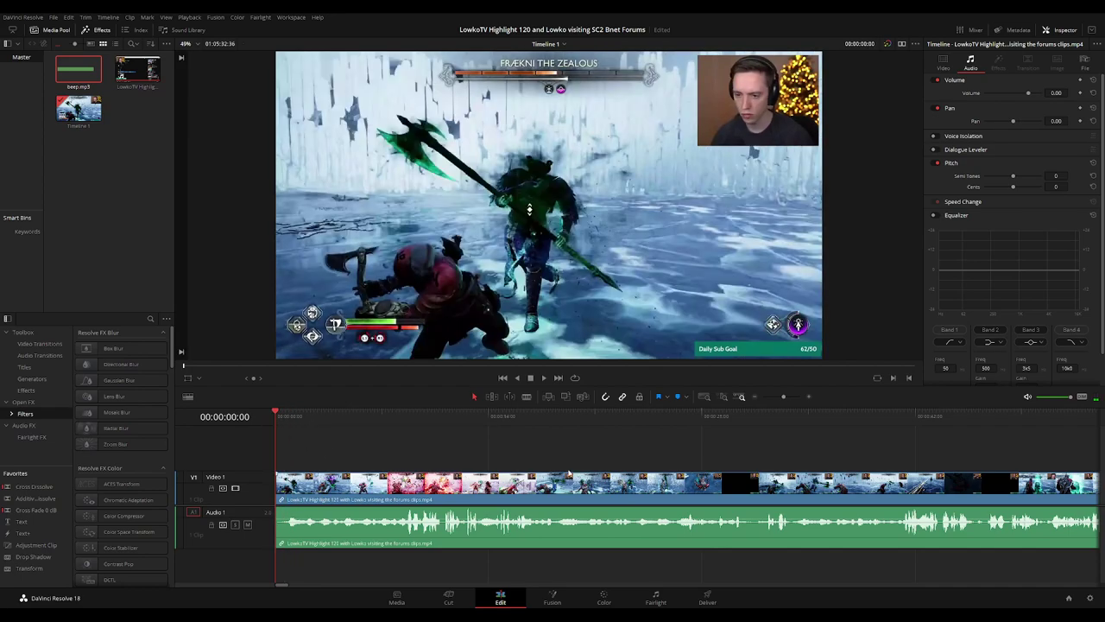
- Play the opening footage of Timeline 1 from the start through to about 00:00:46
scroll(604, 461, down, 3)
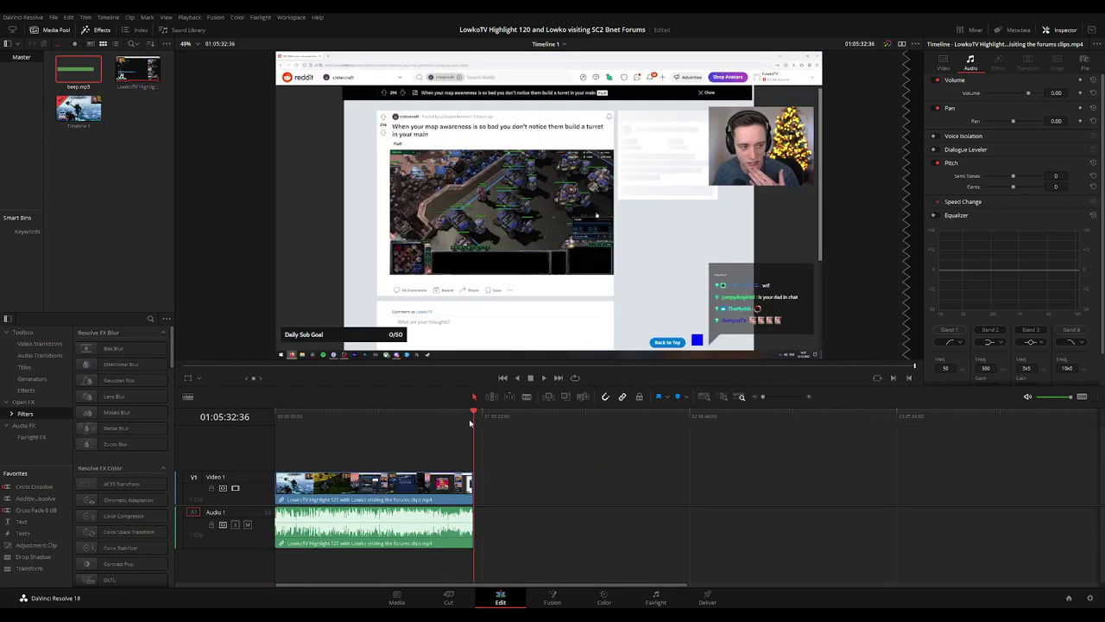
scroll(293, 462, up, 3)
scroll(270, 474, up, 2)
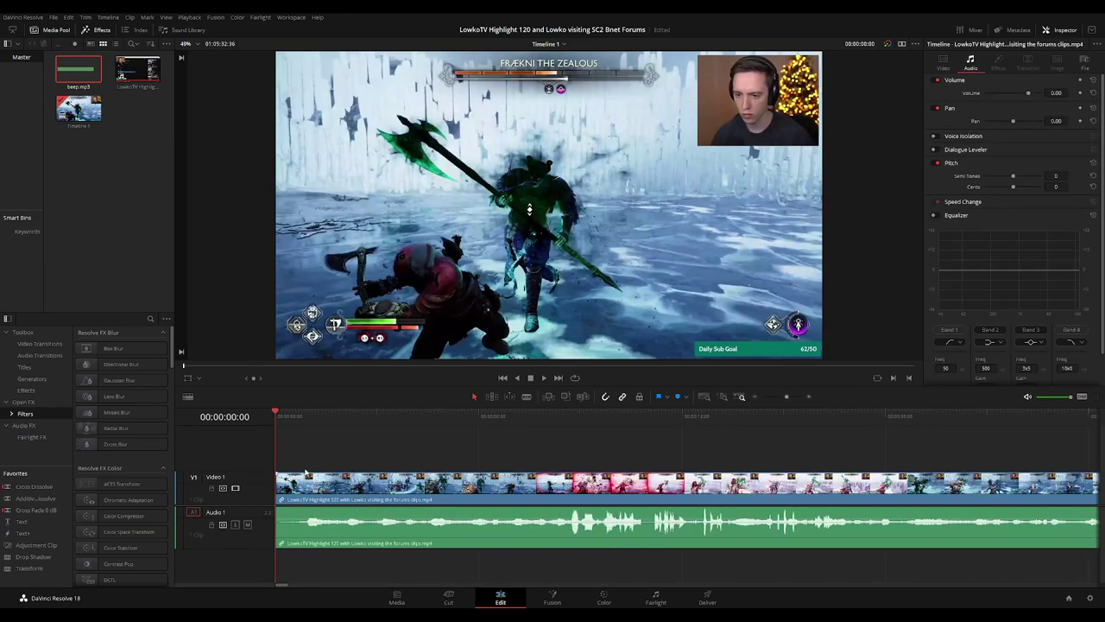
key(space)
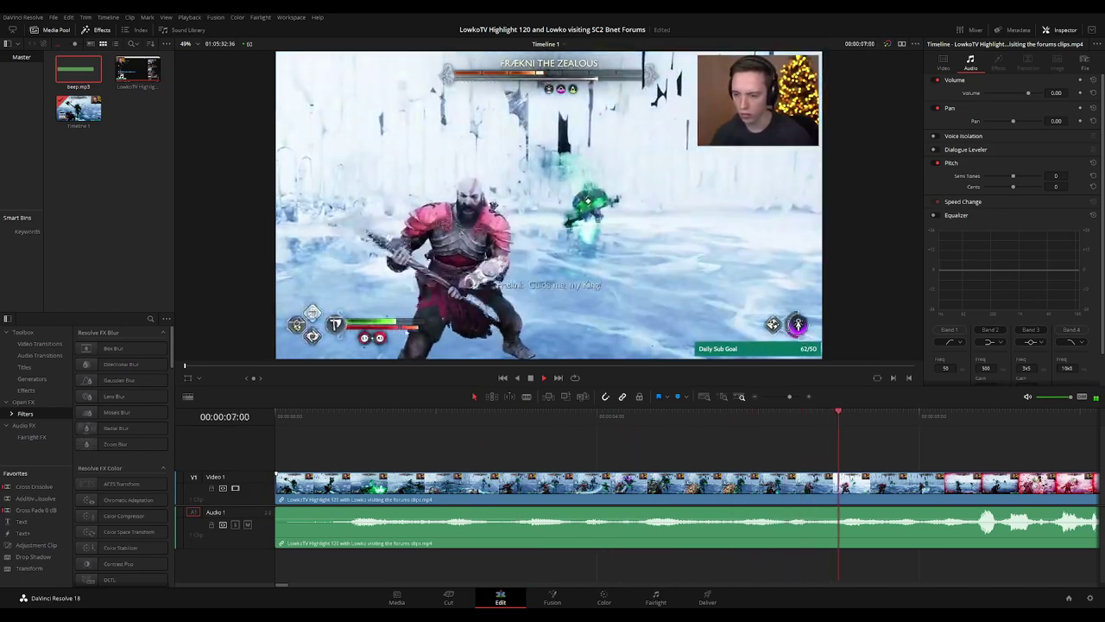
scroll(631, 449, down, 4)
scroll(458, 454, down, 1)
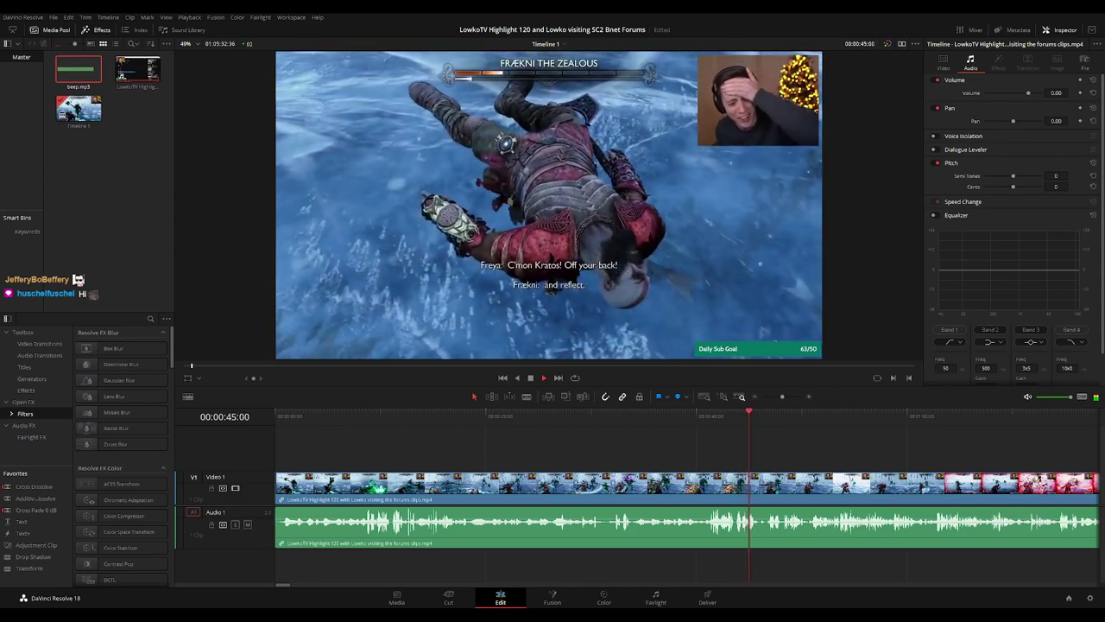
scroll(550, 443, right, 2)
key(space)
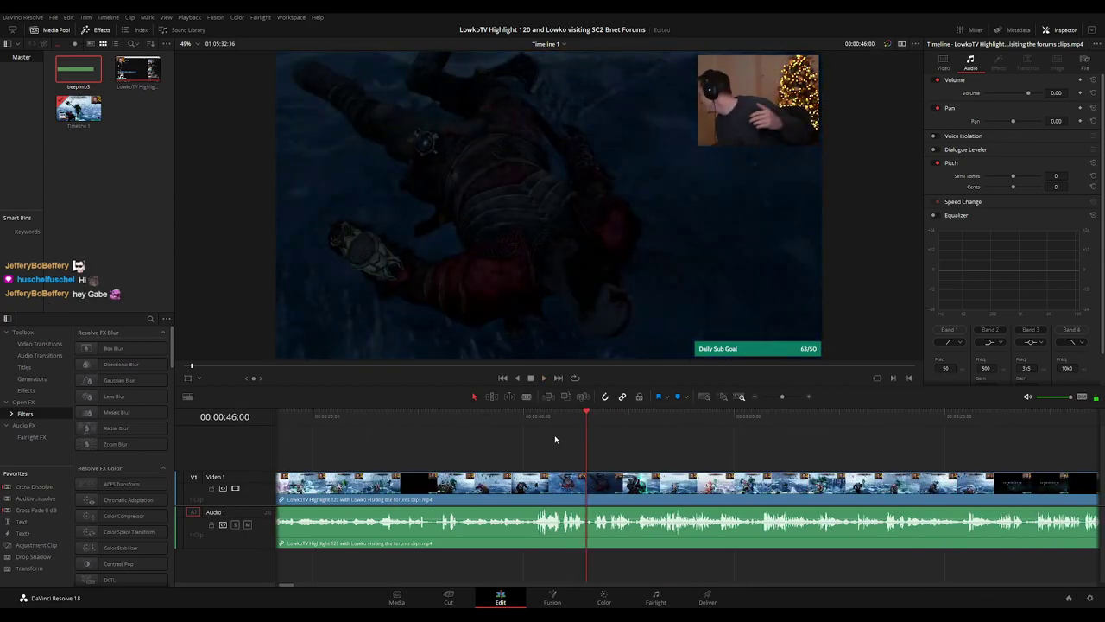
- Review the gameplay footage again from the start of the timeline through to about 00:00:29
key(space)
drag(479, 423, 276, 427)
scroll(704, 456, left, 2)
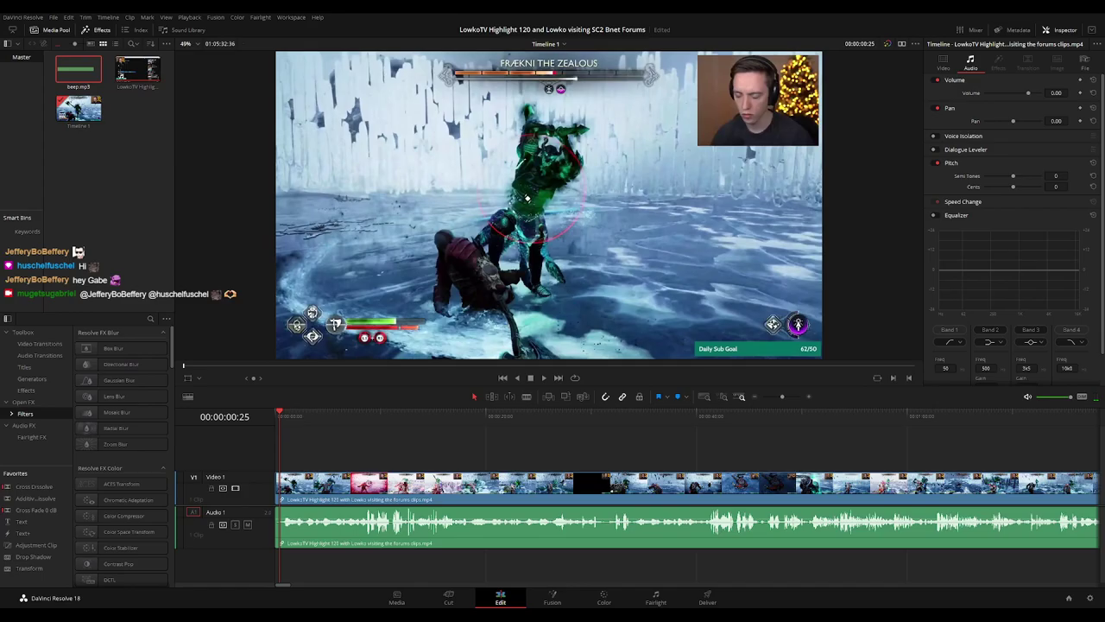
key(space)
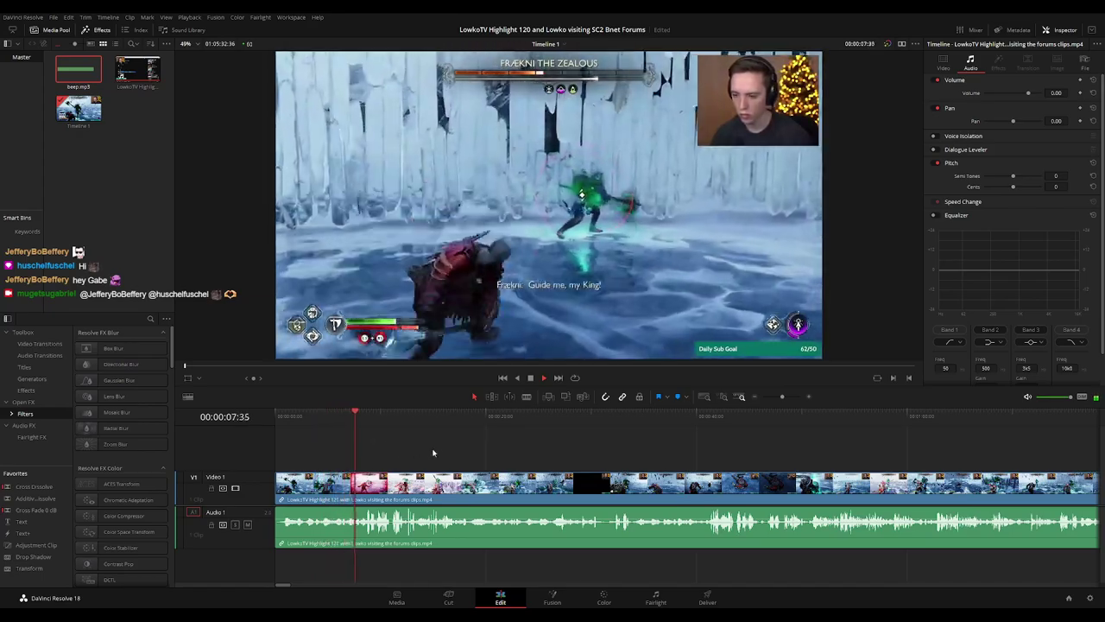
drag(444, 451, 399, 445)
scroll(397, 451, up, 3)
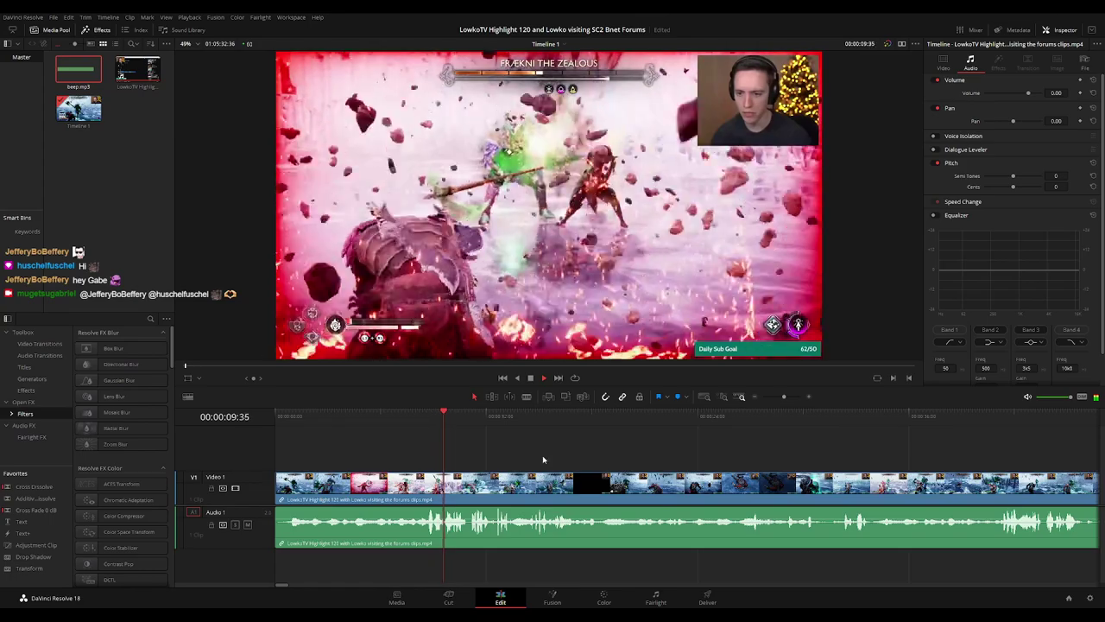
scroll(544, 453, right, 1)
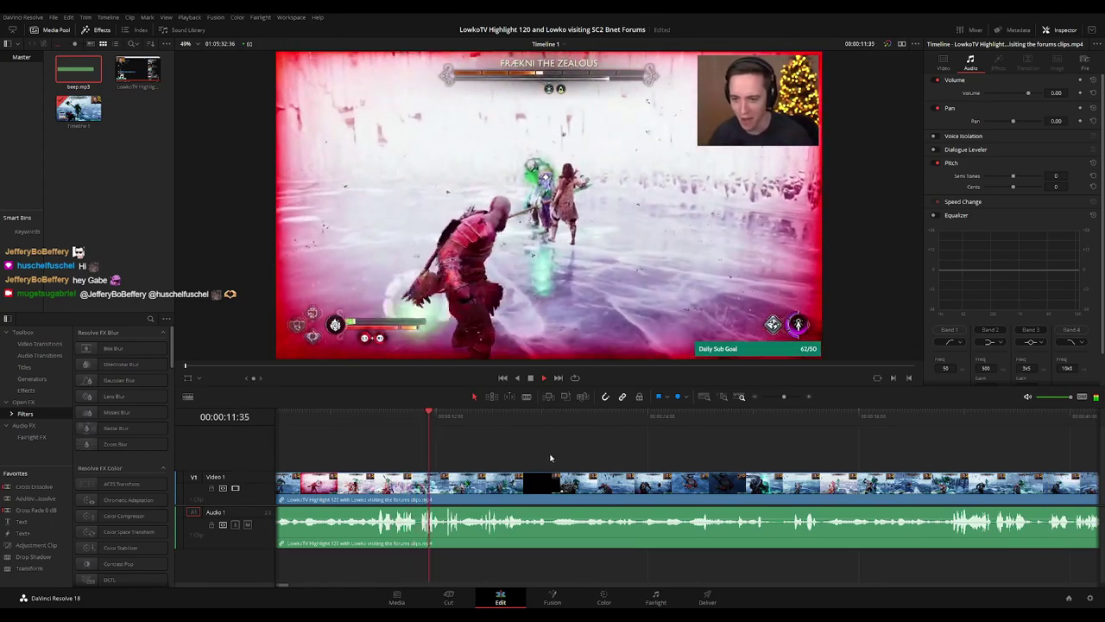
scroll(550, 458, right, 1)
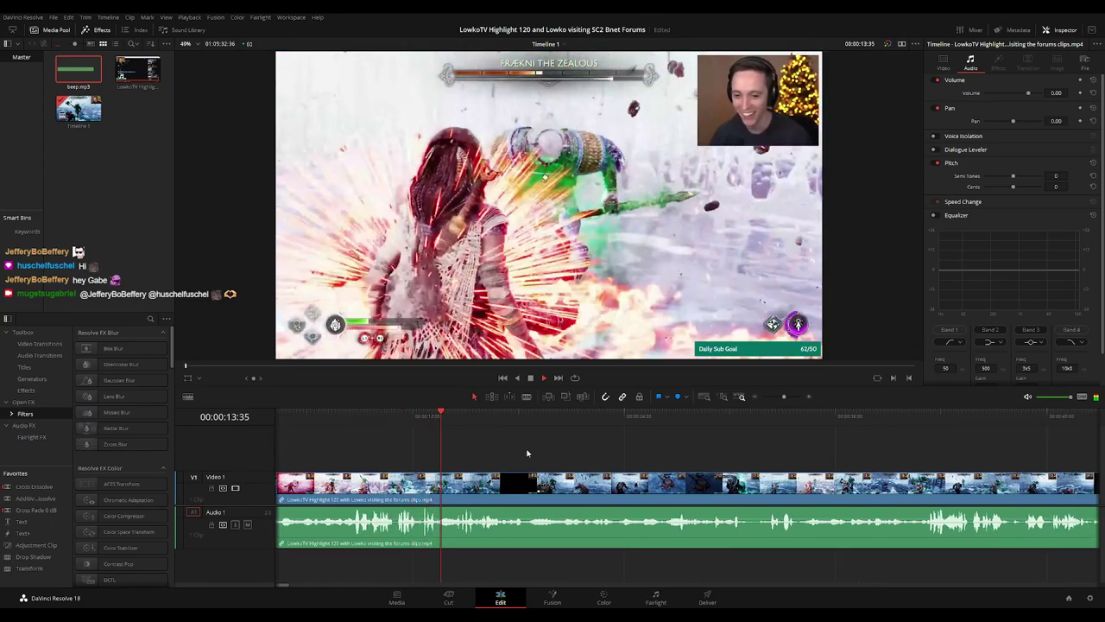
scroll(509, 454, right, 2)
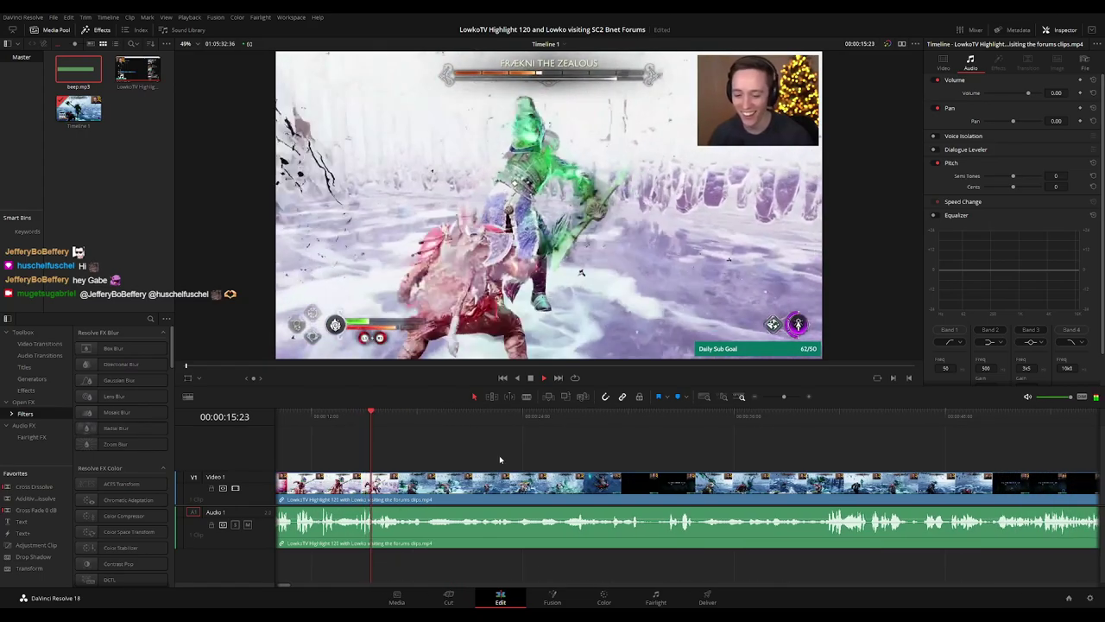
scroll(501, 455, right, 1)
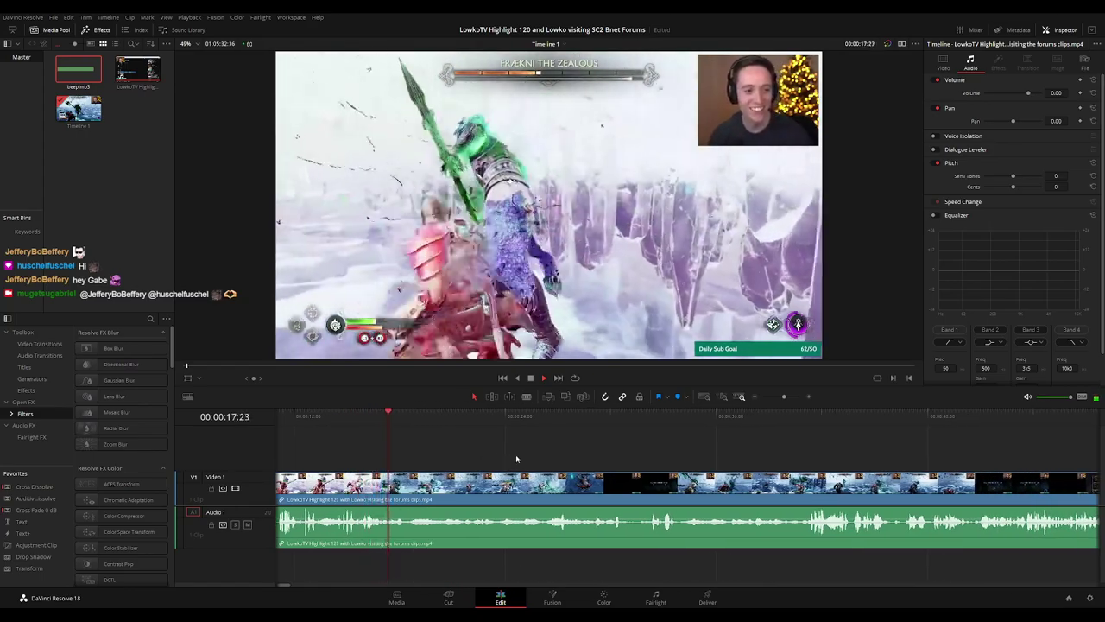
scroll(514, 457, right, 1)
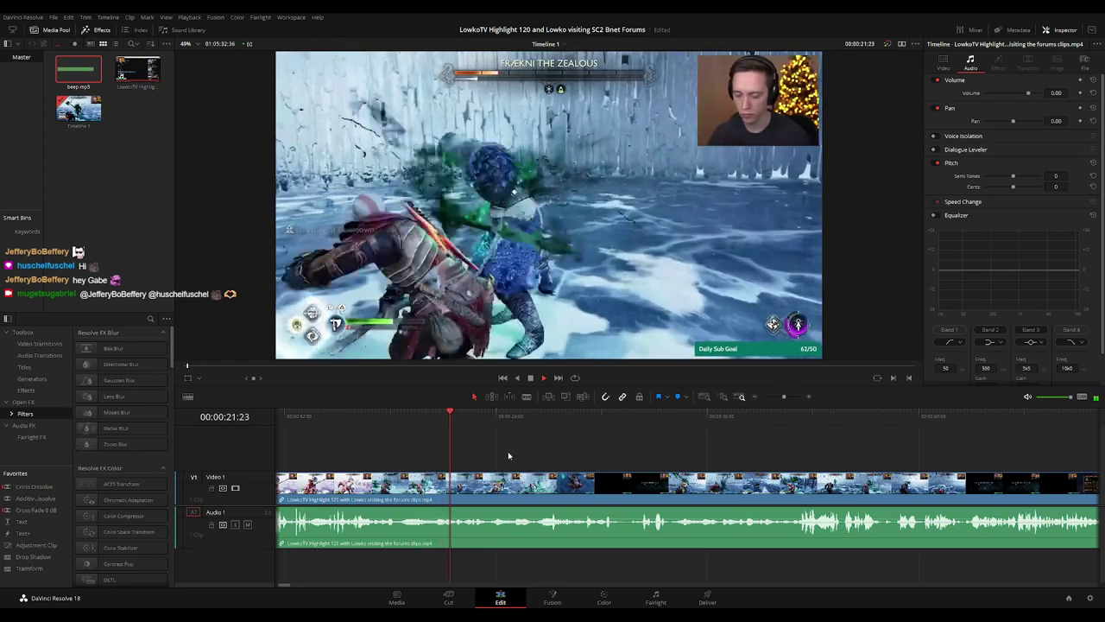
scroll(510, 453, right, 2)
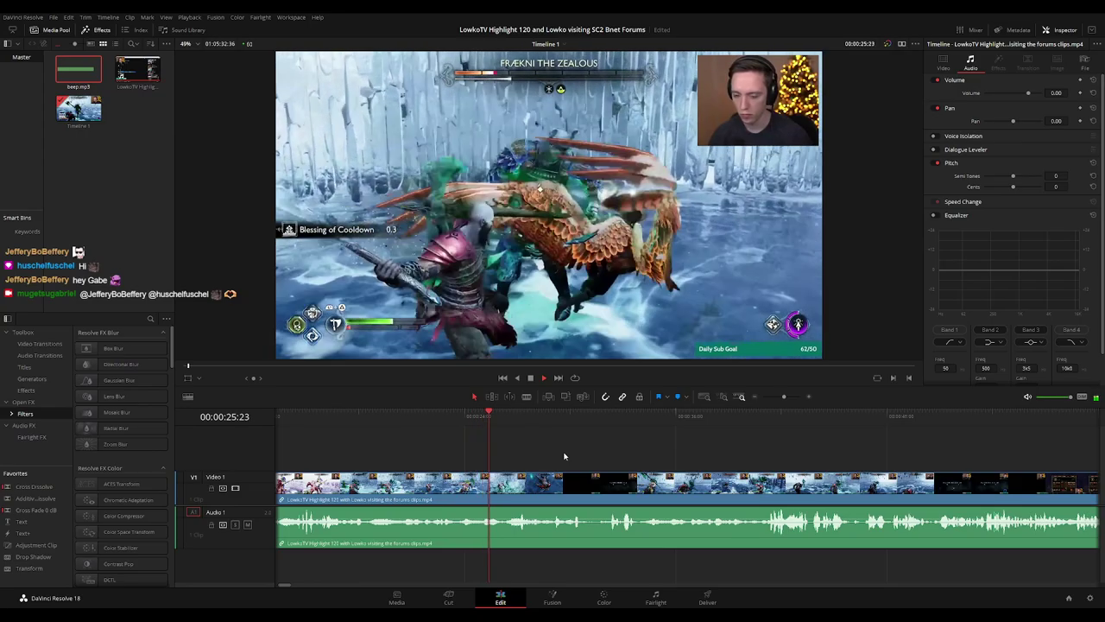
scroll(513, 445, right, 5)
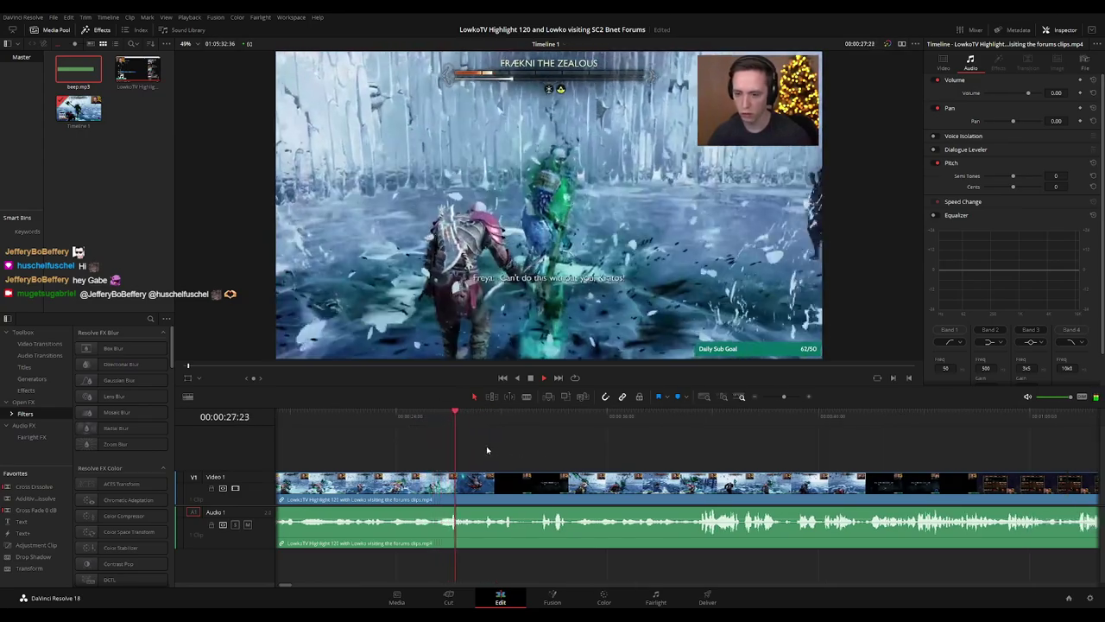
scroll(458, 446, right, 1)
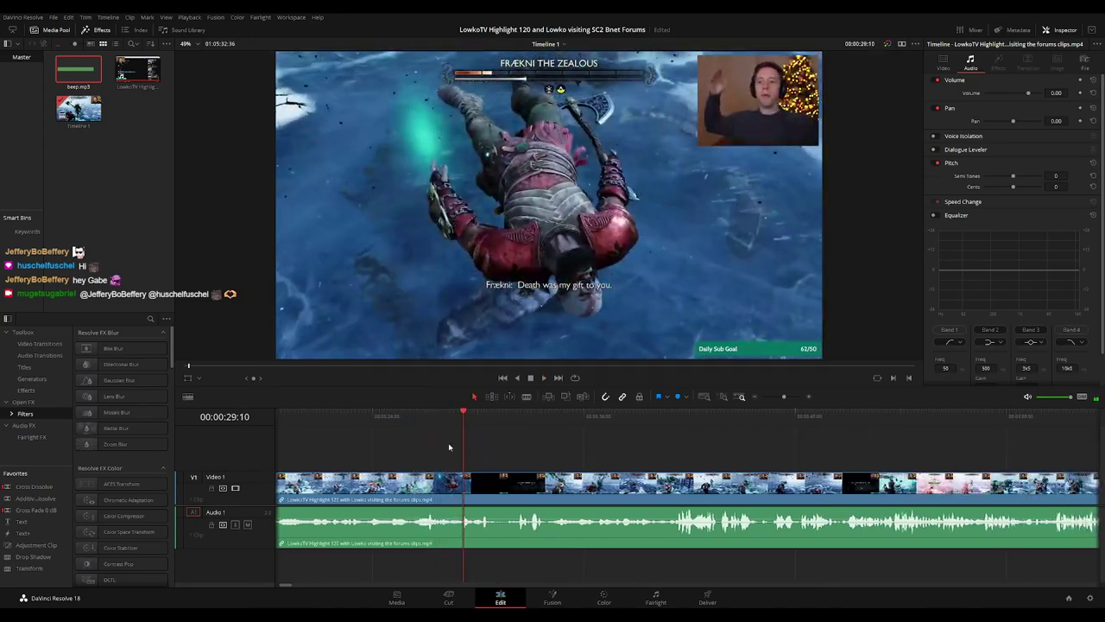
- Add an adjustment clip on a new track above the video at 00:00:28:16 and reduce that track's height
click(423, 418)
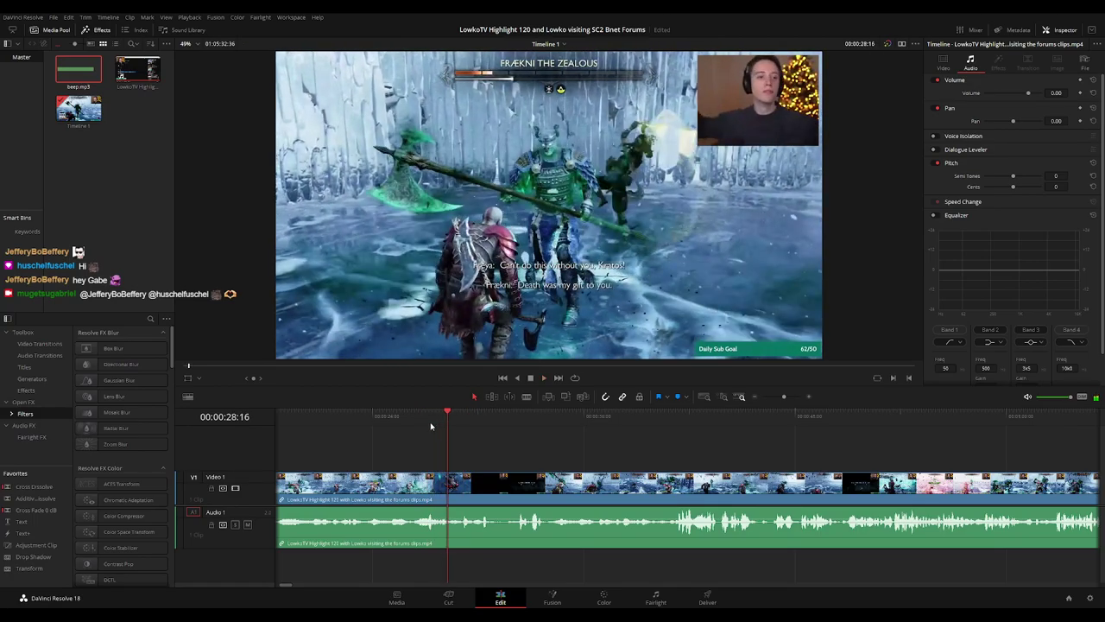
drag(36, 545, 485, 446)
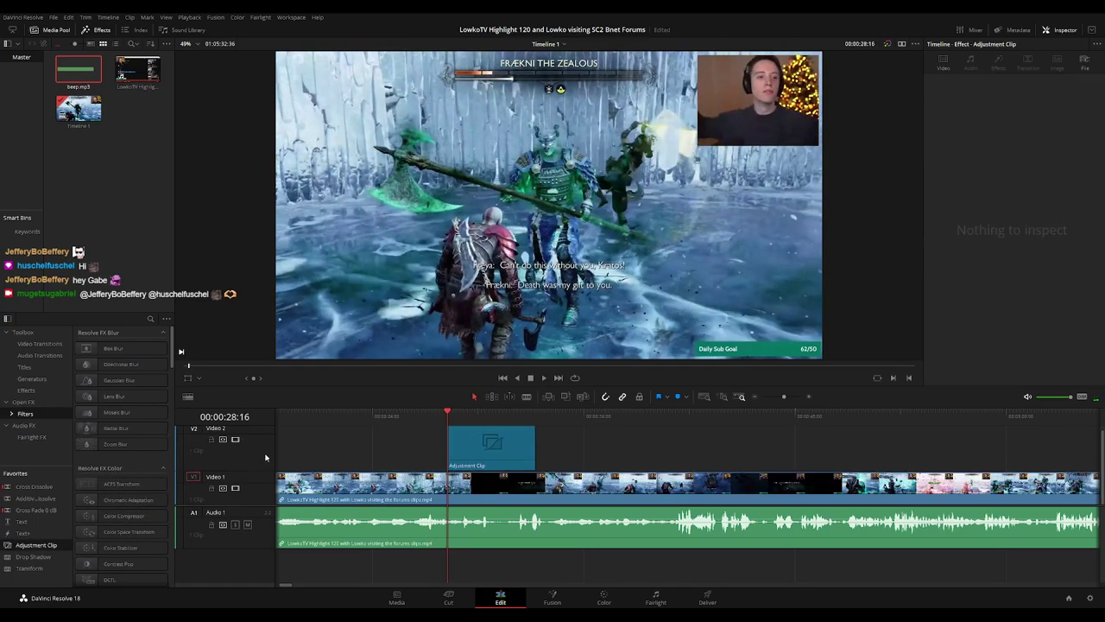
drag(254, 426, 256, 446)
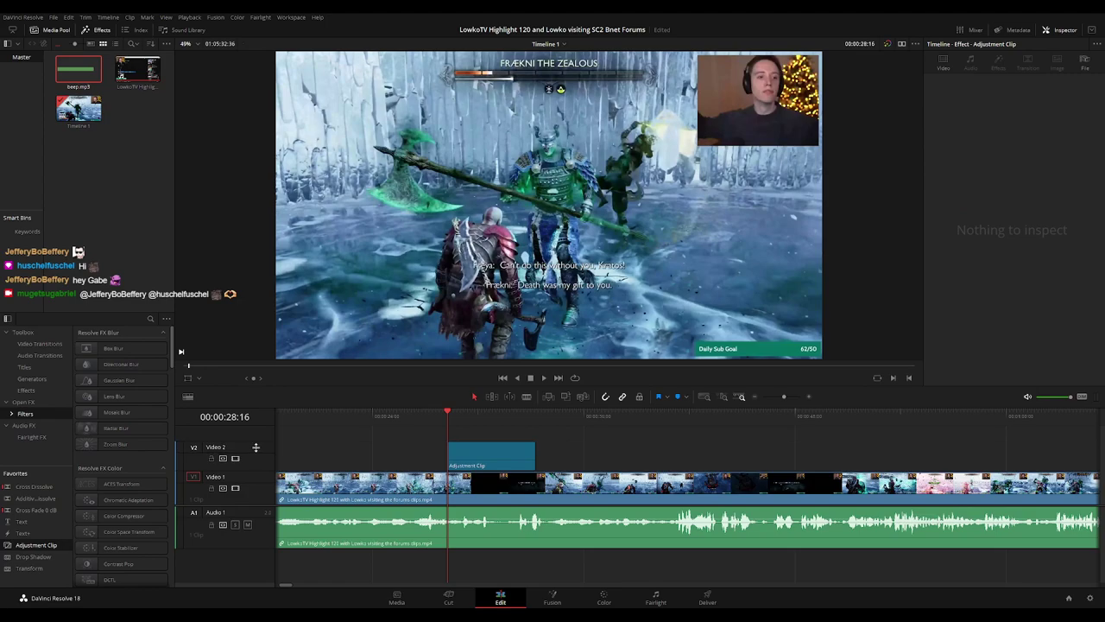
- Keyframe the adjustment clip's zoom and position at its start, then set zoom 1.700 and position -884, -487 at 00:00:28:47
click(494, 461)
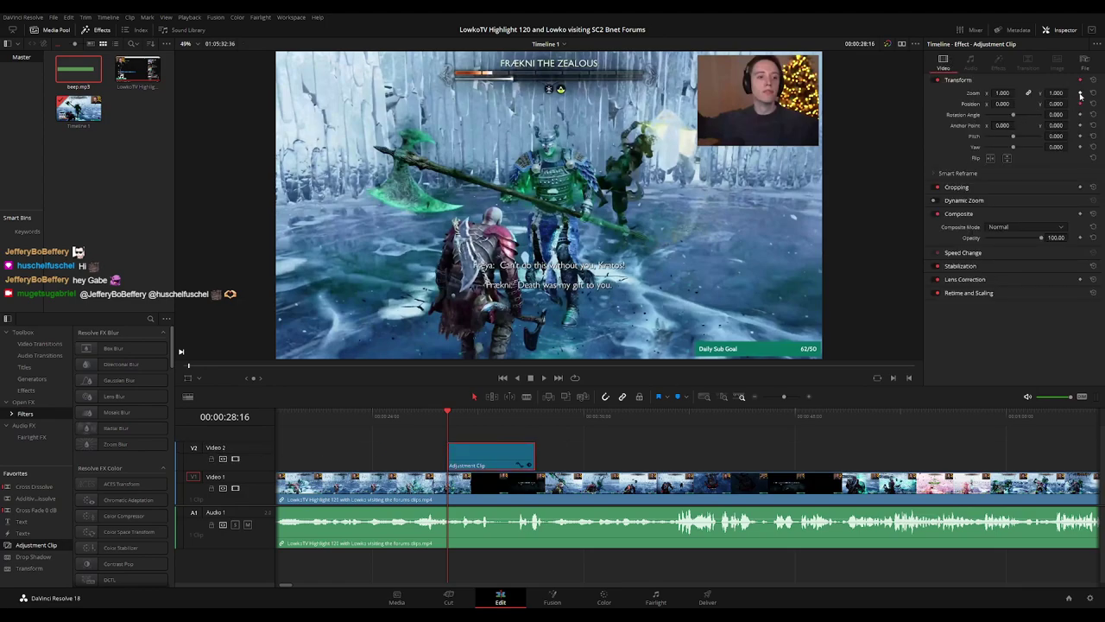
click(530, 465)
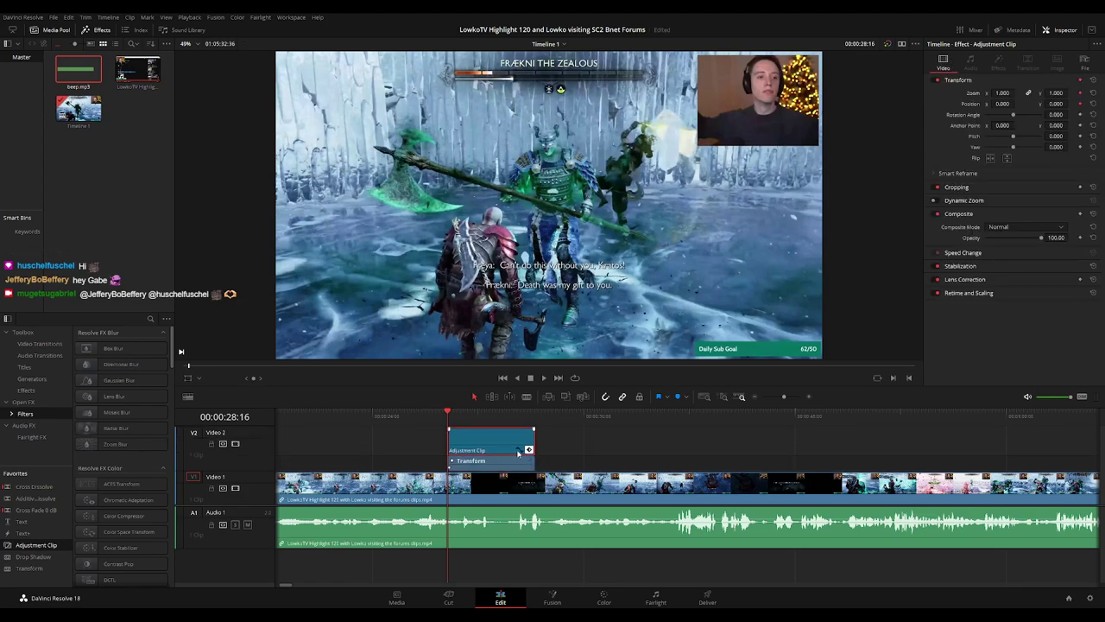
key(space)
key(space)
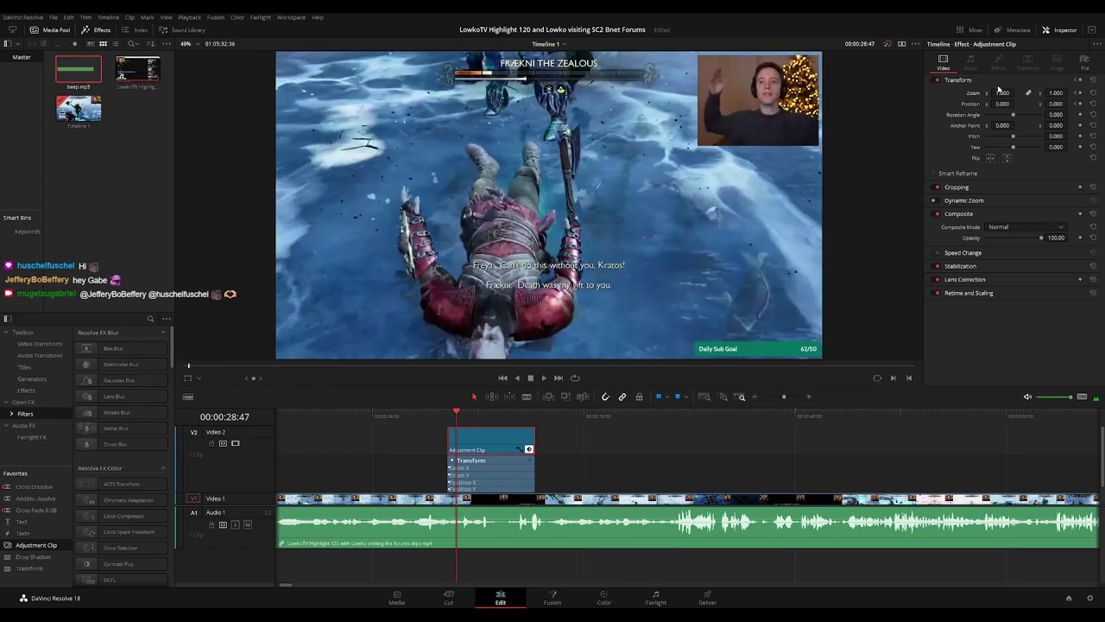
drag(999, 92, 965, 103)
drag(1057, 104, 1031, 104)
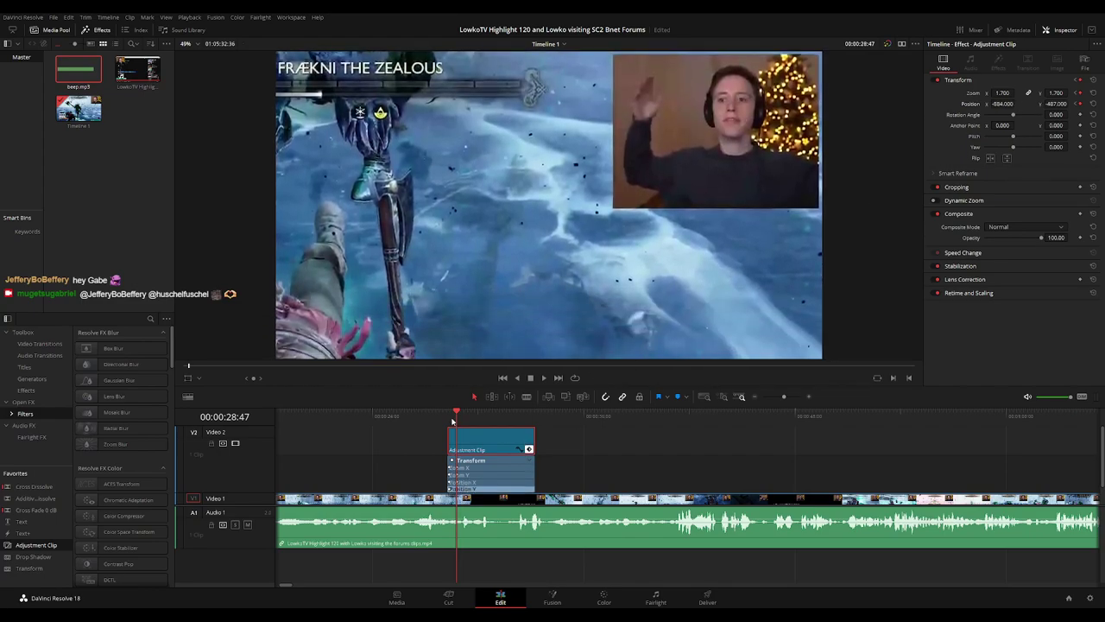
- Preview the webcam zoom and reposition the adjustment clip so it starts at 00:00:28:11
click(448, 420)
key(space)
key(space)
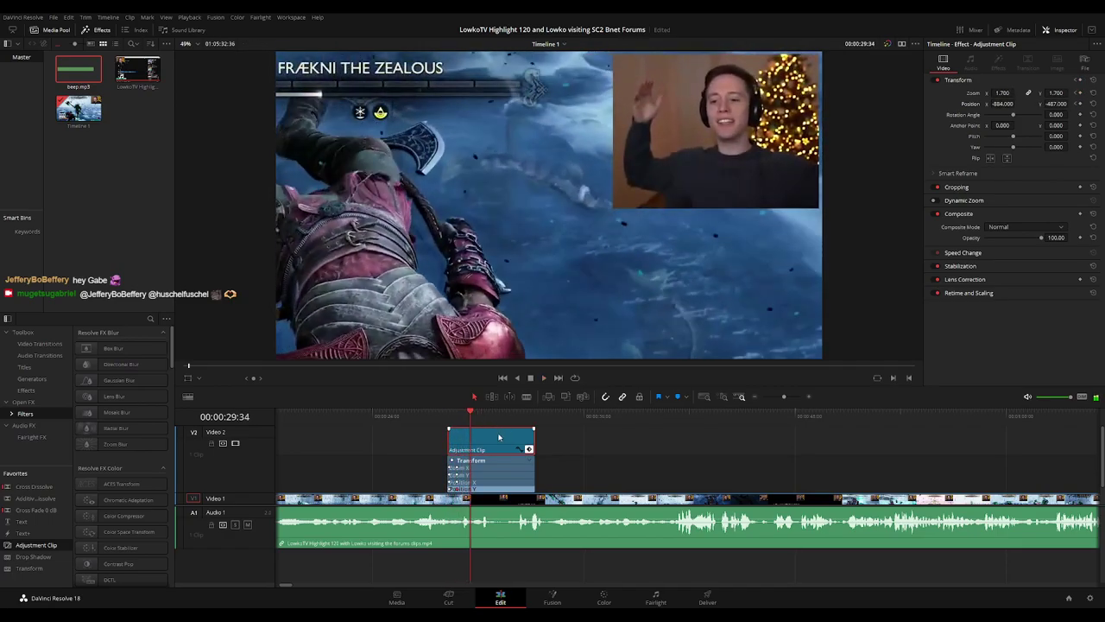
drag(498, 437, 507, 439)
click(448, 420)
key(space)
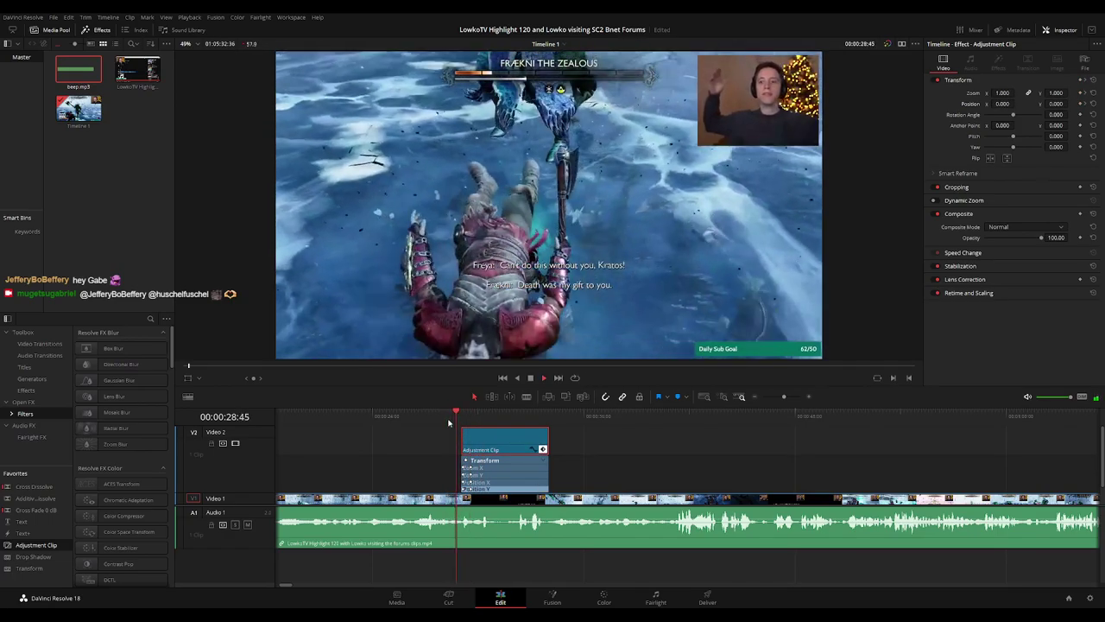
click(436, 421)
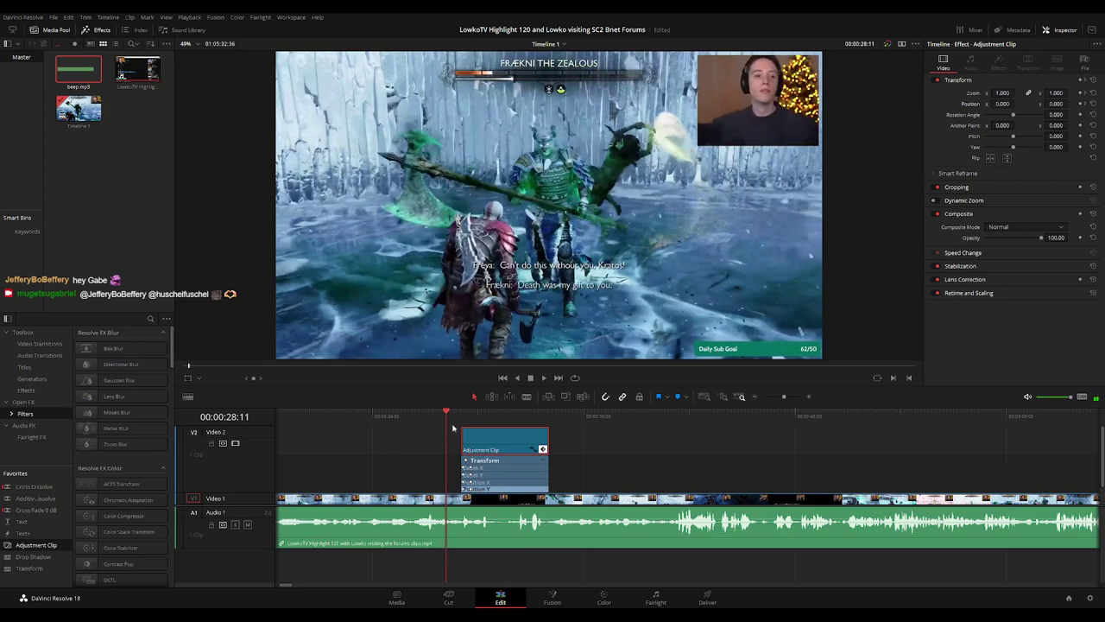
drag(491, 436, 476, 435)
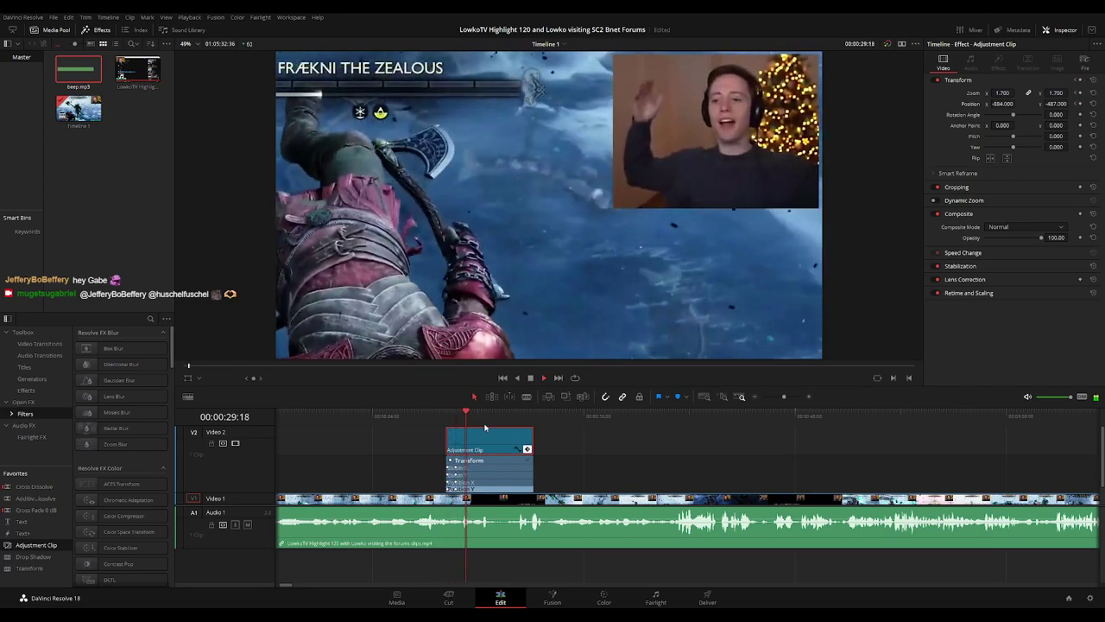
- Move the adjustment clip's second set of zoom and position keyframes earlier to 00:00:28:32 and preview the faster zoom
click(456, 474)
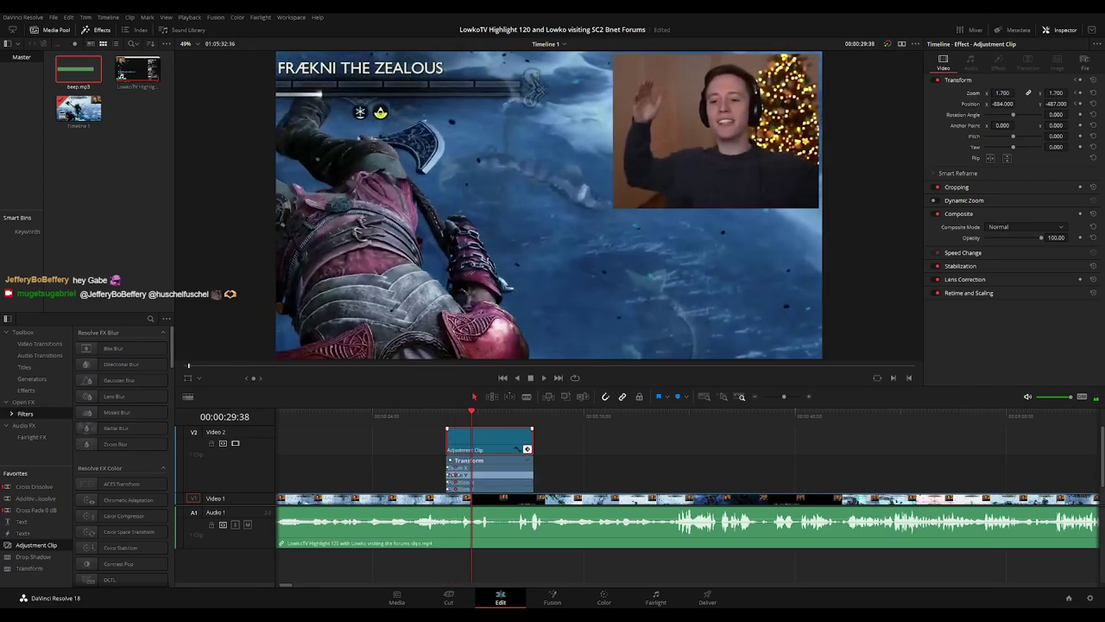
click(446, 416)
key(space)
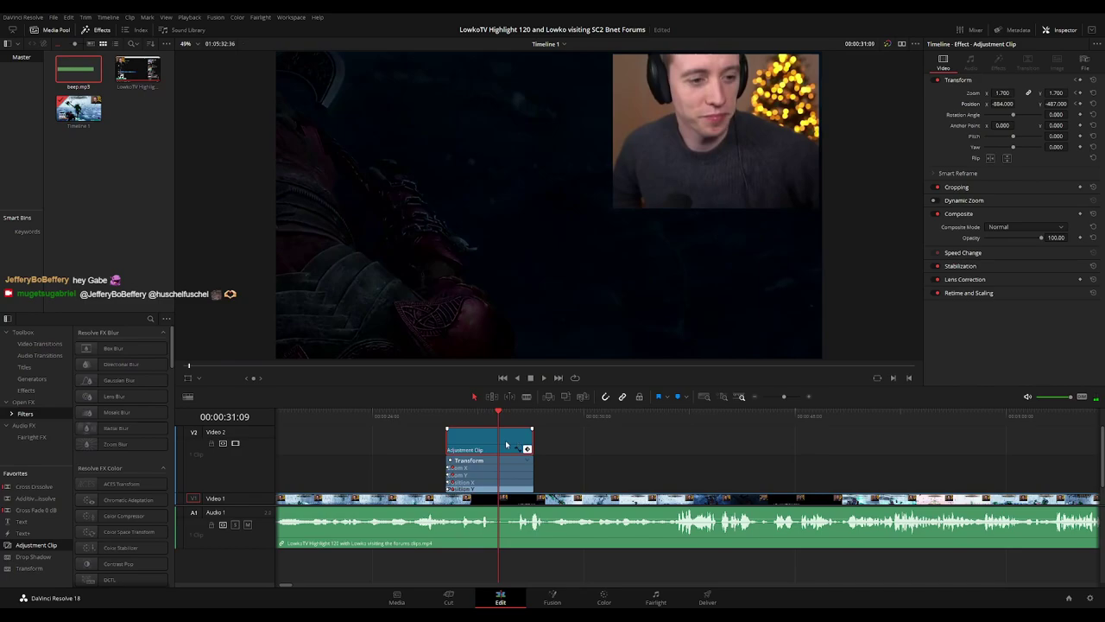
- Play through the zoom and trim the adjustment clip's end to 00:00:30:46
click(457, 418)
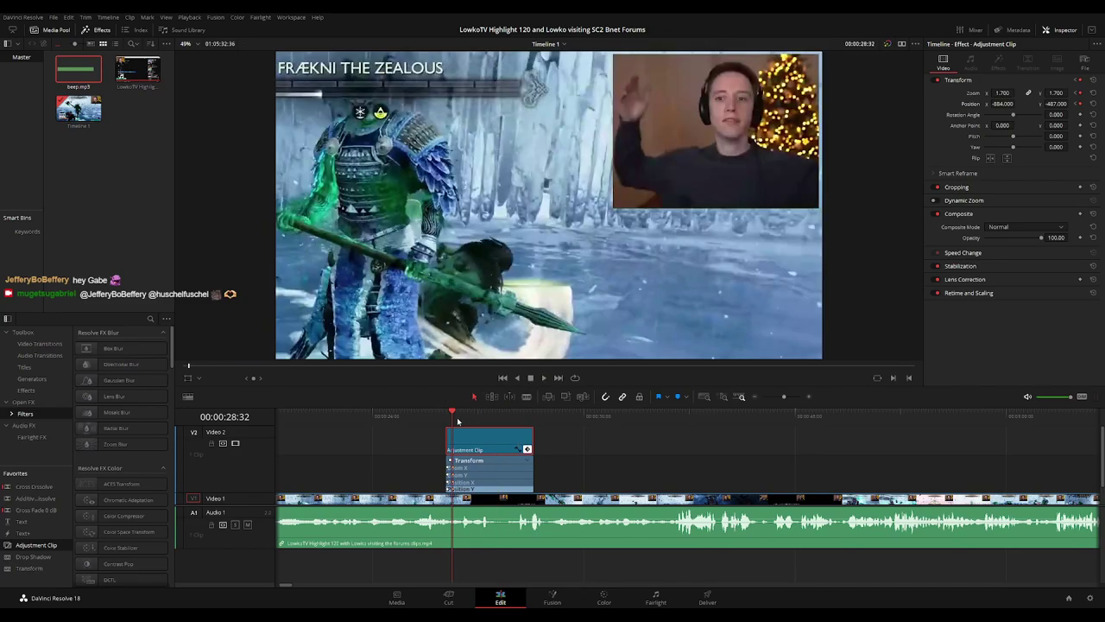
key(space)
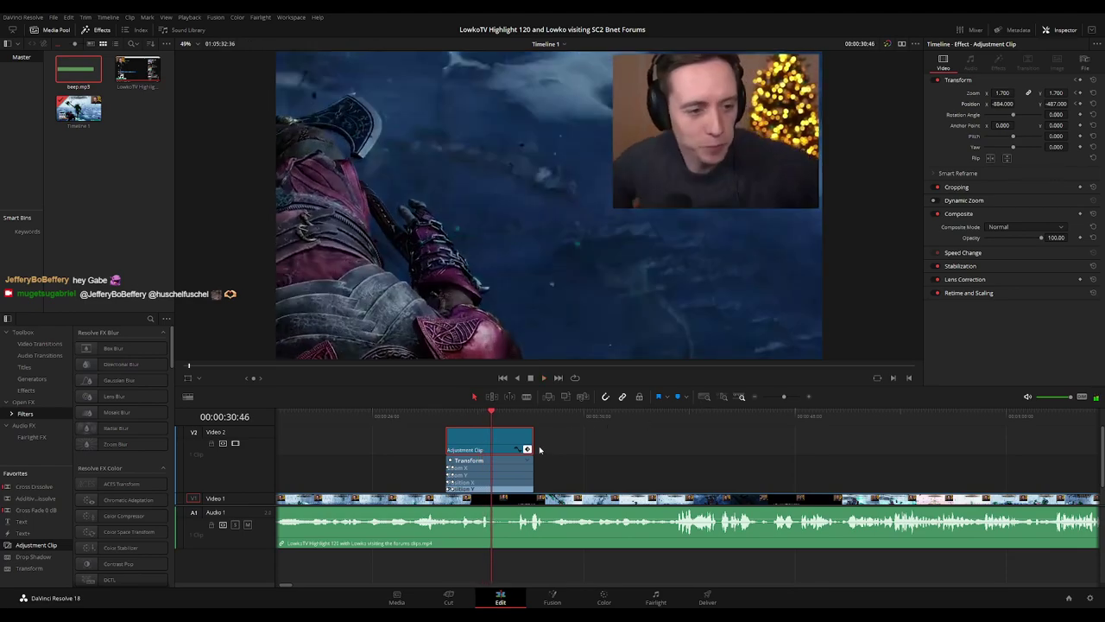
drag(533, 441, 491, 440)
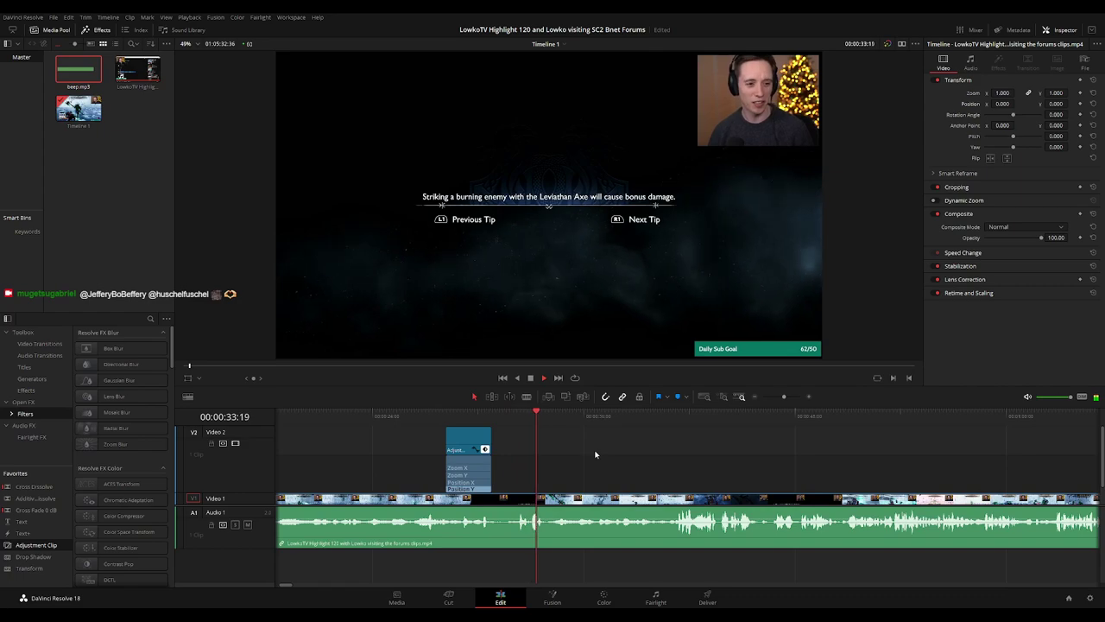
- Split the video and its audio at 00:00:33:53 and again where the loading screen ends and gameplay resumes
key(space)
key(ctrl+equal)
key(ctrl+equal)
key(ctrl+equal)
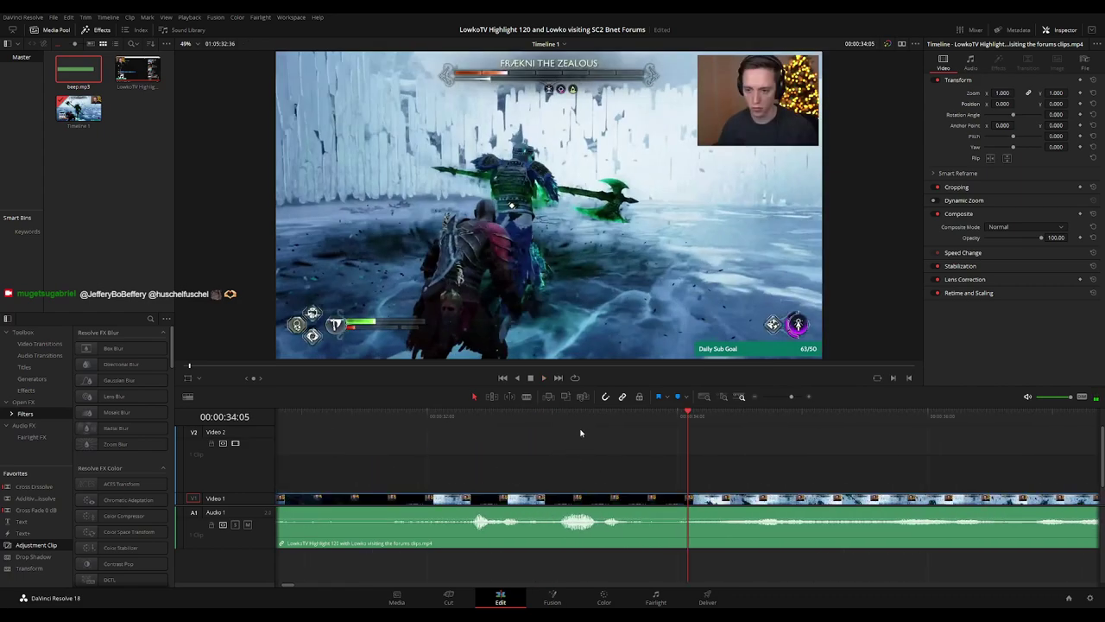
click(593, 419)
key(space)
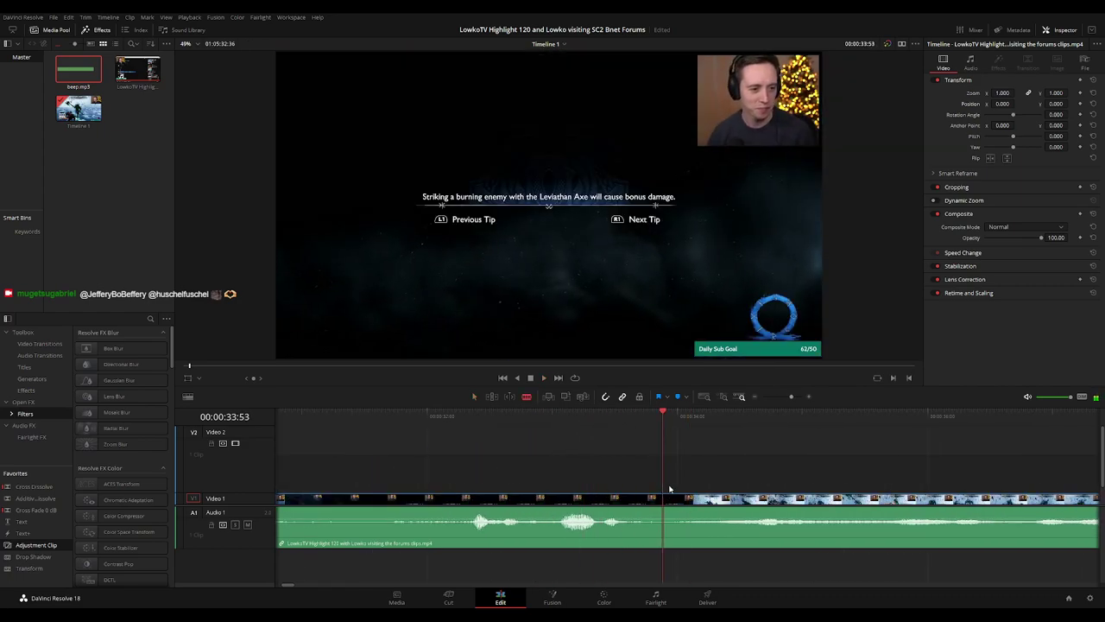
drag(670, 489, 657, 426)
click(656, 481)
key(a)
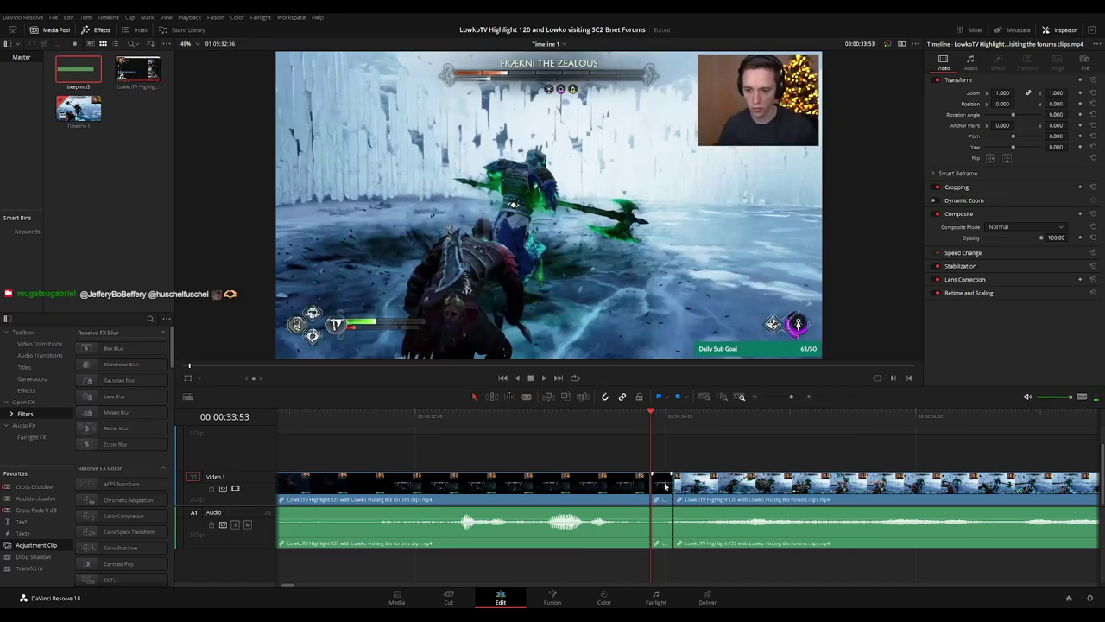
- Ripple-delete the short loading-screen segment between the cuts at 00:00:33:53 and play on from there
key(Delete)
key(space)
scroll(660, 486, down, 6)
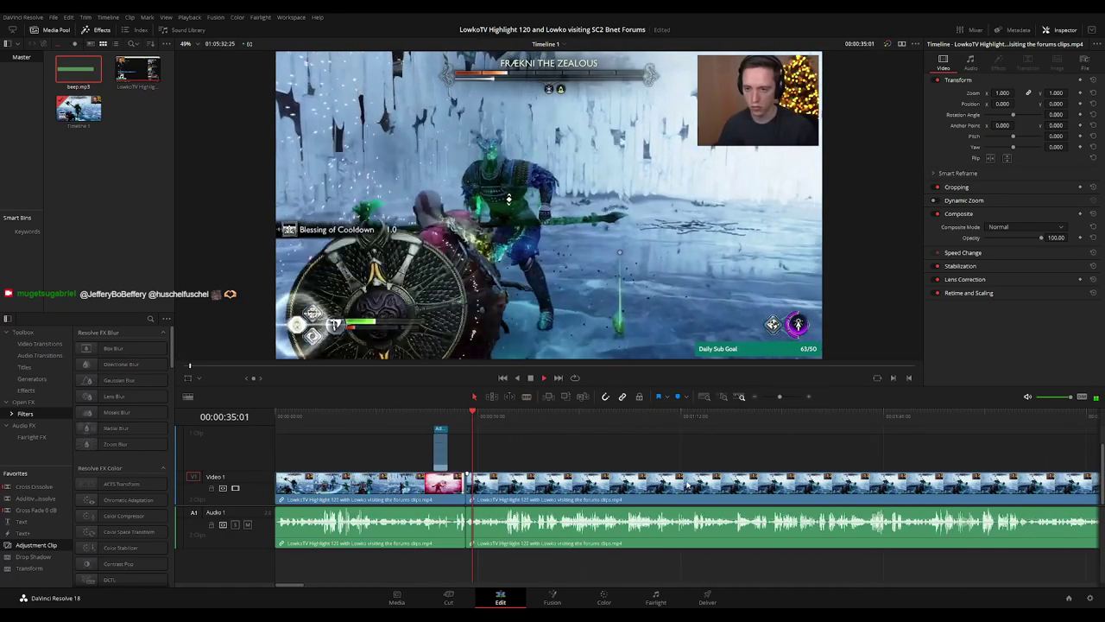
- Collapse the keyframe display of the first adjustment clip on Video 2
drag(432, 456, 441, 445)
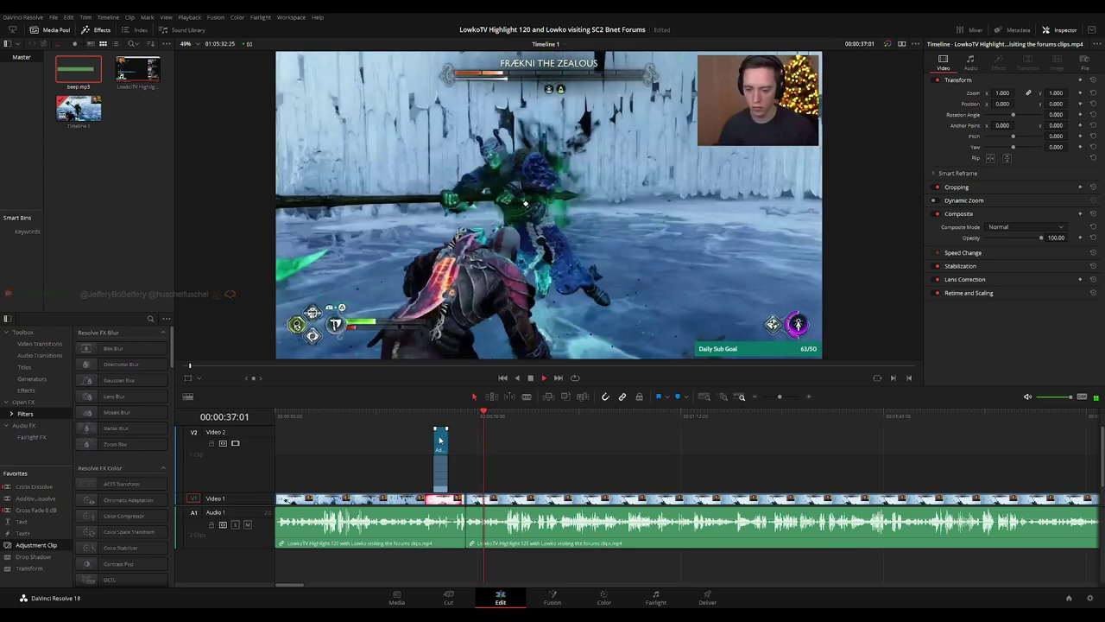
scroll(457, 447, up, 5)
click(373, 449)
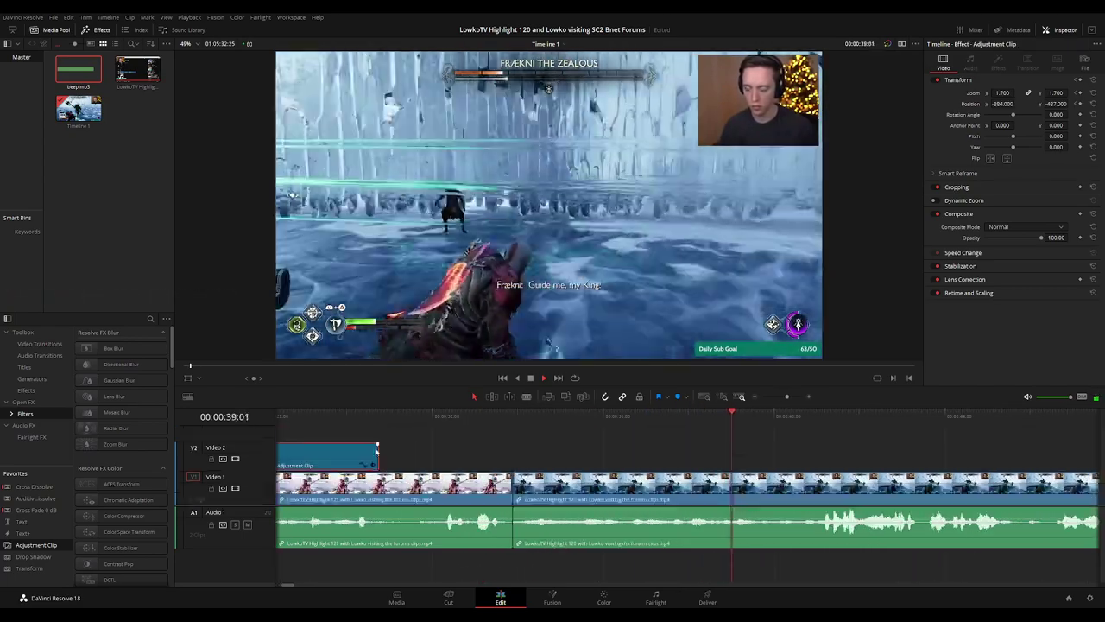
- Mark the finished first video clip and its linked audio with the orange clip colour
scroll(630, 469, down, 4)
scroll(667, 471, down, 2)
click(630, 461)
click(494, 484)
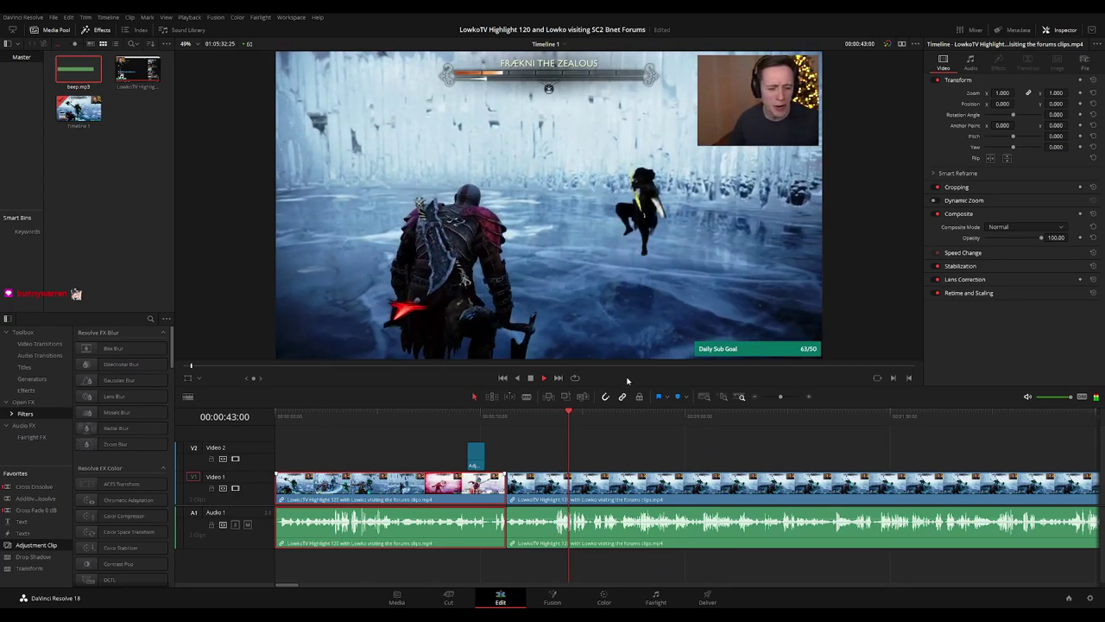
key(1)
- Replay the footage up to the webcam reaction and place a new adjustment clip on Video 2 starting at 00:00:45:22
click(536, 417)
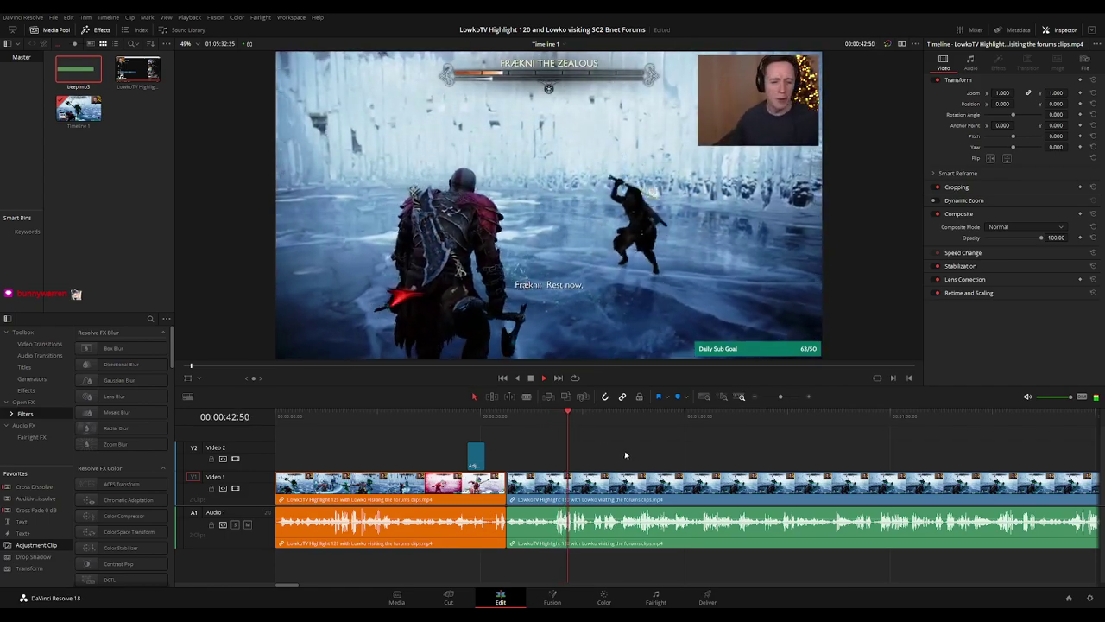
scroll(628, 456, up, 2)
scroll(708, 454, down, 3)
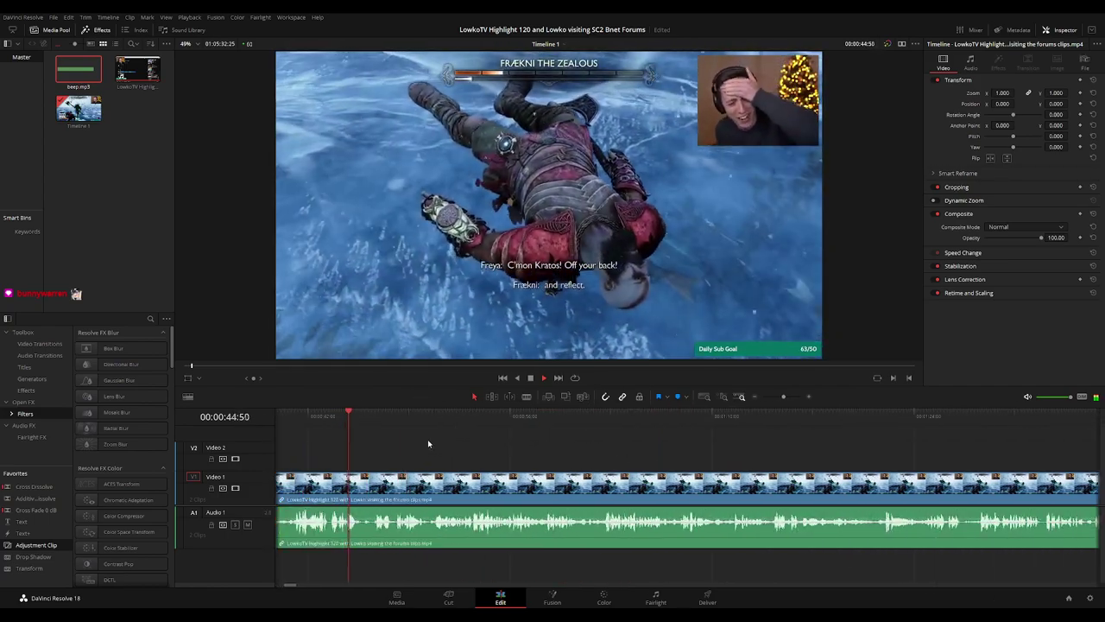
drag(428, 443, 476, 444)
key(space)
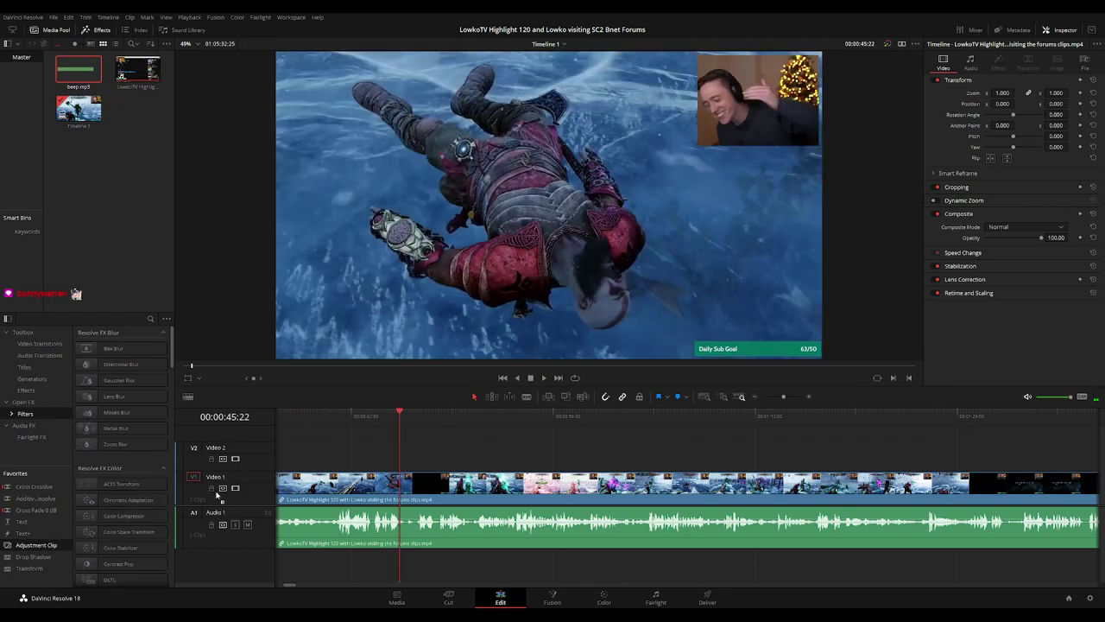
drag(218, 493, 405, 451)
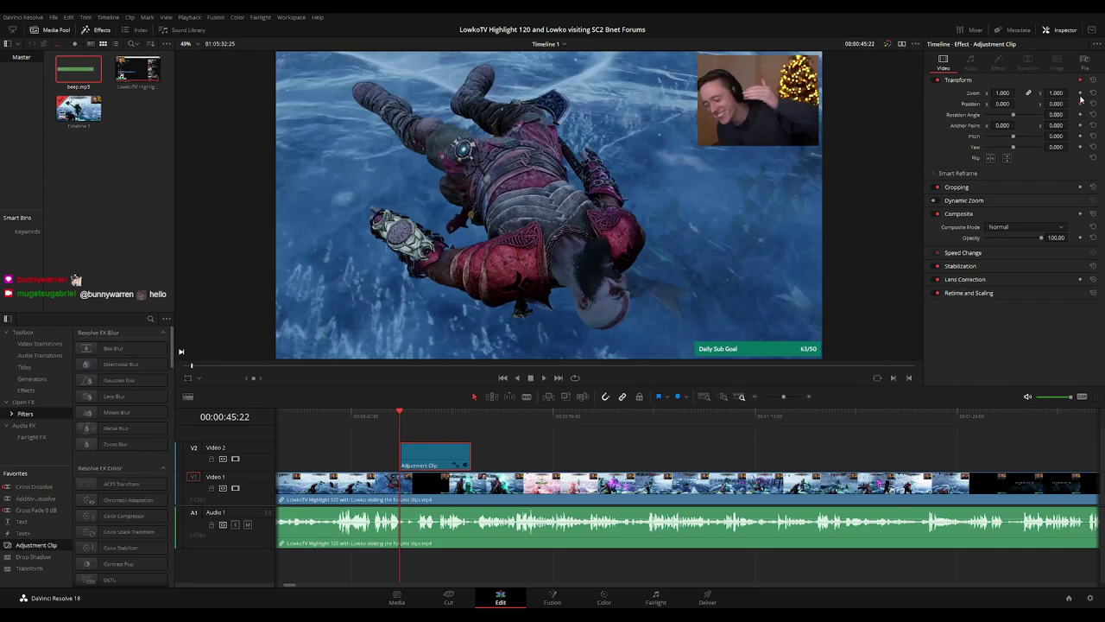
- Keyframe the new adjustment clip's zoom and position at its start, then set zoom 1.690 and position -874, -481 at 00:00:45:33
click(469, 466)
click(465, 463)
scroll(451, 461, up, 3)
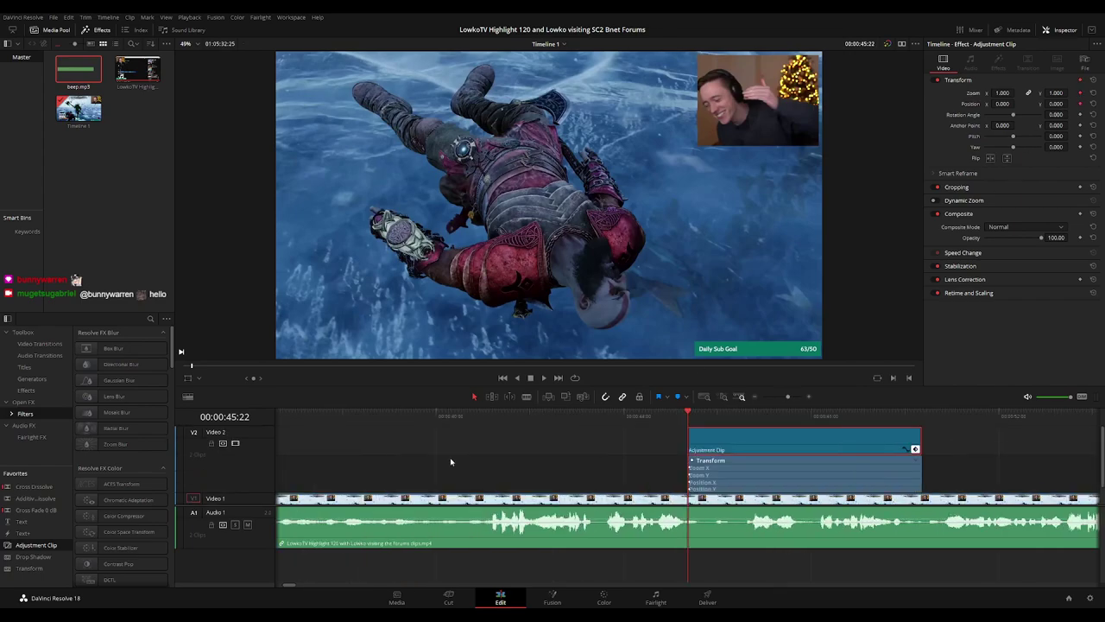
click(710, 440)
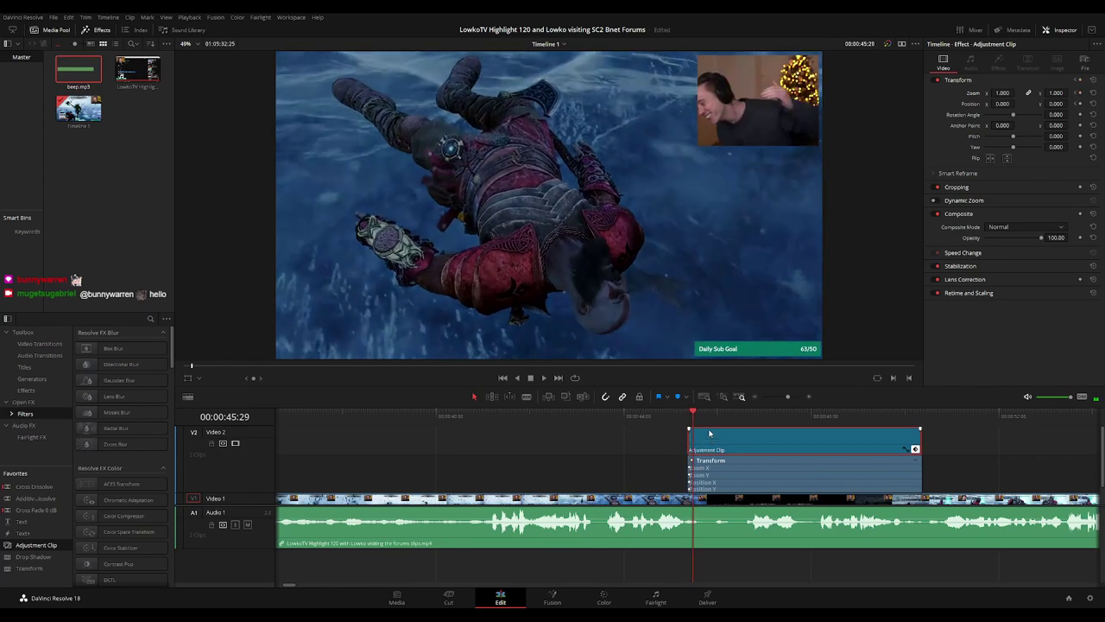
drag(1002, 93, 1071, 104)
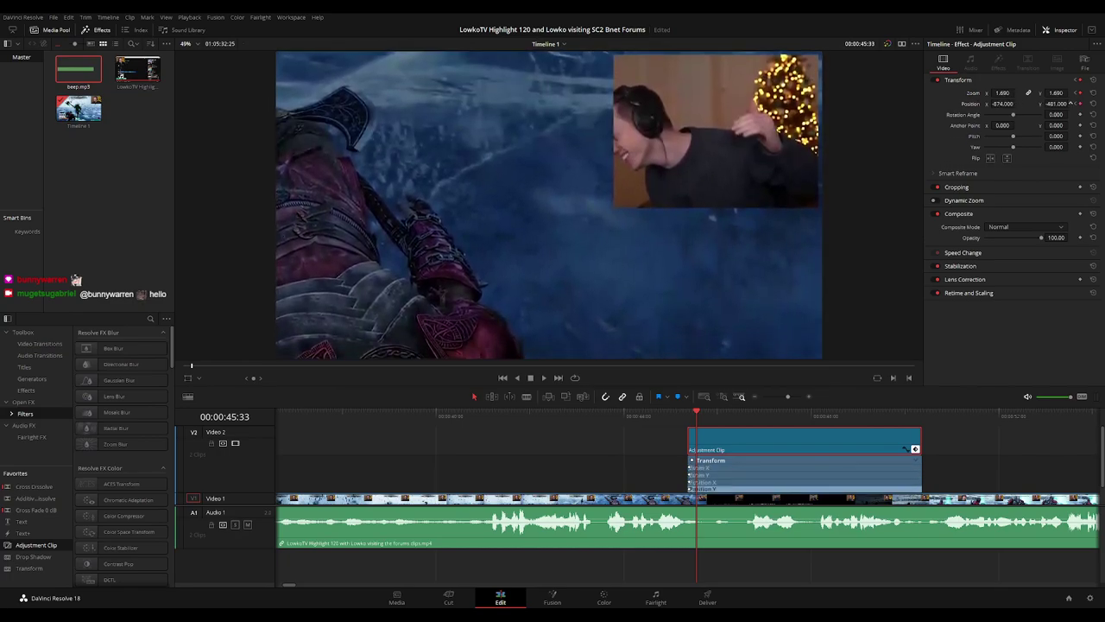
- Preview the webcam zoom from just before the second adjustment clip and collapse the clip's keyframe display
click(683, 419)
key(space)
key(space)
click(683, 419)
key(space)
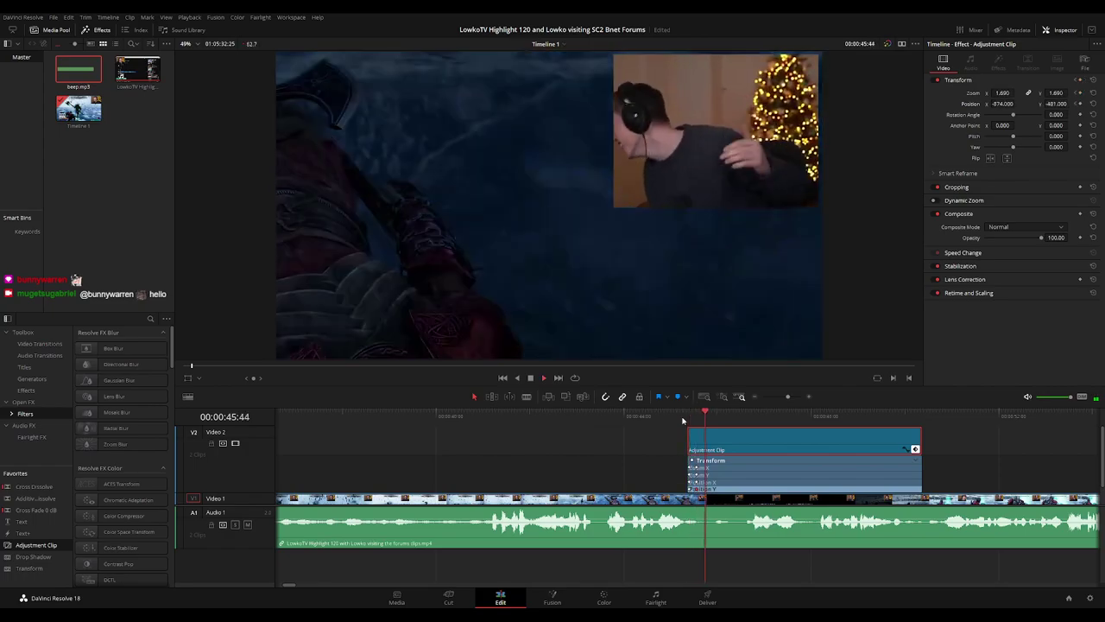
click(950, 456)
click(916, 449)
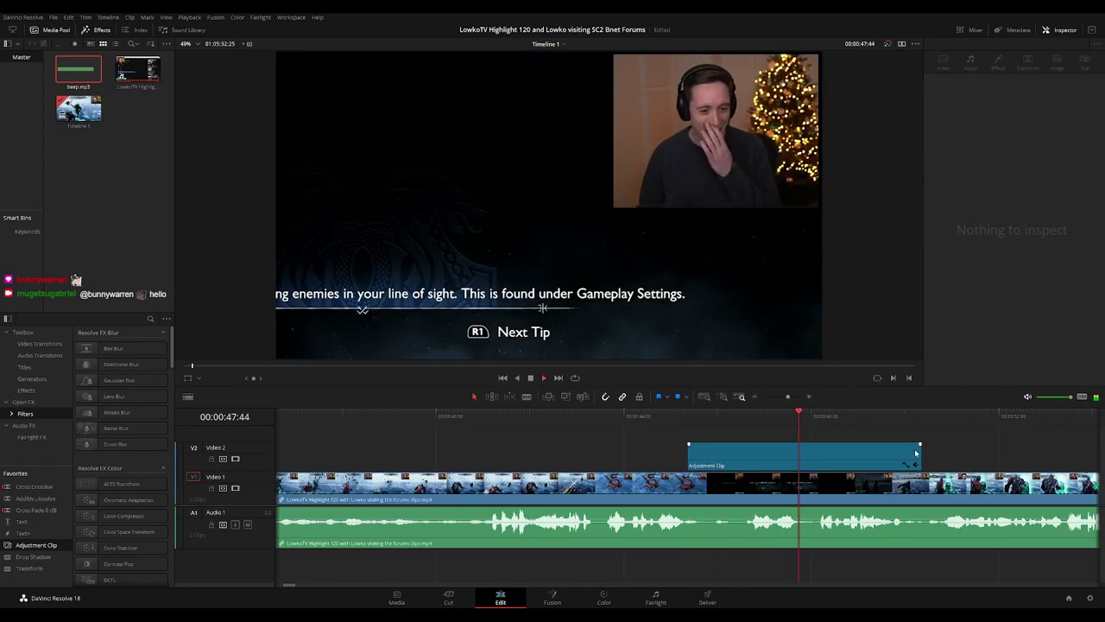
- Play on past the second webcam zoom into the next boss fight and pause at 00:00:58:44
scroll(974, 458, down, 5)
scroll(758, 452, up, 1)
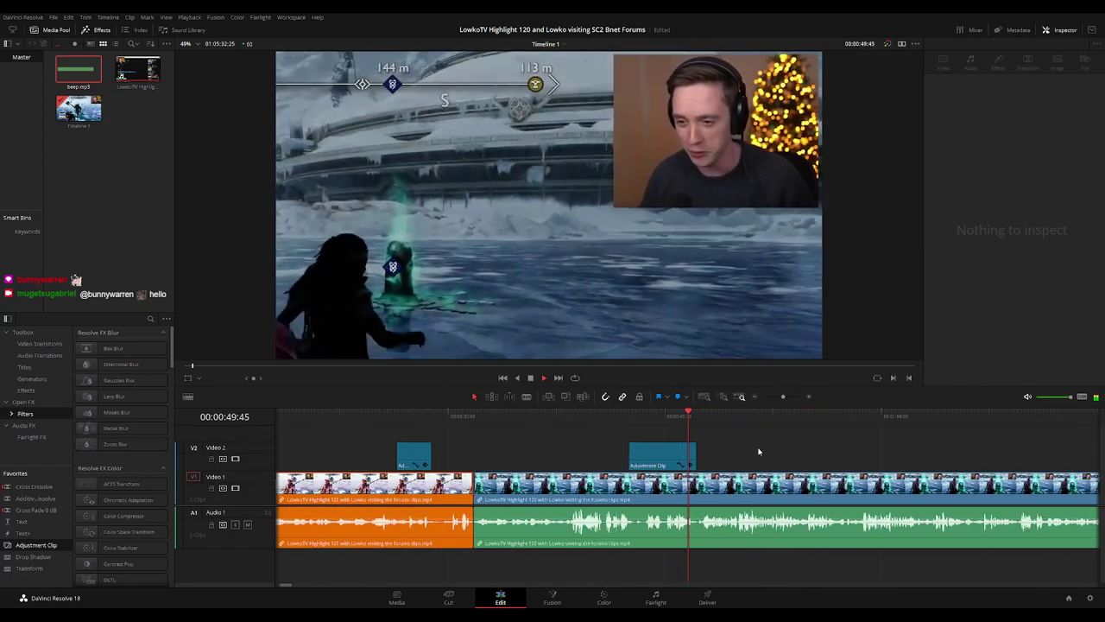
drag(776, 456, 714, 449)
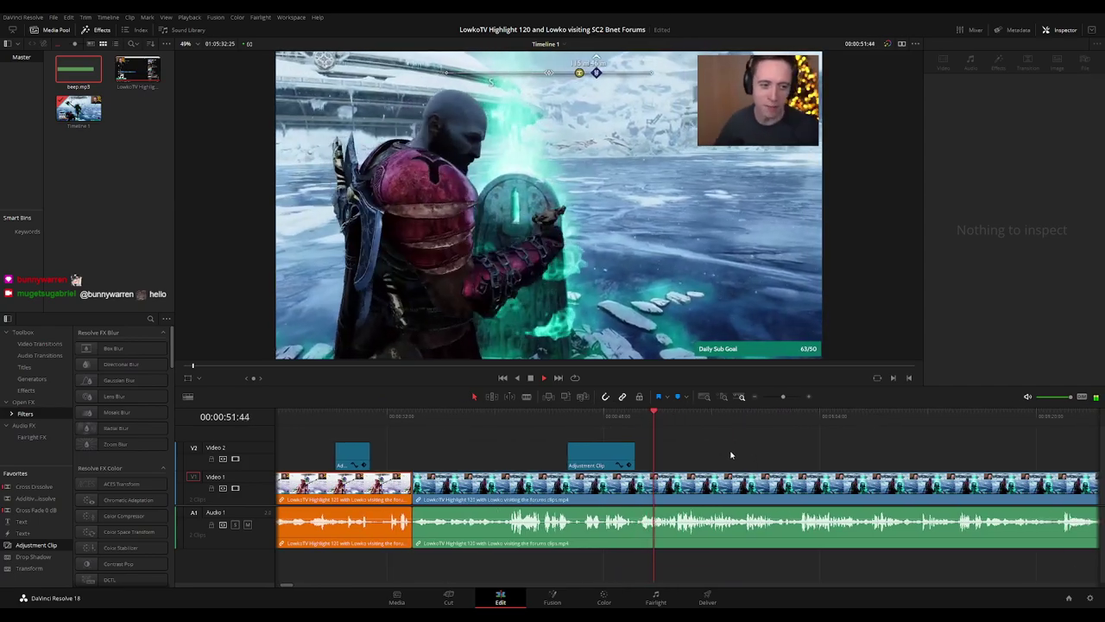
scroll(691, 450, right, 2)
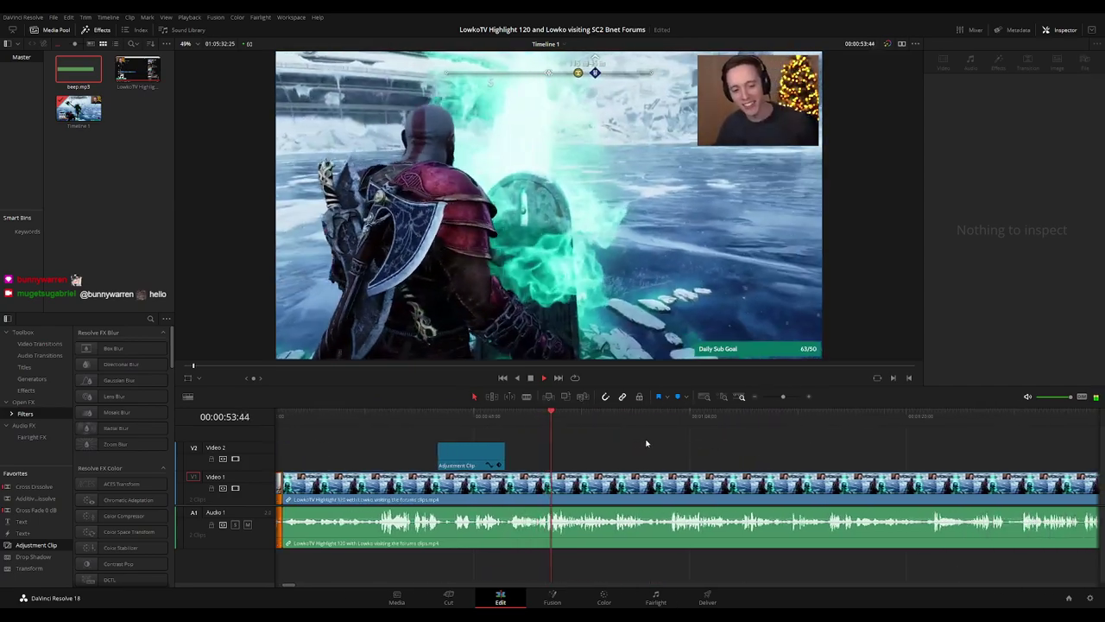
scroll(629, 449, right, 1)
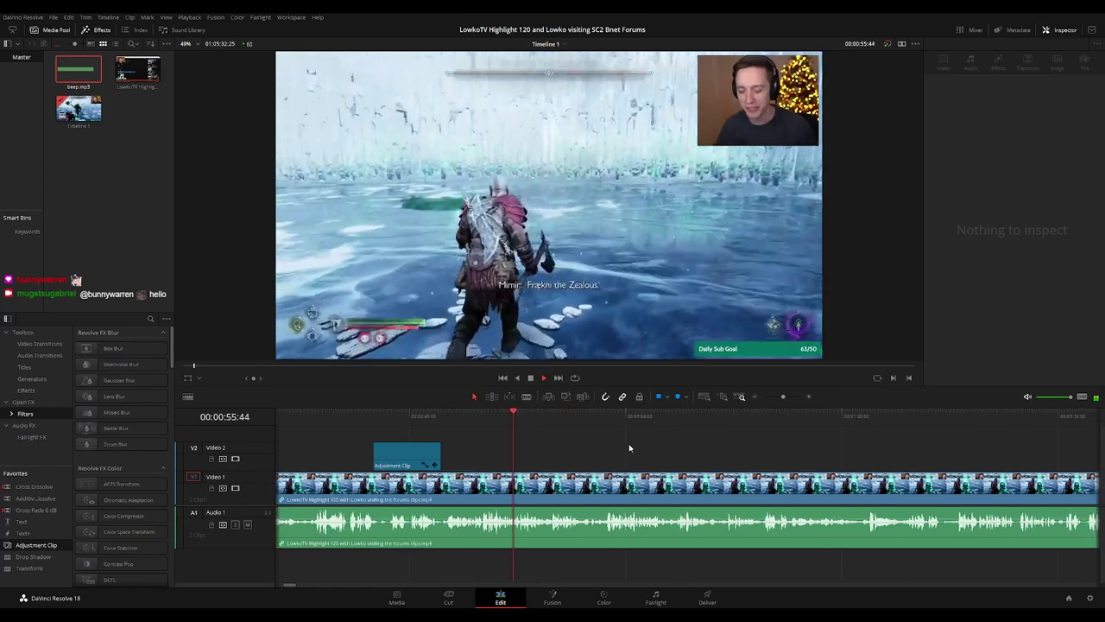
scroll(637, 460, right, 1)
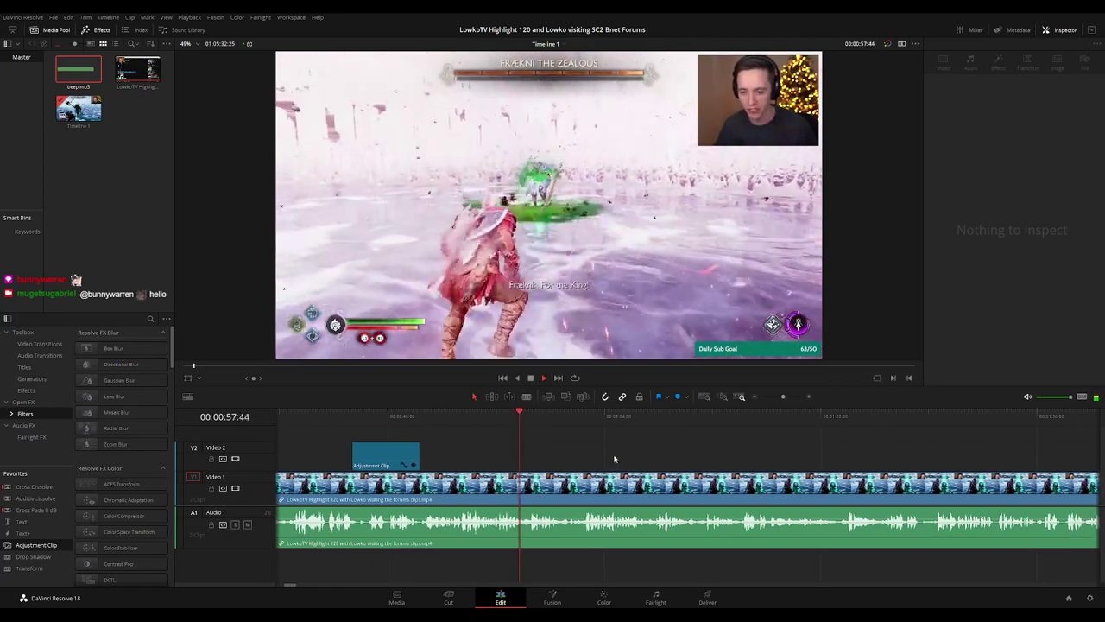
key(space)
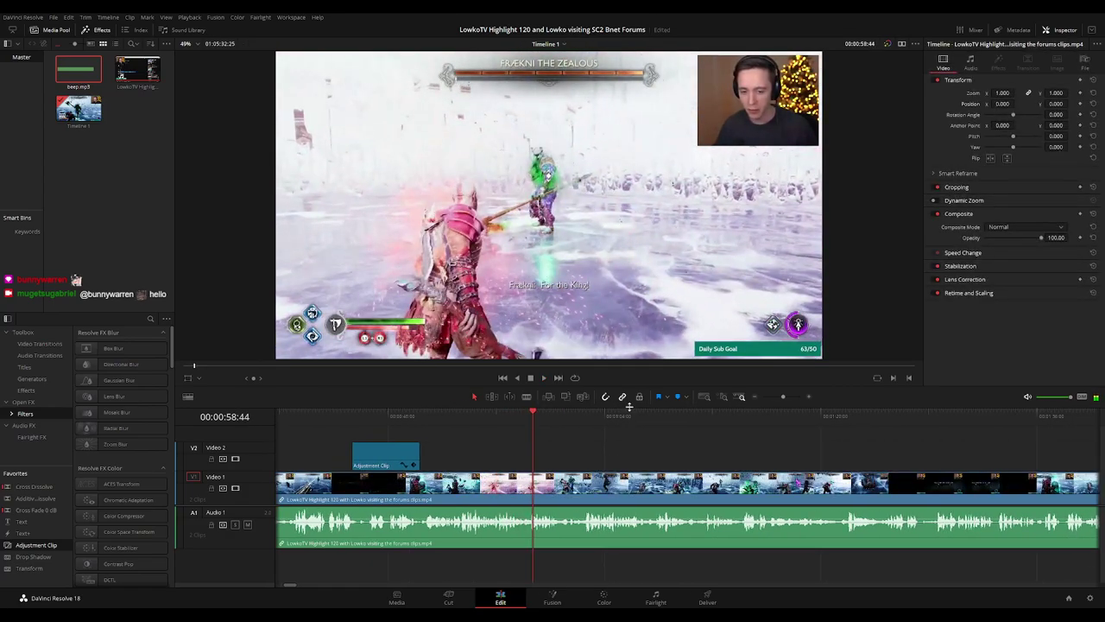
- Enlarge the preview viewer to 52% by reducing the timeline area's height while playing the footage
drag(629, 407, 629, 412)
scroll(251, 512, up, 1)
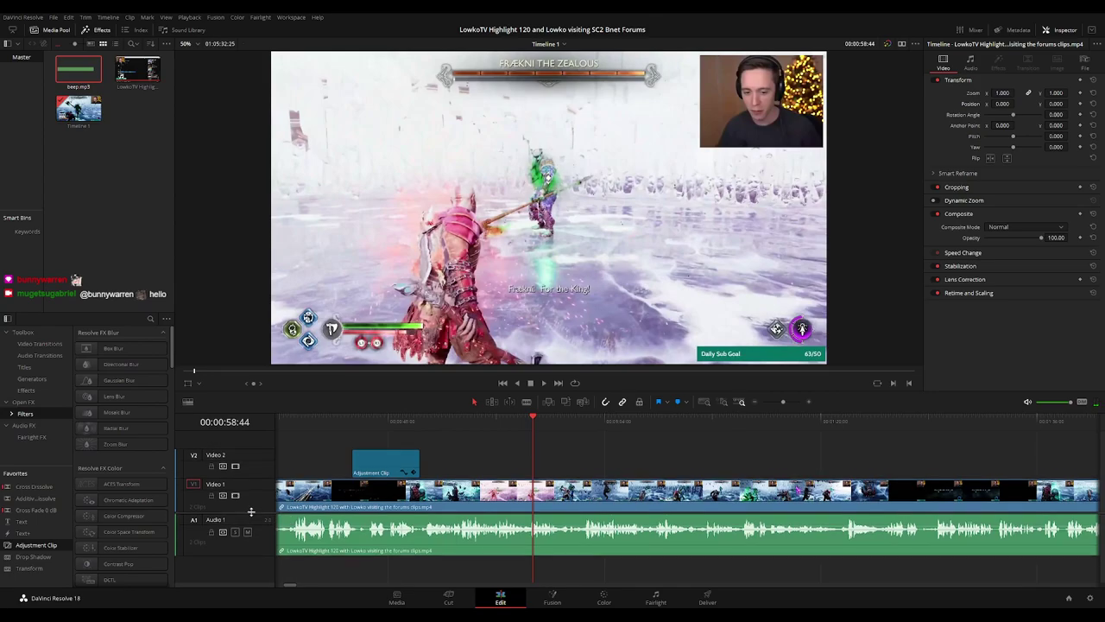
key(space)
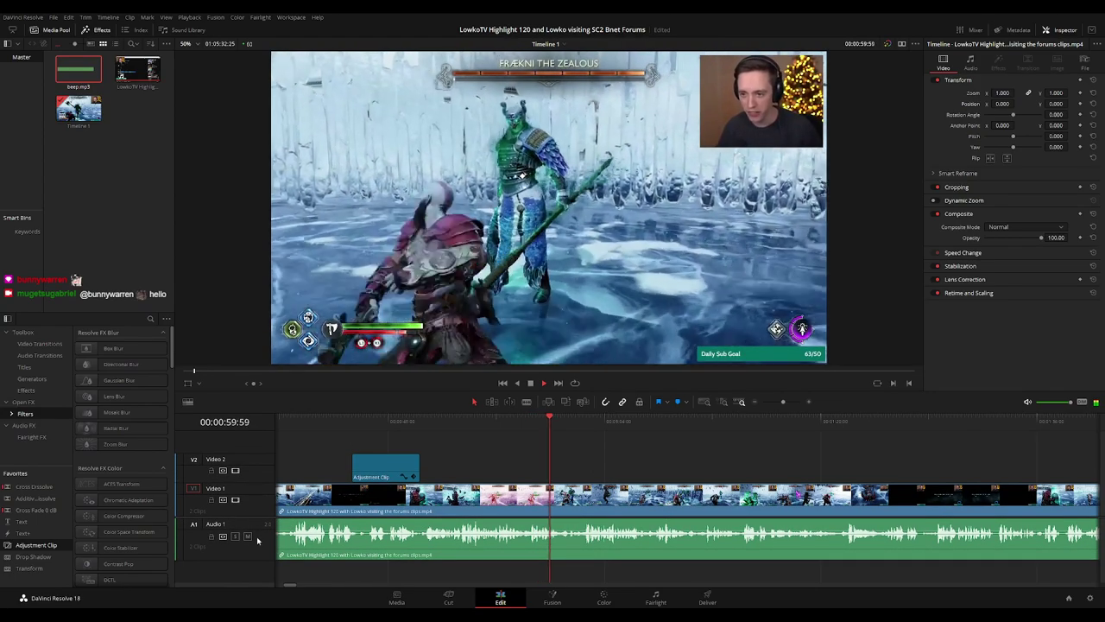
scroll(256, 506, down, 1)
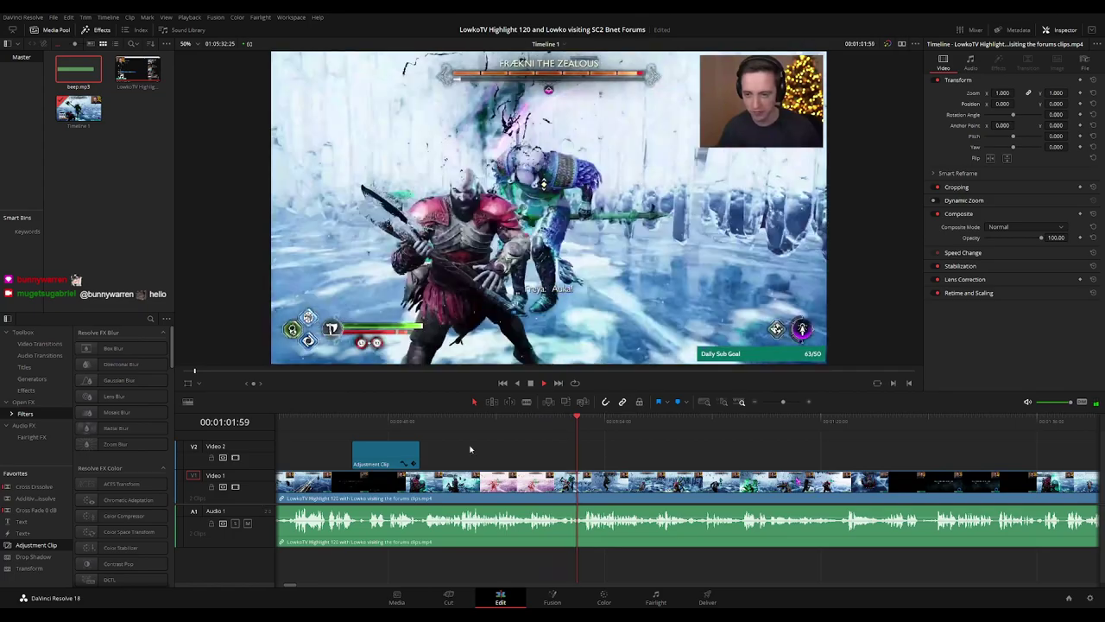
drag(498, 412, 497, 421)
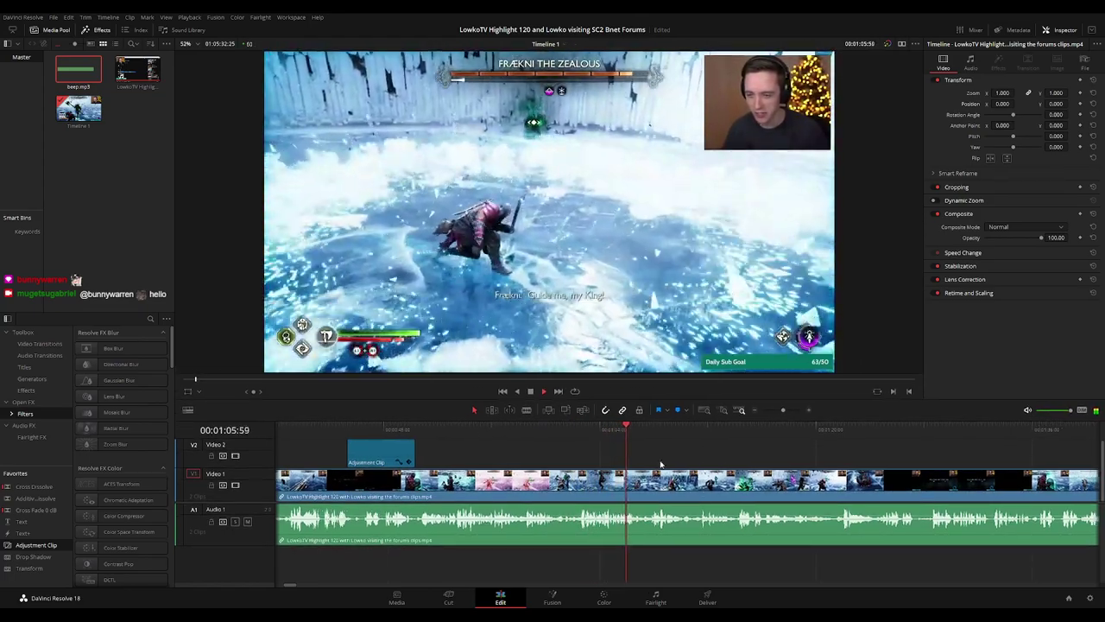
- Play through the boss fight and the loading screen after it, following the footage to about 00:01:36
scroll(557, 462, right, 3)
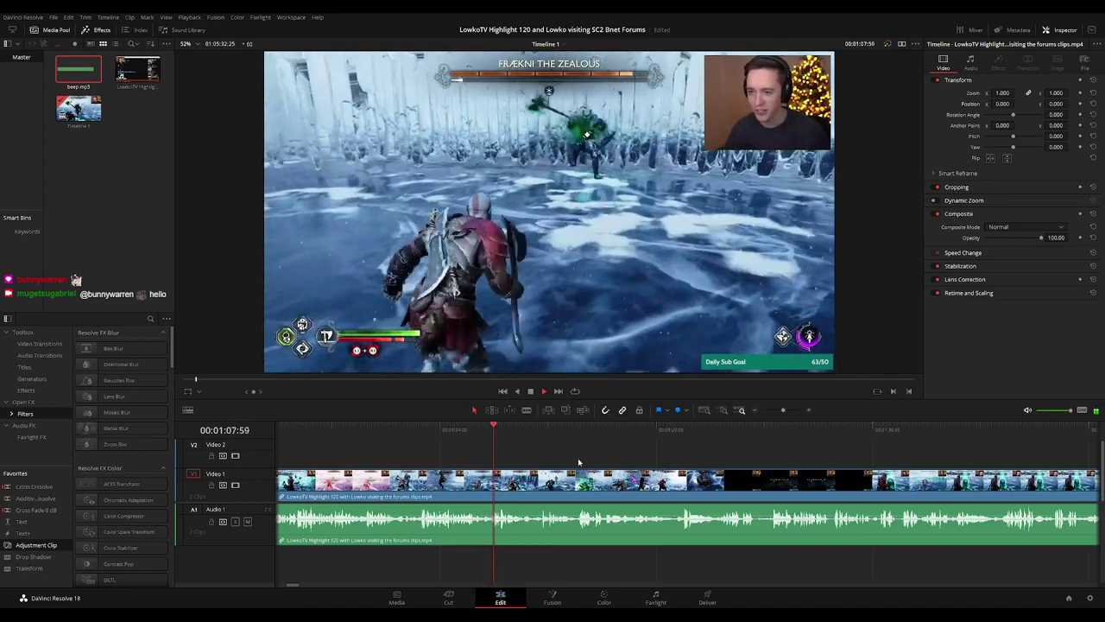
drag(579, 461, 525, 456)
scroll(520, 471, up, 3)
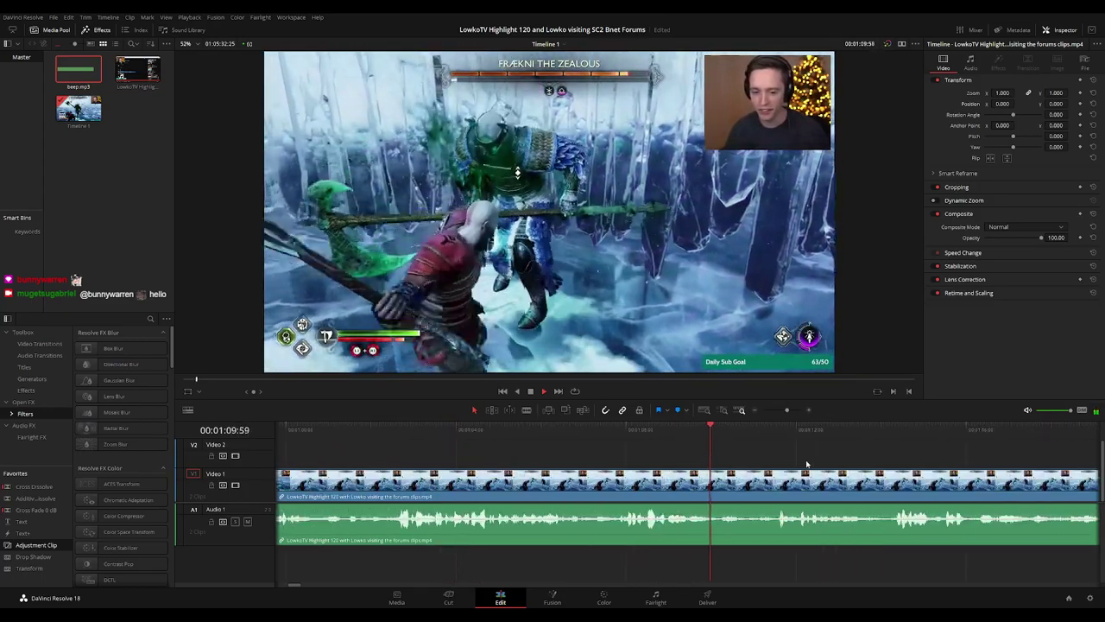
scroll(570, 461, right, 3)
scroll(543, 458, right, 2)
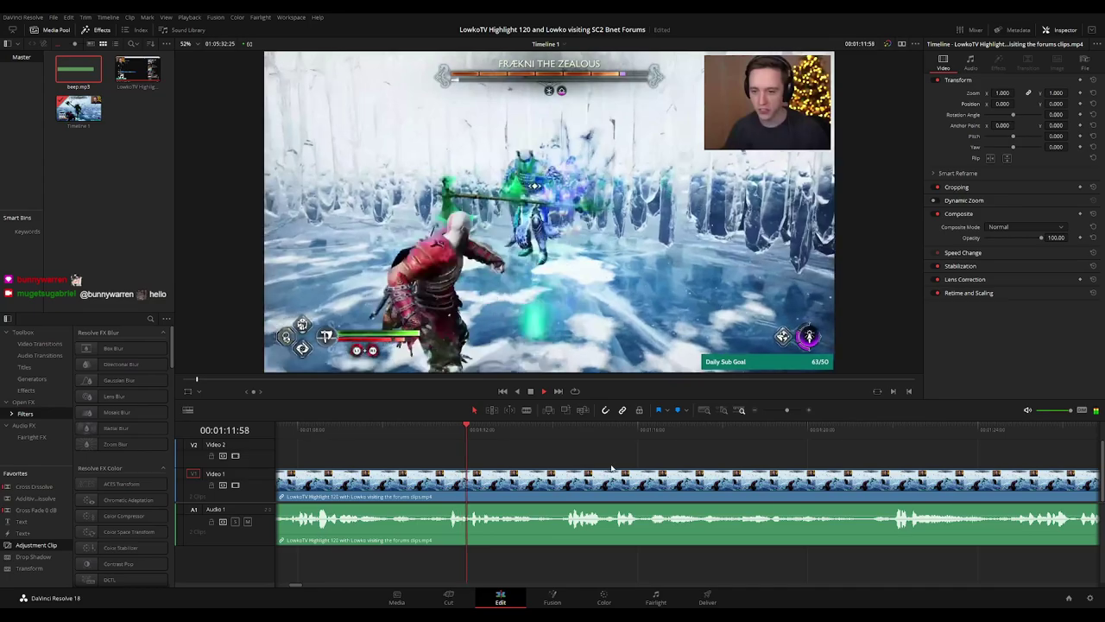
scroll(592, 463, right, 1)
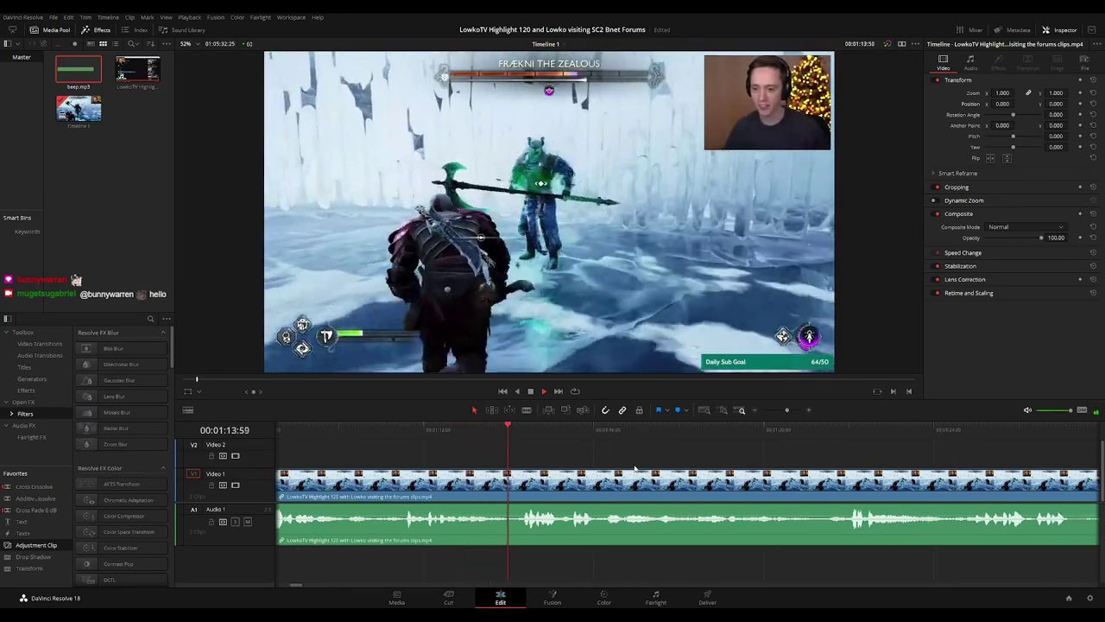
scroll(562, 461, right, 2)
scroll(672, 475, right, 1)
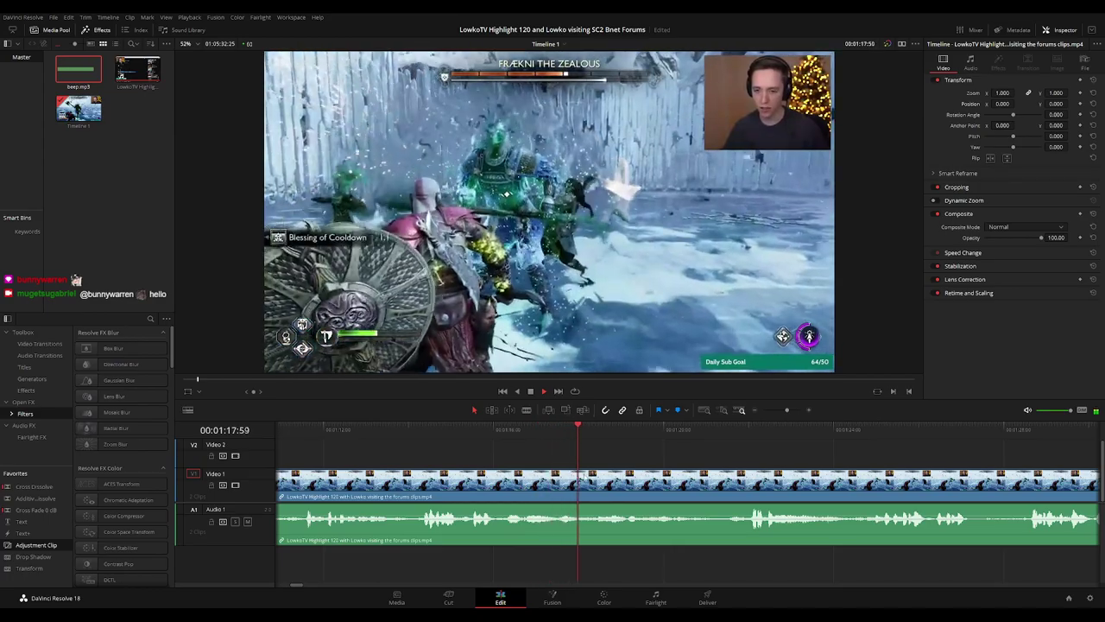
scroll(587, 457, right, 2)
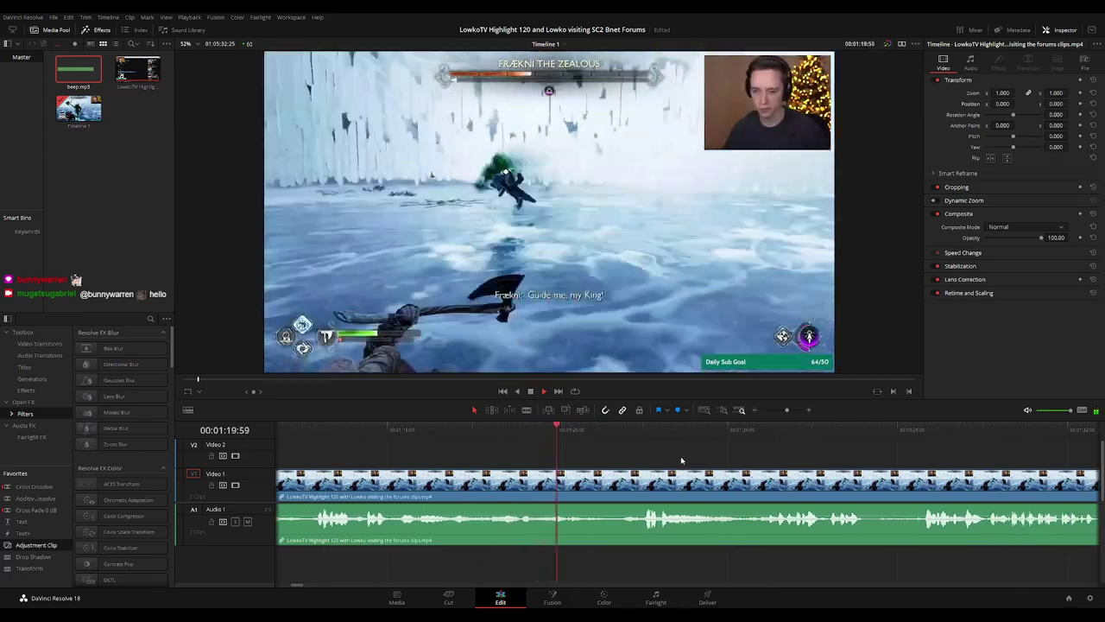
scroll(622, 453, right, 3)
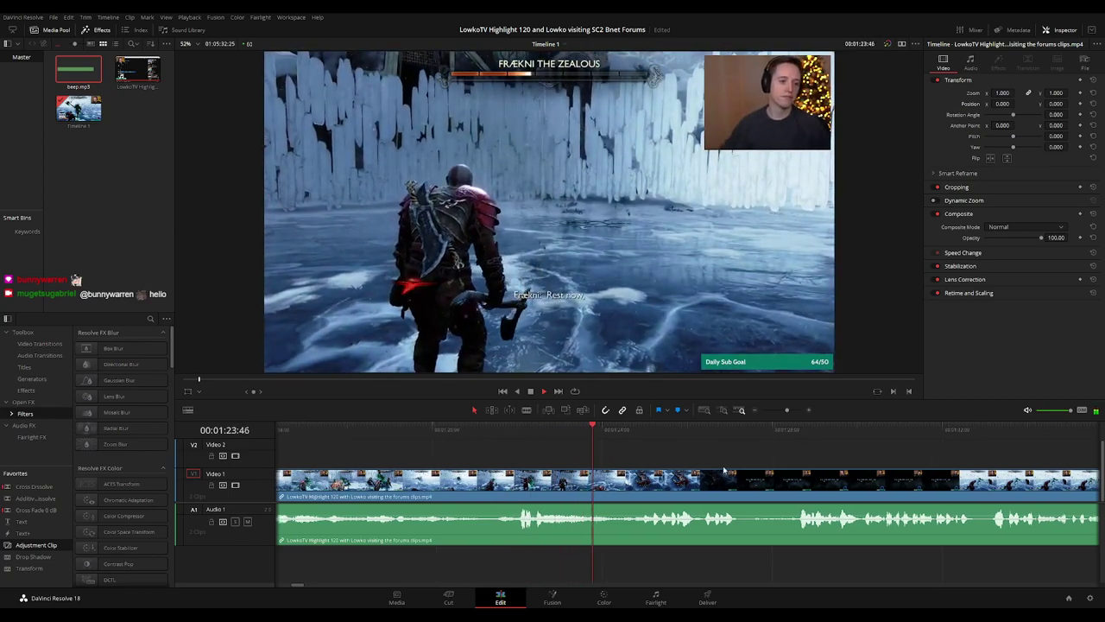
scroll(688, 466, right, 2)
scroll(714, 471, right, 4)
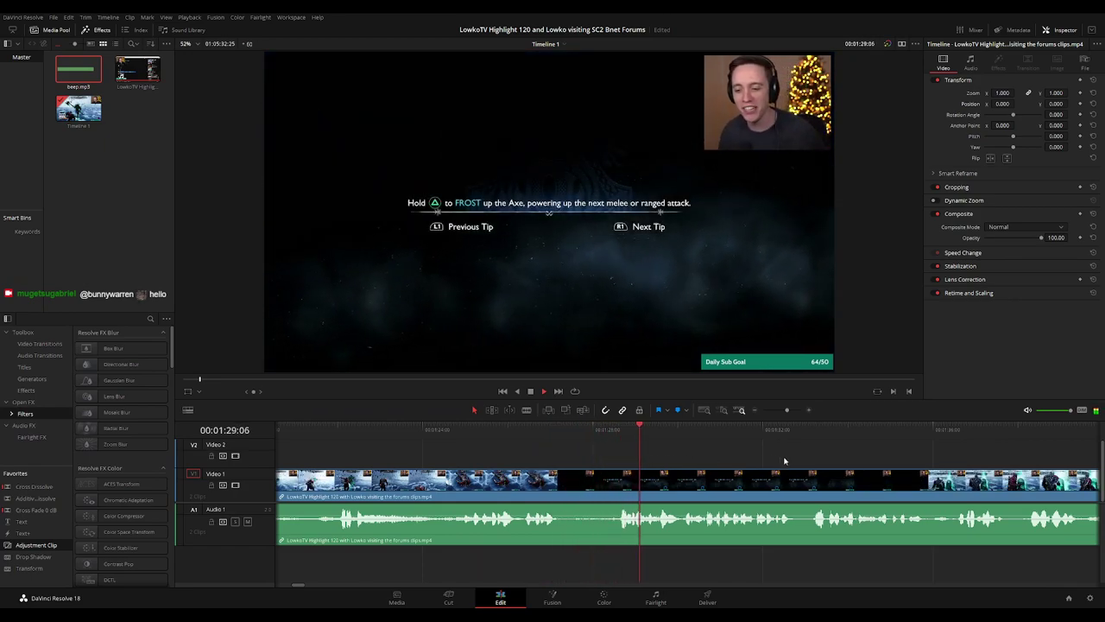
scroll(668, 449, right, 3)
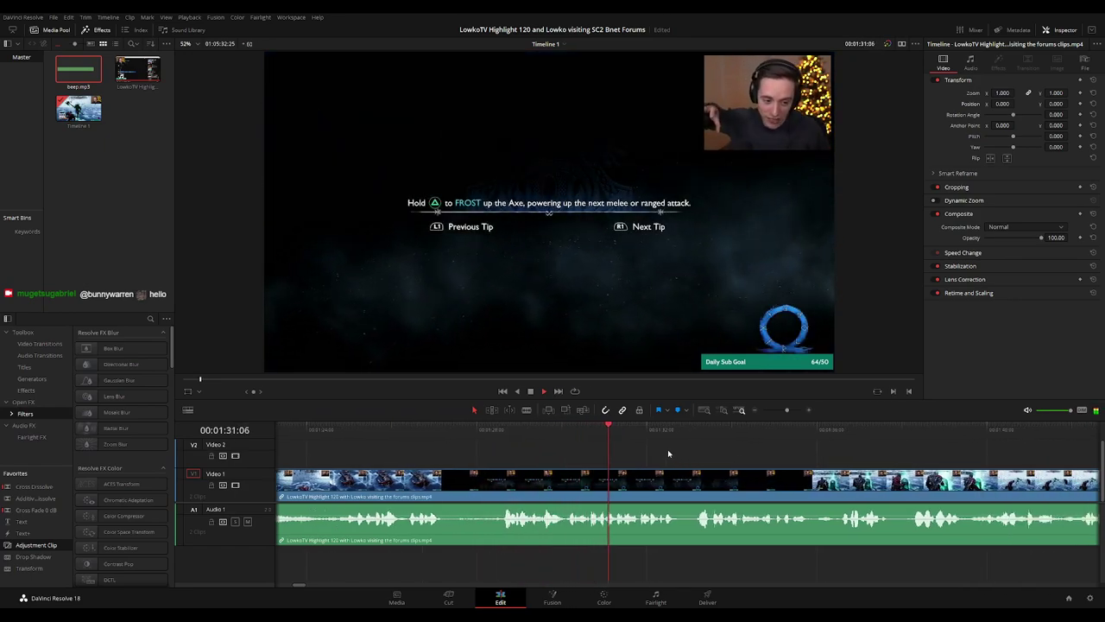
scroll(671, 453, right, 3)
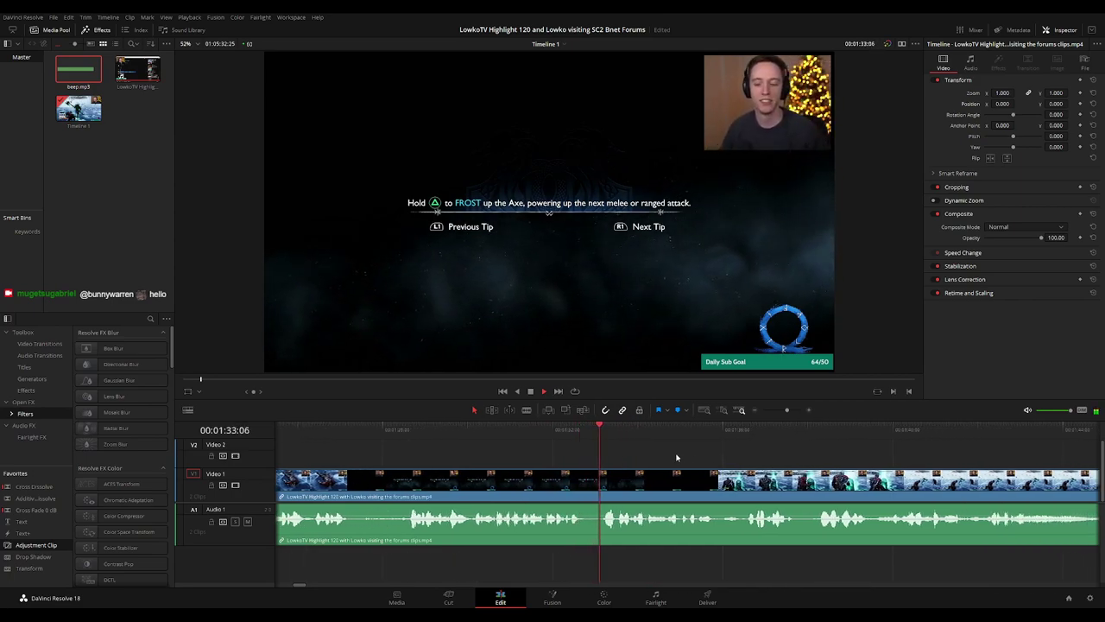
scroll(691, 462, right, 3)
scroll(604, 461, right, 1)
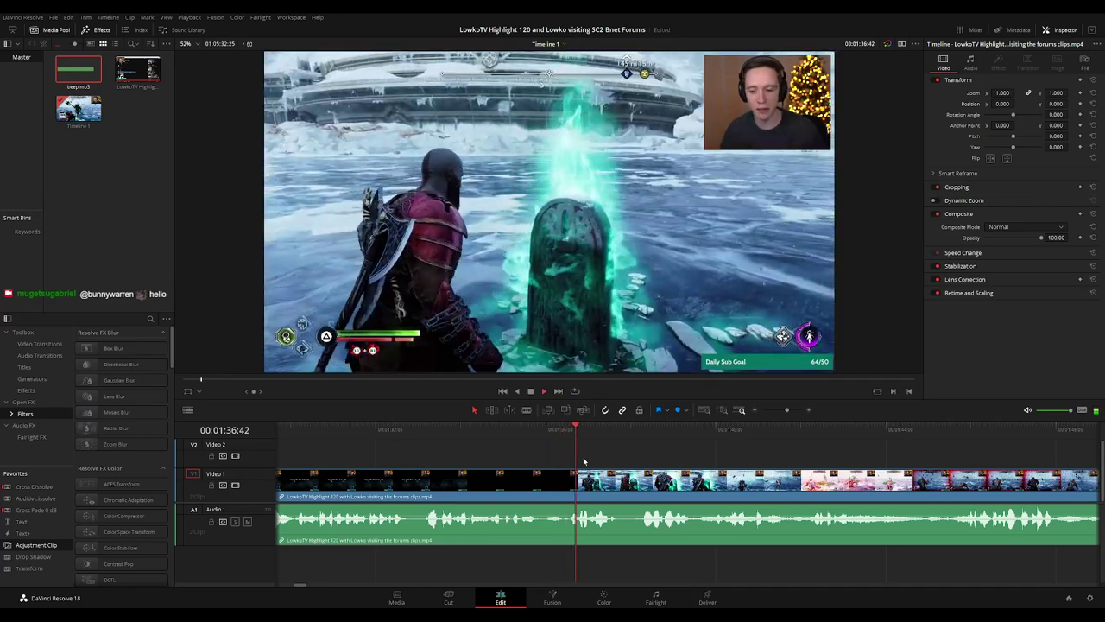
- Play through the next boss attempt and into its loading screen, up to about 00:02:07
scroll(677, 466, right, 3)
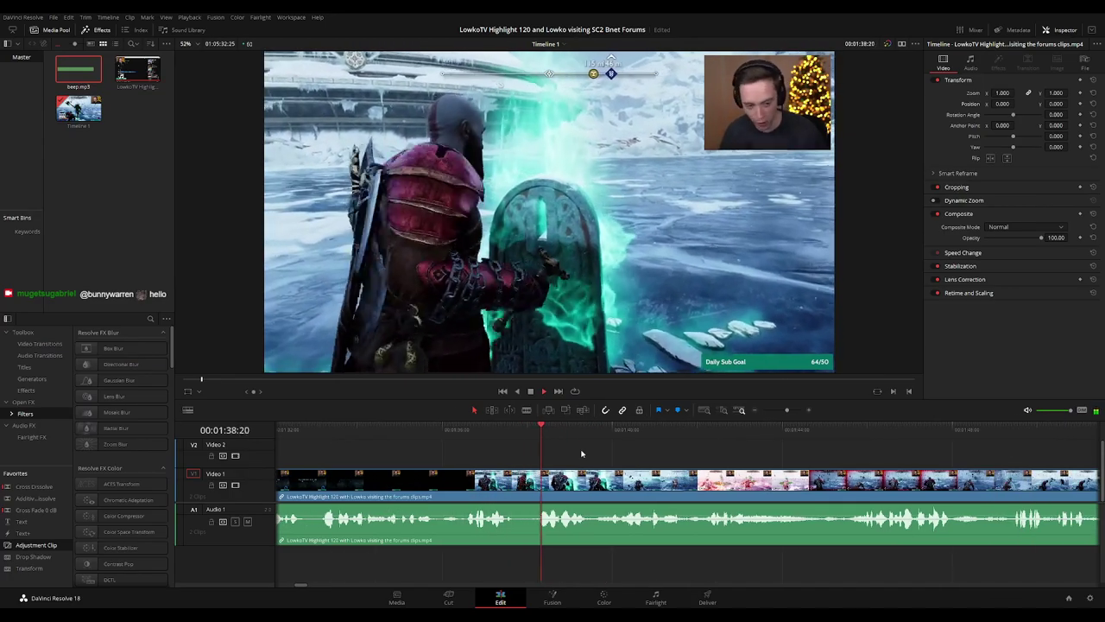
scroll(574, 458, right, 3)
scroll(573, 458, right, 3)
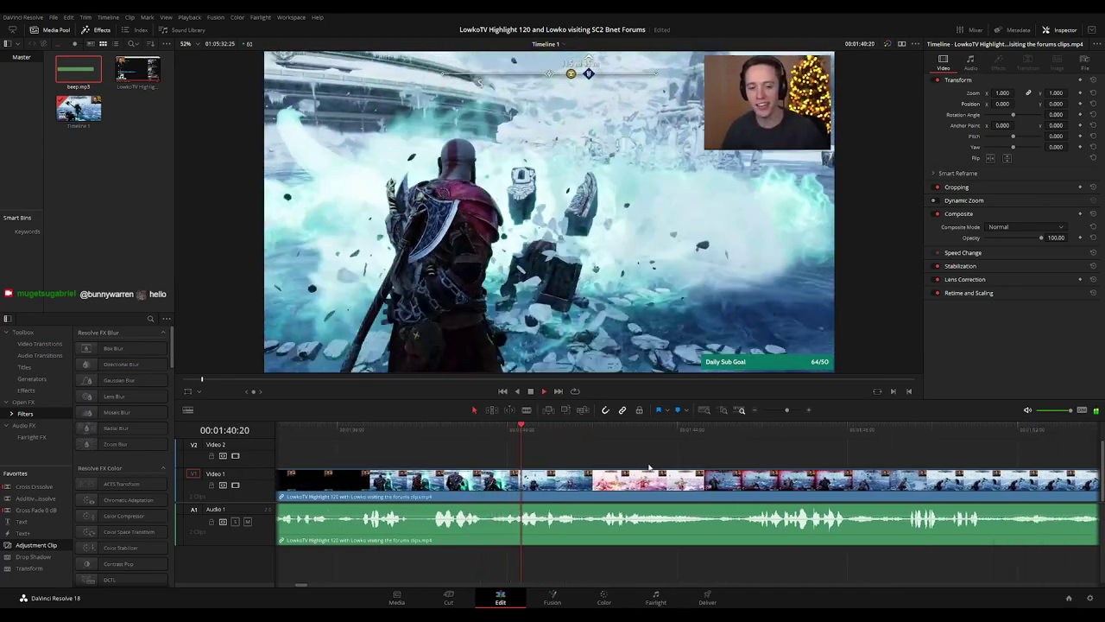
scroll(571, 455, right, 3)
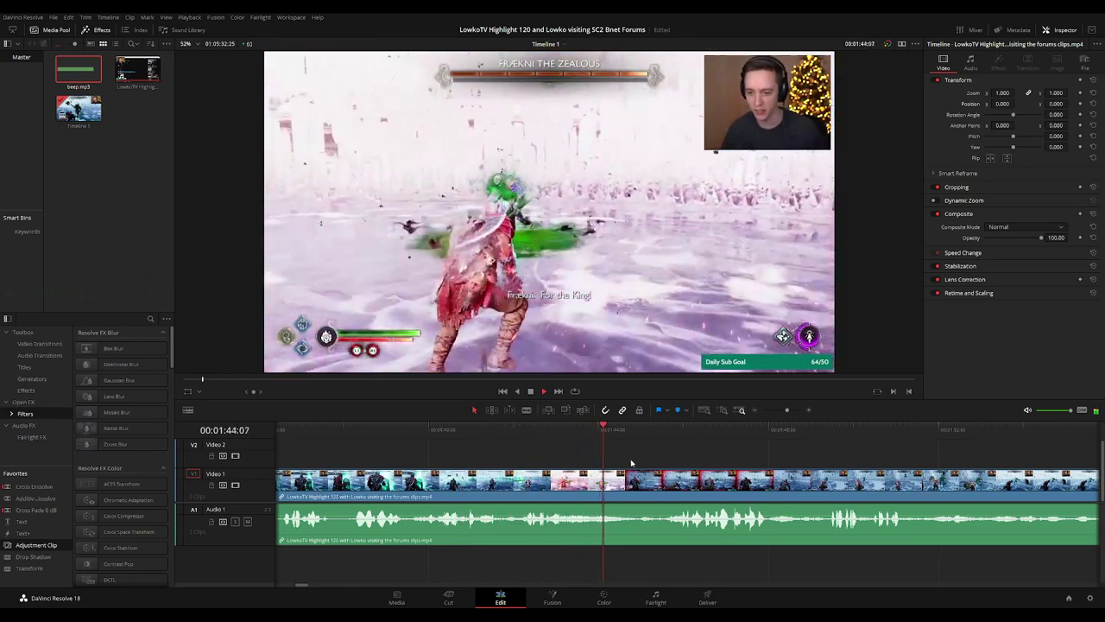
scroll(604, 456, right, 3)
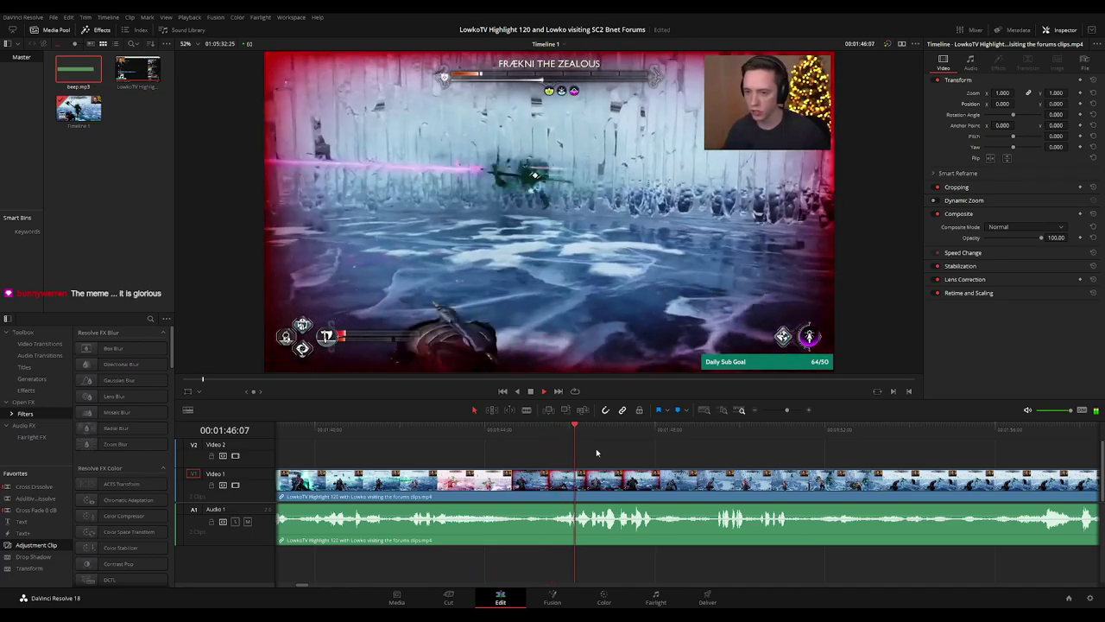
scroll(676, 449, right, 3)
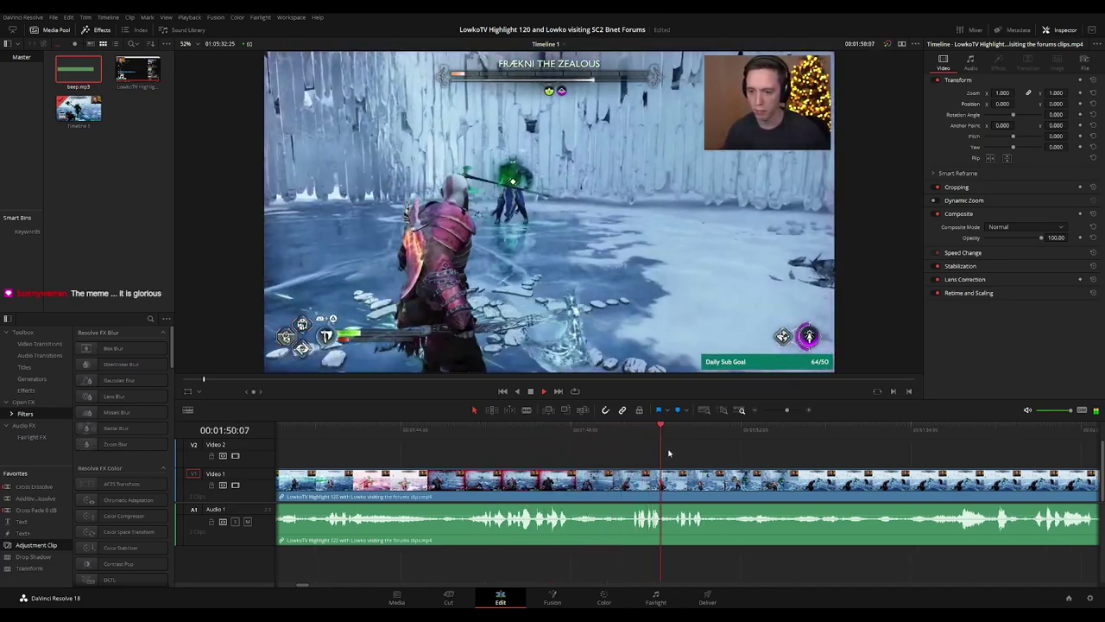
scroll(685, 440, right, 2)
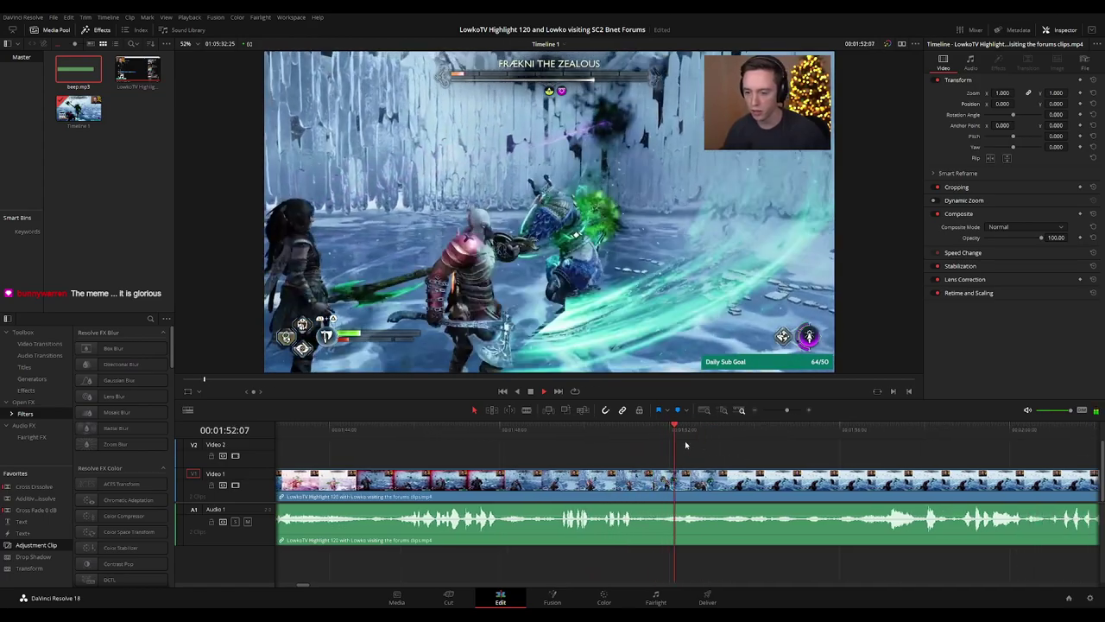
scroll(688, 449, right, 10)
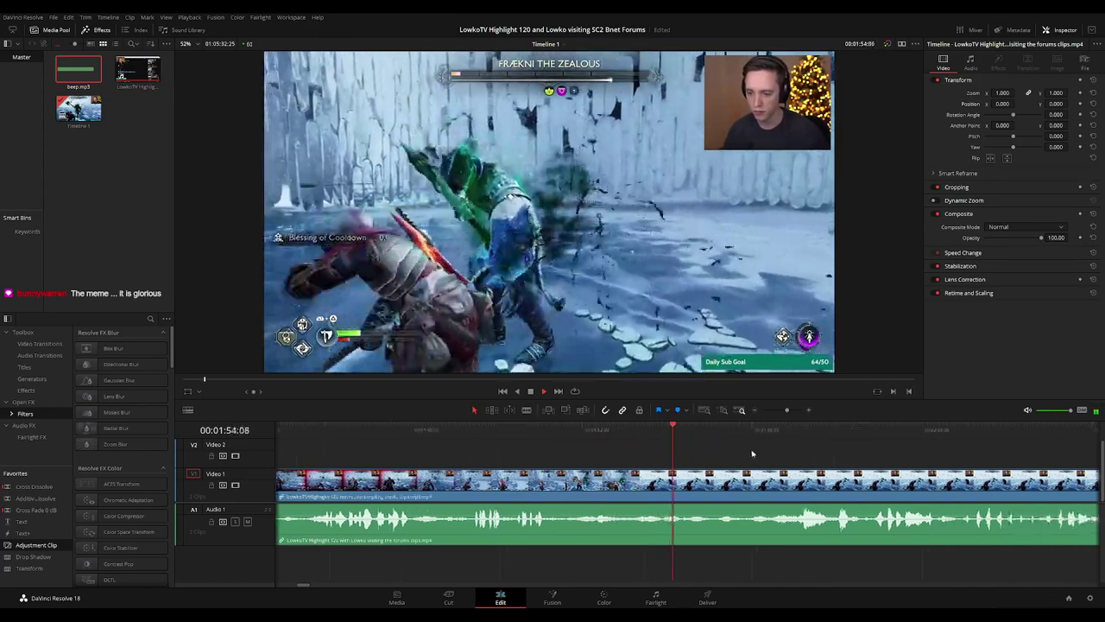
scroll(649, 458, right, 2)
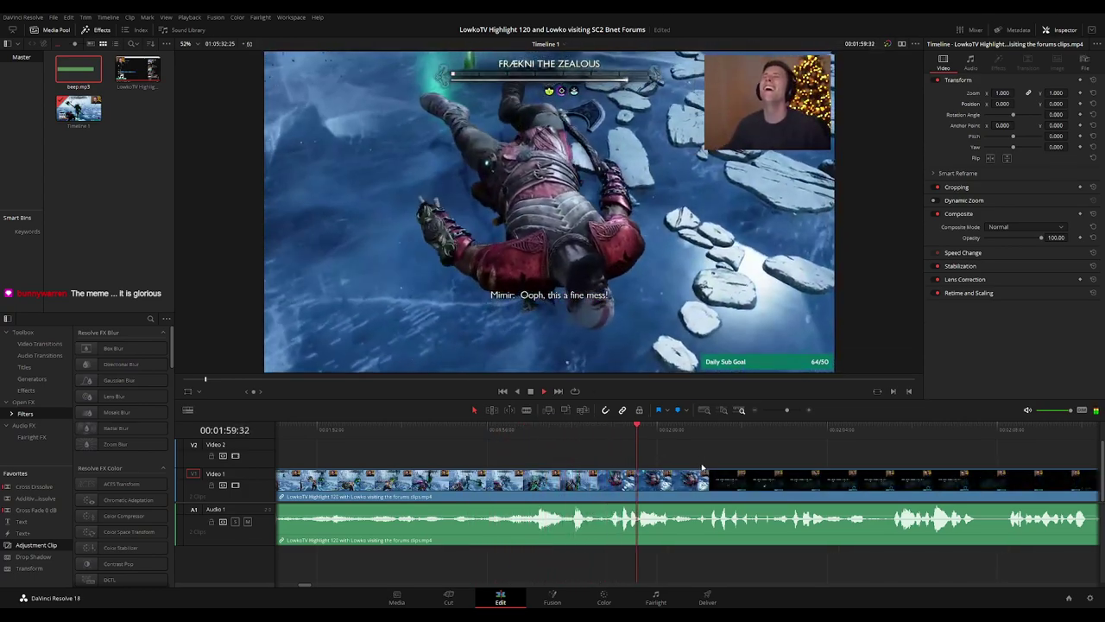
scroll(665, 458, right, 4)
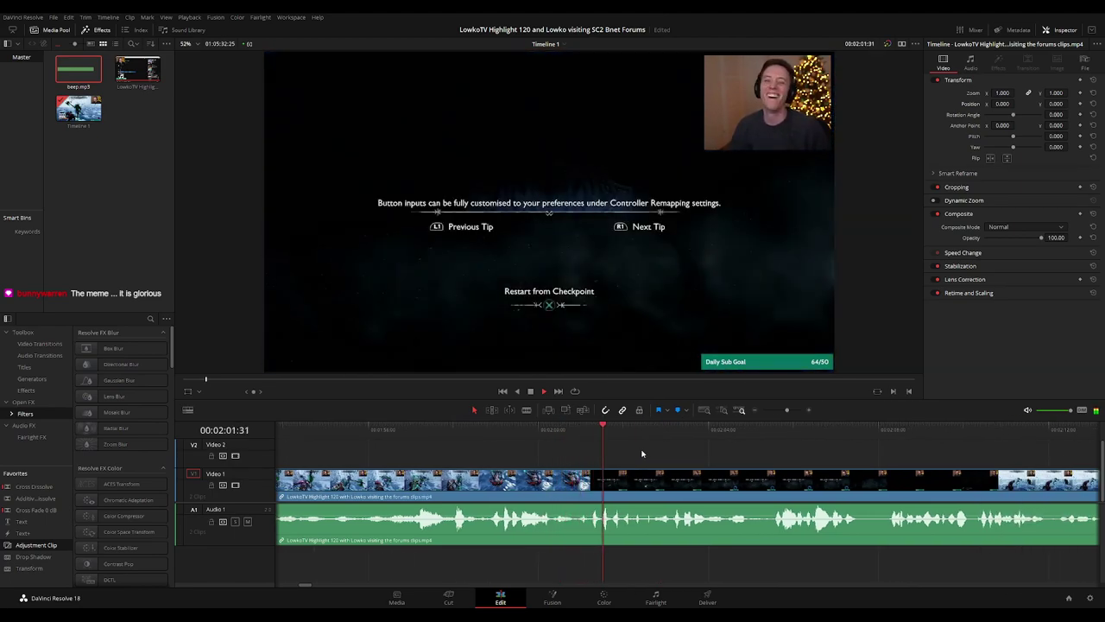
drag(738, 458, 662, 459)
scroll(671, 454, right, 3)
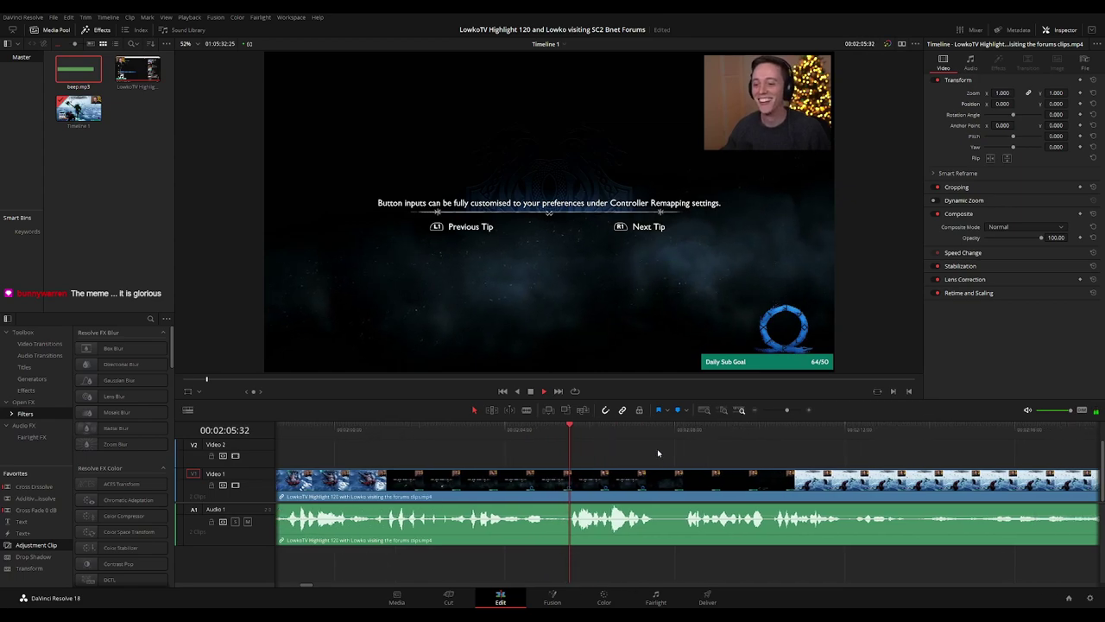
scroll(720, 457, right, 3)
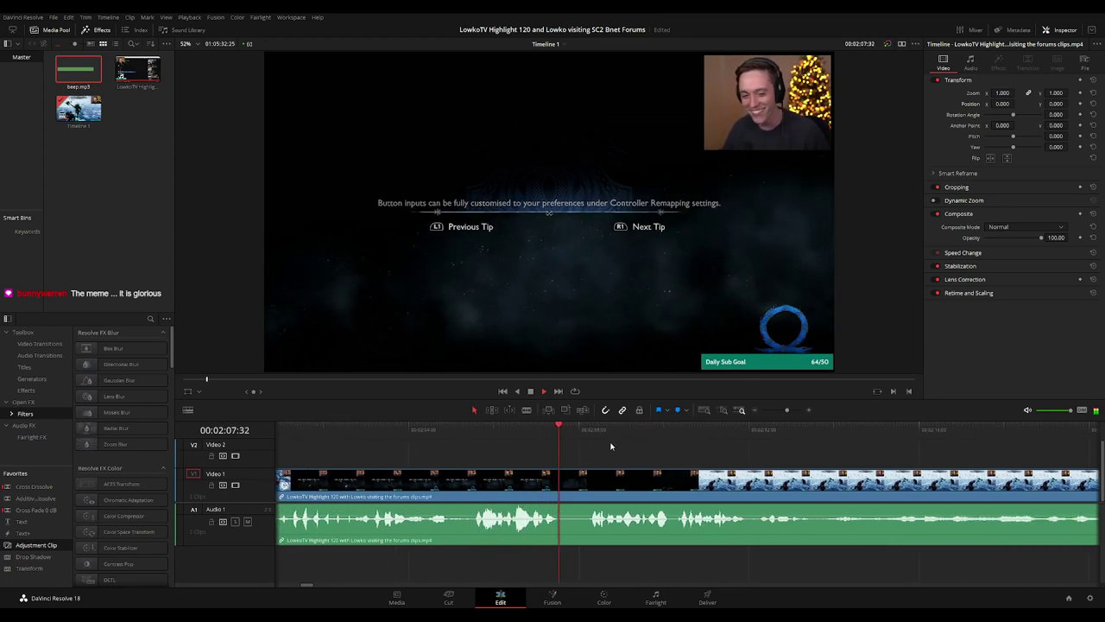
- Try to split the footage at 00:02:07:42 within the loading screen, undo the split and resume playback
key(space)
key(b)
click(566, 480)
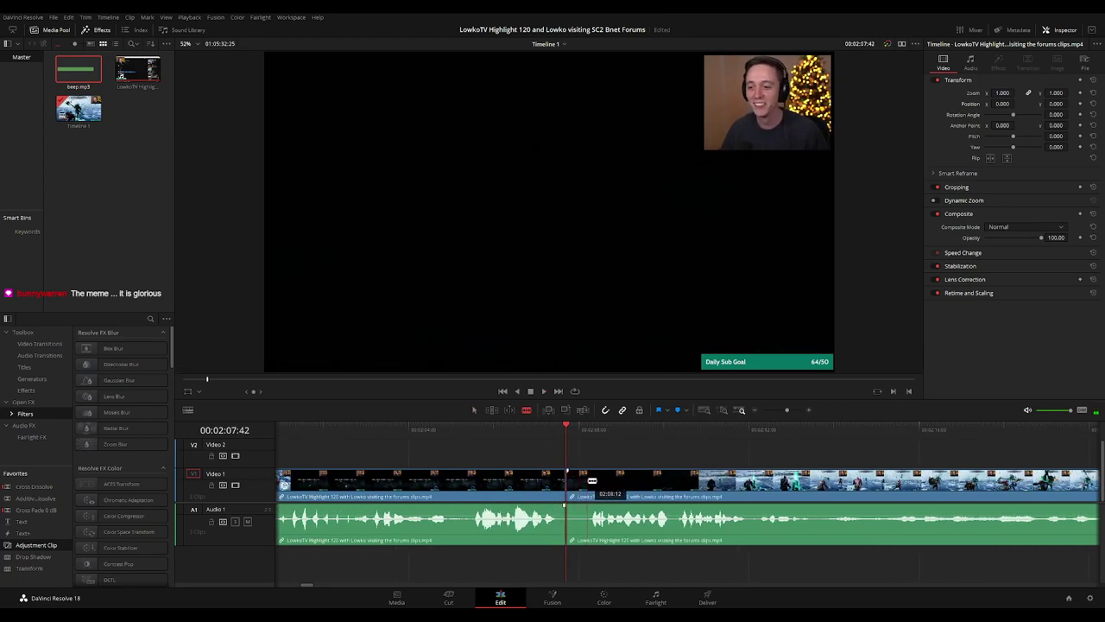
key(space)
key(ctrl+z)
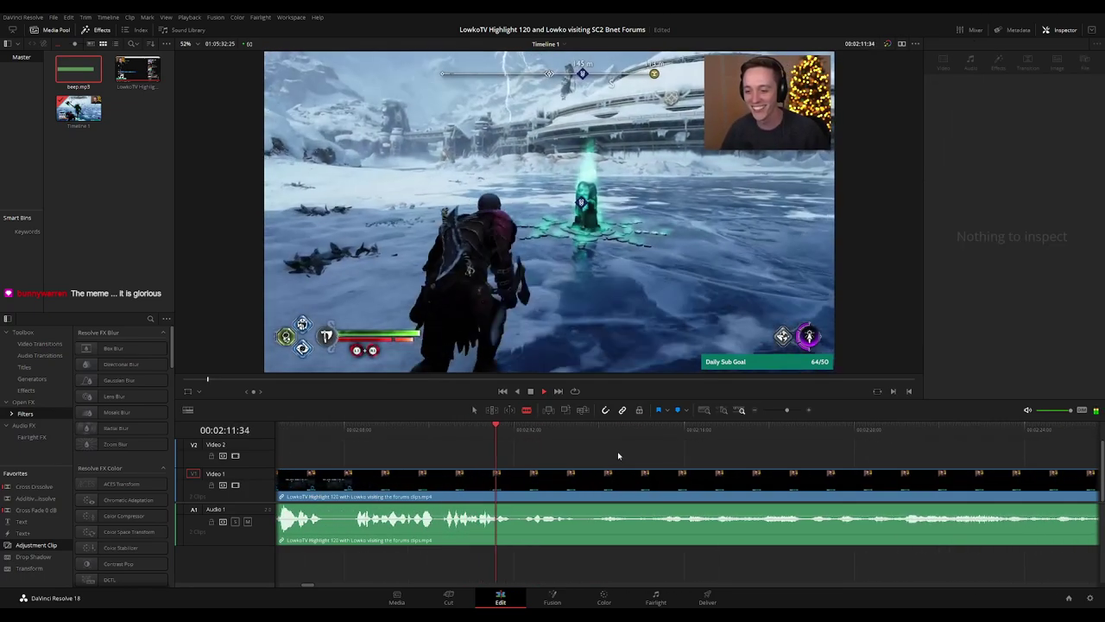
- Cut the footage at 00:02:13:33 and shortly after it, and ripple-delete the short piece between the cuts
key(space)
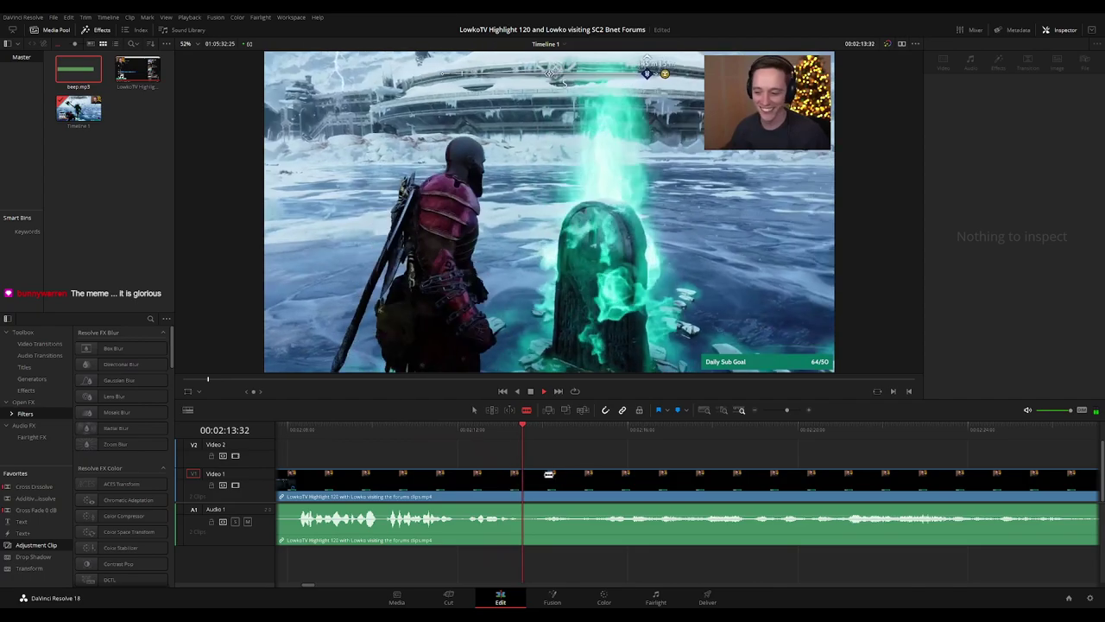
key(ctrl+b)
click(540, 483)
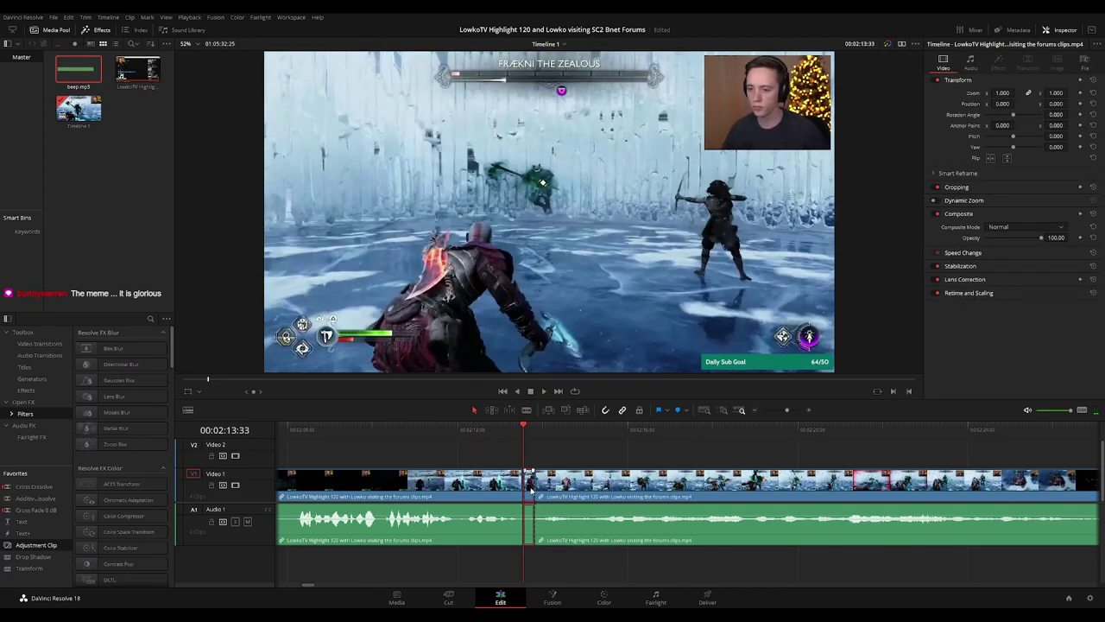
key(space)
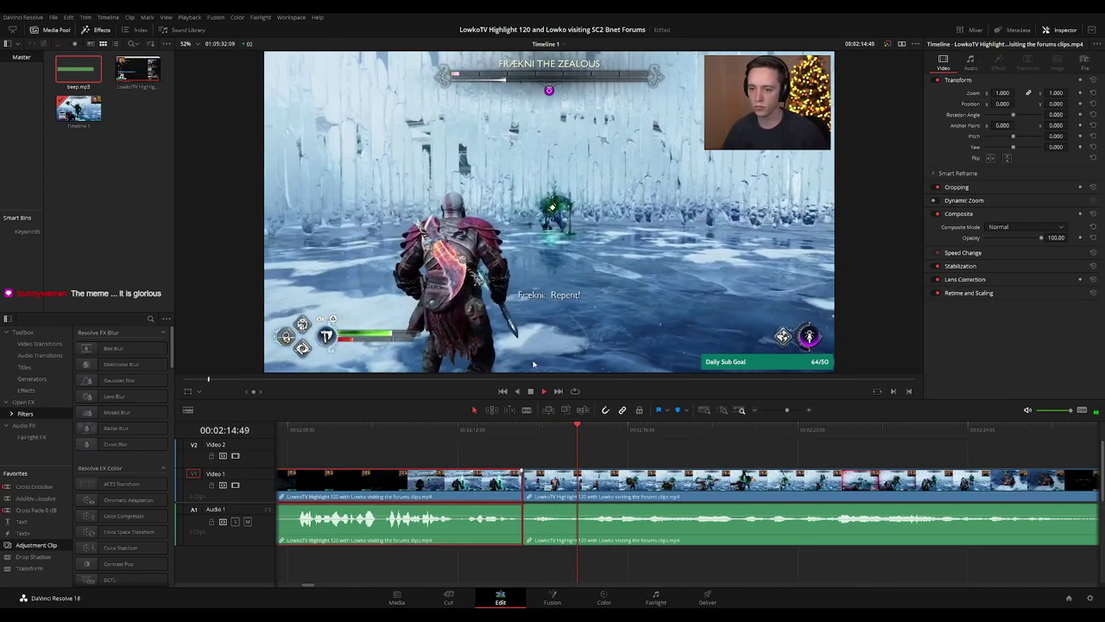
- Colour the finished clip before the 00:02:13:33 cut orange and check it against the rest of the timeline
key(ctrl+1)
scroll(631, 469, down, 10)
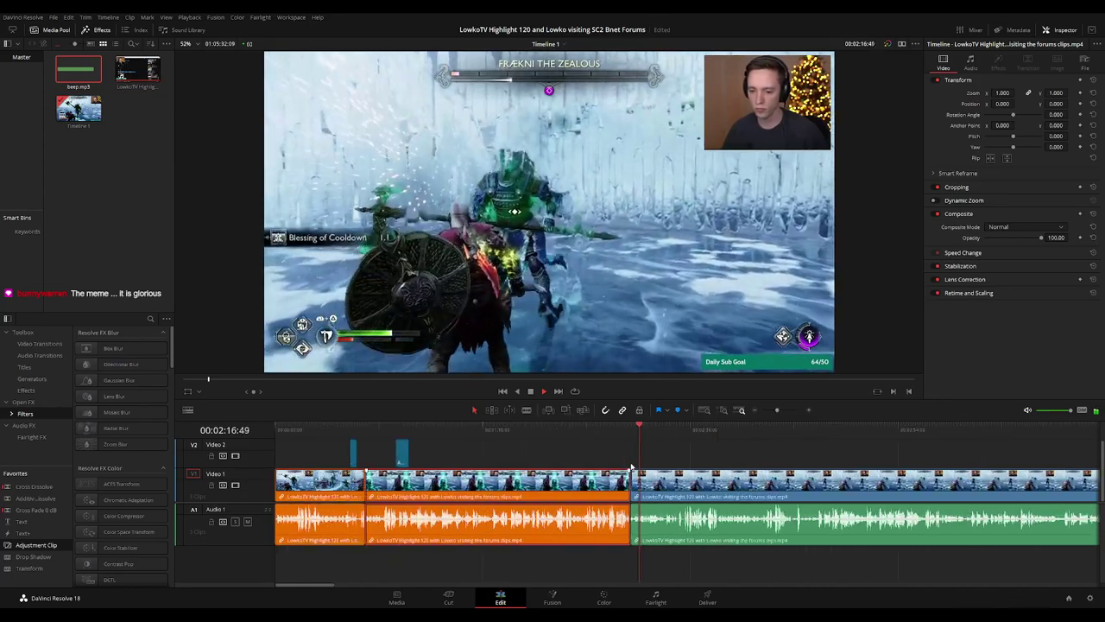
scroll(348, 472, up, 5)
scroll(617, 463, up, 6)
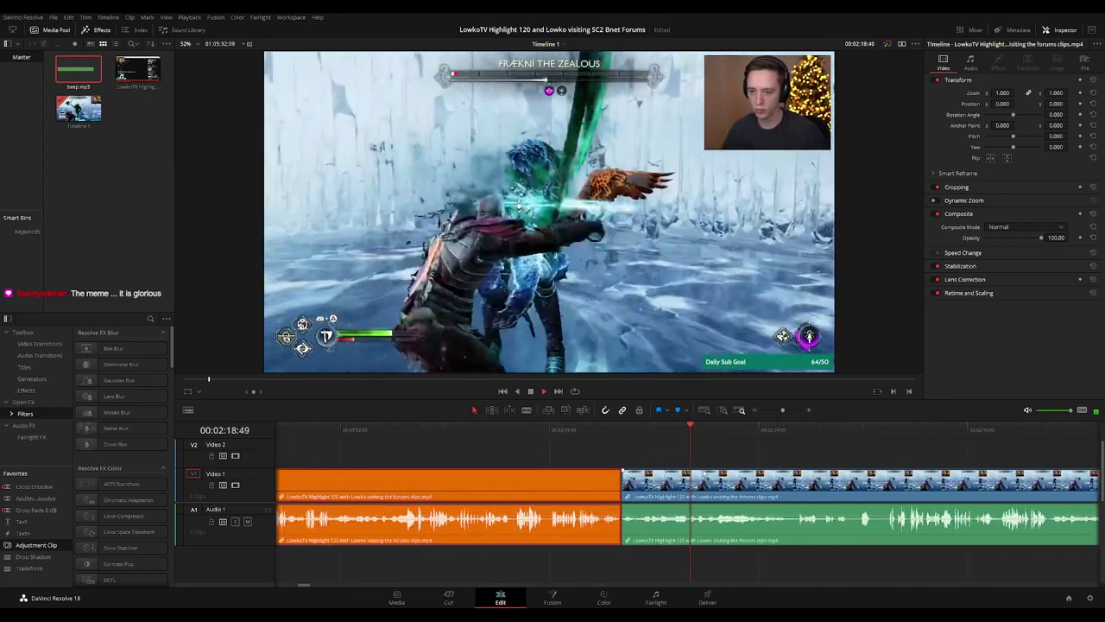
scroll(571, 441, right, 2)
- Review the fight after the cut, place an adjustment clip on Video 2 starting at 00:02:22:38, and keyframe its webcam zoom
click(573, 434)
click(515, 435)
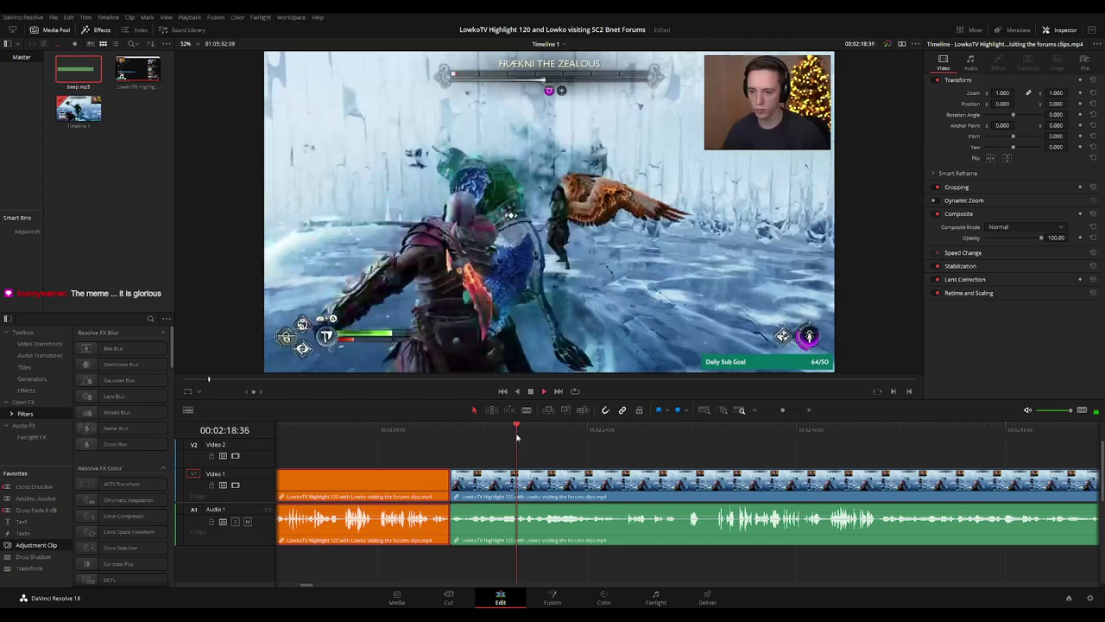
drag(657, 459, 607, 450)
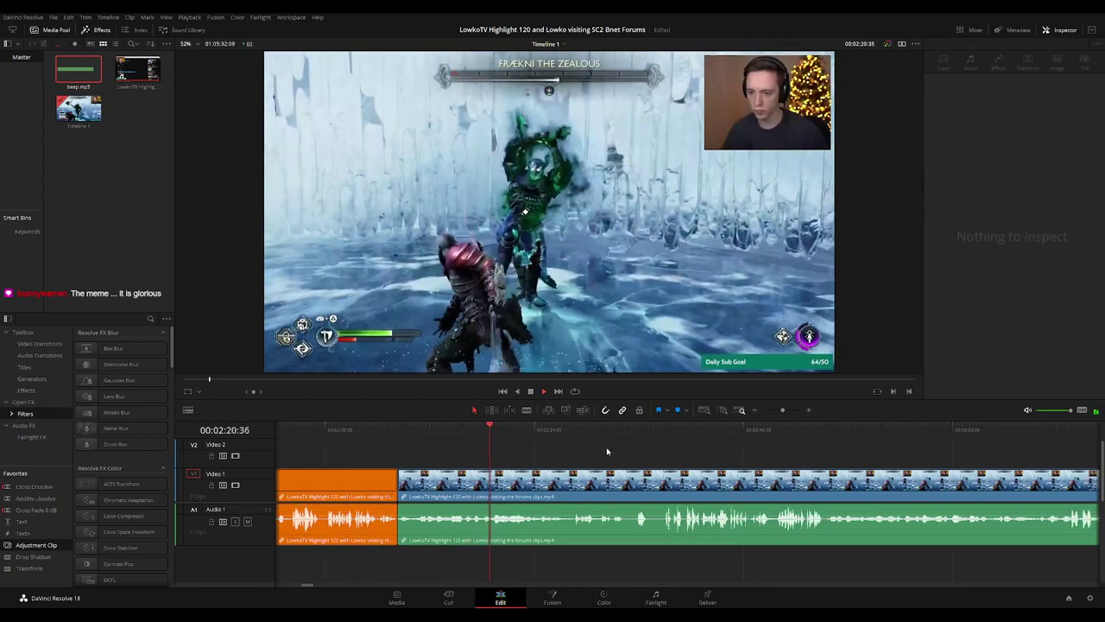
key(space)
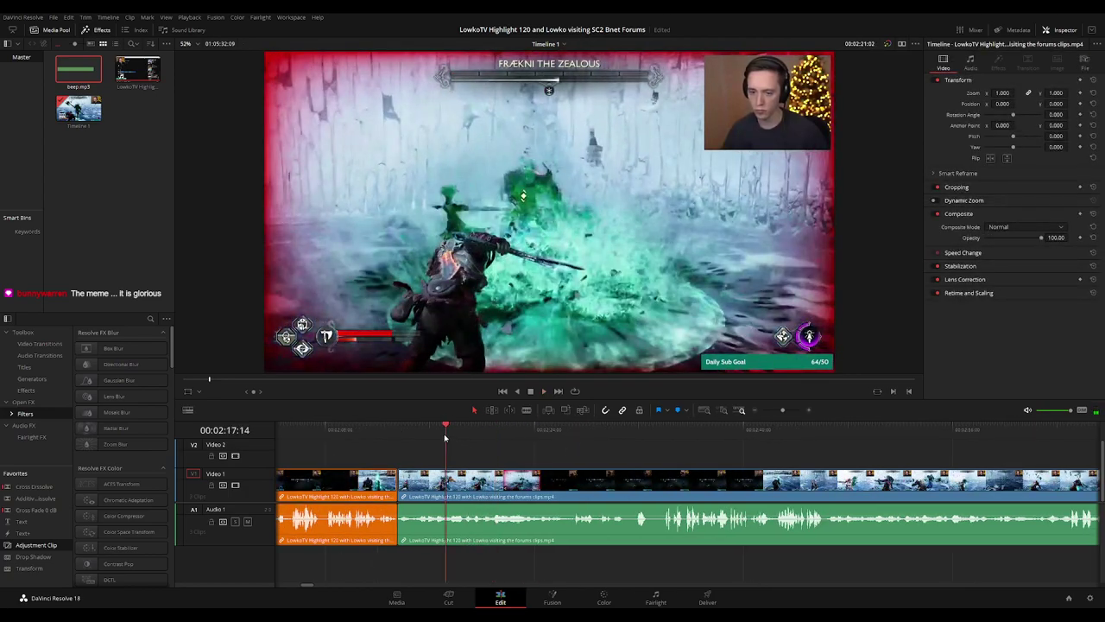
click(427, 431)
drag(64, 551, 506, 455)
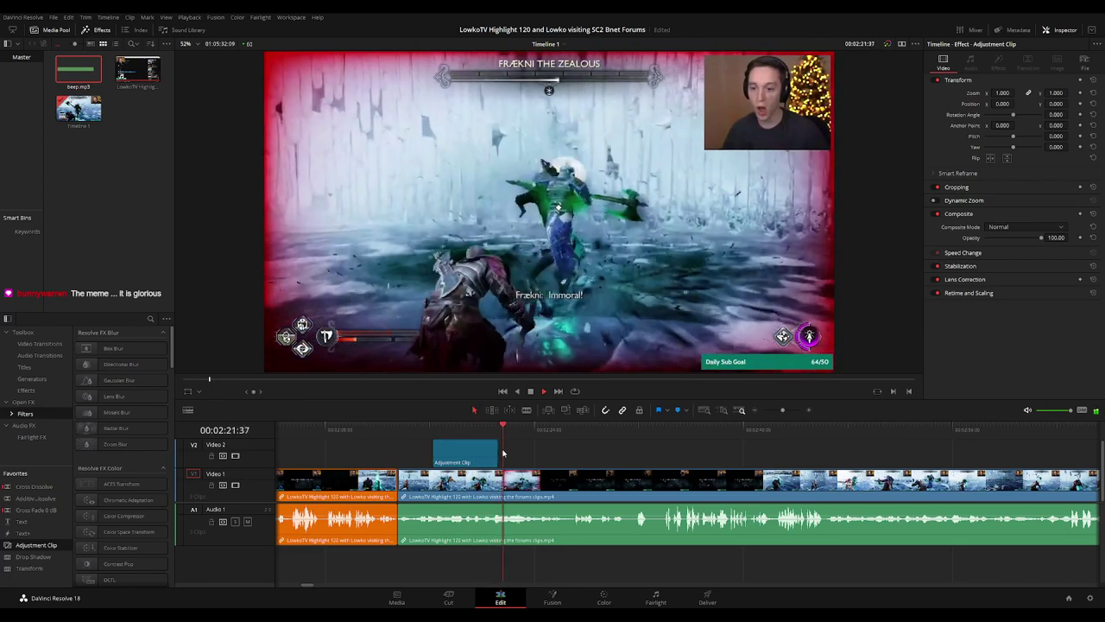
drag(476, 452, 541, 463)
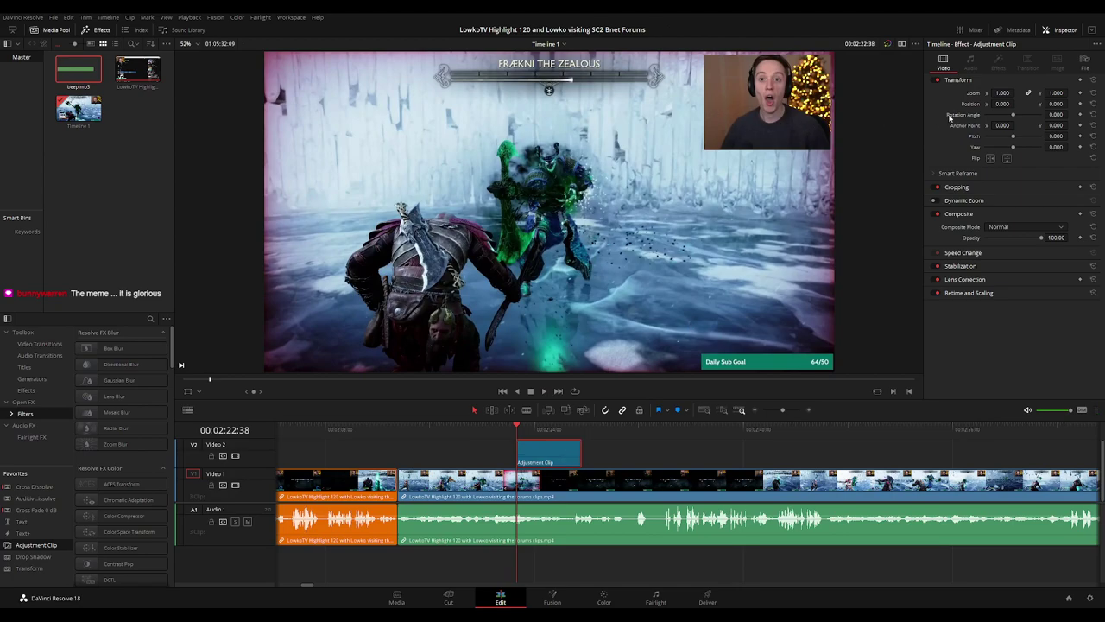
drag(1005, 91, 1070, 104)
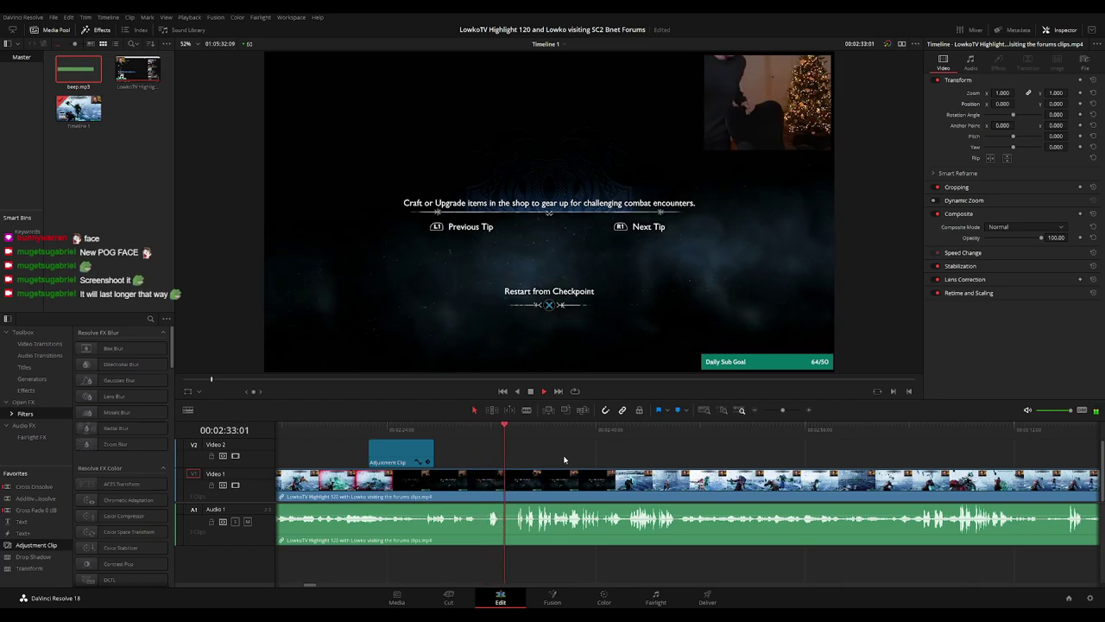
- Place an adjustment clip on Video 2 at 00:02:33:39 and zoom it to 1.690 with position X -874 and Y -490 to enlarge the webcam
drag(53, 550, 517, 464)
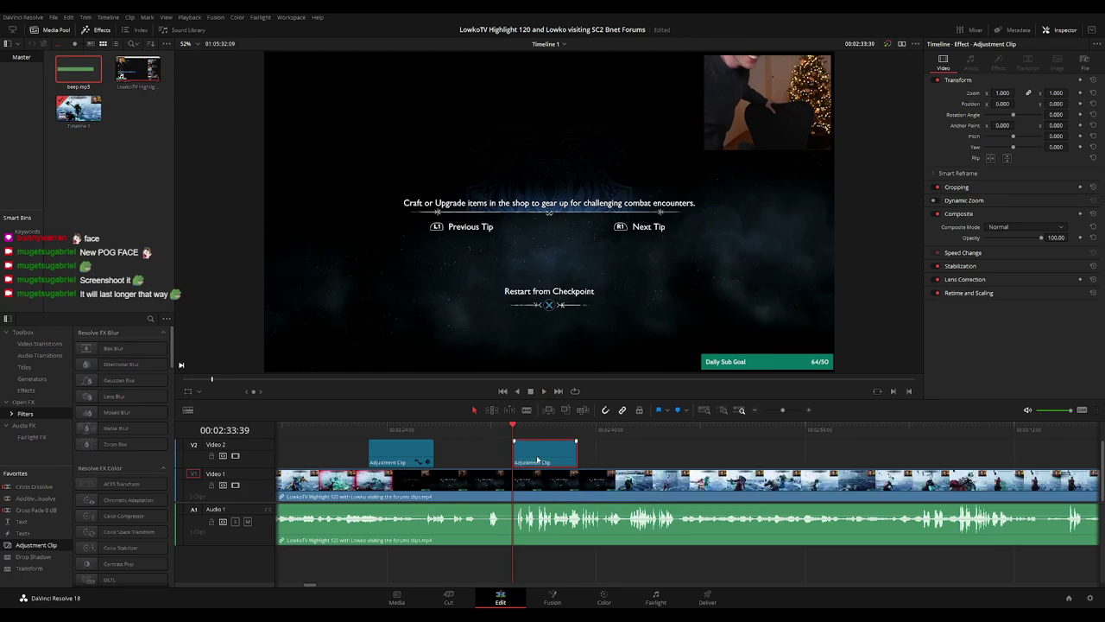
drag(1002, 93, 963, 103)
drag(1055, 104, 1018, 103)
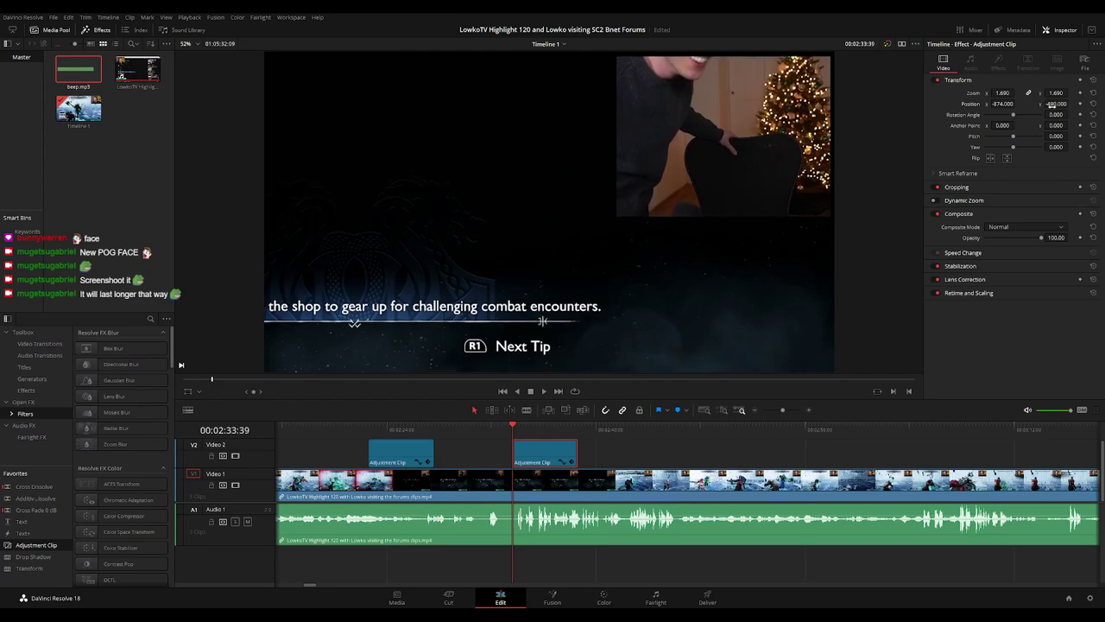
key(space)
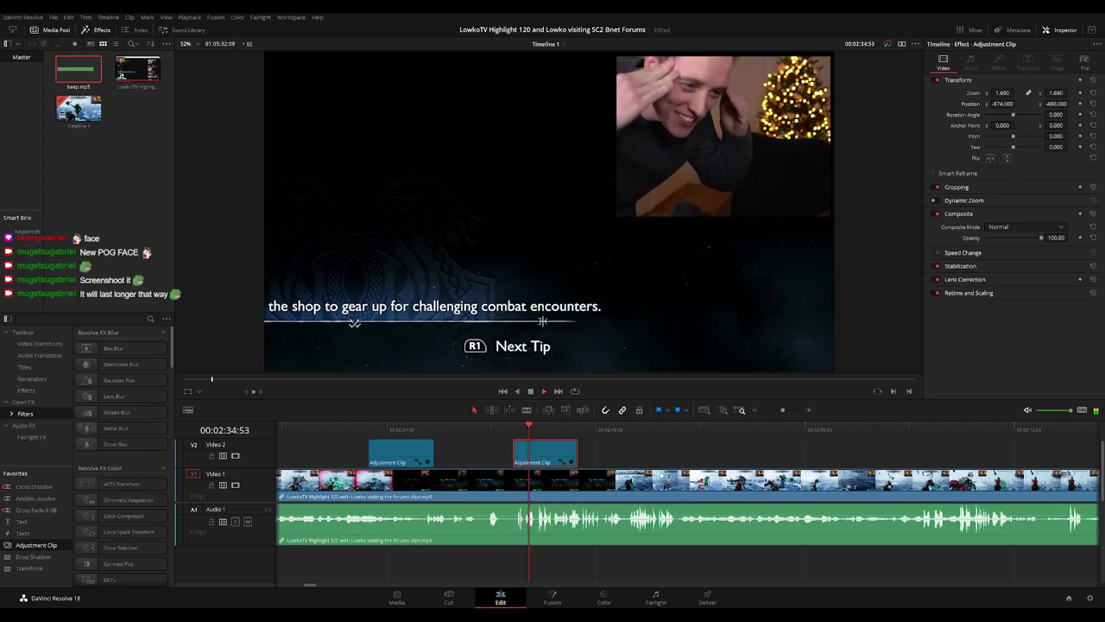
click(634, 453)
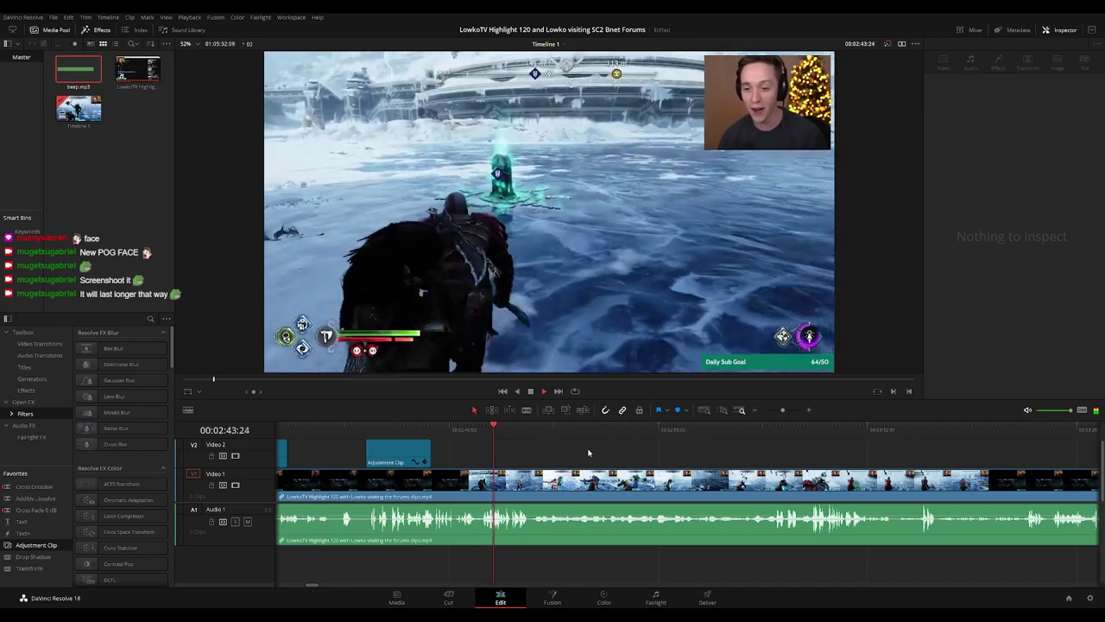
- Cut the footage at 00:02:46:06 and shortly after it, and ripple-delete the short piece between the cuts
key(ctrl+=)
drag(757, 464, 565, 456)
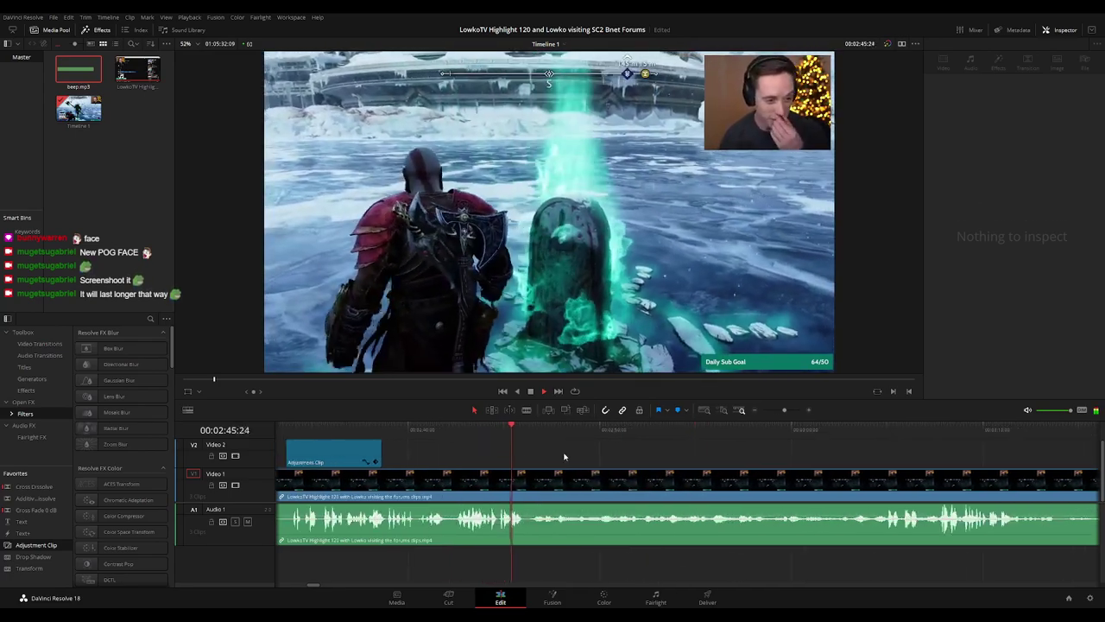
key(space)
key(ctrl+b)
key(b)
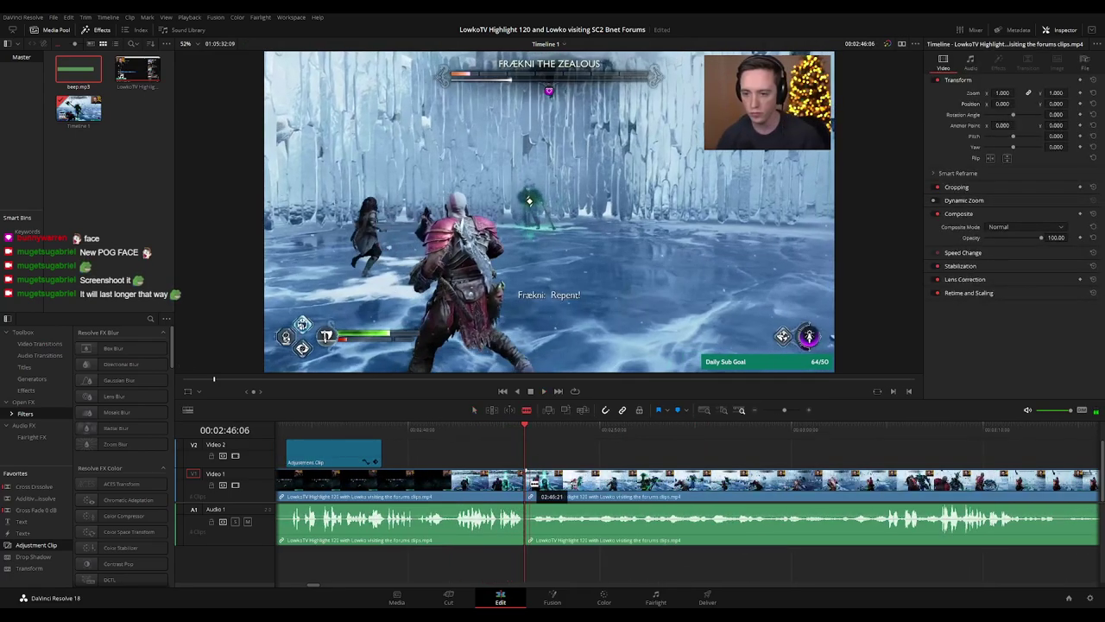
click(530, 487)
key(a)
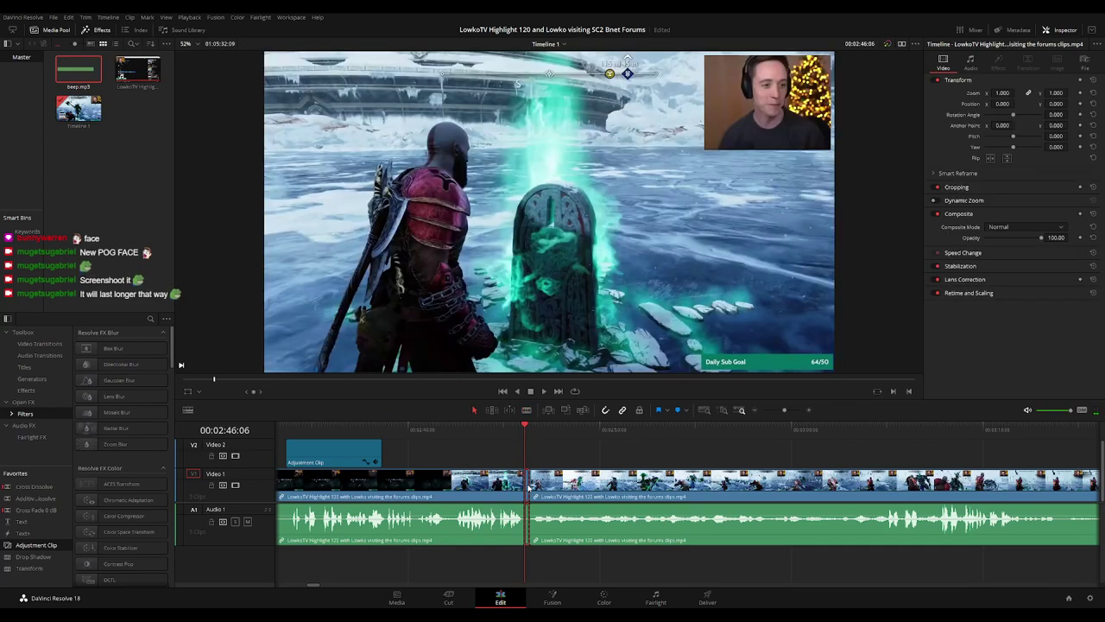
click(529, 488)
key(Delete)
key(space)
- Colour the finished clip before the 00:02:46:06 cut orange
click(516, 485)
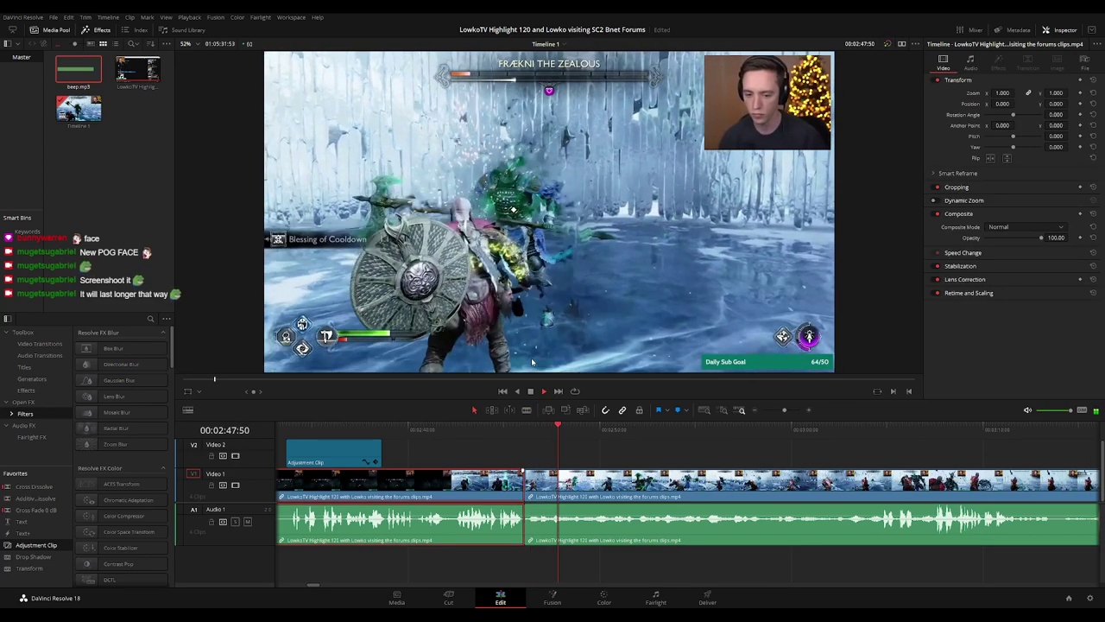
key(ctrl+1)
click(532, 458)
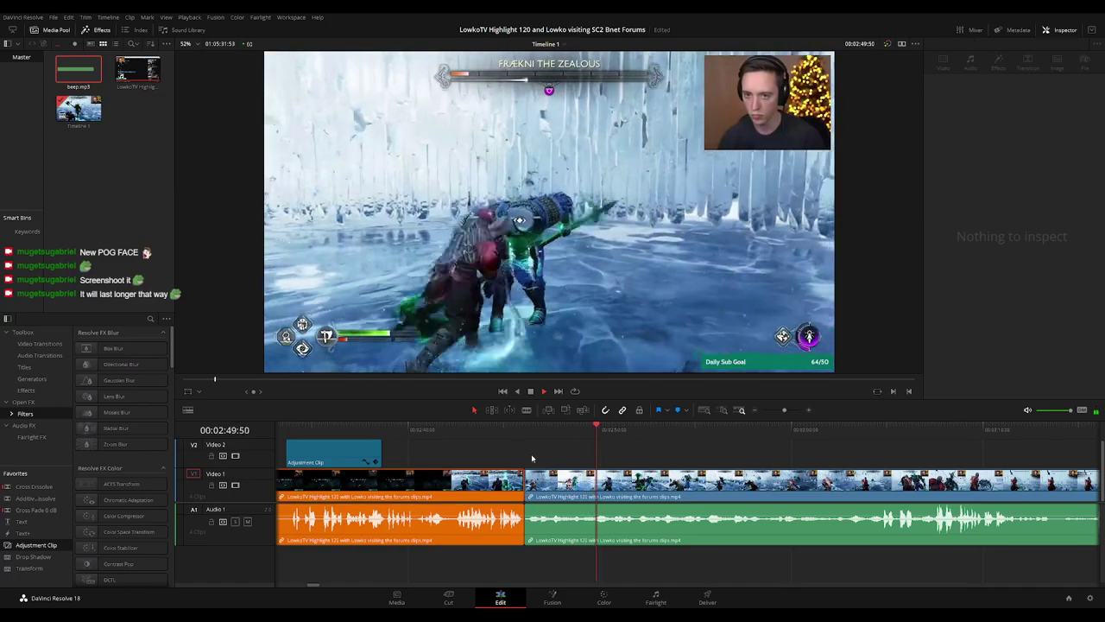
click(517, 478)
click(528, 457)
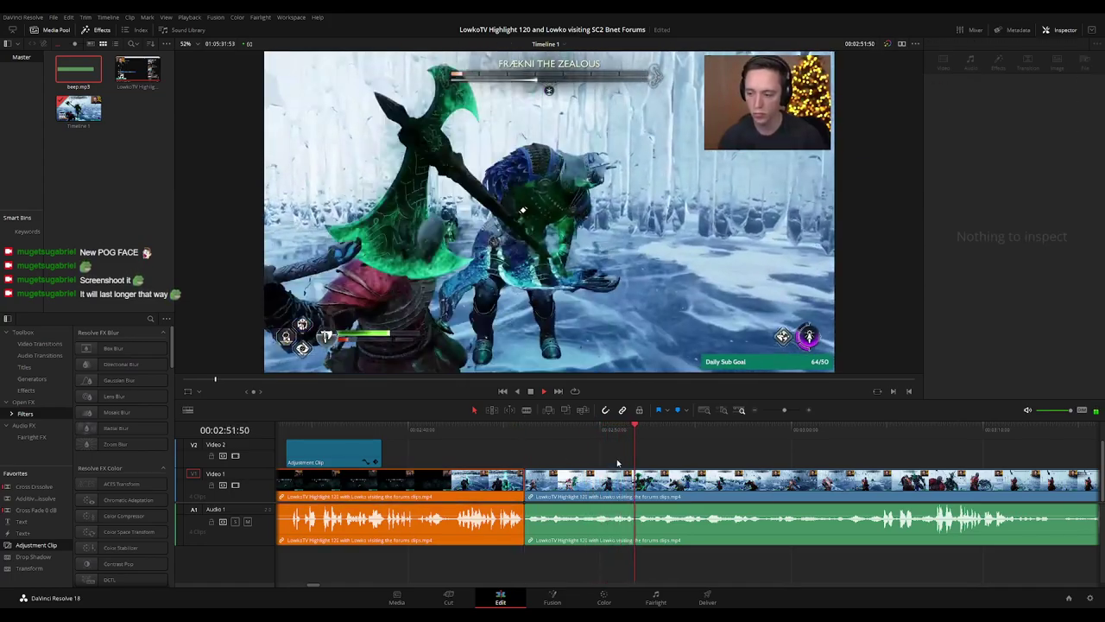
- Review the rest of the boss fight and its aftermath, looking for the change to the next game scene
key(ctrl+minus)
key(ctrl+minus)
drag(737, 463, 493, 456)
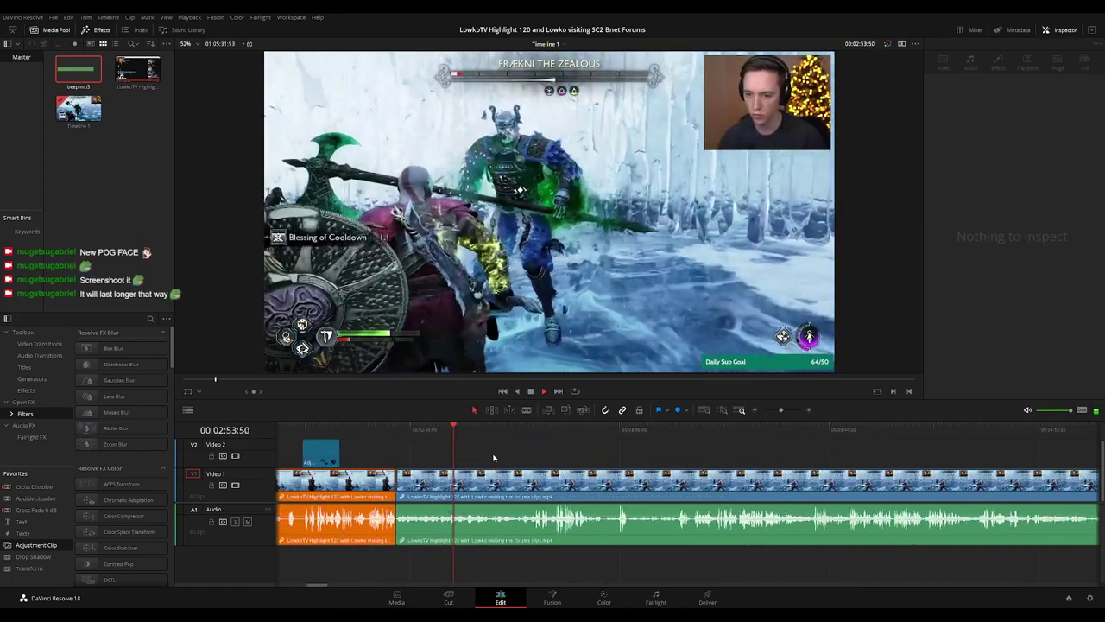
click(498, 480)
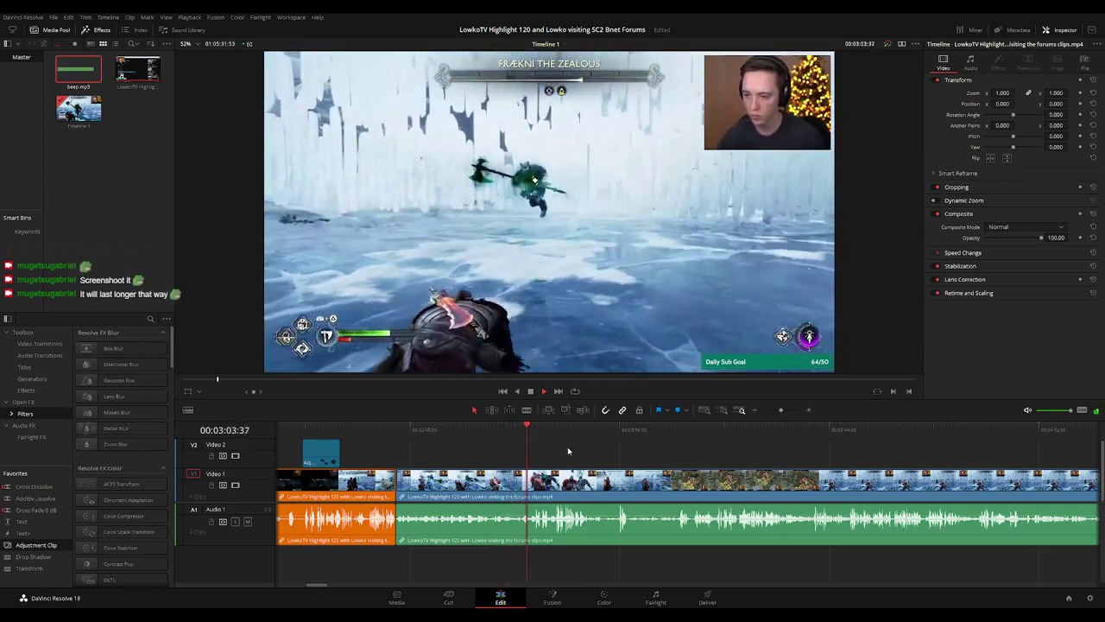
scroll(577, 456, up, 2)
scroll(651, 446, down, 3)
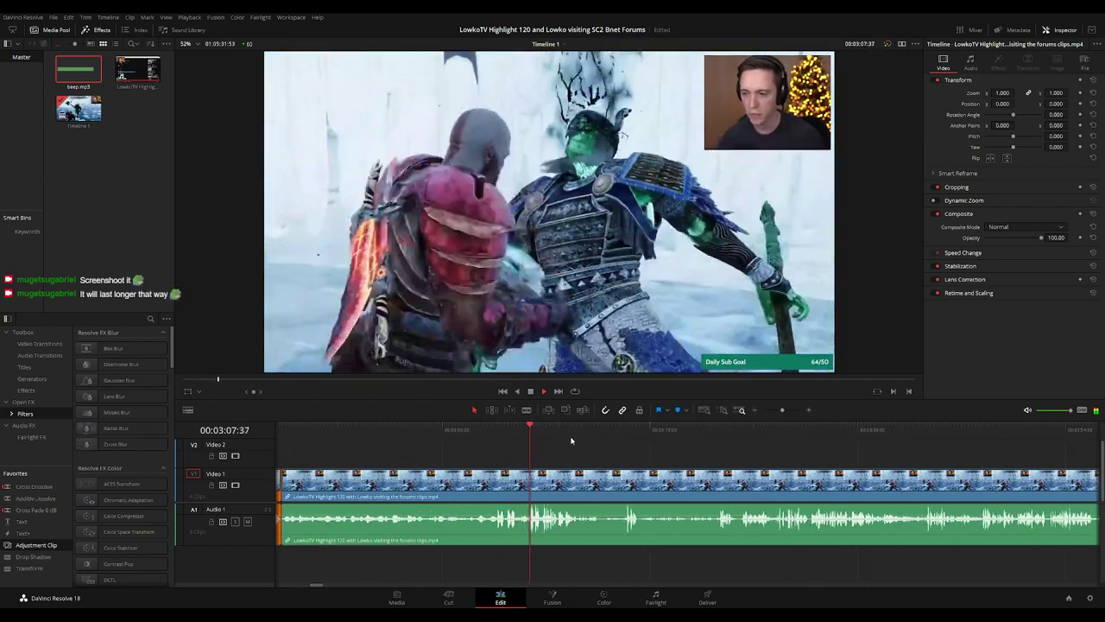
scroll(585, 451, down, 1)
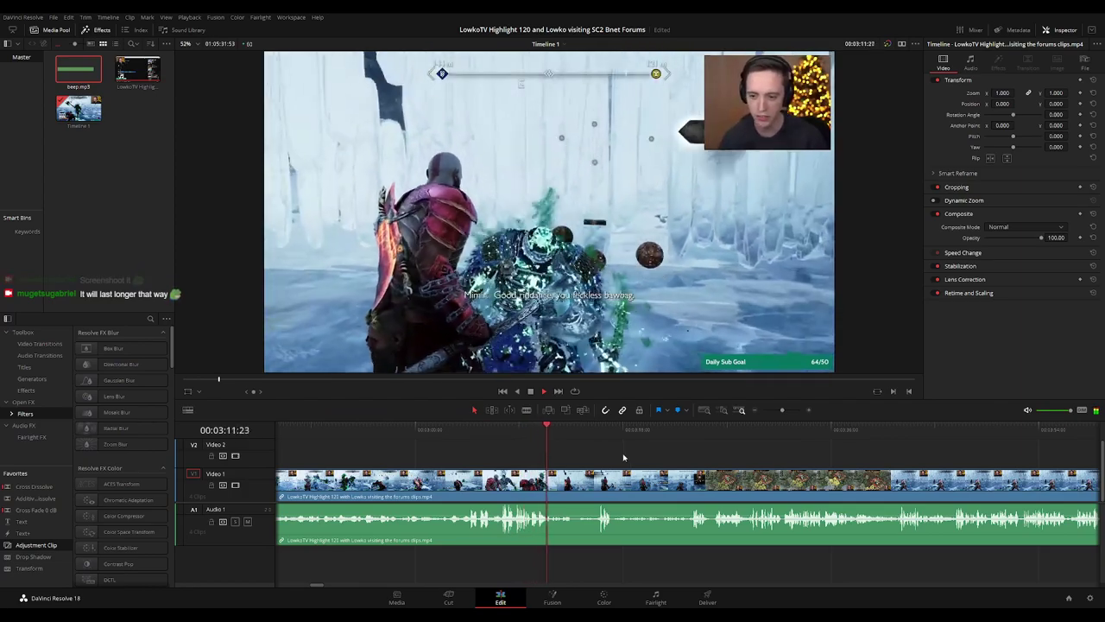
scroll(572, 452, right, 3)
scroll(570, 460, up, 2)
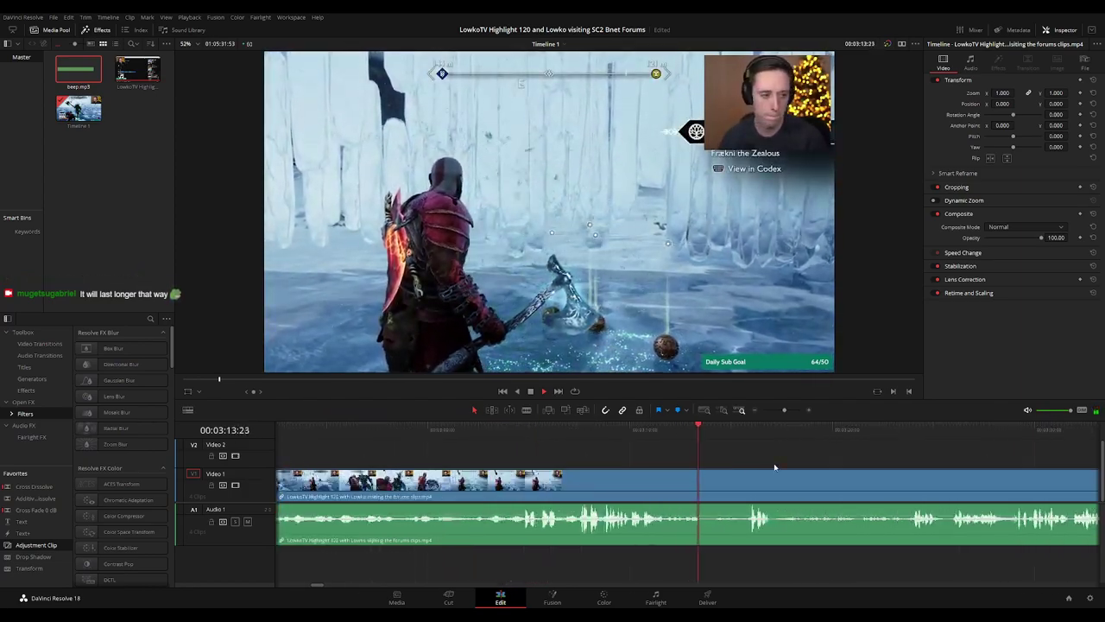
drag(774, 467, 577, 458)
scroll(580, 460, right, 2)
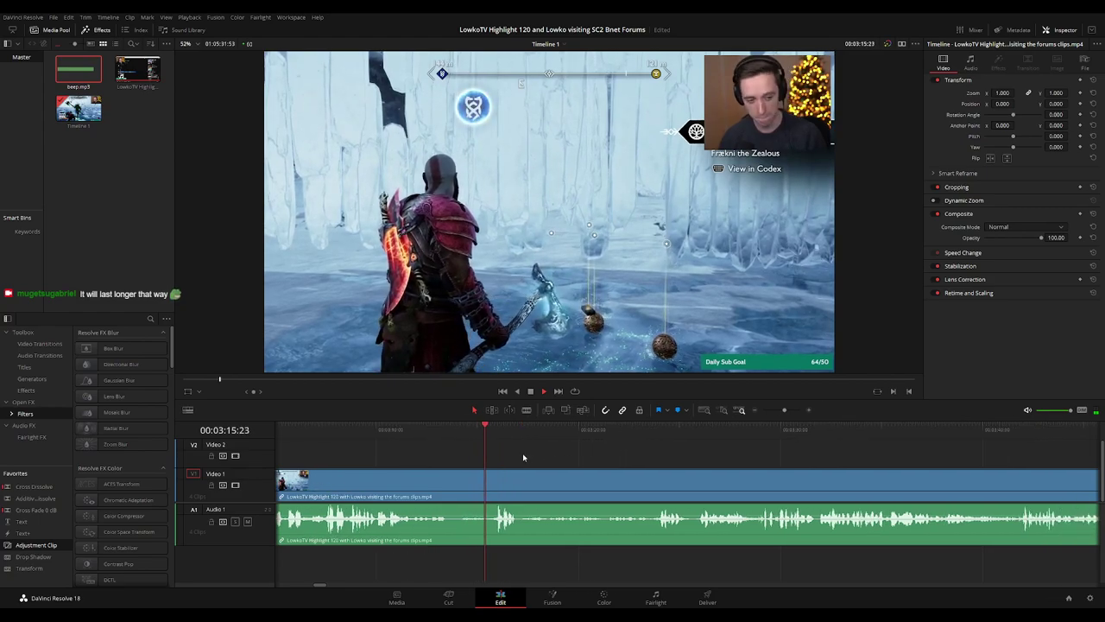
scroll(555, 456, right, 2)
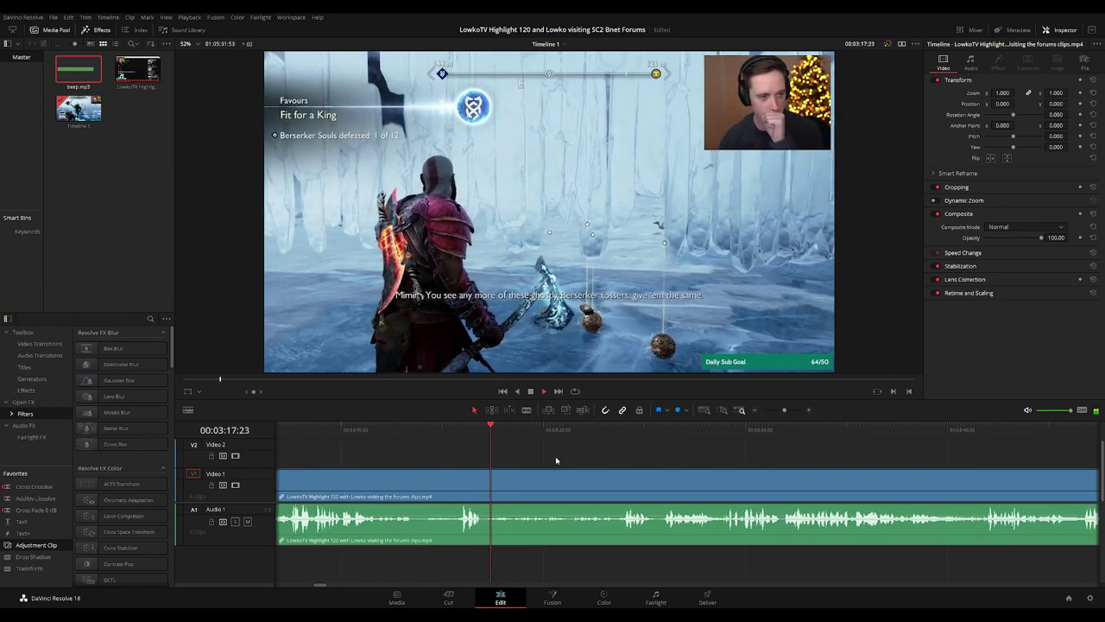
- Cut the footage at 00:03:25:35 and shortly after it around the scene change, and ripple-delete the short piece between the cuts
click(584, 429)
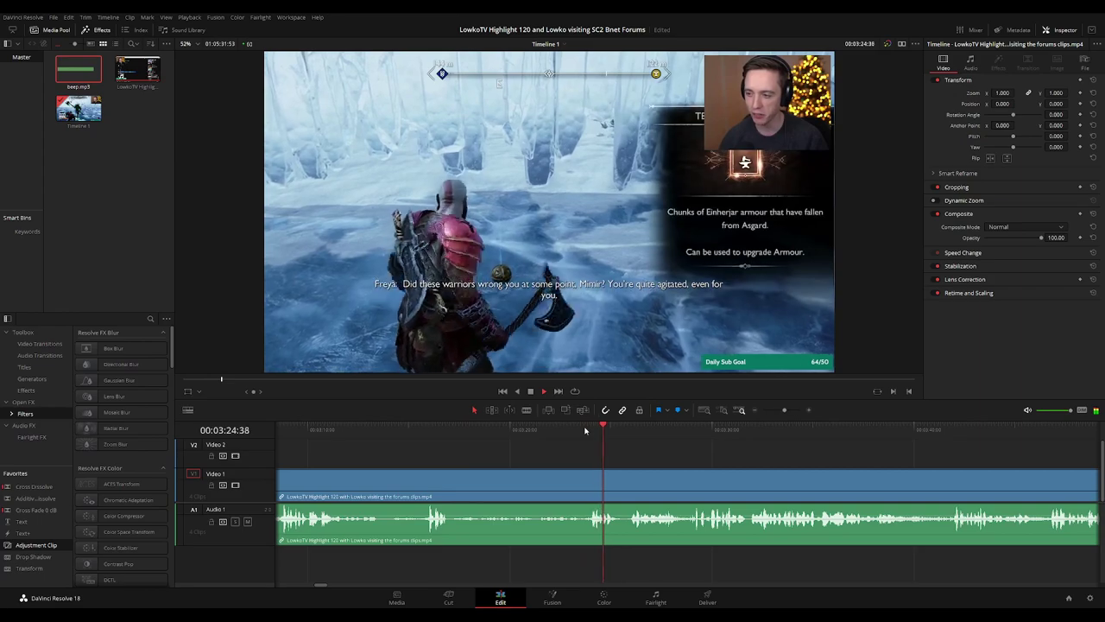
click(586, 430)
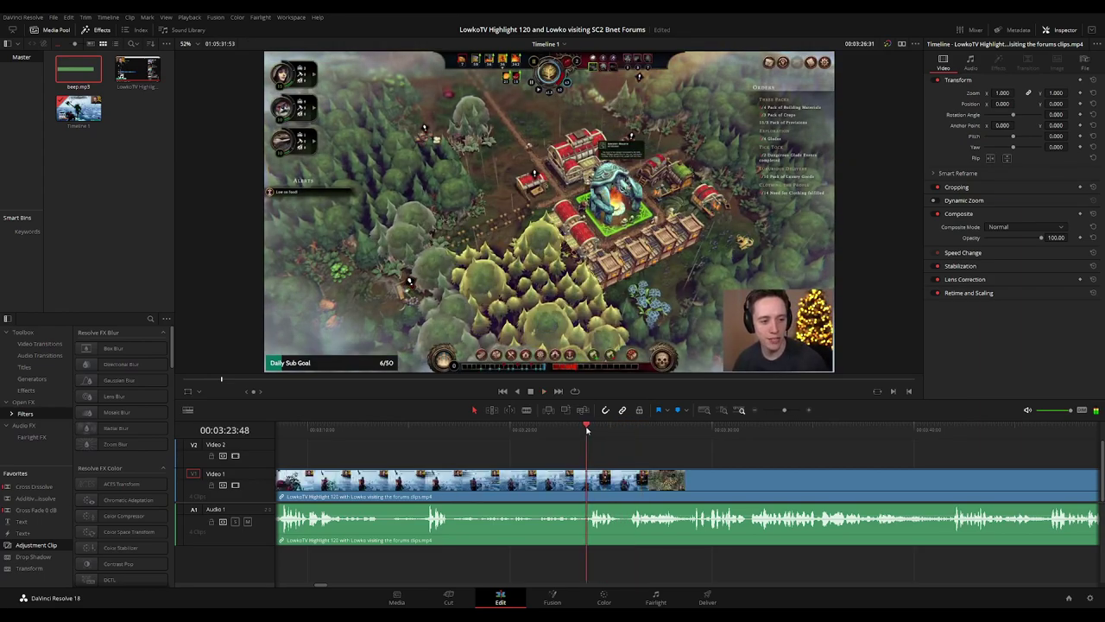
scroll(712, 465, up, 3)
drag(712, 464, 545, 449)
scroll(537, 446, right, 2)
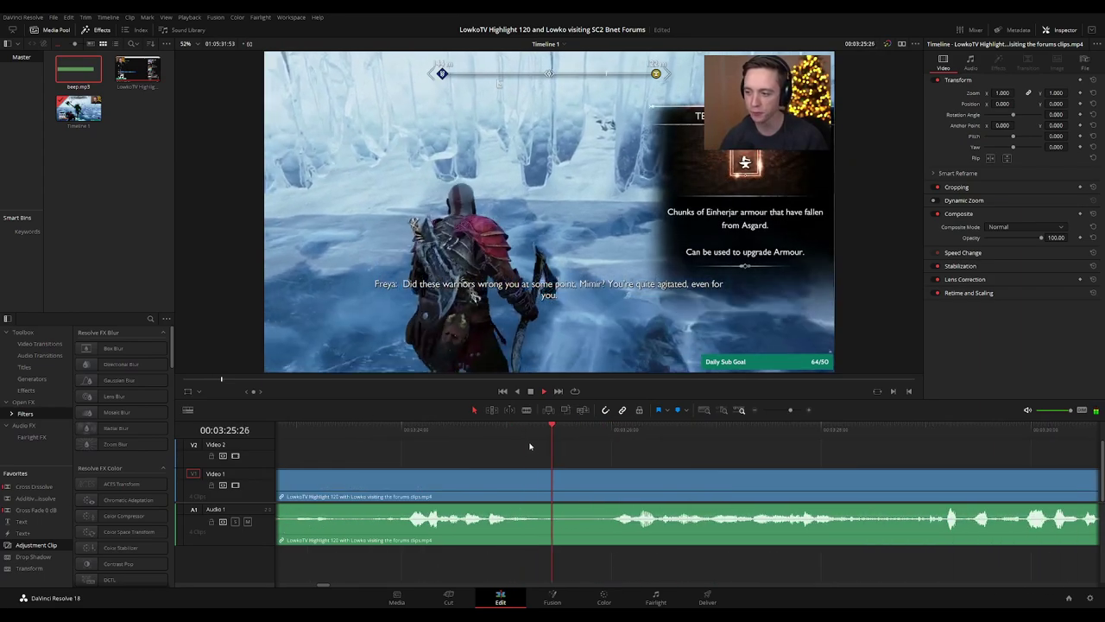
key(space)
click(582, 475)
key(a)
click(574, 483)
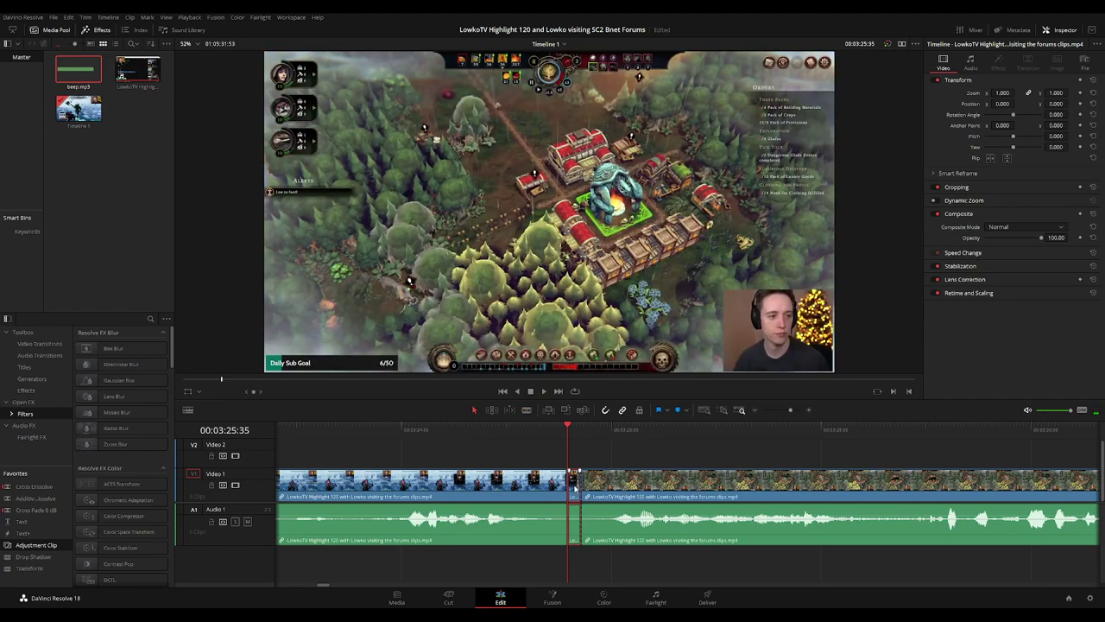
key(Delete)
key(space)
- Colour the finished boss-fight clip before the 00:03:25:35 cut orange
scroll(734, 482, down, 5)
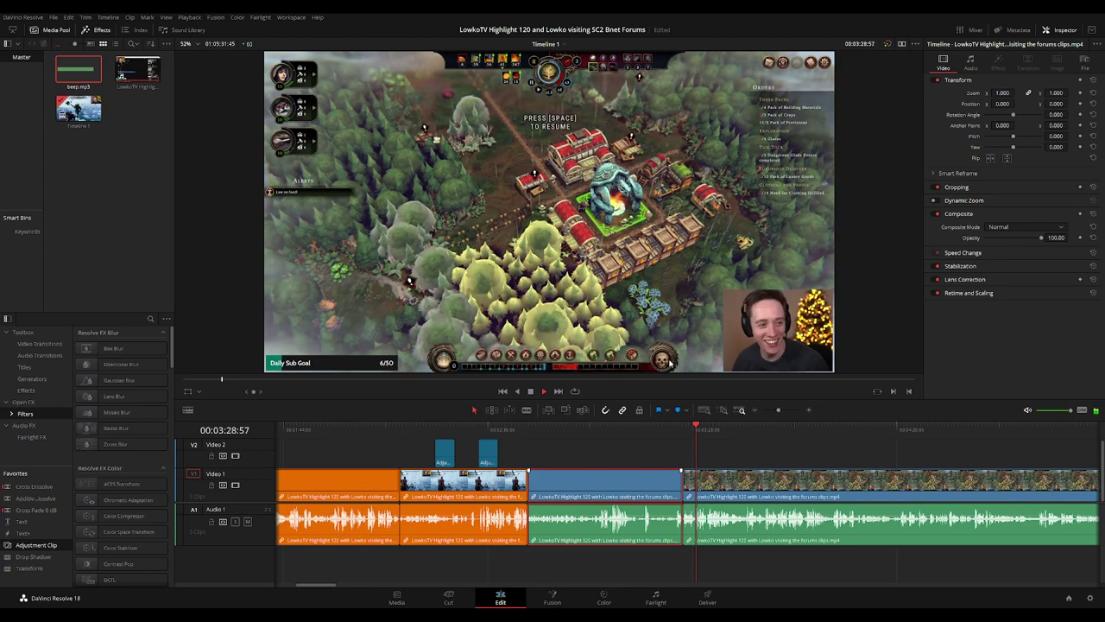
click(736, 457)
scroll(456, 459, down, 3)
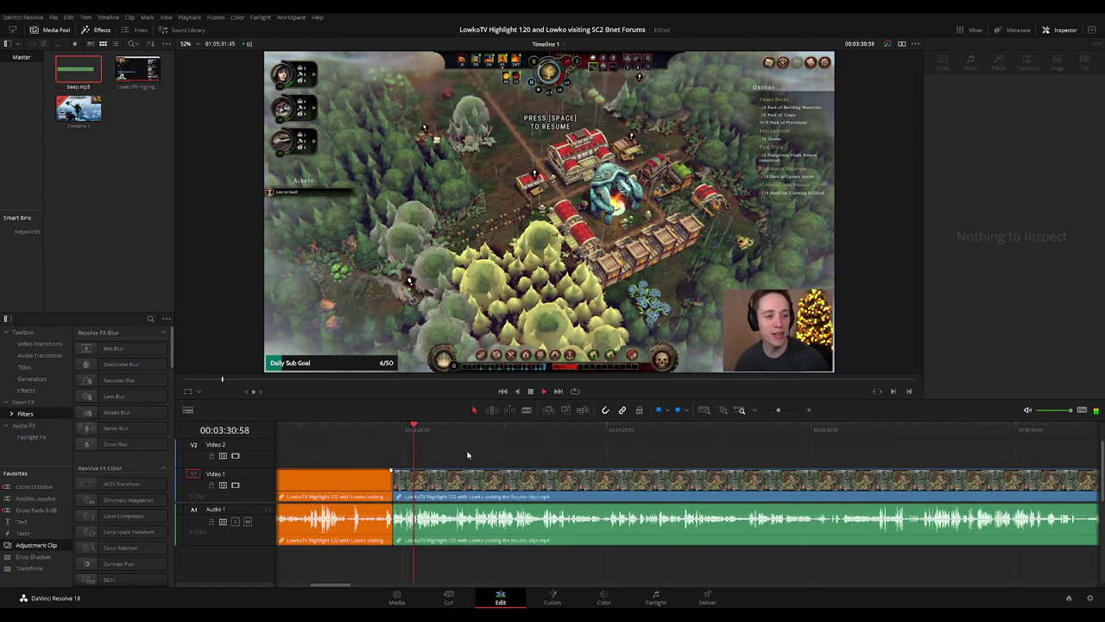
- Review the forest-settlement game footage from the 00:03:25:35 cut onward for a moment suited to a webcam zoom
key(space)
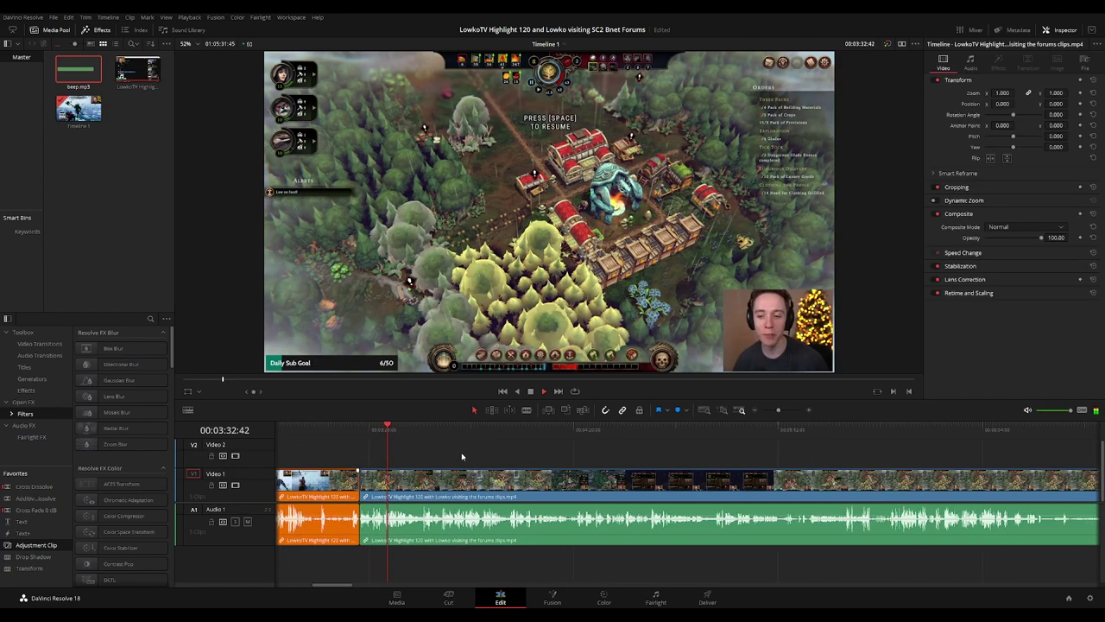
scroll(489, 462, up, 2)
click(659, 432)
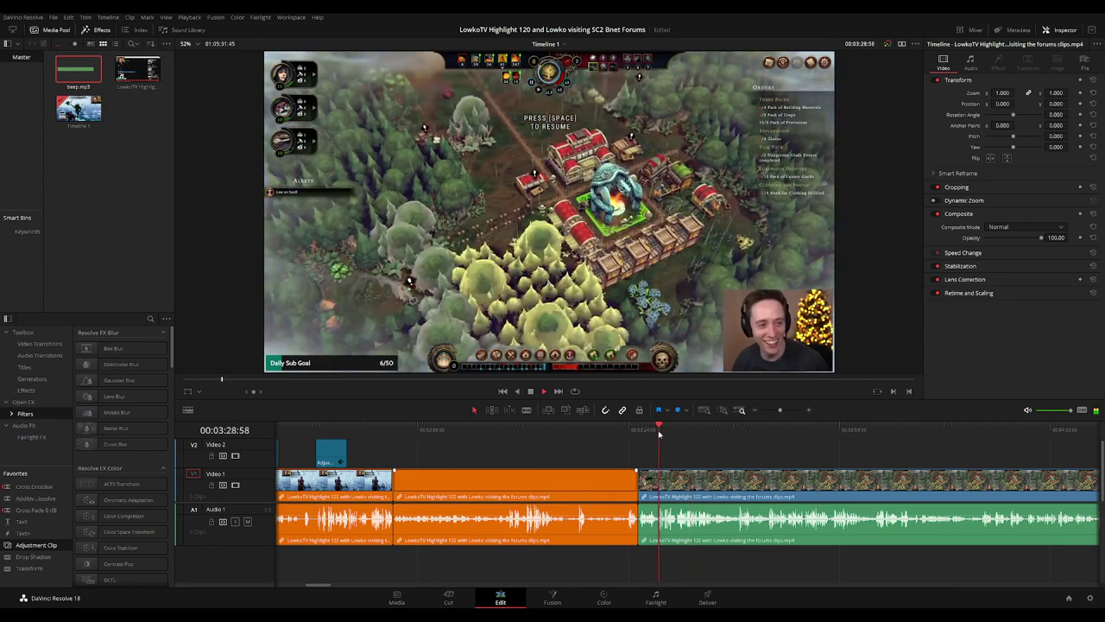
key(Up)
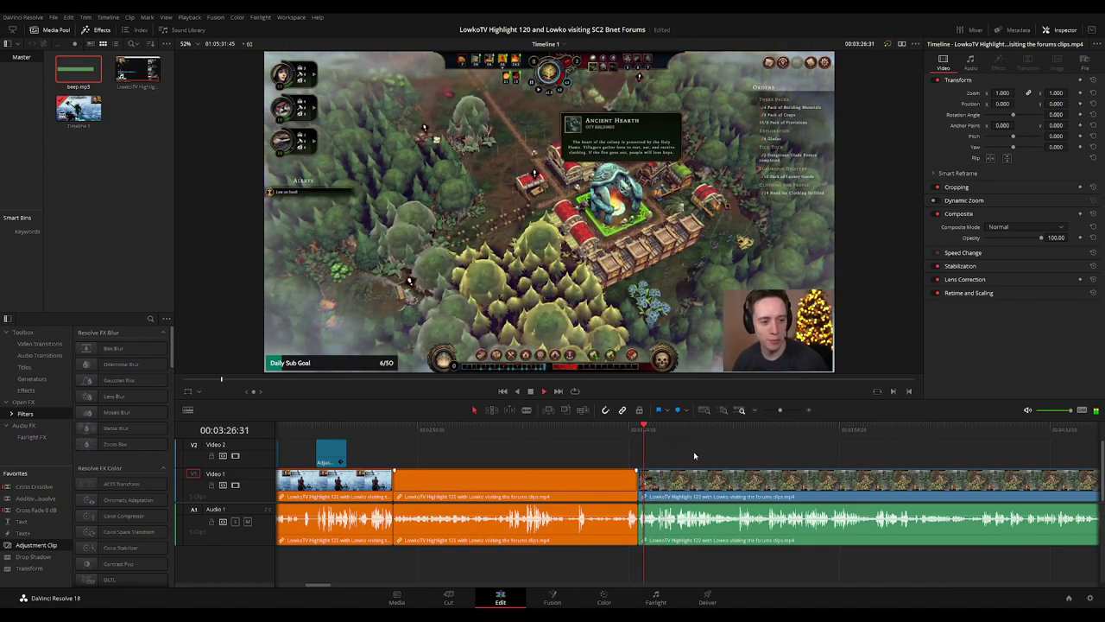
scroll(597, 451, right, 2)
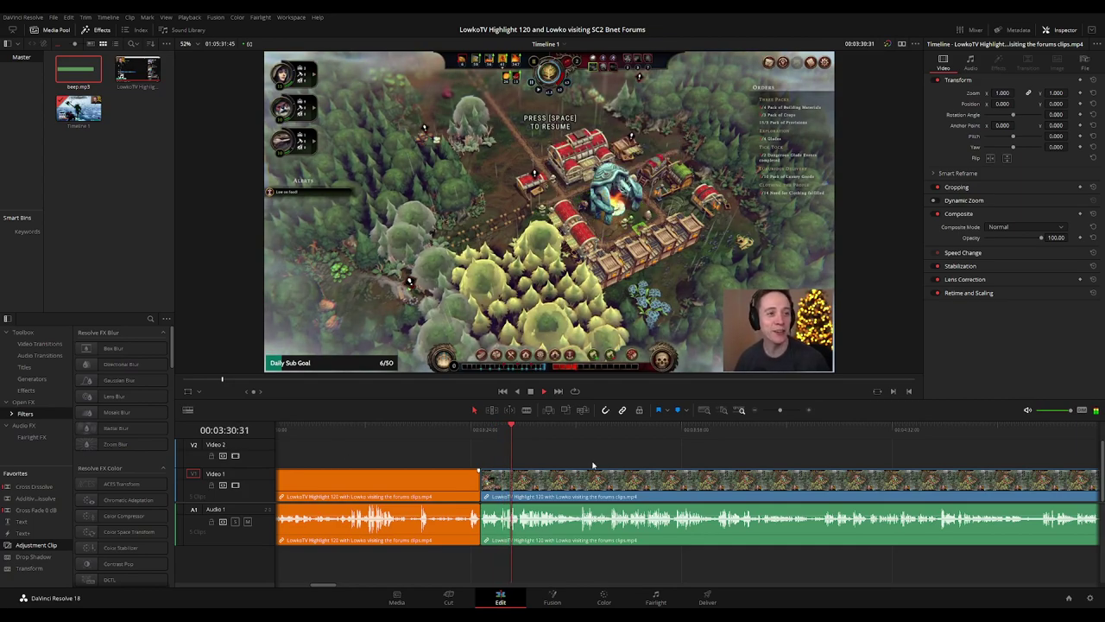
scroll(592, 467, right, 2)
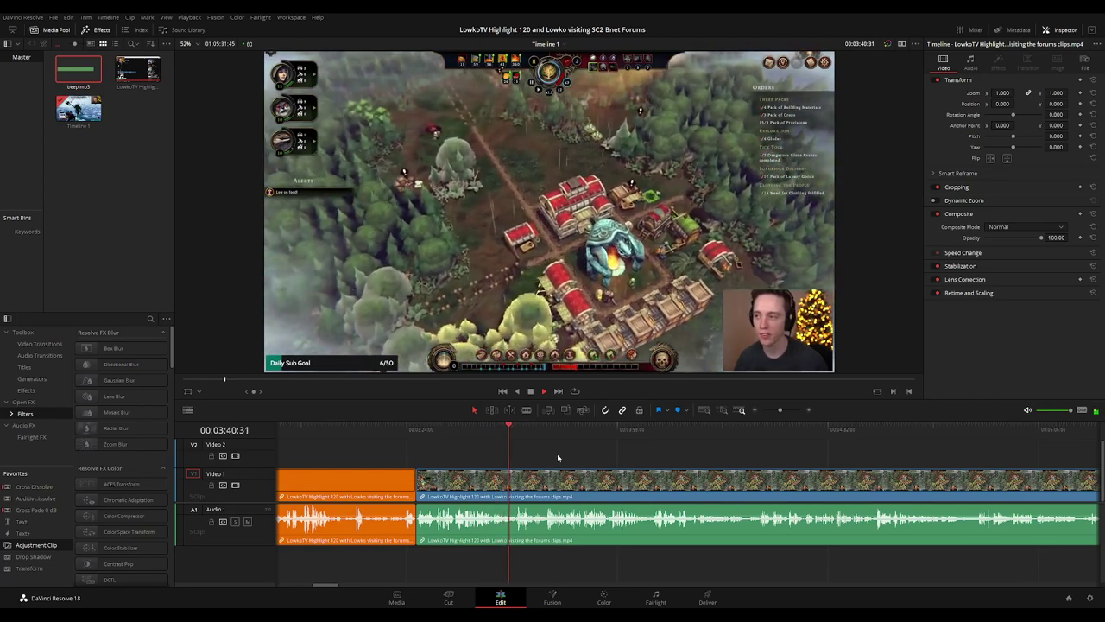
key(ctrl+=)
scroll(556, 457, right, 5)
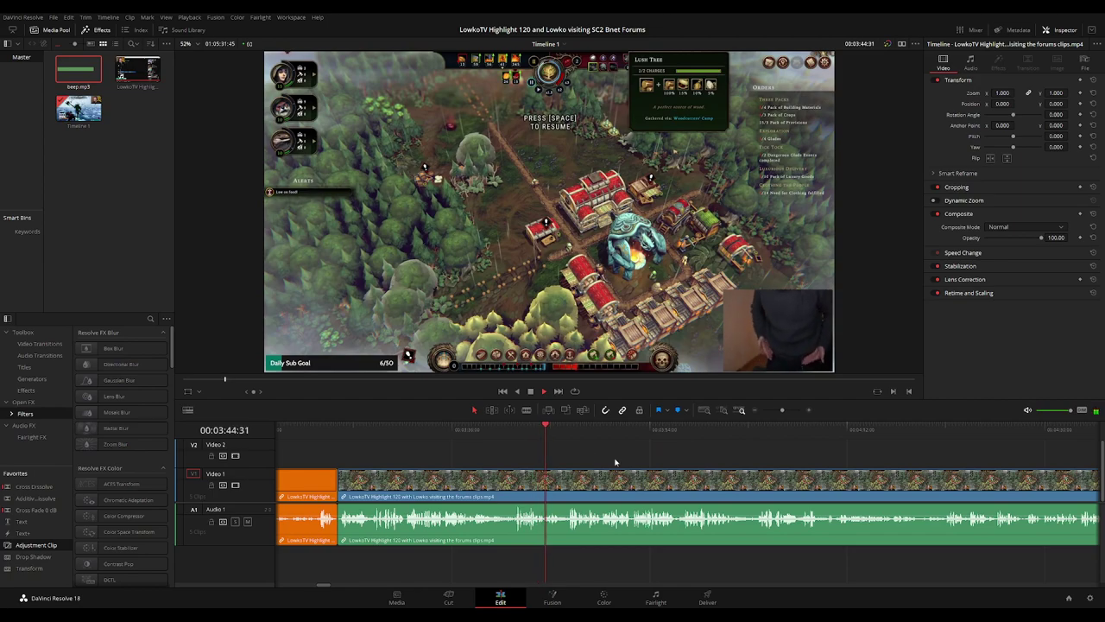
scroll(615, 462, up, 5)
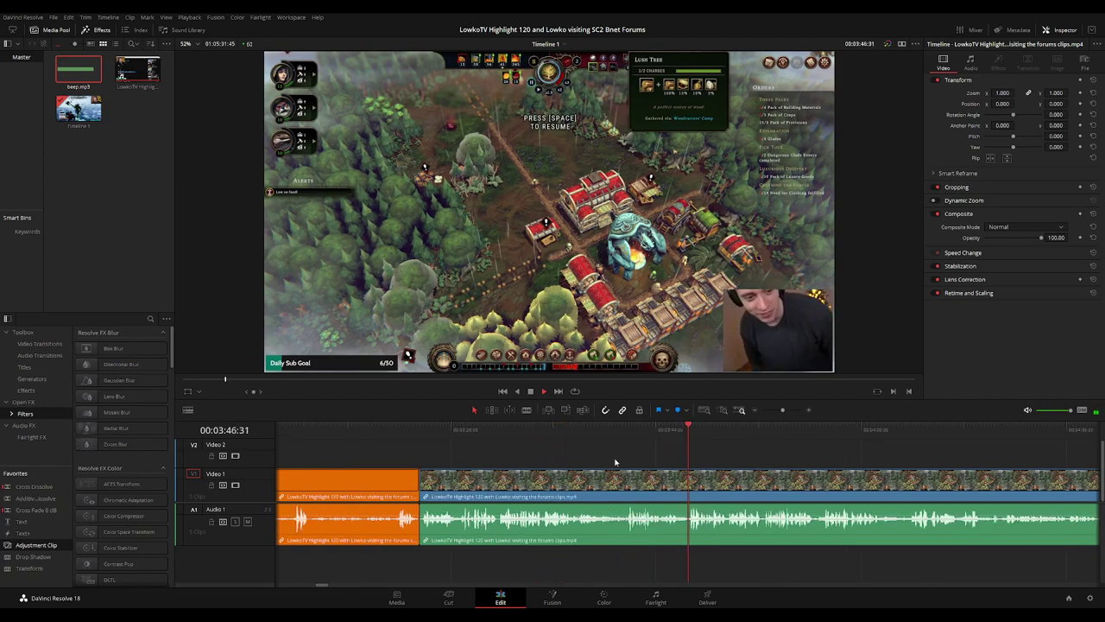
drag(748, 461, 569, 437)
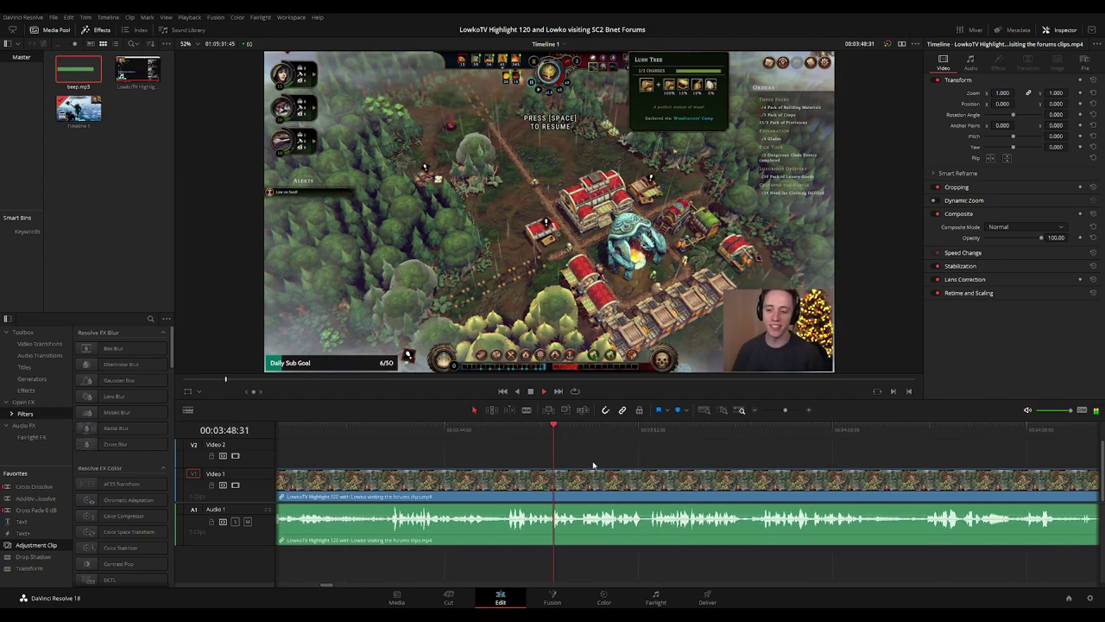
- Place an adjustment clip with the Transform effect on Video 2, starting at 00:03:44:01
click(418, 439)
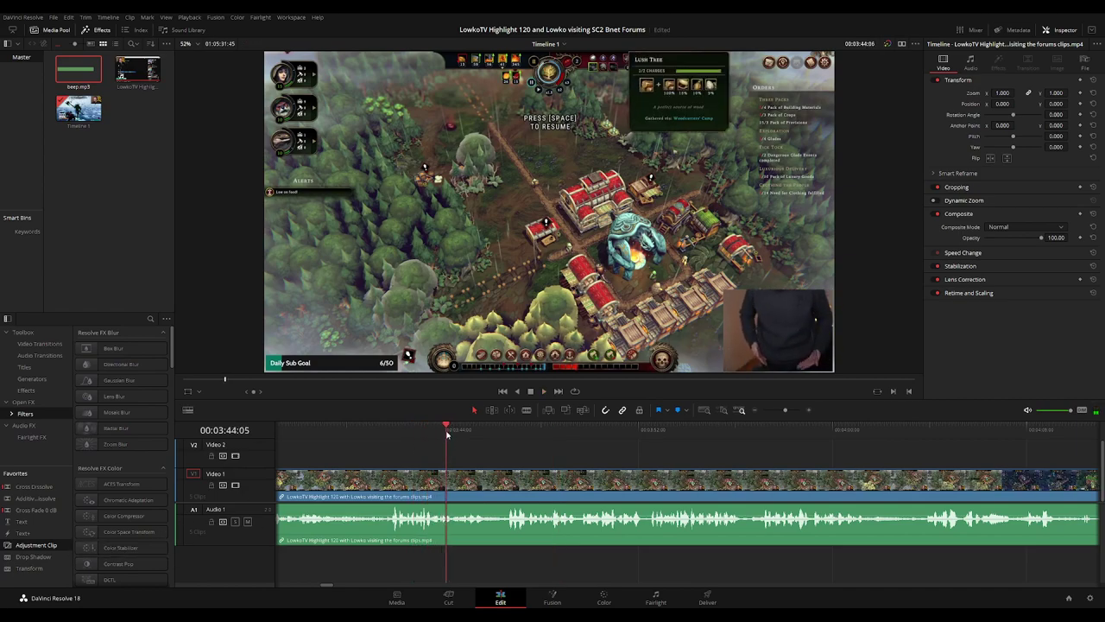
drag(447, 435, 442, 432)
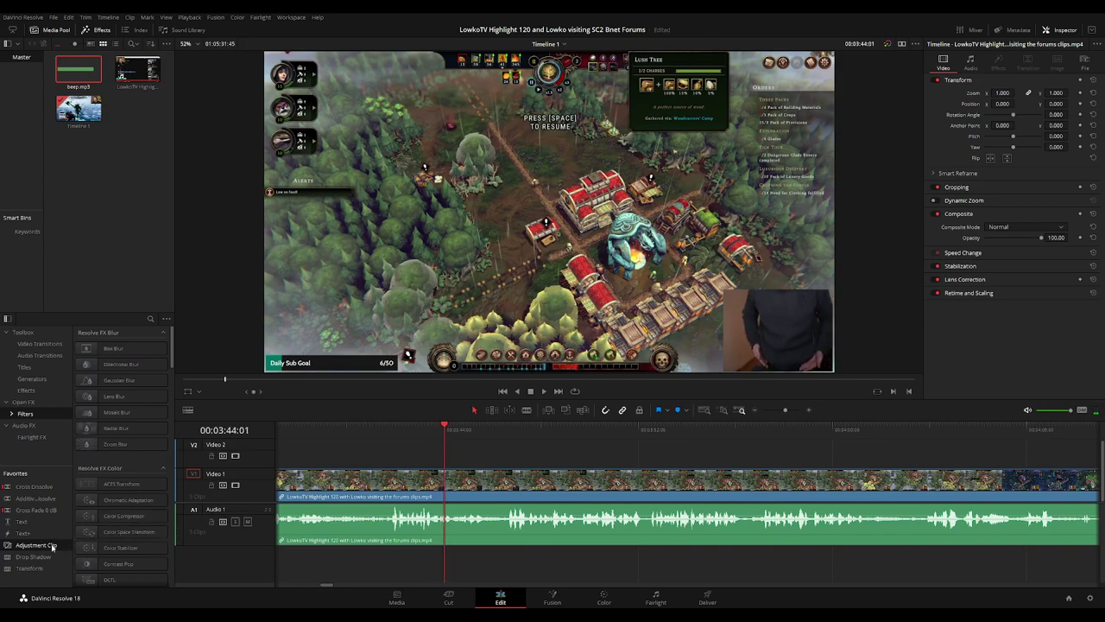
drag(86, 535, 439, 464)
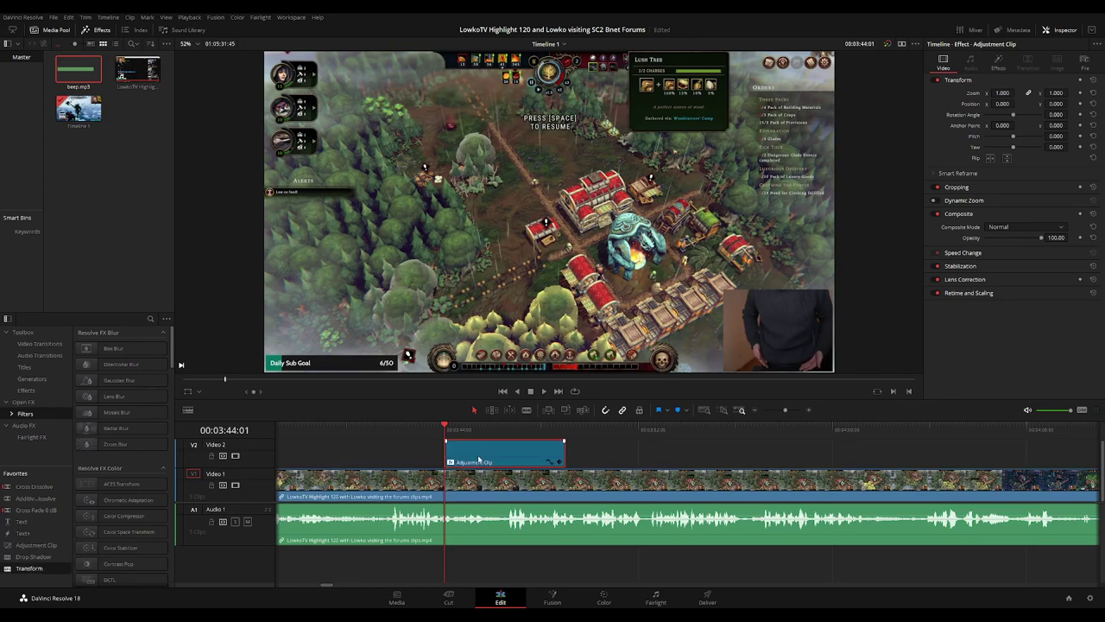
- Keyframe the adjustment clip's Transform from its defaults to Position X -0.456, Position Y 0.449 and Zoom 1.921 for a webcam zoom-in
click(999, 62)
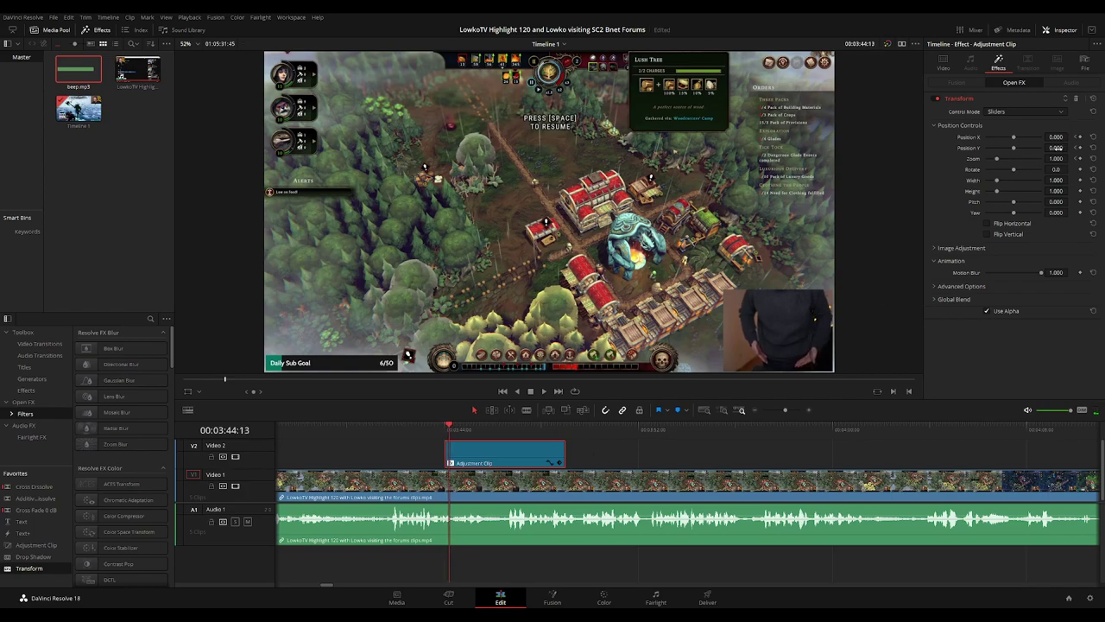
mouse_move(1057, 147)
mouse_down()
mouse_move(1071, 158)
mouse_move(1036, 148)
mouse_move(1086, 148)
mouse_move(1071, 148)
mouse_move(1071, 136)
mouse_up()
key(Left)
key(Left)
key(Left)
key(Left)
key(Left)
key(Left)
key(Left)
key(Left)
key(Left)
key(Left)
key(Left)
key(Left)
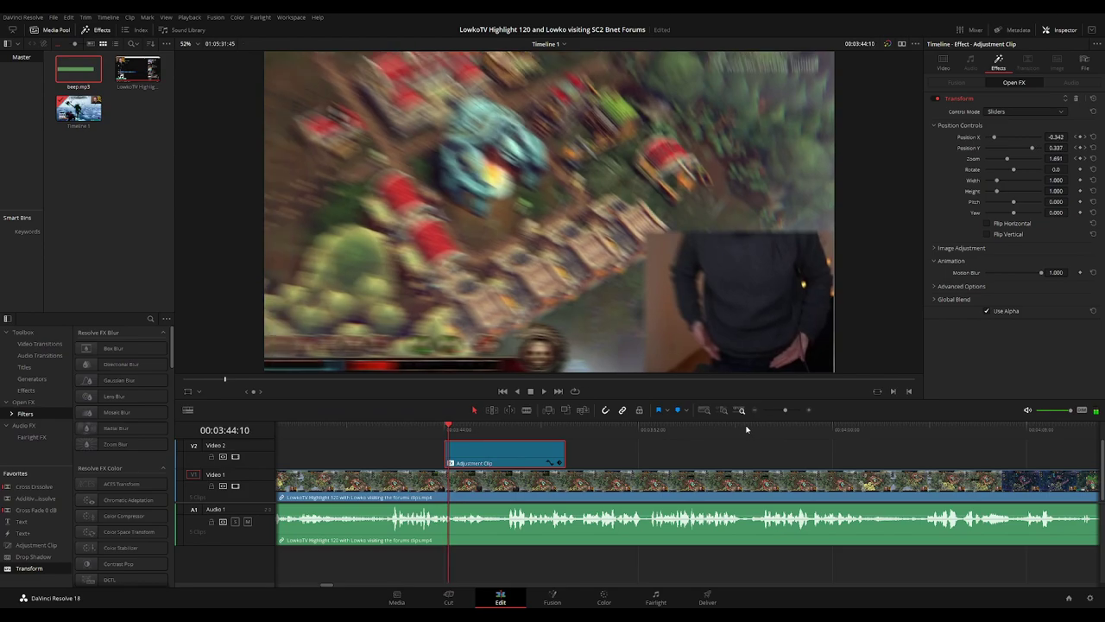
- Check the webcam zoom-in frame by frame and play it back from just before the adjustment clip
key(Right)
key(Right)
key(Right)
key(Right)
key(Right)
key(Right)
key(Right)
key(Right)
key(Right)
key(Right)
key(Right)
key(Right)
key(Right)
key(Right)
key(Right)
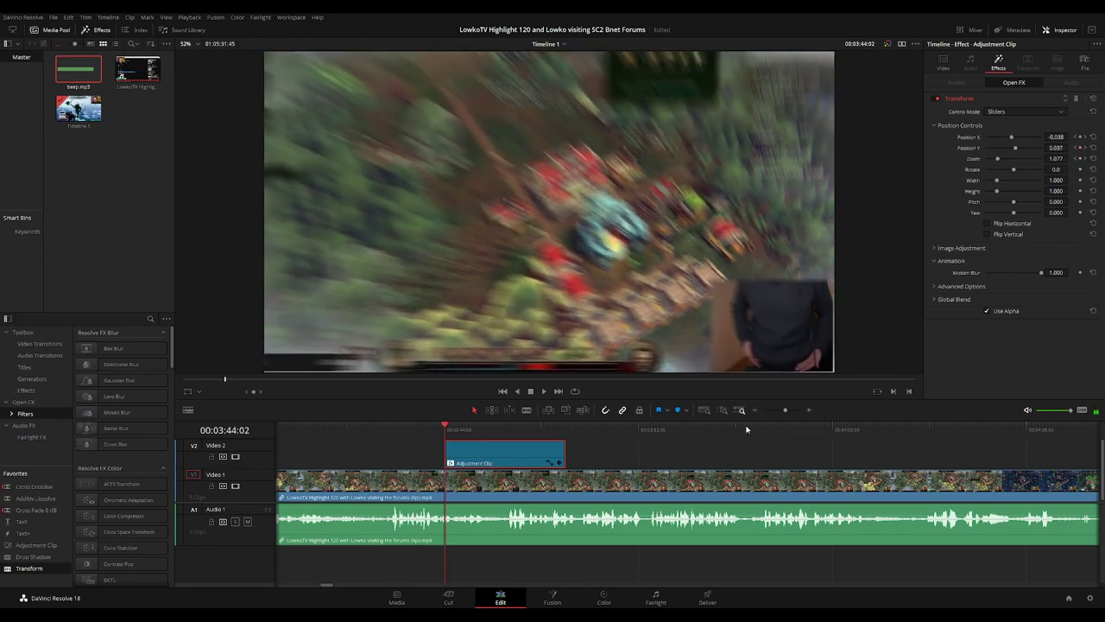
click(439, 429)
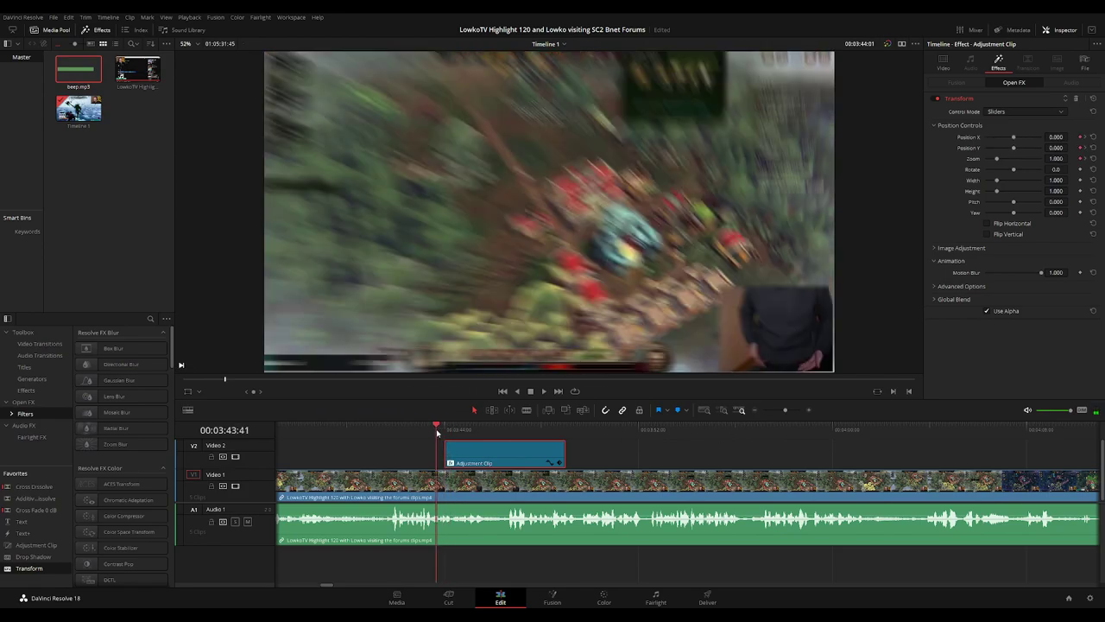
key(l)
click(439, 429)
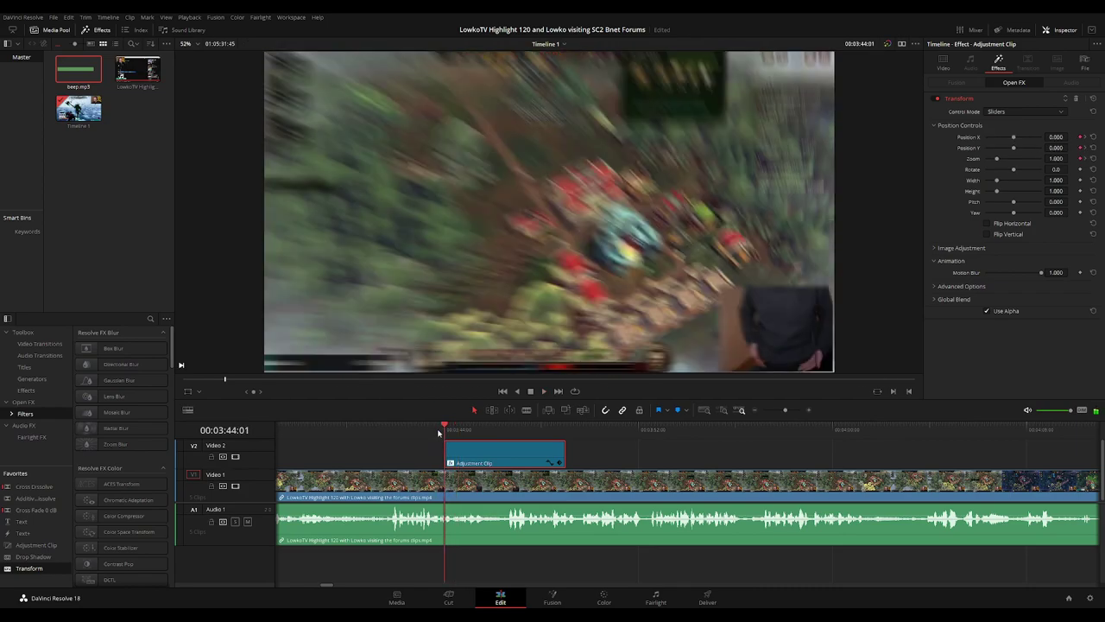
click(436, 430)
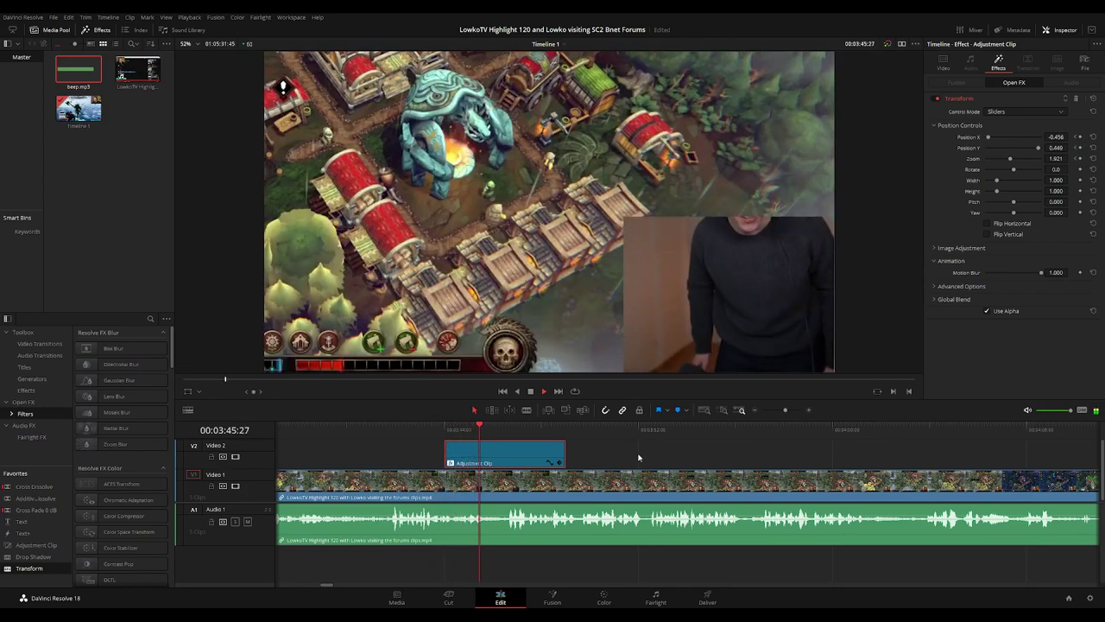
- Extend the end of the webcam-zoom adjustment clip to about 00:04:01
drag(565, 450, 744, 451)
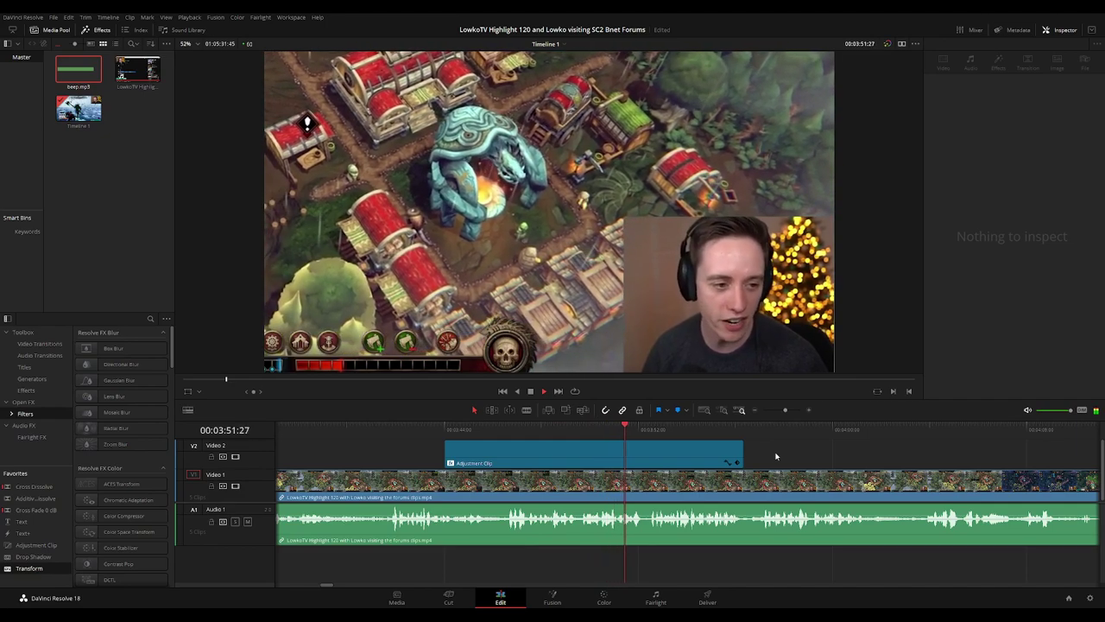
drag(751, 459, 705, 456)
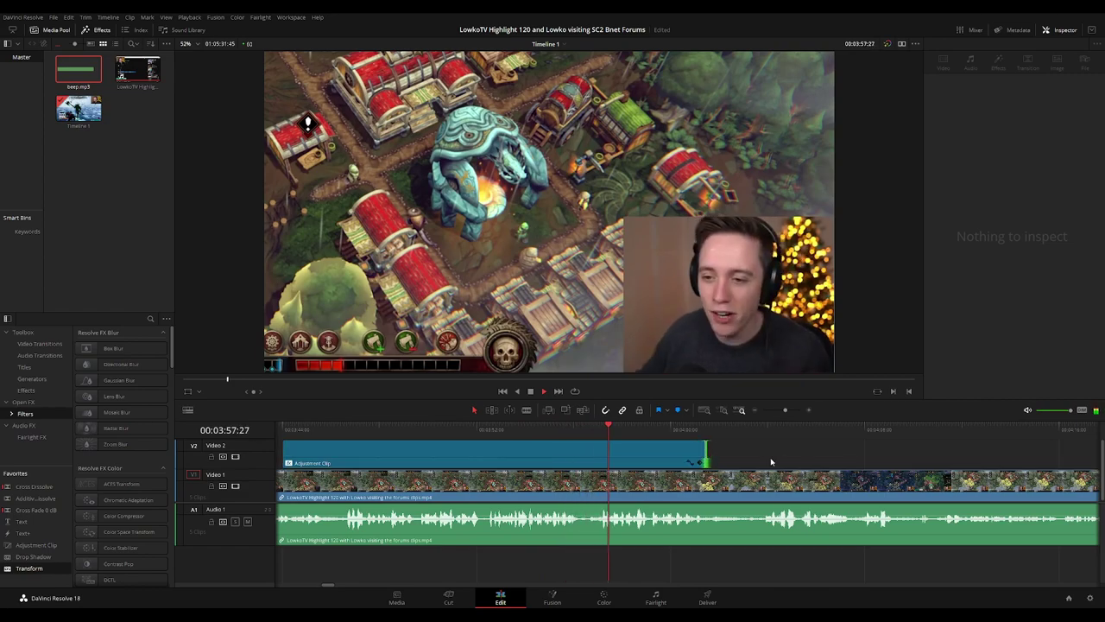
scroll(636, 459, right, 4)
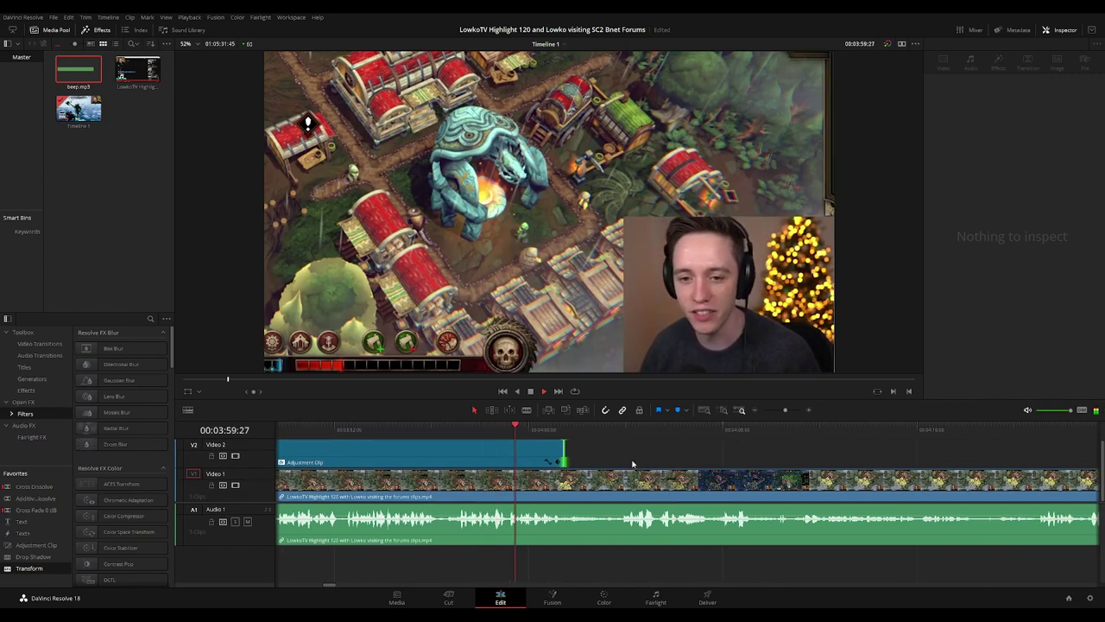
scroll(631, 460, right, 2)
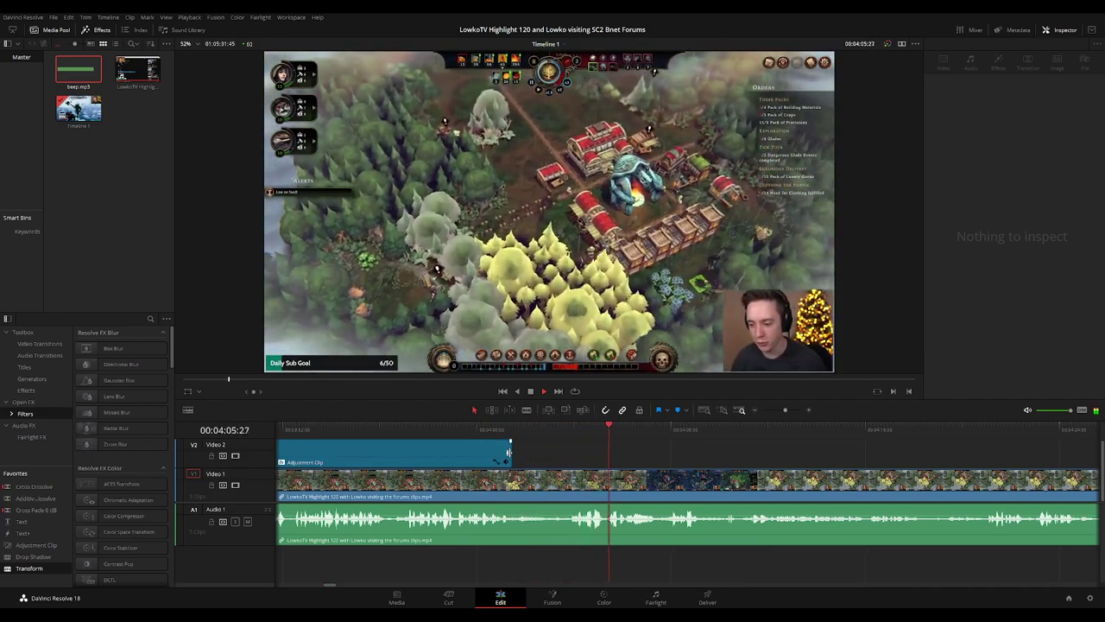
drag(509, 452, 521, 452)
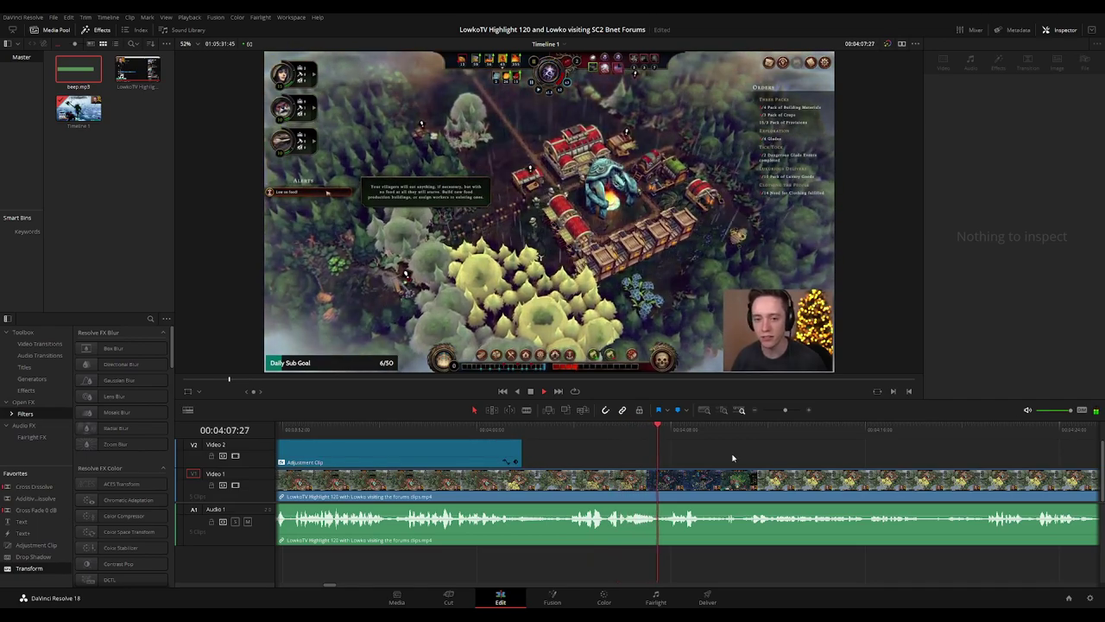
- Cut the footage at 00:04:09:34 and 00:04:09:55 around the scene change, and ripple-delete the short piece between the cuts
drag(732, 458, 584, 450)
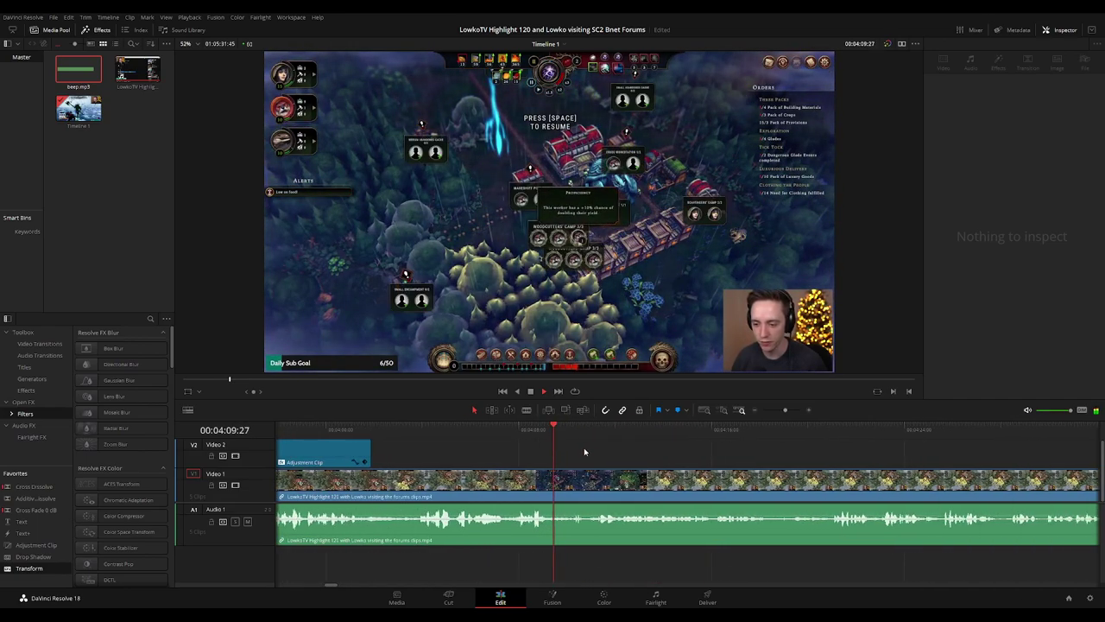
click(539, 436)
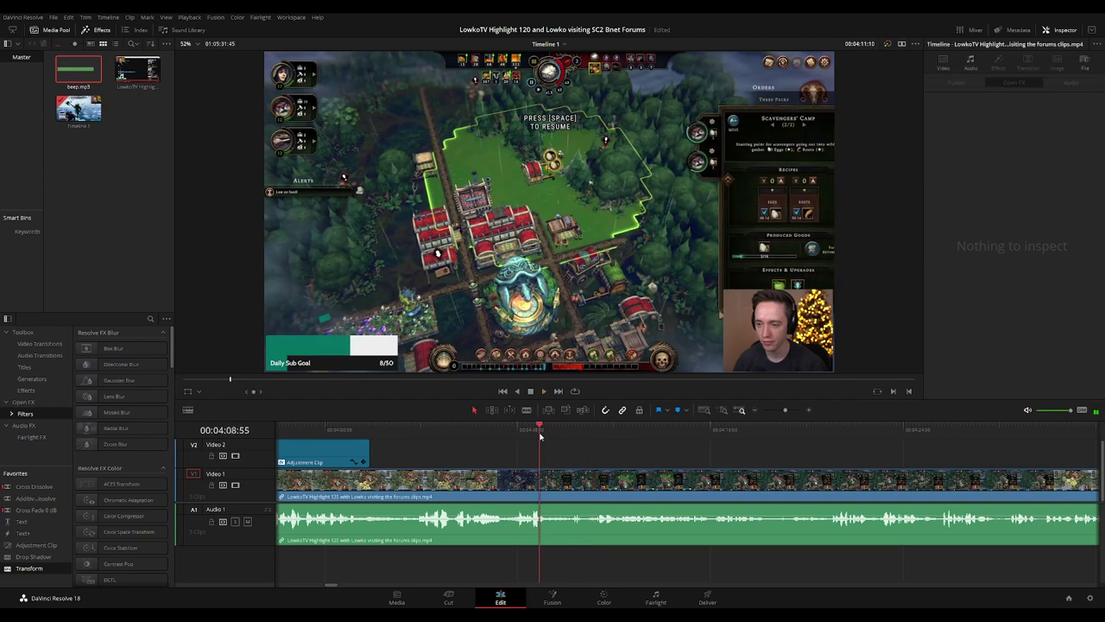
click(564, 489)
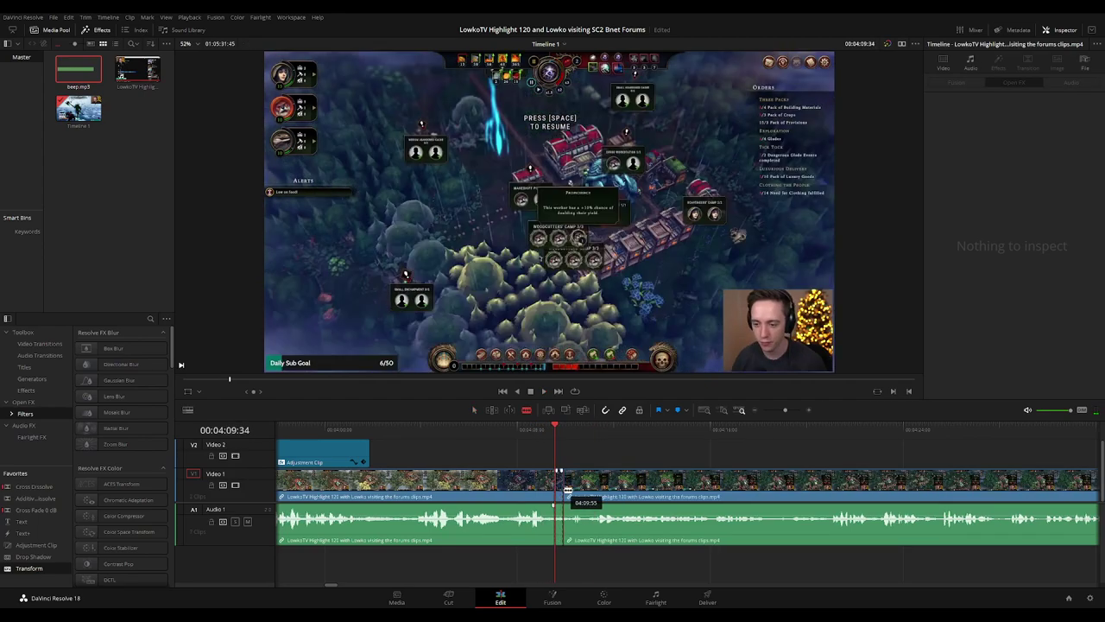
key(a)
click(560, 489)
key(Delete)
- Colour the forest-settlement clip before the 00:04:09:34 cut teal
key(space)
click(551, 489)
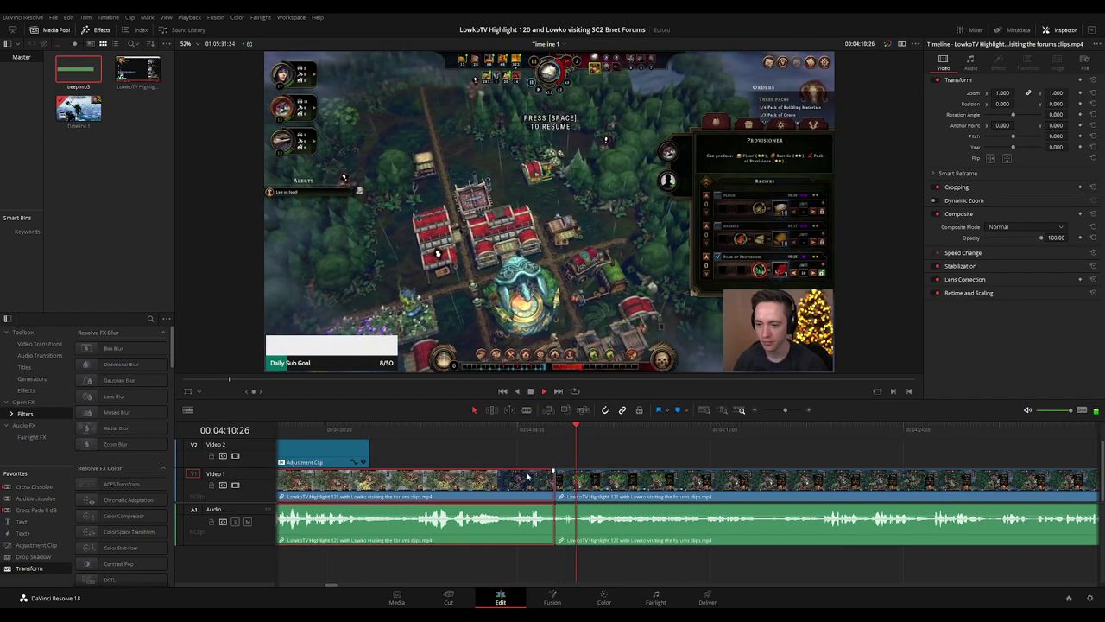
click(723, 454)
- Review the settlement footage after the 00:04:09:34 cut up to about 00:04:22
drag(738, 459, 599, 443)
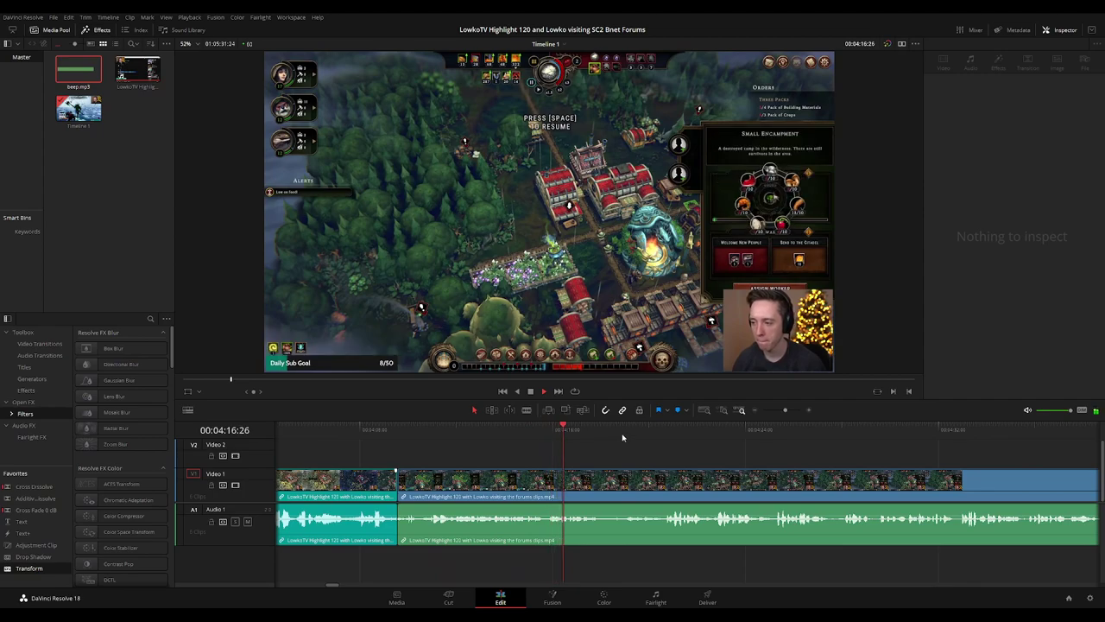
key(space)
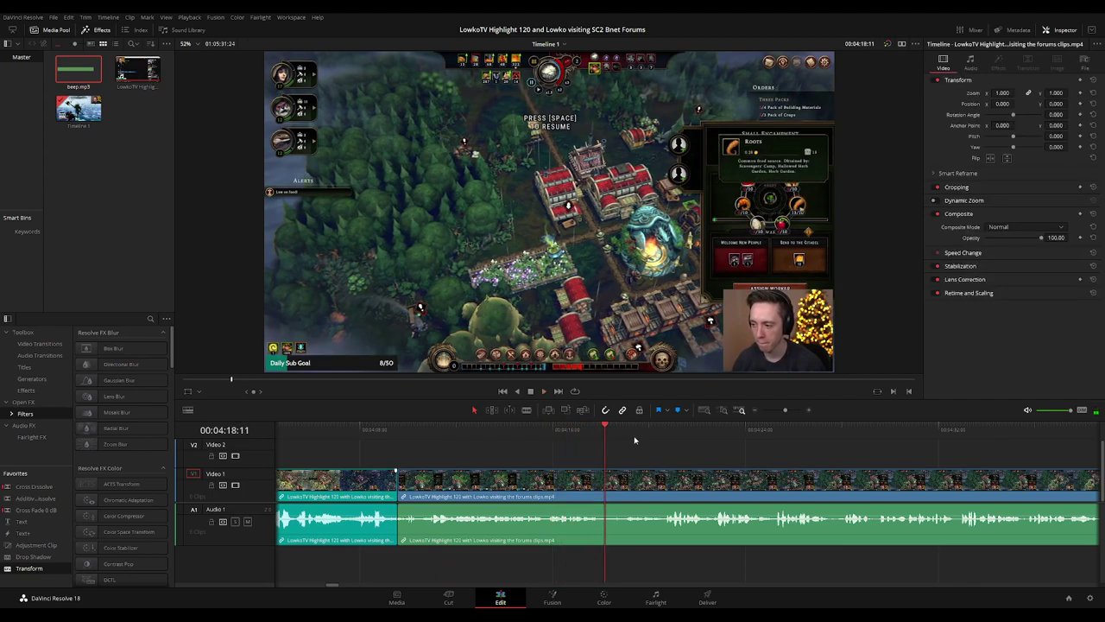
key(space)
scroll(585, 445, right, 2)
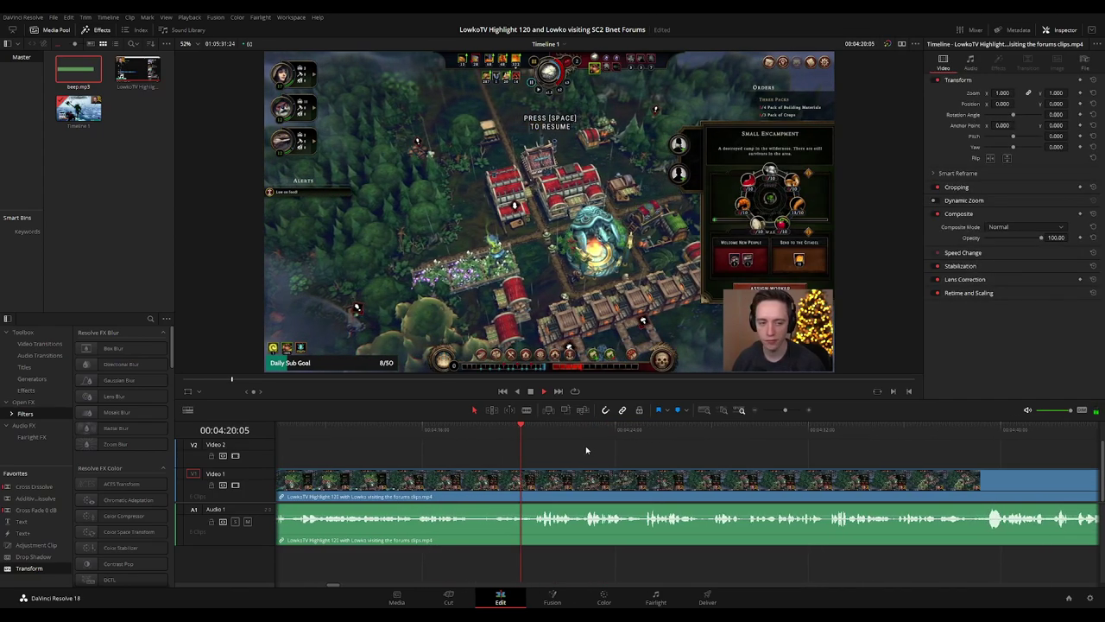
scroll(639, 452, right, 2)
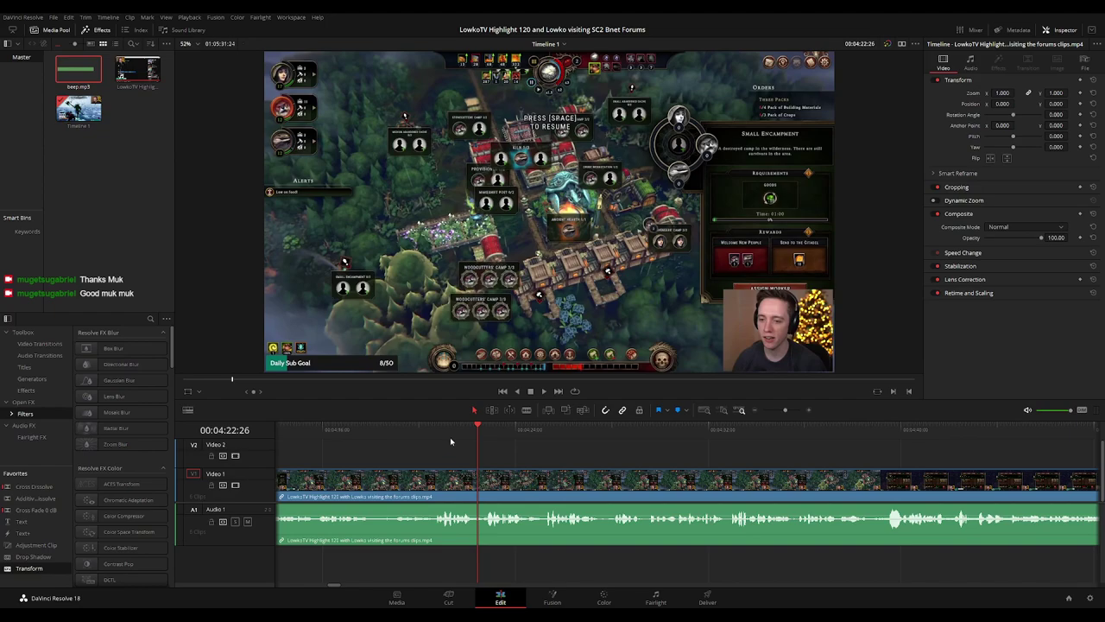
click(434, 430)
key(space)
drag(411, 461, 632, 462)
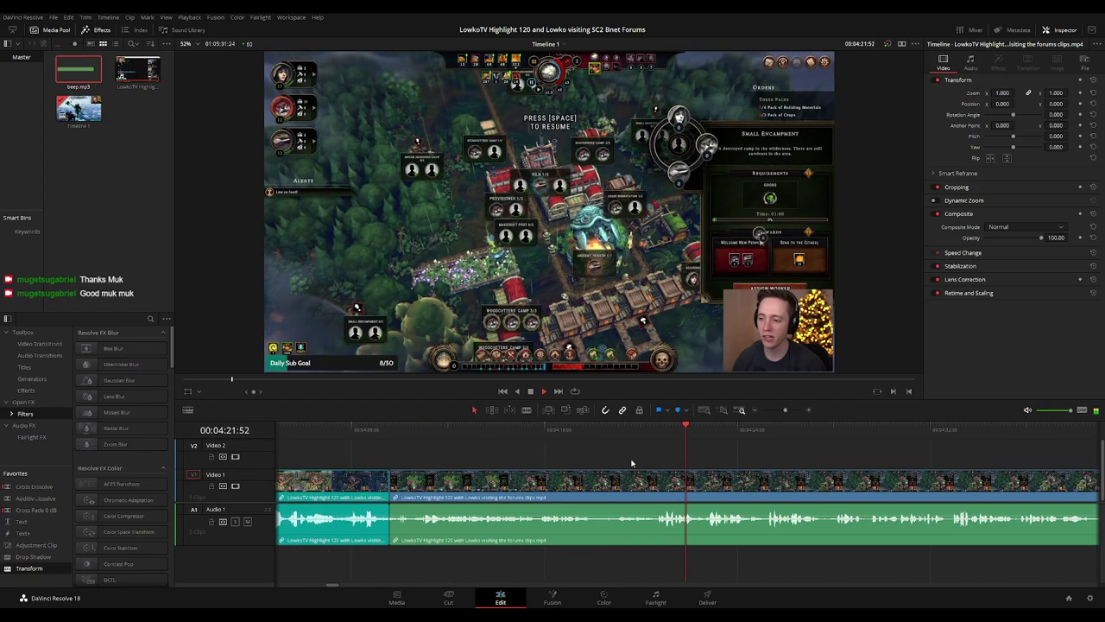
- Replay the footage from about 00:04:10 onward, following the streamer's commentary to find where the next scene begins
click(412, 429)
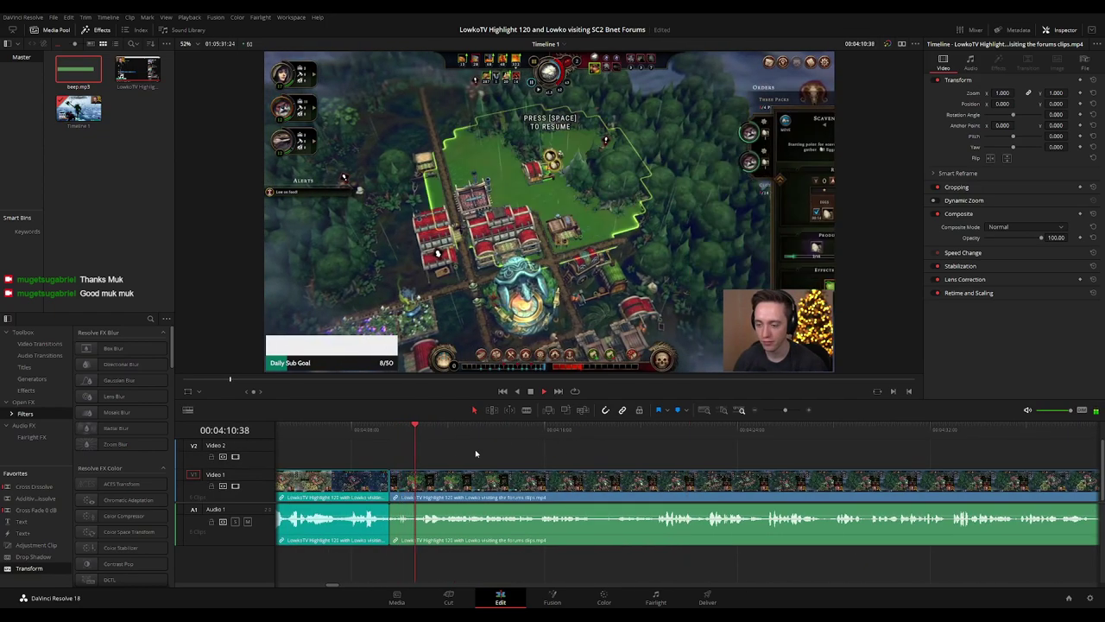
drag(564, 458, 520, 456)
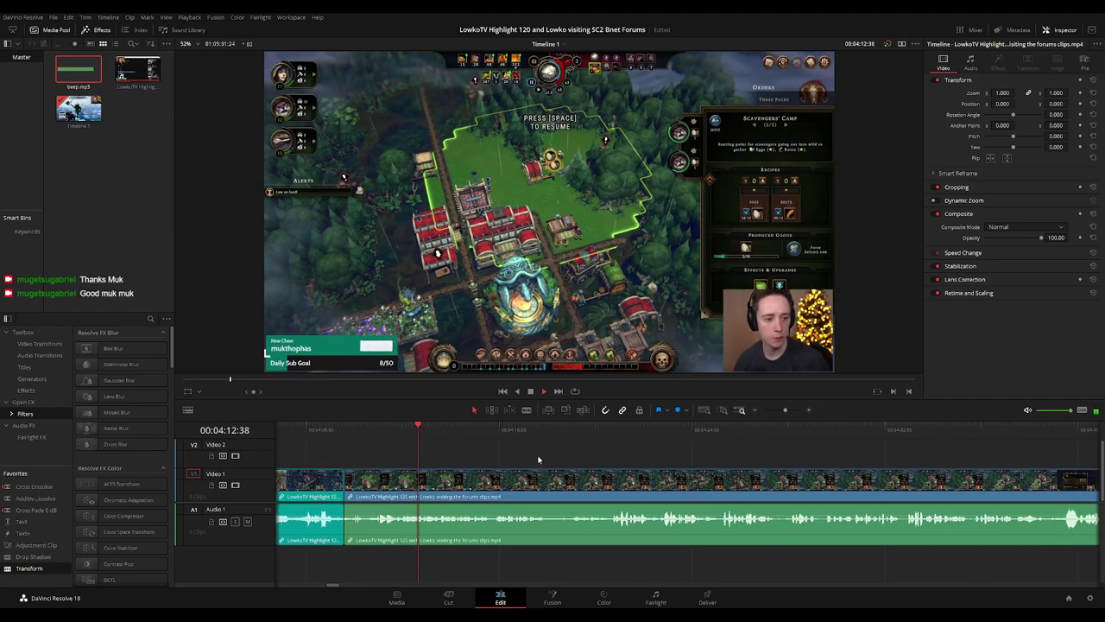
scroll(561, 456, right, 4)
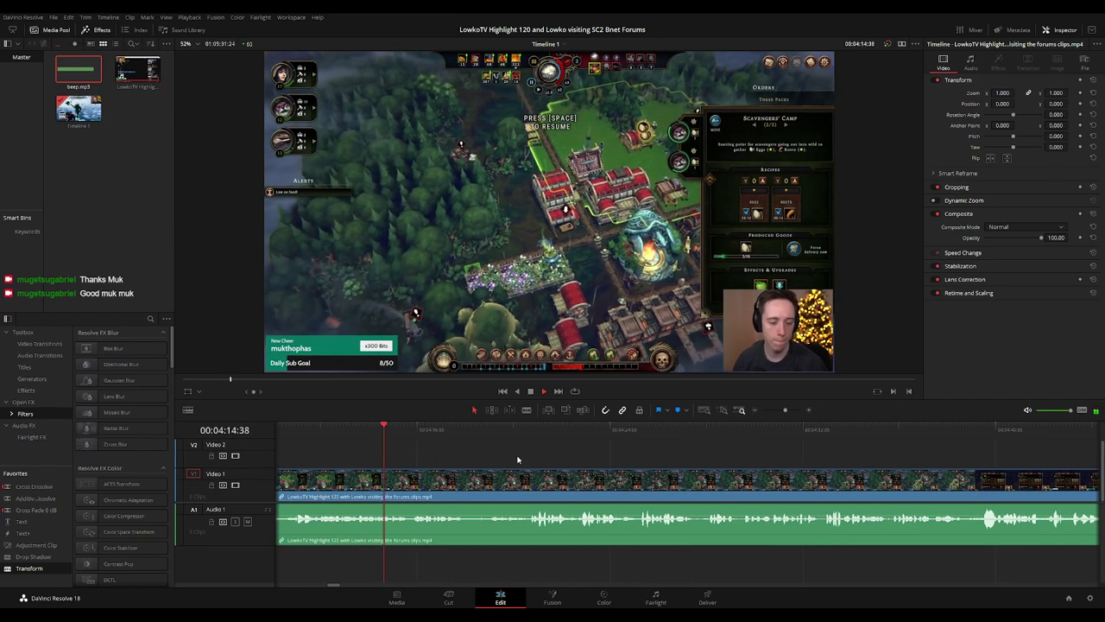
scroll(542, 455, right, 3)
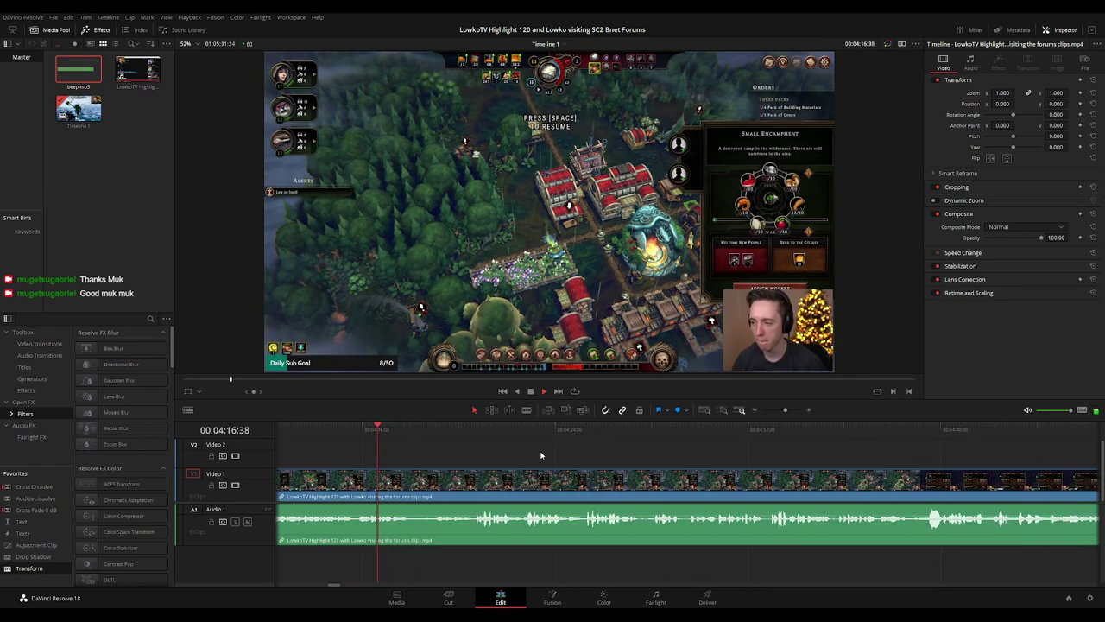
key(ctrl+=)
drag(736, 477, 452, 462)
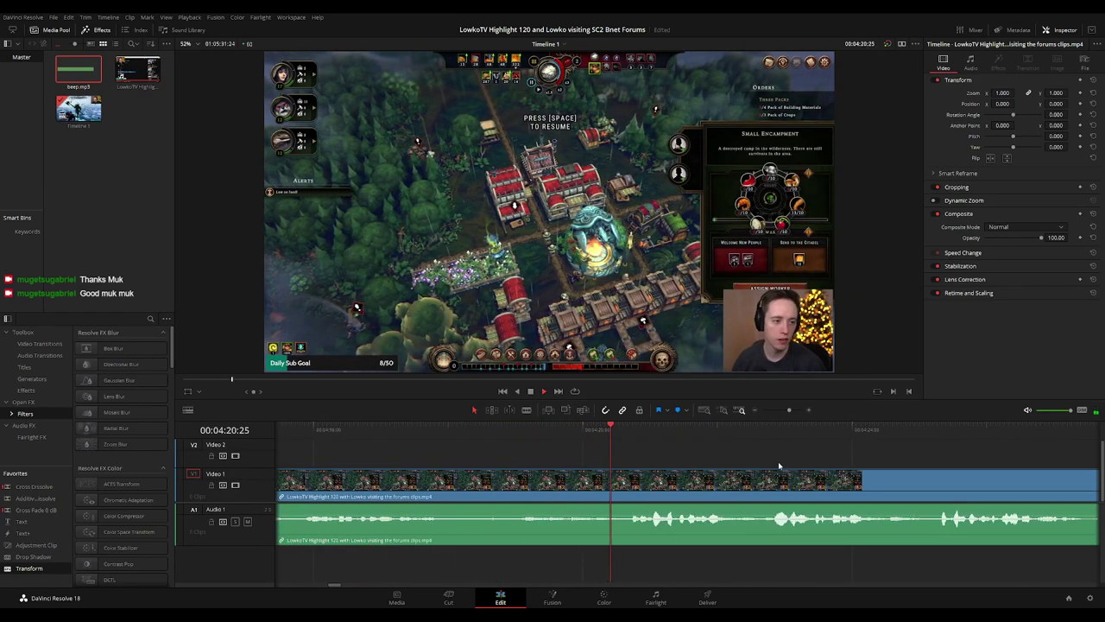
scroll(699, 464, down, 3)
scroll(716, 459, right, 3)
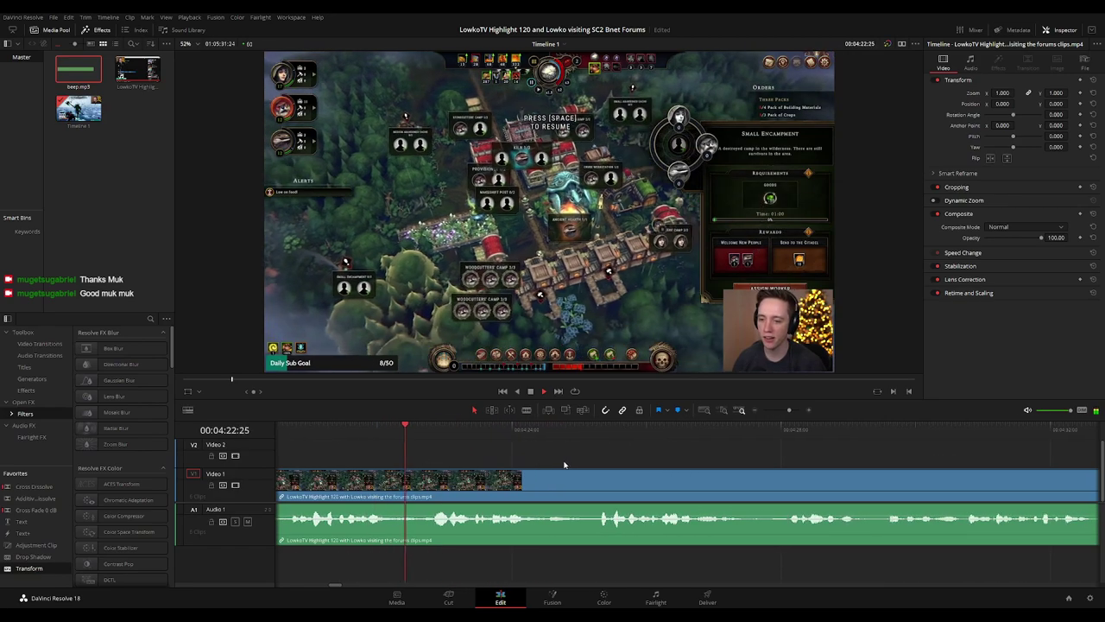
scroll(562, 461, right, 1)
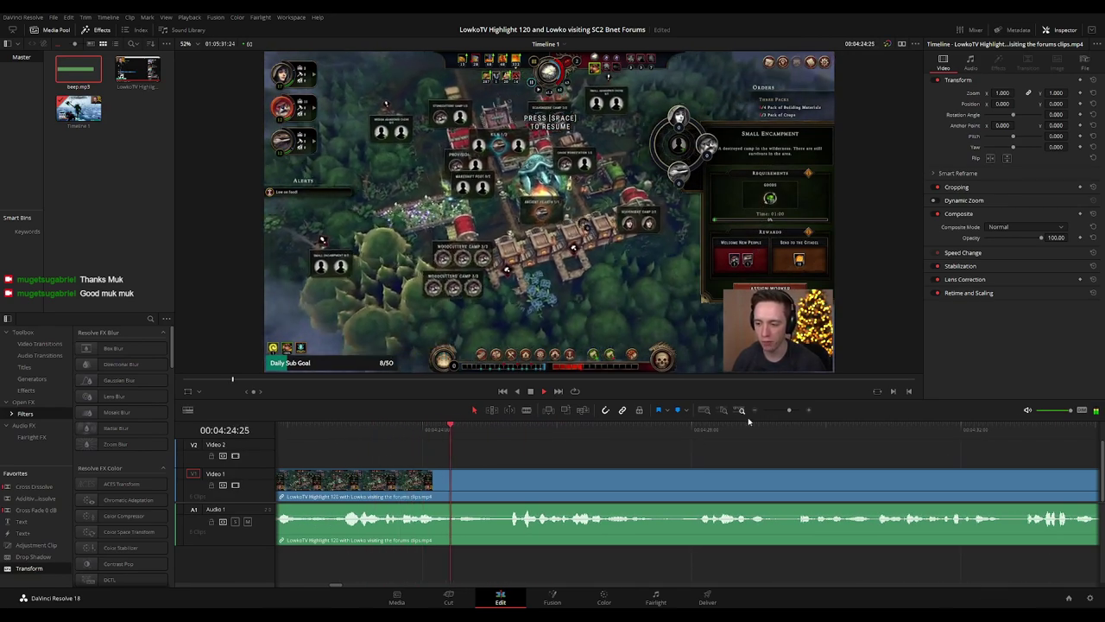
drag(789, 410, 788, 410)
scroll(717, 457, right, 3)
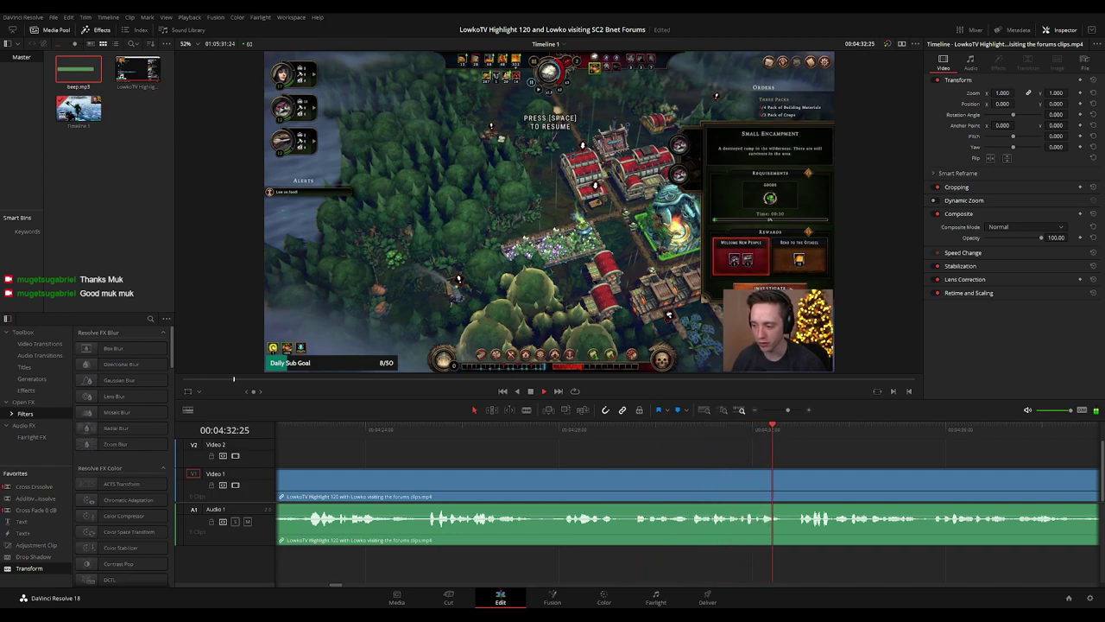
drag(902, 458, 693, 455)
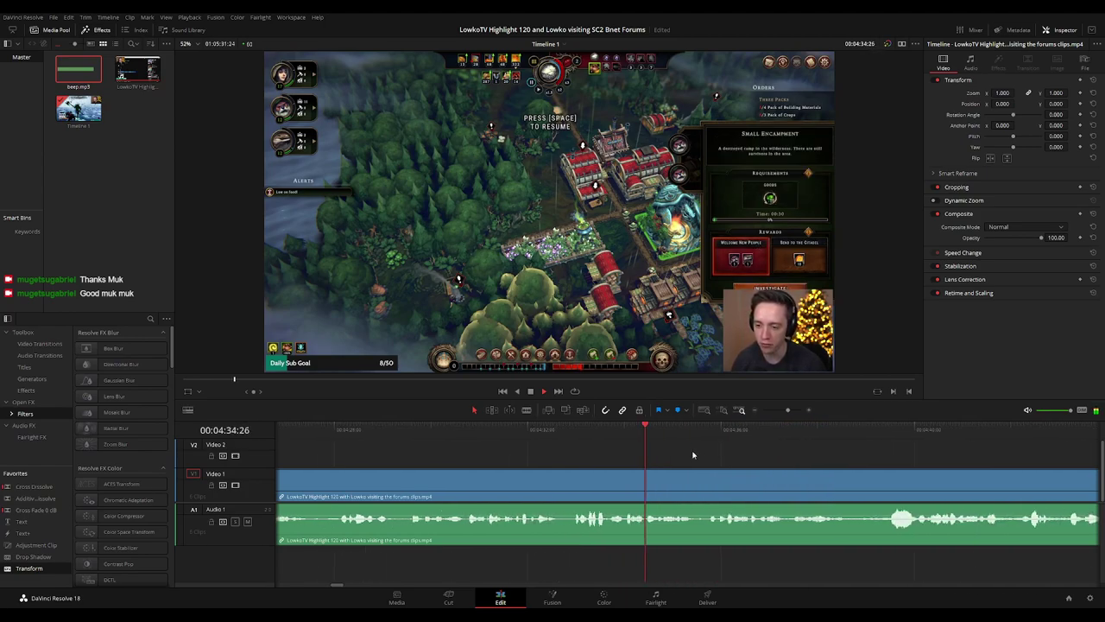
scroll(605, 463, right, 4)
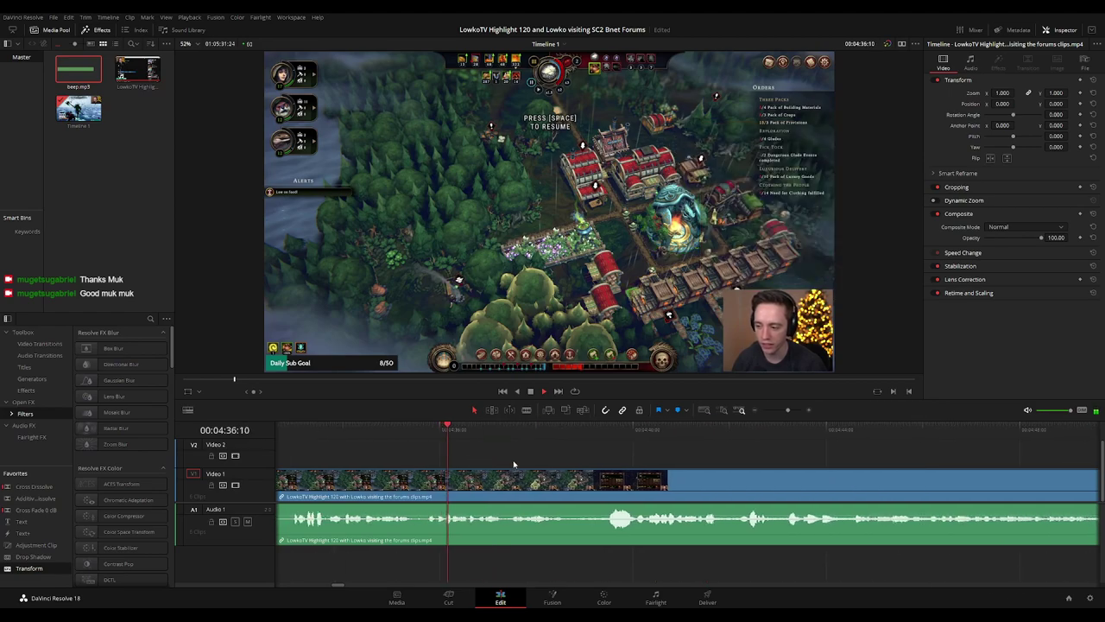
scroll(535, 464, right, 2)
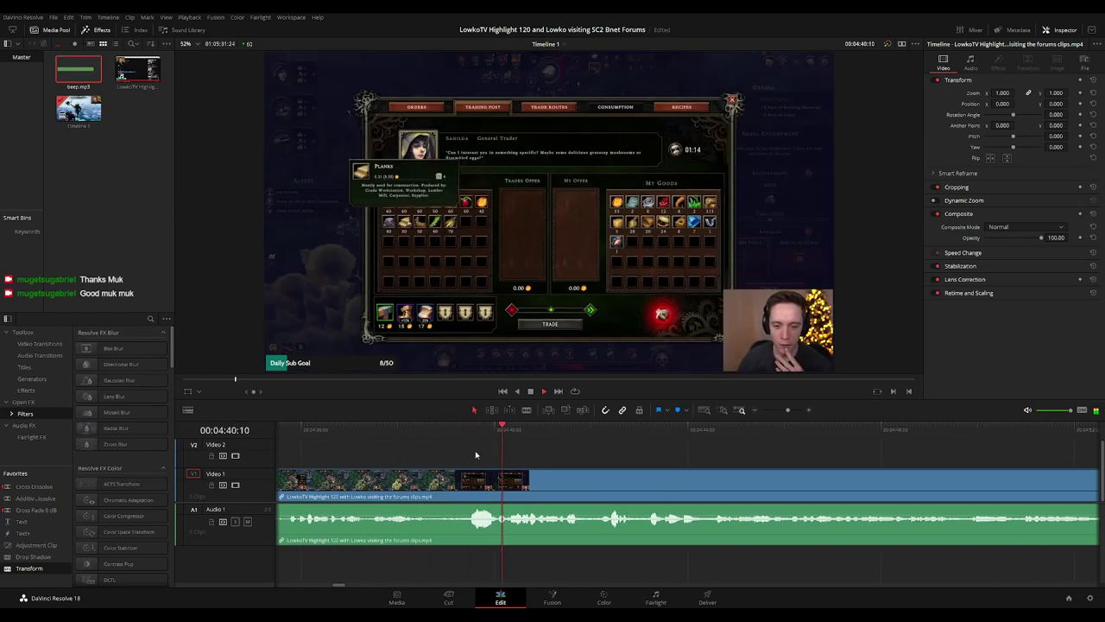
- Cut the footage at 00:04:38:51, near the change to the trading-post scene
click(420, 430)
key(space)
key(b)
click(442, 481)
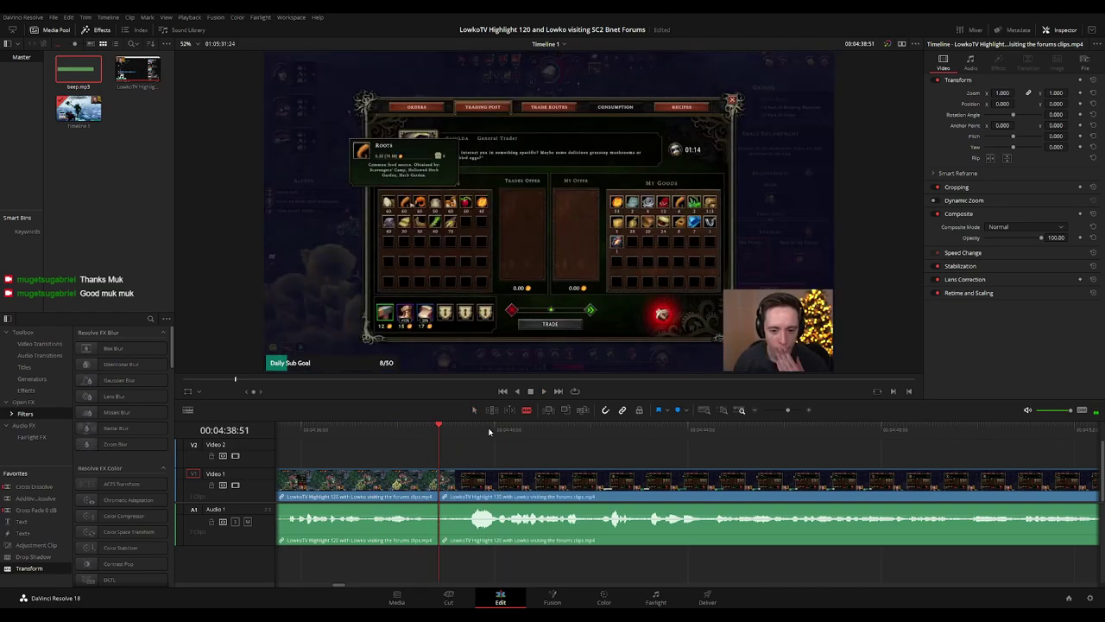
- Cut out the start of the trading-post footage from 00:04:38:51 to about 00:04:40 and close the gap
click(501, 485)
key(a)
click(477, 490)
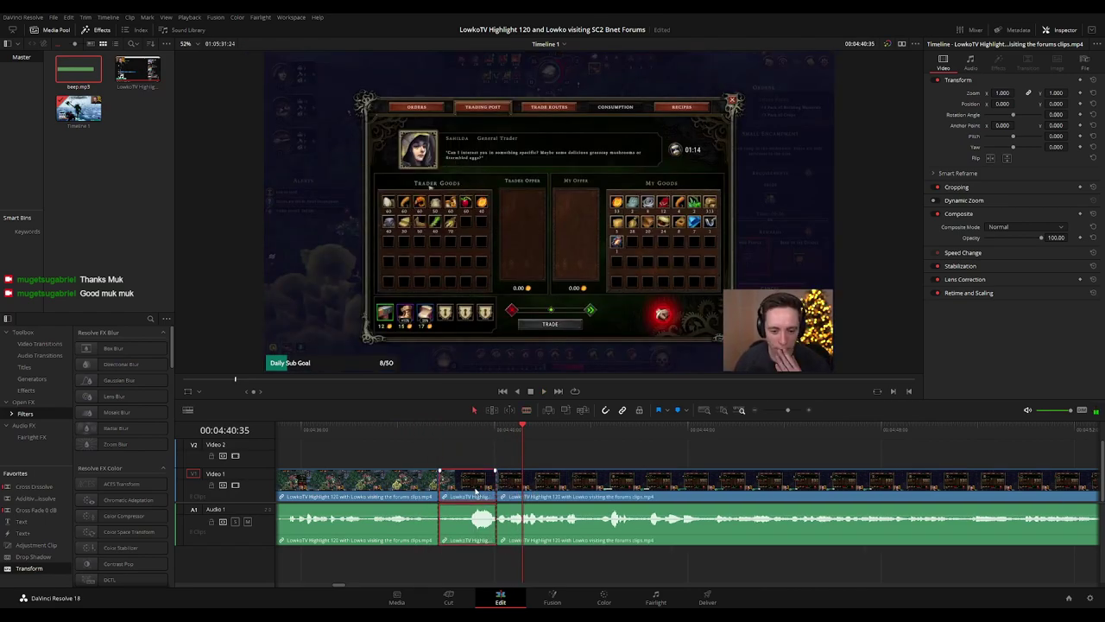
key(Delete)
- Colour the forest-settlement clip before the cut teal and add a fade-in of about half a second to the trading-post clip's audio
click(396, 437)
key(space)
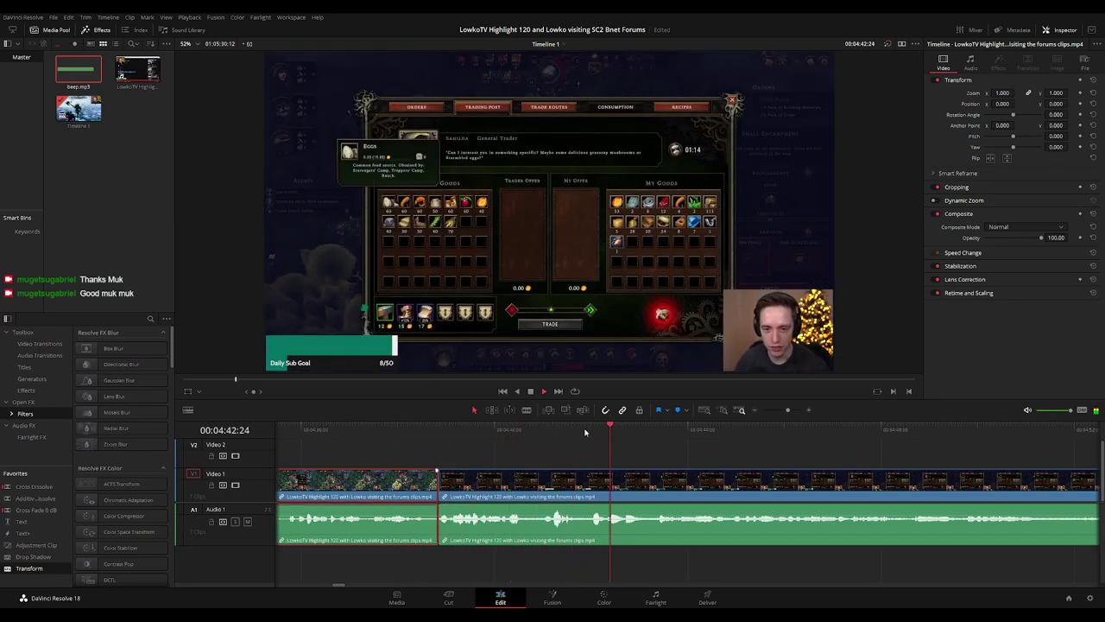
drag(440, 508, 465, 505)
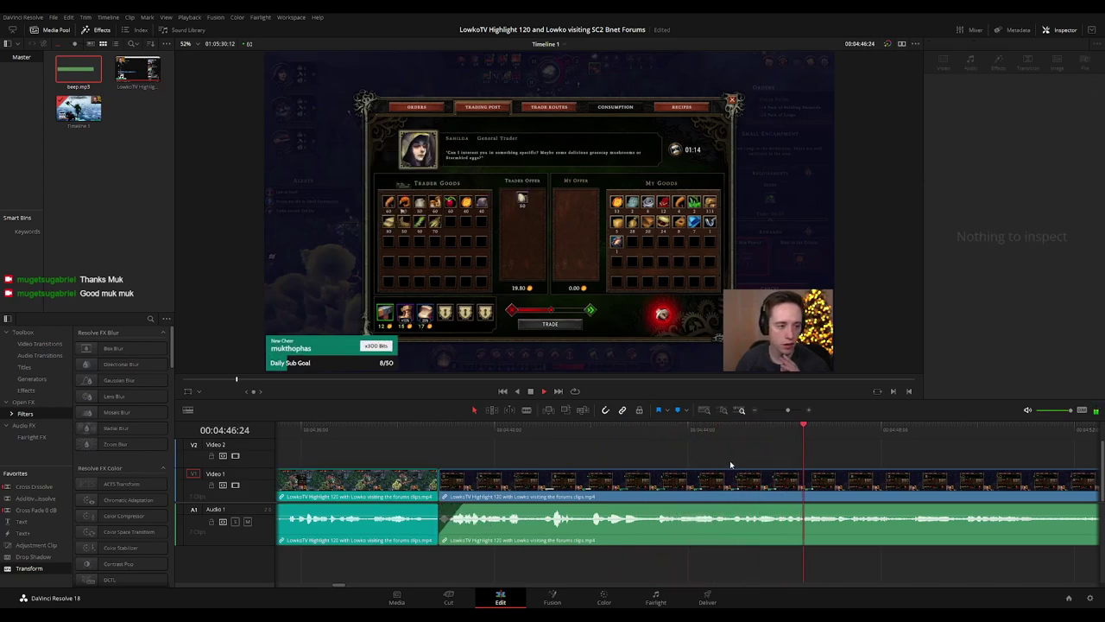
- Review the trading-post footage from about 00:04:46 to 00:05:02, following the commentary for moments to cut
scroll(730, 460, right, 3)
scroll(504, 445, right, 2)
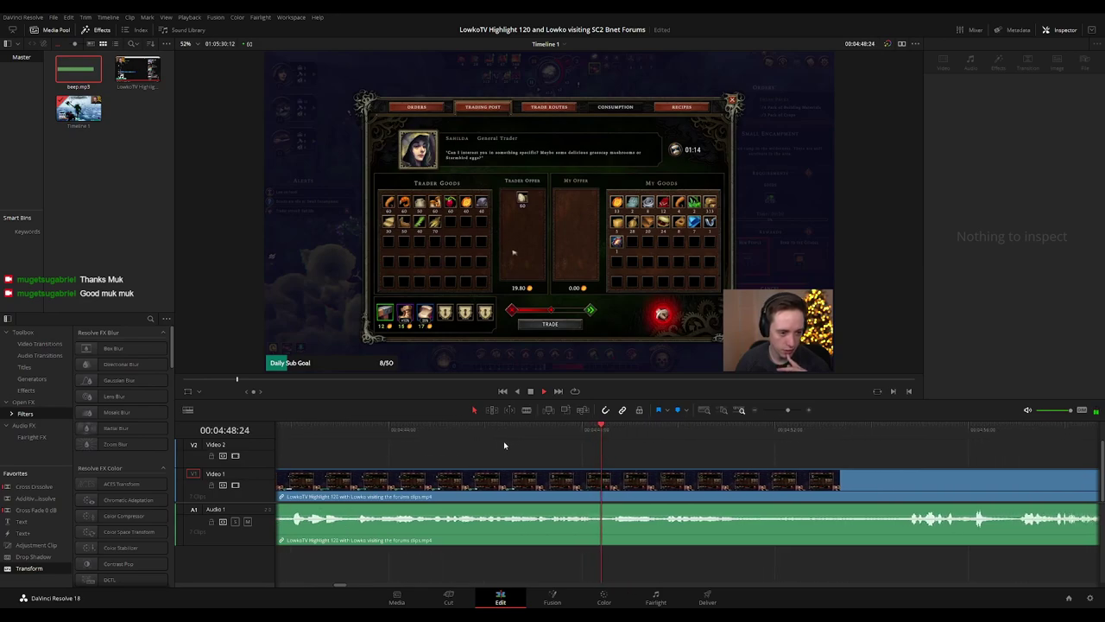
scroll(599, 449, right, 3)
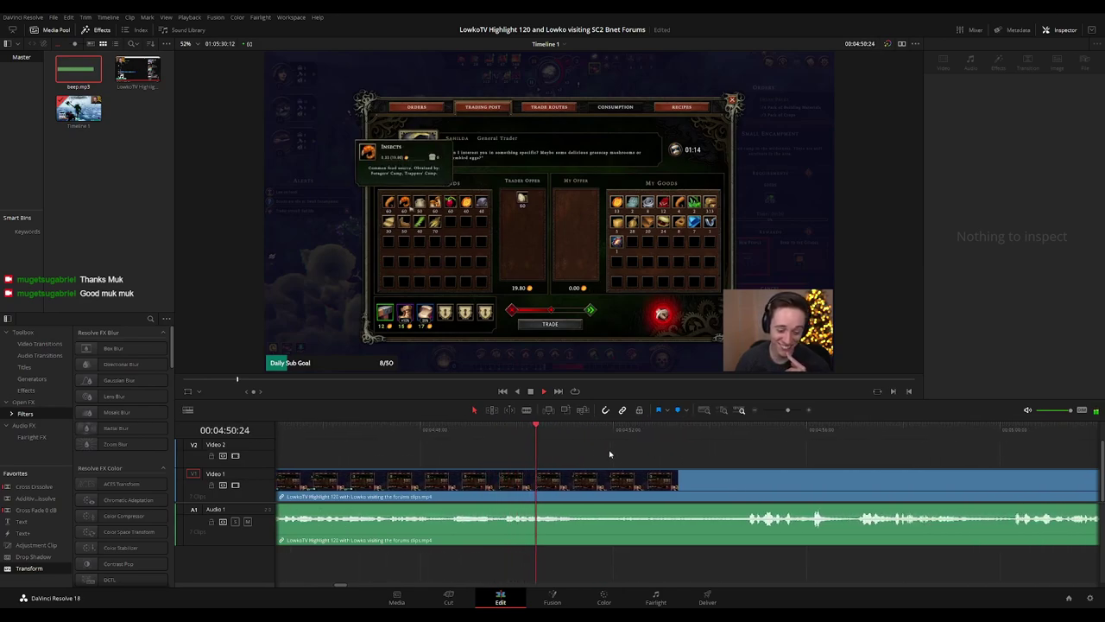
scroll(711, 460, right, 2)
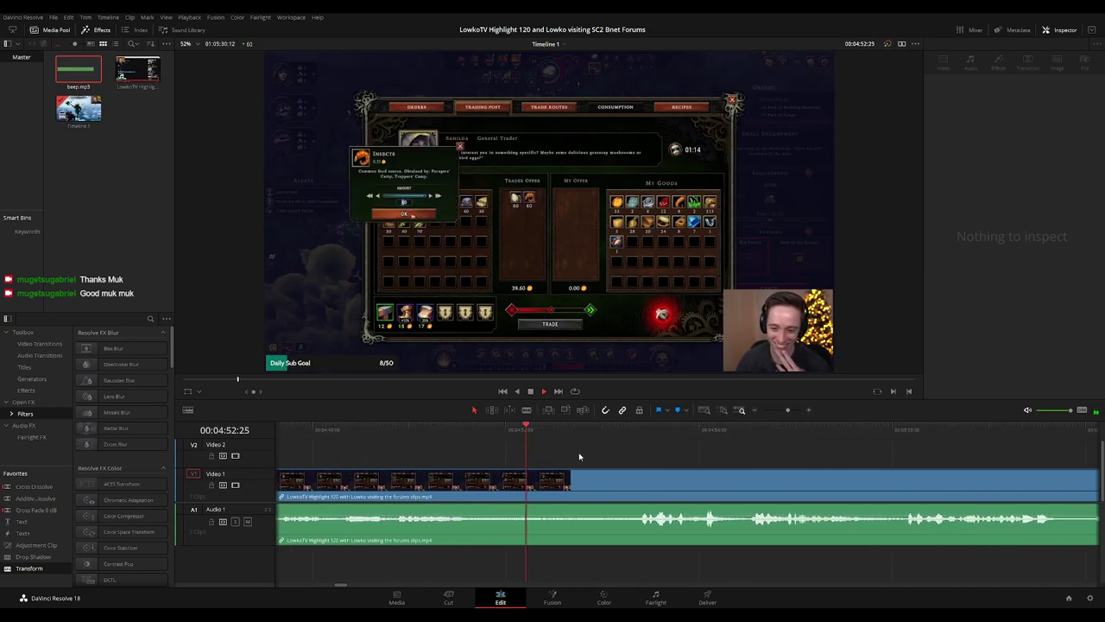
scroll(629, 456, right, 3)
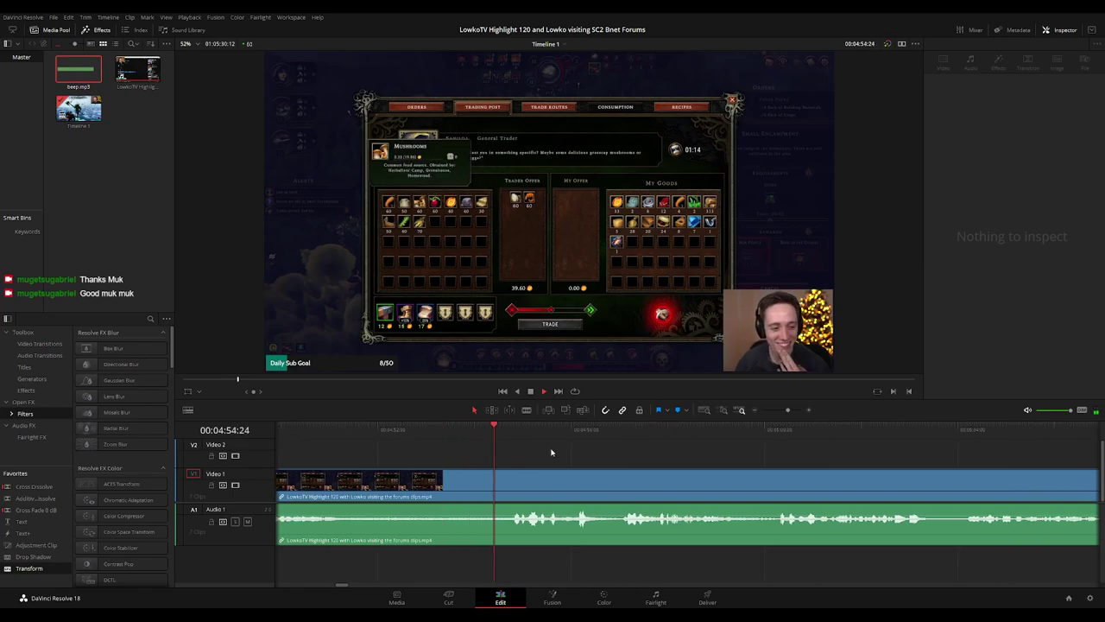
scroll(622, 456, right, 2)
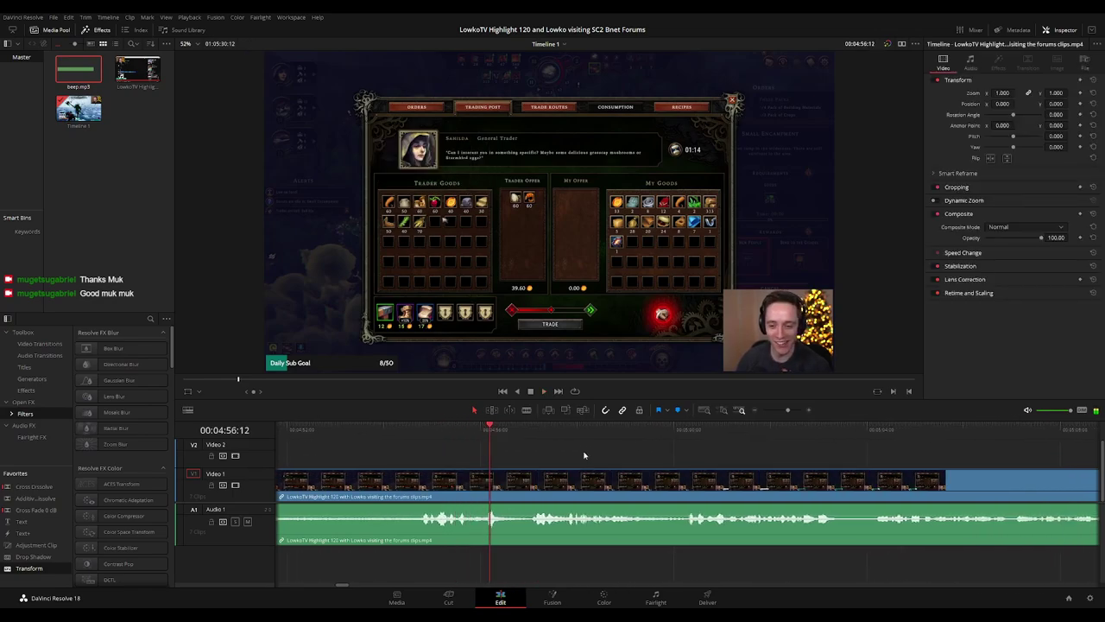
scroll(538, 457, right, 3)
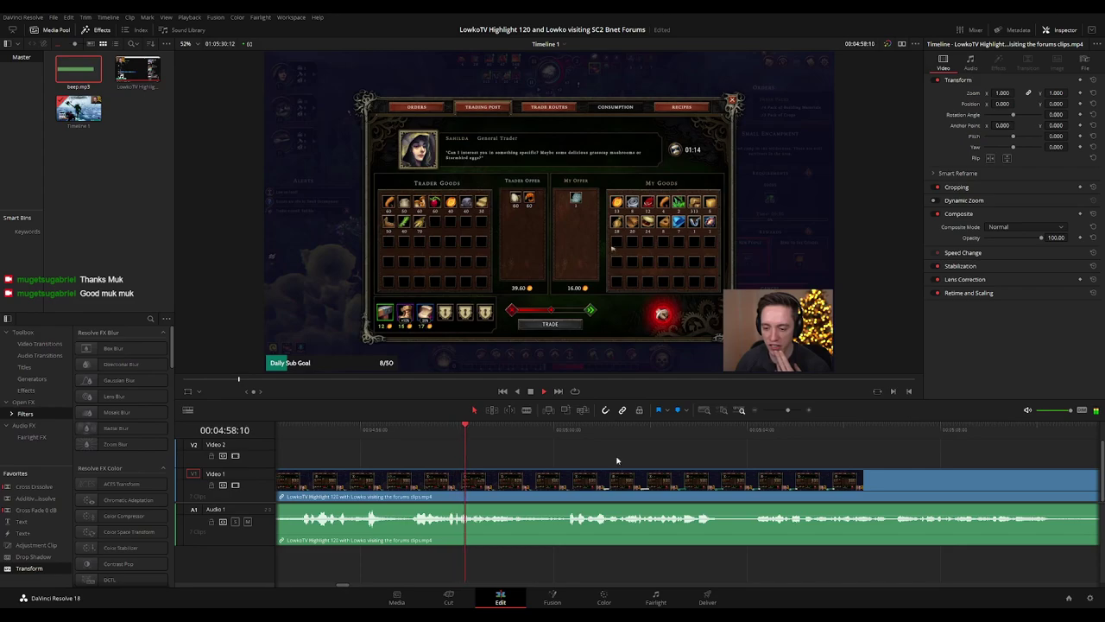
scroll(518, 457, right, 3)
scroll(544, 458, right, 1)
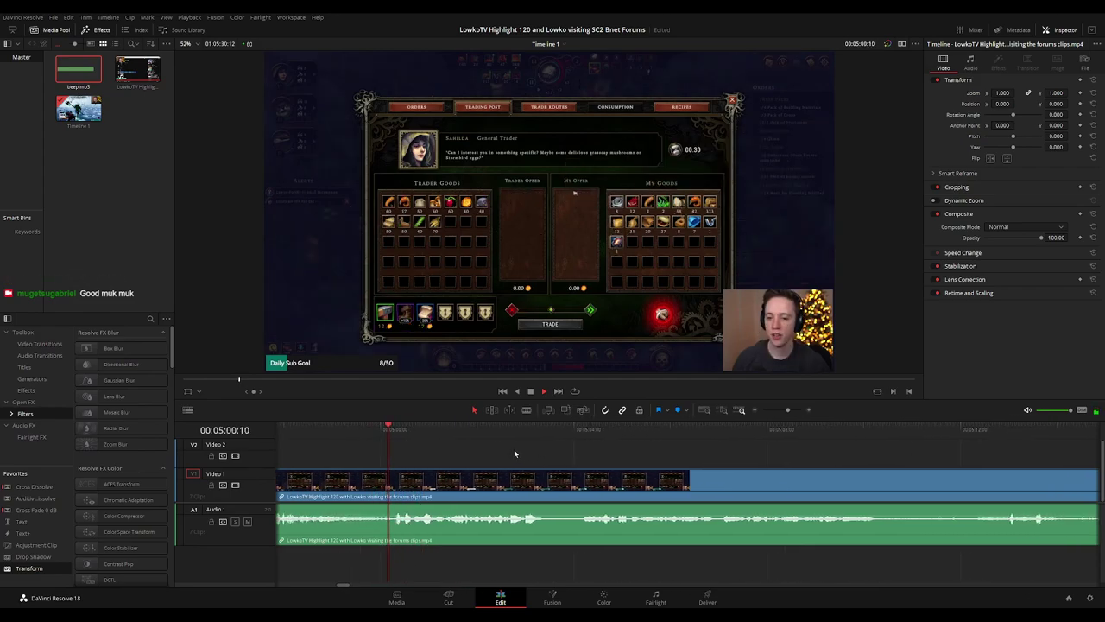
scroll(538, 459, left, 2)
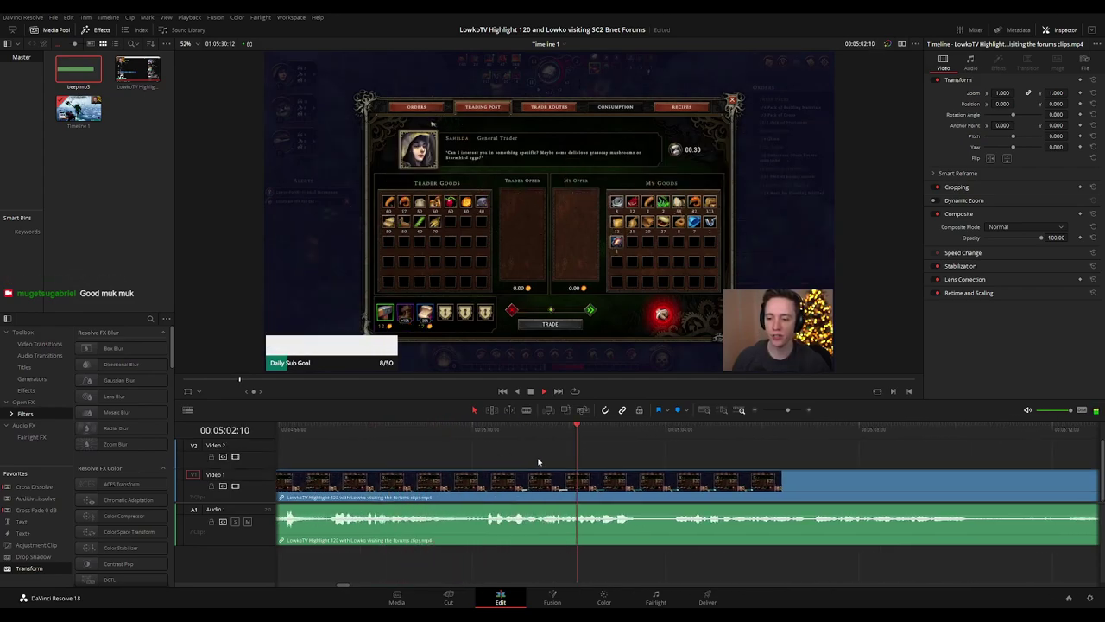
- Cut out the footage from 00:04:59:37 to 00:04:59:55 and colour the trading-post clip before it teal
click(443, 436)
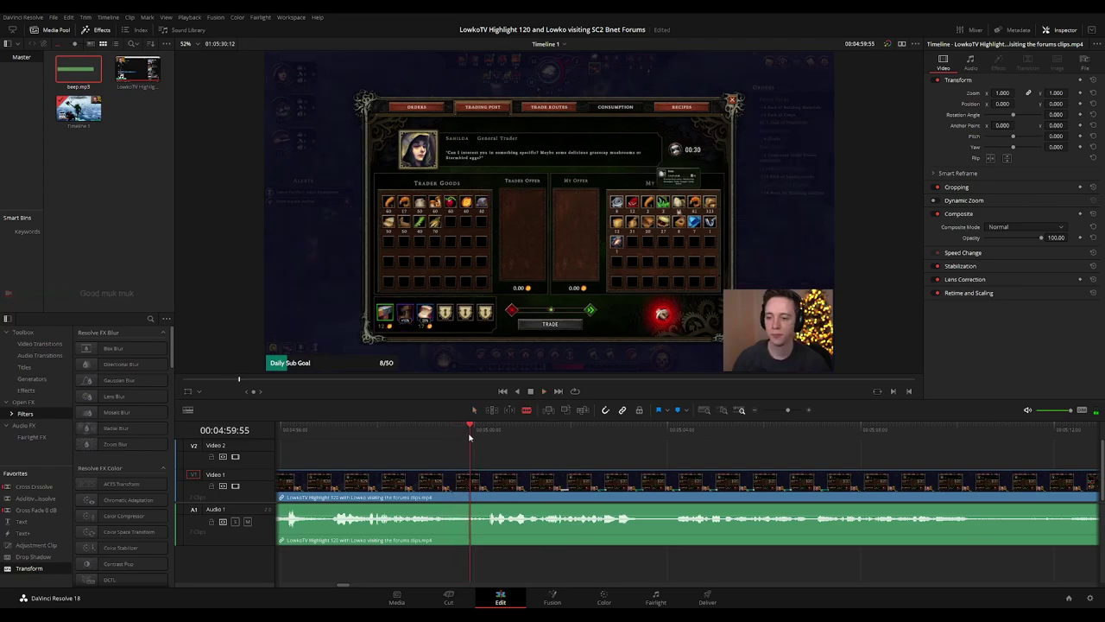
click(457, 429)
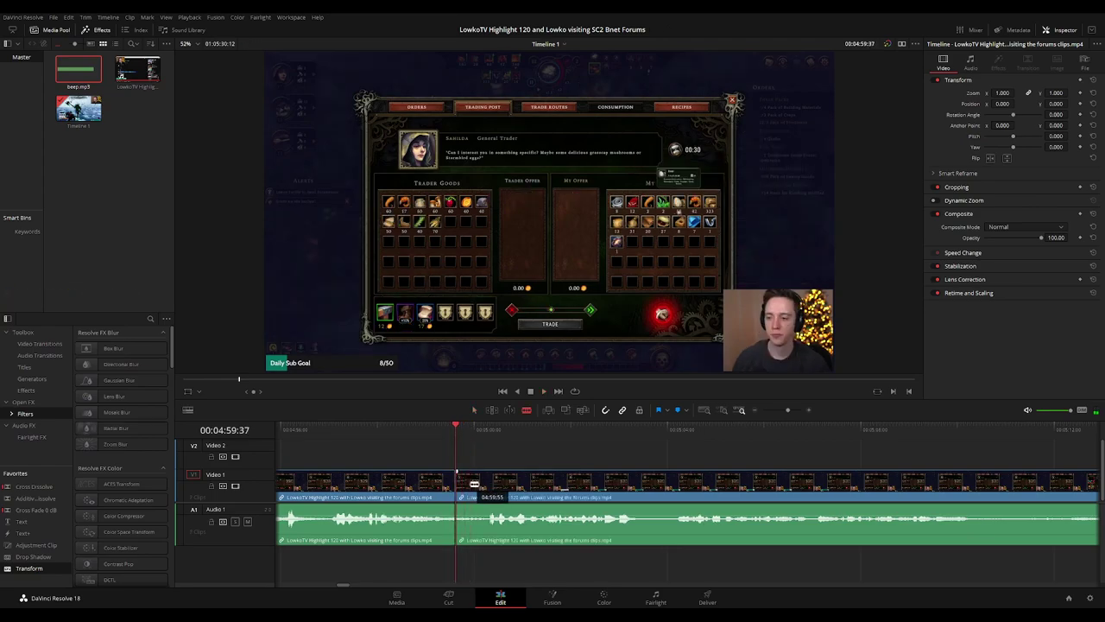
click(463, 482)
key(a)
key(space)
click(459, 488)
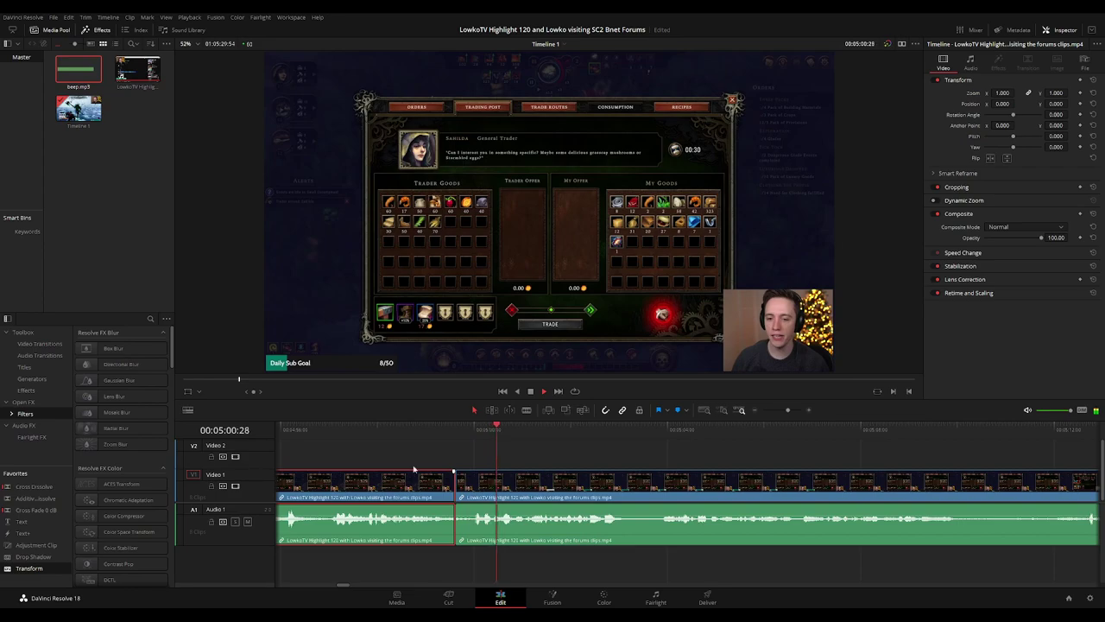
key(c)
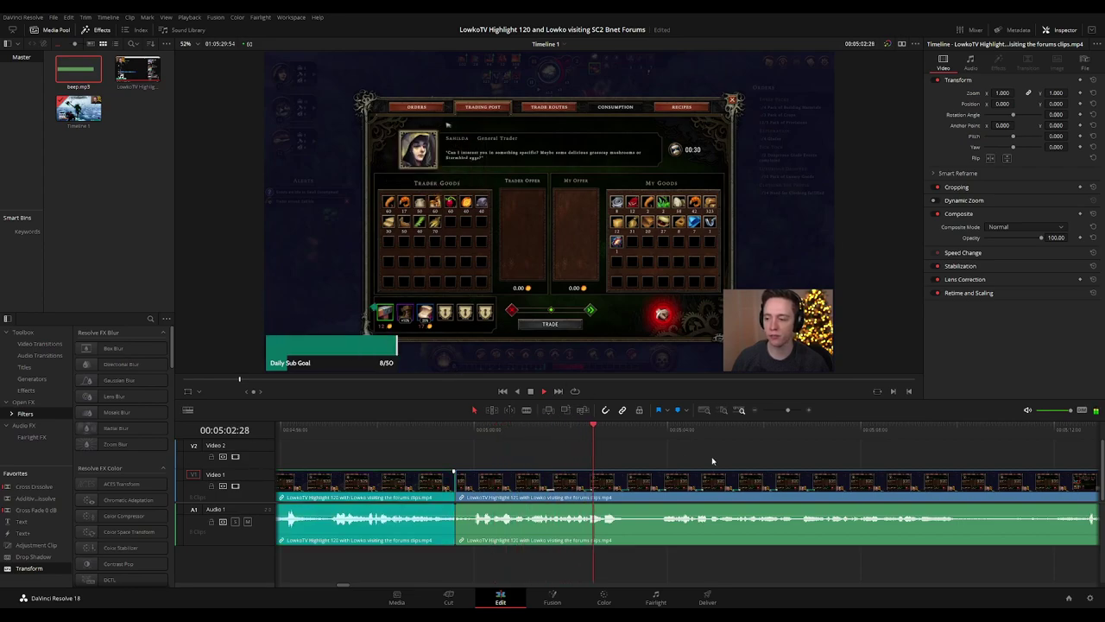
- Review the remaining trading-post footage from about 00:05:02 to 00:05:14, up to the return to the settlement view
click(716, 459)
key(Up)
drag(776, 457, 550, 439)
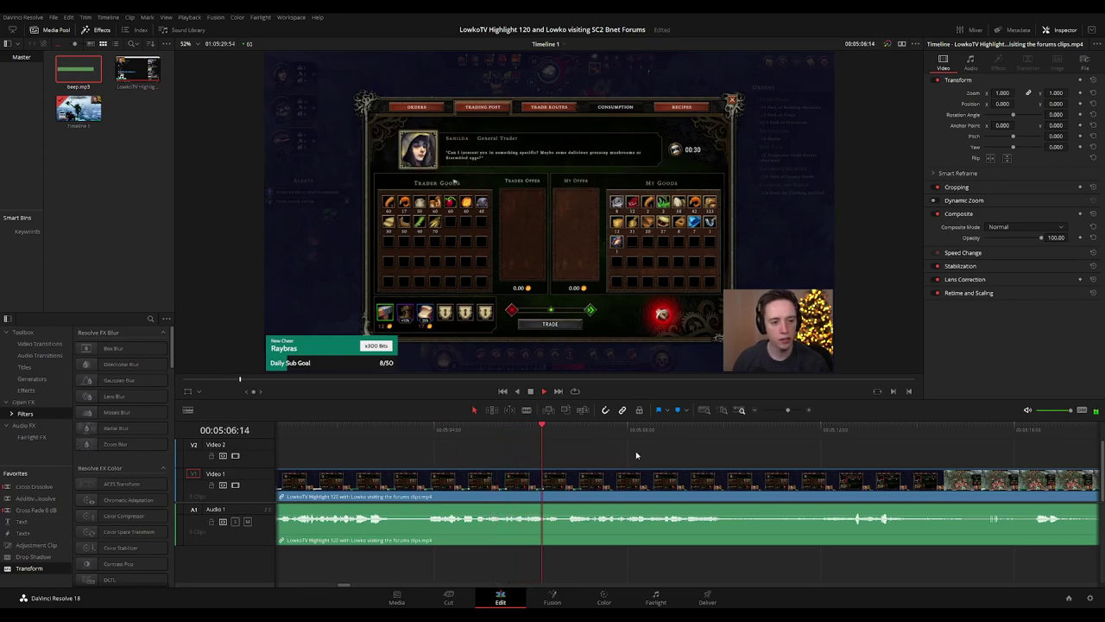
drag(756, 454, 679, 455)
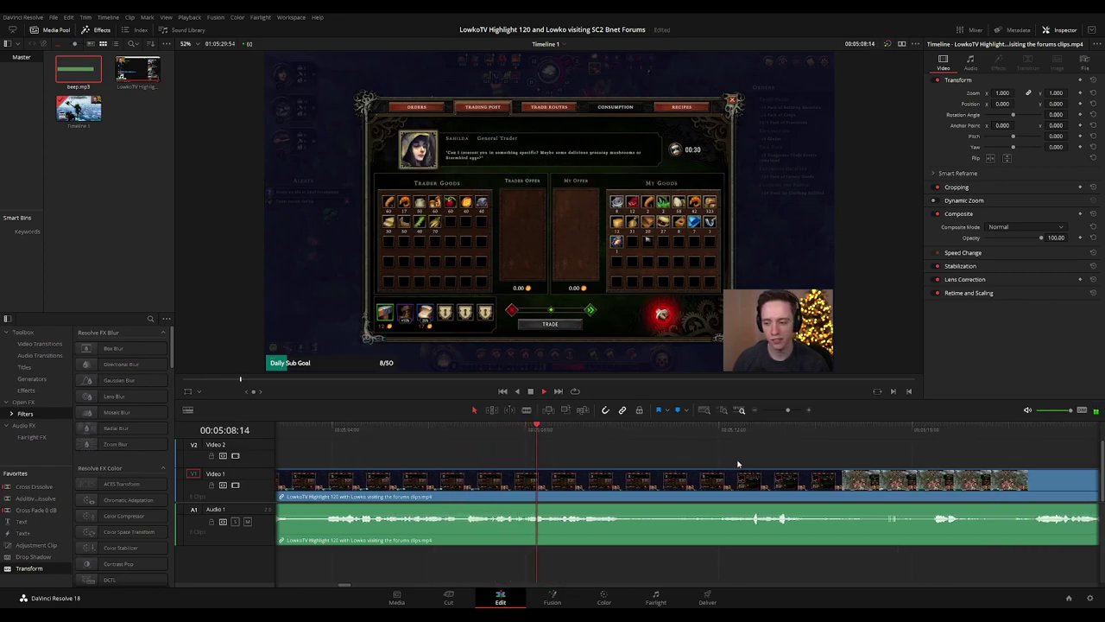
scroll(621, 452, right, 3)
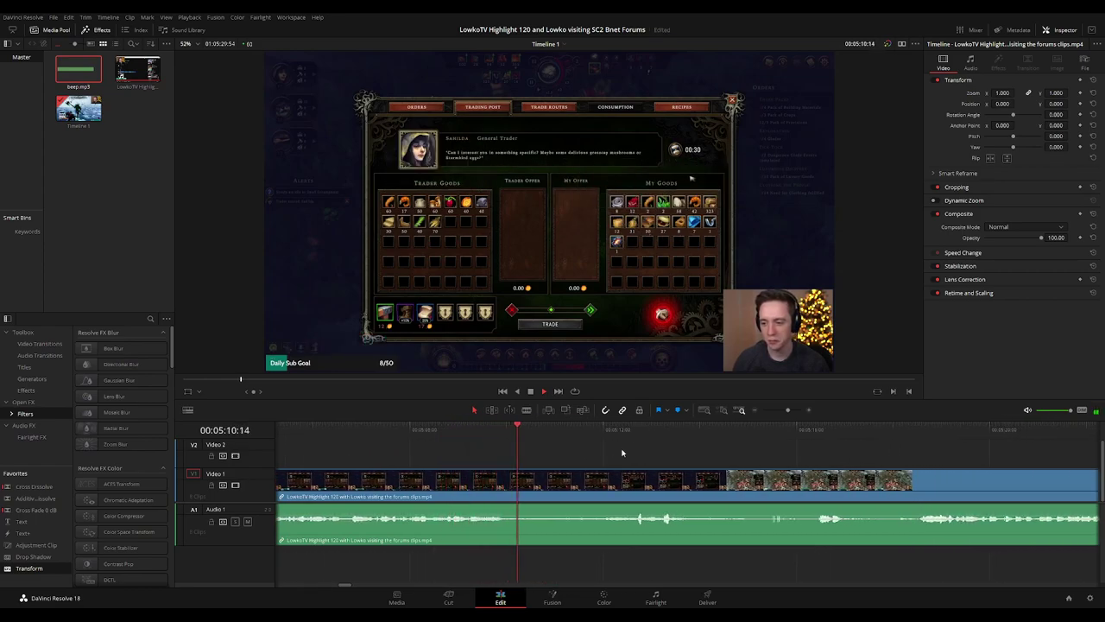
scroll(542, 454, right, 3)
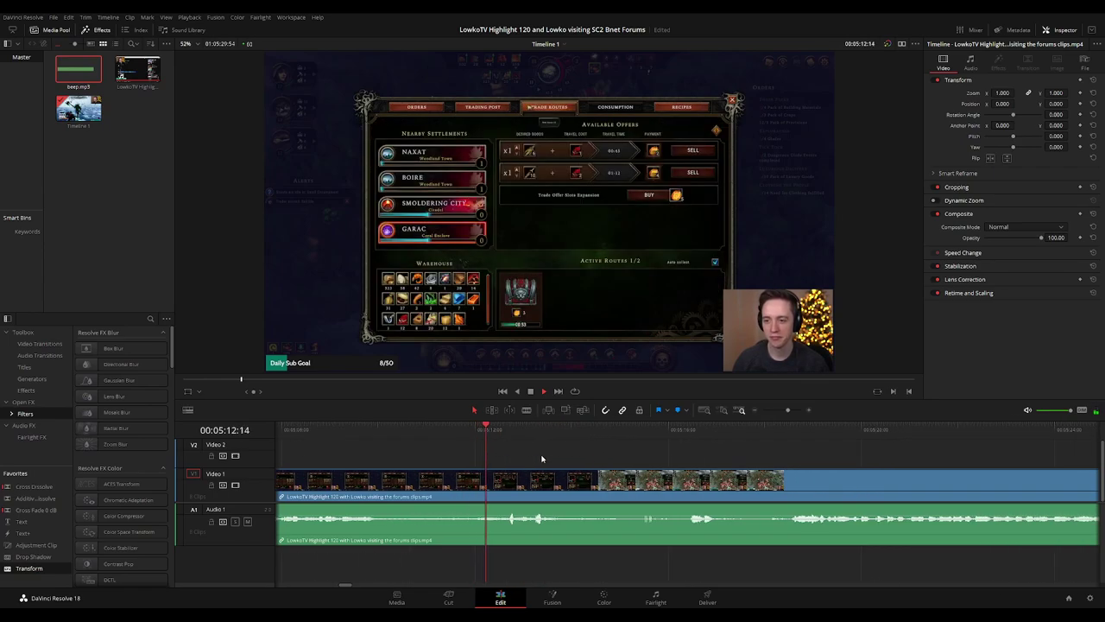
scroll(561, 451, right, 3)
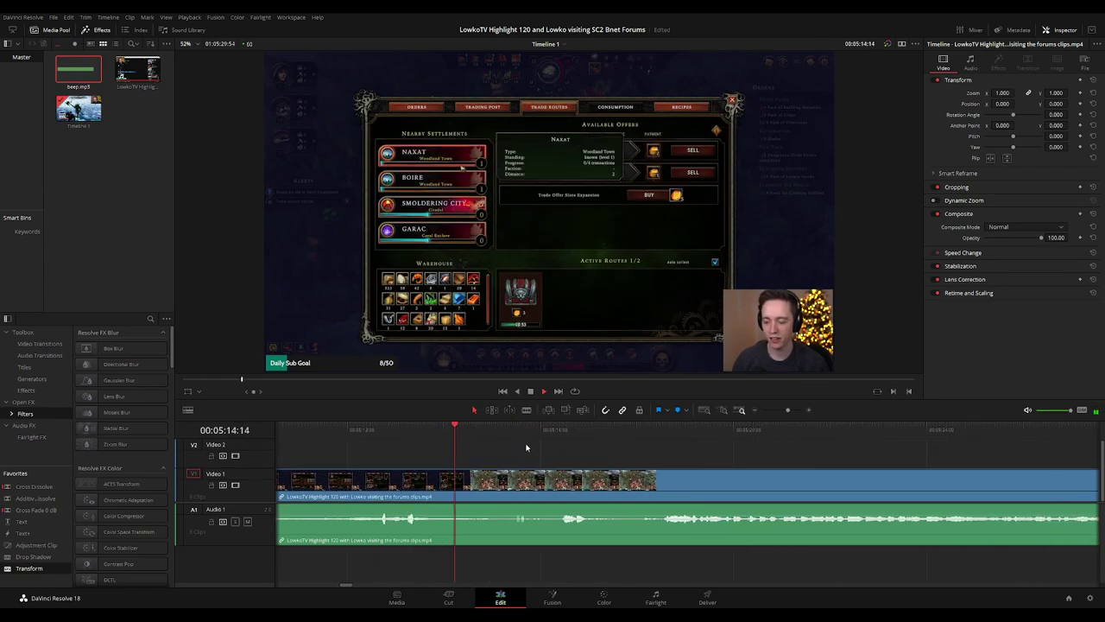
- Cut out about half a second of footage after 00:05:14:18 and colour the trading-post clip before it teal
click(459, 433)
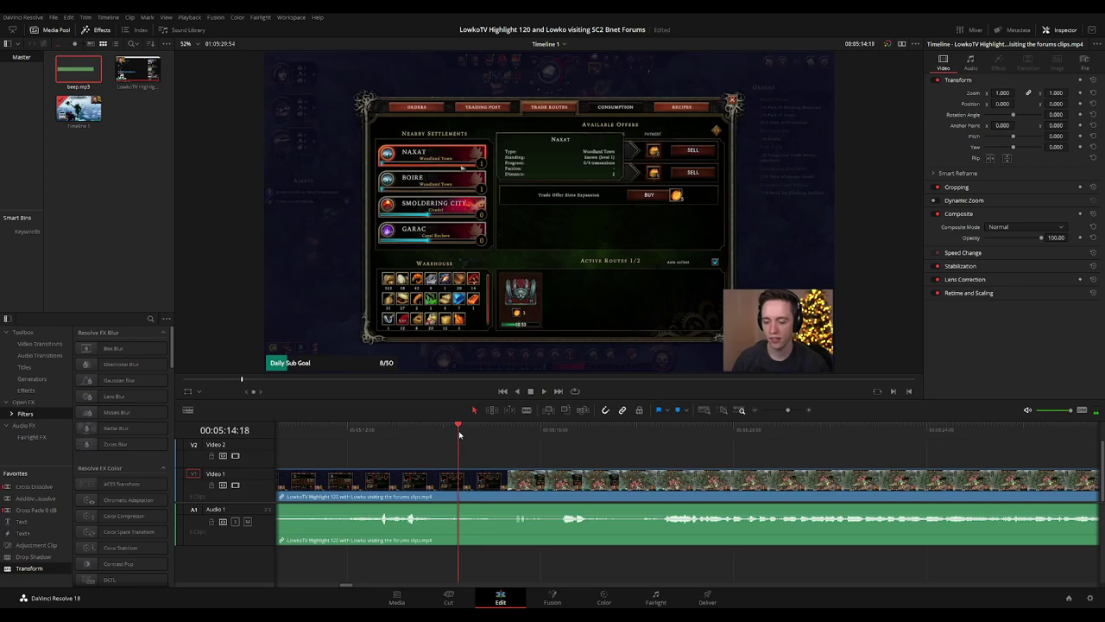
click(480, 484)
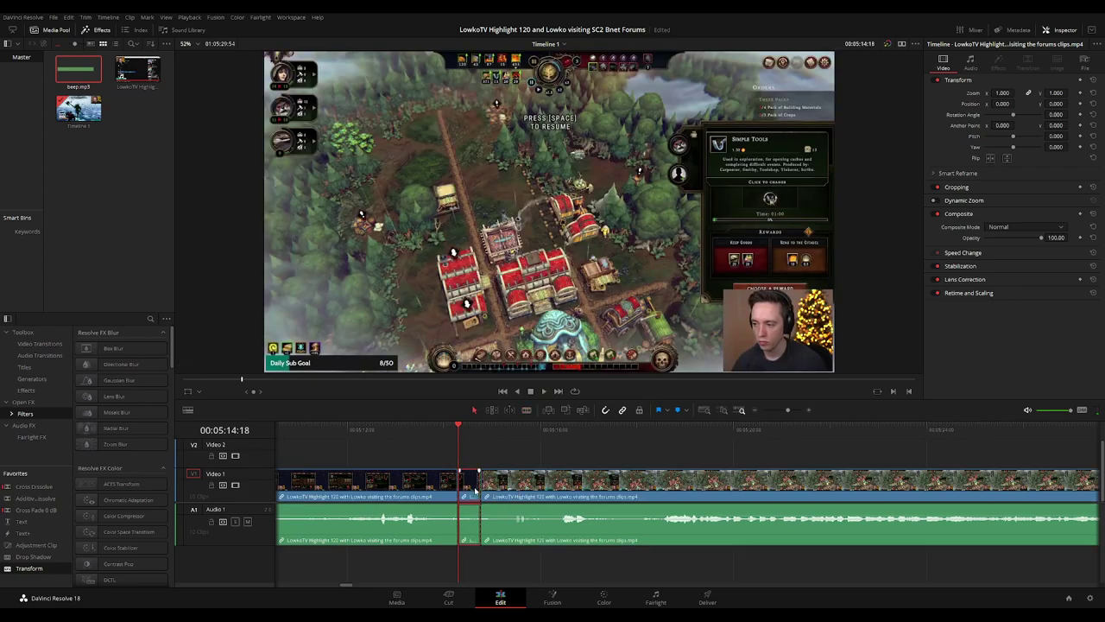
click(474, 489)
key(Delete)
key(space)
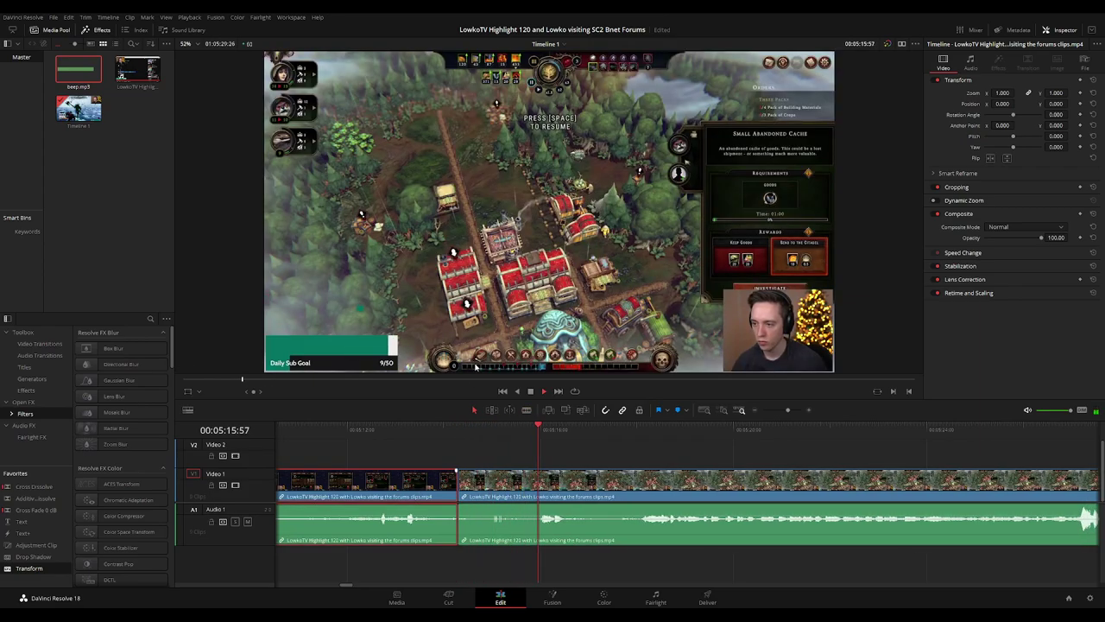
click(700, 460)
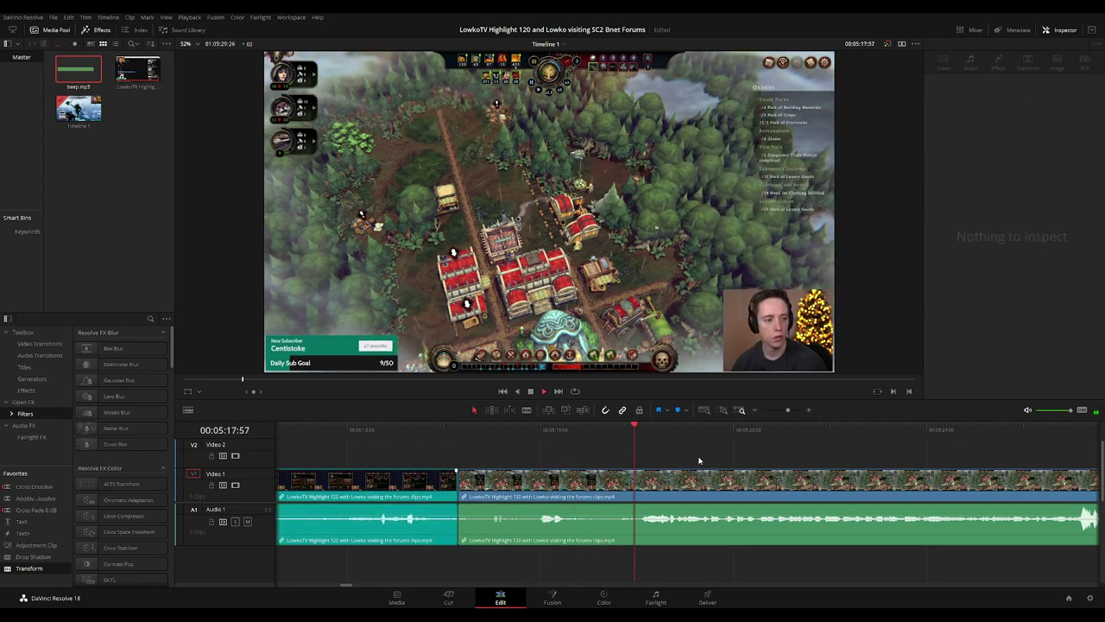
- Review the settlement footage up to about 00:05:33 and replay it from about 00:05:18 to find the webcam reaction
drag(850, 464, 634, 463)
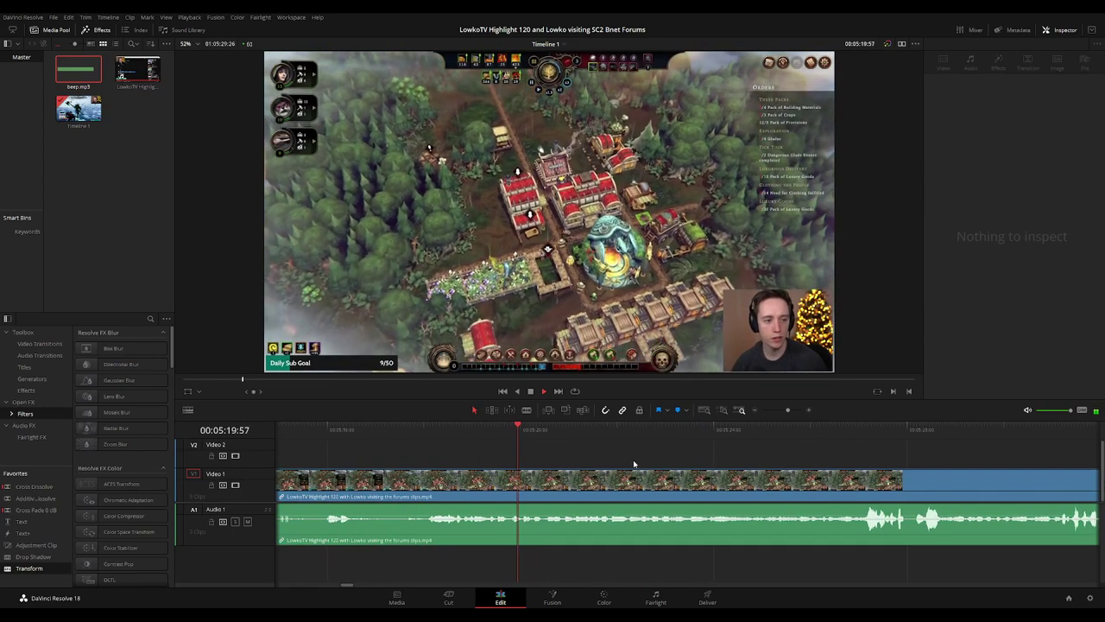
click(327, 434)
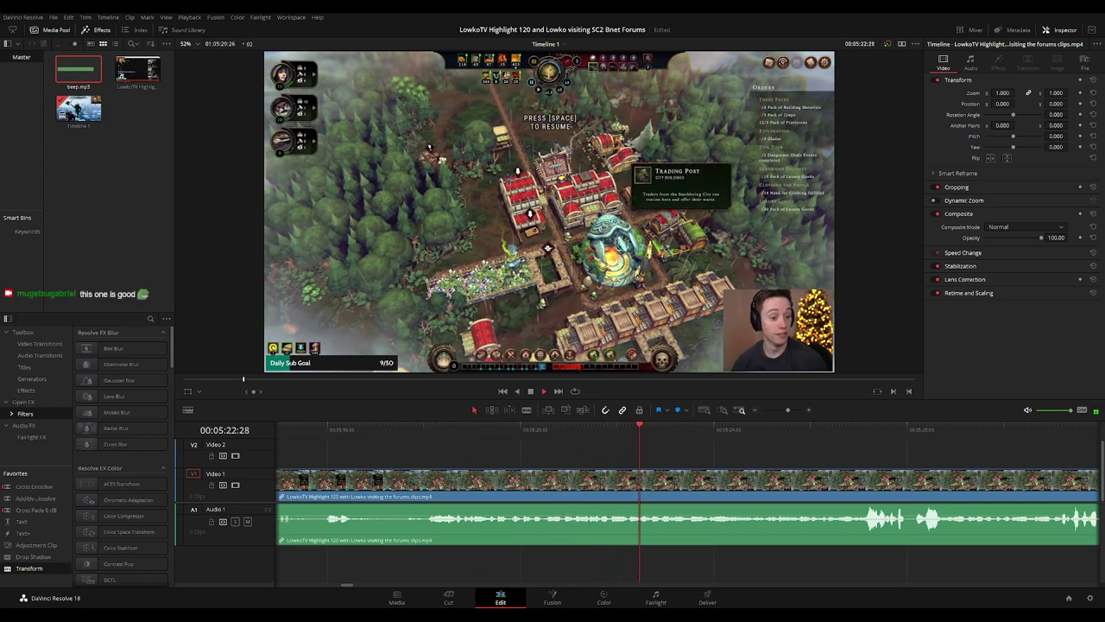
drag(796, 457, 632, 454)
scroll(558, 440, right, 3)
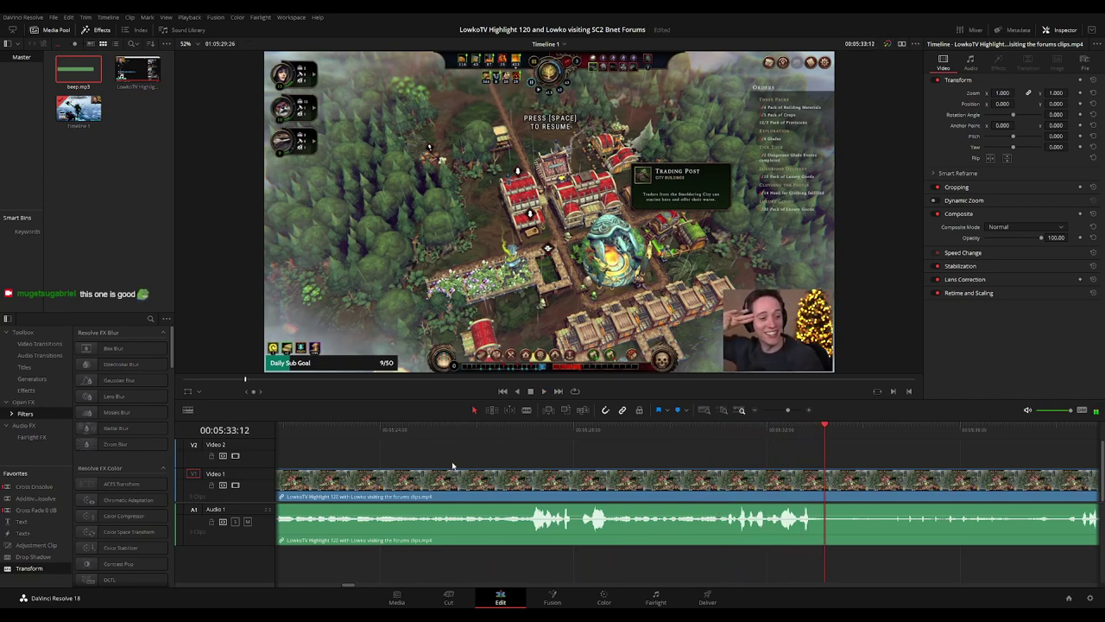
scroll(621, 460, left, 6)
click(364, 433)
key(space)
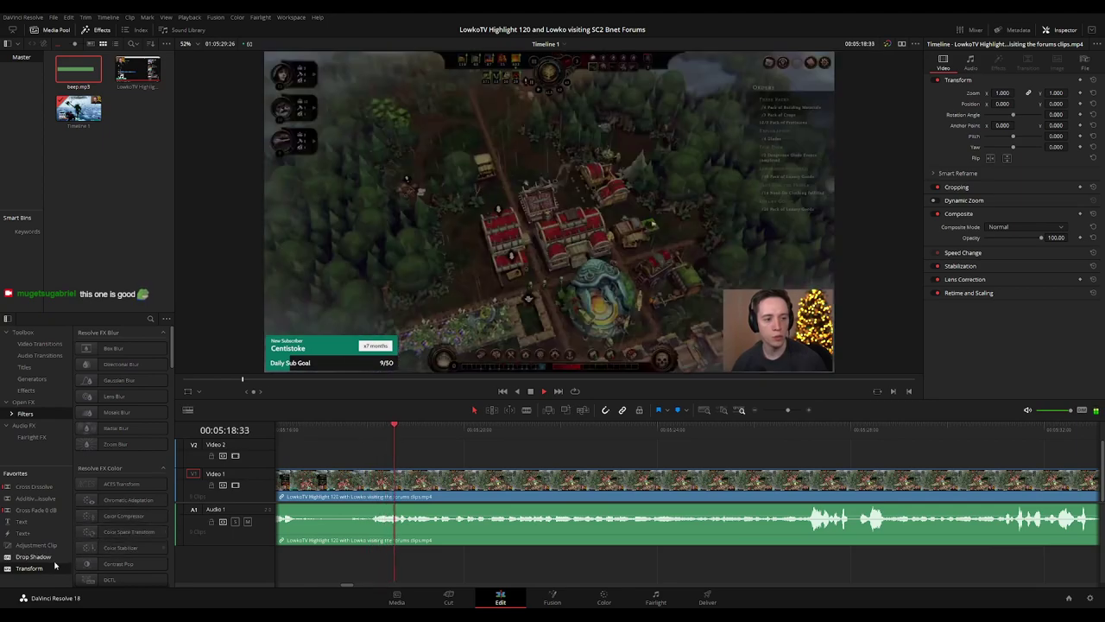
- Add an adjustment clip on Video 2 above the settlement footage, starting at about 00:05:26:51 where the webcam reaction occurs
drag(43, 545, 793, 461)
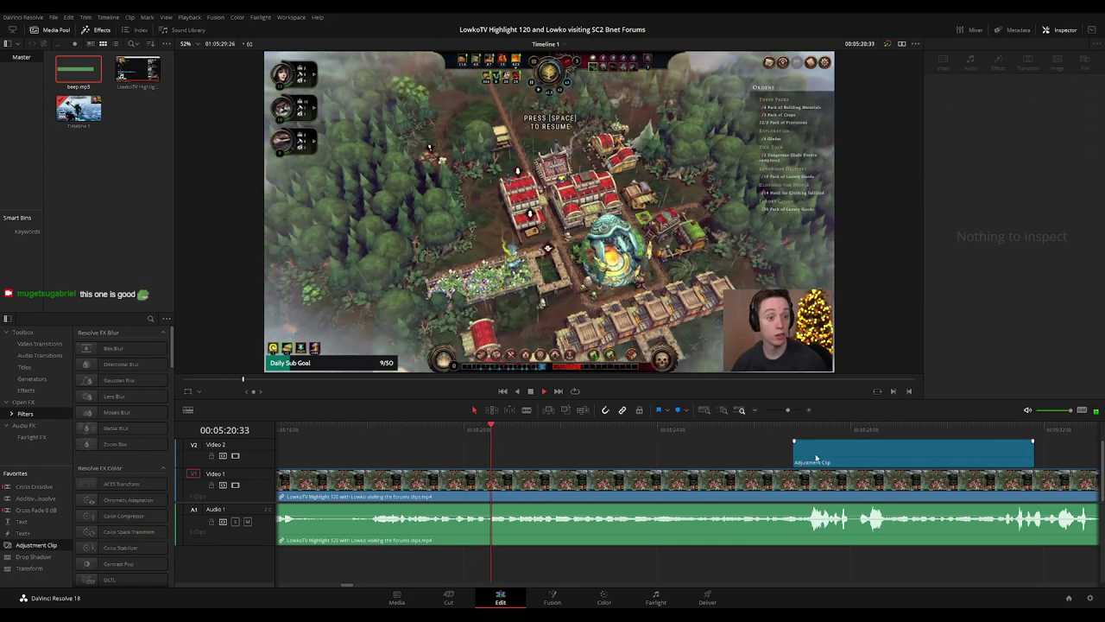
scroll(605, 451, right, 5)
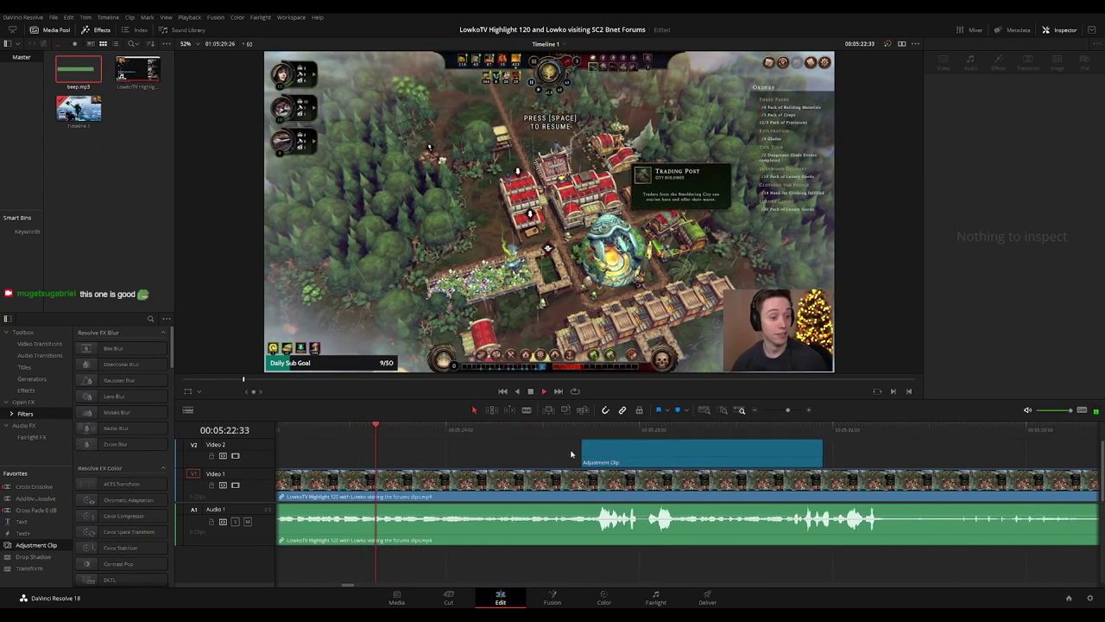
scroll(485, 442, right, 2)
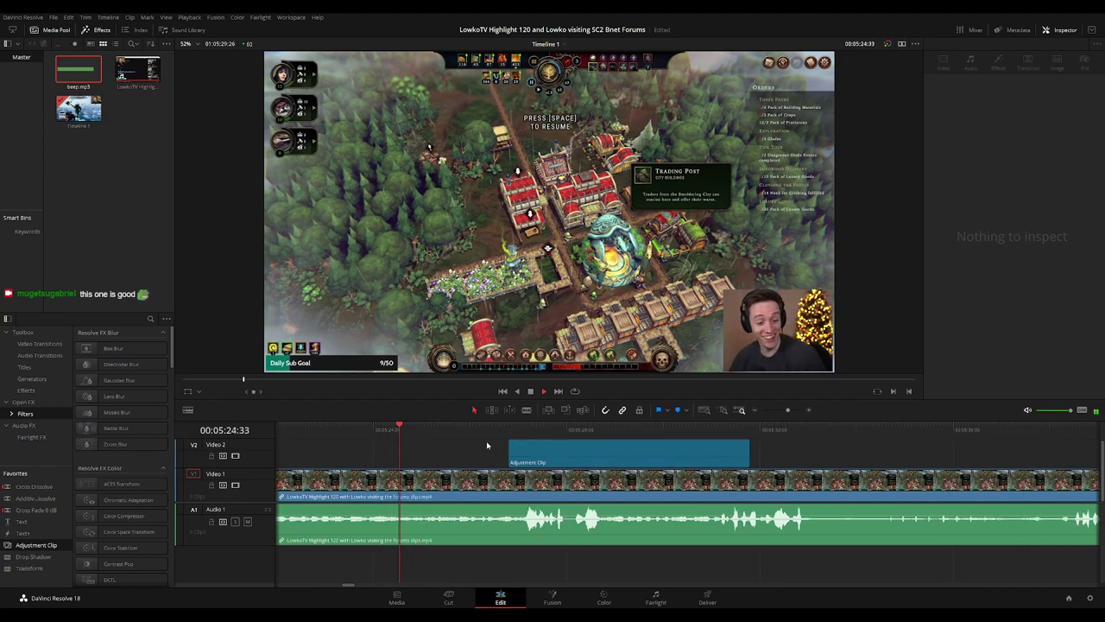
click(553, 454)
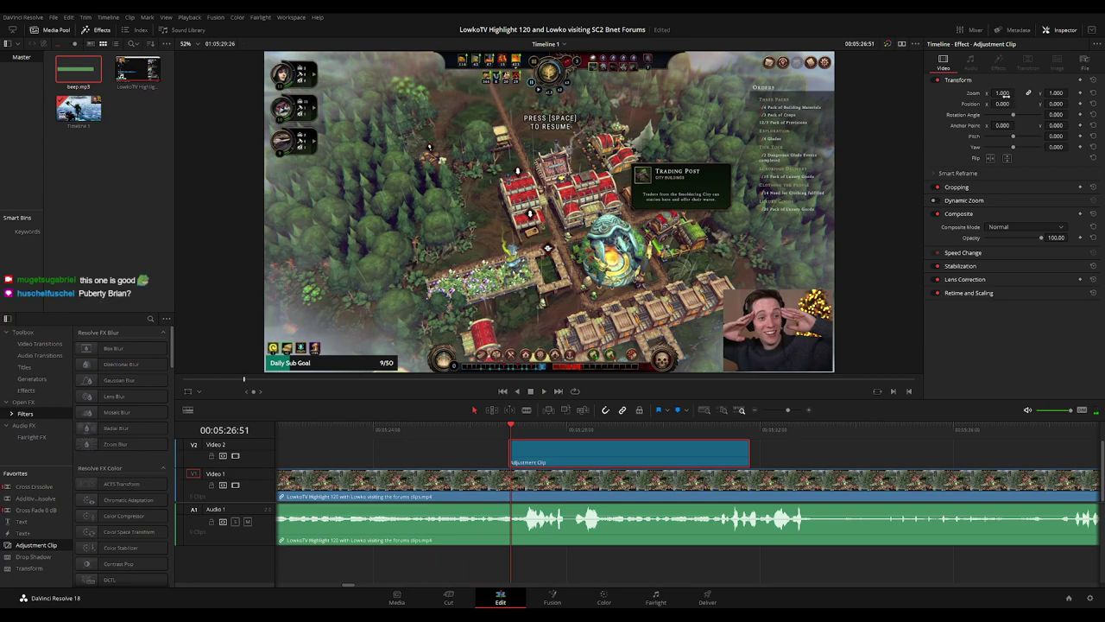
- Extend the adjustment clip's start back to 00:05:23:29 and add Transform keyframes there
scroll(484, 452, left, 5)
drag(544, 429, 440, 434)
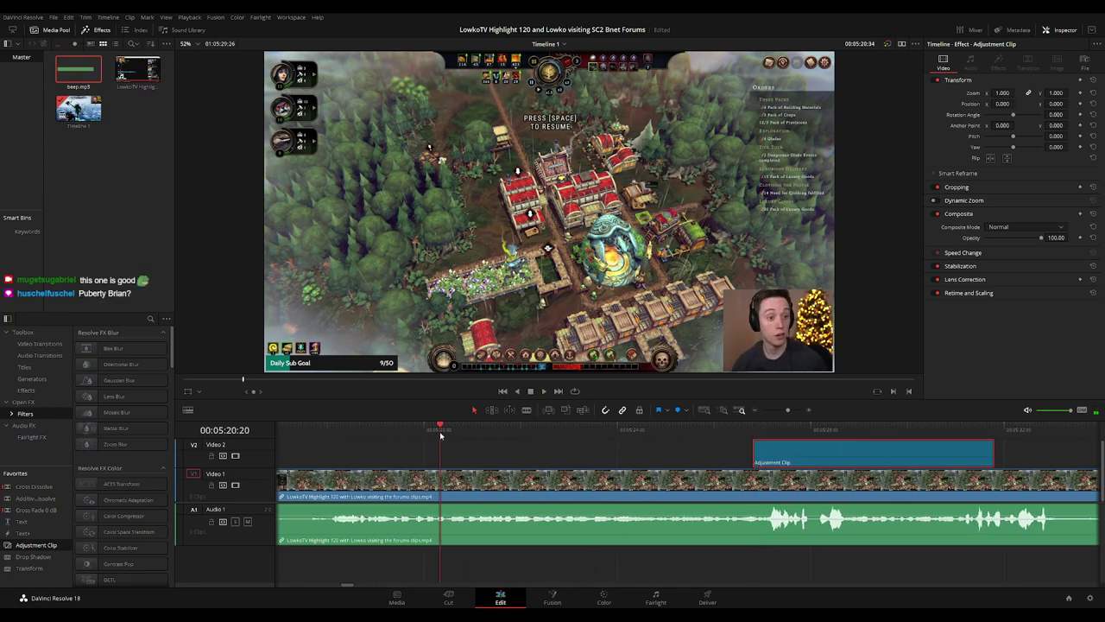
key(space)
click(557, 436)
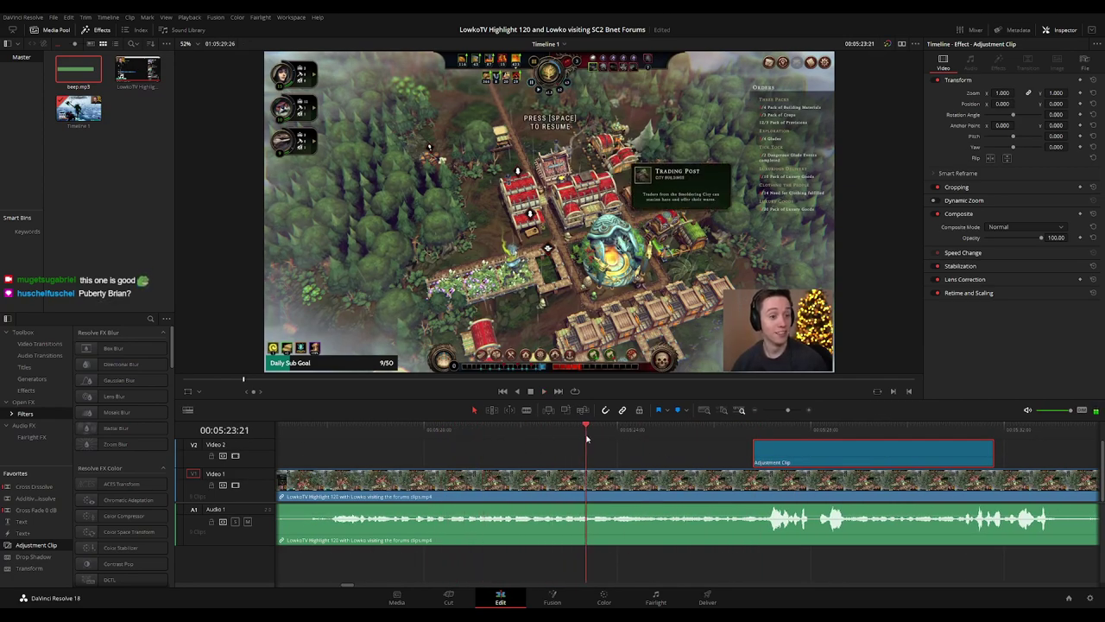
drag(753, 456, 591, 451)
click(635, 456)
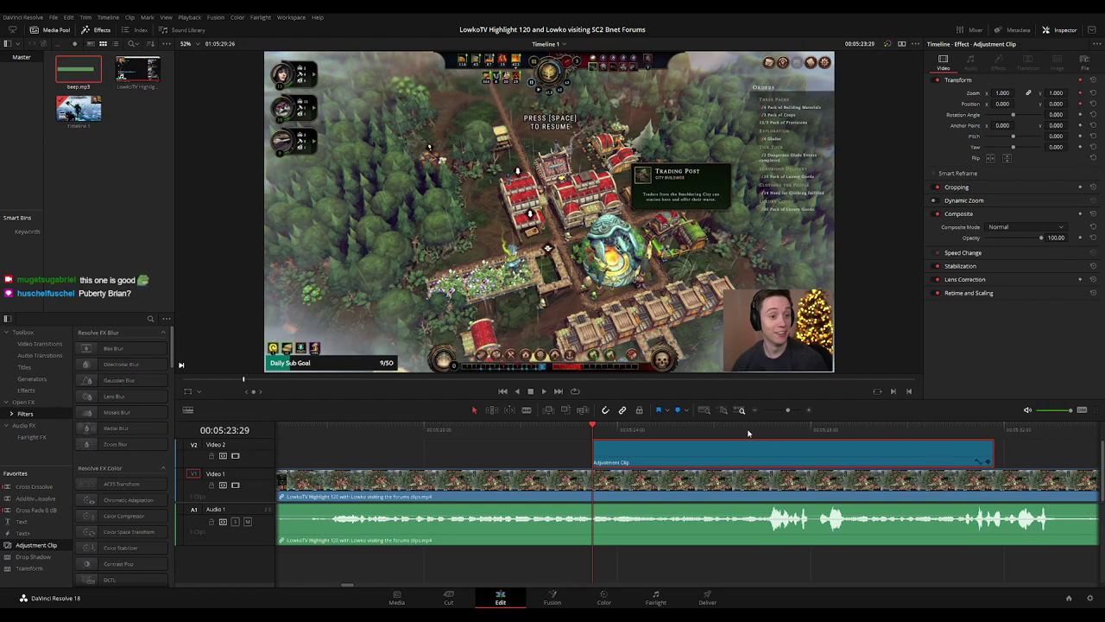
- Keyframe the adjustment clip to Zoom 1.880 and Position X -1119, Y 662 at 00:05:29:10 to enlarge the webcam, and replay the zoom
drag(724, 436, 868, 433)
drag(1004, 92, 1071, 104)
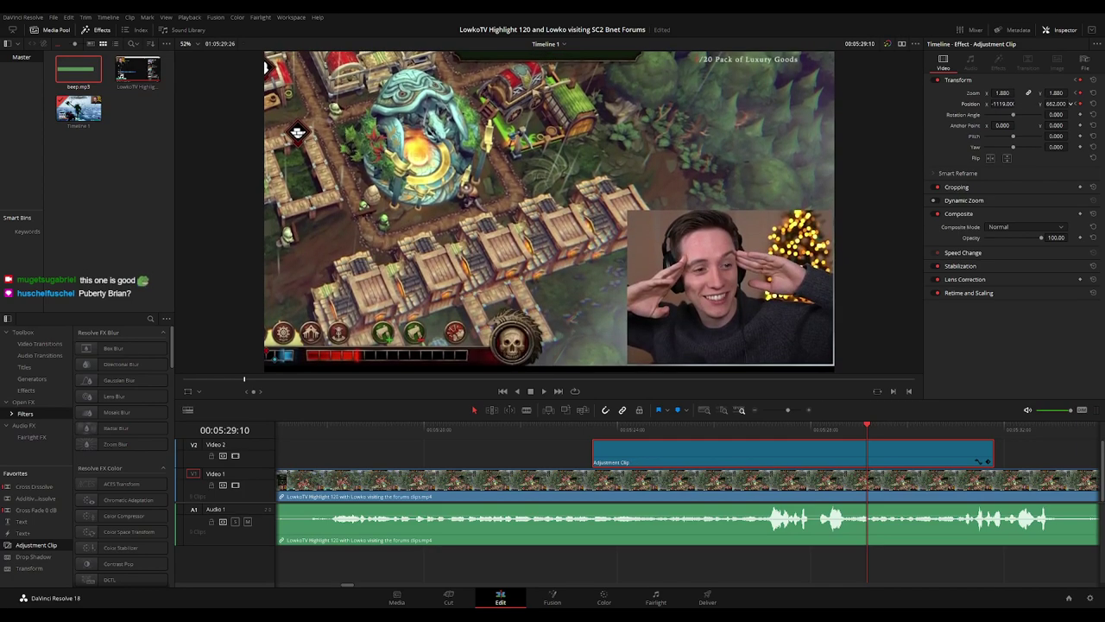
click(566, 427)
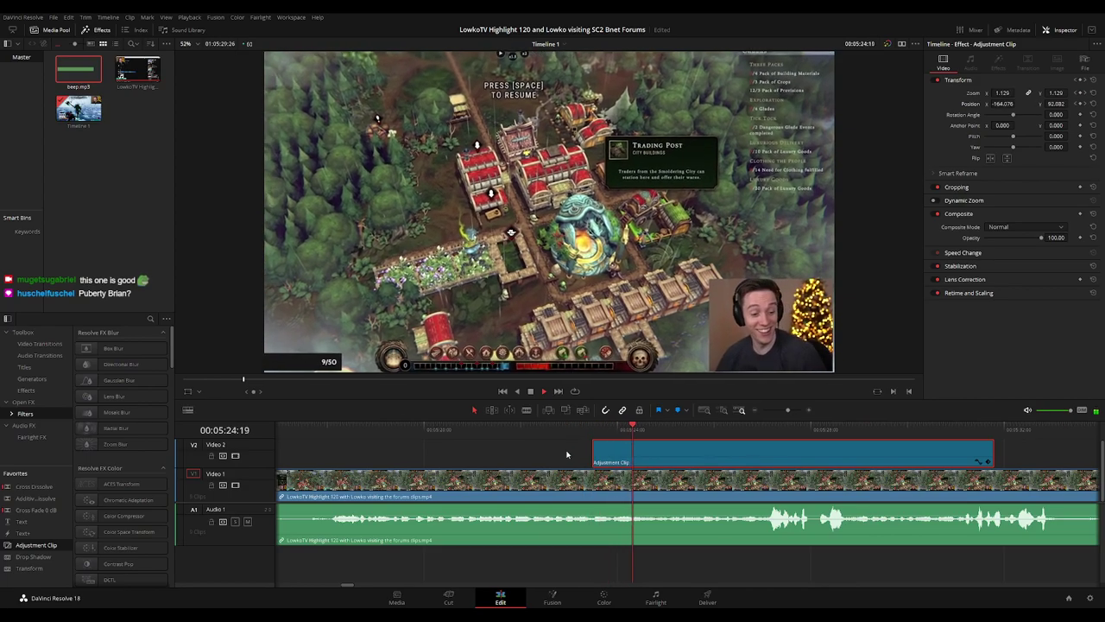
click(559, 453)
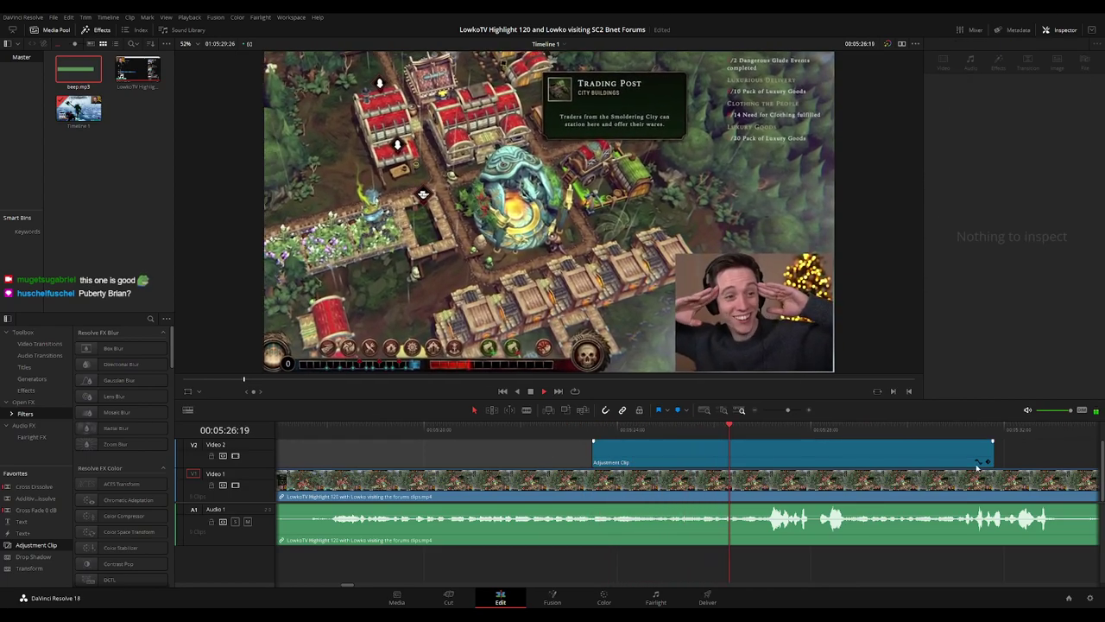
- Extend the end of the webcam-zoom adjustment clip on Video 2 to about 00:05:33:35
drag(976, 466, 632, 463)
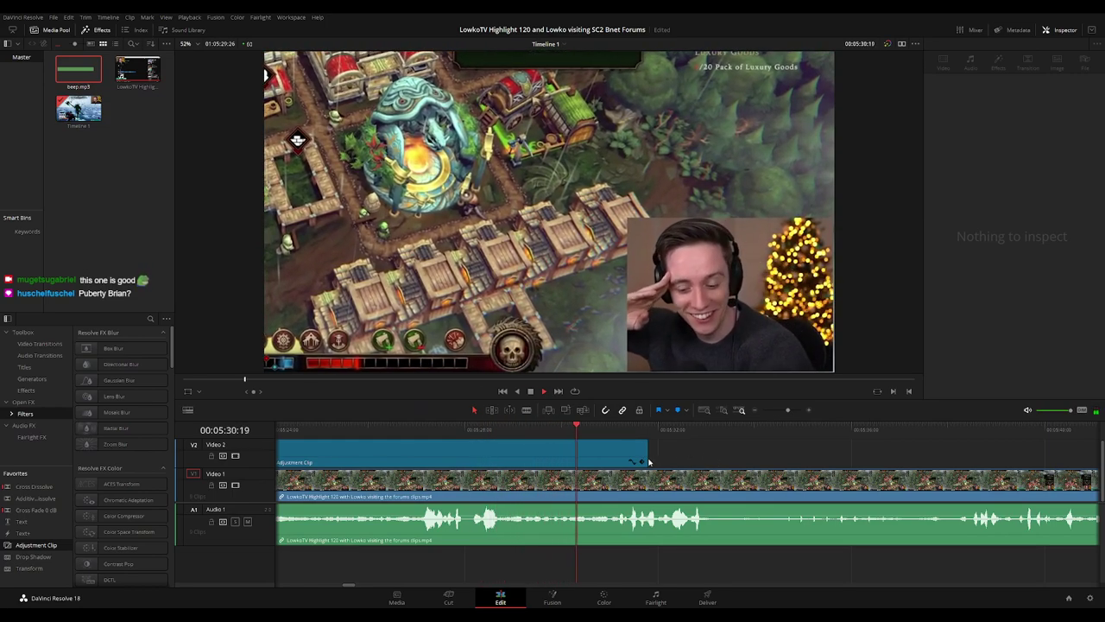
drag(648, 458, 734, 458)
scroll(838, 464, right, 2)
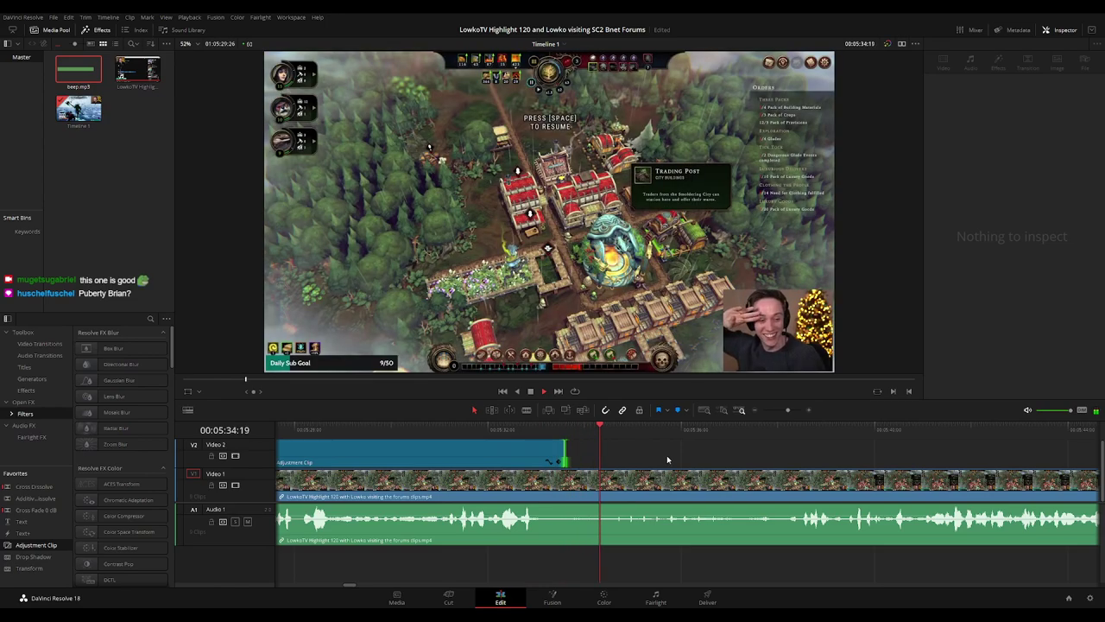
- Cut out about one second of footage after about 00:06:12:35 and colour the clip before the cut teal
scroll(653, 458, right, 1)
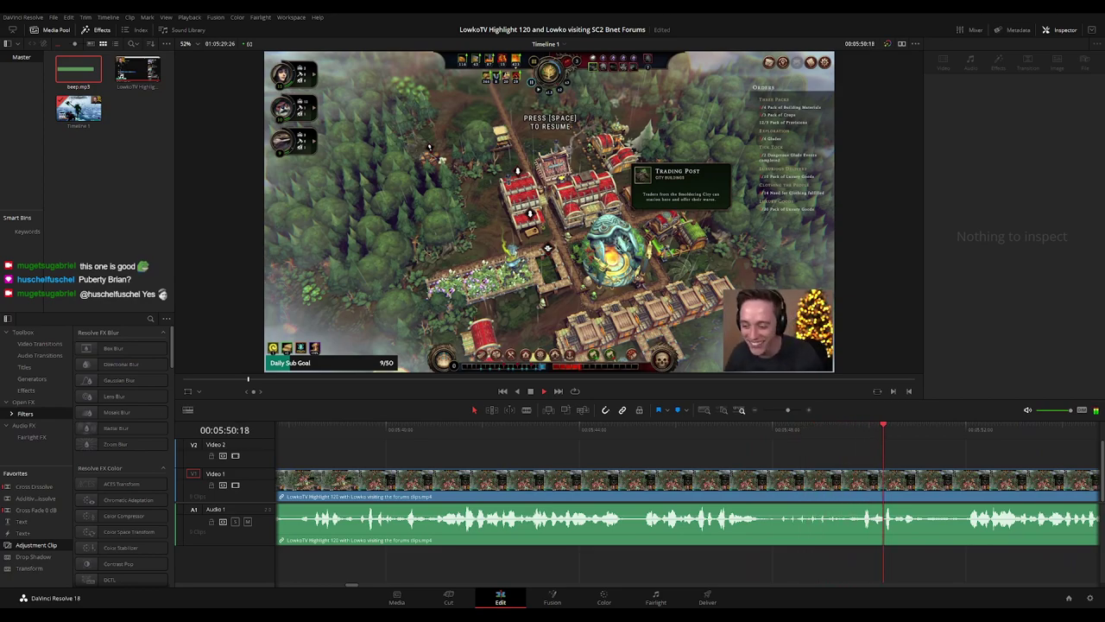
scroll(553, 461, right, 2)
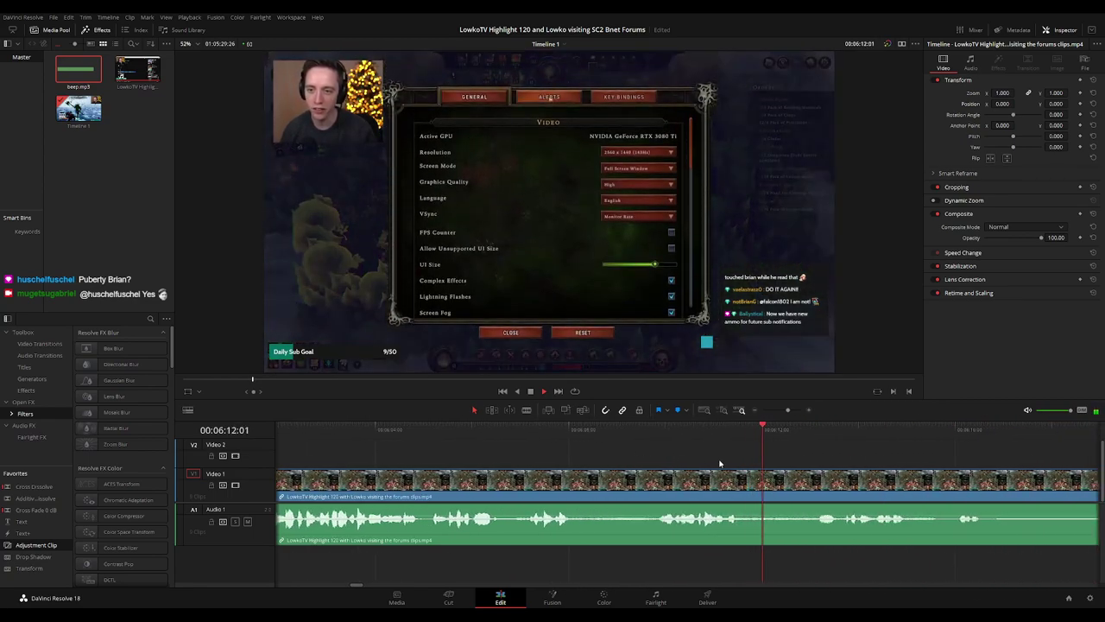
drag(753, 456, 506, 457)
drag(721, 463, 651, 458)
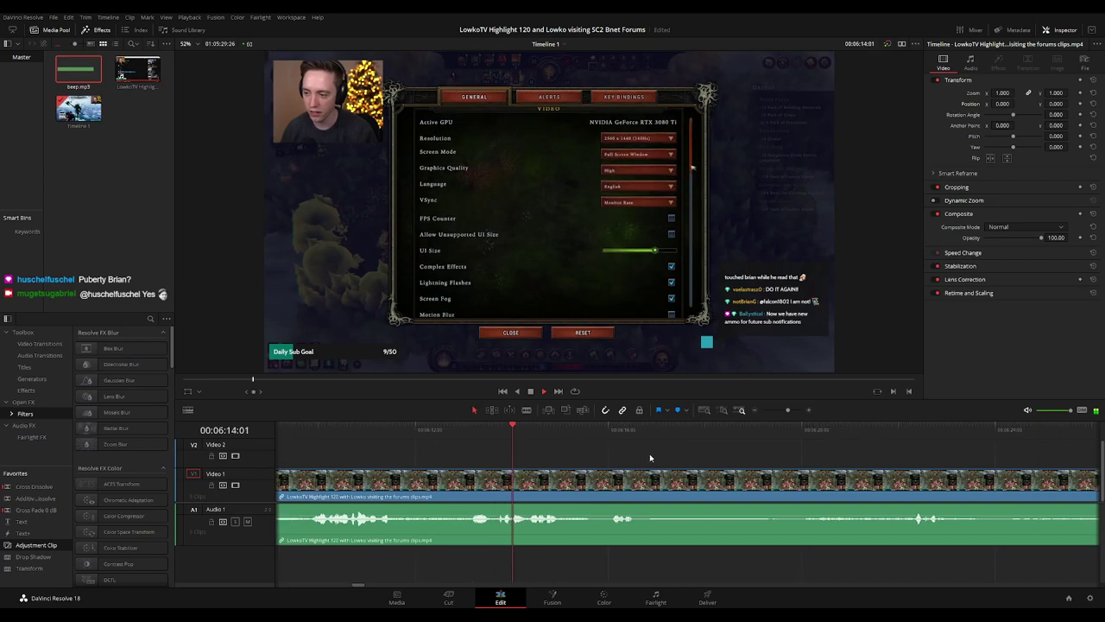
key(b)
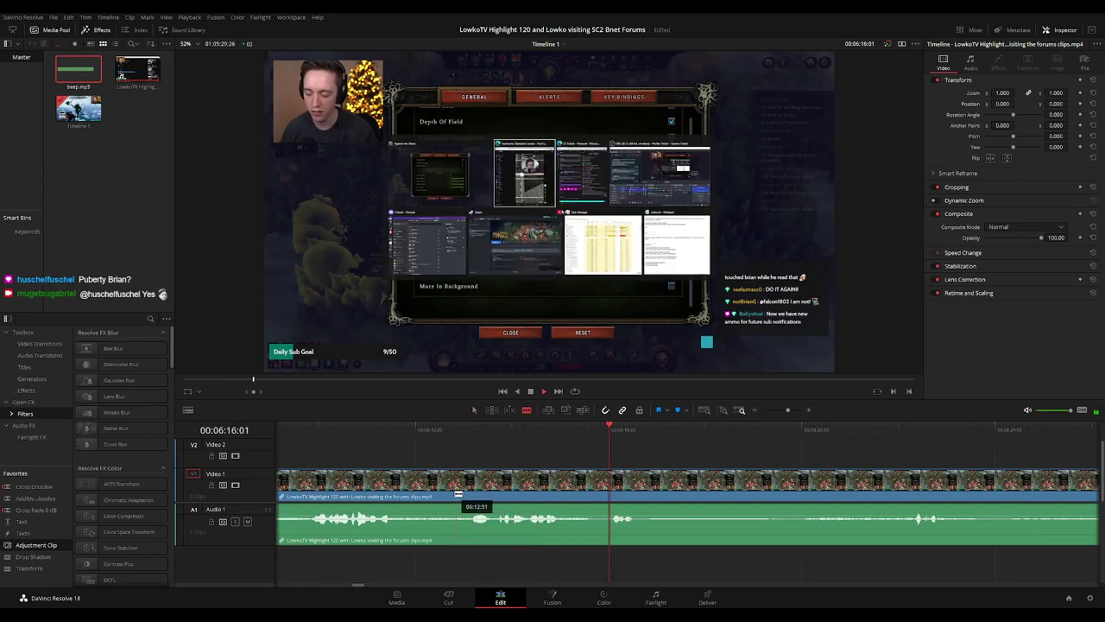
click(445, 495)
click(490, 495)
key(a)
click(464, 493)
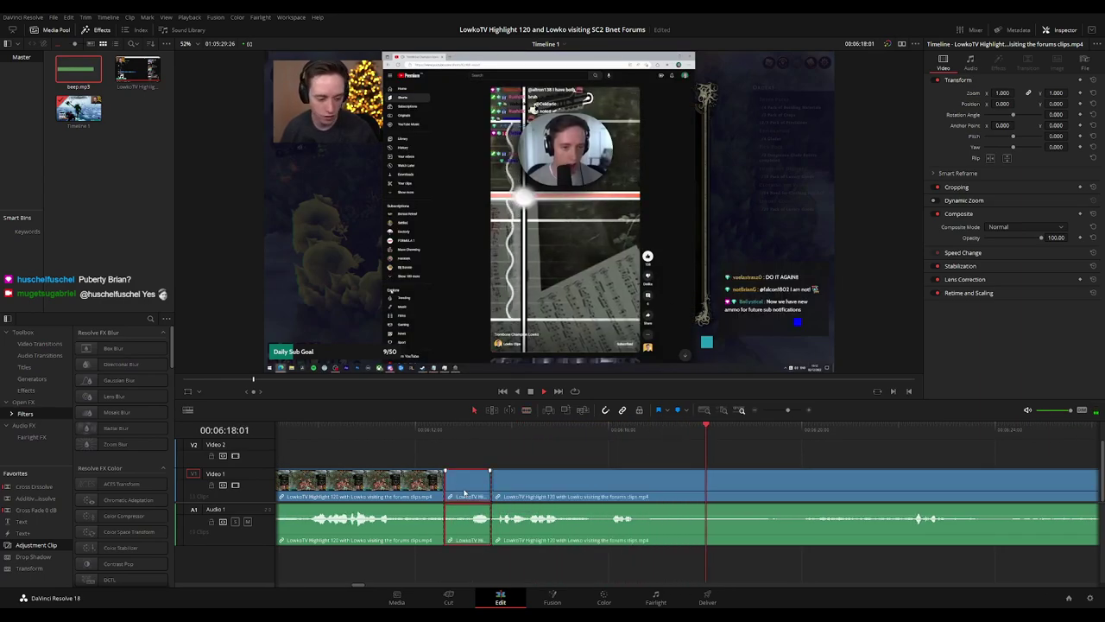
key(Delete)
click(434, 486)
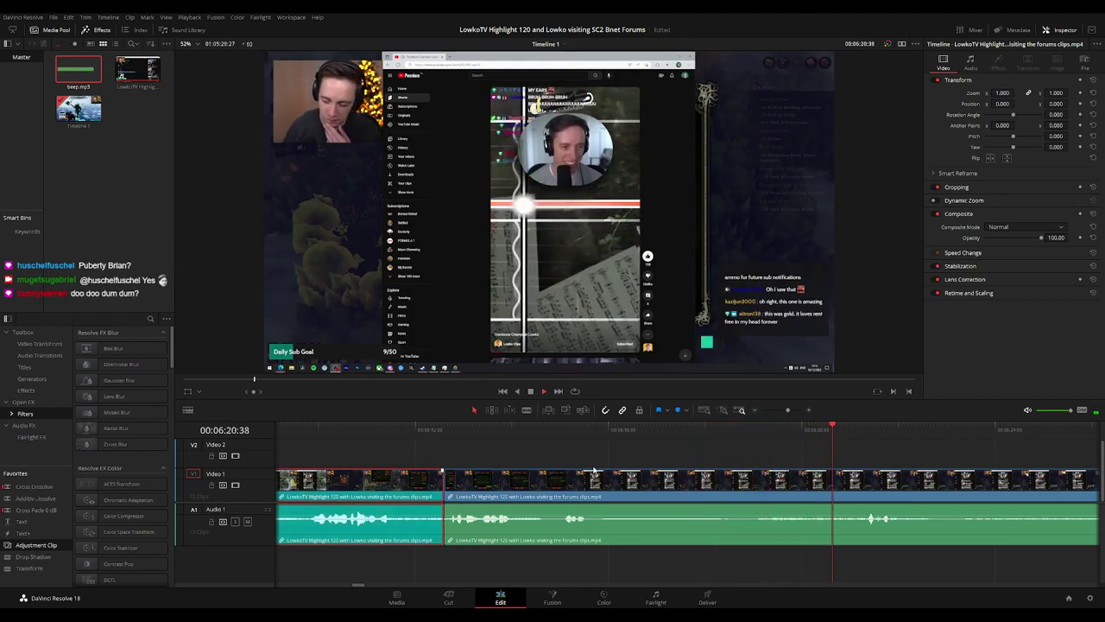
key(Delete)
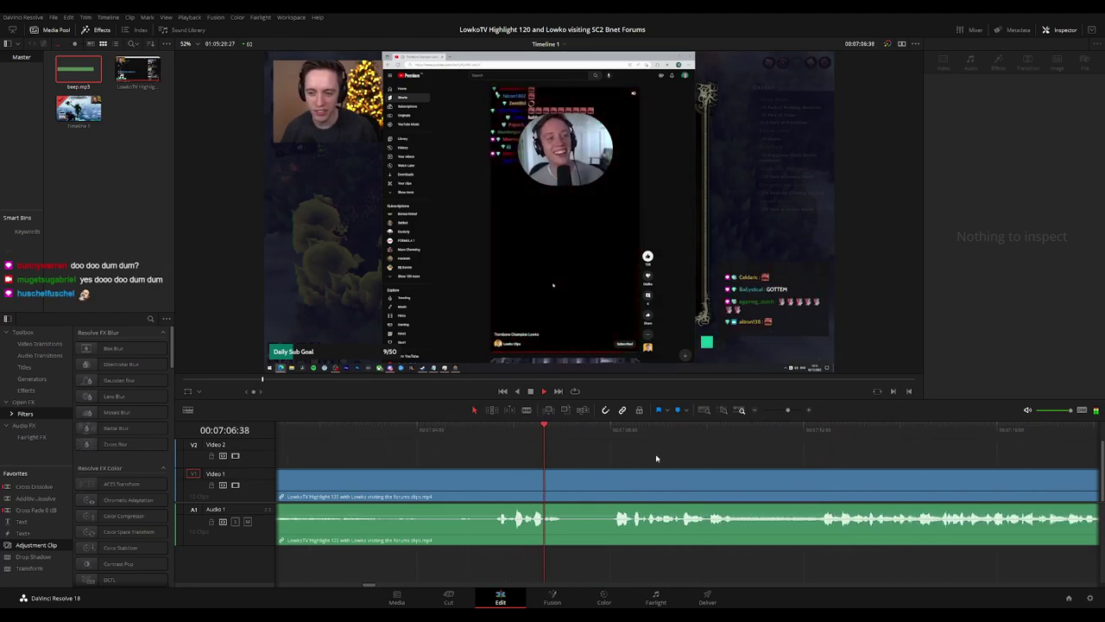
- Cut out about one second of footage after about 00:07:07:00 and colour the clip before the cut teal
key(b)
click(450, 484)
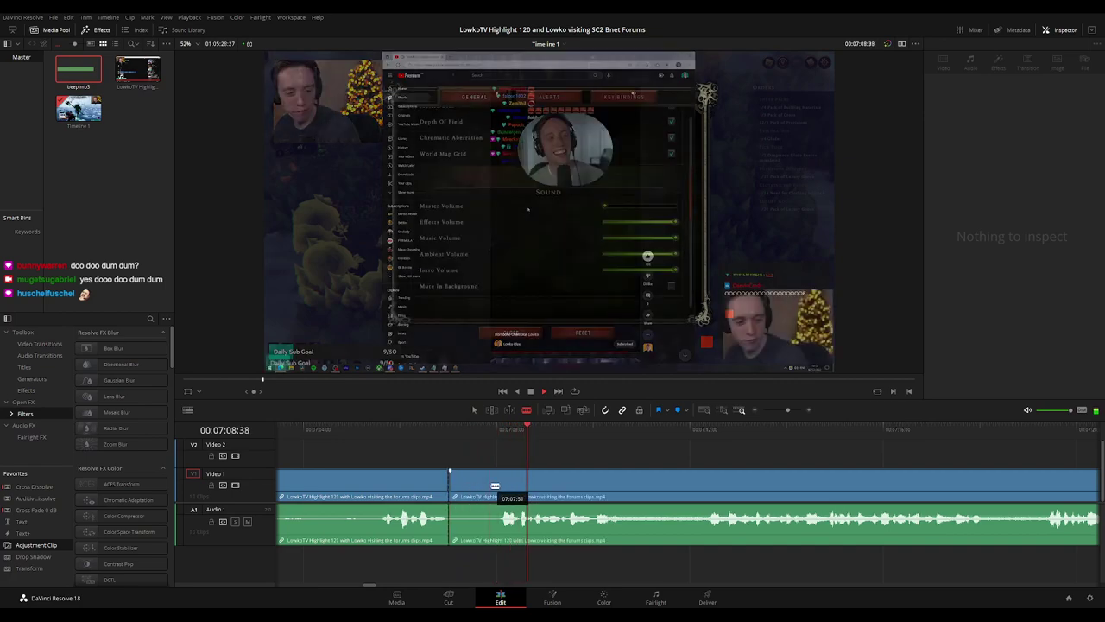
click(496, 485)
key(a)
click(475, 491)
key(Delete)
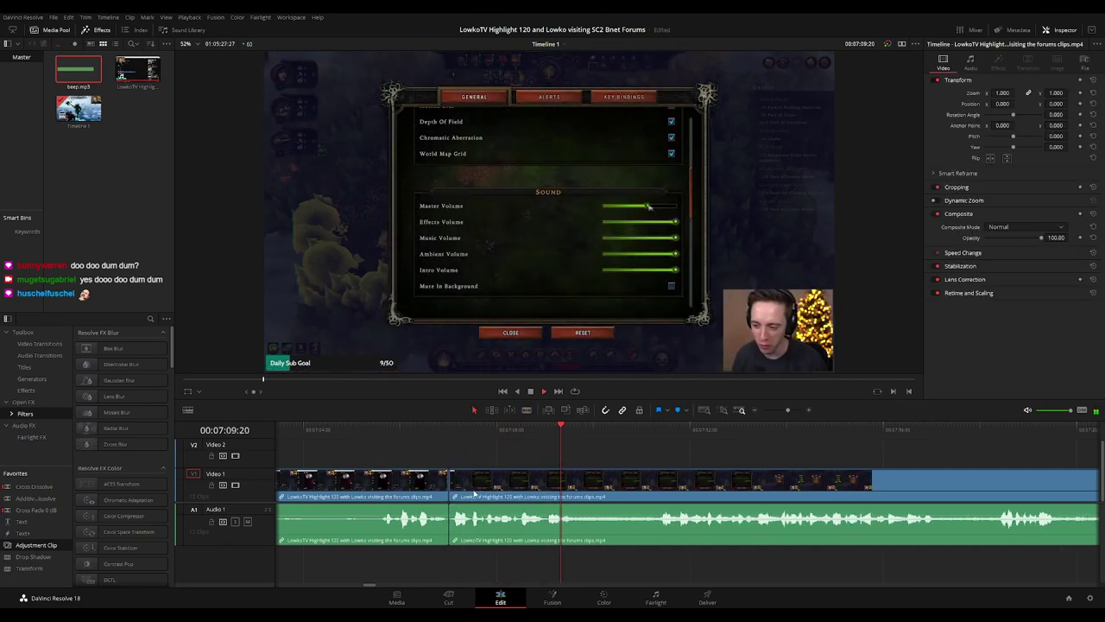
click(424, 493)
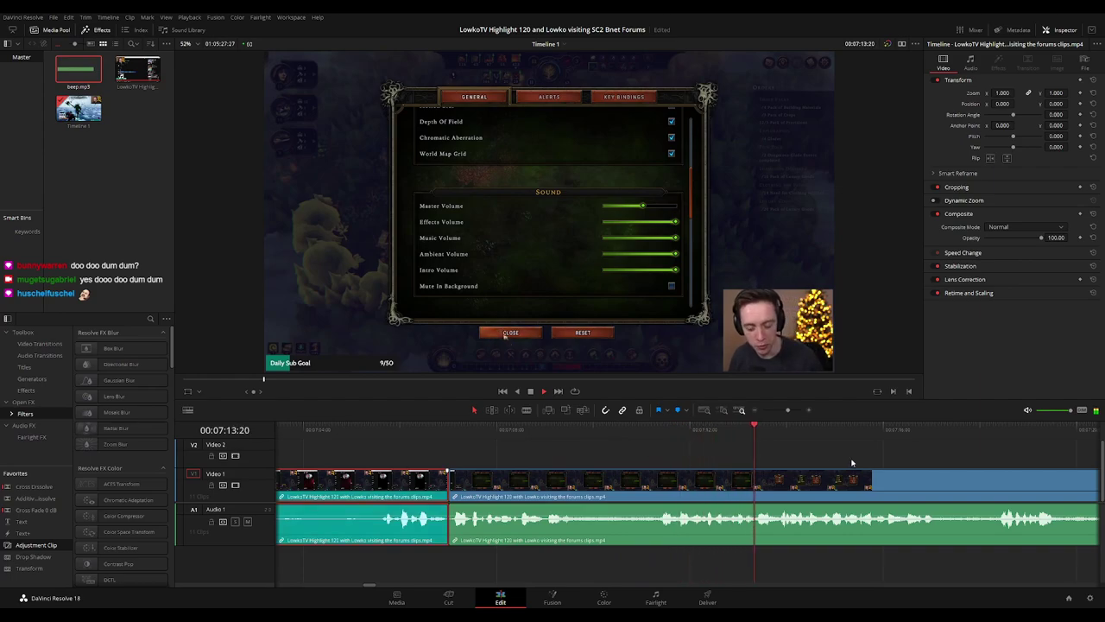
key(Delete)
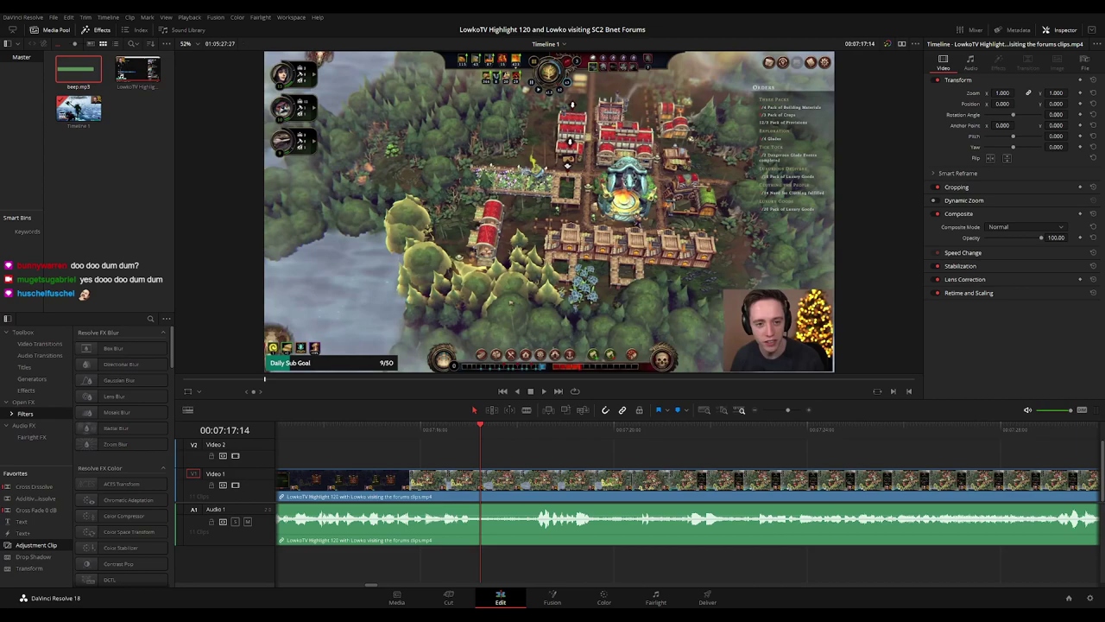
- Cut out about half a second of settlement footage up to about 00:07:20:24 and colour the clip before the cut teal
click(399, 430)
key(space)
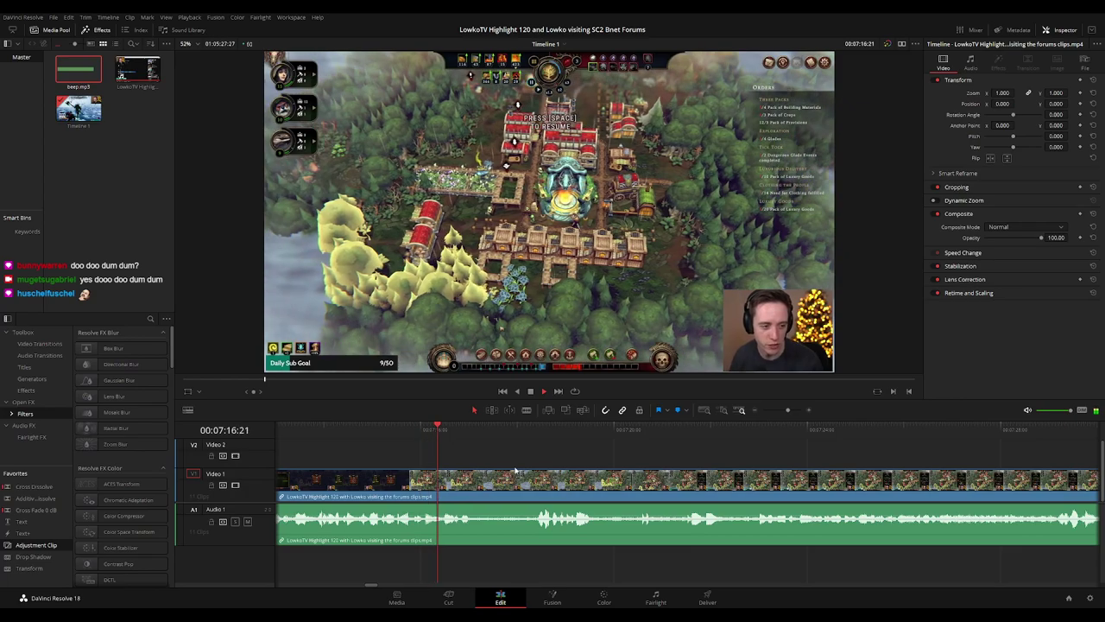
scroll(671, 452, down, 4)
scroll(639, 453, down, 1)
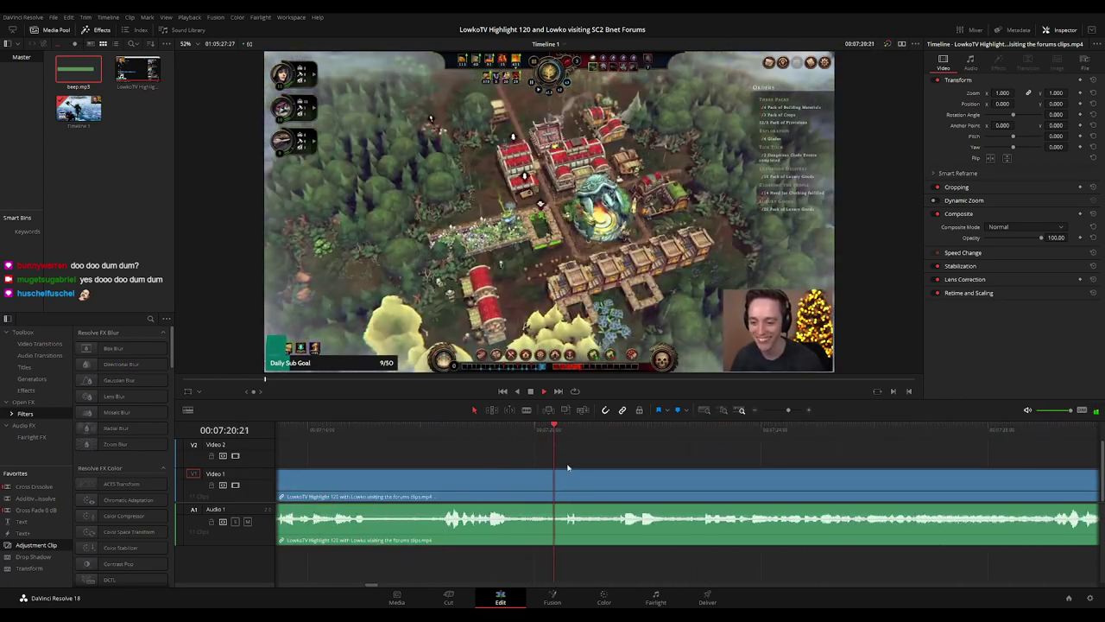
key(b)
click(527, 486)
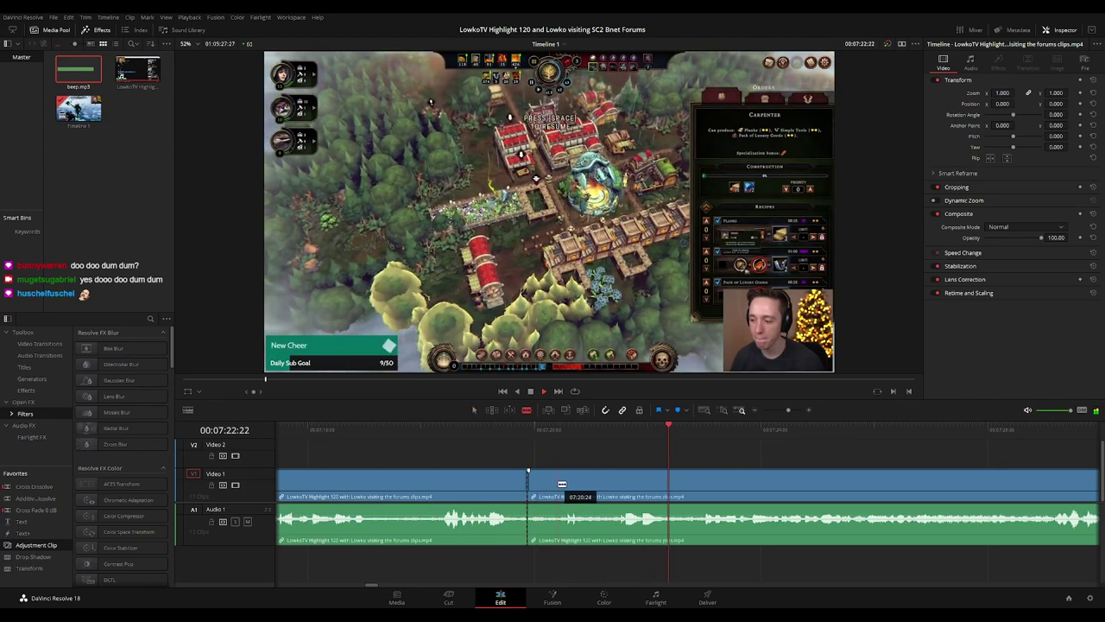
click(555, 486)
key(a)
click(544, 491)
key(Delete)
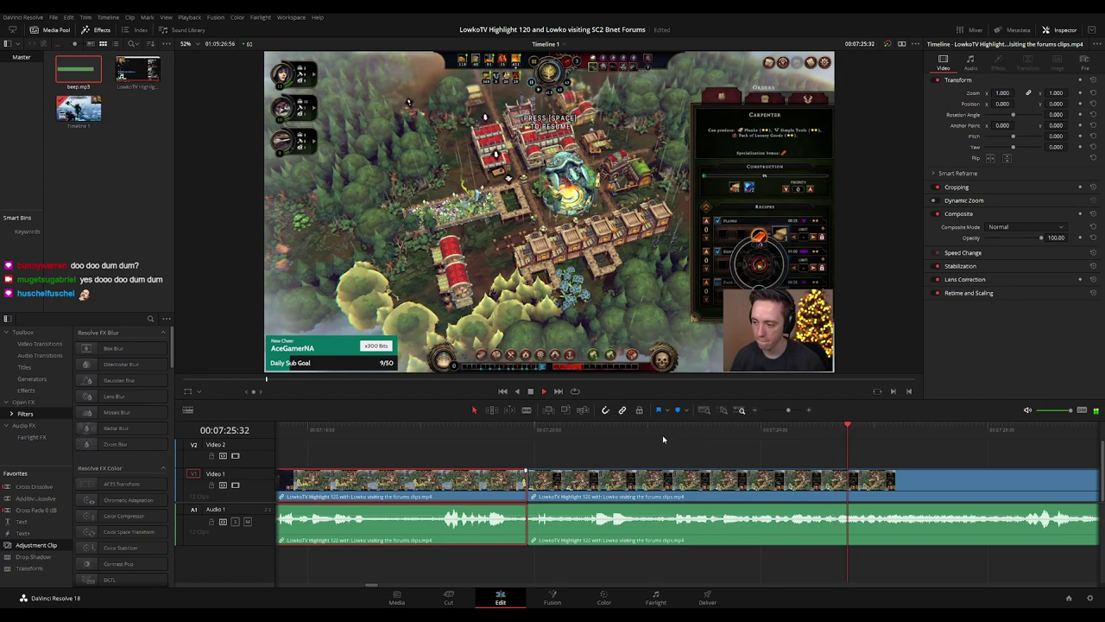
key(1)
- Review the path-building footage up to about 00:07:47 and replay it from about 00:07:44
scroll(745, 474, down, 6)
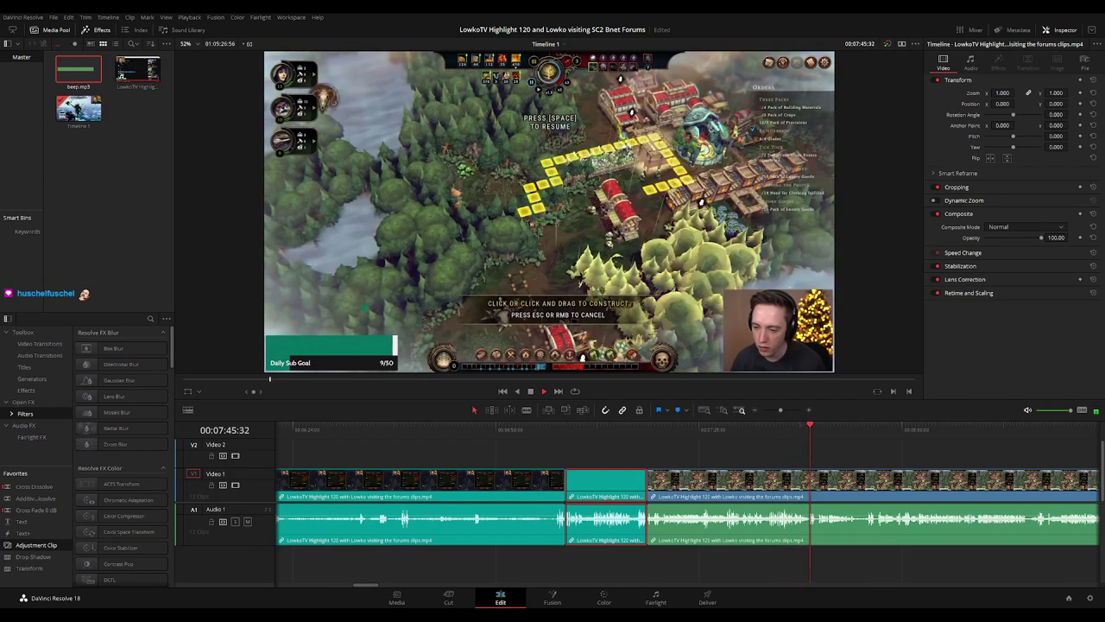
key(ctrl+equal)
key(ctrl+equal)
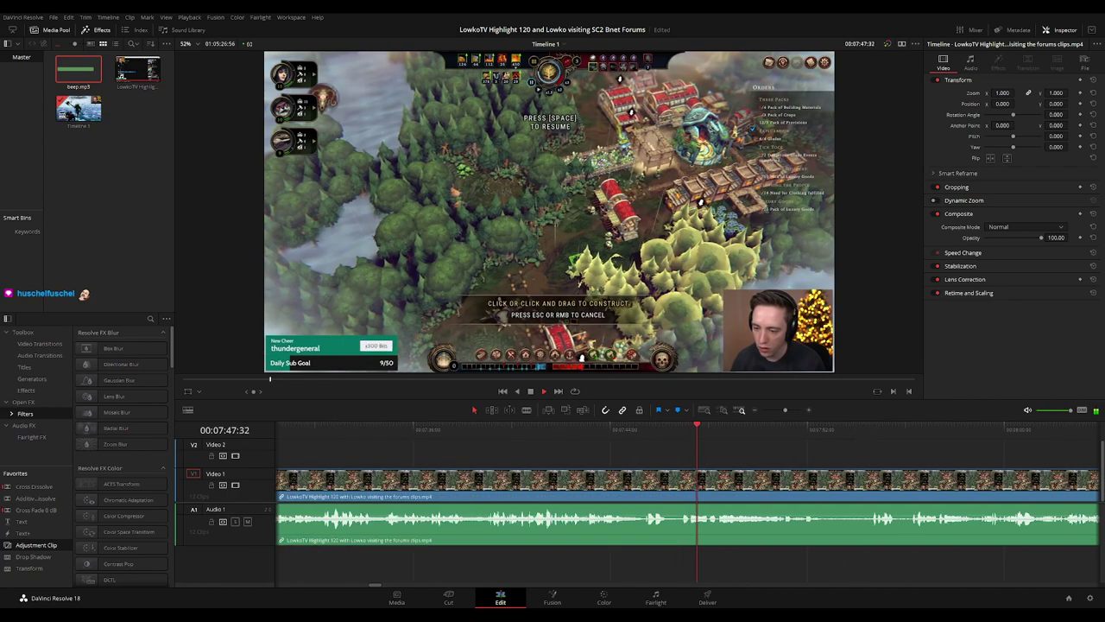
click(616, 432)
key(ctrl+equal)
key(ctrl+equal)
key(space)
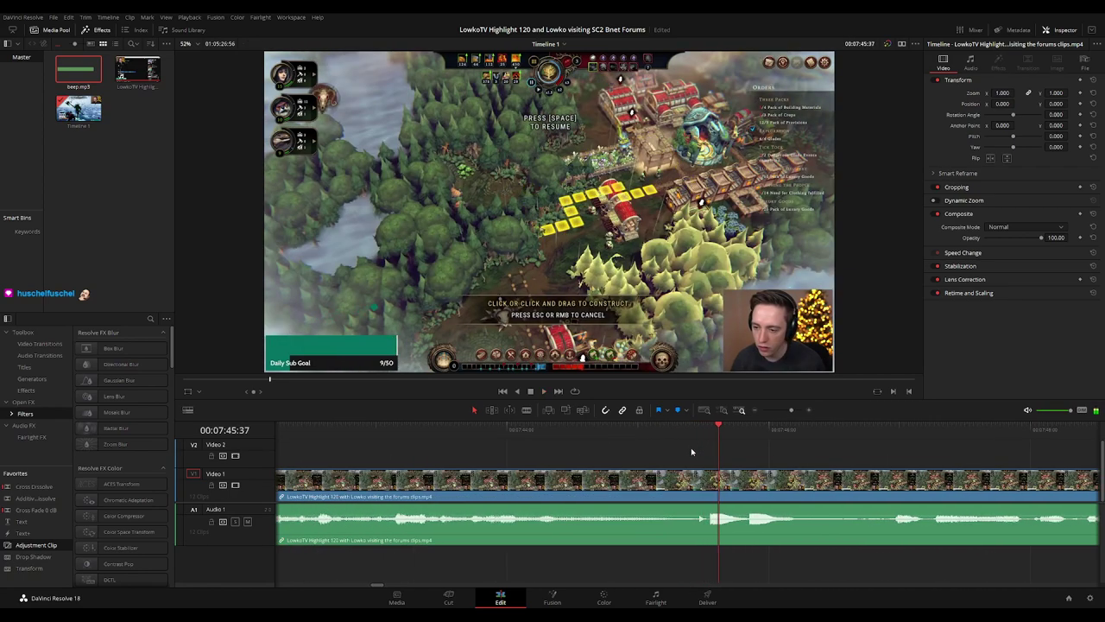
drag(695, 435, 682, 434)
key(b)
click(674, 485)
click(688, 486)
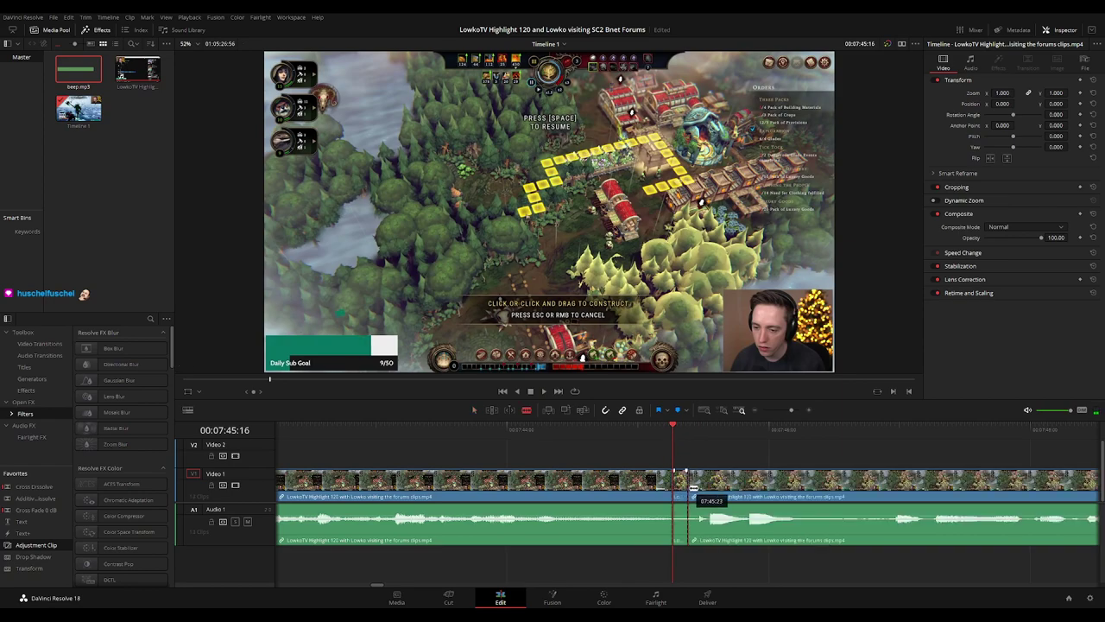
drag(641, 435, 603, 452)
key(ctrl+z)
key(ctrl+z)
- Cut out the footage from about 00:07:44:43 to 00:07:45:15 and colour the clip before the cut teal
click(602, 484)
click(670, 484)
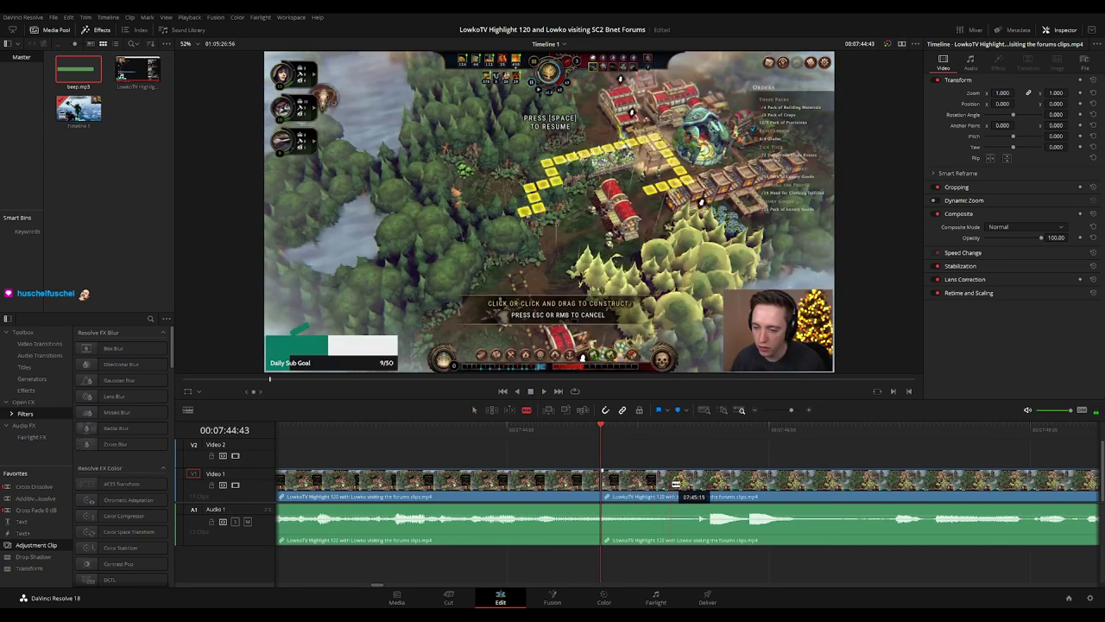
key(Delete)
key(space)
scroll(631, 480, down, 8)
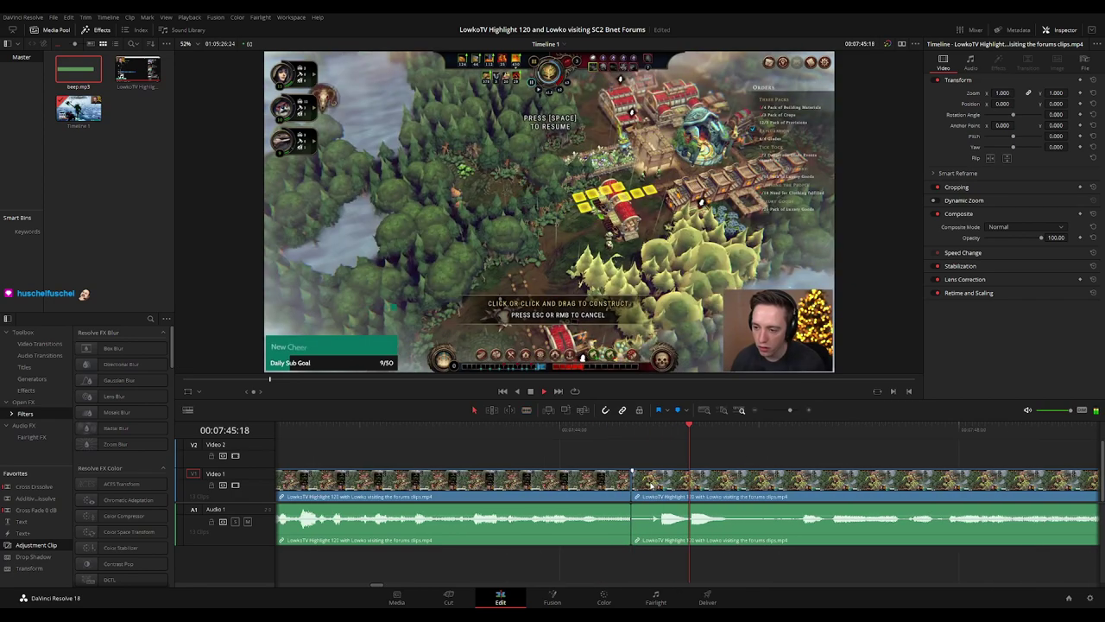
click(616, 484)
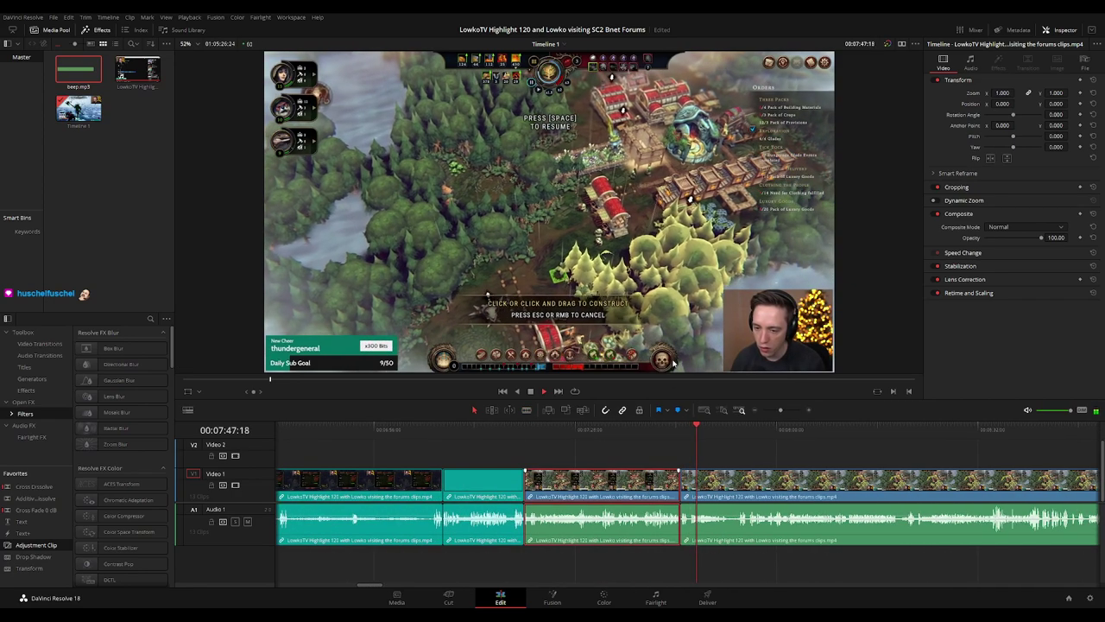
click(749, 464)
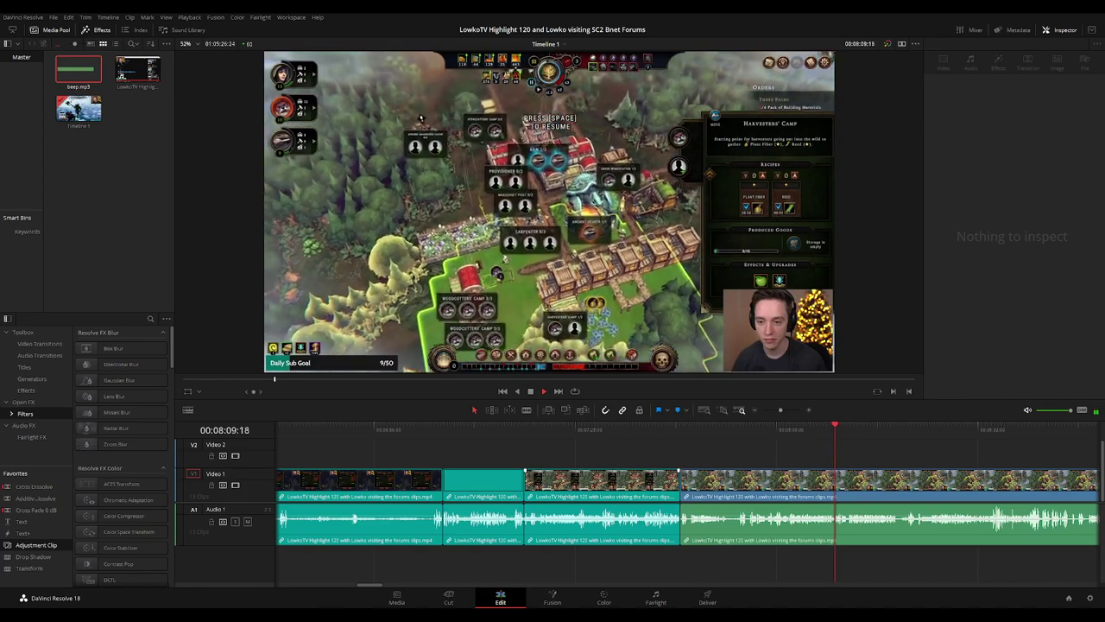
- Replay the footage from about 00:07:54 and review it up to about 00:08:20 for moments to cut
click(741, 437)
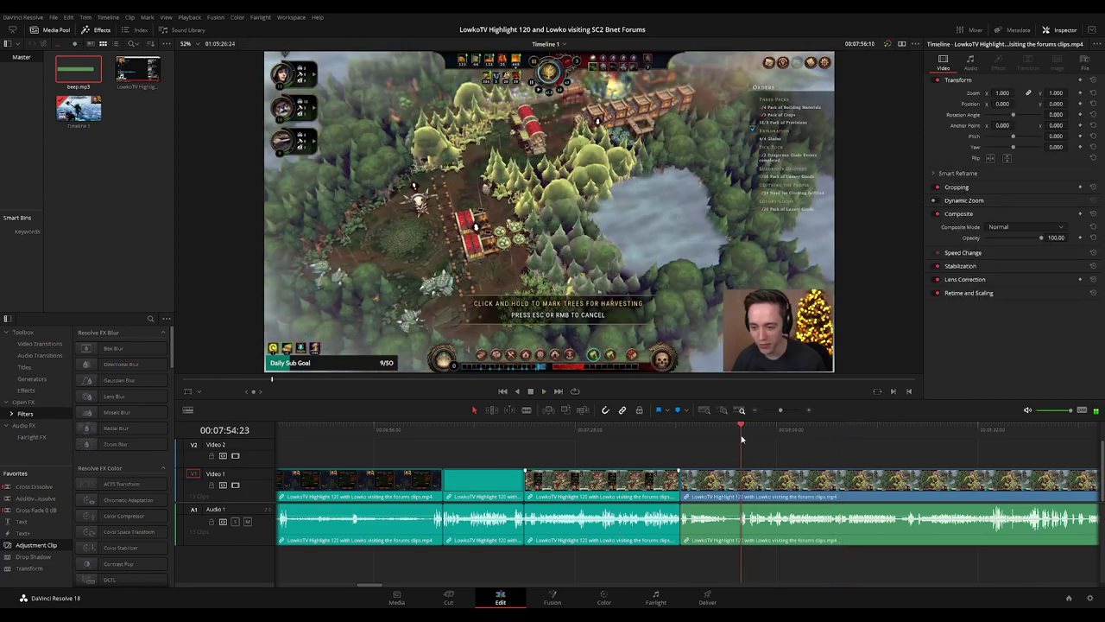
scroll(745, 444, up, 5)
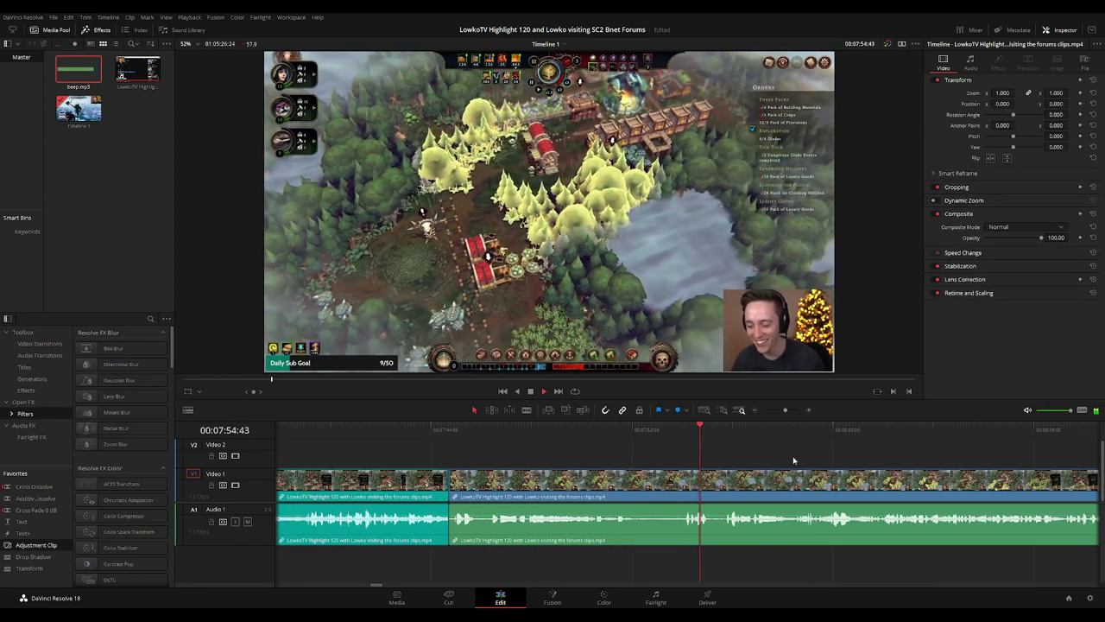
drag(794, 460, 617, 460)
scroll(708, 473, right, 3)
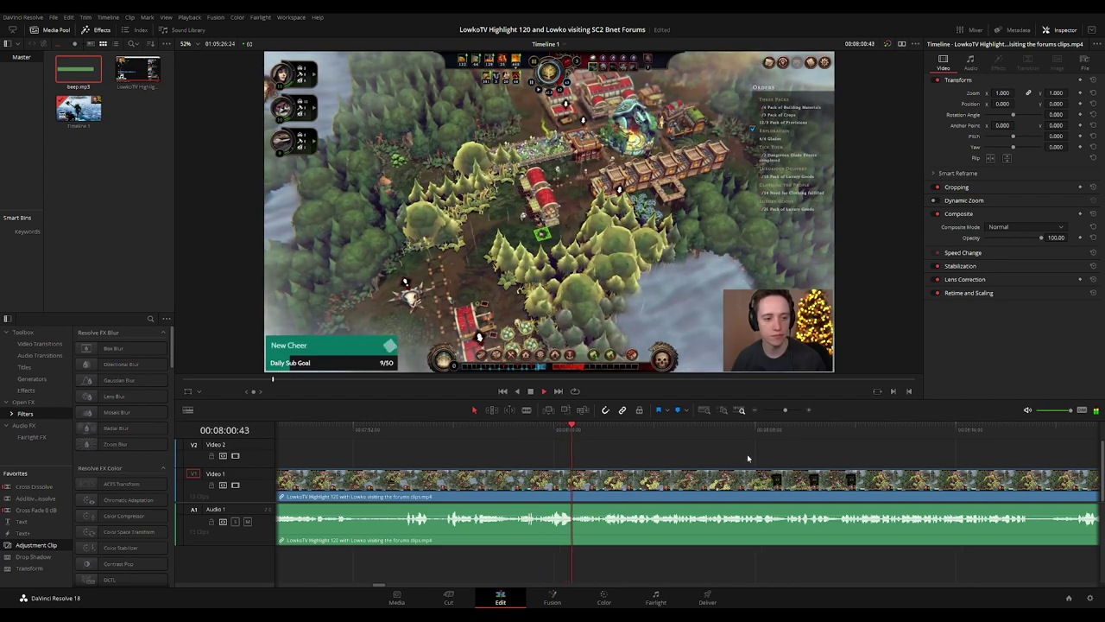
scroll(691, 456, right, 3)
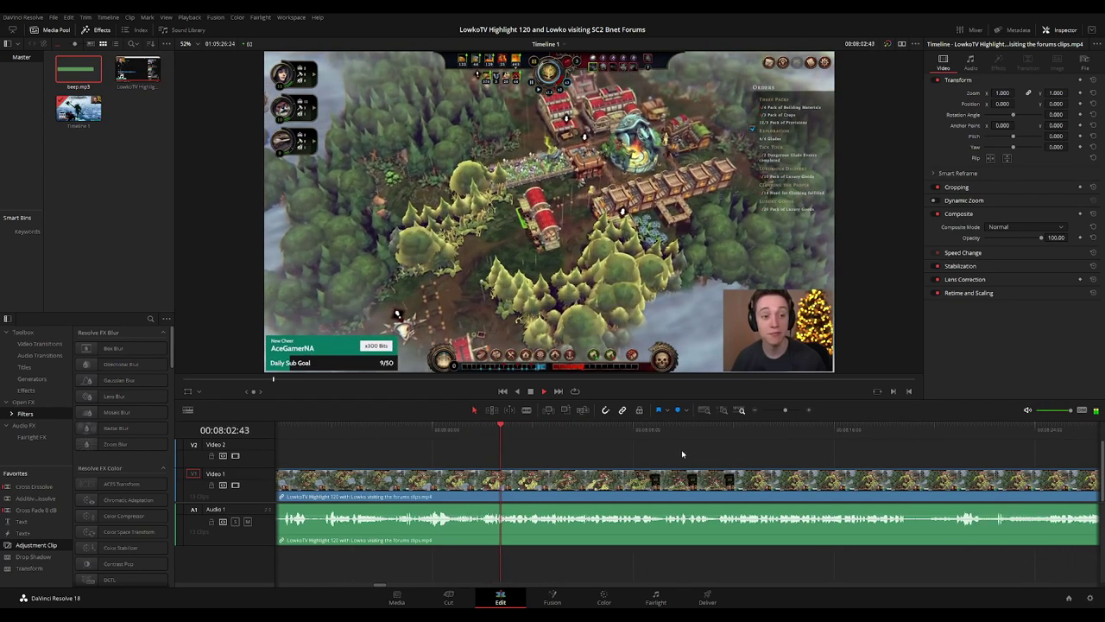
drag(758, 459, 694, 457)
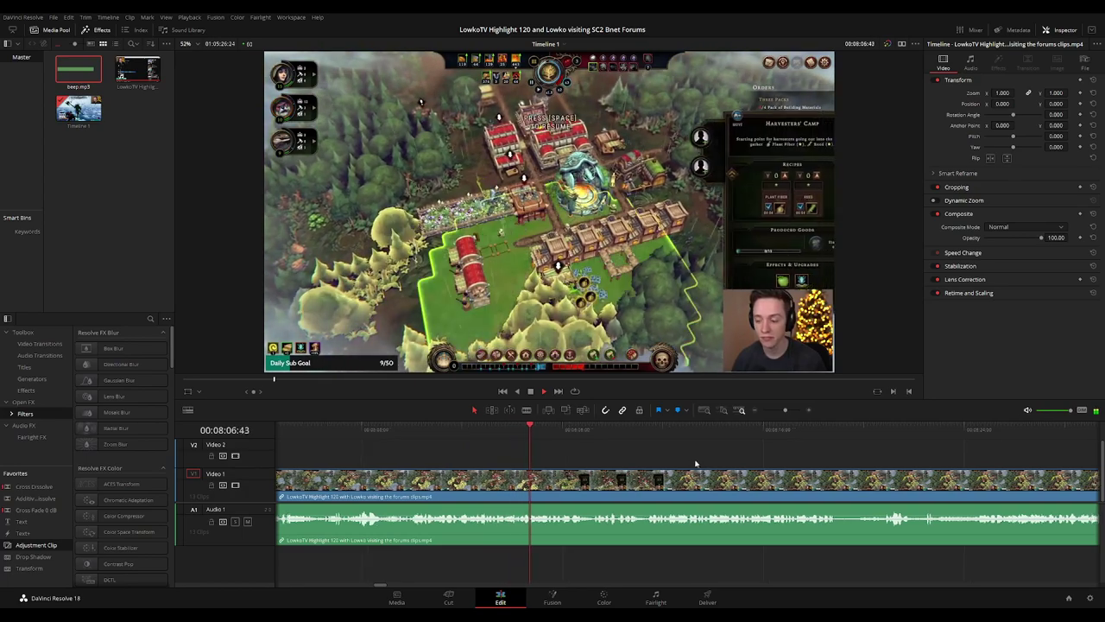
scroll(665, 458, right, 1)
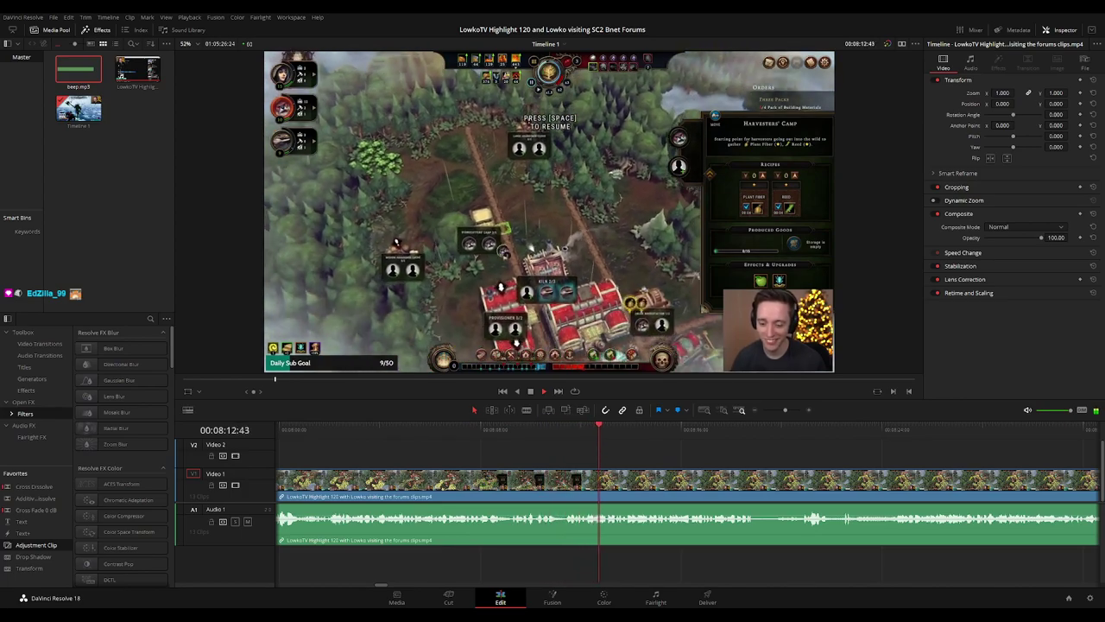
drag(736, 457, 565, 464)
scroll(565, 466, right, 1)
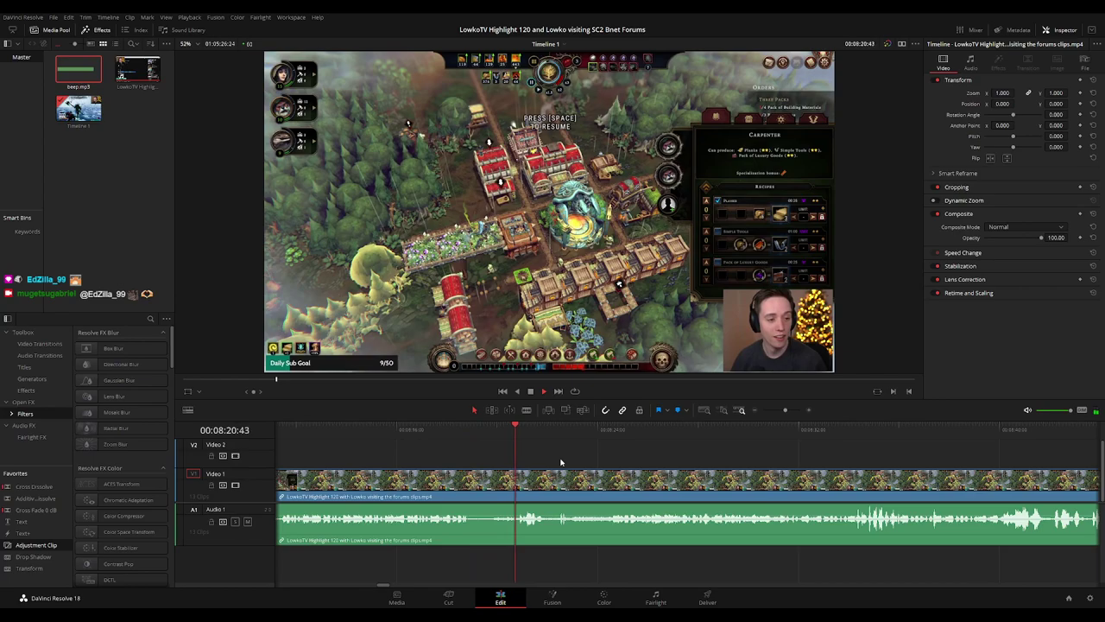
- Cut out about 17 frames of settlement footage at about 00:08:22:05 and colour the clip before the cut teal
drag(597, 466, 565, 467)
key(space)
key(ctrl+b)
key(b)
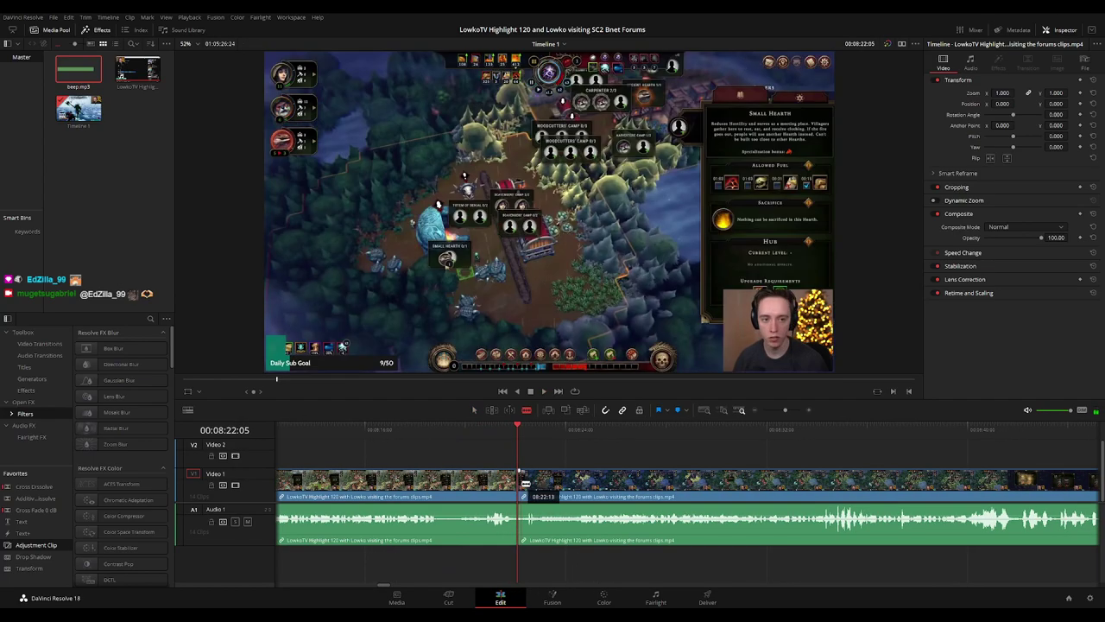
click(526, 484)
key(a)
click(521, 489)
click(516, 484)
key(space)
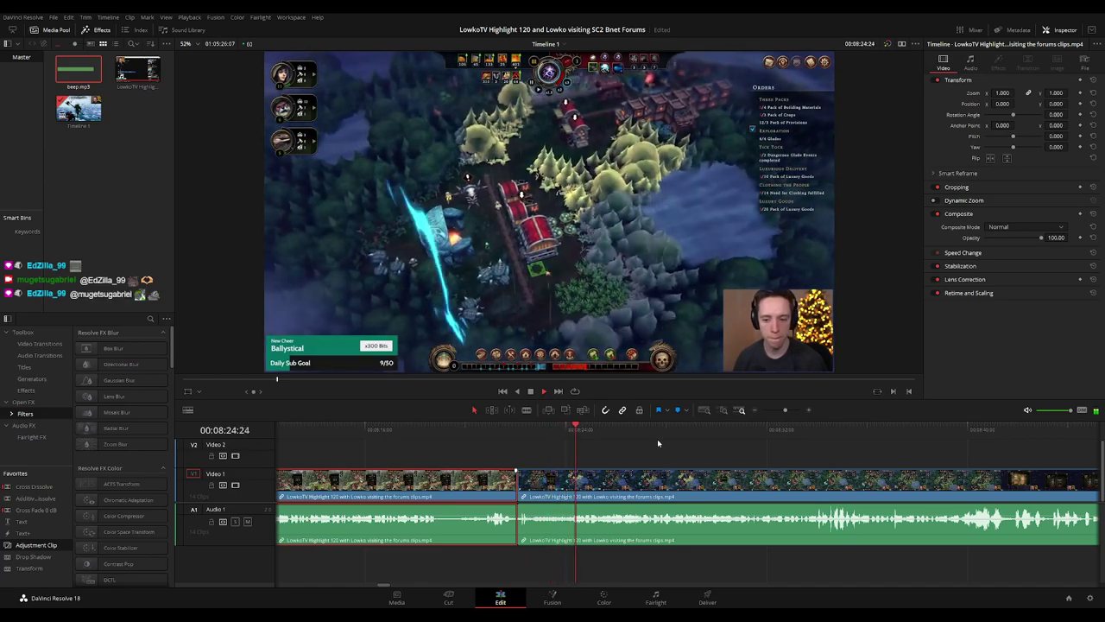
click(704, 459)
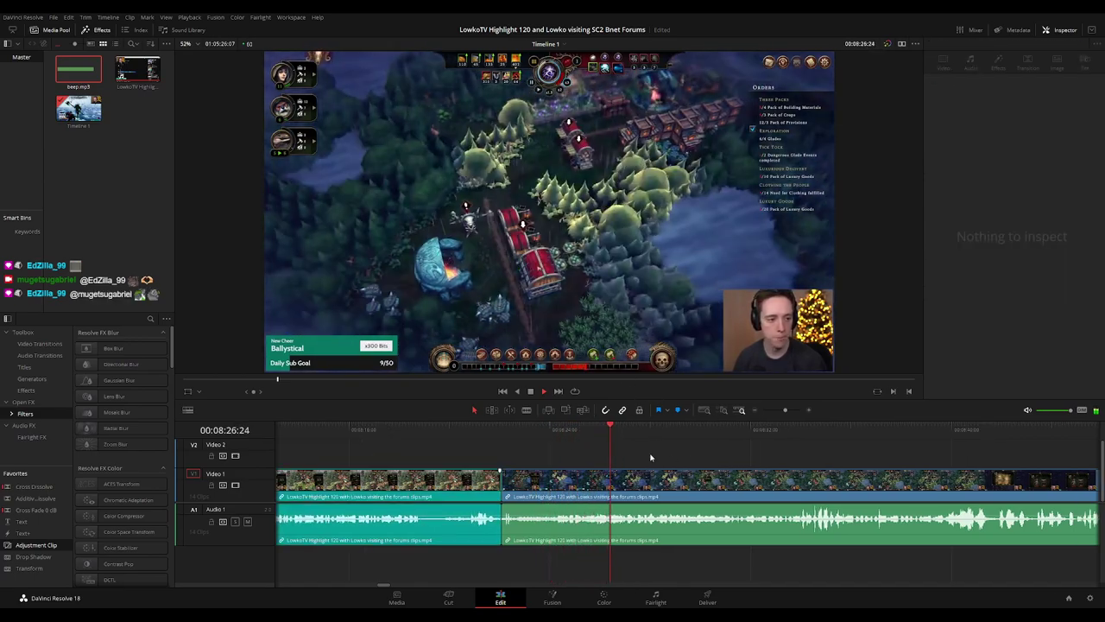
- Cut out about 26 frames of the cornerstone-choice footage from about 00:08:46:10 and colour the clip before the cut teal
scroll(531, 448, right, 5)
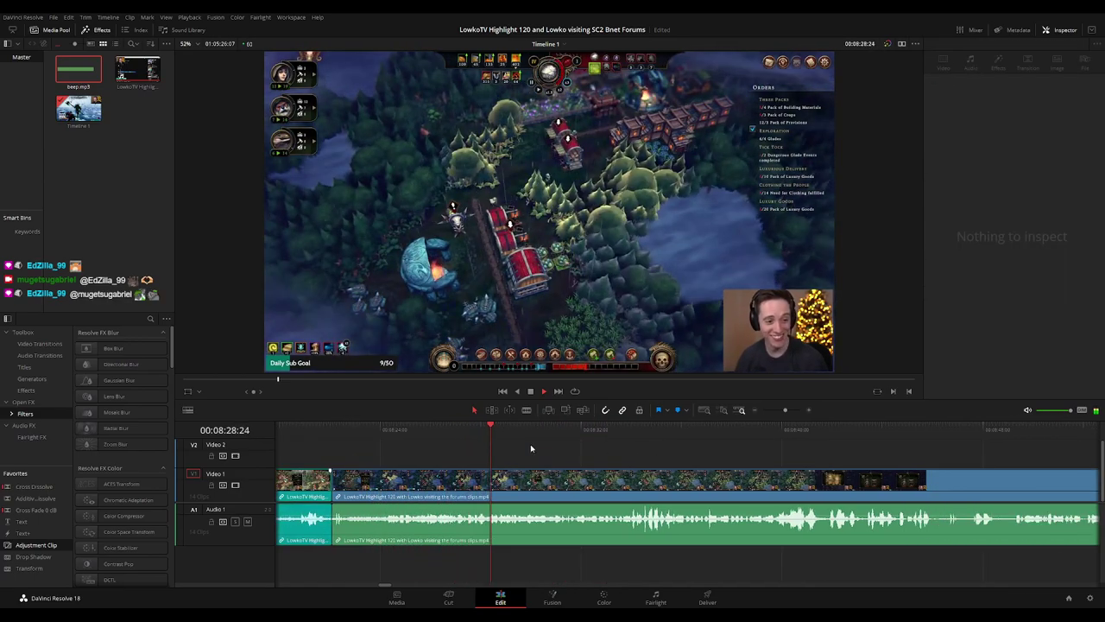
scroll(596, 449, right, 1)
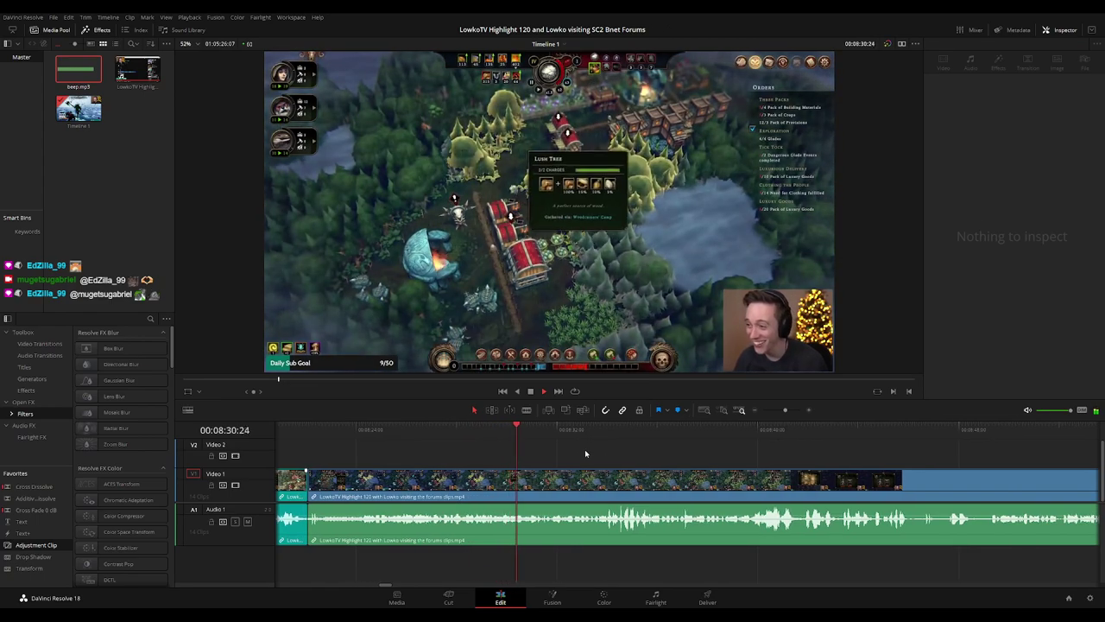
scroll(519, 444, right, 5)
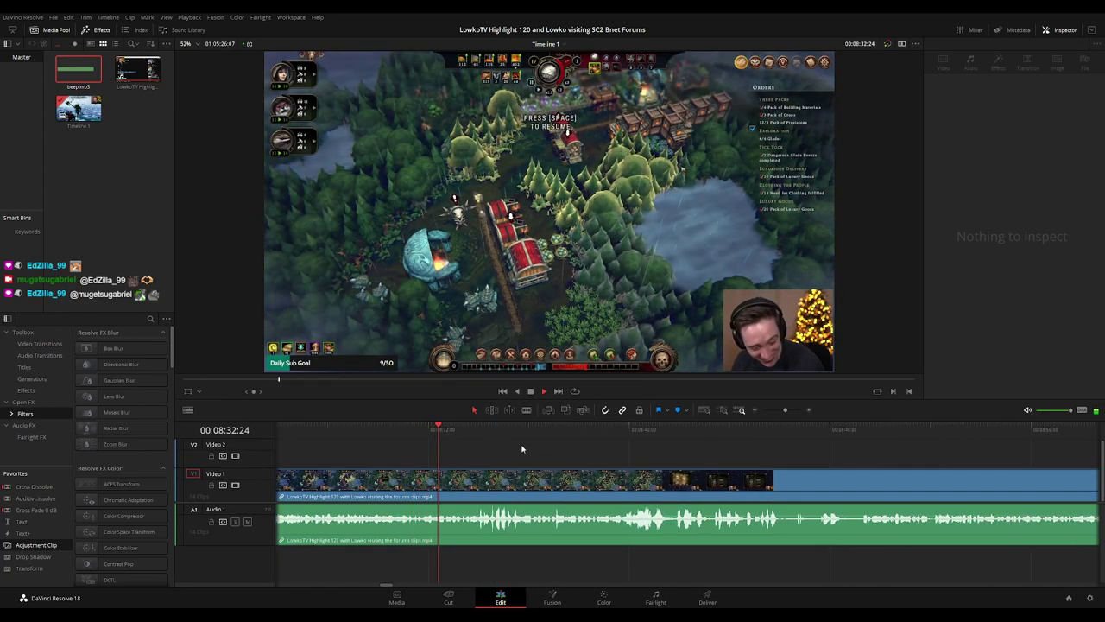
scroll(570, 455, right, 3)
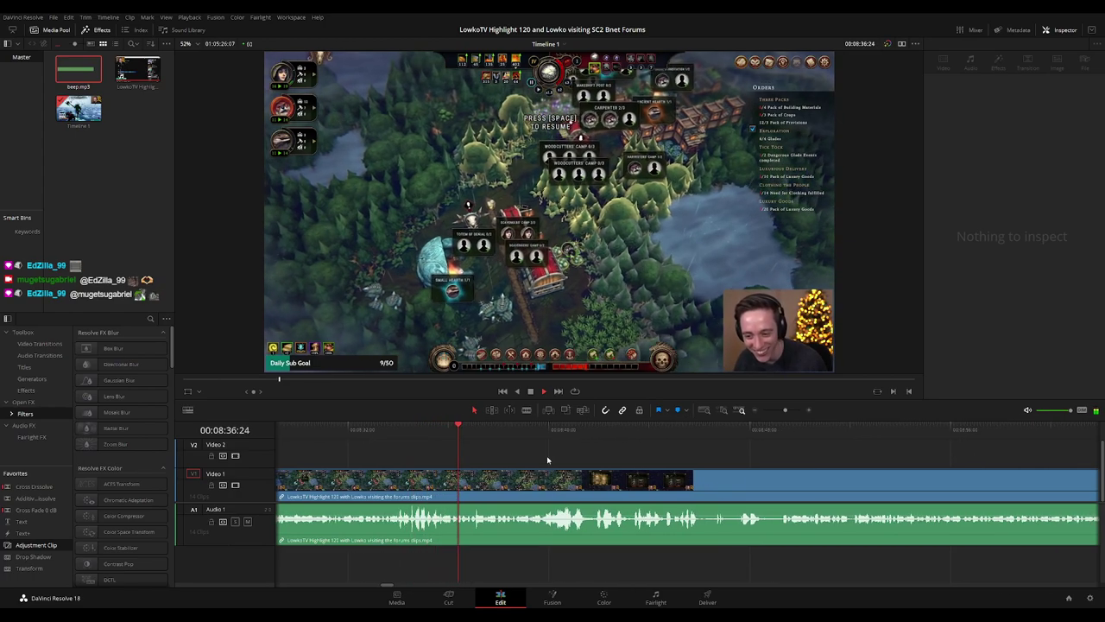
scroll(596, 459, right, 2)
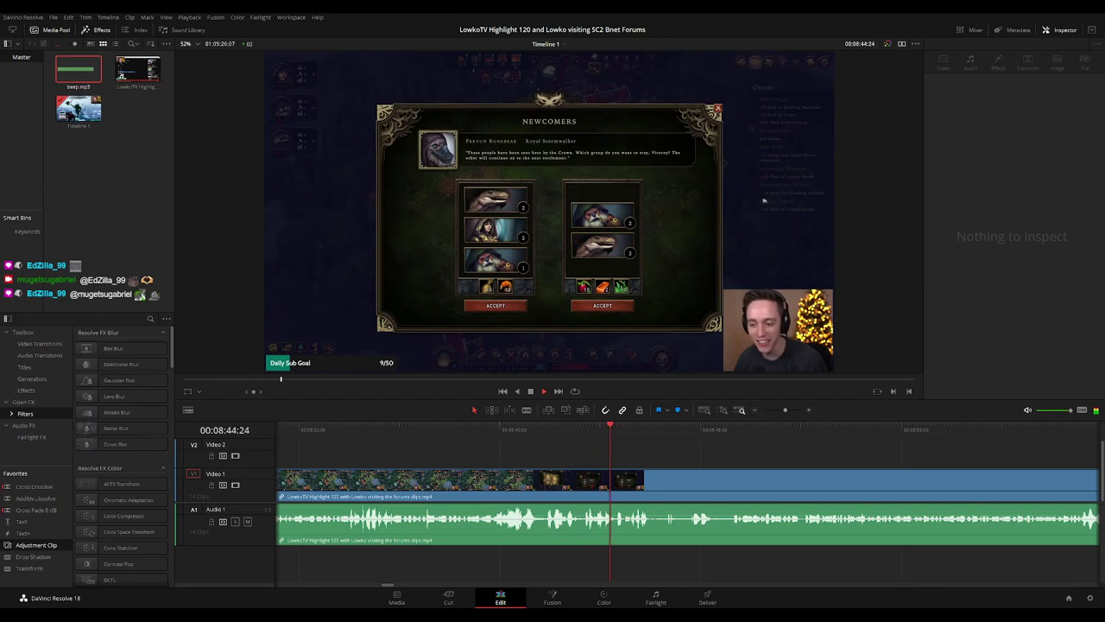
scroll(613, 453, right, 1)
key(space)
key(ctrl+b)
drag(578, 483, 587, 485)
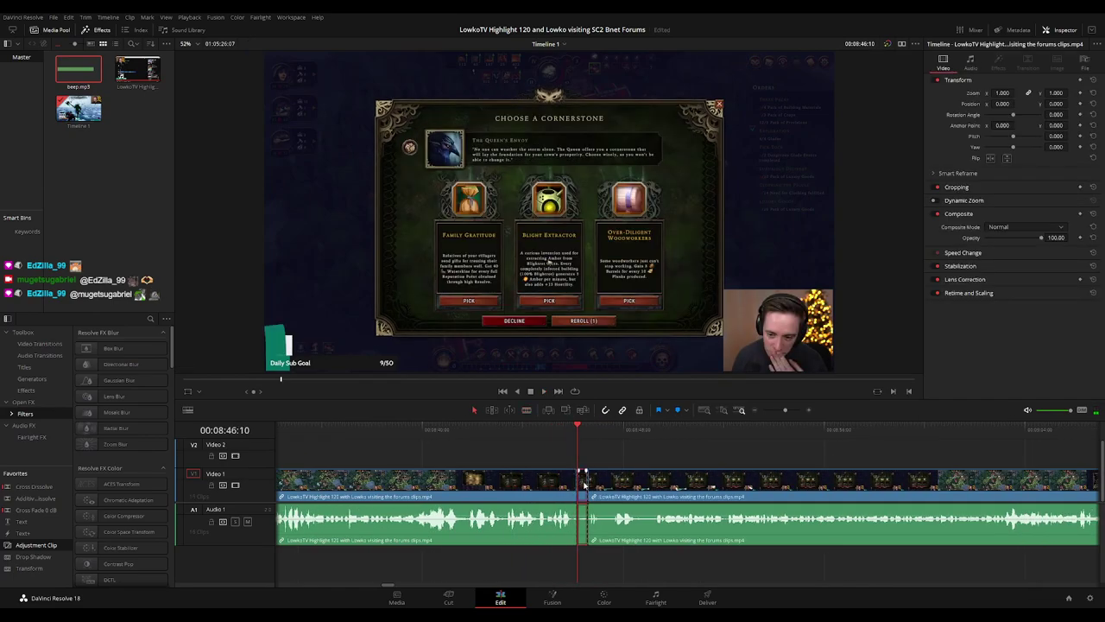
key(space)
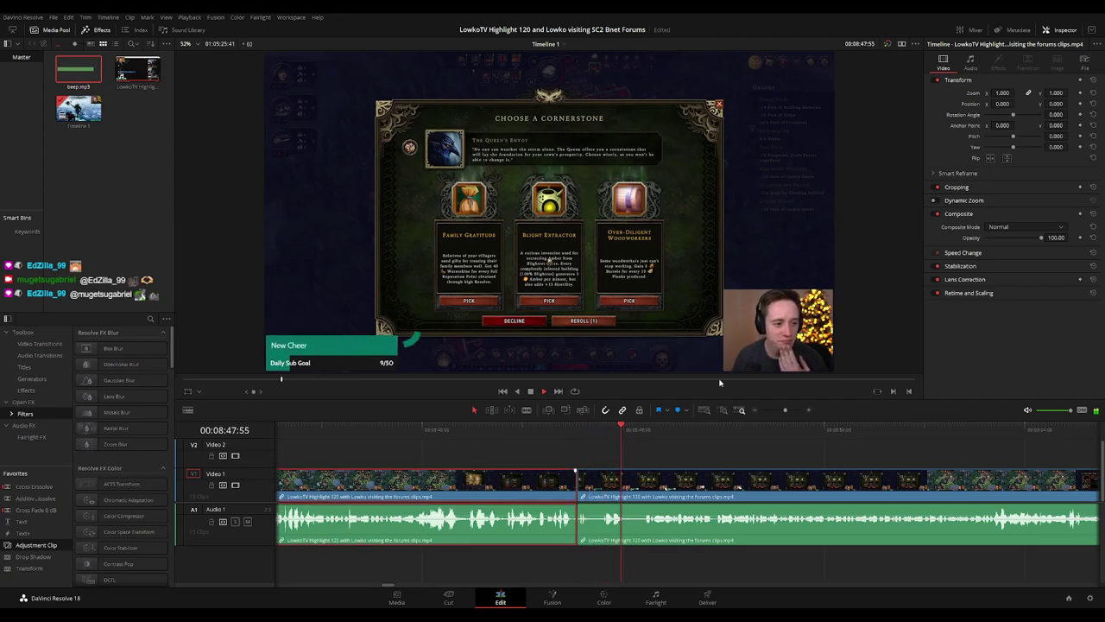
click(703, 453)
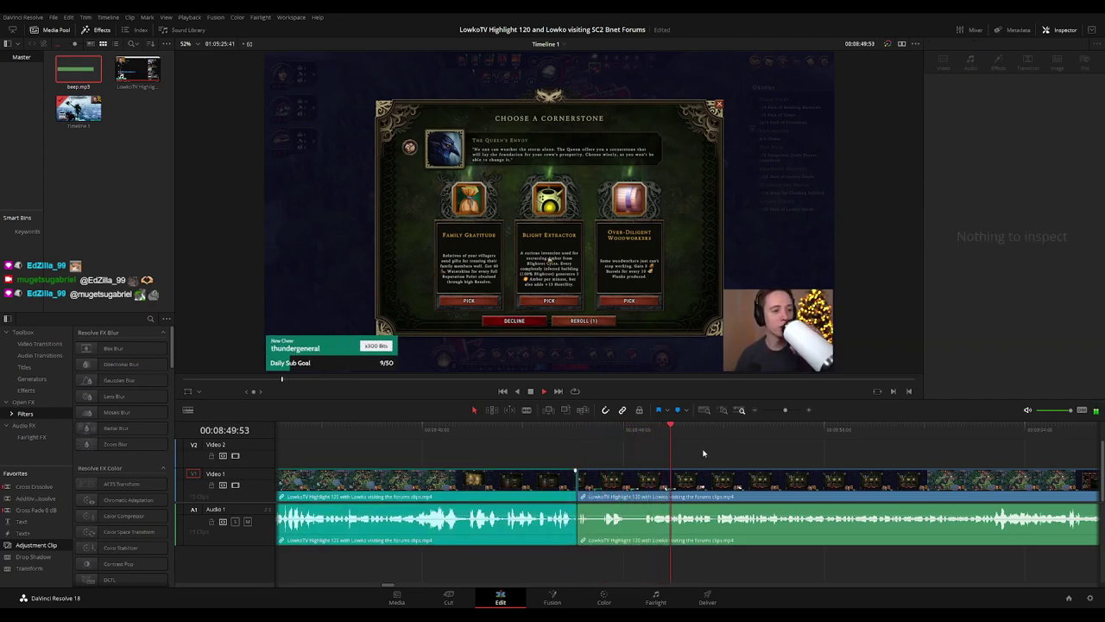
- Cut out about a quarter second after the orders screen at about 00:09:12:03 and colour the clip before the cut teal
scroll(782, 458, right, 5)
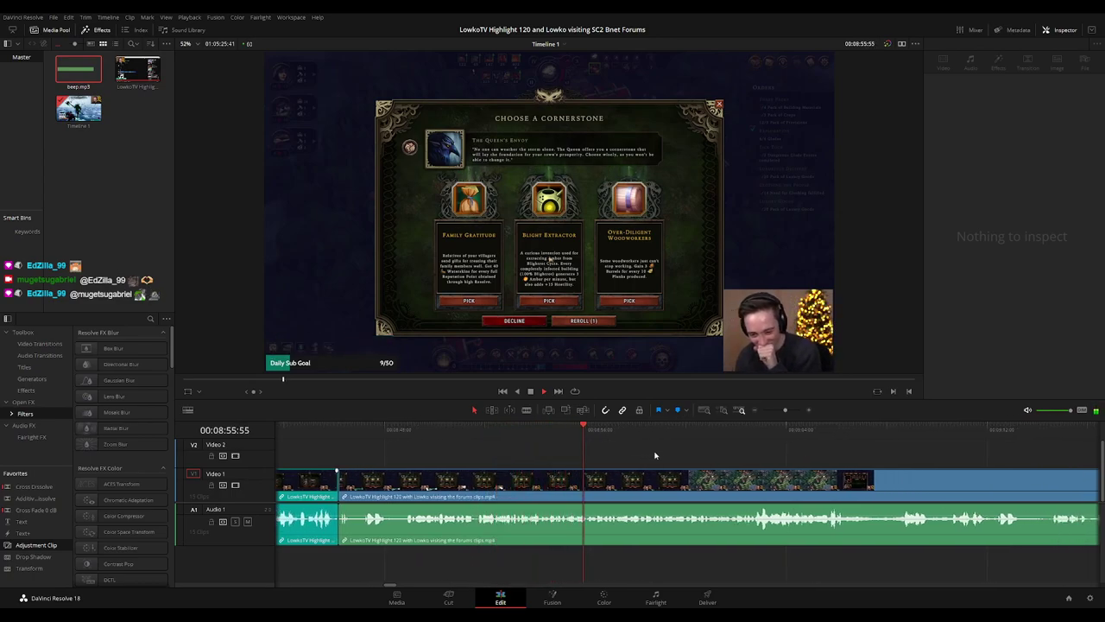
scroll(618, 450, right, 1)
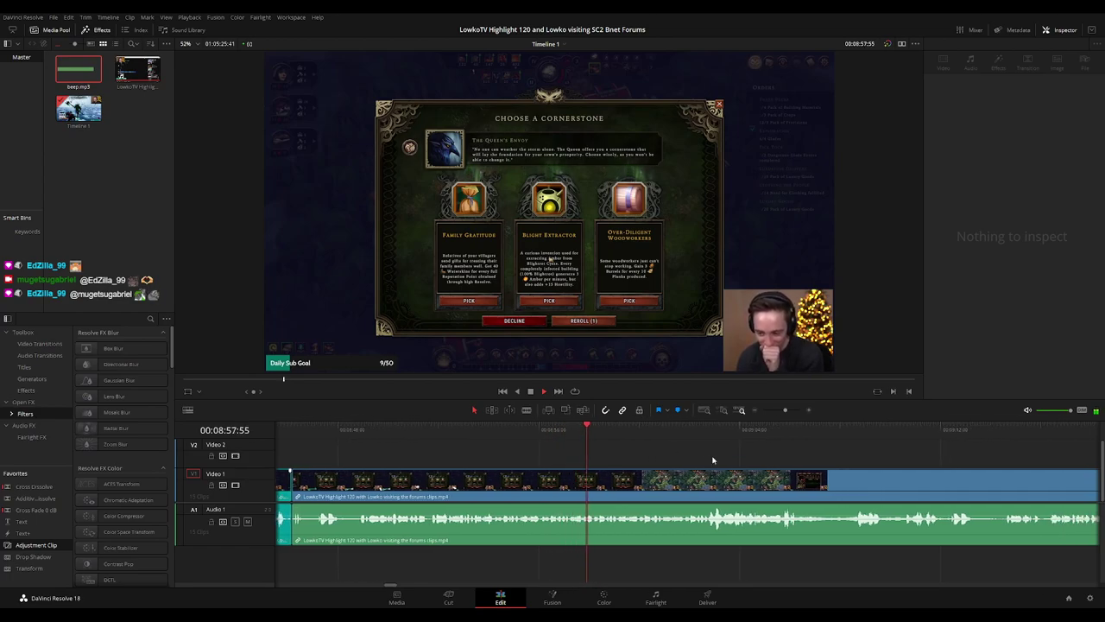
scroll(613, 450, right, 2)
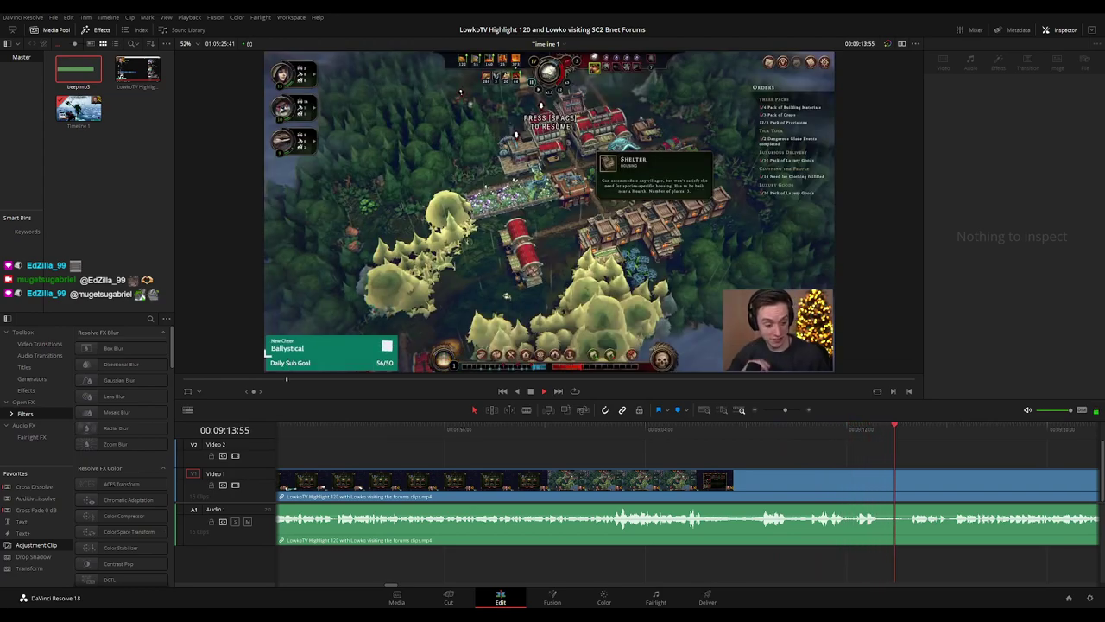
drag(839, 437, 834, 440)
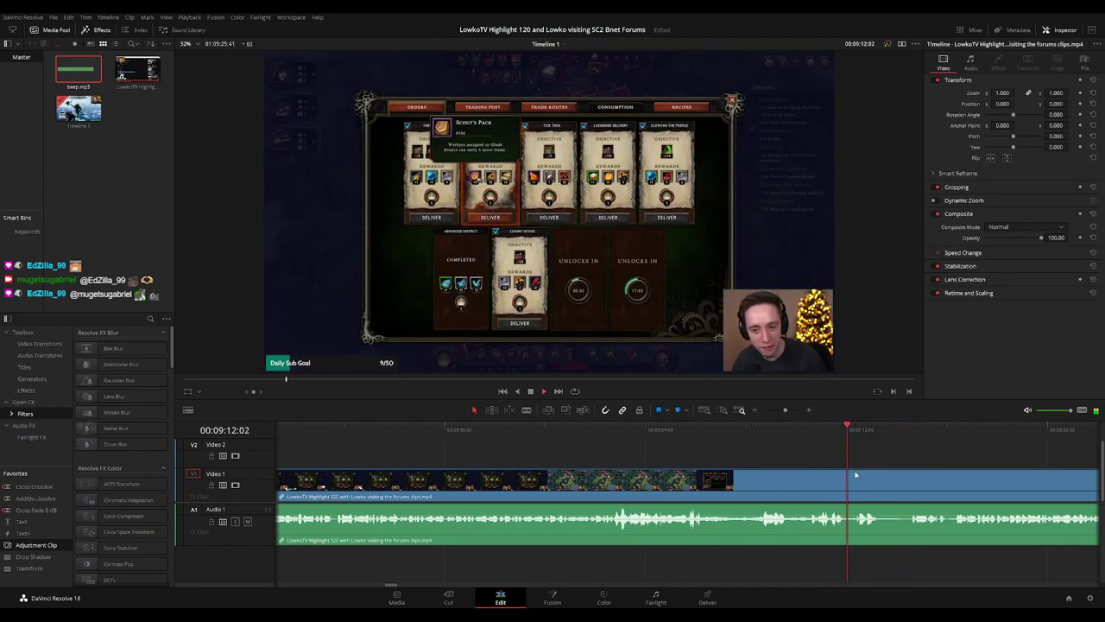
key(space)
key(b)
click(851, 482)
click(849, 434)
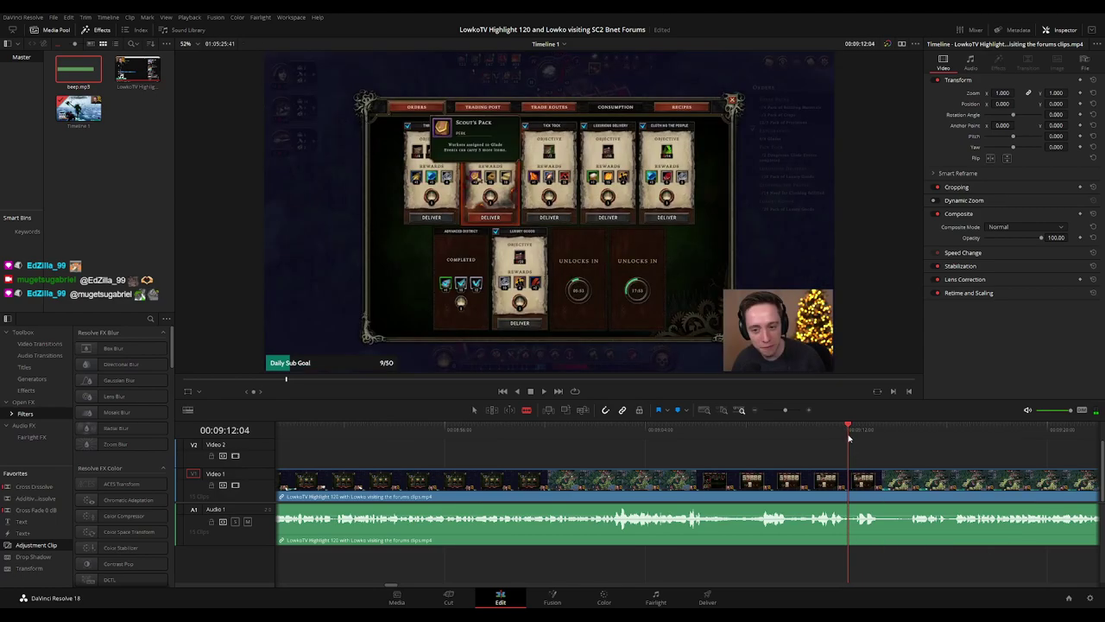
click(852, 482)
key(a)
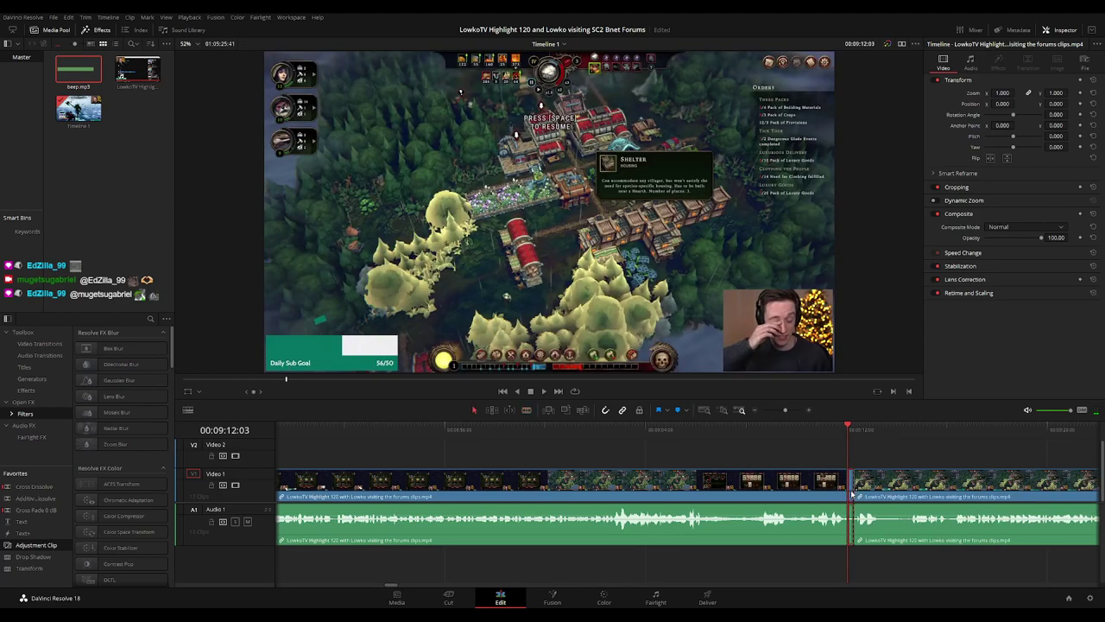
key(space)
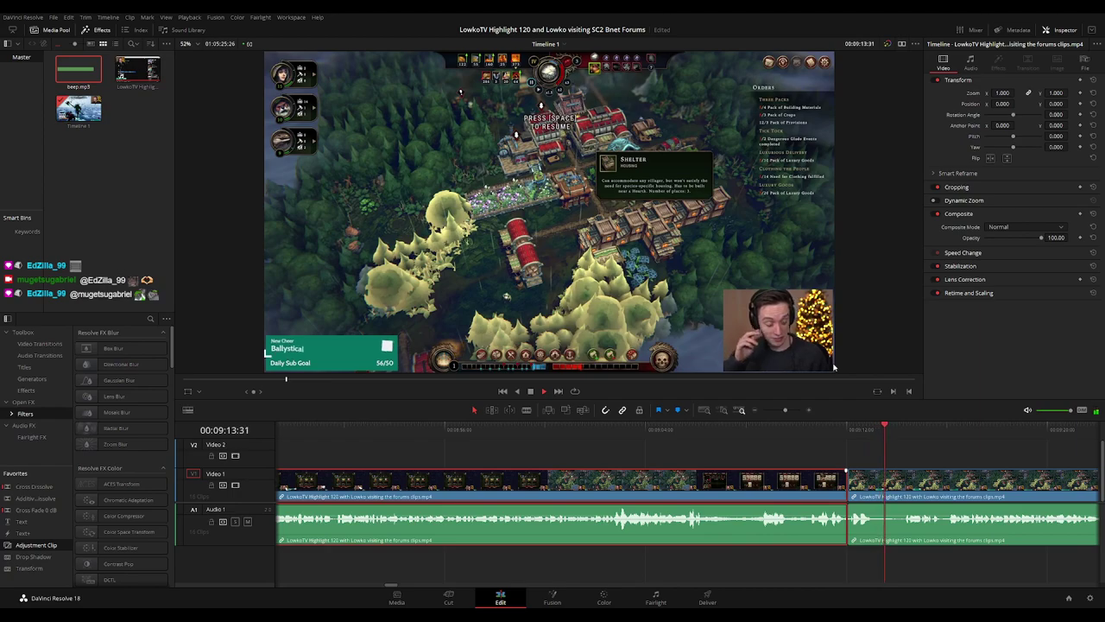
key(c)
click(952, 456)
- Cut out about 10 frames of settlement footage at about 00:09:31:32 and colour the clip before the cut teal
scroll(829, 459, right, 5)
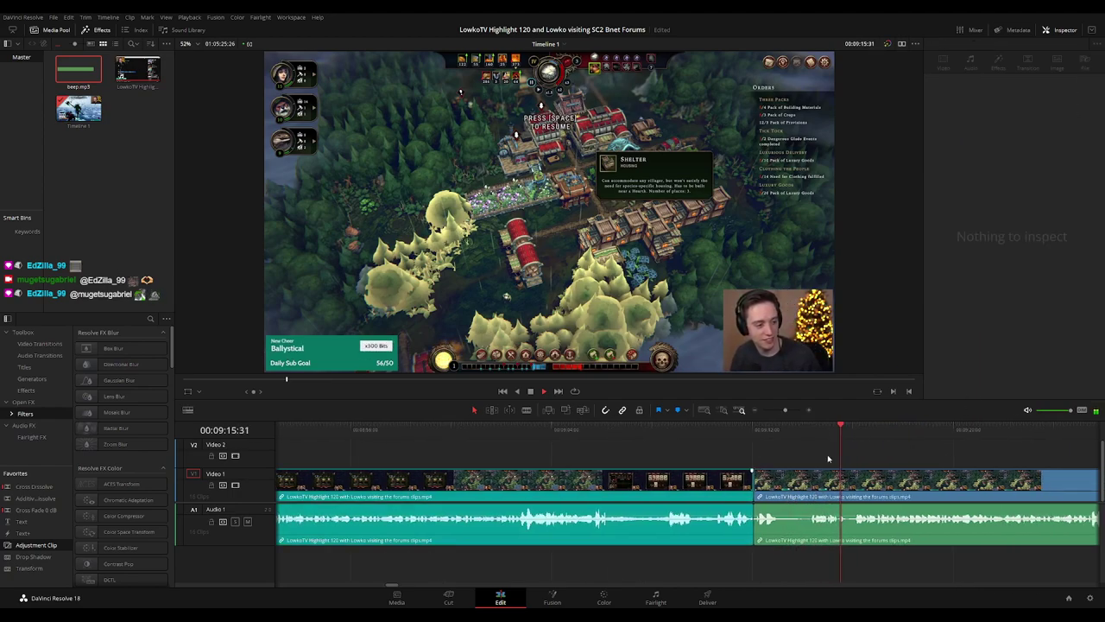
scroll(628, 467, right, 1)
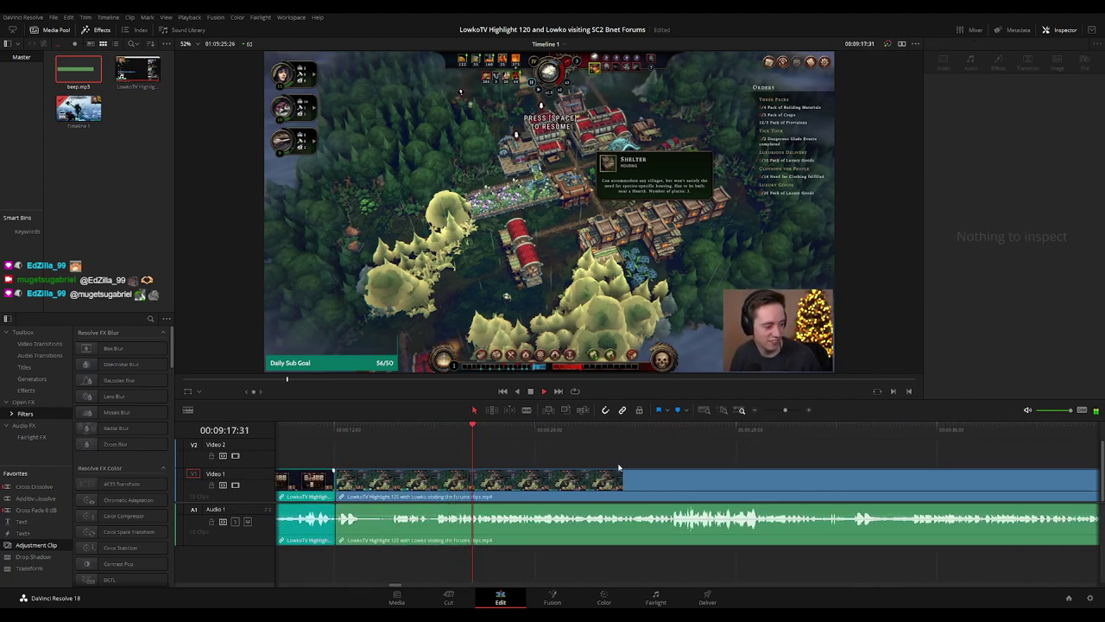
drag(720, 463, 644, 461)
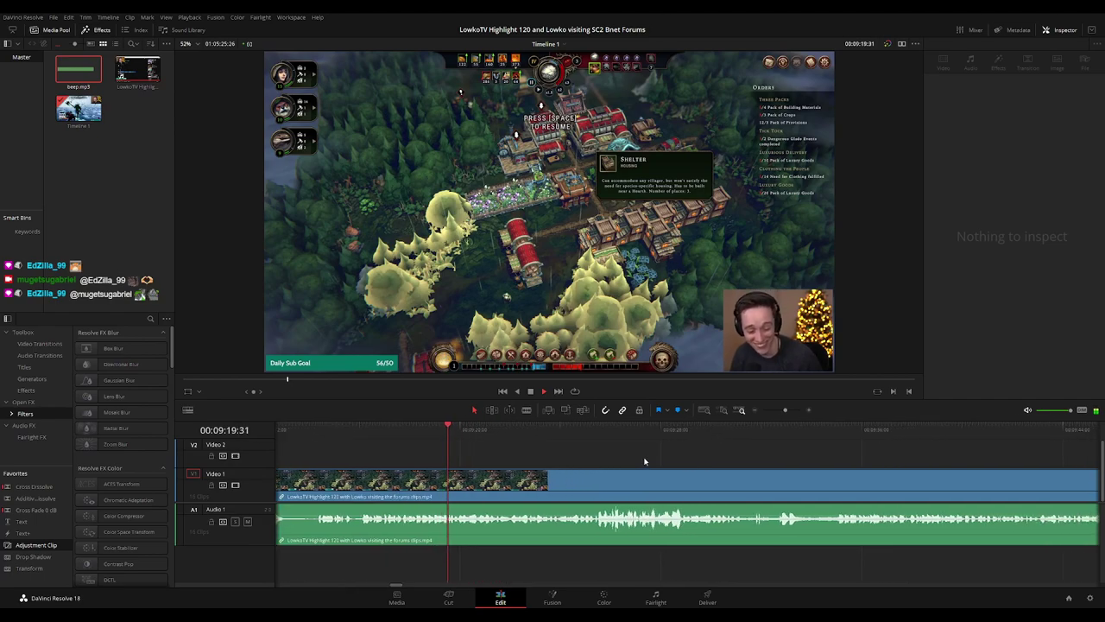
scroll(646, 463, right, 1)
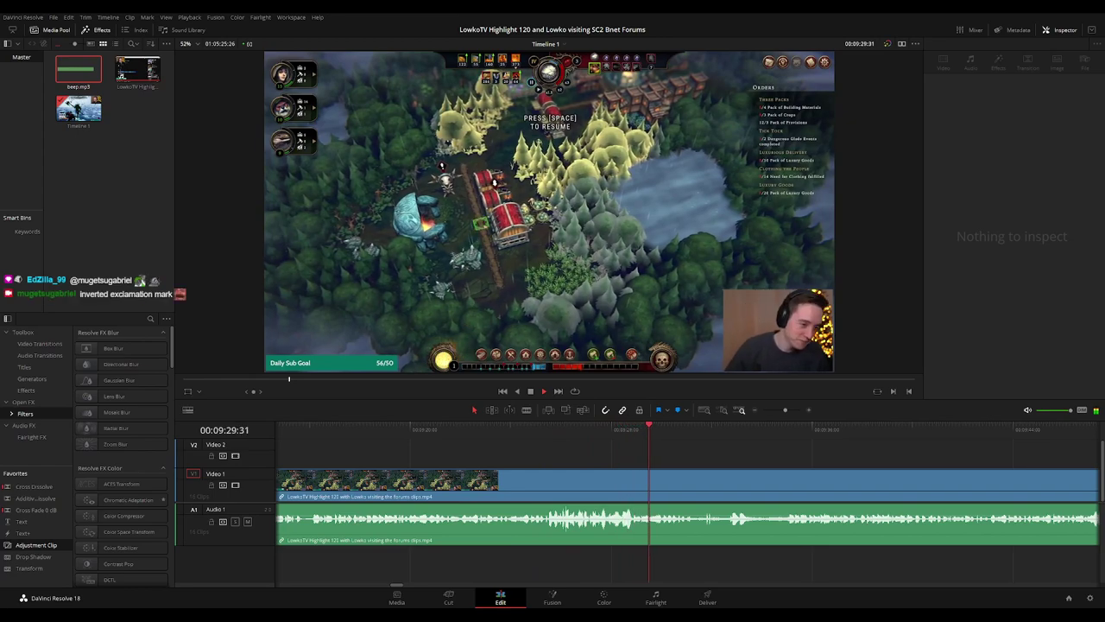
drag(750, 466, 563, 468)
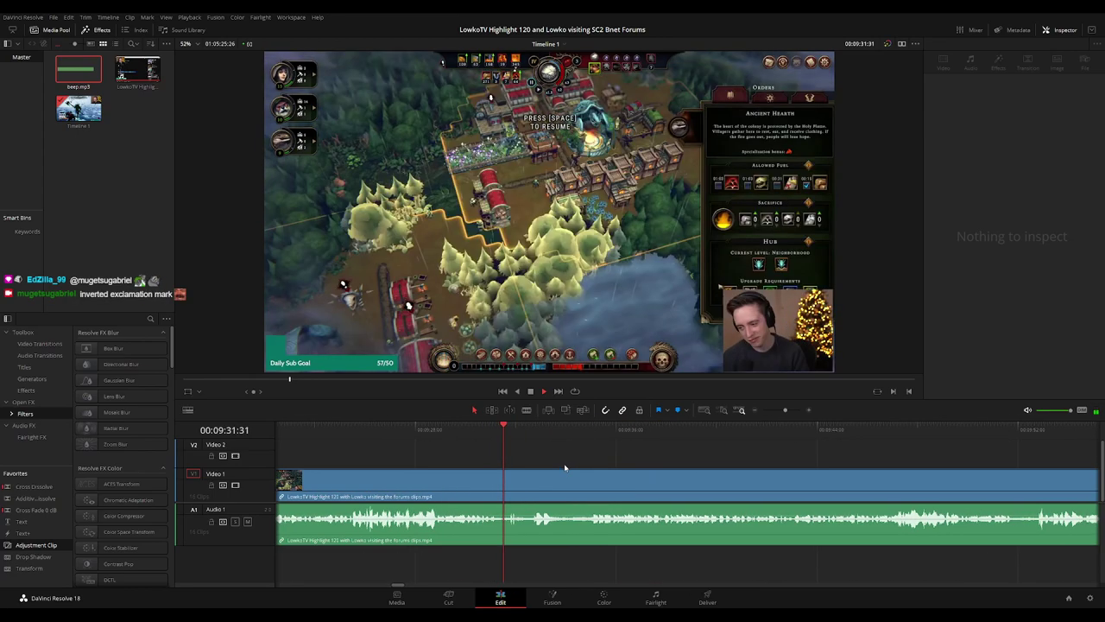
key(b)
click(505, 487)
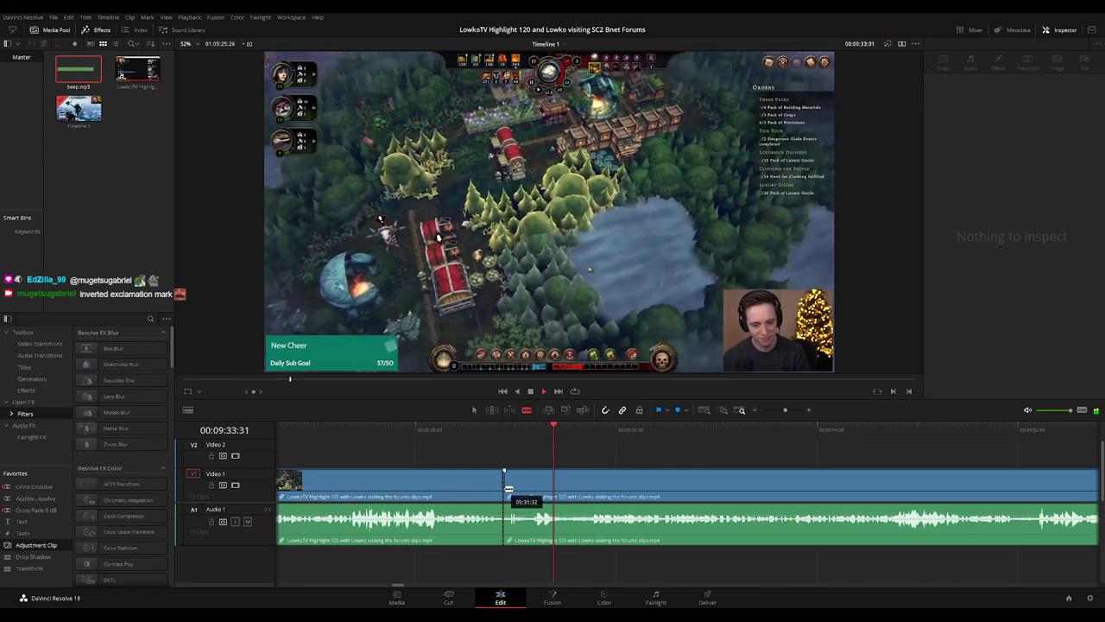
key(a)
click(506, 491)
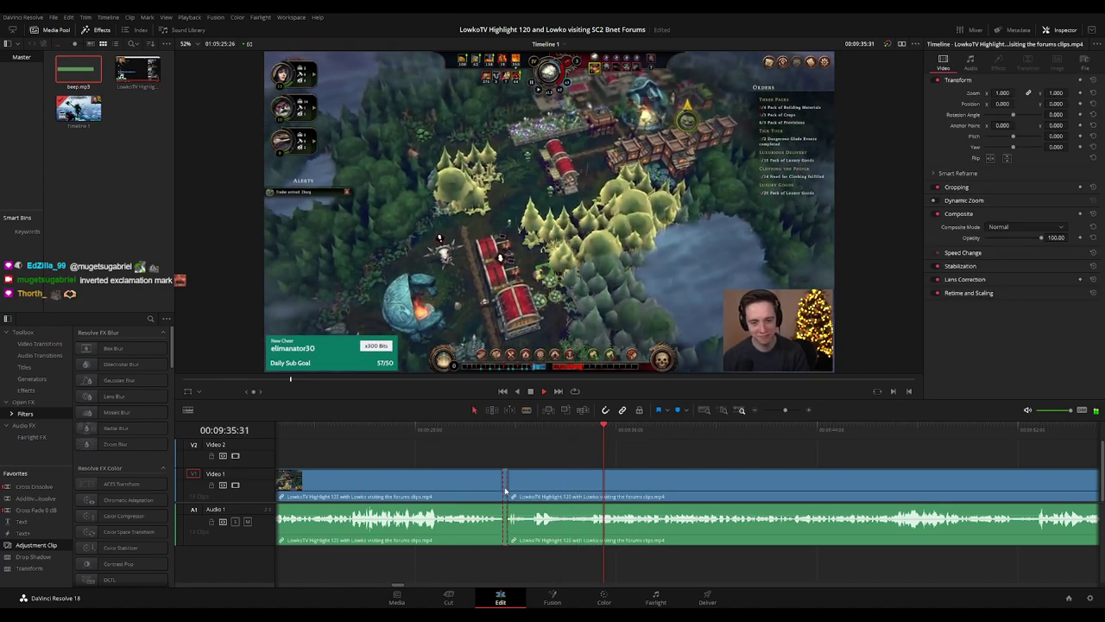
click(462, 489)
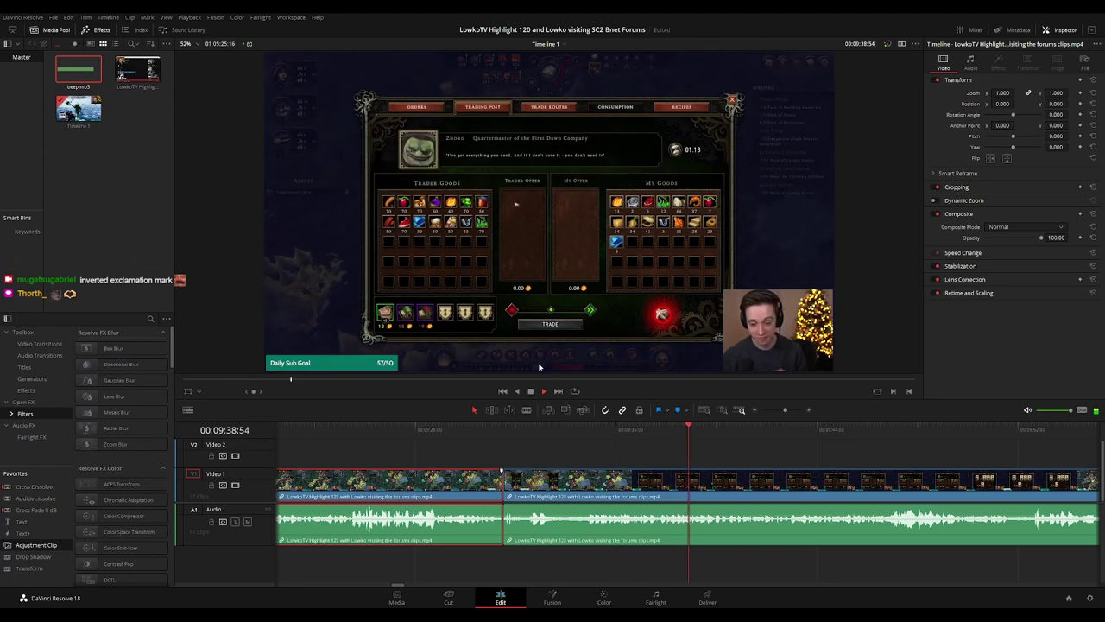
click(658, 464)
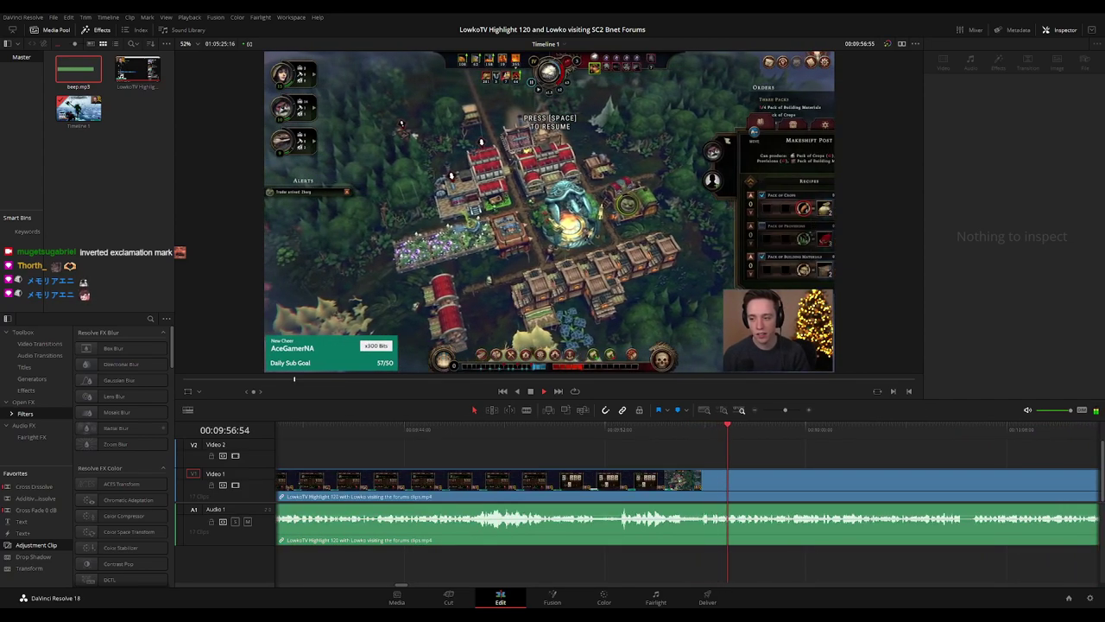
- Replay the footage from about 00:09:50:48 and review it up to about 00:11:00 for moments to cut
scroll(620, 451, right, 2)
click(474, 433)
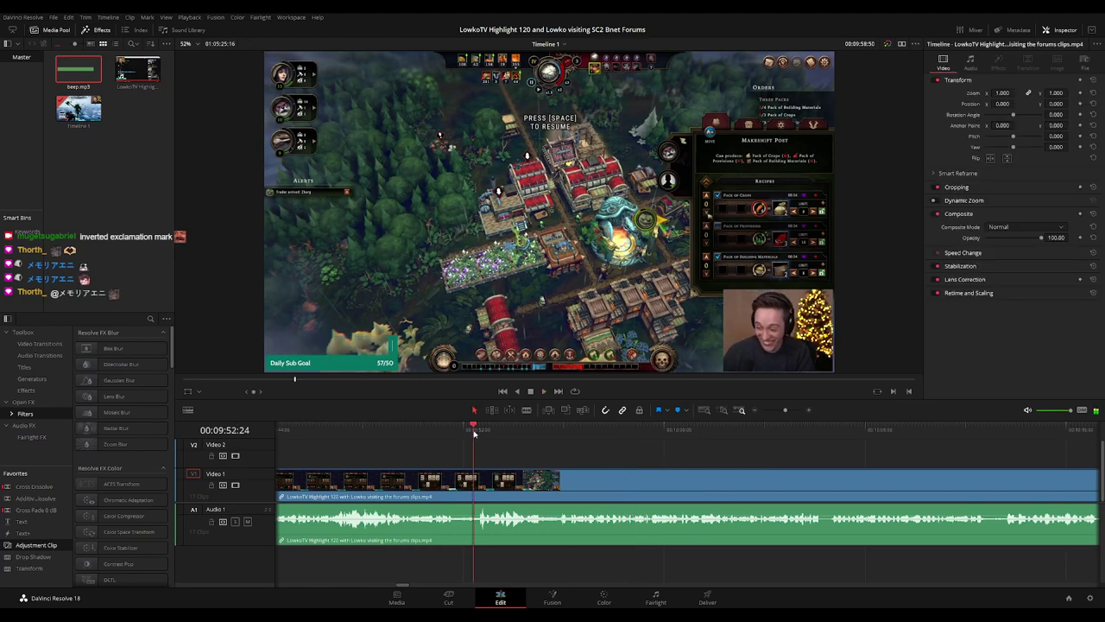
click(432, 431)
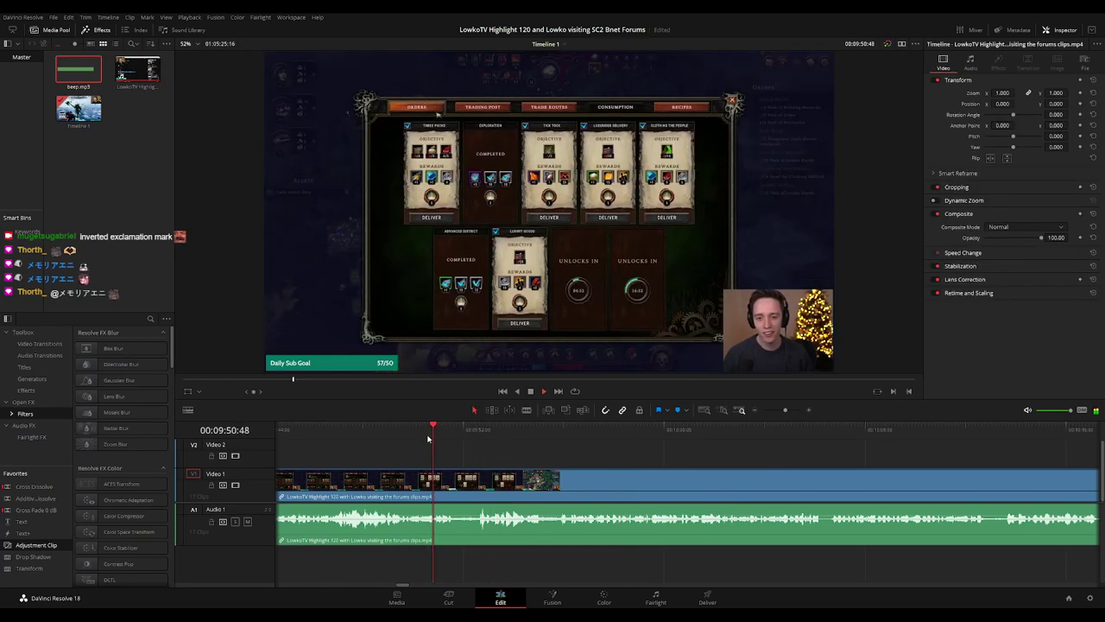
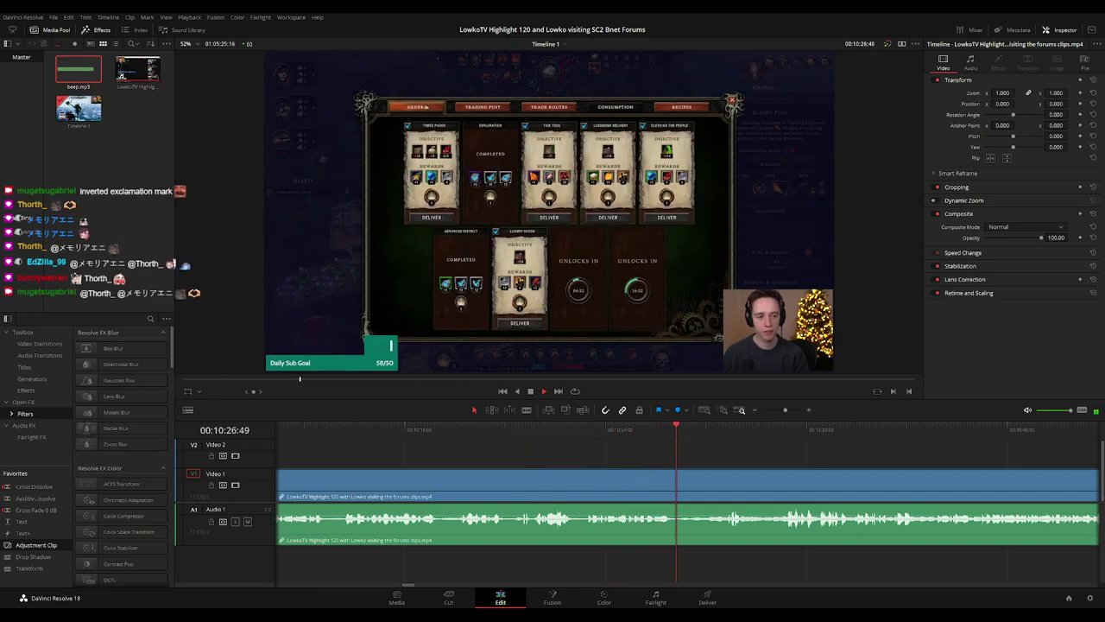
drag(777, 457, 585, 452)
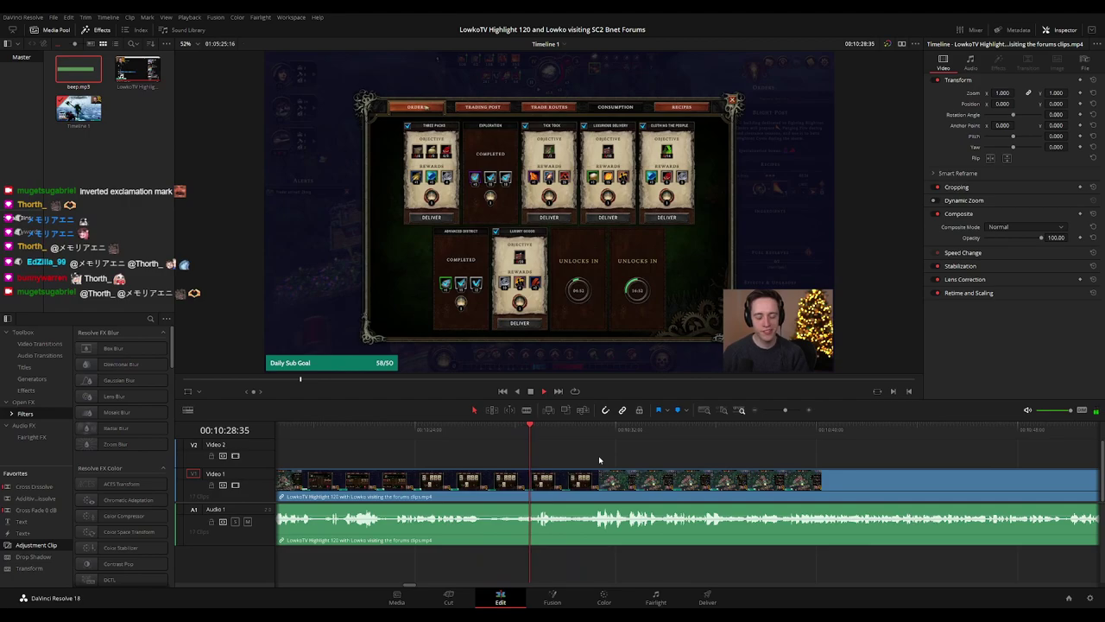
scroll(651, 465, down, 3)
scroll(720, 459, up, 3)
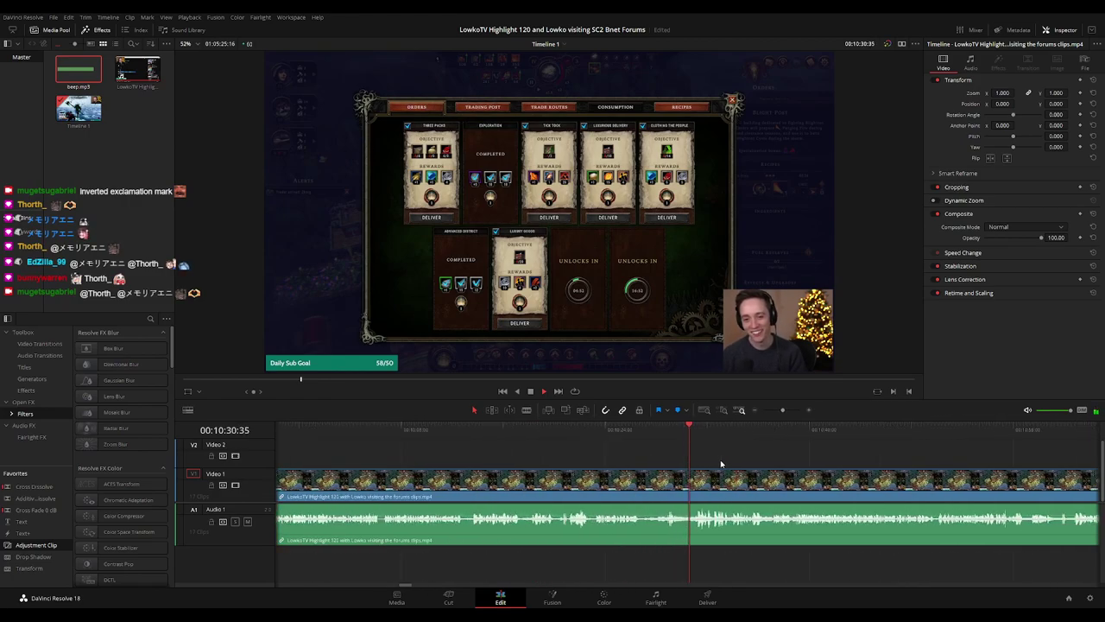
scroll(742, 464, right, 6)
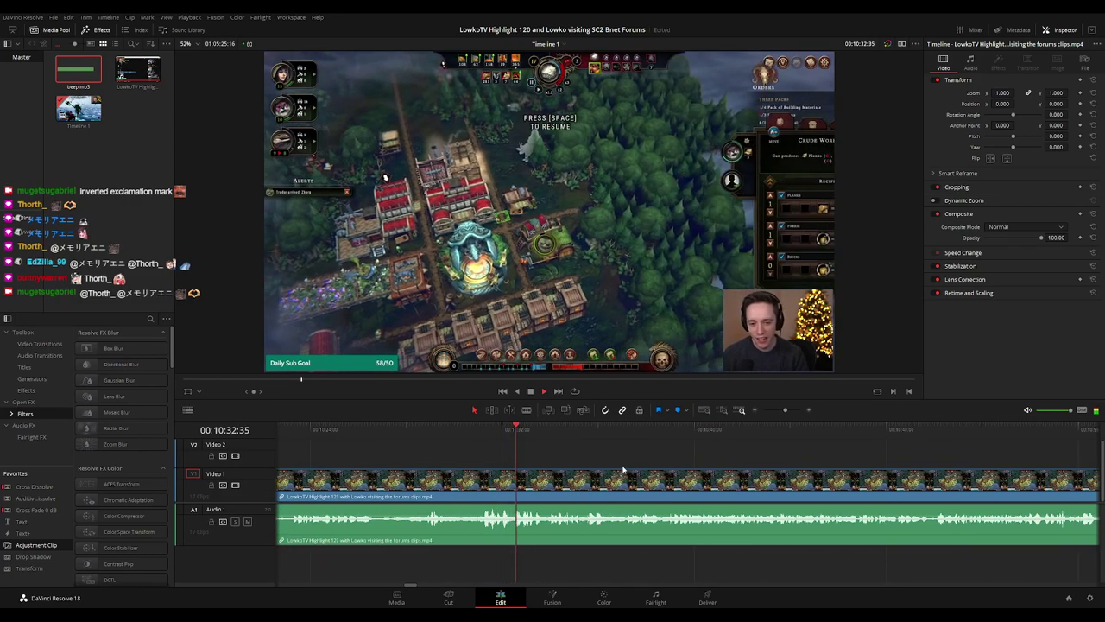
drag(619, 459, 560, 459)
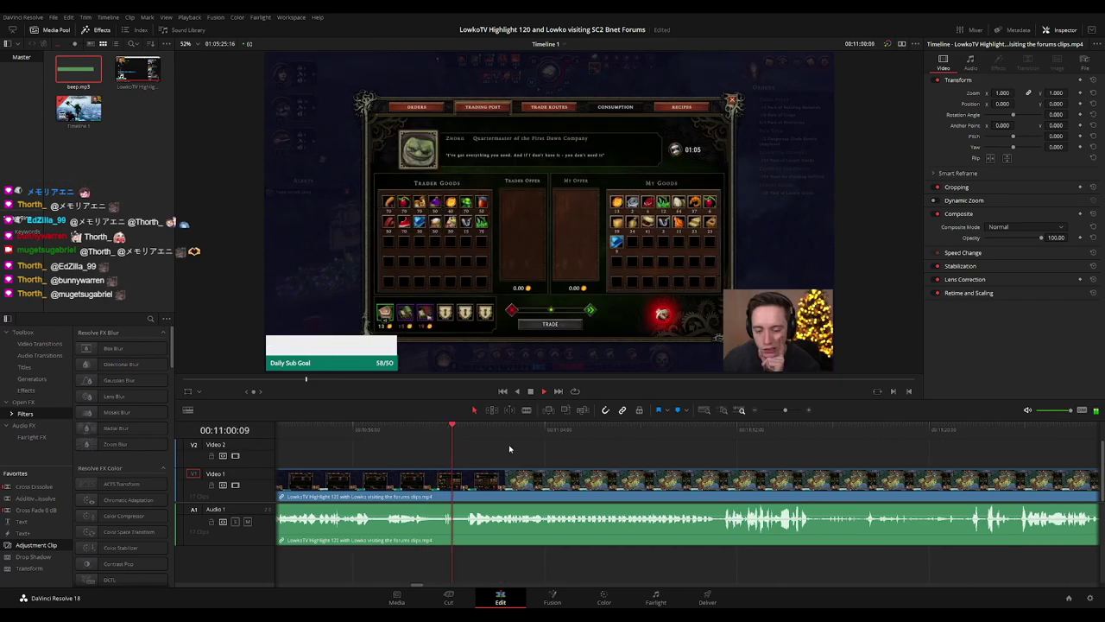
- Cut out about 13 frames of trading-post footage at about 00:10:59:30 and colour the clip before the cut teal
key(b)
click(442, 498)
key(a)
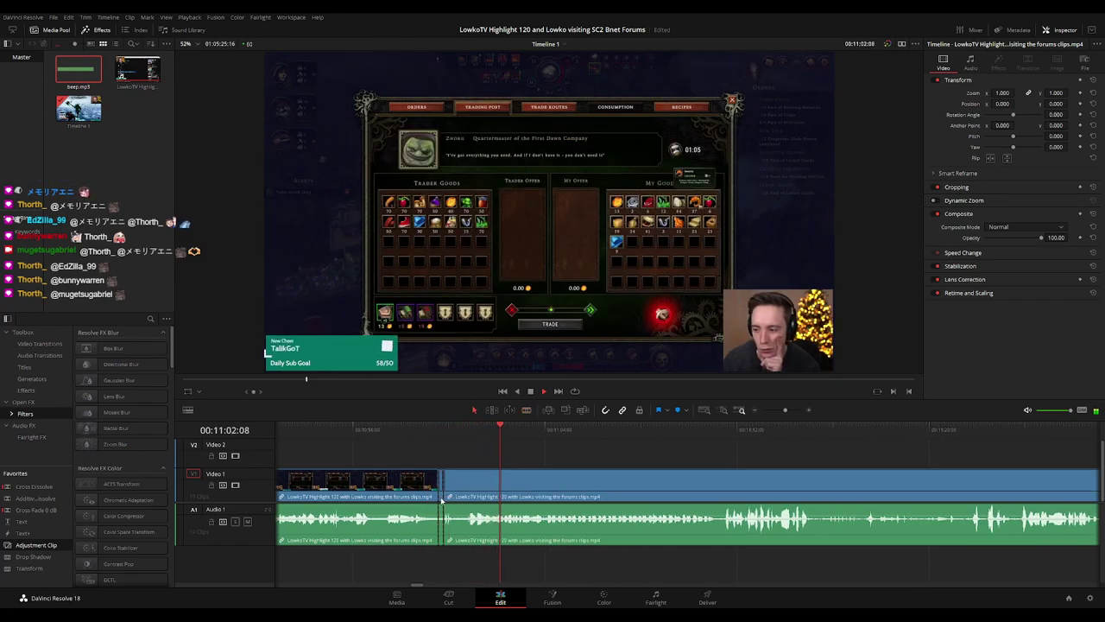
click(430, 495)
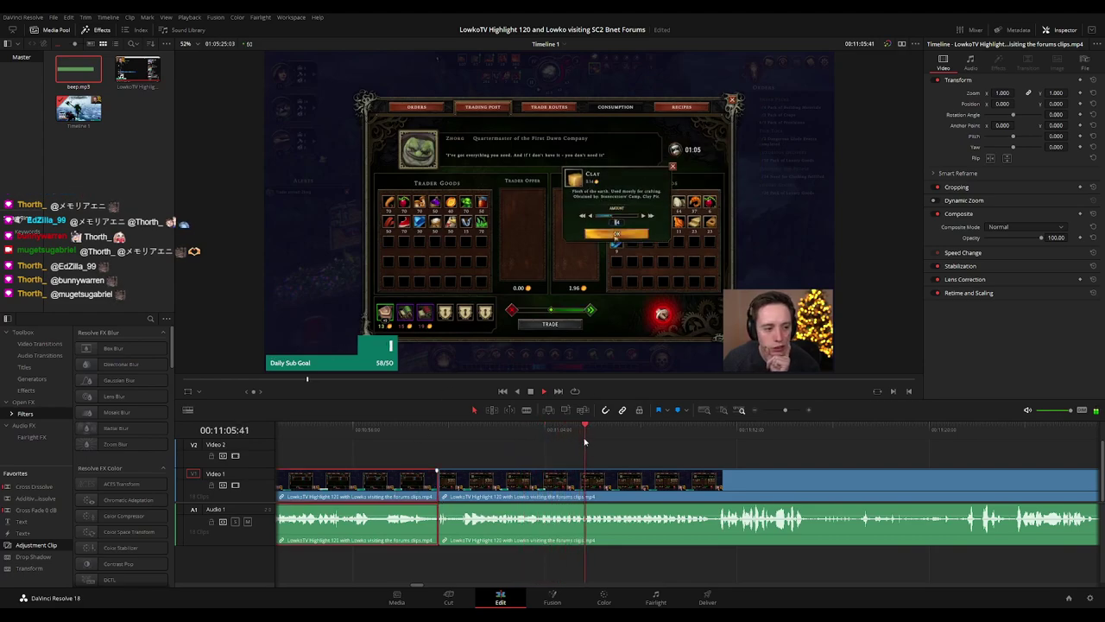
click(647, 447)
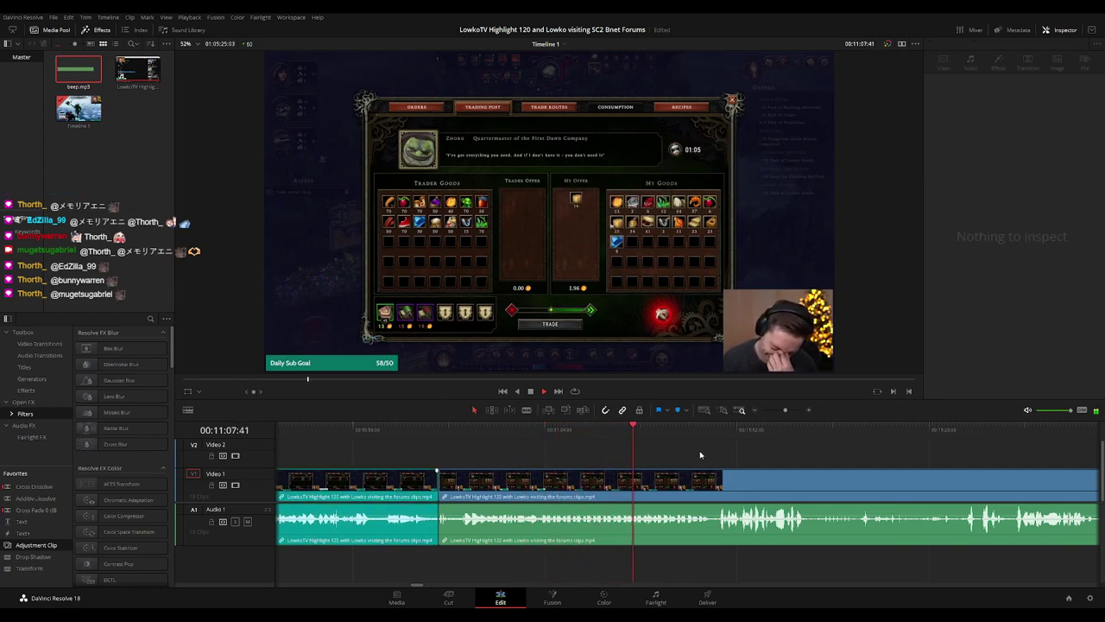
- Add an adjustment clip on Video 2 from 00:11:03:45 to about 00:11:14:20, keyframed to zoom 1.770 and position -984, 556 at about 00:11:13:39
click(495, 435)
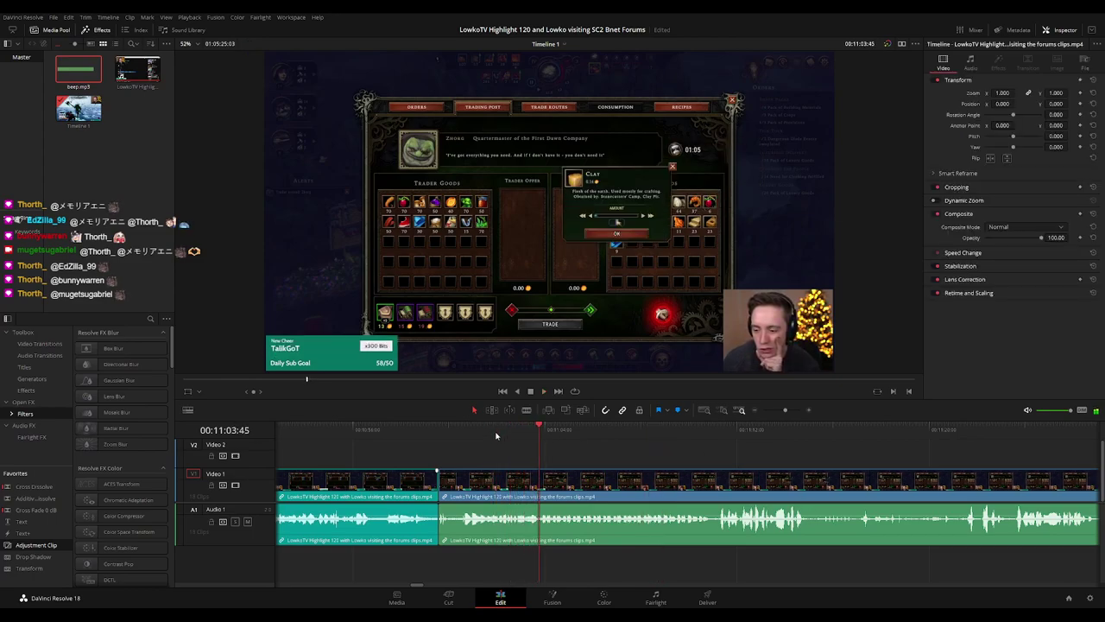
drag(45, 548, 575, 454)
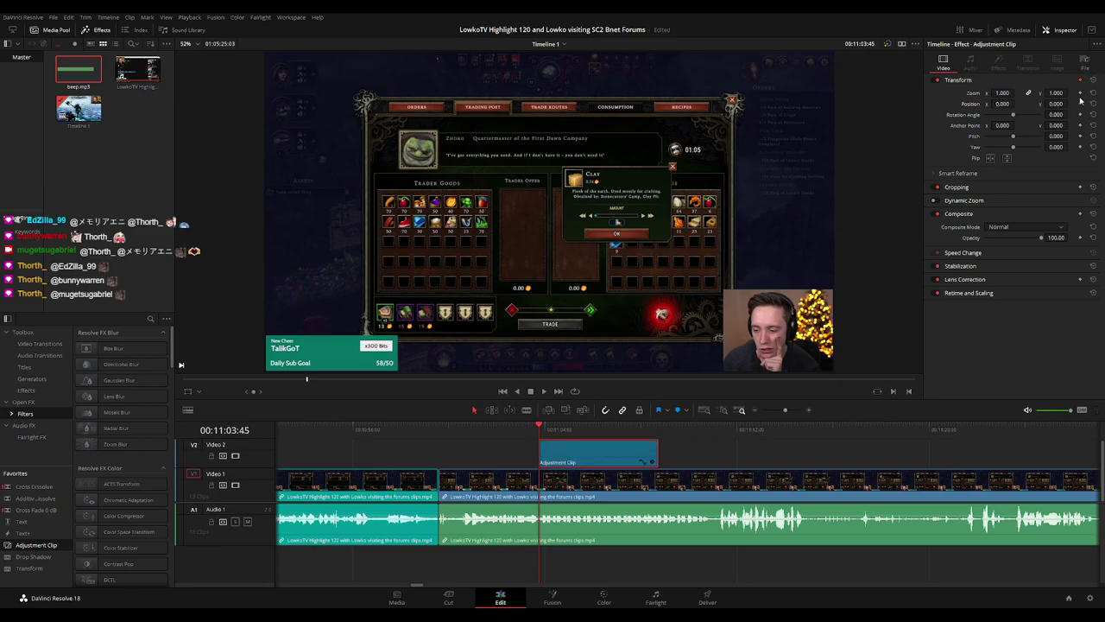
drag(658, 458, 776, 434)
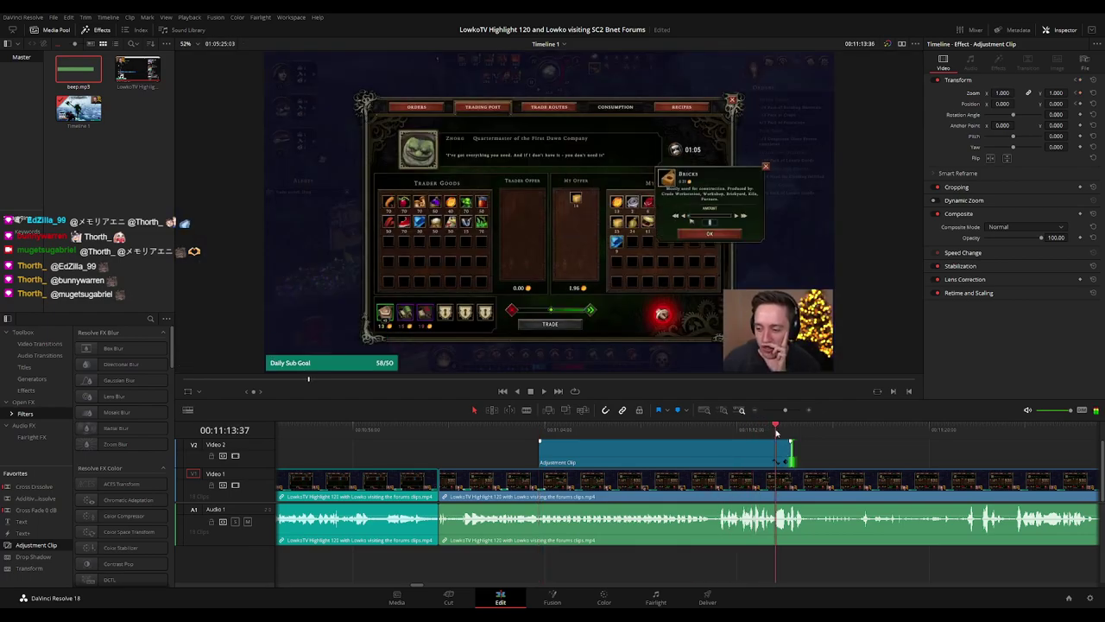
mouse_move(1002, 92)
mouse_down()
mouse_move(1055, 92)
mouse_move(976, 104)
mouse_move(1017, 92)
mouse_move(1086, 104)
mouse_move(1018, 103)
mouse_up()
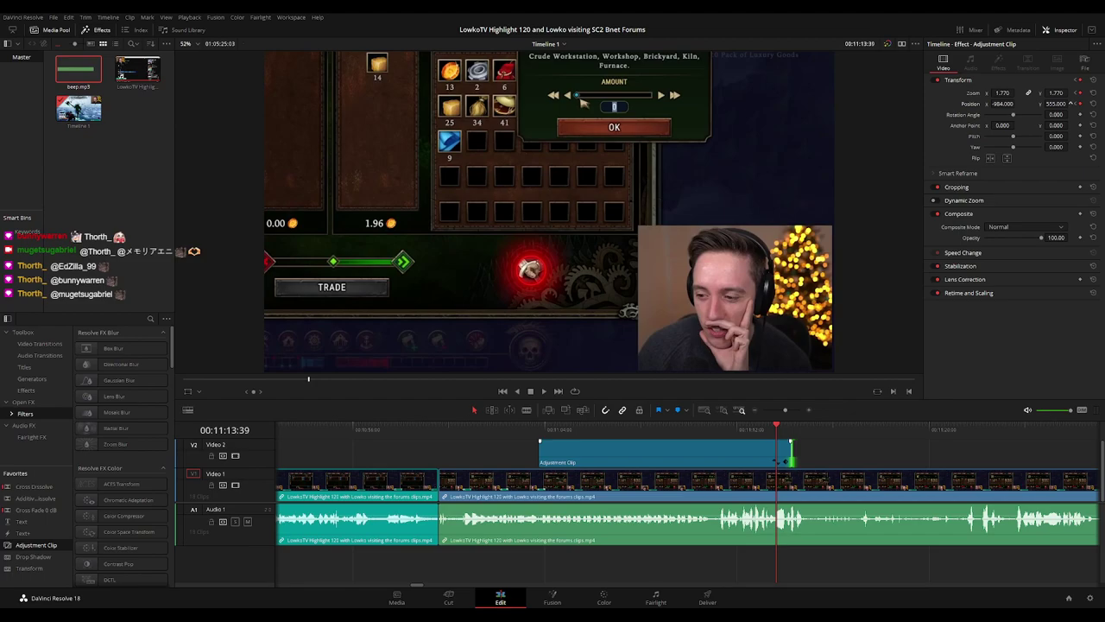
click(536, 431)
key(space)
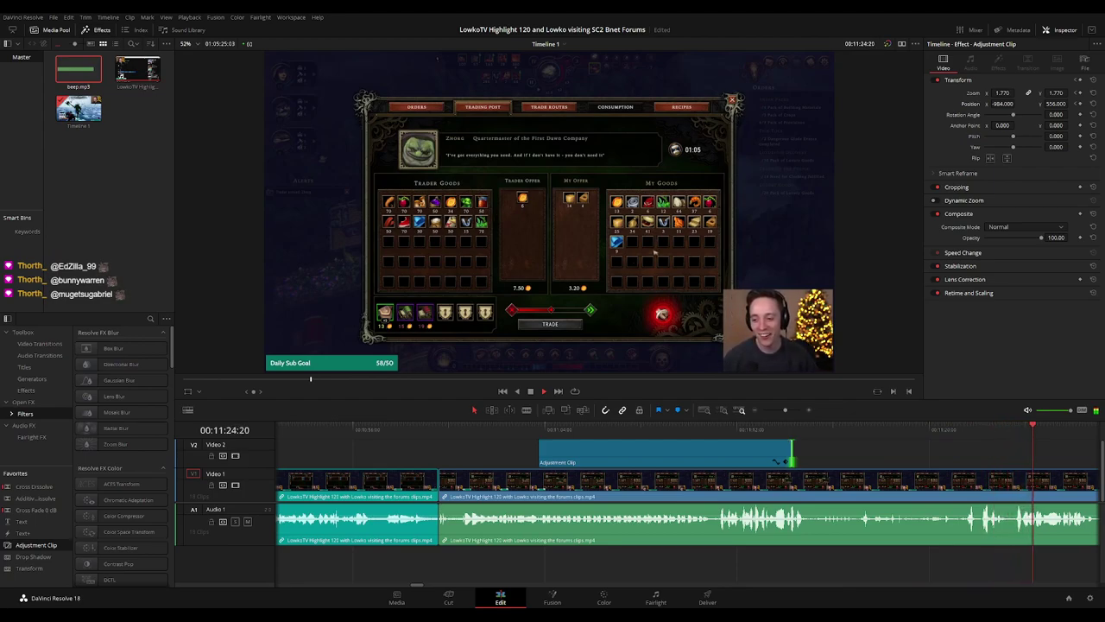
- Extend the end of the webcam-zoom adjustment clip to about 00:11:14:46
click(420, 427)
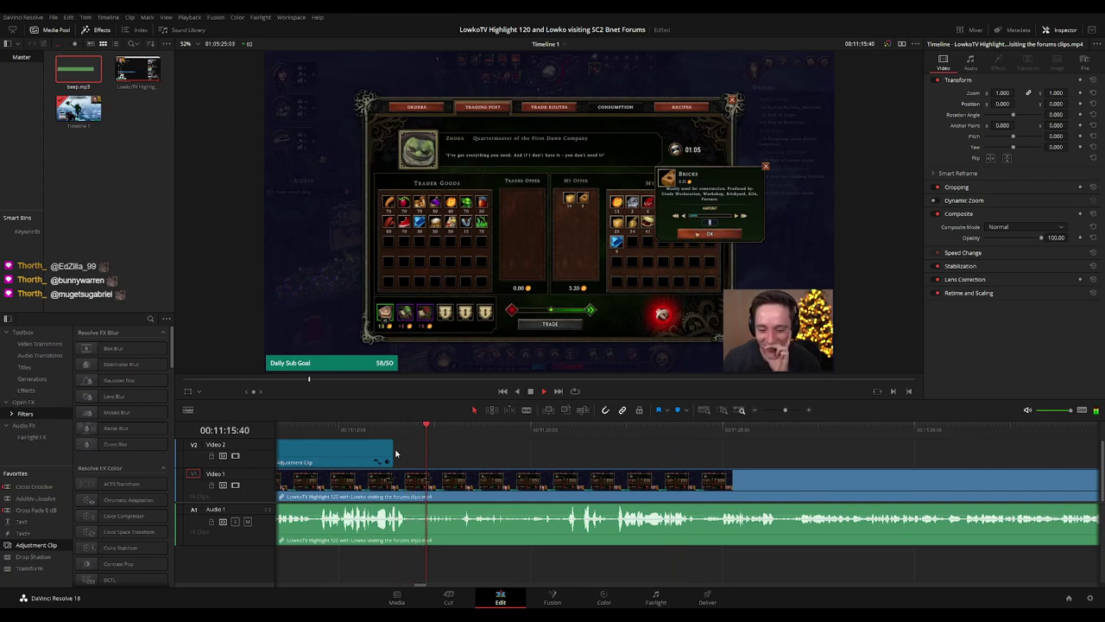
drag(390, 450, 422, 451)
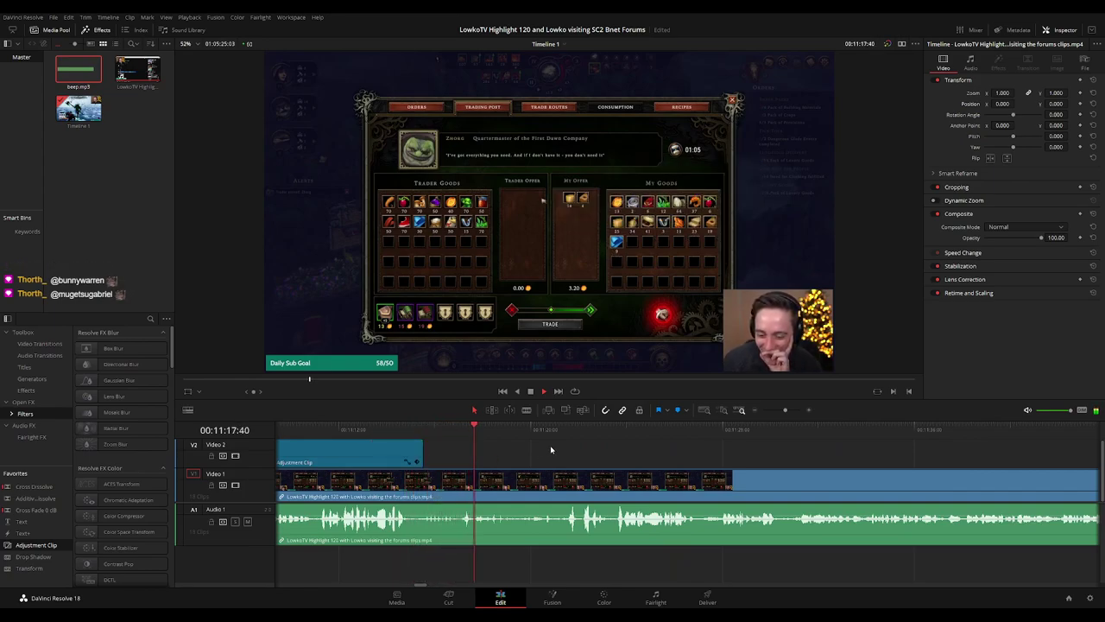
drag(422, 452, 405, 453)
- Play through the trading and settlement footage from about 00:11:18 to 00:12:41, replaying passages to look for moments to cut
drag(673, 458, 560, 455)
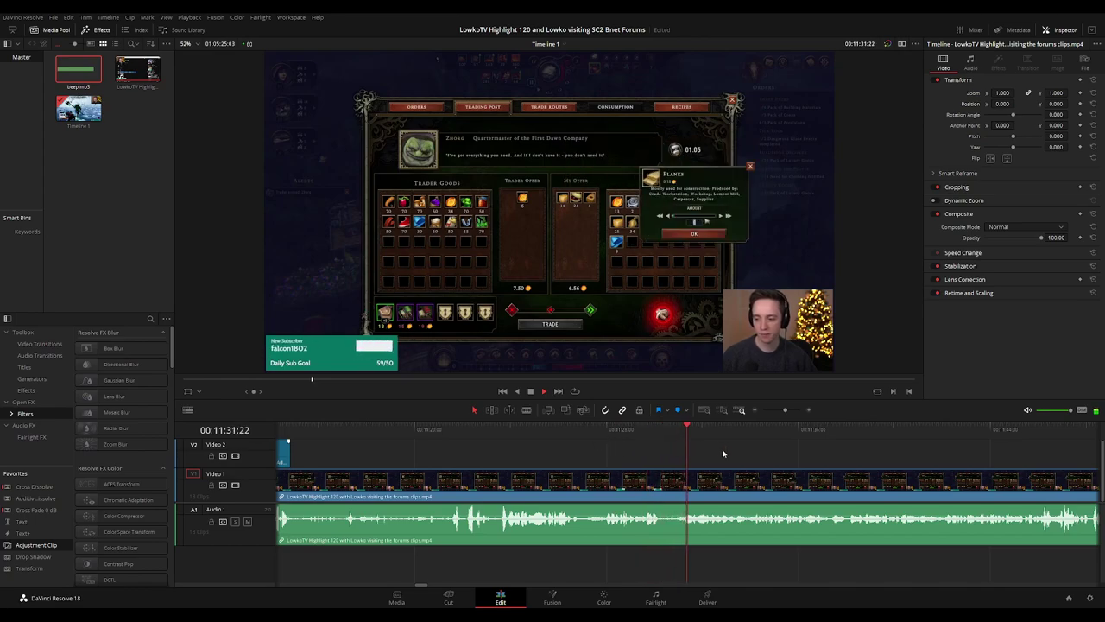
scroll(673, 451, right, 1)
scroll(672, 455, down, 2)
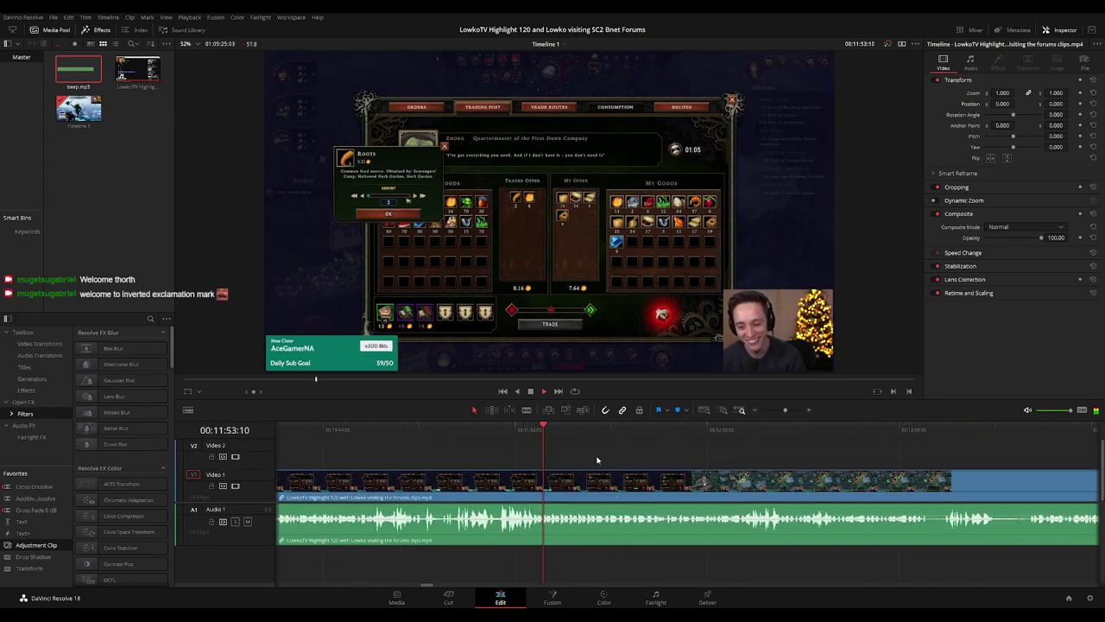
drag(765, 460, 637, 459)
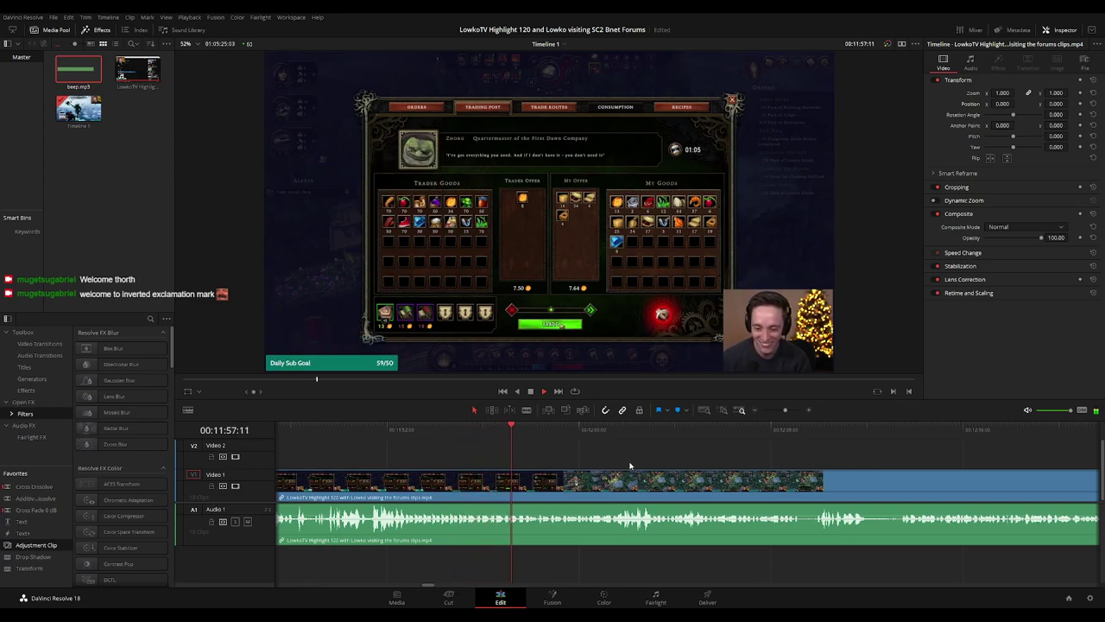
drag(638, 458, 565, 451)
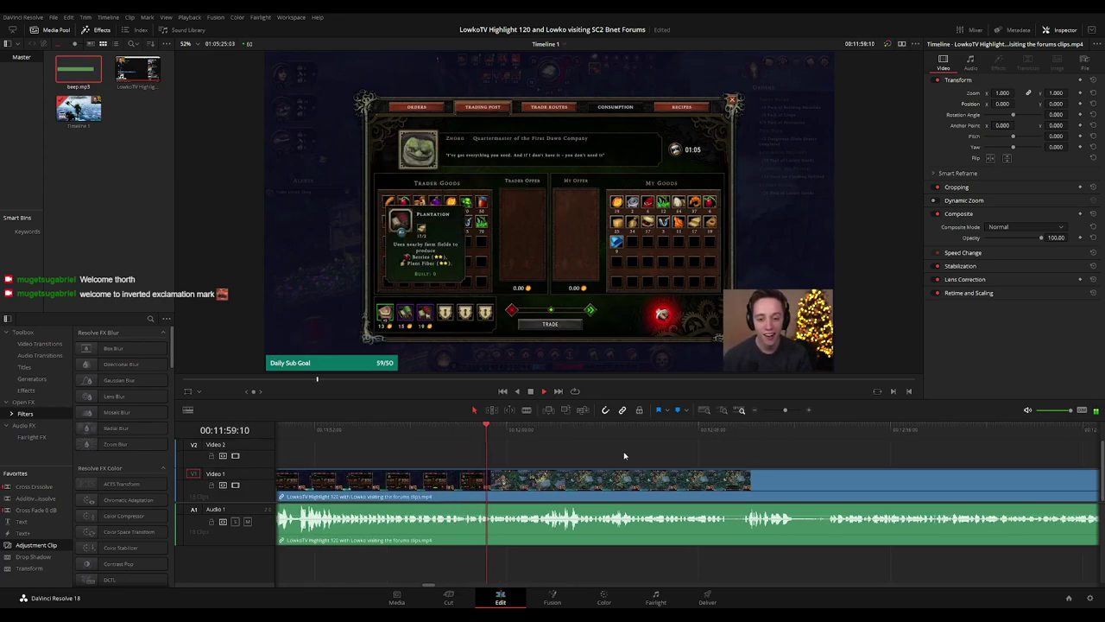
drag(636, 456, 553, 452)
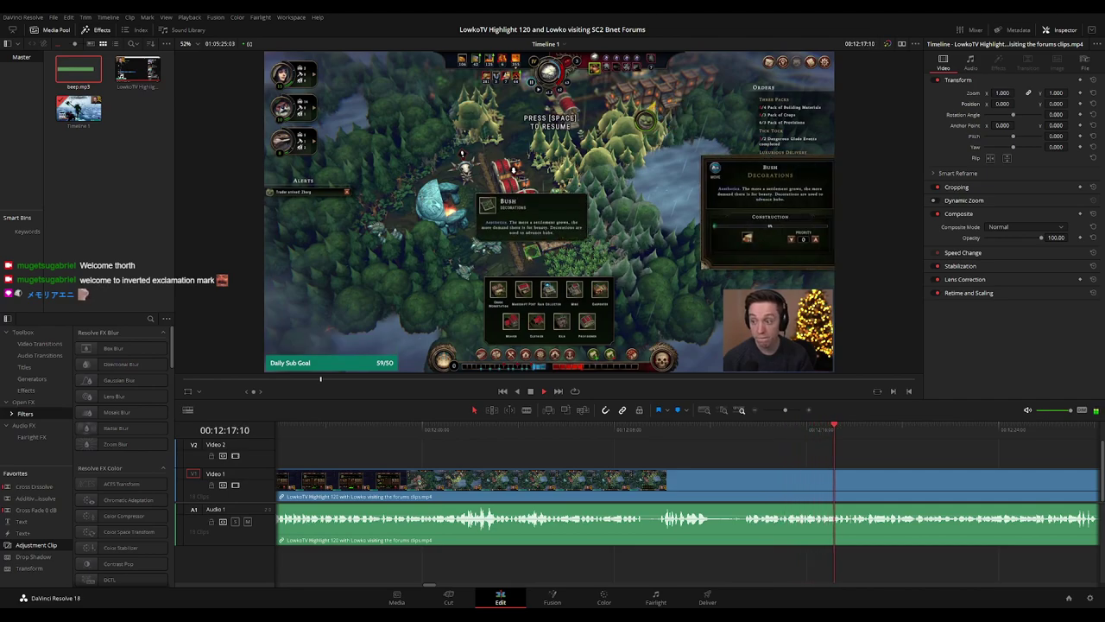
click(657, 427)
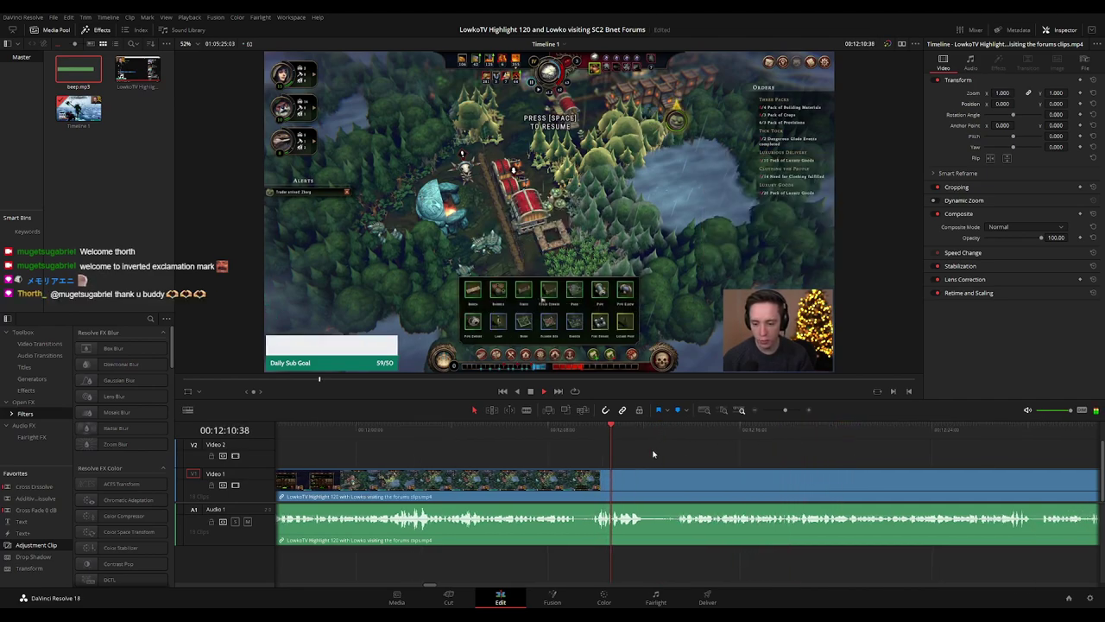
click(518, 429)
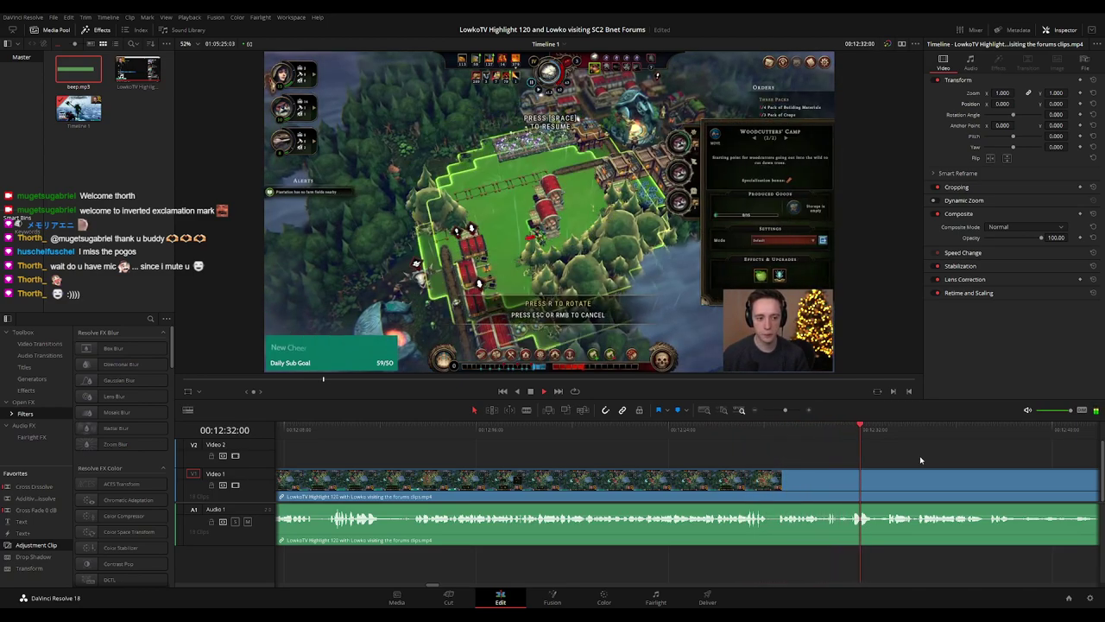
scroll(717, 458, right, 2)
drag(604, 430, 574, 437)
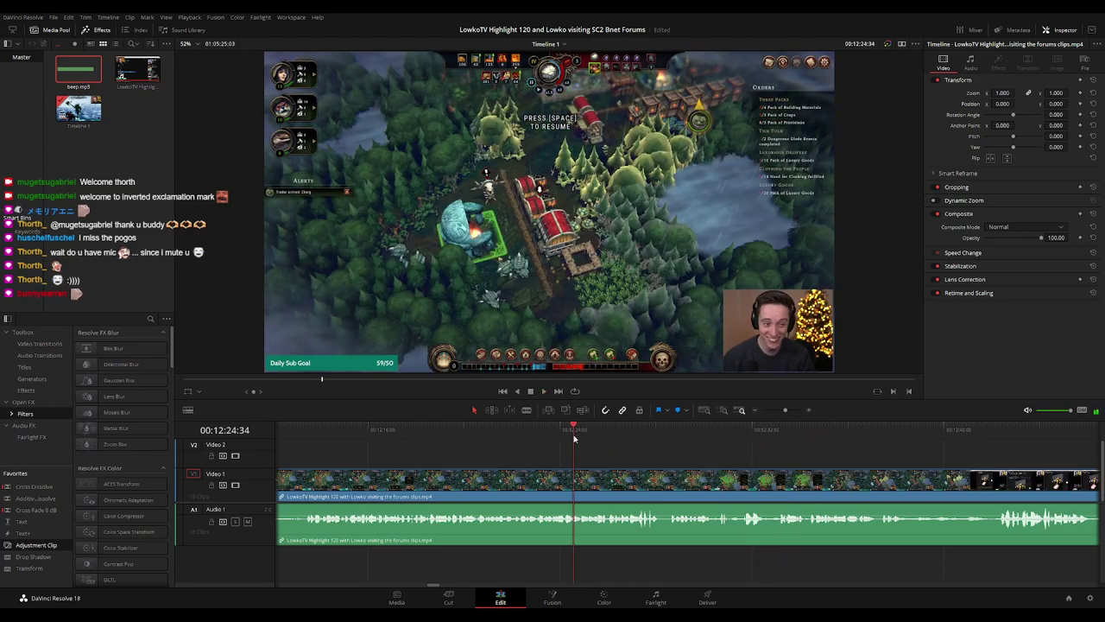
click(321, 429)
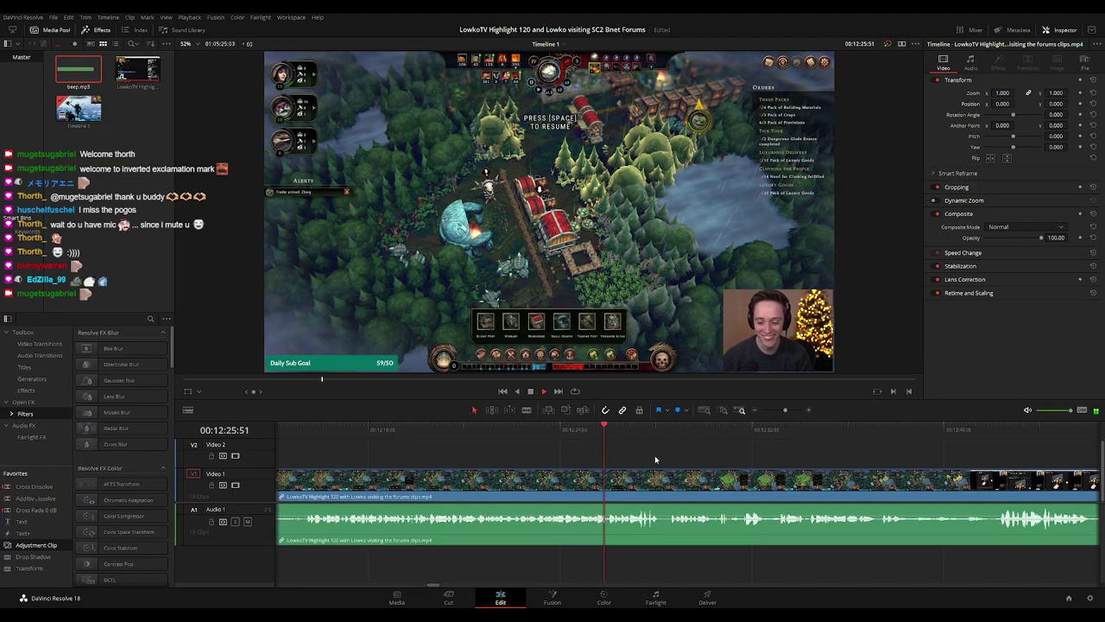
drag(682, 455, 500, 457)
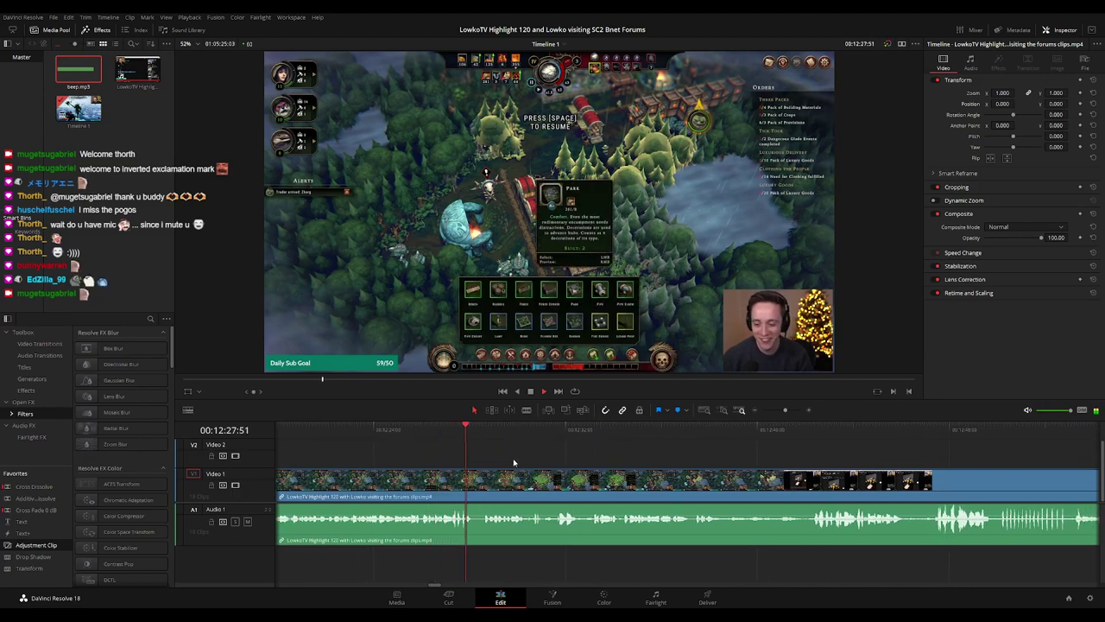
scroll(553, 460, right, 1)
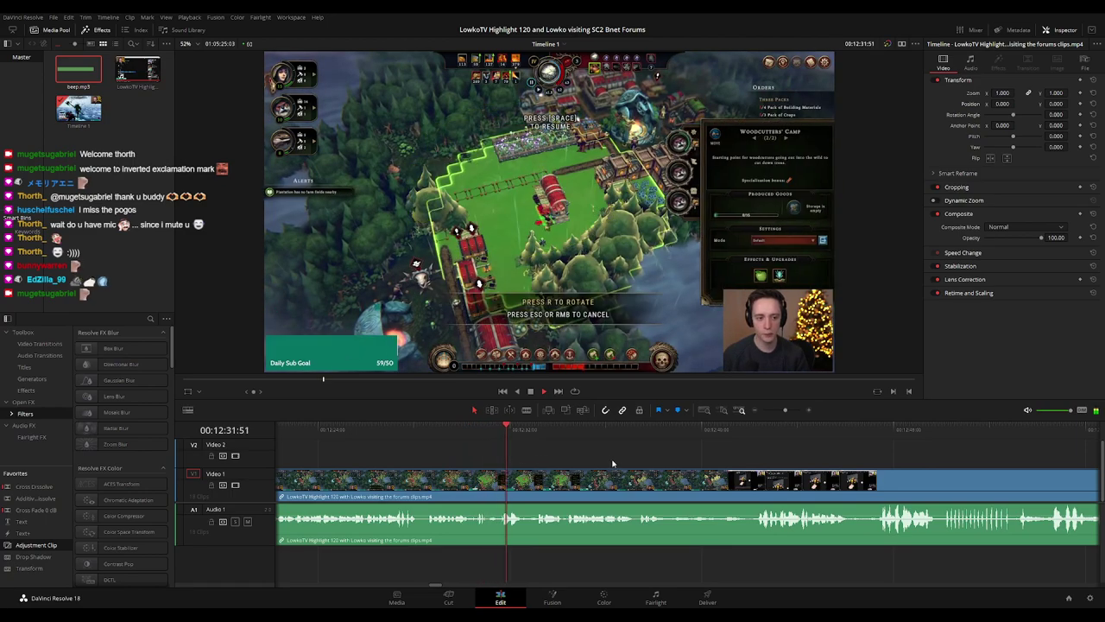
scroll(552, 461, right, 1)
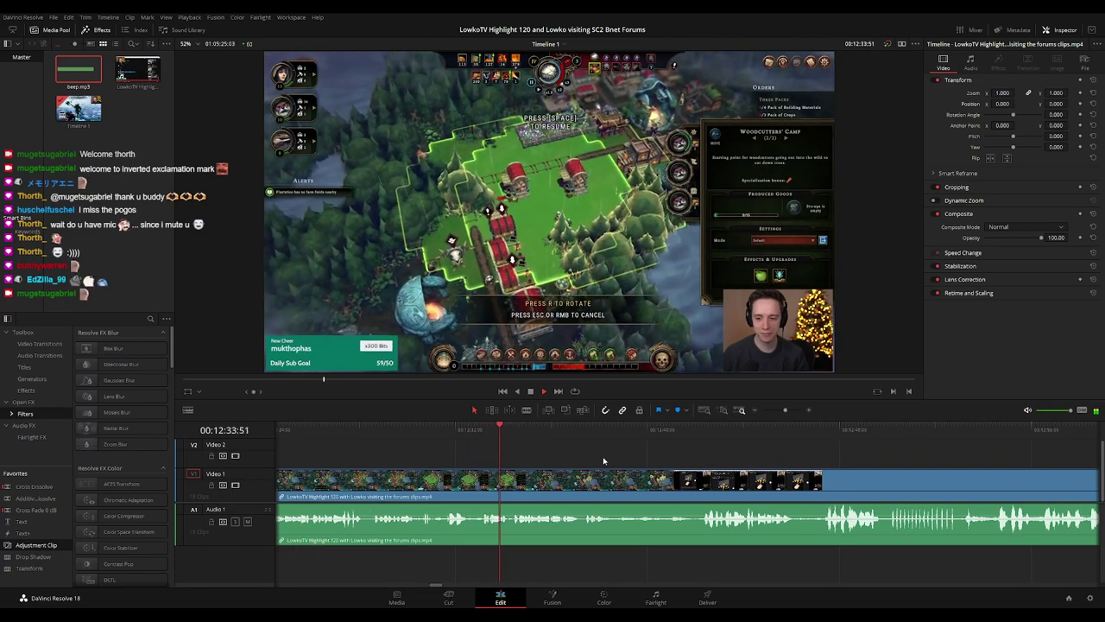
scroll(546, 461, right, 1)
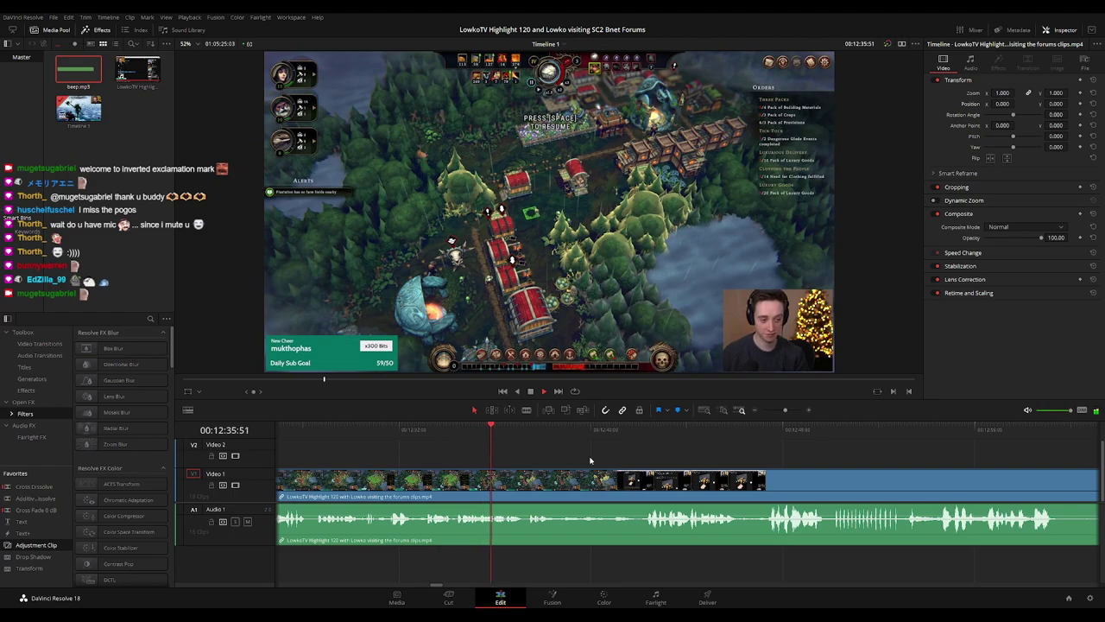
scroll(591, 460, right, 1)
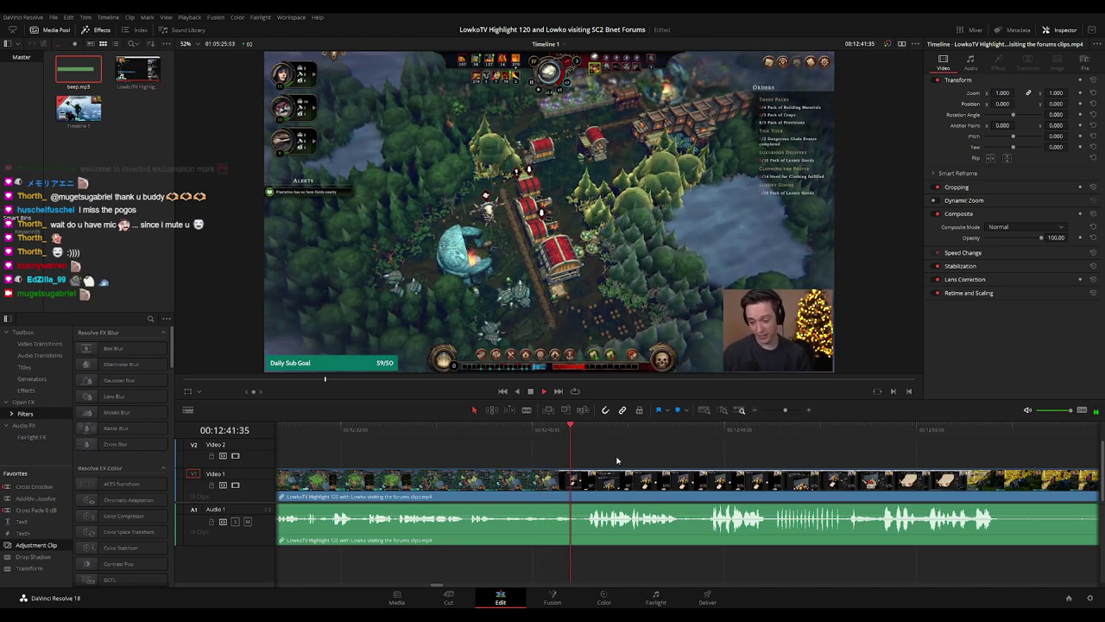
- Cut out about 15 frames where settlement footage changes to the Reddit post at about 00:12:41:50 and colour the clip before the cut teal
key(space)
scroll(604, 469, up, 3)
mouse_move(656, 437)
mouse_down()
mouse_move(621, 440)
mouse_move(664, 440)
mouse_up()
key(b)
click(664, 482)
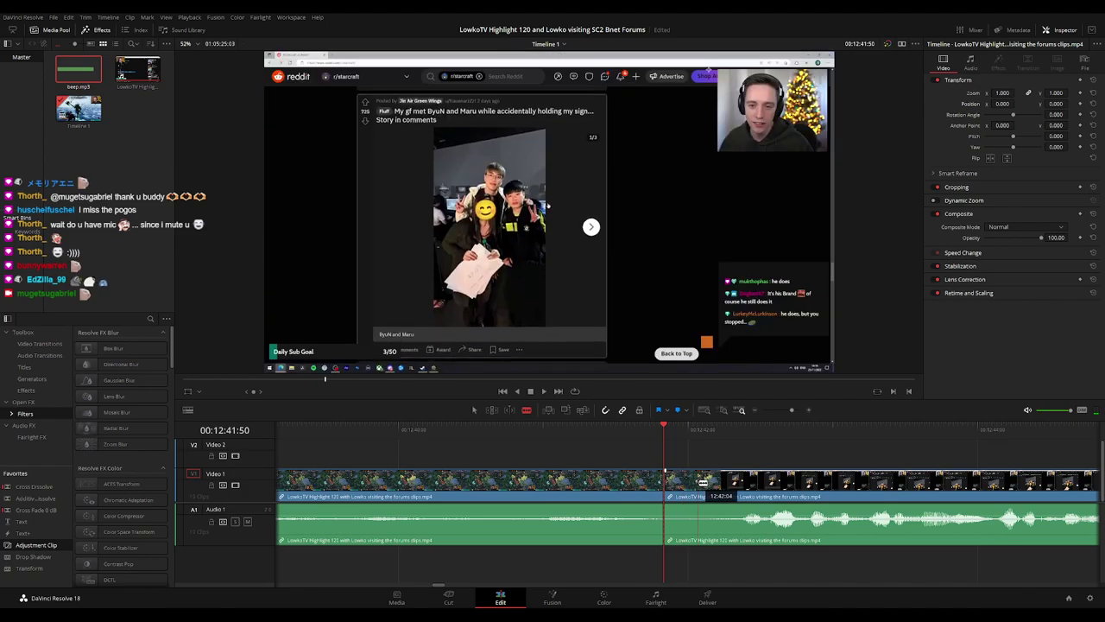
click(699, 481)
key(a)
click(677, 491)
key(Delete)
key(space)
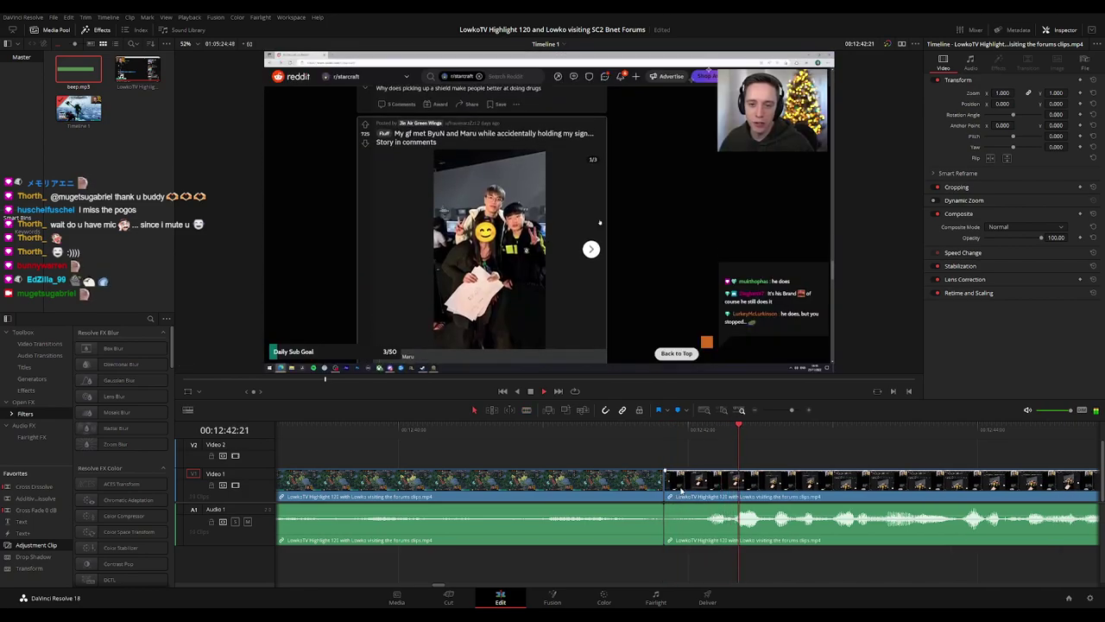
drag(753, 467, 565, 457)
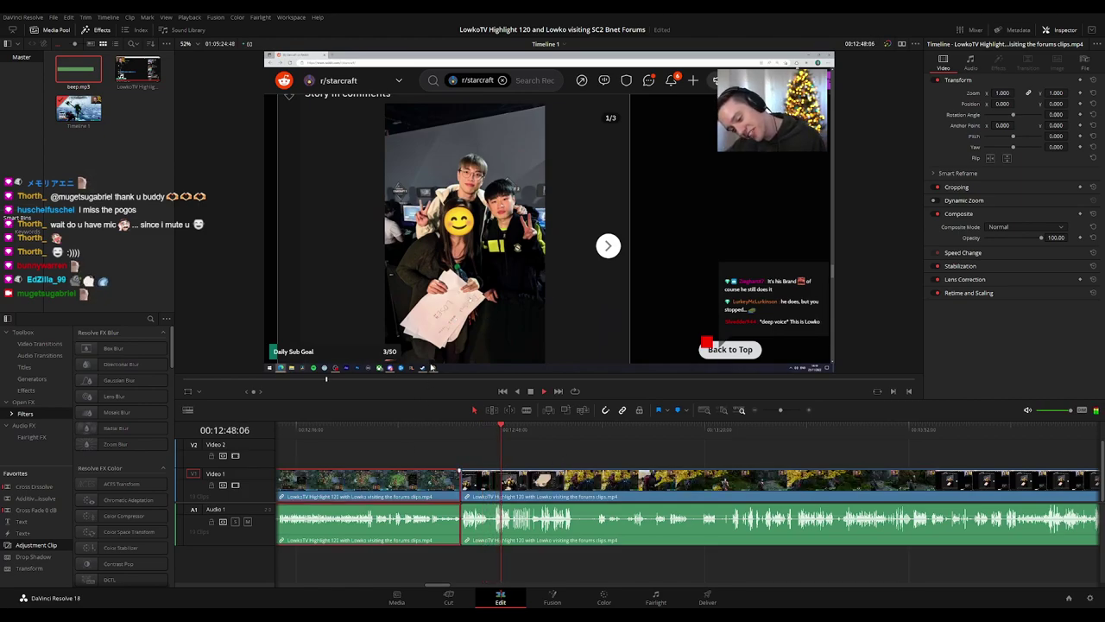
click(552, 450)
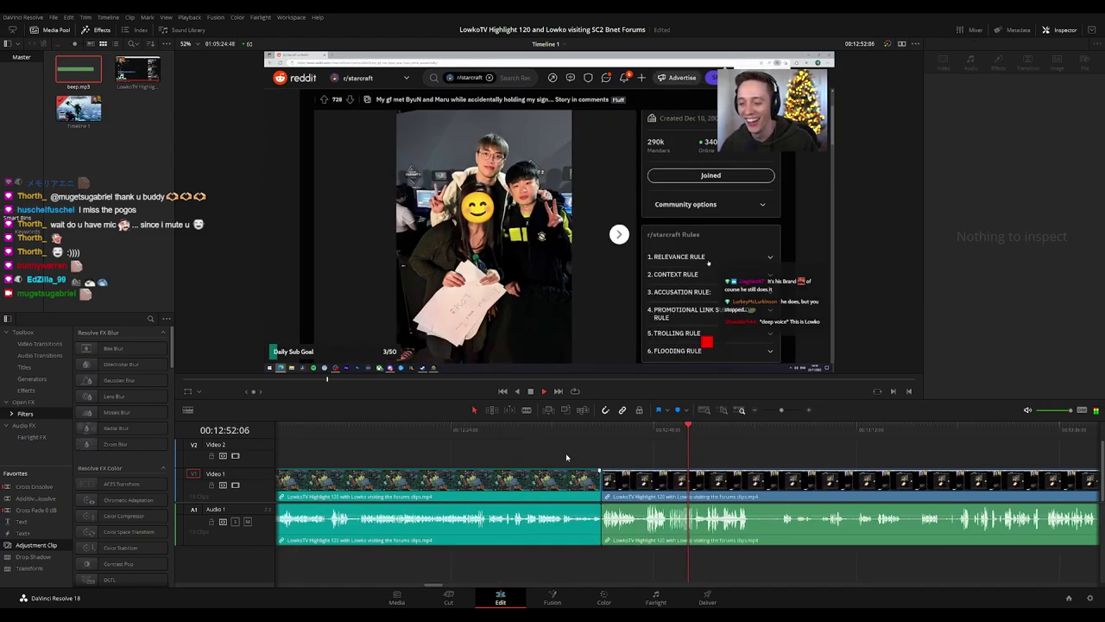
- Cut out about 31 frames where the Reddit footage changes to the waterfall gameplay at about 00:12:59:03 and select the clip before the cut
click(561, 480)
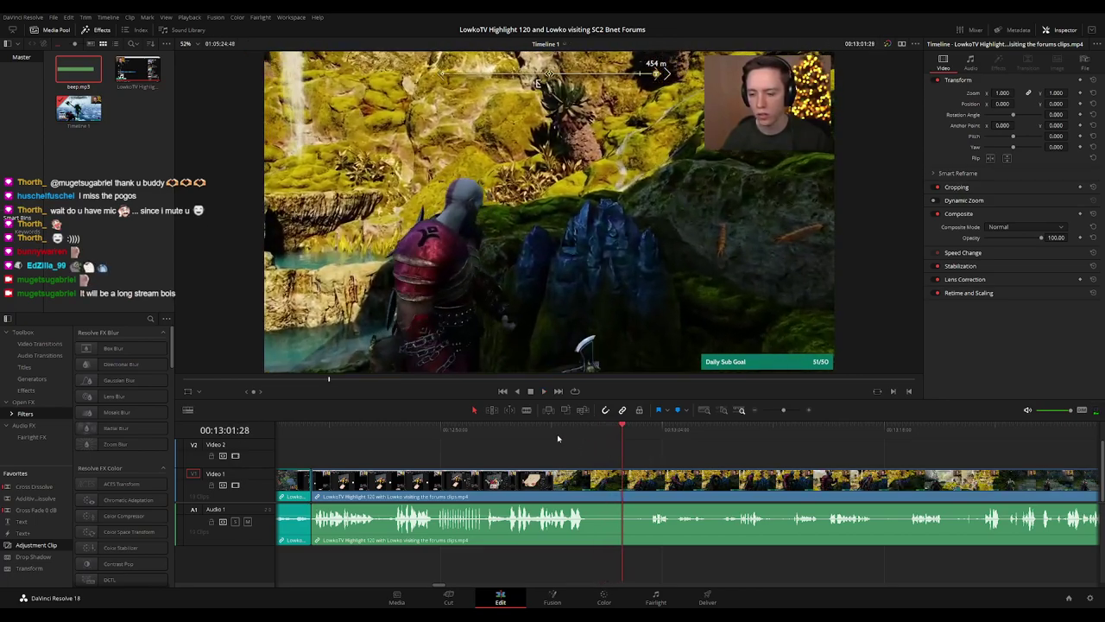
click(563, 429)
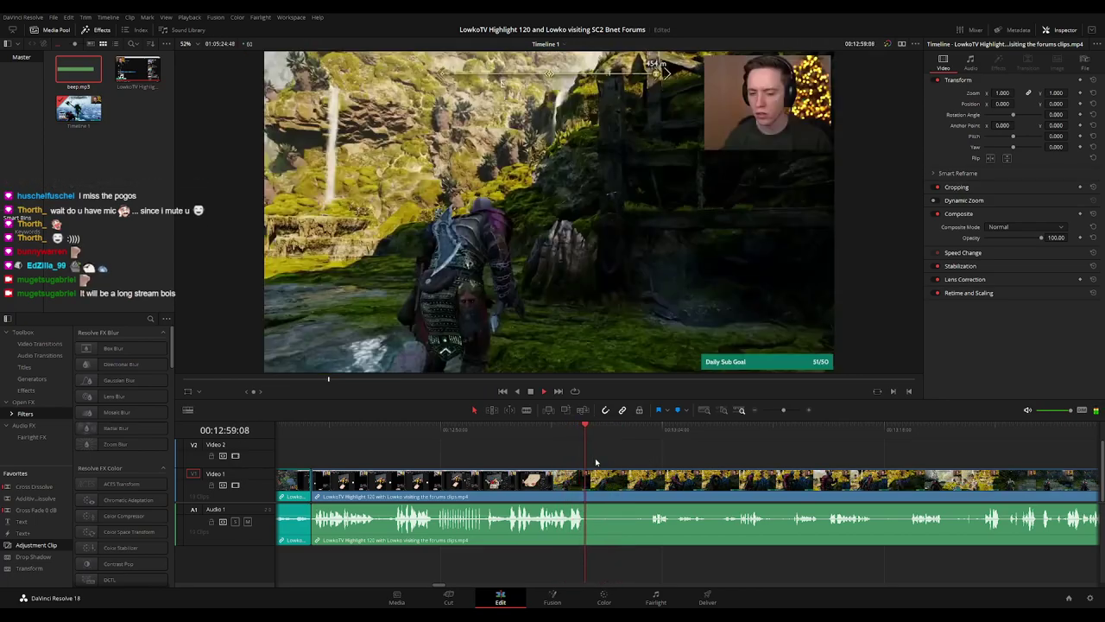
click(583, 434)
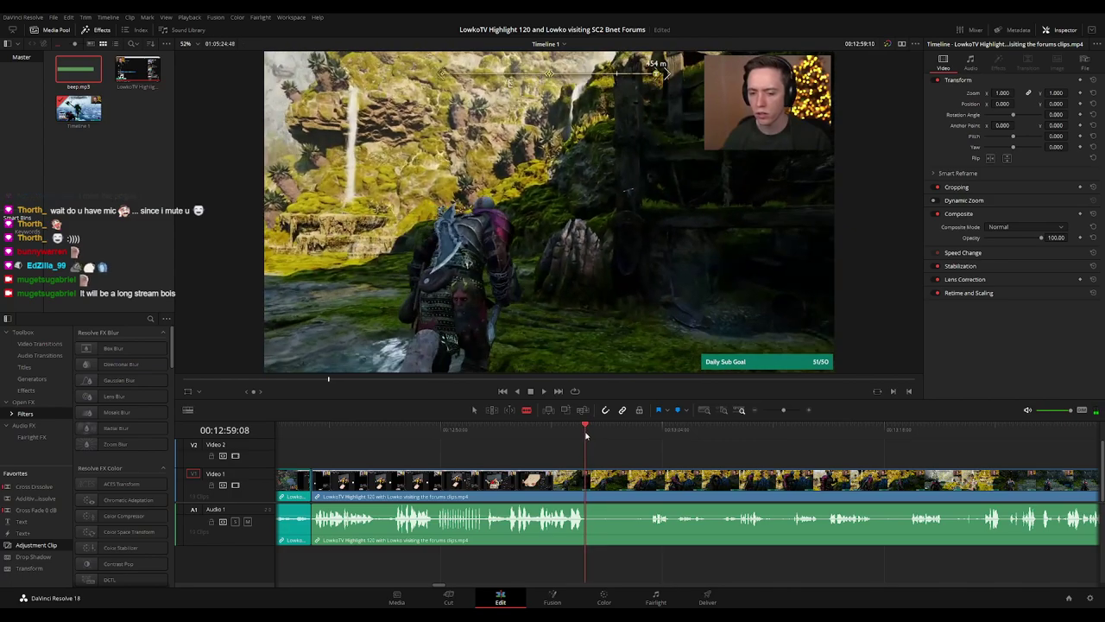
click(588, 482)
key(a)
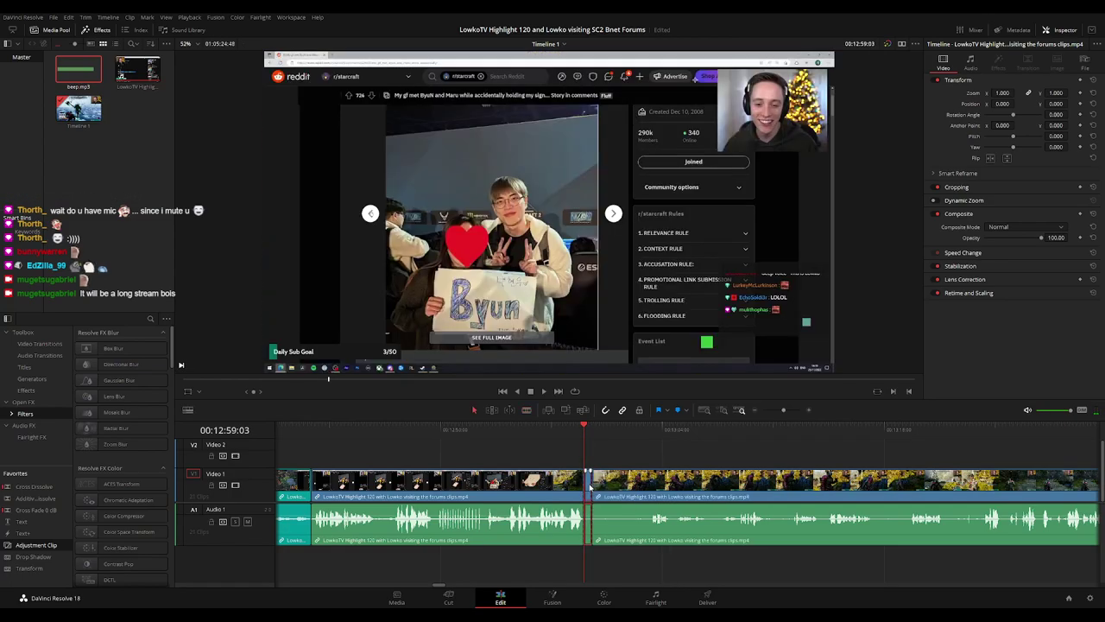
click(590, 488)
key(BackSpace)
key(space)
click(581, 489)
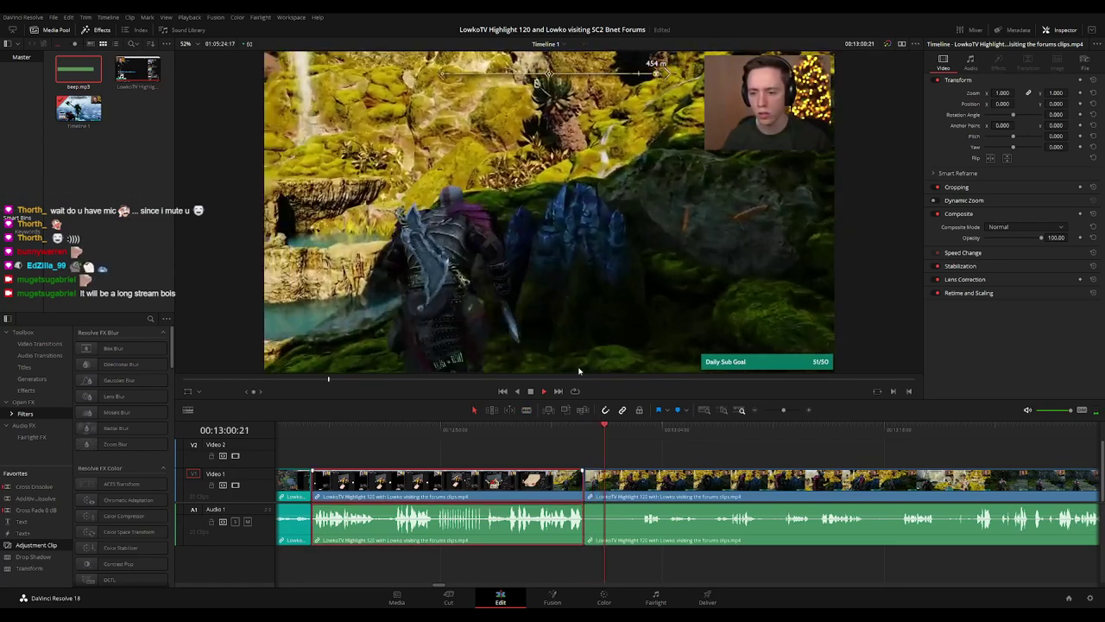
scroll(777, 462, down, 5)
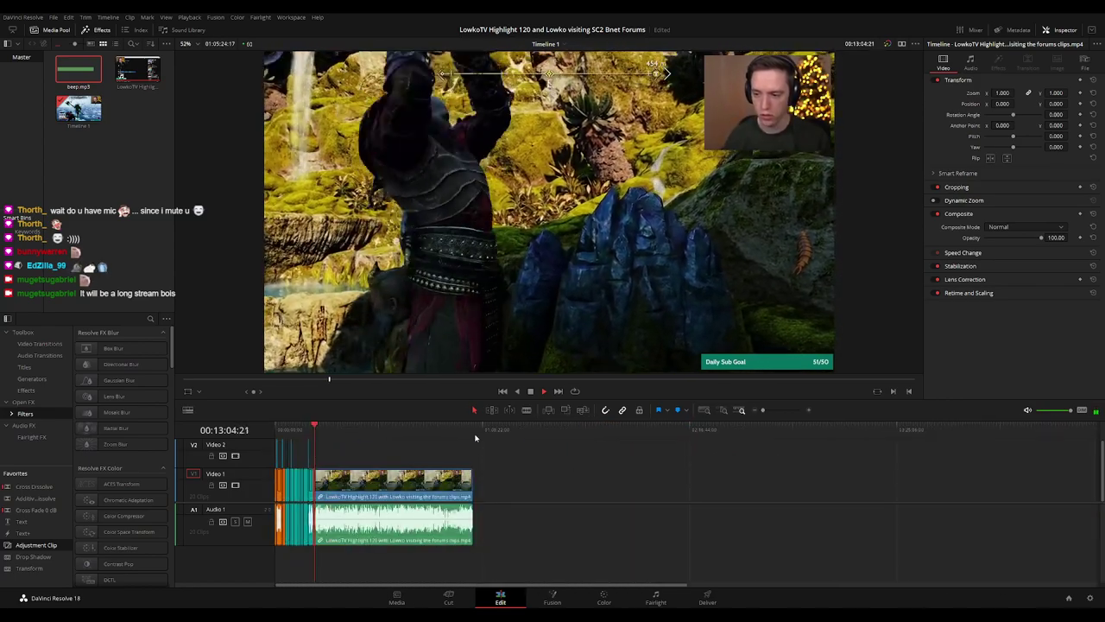
scroll(604, 462, up, 5)
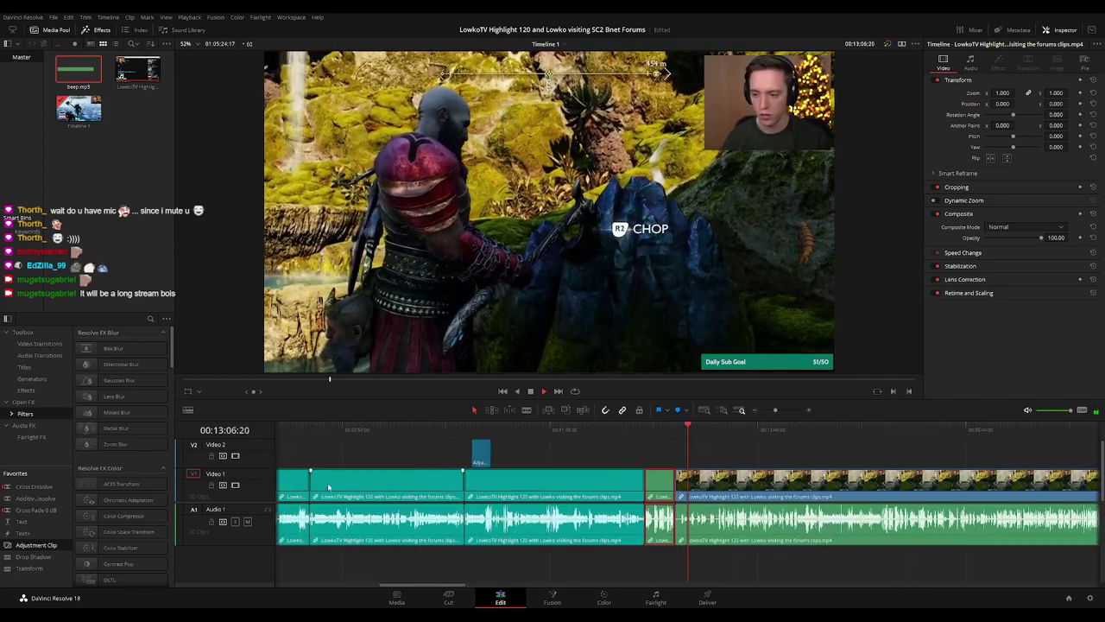
- Play through the rock-chopping gameplay from about 00:13:06 to 00:13:19, following the playhead to look for moments to cut
drag(735, 469, 524, 463)
click(540, 461)
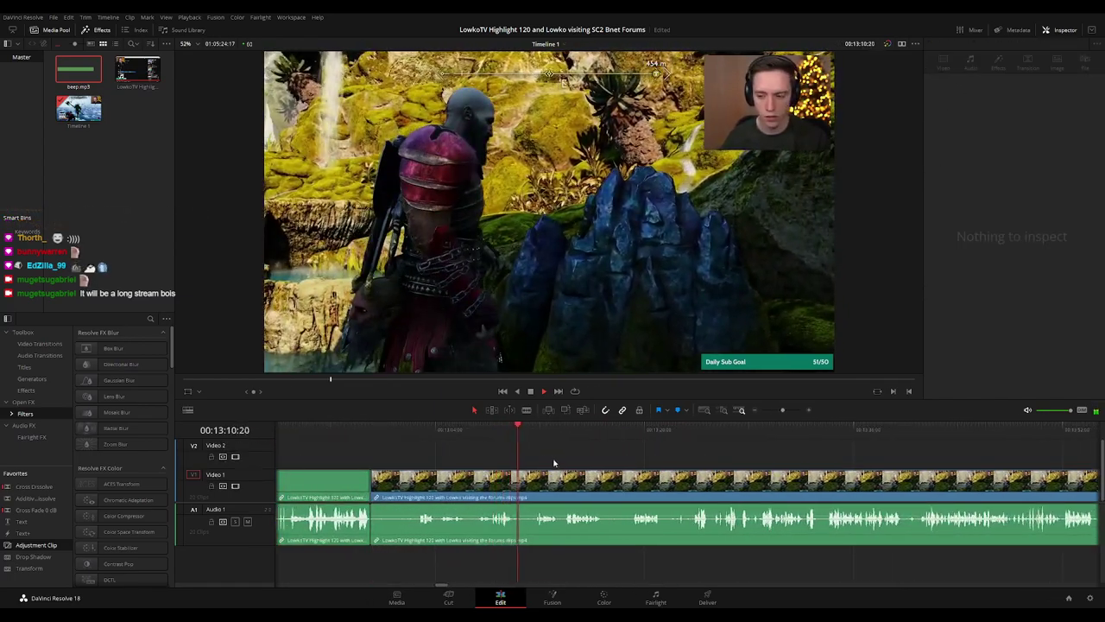
drag(627, 453, 508, 449)
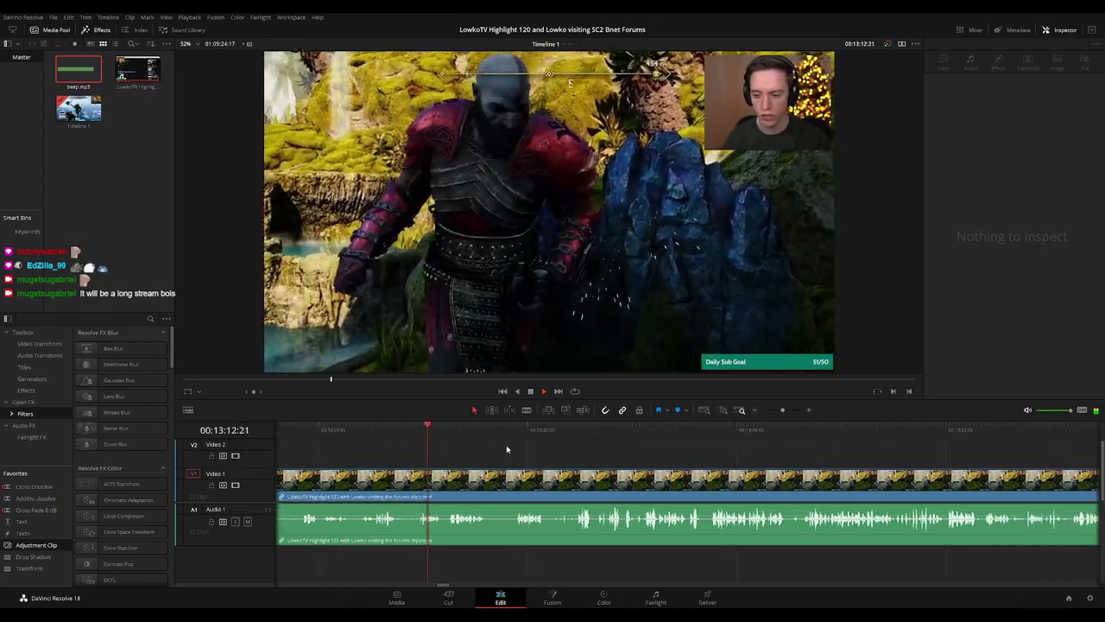
key(space)
key(space)
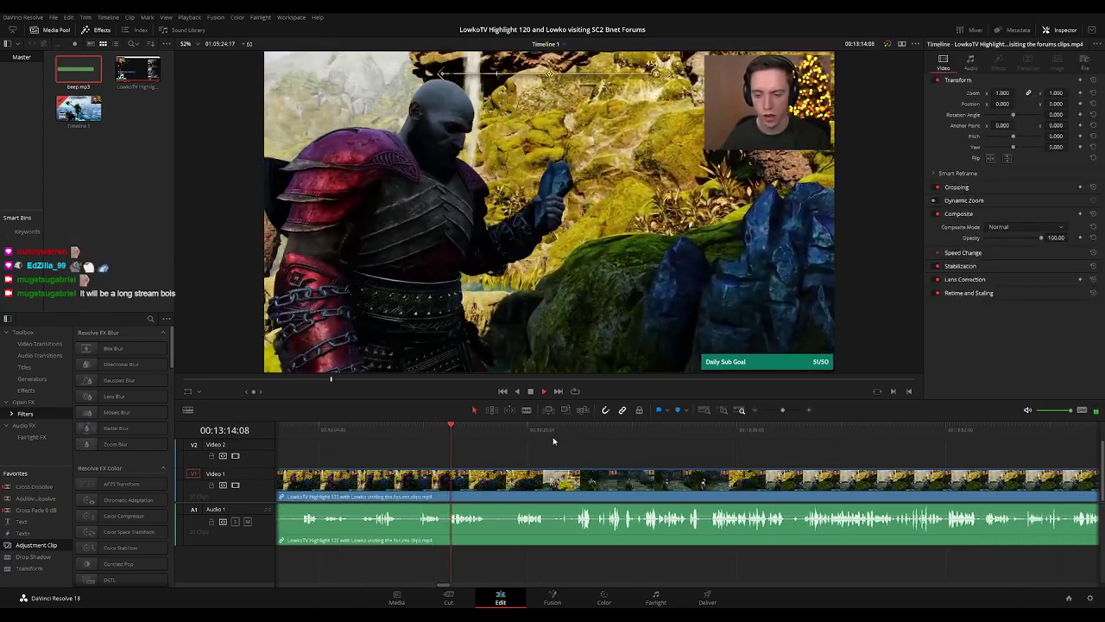
key(ctrl+equal)
drag(735, 452, 516, 452)
click(501, 431)
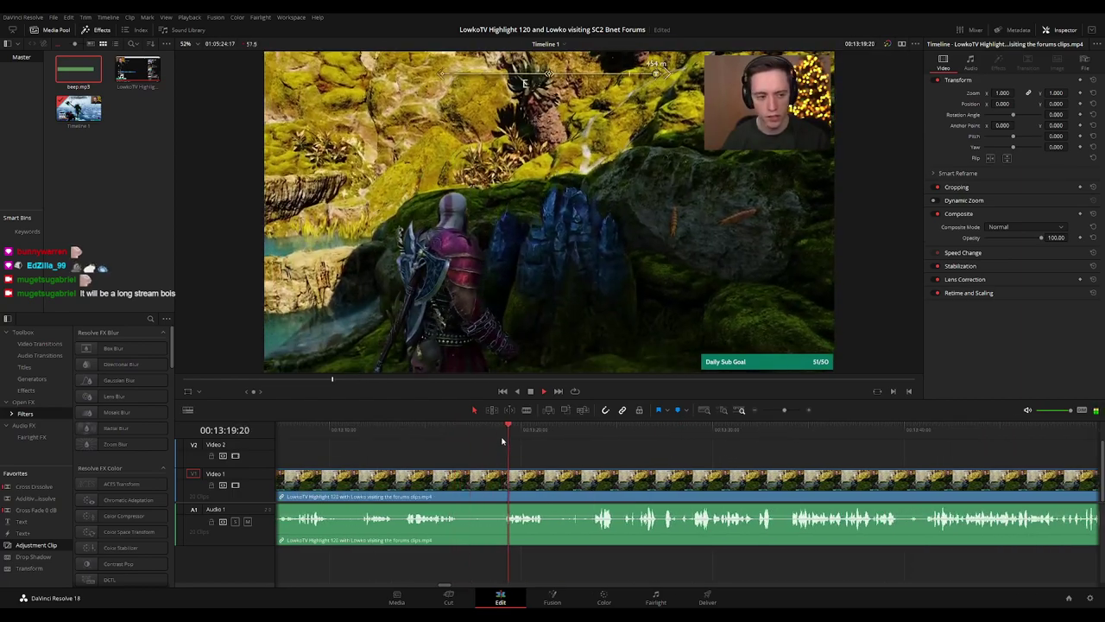
- Cut out about 2 seconds of the waterfall gameplay at about 00:13:16:46 and colour the clip before the cut green
key(b)
click(460, 497)
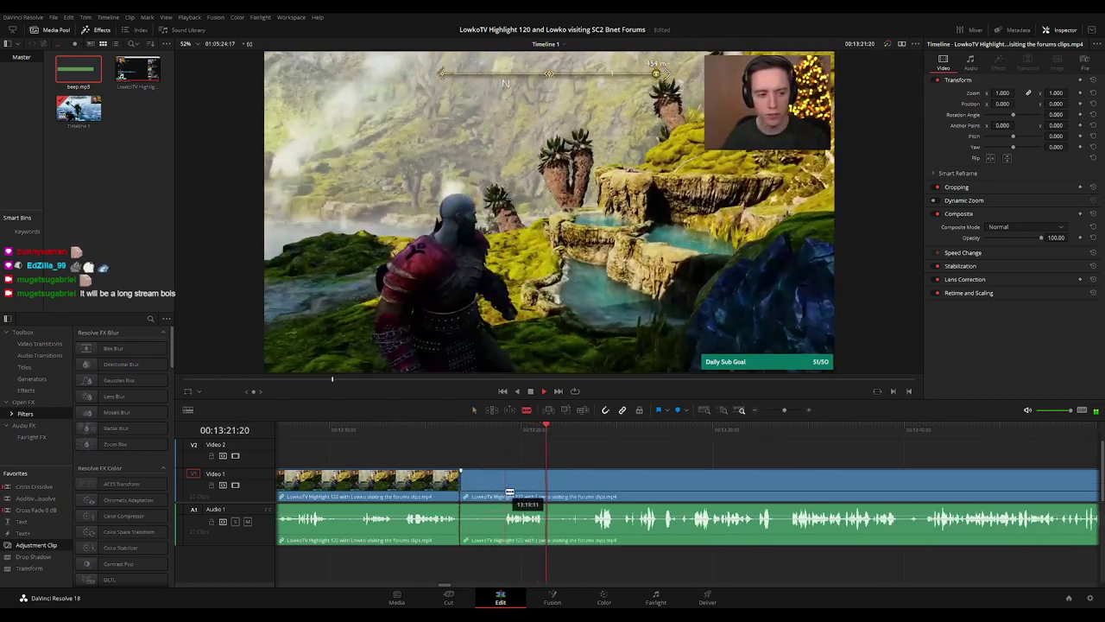
click(500, 497)
key(a)
click(491, 495)
key(Delete)
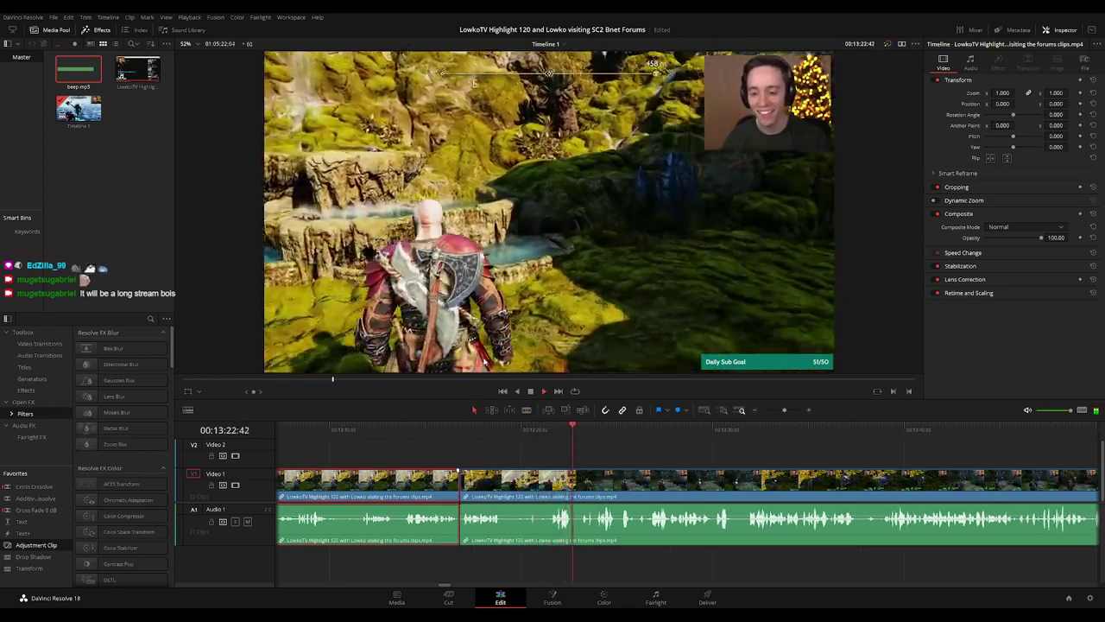
click(571, 457)
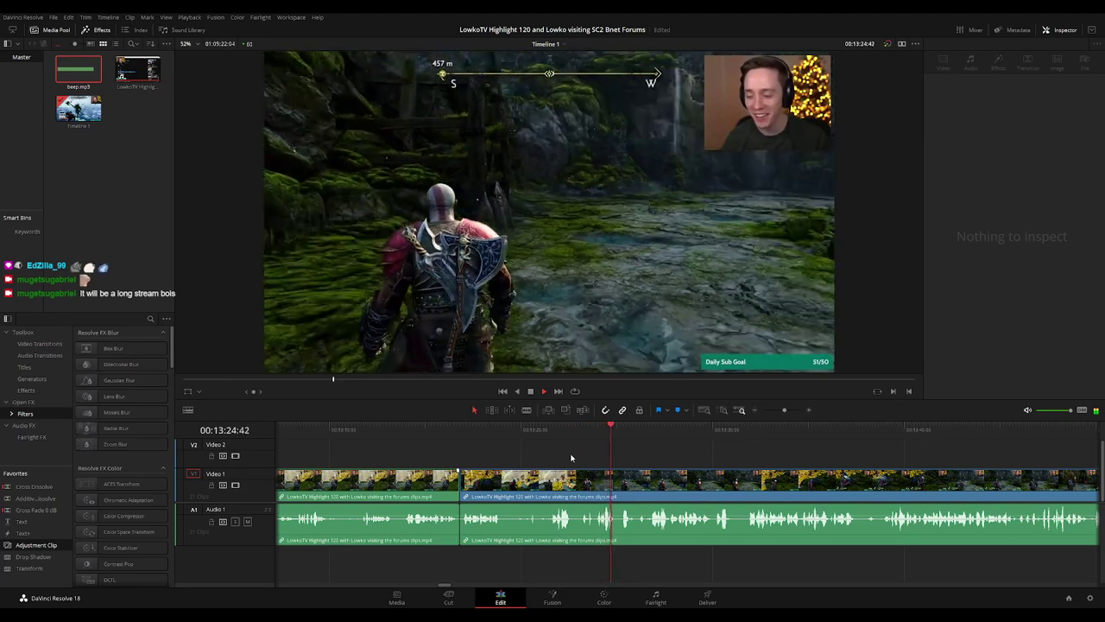
- Play through the gameplay and chopping footage from about 00:13:24 to 00:15:47, looking for moments to cut
drag(711, 458, 570, 458)
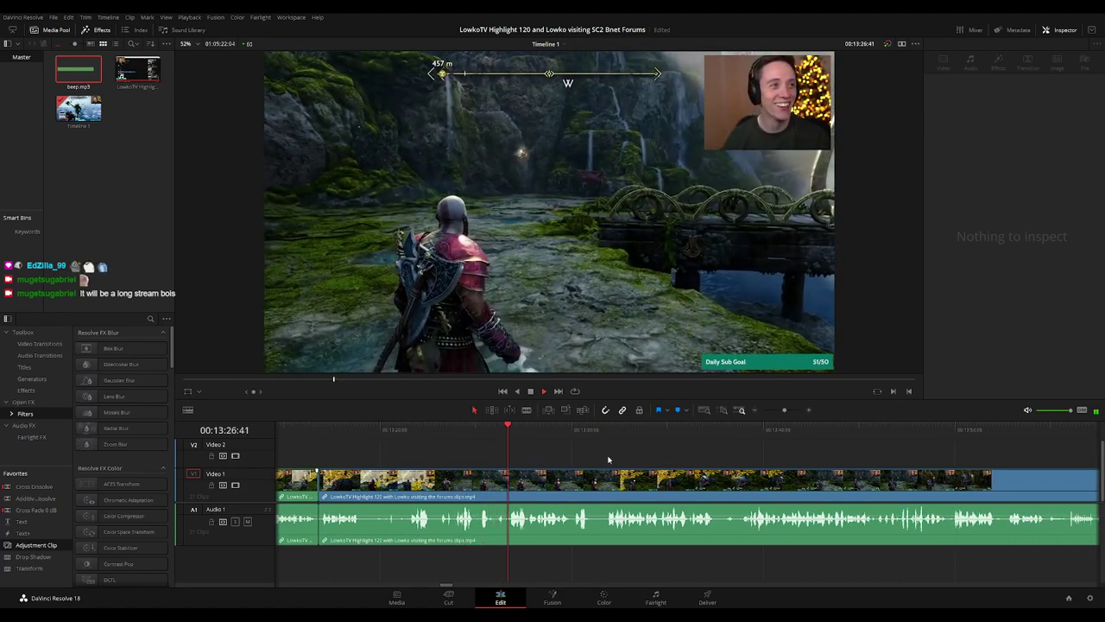
drag(683, 459, 608, 459)
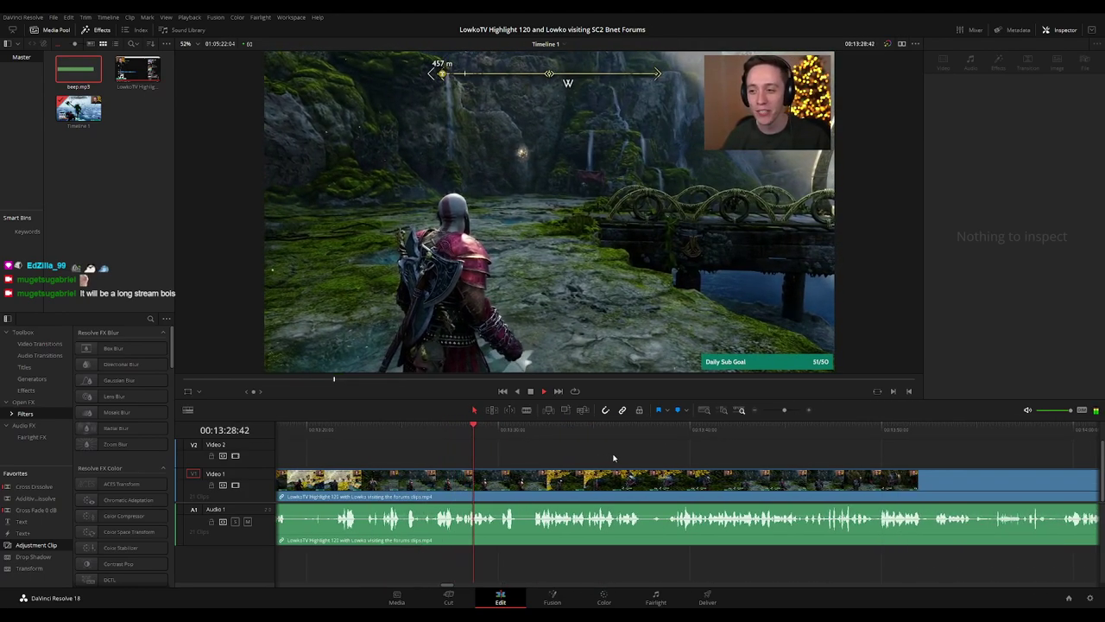
click(619, 456)
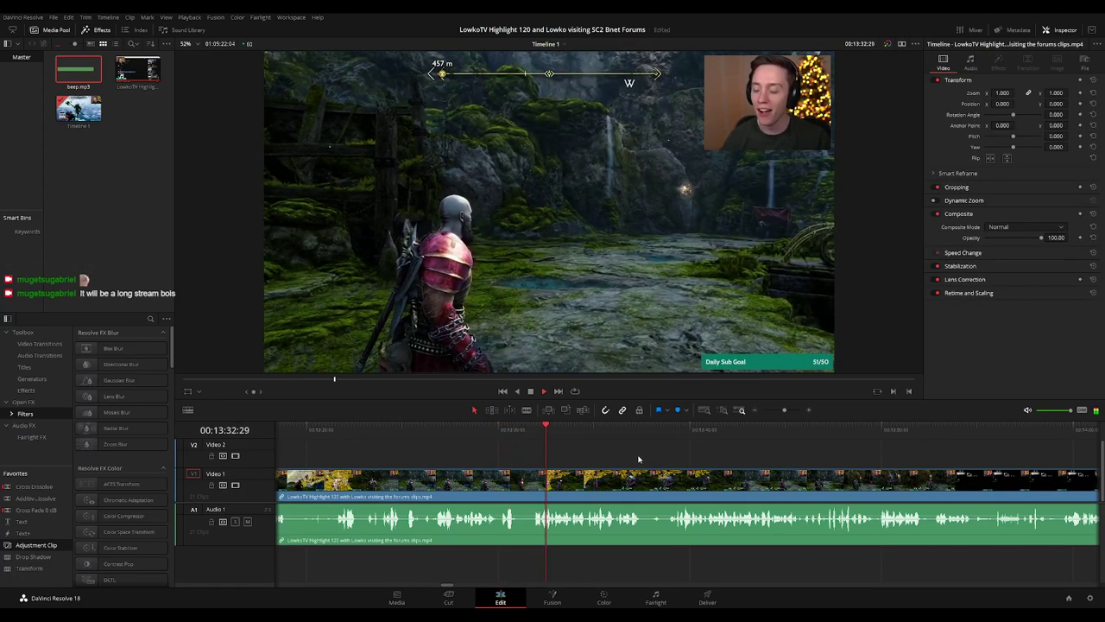
scroll(627, 456, right, 2)
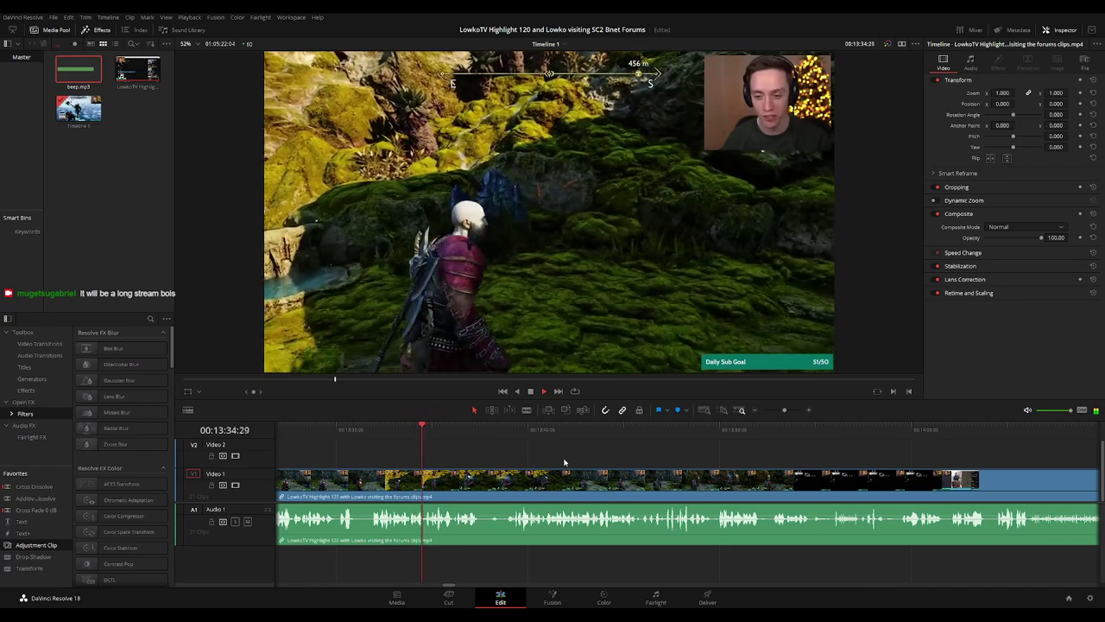
scroll(507, 460, right, 1)
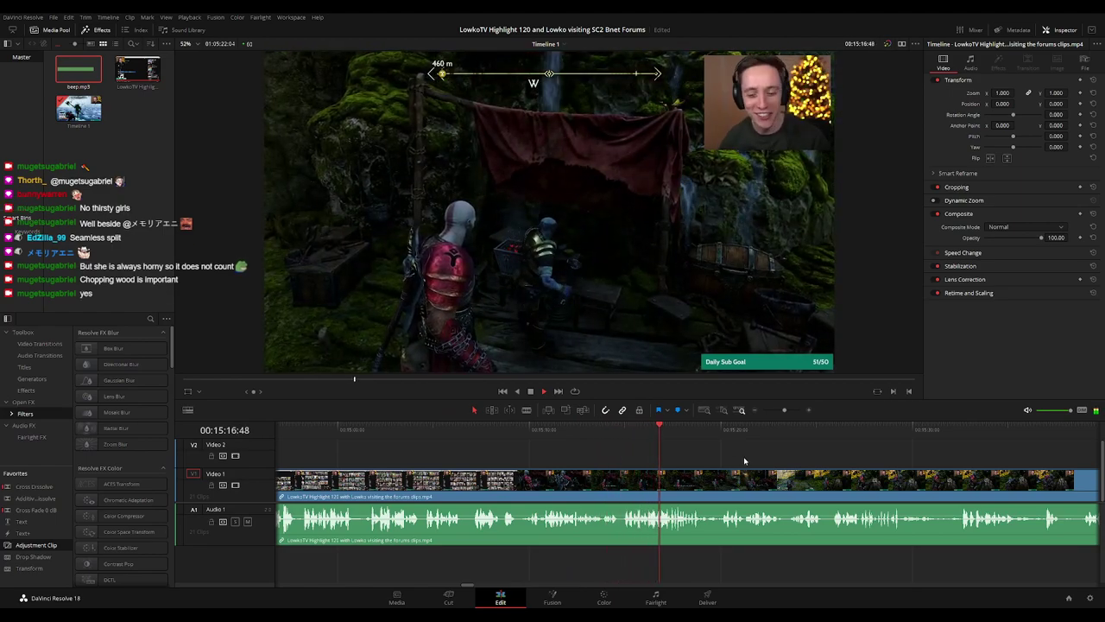
drag(744, 461, 539, 451)
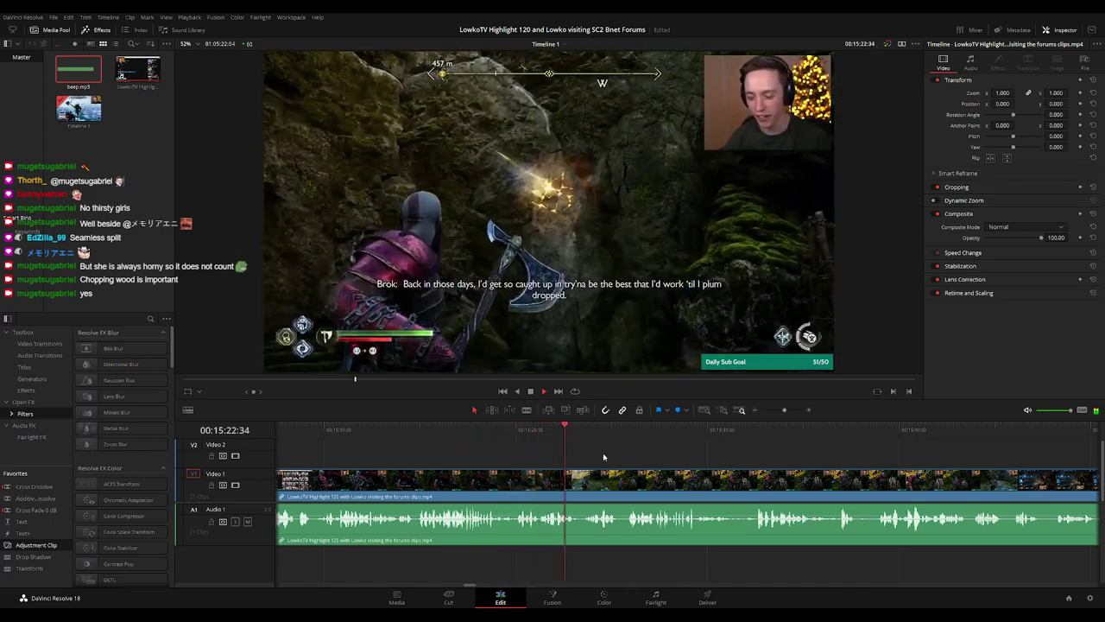
drag(603, 454, 490, 452)
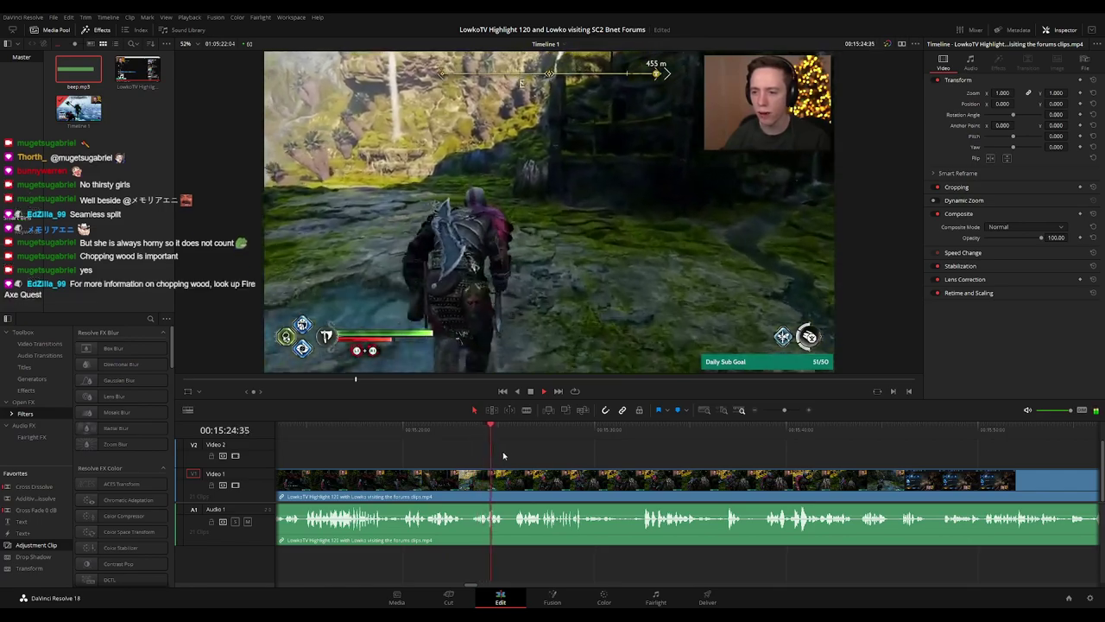
scroll(699, 451, up, 2)
scroll(731, 458, down, 1)
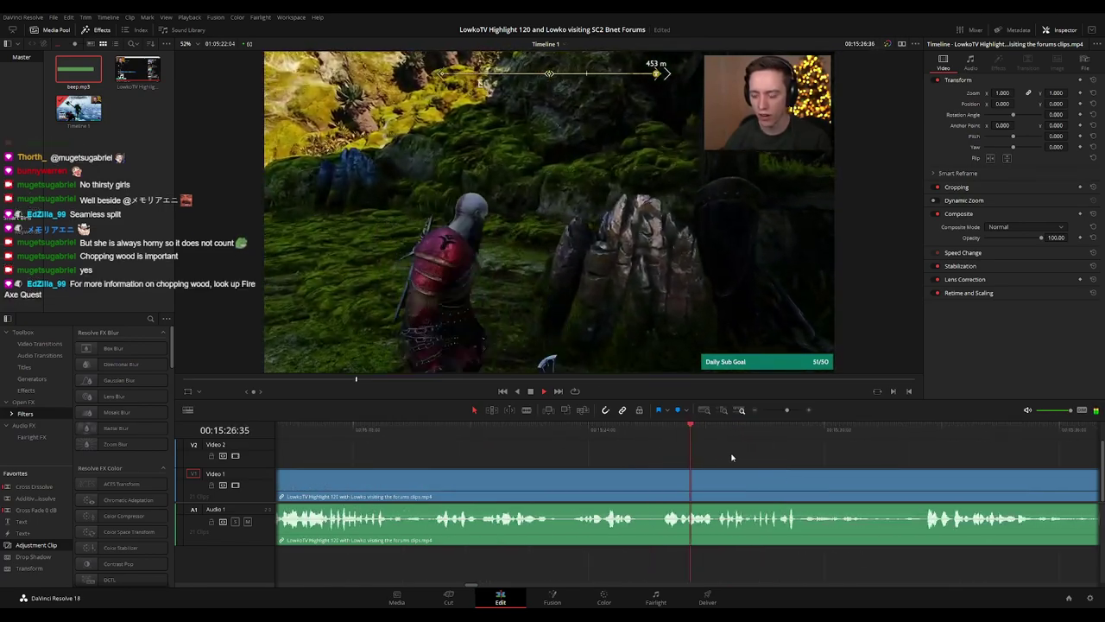
scroll(709, 453, down, 2)
drag(658, 442, 544, 439)
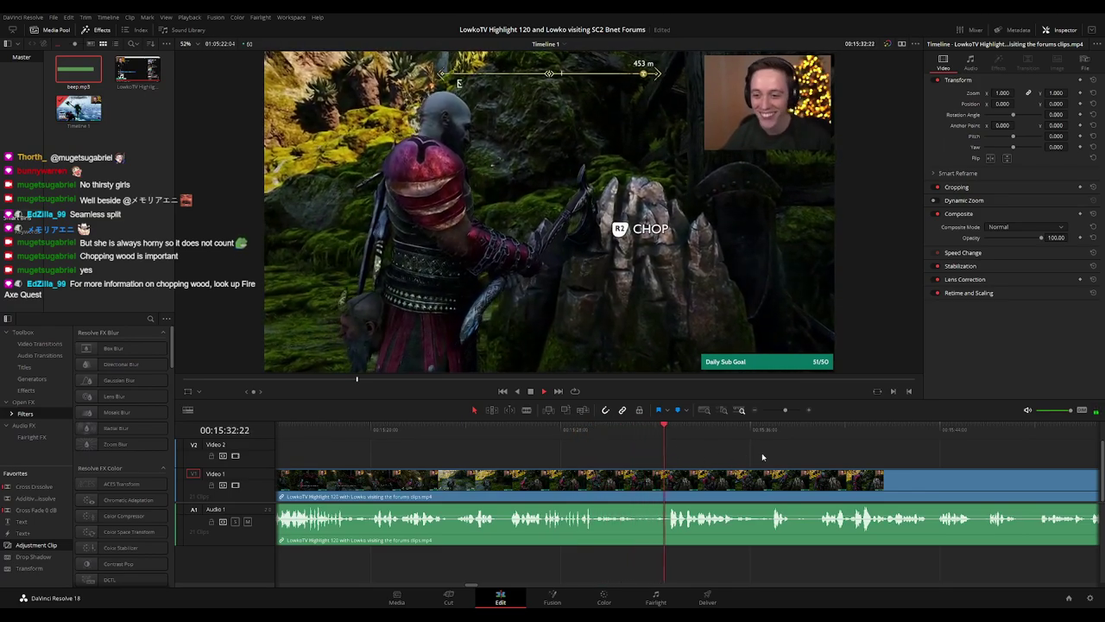
scroll(761, 453, right, 2)
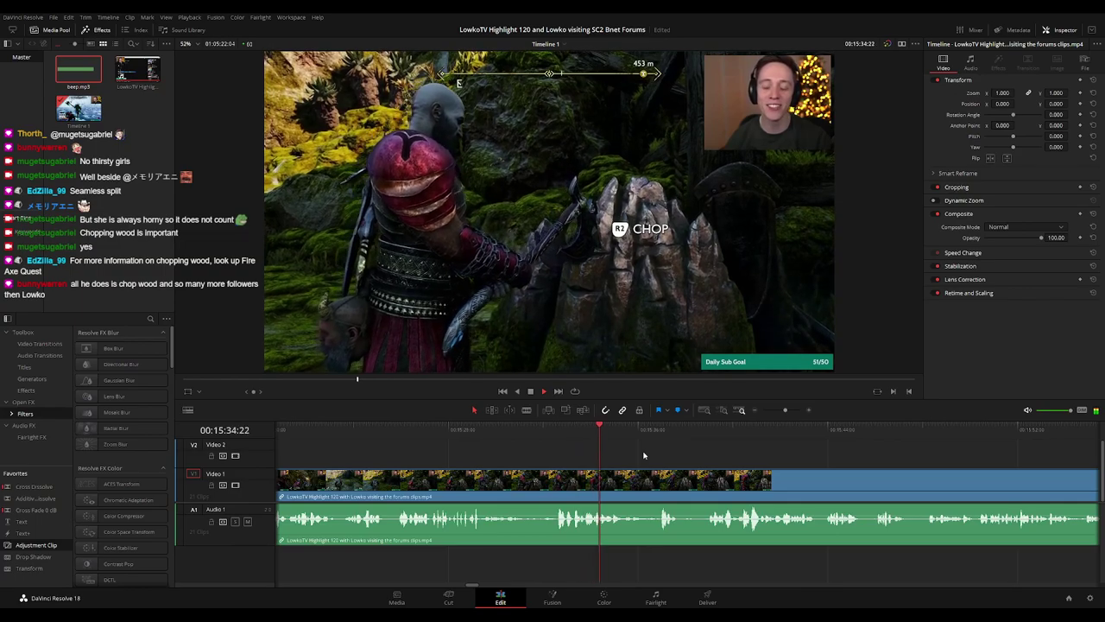
scroll(717, 456, right, 2)
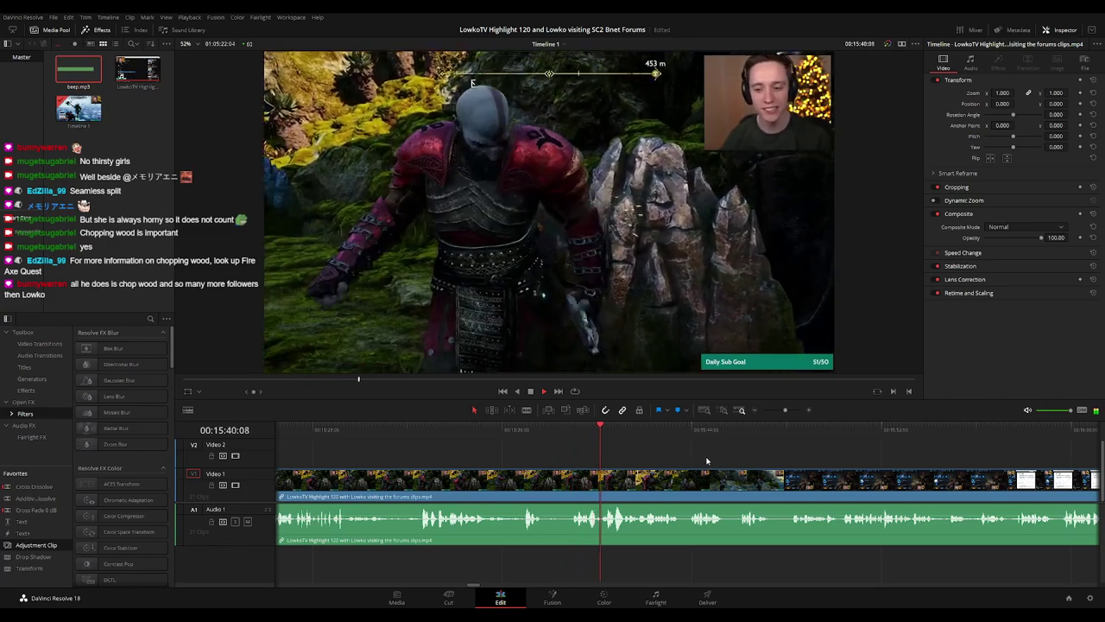
scroll(569, 454, right, 2)
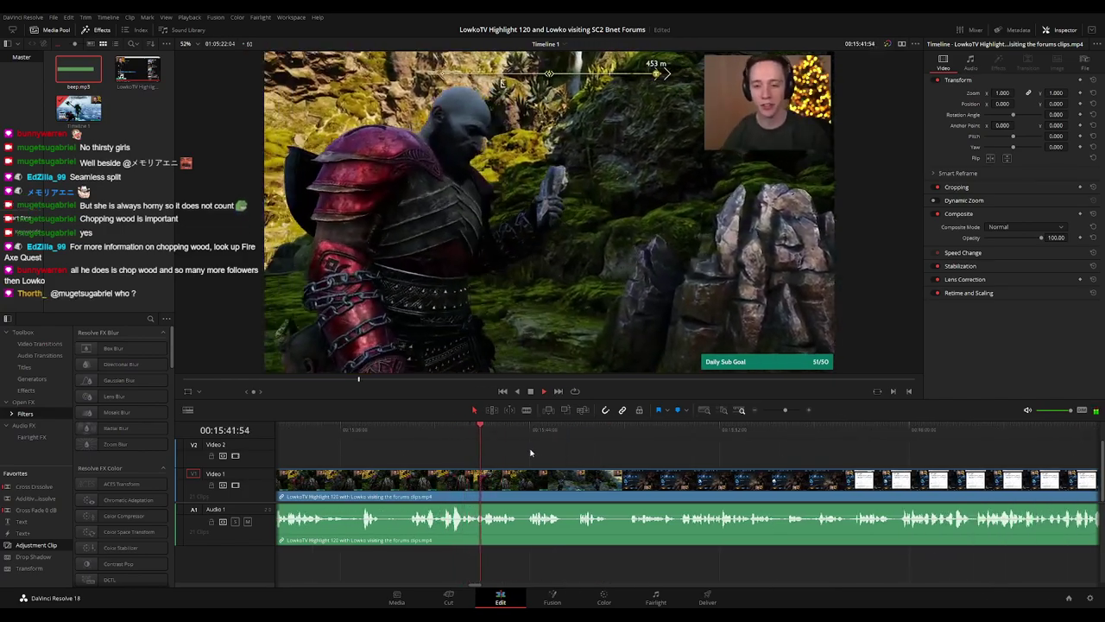
scroll(535, 446, right, 1)
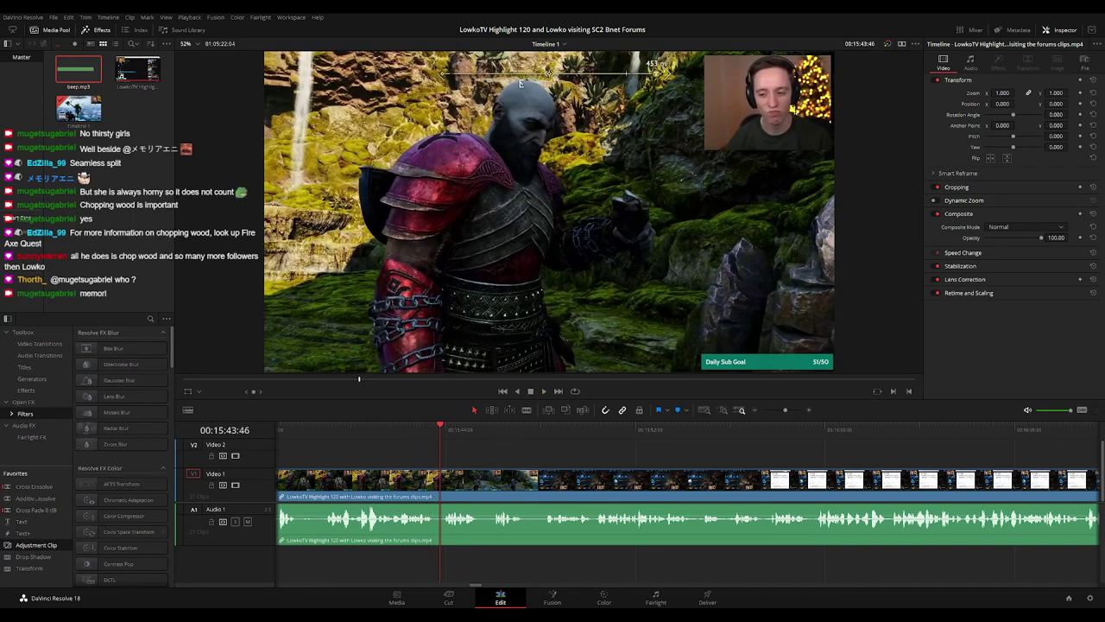
key(space)
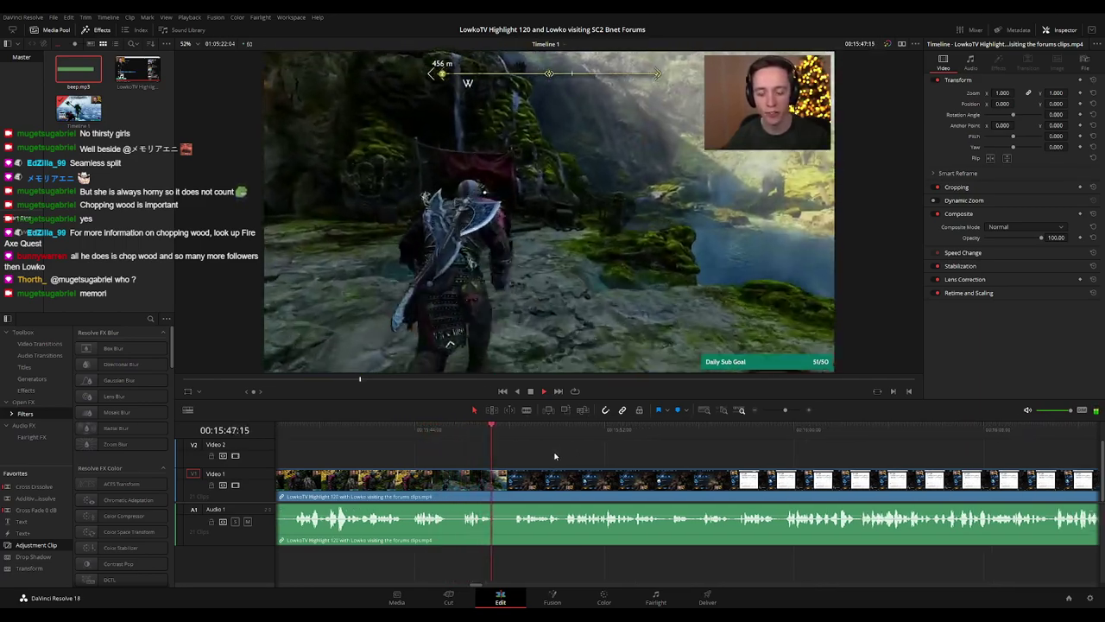
- Cut out about 31 frames where the gameplay changes to the StarCraft 1v1 menu at 00:15:47:25 and colour the clip before the cut green
key(space)
drag(504, 439, 496, 440)
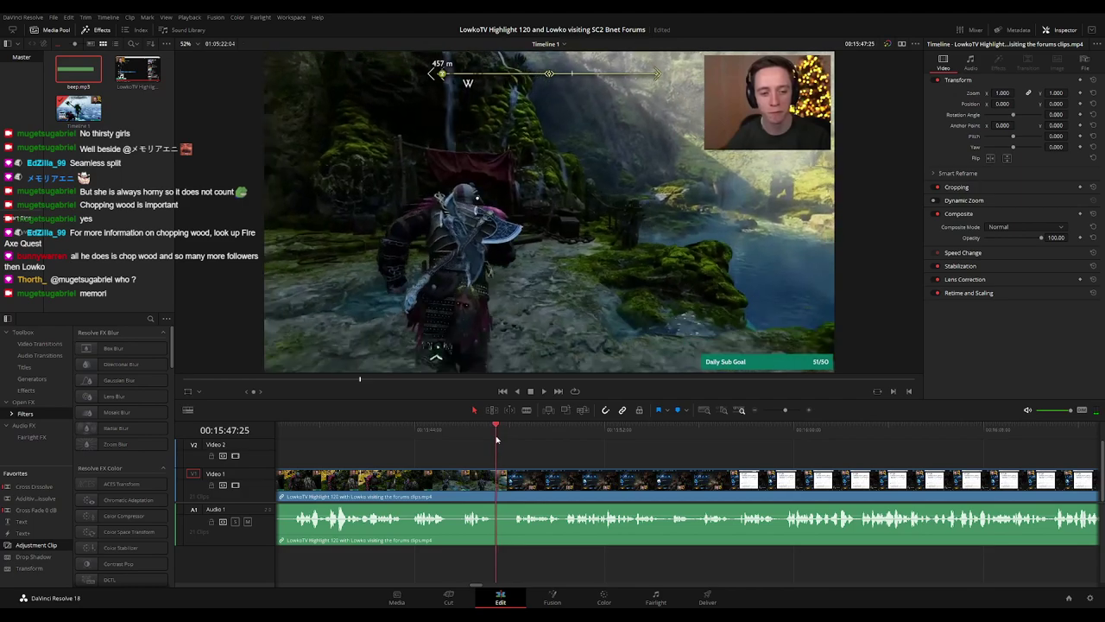
key(ctrl+b)
drag(498, 481, 509, 482)
click(501, 487)
key(BackSpace)
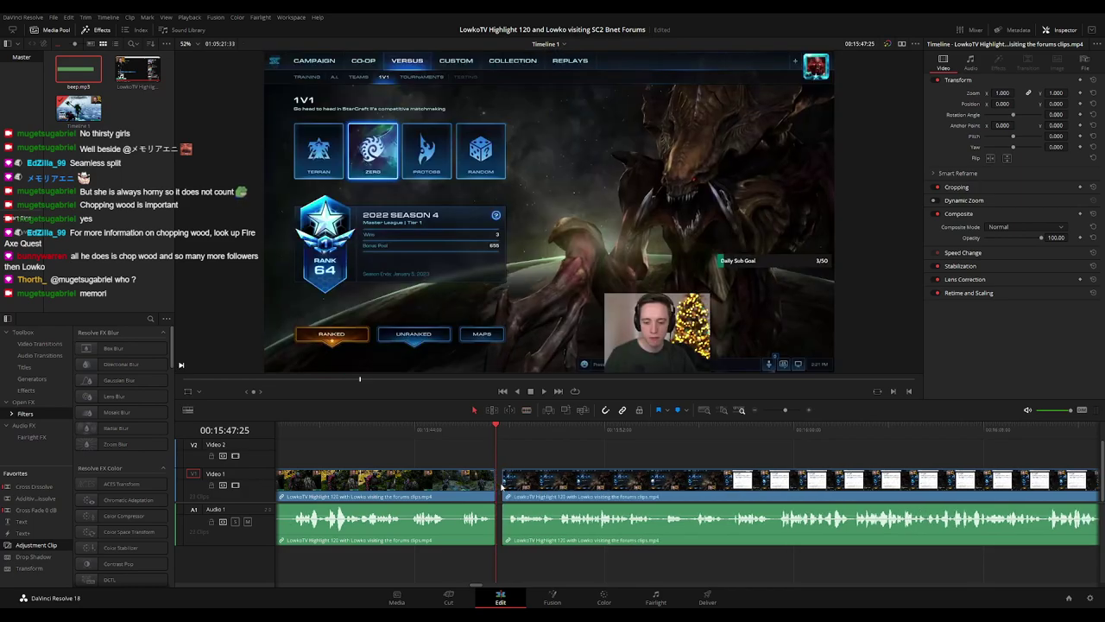
click(500, 487)
key(BackSpace)
key(space)
click(449, 485)
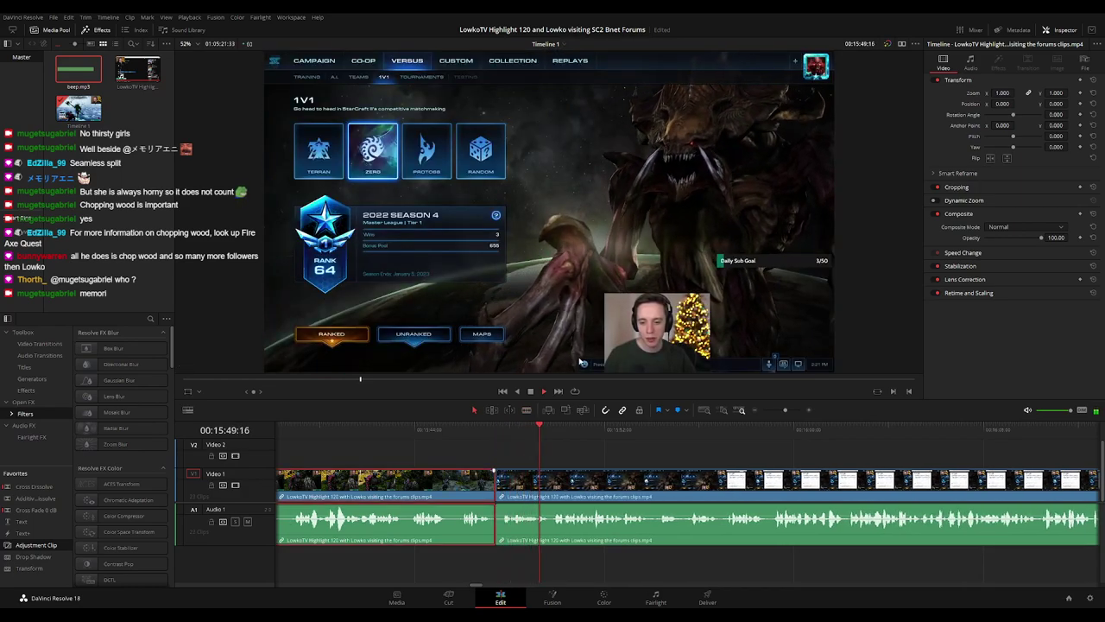
click(671, 451)
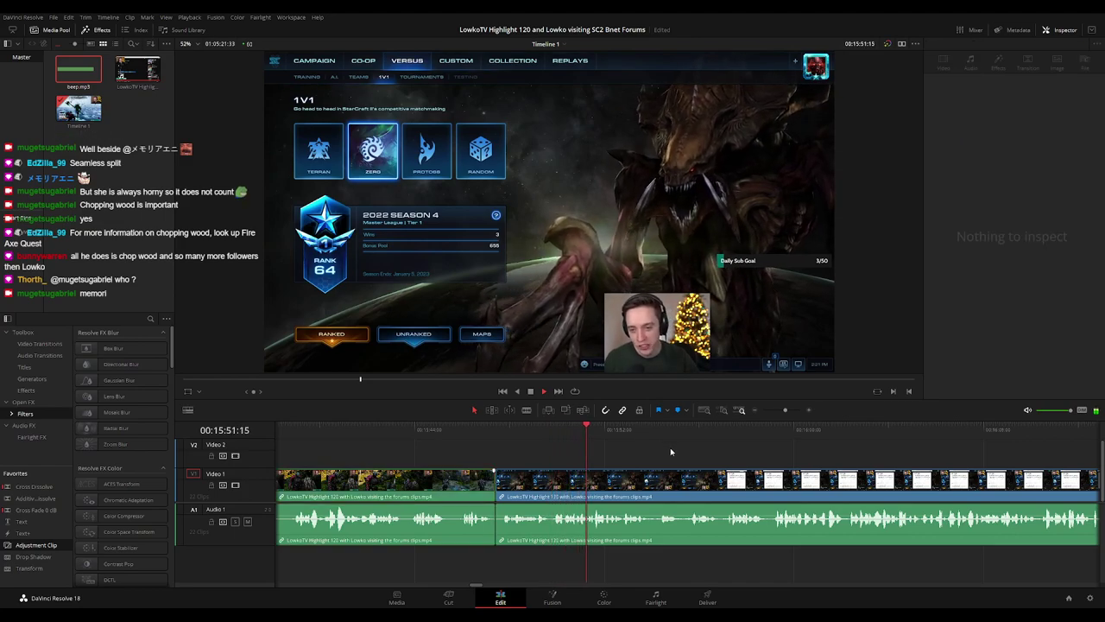
- Play through the StarCraft 1v1 menu and "Not Our Game" article footage from about 00:15:51 to 00:17:00, looking for moments to cut
drag(726, 456, 540, 440)
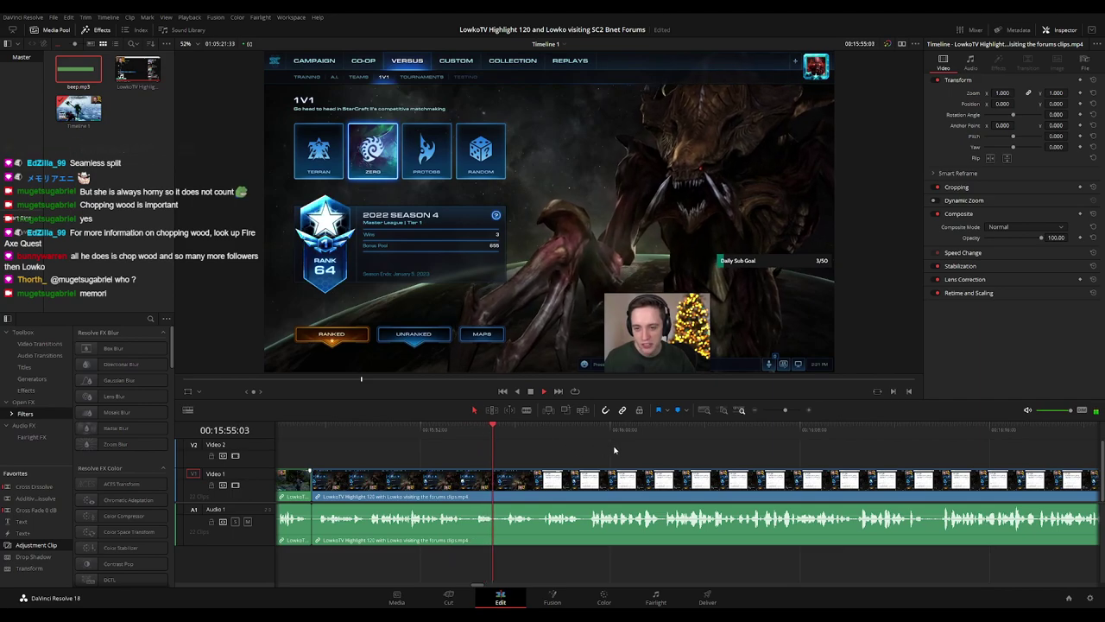
scroll(614, 449, right, 2)
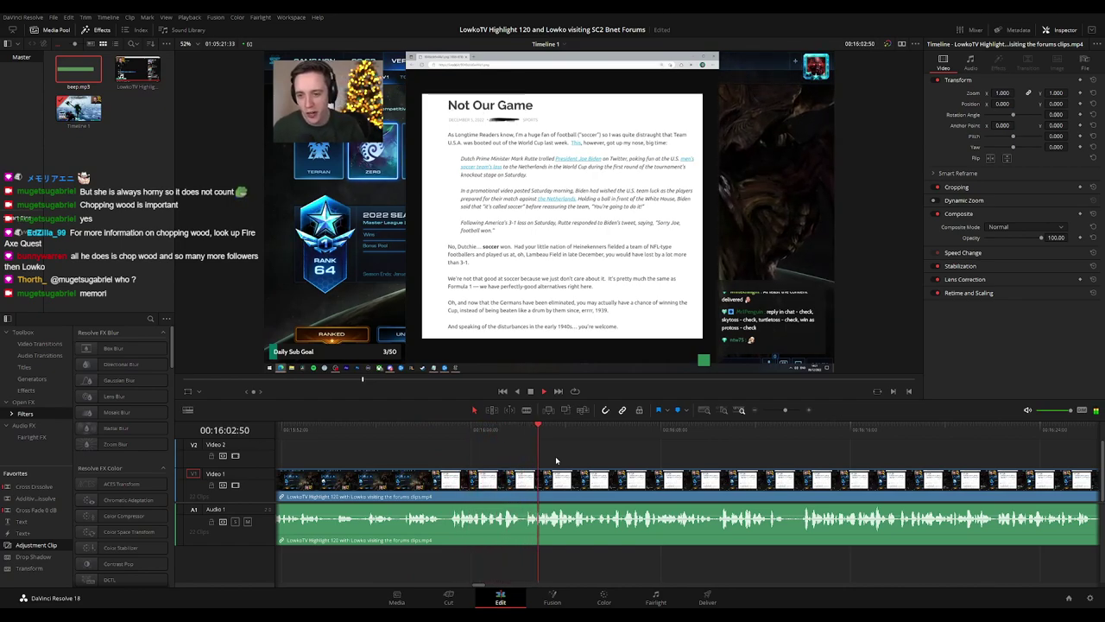
drag(657, 457, 508, 457)
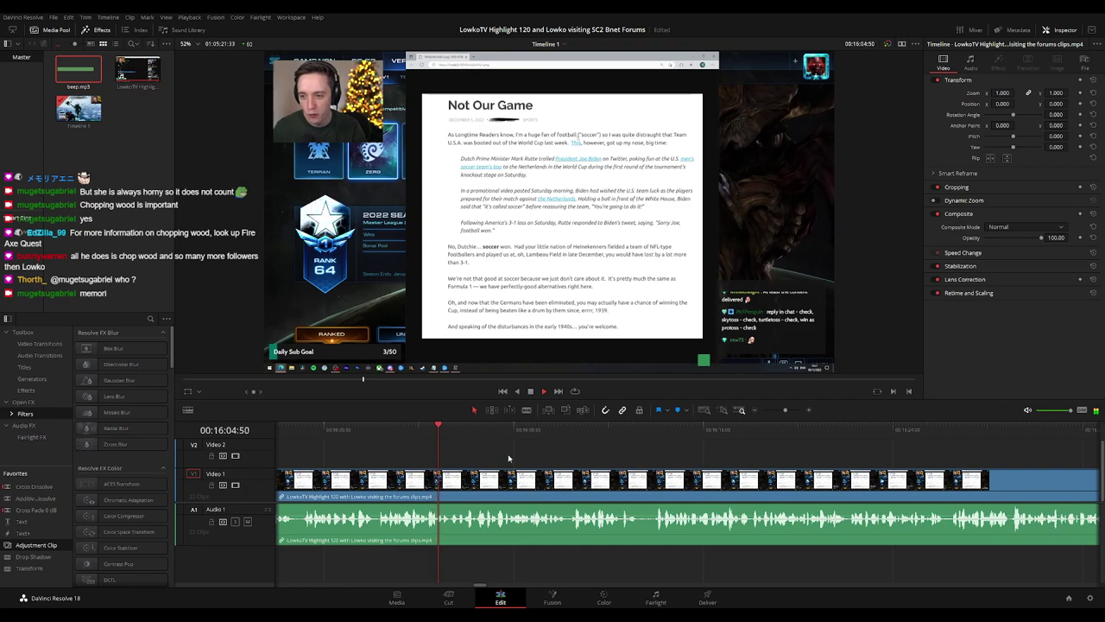
scroll(612, 457, right, 3)
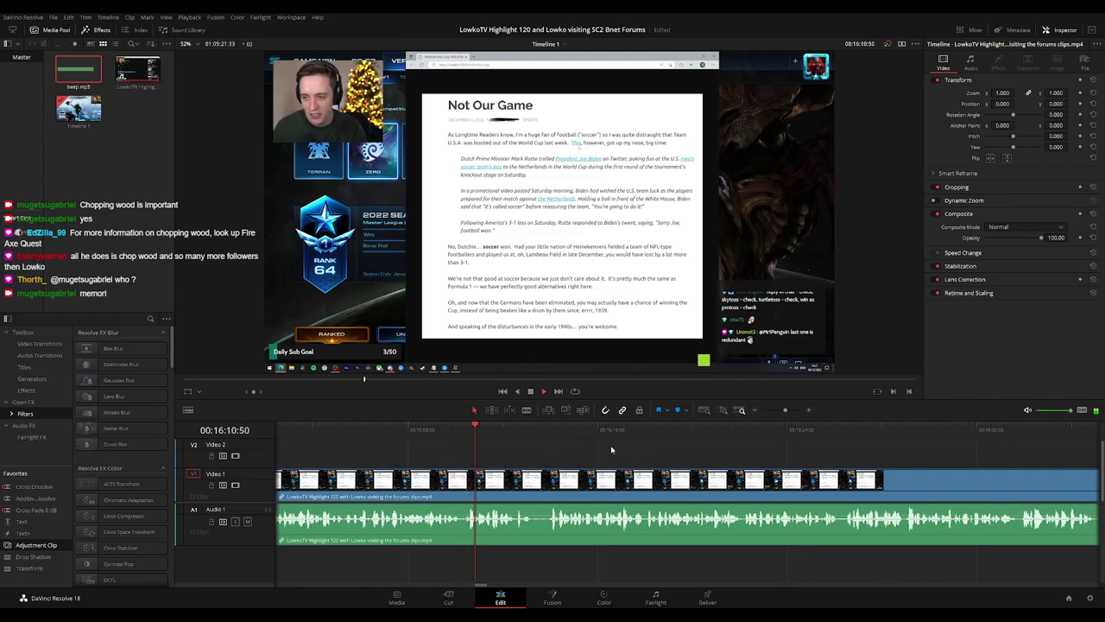
scroll(522, 453, right, 3)
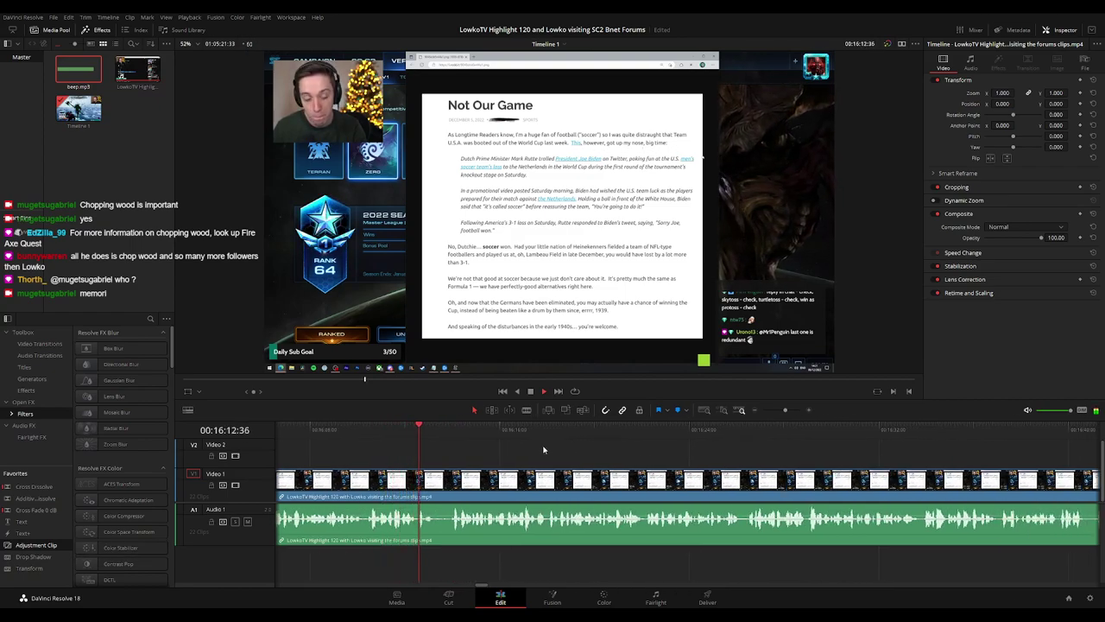
scroll(592, 457, right, 3)
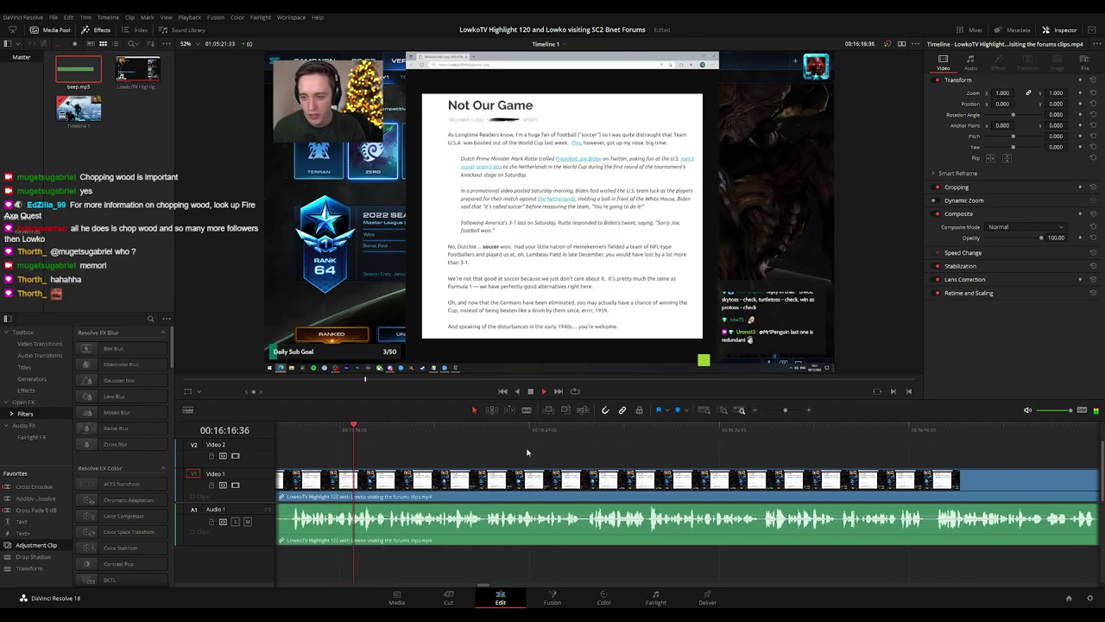
scroll(575, 457, right, 1)
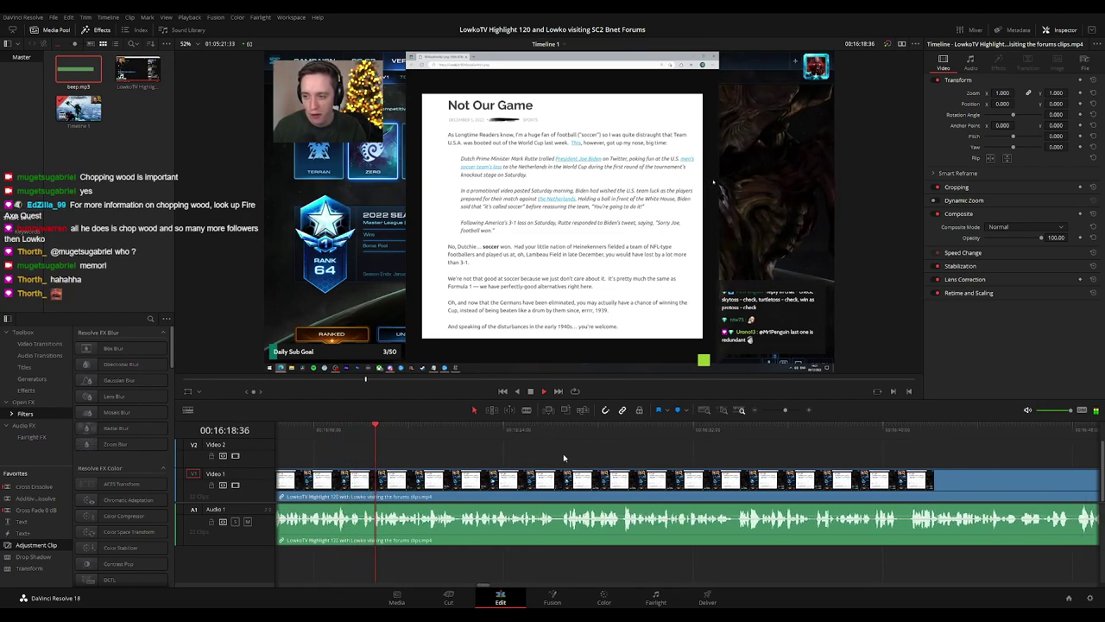
scroll(544, 454, right, 2)
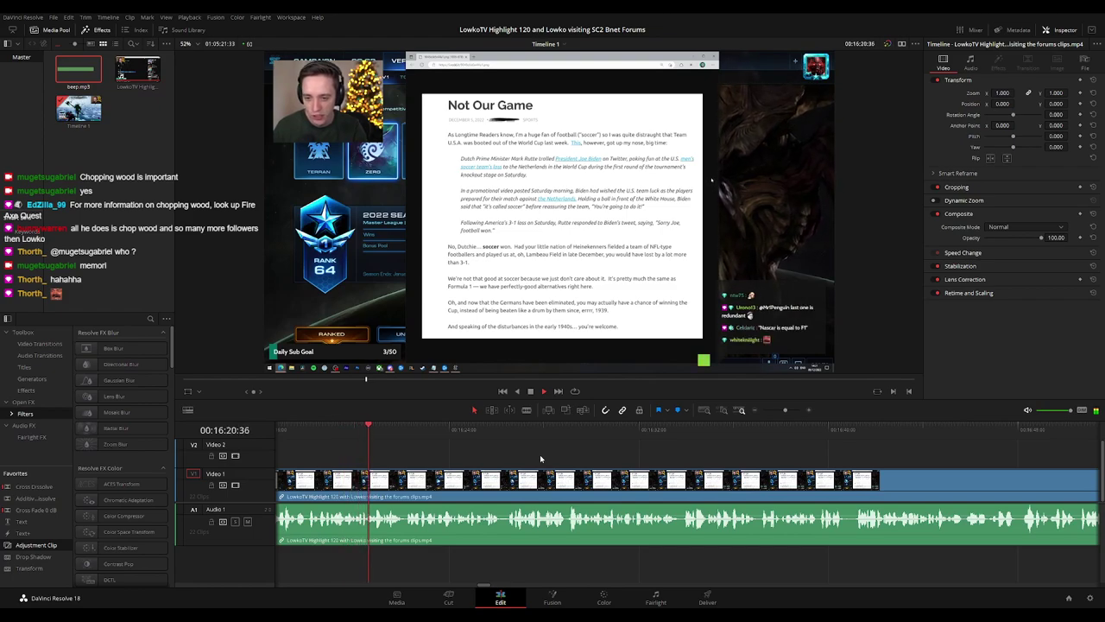
scroll(535, 455, right, 1)
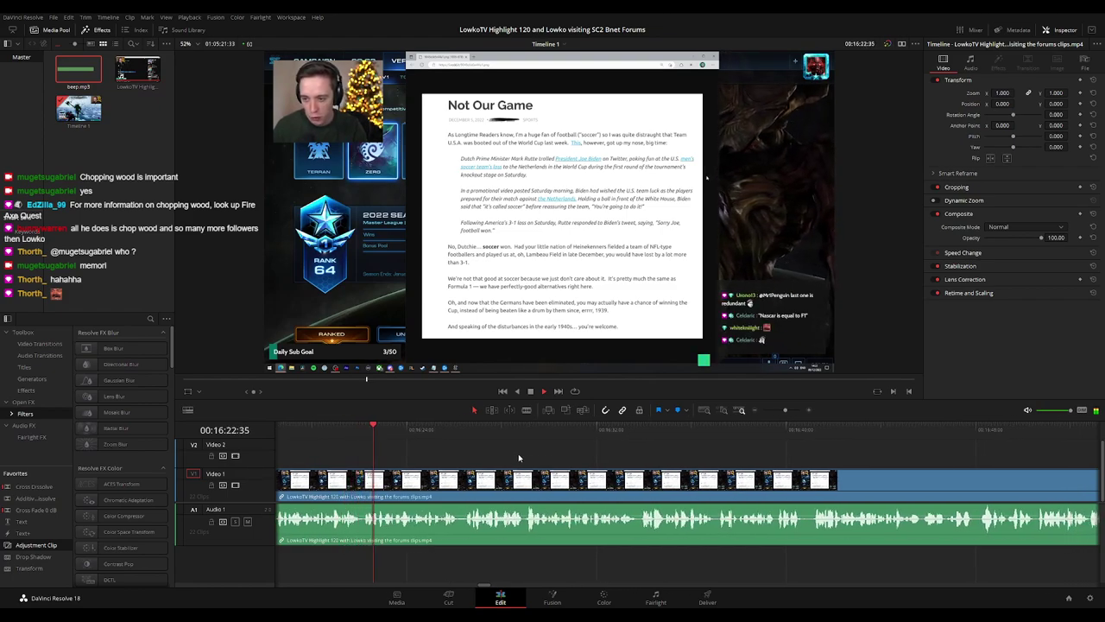
scroll(541, 457, right, 2)
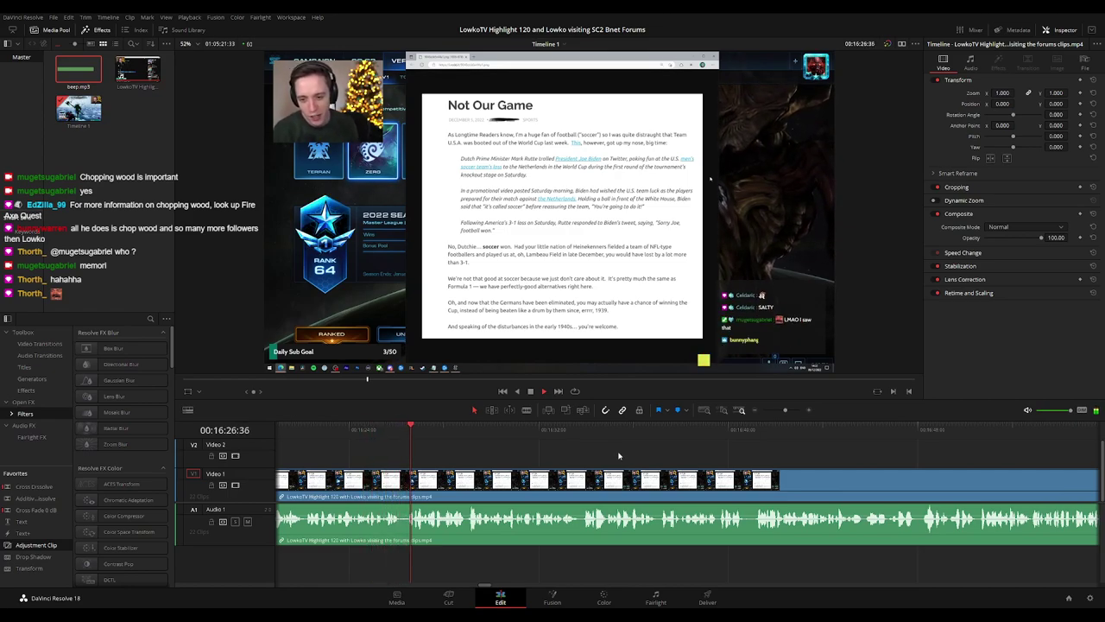
scroll(557, 451, right, 2)
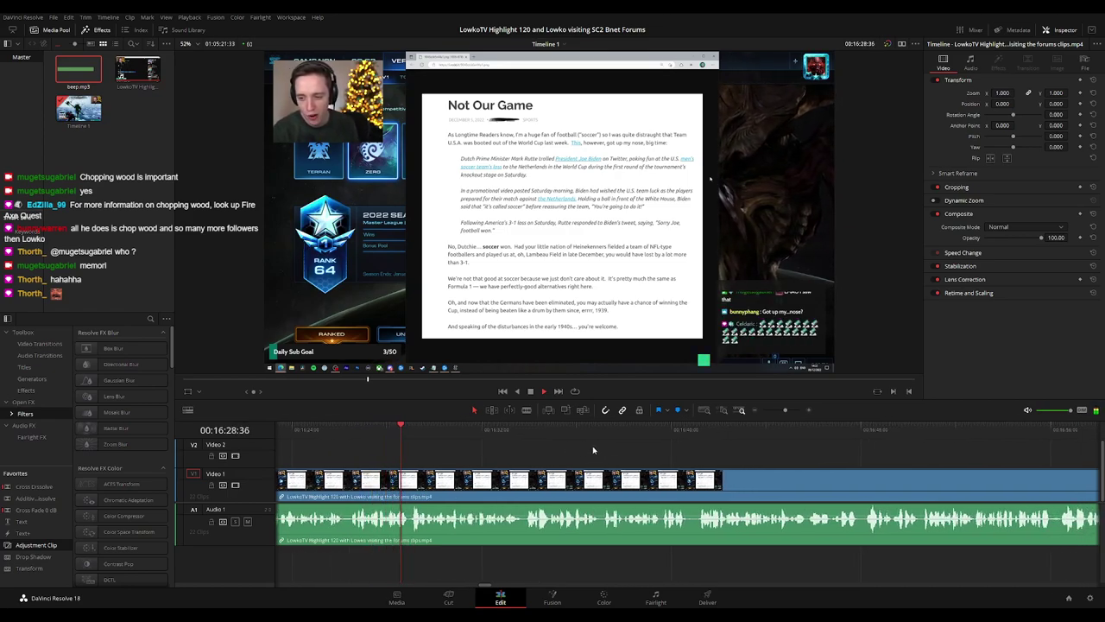
scroll(559, 445, right, 2)
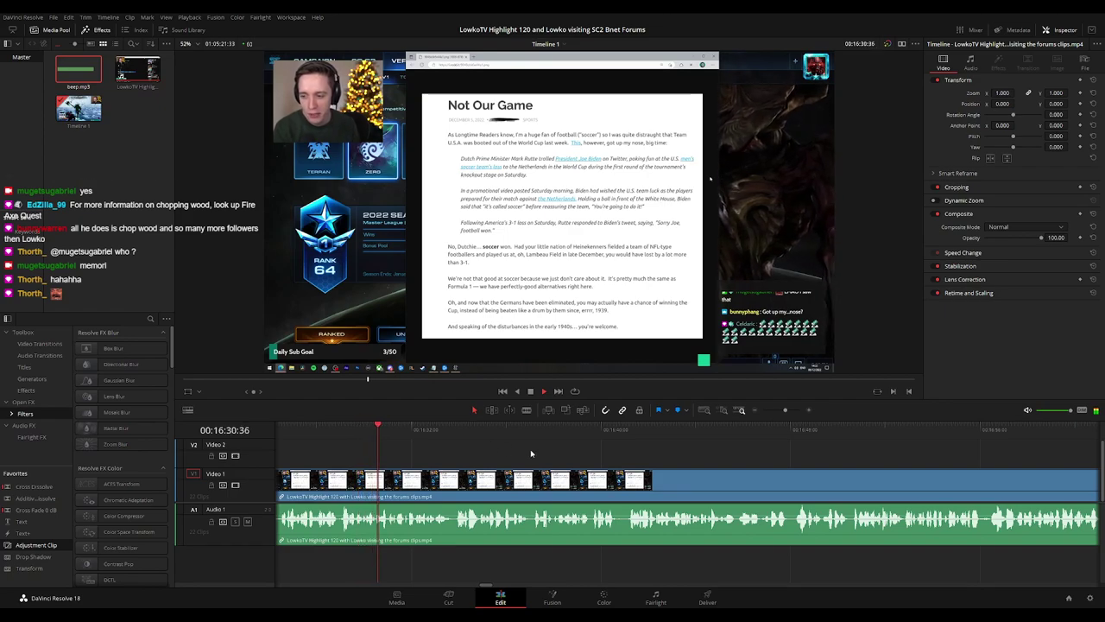
scroll(564, 451, right, 2)
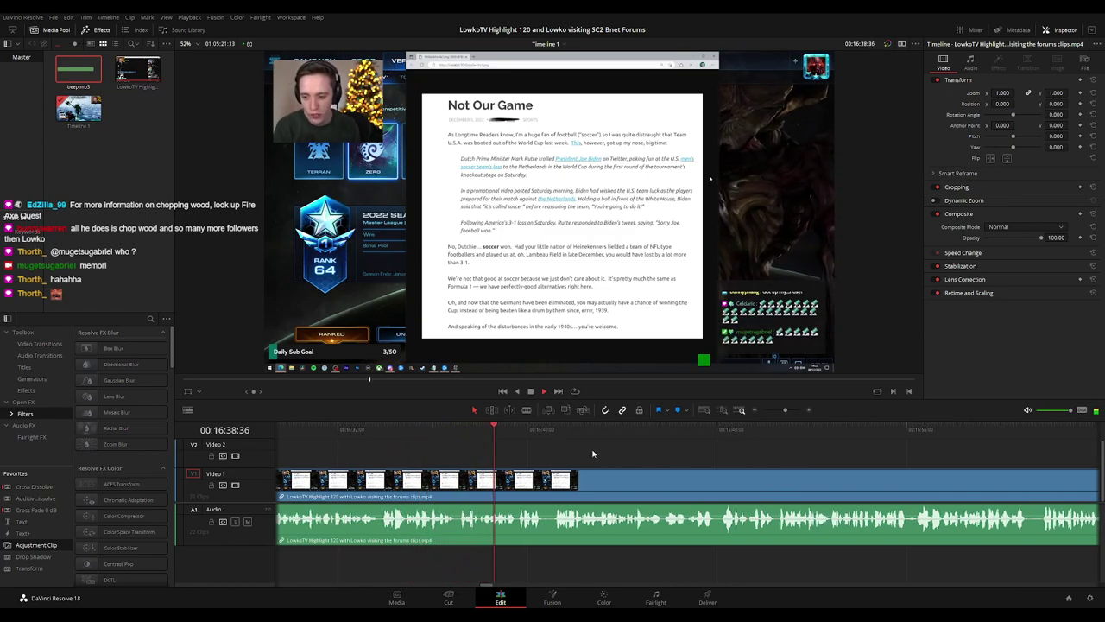
scroll(521, 446, right, 3)
scroll(514, 443, right, 2)
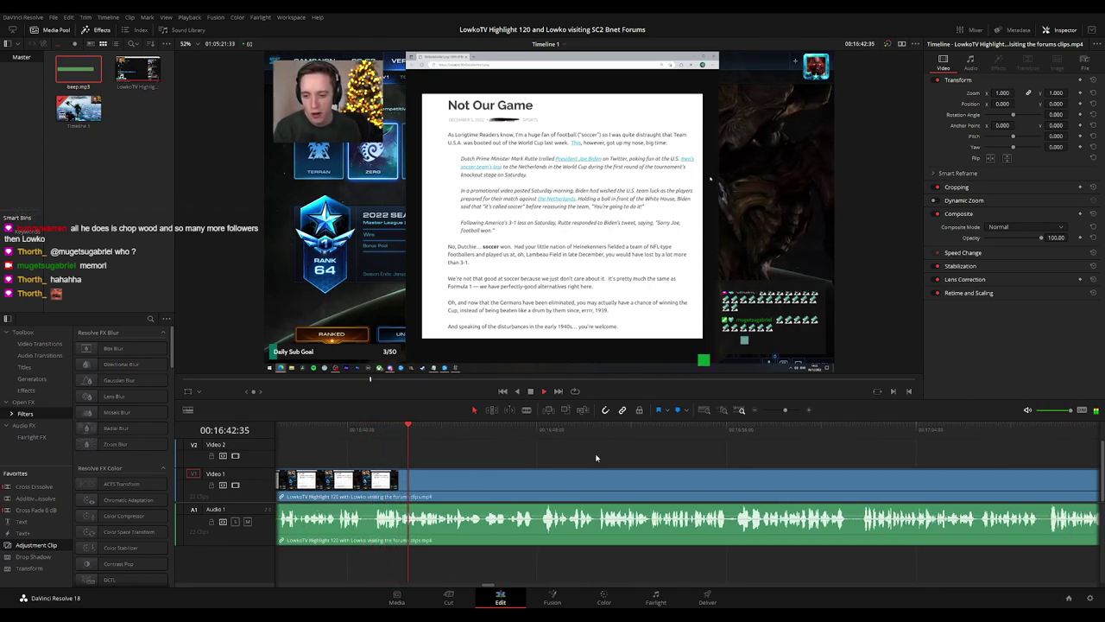
scroll(574, 449, right, 1)
scroll(622, 462, right, 2)
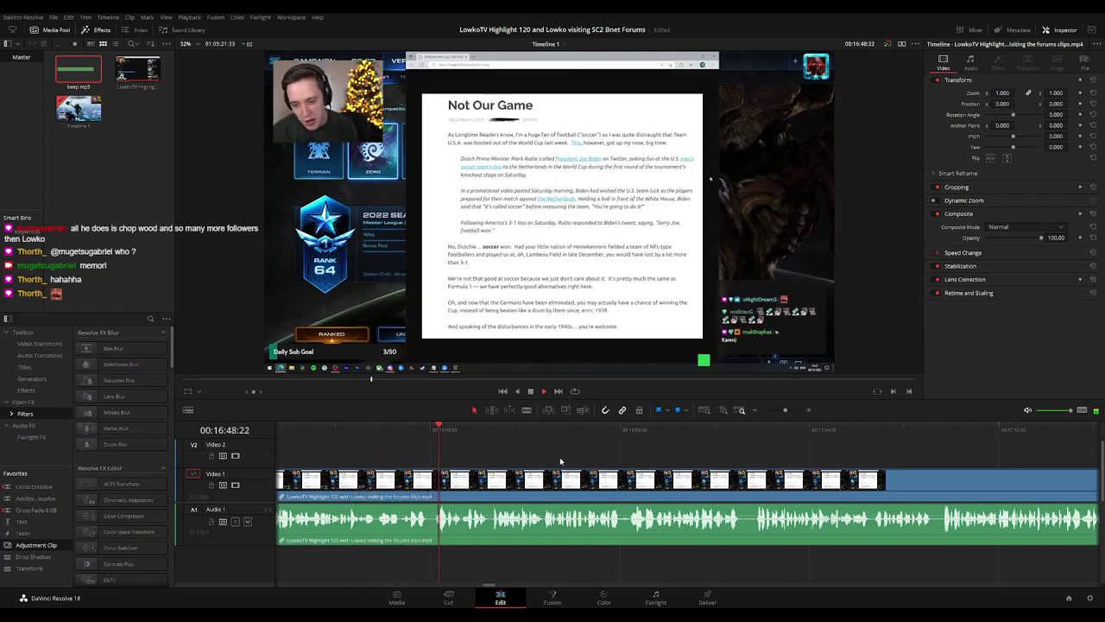
scroll(613, 461, right, 2)
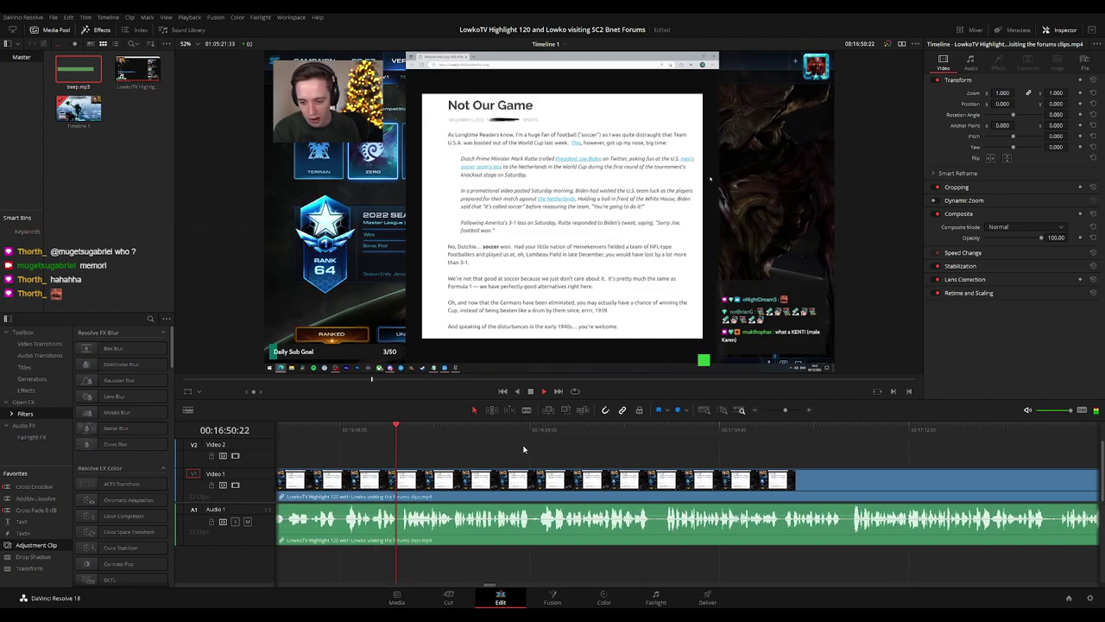
scroll(604, 451, right, 1)
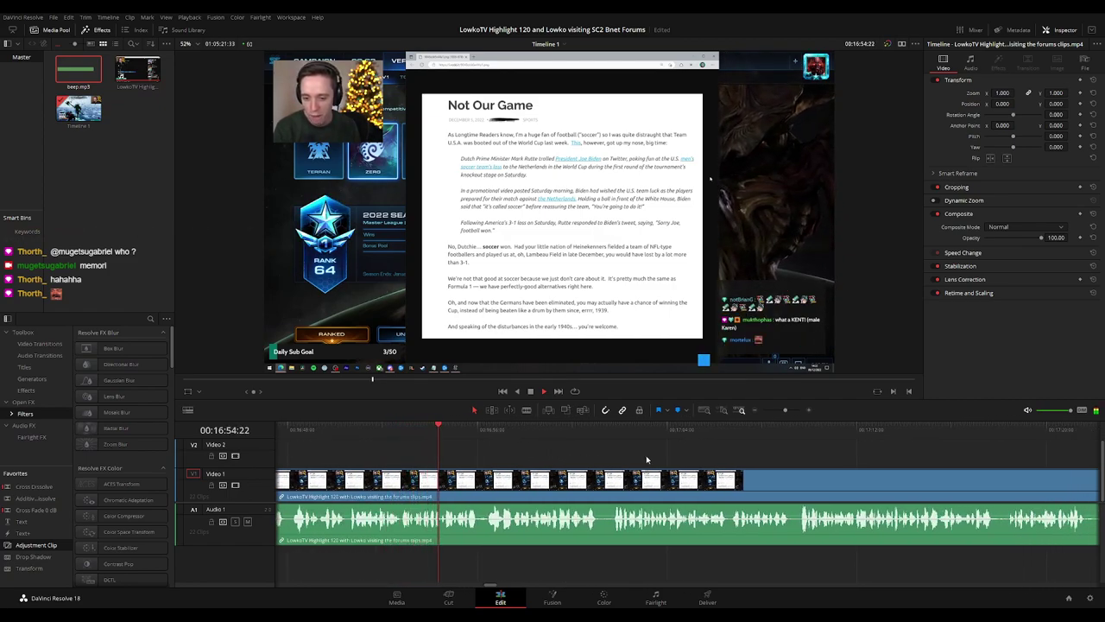
scroll(647, 460, right, 1)
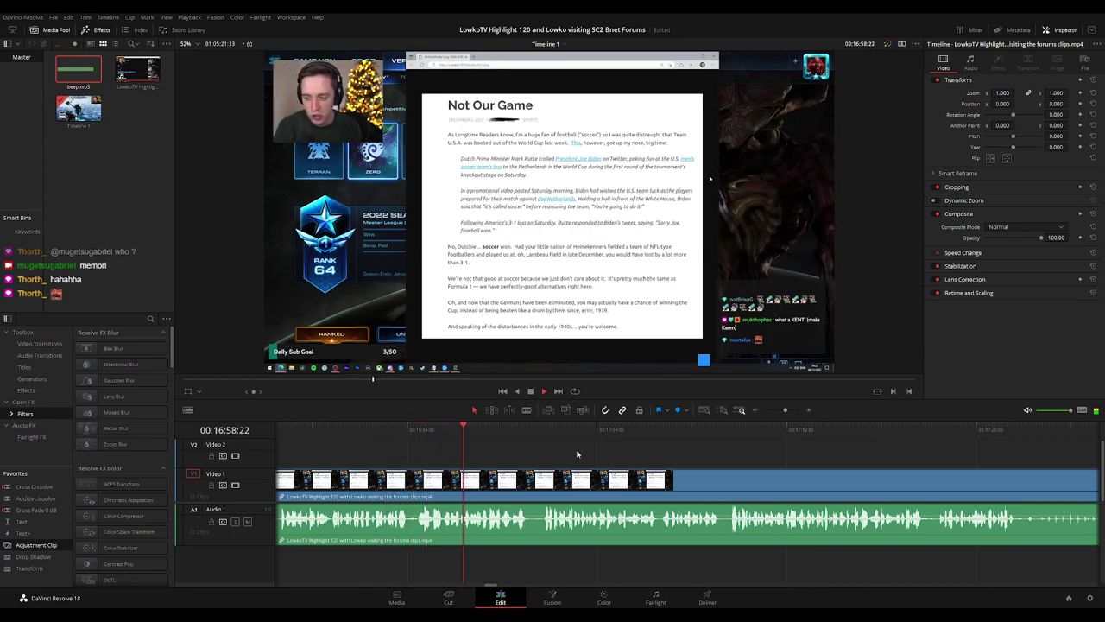
scroll(592, 450, right, 1)
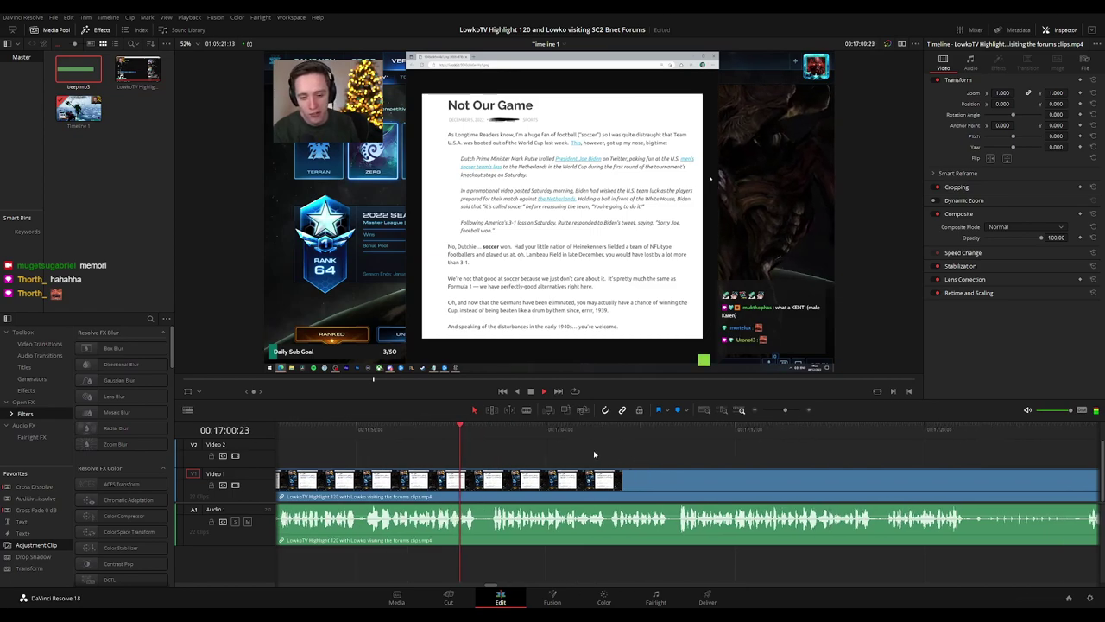
- Cut out the short section of the clip around 00:17:01 and delete it so the gap closes
key(b)
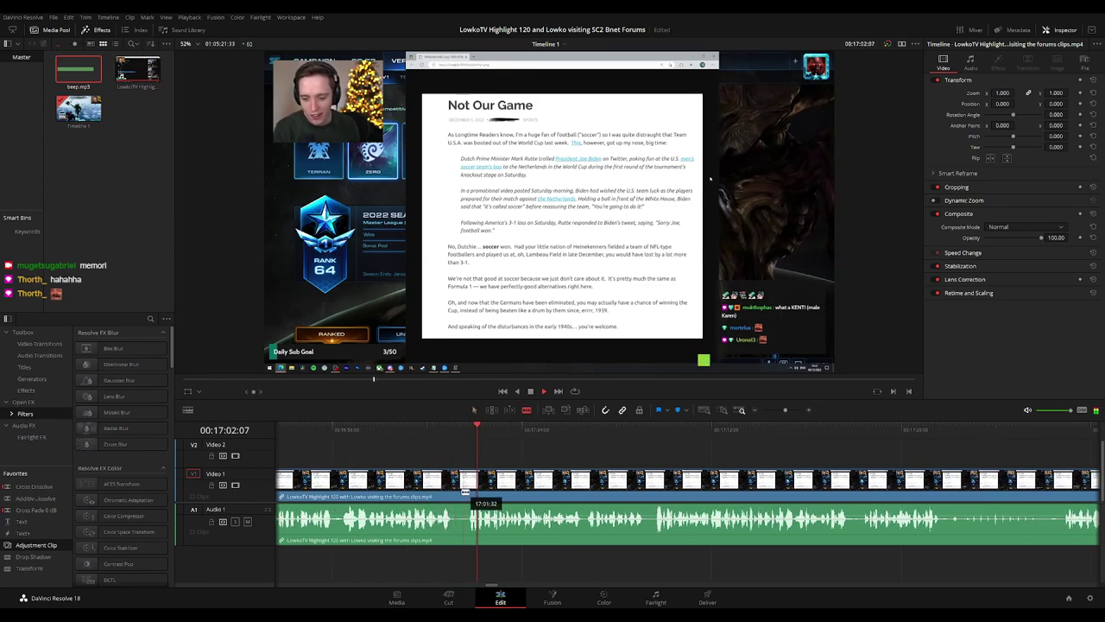
click(456, 484)
click(468, 490)
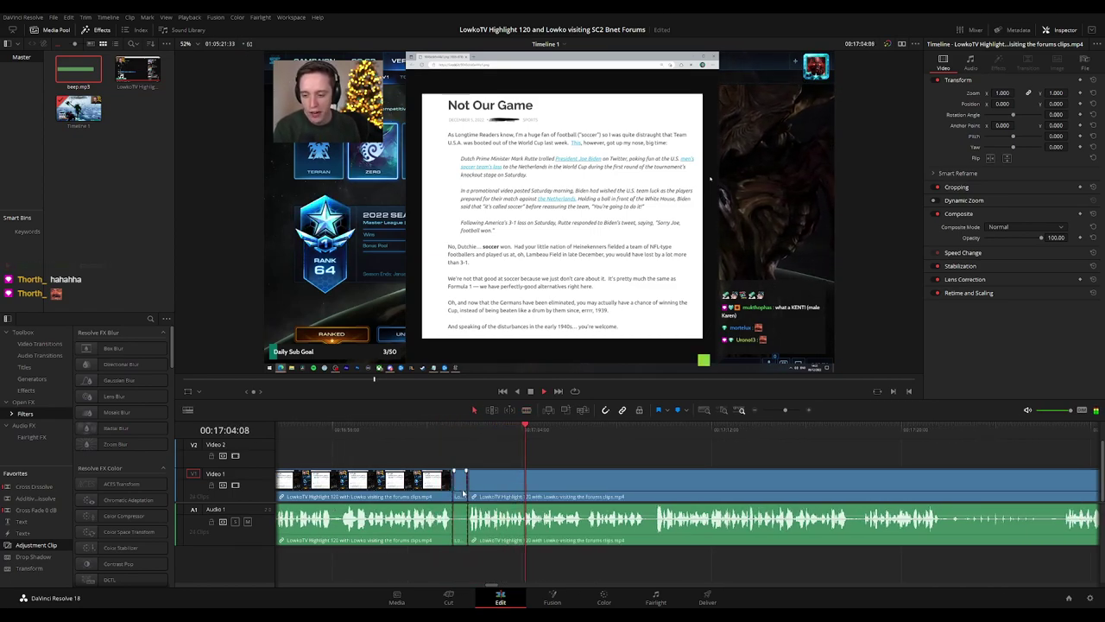
key(a)
click(463, 491)
key(Delete)
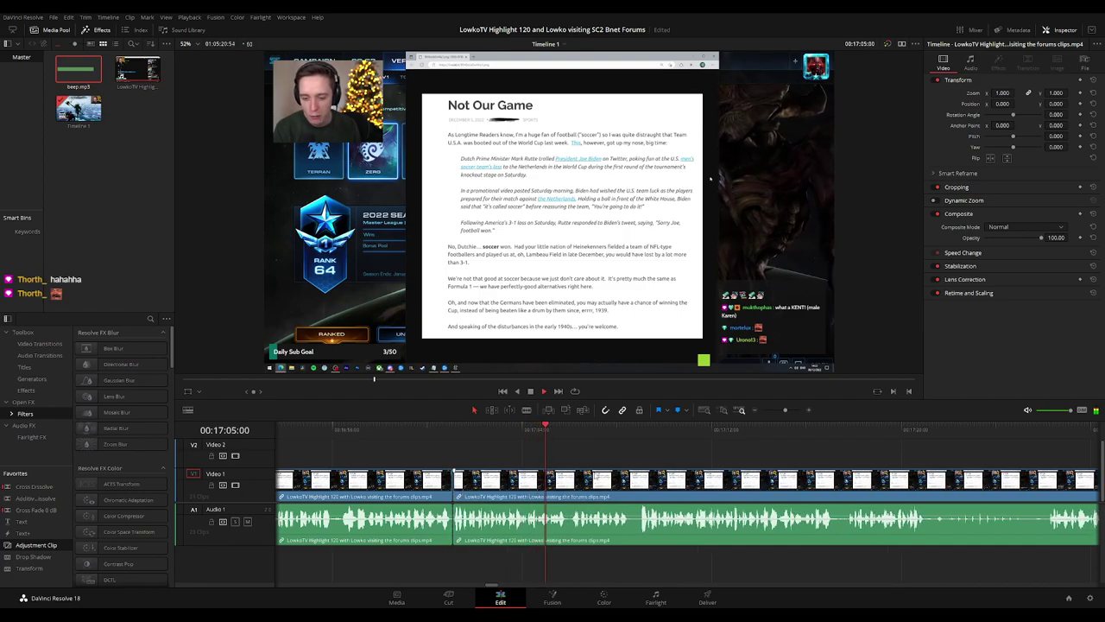
- Colour the clip just before the new cut green and clear the selection
click(432, 490)
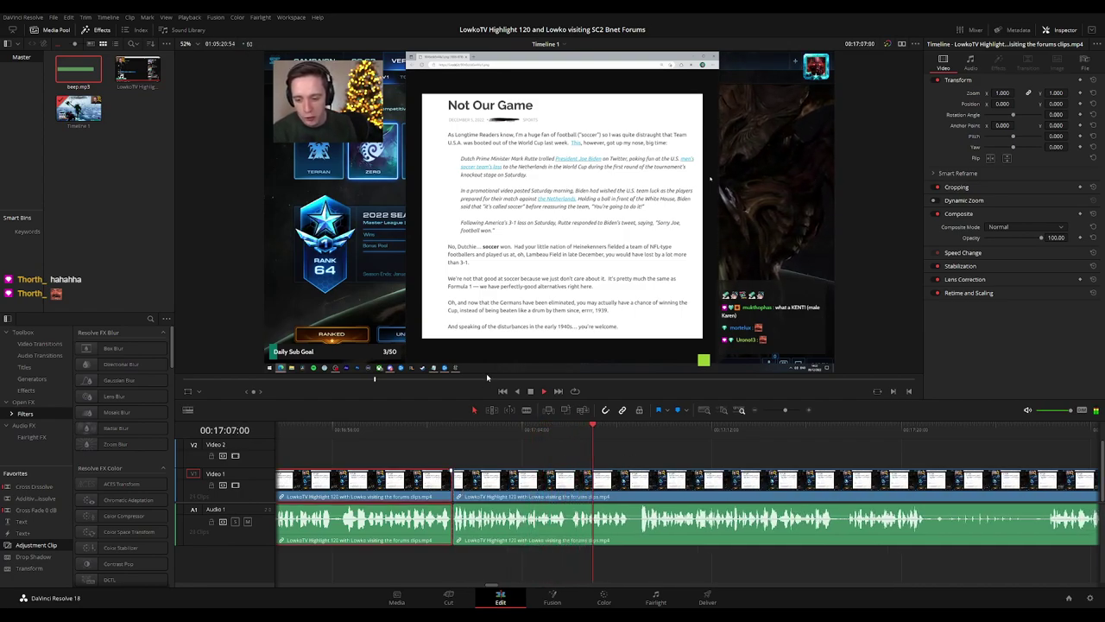
key(g)
click(744, 456)
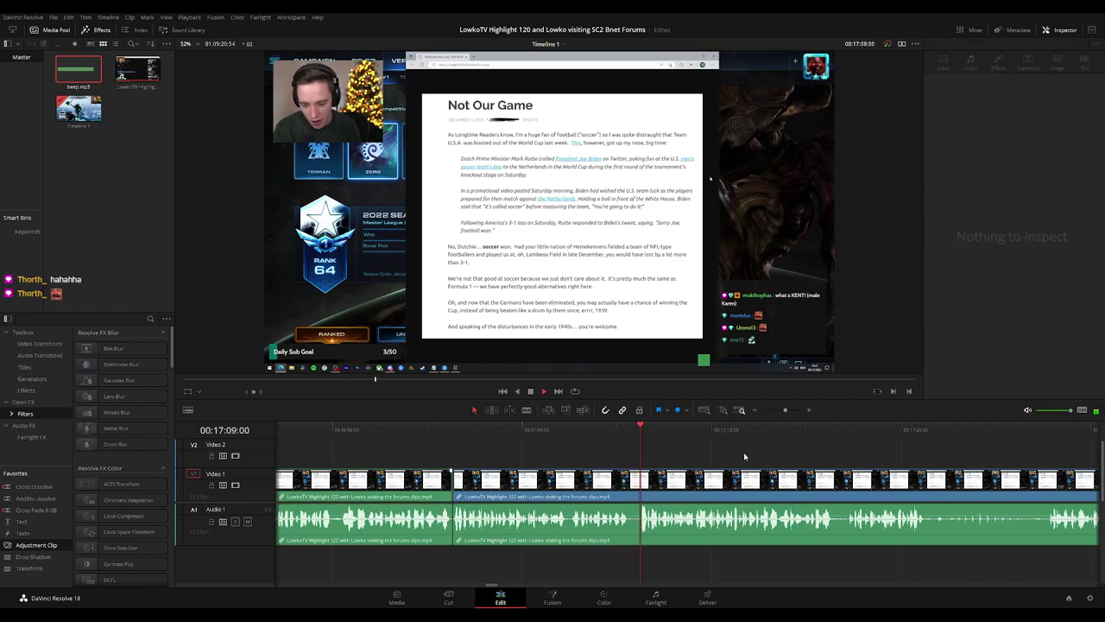
- Play through the footage from about 00:17:09 to 00:17:38, examining picture and waveform for sections to trim
drag(745, 454, 548, 445)
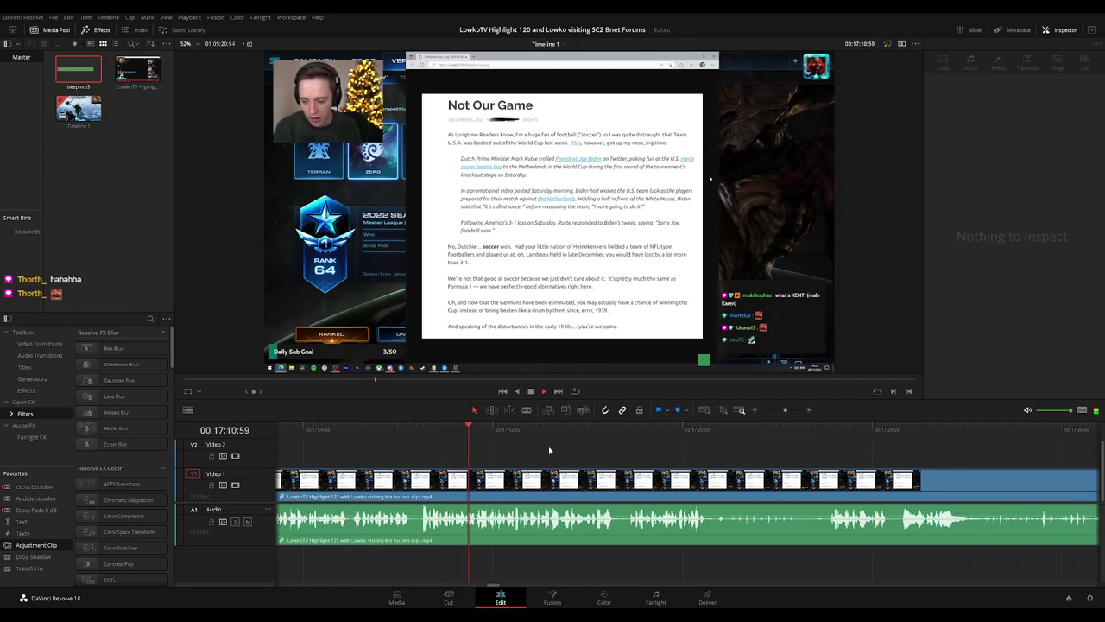
scroll(580, 452, right, 2)
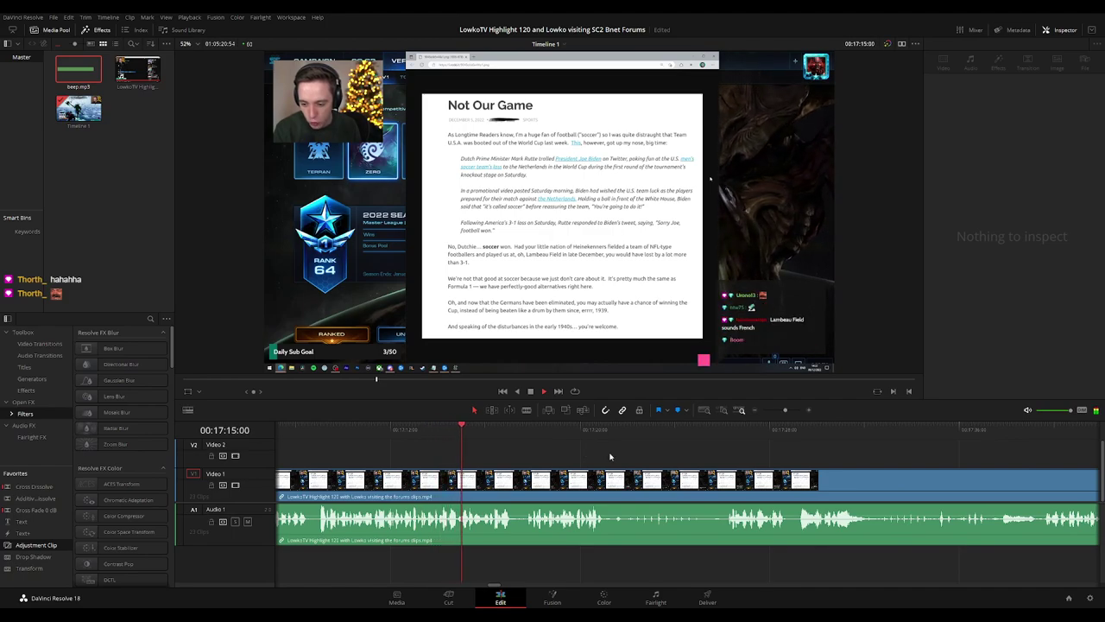
scroll(552, 453, right, 1)
scroll(536, 451, right, 1)
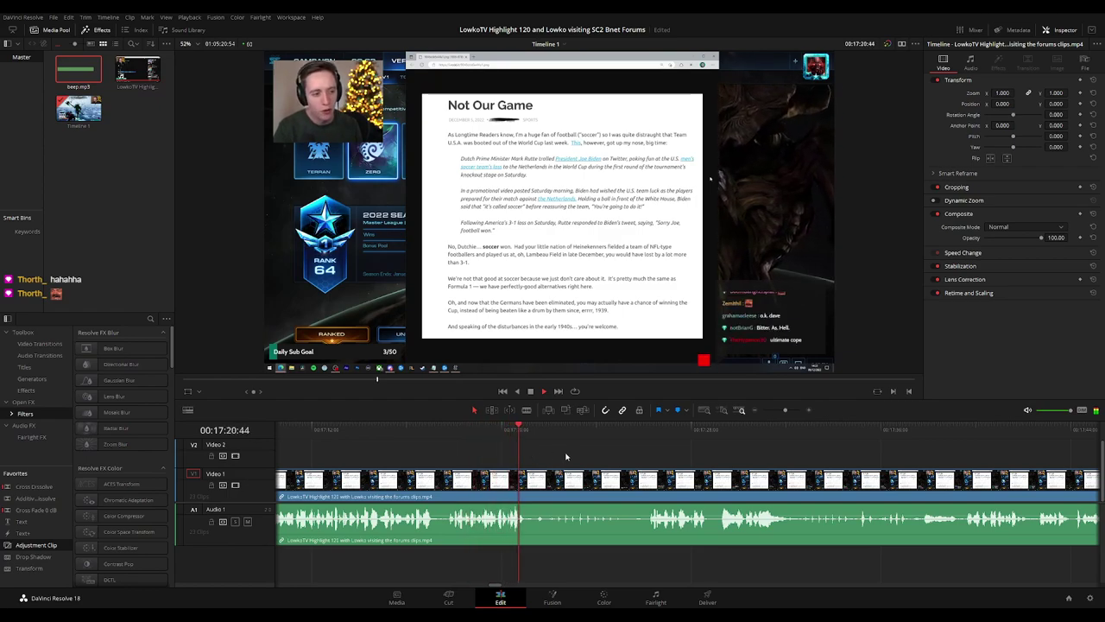
scroll(603, 458, right, 2)
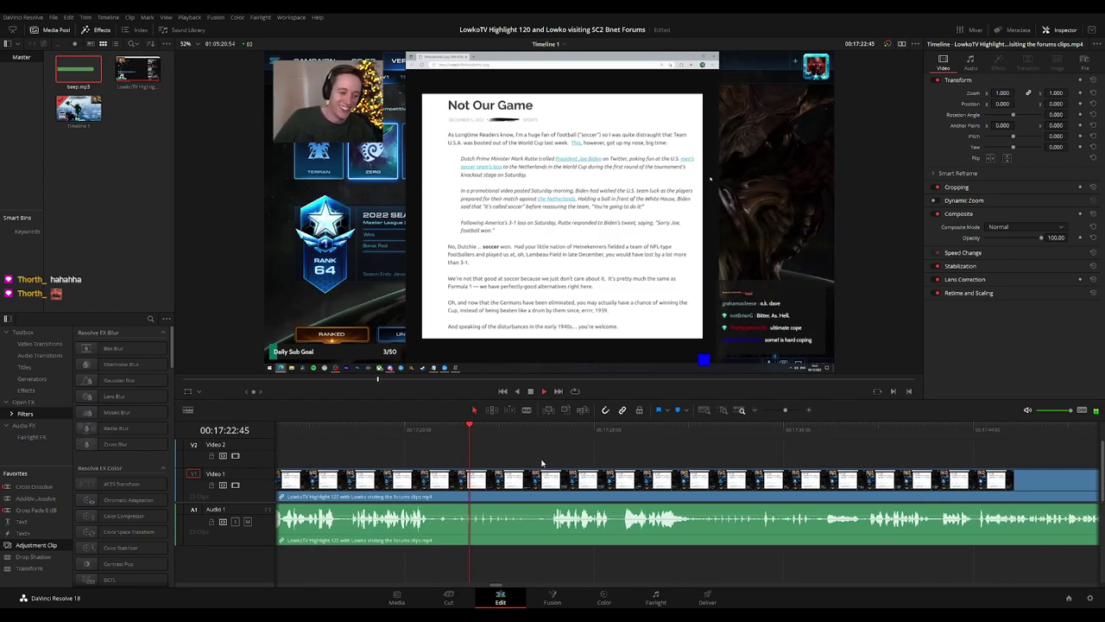
scroll(547, 464, right, 2)
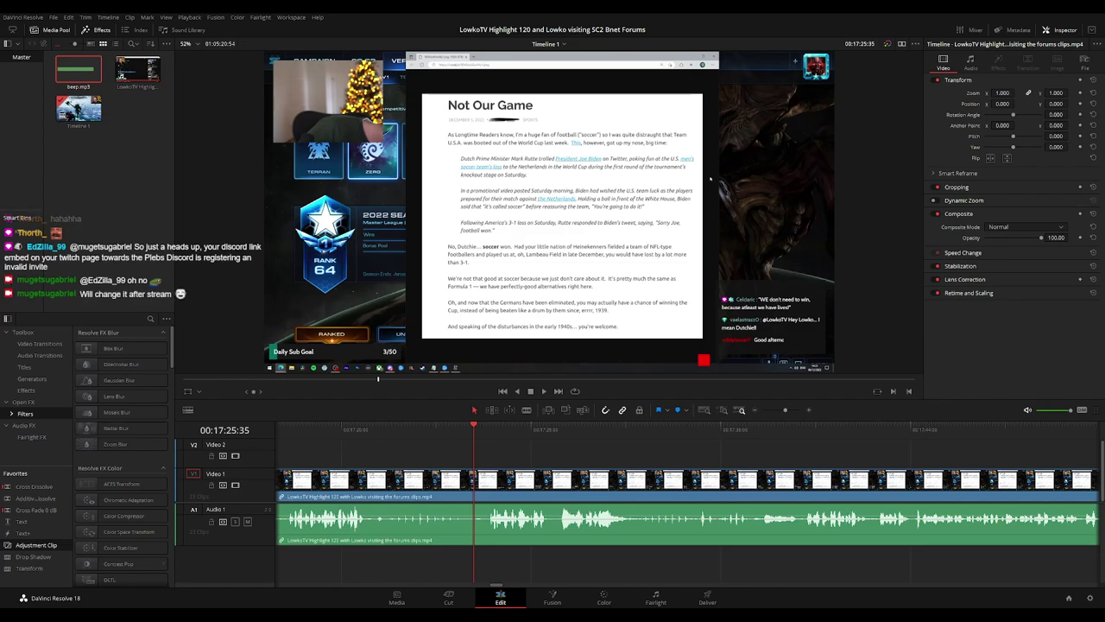
key(space)
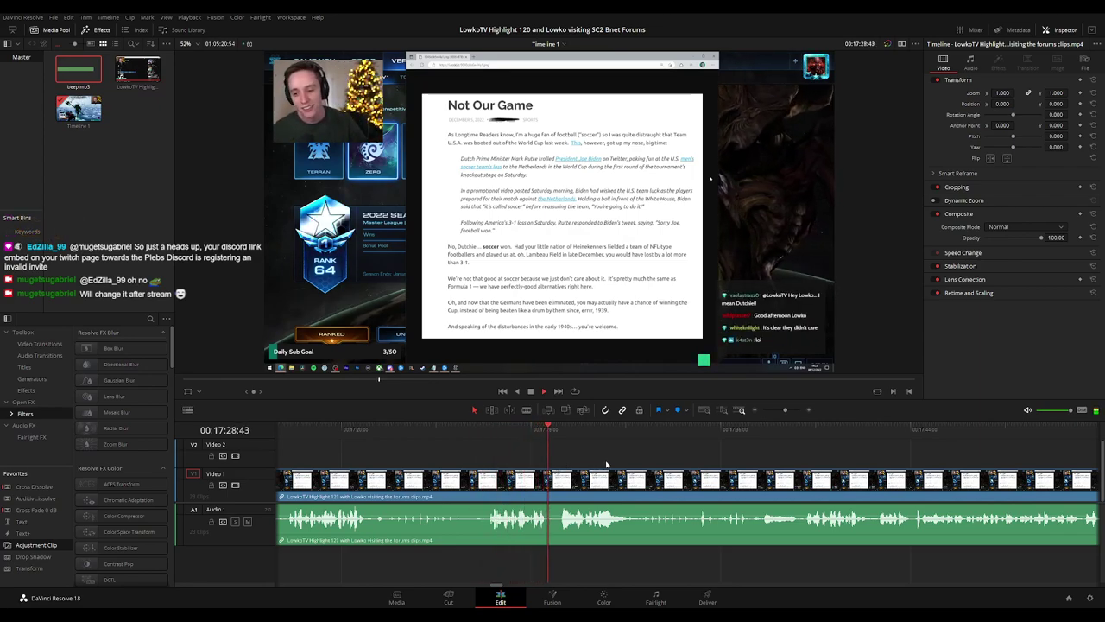
drag(578, 466, 432, 458)
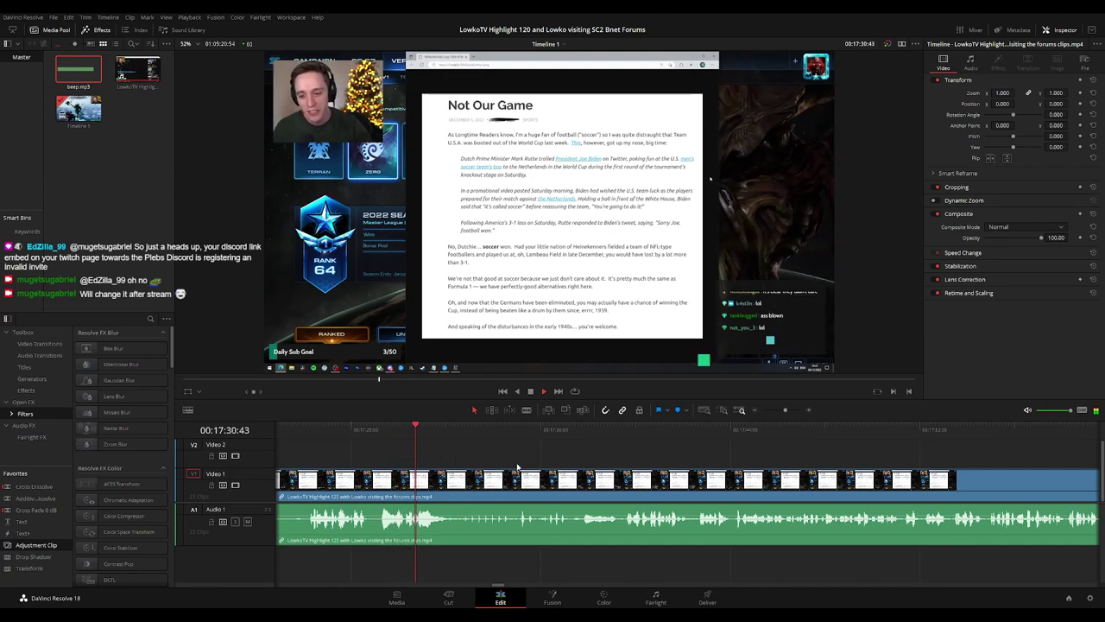
drag(522, 460, 496, 461)
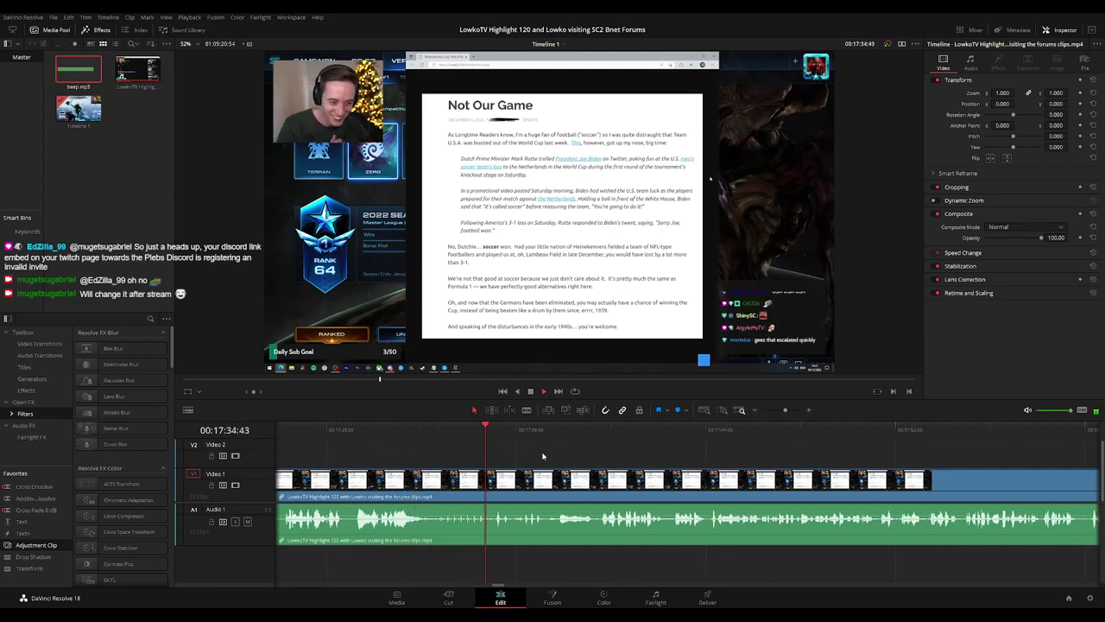
drag(562, 458, 484, 456)
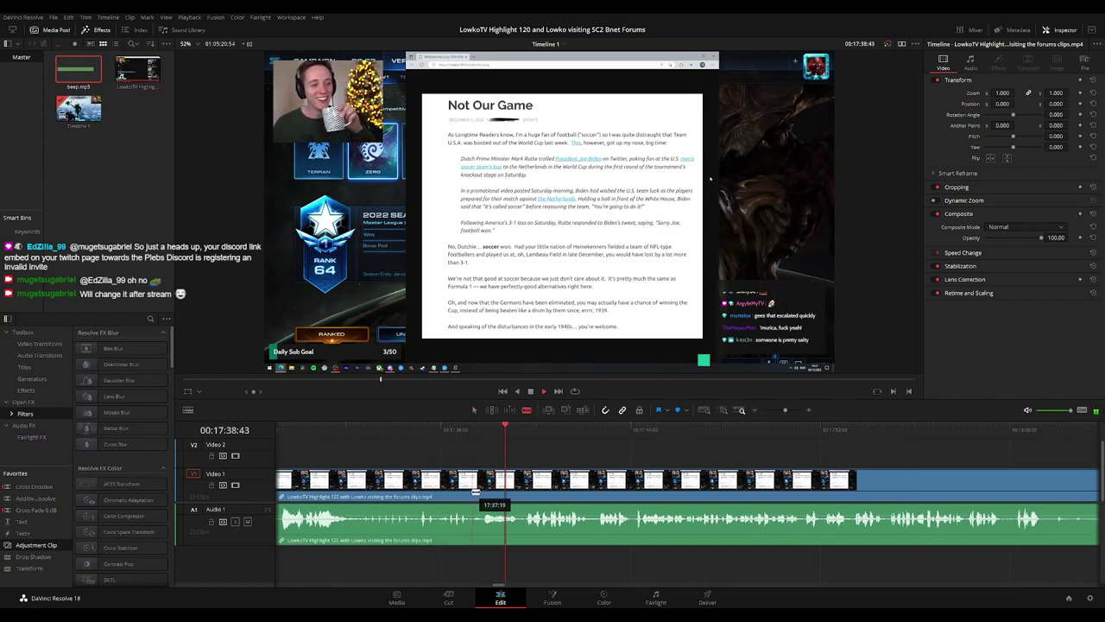
- Ripple-delete the section from about 00:17:37 to 00:17:39, colour the clip before it green, and clear the selection
click(474, 490)
click(524, 491)
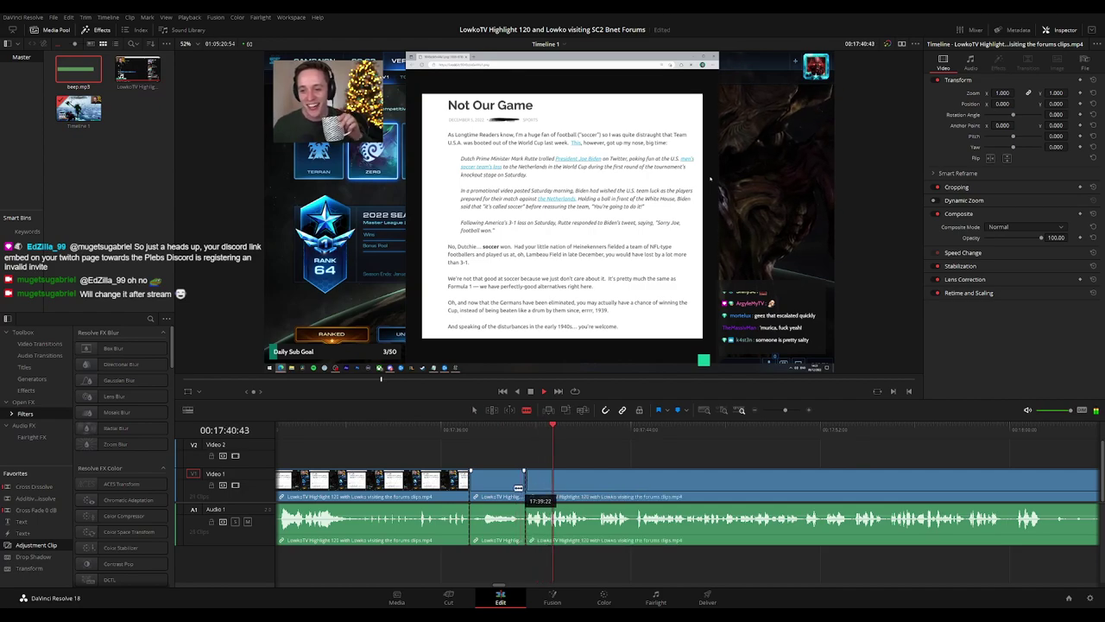
key(a)
click(512, 490)
key(Delete)
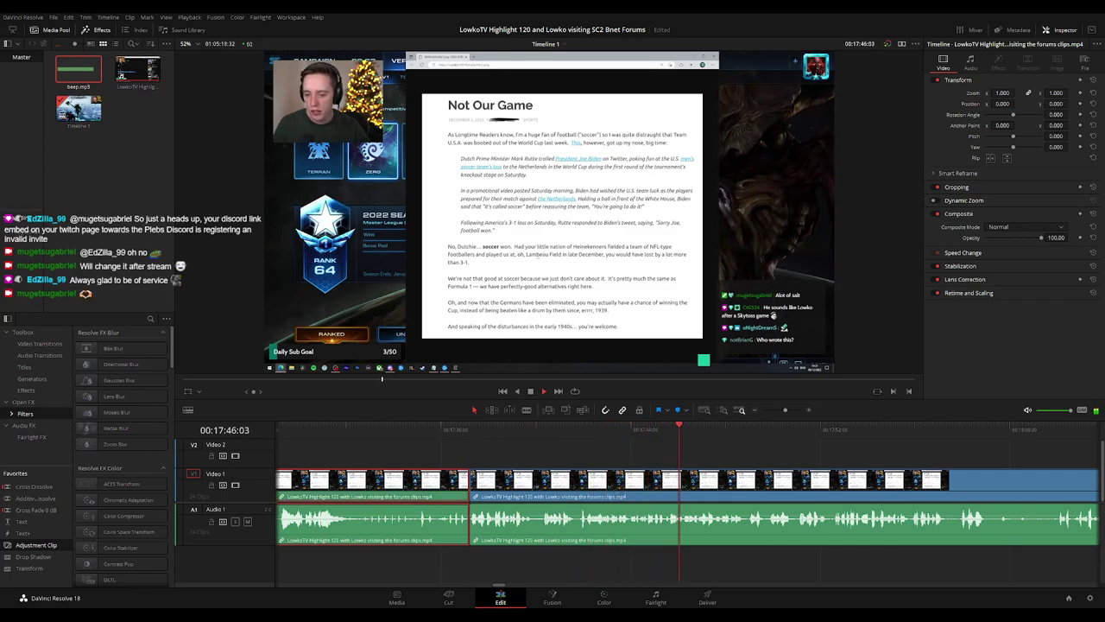
click(751, 450)
- Review the footage from about 00:17:46 to 00:18:15, checking the article commentary and the change to the game screen for trims
drag(781, 458, 550, 456)
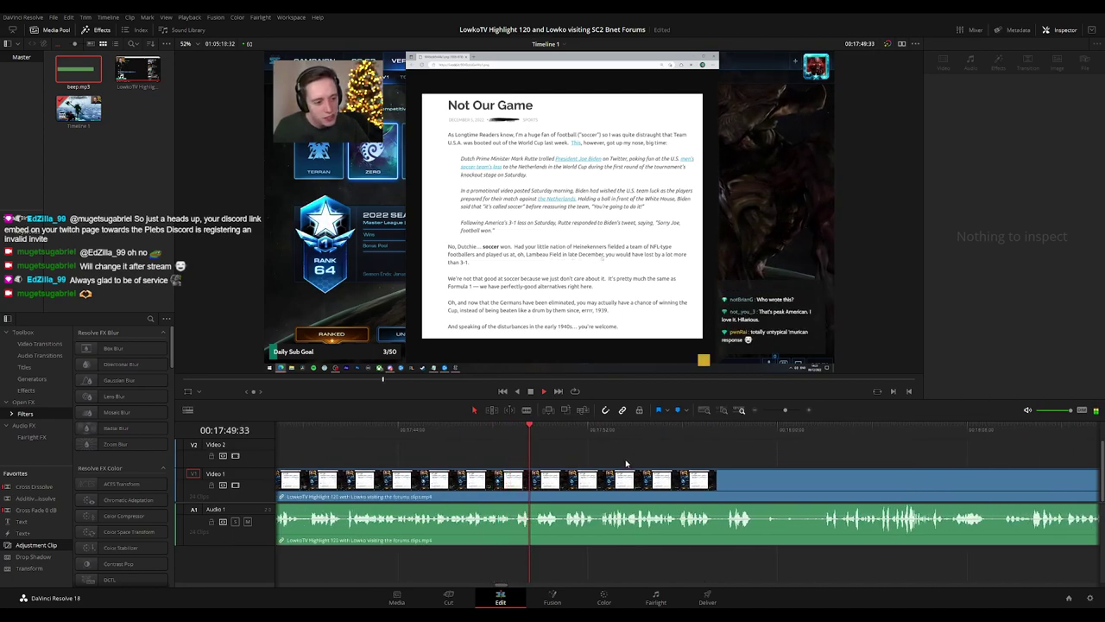
key(space)
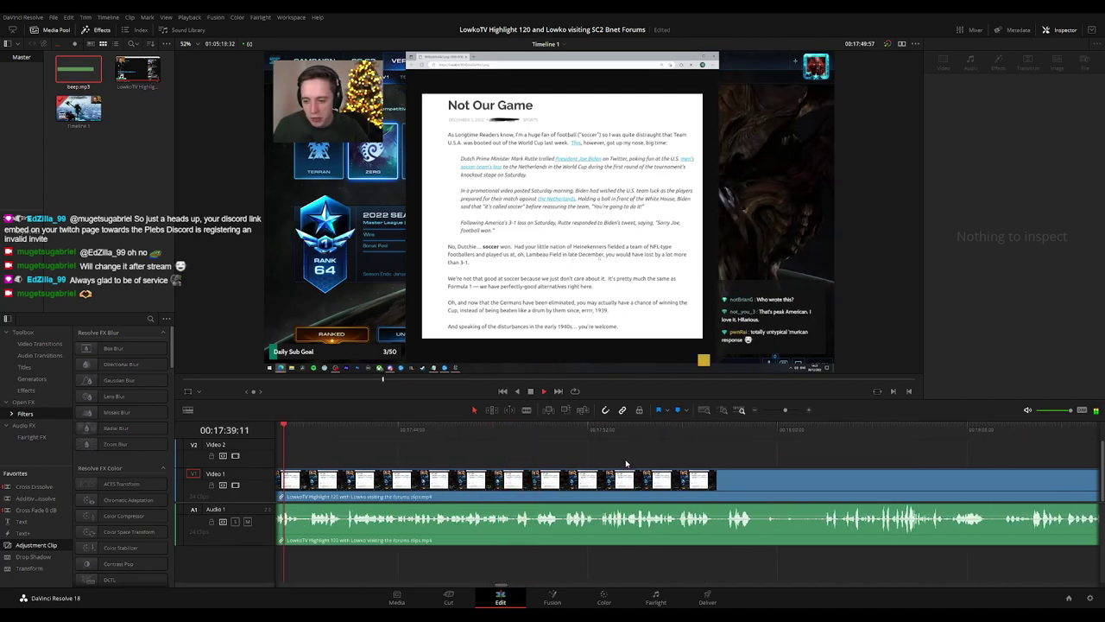
scroll(656, 463, right, 2)
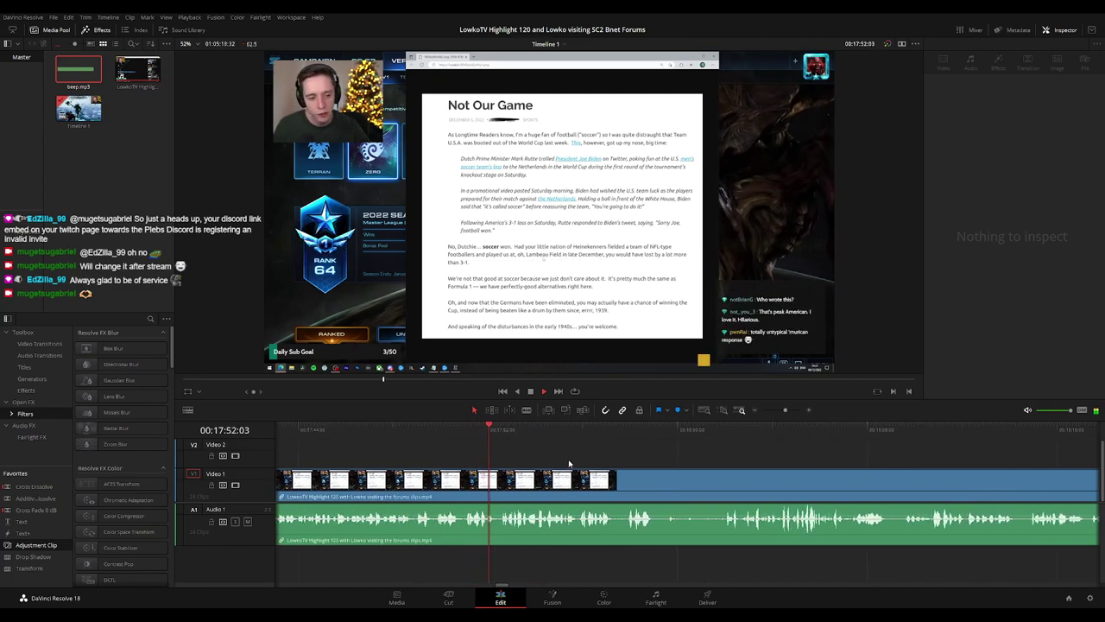
scroll(572, 464, right, 1)
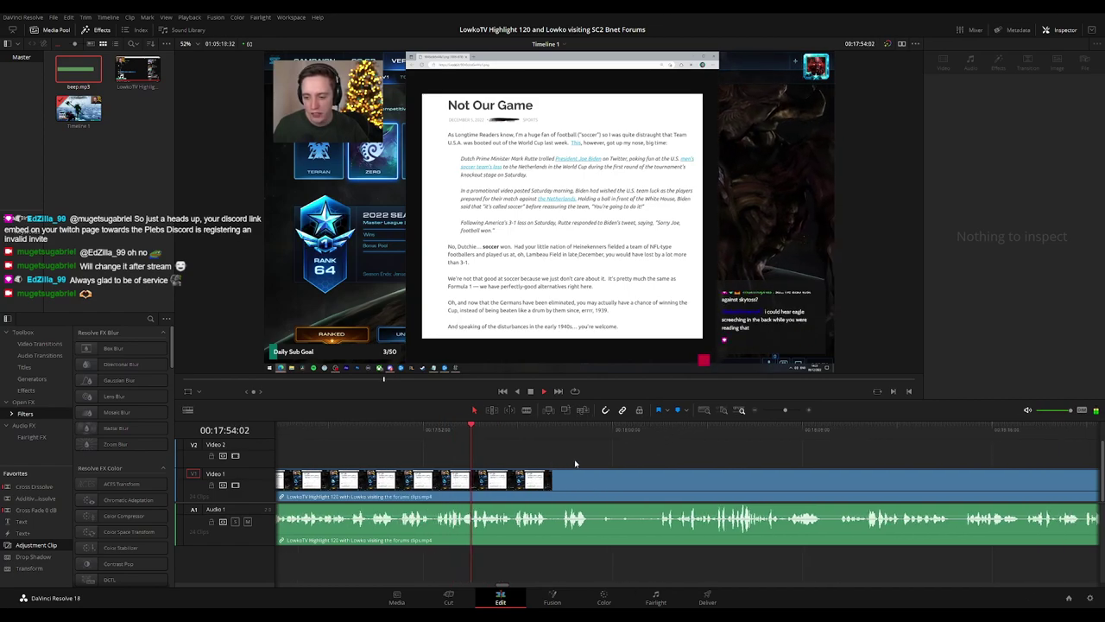
drag(575, 463, 531, 462)
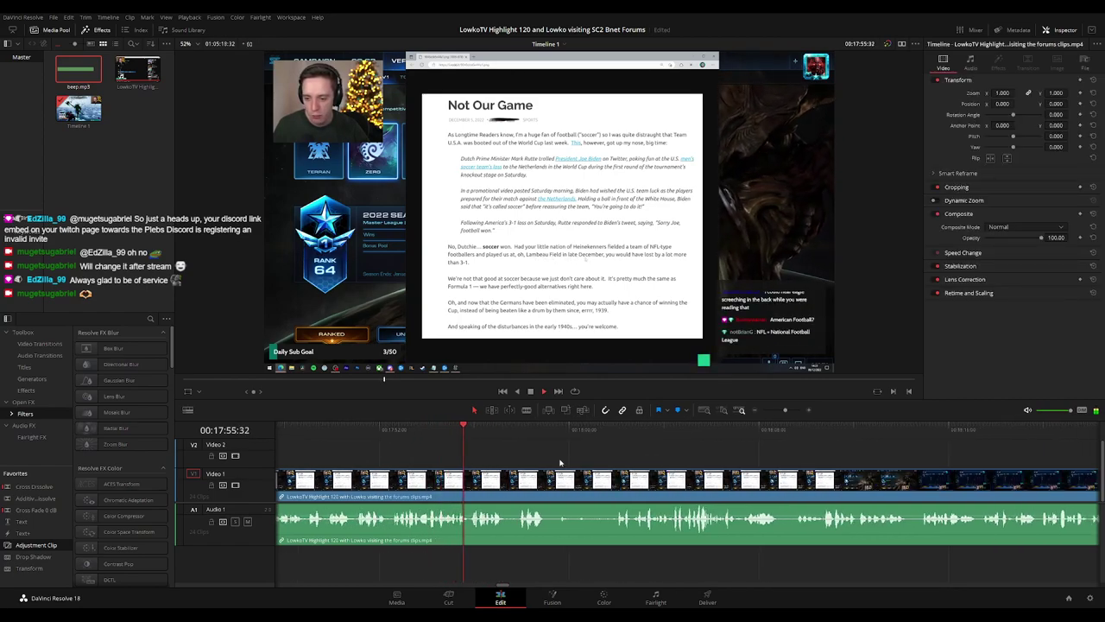
scroll(527, 462, right, 2)
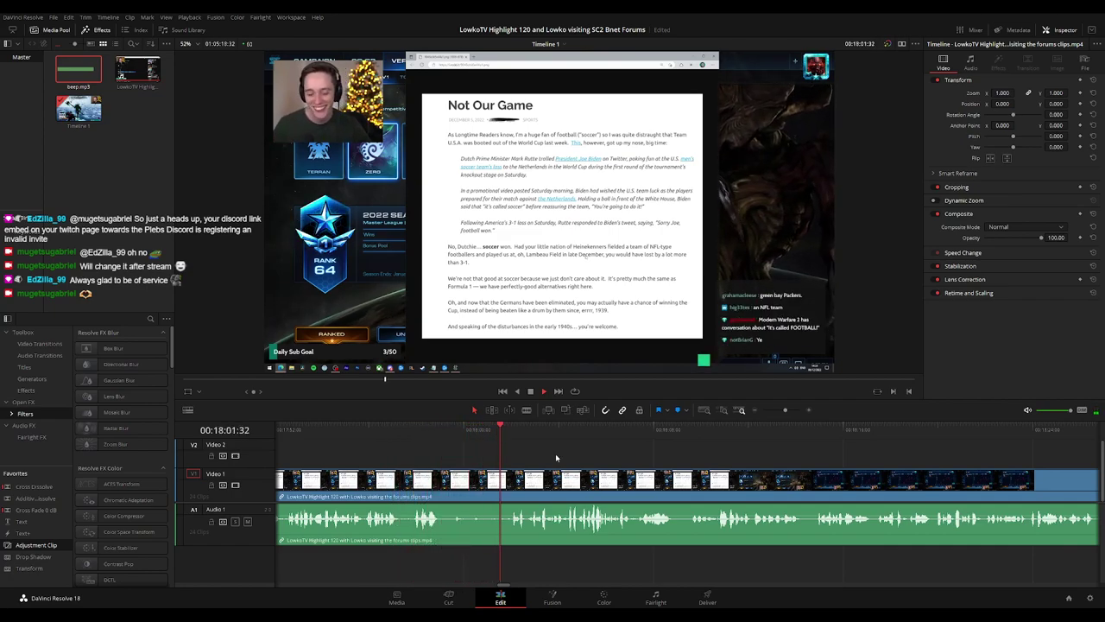
scroll(608, 452, right, 2)
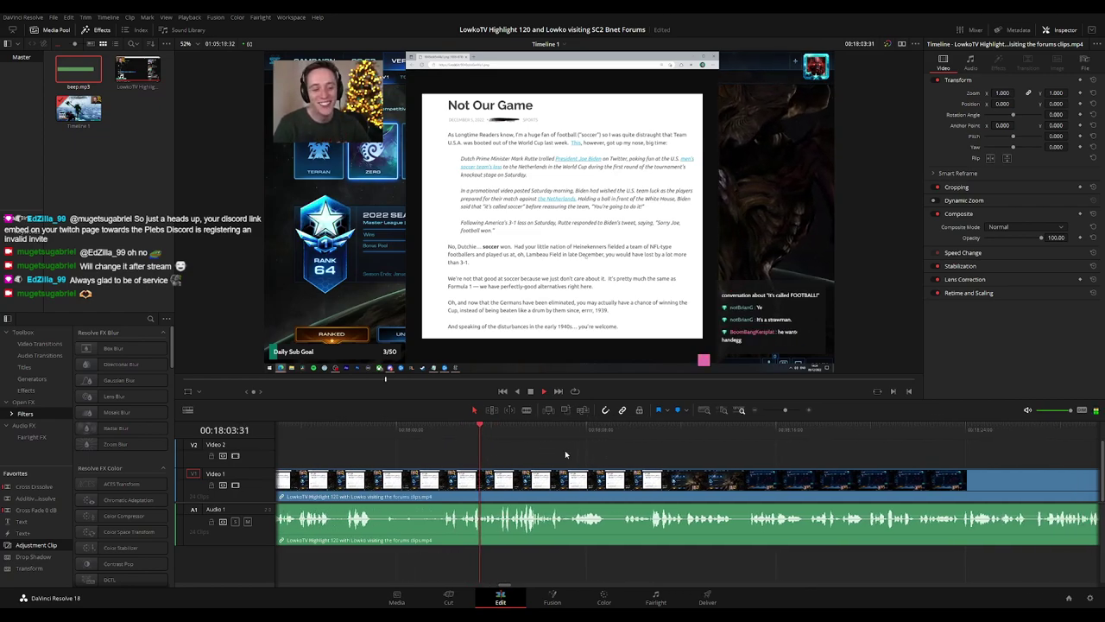
scroll(564, 454, right, 2)
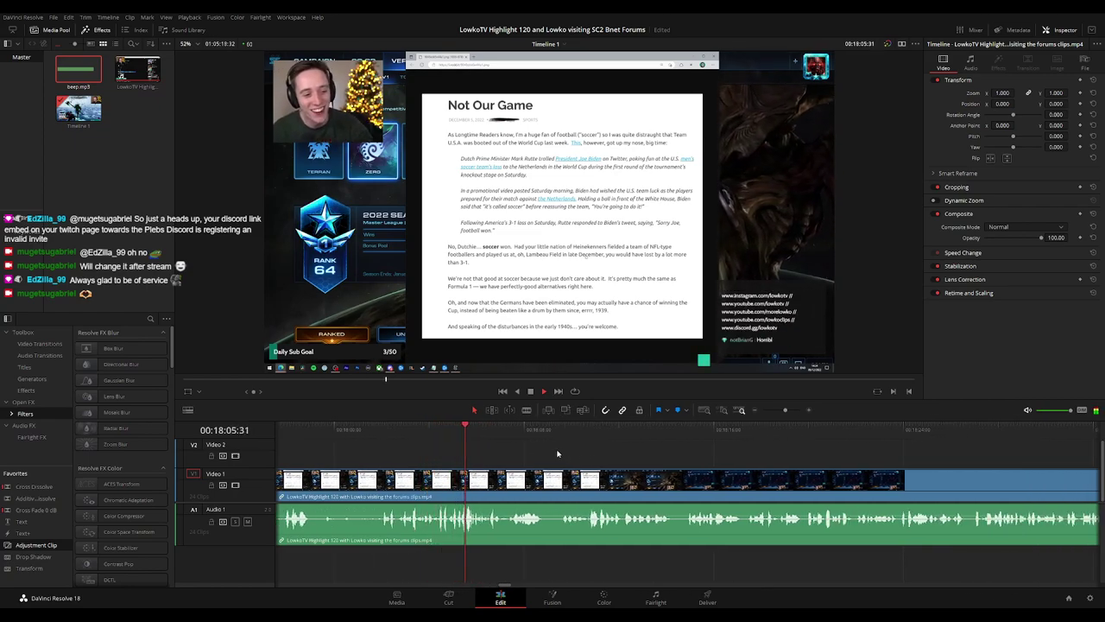
scroll(535, 453, right, 3)
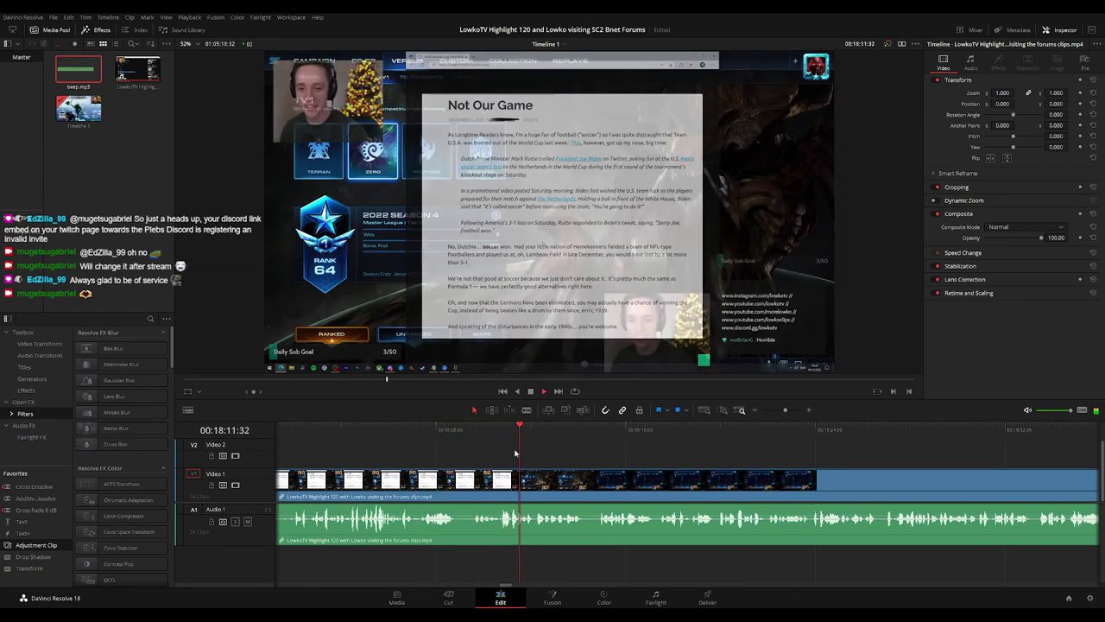
scroll(523, 452, right, 3)
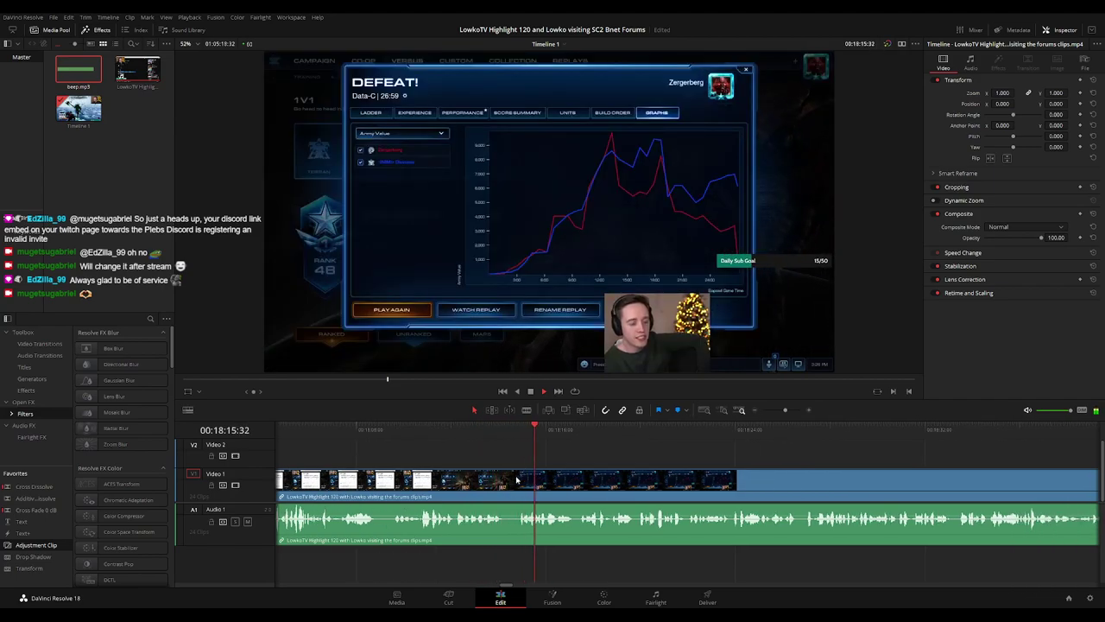
- Cut out the brief section around 00:18:14 with its gap closed, and colour the clip before it green
key(b)
click(515, 481)
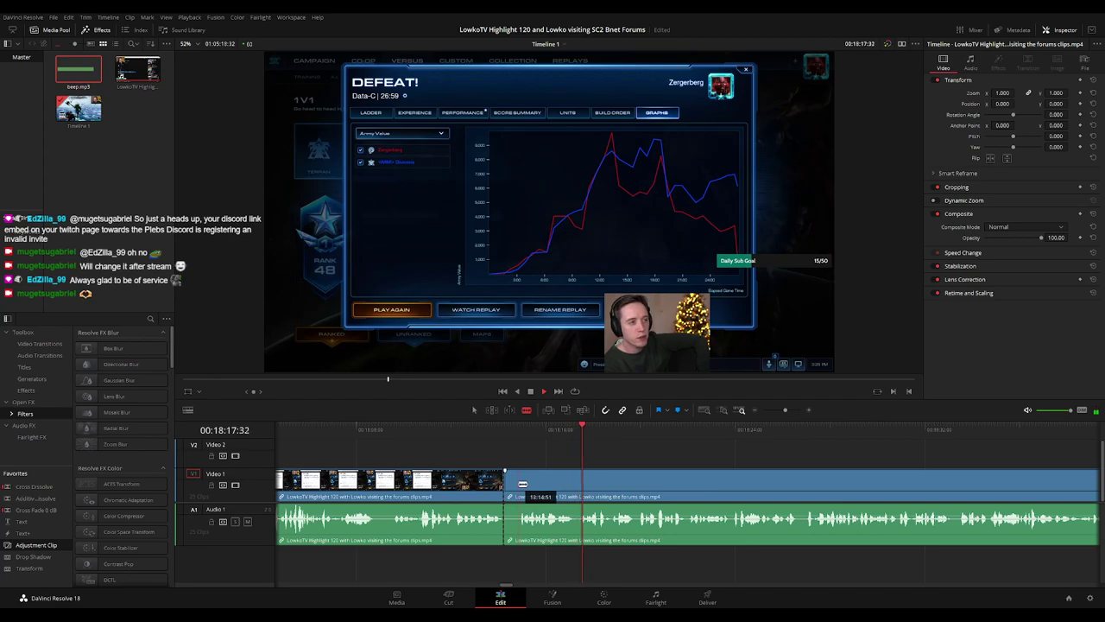
key(a)
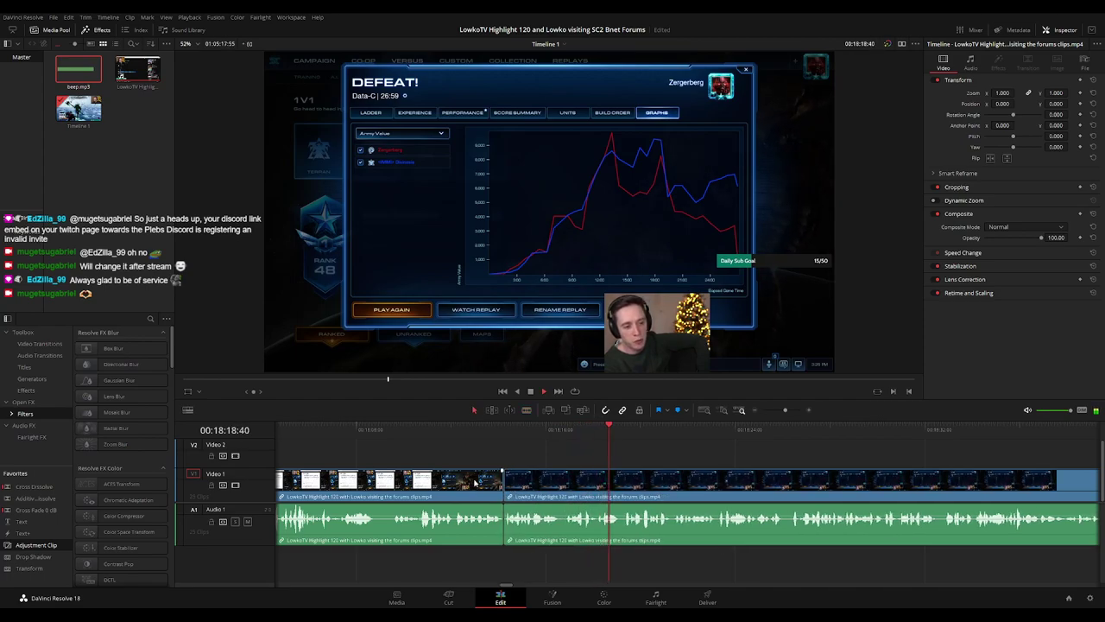
click(474, 482)
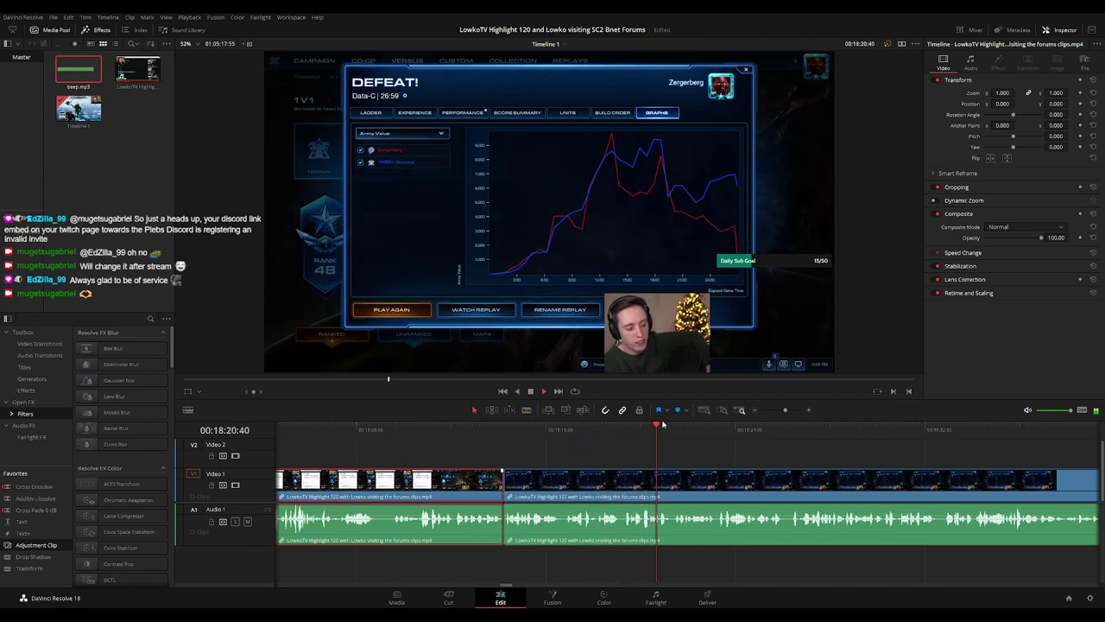
key(Delete)
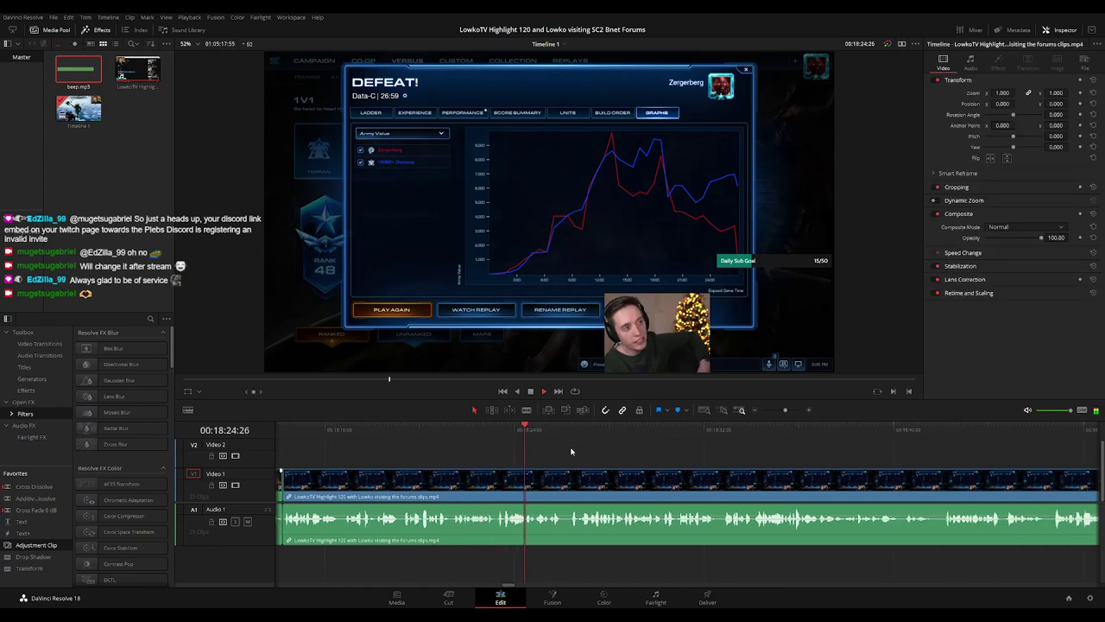
- Add an Adjustment Clip on Video 2 starting at 00:18:23:14, with zoom 1.730 and position X -381, Y 534 to enlarge the webcam
scroll(575, 449, right, 2)
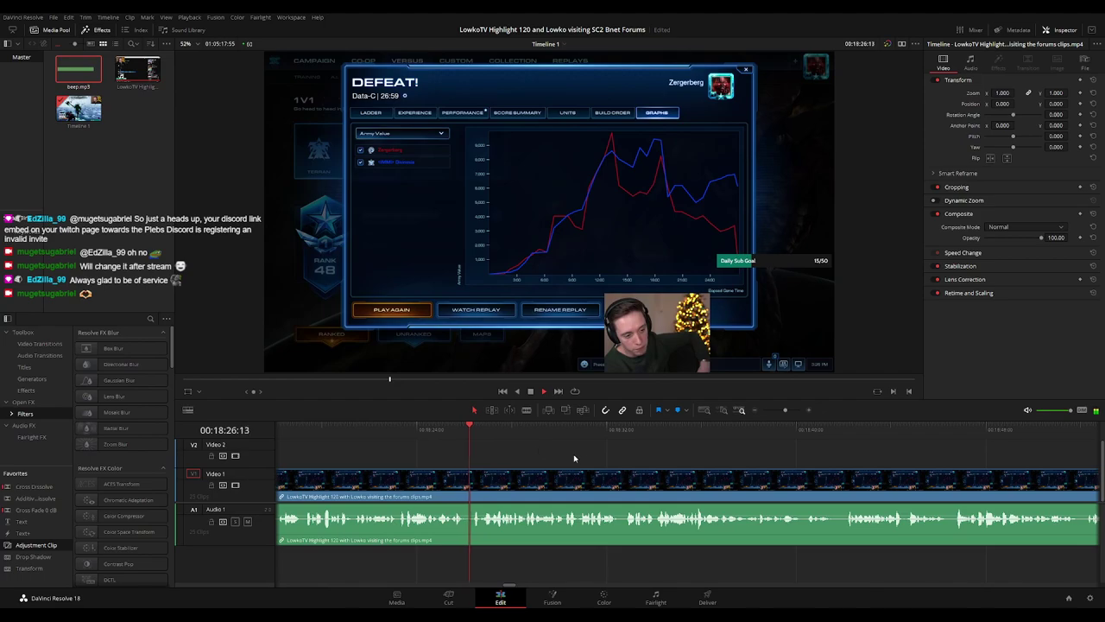
click(423, 434)
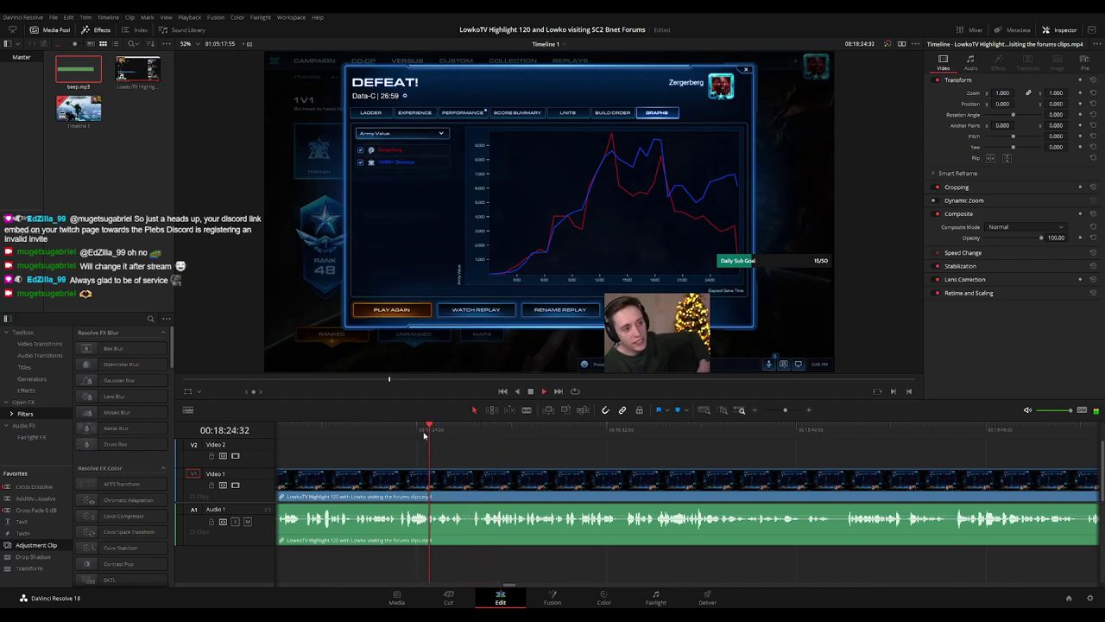
click(397, 431)
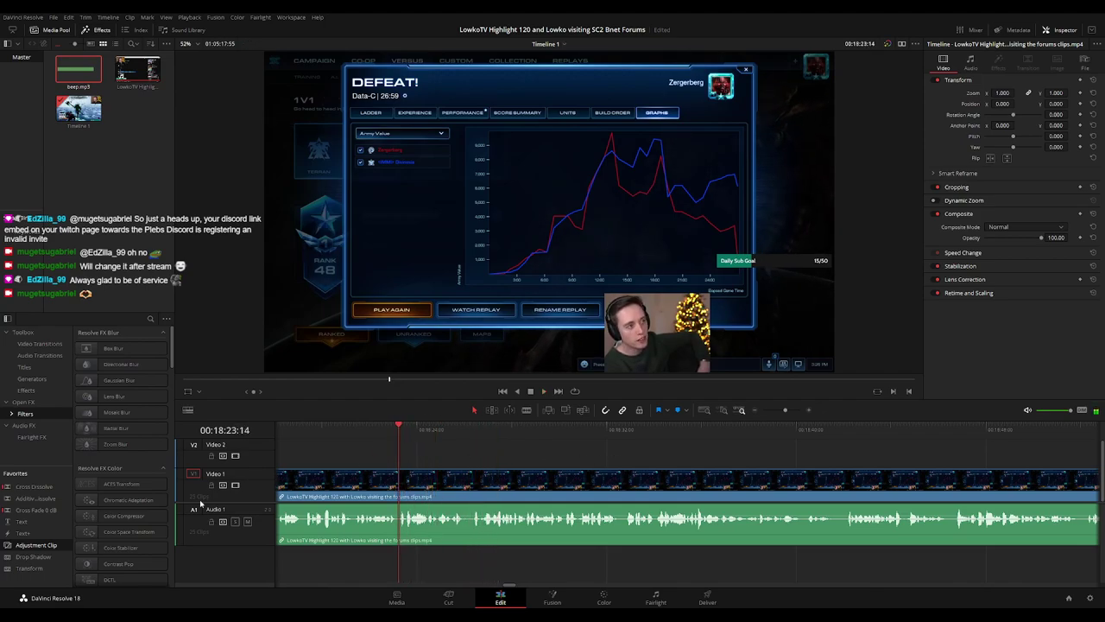
drag(26, 546, 417, 462)
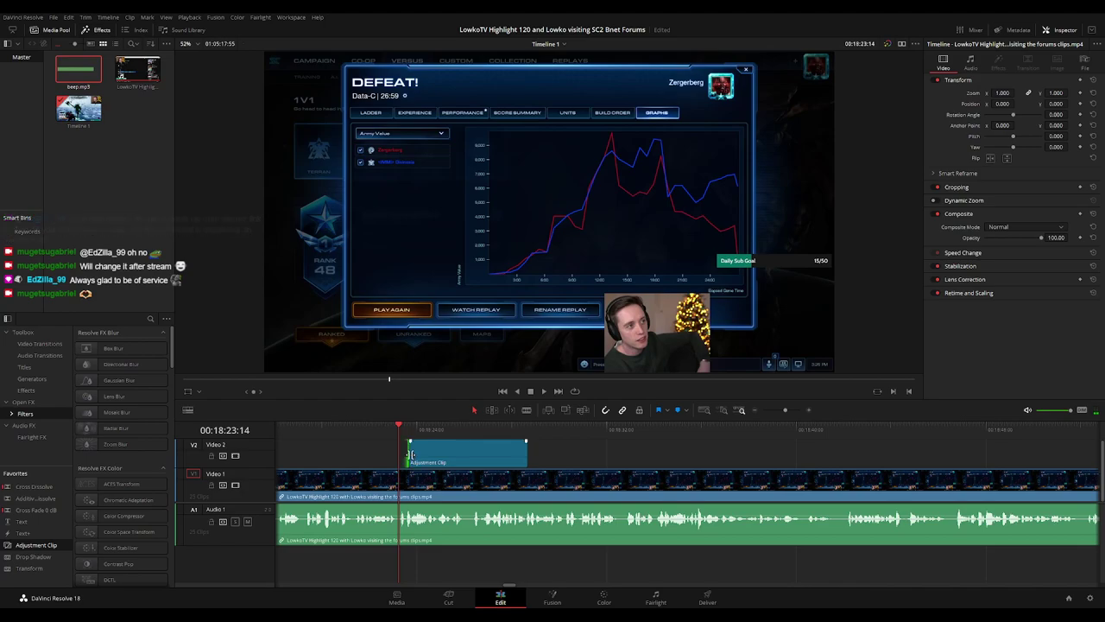
drag(1002, 93, 1018, 92)
drag(1009, 103, 1071, 103)
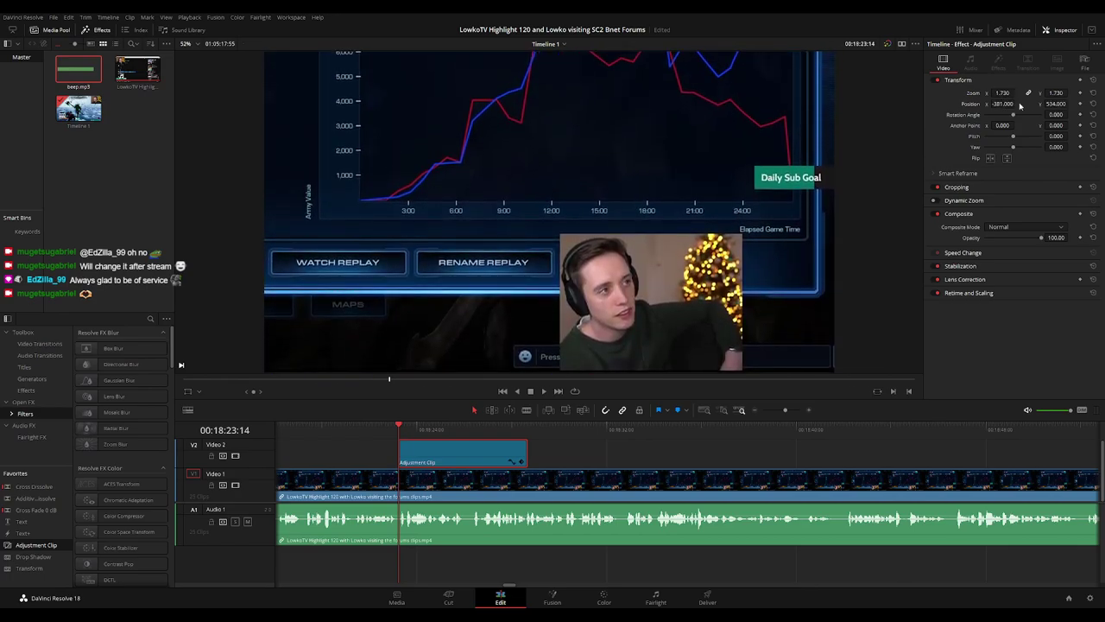
- Set the adjustment clip's position X to -935 and extend its end to about 00:18:41
mouse_move(1001, 104)
mouse_down()
mouse_move(971, 104)
mouse_move(1023, 103)
mouse_up()
key(space)
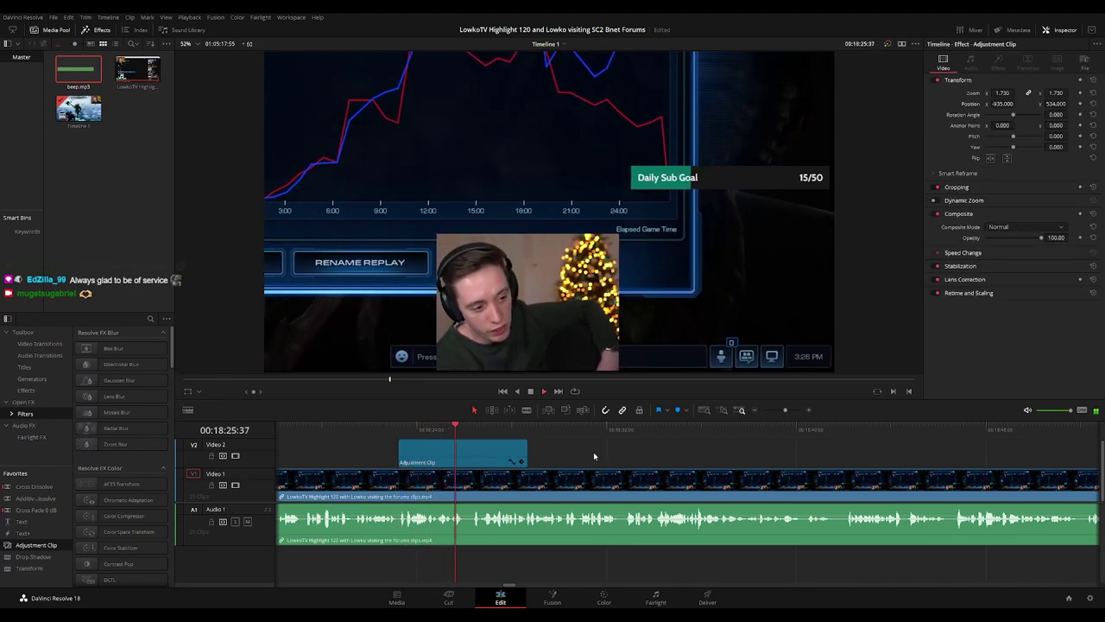
drag(527, 455, 636, 455)
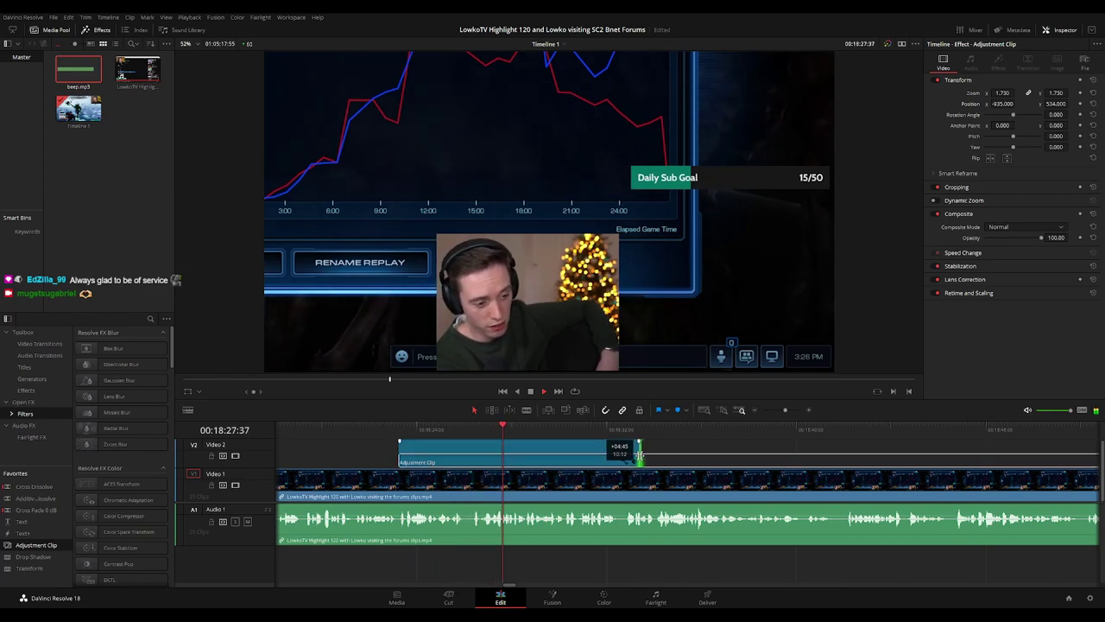
scroll(515, 446, right, 3)
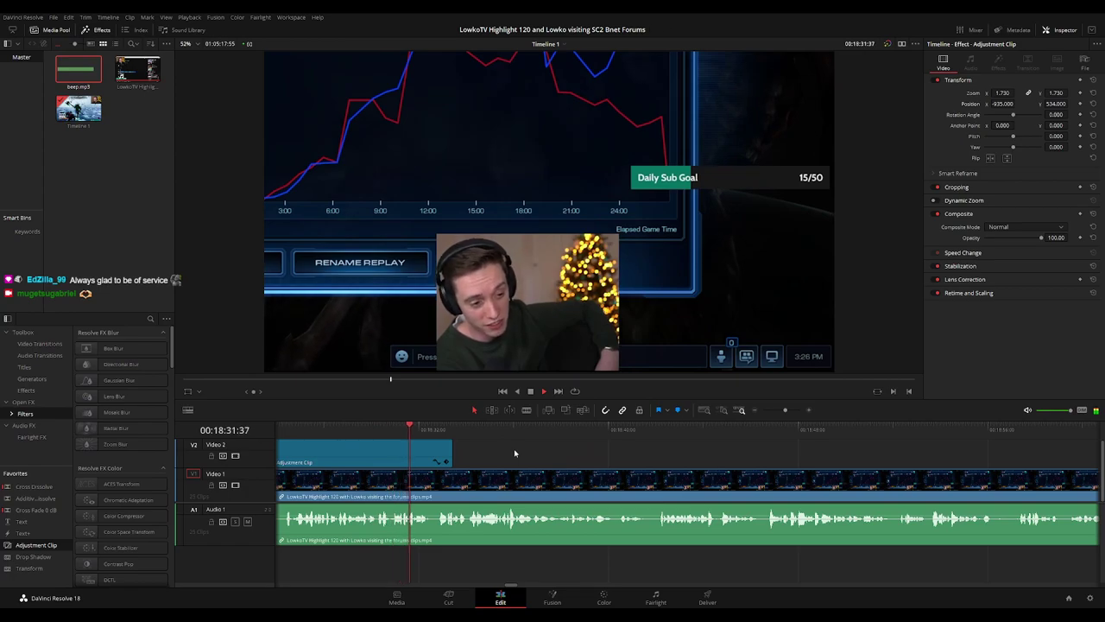
drag(450, 455, 546, 455)
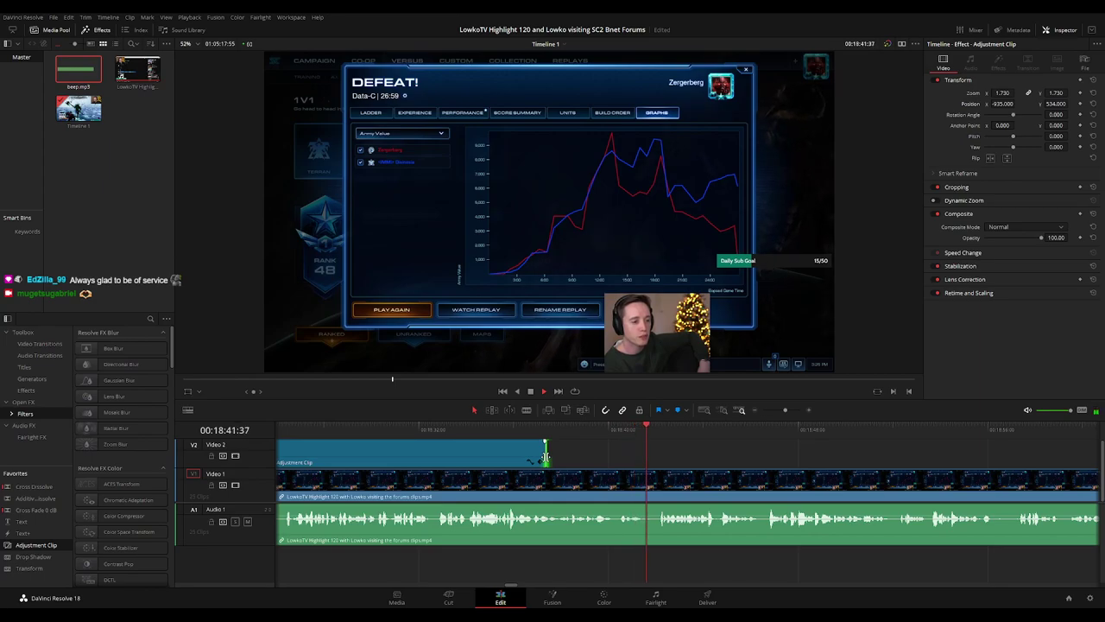
drag(544, 455, 648, 455)
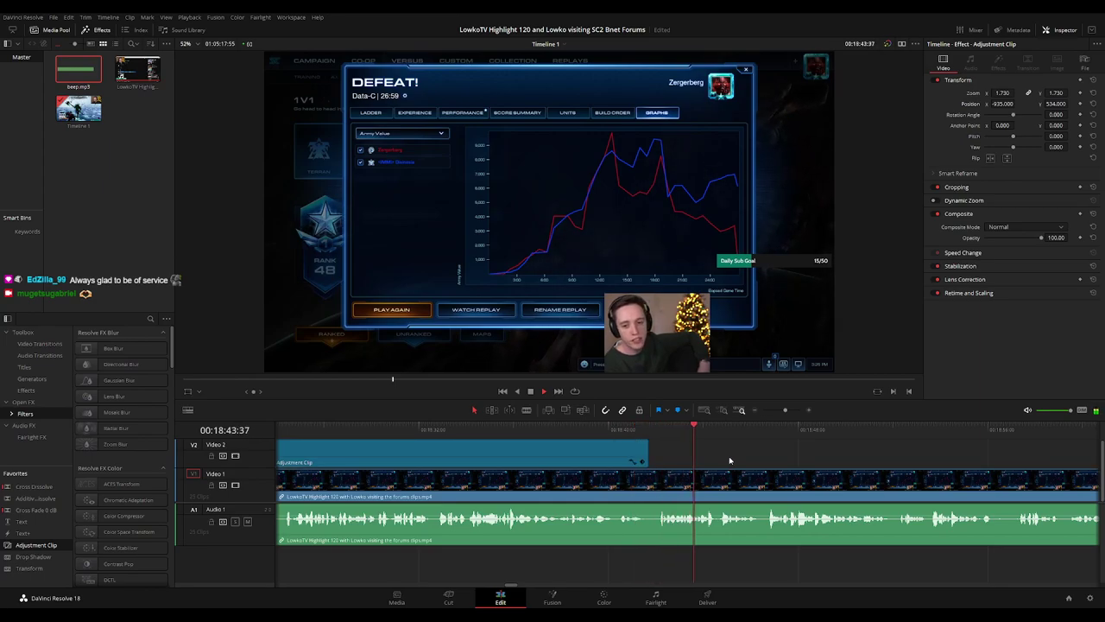
- Cut out the section from about 00:18:55 to 00:18:57 and close its gap
drag(803, 458, 550, 445)
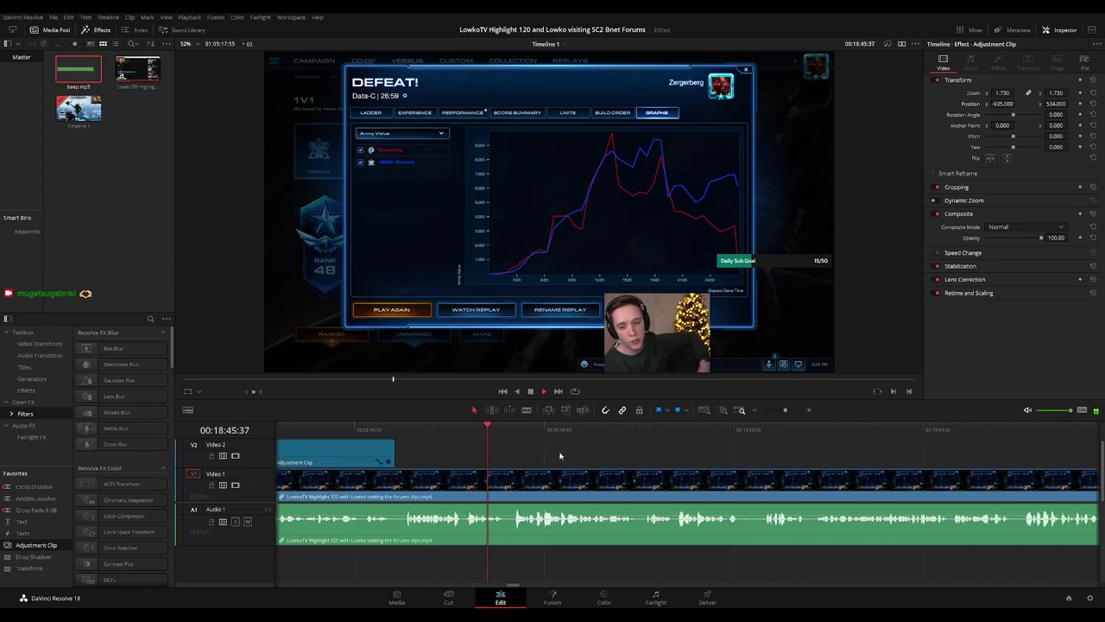
scroll(567, 455, right, 2)
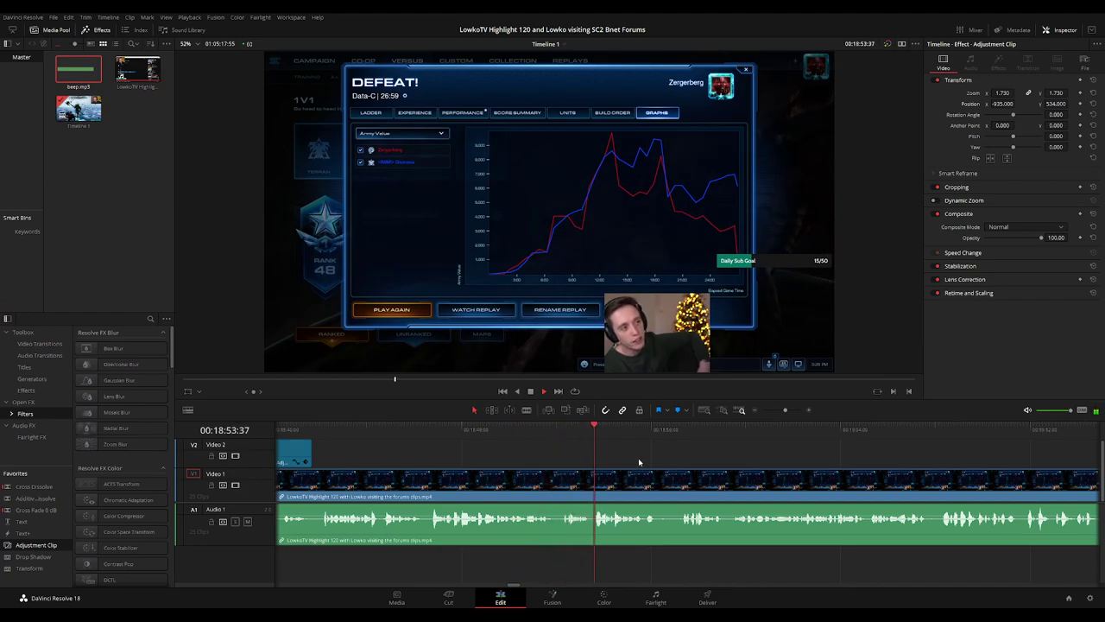
scroll(419, 442, right, 5)
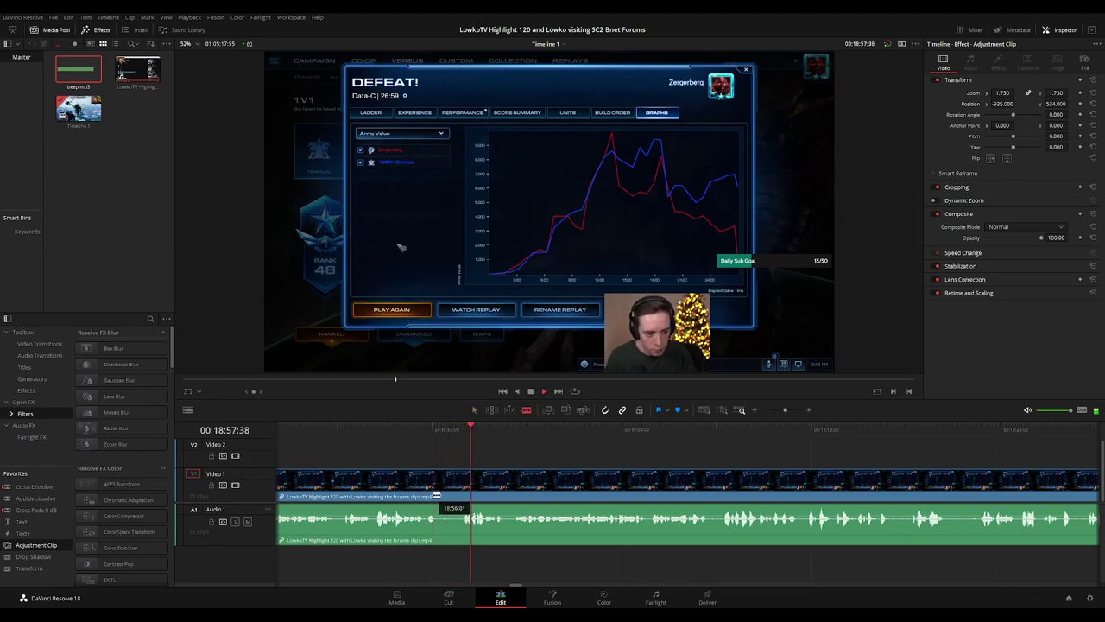
click(428, 491)
click(465, 490)
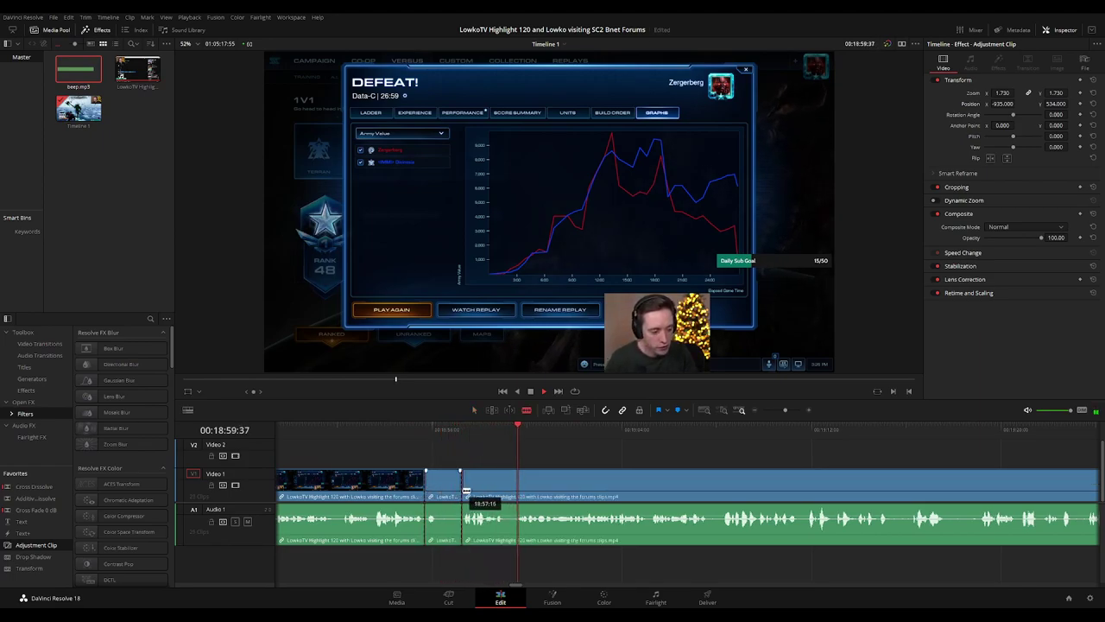
drag(466, 490, 463, 490)
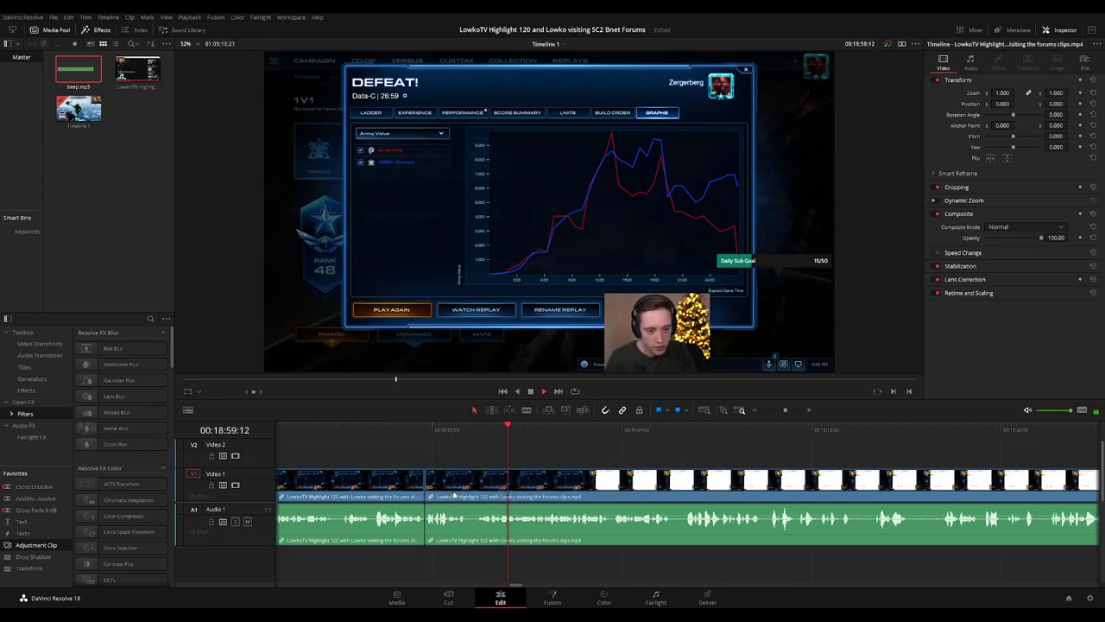
- Colour the clip before the cut at about 00:18:55 green and clear the selection
click(385, 489)
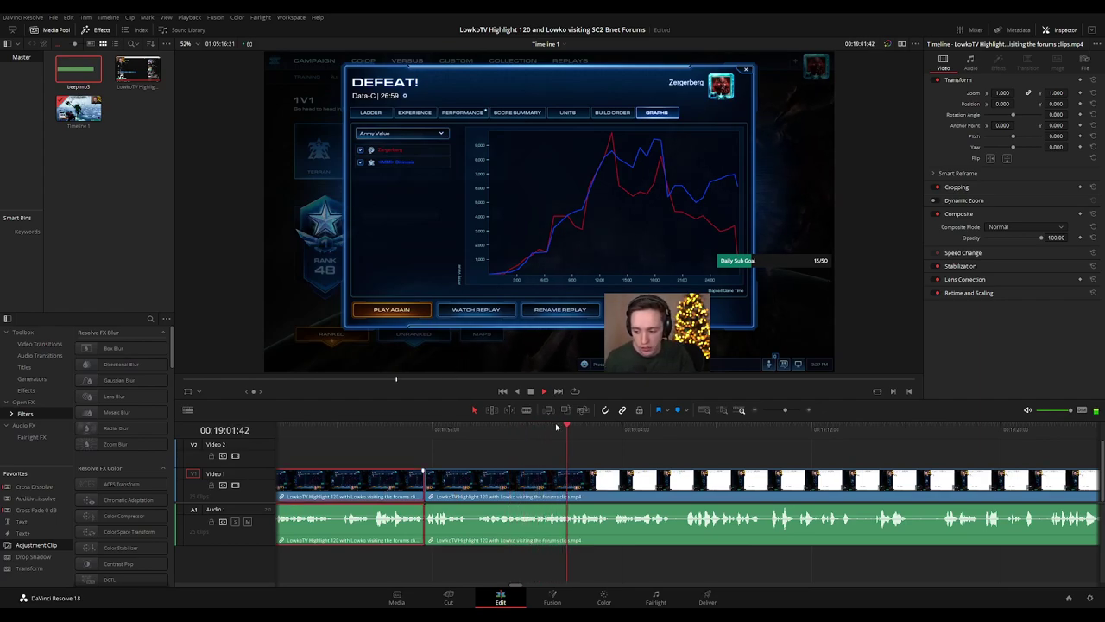
key(g)
key(ctrl+minus)
key(ctrl+minus)
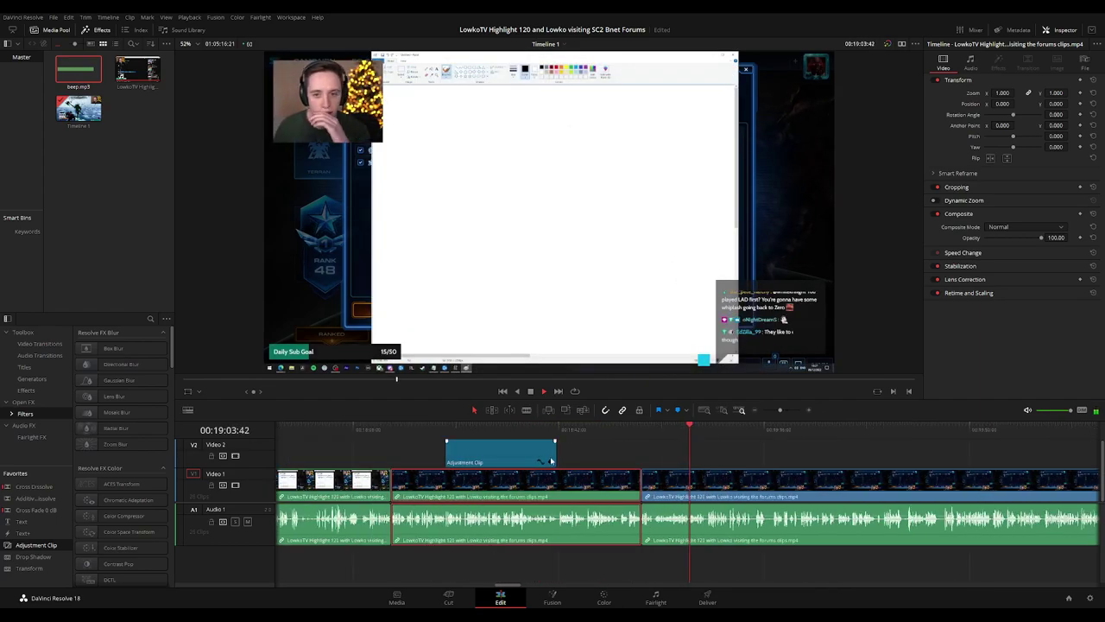
click(609, 457)
key(ctrl+minus)
key(ctrl+minus)
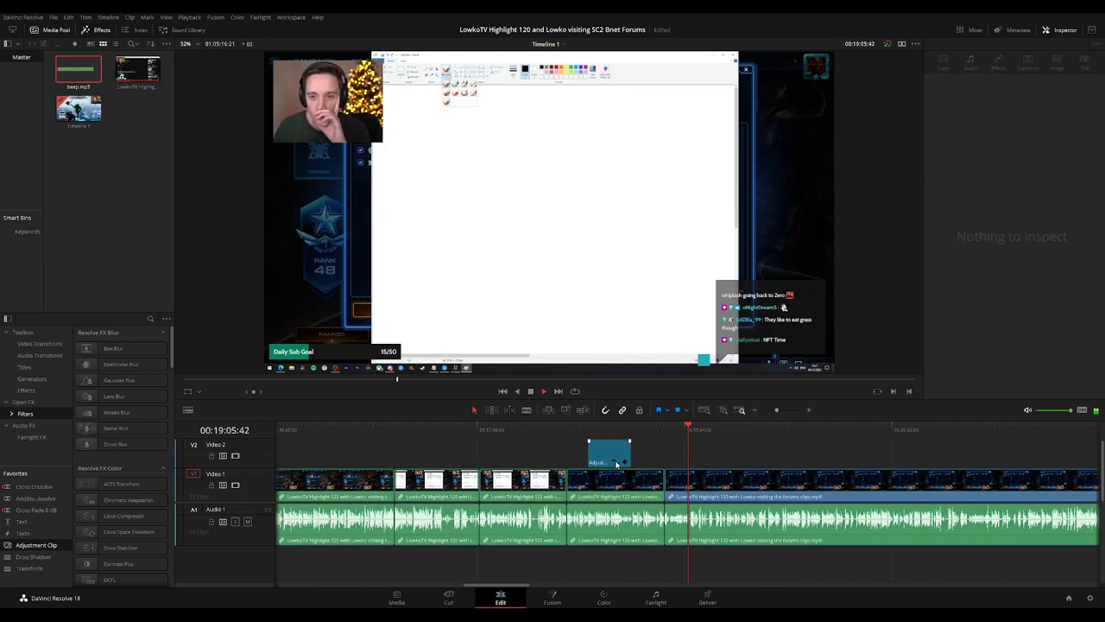
- Ripple-delete the brief section from about 00:19:06 to 00:19:07 in the blank drawing canvas footage
key(ctrl+z)
key(ctrl+z)
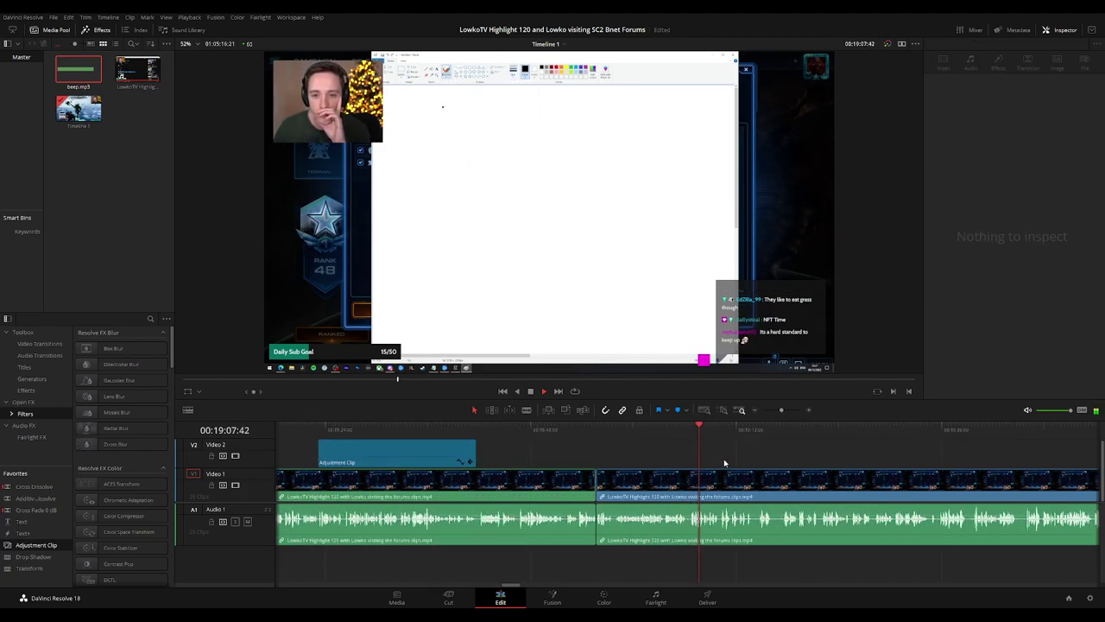
key(ctrl+z)
key(ctrl+z)
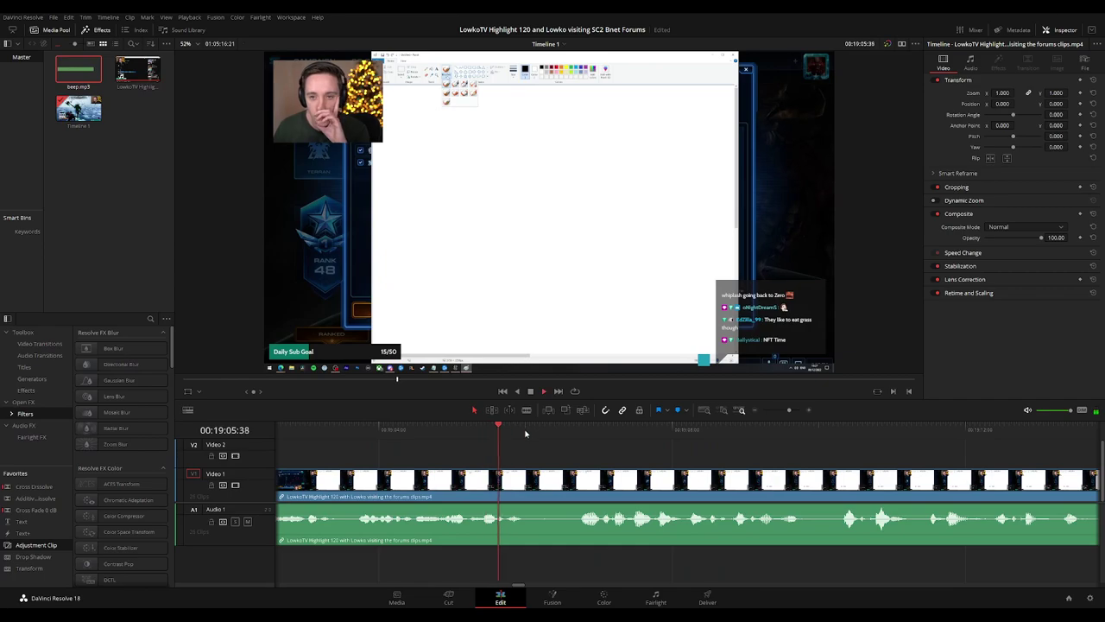
key(space)
key(b)
click(539, 479)
key(space)
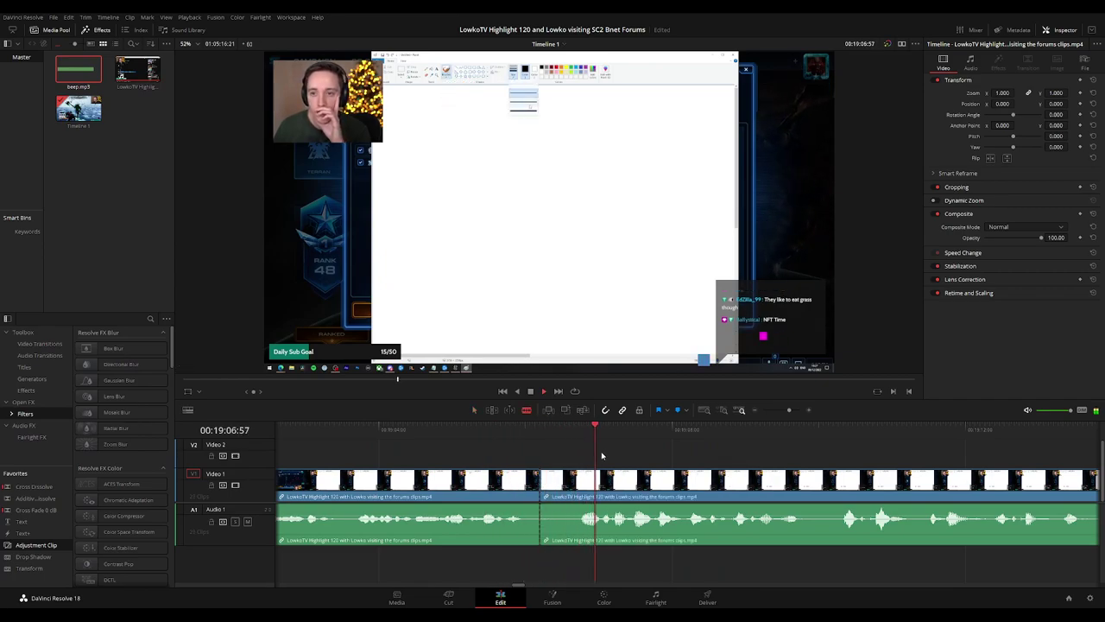
click(603, 481)
key(a)
click(571, 490)
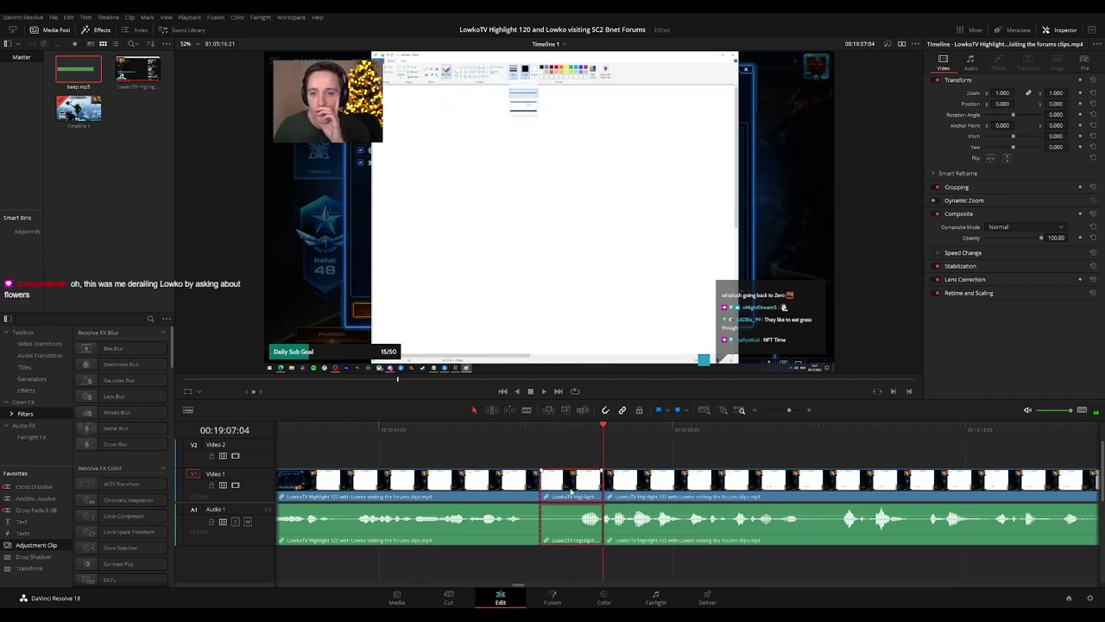
key(Delete)
- Play back across the cut at about 00:19:06, colour the short clip before it green, and clear the selection
click(475, 427)
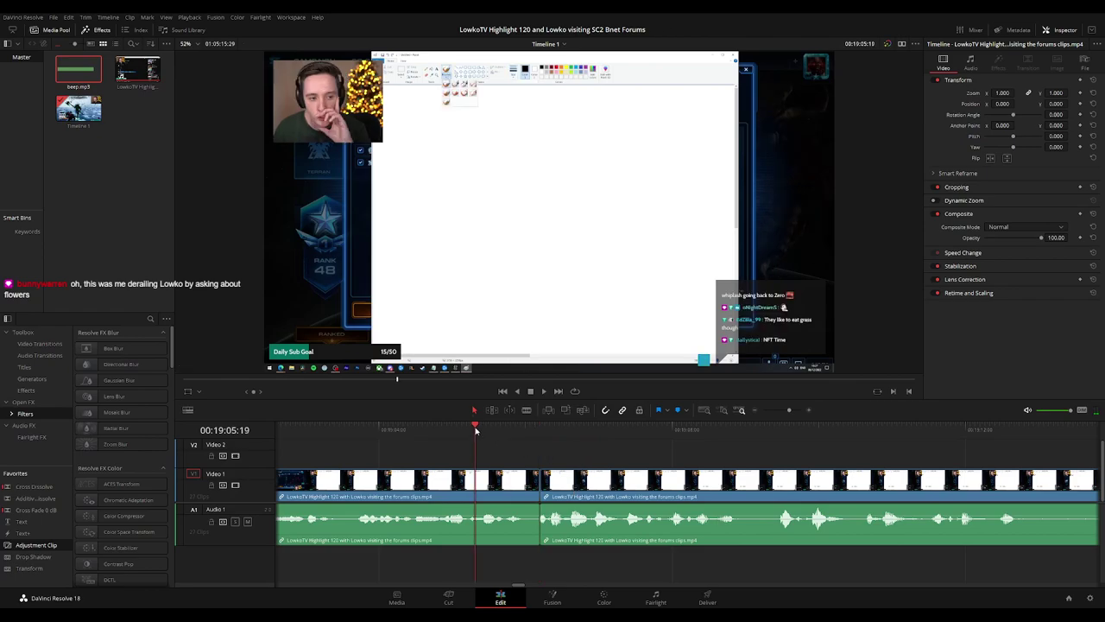
key(ctrl+minus)
key(ctrl+minus)
key(ctrl+minus)
scroll(751, 457, right, 2)
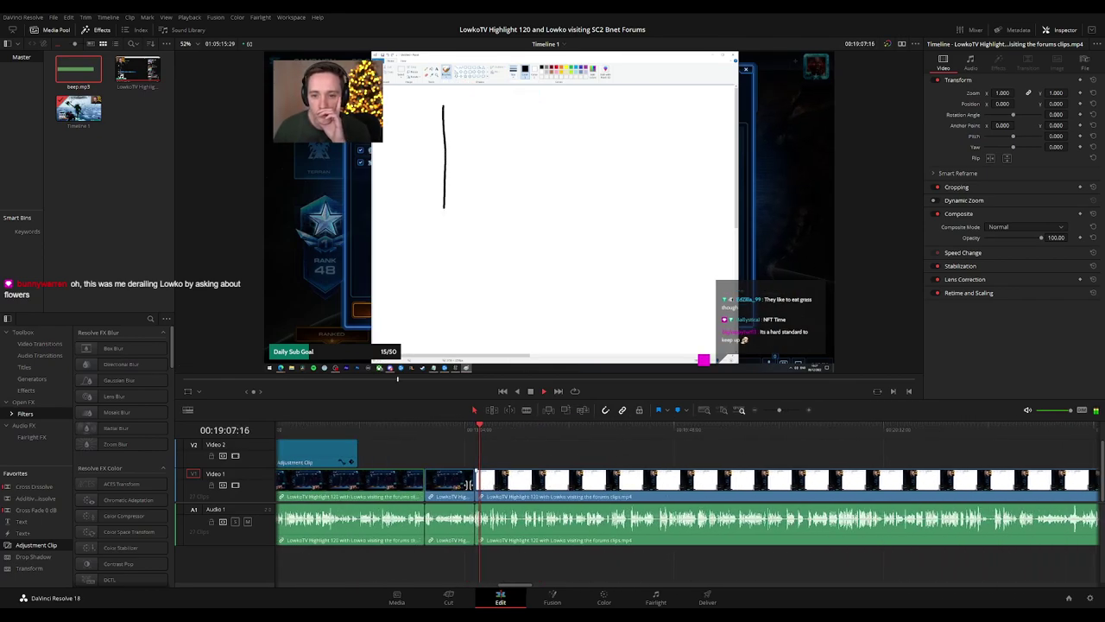
click(453, 488)
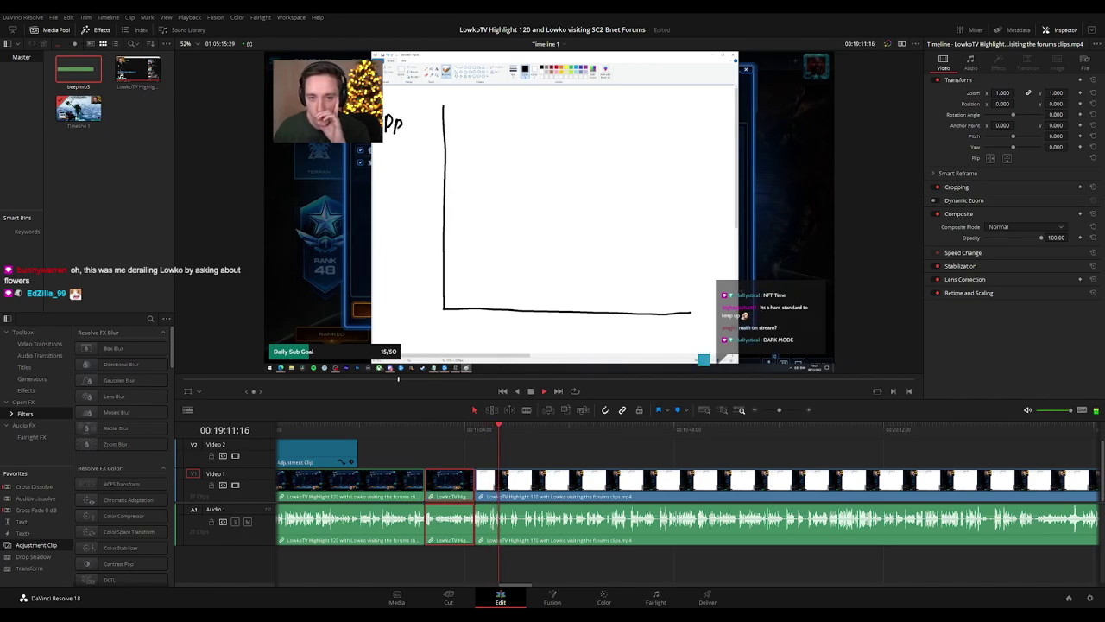
click(567, 456)
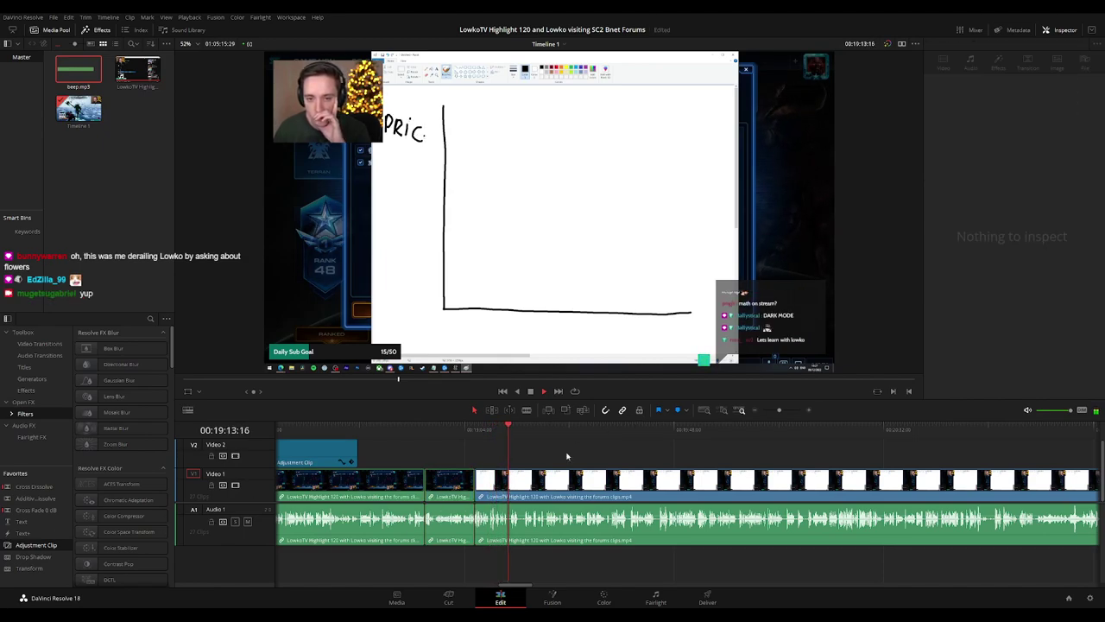
- Play on through the price graph drawing and ripple-delete the section from about 00:19:33 to 00:19:34
scroll(568, 457, up, 4)
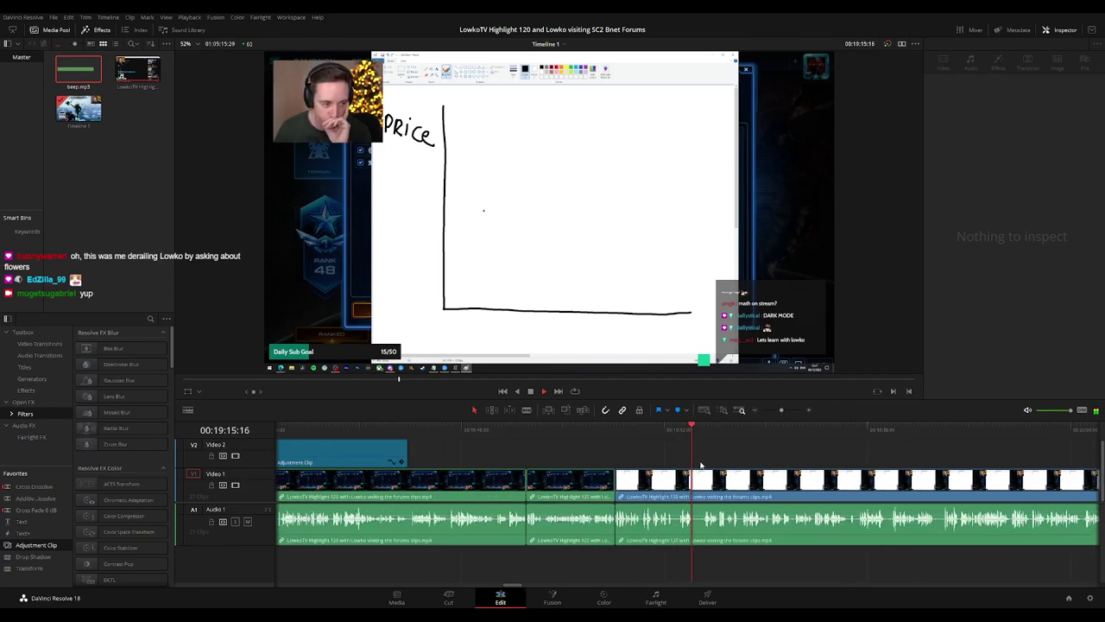
drag(761, 456, 570, 457)
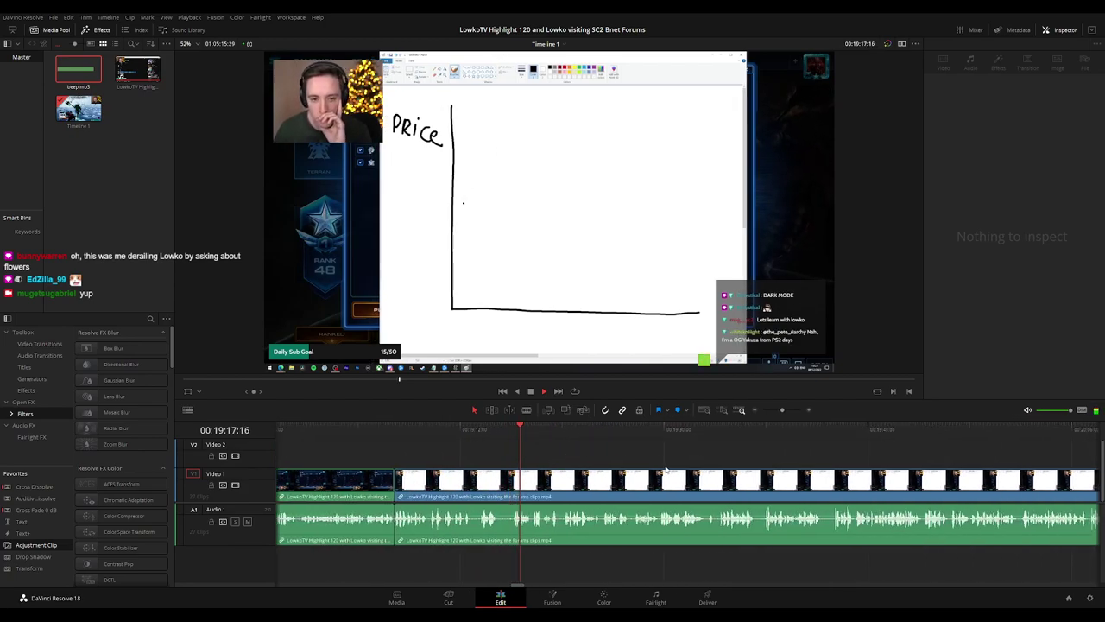
scroll(665, 469, down, 2)
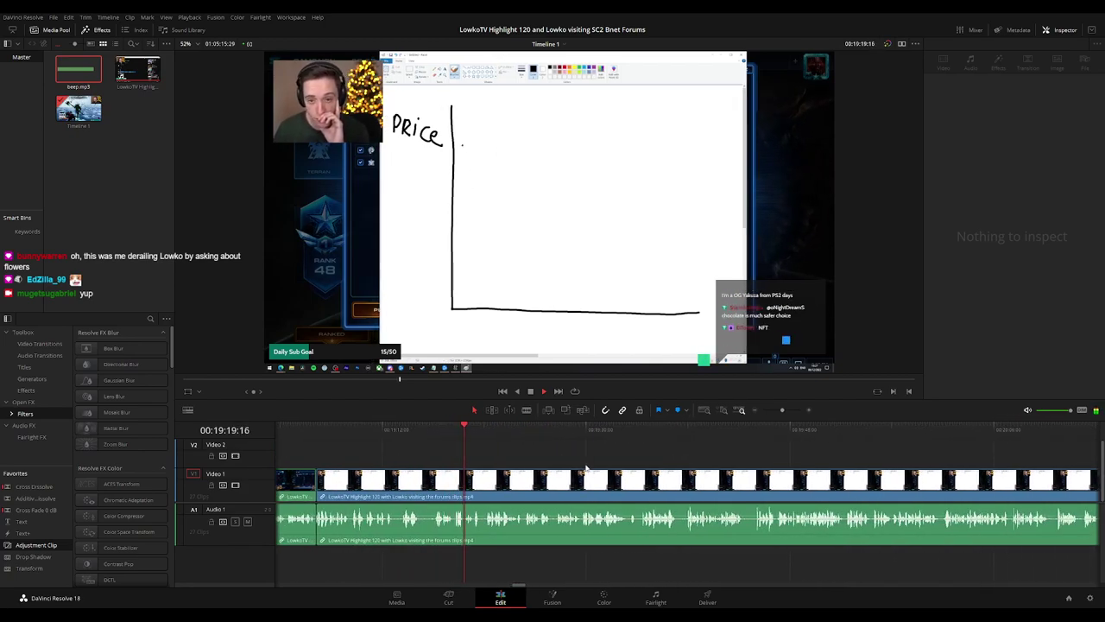
scroll(605, 467, down, 2)
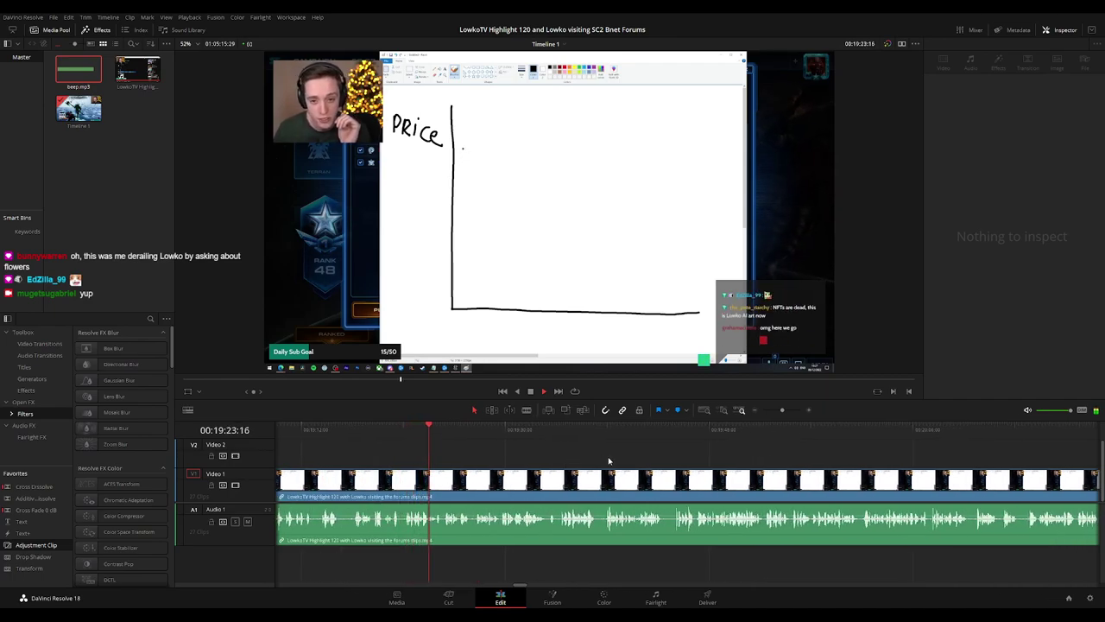
scroll(563, 459, down, 1)
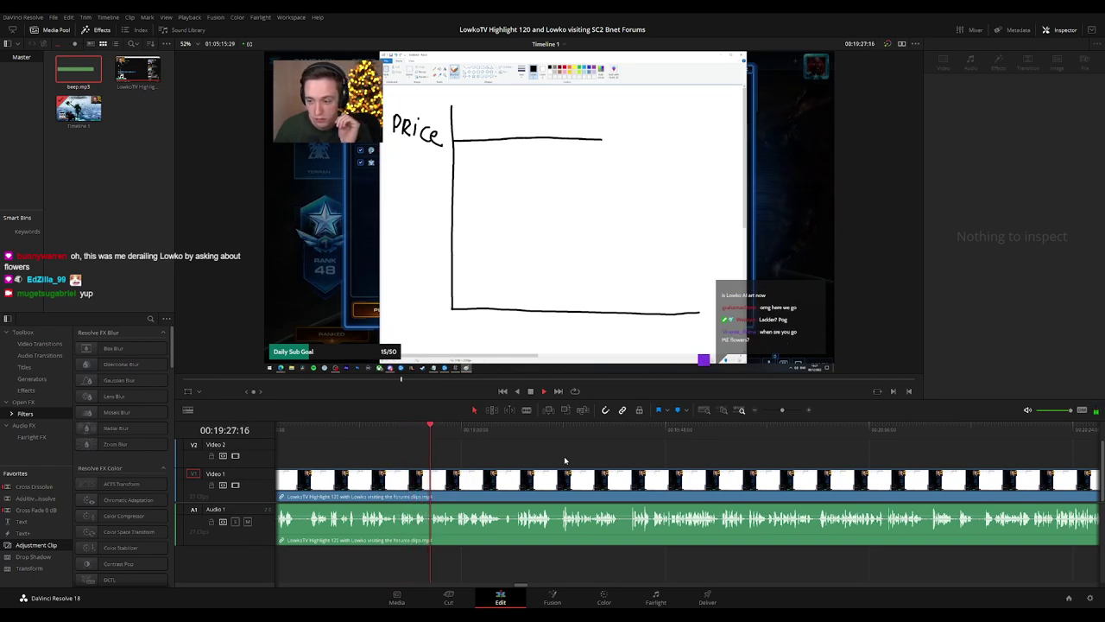
drag(564, 458, 474, 457)
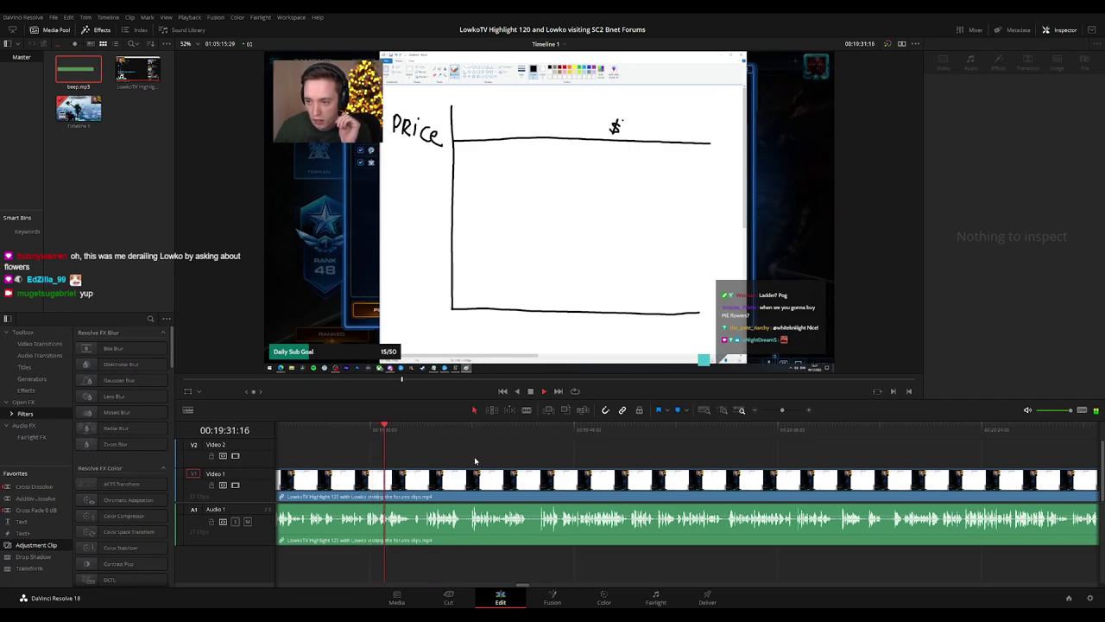
scroll(509, 458, down, 1)
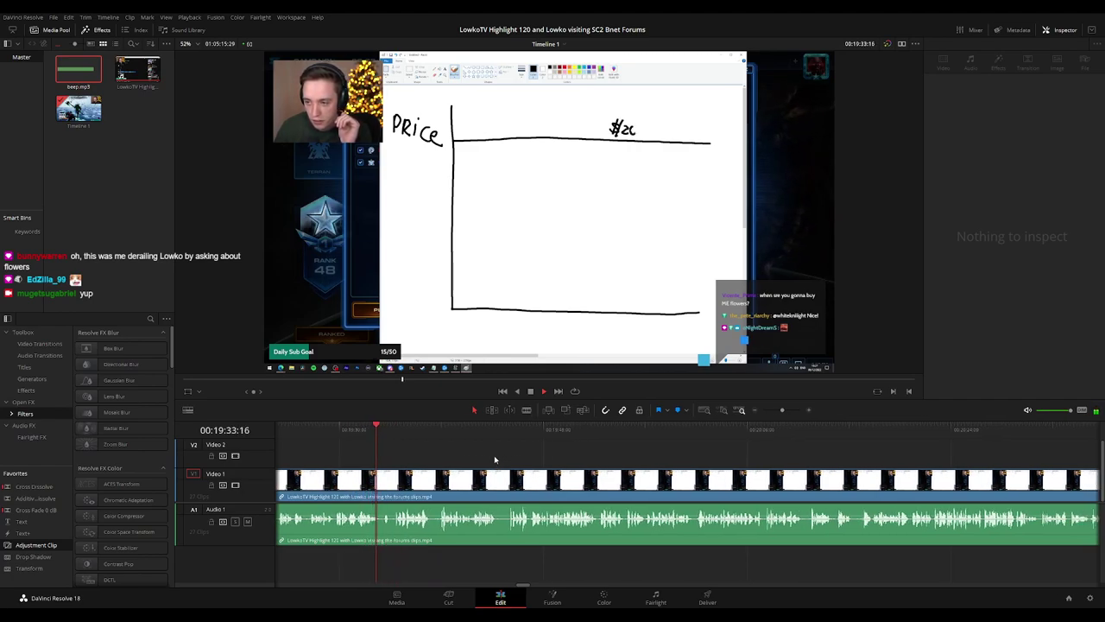
key(b)
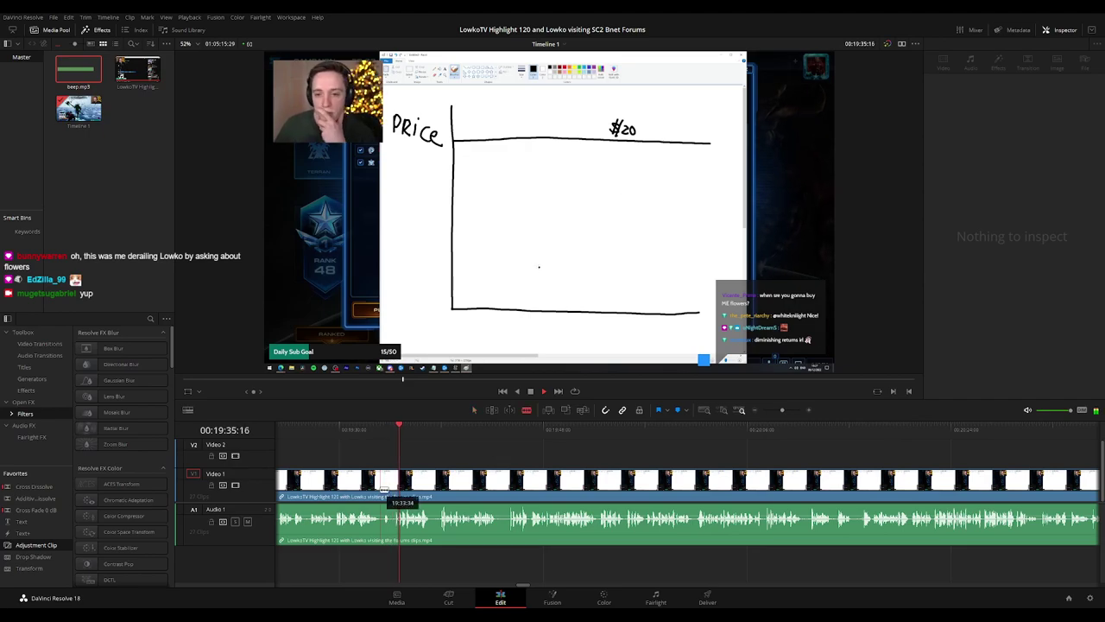
click(383, 489)
click(394, 490)
key(a)
click(390, 491)
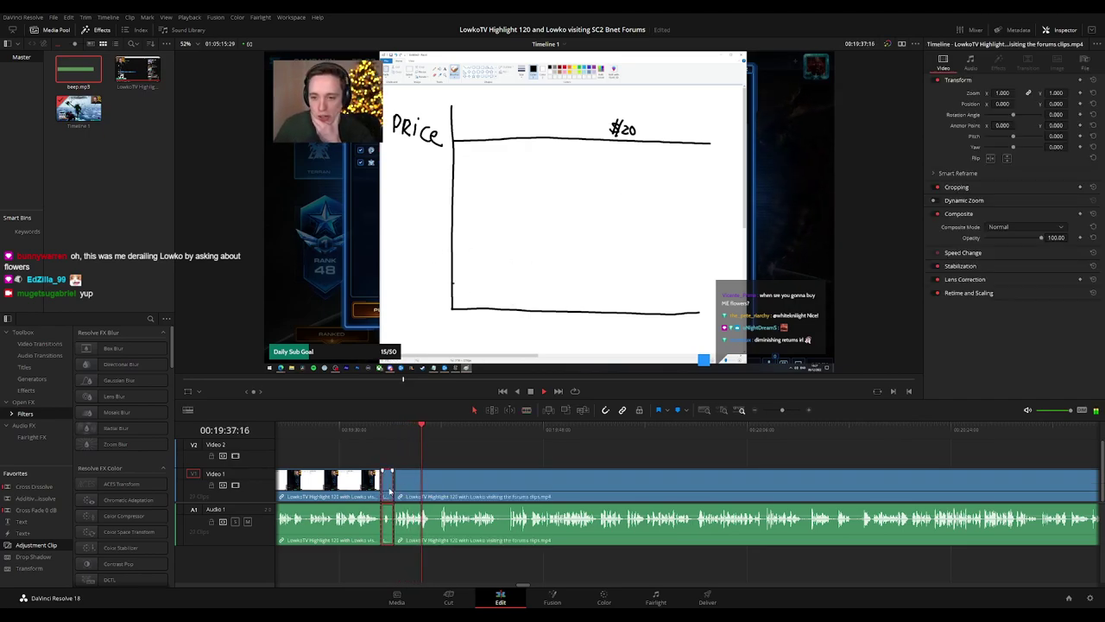
key(Delete)
- Colour the clip before the cut at about 00:19:33 green and clear the selection
click(364, 483)
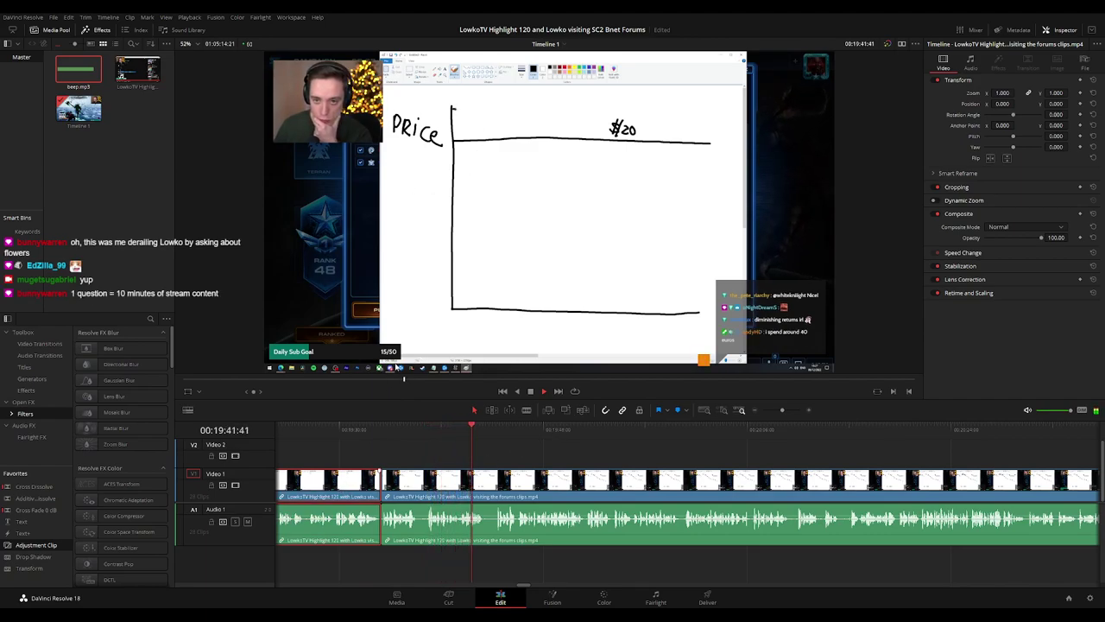
key(g)
click(579, 457)
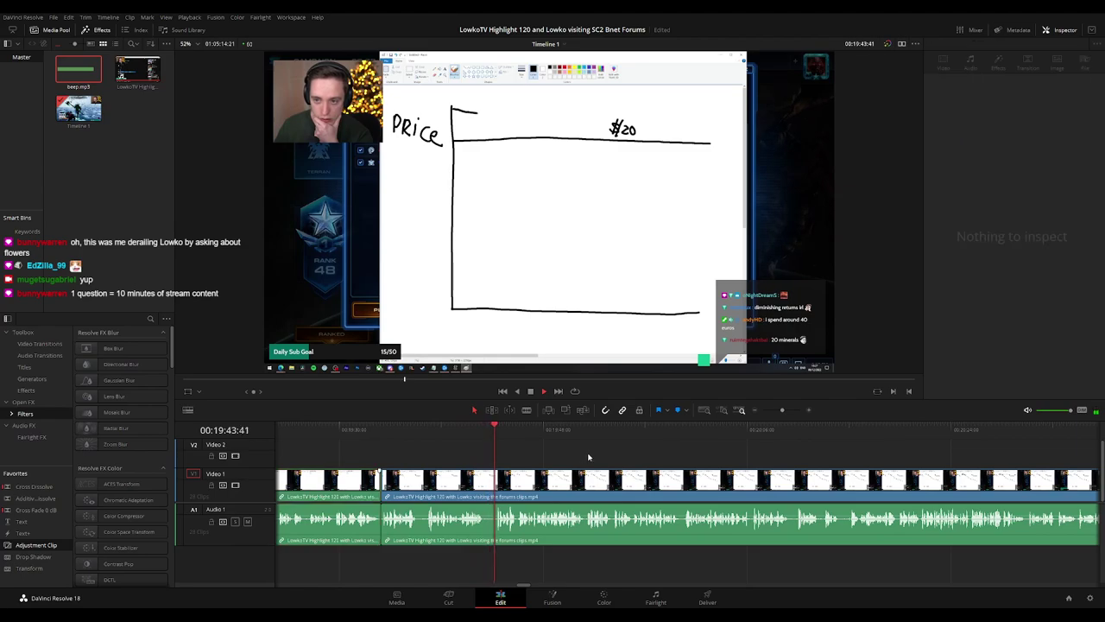
- Play through the price graph discussion from about 00:19:44 to 00:20:39 to check for sections worth cutting
key(space)
click(506, 428)
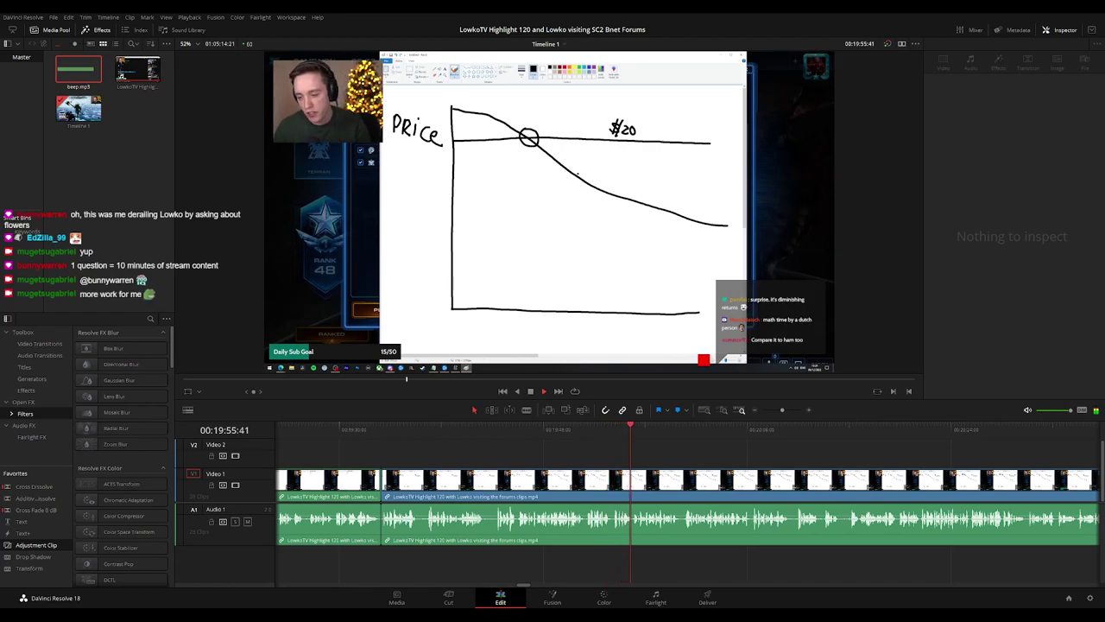
drag(713, 466, 515, 463)
key(space)
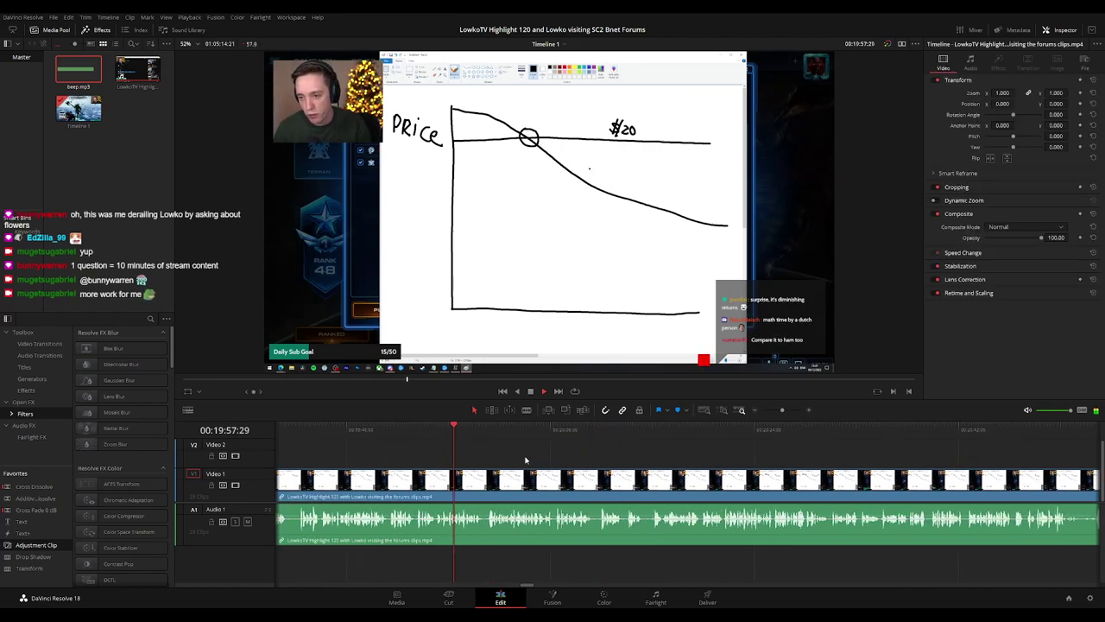
scroll(531, 458, right, 2)
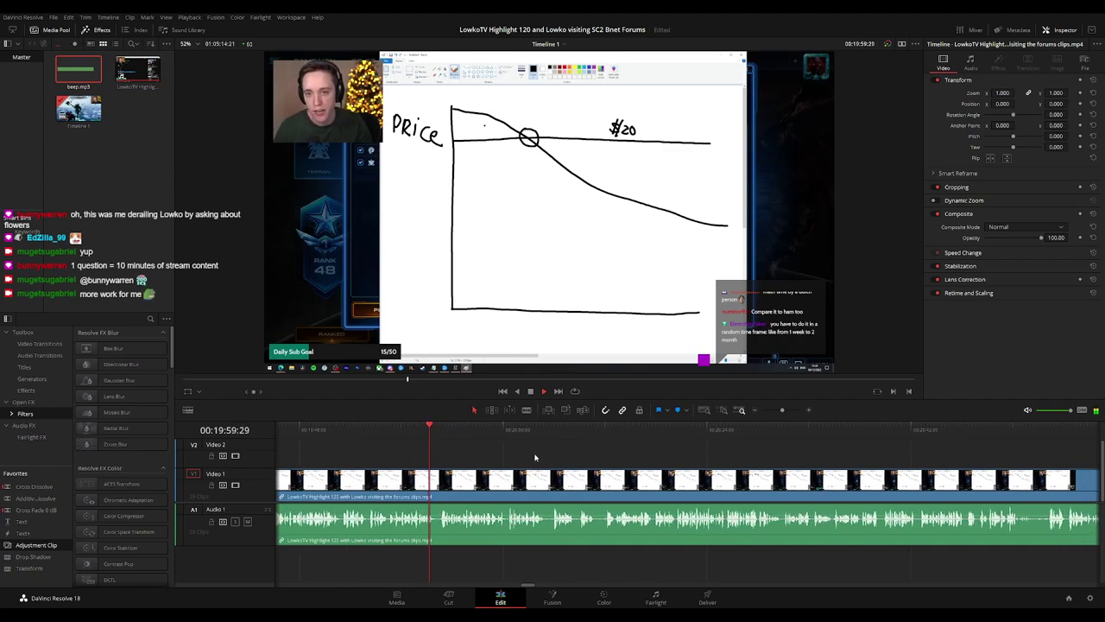
scroll(540, 456, right, 2)
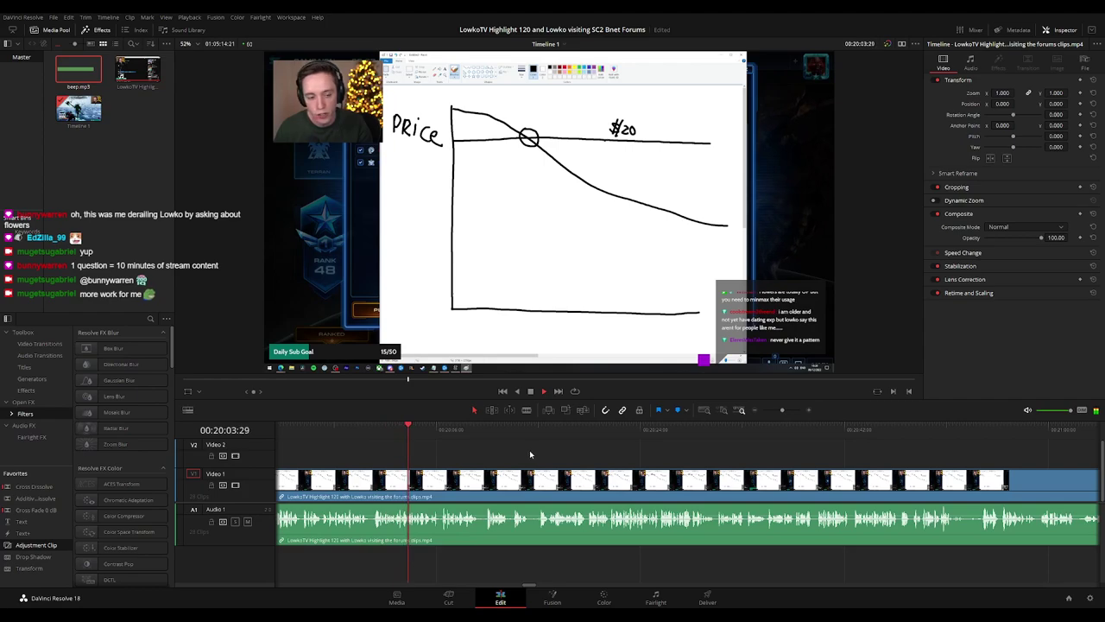
scroll(544, 455, right, 1)
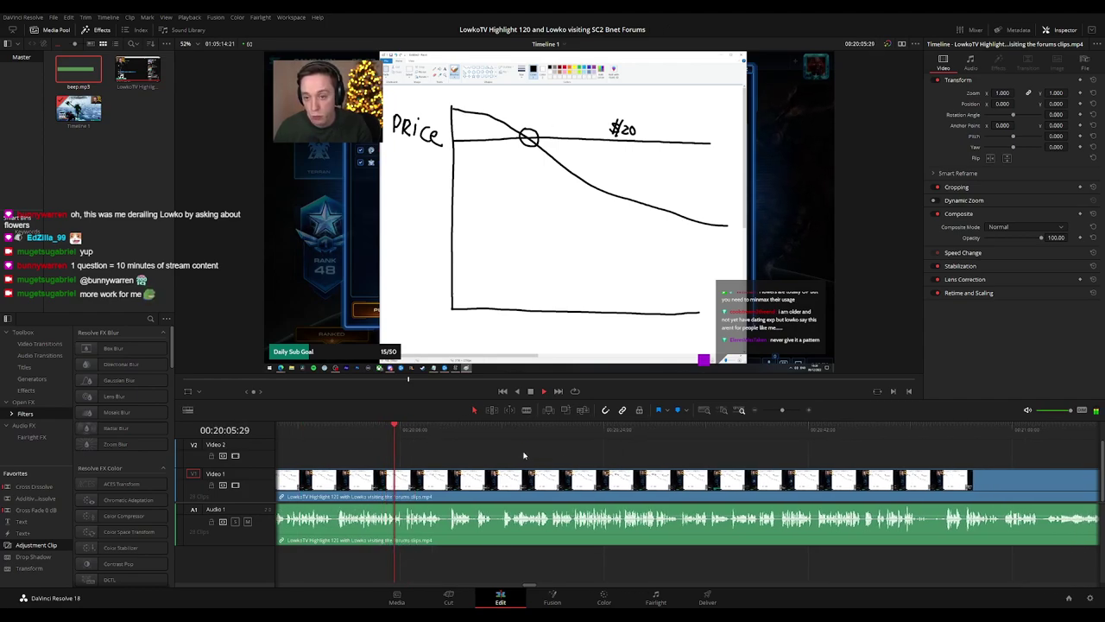
scroll(518, 455, right, 1)
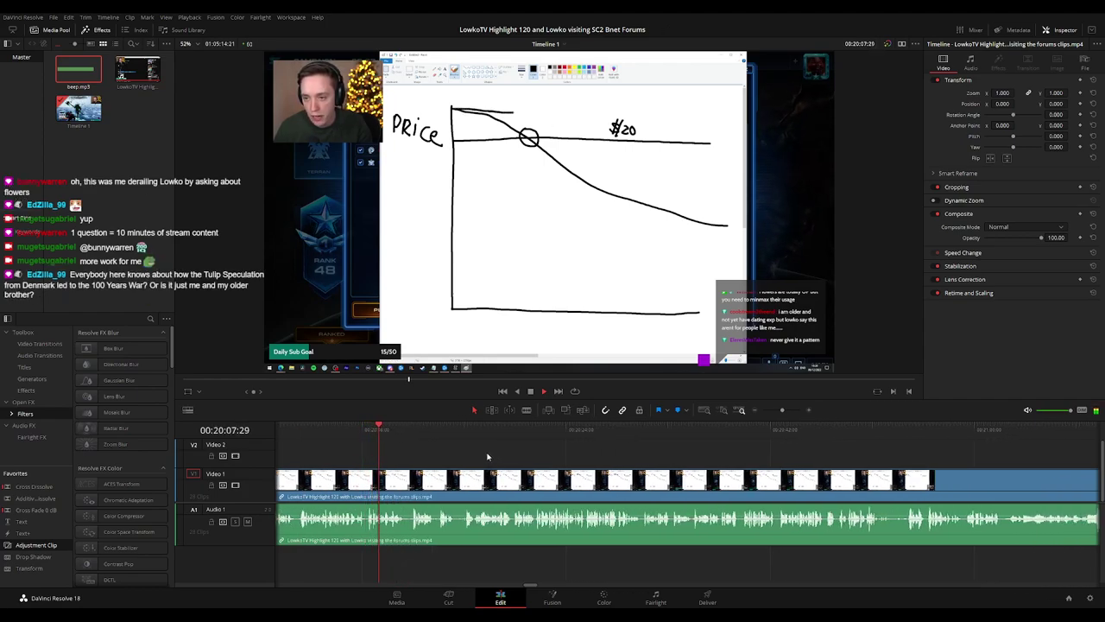
scroll(485, 457, right, 1)
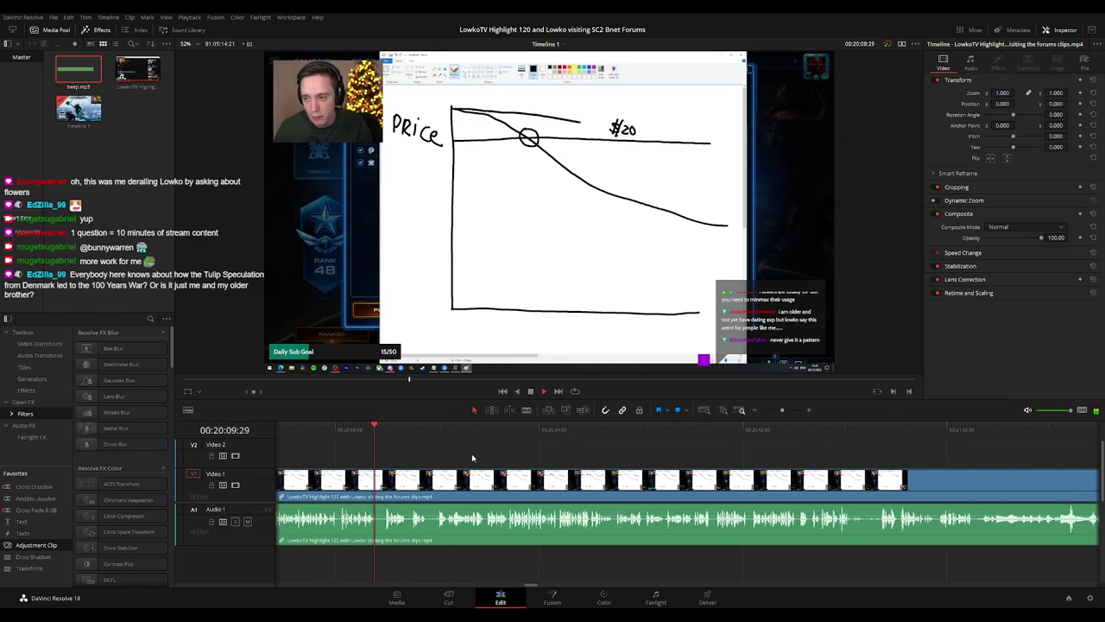
scroll(470, 455, right, 1)
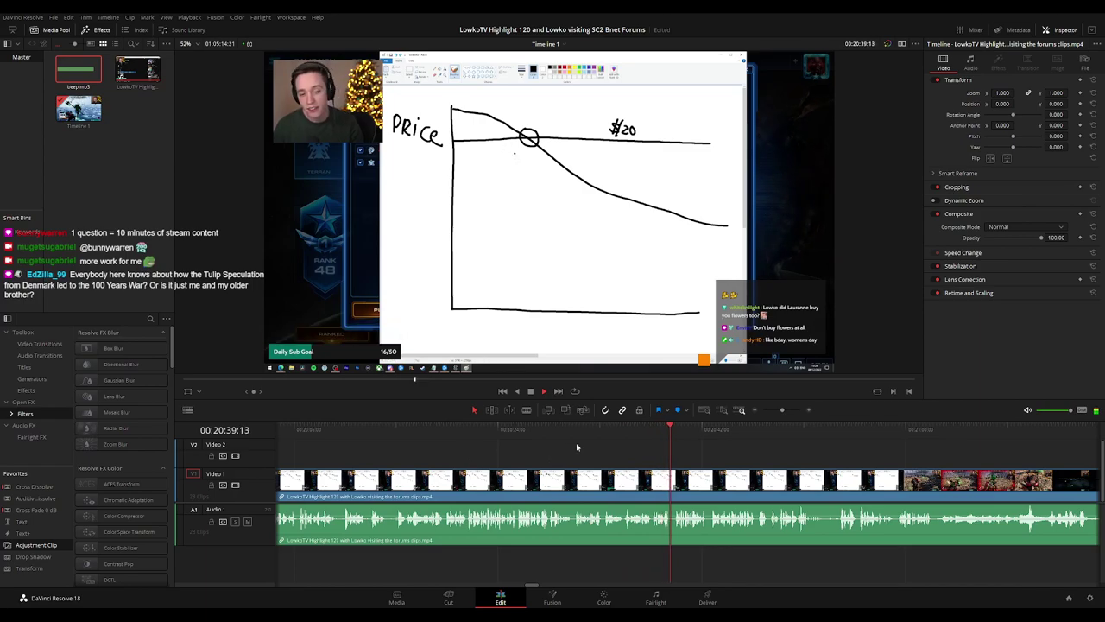
- Replay the price graph discussion from about 00:20:36 and play on to about 00:20:52, looking for pauses
click(632, 430)
key(ctrl+equal)
key(ctrl+equal)
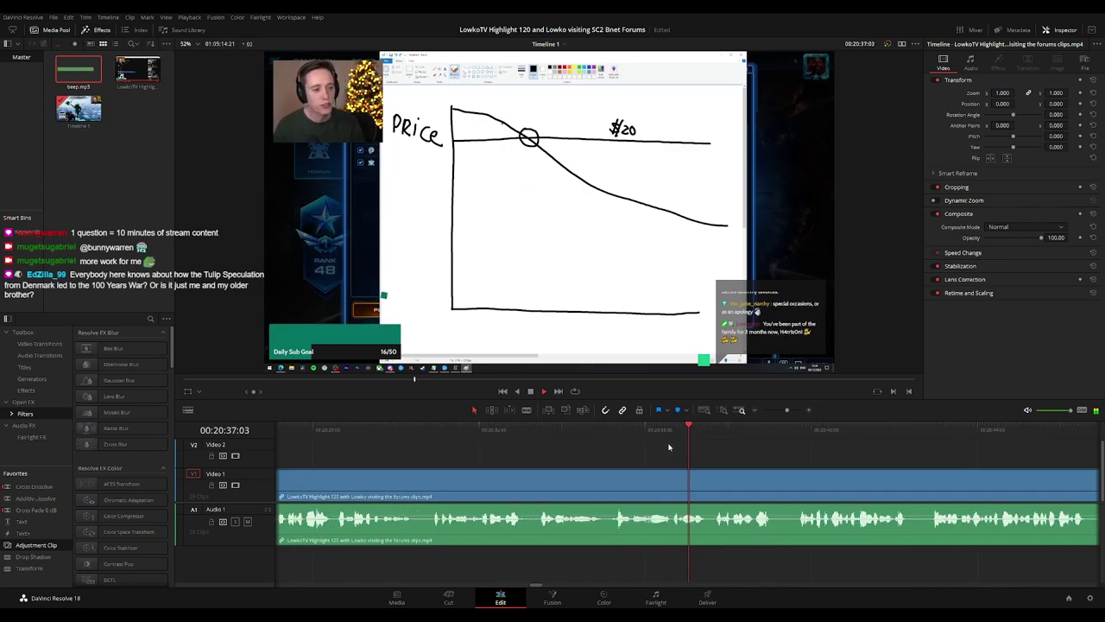
scroll(781, 464, down, 2)
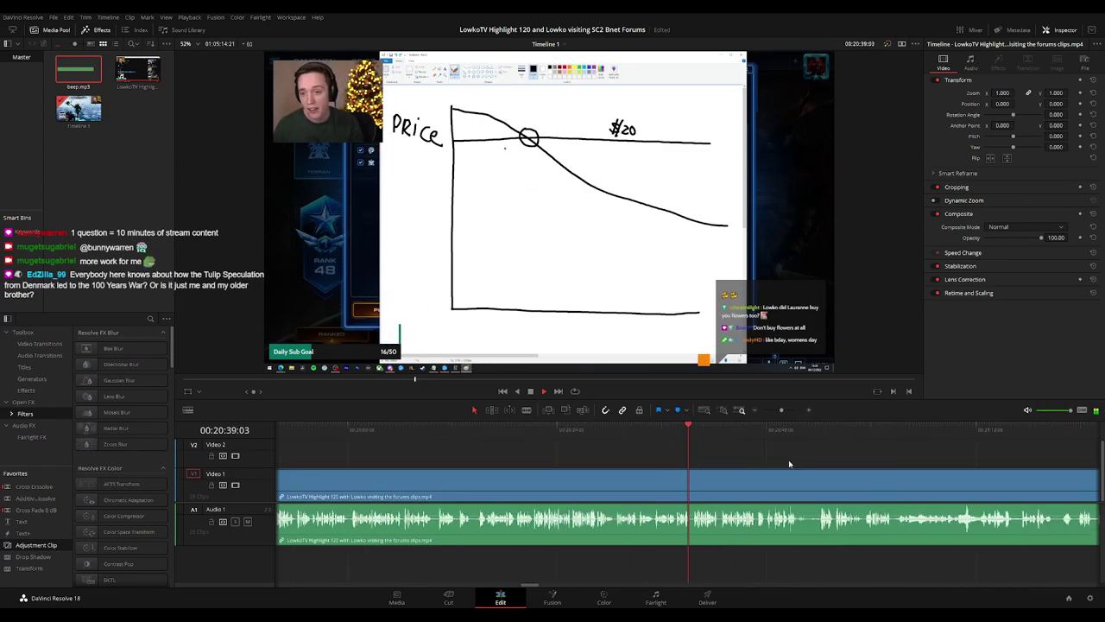
scroll(631, 460, up, 3)
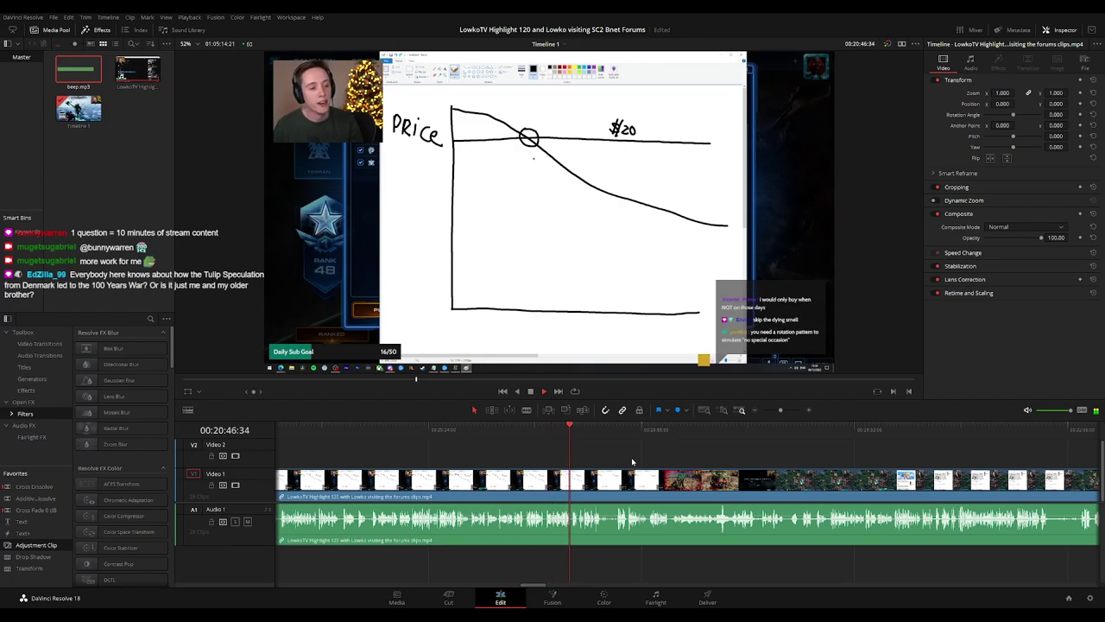
scroll(633, 465, up, 2)
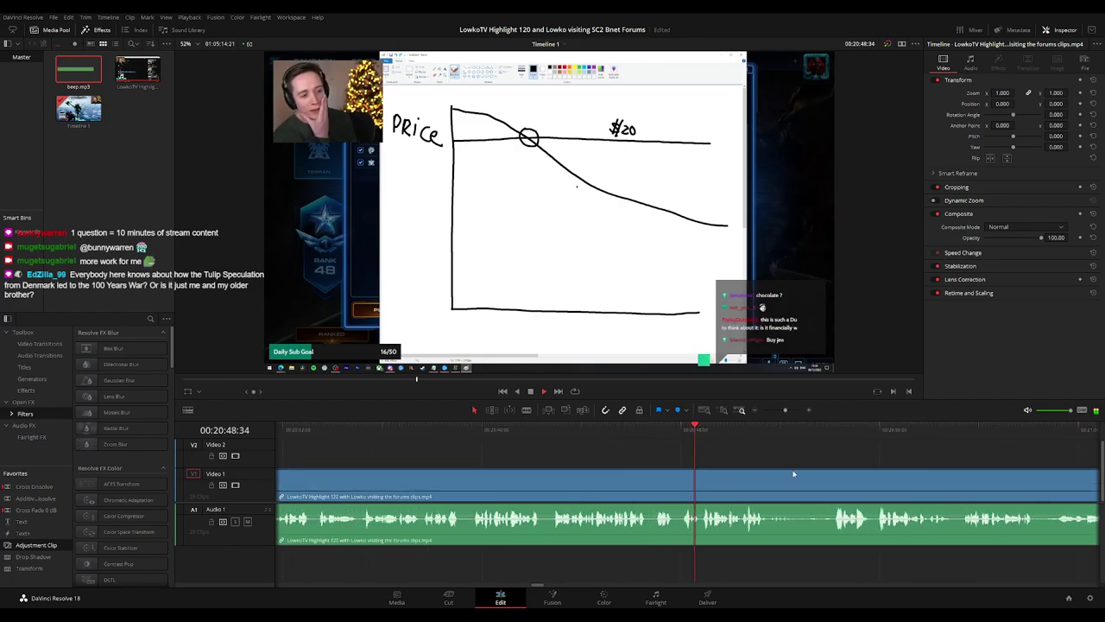
drag(746, 464, 548, 463)
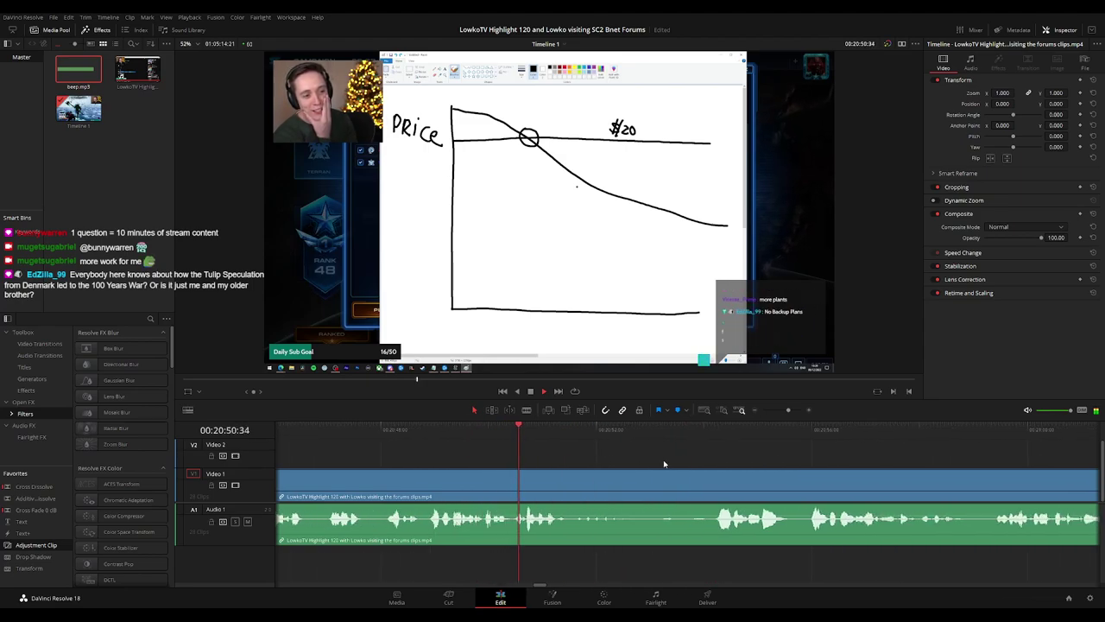
drag(664, 461, 525, 442)
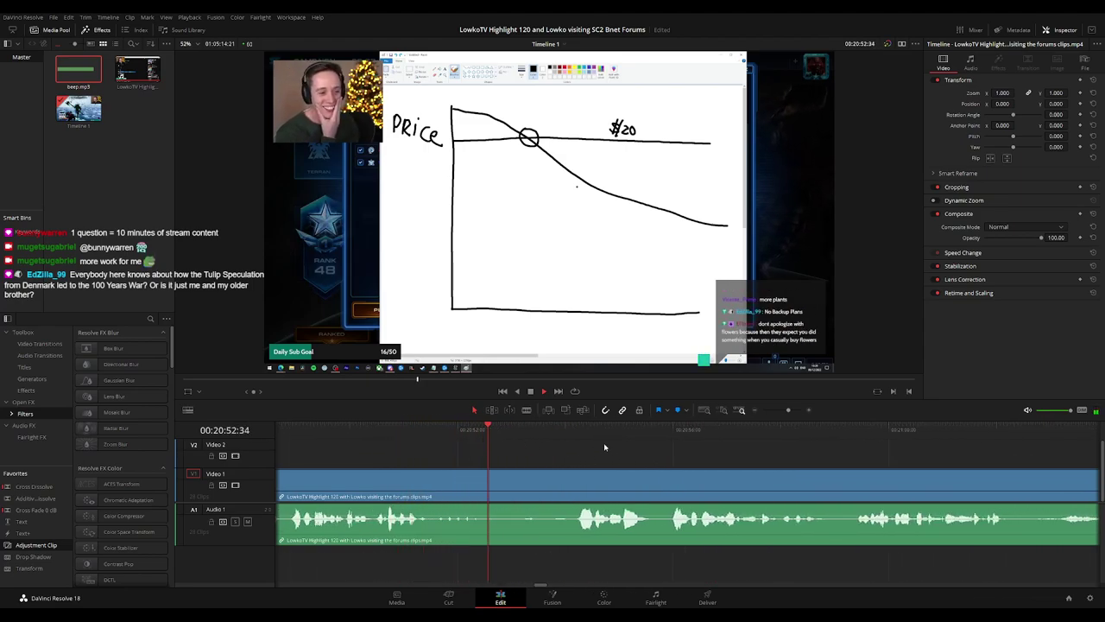
- Ripple-delete the quiet section from about 00:20:53 to 00:20:54 in the price graph footage and play back across the cut
scroll(604, 448, right, 2)
key(b)
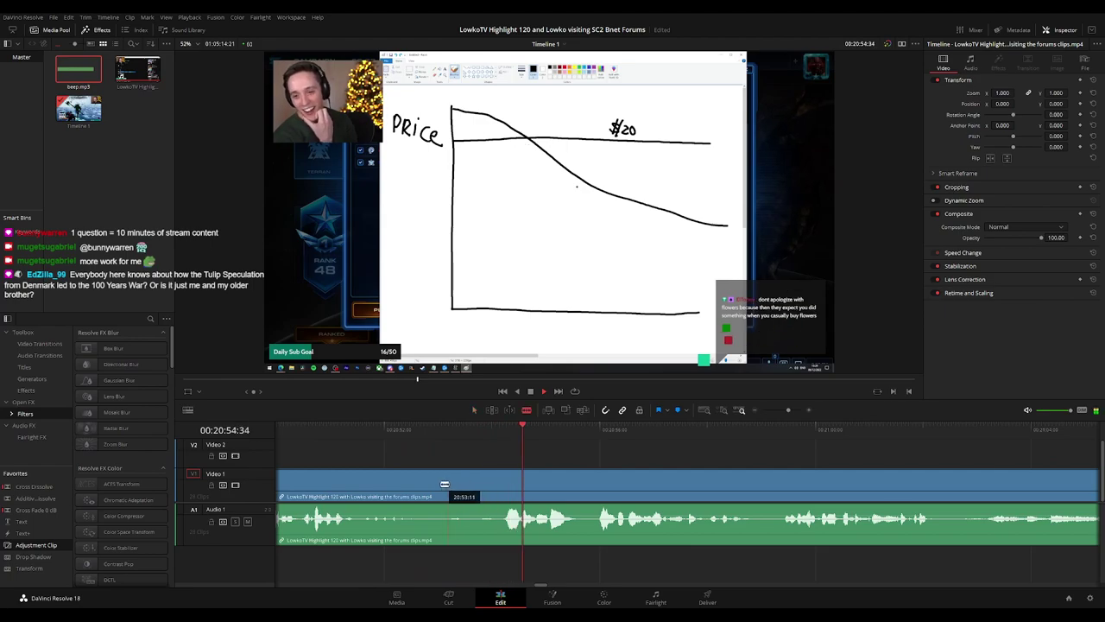
click(435, 486)
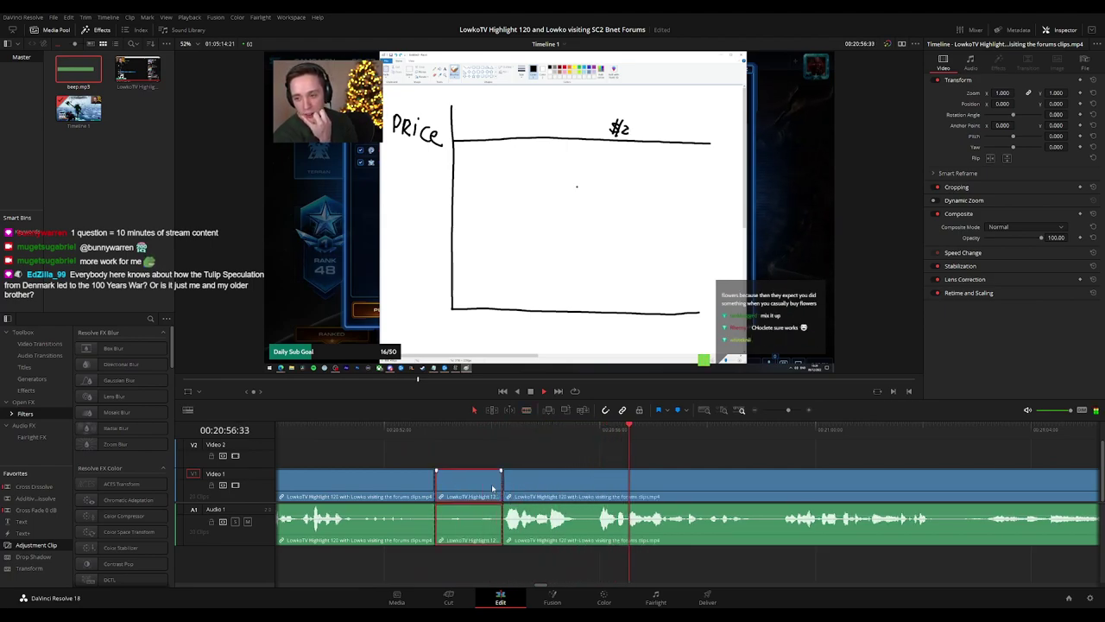
key(a)
click(441, 429)
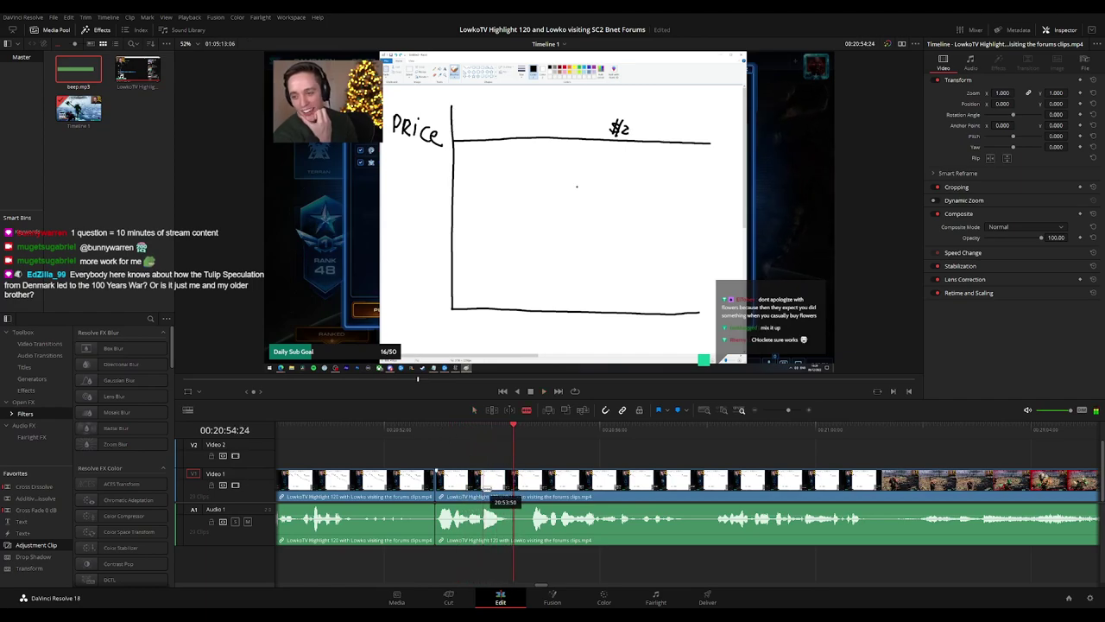
- Ripple-delete the short section from about 00:20:53:50 to 00:20:54:30 and colour the two clips before it green
click(482, 485)
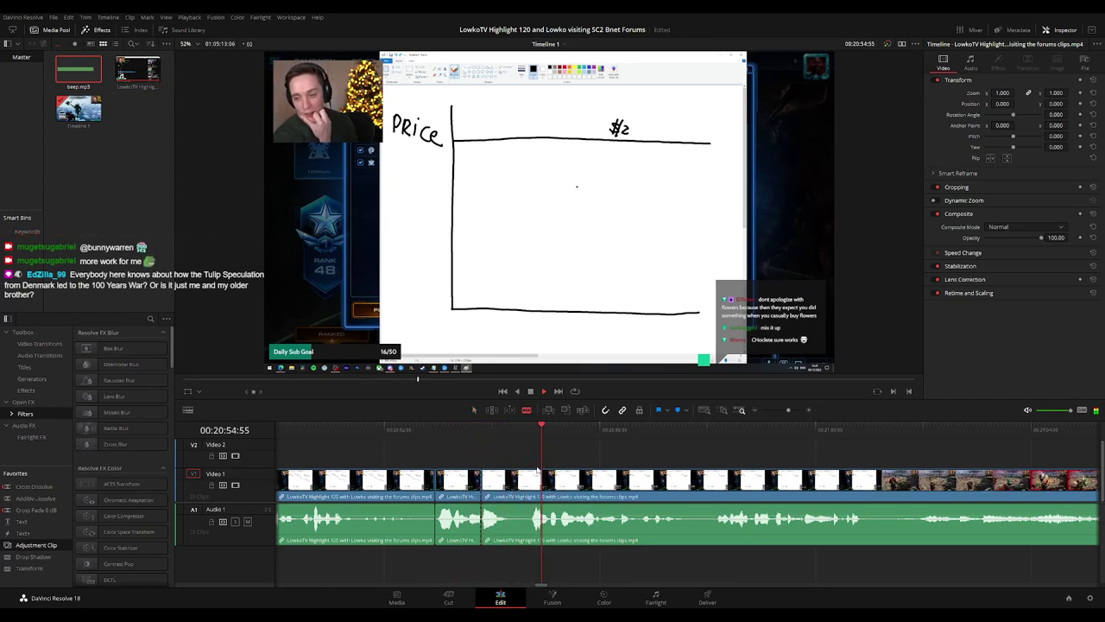
click(521, 488)
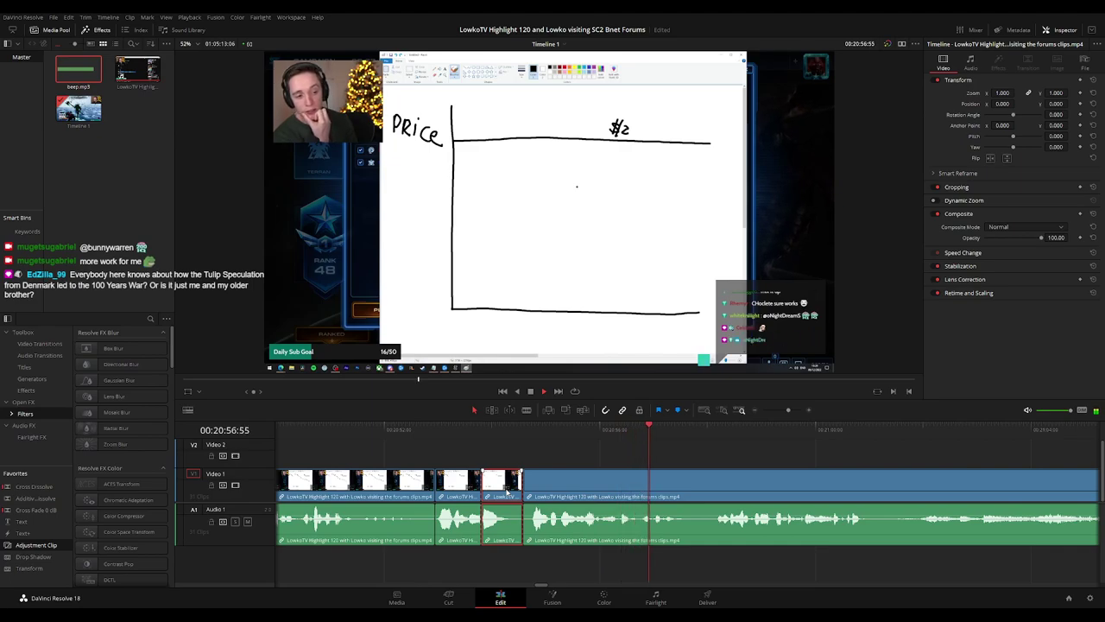
key(Delete)
drag(450, 463, 409, 484)
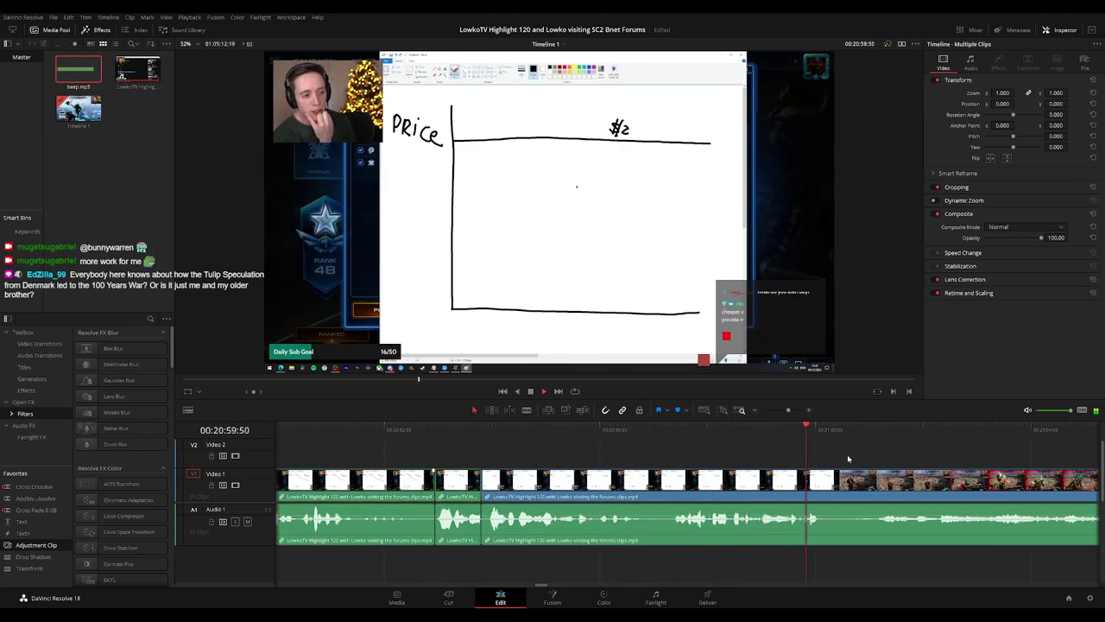
- Ripple-delete the brief section from about 00:21:00:25 to 00:21:00:44, just before the boss fight footage, and resume playback
key(Delete)
key(b)
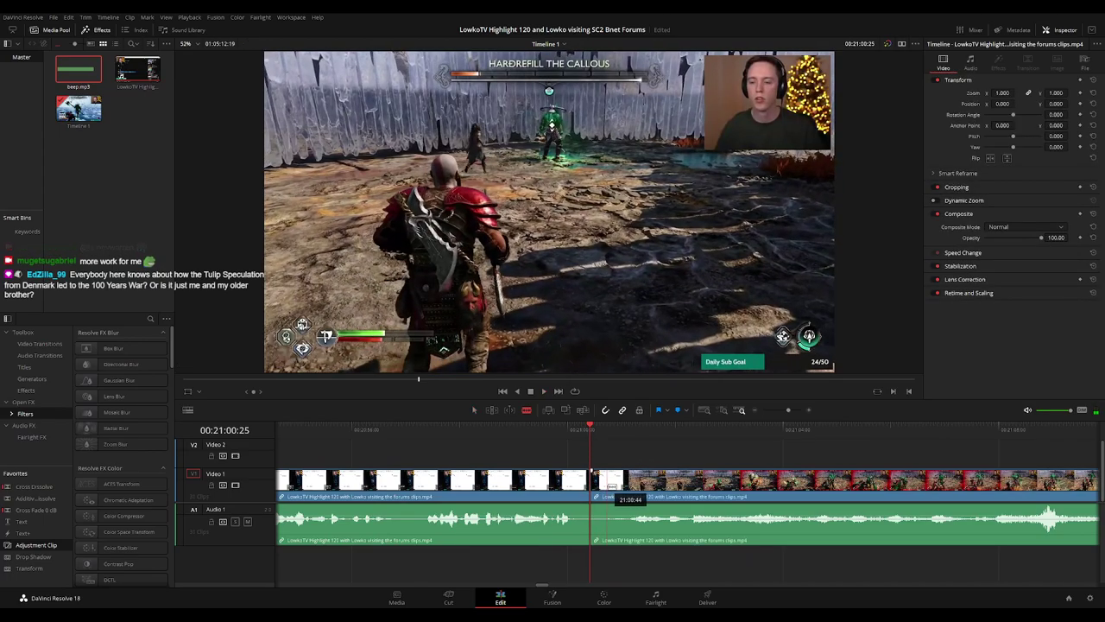
click(607, 488)
key(a)
click(599, 489)
key(Delete)
key(space)
- Colour the clip before the cut at about 00:21:00 green and clear the selection
scroll(599, 489, down, 3)
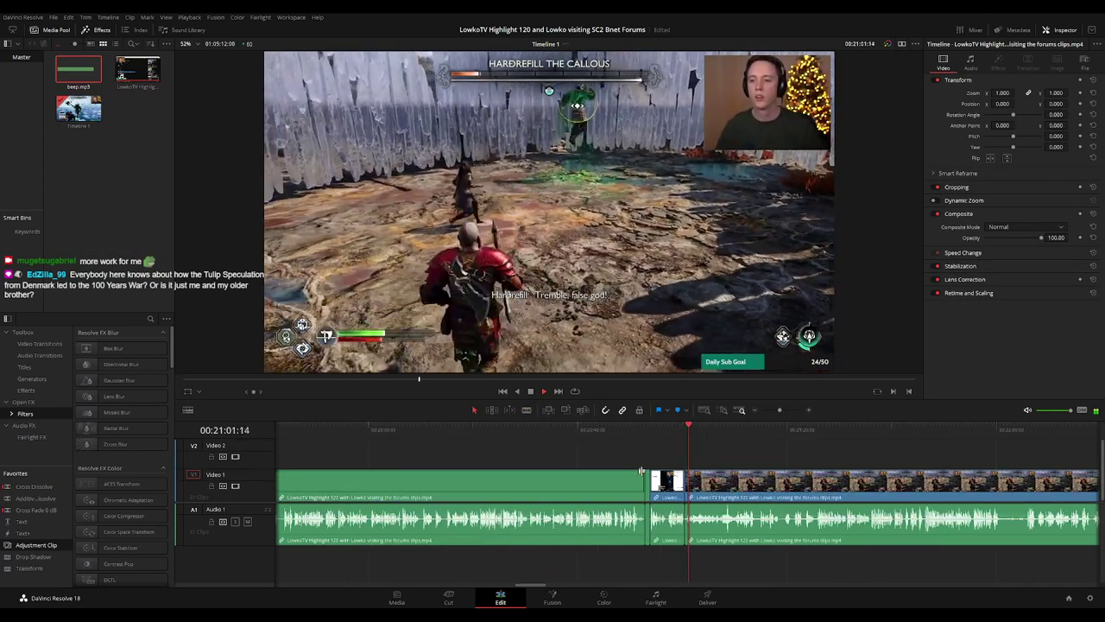
click(669, 489)
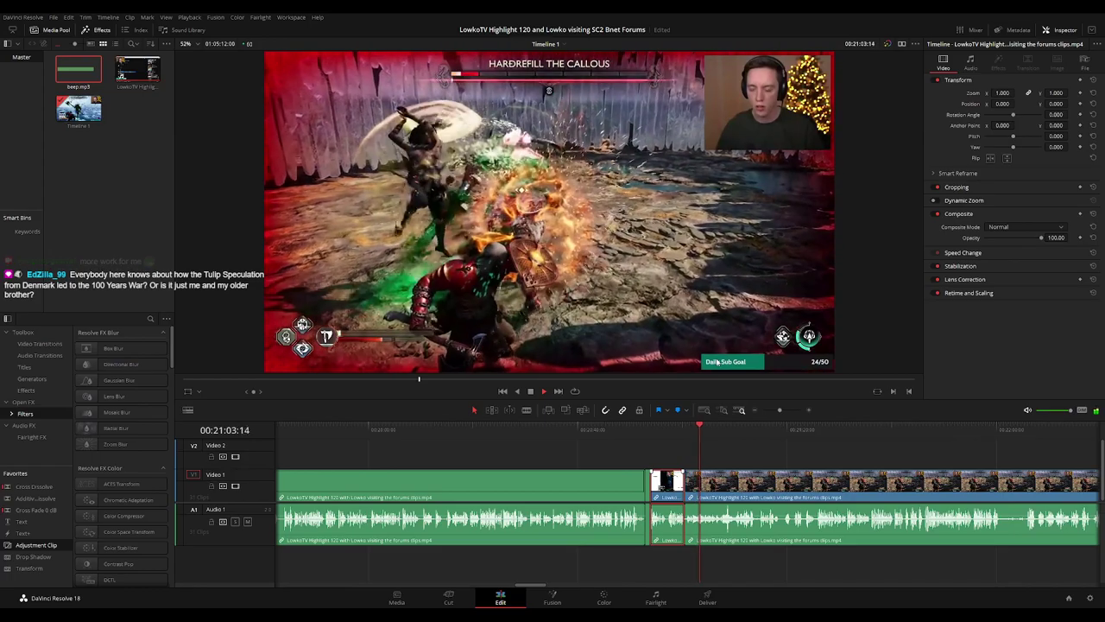
click(769, 460)
- Play through the boss fight footage up to the restart screen at about 00:21:13
scroll(782, 460, down, 4)
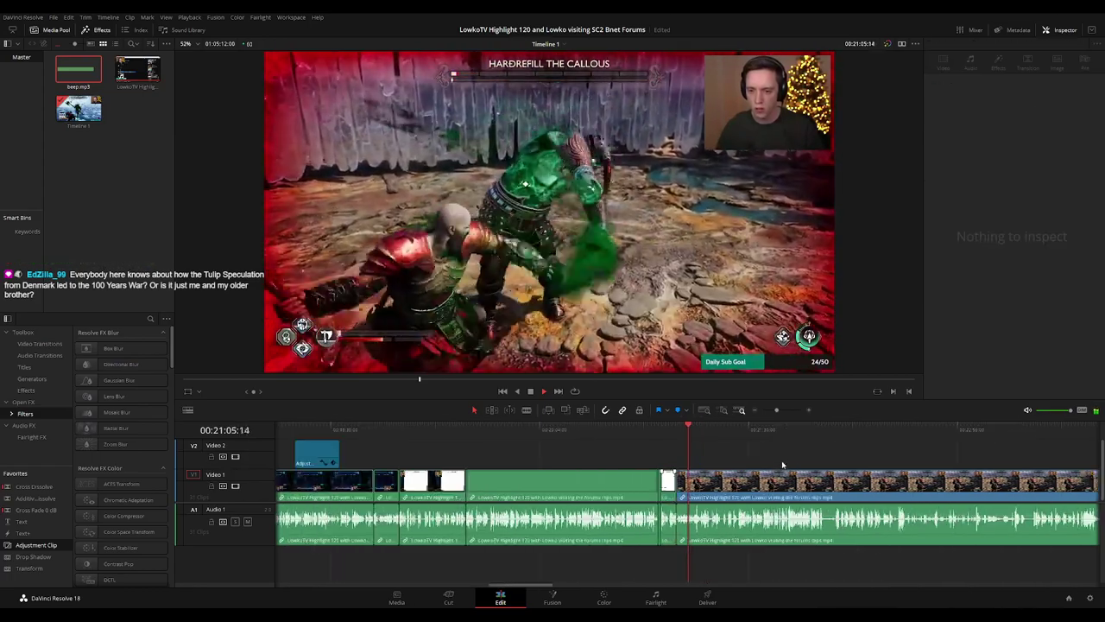
scroll(776, 460, up, 3)
scroll(773, 457, up, 2)
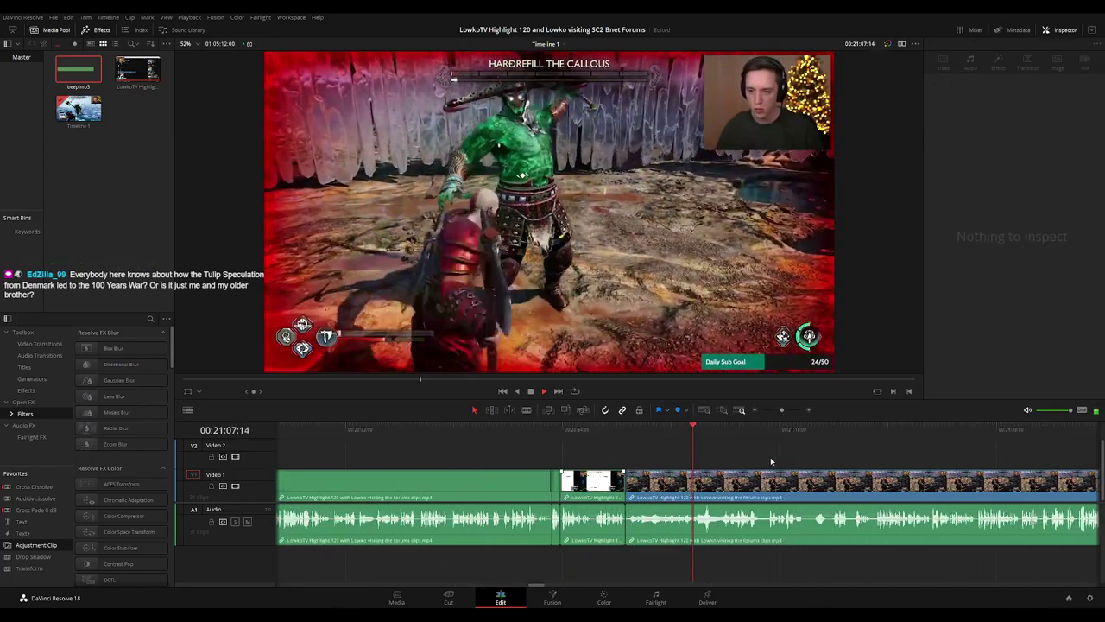
drag(803, 456, 670, 457)
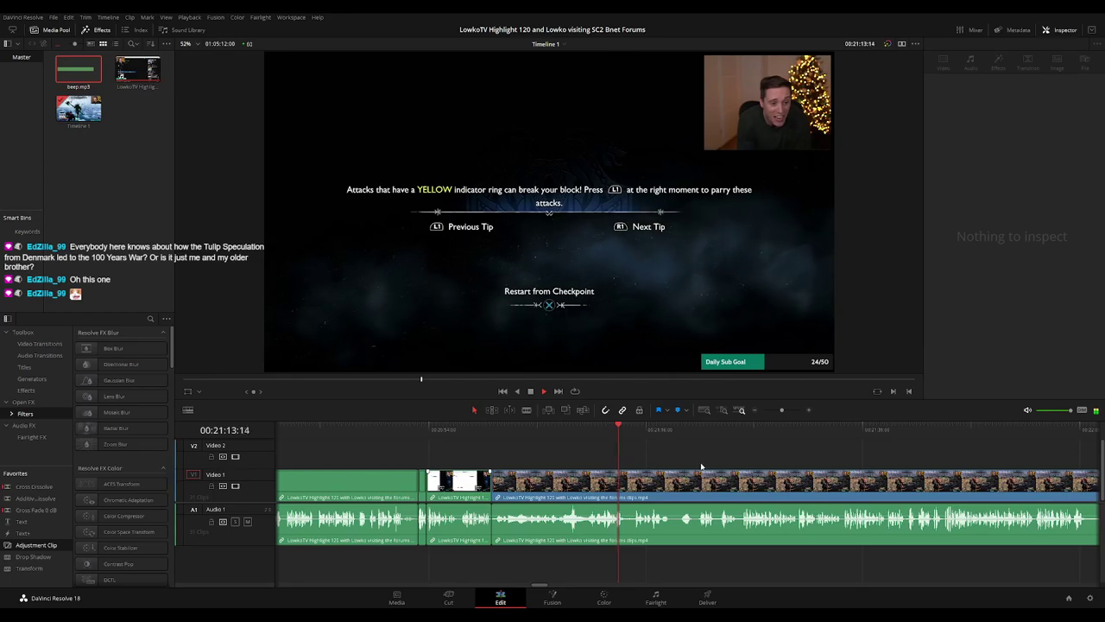
drag(696, 456, 627, 452)
key(space)
- Add an adjustment clip on Video 2 at about 00:21:08 with zoom 1.420 and position X -523, Y -291, enlarging the webcam
click(434, 429)
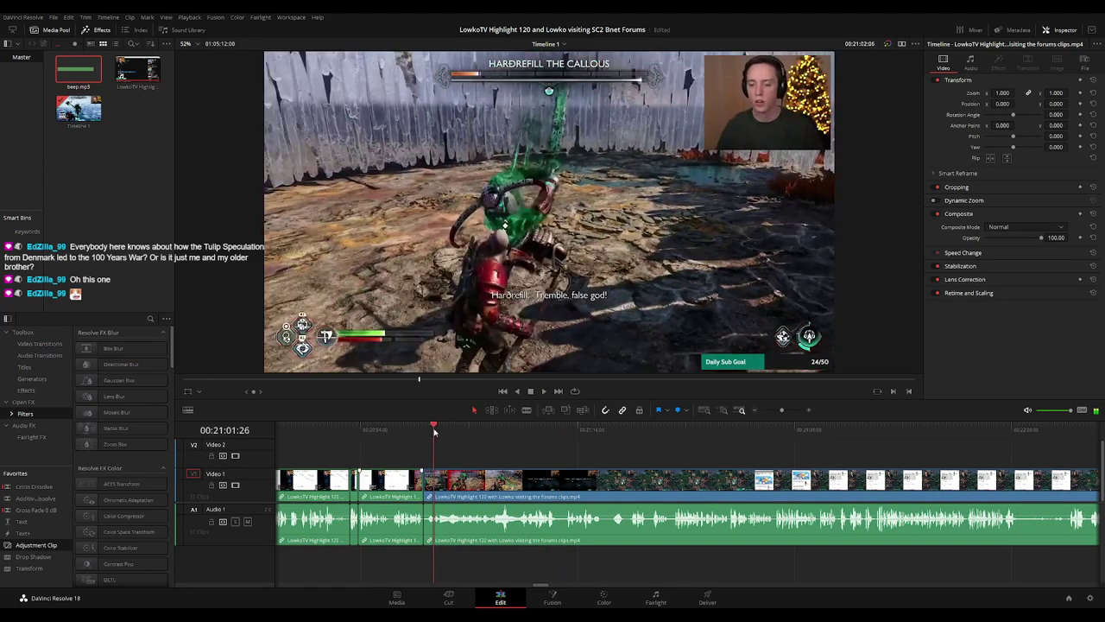
key(space)
drag(436, 431, 470, 432)
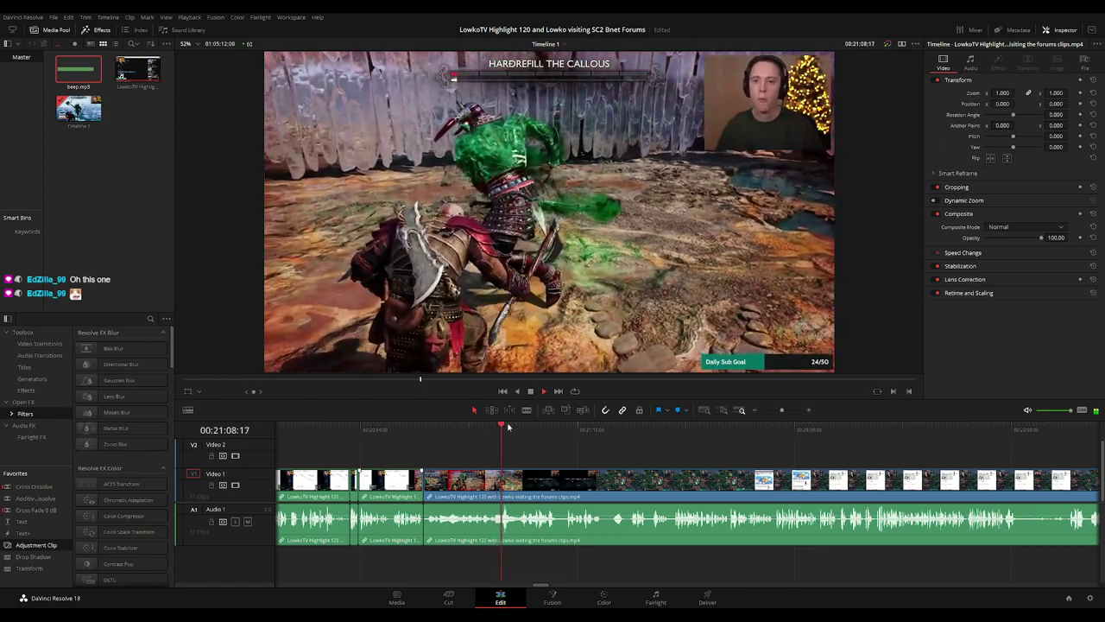
drag(61, 550, 491, 465)
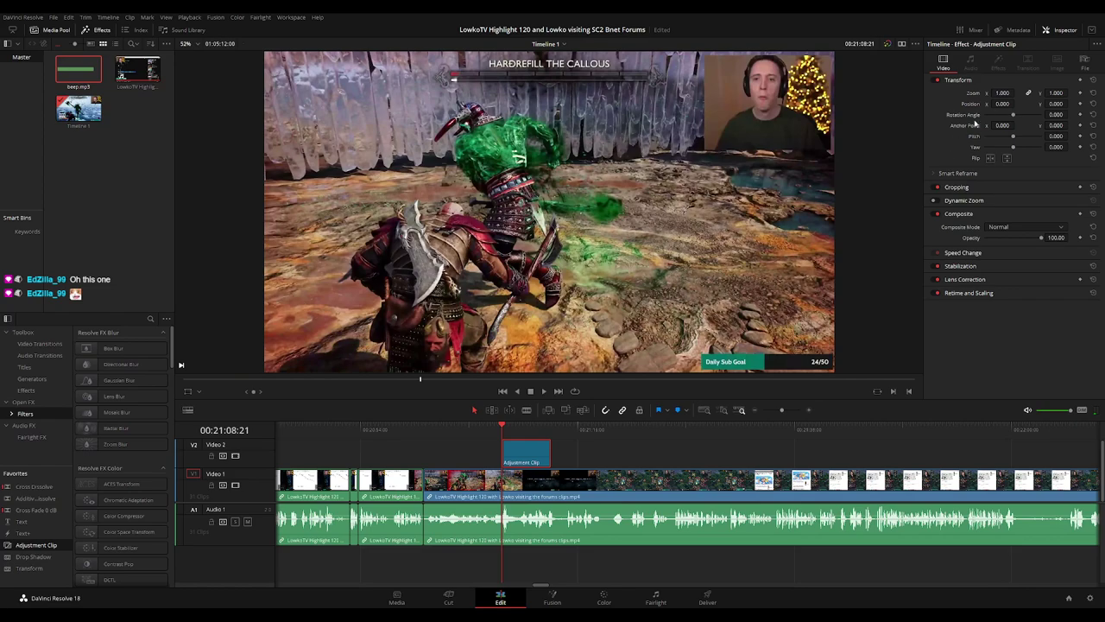
drag(1003, 92, 1050, 104)
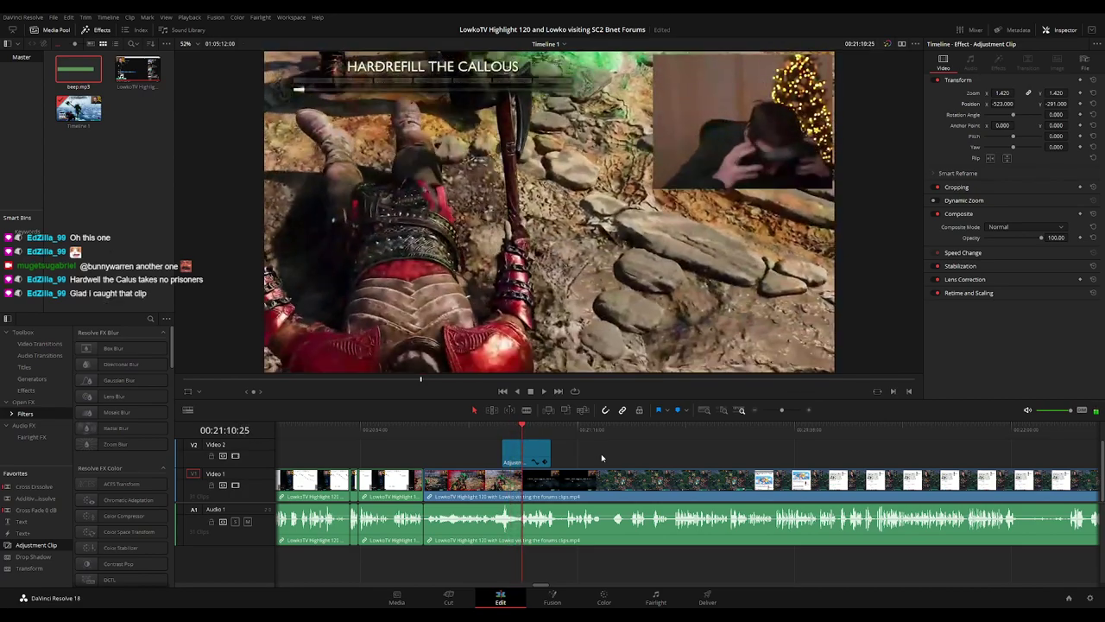
- Play back the webcam zoom and extend the adjustment clip's end to about 00:21:13:49
click(495, 429)
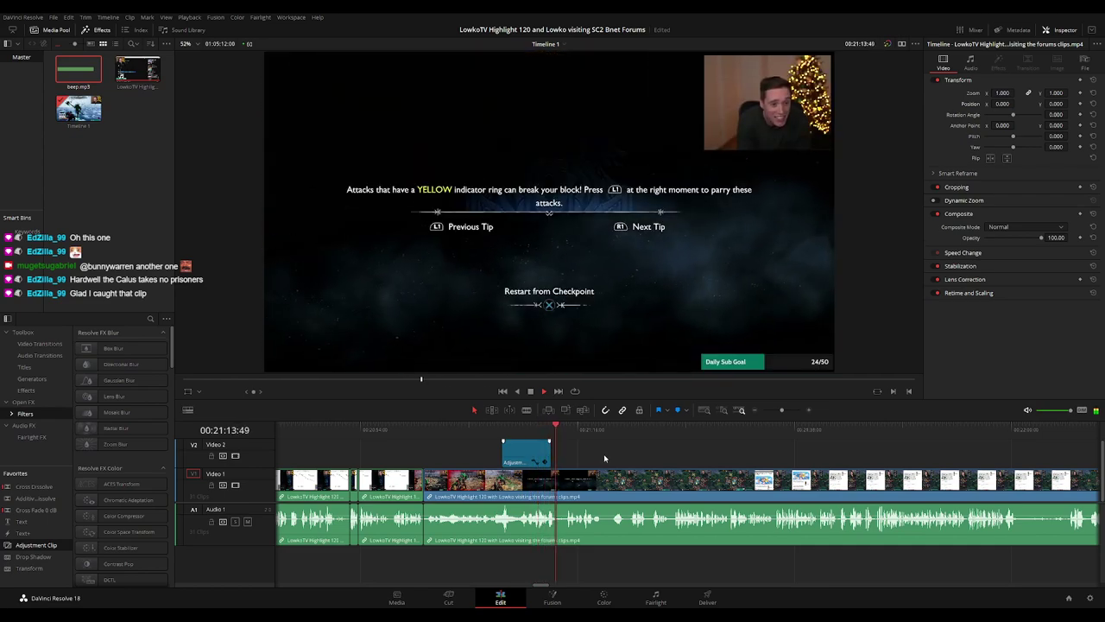
drag(549, 454, 555, 454)
key(ctrl+equal)
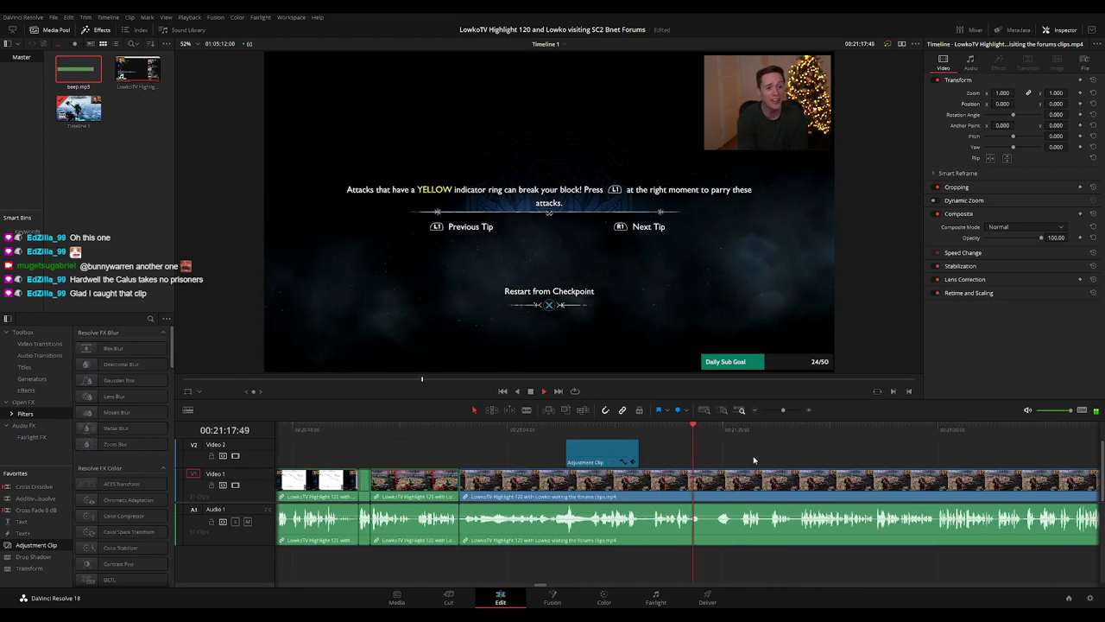
- Cut out the short section from about 00:21:20:50 to 00:21:21:13 and close the gap before the strategy game footage
drag(752, 461, 547, 449)
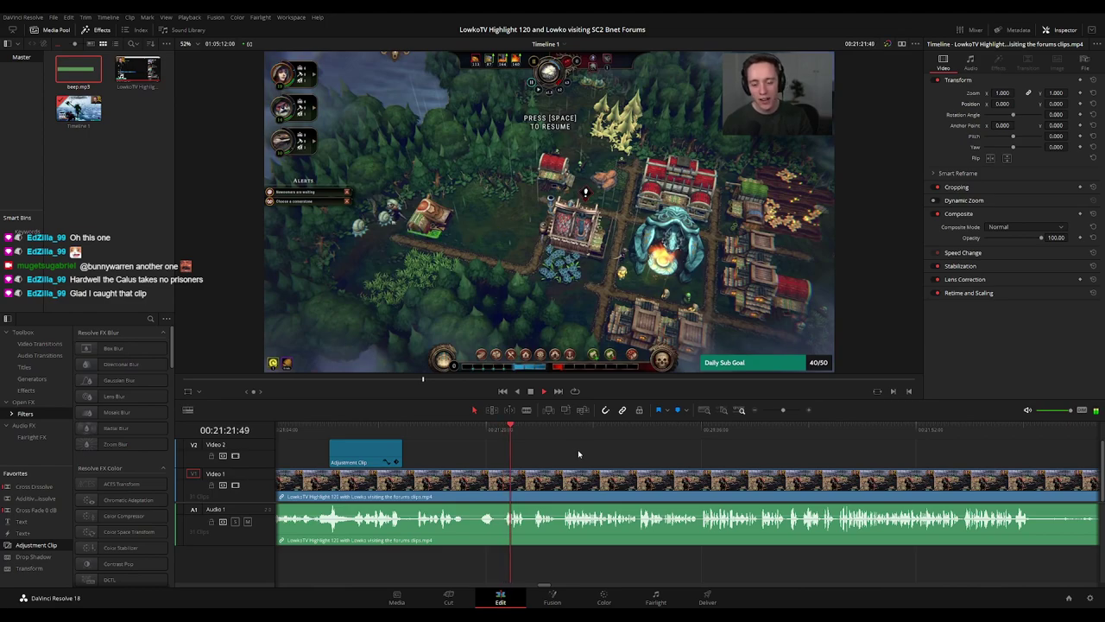
click(480, 429)
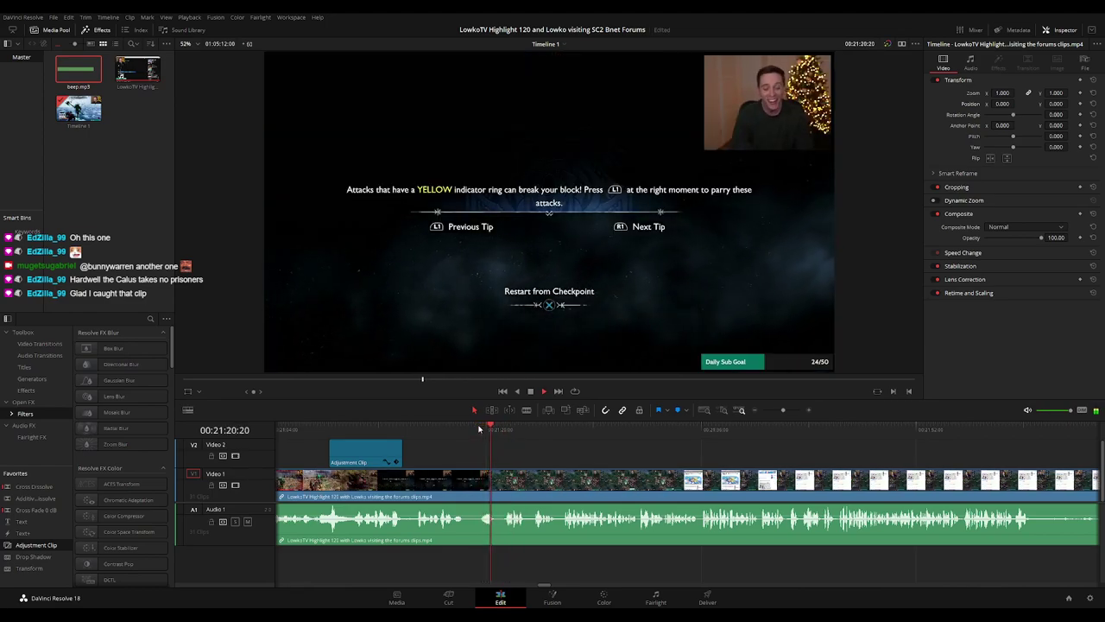
click(504, 481)
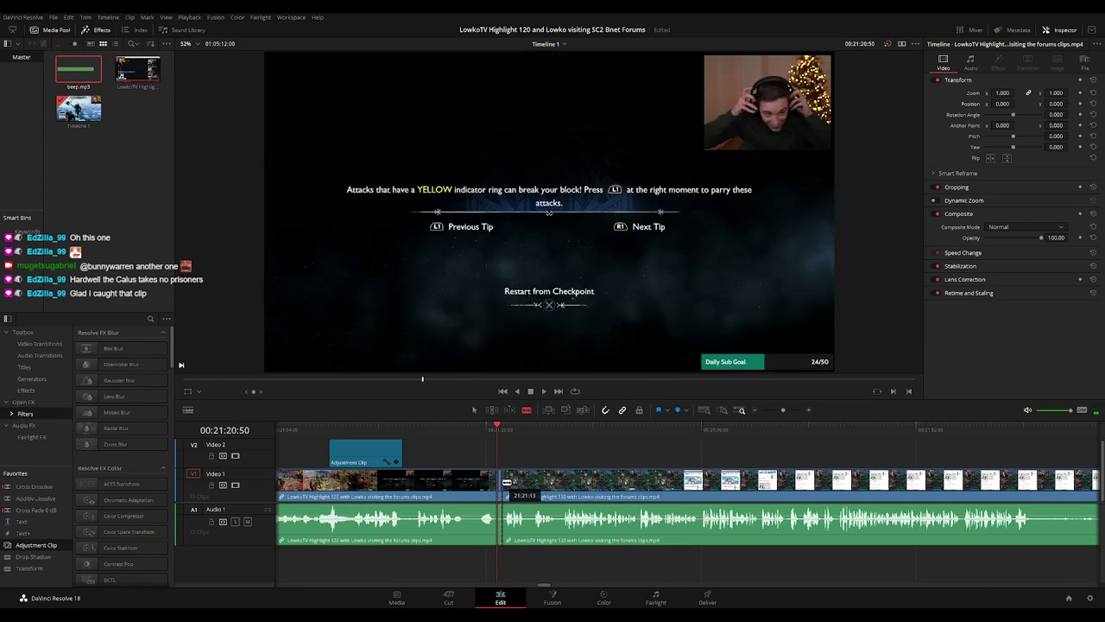
key(Delete)
key(space)
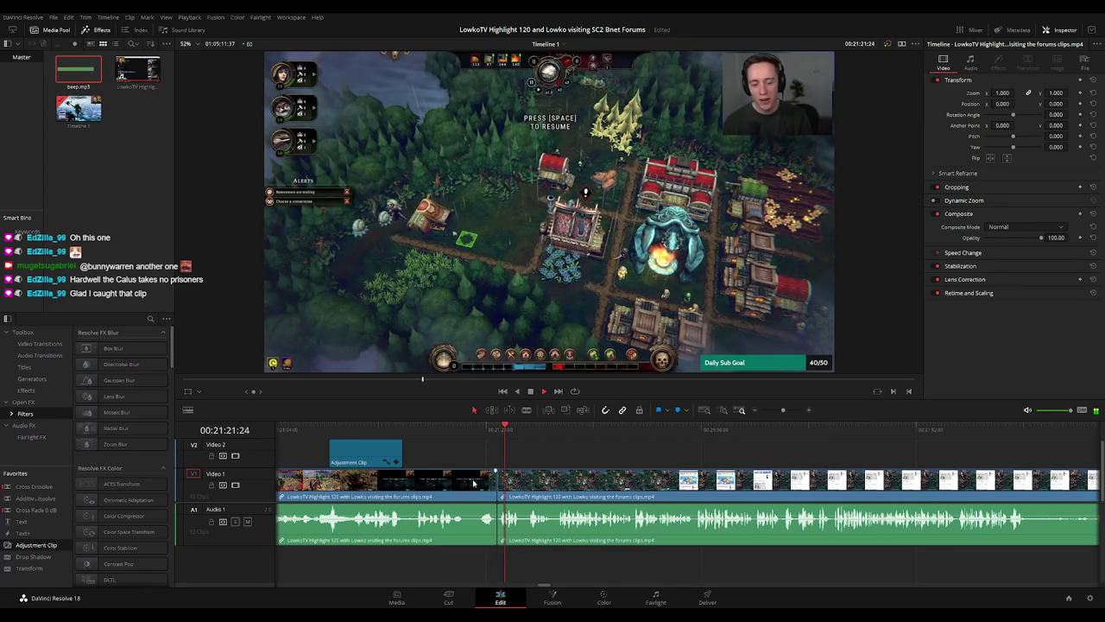
- Colour the clip before the cut at about 00:21:20:50 orange and clear the selection
click(473, 484)
key(ctrl+1)
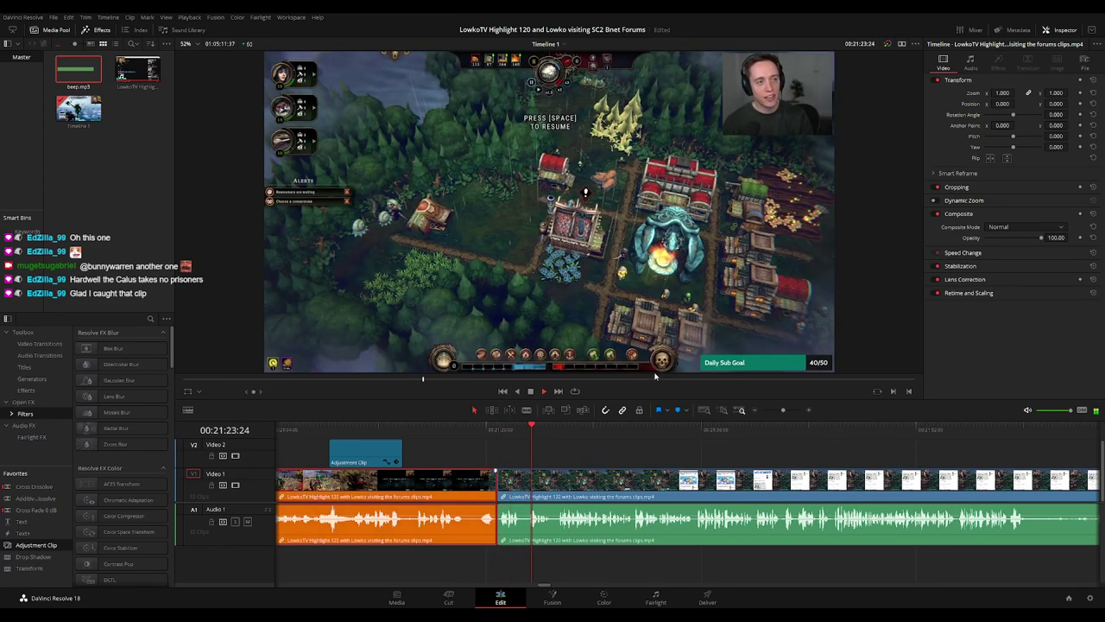
click(642, 449)
drag(657, 449, 510, 449)
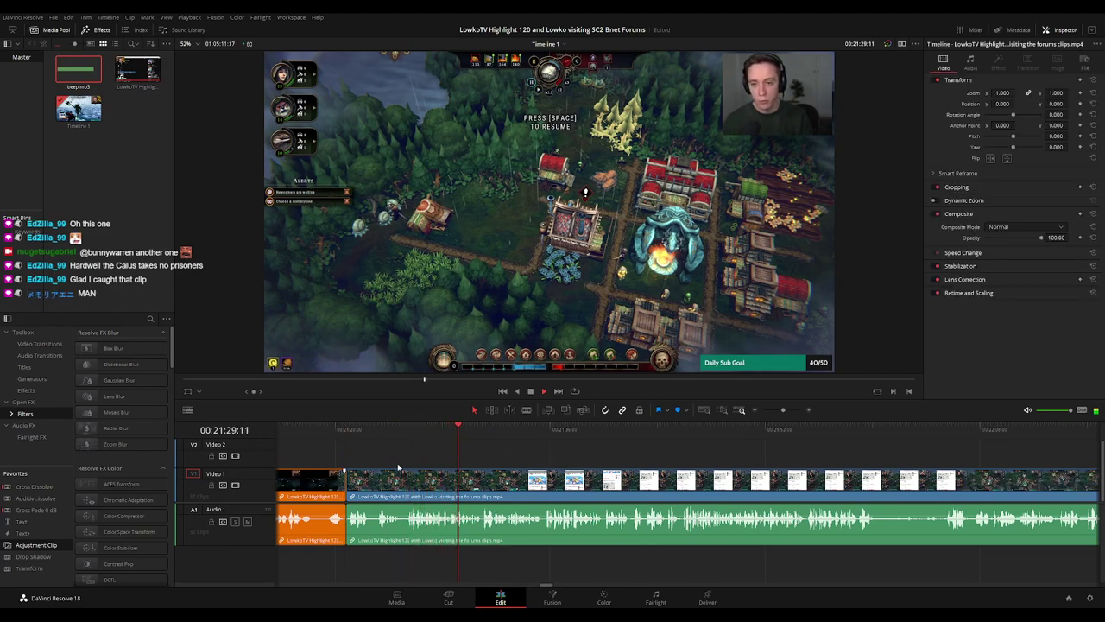
- Replay the cut at about 00:21:20 and play on to the Pokemon article's text at about 00:21:42
click(331, 437)
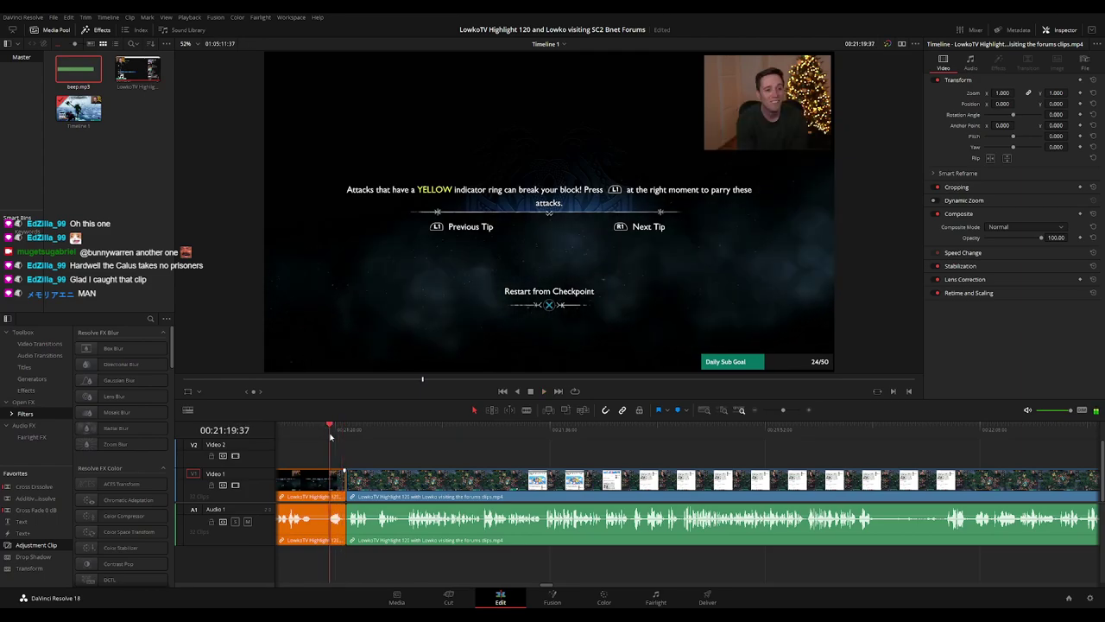
click(328, 437)
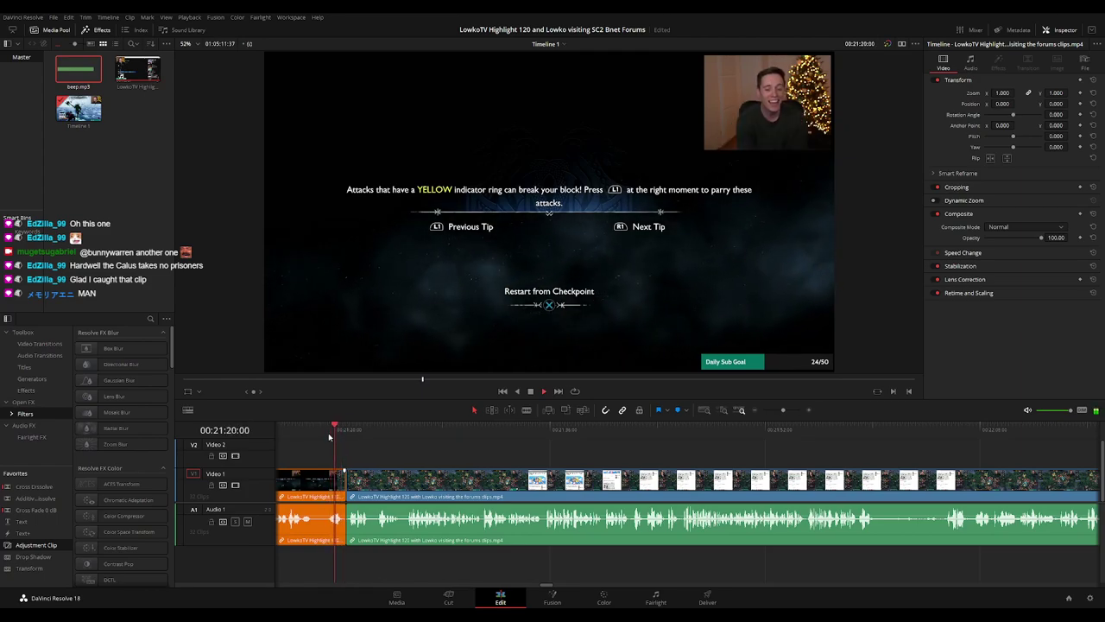
click(408, 437)
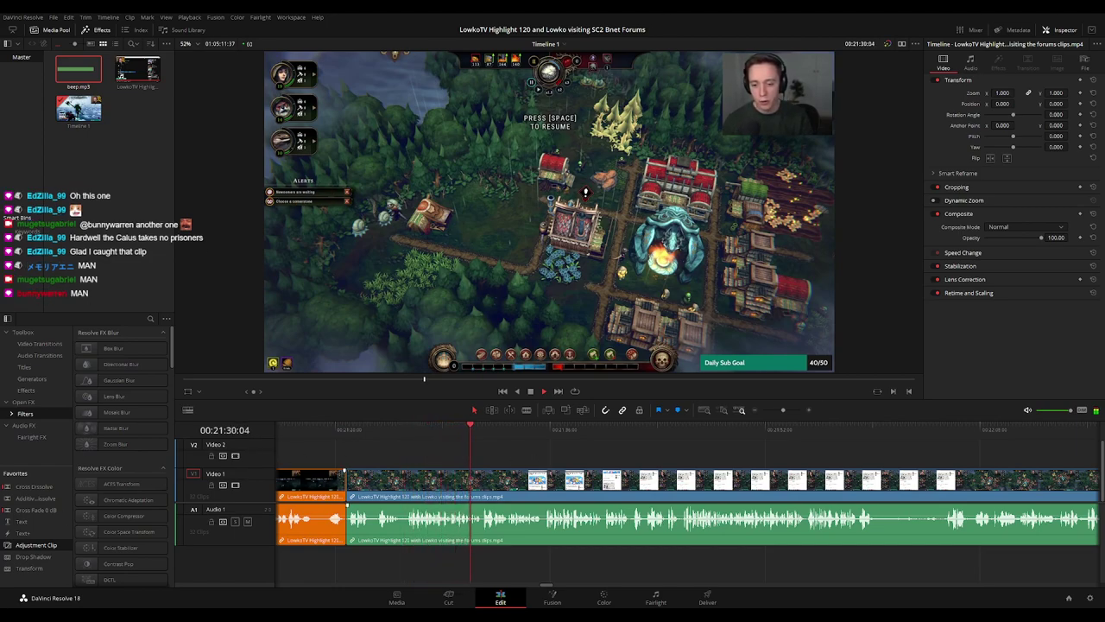
scroll(519, 453, right, 1)
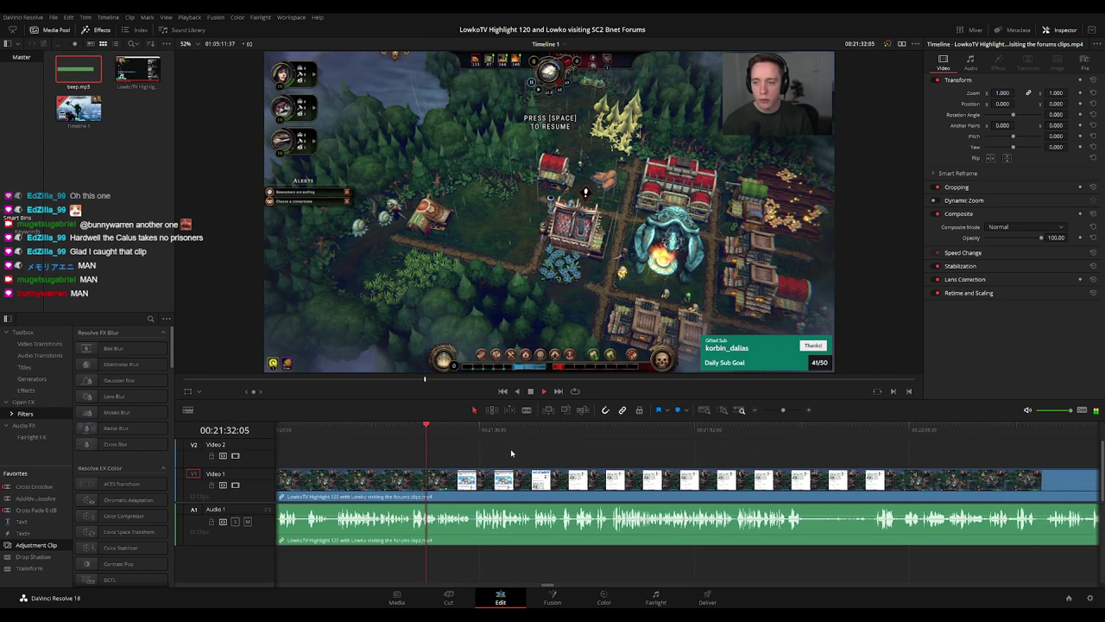
scroll(541, 455, right, 1)
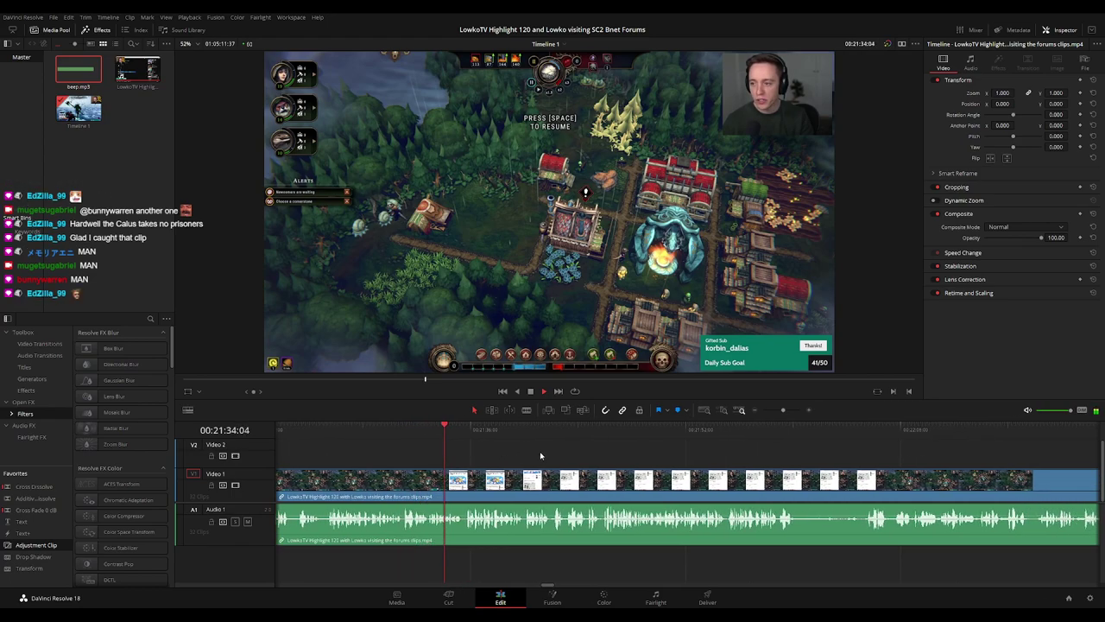
scroll(600, 461, right, 1)
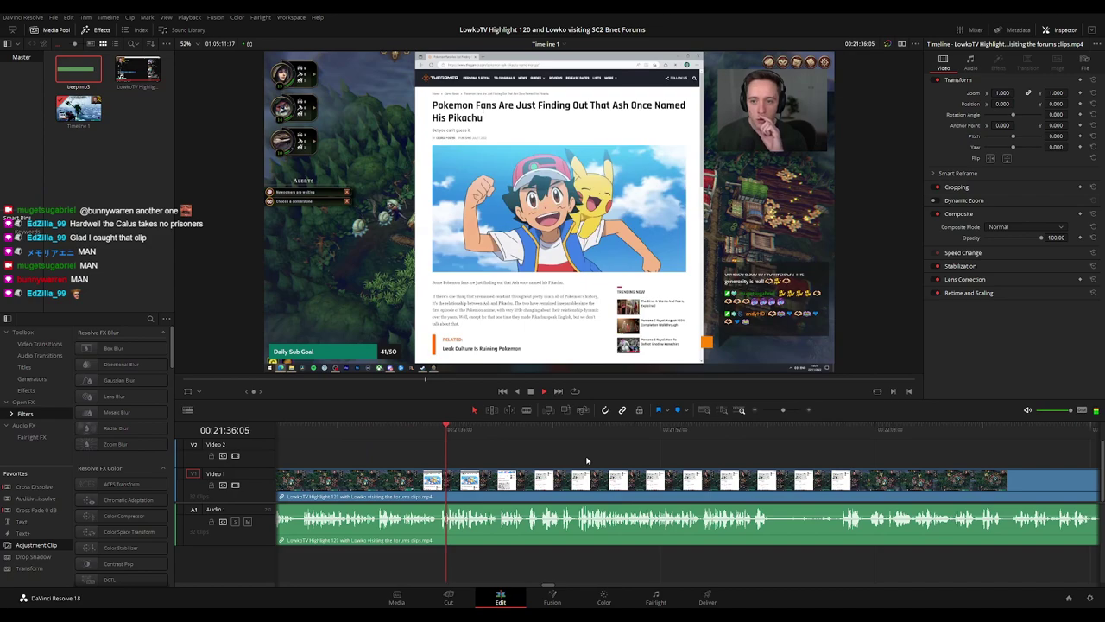
scroll(574, 463, right, 1)
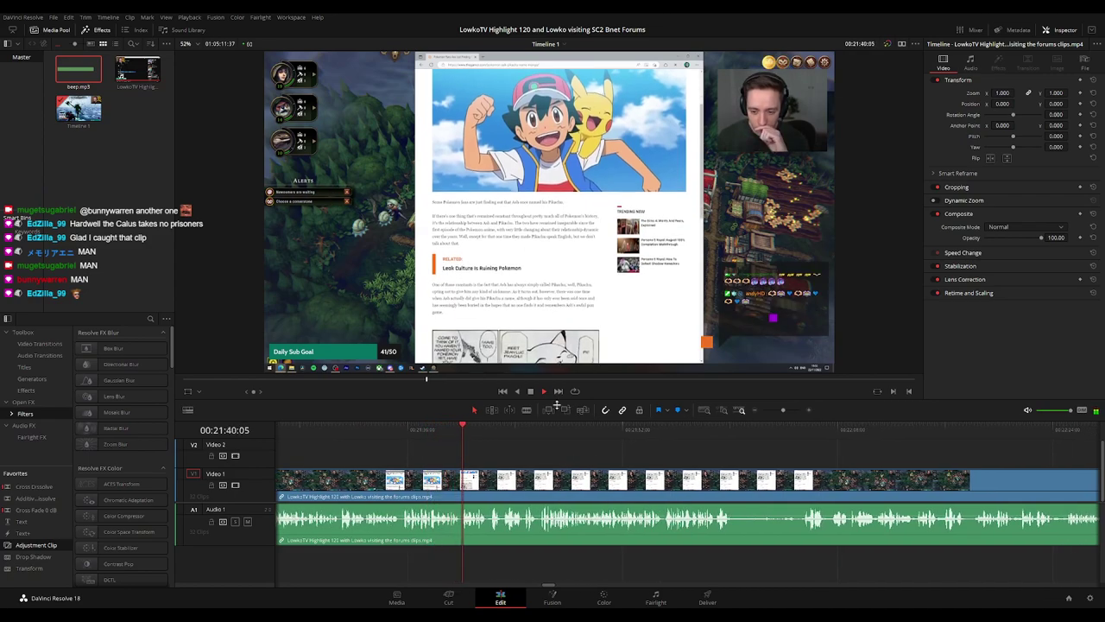
click(543, 393)
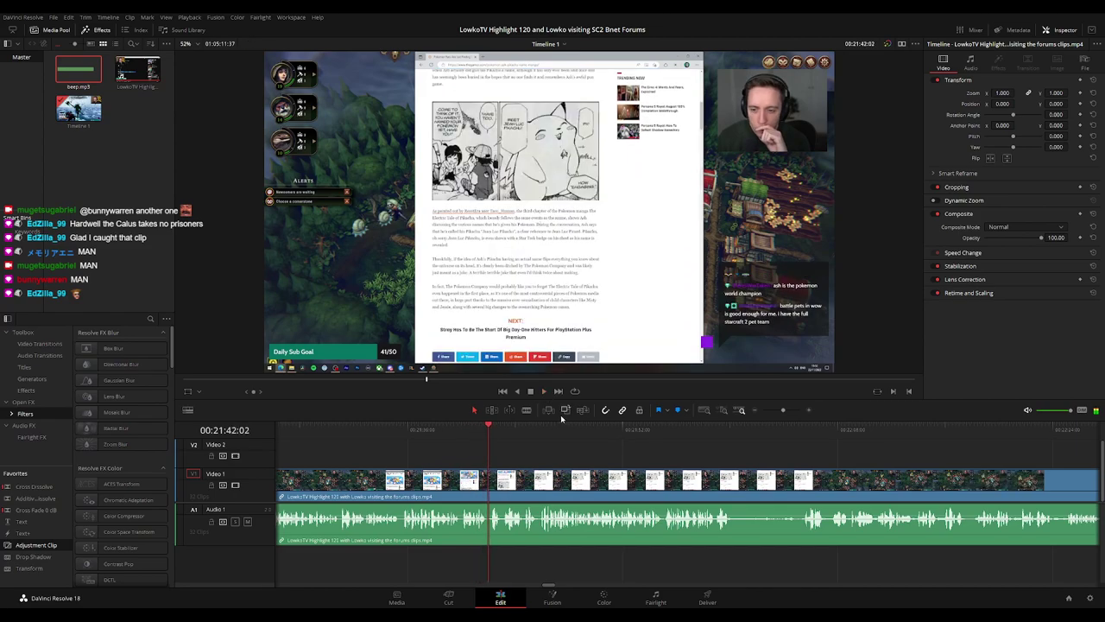
- Add an adjustment clip on Video 2 at about 00:21:43 with zoom 2.270 and position X -15, Y 338, enlarging the article text
drag(58, 551, 540, 457)
drag(1004, 94, 1051, 103)
key(space)
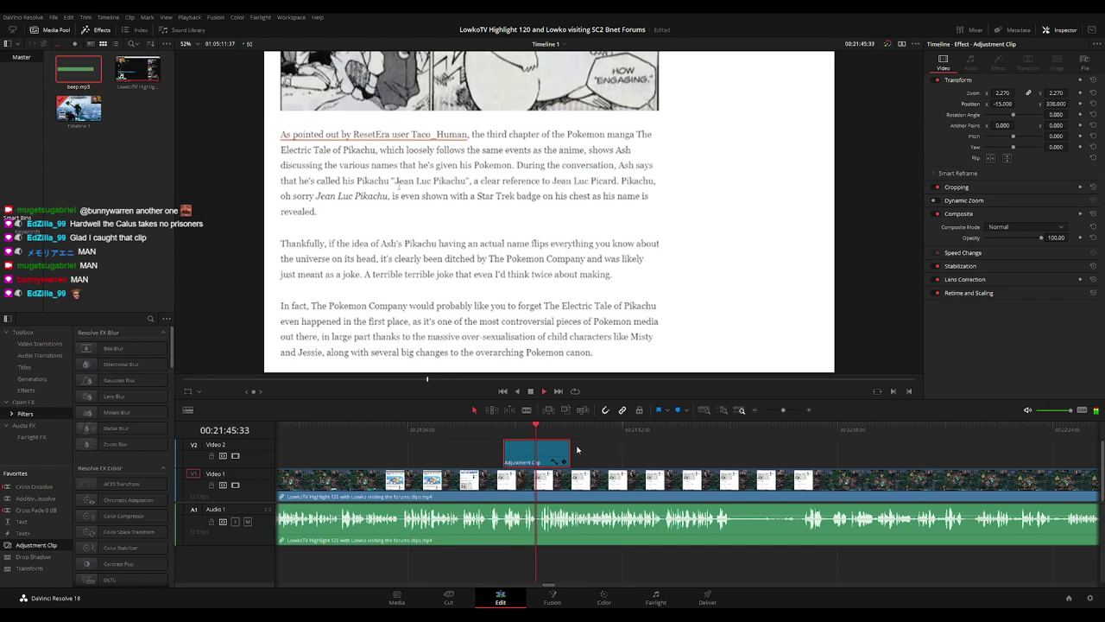
- Shorten the article zoom's adjustment clip to end at about 00:21:45:33 and replay it
drag(569, 454, 536, 454)
key(space)
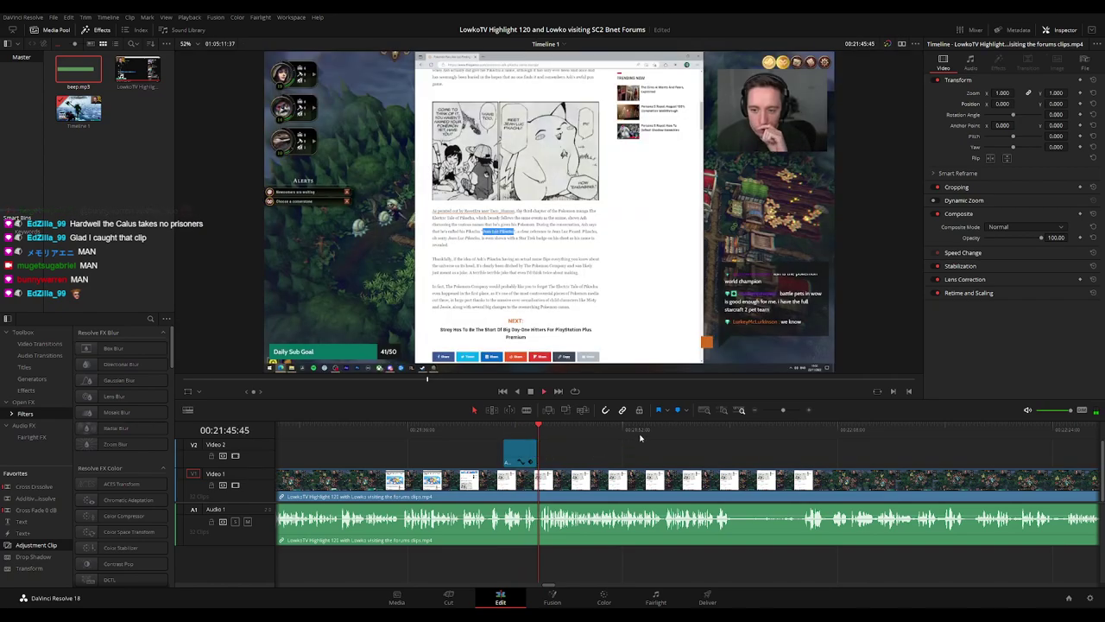
click(501, 431)
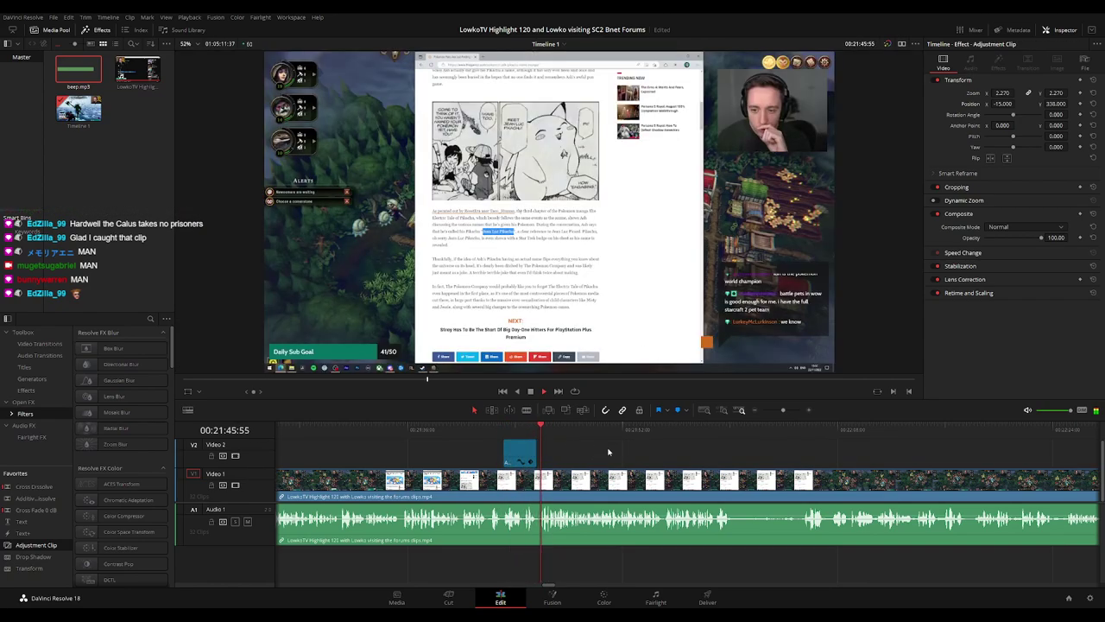
- Play through the article section up to the strategy game footage at about 00:22:11
drag(686, 451, 602, 461)
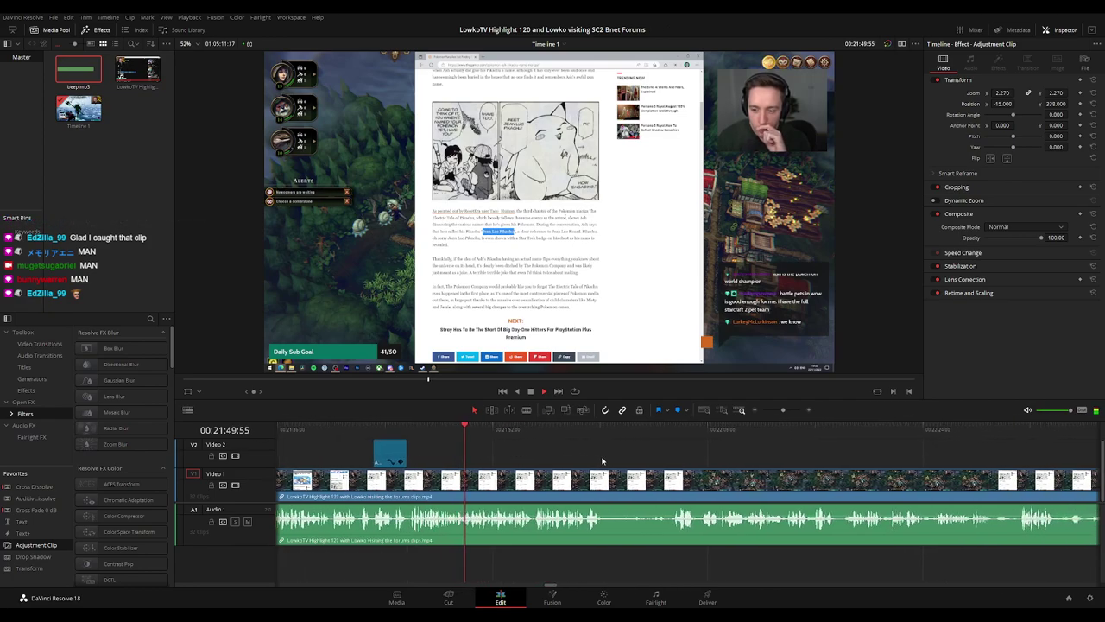
key(ctrl+equal)
drag(762, 456, 560, 459)
scroll(527, 459, right, 3)
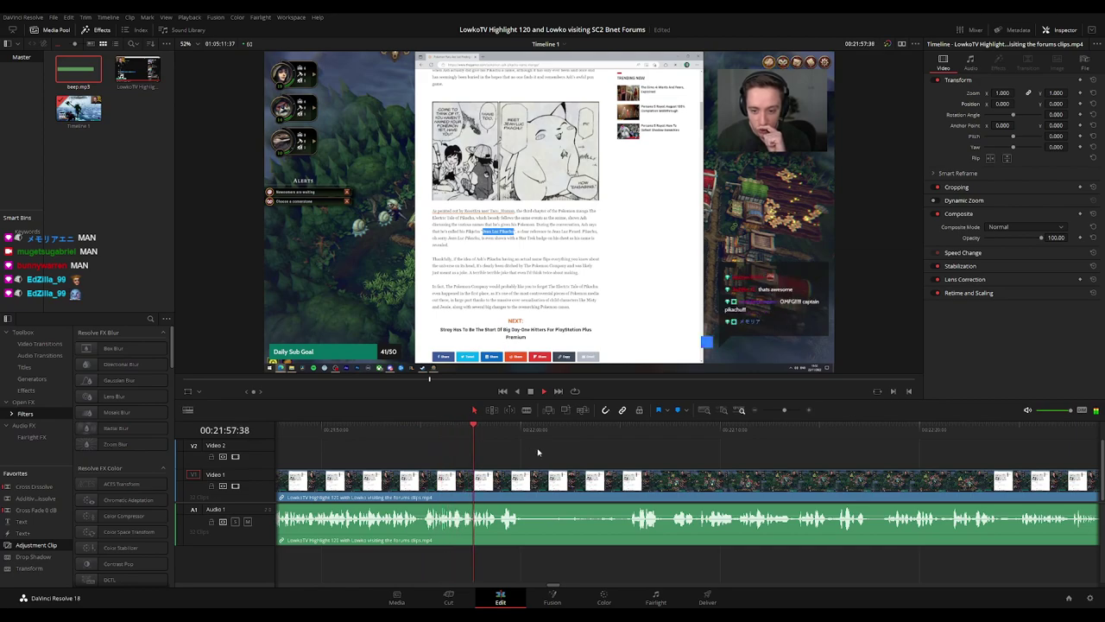
scroll(569, 452, right, 2)
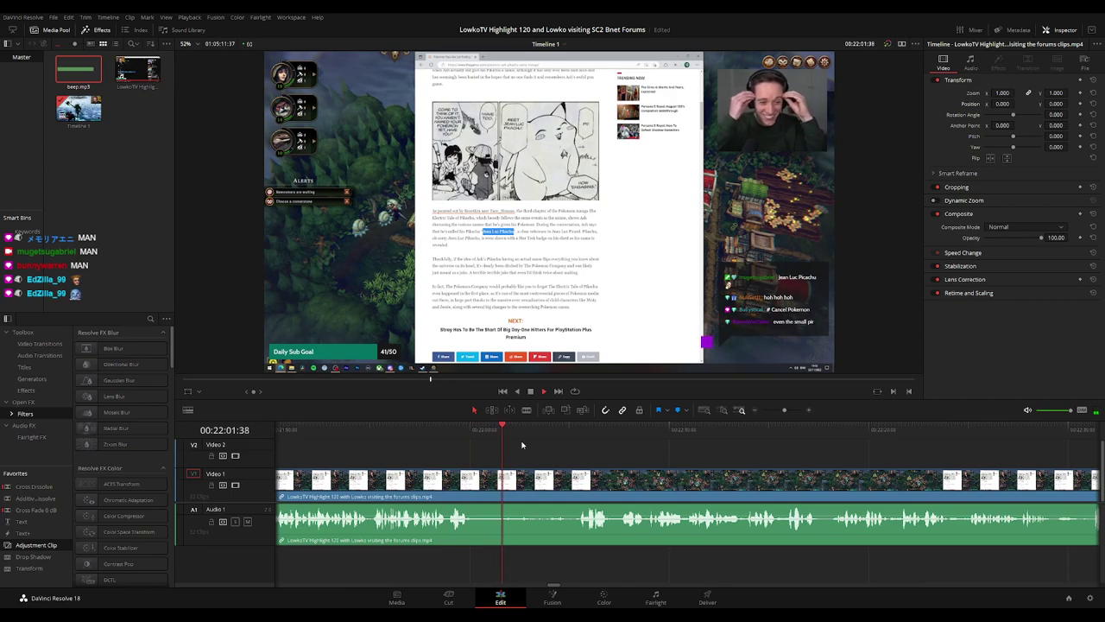
scroll(556, 446, right, 3)
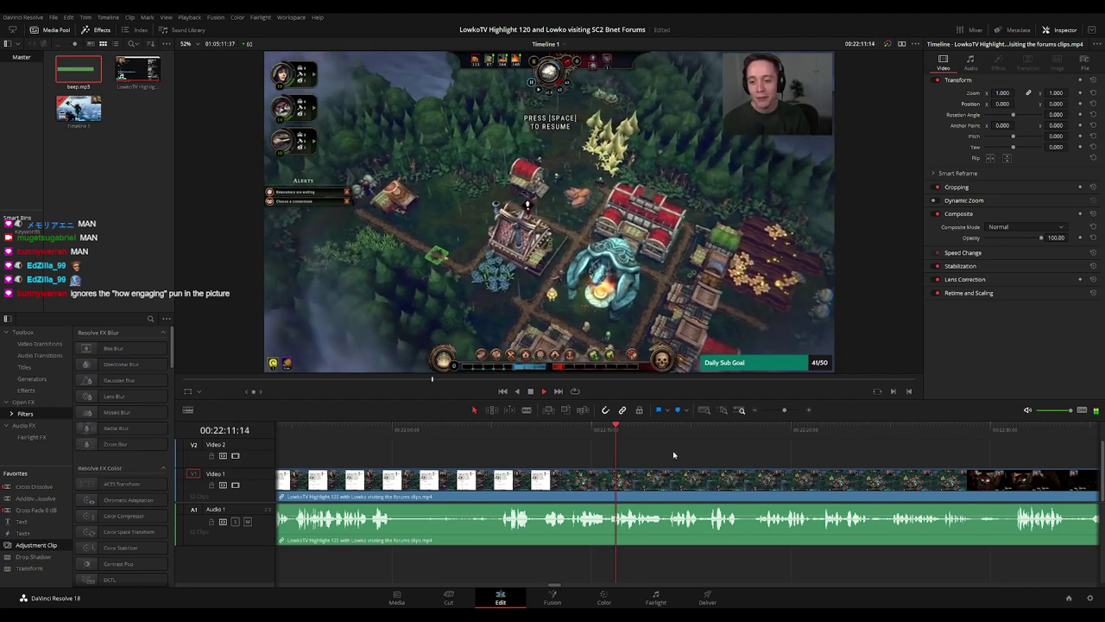
- Find the switch from the article to the game at about 00:22:07, cut out the short section around it and close the gap
click(466, 430)
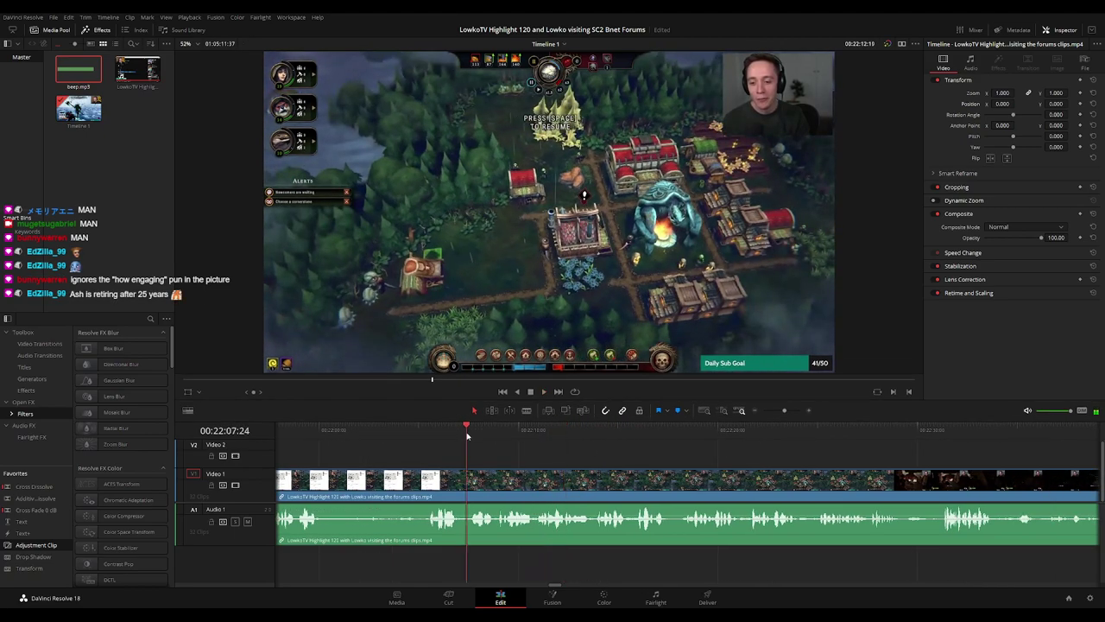
key(space)
key(space)
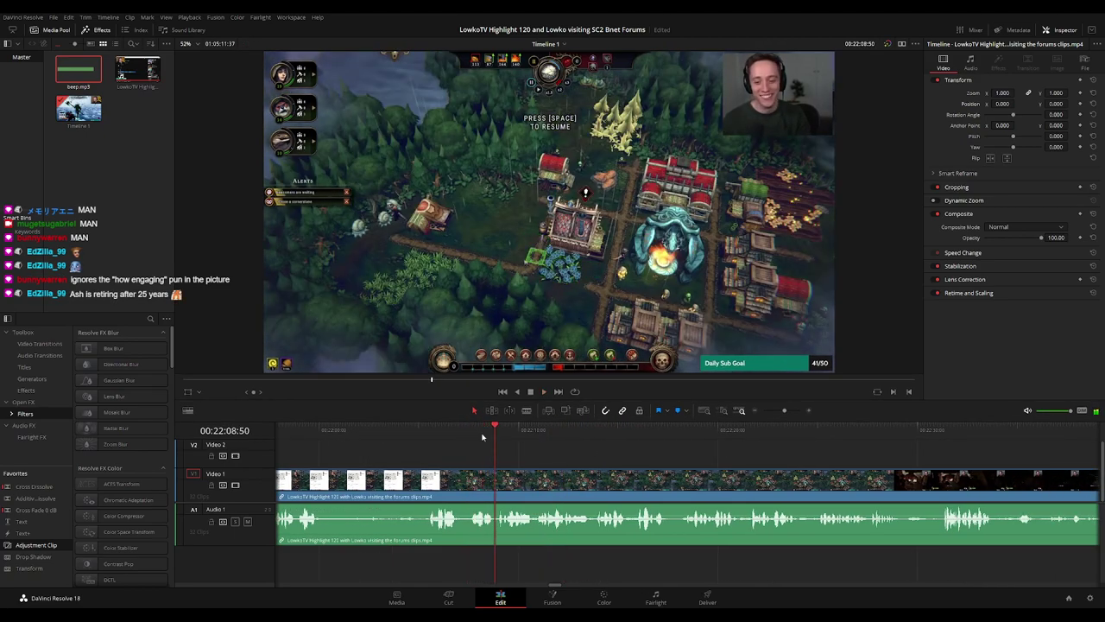
drag(469, 432, 427, 435)
key(space)
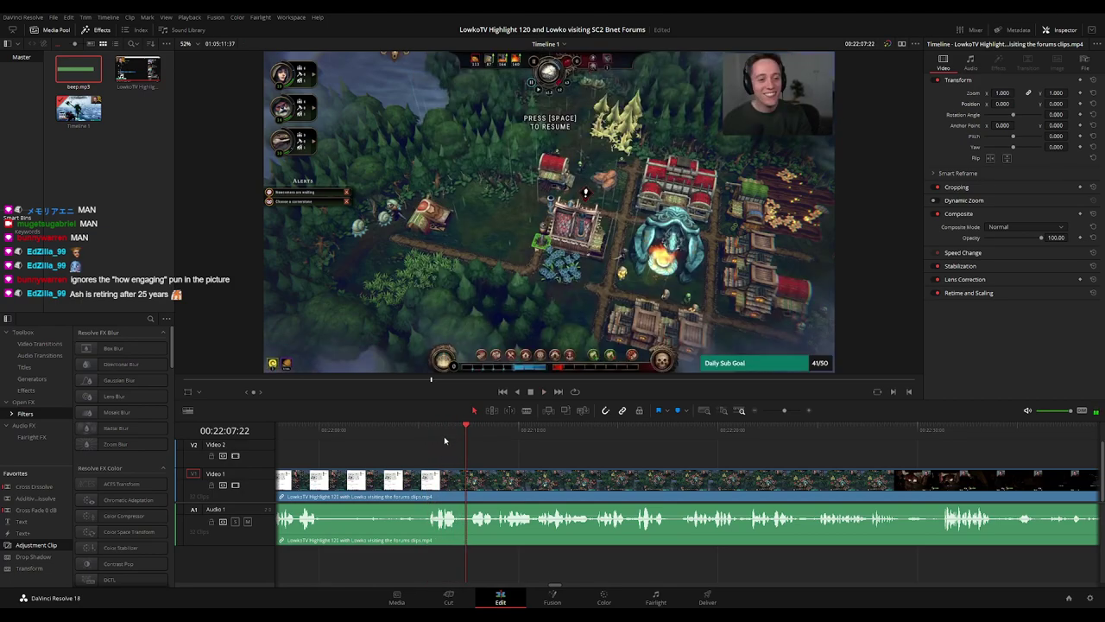
key(ctrl+=)
key(b)
click(680, 483)
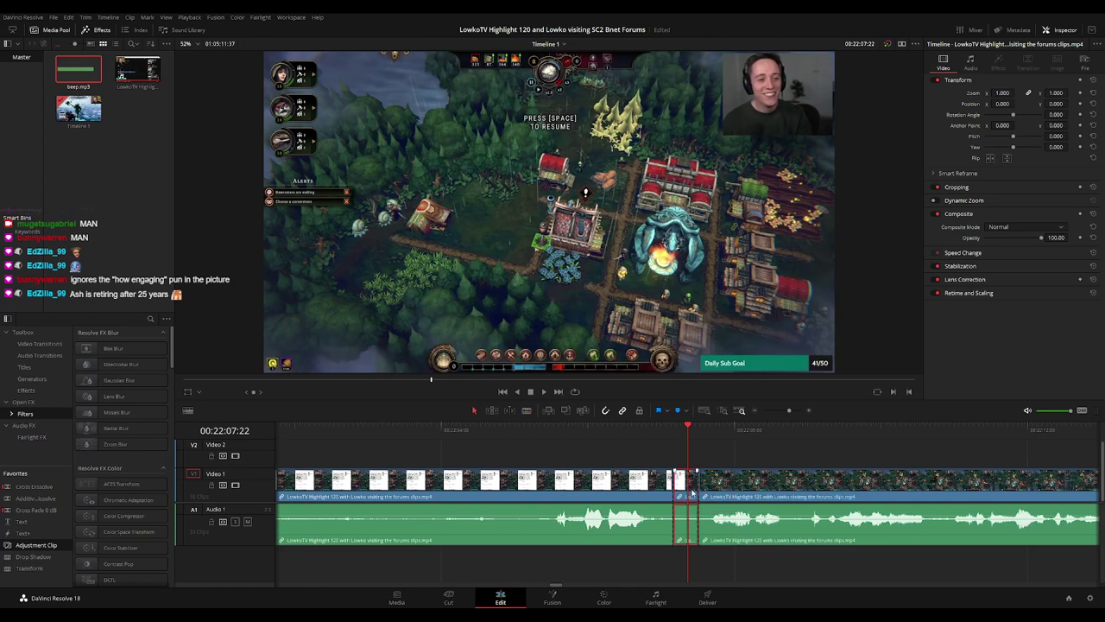
key(Delete)
- Add an adjustment clip on Video 2 at 00:22:07:10 with zoom 1.660 and position X -838, Y -468, enlarging the webcam, and play it back
drag(43, 546, 718, 474)
key(ctrl+minus)
key(ctrl+minus)
key(ctrl+minus)
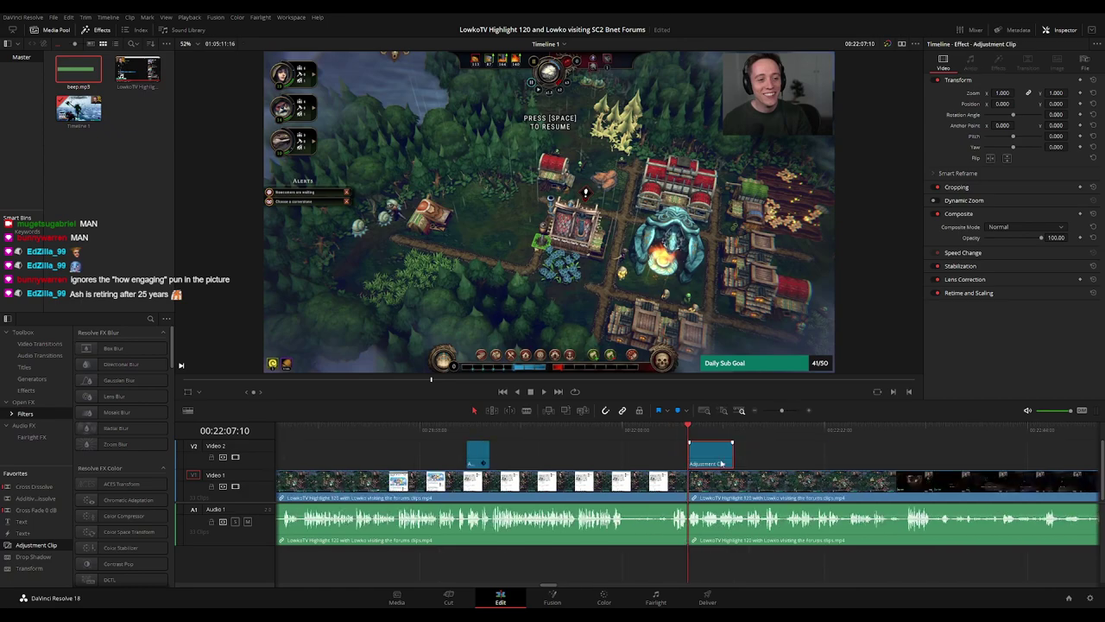
drag(1000, 93, 1070, 104)
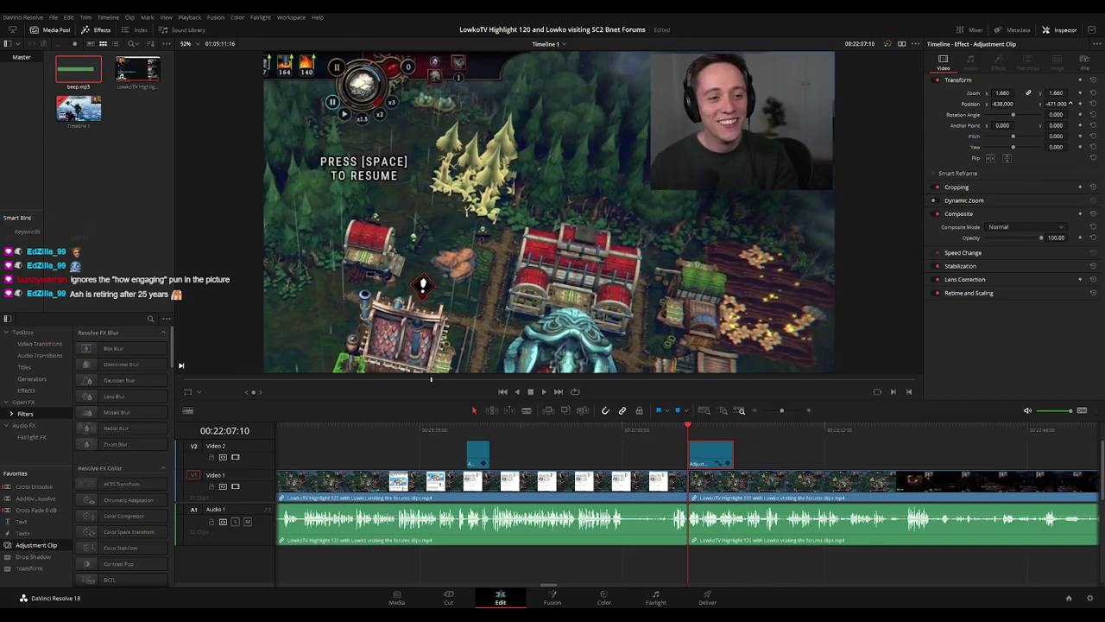
key(space)
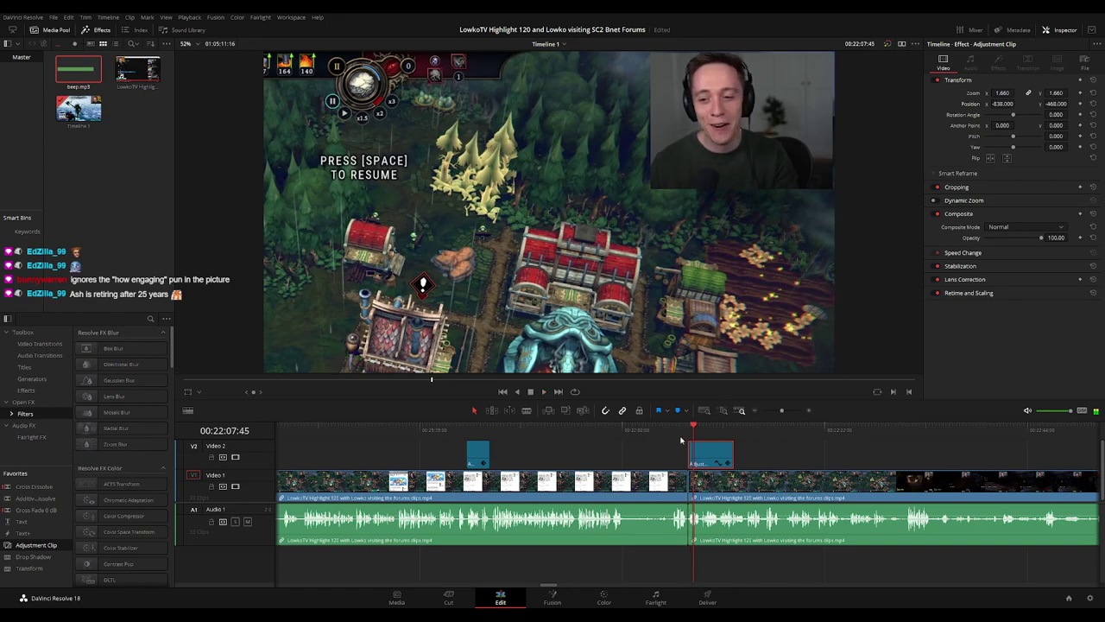
click(677, 432)
key(space)
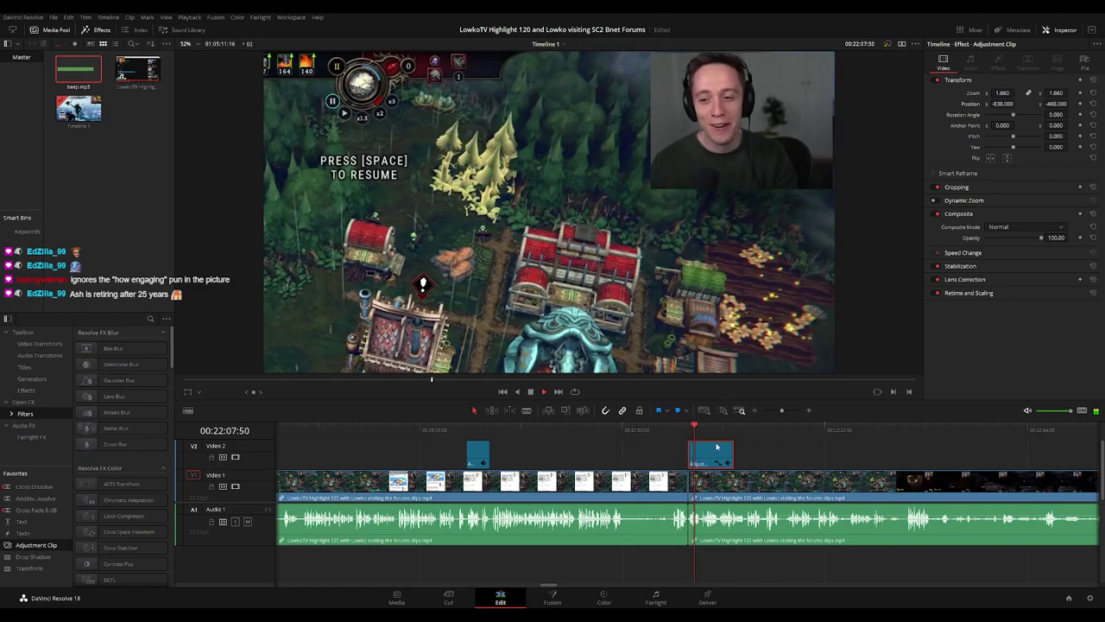
- Colour the article clip before the cut at about 00:22:07 green and clear the selection
click(643, 478)
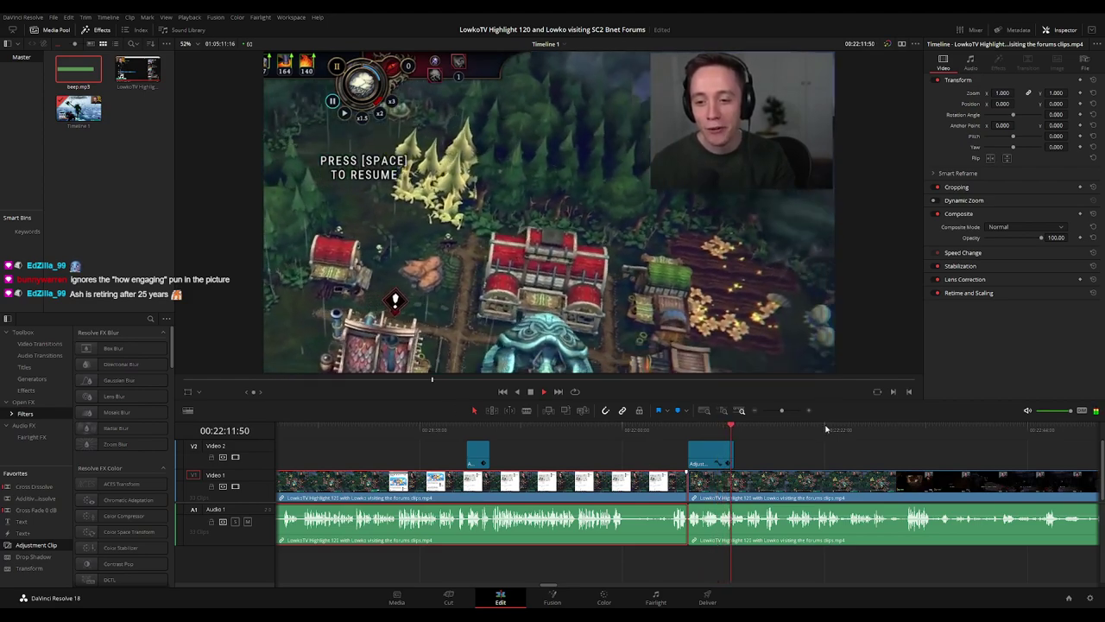
click(783, 456)
- Extend the webcam zoom's adjustment clip to end at about 00:22:13 and play on to about 00:22:23
scroll(783, 456, up, 3)
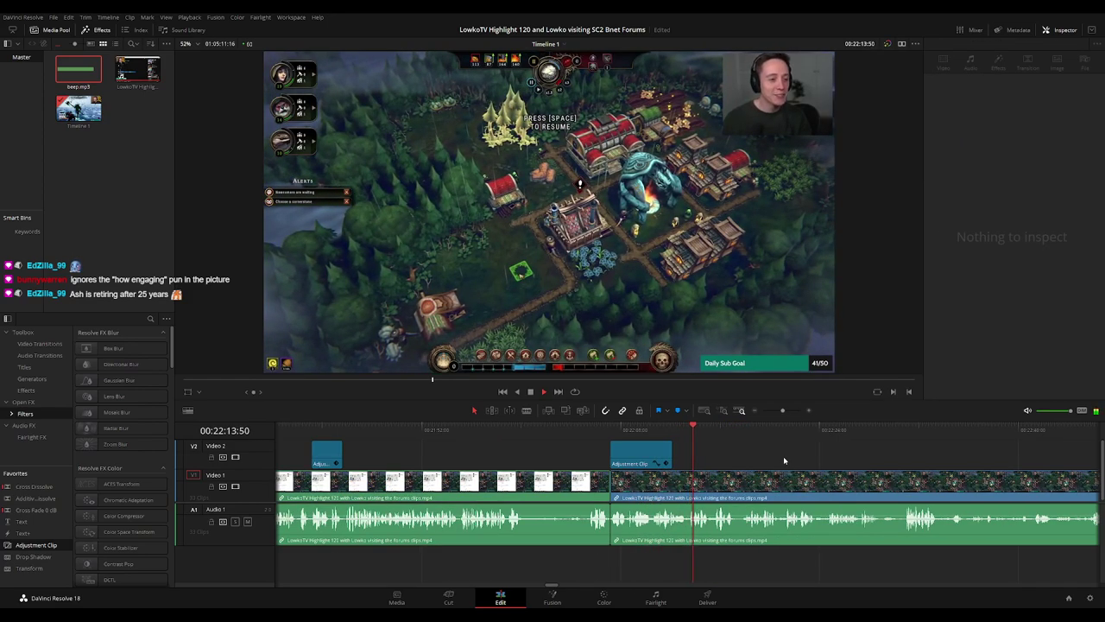
drag(642, 459, 668, 455)
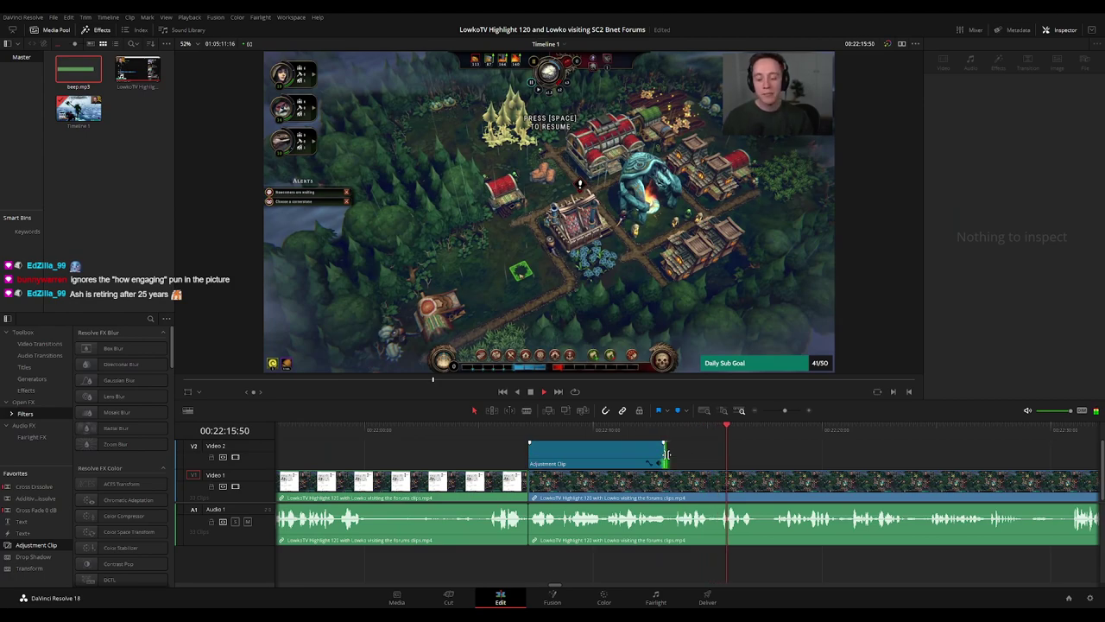
scroll(803, 457, down, 3)
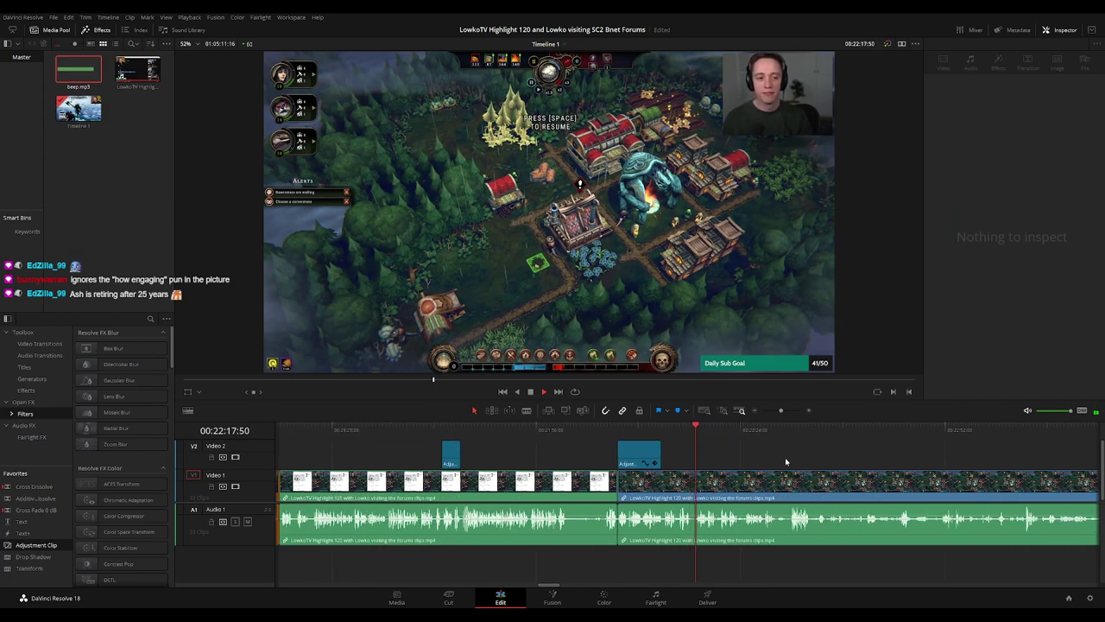
scroll(786, 462, up, 2)
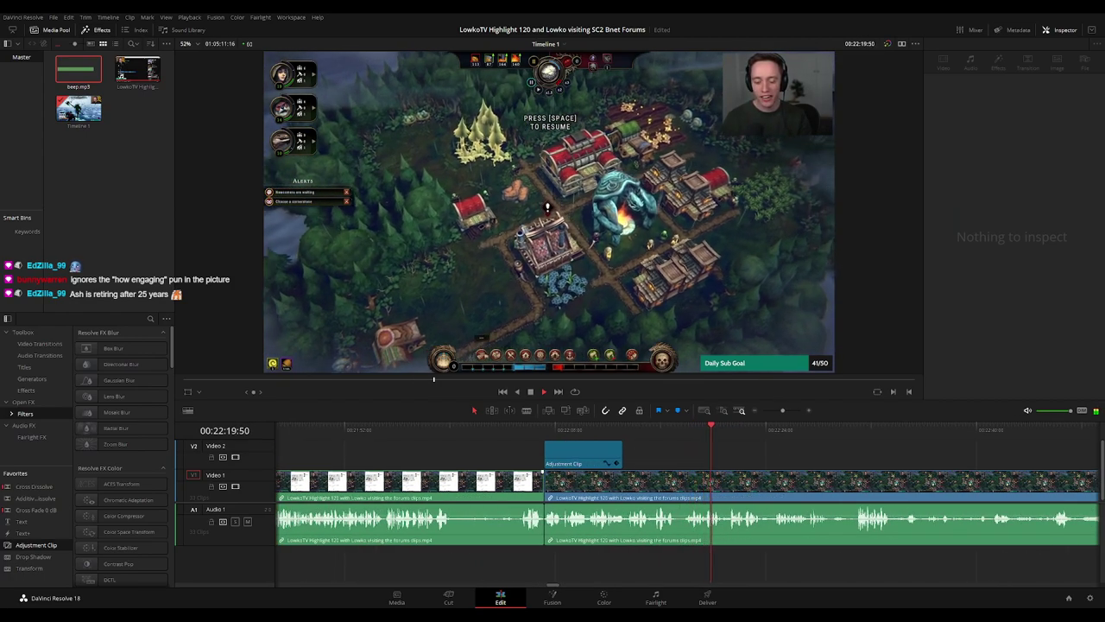
drag(783, 459, 612, 447)
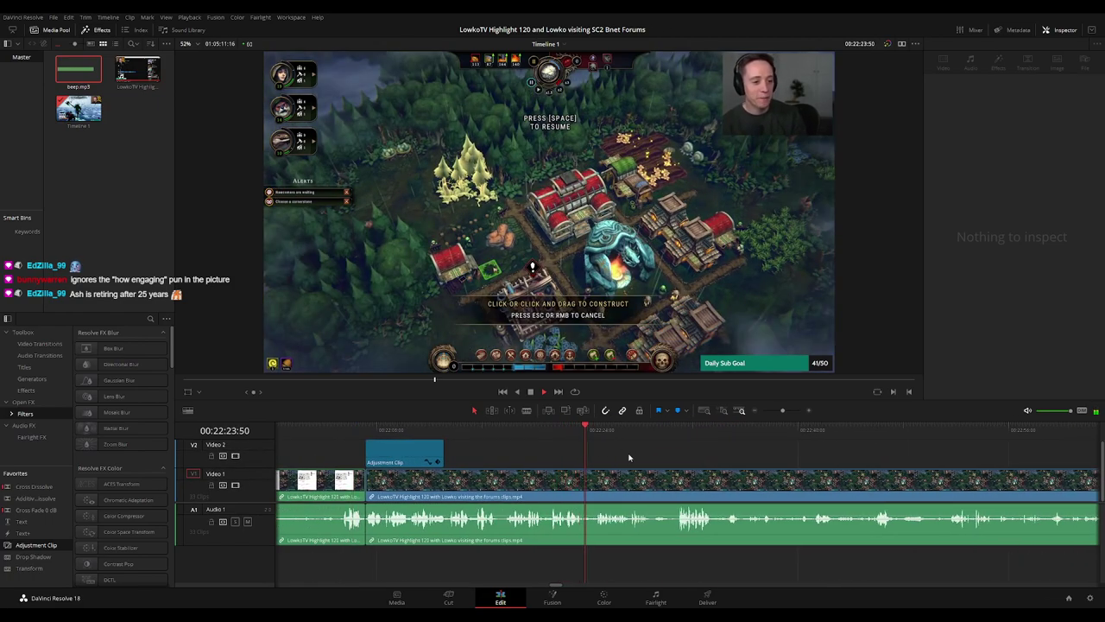
- Play on to the game switch at about 00:22:28, cut out the short section around it and close the gap
scroll(633, 454, up, 2)
drag(774, 452, 620, 450)
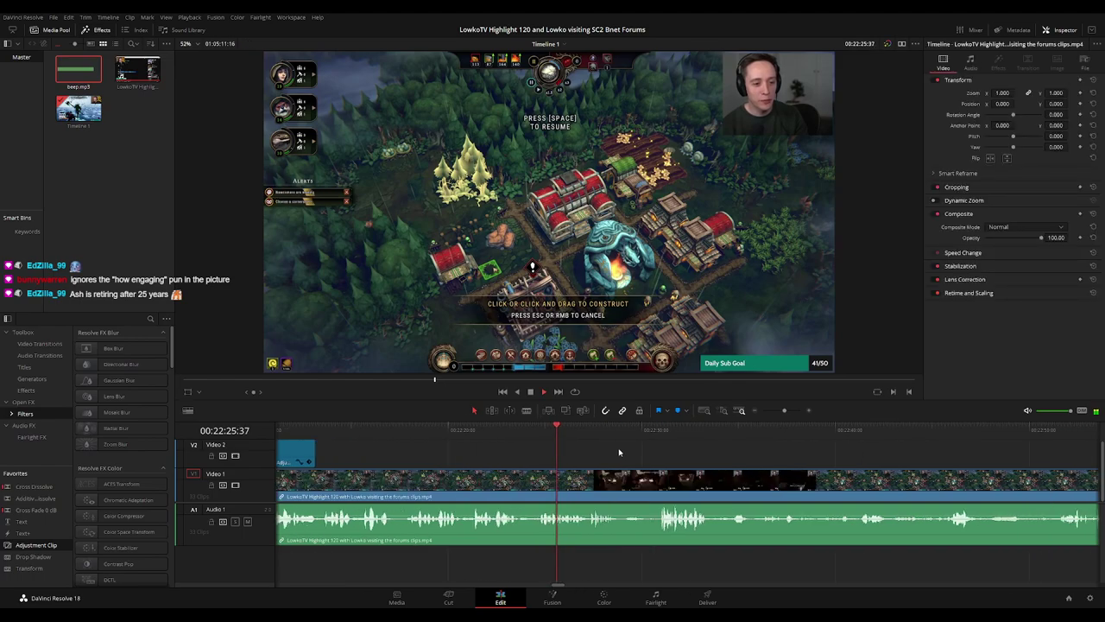
scroll(643, 458, right, 2)
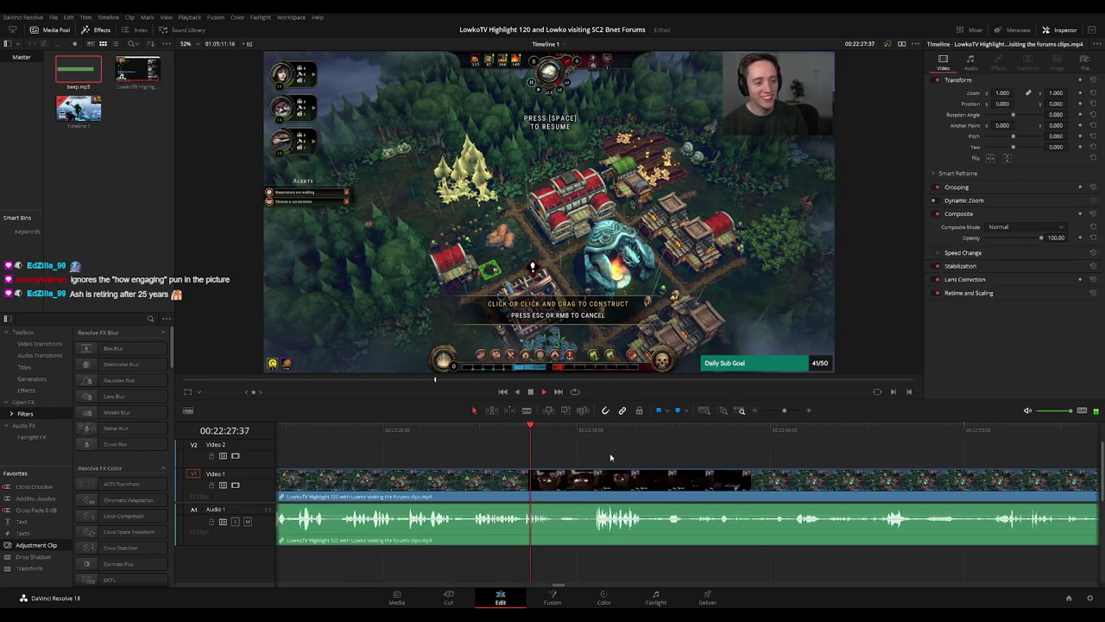
key(b)
click(569, 479)
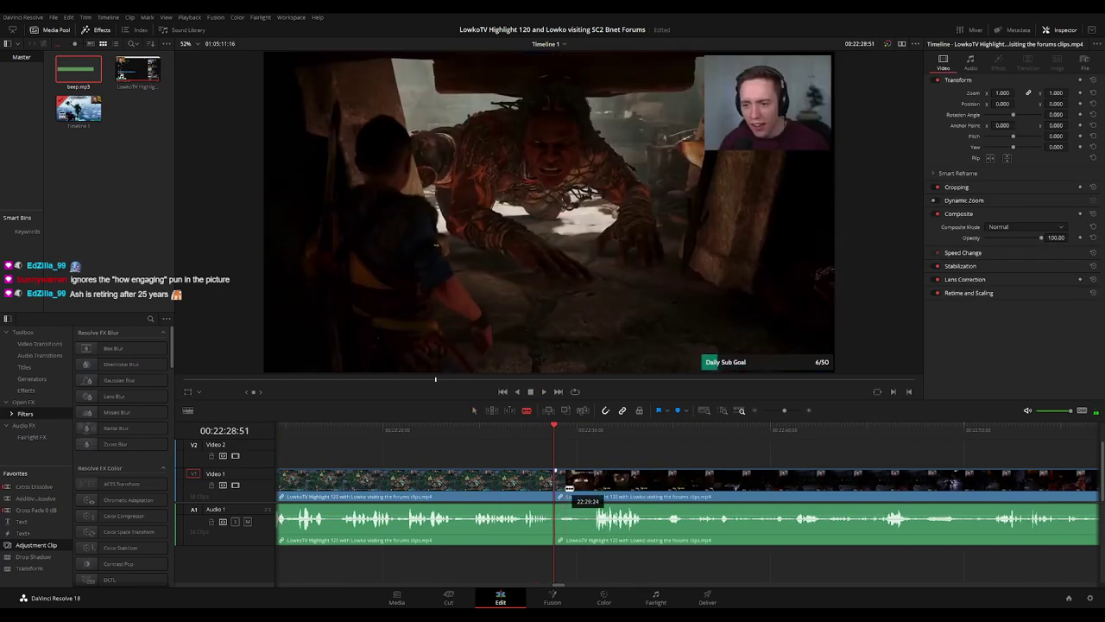
key(space)
scroll(565, 481, up, 3)
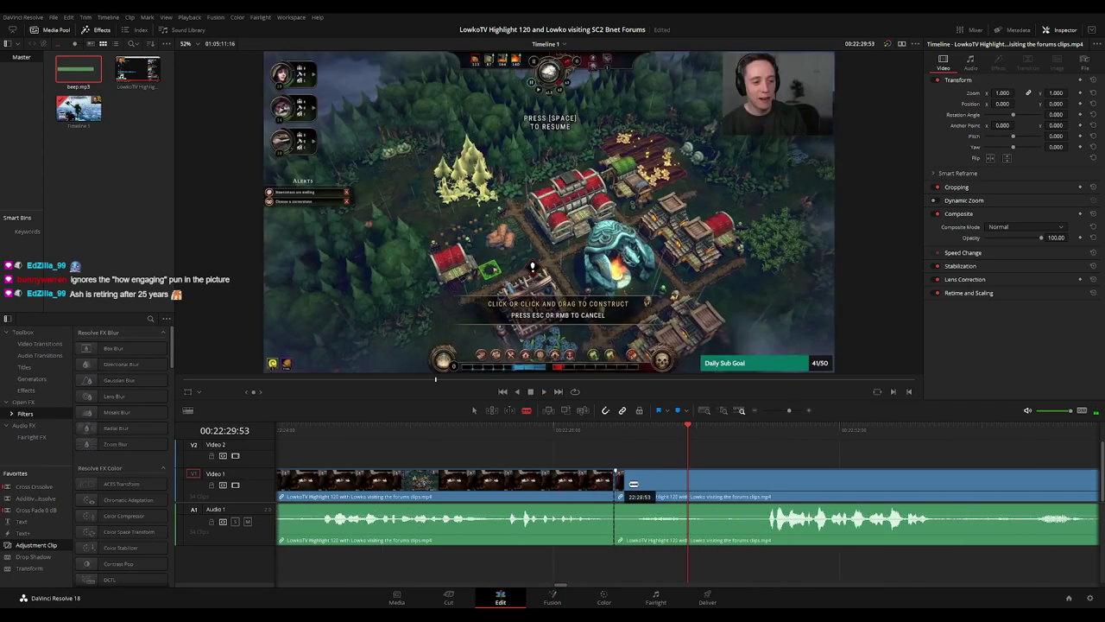
click(628, 484)
key(Delete)
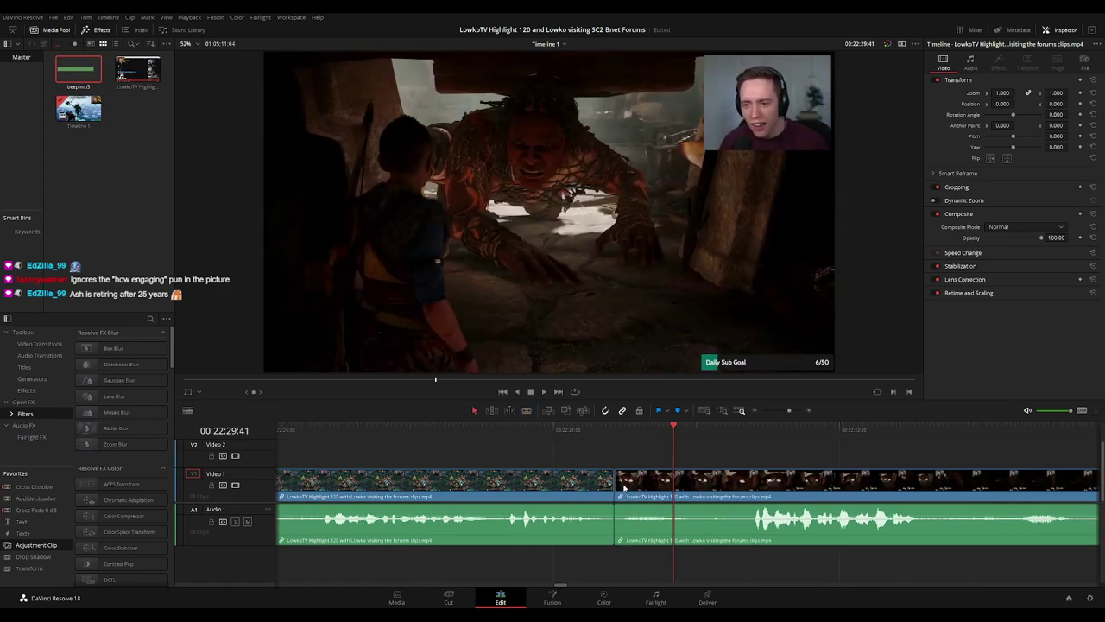
- Play across the new cut, colour the game clip before it green and clear the selection
click(584, 434)
key(space)
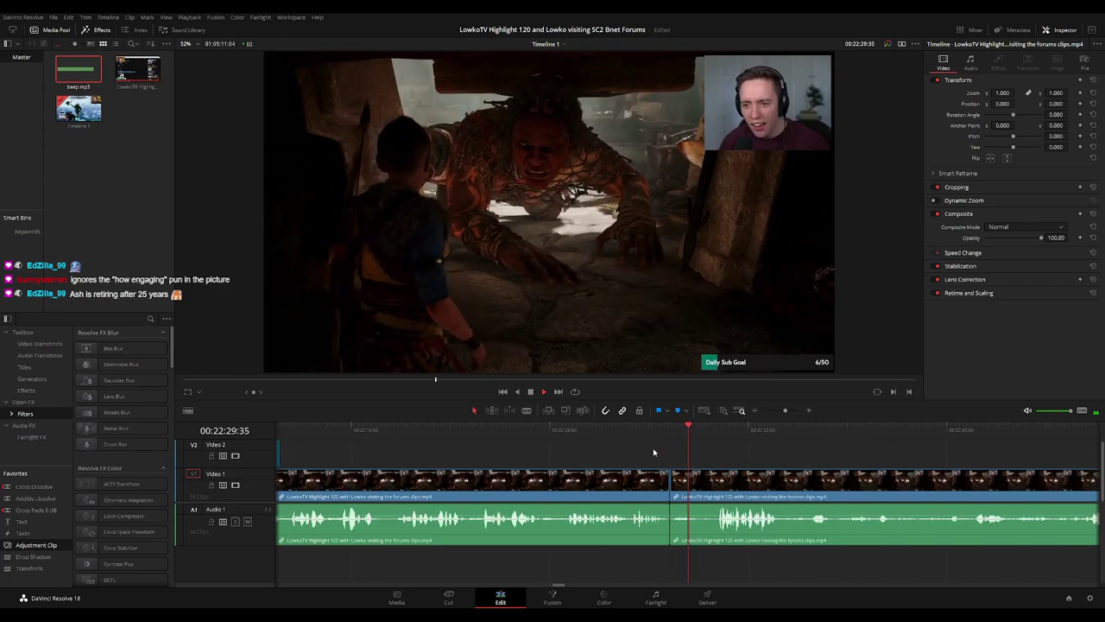
click(660, 481)
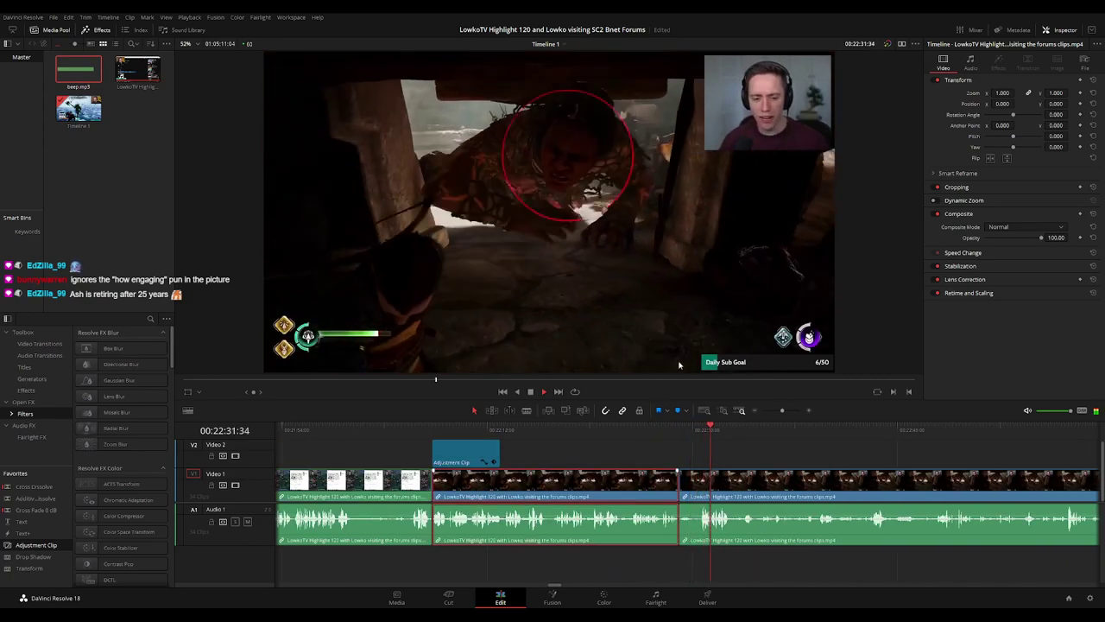
click(784, 459)
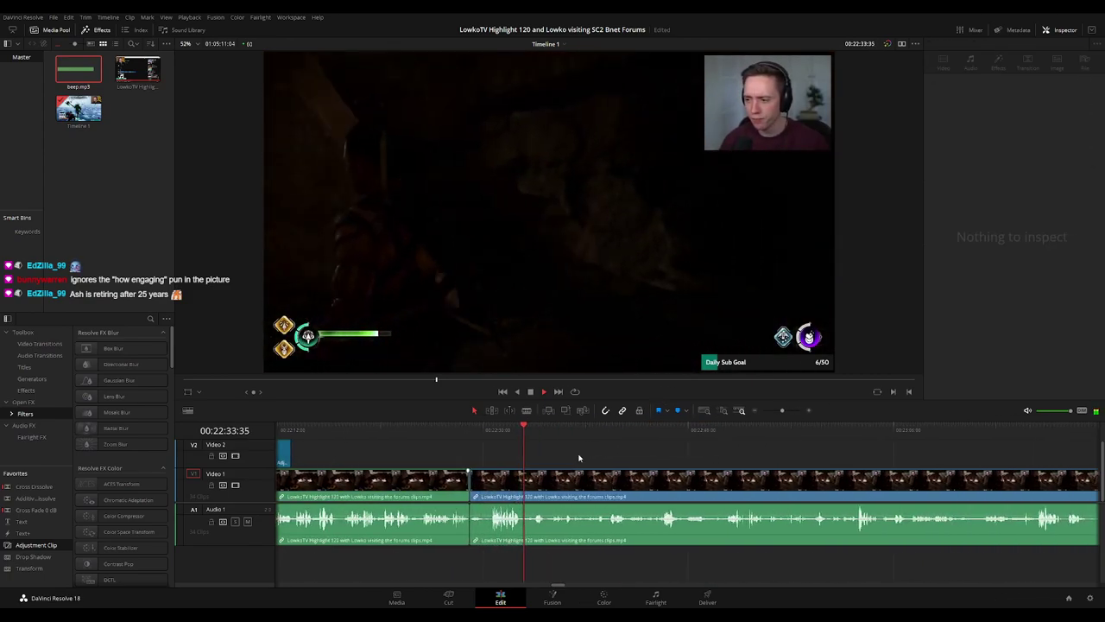
key(ctrl+equal)
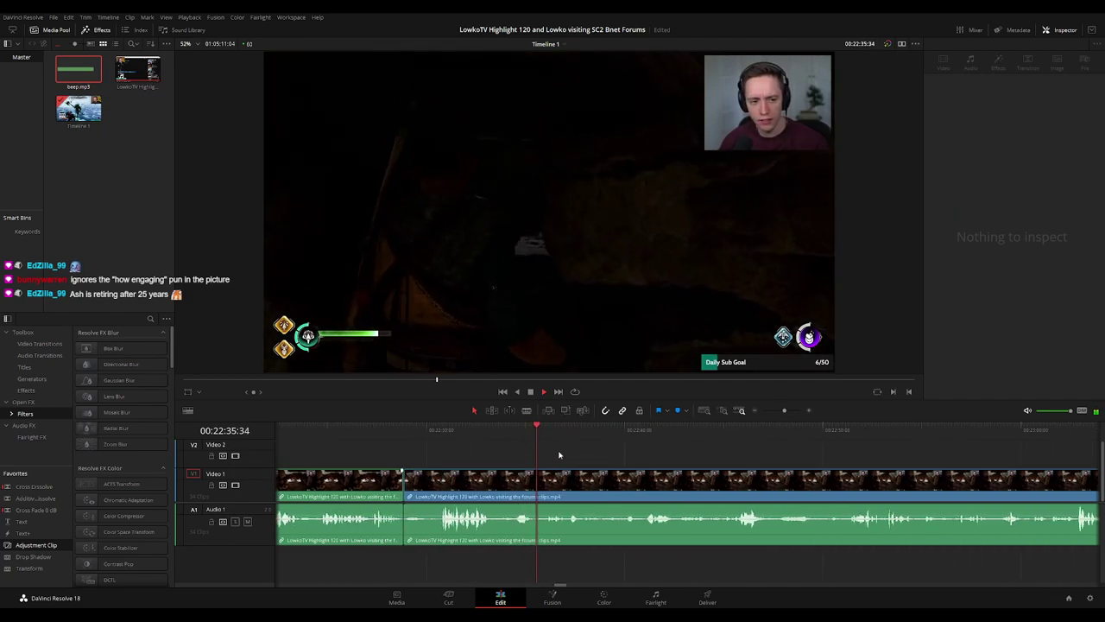
- Add a Text title on Video 2 at 00:22:38:01 with the wording #OUTOFCONTEXT
click(637, 459)
drag(39, 525, 609, 456)
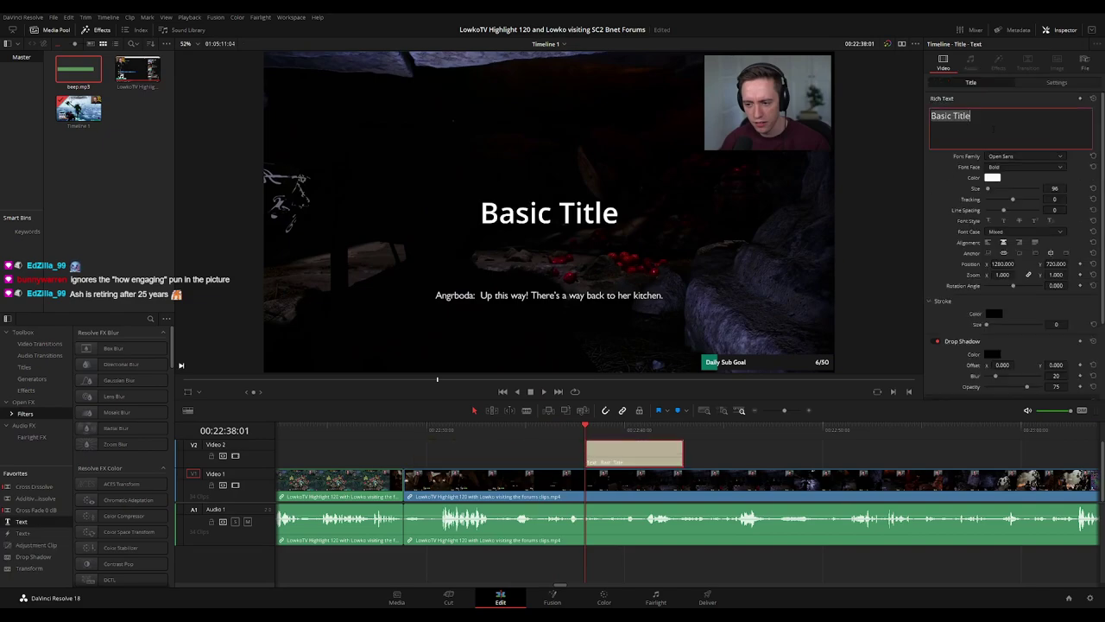
key(BackSpace)
text(#OUTOFCONTEXT)
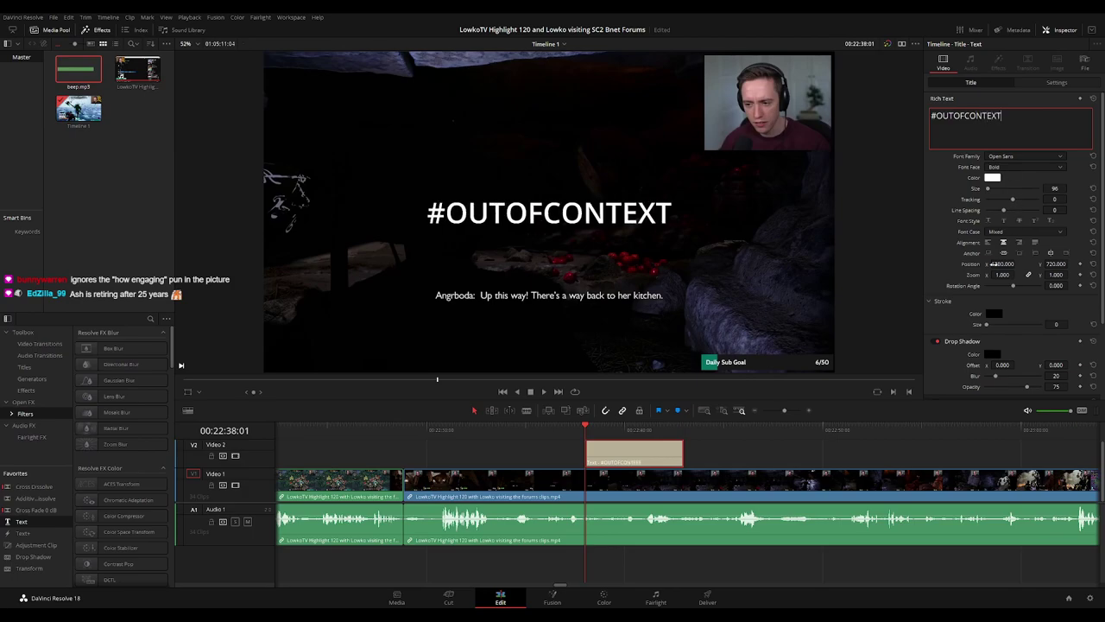
- Position the #OUTOFCONTEXT title at X 564, Y 1347, give it a short fade-in and play it back
drag(1002, 264, 966, 263)
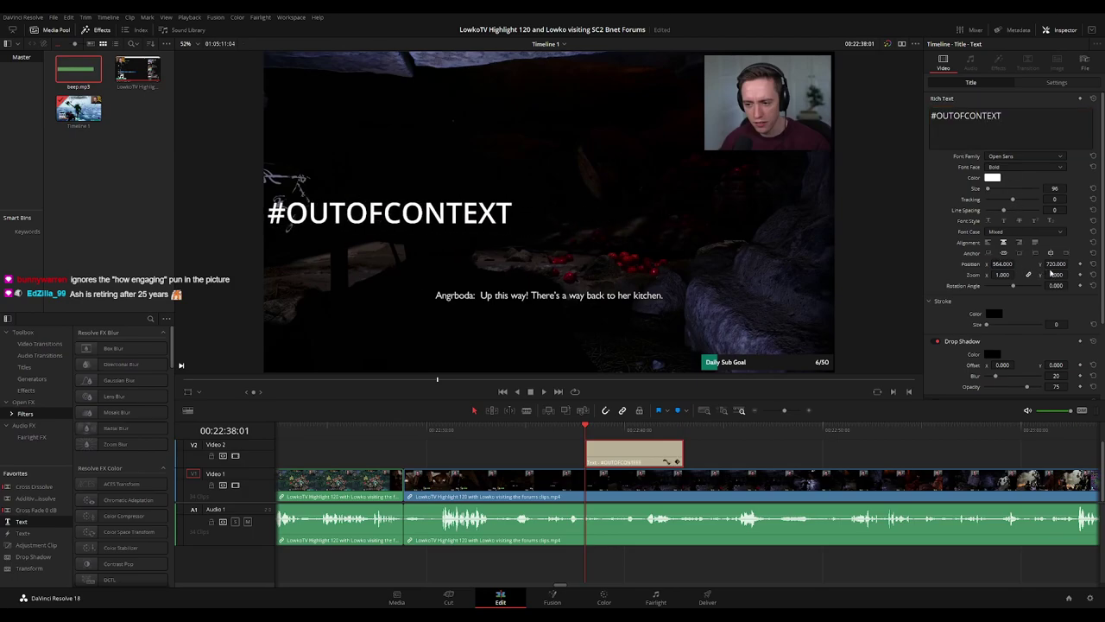
mouse_move(1052, 264)
mouse_down()
mouse_move(1070, 263)
mouse_move(1055, 257)
mouse_up()
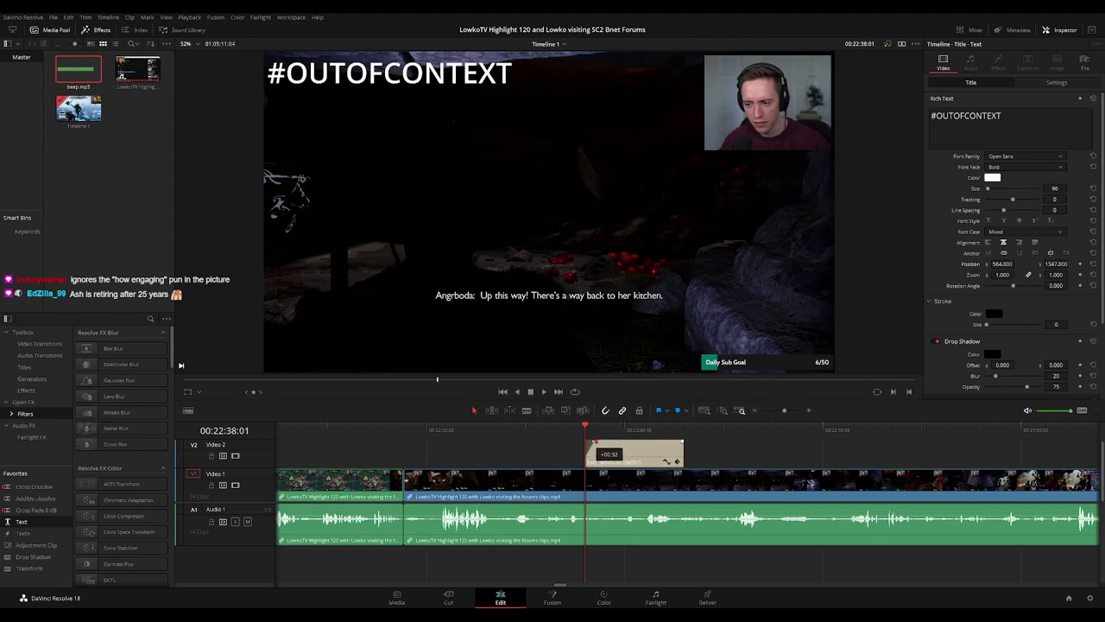
key(space)
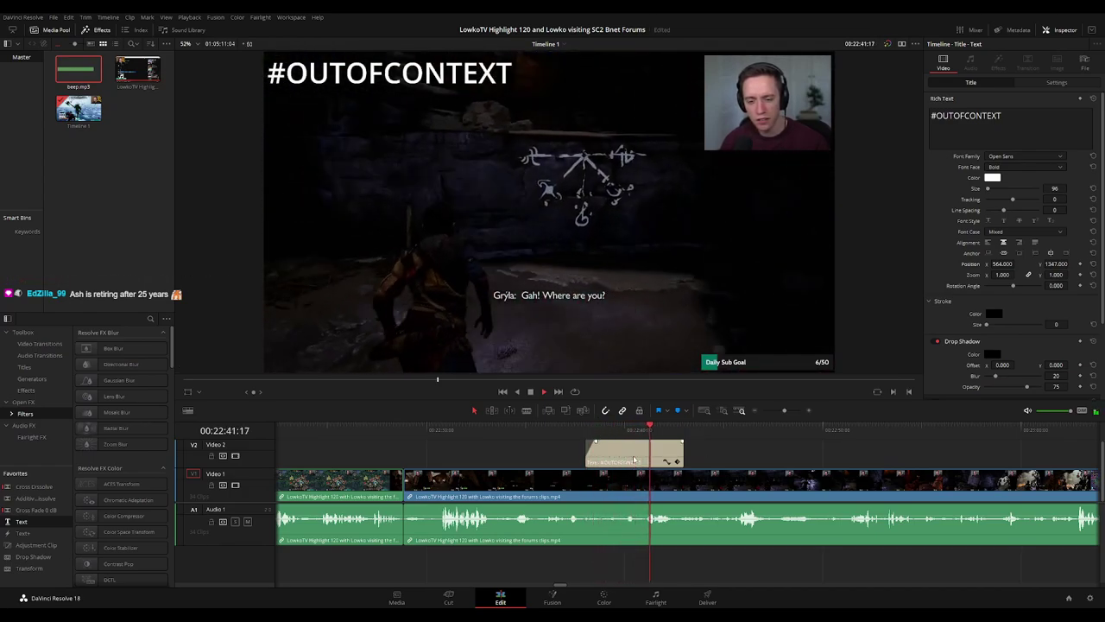
- Move the #OUTOFCONTEXT title to start at about 00:22:45 and play it from there
click(737, 429)
drag(646, 458, 787, 458)
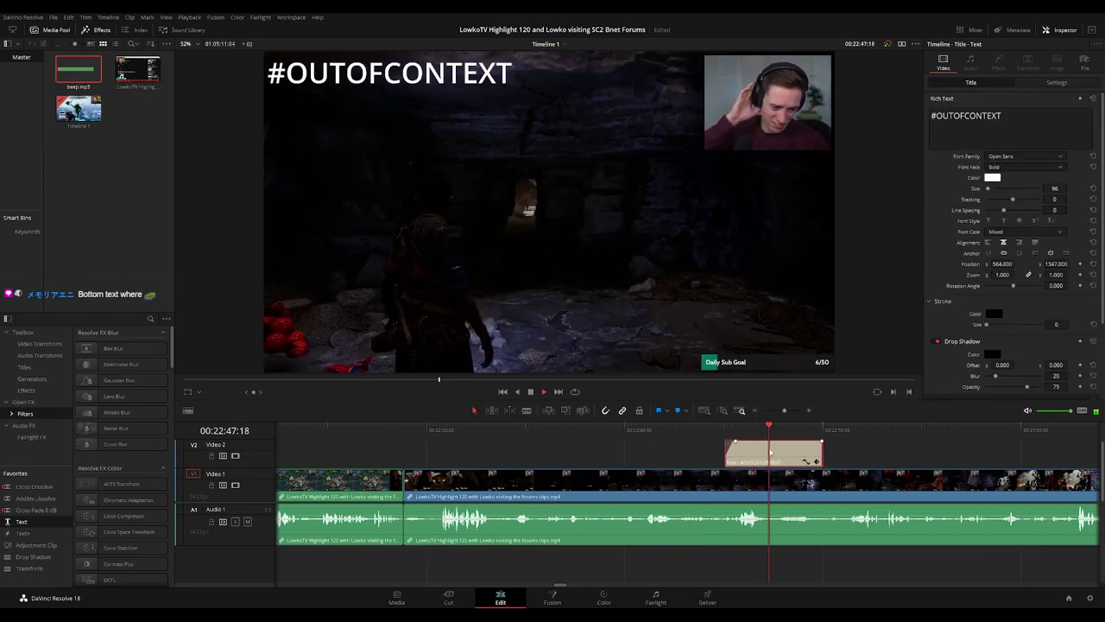
click(722, 431)
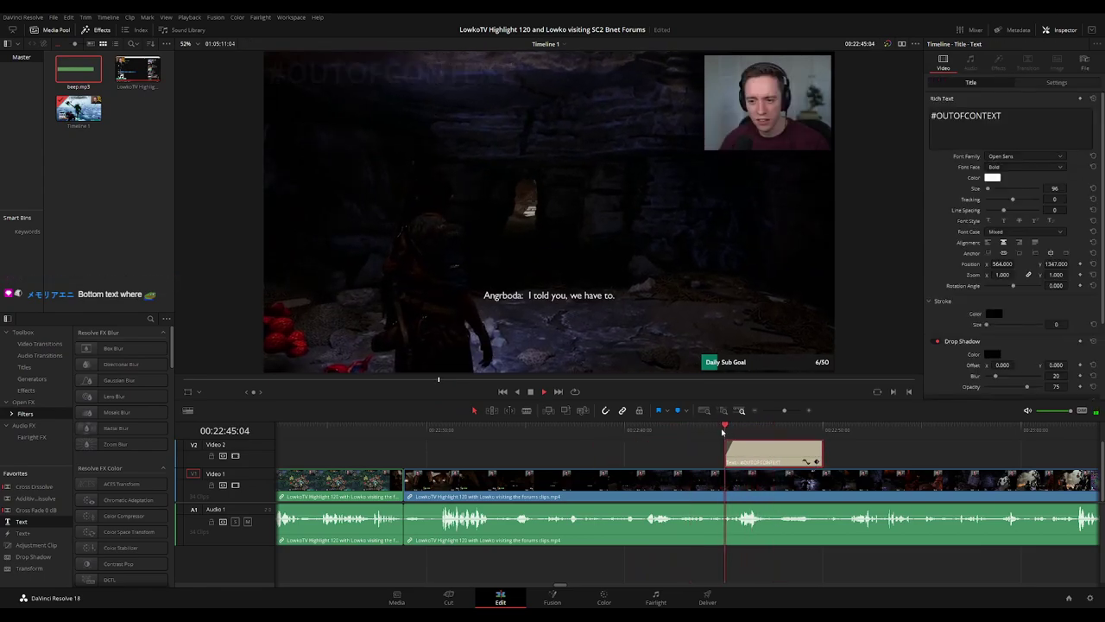
- Extend the #OUTOFCONTEXT title to end at about 00:22:55 and add a short fade-out
click(877, 463)
drag(889, 462, 650, 458)
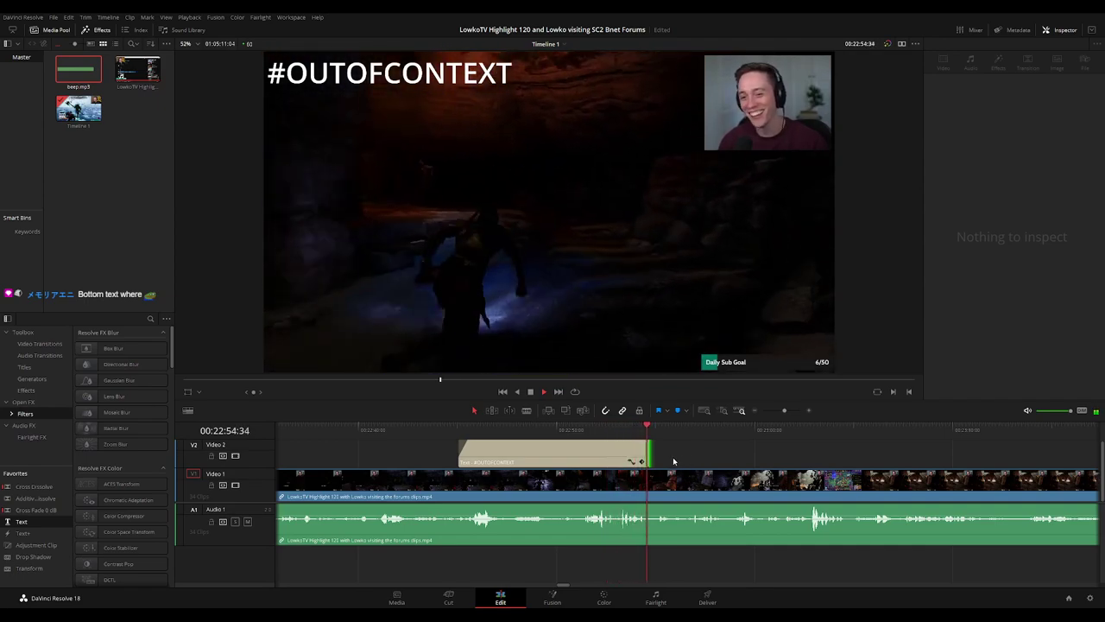
key(space)
drag(649, 452, 656, 452)
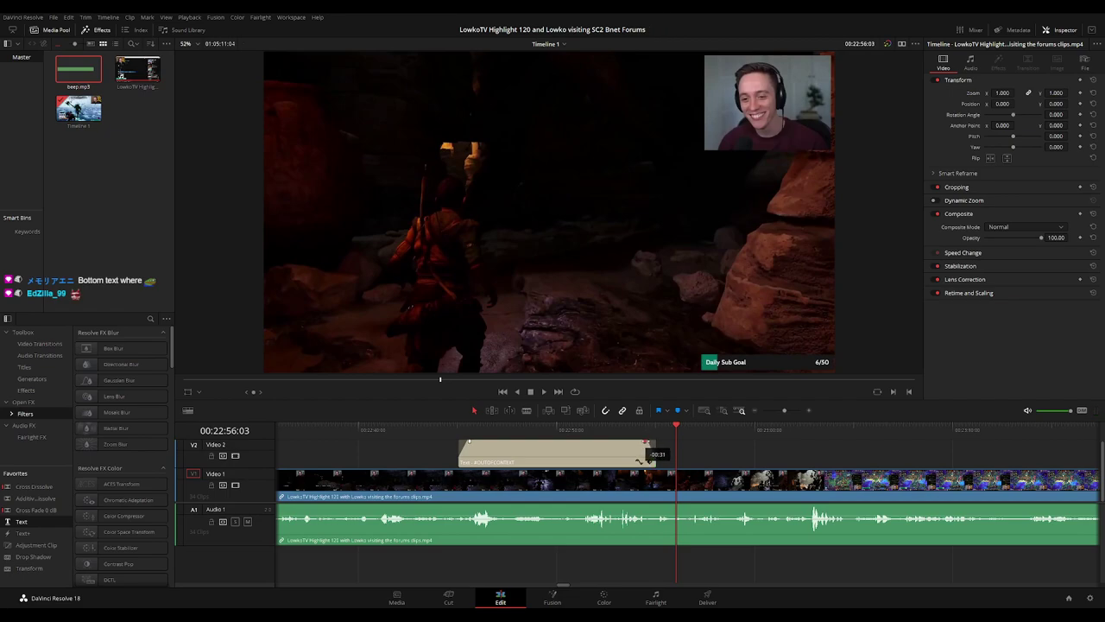
key(space)
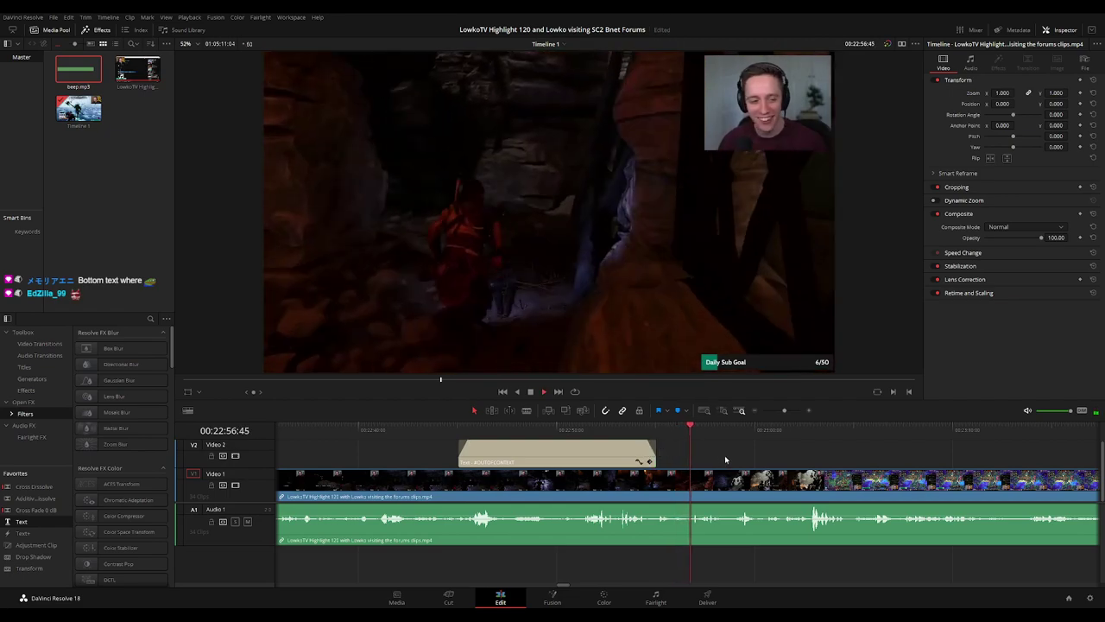
- Play on to the end of the dark game scene, cut out the short section after 00:23:04:41 and close the gap
scroll(705, 457, up, 2)
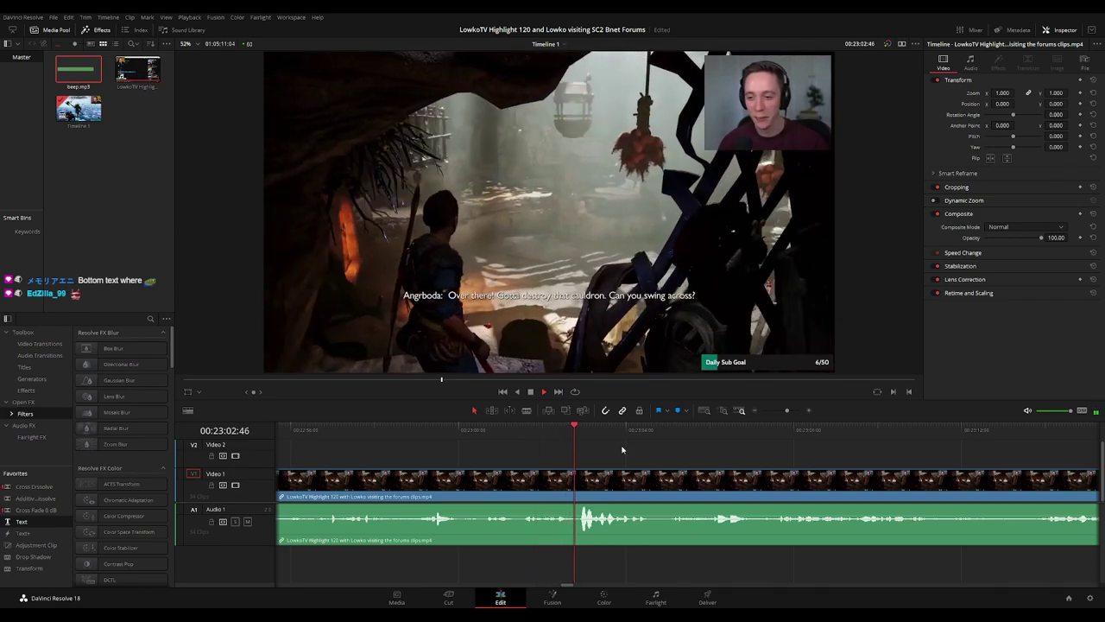
key(space)
key(b)
click(581, 480)
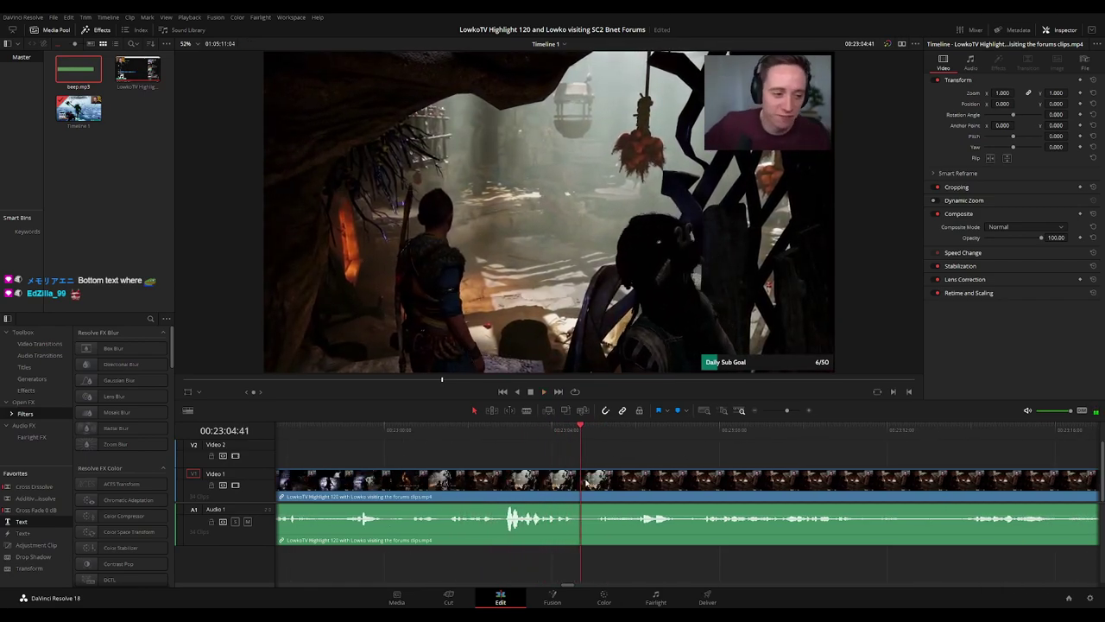
key(a)
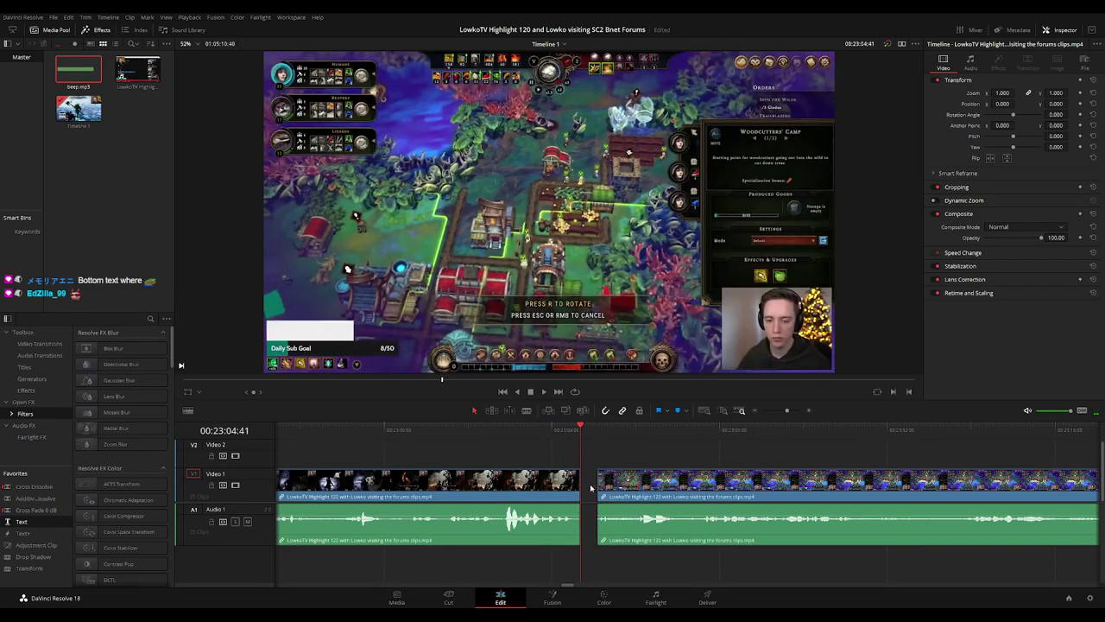
key(space)
- Colour the clip beneath the #OUTOFCONTEXT title orange and clear the selection
click(528, 488)
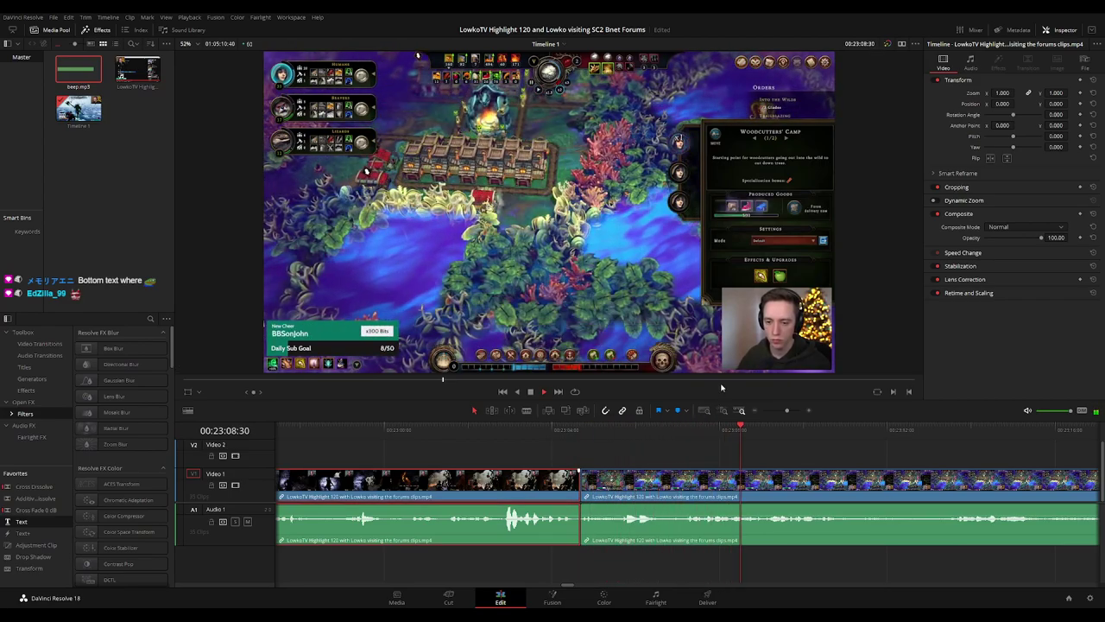
key(1)
click(877, 456)
key(ctrl+minus)
scroll(878, 451, down, 2)
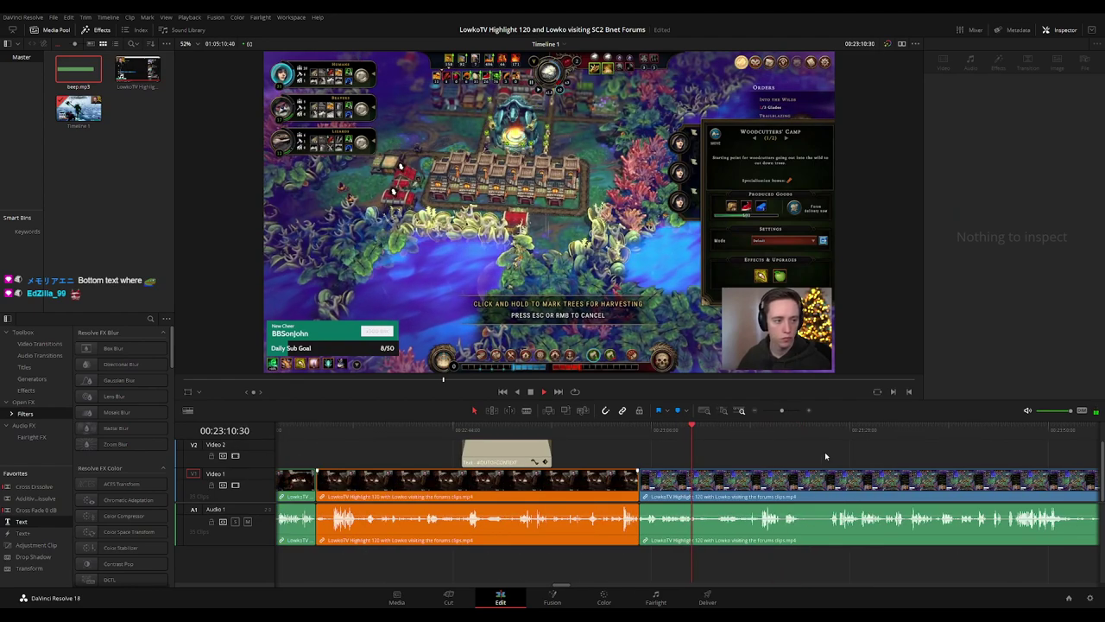
- Review the strategy-game section after the orange clip, replaying it from about 00:23:06 onward
scroll(765, 458, up, 1)
drag(766, 459, 586, 448)
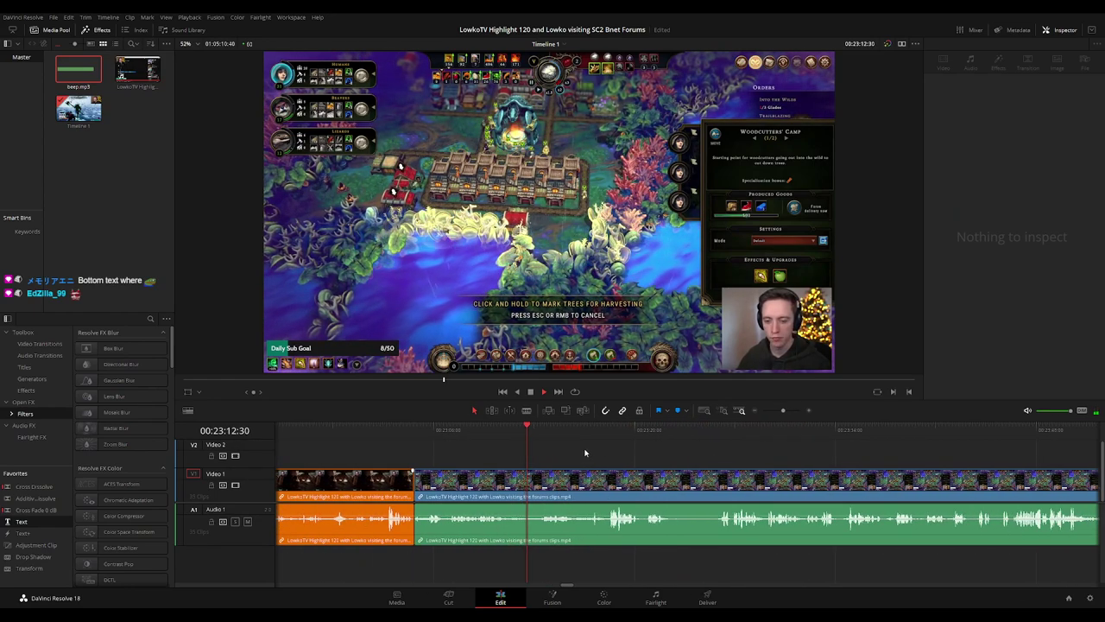
key(space)
click(437, 436)
key(space)
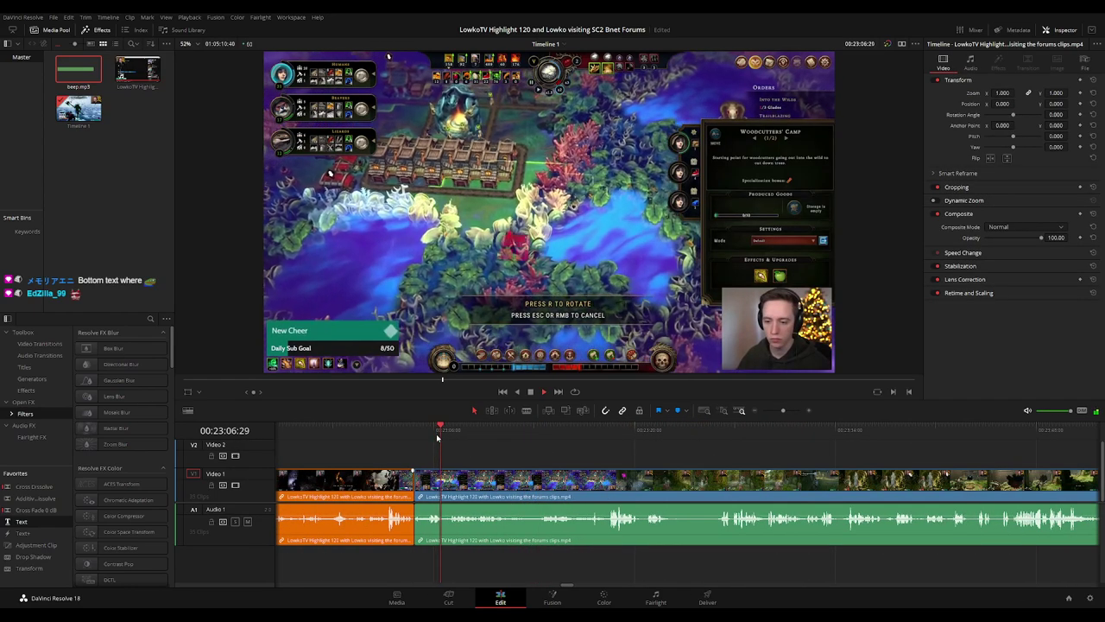
click(536, 430)
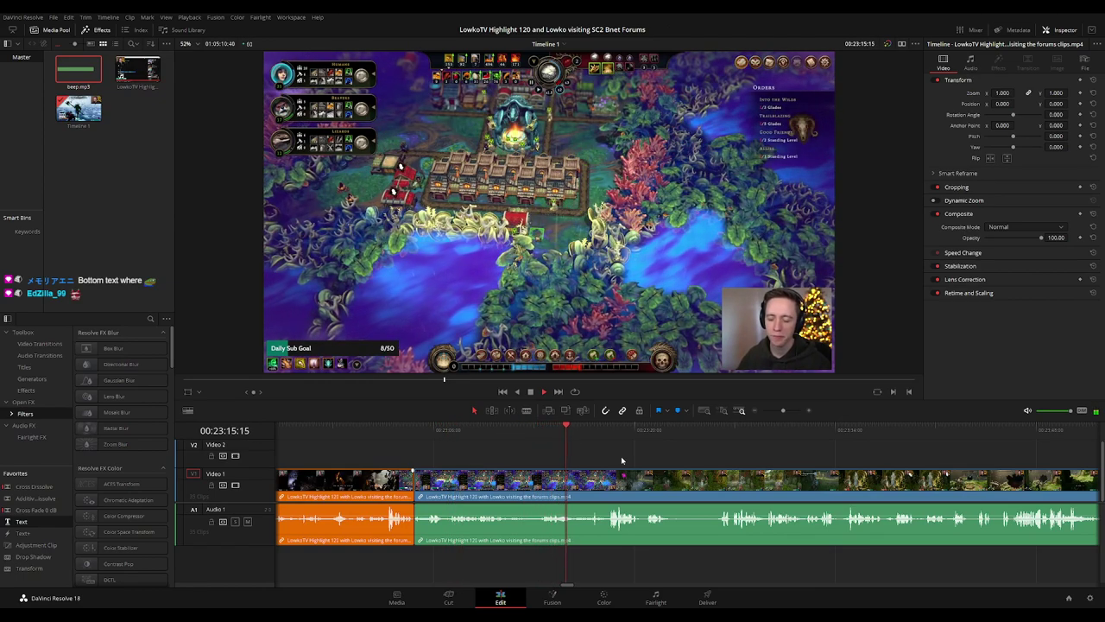
drag(696, 461, 588, 463)
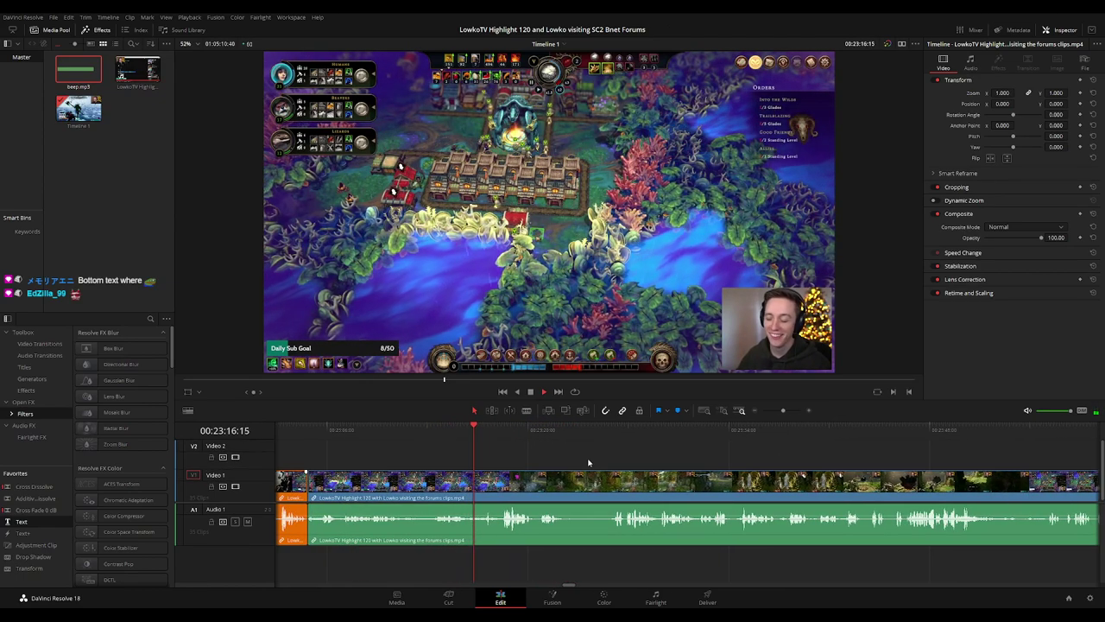
click(342, 439)
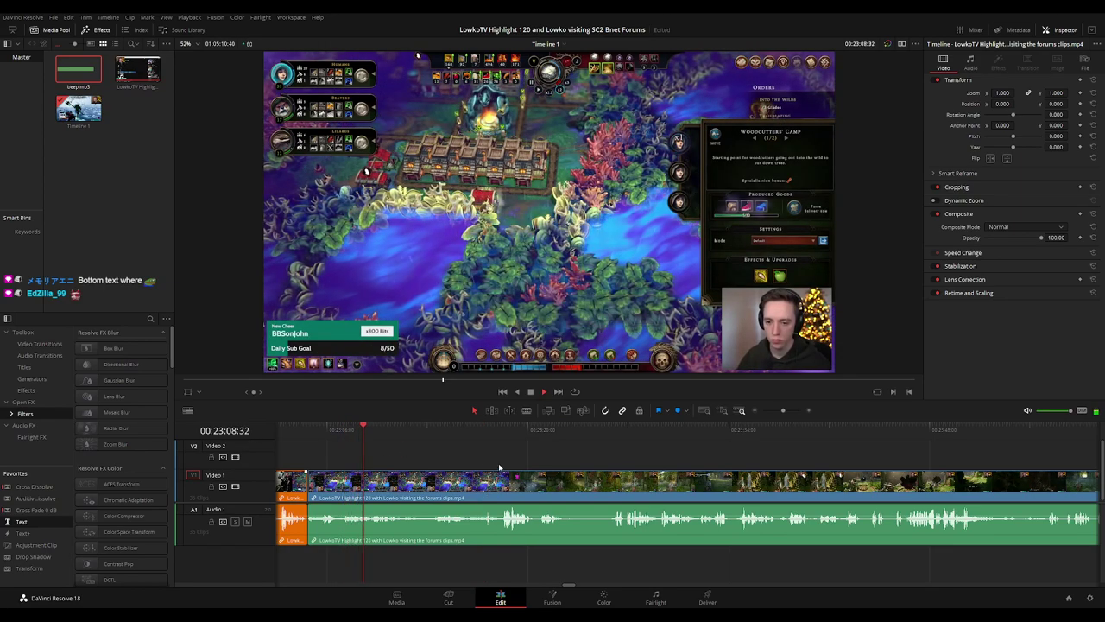
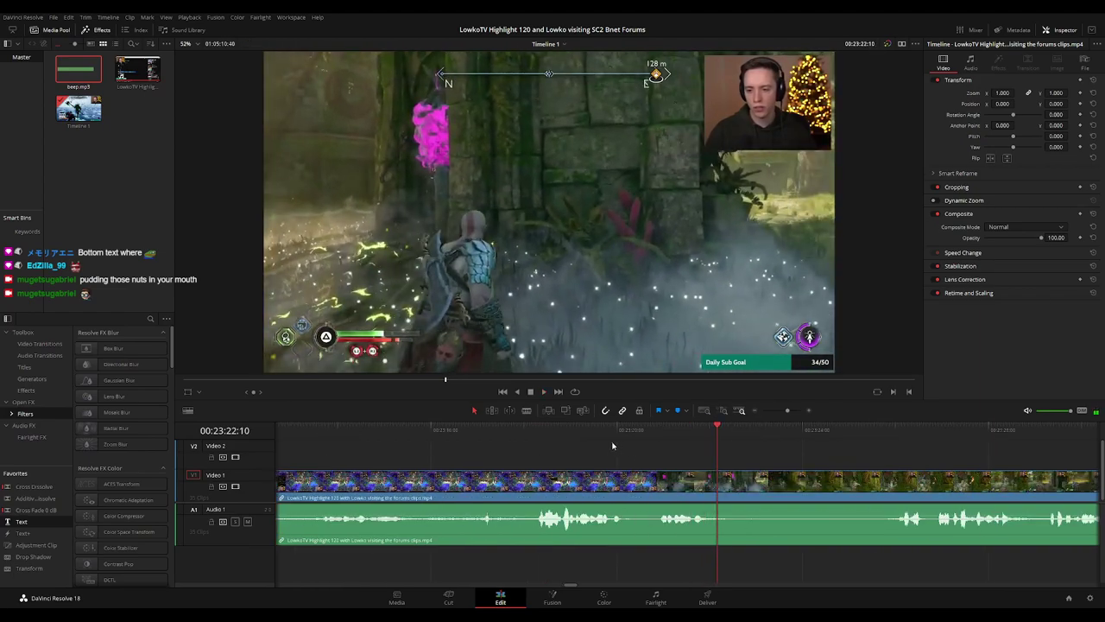
- Replay the end of the strategy-game section, cut out the short piece around the game switch at about 00:23:20 and close the gap
drag(601, 437, 531, 436)
key(space)
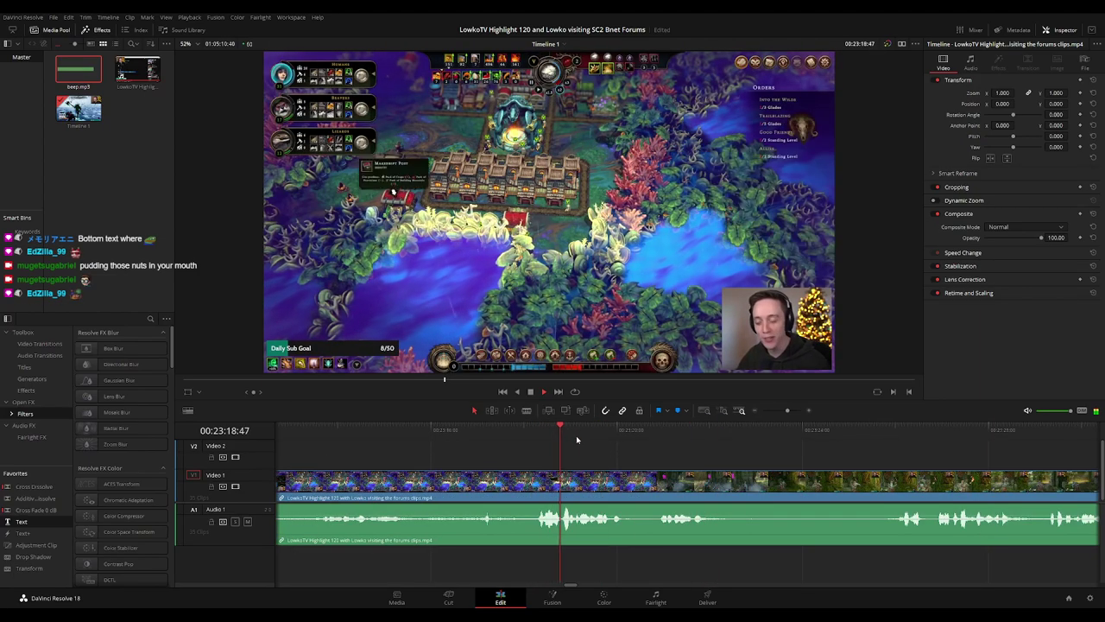
key(b)
click(638, 482)
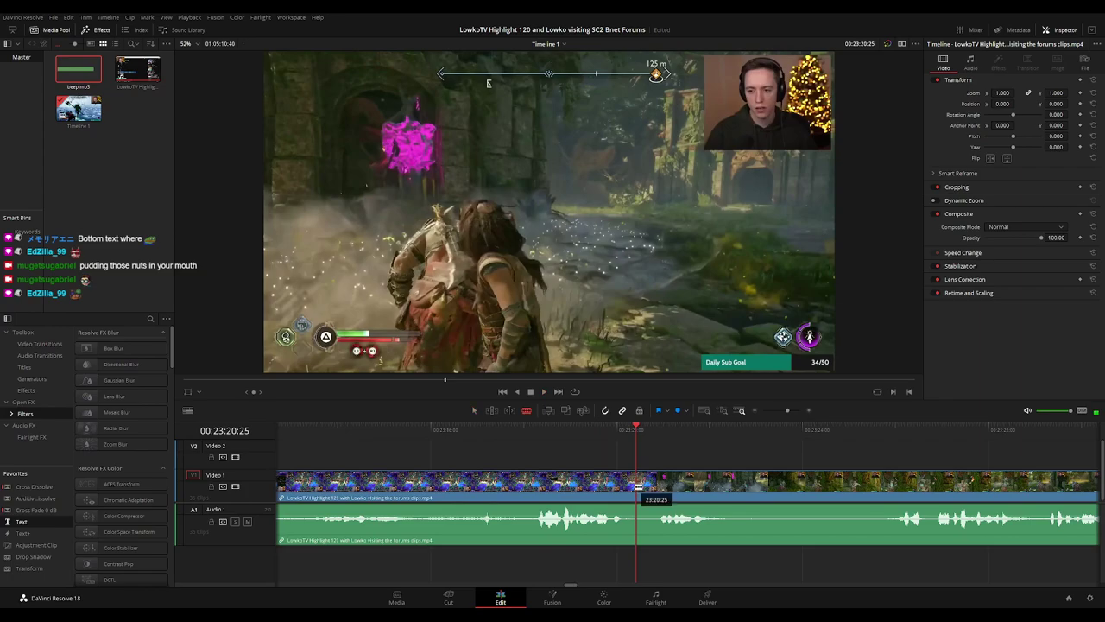
key(ctrl+z)
click(627, 484)
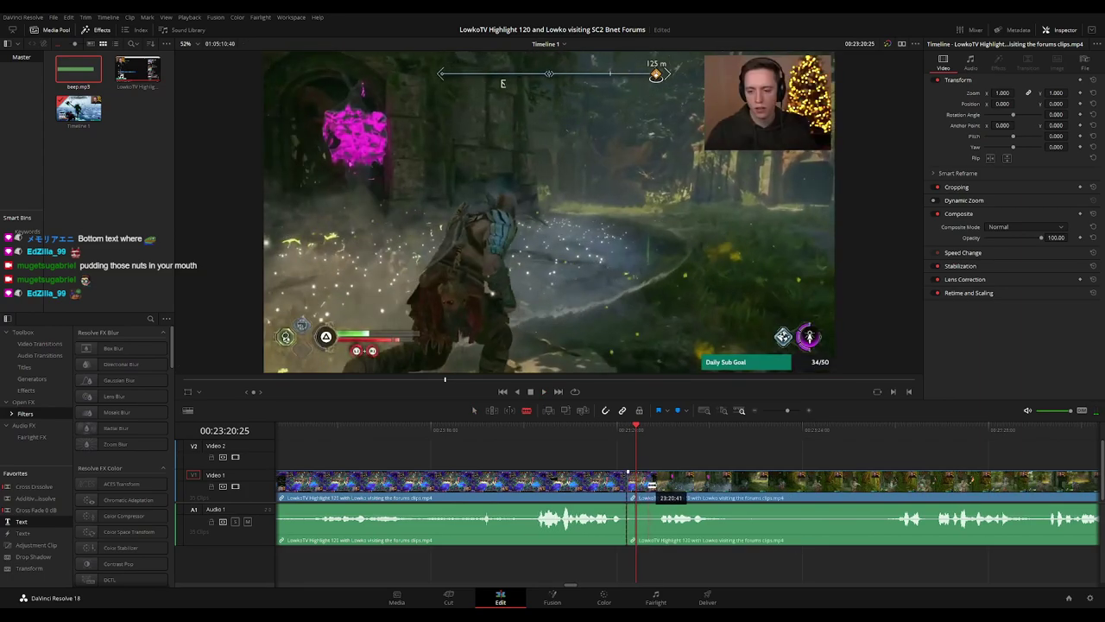
click(646, 485)
key(a)
key(Delete)
- Place a copy of the #OUTOFCONTEXT title over the start of the forest game clip at 00:23:20:13 and play from there
key(ctrl+minus)
key(ctrl+minus)
key(ctrl+minus)
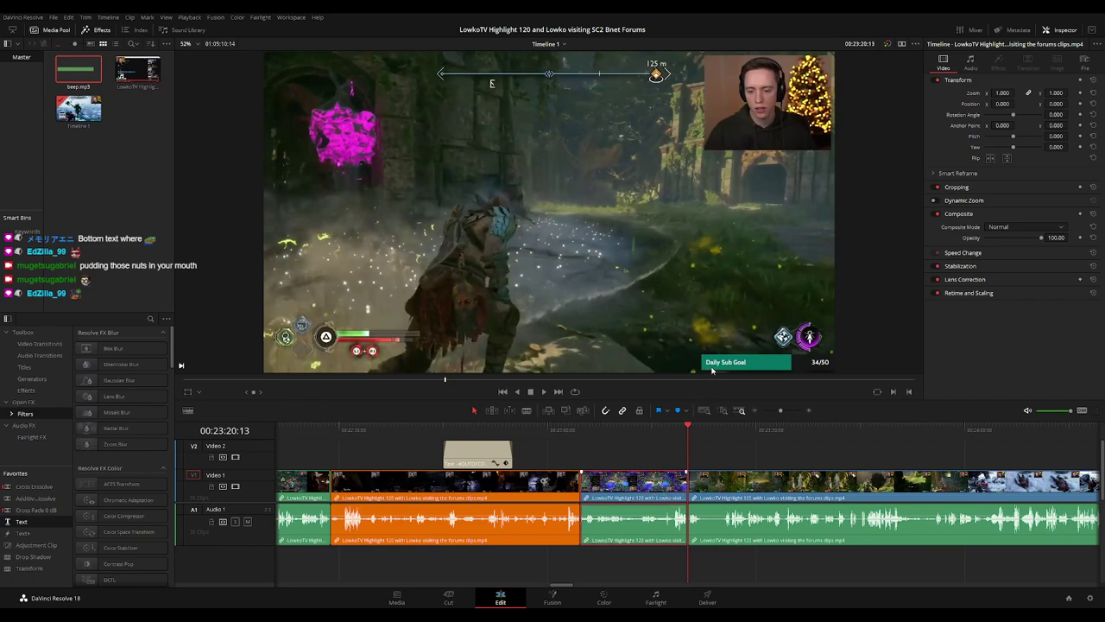
click(480, 458)
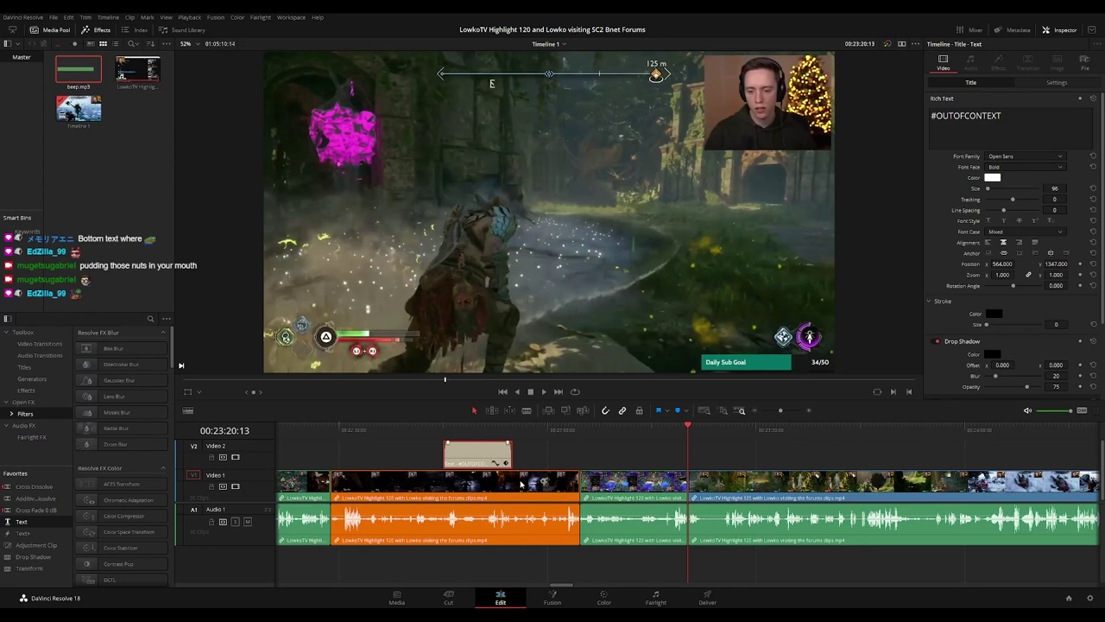
key(ctrl+v)
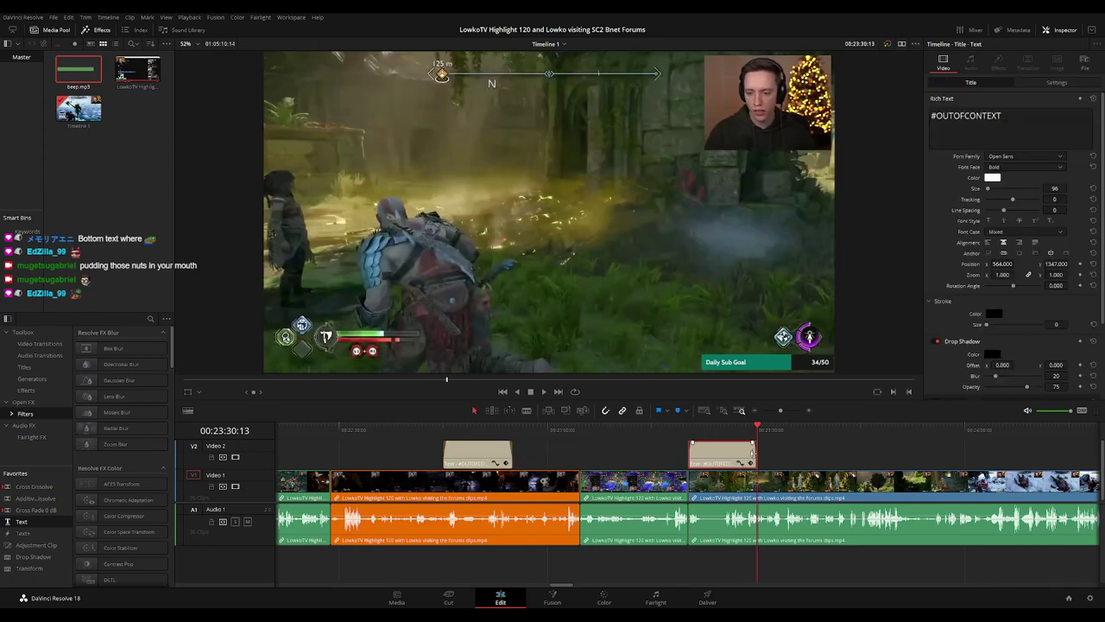
click(689, 435)
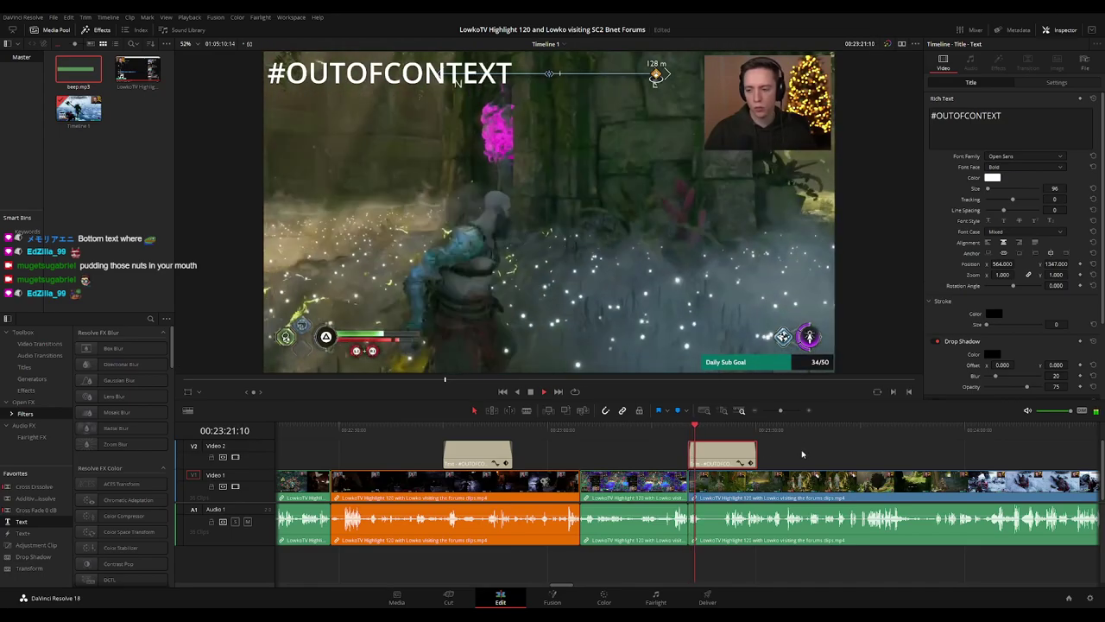
- Lengthen the copied #OUTOFCONTEXT title's fade-in to about one second and replay its start
scroll(785, 457, up, 2)
scroll(725, 462, up, 1)
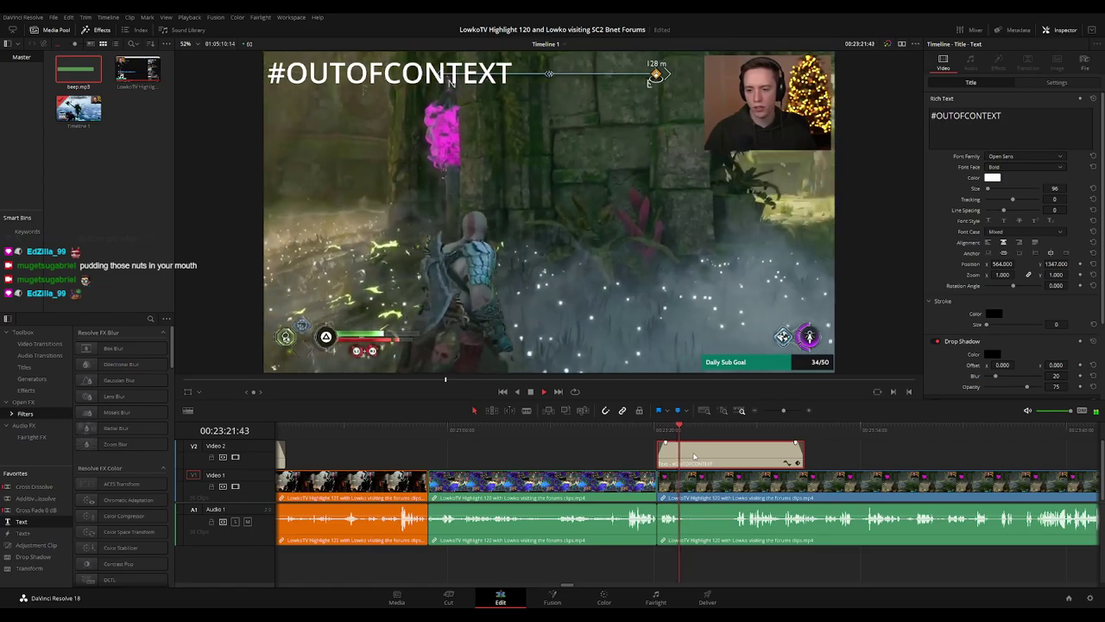
drag(666, 442, 669, 442)
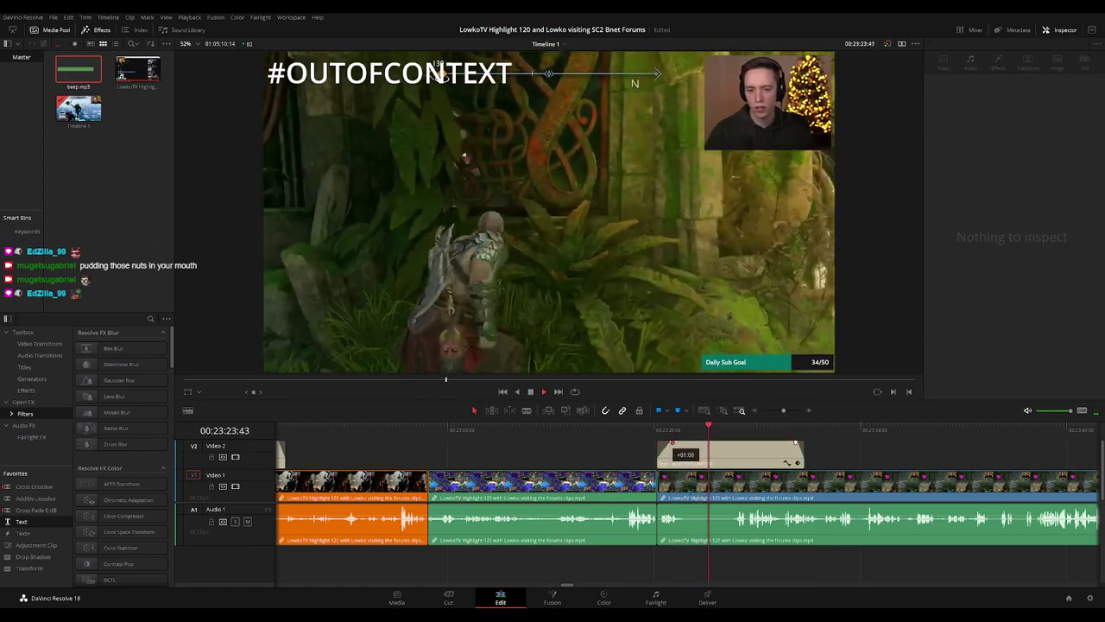
click(658, 440)
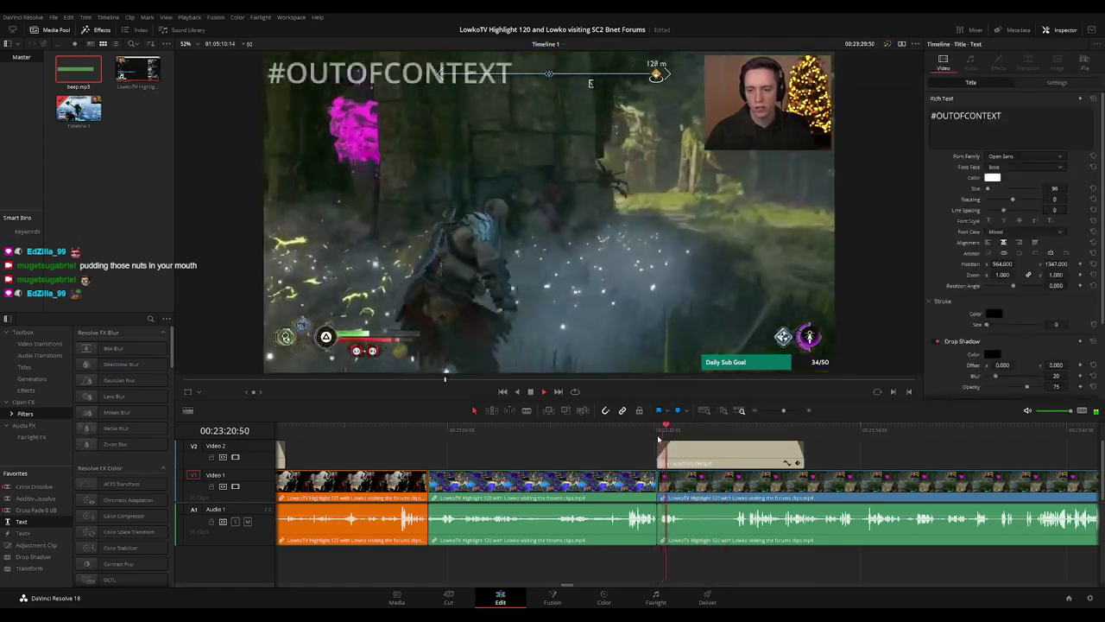
- Play through the scene, extend the end of the #OUTOFCONTEXT title to about 00:23:41 in the ghost dialogue, and replay its fade-out
drag(858, 467, 685, 447)
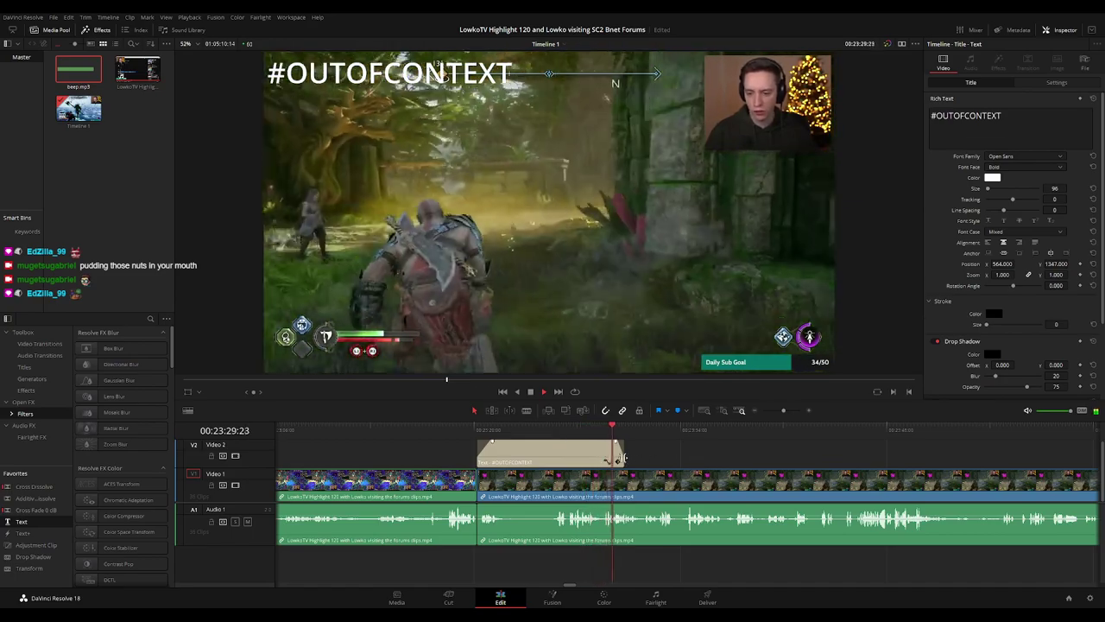
drag(622, 457, 685, 457)
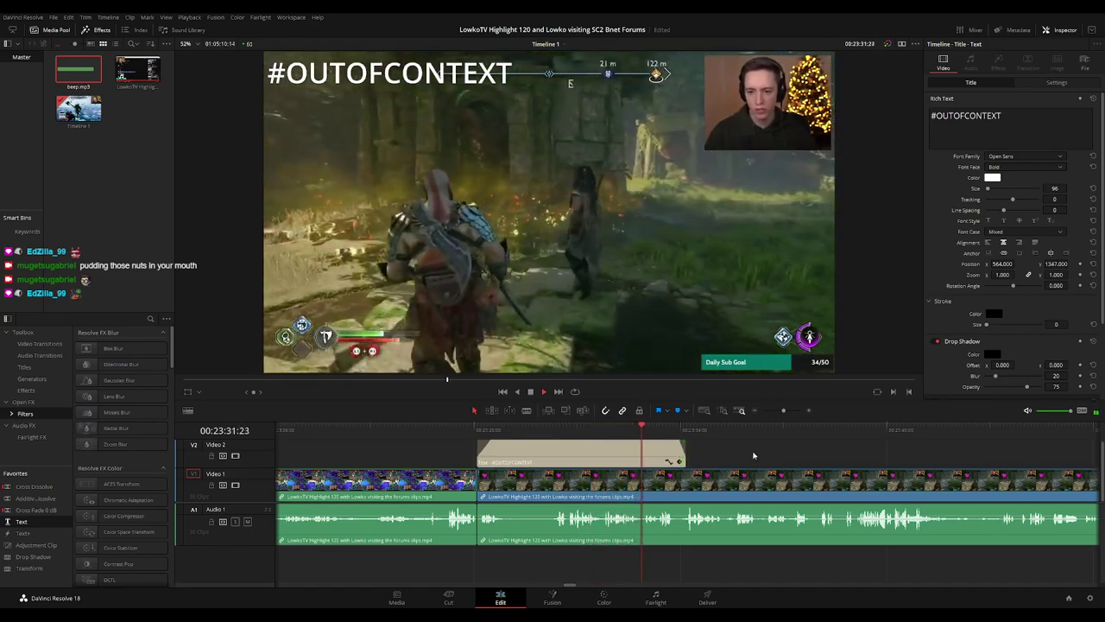
scroll(753, 455, up, 2)
scroll(675, 468, up, 2)
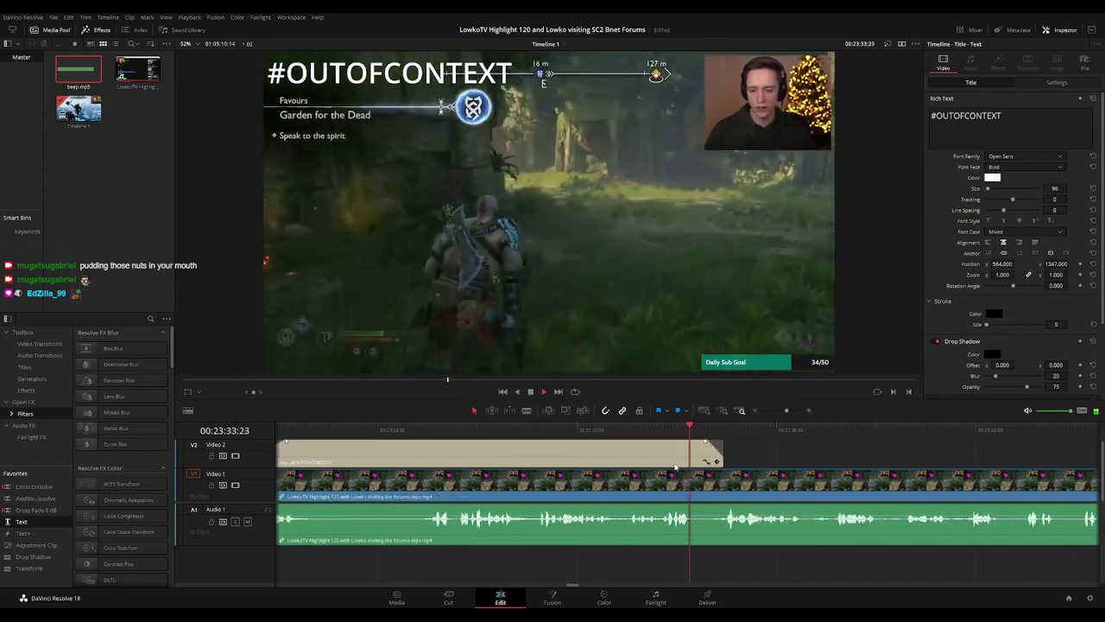
drag(803, 467, 599, 463)
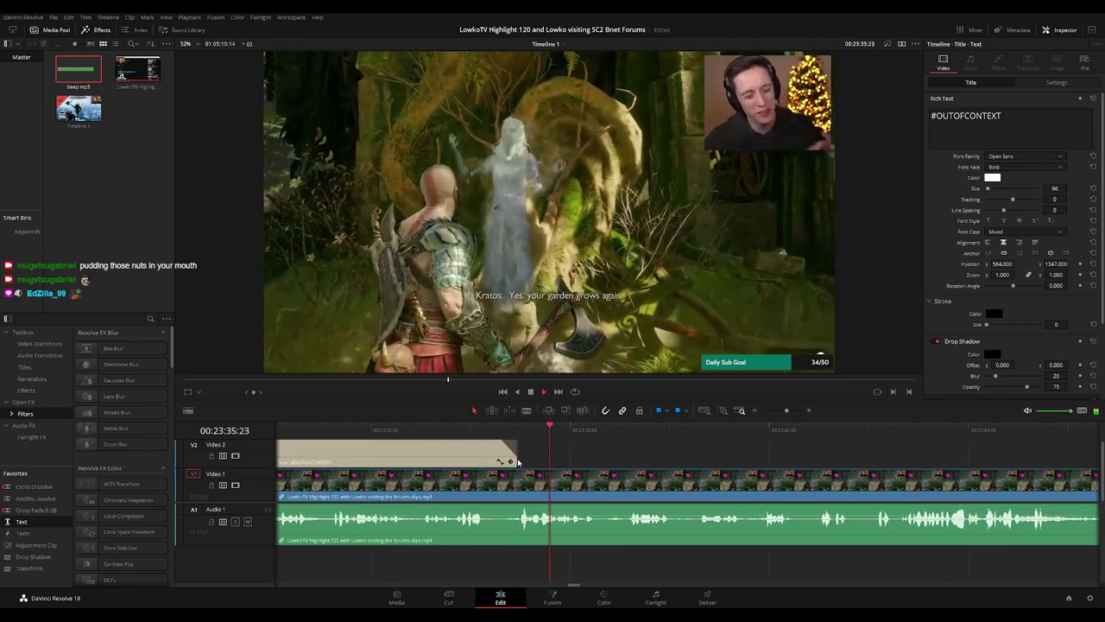
drag(517, 457, 601, 458)
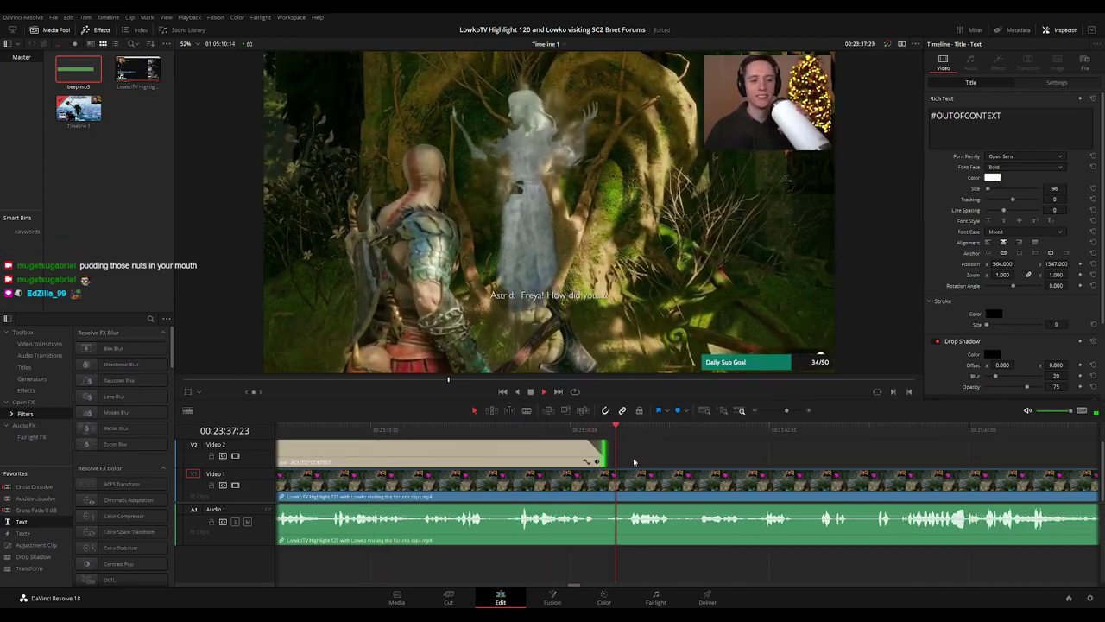
key(space)
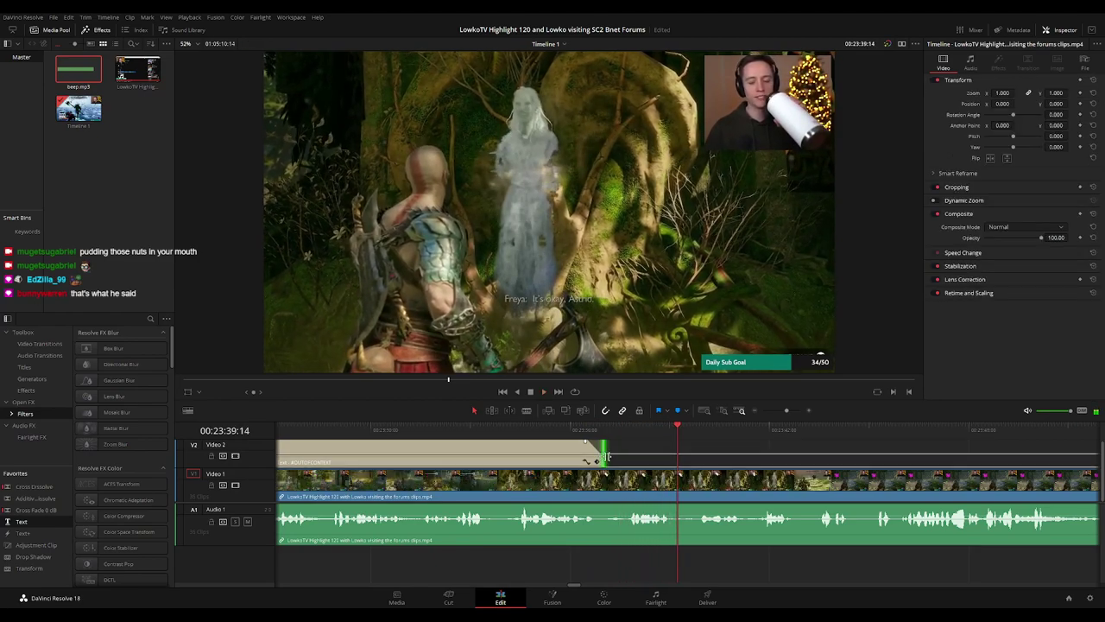
mouse_move(603, 456)
mouse_down()
mouse_move(716, 460)
mouse_move(618, 458)
mouse_up()
key(space)
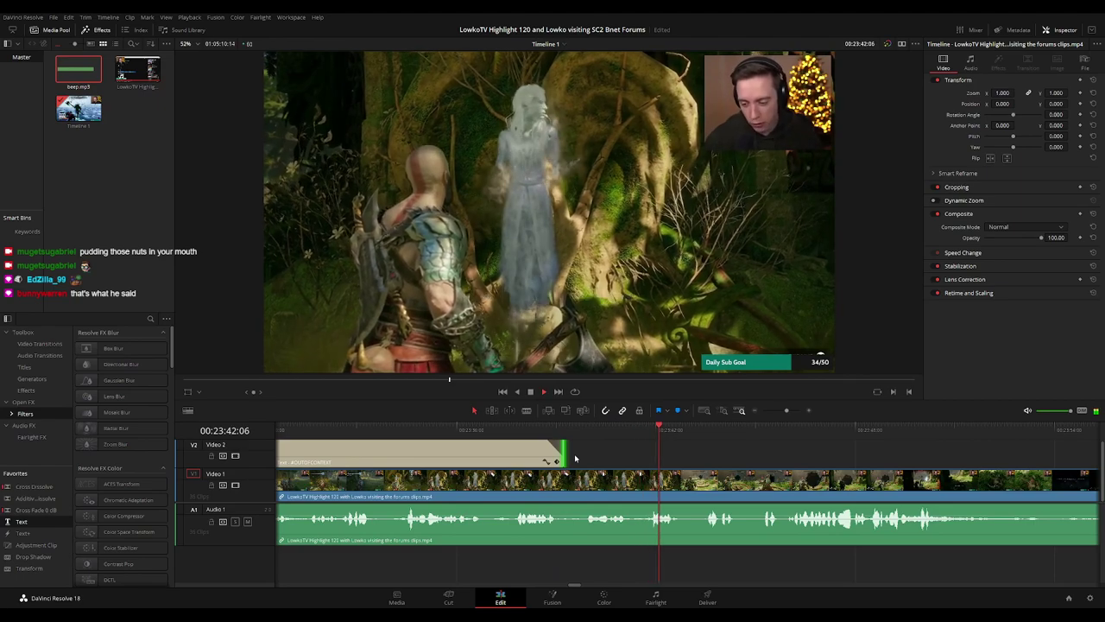
drag(562, 458, 631, 459)
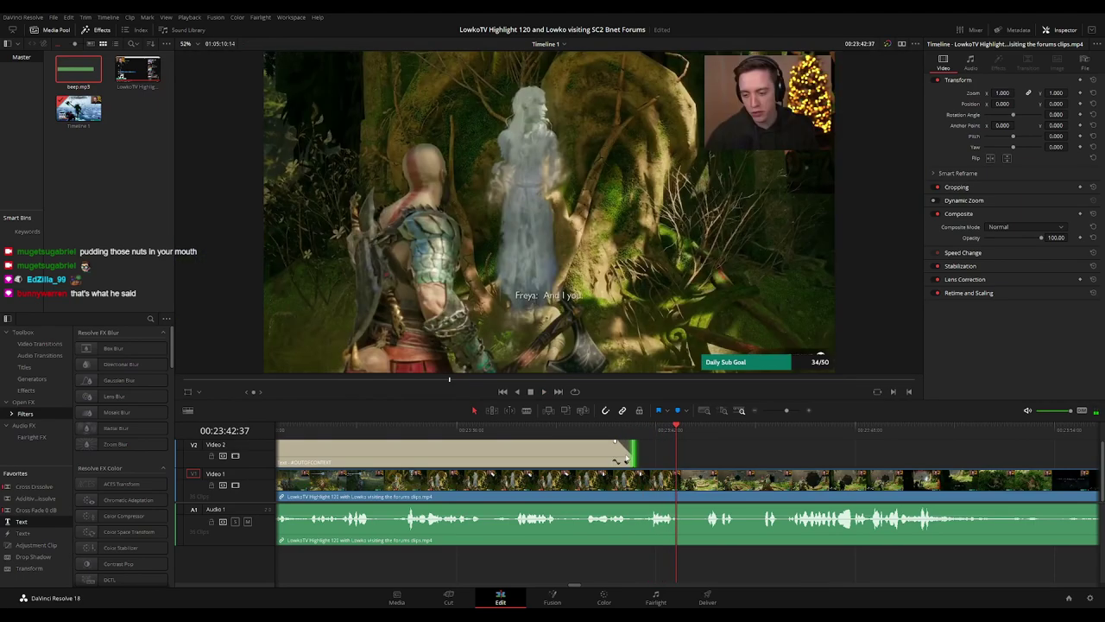
click(581, 434)
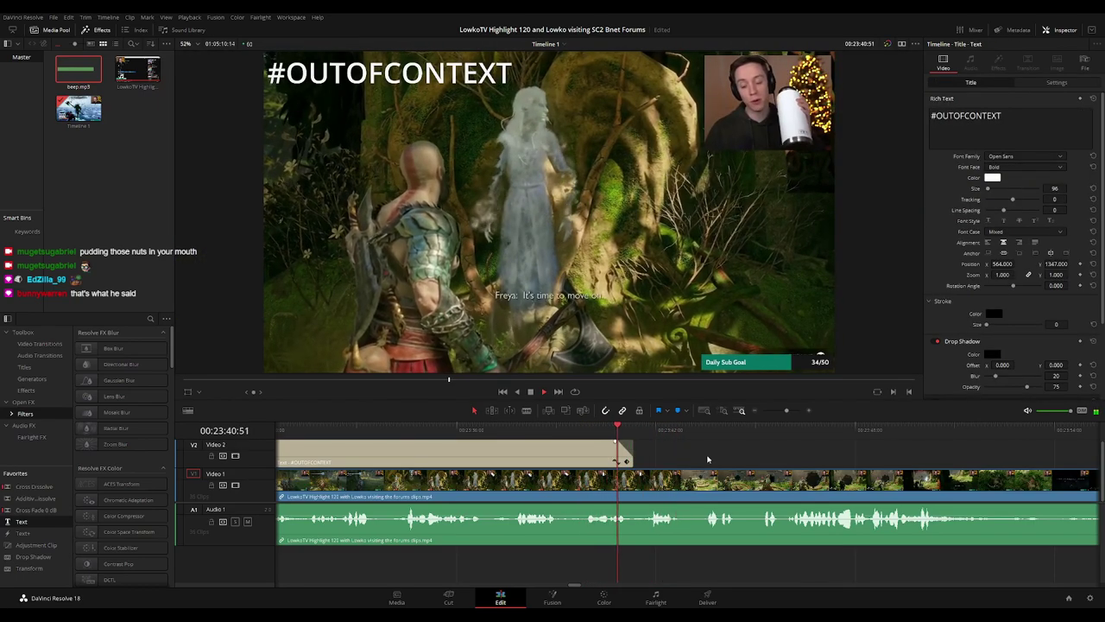
- Cut out the short piece after the ghost dialogue, at about 00:23:43, and close the gap
drag(716, 464, 574, 444)
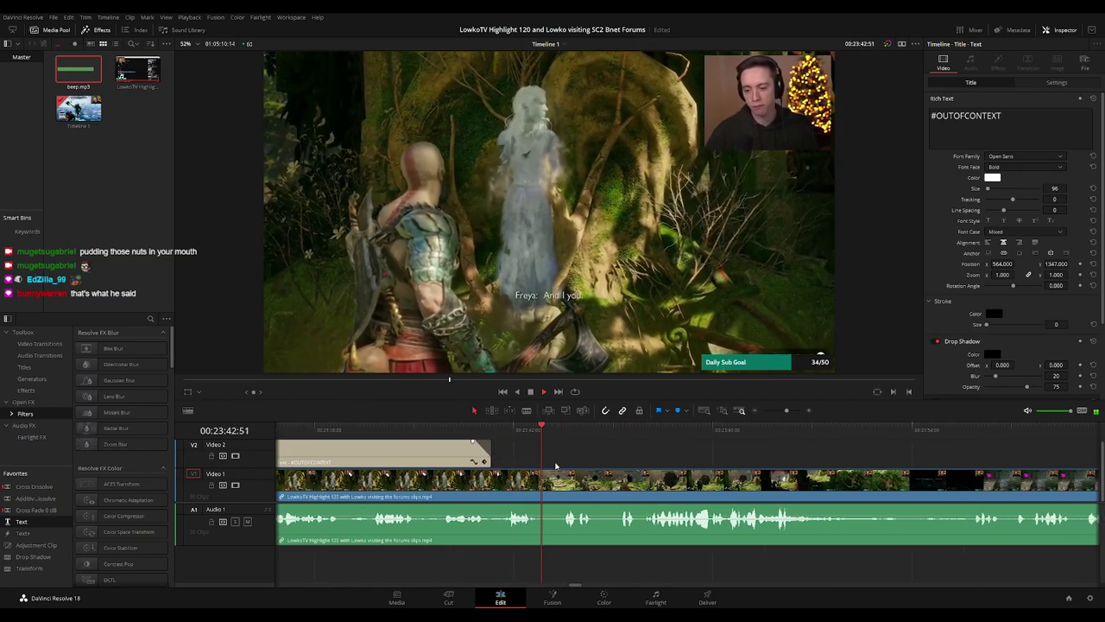
key(space)
key(b)
click(548, 482)
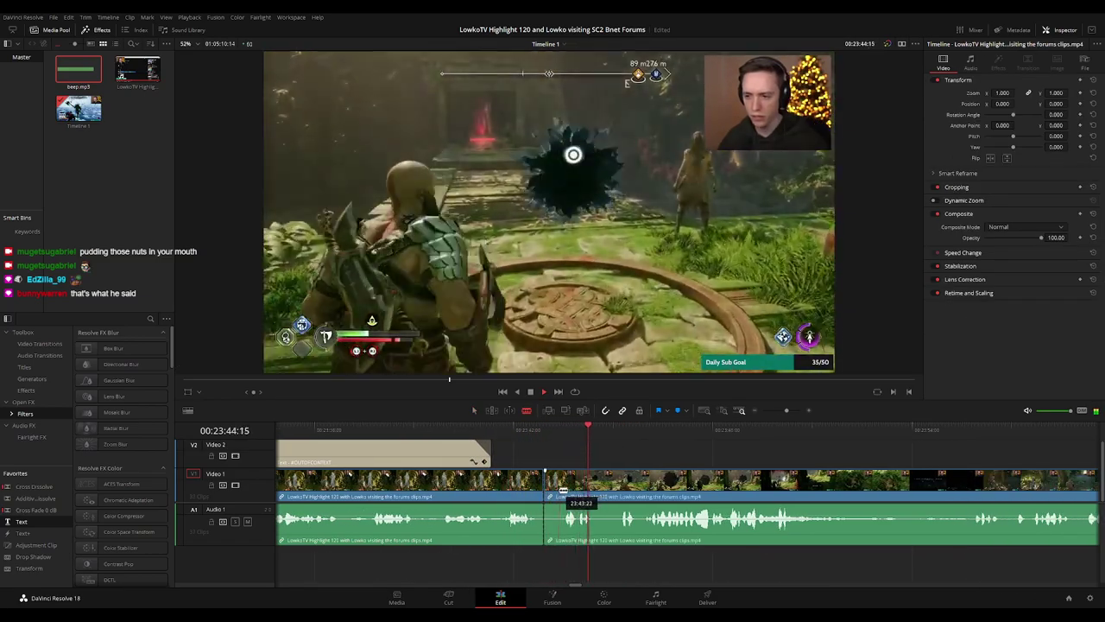
click(558, 484)
key(a)
click(553, 490)
key(Delete)
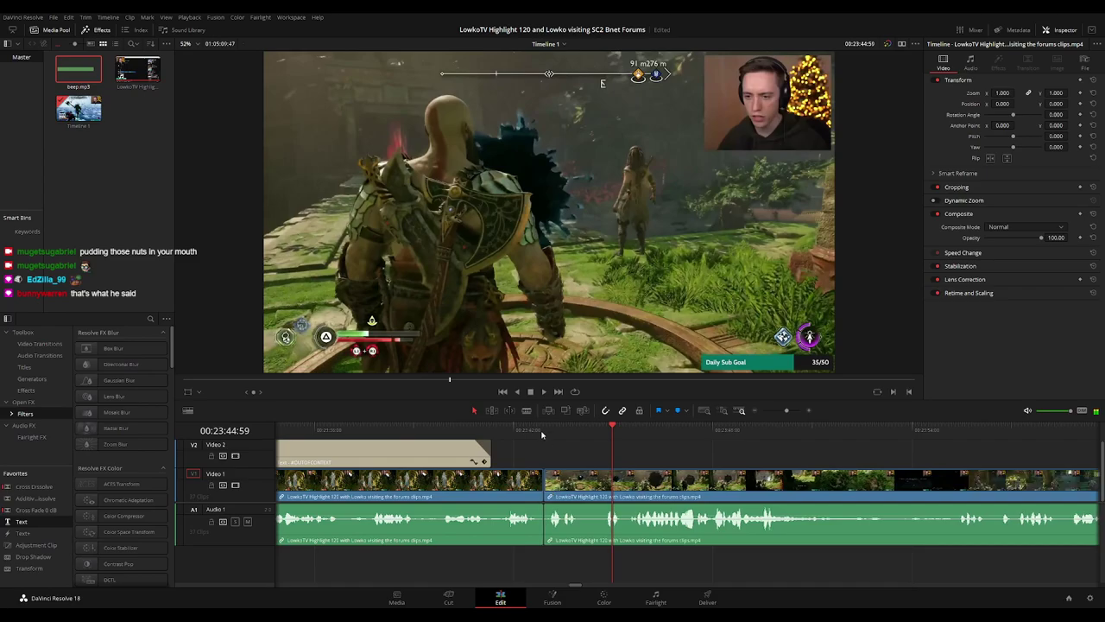
- Replay across the new cut, colour the clip beneath the copied #OUTOFCONTEXT title orange and clear the selection
click(543, 434)
key(space)
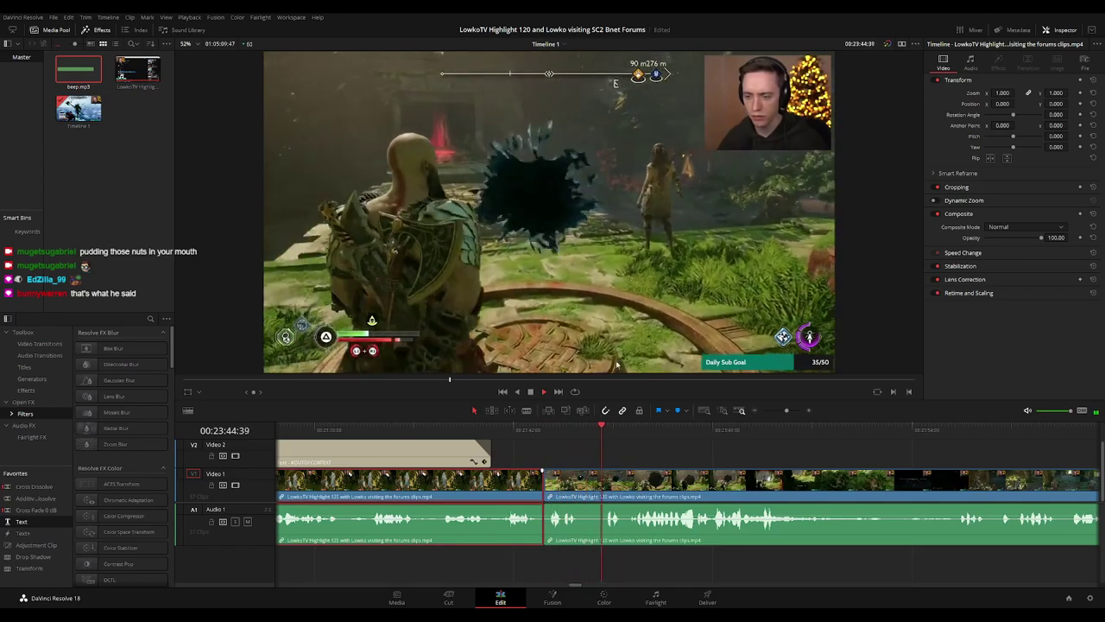
key(1)
click(702, 447)
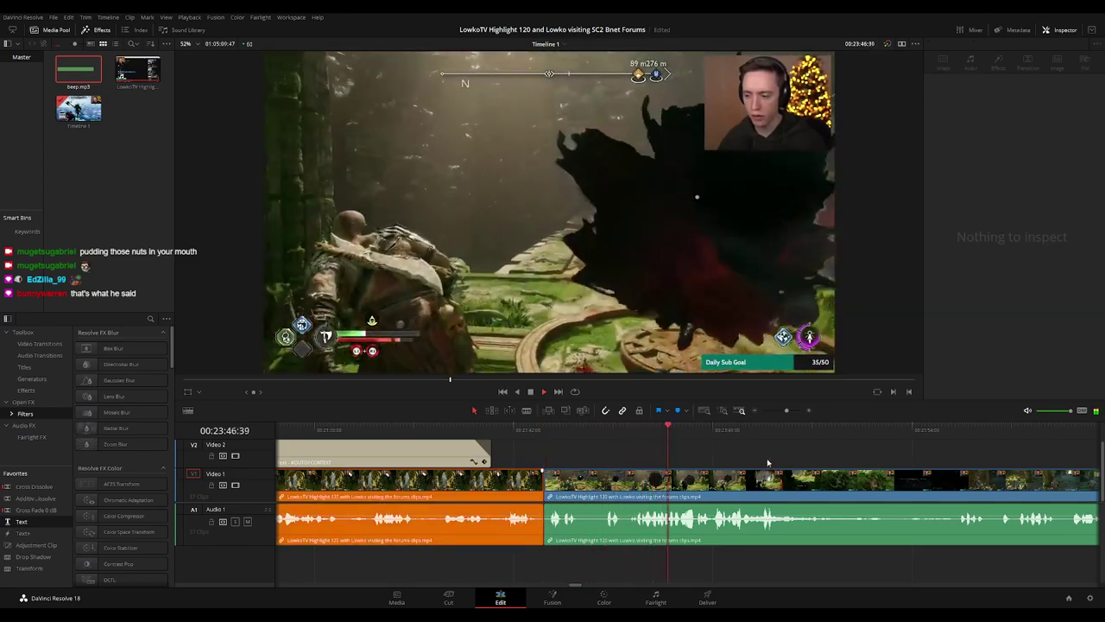
- Review the fight section after the orange clip, replaying it from near its start and playing on to about 00:24:01
key(ctrl+minus)
drag(769, 461, 647, 461)
key(space)
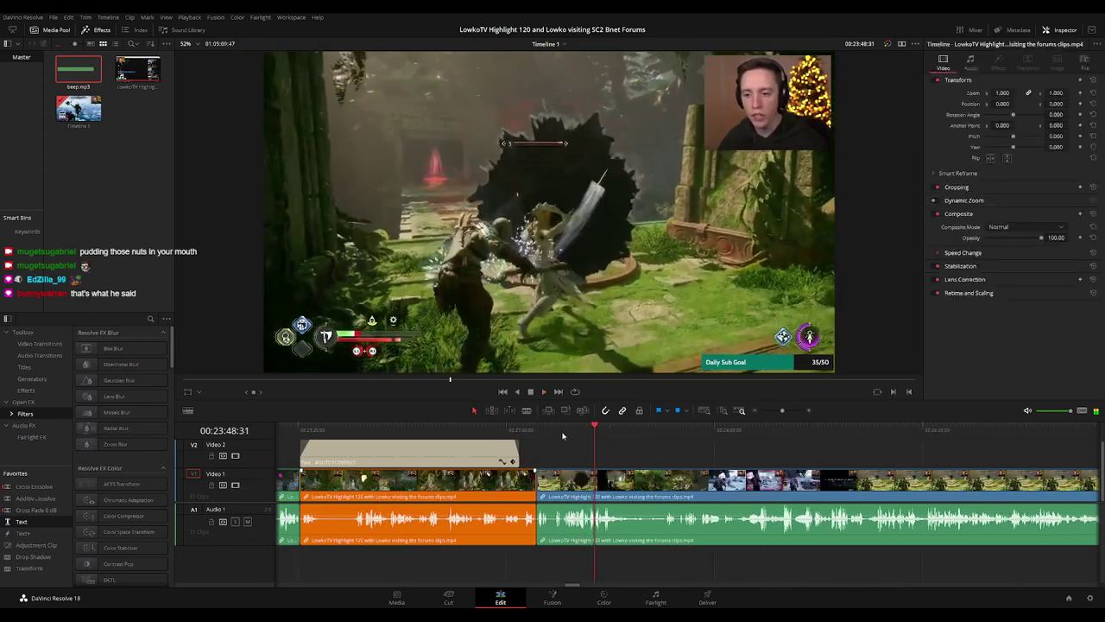
click(562, 434)
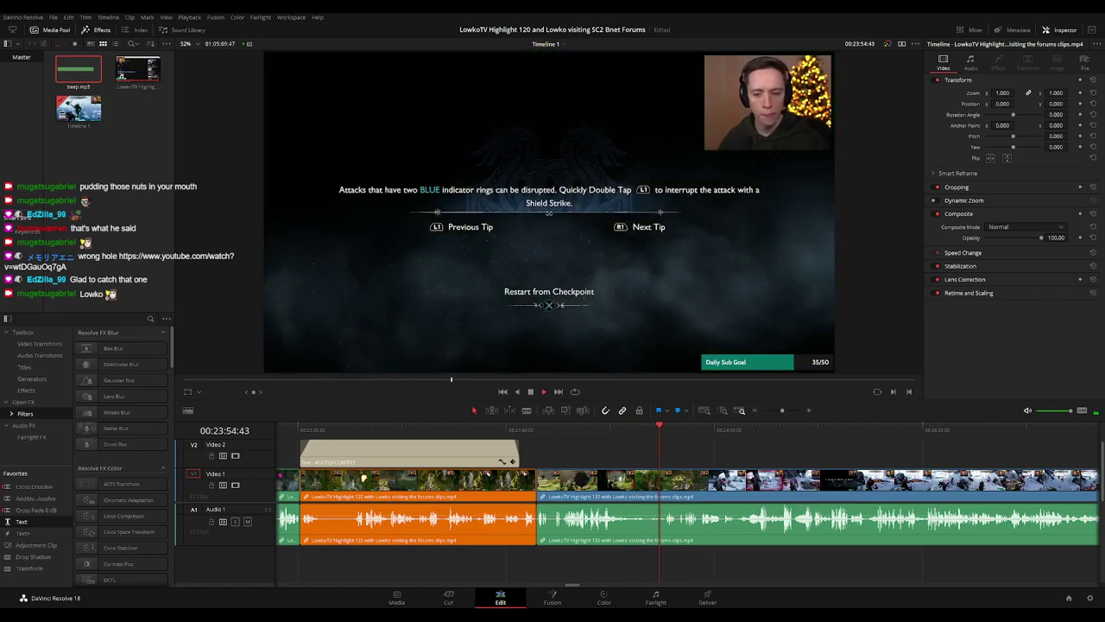
key(Up)
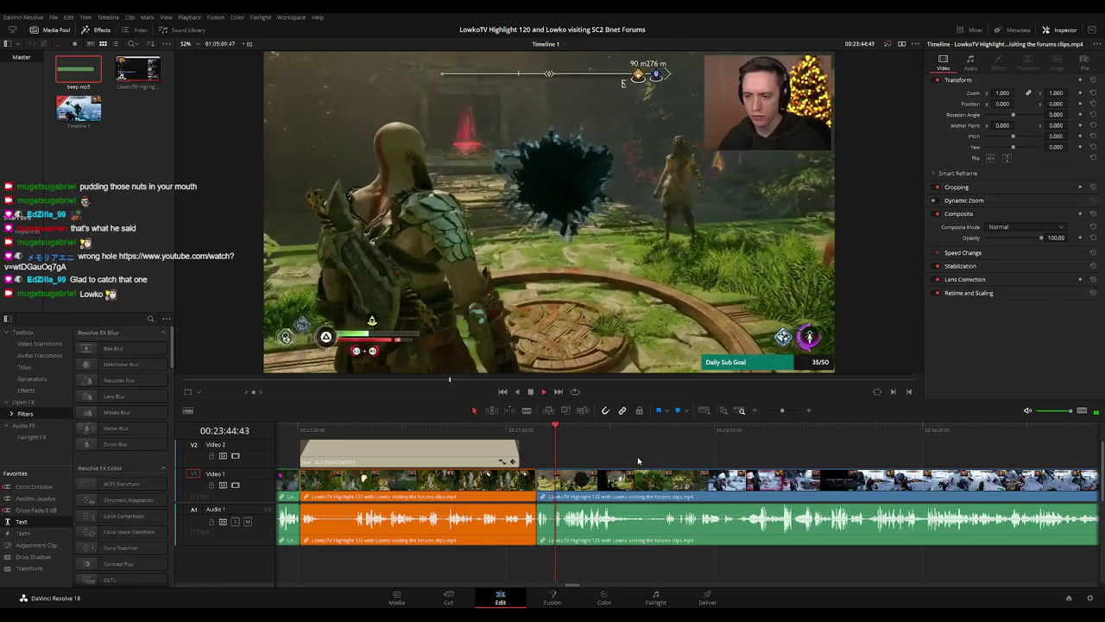
key(ctrl+=)
drag(789, 464, 582, 464)
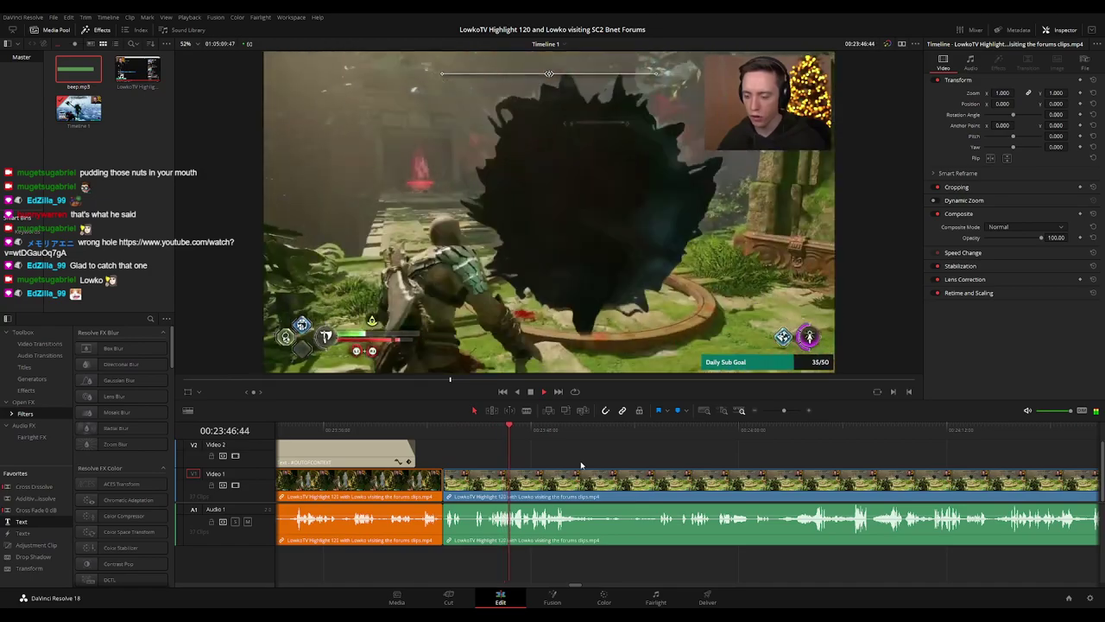
scroll(556, 461, down, 2)
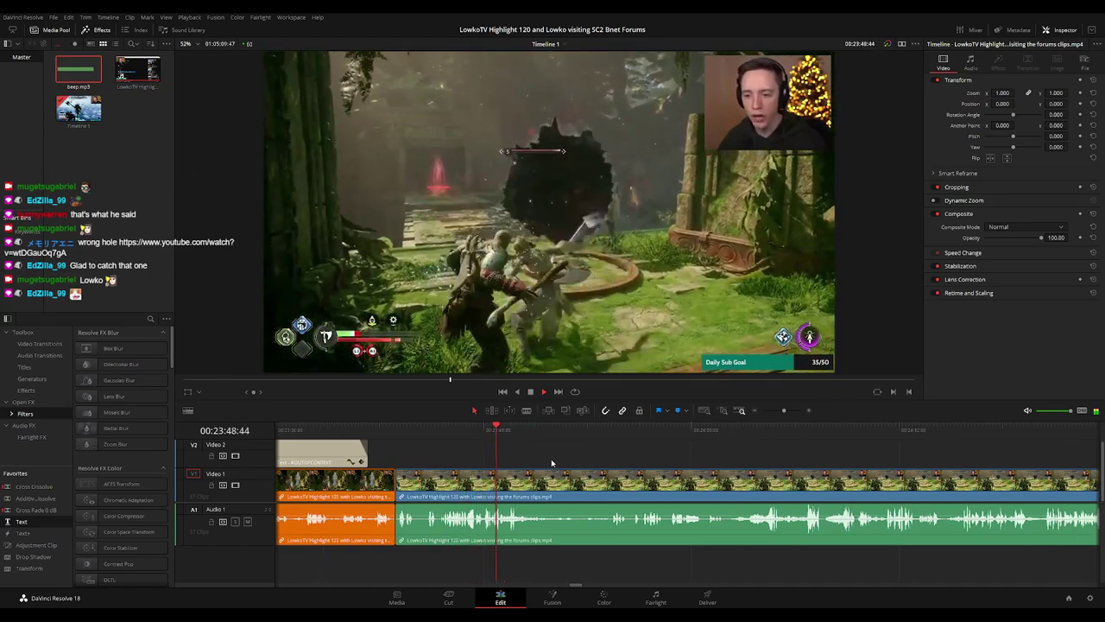
scroll(554, 456, right, 1)
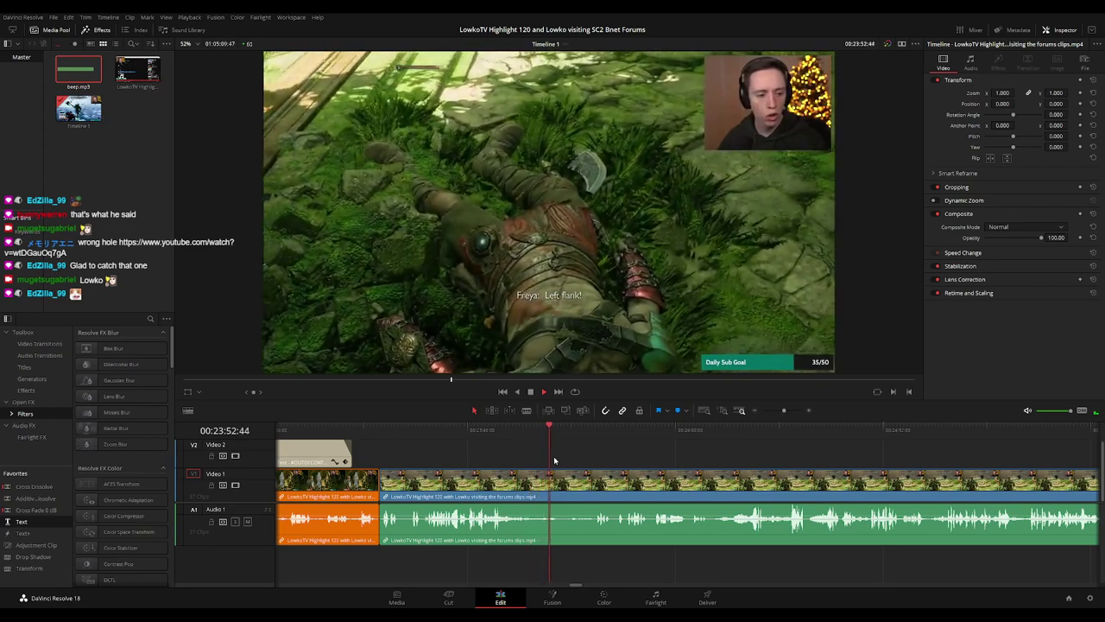
scroll(556, 460, right, 2)
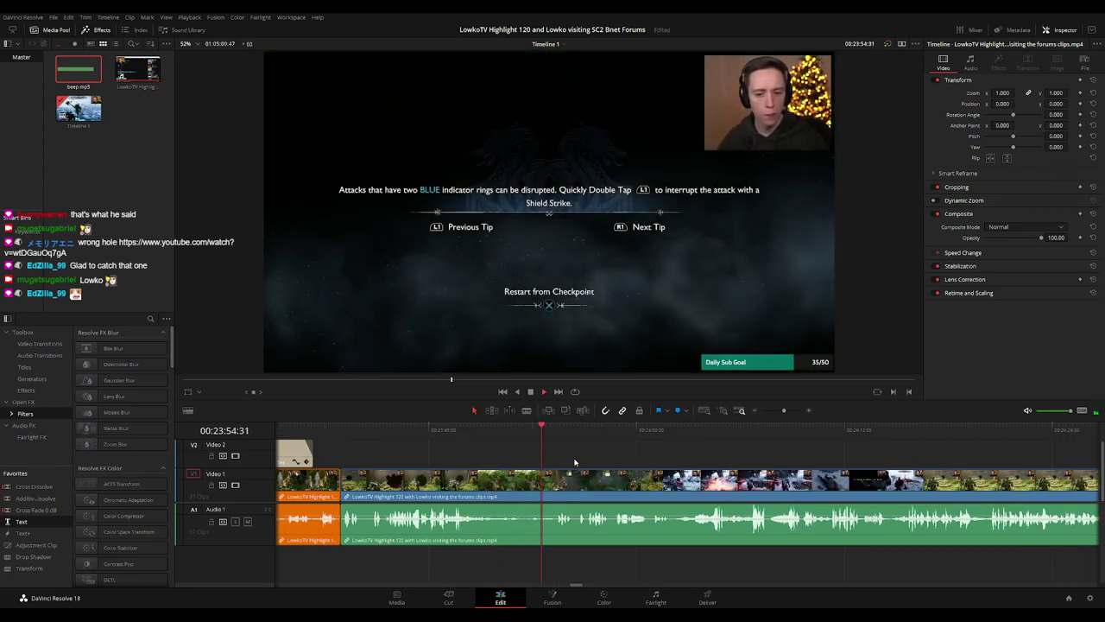
scroll(543, 459, right, 3)
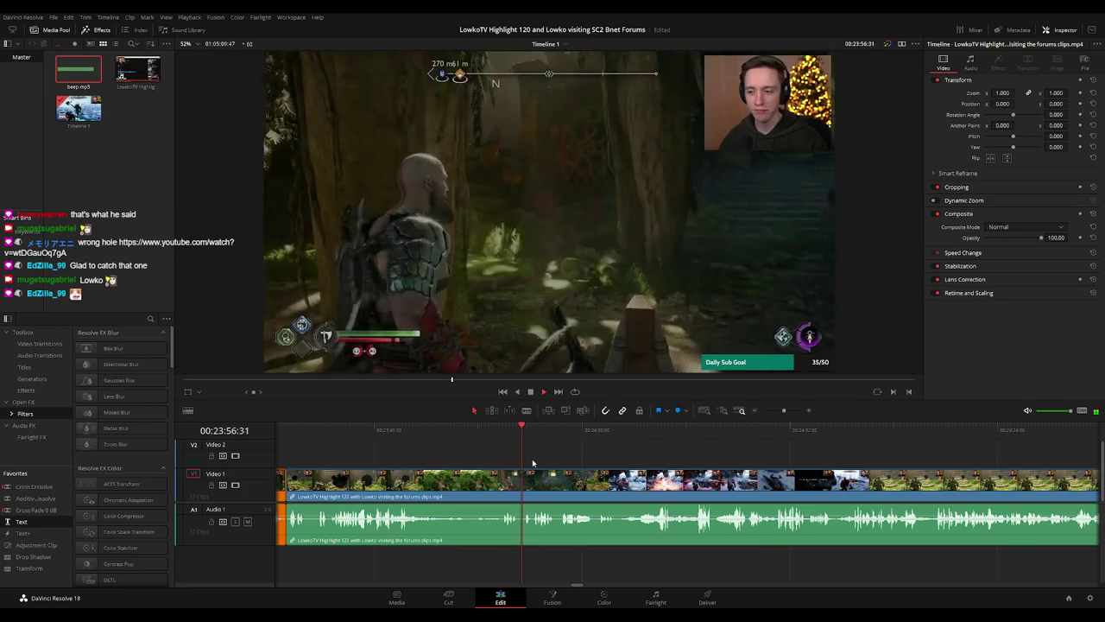
scroll(560, 468, up, 3)
scroll(622, 459, right, 5)
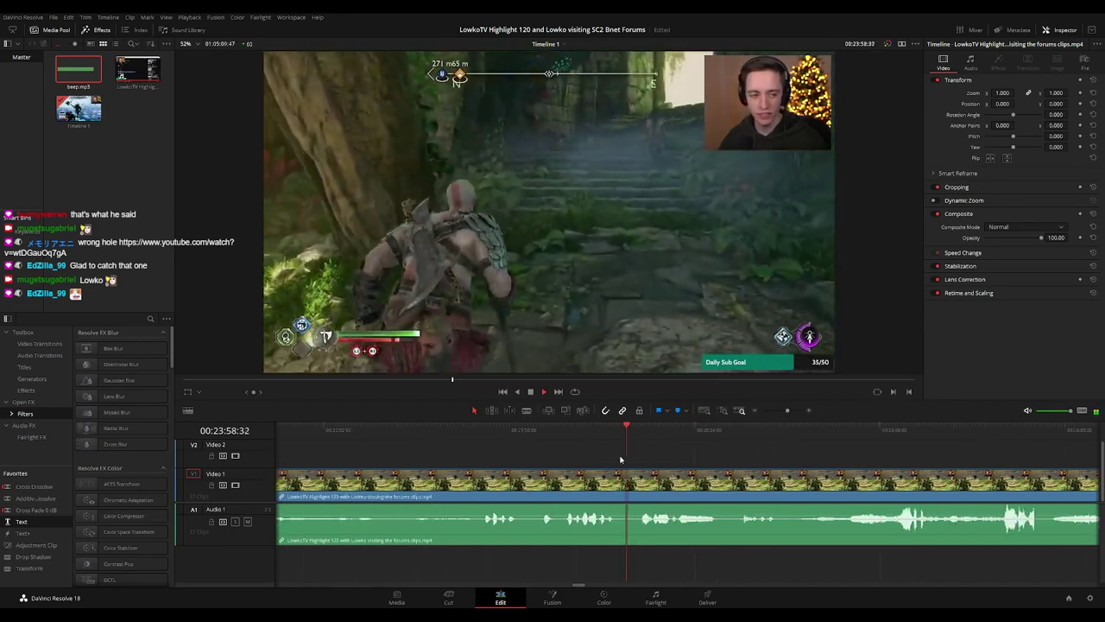
scroll(622, 454, right, 4)
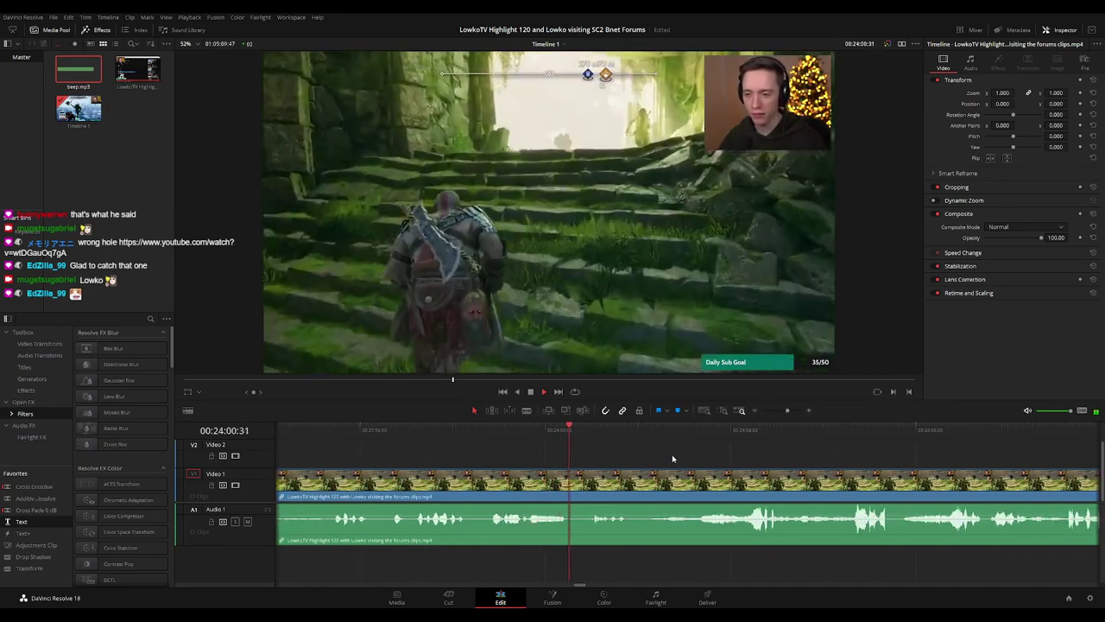
scroll(610, 458, right, 3)
- Cut out the short piece before the snowy boss fight, at about 00:24:02, and close the gap
key(space)
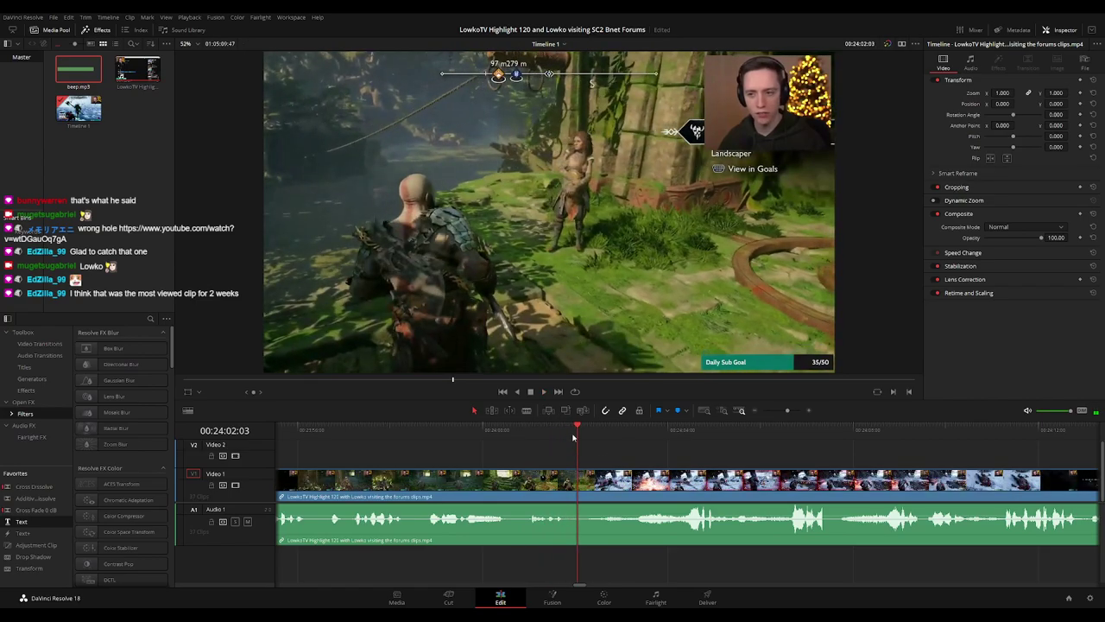
key(b)
click(571, 486)
click(584, 485)
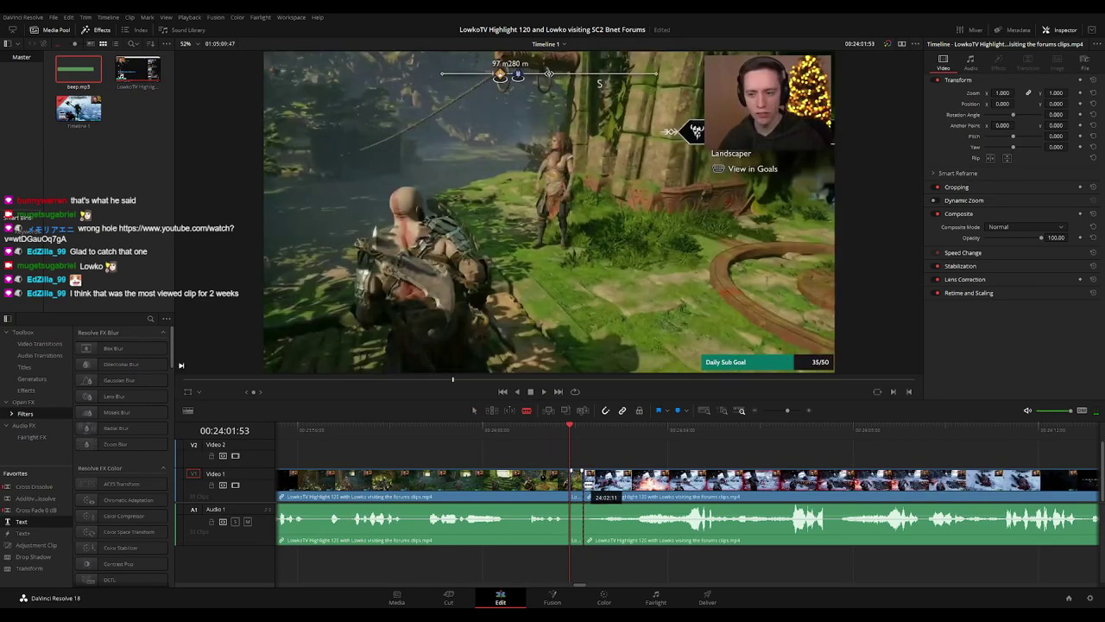
click(577, 486)
key(Delete)
- Colour the clip just before the snowy boss fight orange, clear the selection and play on into the boss fight
key(space)
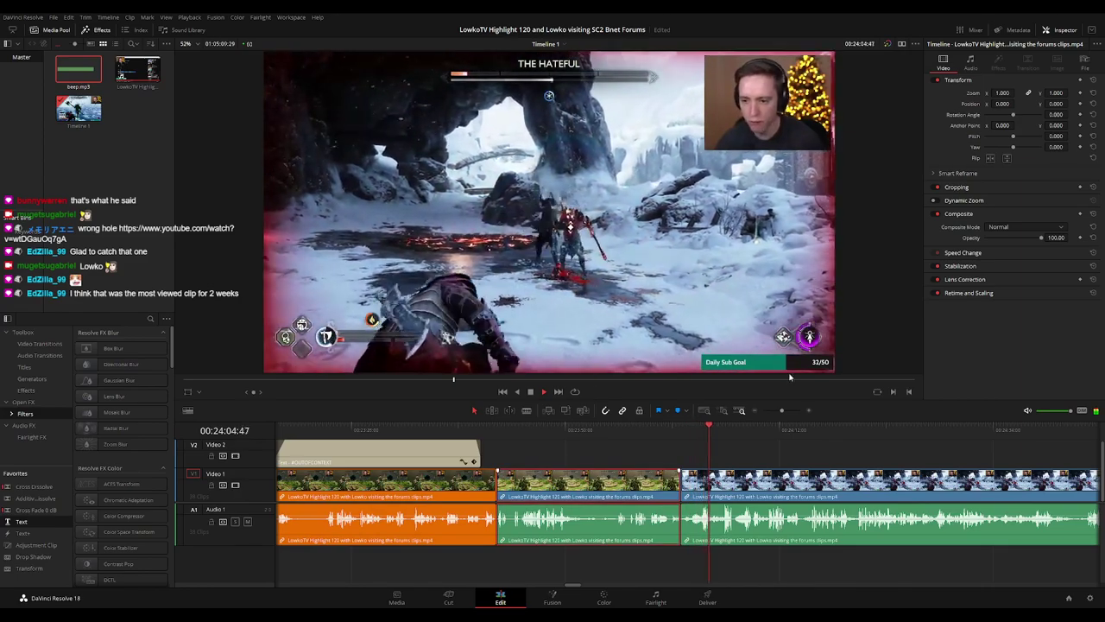
click(784, 457)
drag(786, 457, 604, 458)
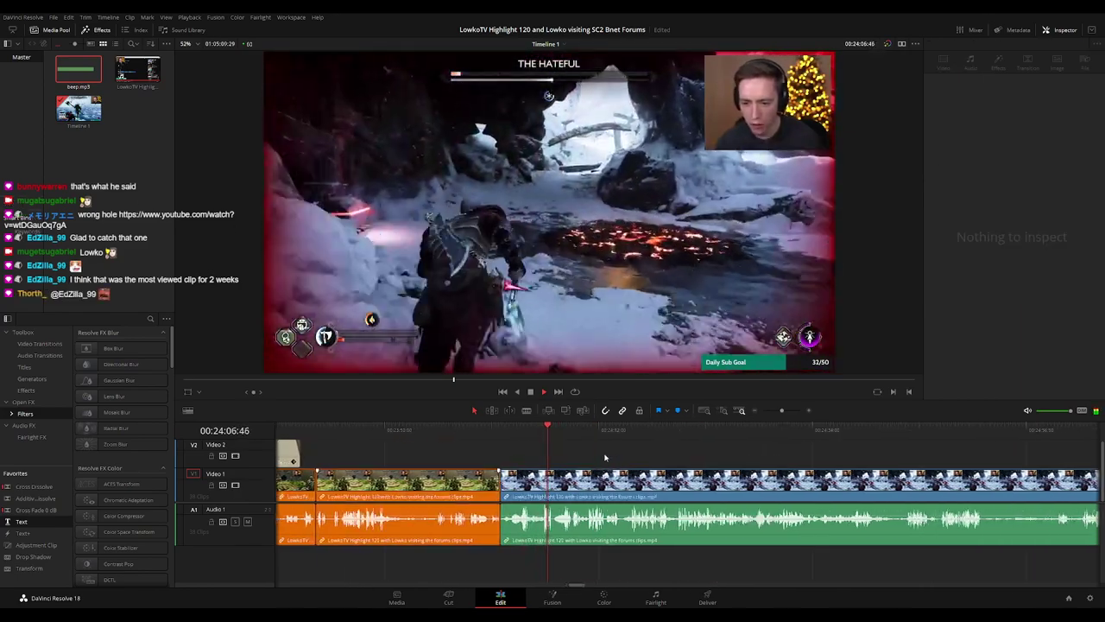
- Review the snowy boss fight, playing it through the checkpoint restart up to the end of that footage at about 00:24:51
key(ctrl+equal)
scroll(769, 464, right, 3)
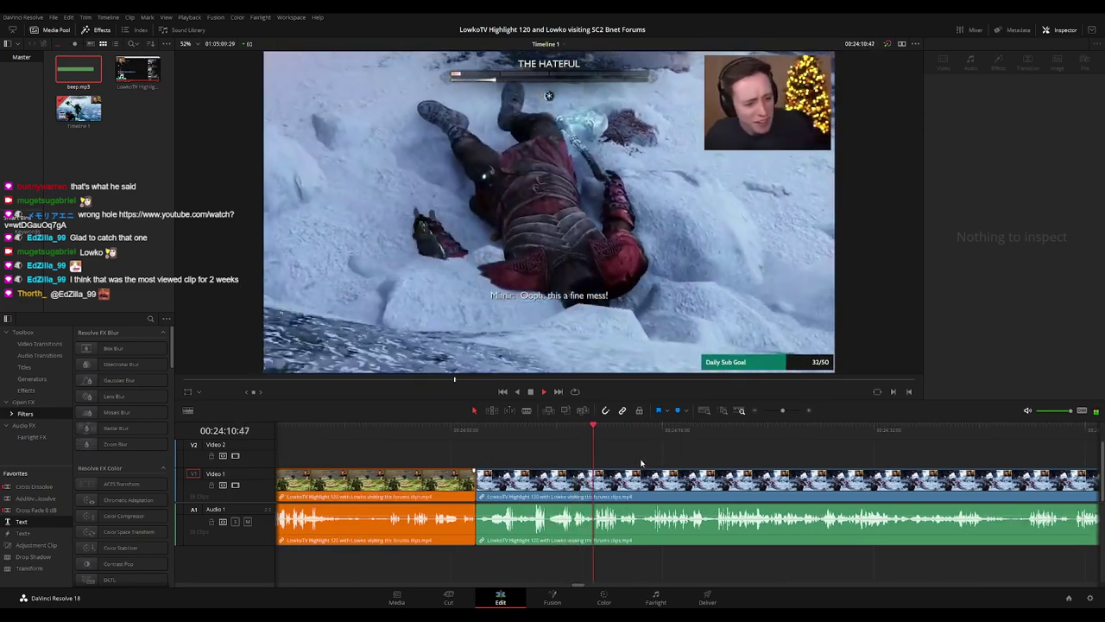
scroll(676, 471, right, 2)
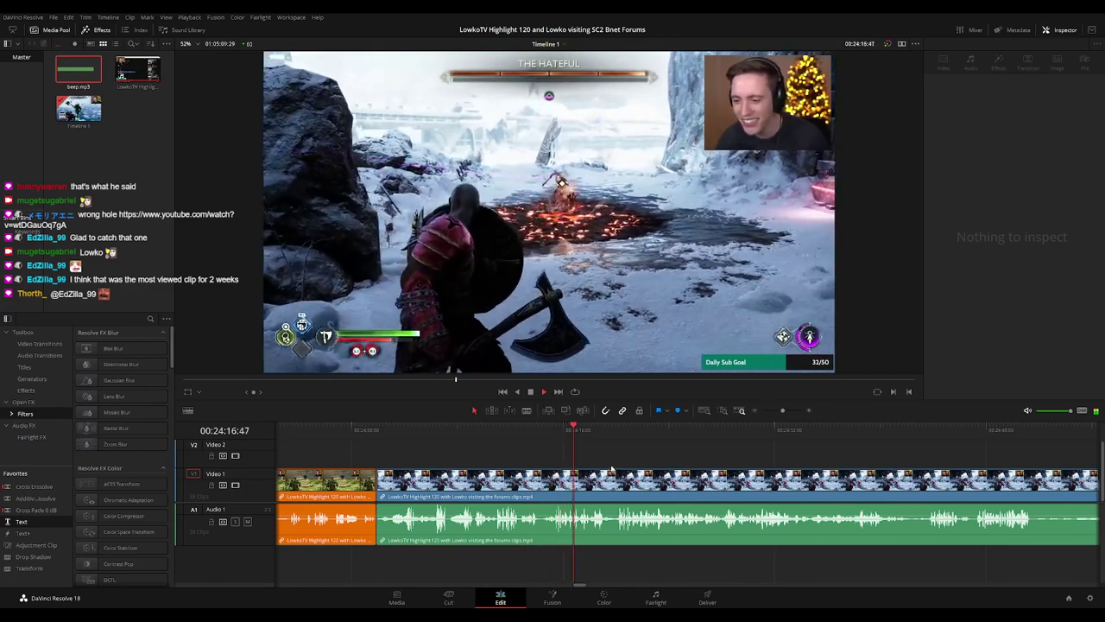
scroll(622, 451, right, 2)
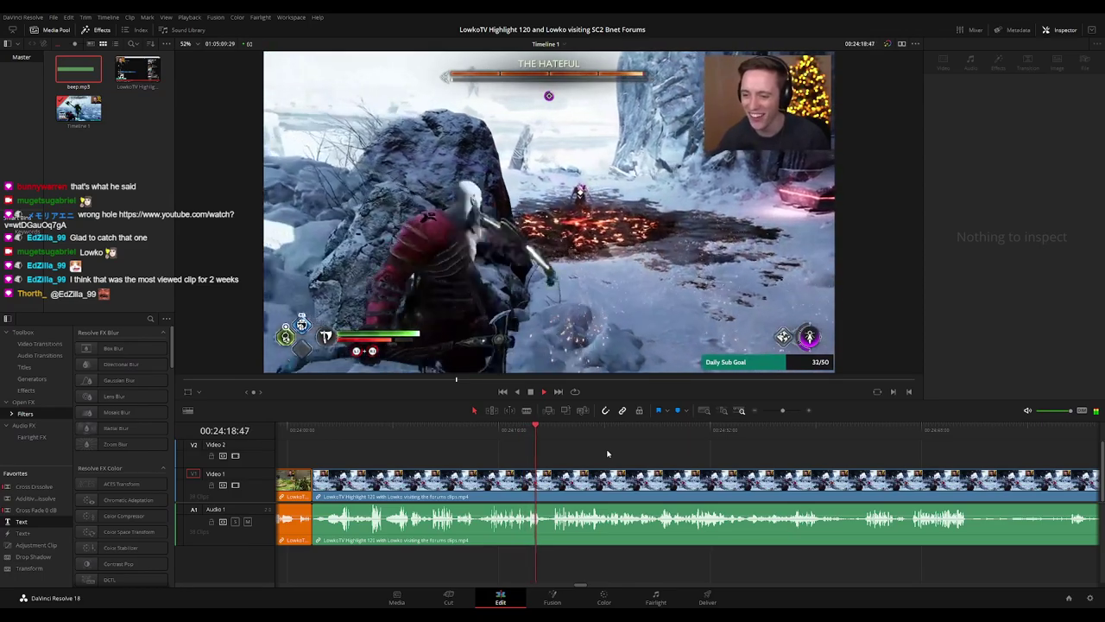
scroll(595, 450, right, 3)
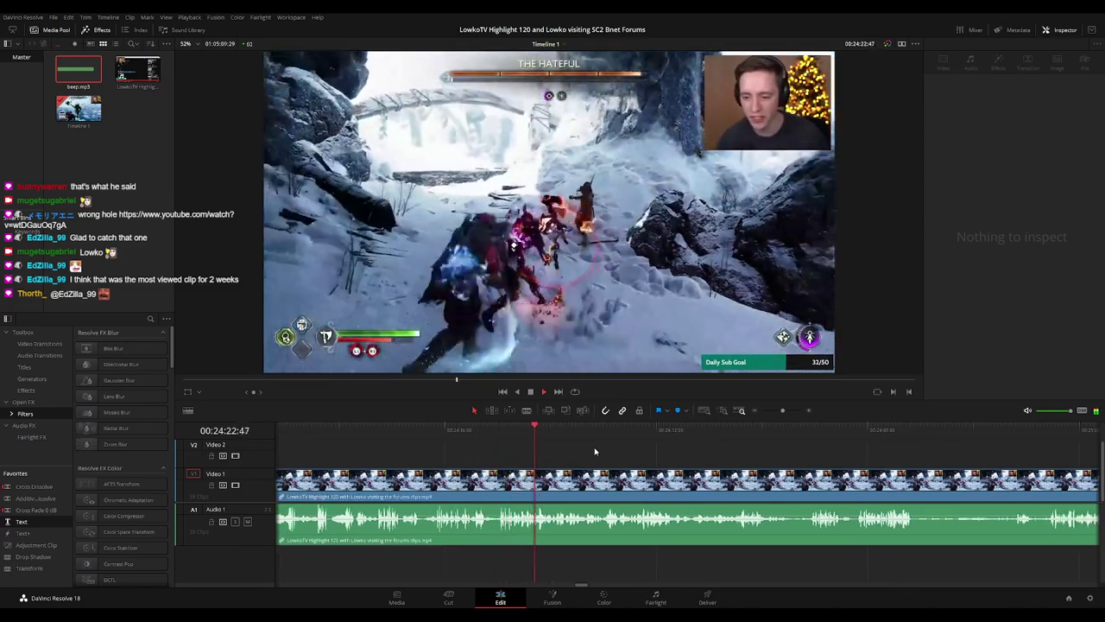
scroll(588, 453, right, 3)
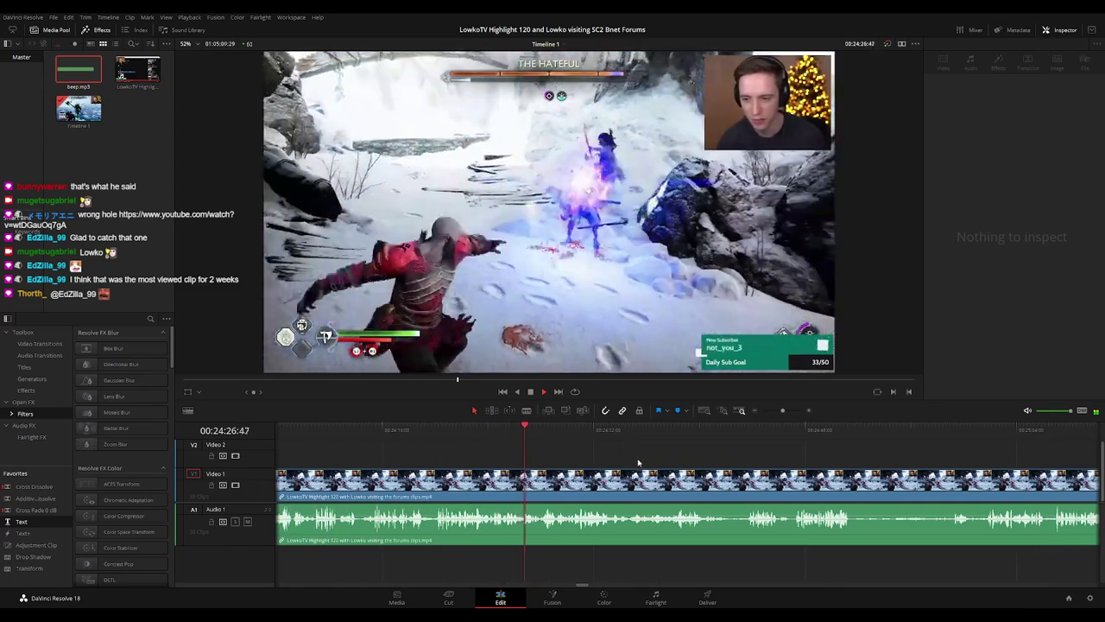
scroll(588, 453, right, 2)
click(587, 473)
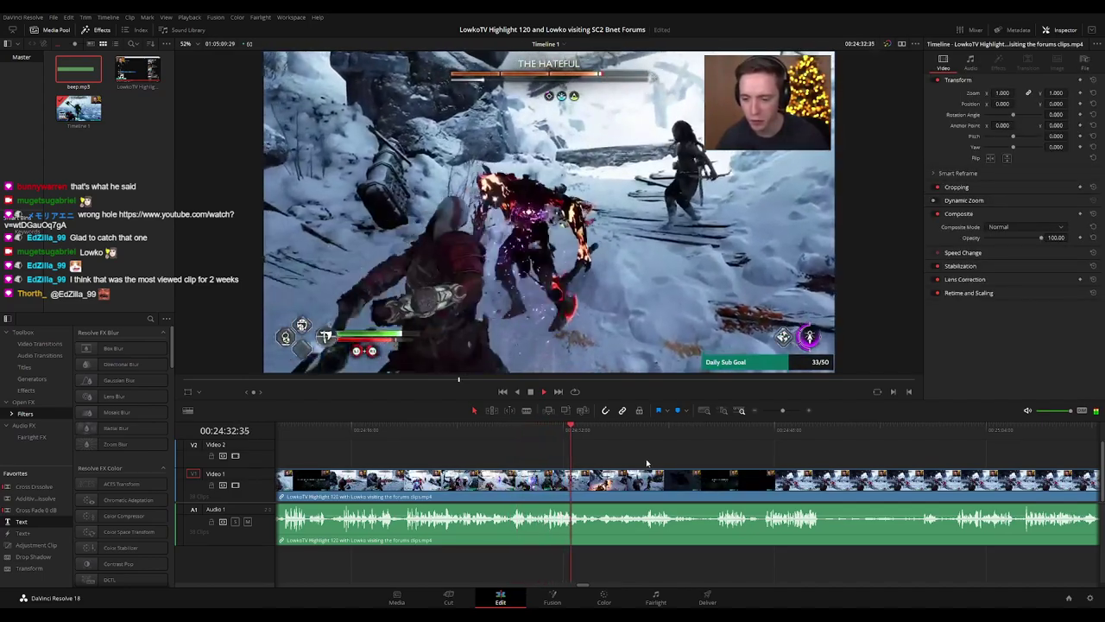
scroll(619, 462, right, 3)
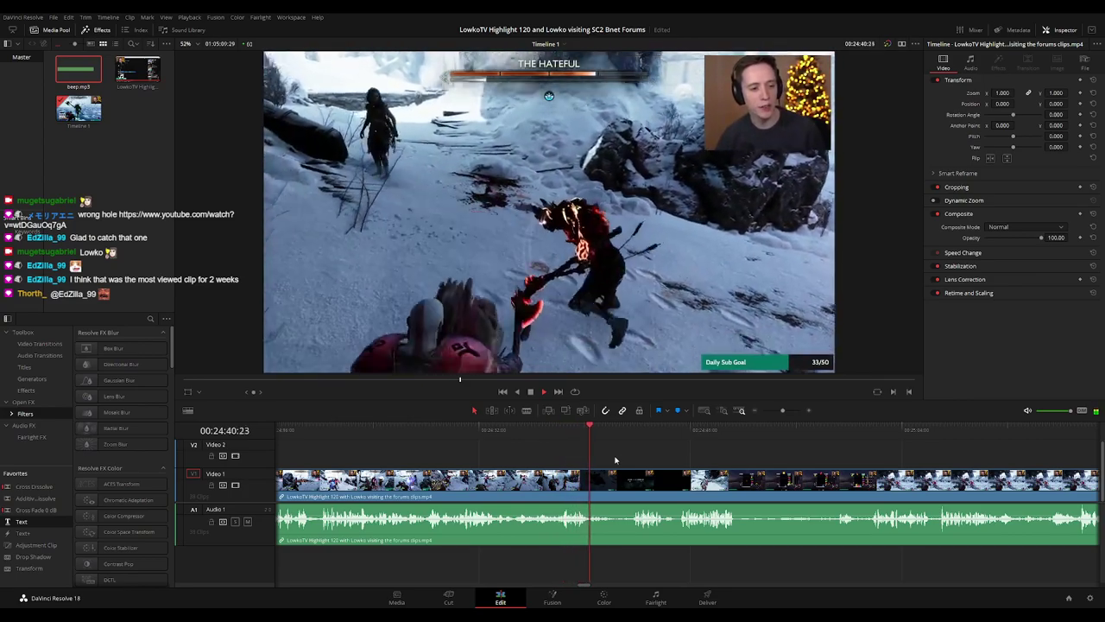
scroll(685, 467, left, 2)
drag(752, 462, 575, 461)
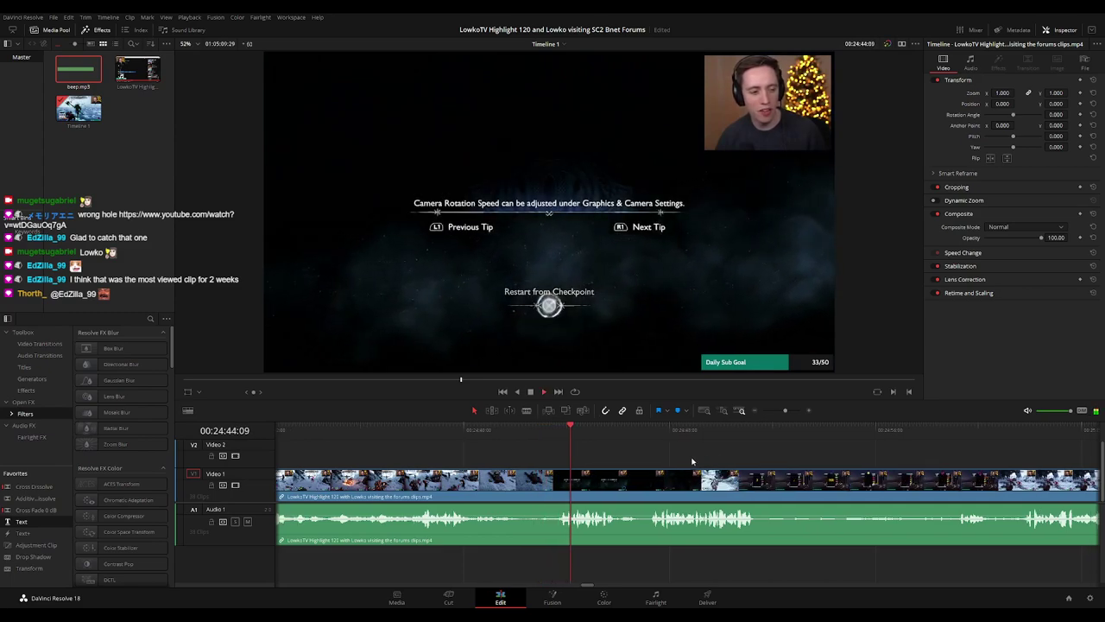
scroll(628, 463, right, 2)
scroll(631, 457, right, 2)
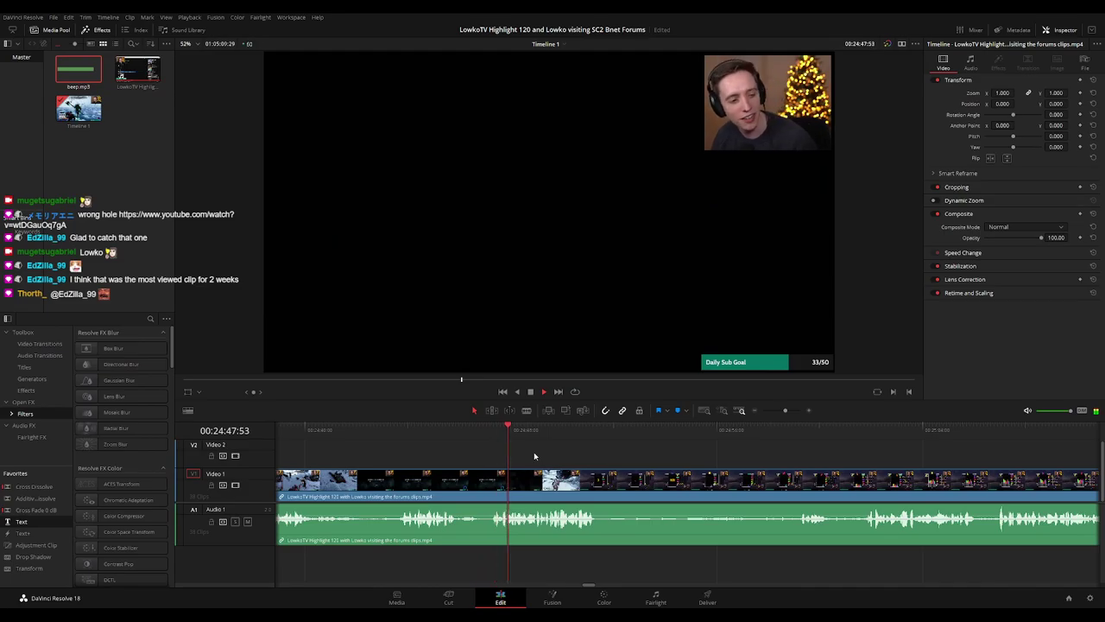
scroll(604, 453, right, 2)
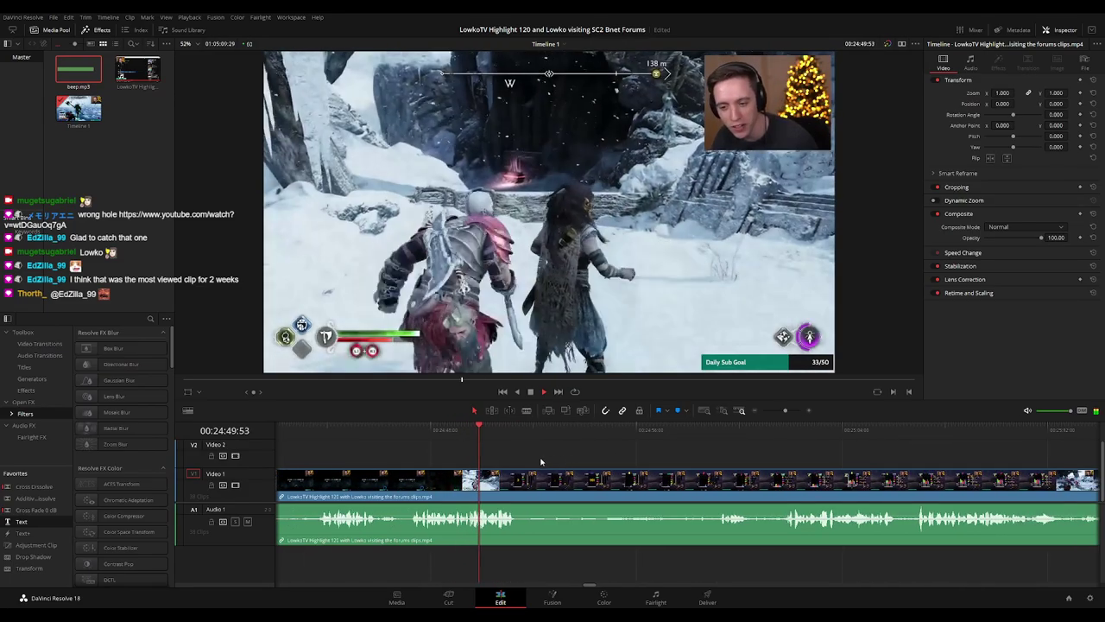
- Cut out the short piece between the snowy boss fight and the Tetris footage, at about 00:24:51, and close the gap
key(space)
key(b)
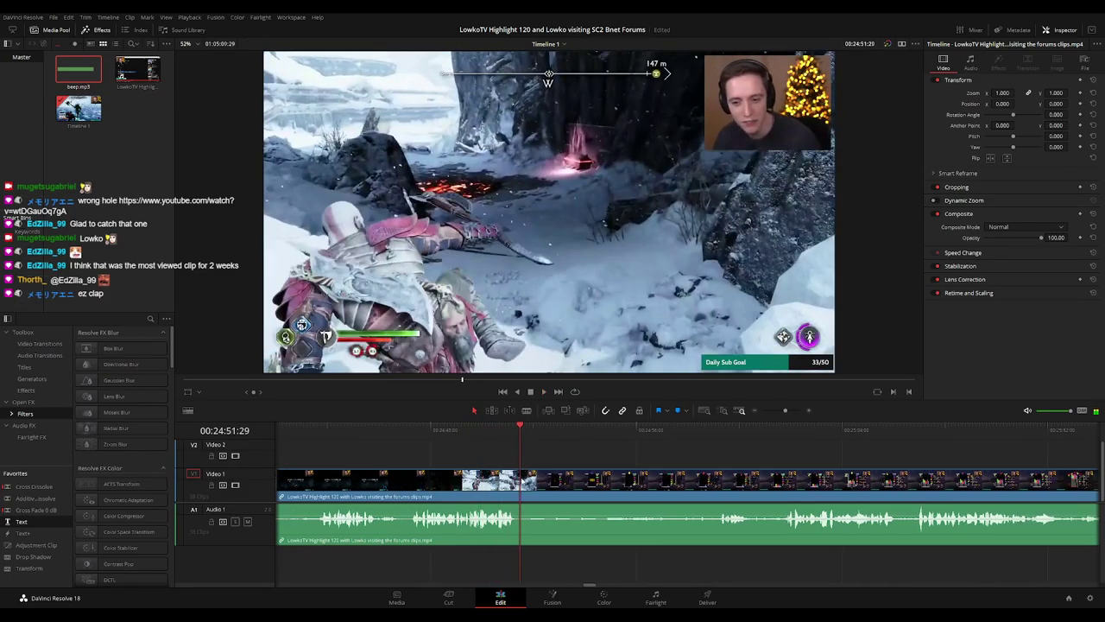
click(521, 479)
key(a)
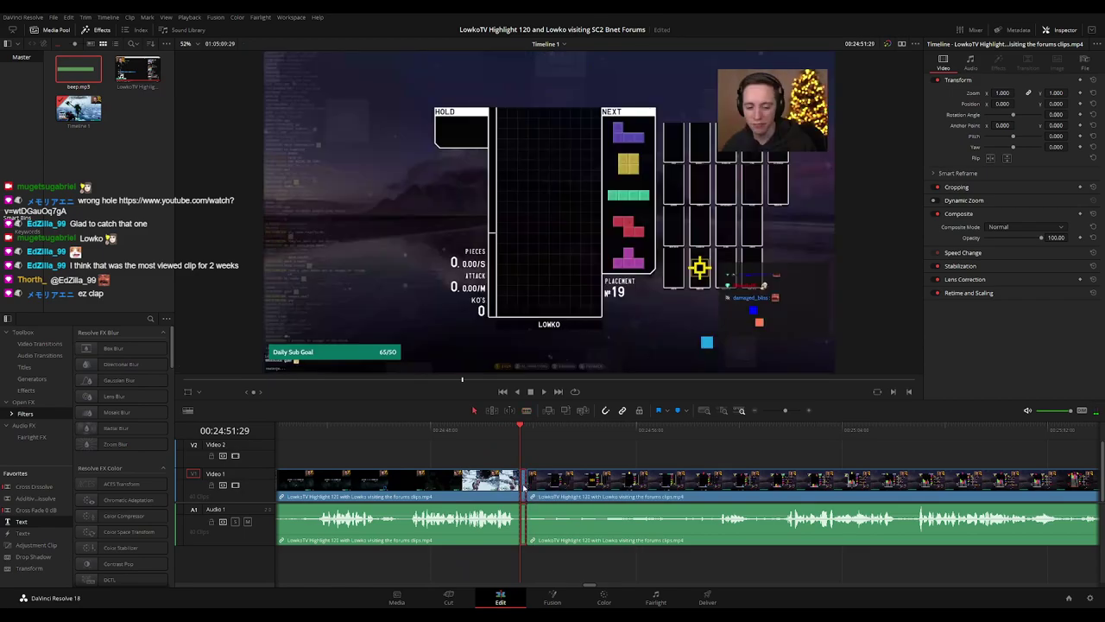
key(Delete)
key(space)
- Colour the snowy boss fight clip orange, clear the selection and play on into the Tetris footage
click(518, 488)
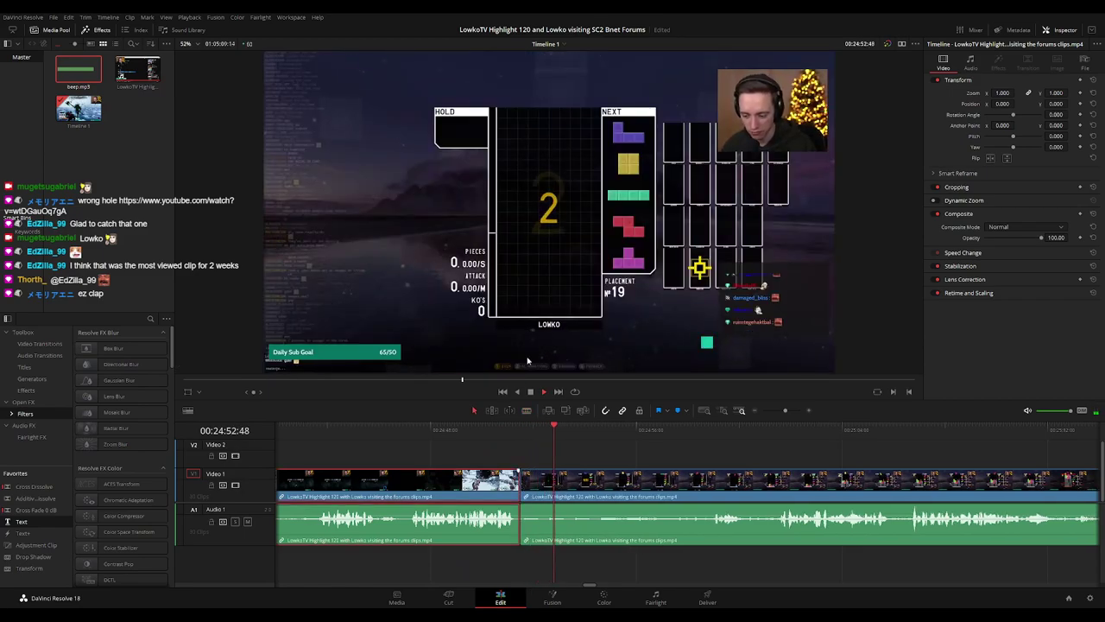
key(ctrl+1)
click(688, 463)
key(ctrl+minus)
key(ctrl+minus)
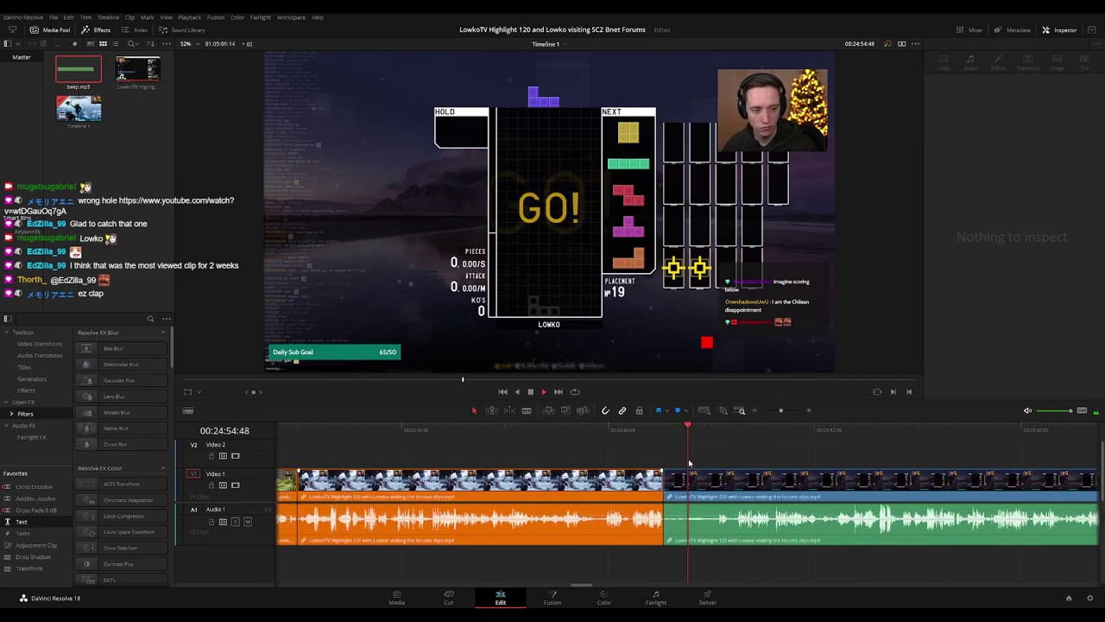
alt+scroll(725, 460, down, 8)
alt+scroll(572, 460, up, 7)
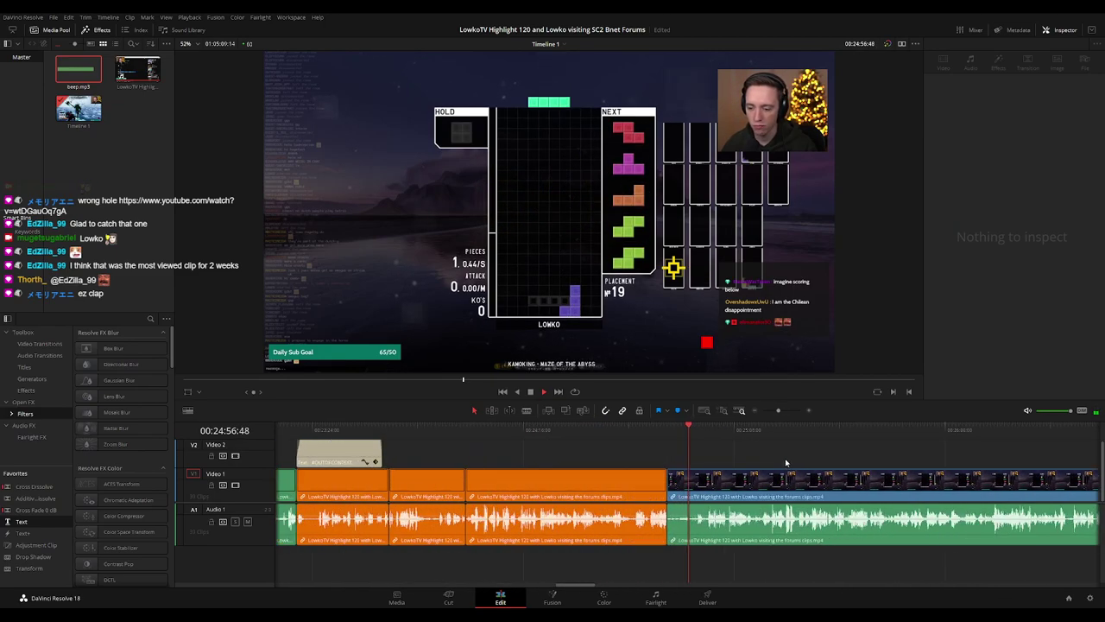
scroll(786, 463, up, 4)
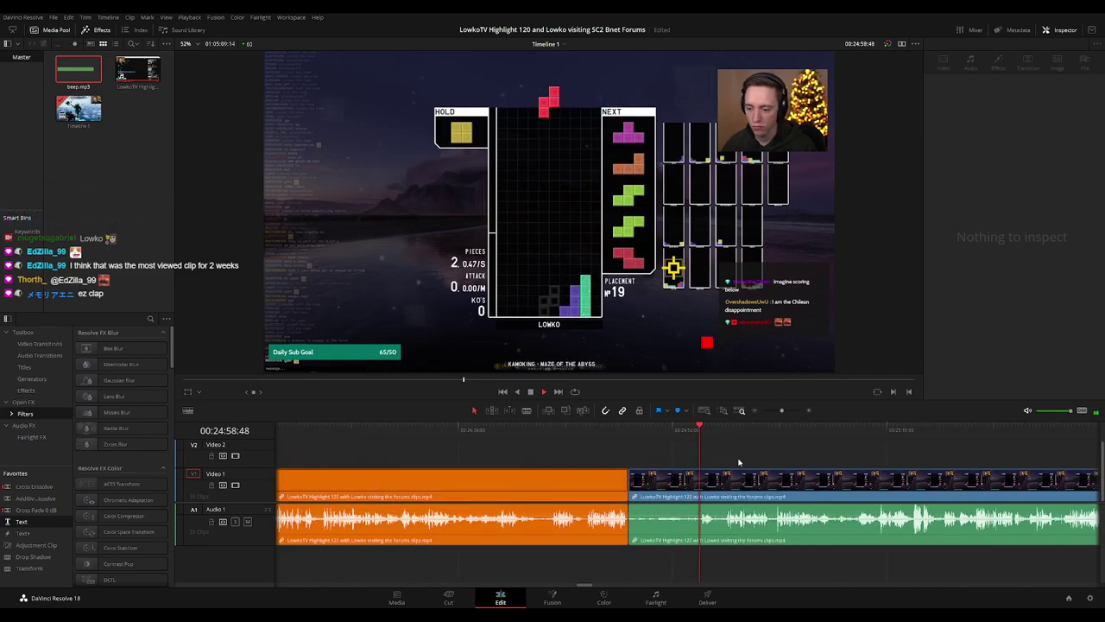
- Review the Tetris match from its opening through the winner screen to the results list at about 00:26:36
drag(739, 459, 539, 453)
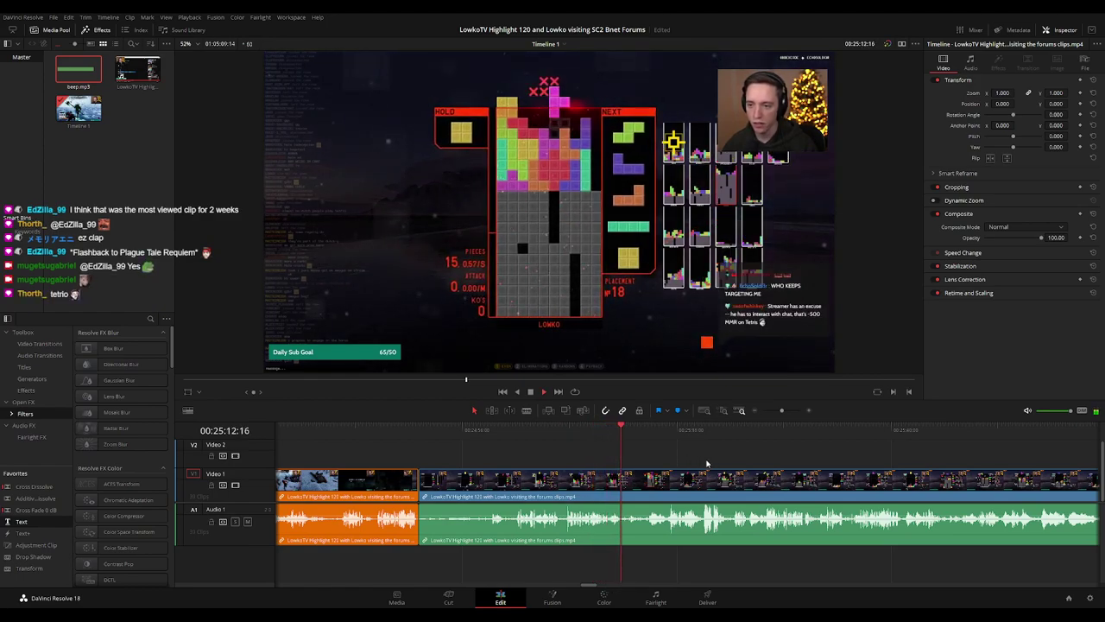
drag(706, 464, 594, 464)
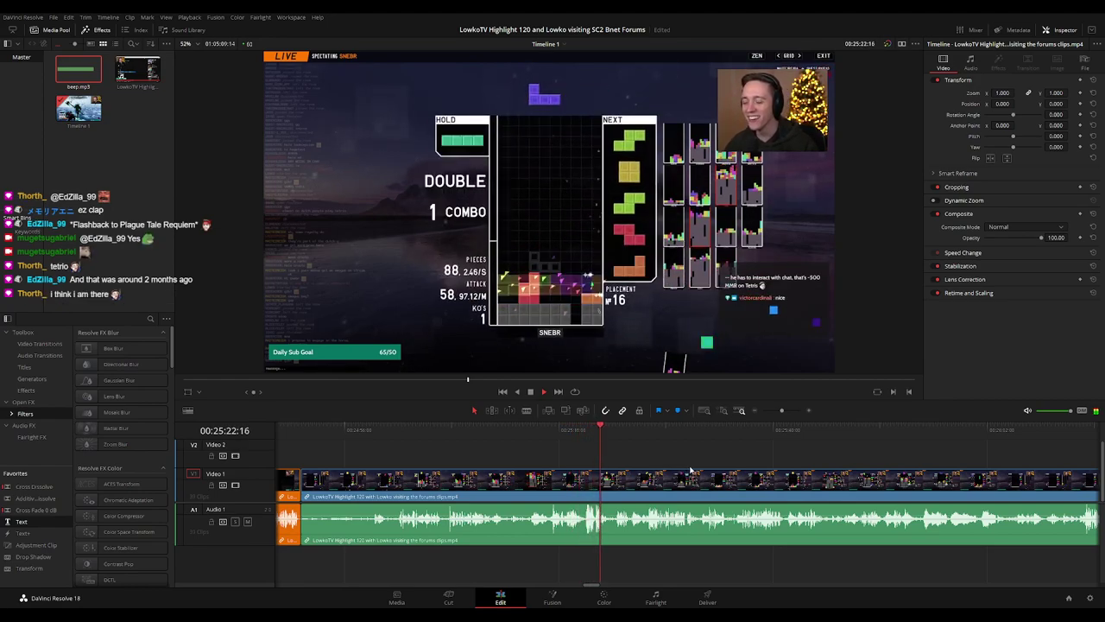
drag(693, 469, 601, 469)
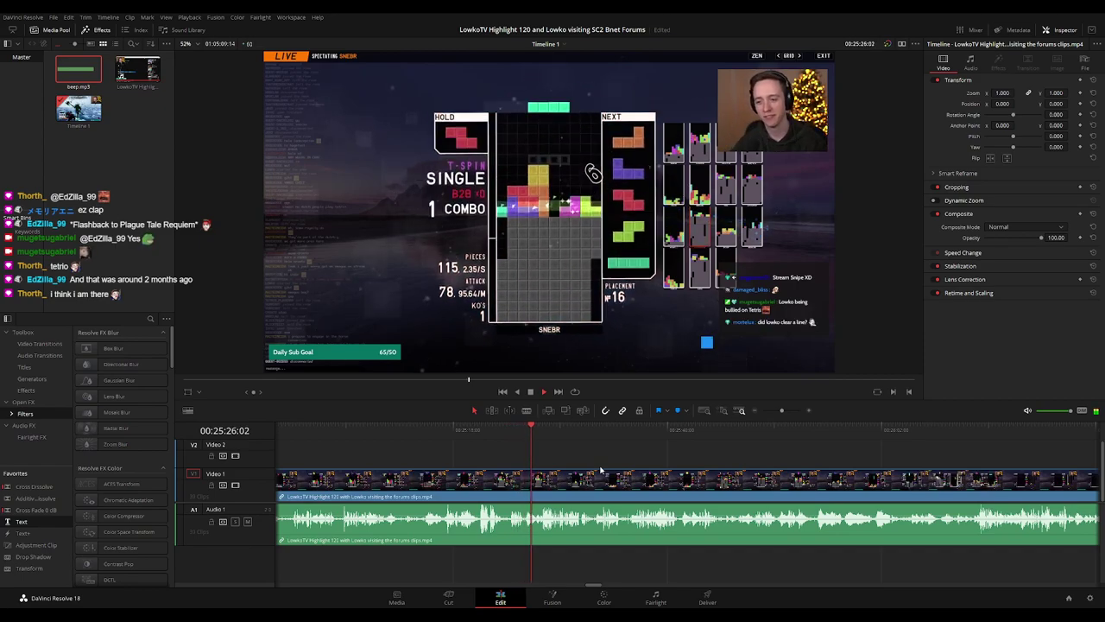
scroll(587, 471, right, 3)
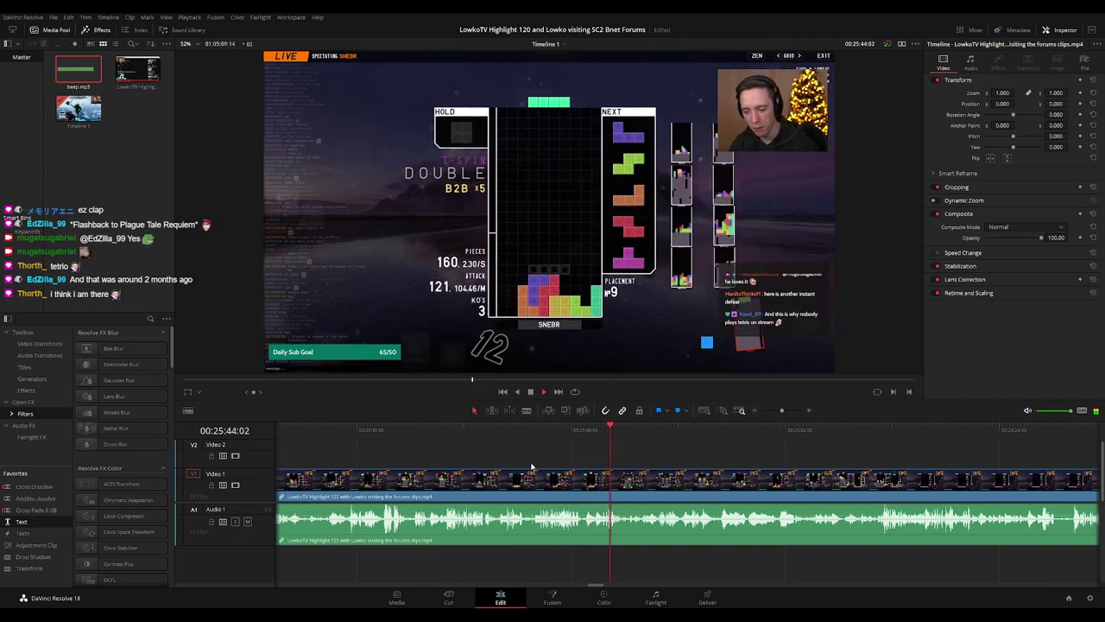
drag(673, 464, 554, 464)
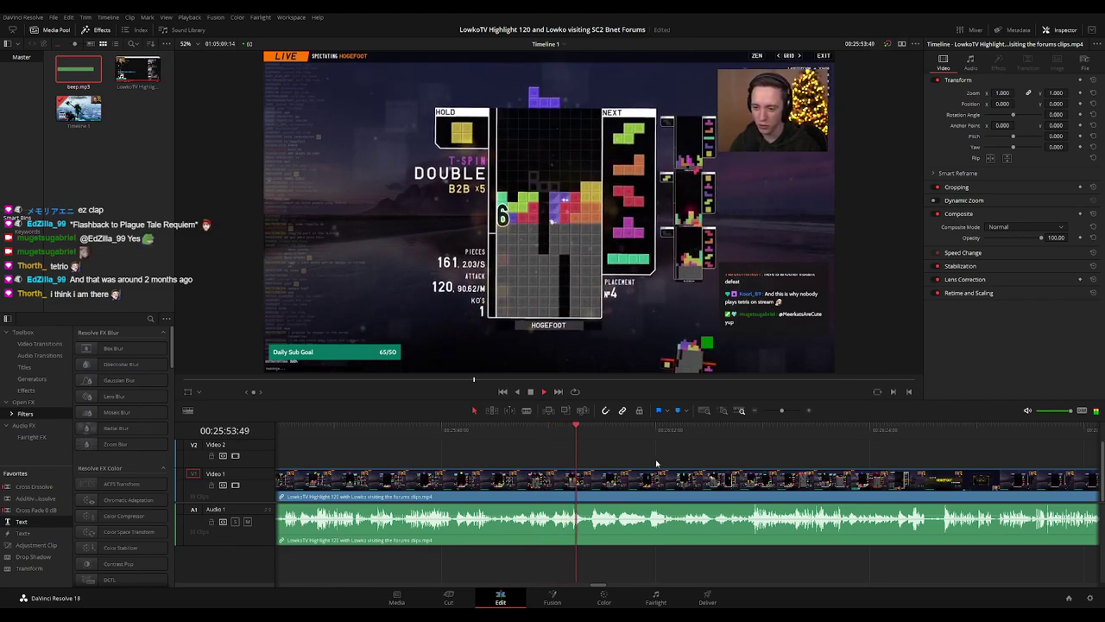
drag(656, 464, 553, 464)
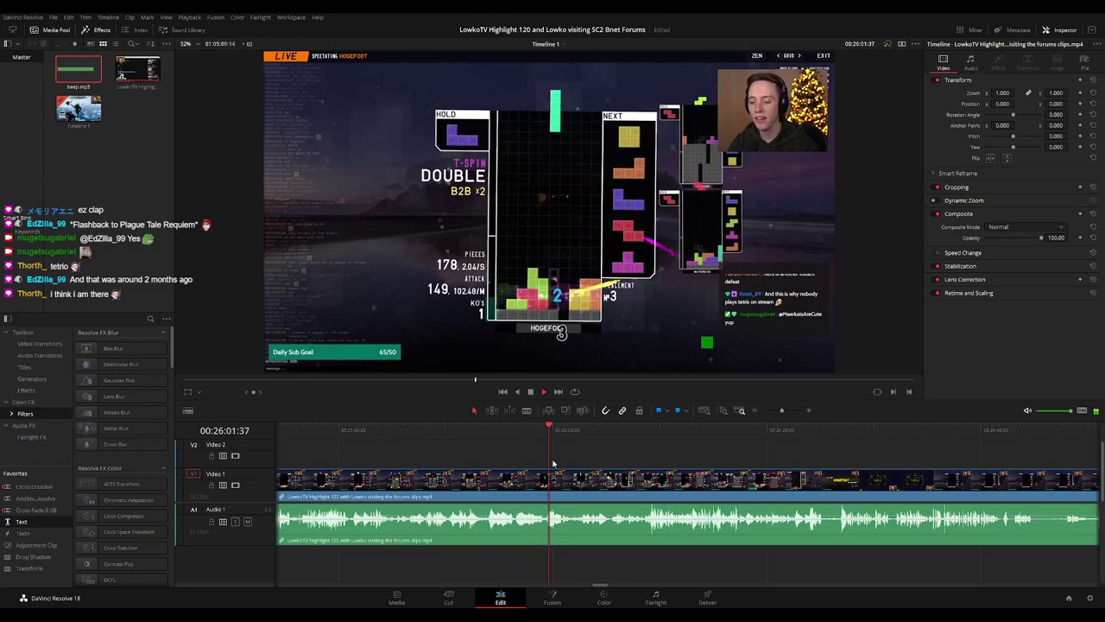
drag(608, 463, 547, 455)
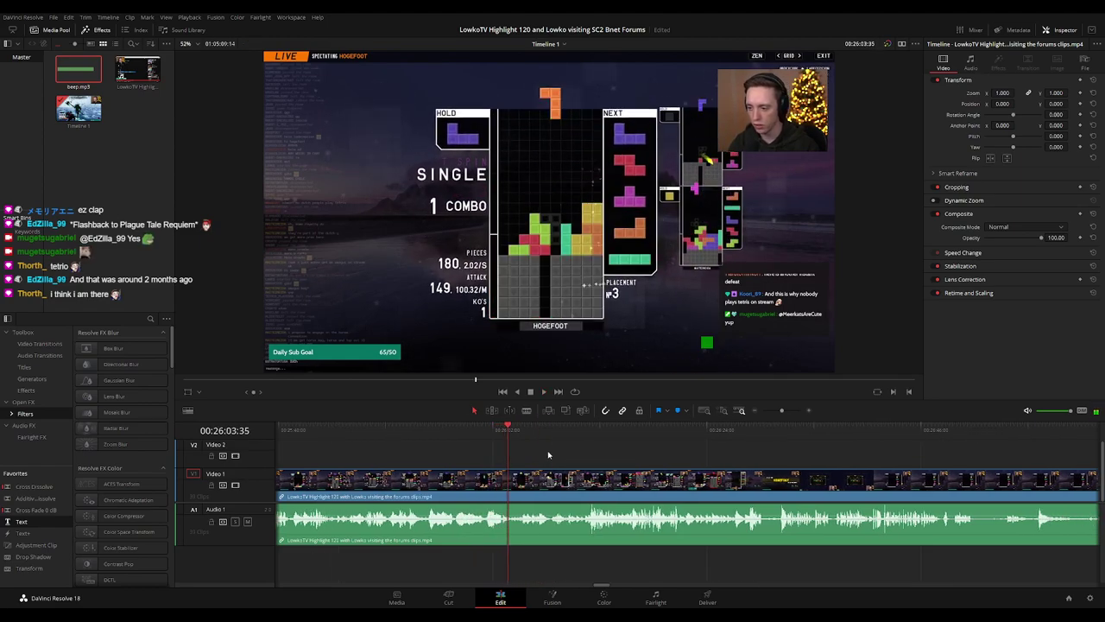
key(space)
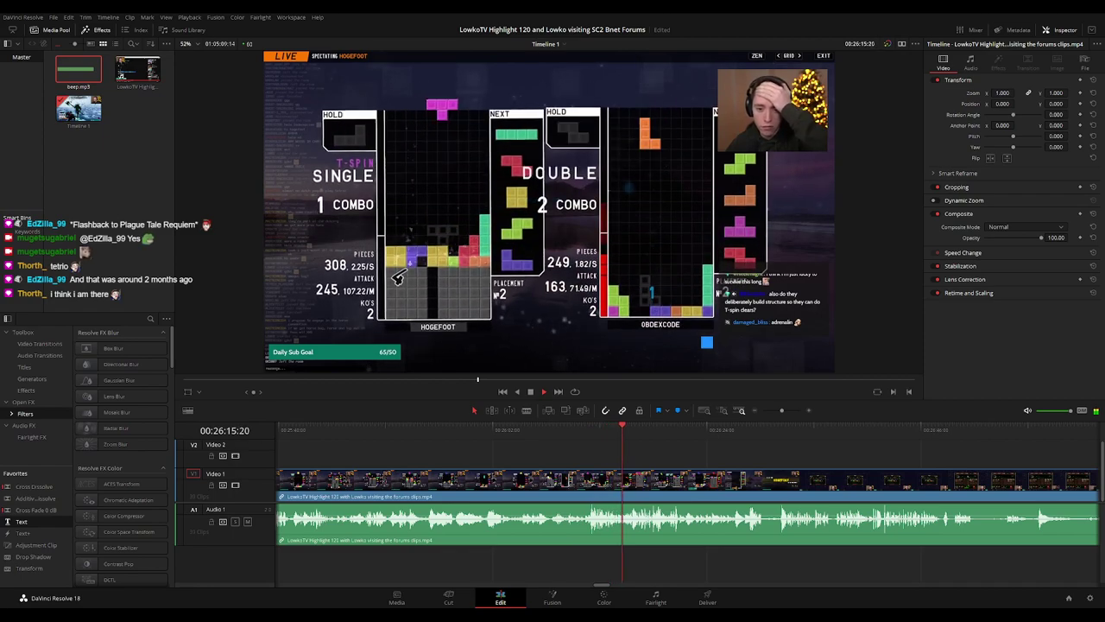
drag(691, 455, 522, 455)
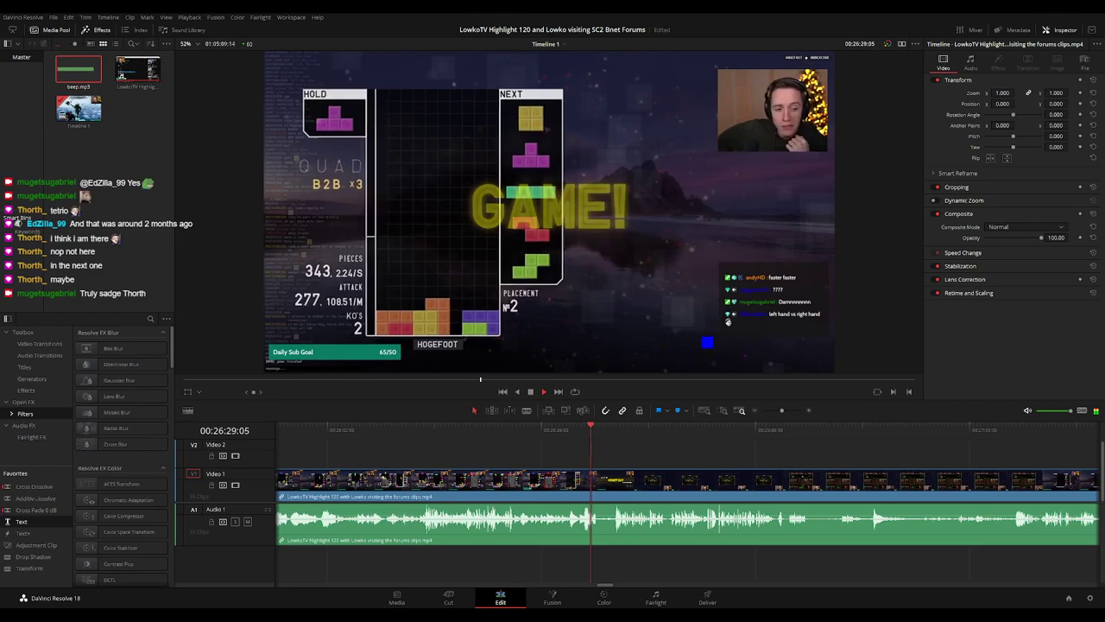
scroll(753, 459, up, 2)
drag(753, 459, 526, 449)
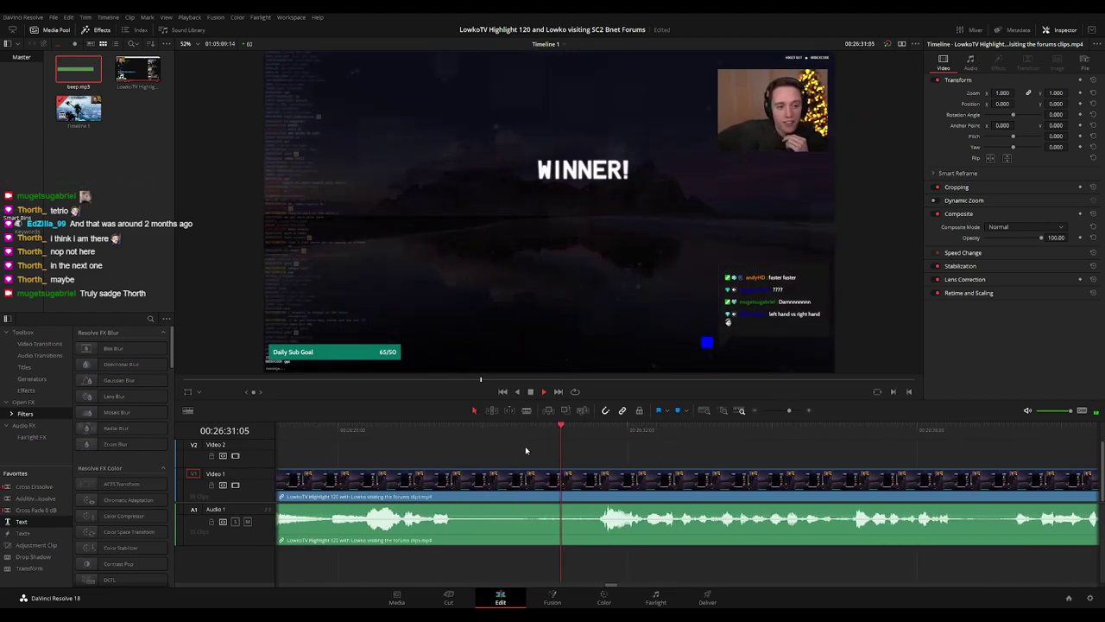
scroll(664, 447, down, 2)
drag(690, 448, 568, 451)
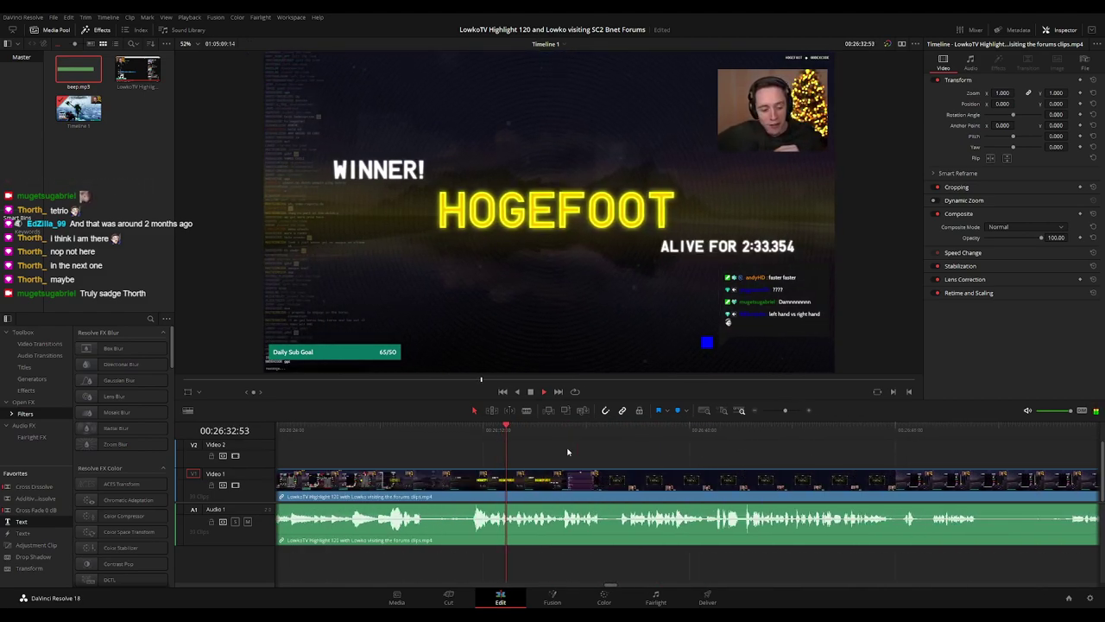
scroll(656, 456, right, 2)
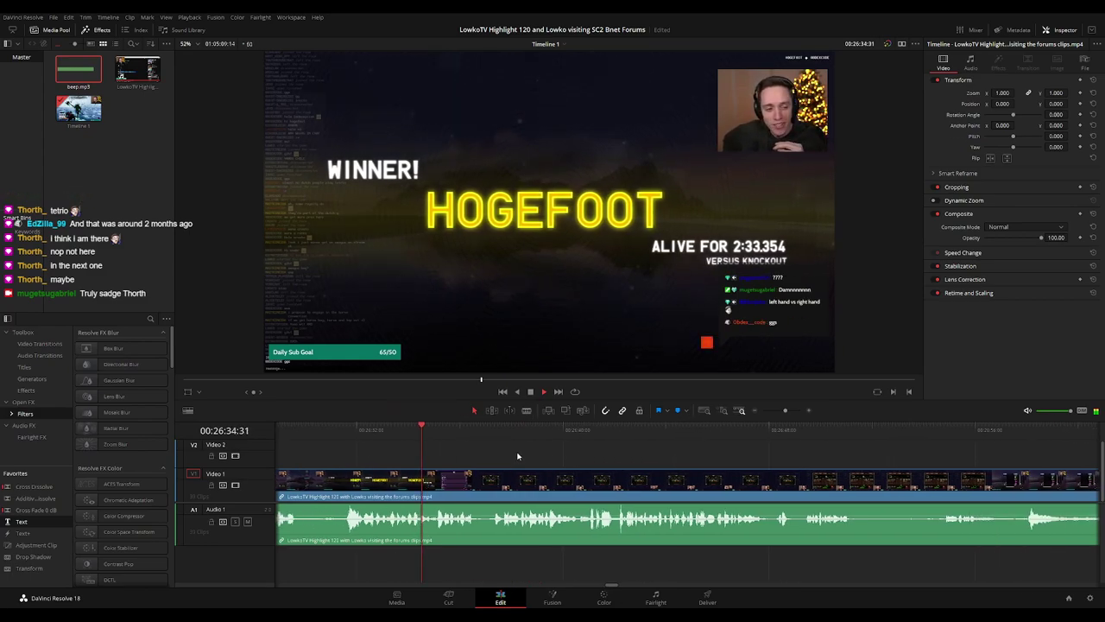
scroll(501, 451, right, 2)
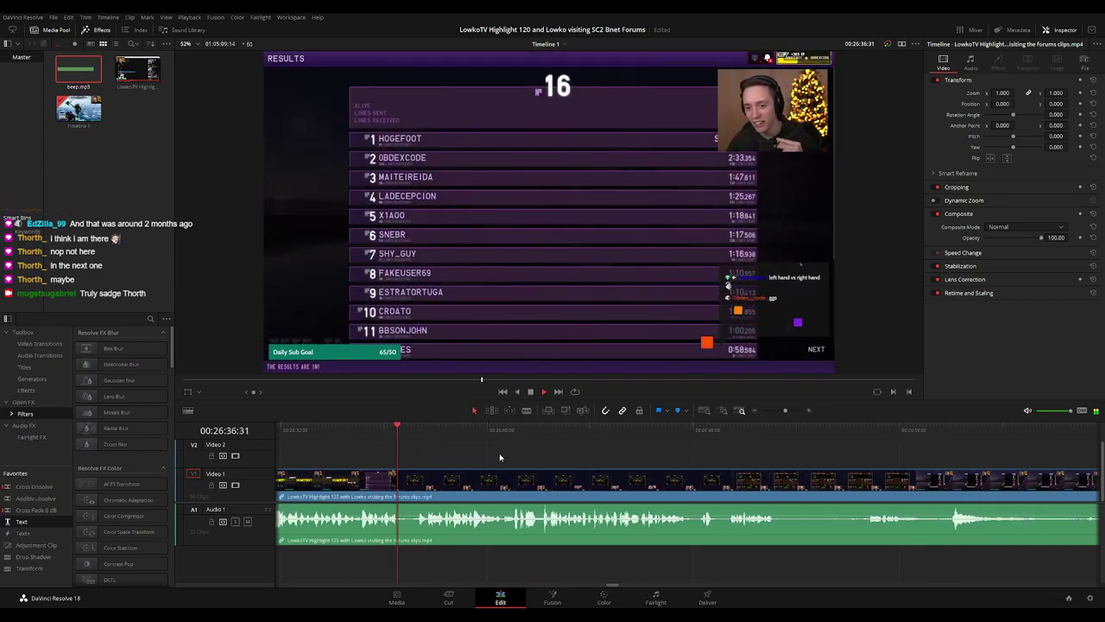
- Replay the start of the Tetris results, then cut out the short piece before the mystery box footage, at about 00:26:36, closing the gap
click(398, 471)
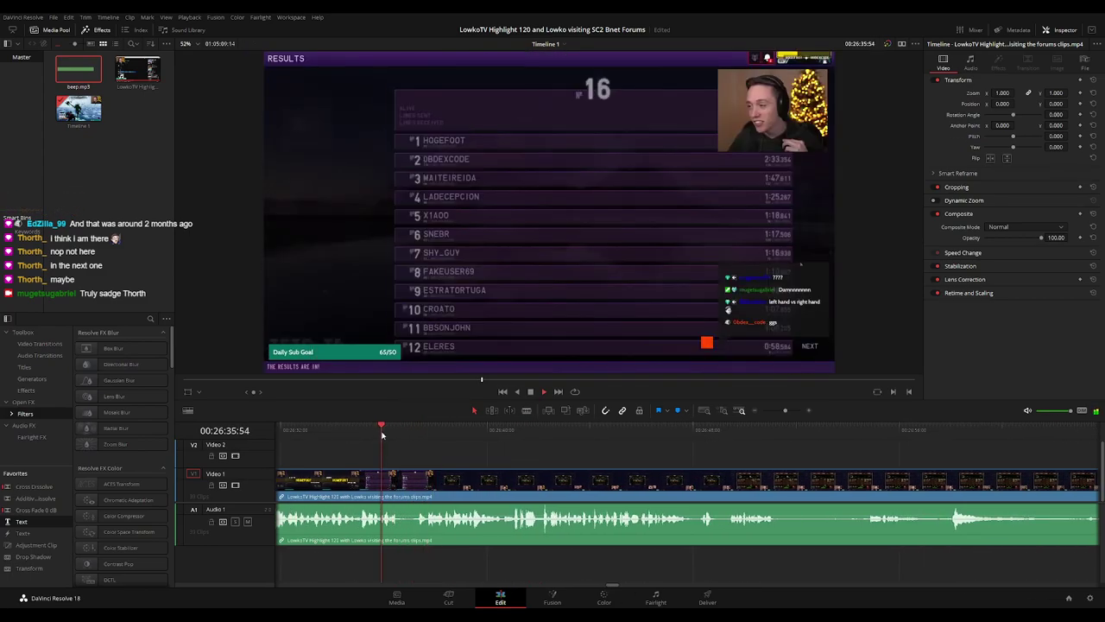
key(space)
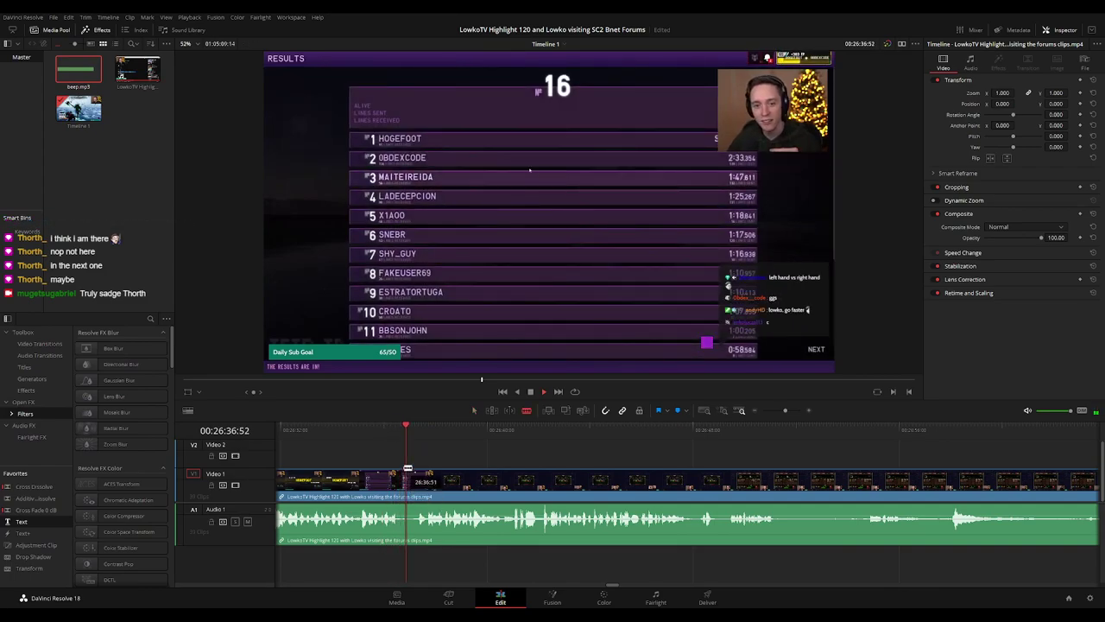
click(409, 484)
click(413, 491)
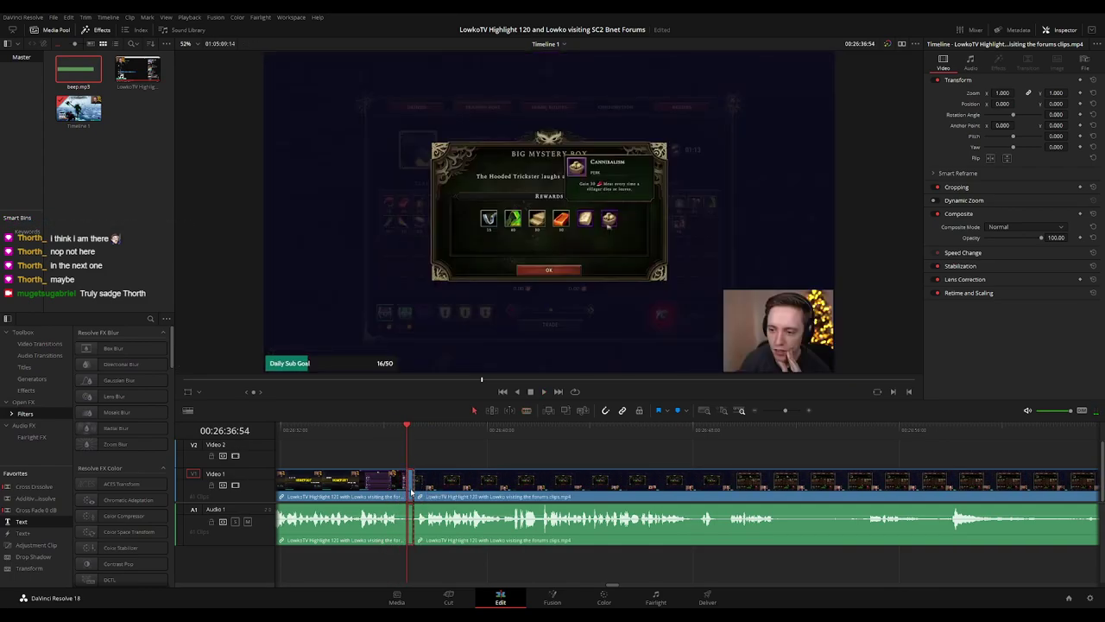
key(Delete)
key(space)
- Colour the Tetris clip amber, clear the selection and play on into the mystery box footage
click(381, 488)
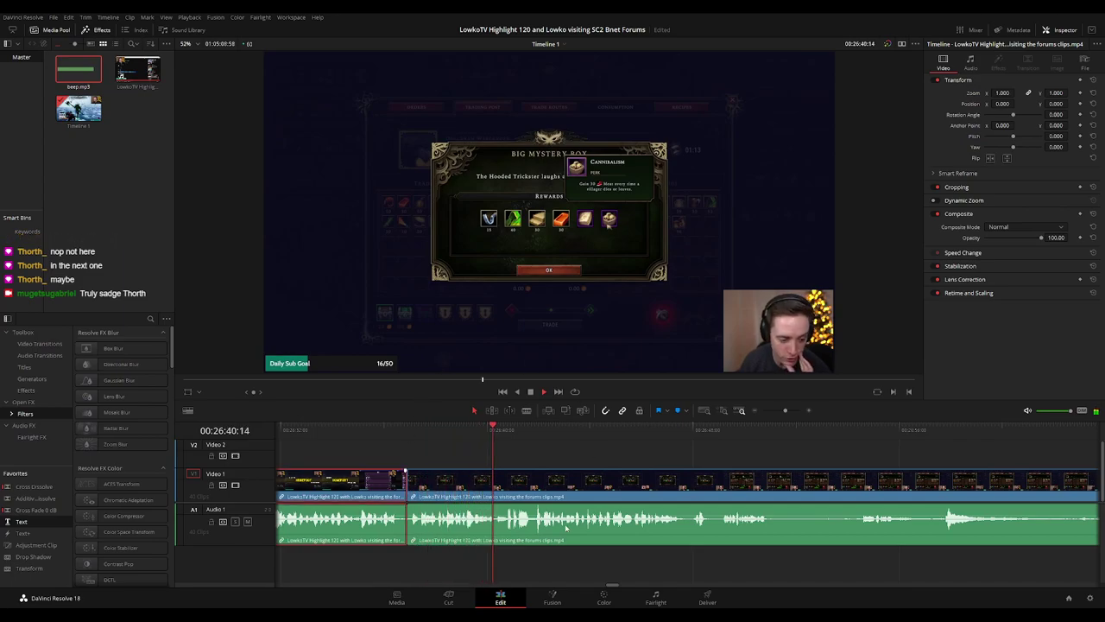
key(1)
click(589, 460)
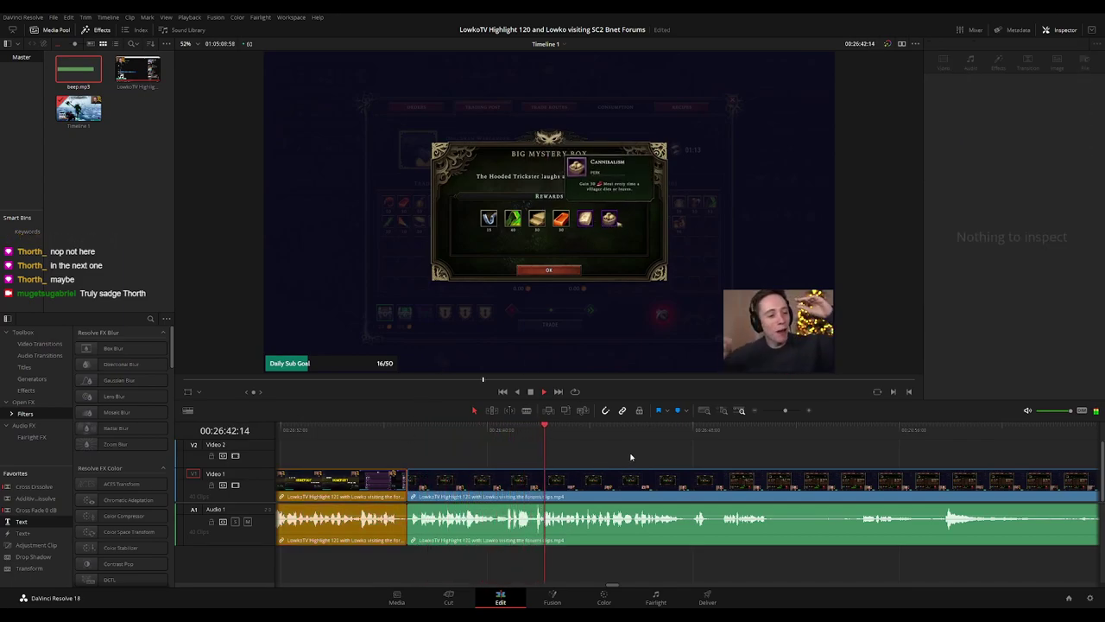
drag(629, 455, 550, 447)
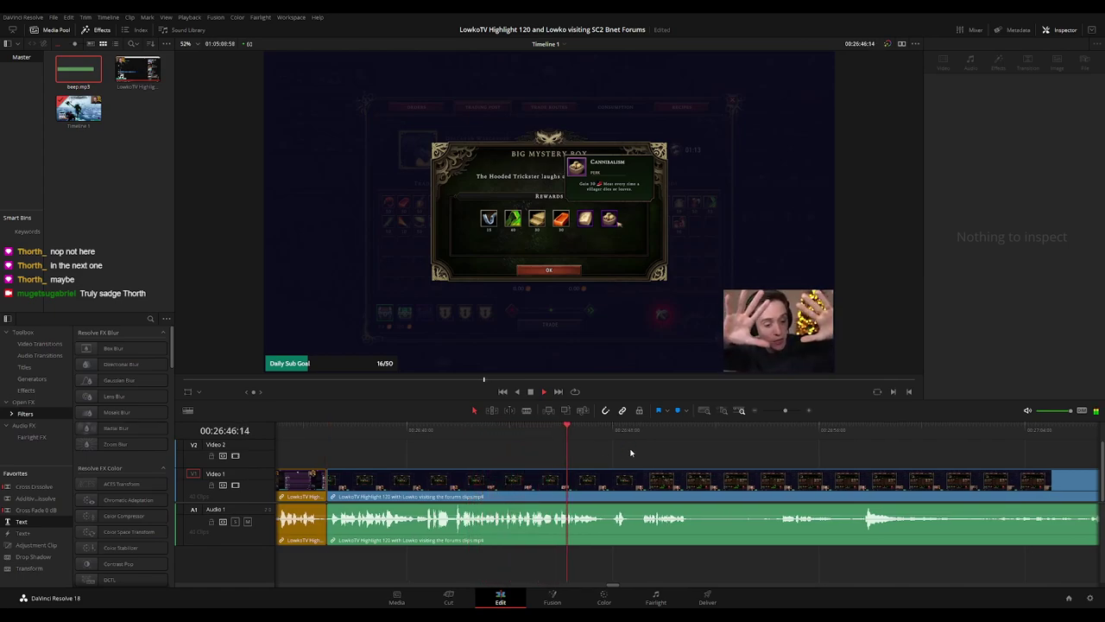
- Place an adjustment clip over the trade screen from 00:26:51:06 to about 00:26:54:24, with zoom 1.720 and X position -32
scroll(579, 451, right, 2)
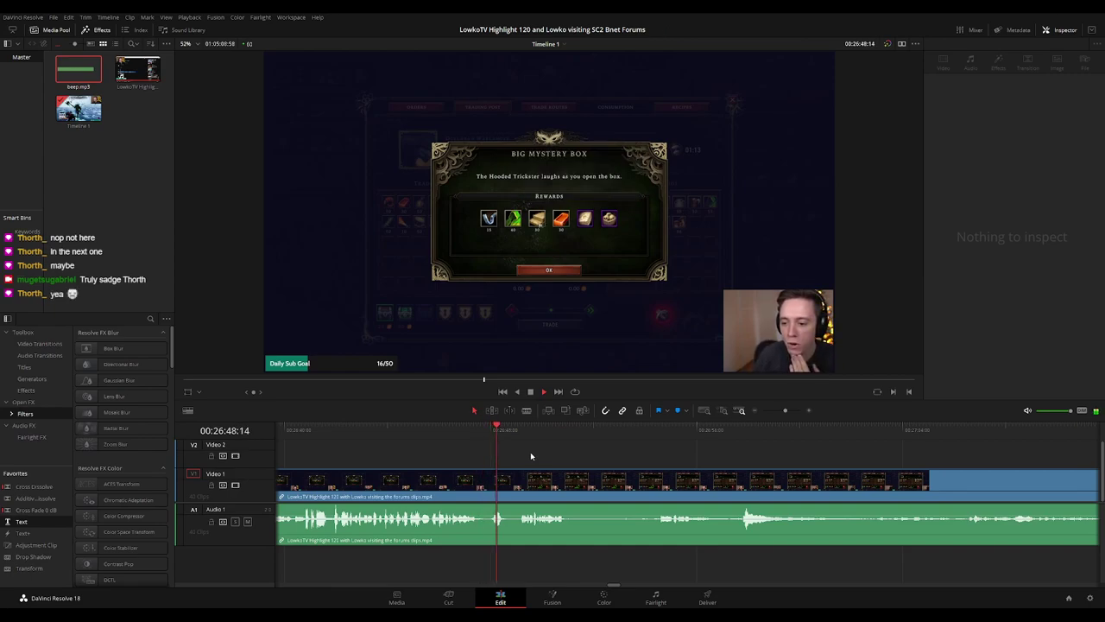
scroll(520, 452, right, 2)
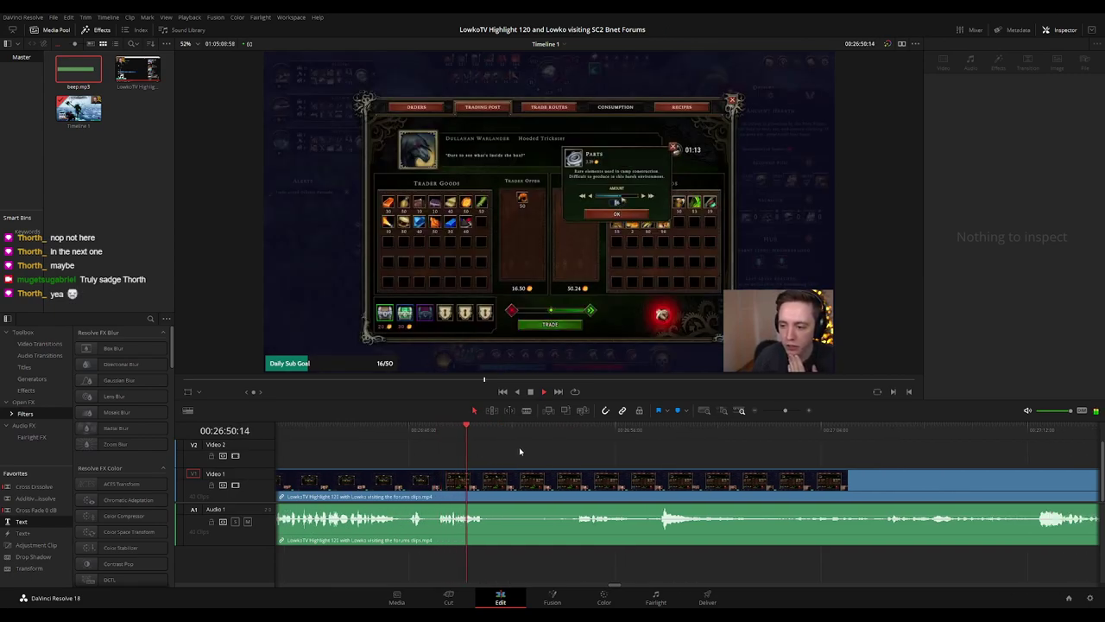
key(space)
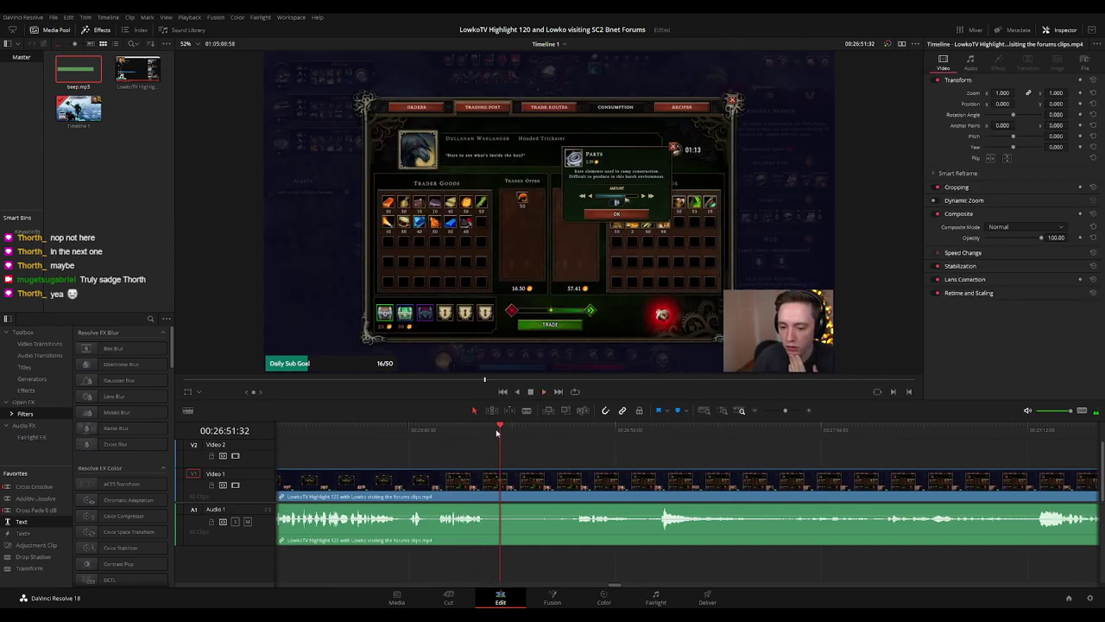
drag(47, 551, 497, 466)
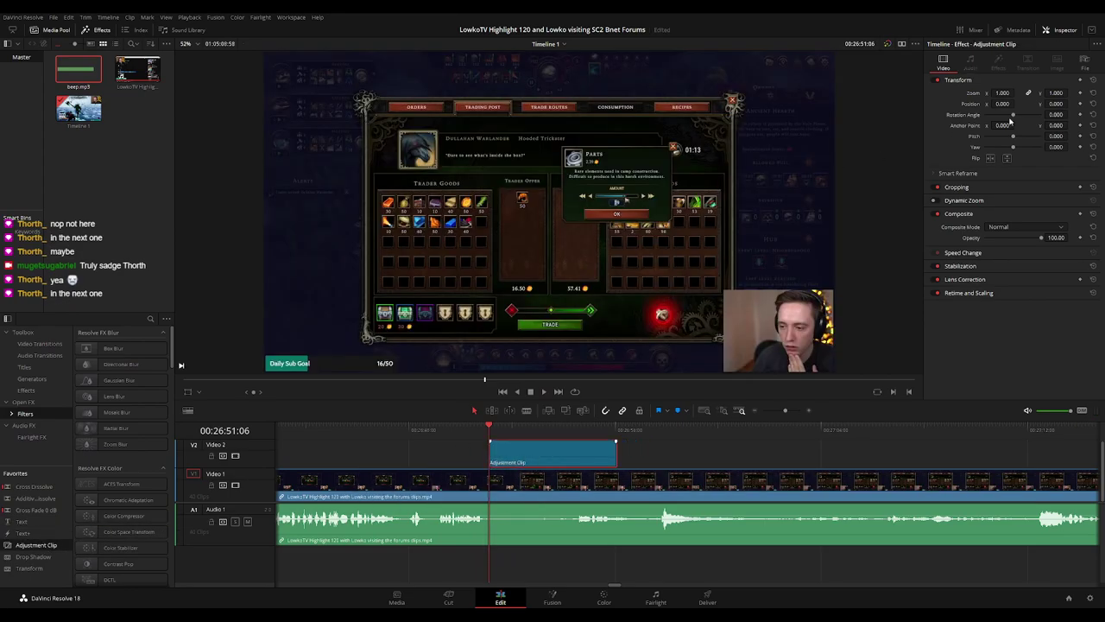
mouse_move(1004, 93)
mouse_down()
mouse_move(1020, 93)
mouse_move(998, 104)
mouse_up()
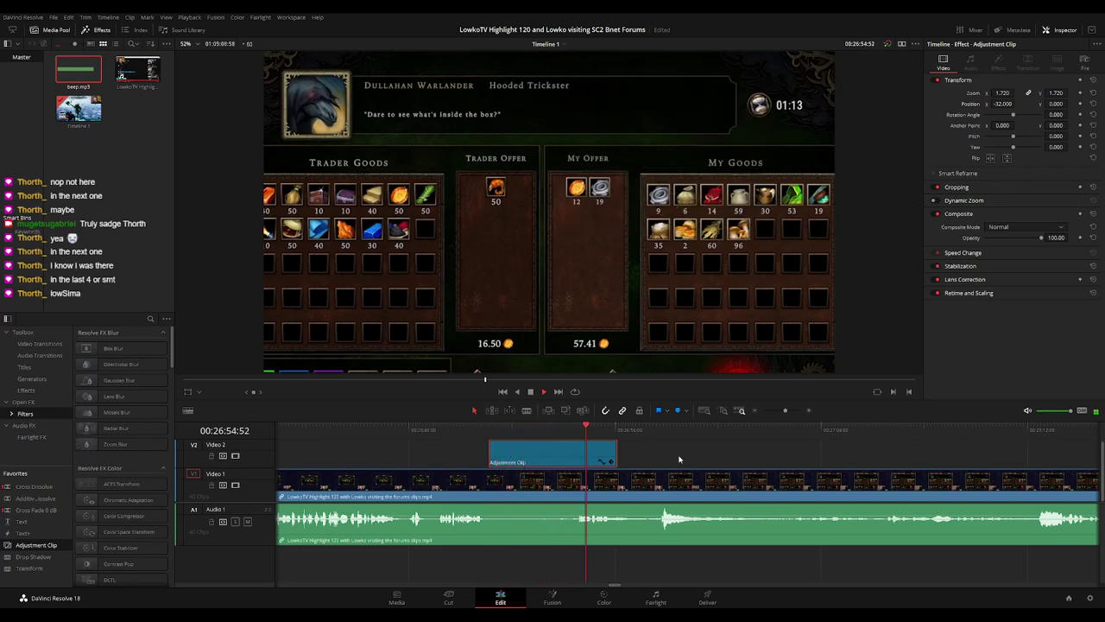
click(575, 429)
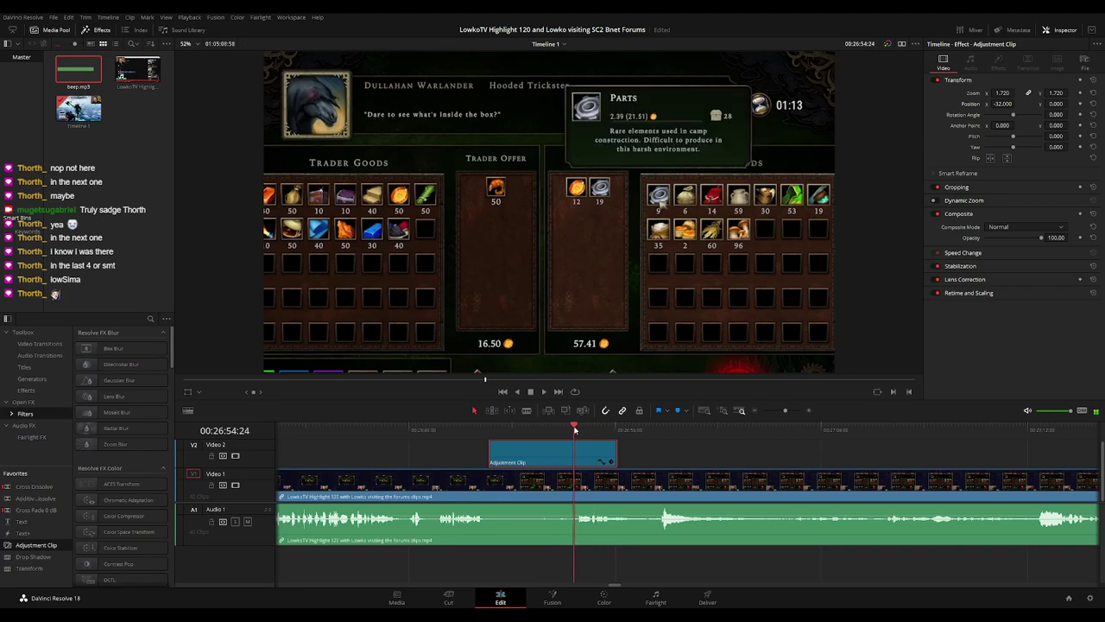
drag(614, 449, 572, 449)
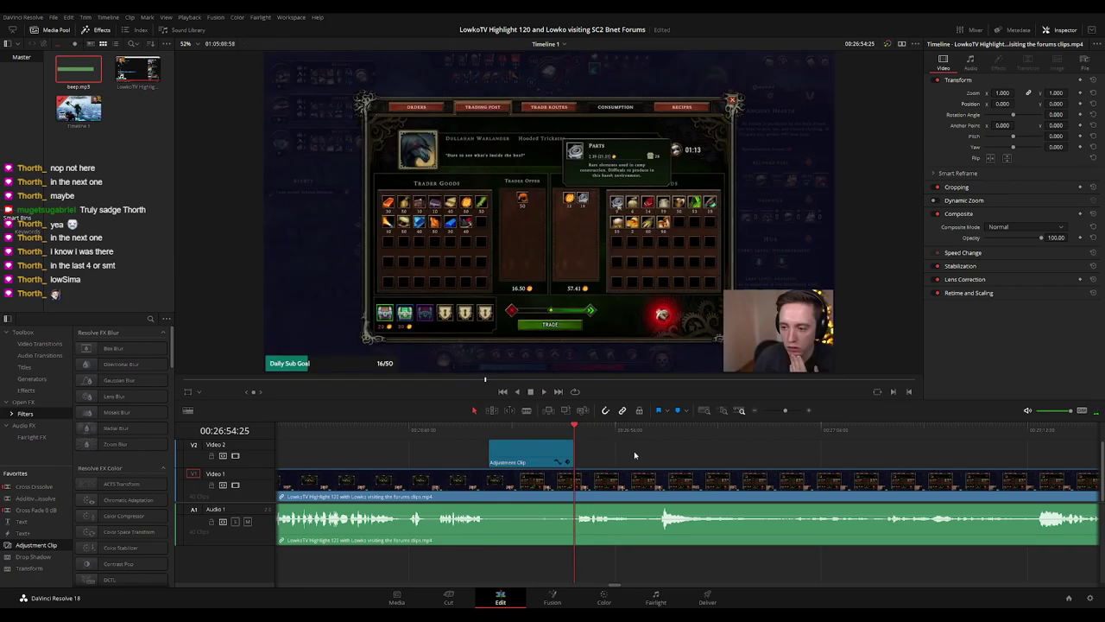
- Review the trade screen around the end of the zoom and on through the town-building footage to about 00:27:30
key(space)
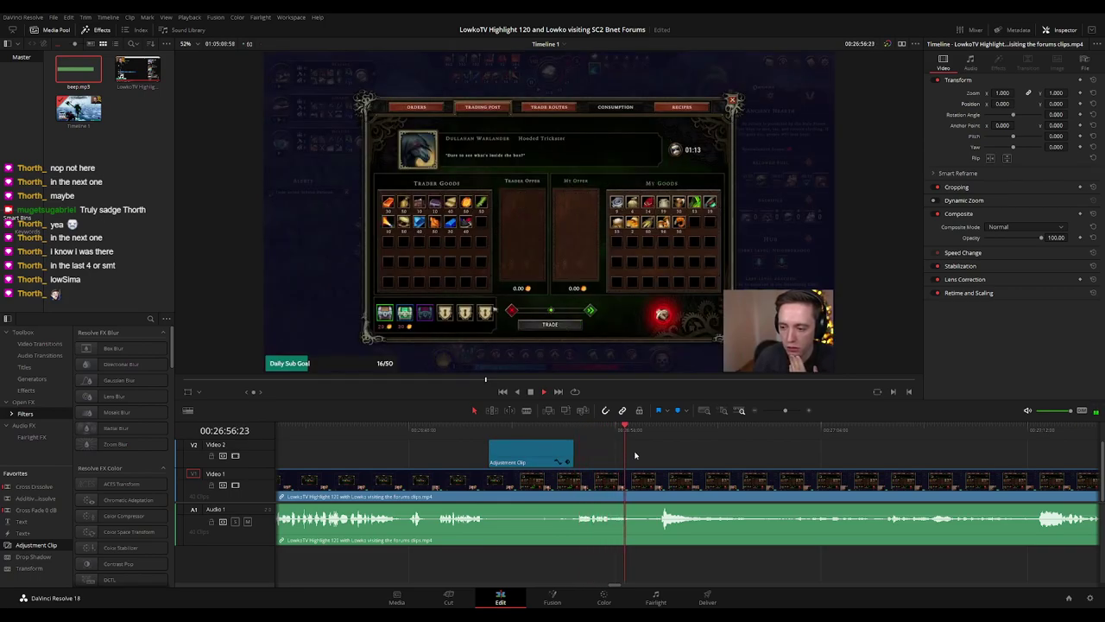
click(575, 429)
key(space)
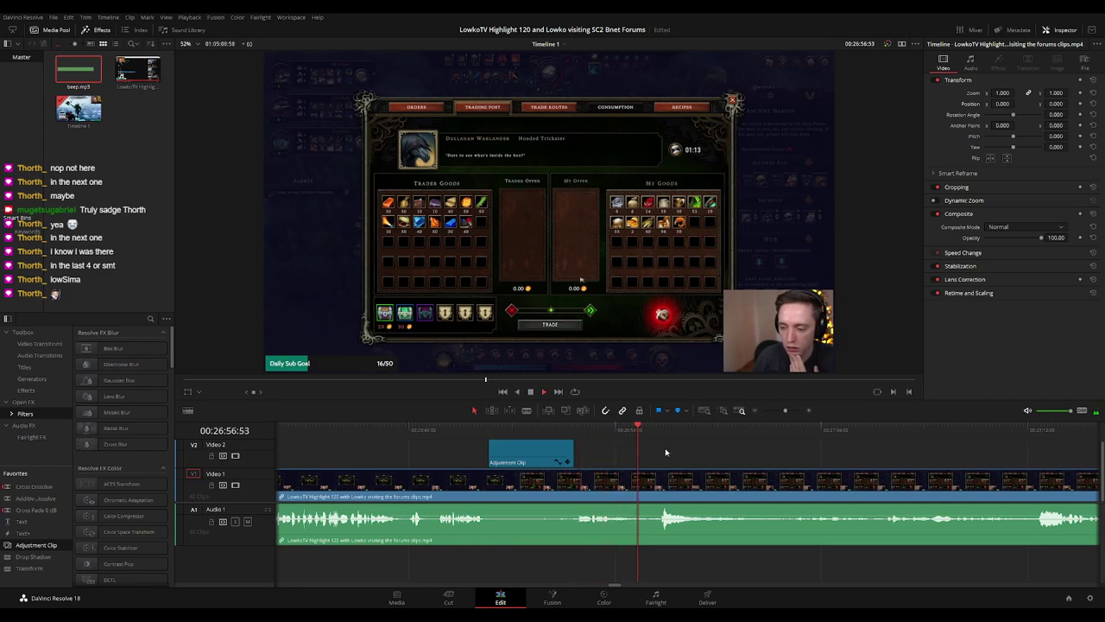
drag(808, 457, 594, 451)
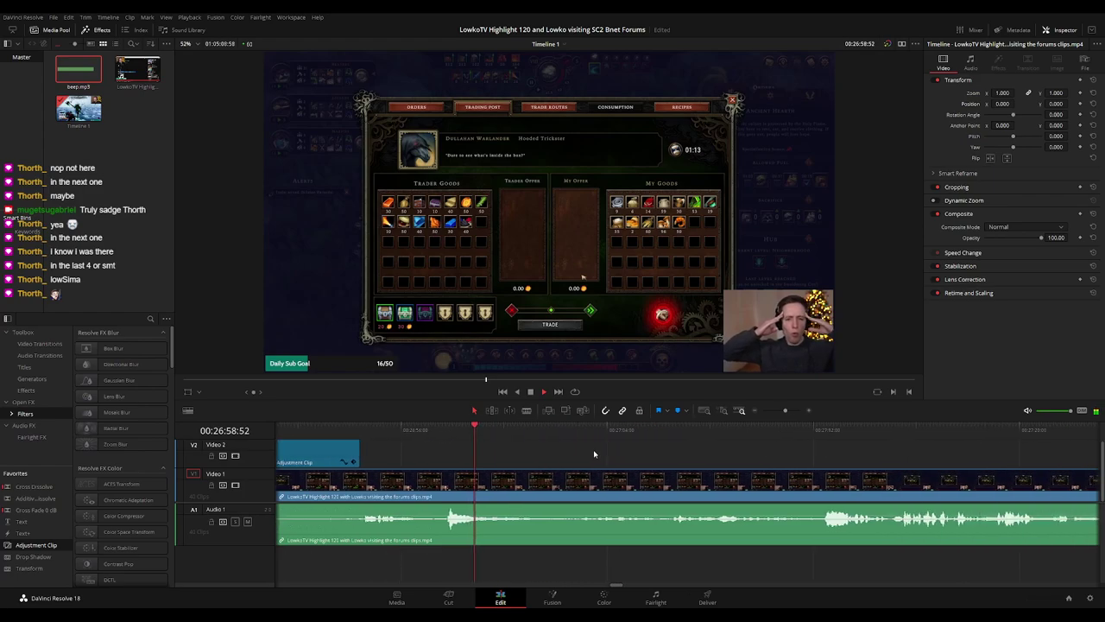
key(space)
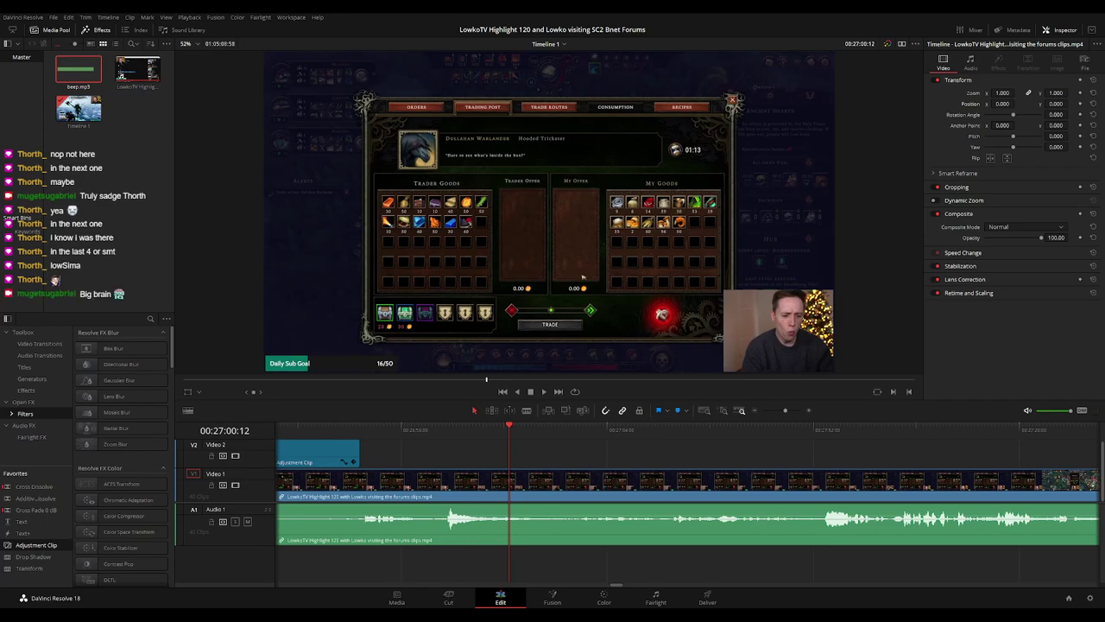
click(346, 427)
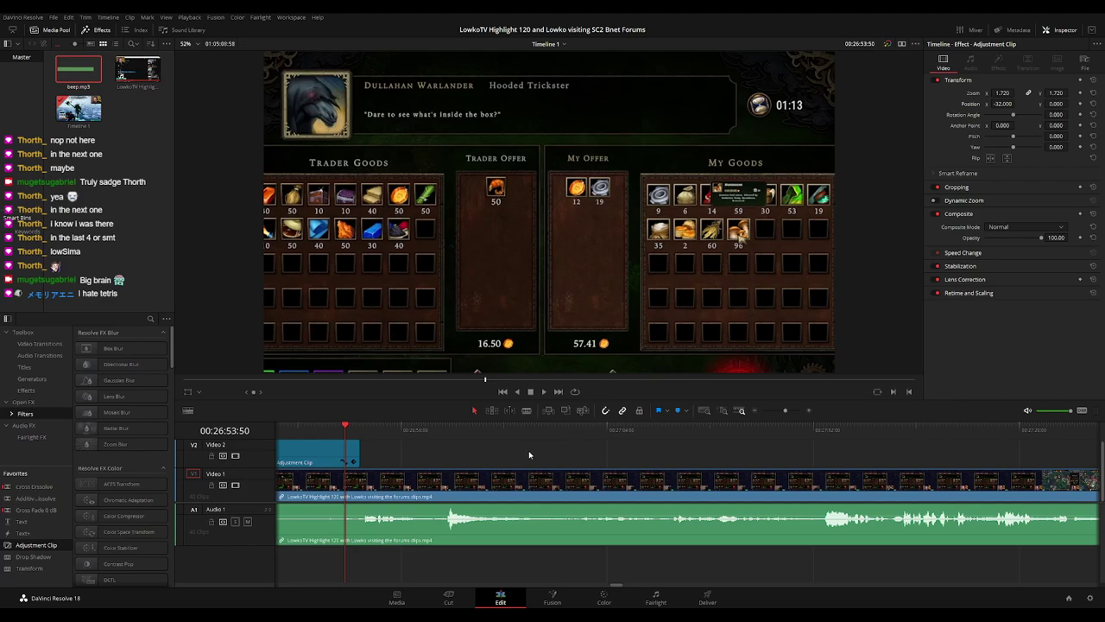
key(space)
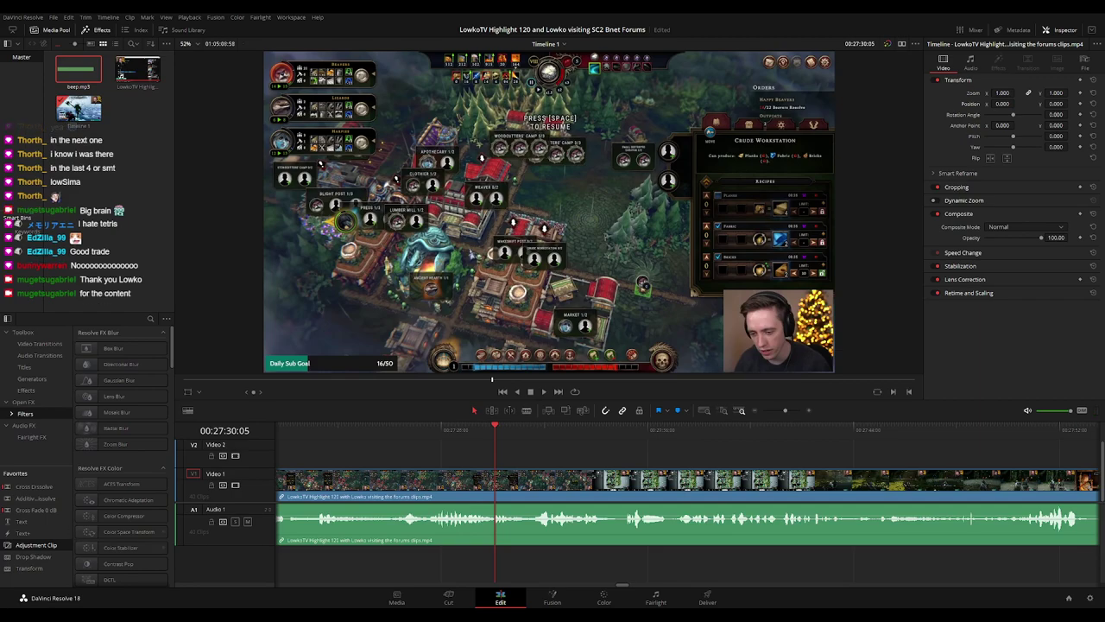
key(space)
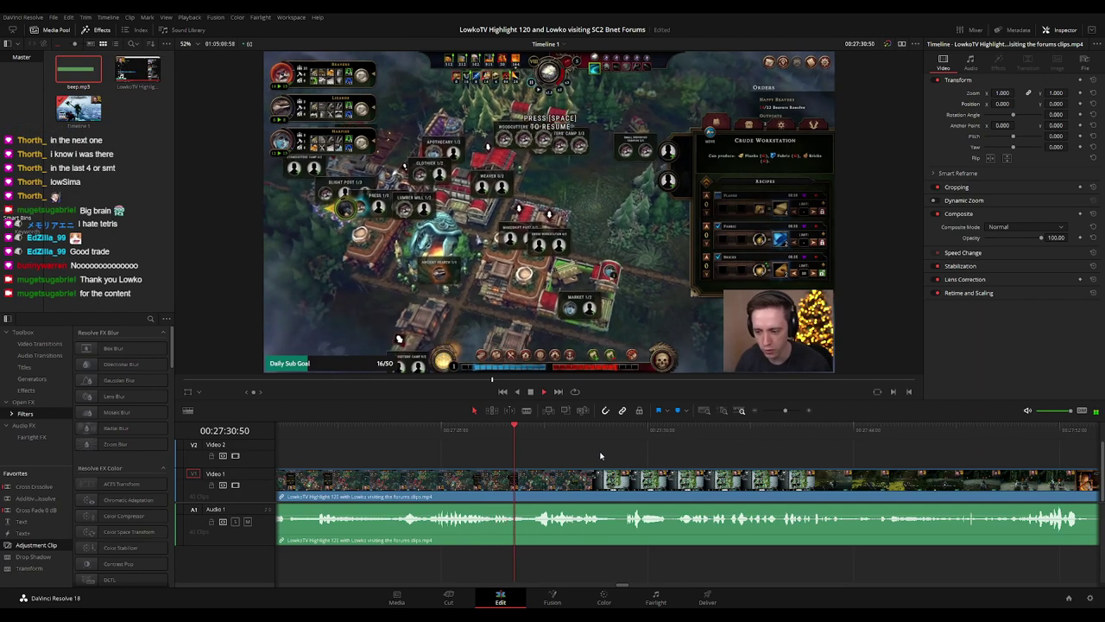
- Cut out the short piece just before the Vanaheim map footage, at about 00:27:34:50, closing the gap
drag(629, 455, 561, 461)
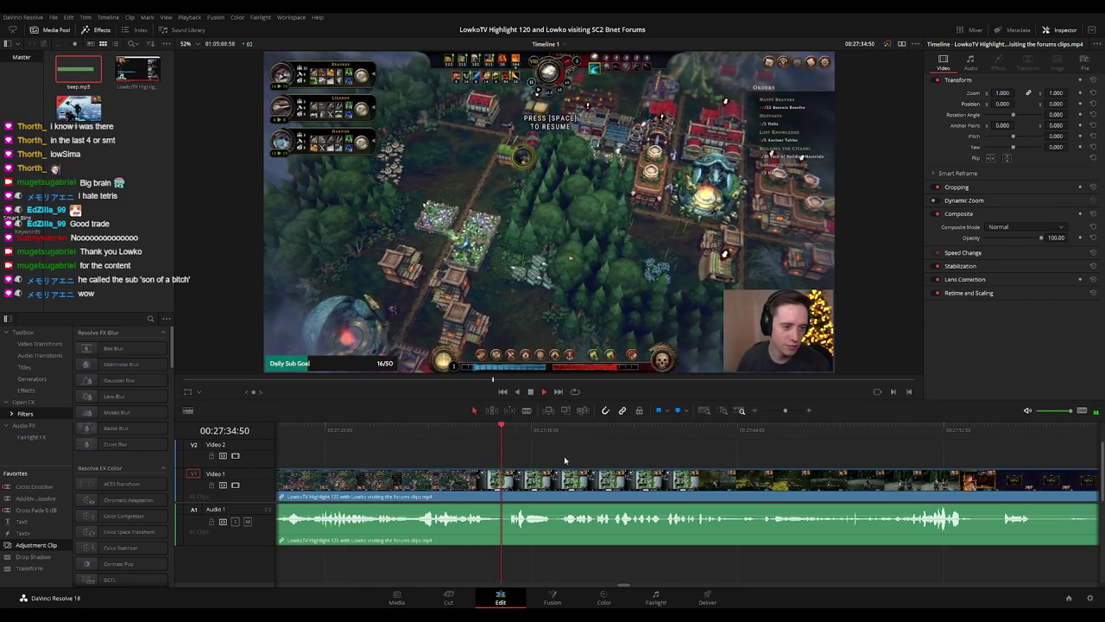
key(space)
click(489, 429)
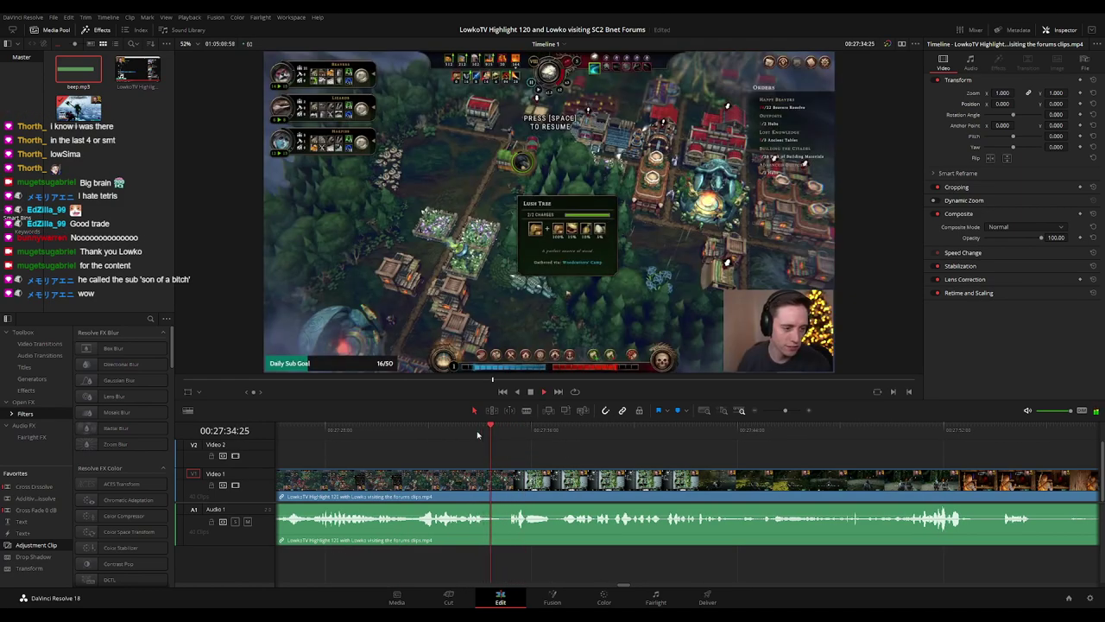
drag(505, 480, 506, 486)
key(space)
- Colour the town-building clip teal, clear the selection and play on into the Vanaheim map footage
click(455, 479)
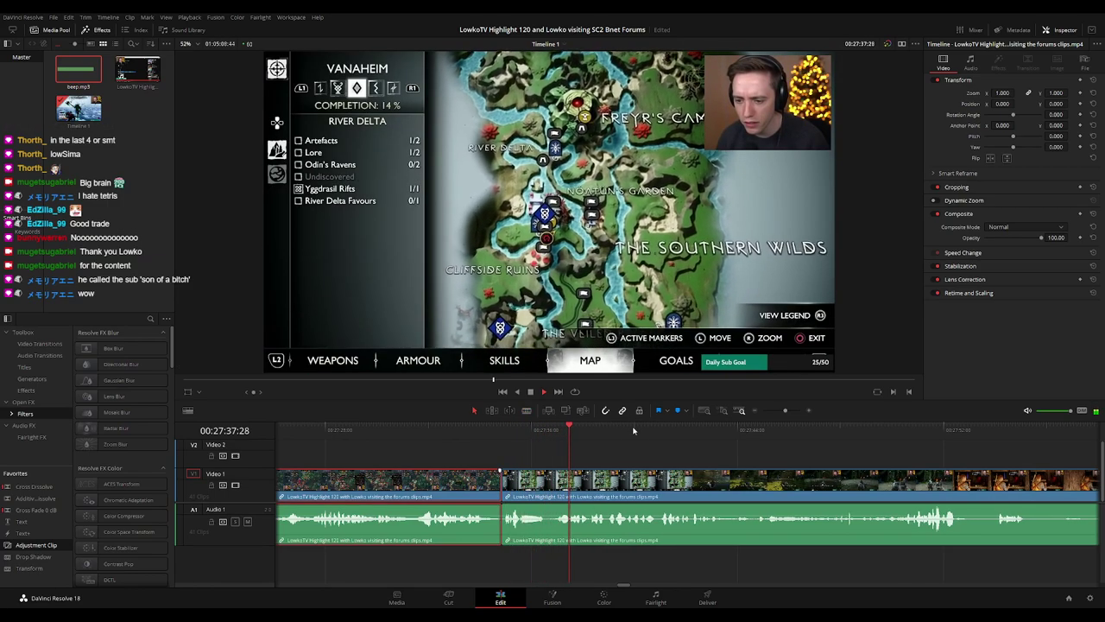
click(662, 453)
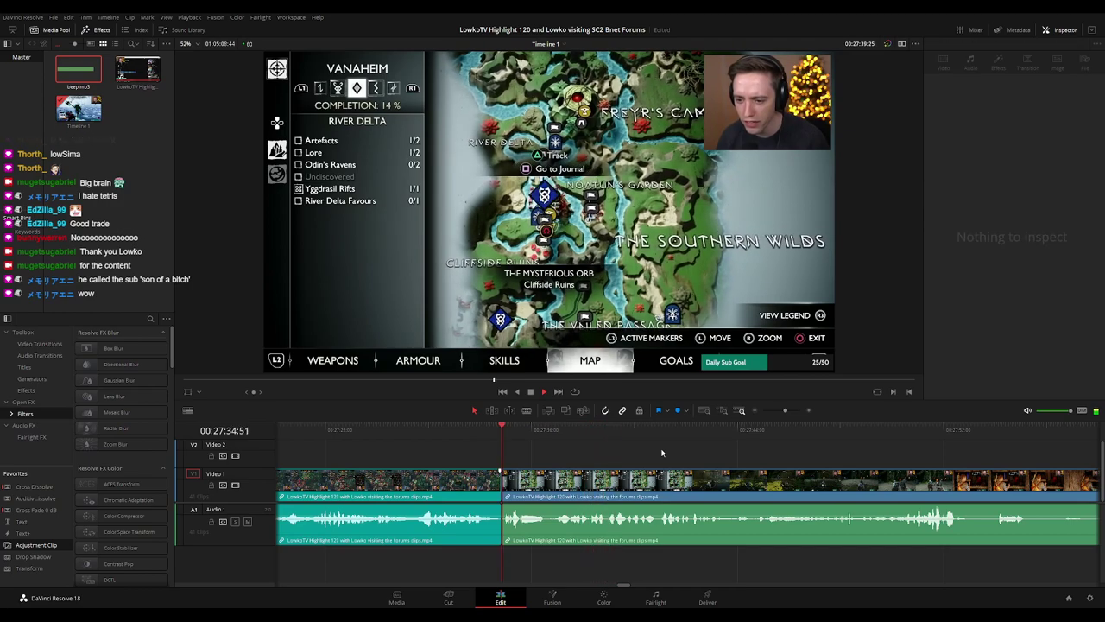
drag(726, 458, 587, 459)
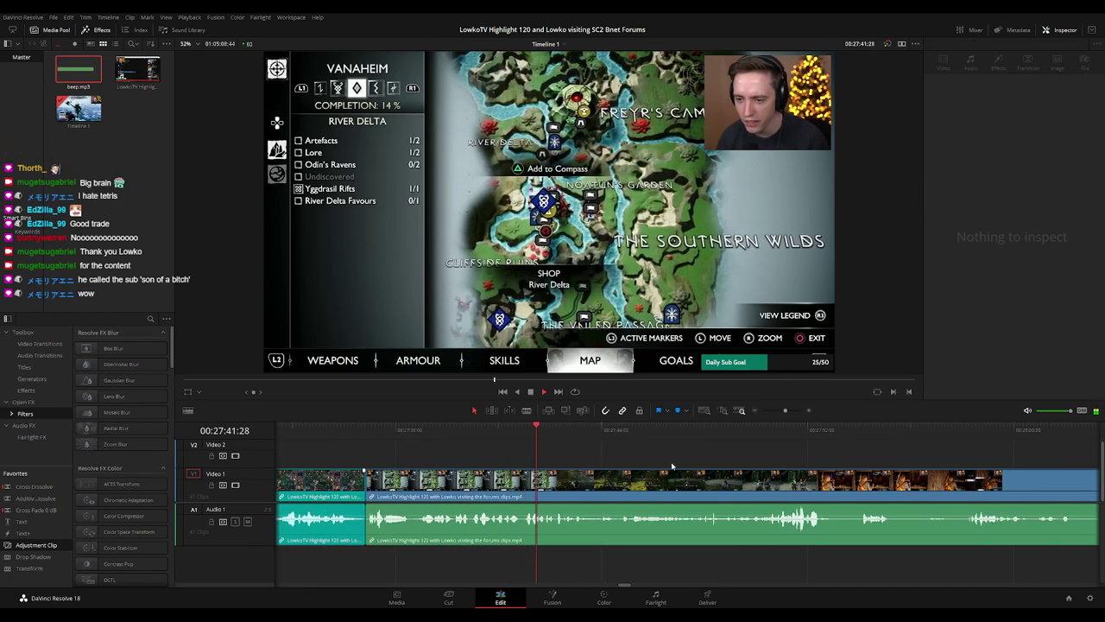
- Play through the boat ride and cut out the short piece from 00:27:53:17 to about 00:27:53:49 before the Aesir Uniform scene, closing the gap
scroll(639, 466, right, 2)
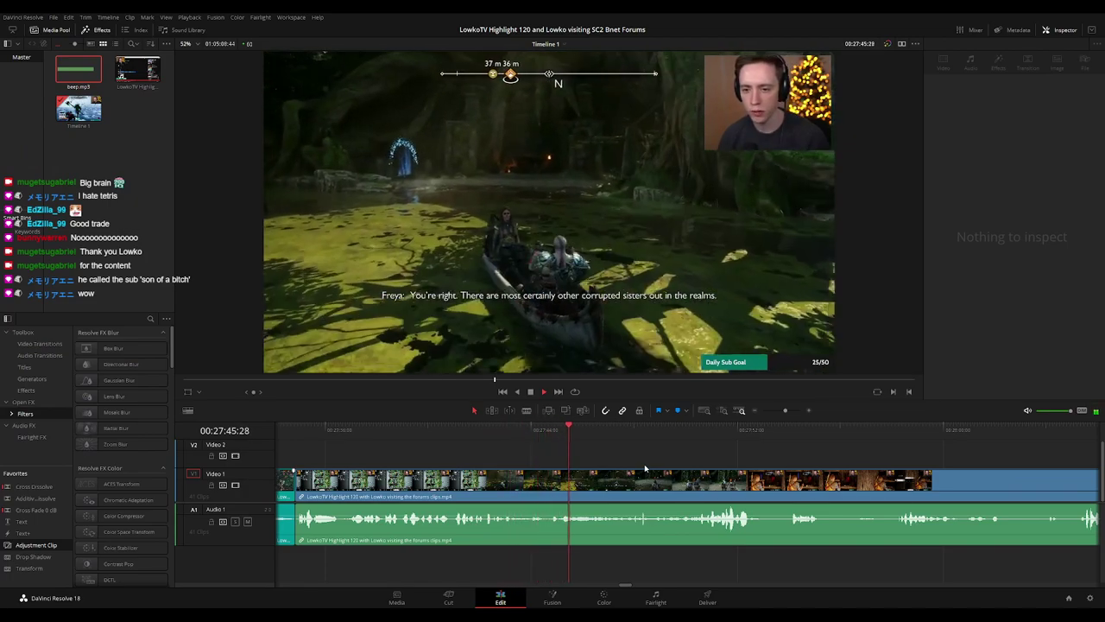
scroll(620, 456, right, 2)
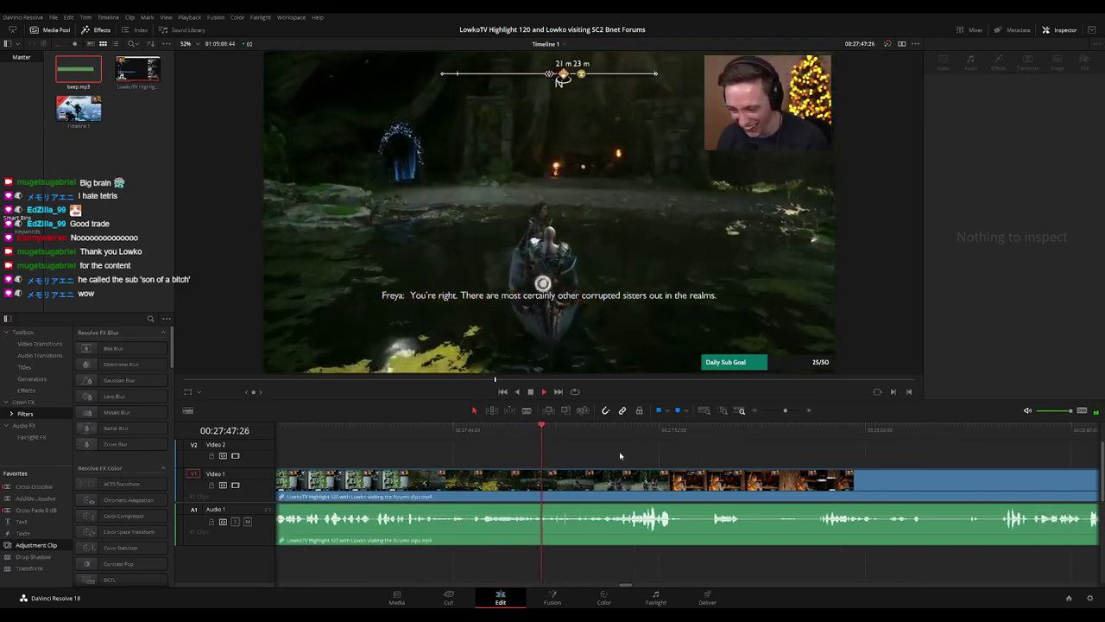
scroll(649, 456, right, 2)
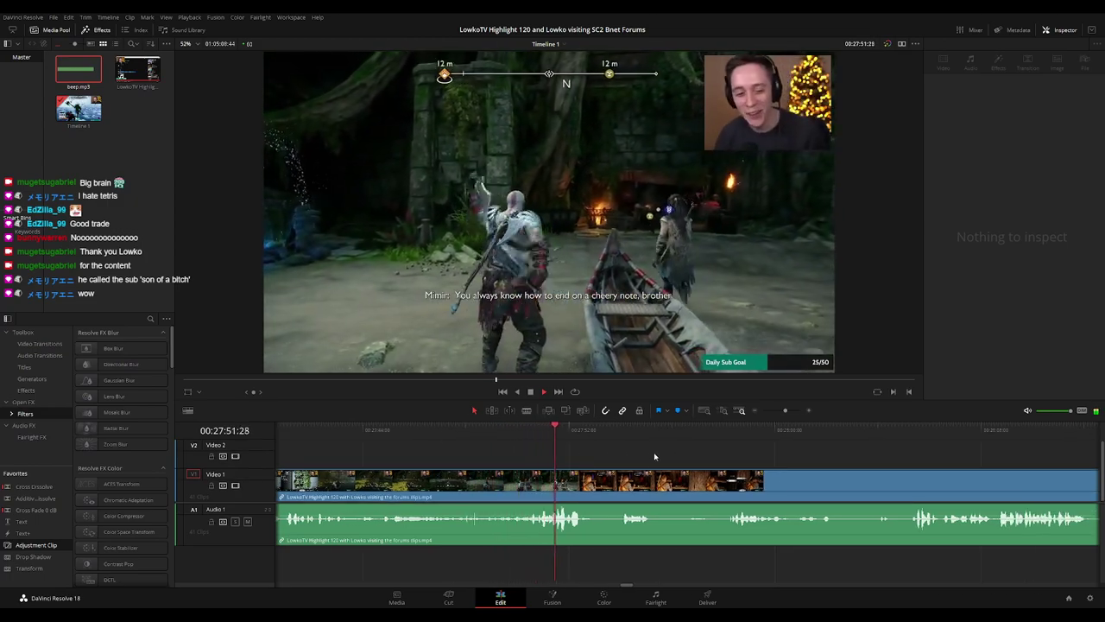
scroll(616, 455, right, 2)
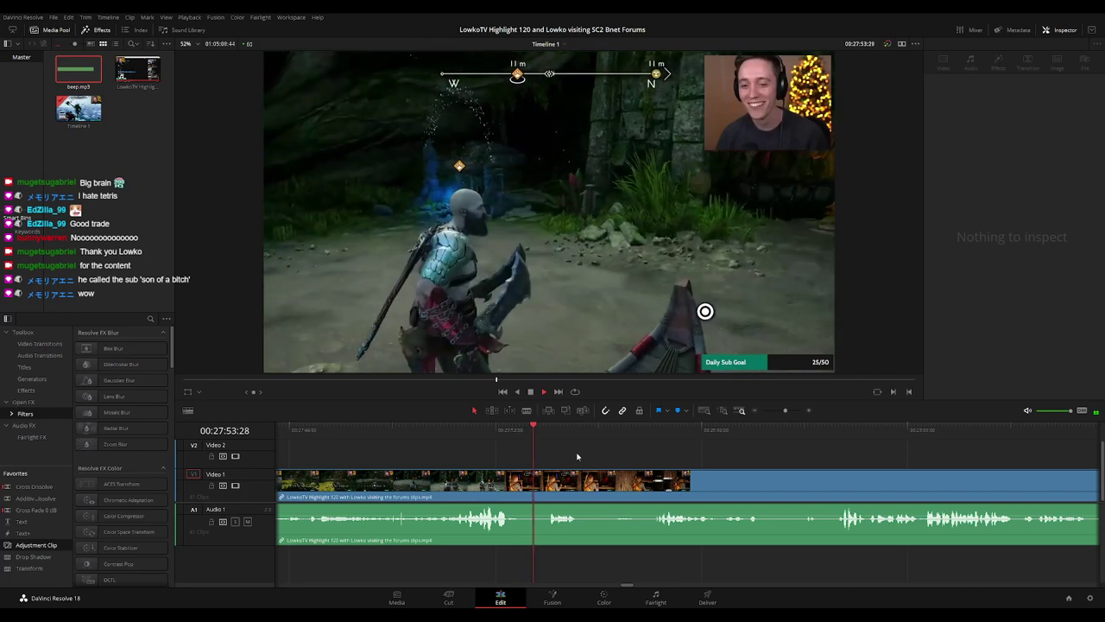
drag(549, 432, 511, 442)
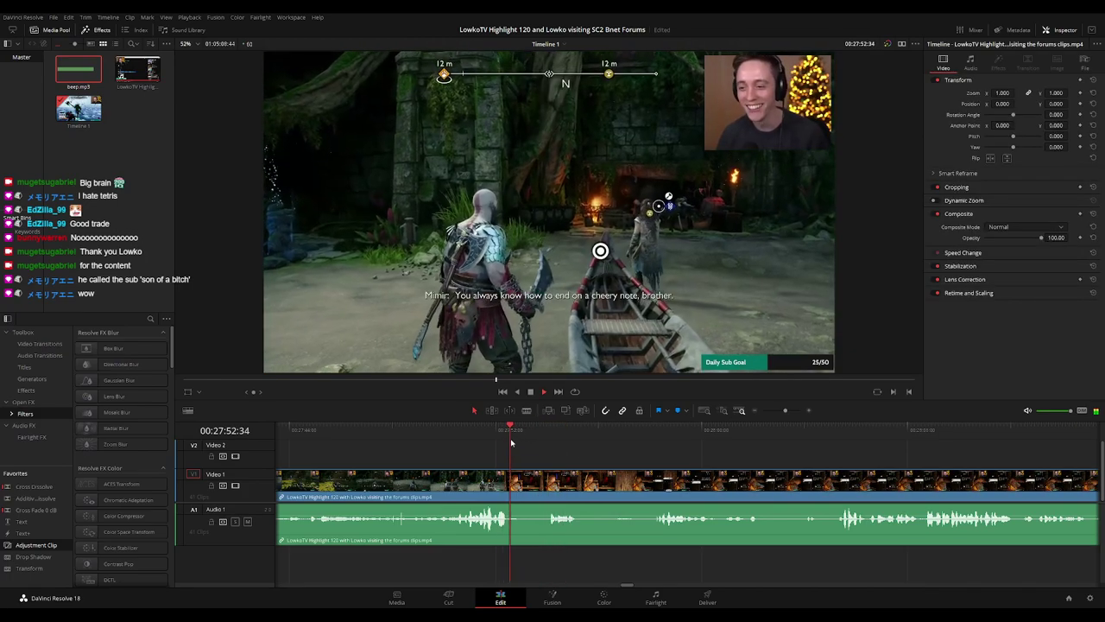
click(530, 483)
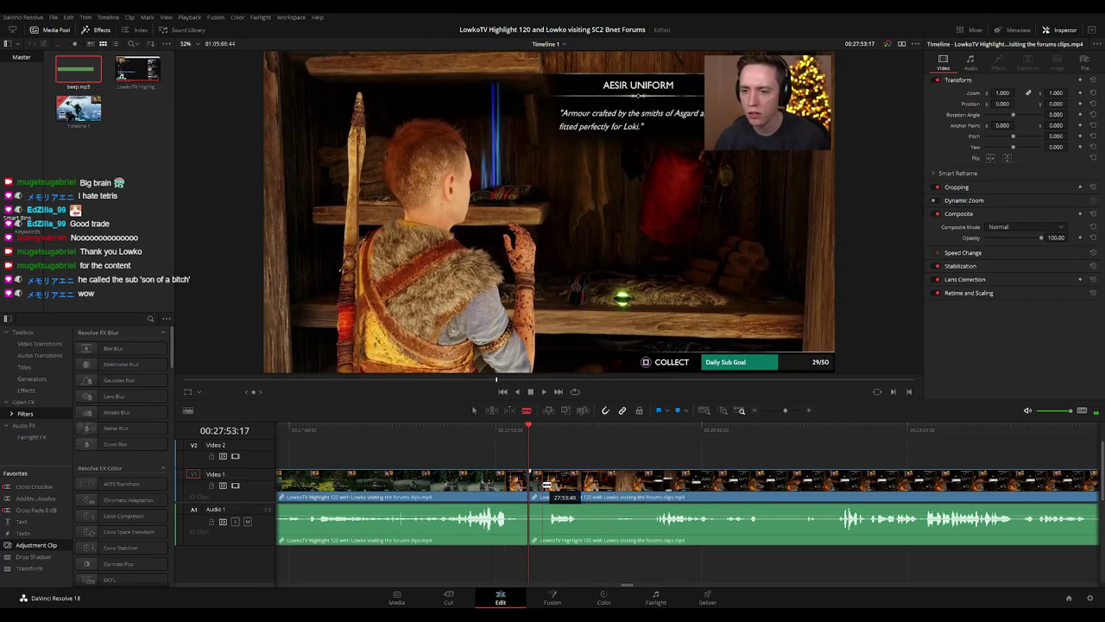
click(542, 483)
key(a)
click(537, 483)
key(BackSpace)
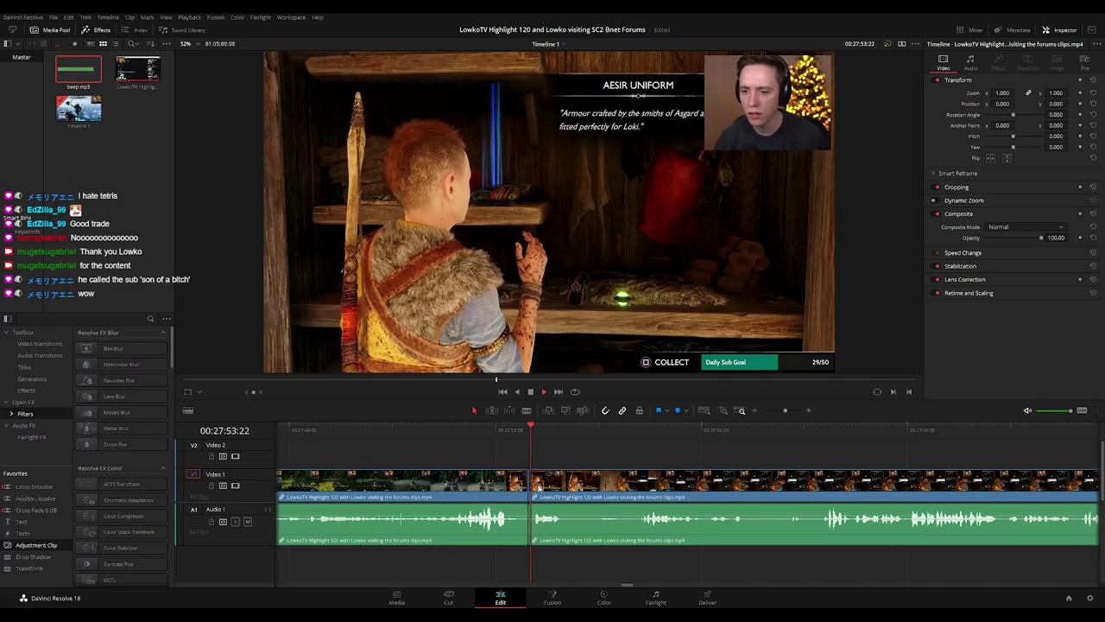
- Colour the Vanaheim boat ride clip orange, clear the selection and play on into the Jötnar Bow menu footage
click(490, 488)
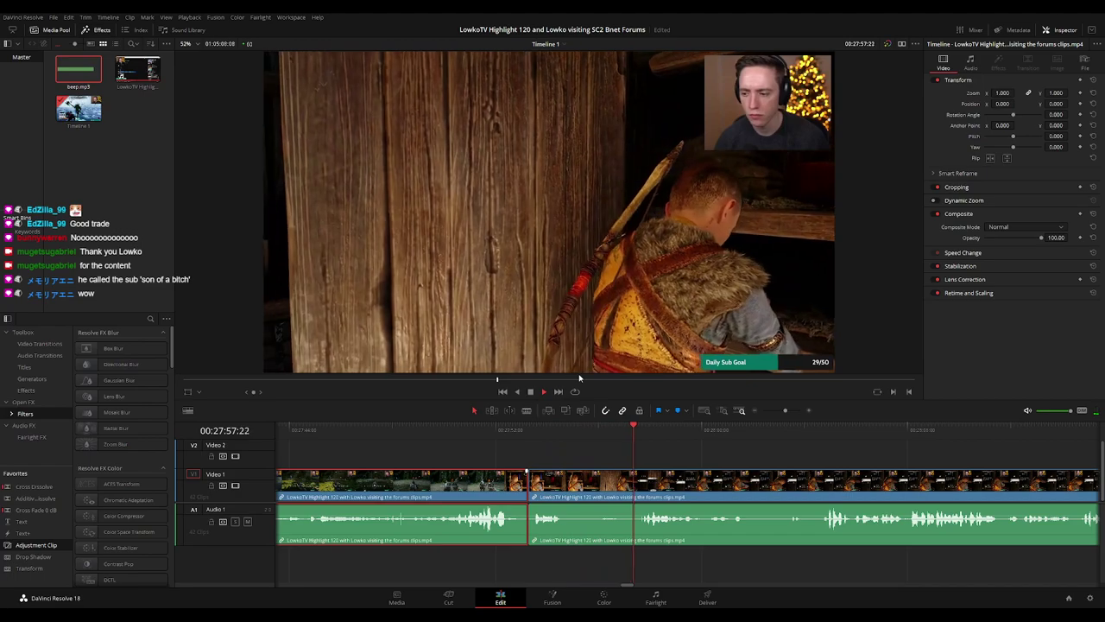
key(ctrl+1)
key(BackSpace)
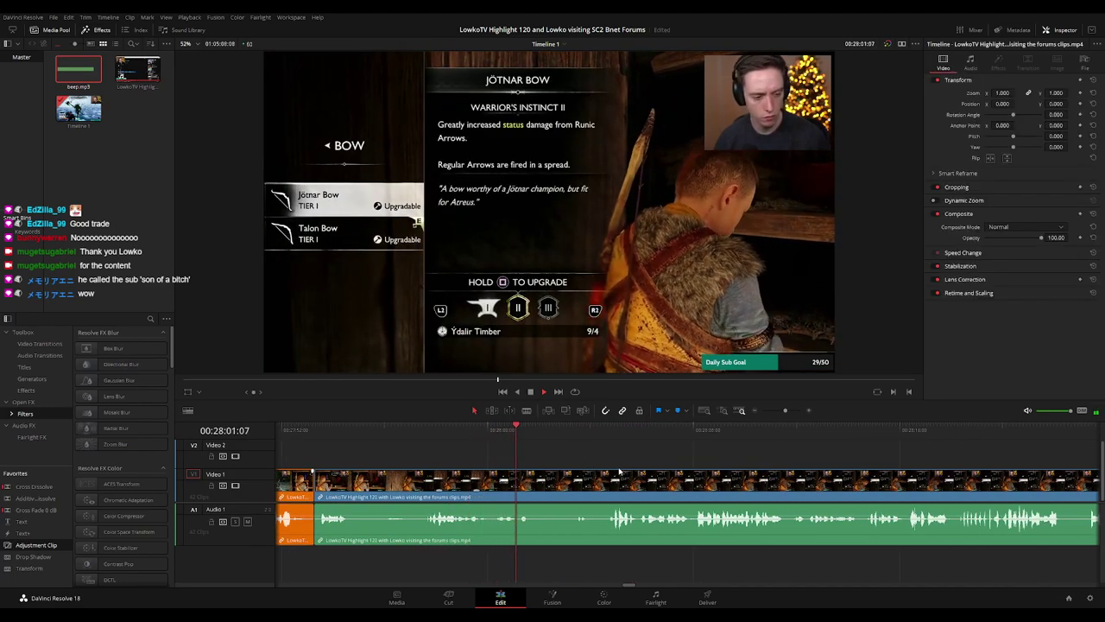
drag(674, 472, 575, 459)
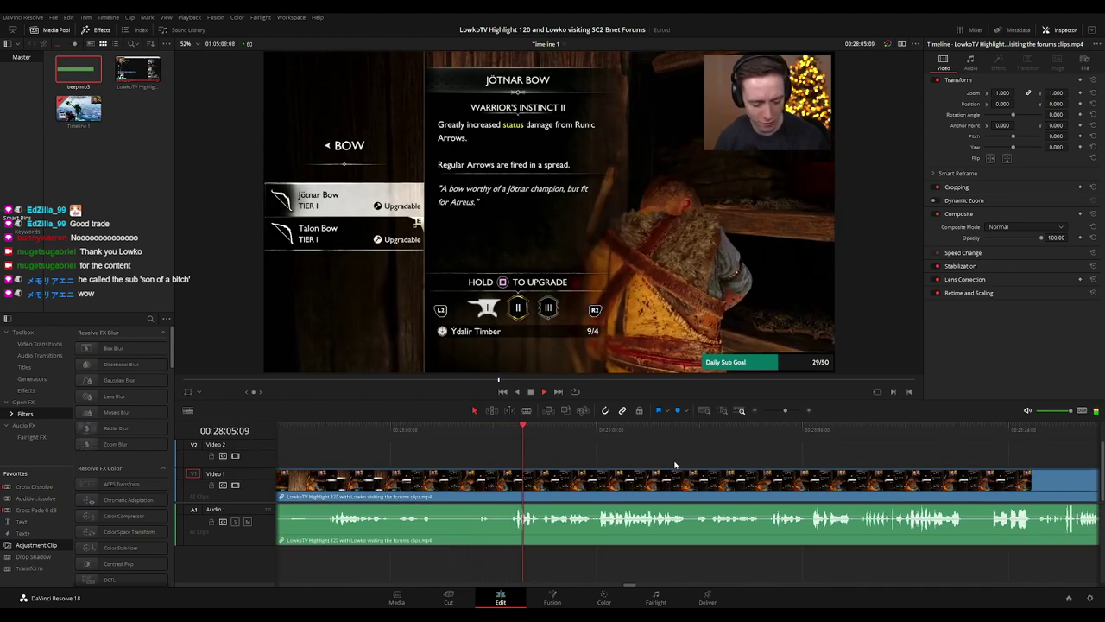
- Play through the Jötnar Bow menu footage up to the moment the phone is held up to the webcam
scroll(675, 467, down, 2)
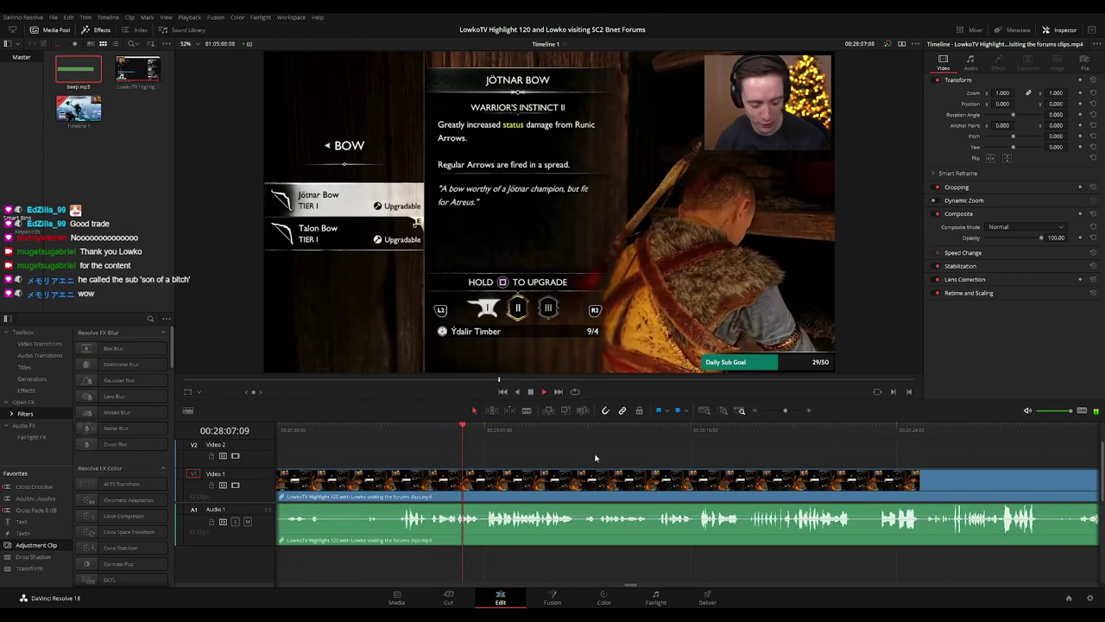
scroll(585, 448, down, 1)
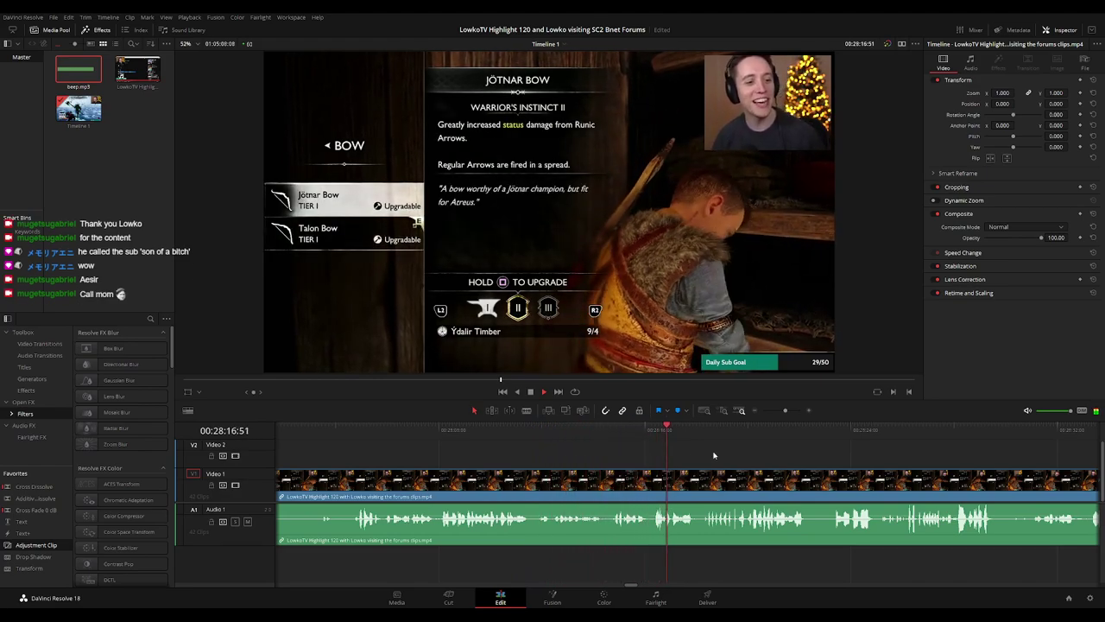
drag(726, 454, 602, 454)
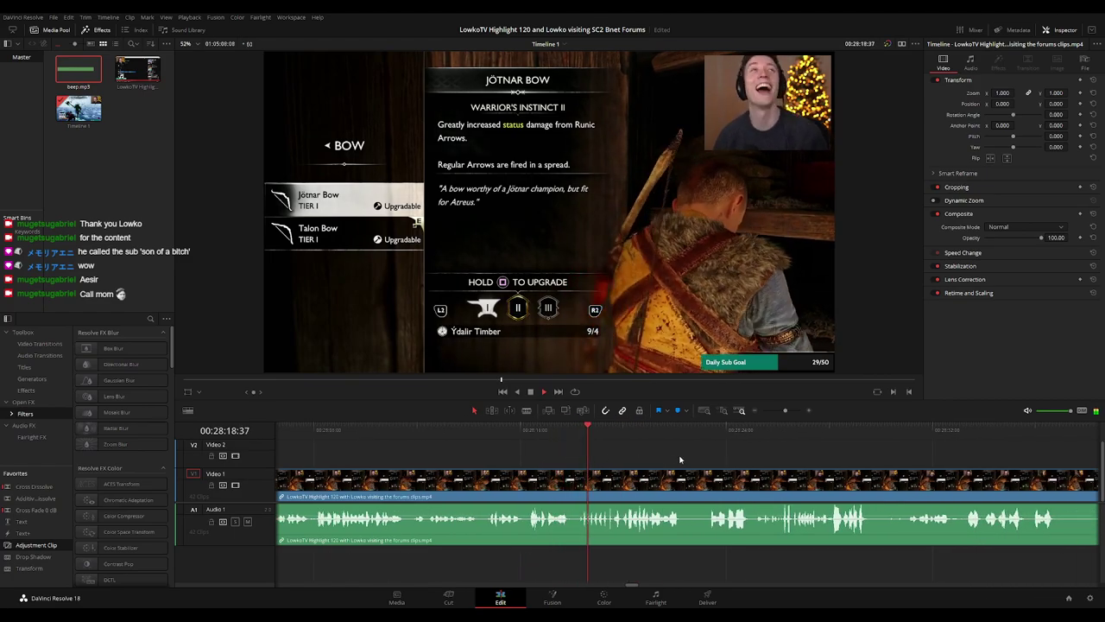
scroll(617, 458, right, 1)
scroll(617, 459, right, 2)
scroll(549, 458, right, 1)
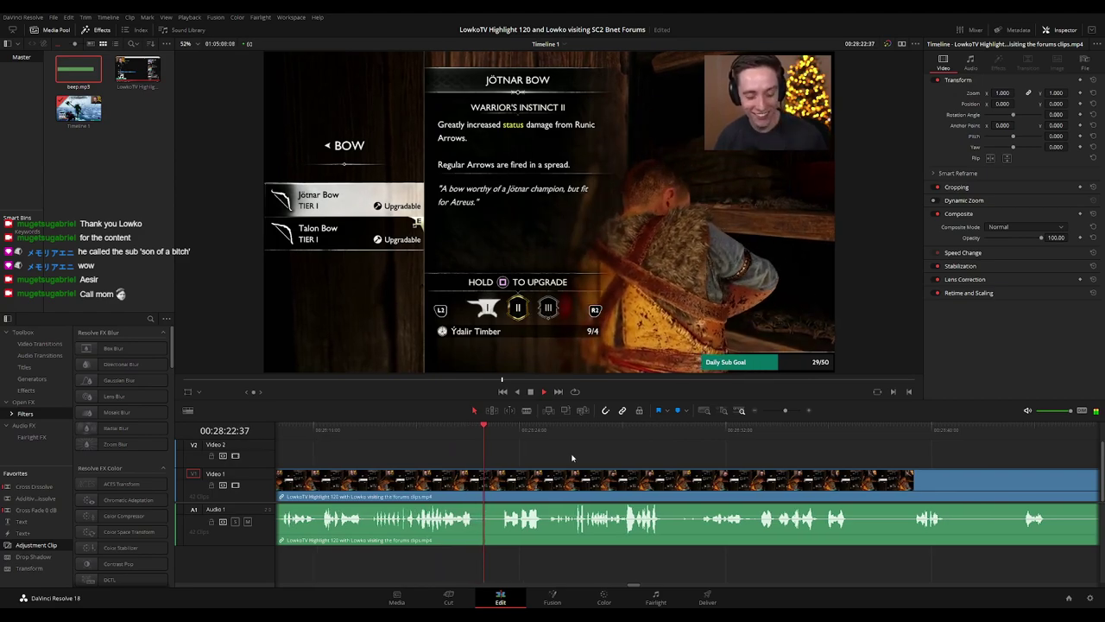
scroll(548, 457, right, 1)
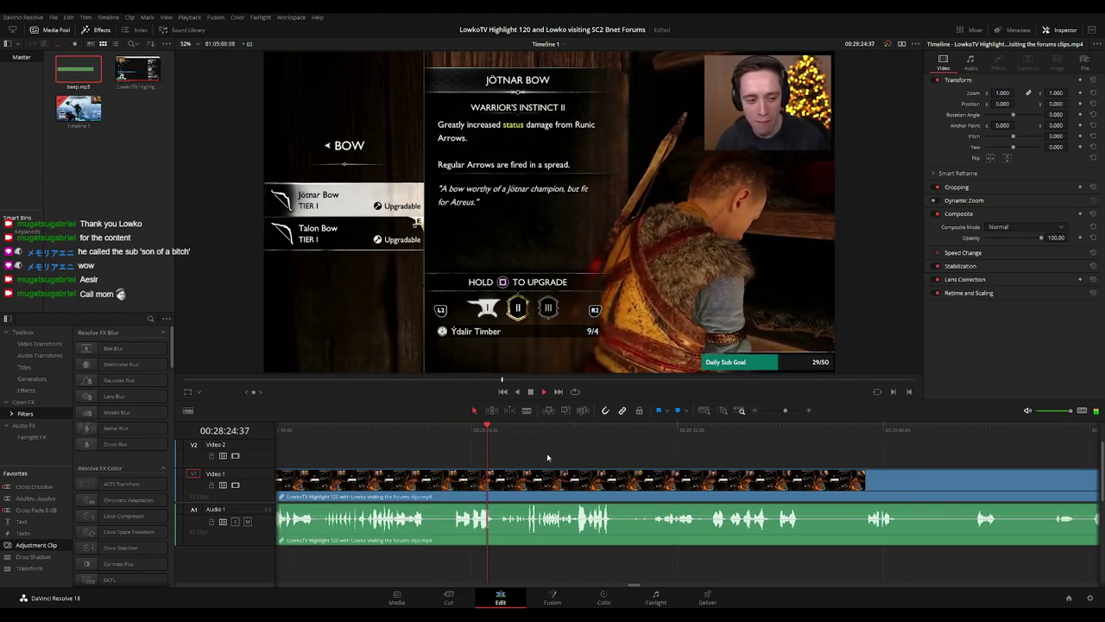
scroll(561, 458, right, 2)
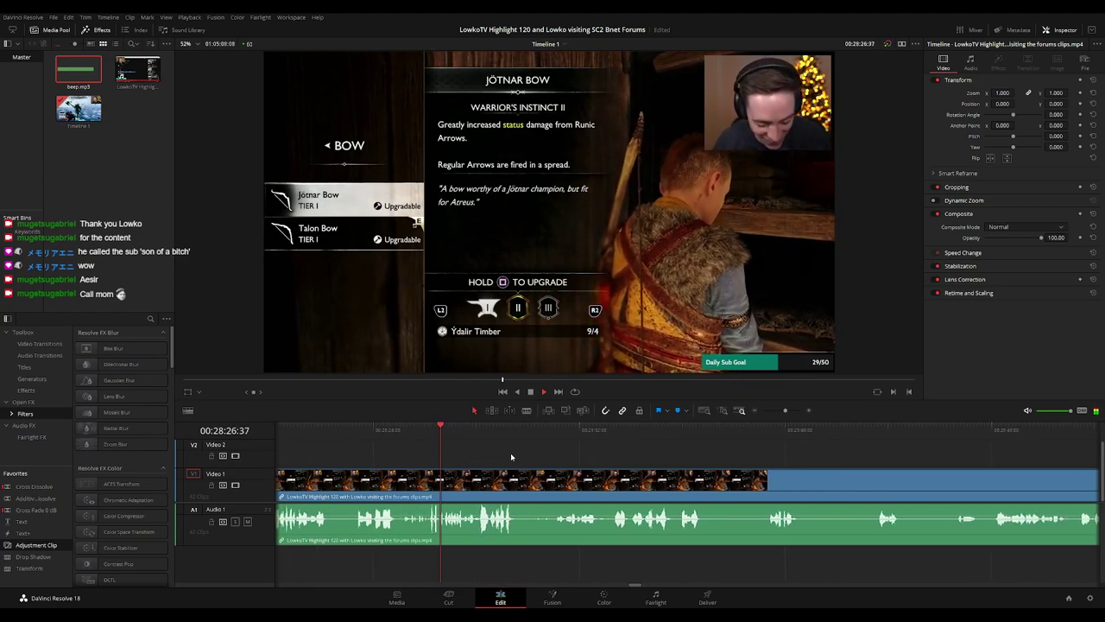
scroll(544, 452, right, 1)
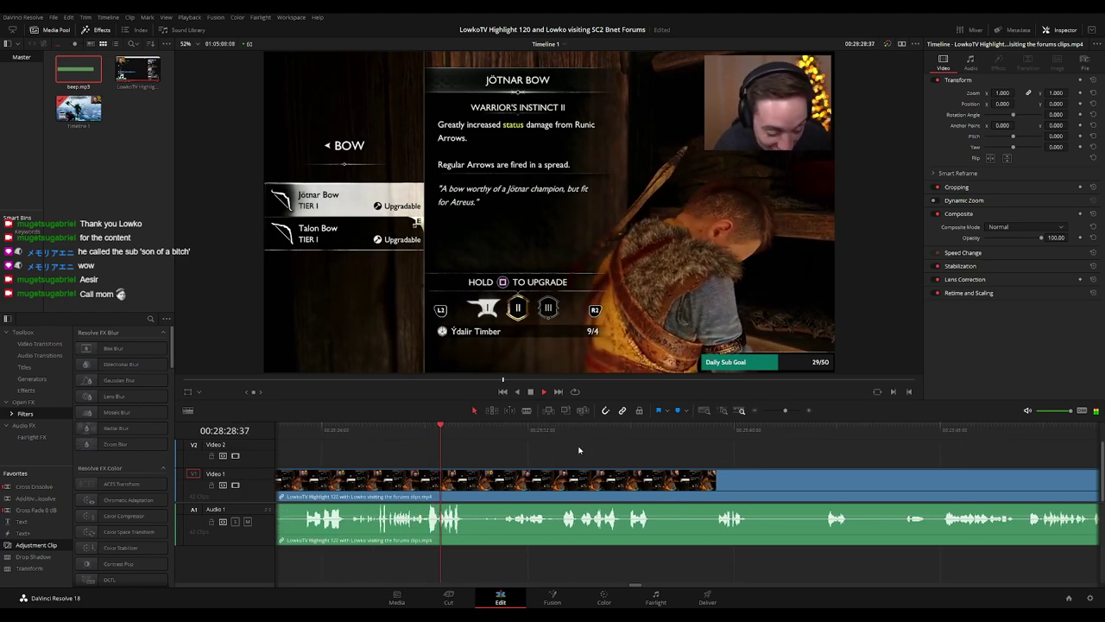
scroll(496, 443, right, 2)
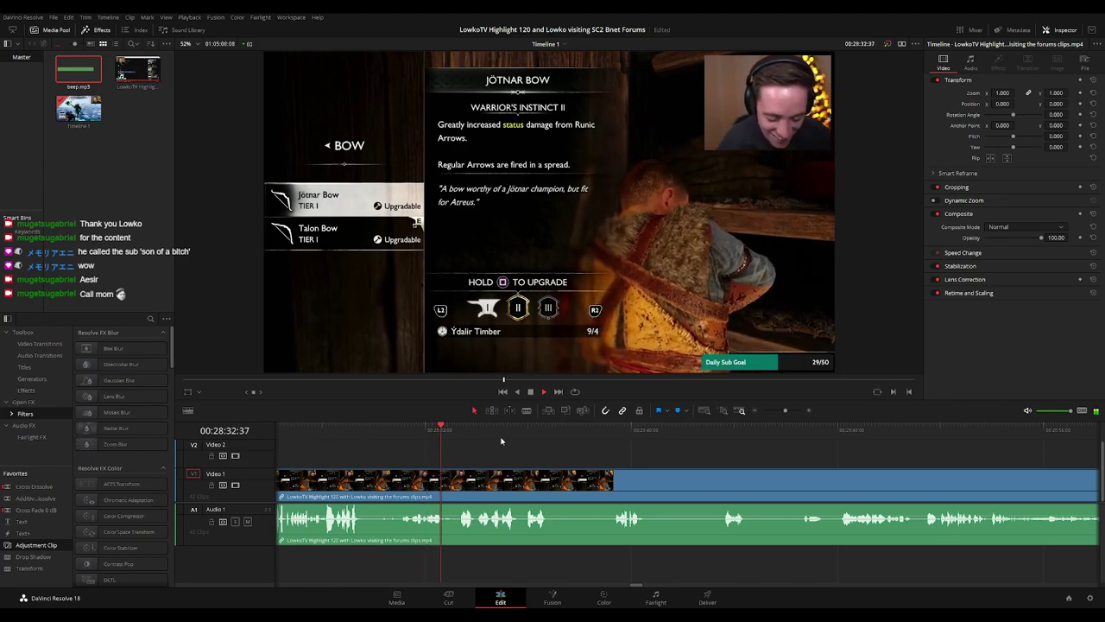
scroll(559, 447, right, 2)
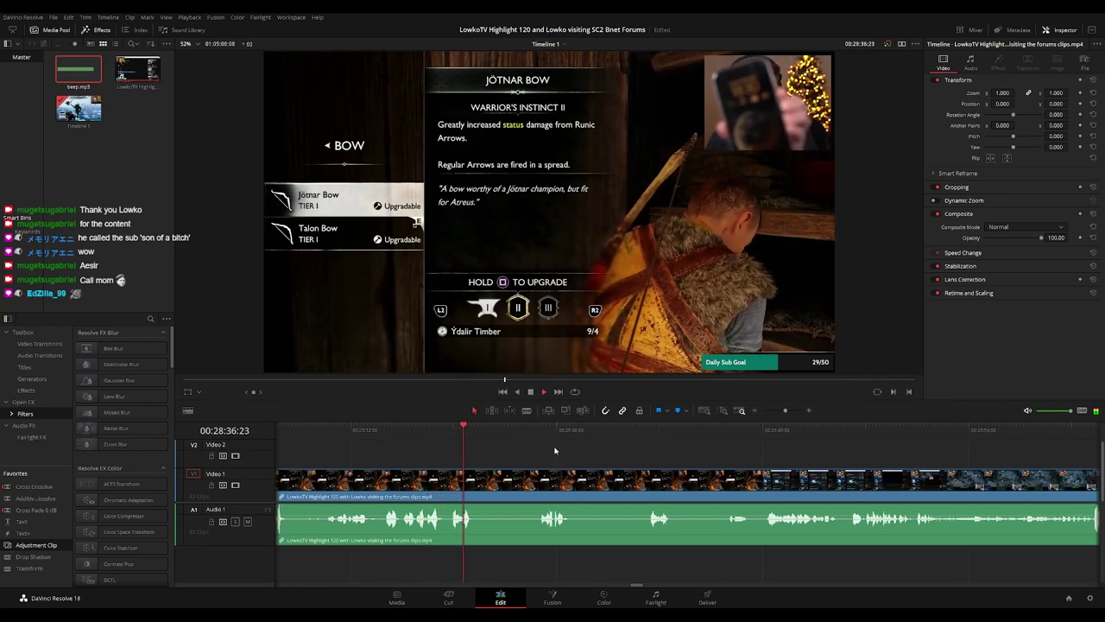
- Add an adjustment clip at 00:28:36:49 that enlarges the phone on the webcam with zoom 1.690, X position -871 and Y position -487, and clear the selection
mouse_move(469, 433)
mouse_down()
mouse_move(448, 434)
mouse_move(475, 432)
mouse_up()
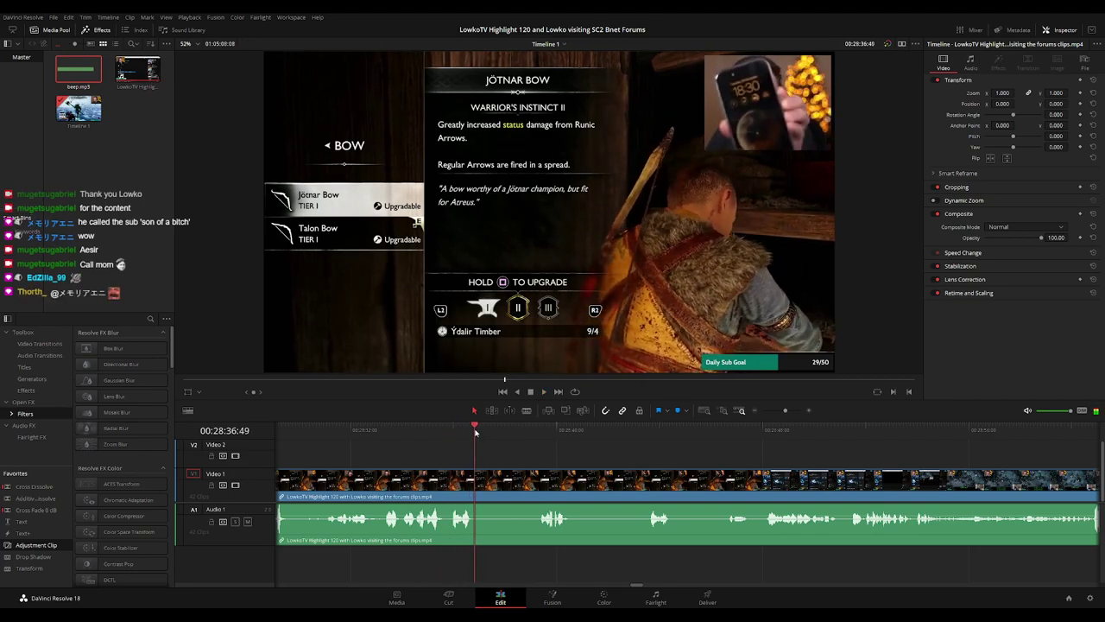
drag(229, 496, 477, 461)
drag(1001, 92, 956, 103)
drag(1055, 104, 1015, 104)
key(space)
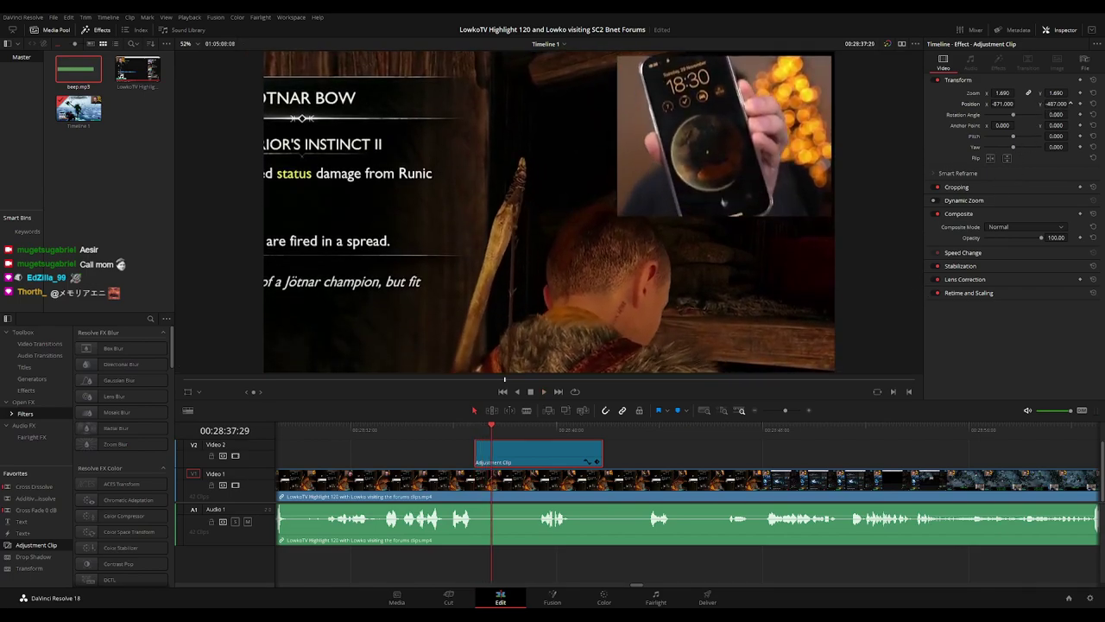
click(700, 460)
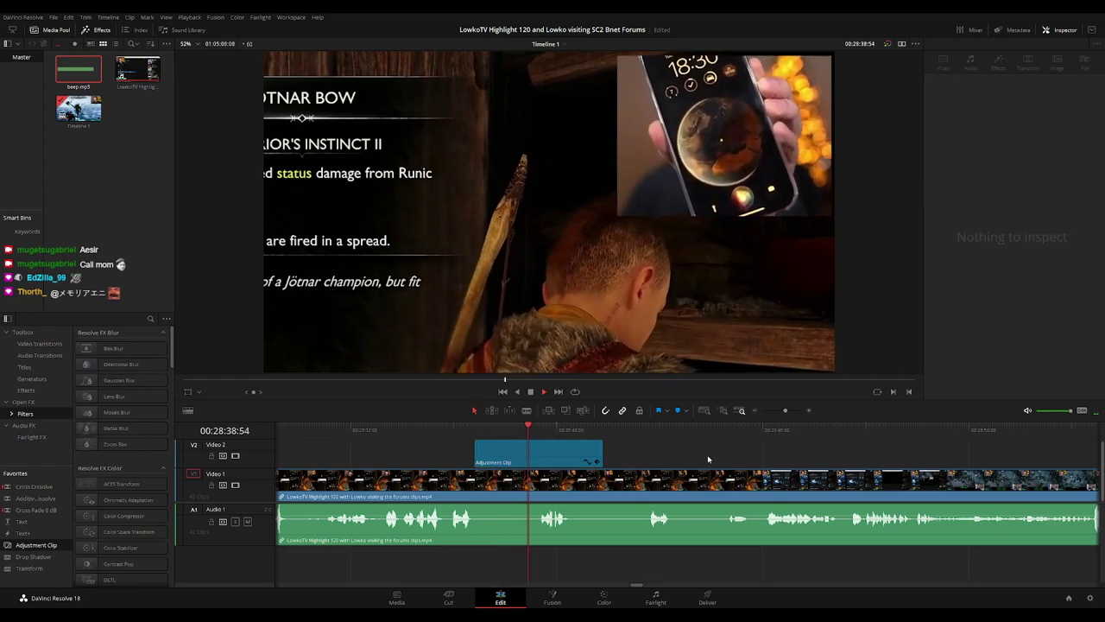
- Extend the webcam zoom's adjustment clip to 00:28:47:42, near the end of the Jötnar Bow scene
drag(602, 455, 678, 454)
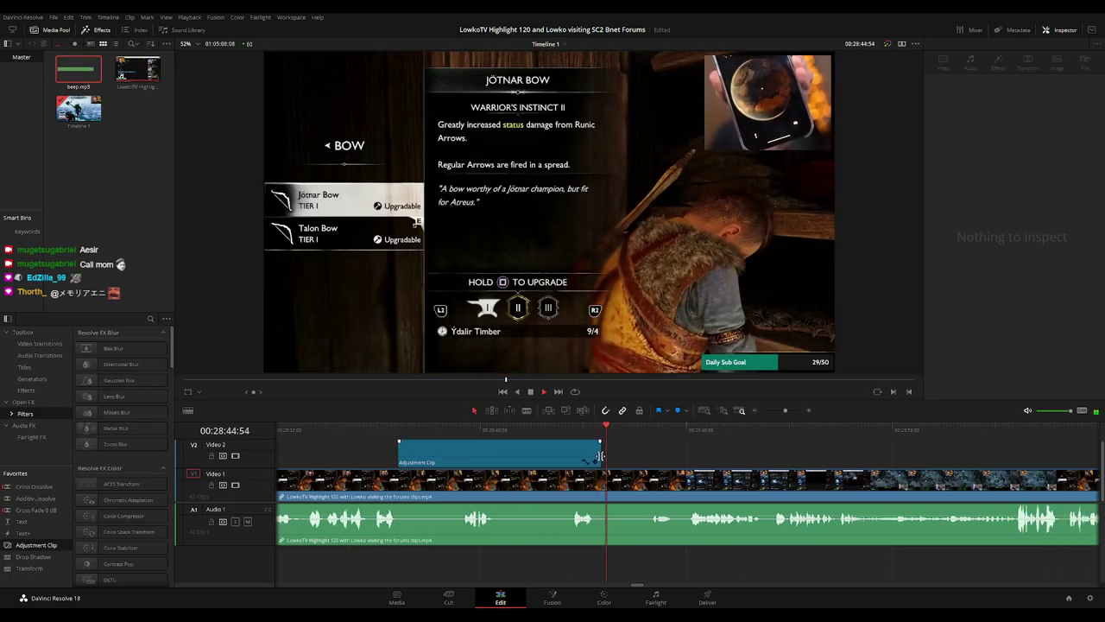
drag(602, 456, 641, 458)
key(space)
drag(573, 462, 570, 462)
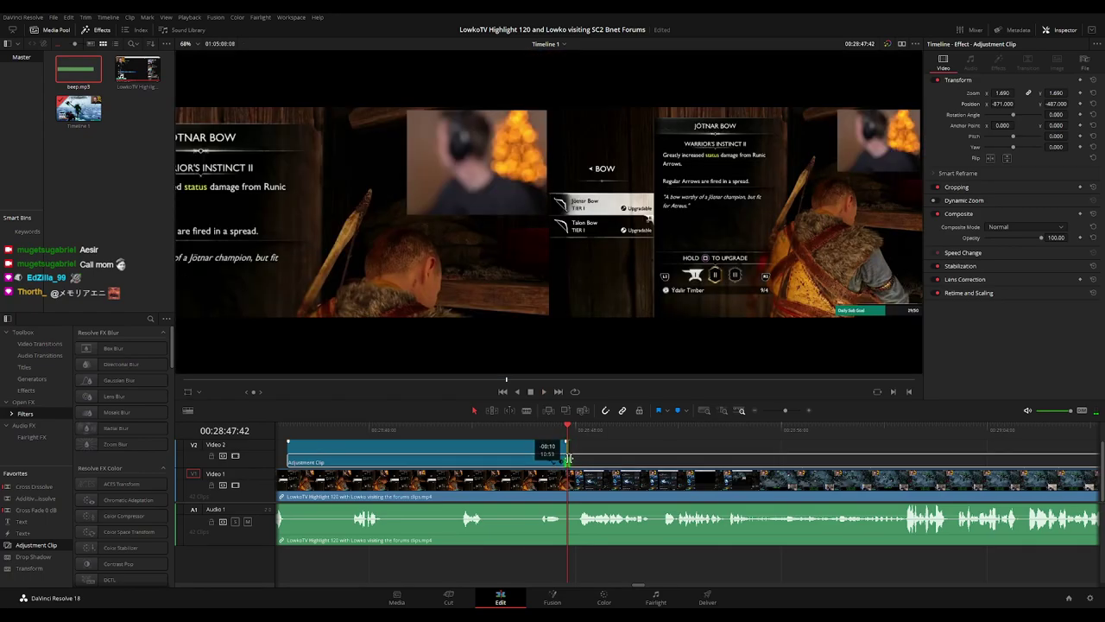
- Cut out the short piece starting at 00:28:47:42, just before the Reddit footage, closing the gap
key(b)
click(577, 484)
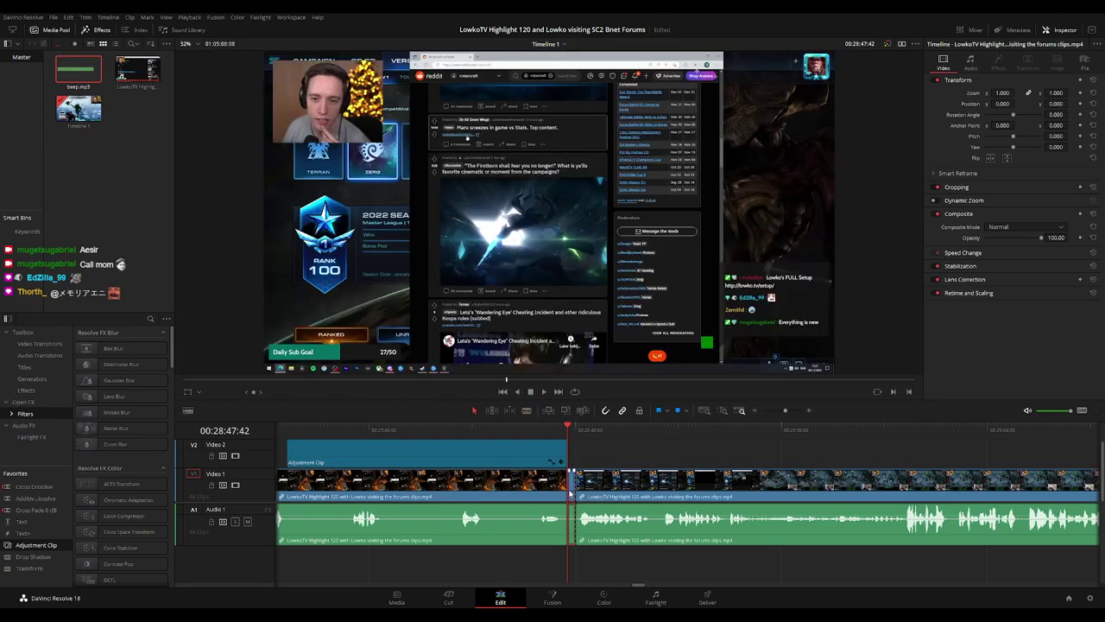
key(Delete)
key(space)
- Colour the Jötnar Bow clip orange, clear the selection and play on into the Reddit footage
click(562, 492)
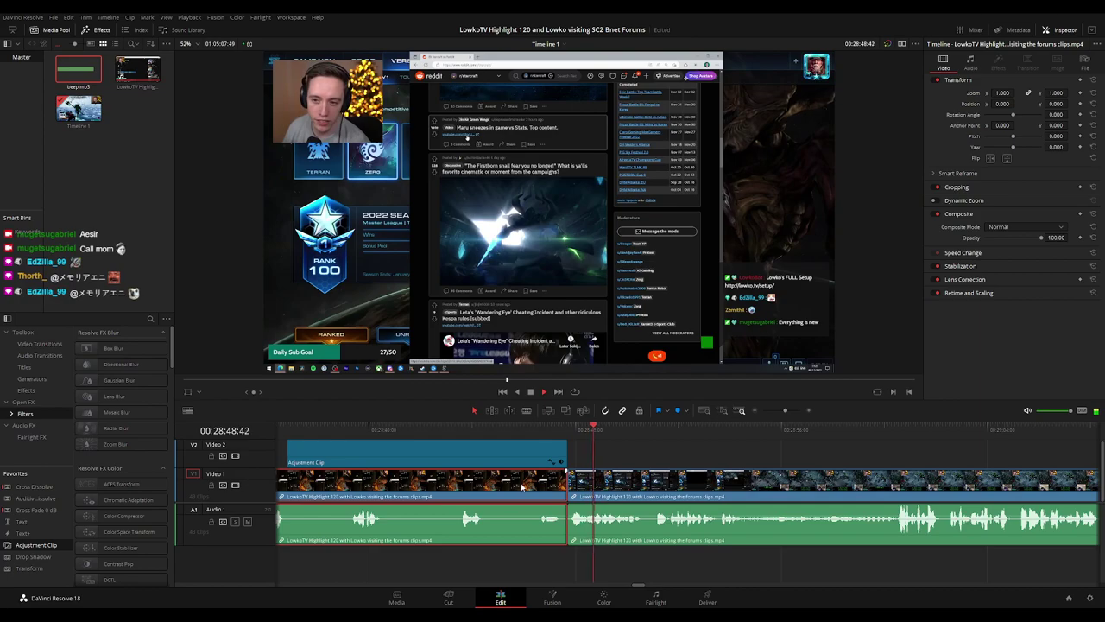
key(1)
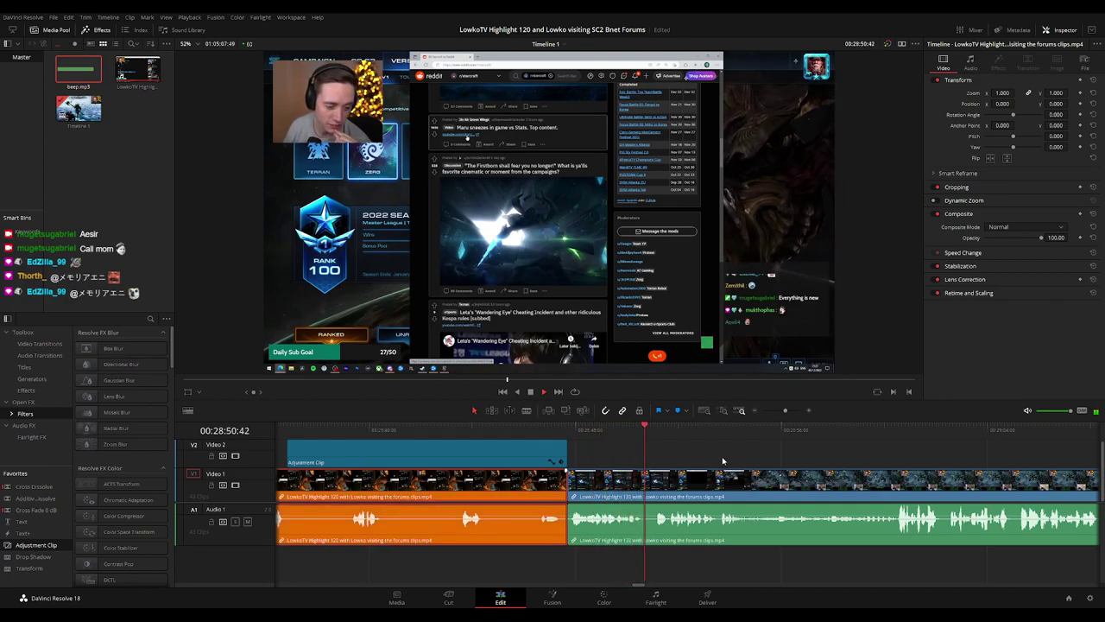
click(722, 461)
scroll(657, 456, right, 3)
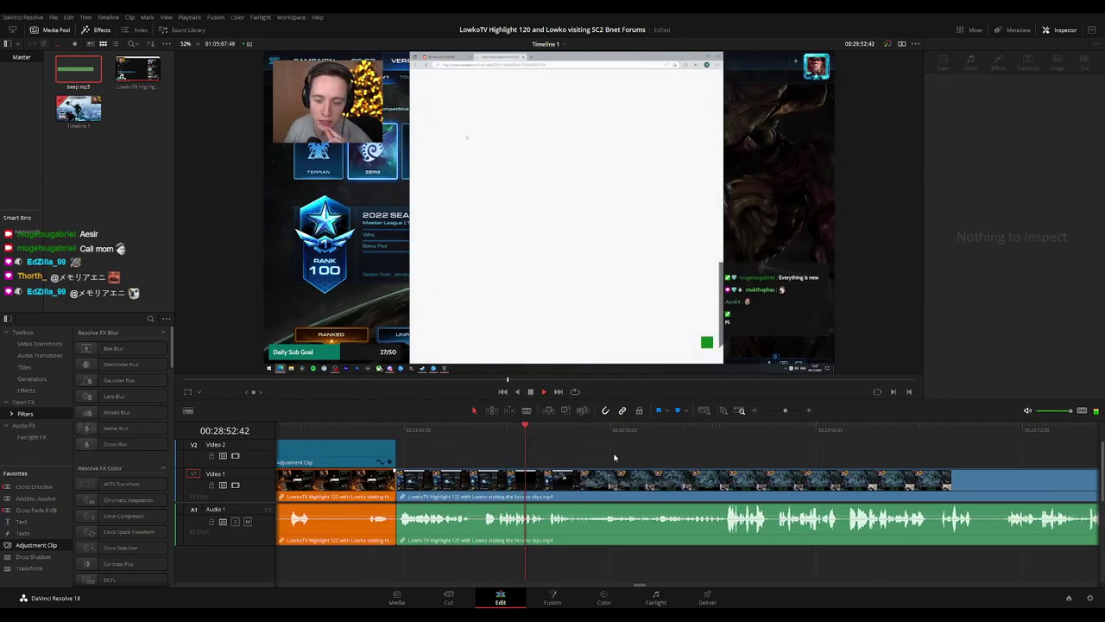
scroll(538, 450, right, 2)
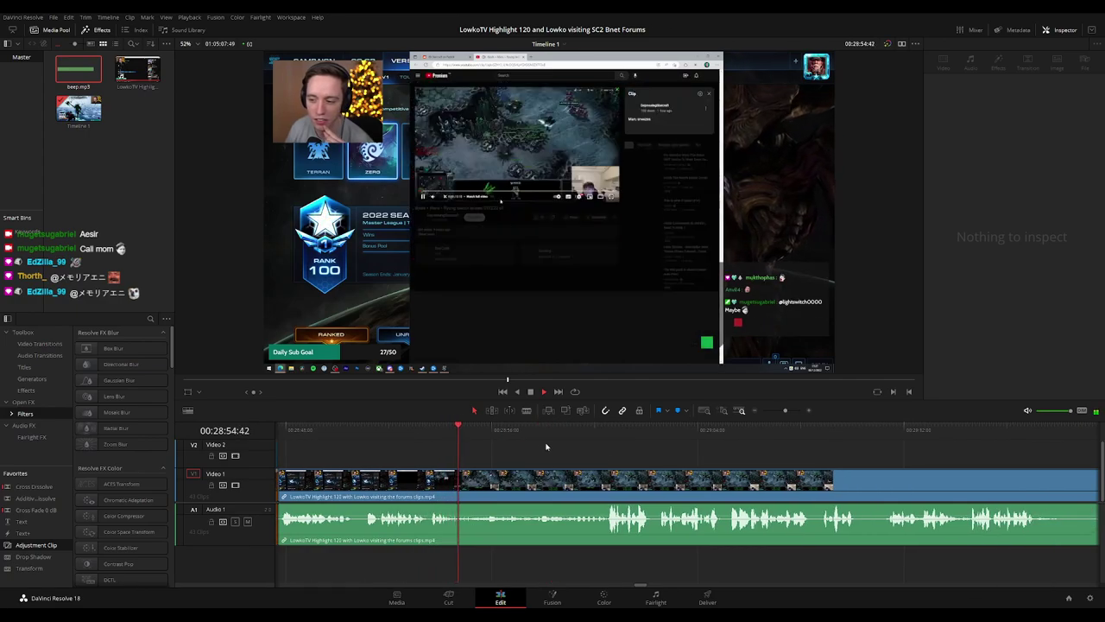
- Split off the short spoken piece ending at 00:29:03:11 in the paused StarCraft video and mute its audio
click(542, 480)
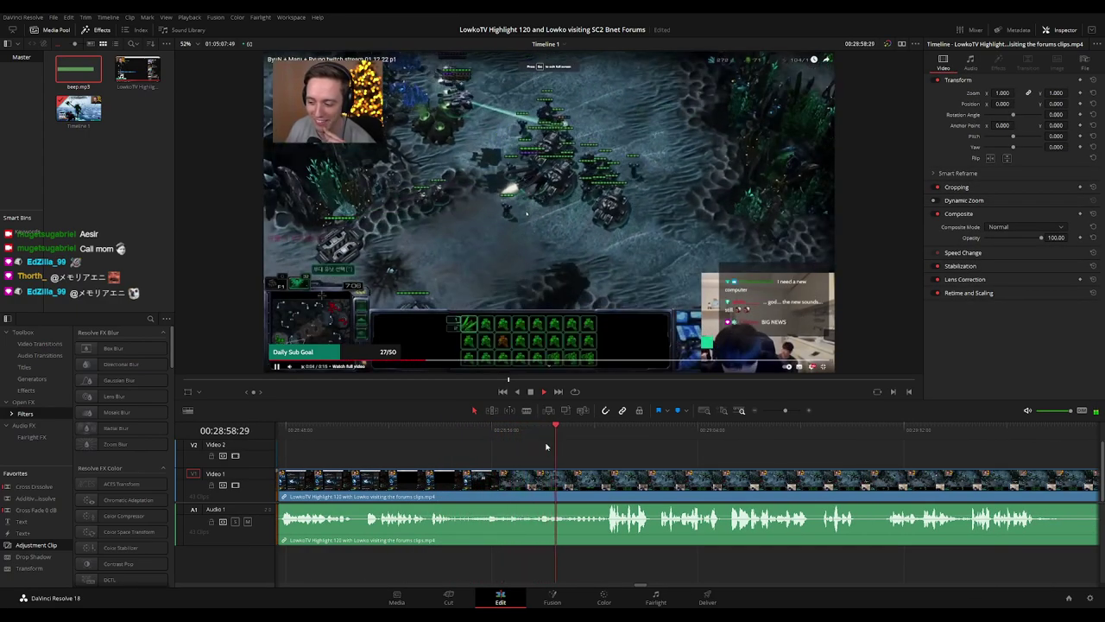
scroll(609, 446, right, 1)
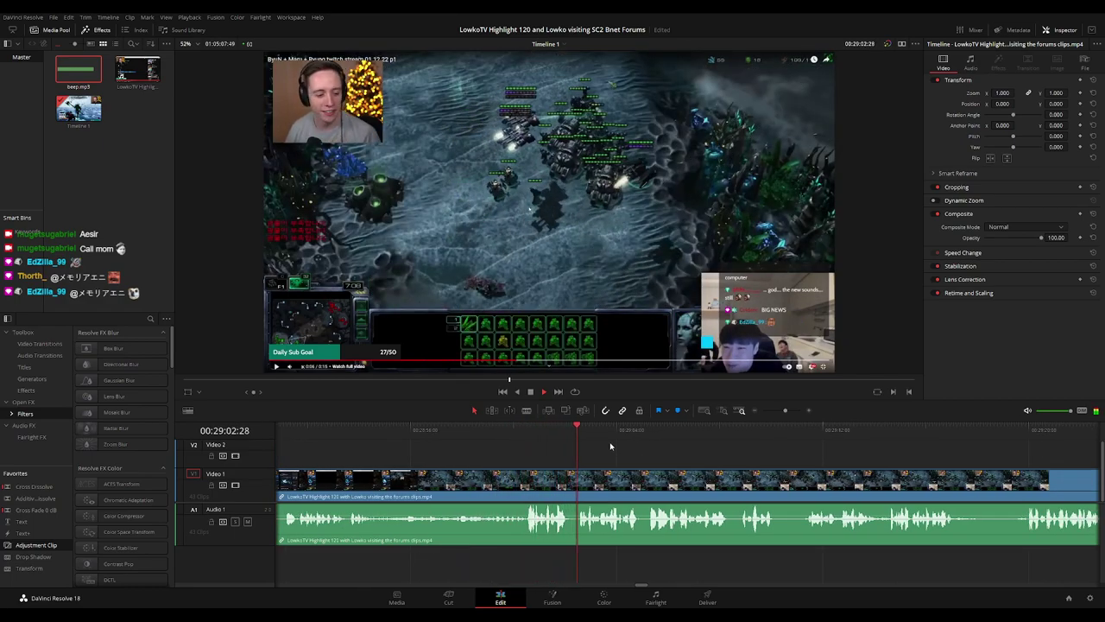
click(559, 435)
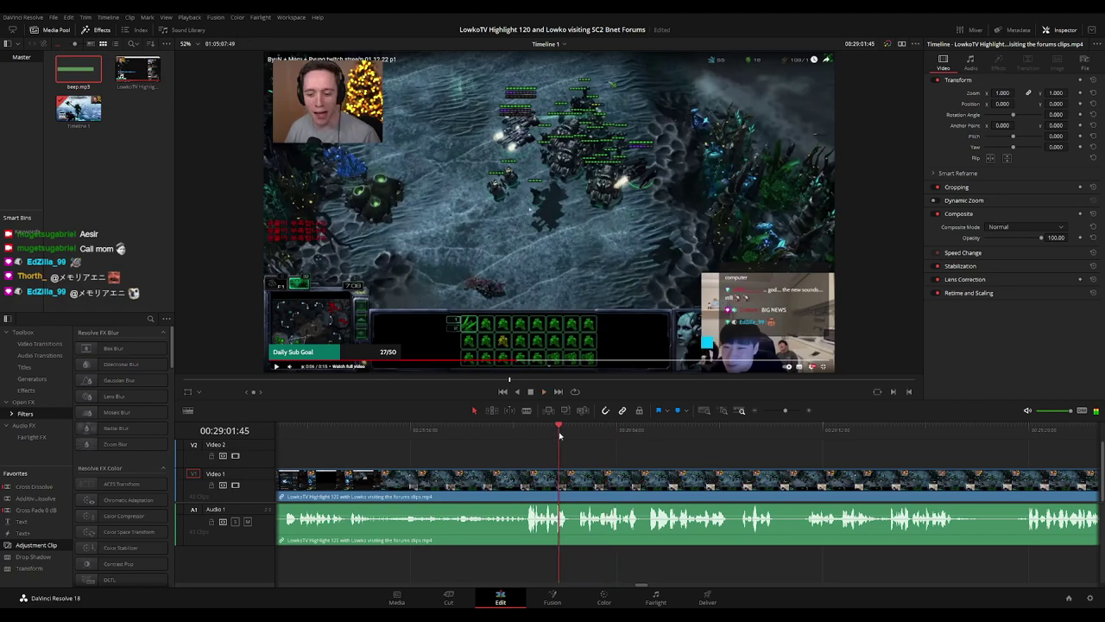
scroll(631, 456, up, 2)
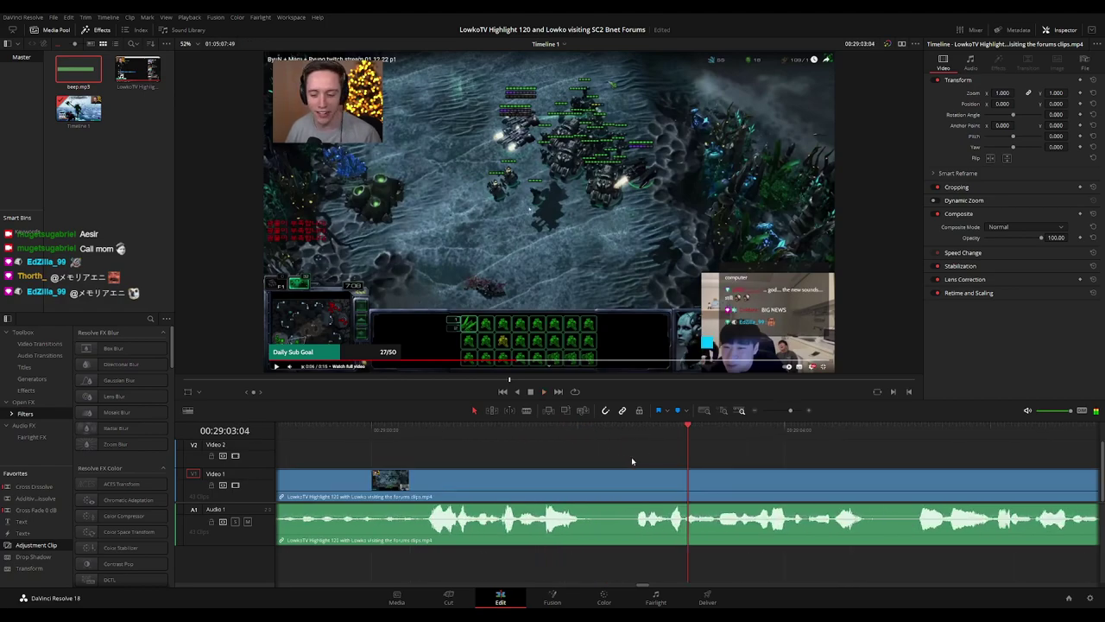
click(575, 433)
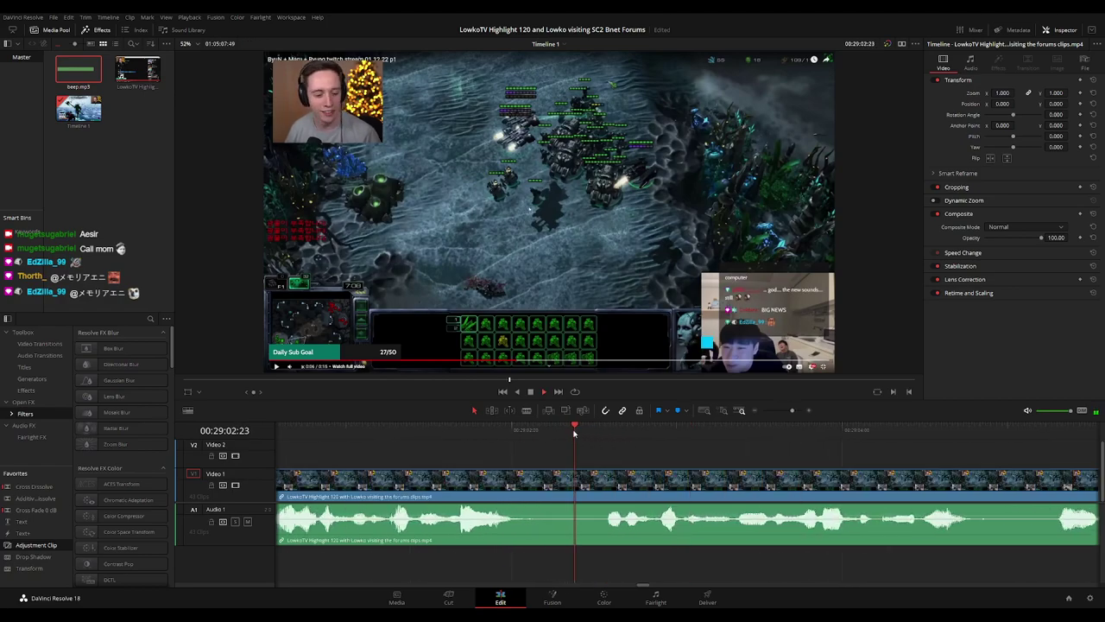
click(661, 488)
click(666, 434)
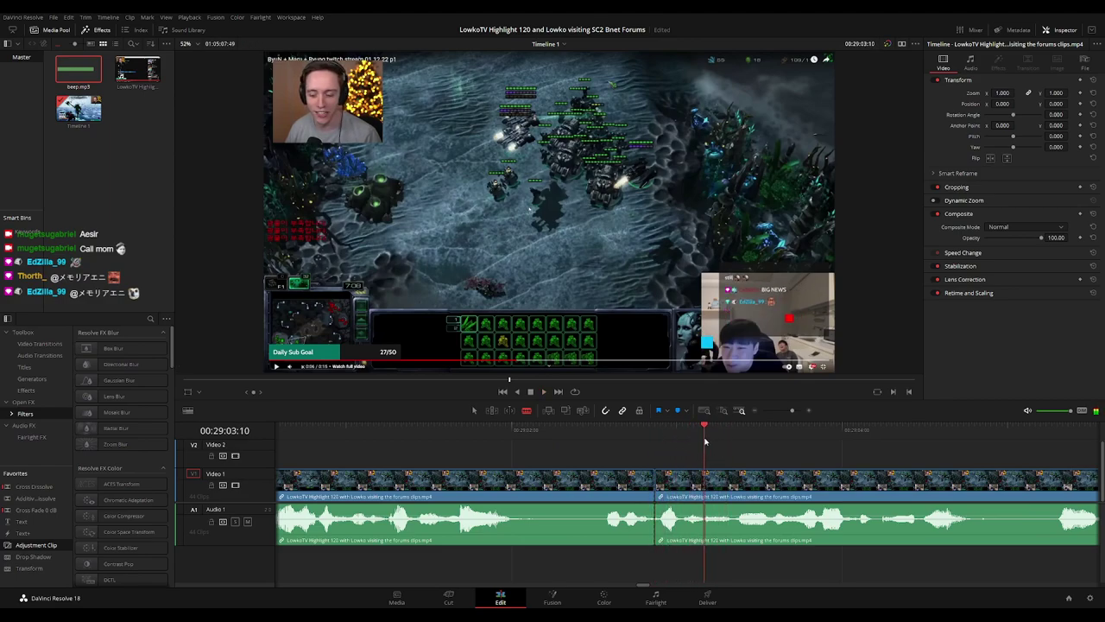
click(708, 499)
key(a)
drag(687, 518, 686, 545)
- Place beep.mp3 on a second audio track under the muted piece, trim it to the same length, lower its volume and check it in playback
drag(86, 80, 525, 567)
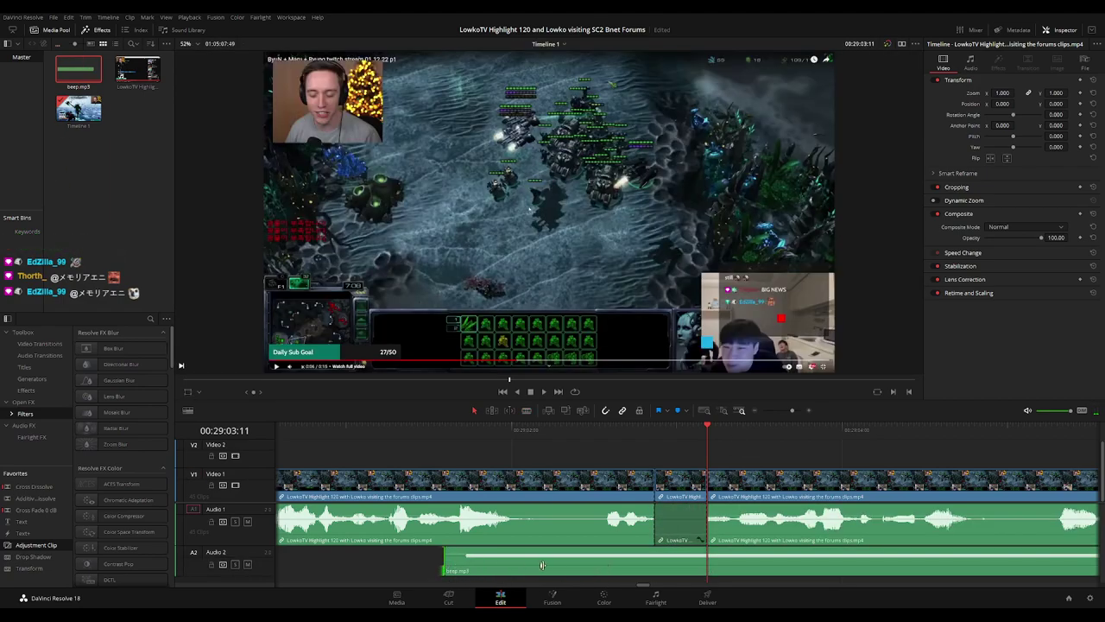
drag(449, 564, 663, 560)
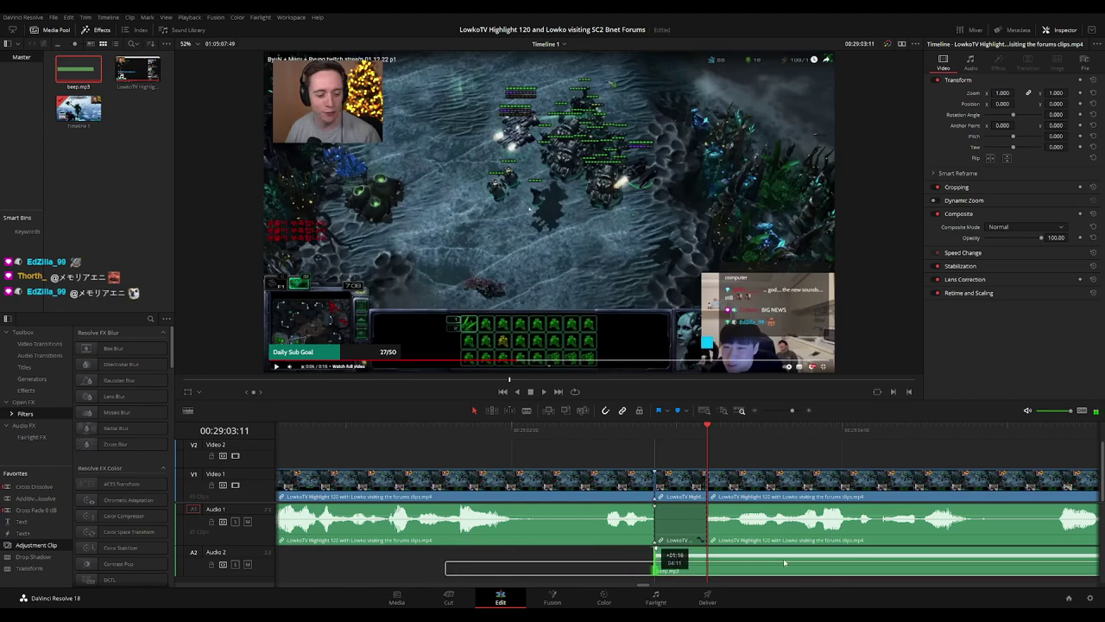
key(ctrl+minus)
drag(1027, 568, 687, 568)
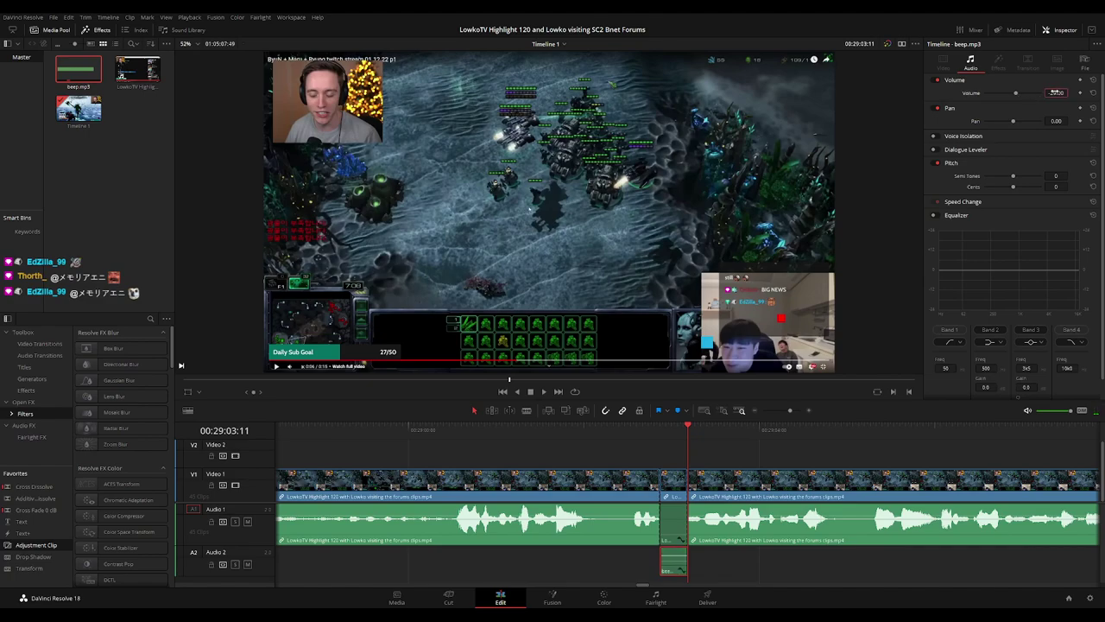
key(space)
click(735, 453)
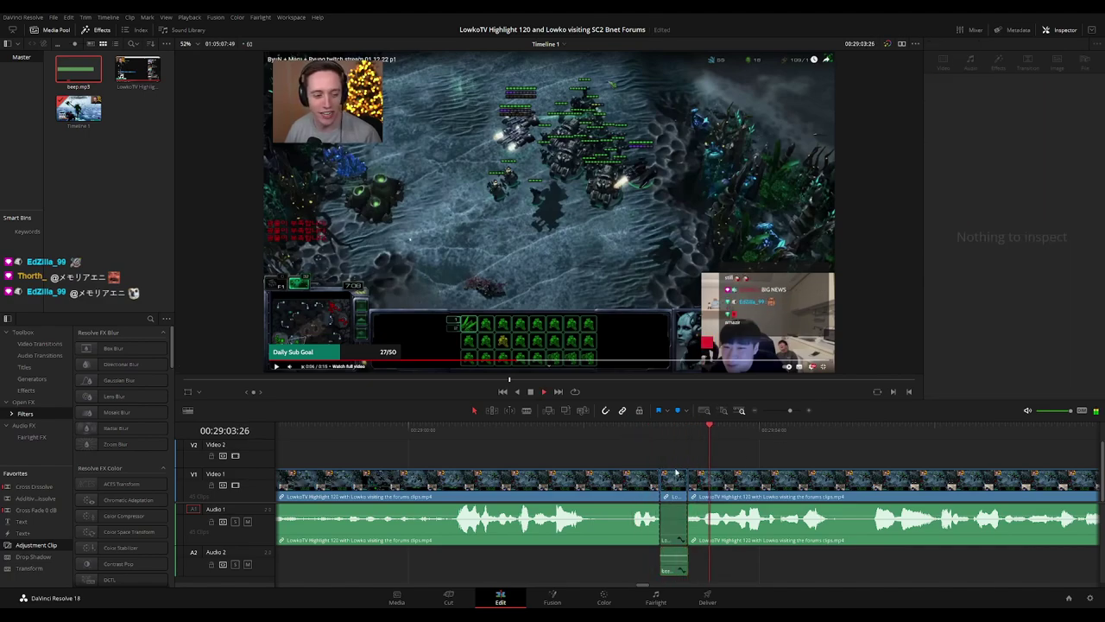
- Colour the StarCraft clip before the beep and the muted piece green, clear the selection and play on
drag(670, 458, 625, 489)
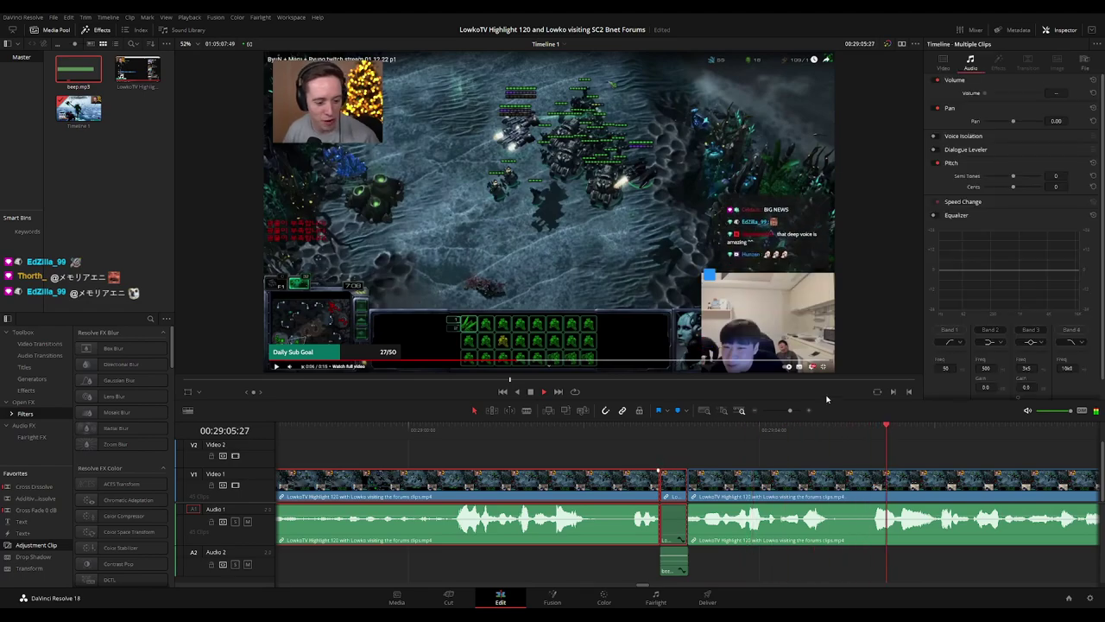
click(770, 453)
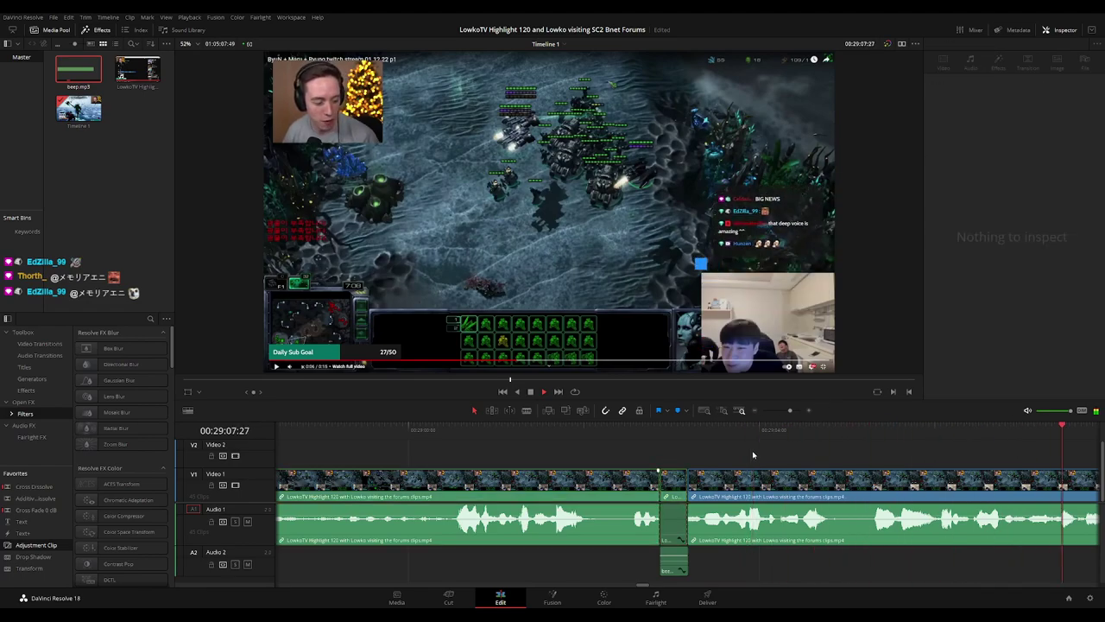
key(ctrl+minus)
drag(829, 466, 635, 468)
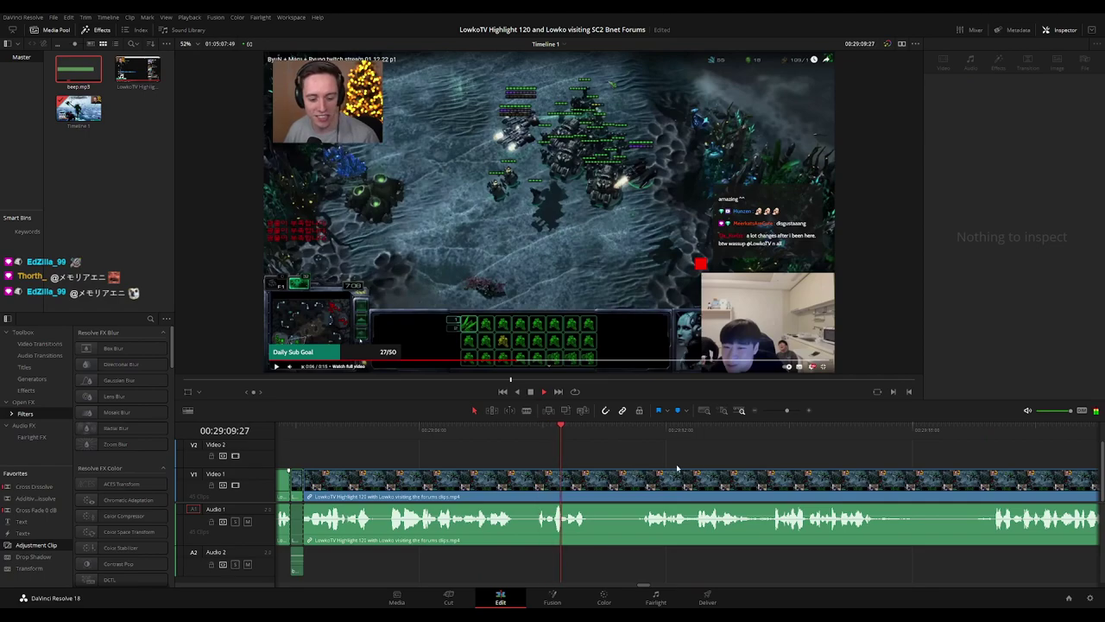
- Cut out the short piece ending at 00:29:11:18, just before the StarCraft video resumes, closing the gap
scroll(639, 469, right, 3)
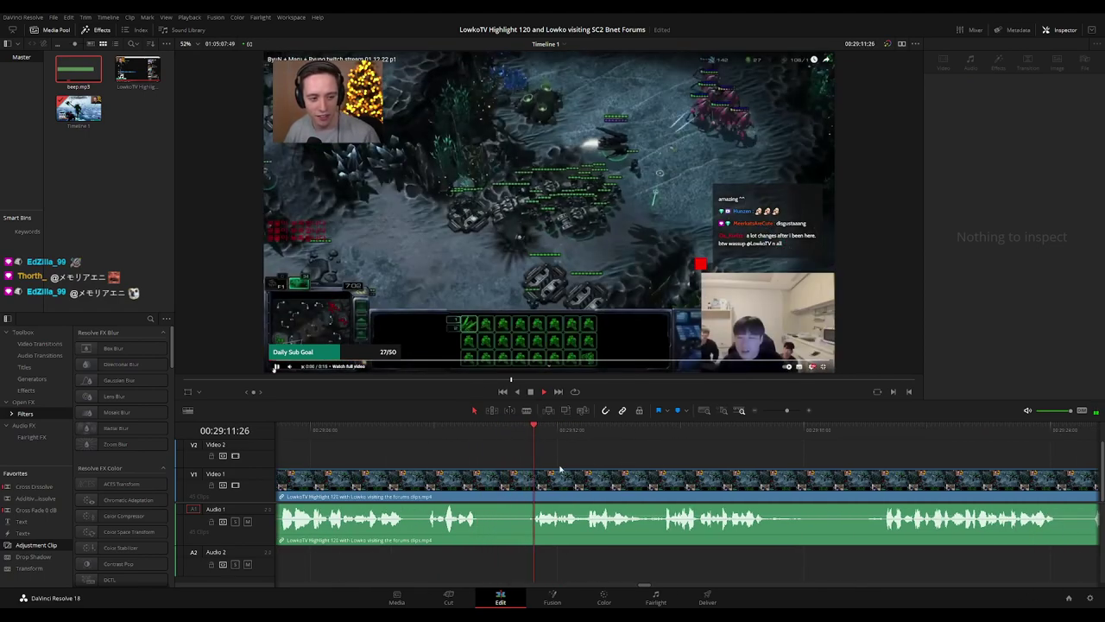
key(b)
click(482, 485)
click(528, 485)
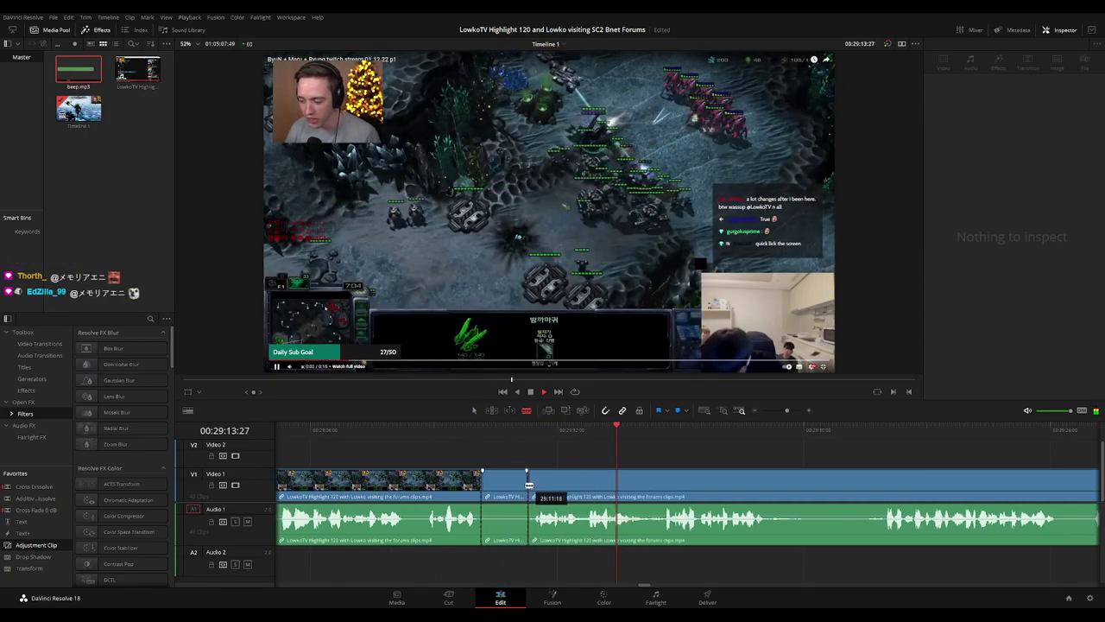
key(a)
click(507, 483)
key(Delete)
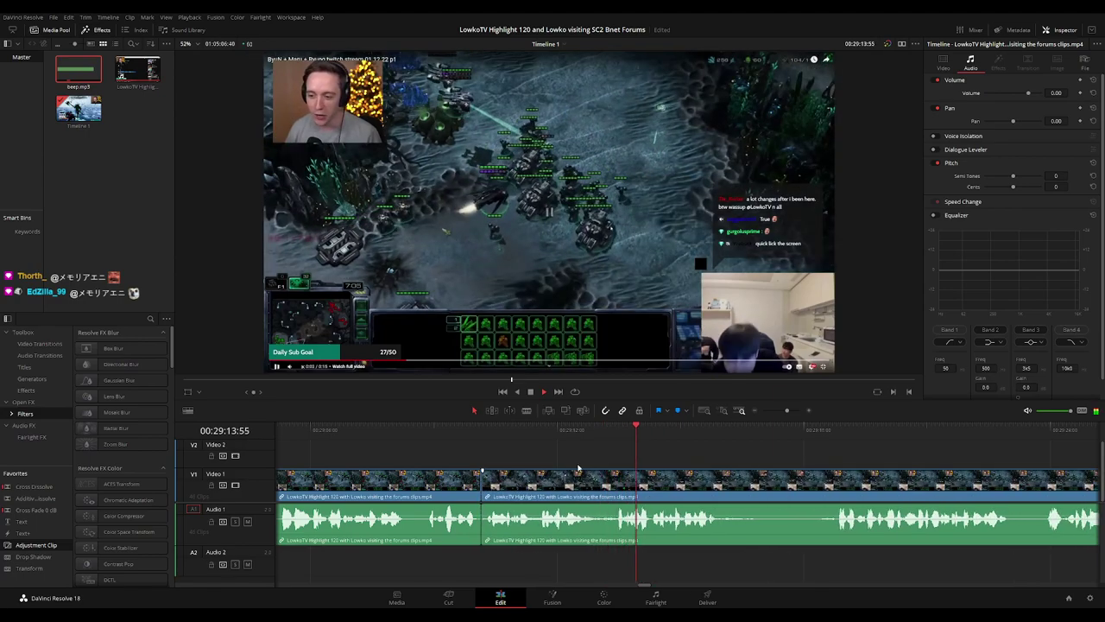
- Colour the StarCraft clip just before the latest cut green and clear the selection
click(435, 485)
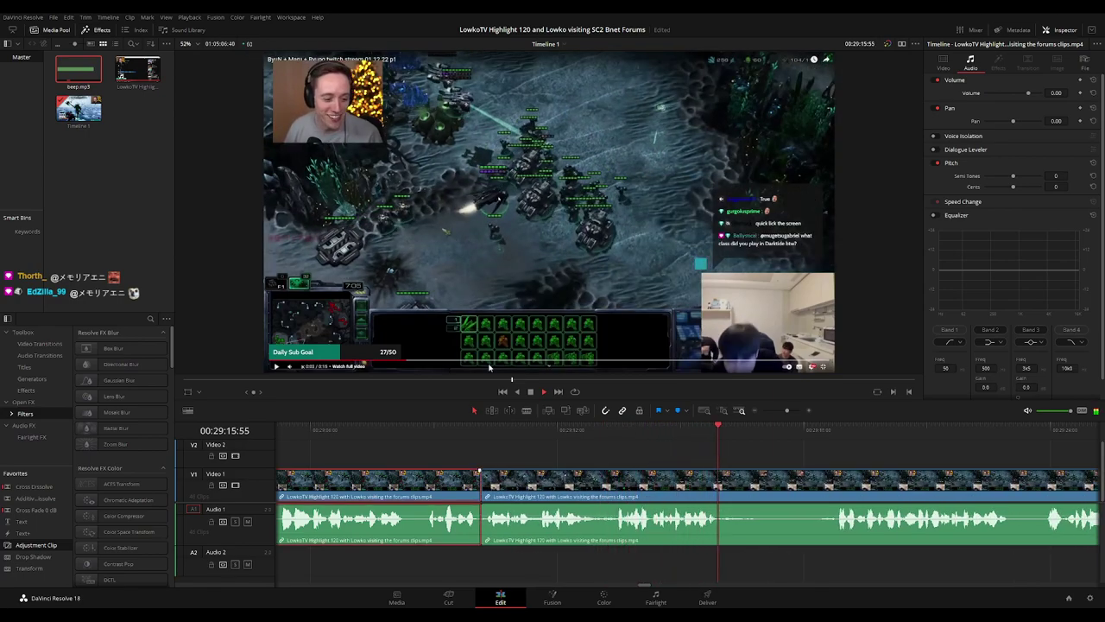
key(g)
click(870, 455)
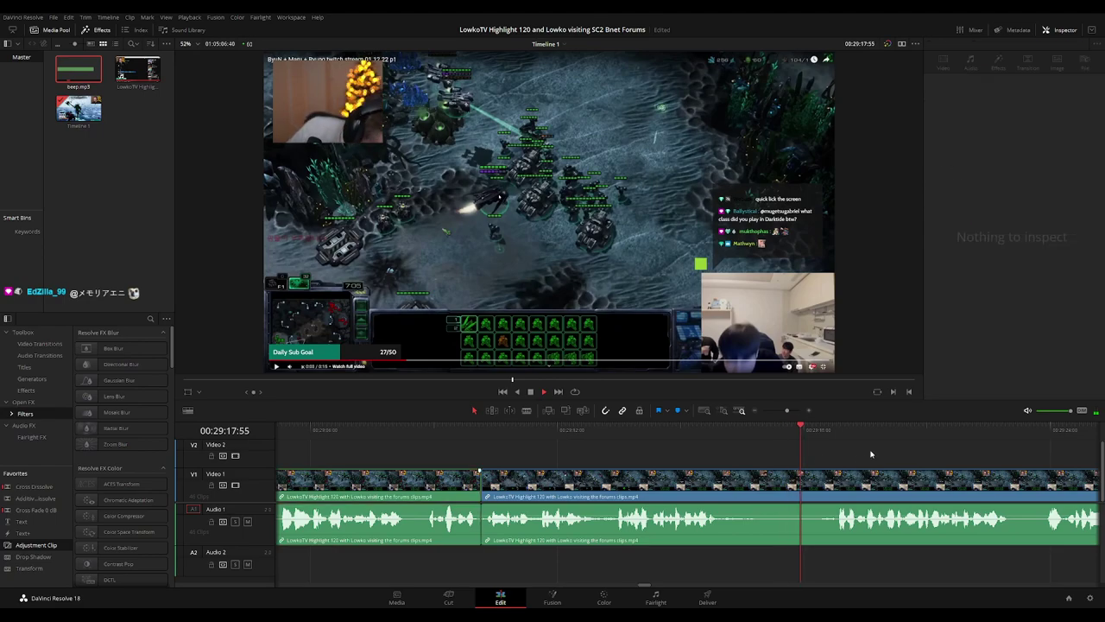
- Replay the StarCraft video from just after the latest cut, watching on to about 00:29:24 with the timeline kept in view
key(ctrl+minus)
key(ctrl+minus)
key(ctrl+minus)
key(space)
click(614, 431)
key(space)
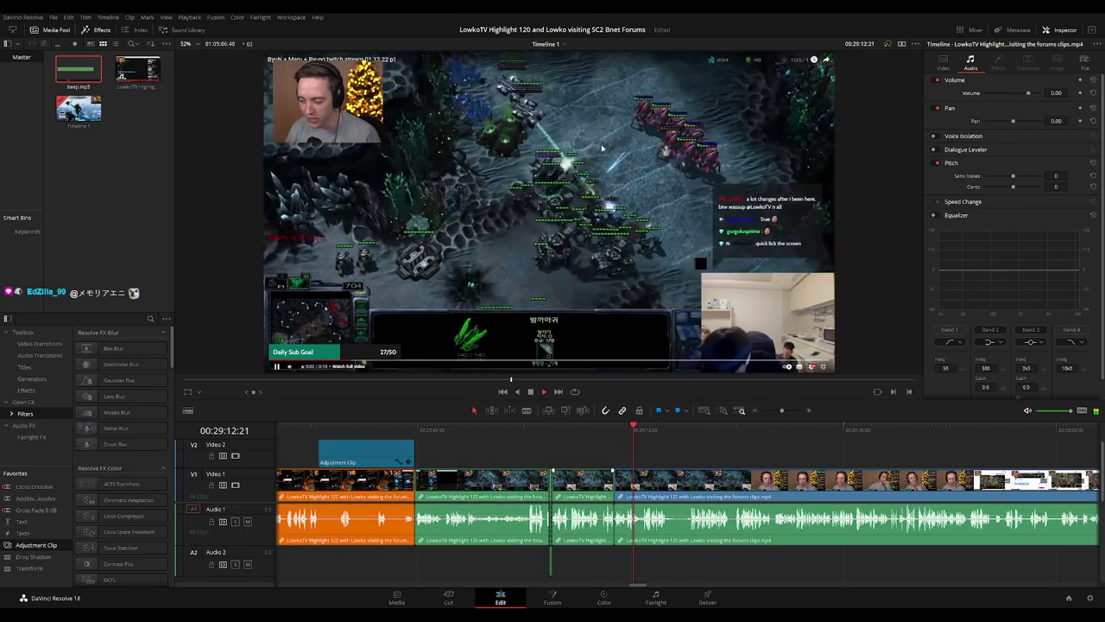
scroll(650, 438, right, 2)
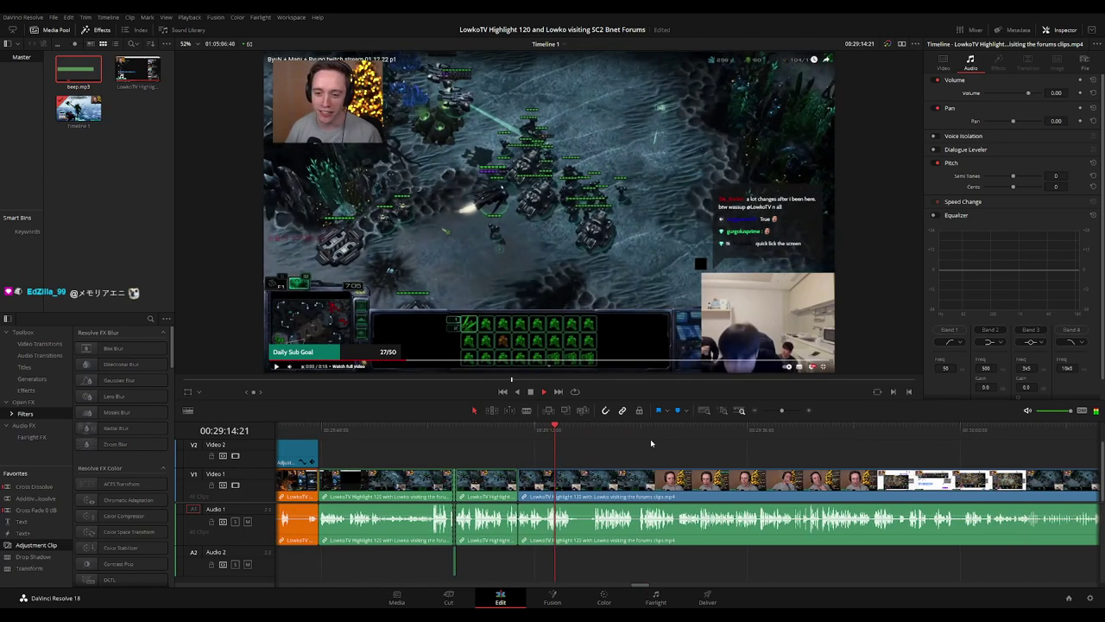
scroll(664, 444, up, 4)
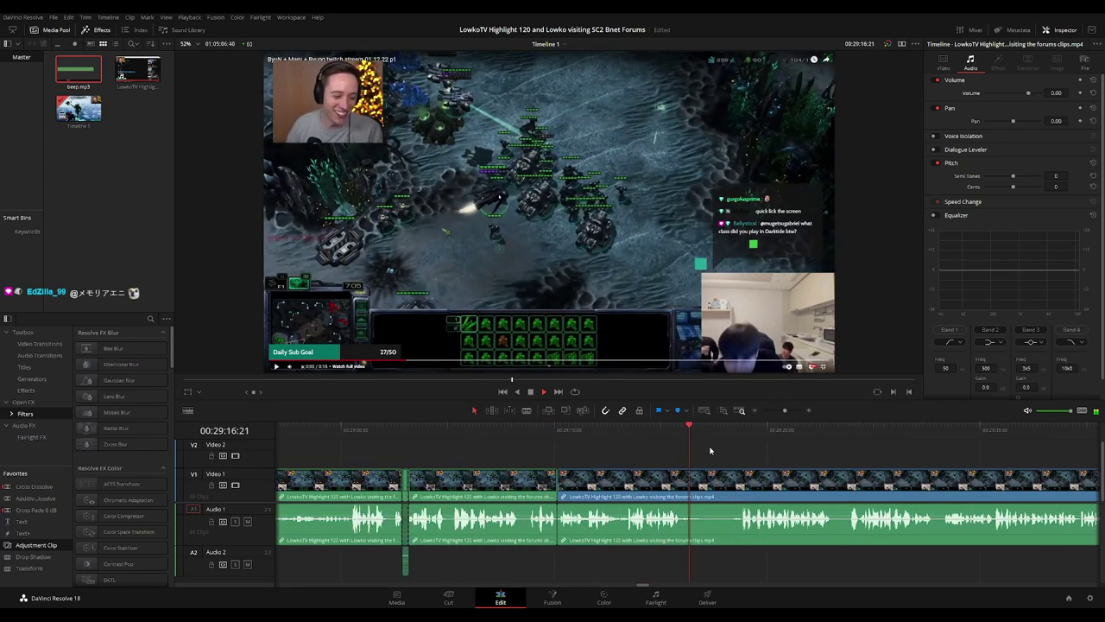
drag(787, 454, 691, 455)
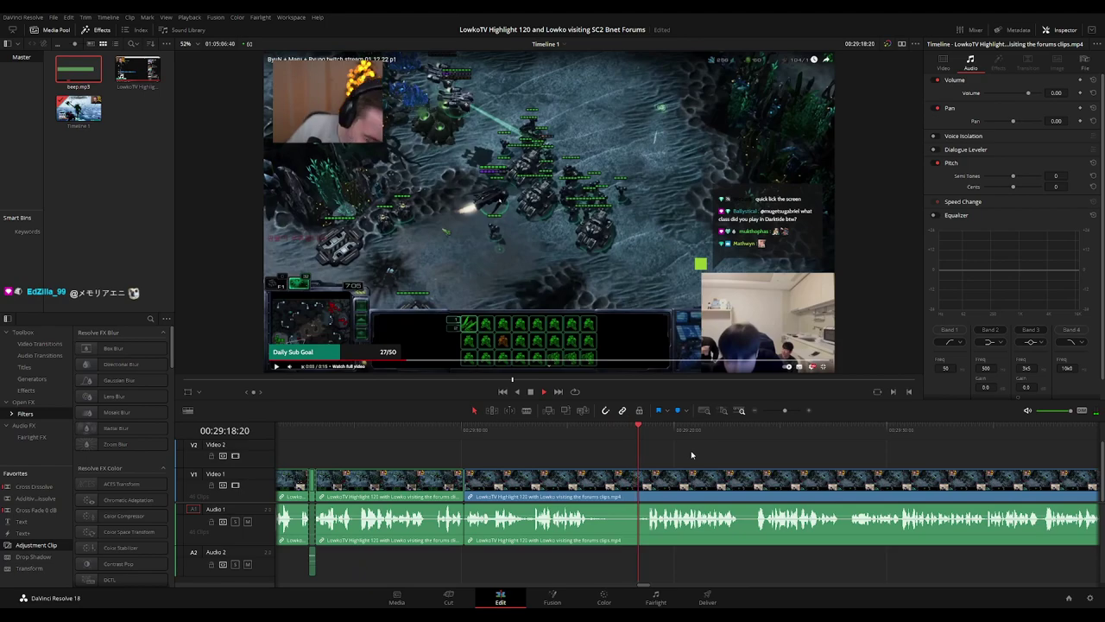
scroll(764, 452, right, 2)
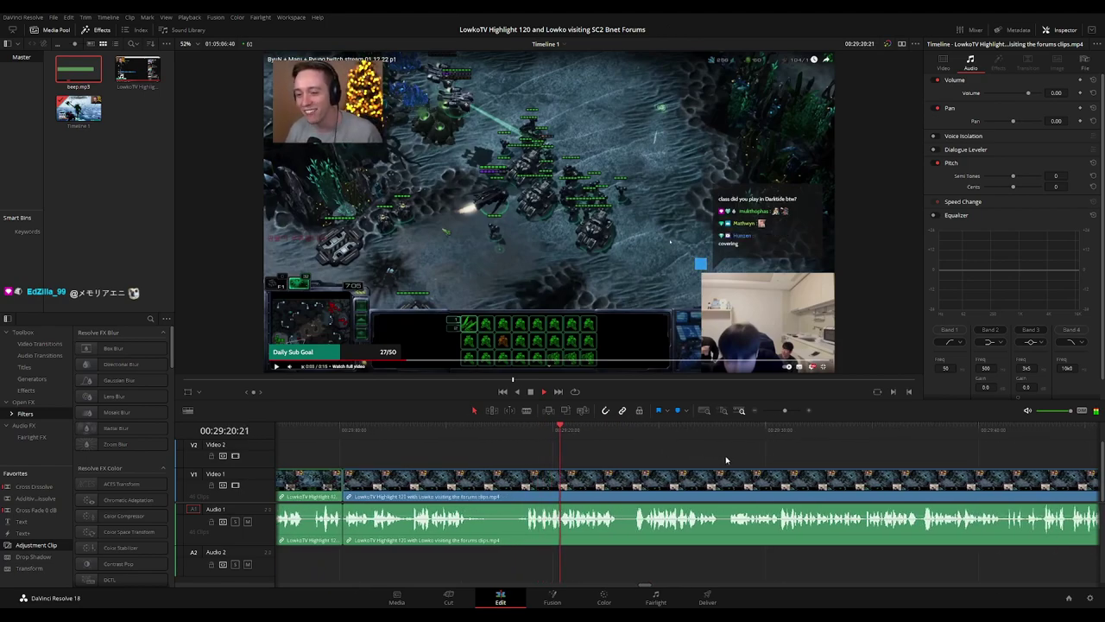
scroll(765, 458, down, 3)
scroll(769, 458, up, 3)
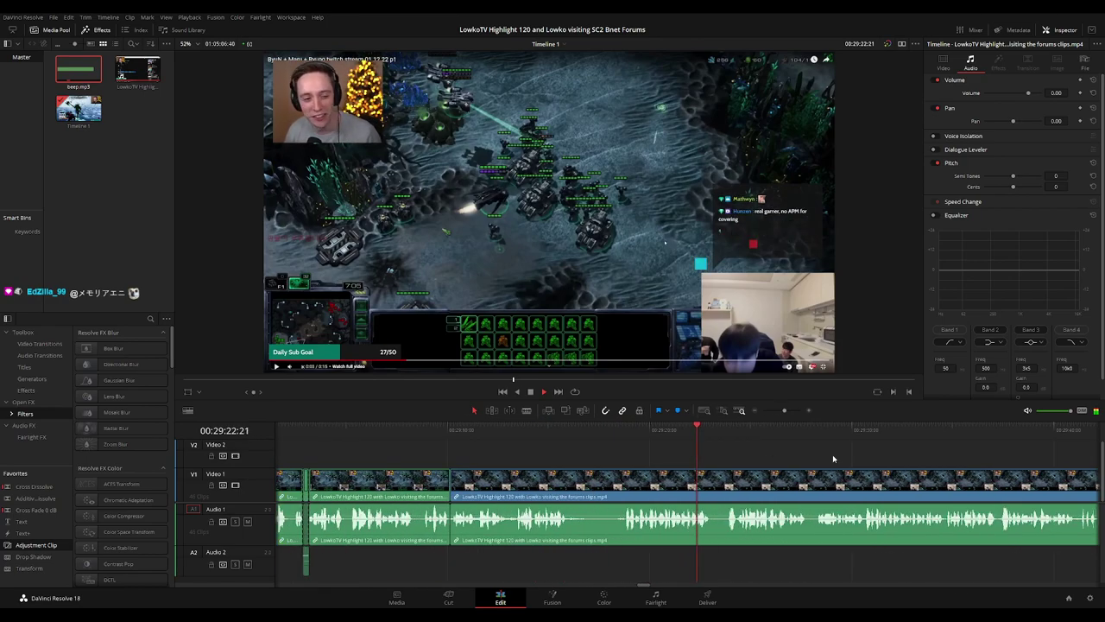
scroll(618, 459, right, 2)
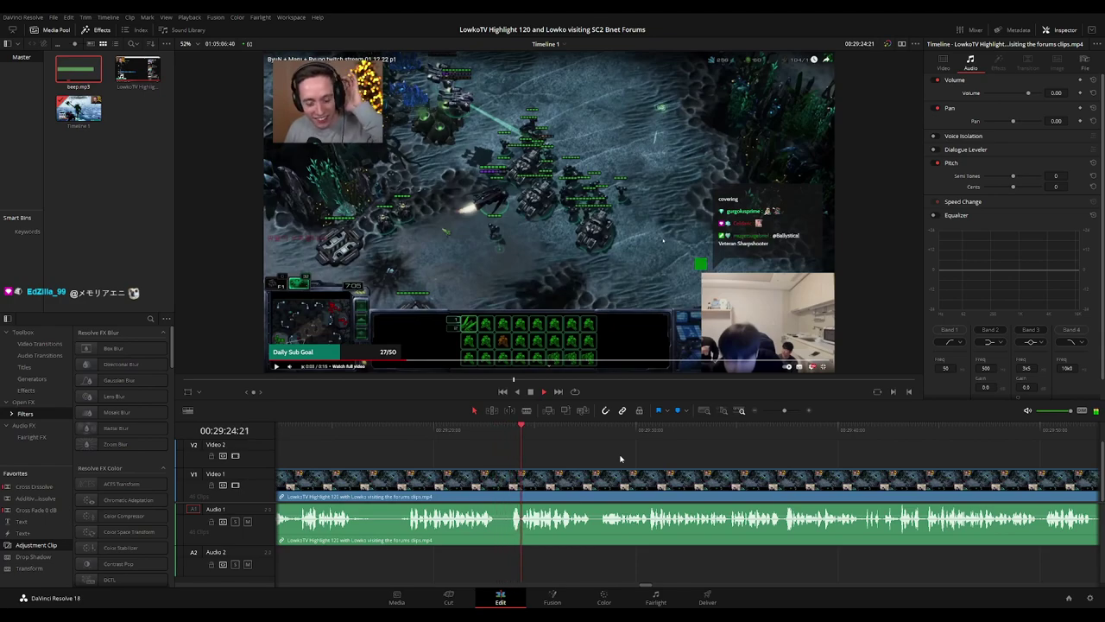
- Cut out the short piece near 00:29:23 in the paused StarCraft video, closing the gap
key(b)
click(496, 489)
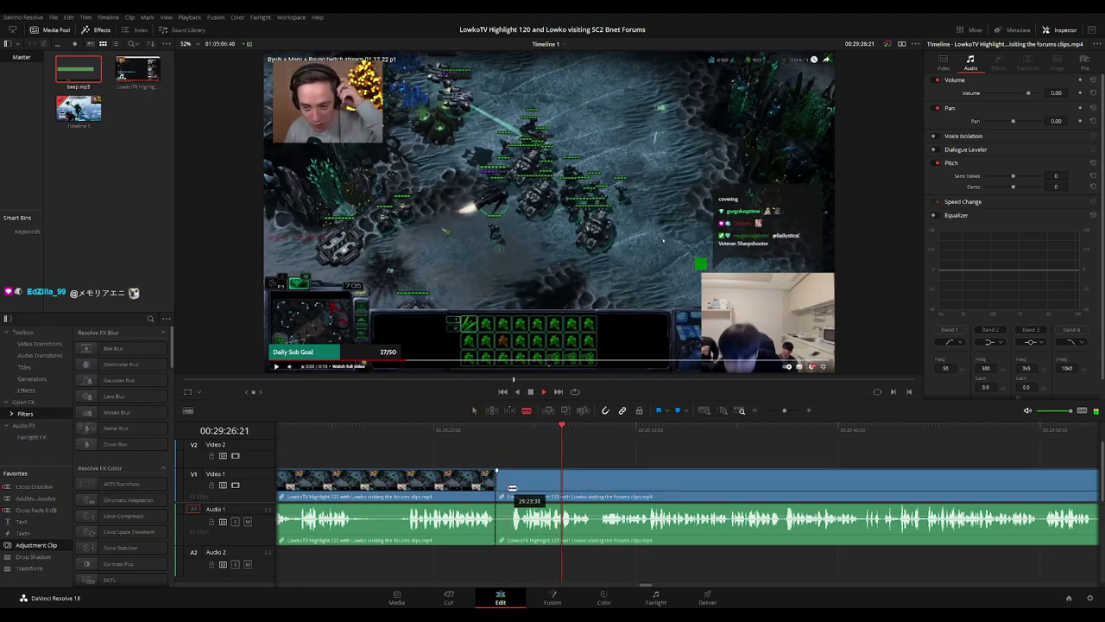
click(510, 489)
key(a)
click(506, 490)
key(Delete)
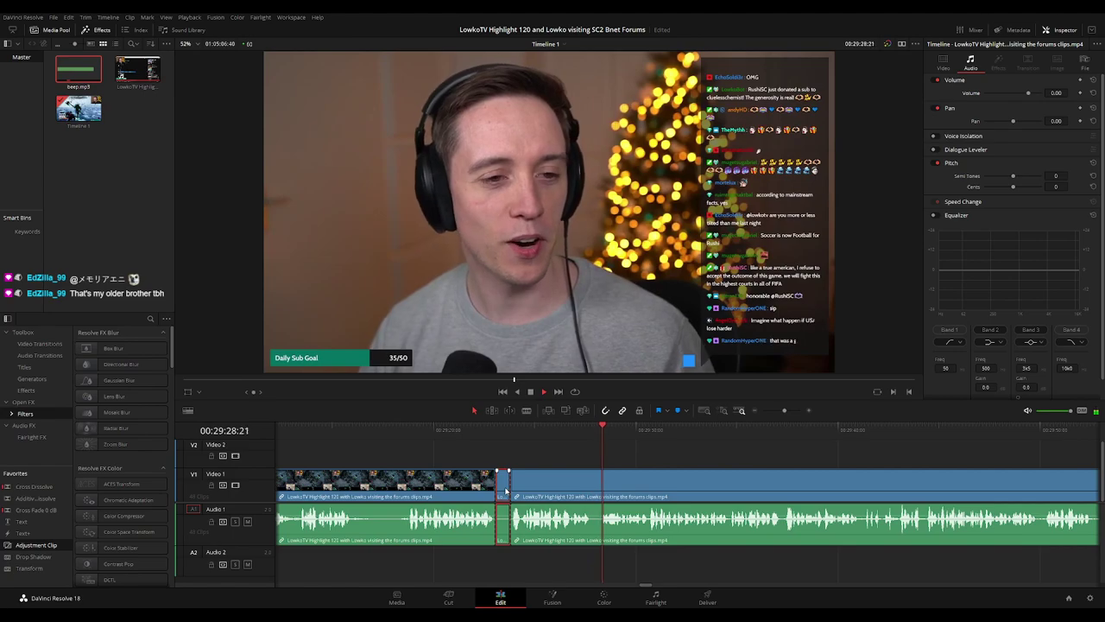
- Cut out the short piece near 00:29:27, just before the full-screen webcam section, closing the gap
key(b)
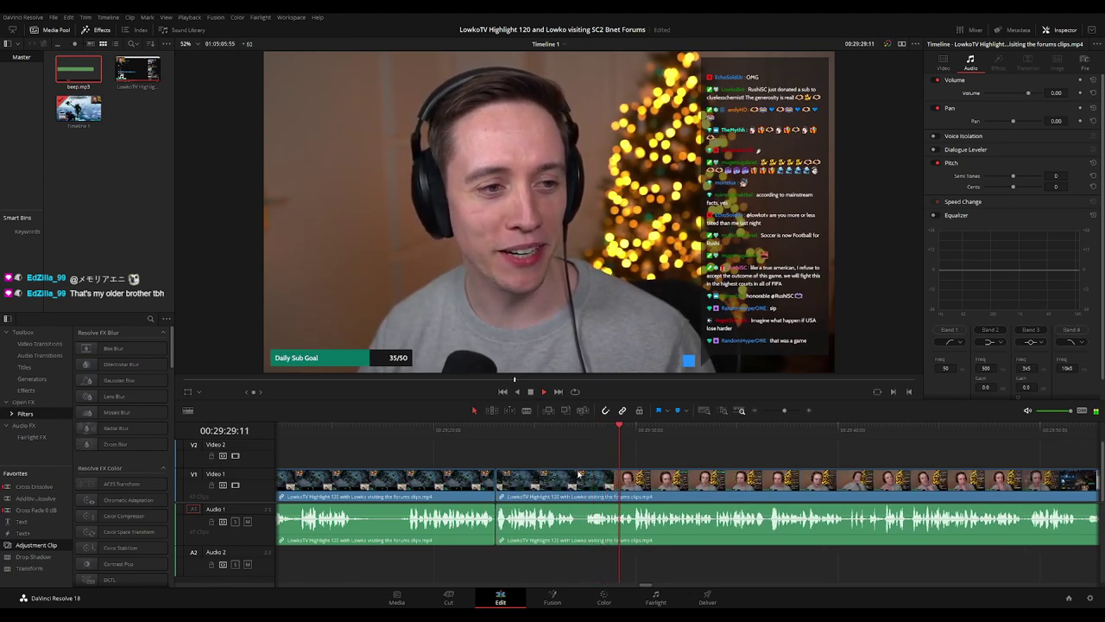
click(577, 481)
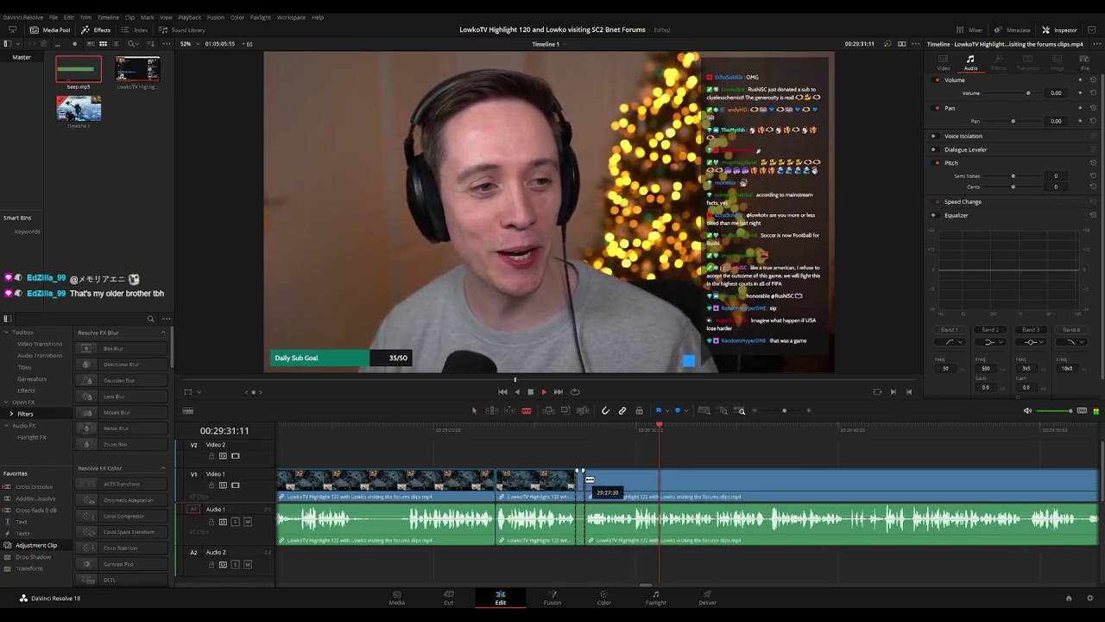
key(a)
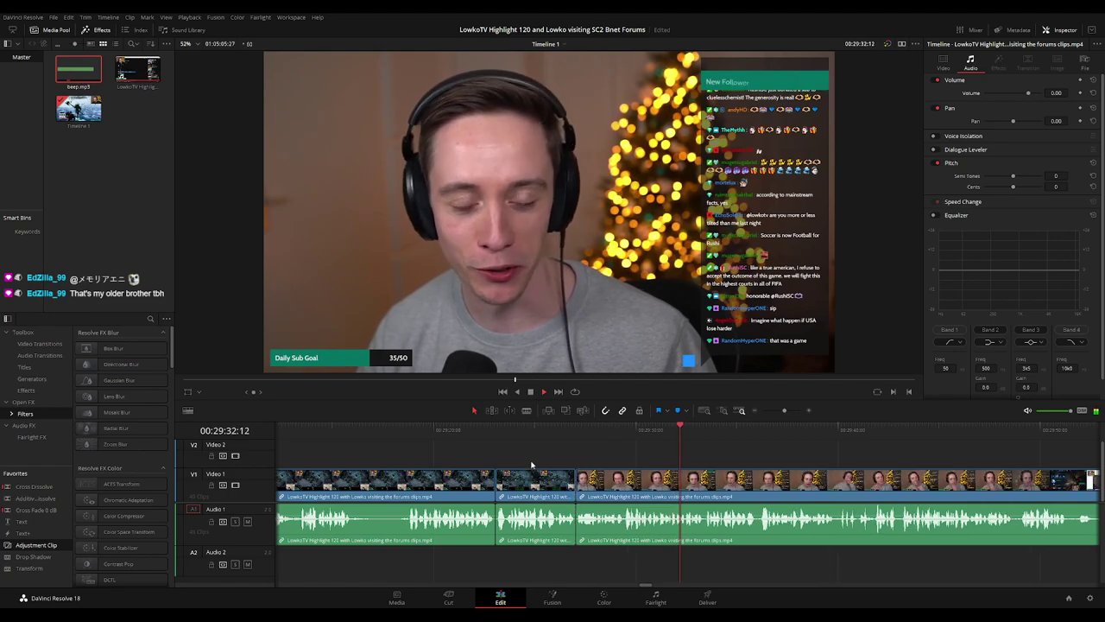
- Colour the two StarCraft clips before the full-screen webcam section green and play on
drag(531, 465, 442, 488)
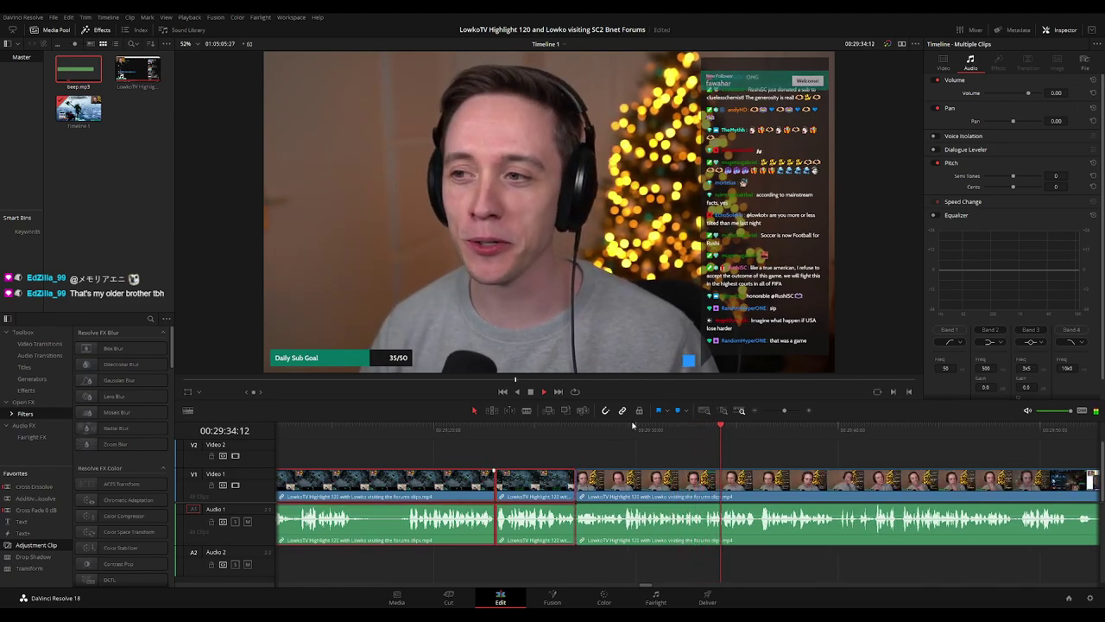
key(Delete)
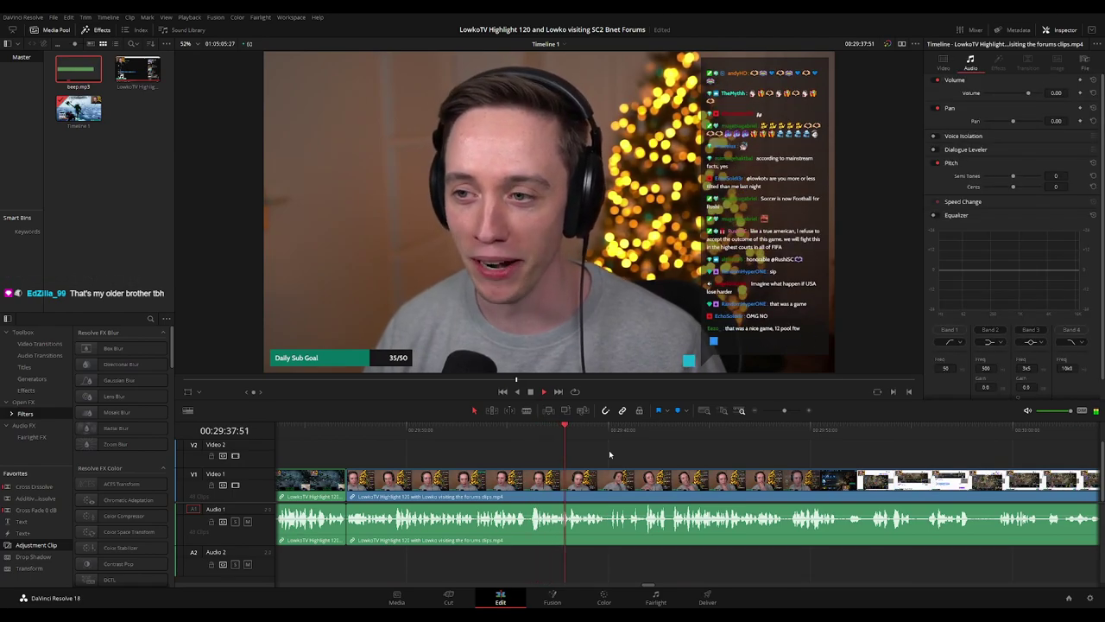
drag(684, 460, 642, 461)
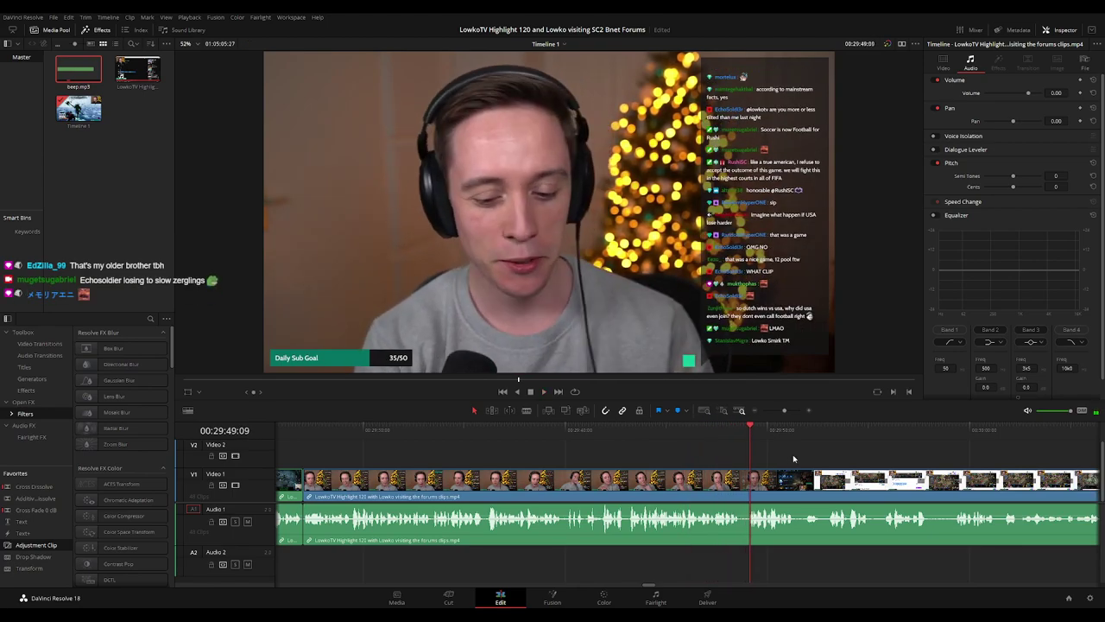
- Cut out the short piece near 00:29:58 on the EchoSoldi3r clip page, closing the gap, and colour the clip before it green
key(space)
drag(819, 457, 651, 449)
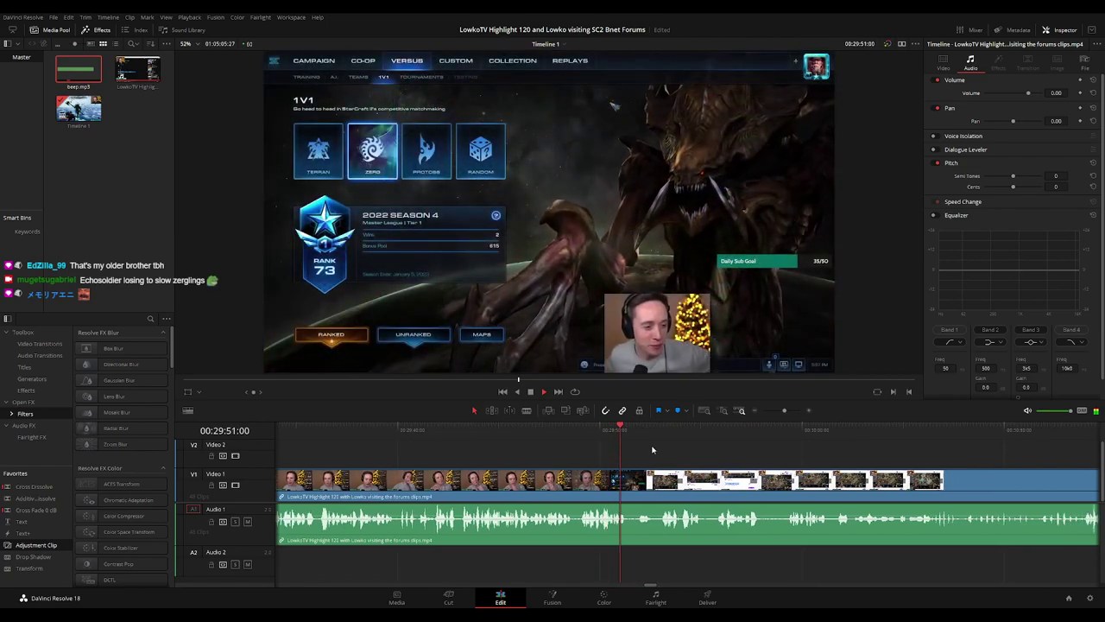
scroll(650, 456, right, 2)
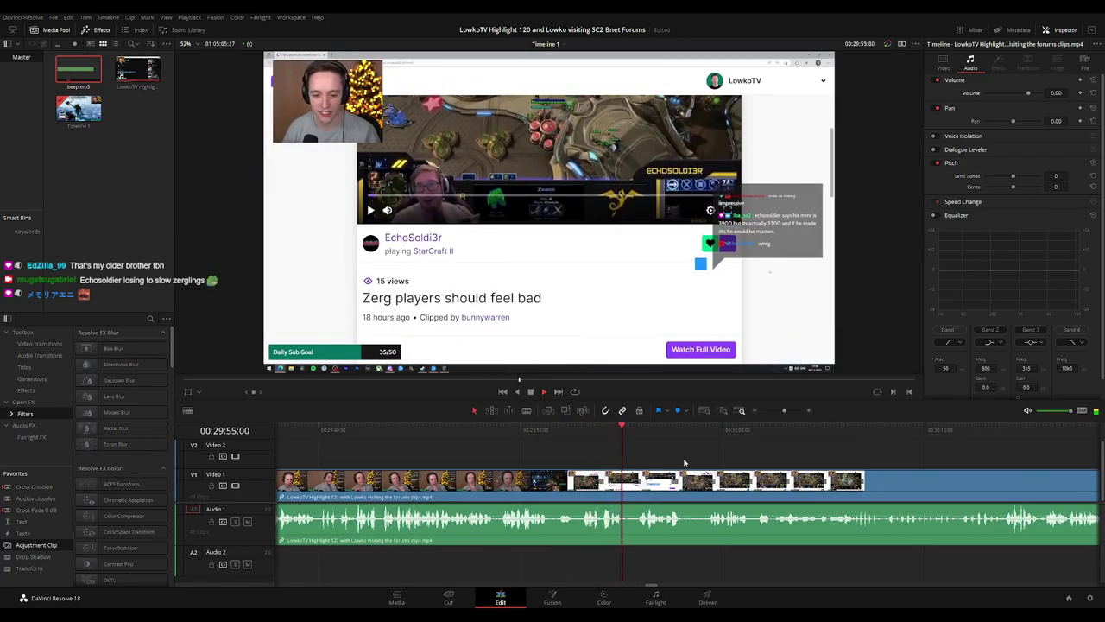
scroll(685, 464, right, 3)
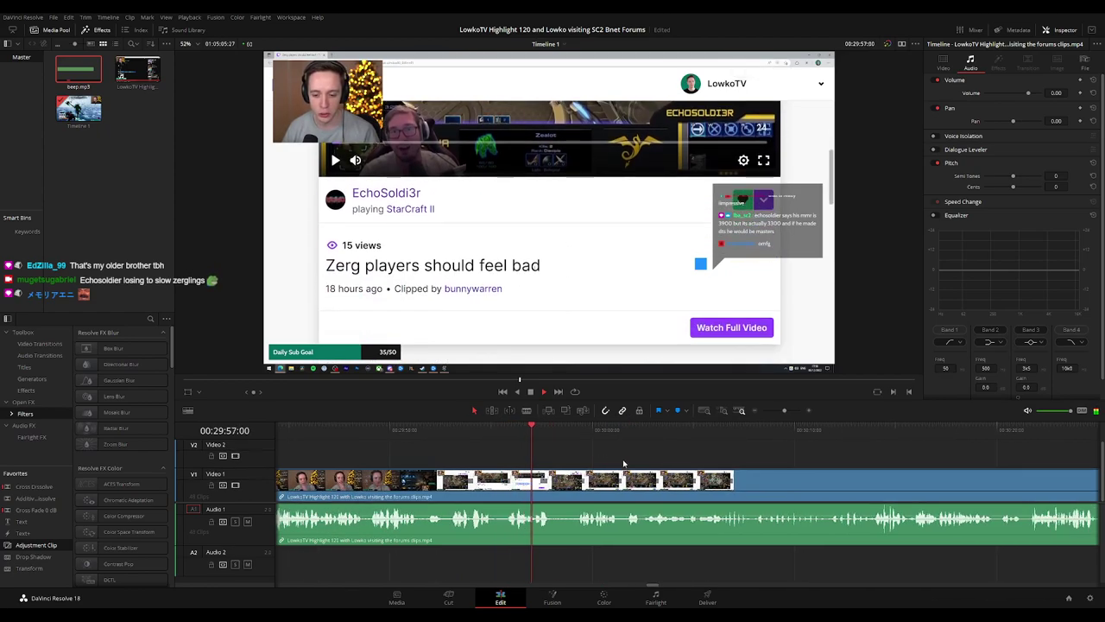
scroll(624, 464, right, 2)
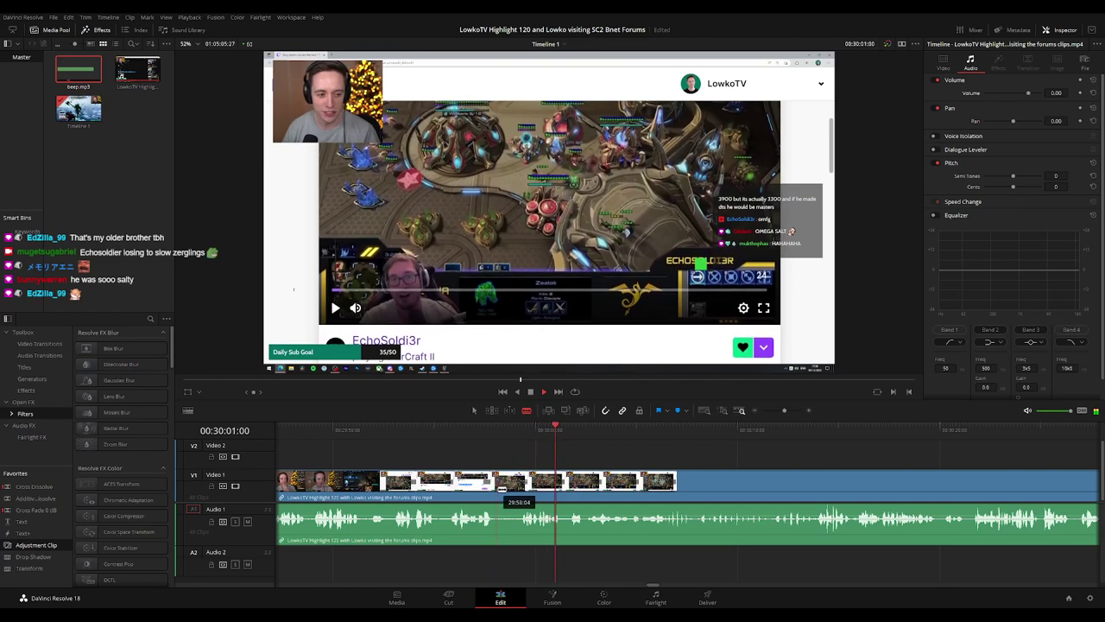
click(500, 485)
click(515, 485)
key(a)
click(511, 490)
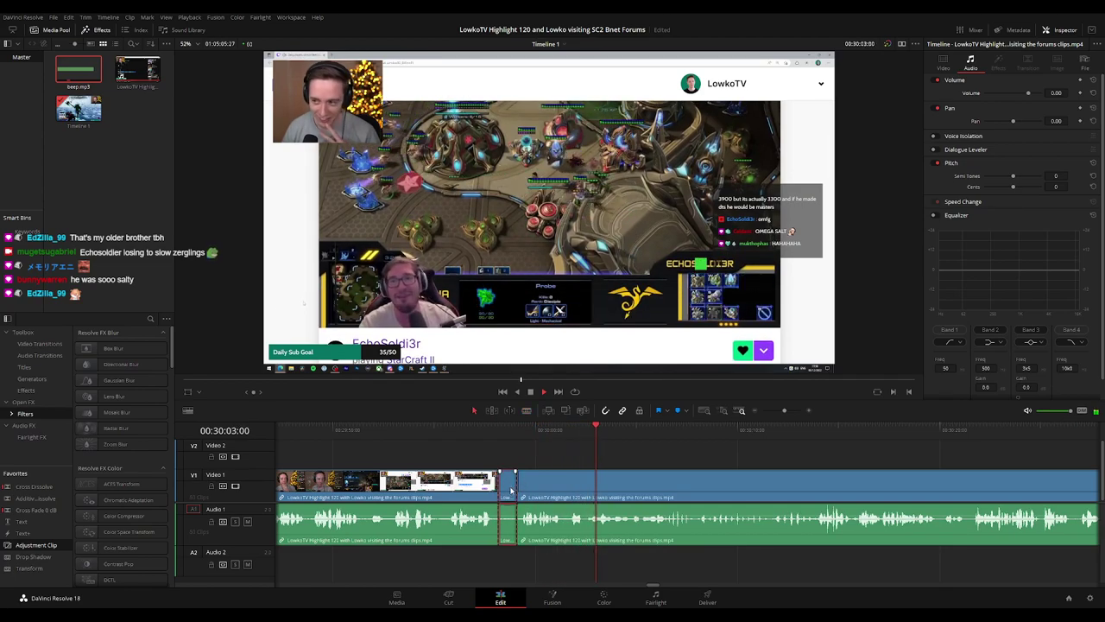
key(Delete)
click(439, 491)
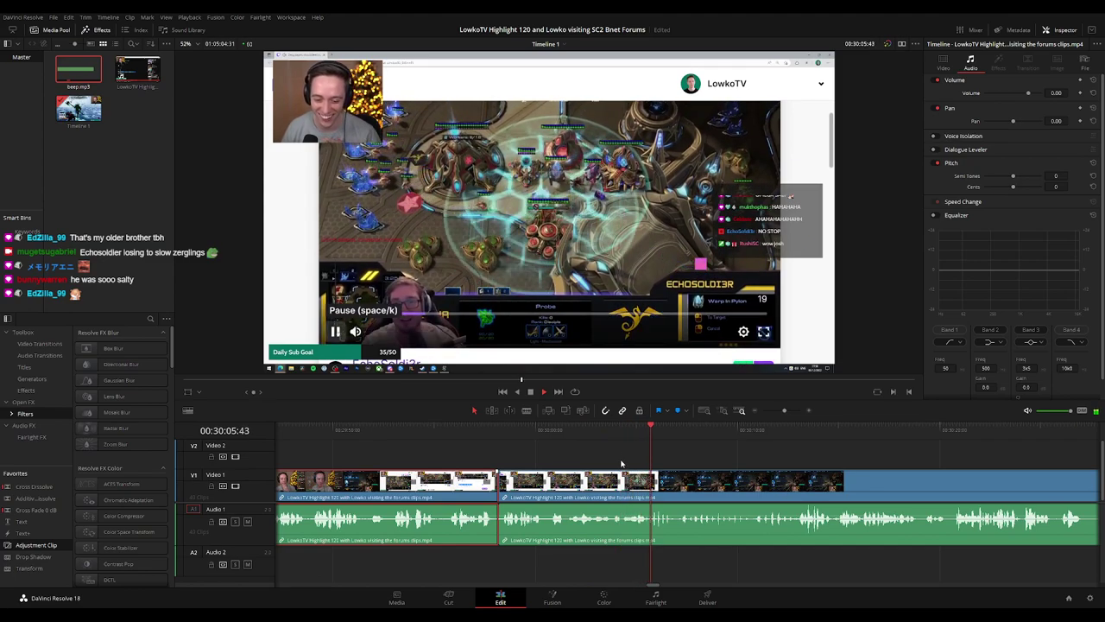
click(743, 462)
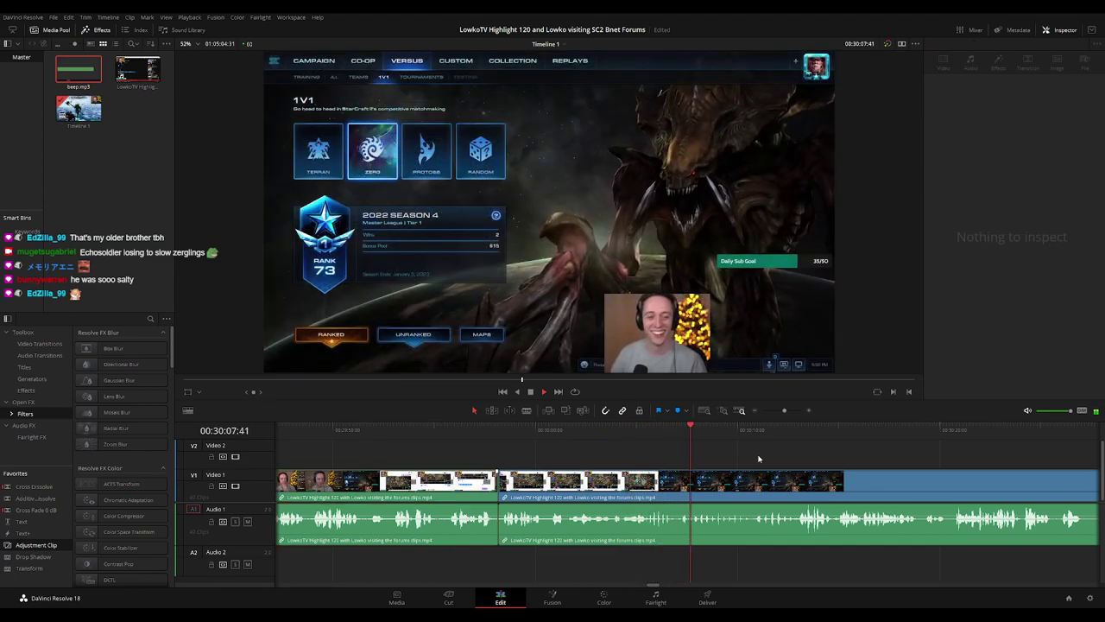
- Play from 00:29:58:35 into the StarCraft match, replay from 00:30:20:36 and watch on to the match's end
key(space)
drag(505, 438, 506, 439)
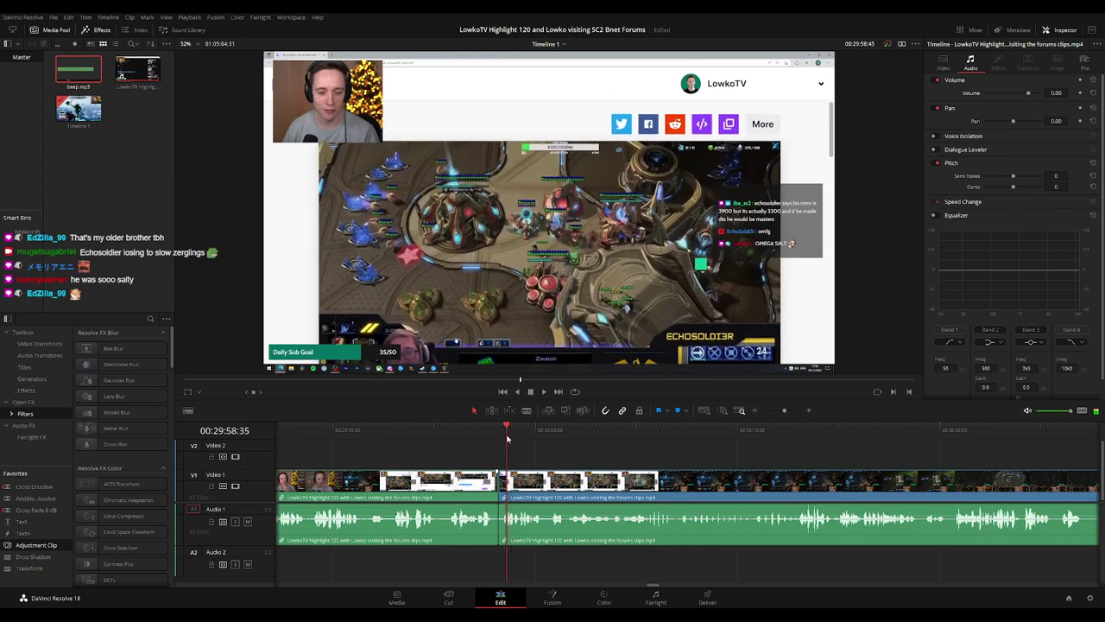
key(space)
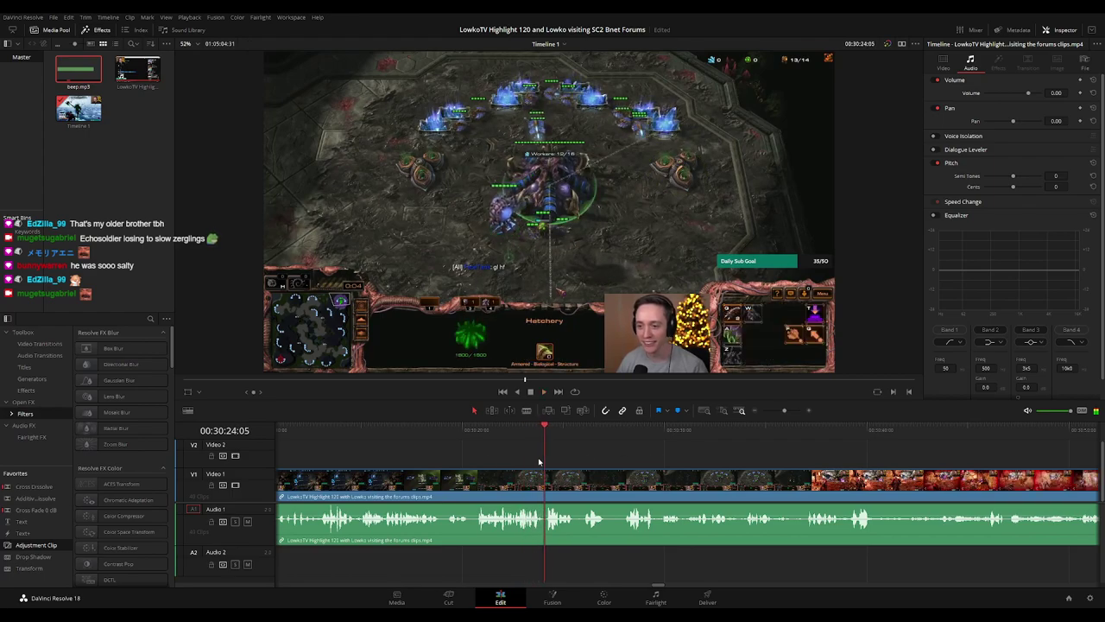
click(474, 436)
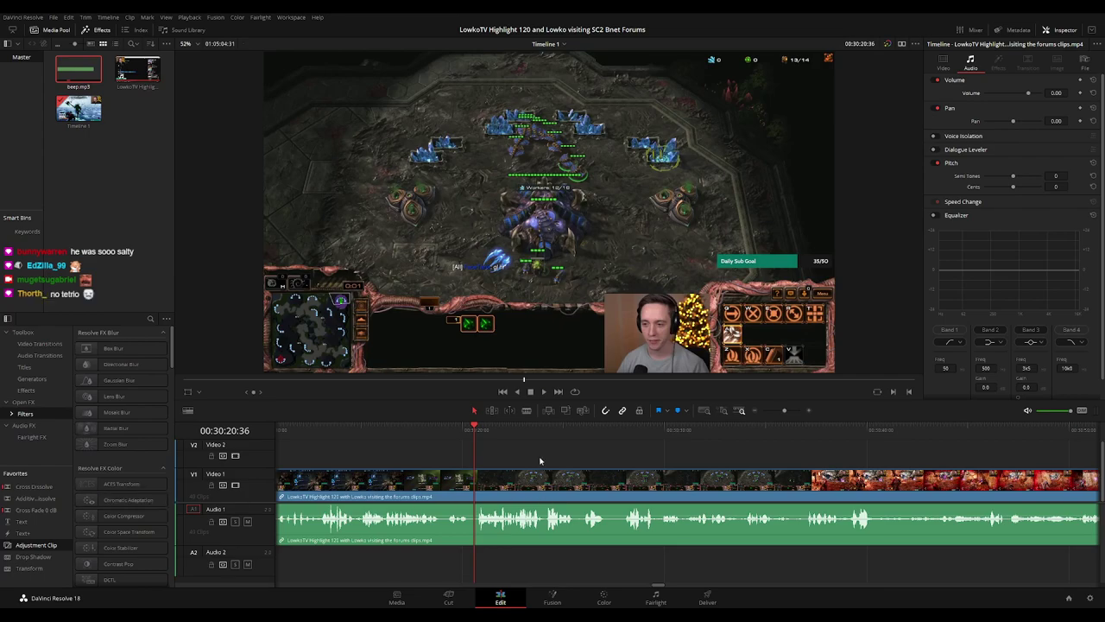
key(space)
drag(612, 454, 537, 451)
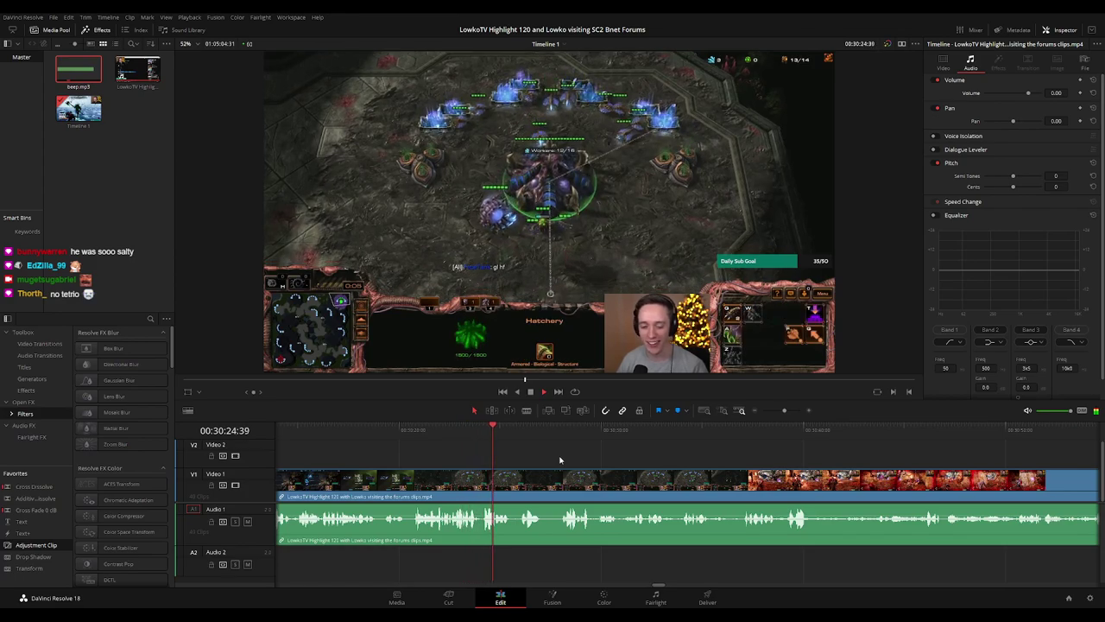
scroll(553, 459, down, 1)
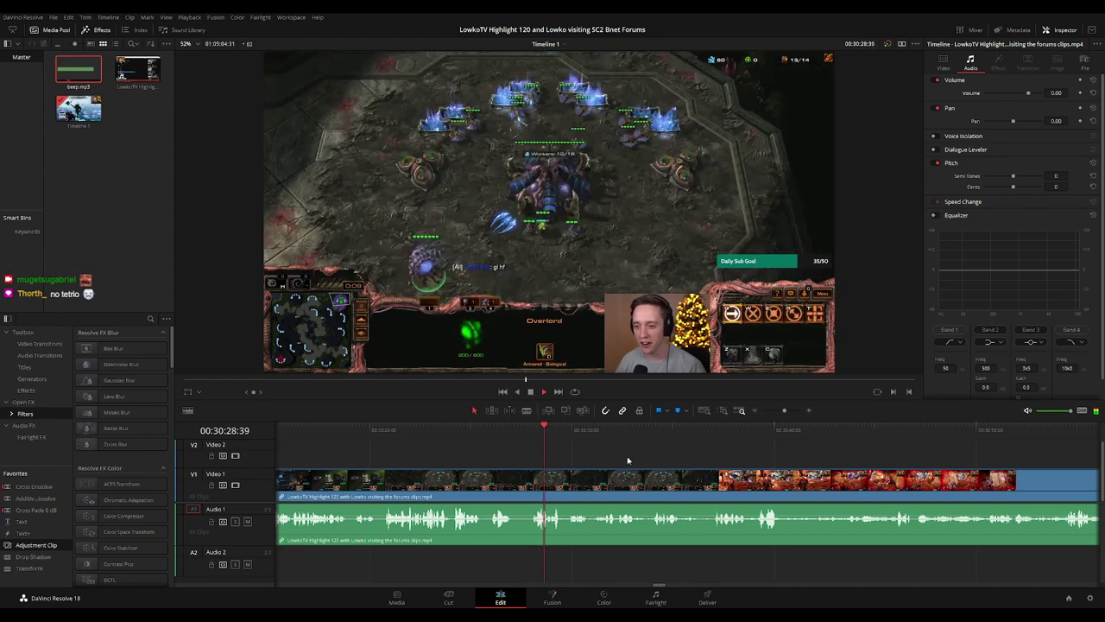
drag(612, 461, 578, 458)
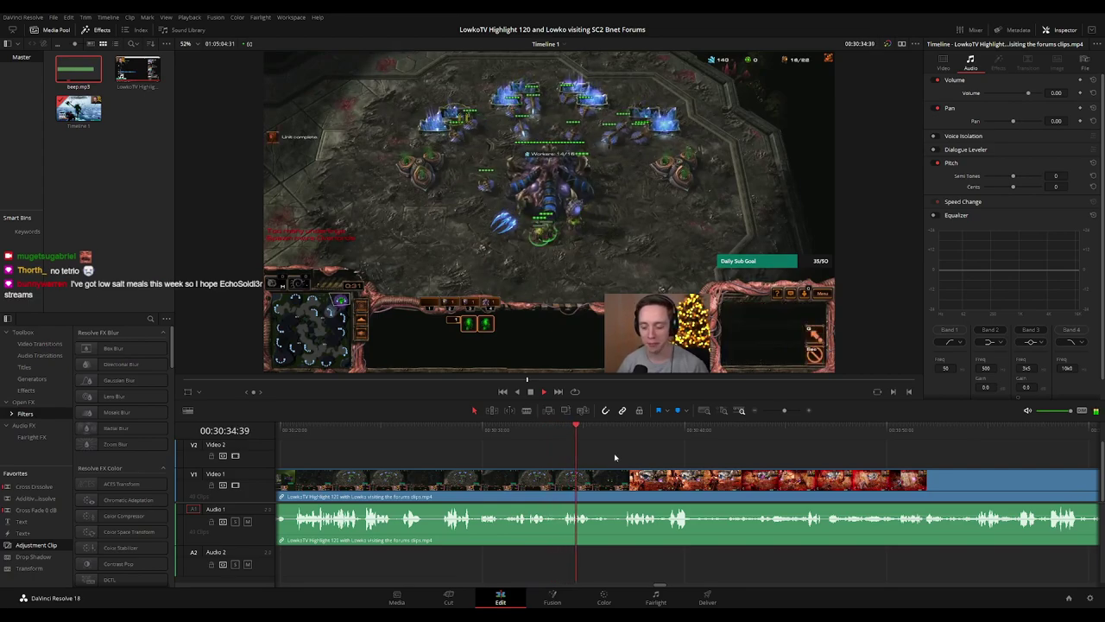
scroll(604, 457, down, 1)
scroll(605, 458, down, 1)
drag(605, 459, 564, 458)
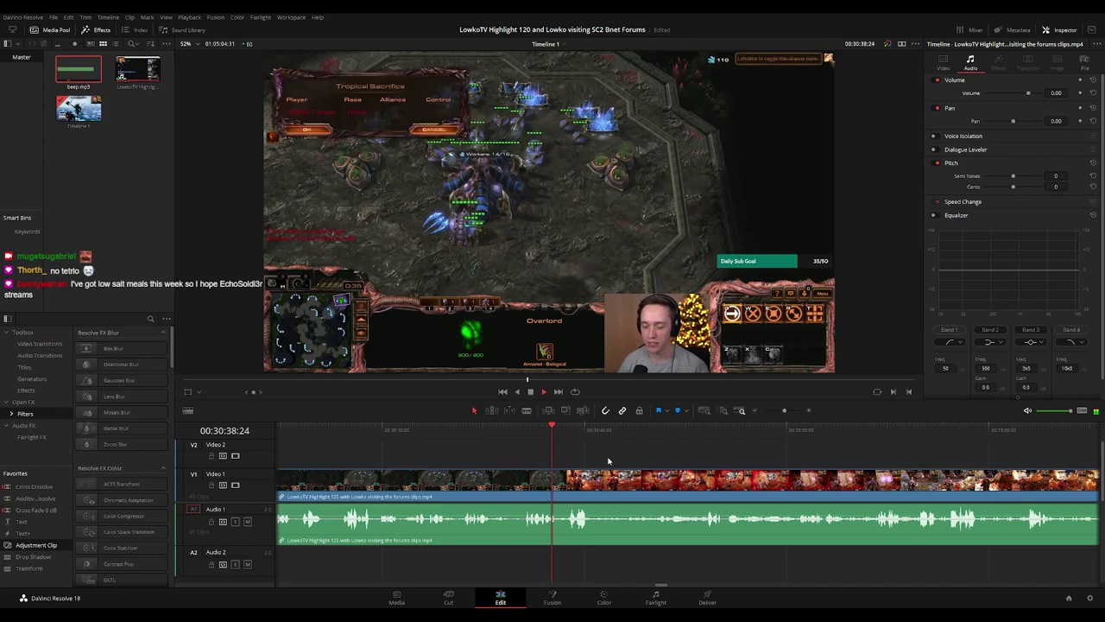
- Cut out the short piece starting at 00:30:38:38, where the StarCraft match switches to the next game, closing the gap, and resume playback
click(549, 438)
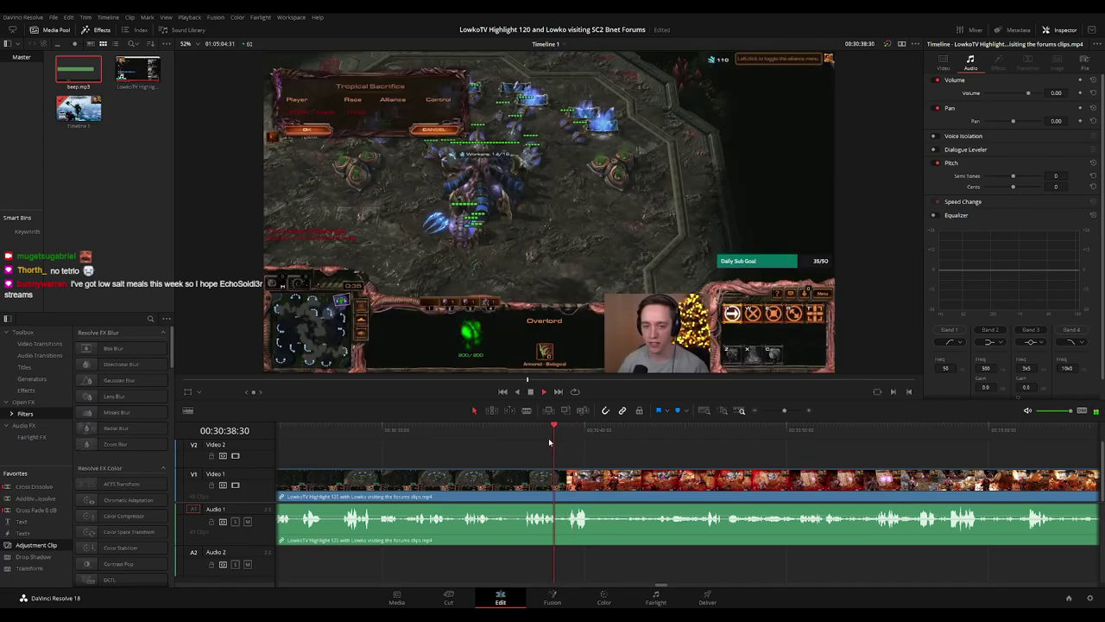
key(ctrl+=)
key(ctrl+=)
click(675, 435)
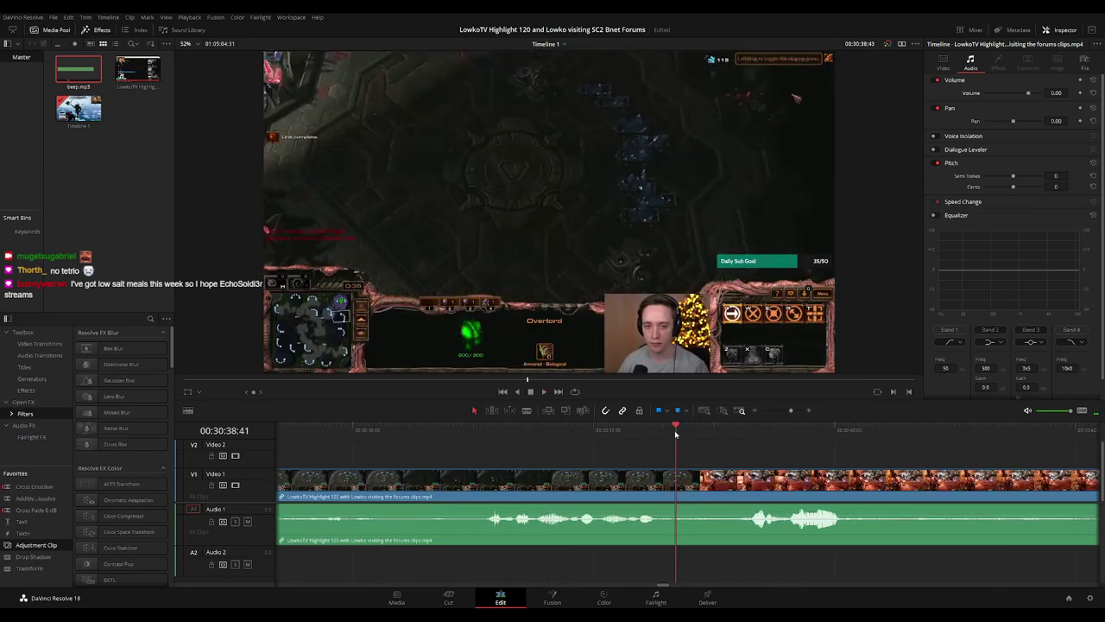
key(ctrl+b)
drag(672, 483, 722, 488)
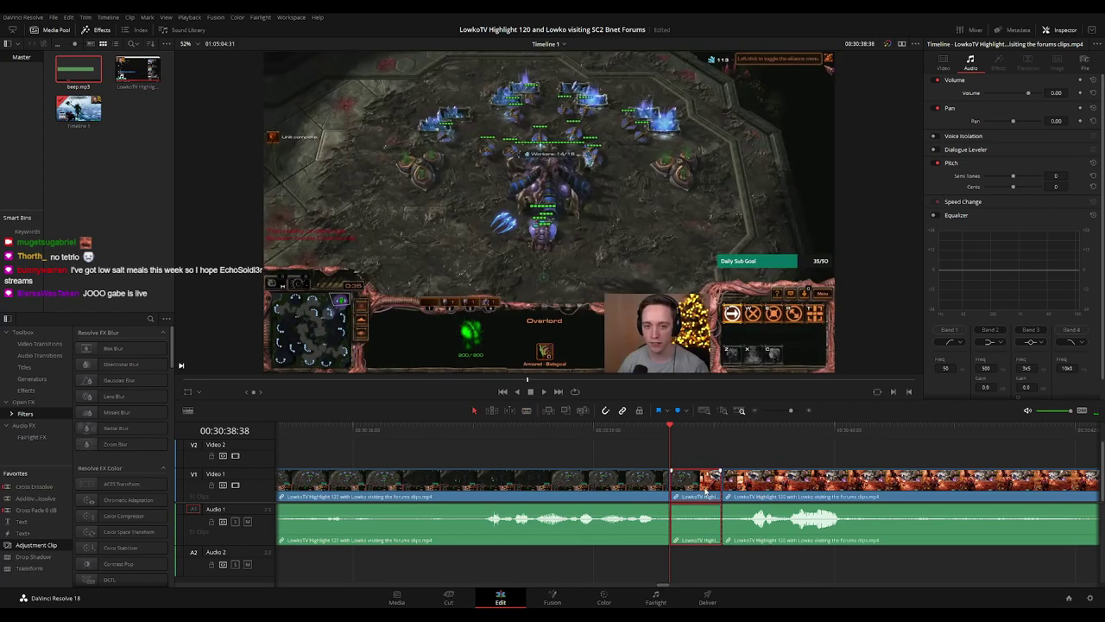
click(705, 492)
key(BackSpace)
key(space)
key(ctrl+minus)
key(ctrl+minus)
key(ctrl+minus)
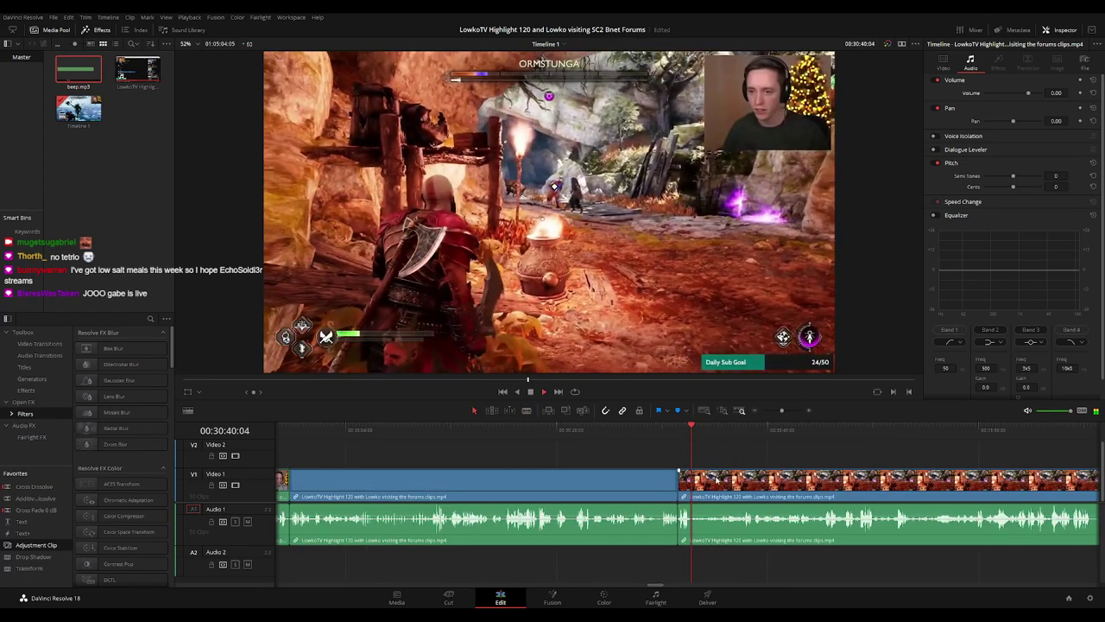
- Colour the StarCraft clip just before the God of War Ormstunga fight green and clear the selection
click(591, 489)
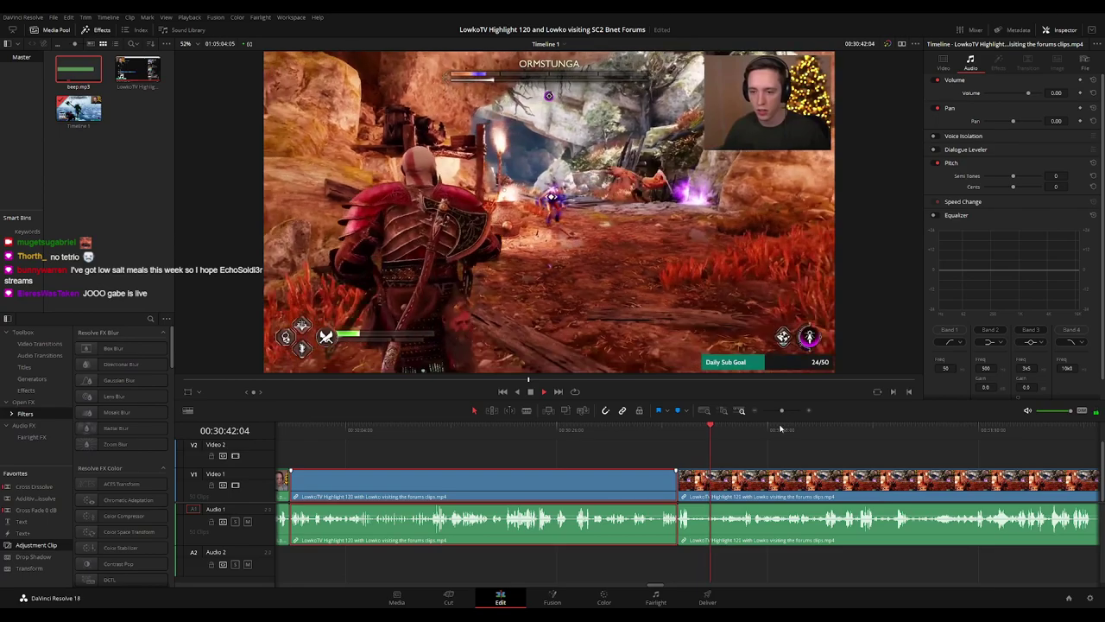
key(g)
click(752, 462)
scroll(694, 459, right, 3)
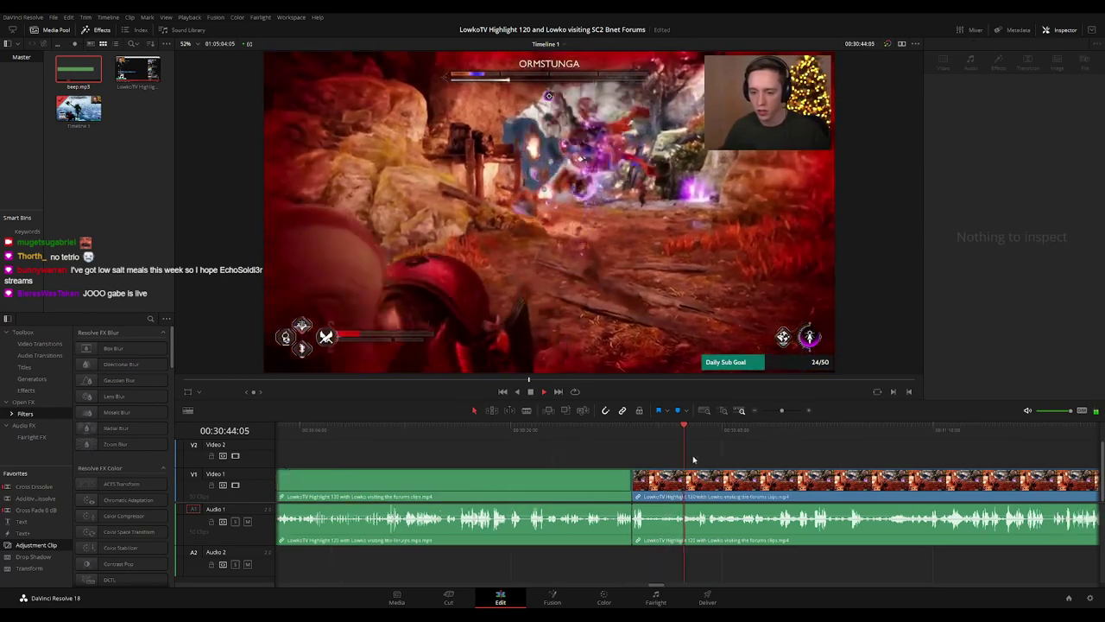
click(648, 518)
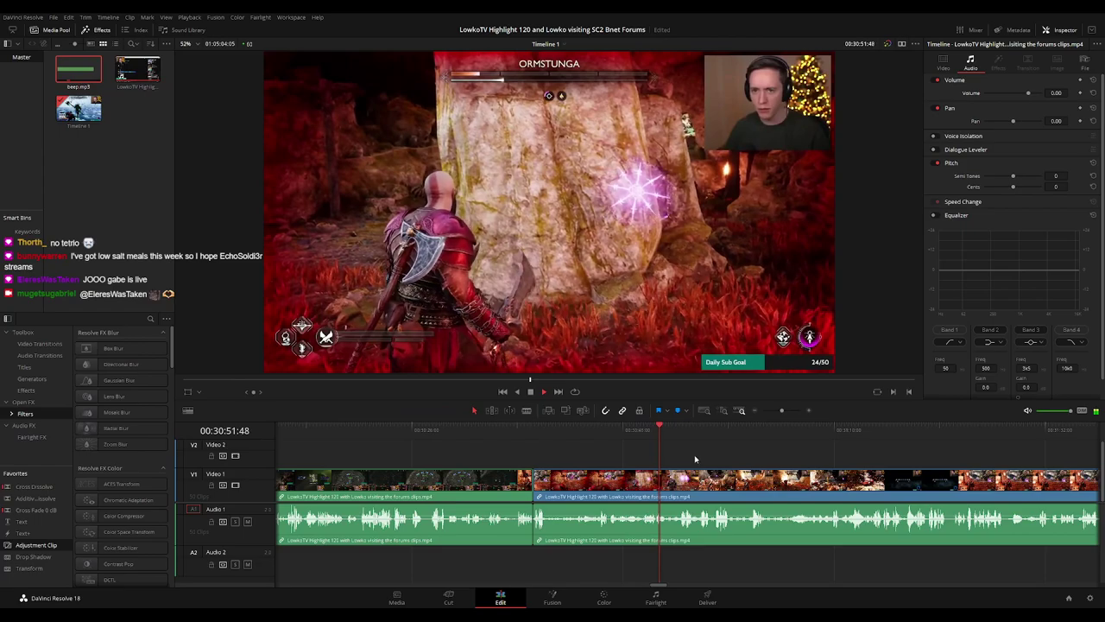
scroll(697, 459, down, 5)
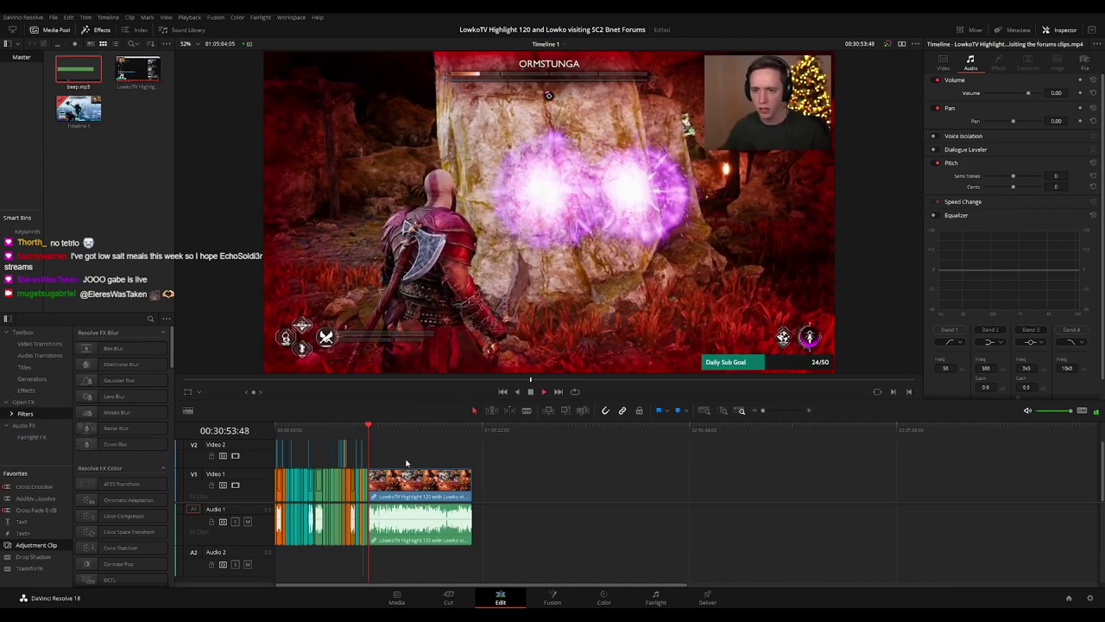
scroll(802, 460, up, 5)
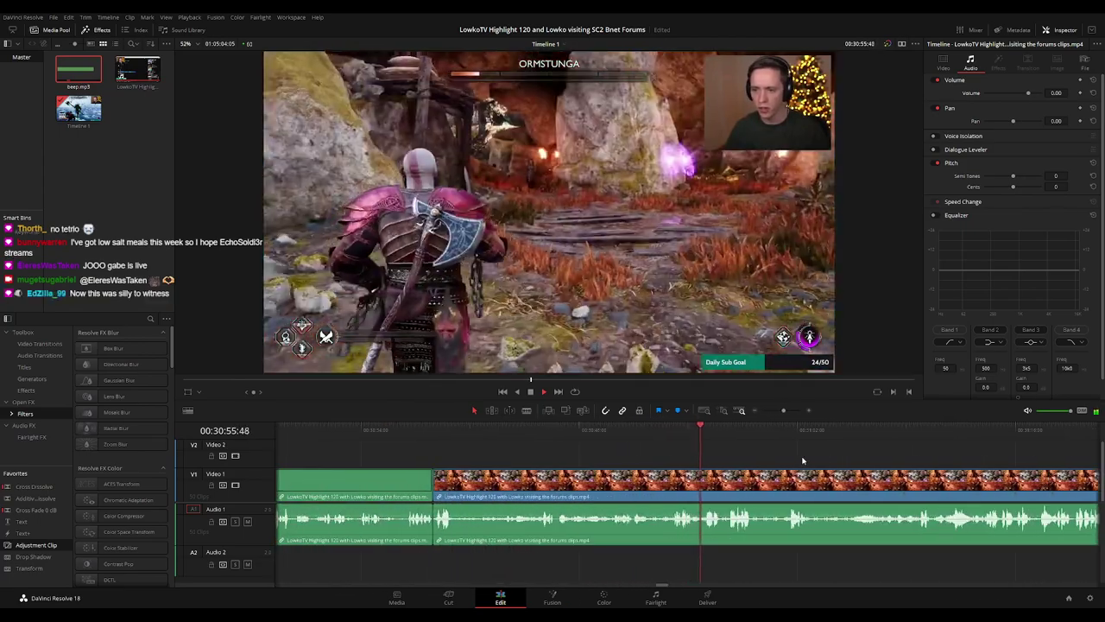
scroll(655, 445, right, 3)
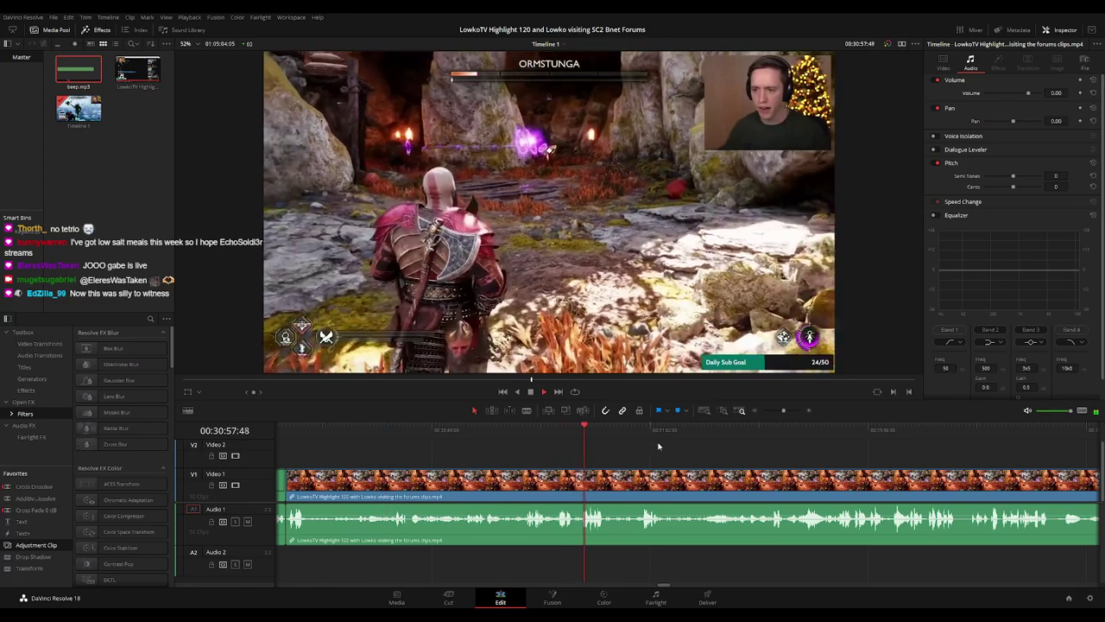
- Place an adjustment clip on the Video 2 track starting at 00:31:10:41, above the end of the Ormstunga fight
drag(696, 445, 618, 457)
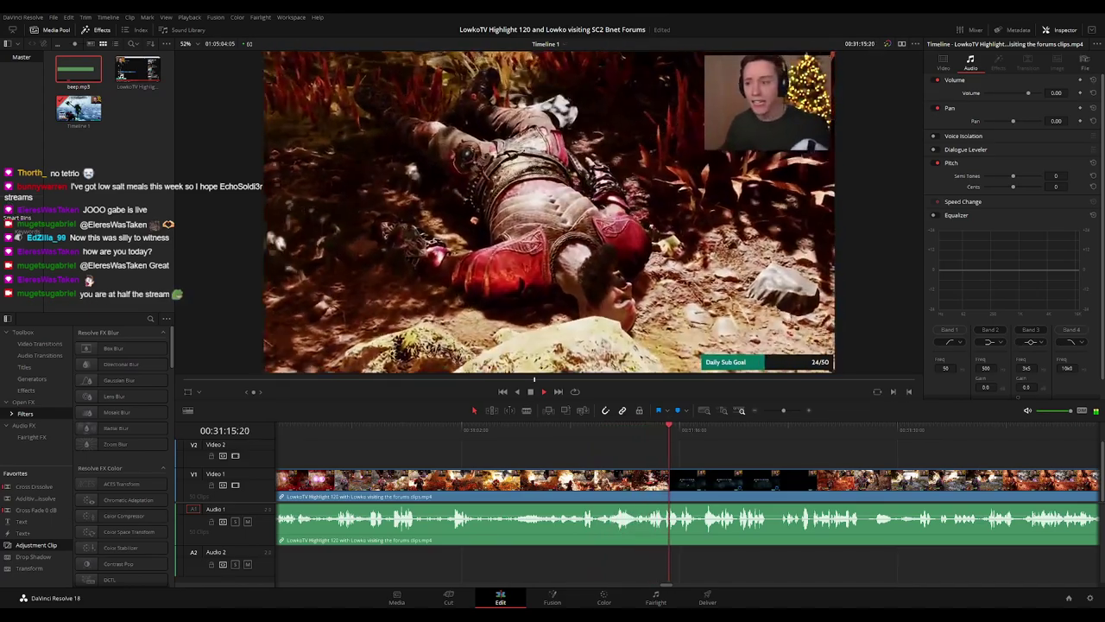
scroll(701, 462, down, 8)
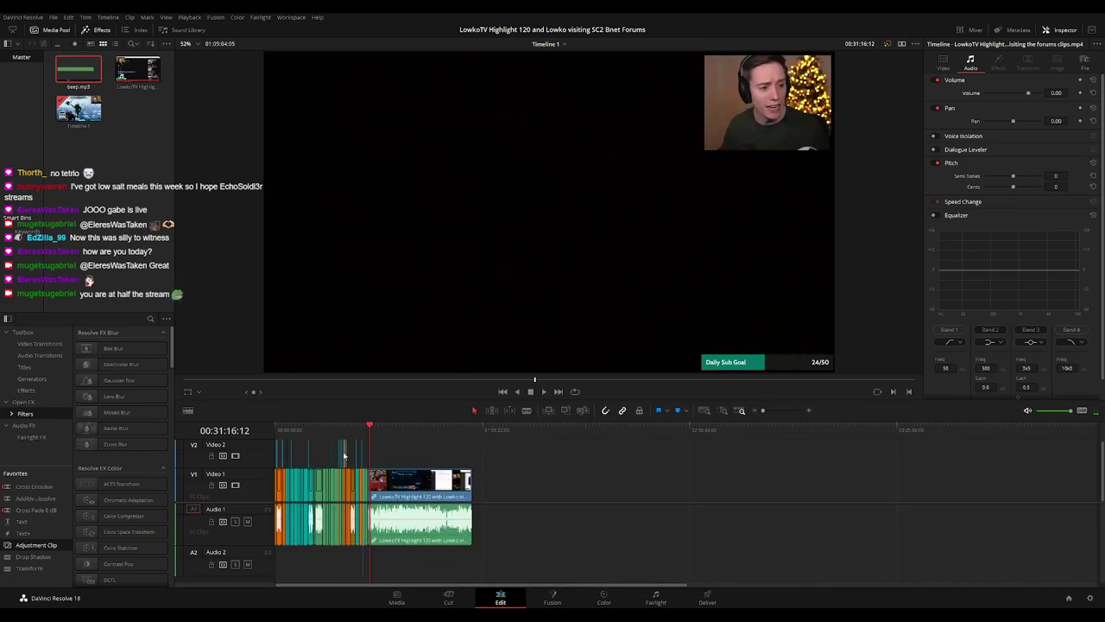
scroll(344, 456, up, 10)
click(572, 428)
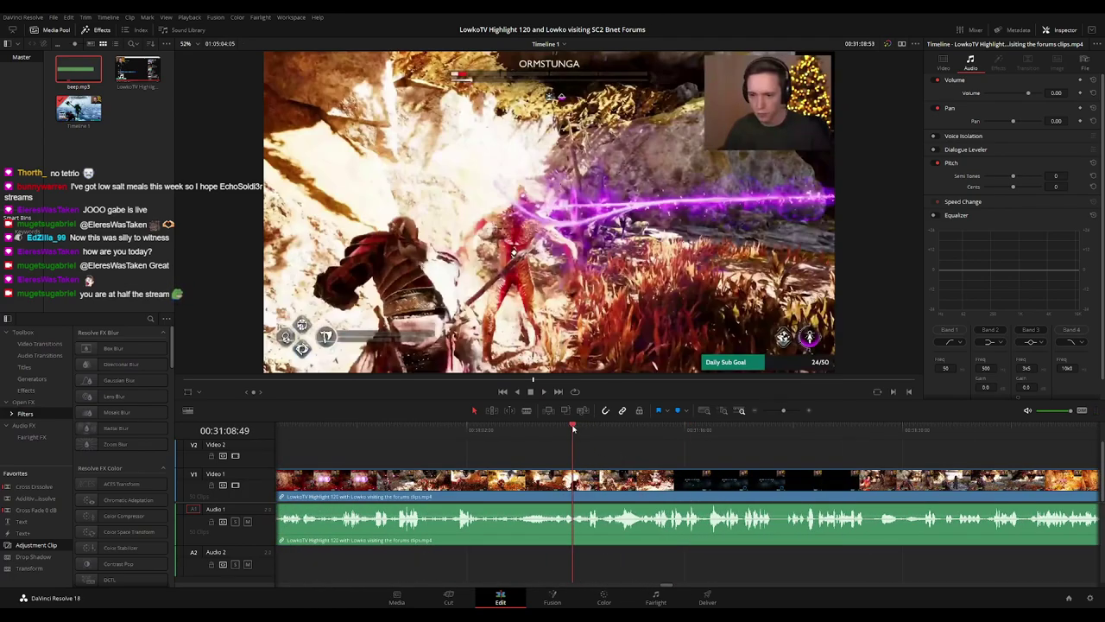
key(space)
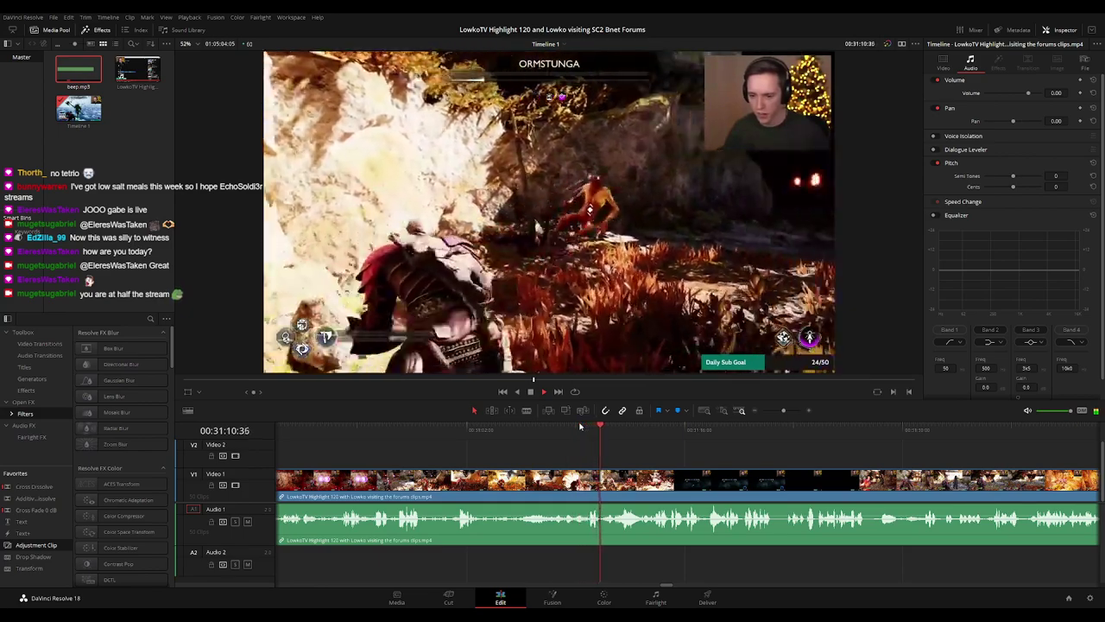
key(space)
drag(178, 518, 594, 466)
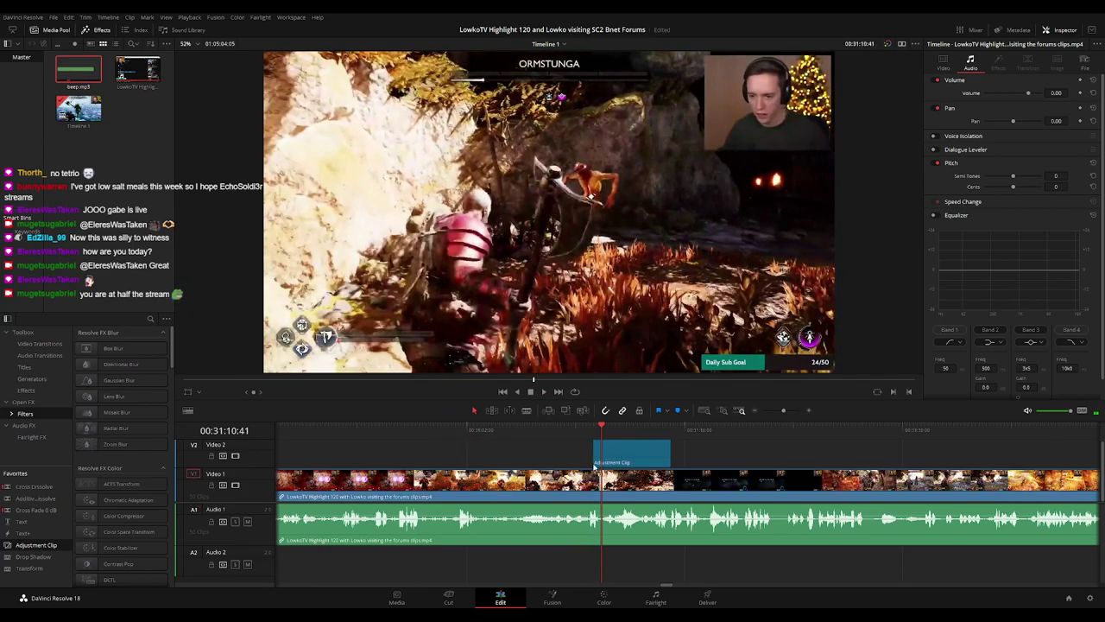
click(635, 462)
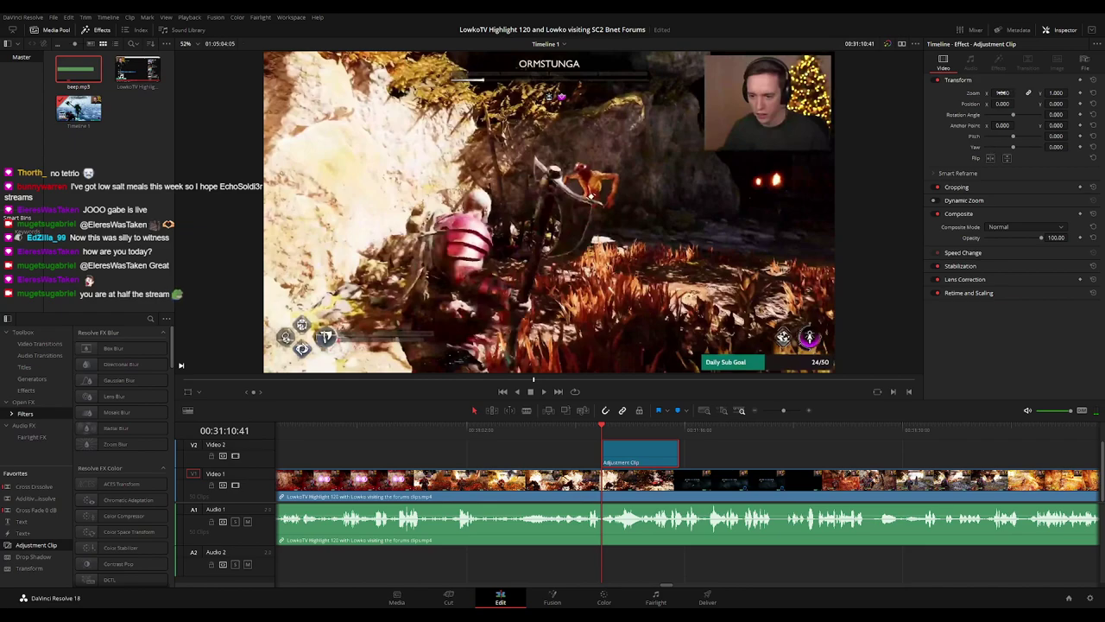
- Zoom the adjustment clip to 1.400 and set its position to X -519 and Y -292, framing the fight and webcam
drag(1002, 92, 1071, 103)
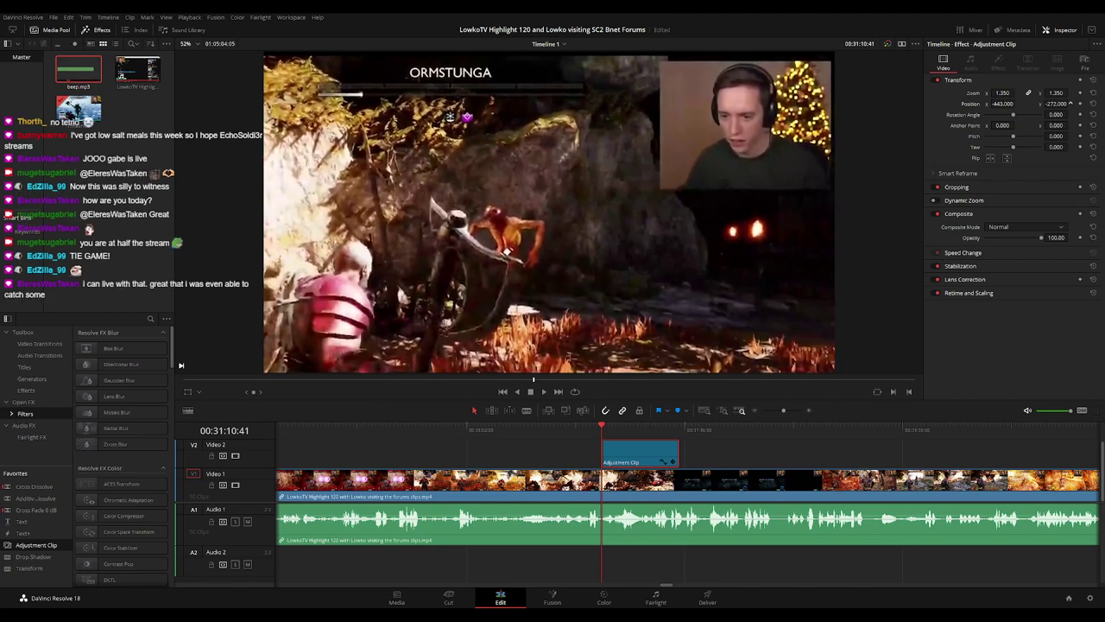
drag(1004, 93, 1073, 104)
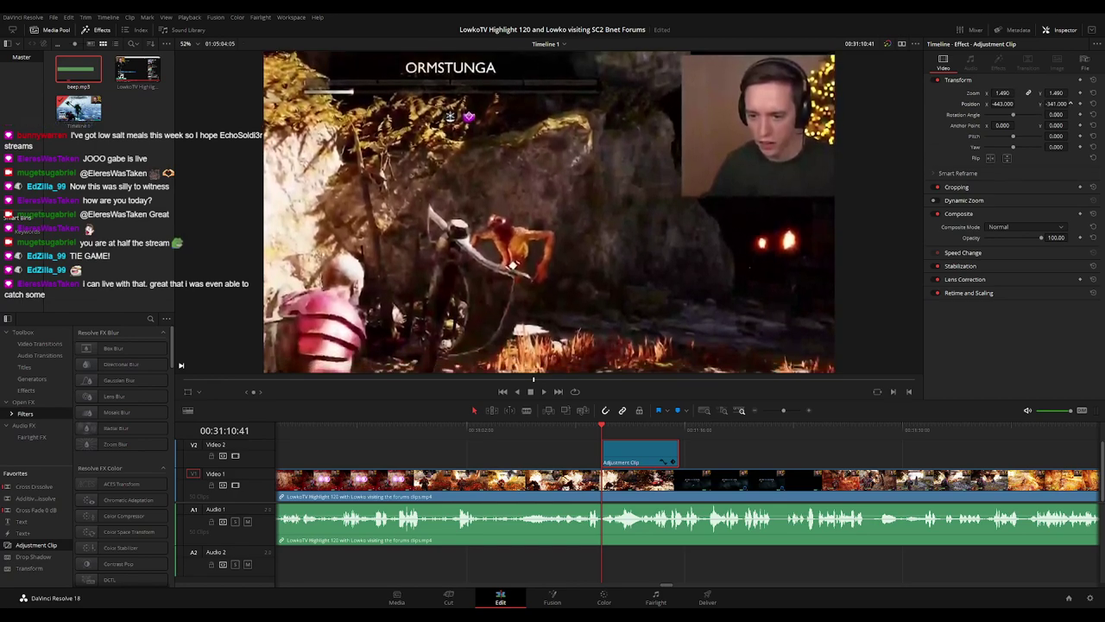
drag(1003, 104, 950, 104)
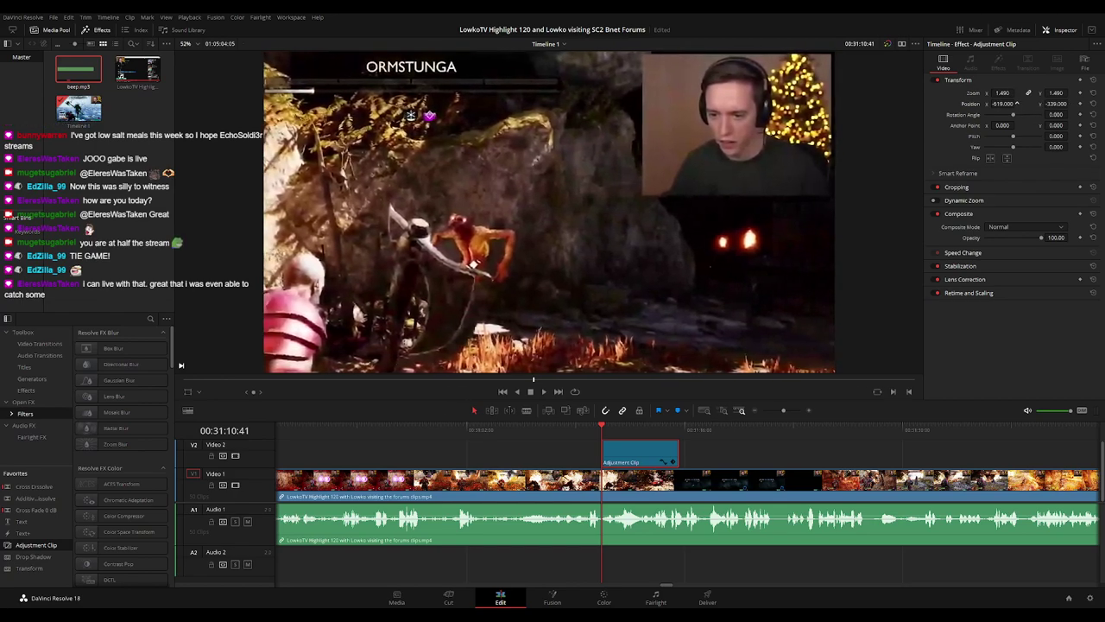
key(space)
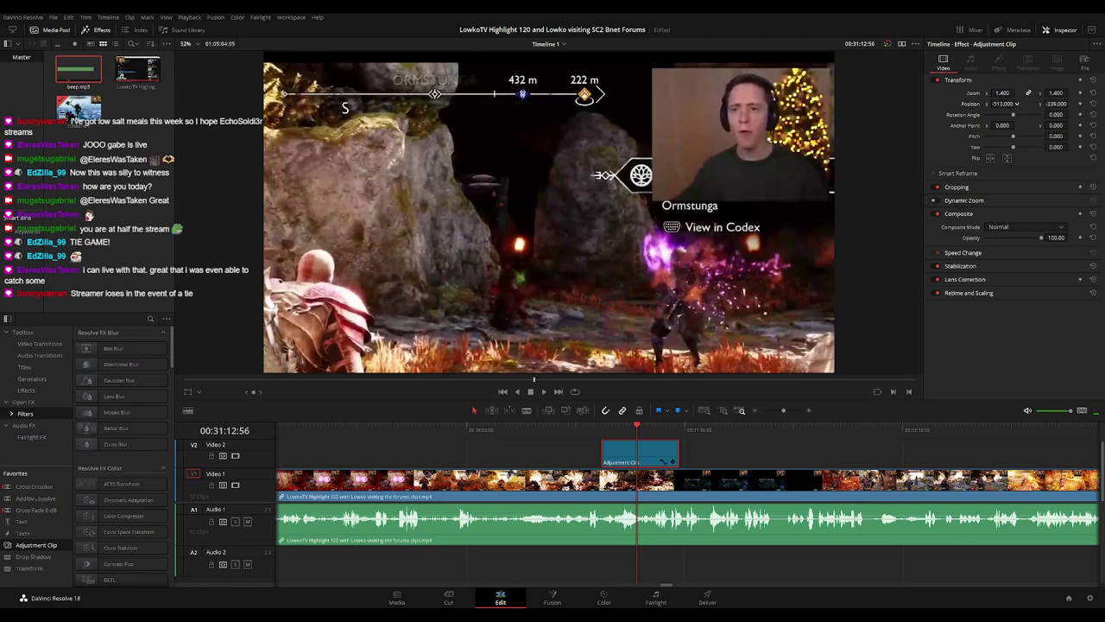
drag(1047, 102, 1071, 103)
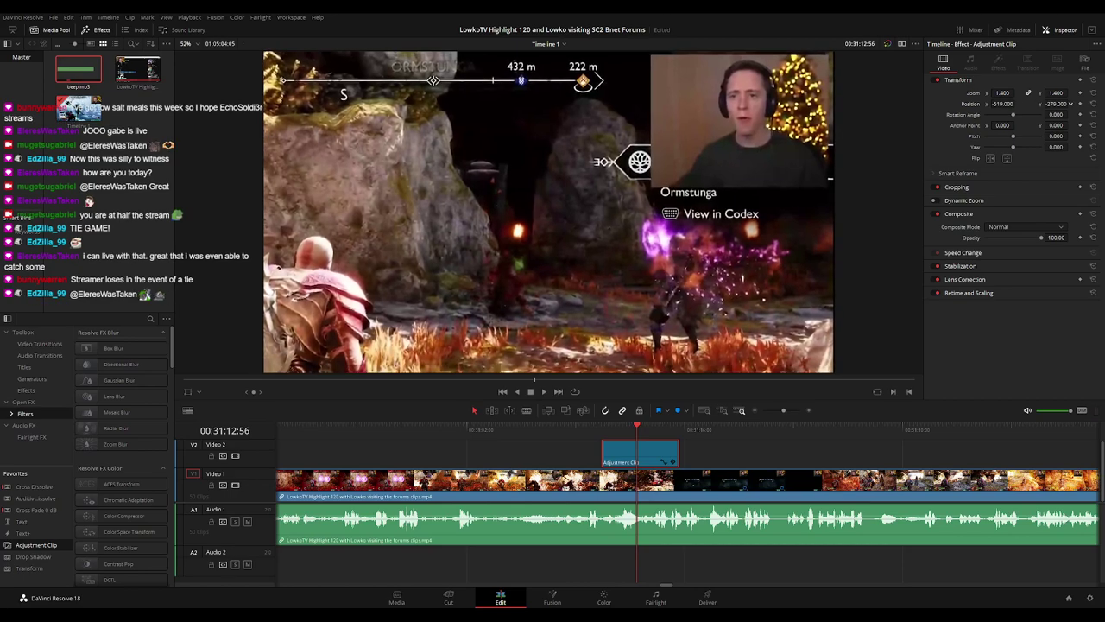
drag(611, 429, 593, 407)
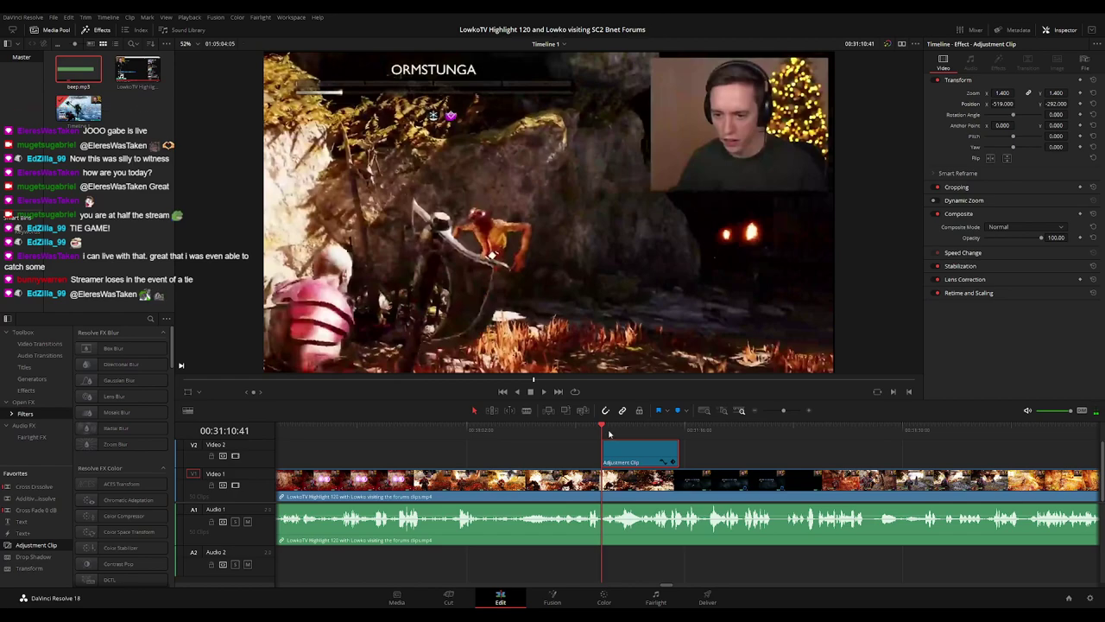
- Play back the zoomed section and the fade to black that follows it to check the framing
click(611, 434)
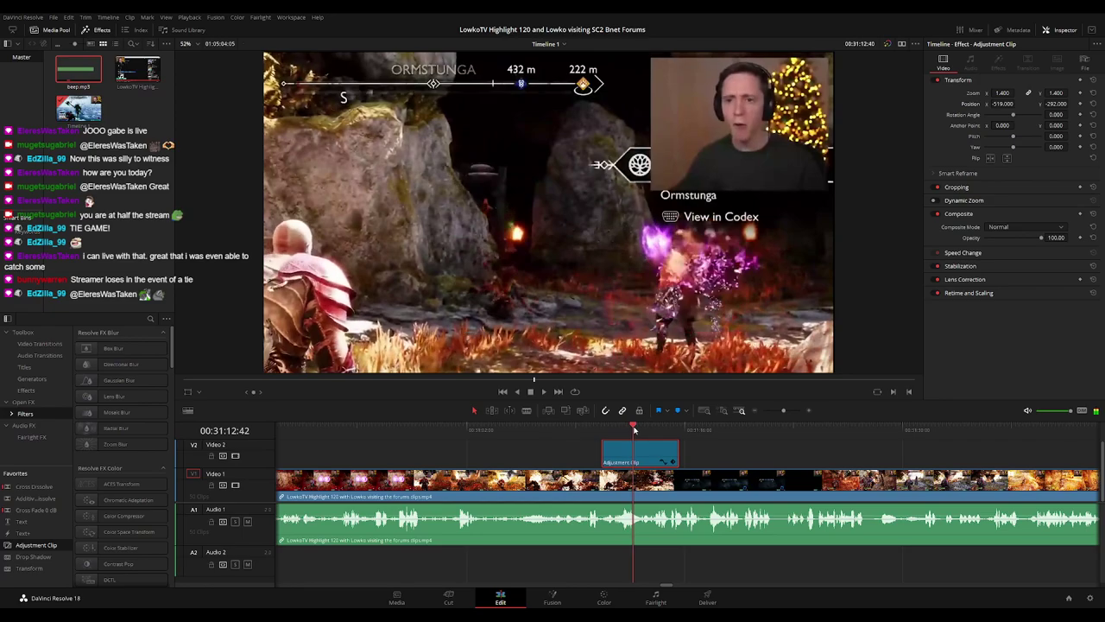
key(space)
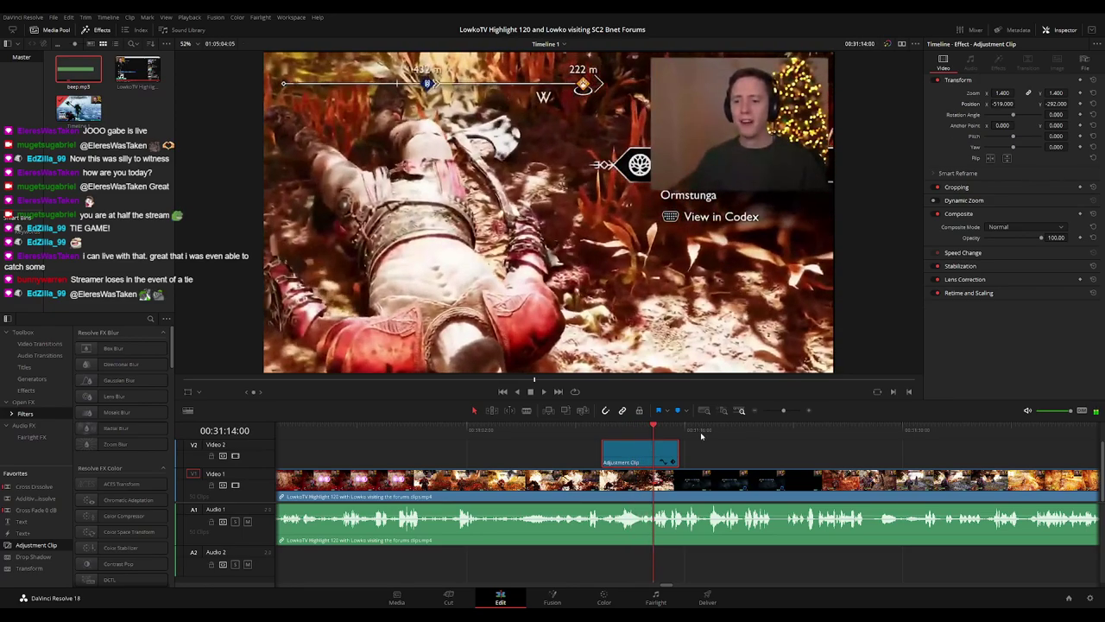
click(736, 455)
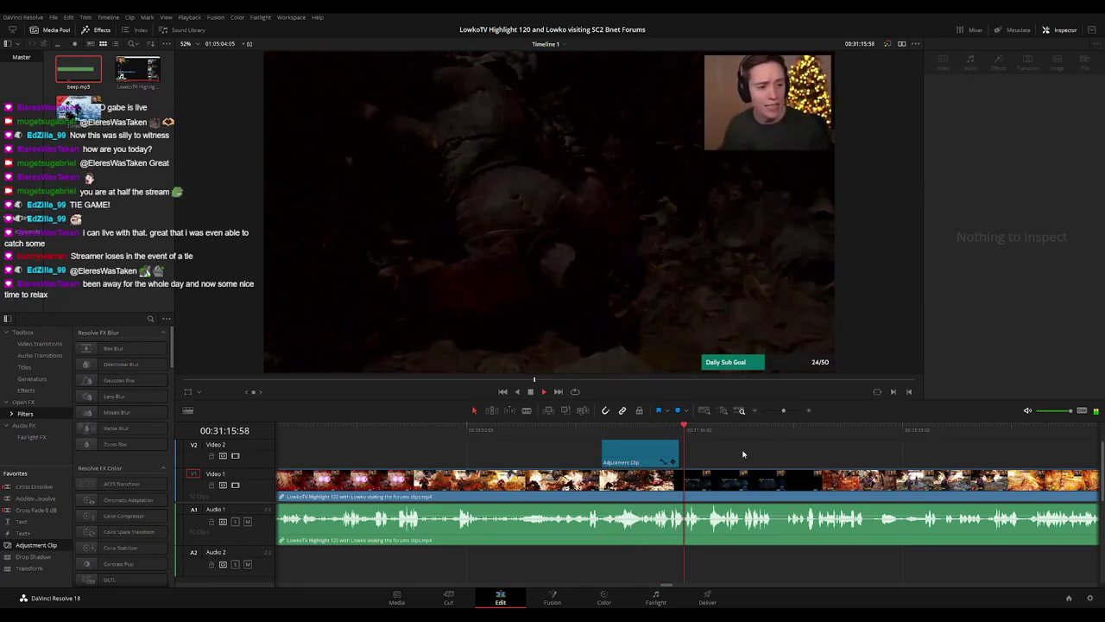
drag(745, 454, 681, 456)
click(518, 429)
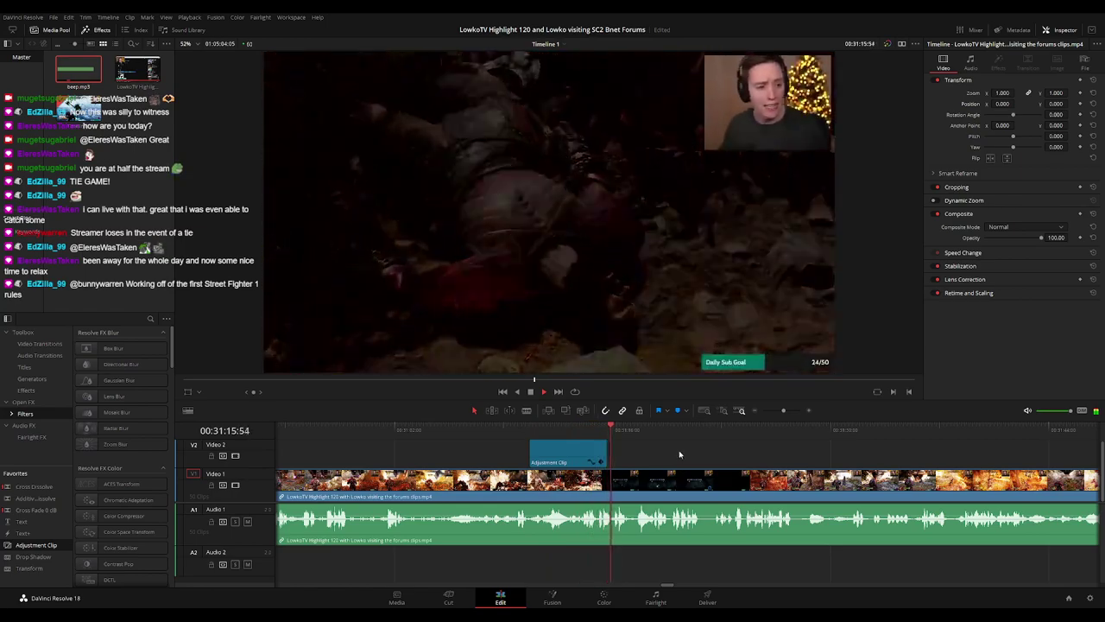
- Ripple-delete the short section between 00:31:27:43 and 00:31:28:15, and colour the clip before the cut orange
scroll(704, 462, right, 3)
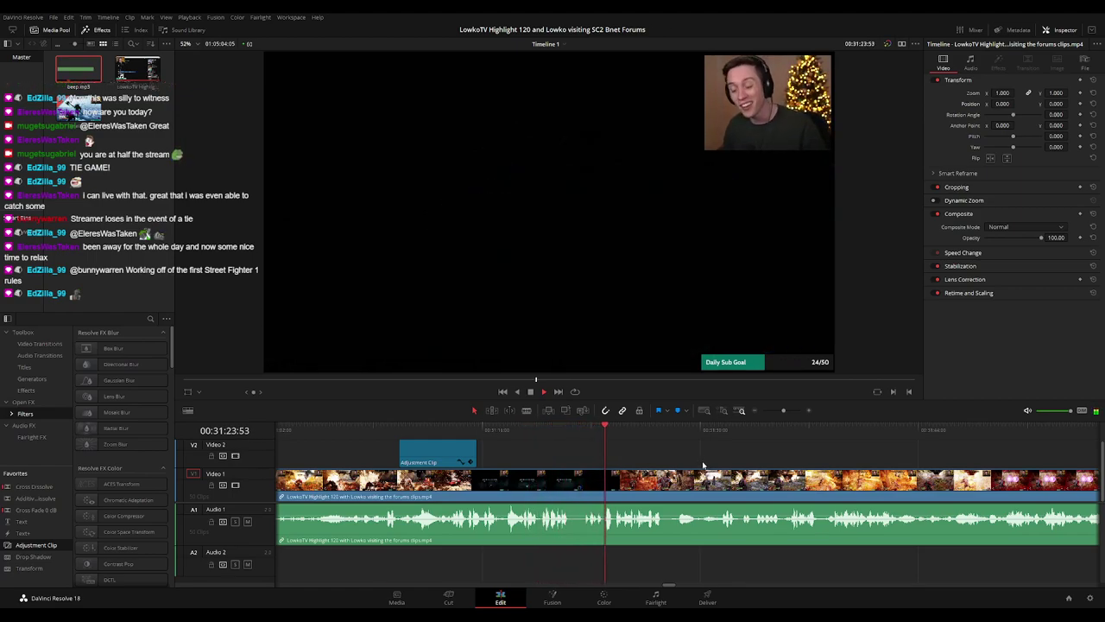
scroll(700, 467, right, 3)
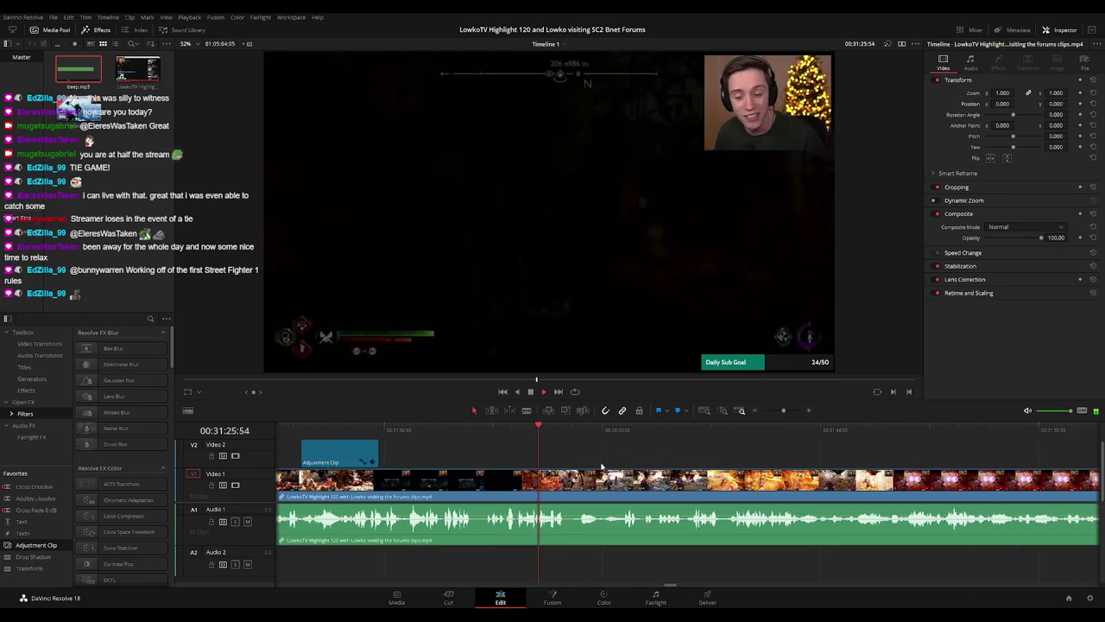
key(b)
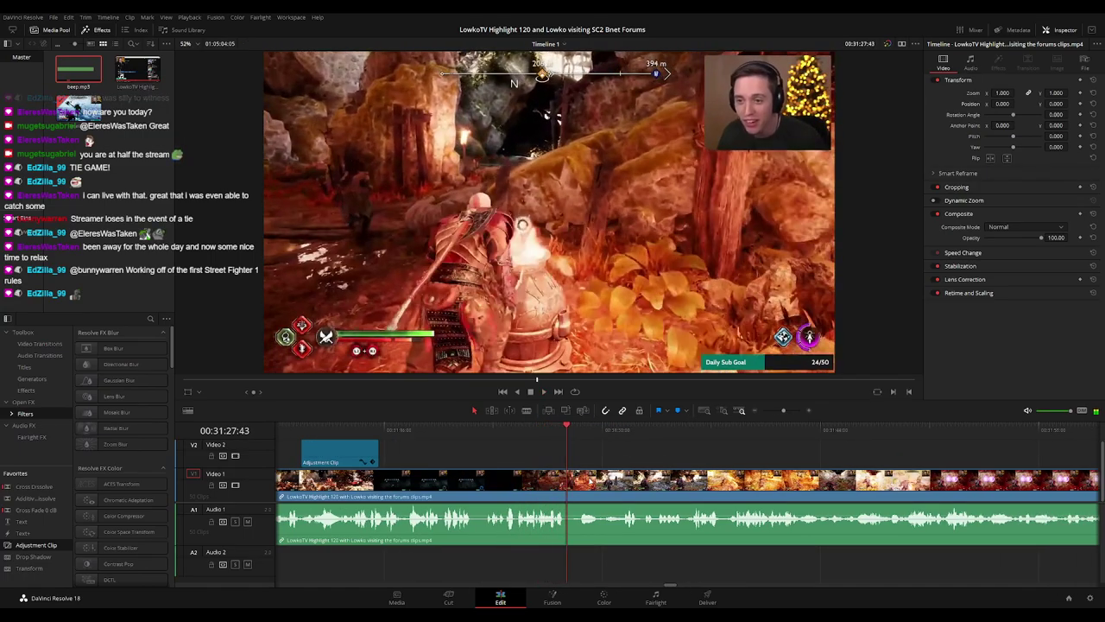
click(566, 485)
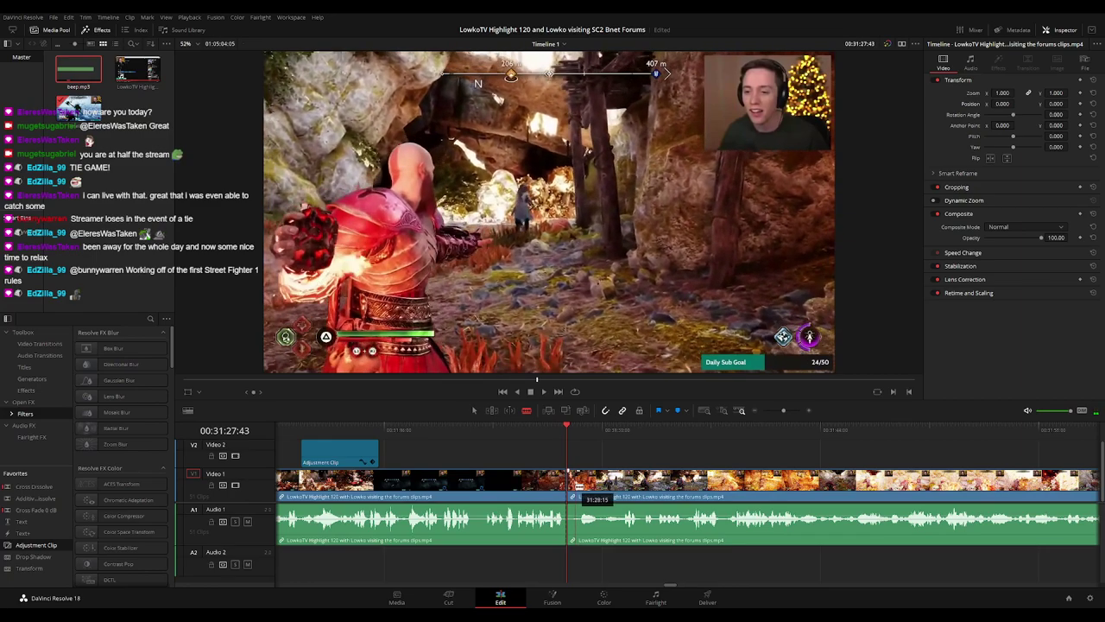
key(a)
key(Delete)
key(space)
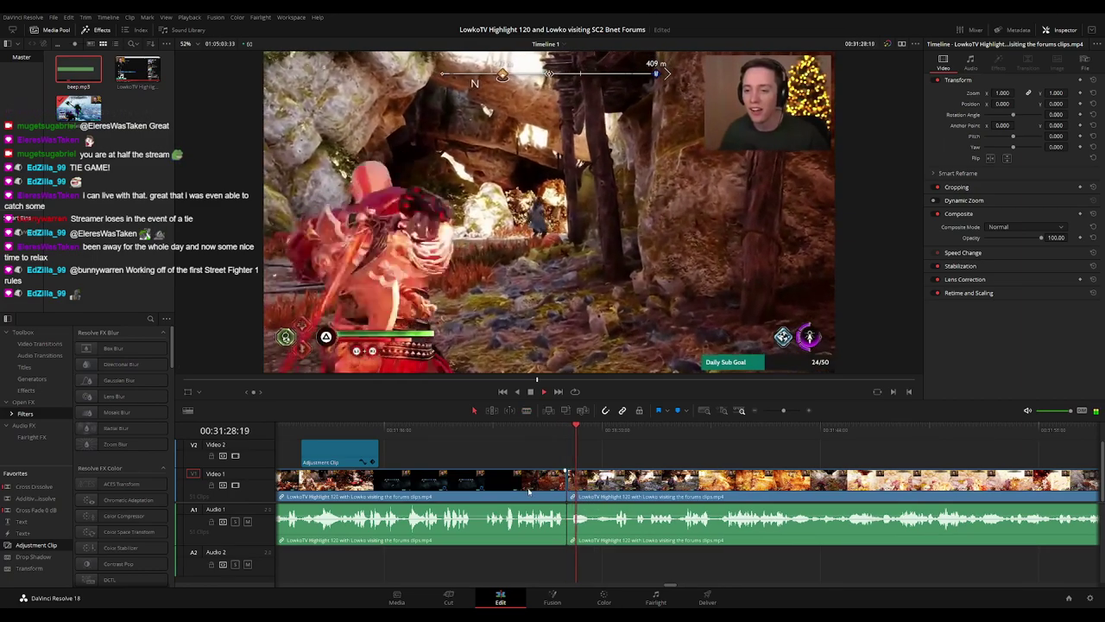
click(529, 490)
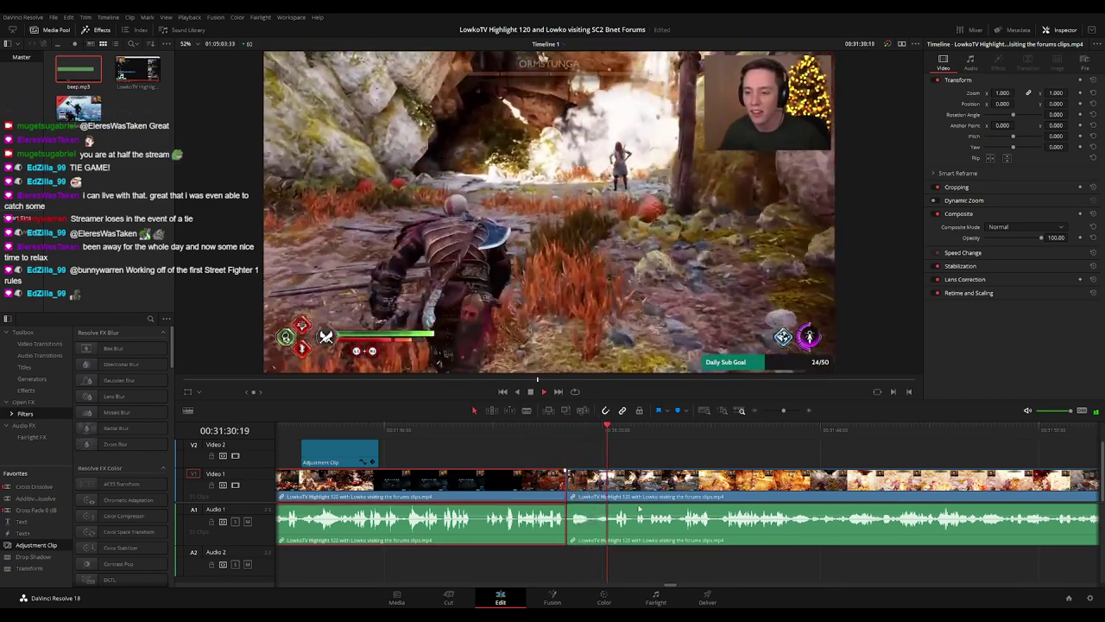
key(1)
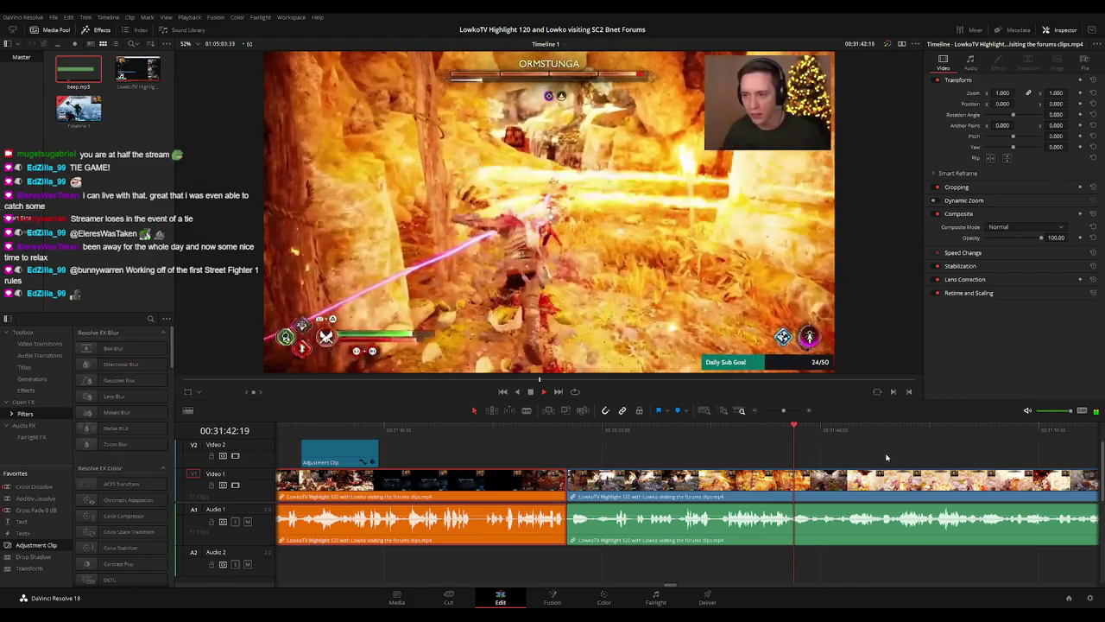
- Ripple-delete the short section between 00:32:31:04 and 00:32:31:22, before the webcam footage, and colour the clip before the cut orange
drag(887, 458, 472, 459)
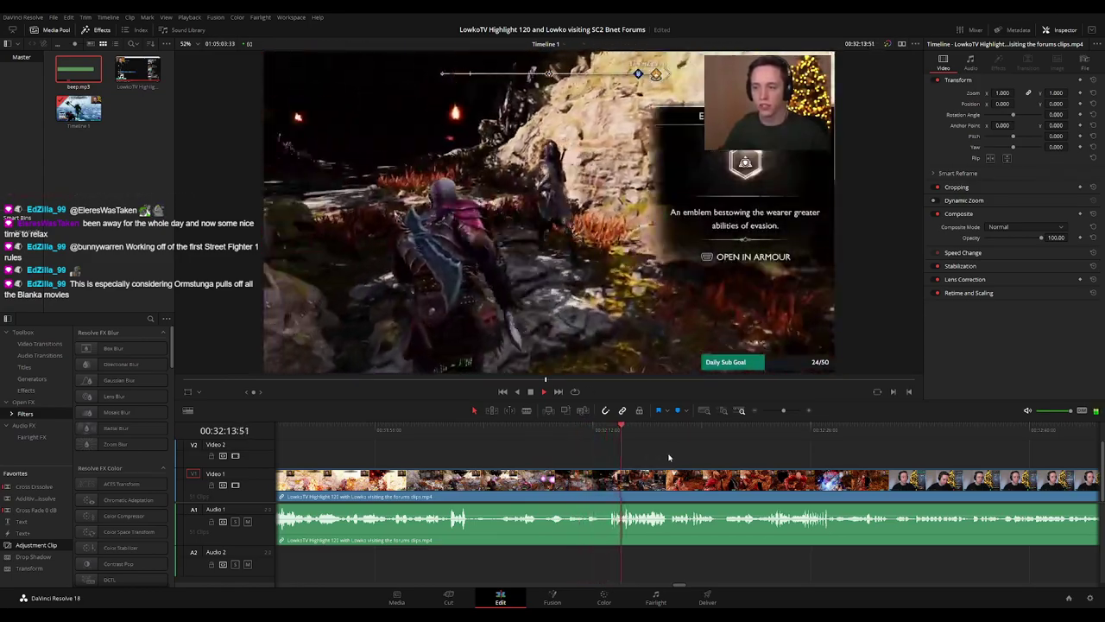
drag(669, 456, 567, 456)
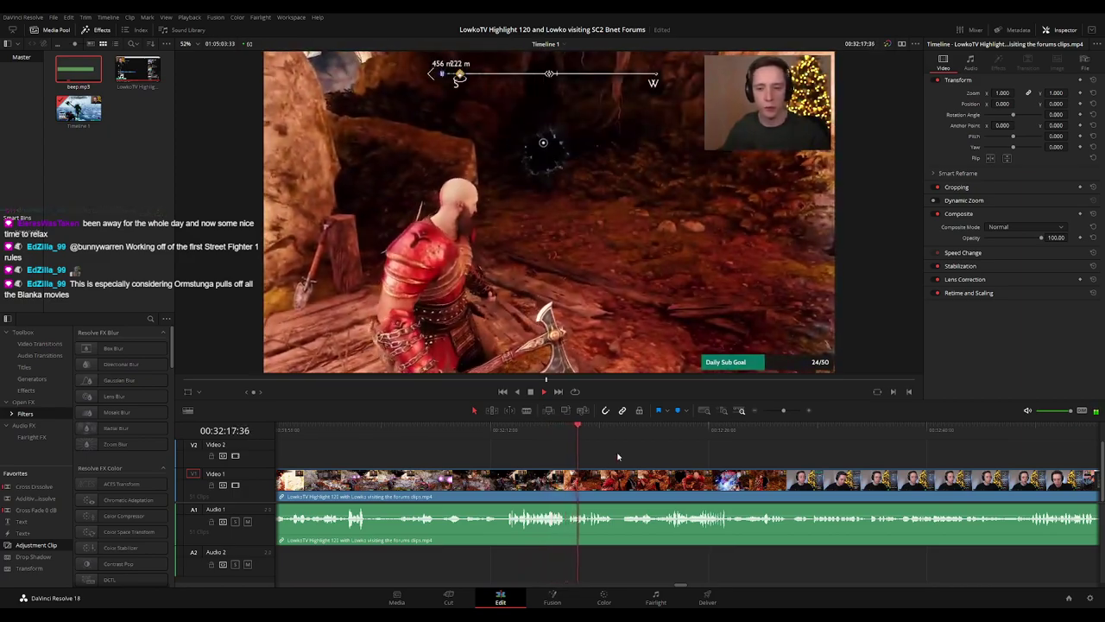
key(ctrl+=)
scroll(604, 456, right, 3)
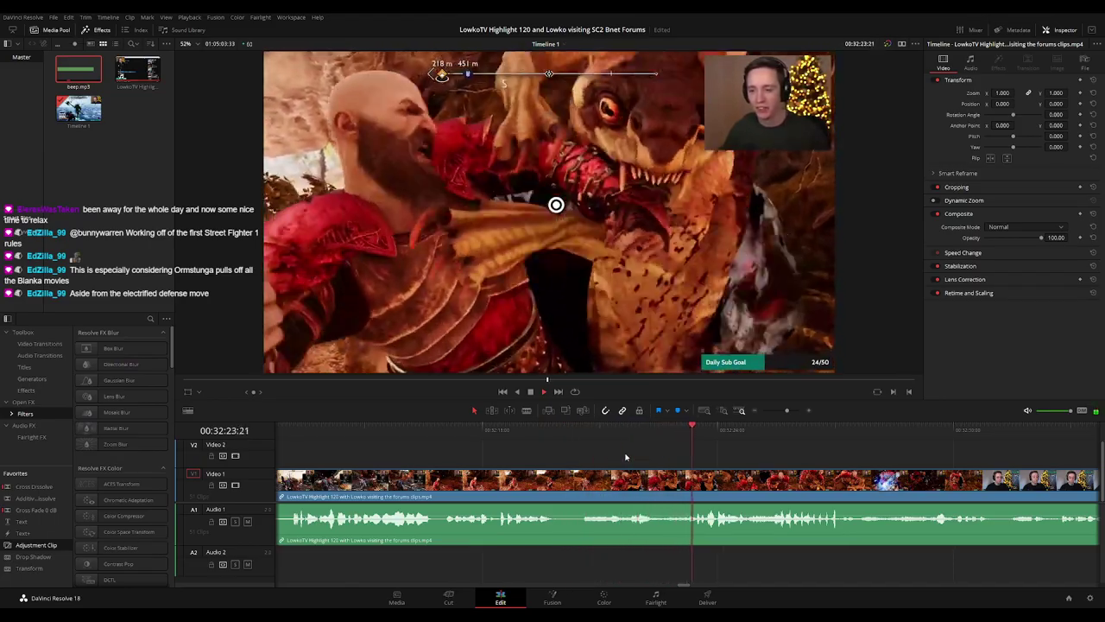
scroll(691, 457, right, 4)
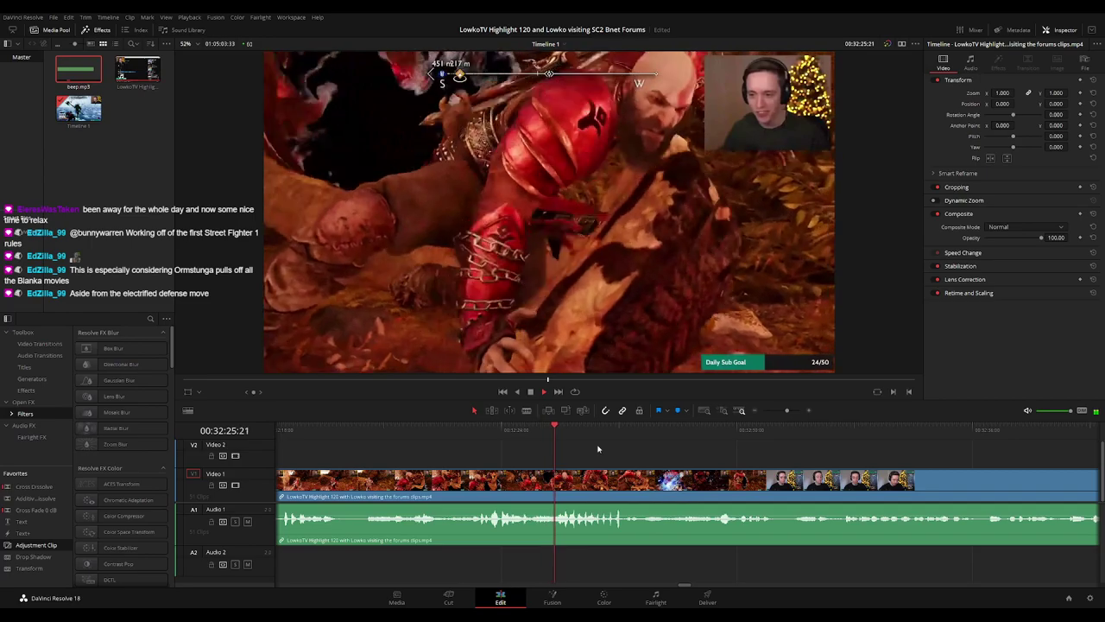
key(ctrl+minus)
key(ctrl+minus)
scroll(599, 458, right, 3)
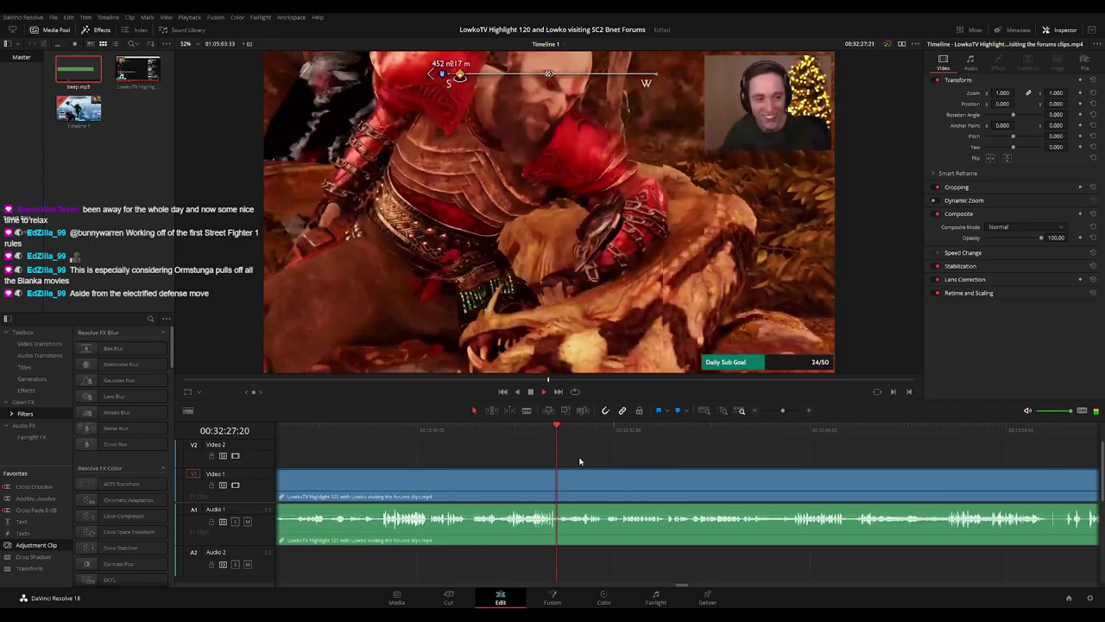
key(ctrl+equal)
drag(769, 464, 618, 457)
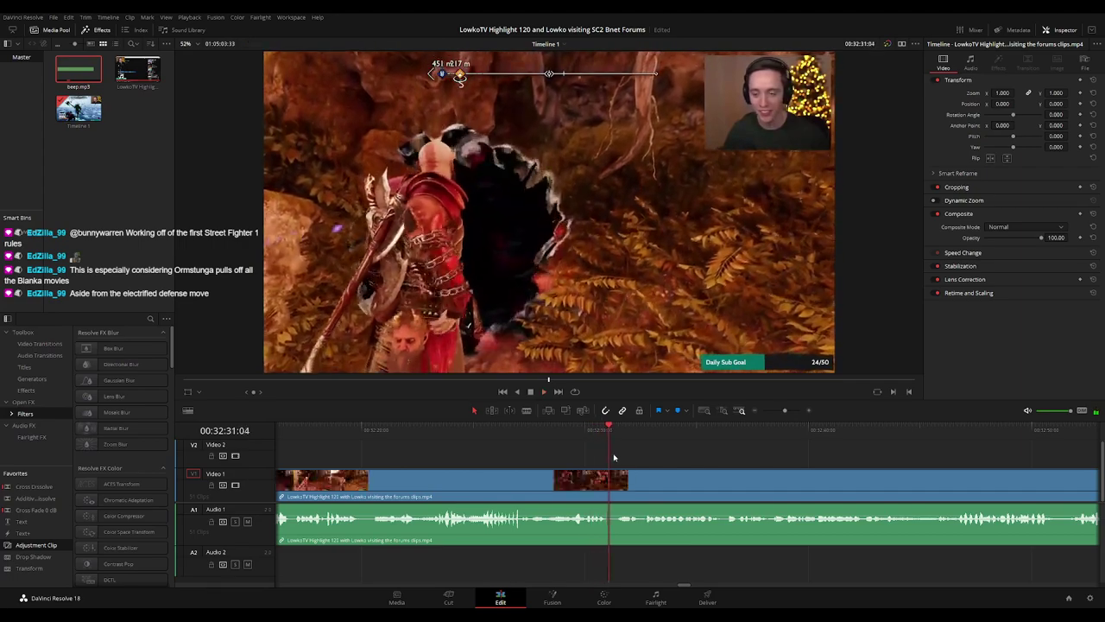
key(ctrl+b)
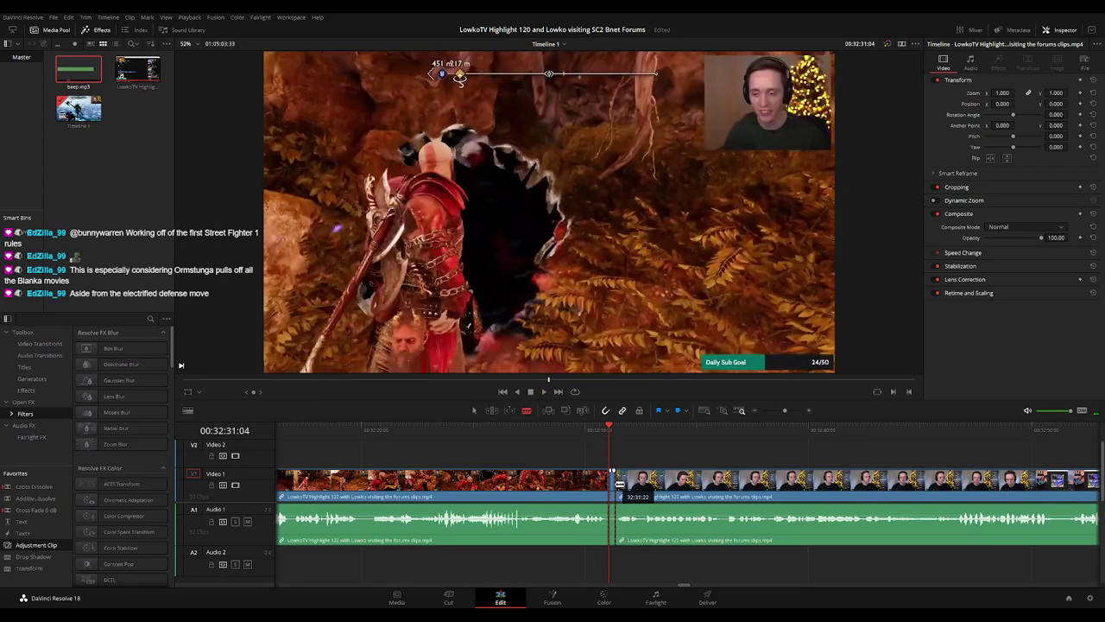
key(space)
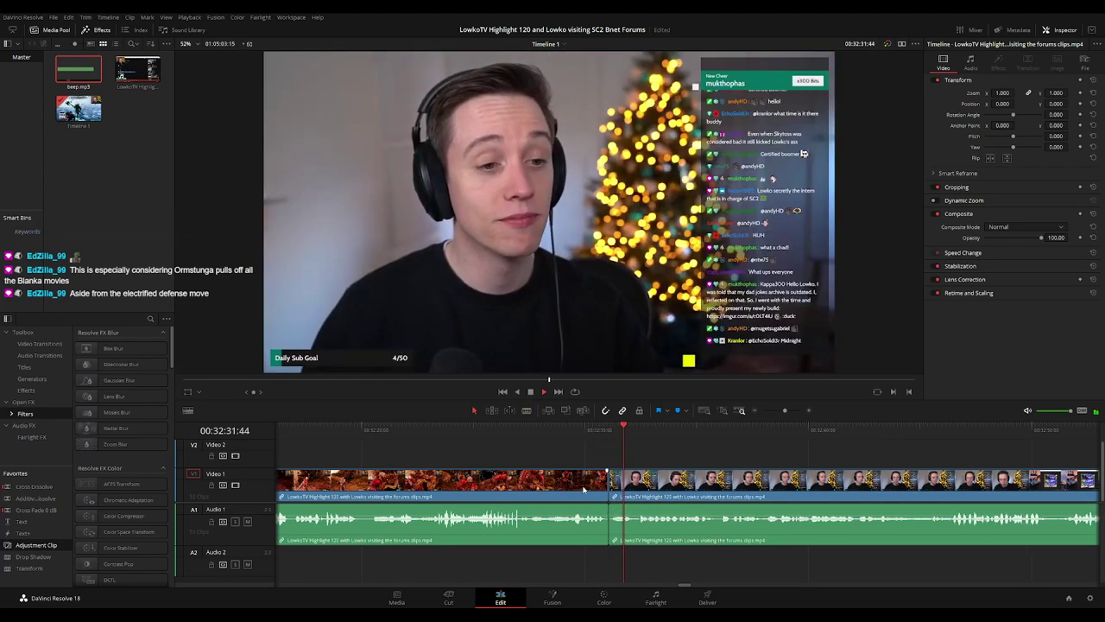
key(alt+1)
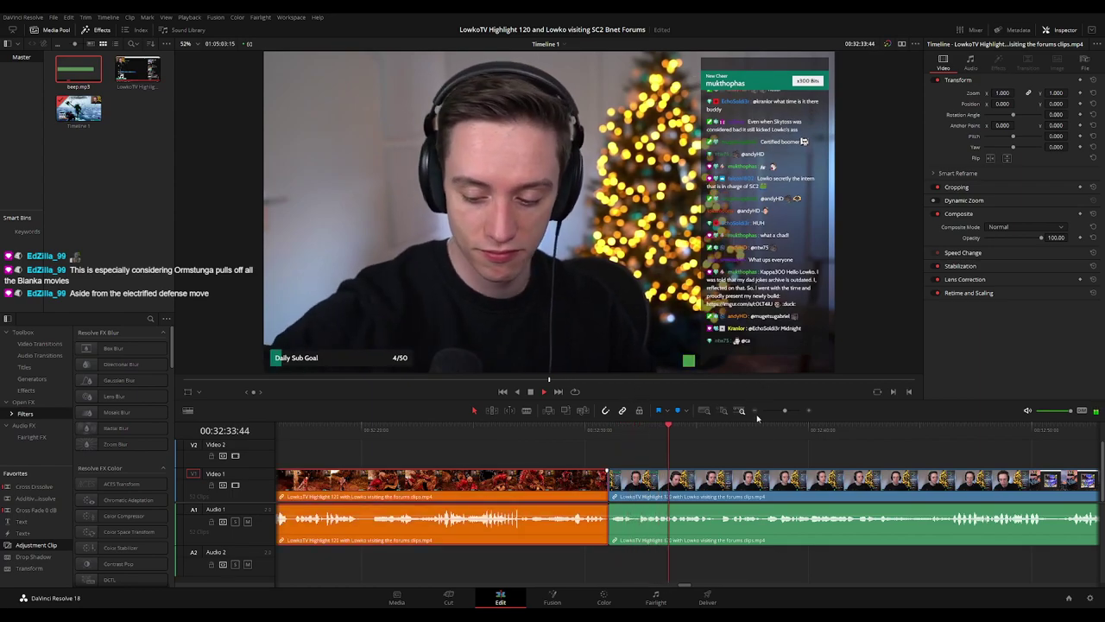
- Play back the webcam talk and the "Welcome to my offish" image segment up to the start of the chess footage
scroll(772, 452, right, 3)
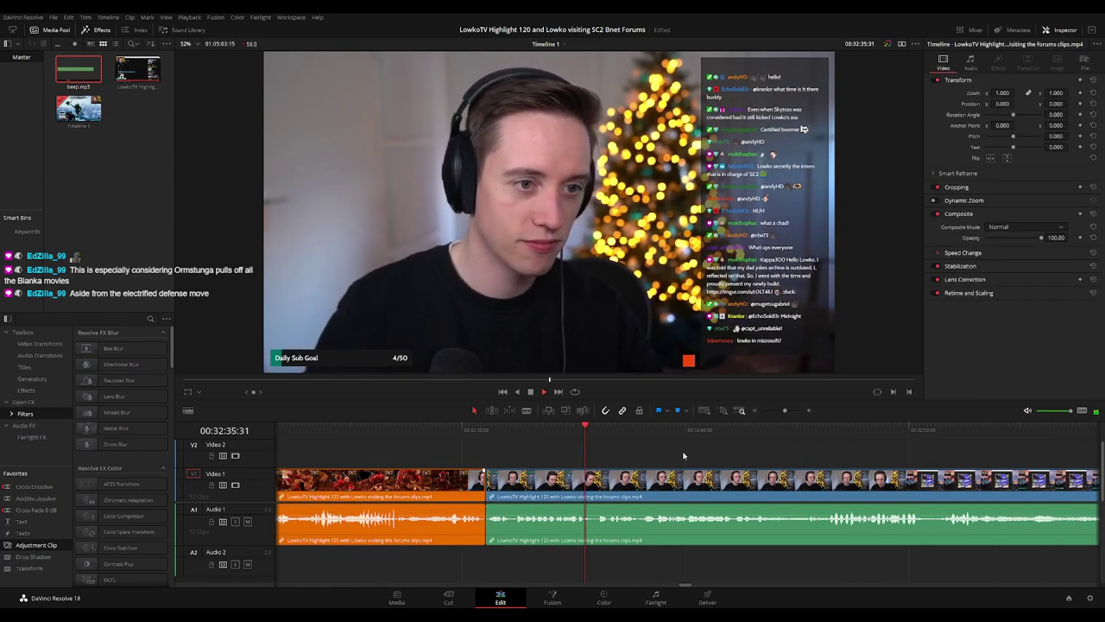
scroll(547, 458, right, 5)
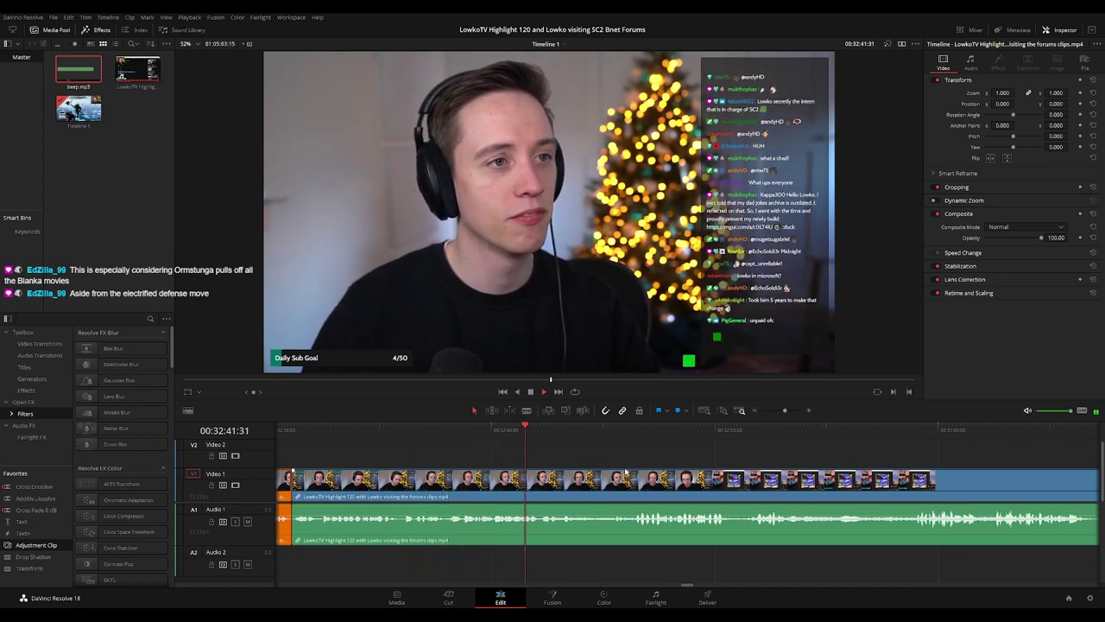
scroll(610, 470, right, 1)
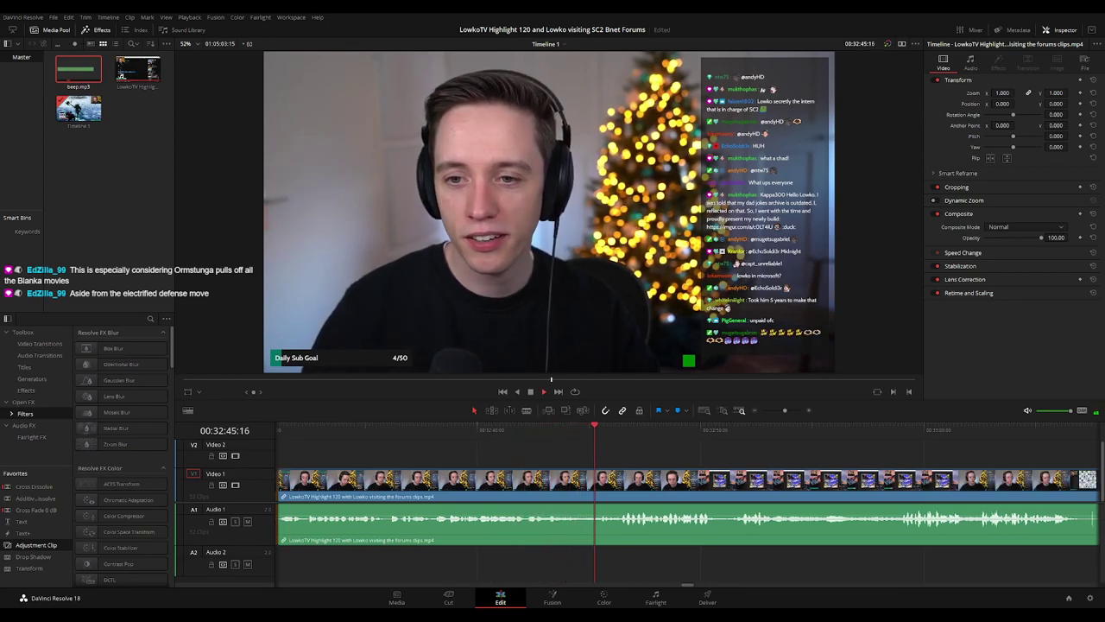
scroll(667, 507, right, 6)
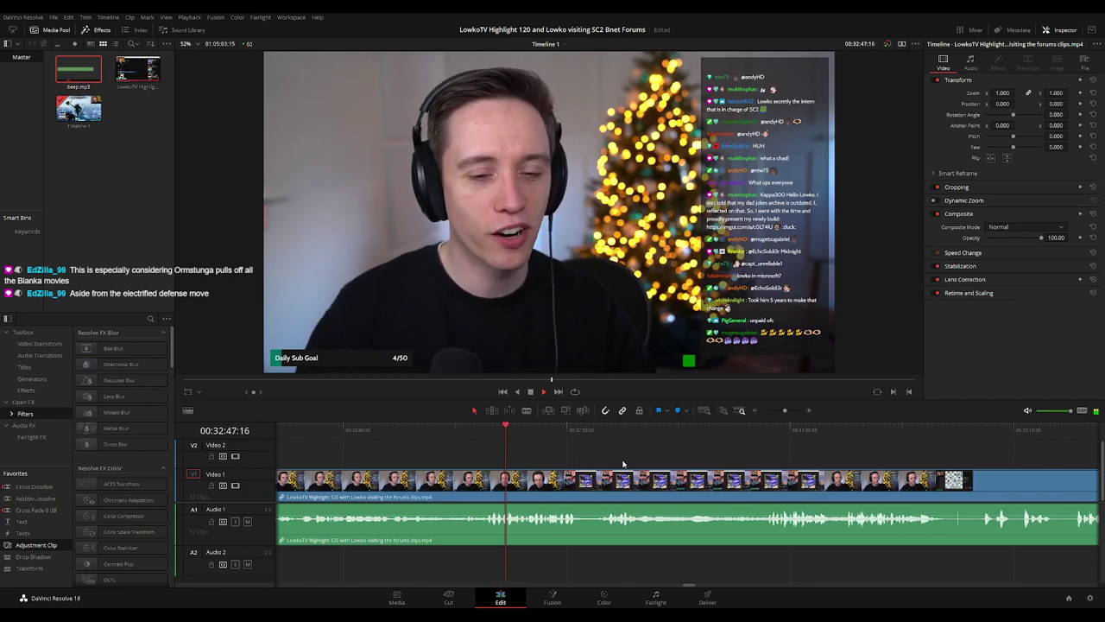
scroll(541, 437, right, 6)
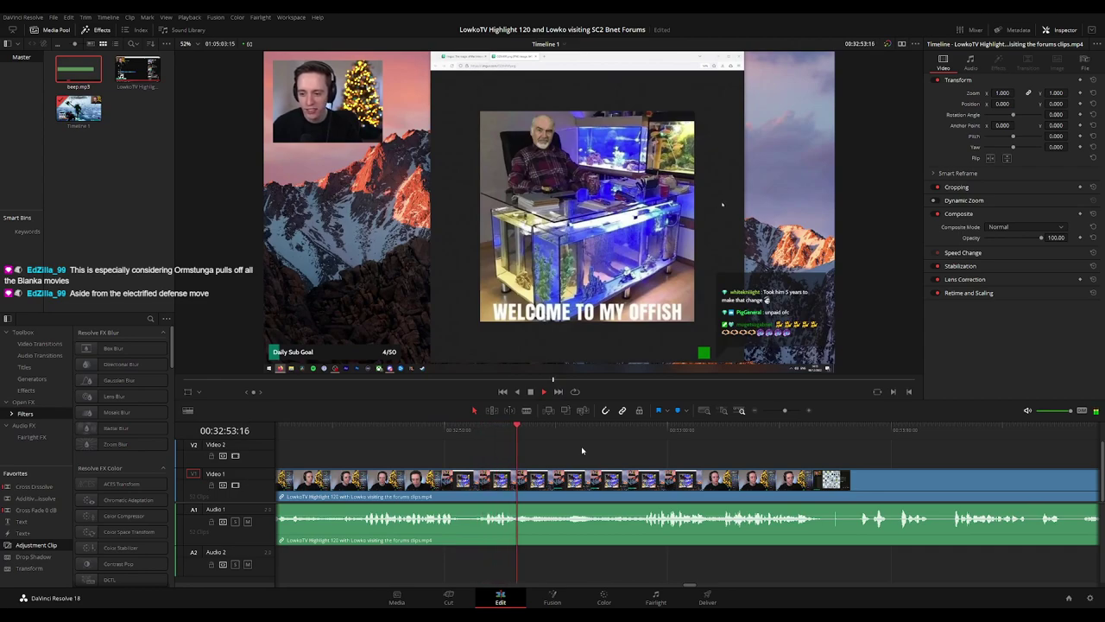
scroll(537, 459, right, 3)
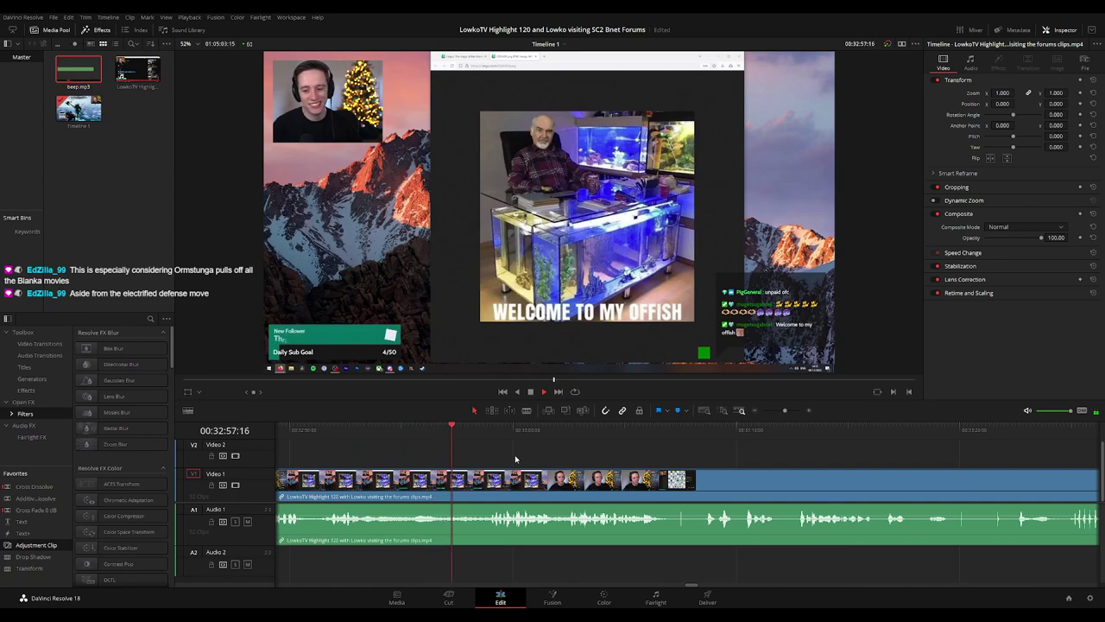
scroll(583, 463, right, 2)
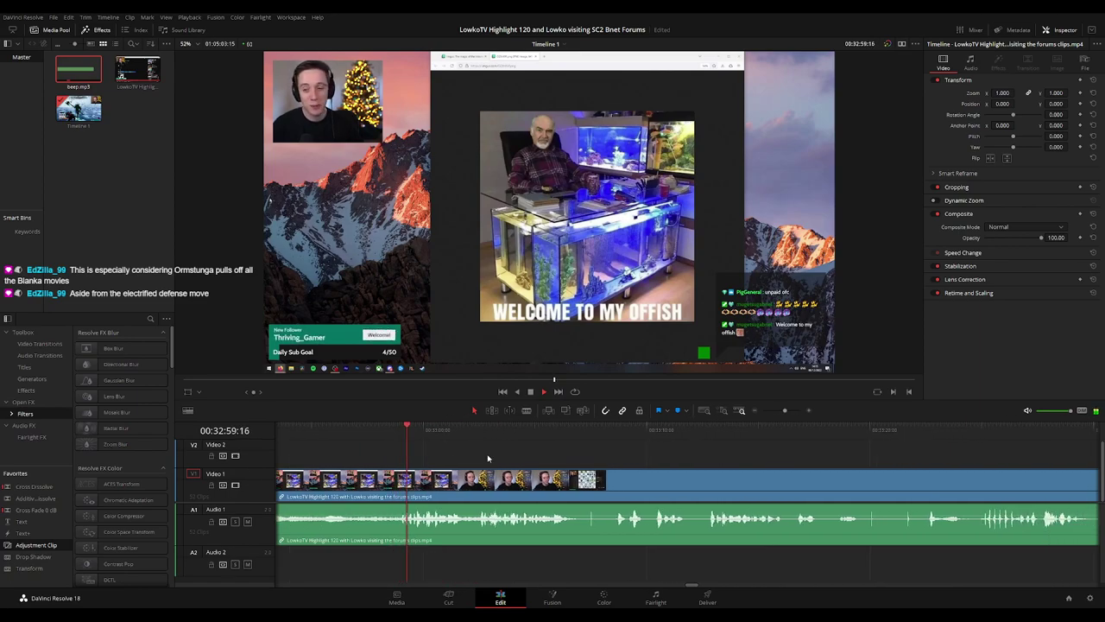
scroll(581, 459, right, 2)
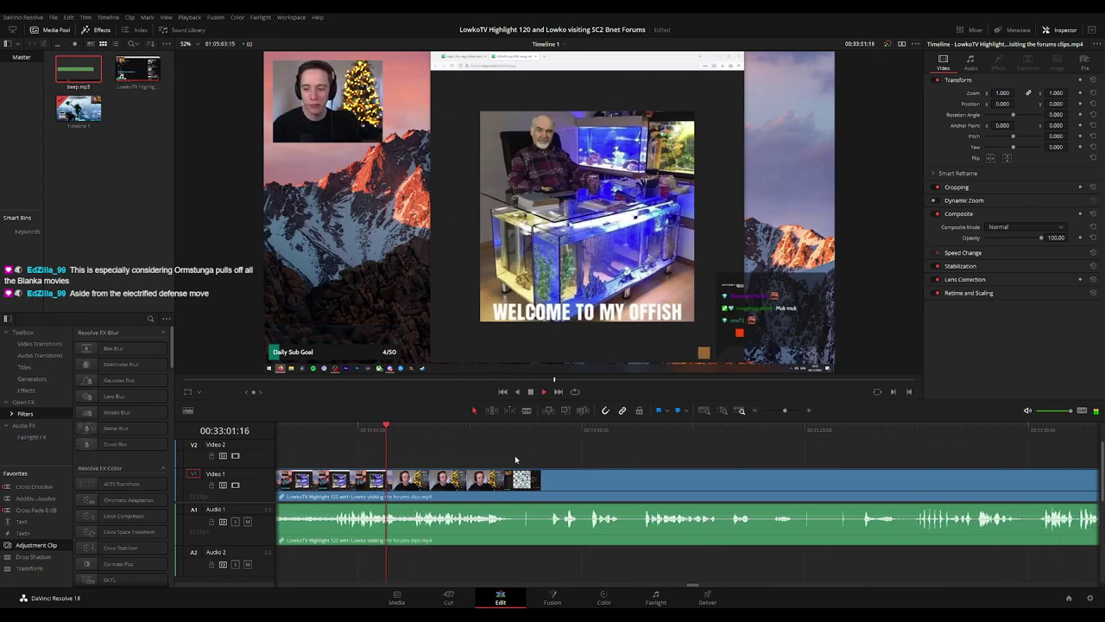
scroll(509, 449, right, 2)
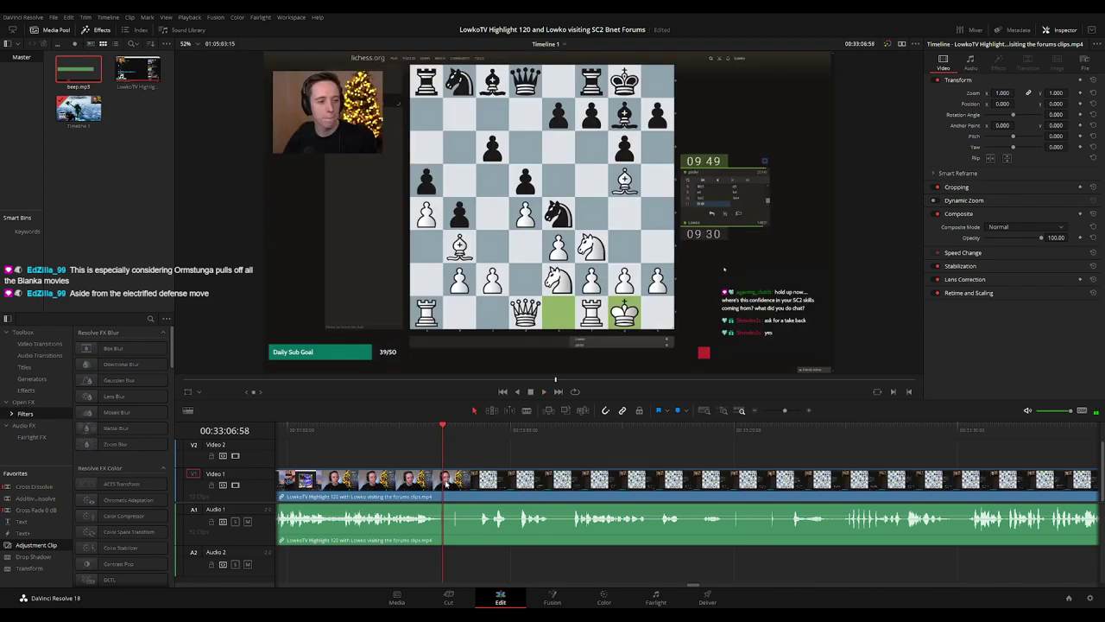
- Ripple-delete the short section between 00:33:06:51 and 00:33:07:02, before the chess footage, and colour the clip before the cut green
click(440, 435)
click(441, 480)
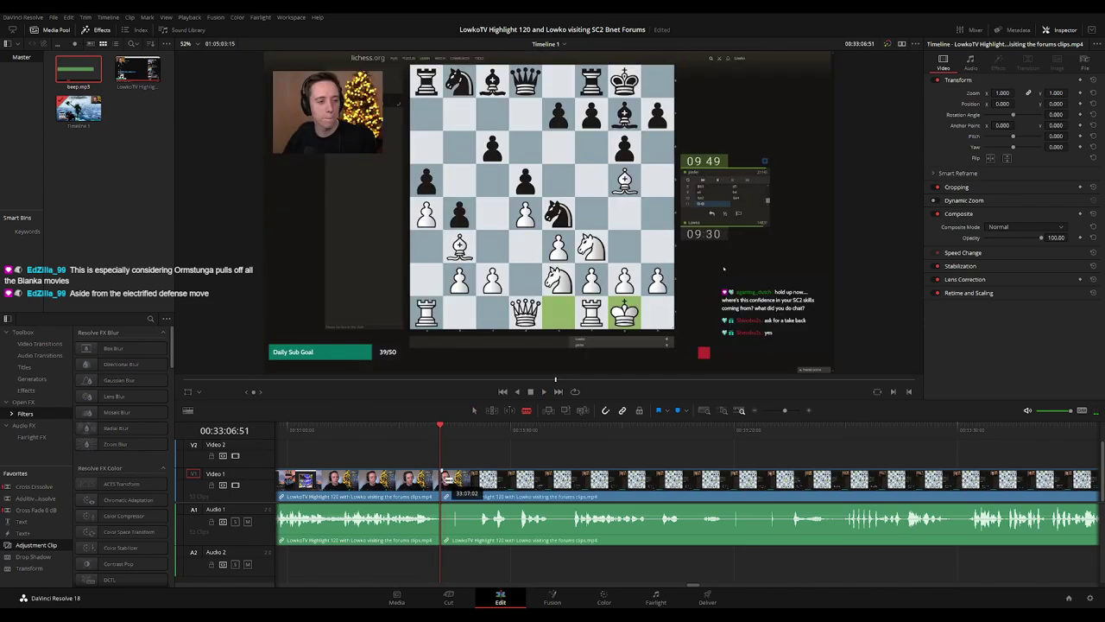
click(444, 485)
key(a)
key(Delete)
key(space)
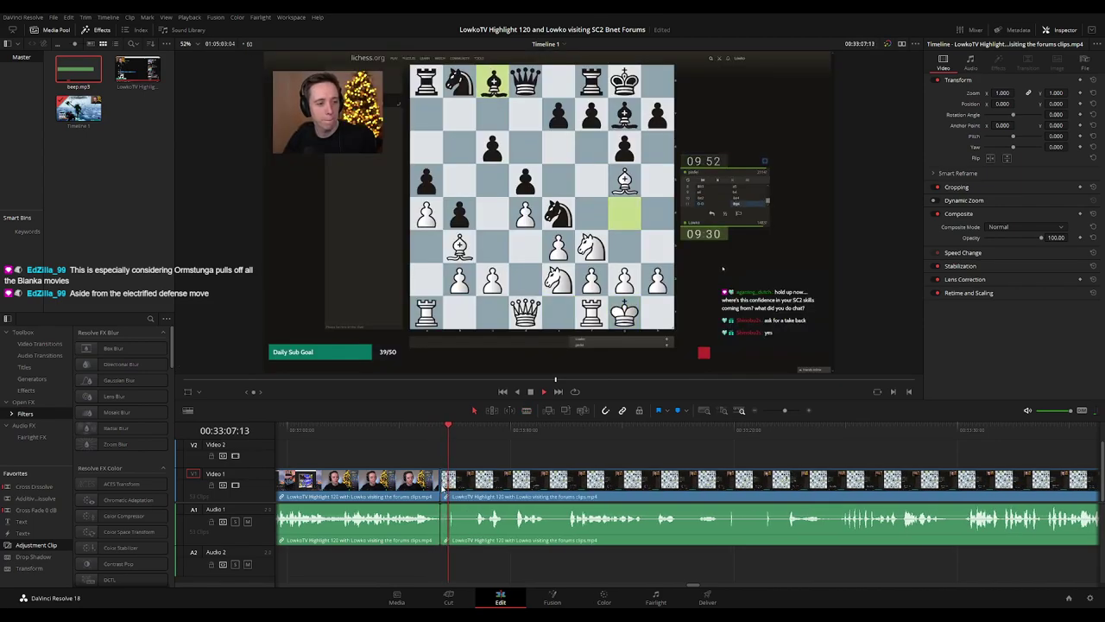
click(434, 486)
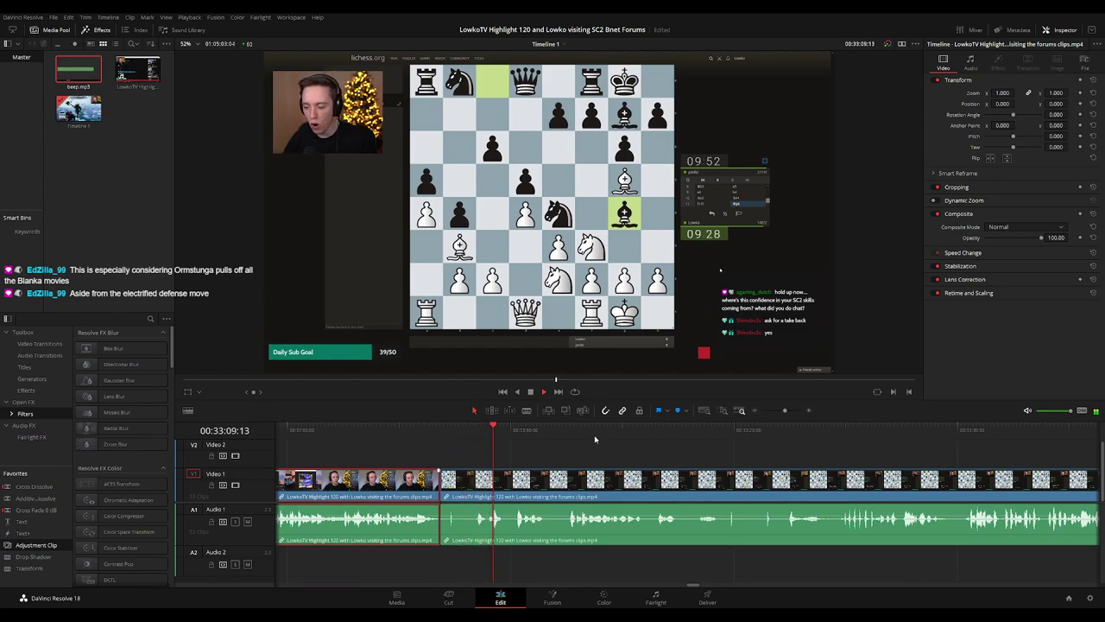
click(636, 452)
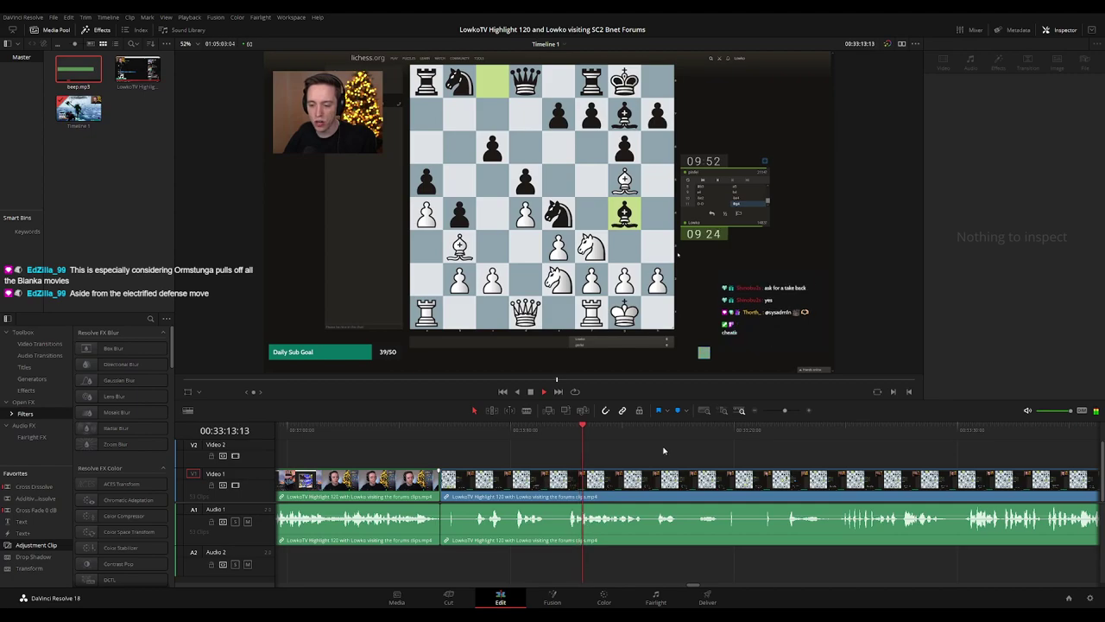
- Add an adjustment clip above the chess footage at 00:33:19:18, with zoom 1.420 and position Y -205
drag(695, 455, 556, 453)
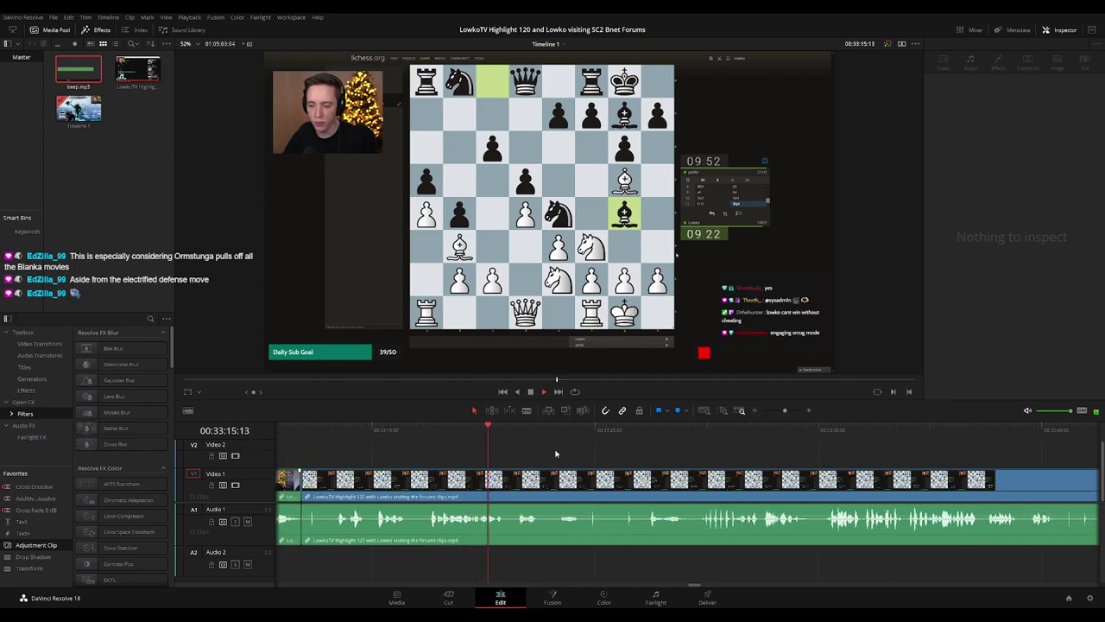
key(space)
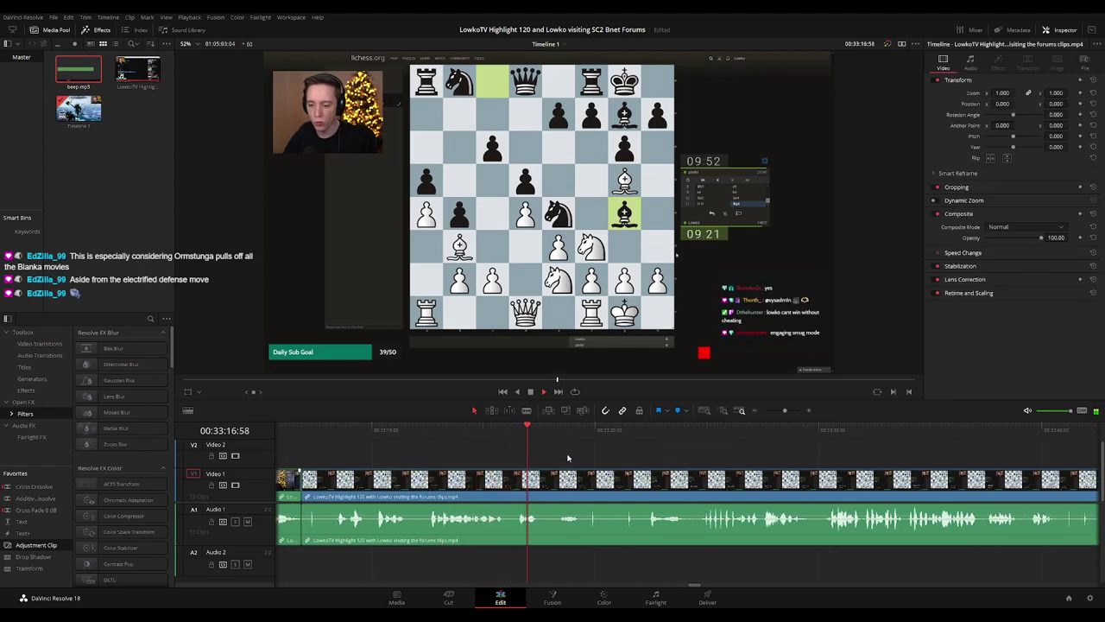
drag(630, 455, 587, 459)
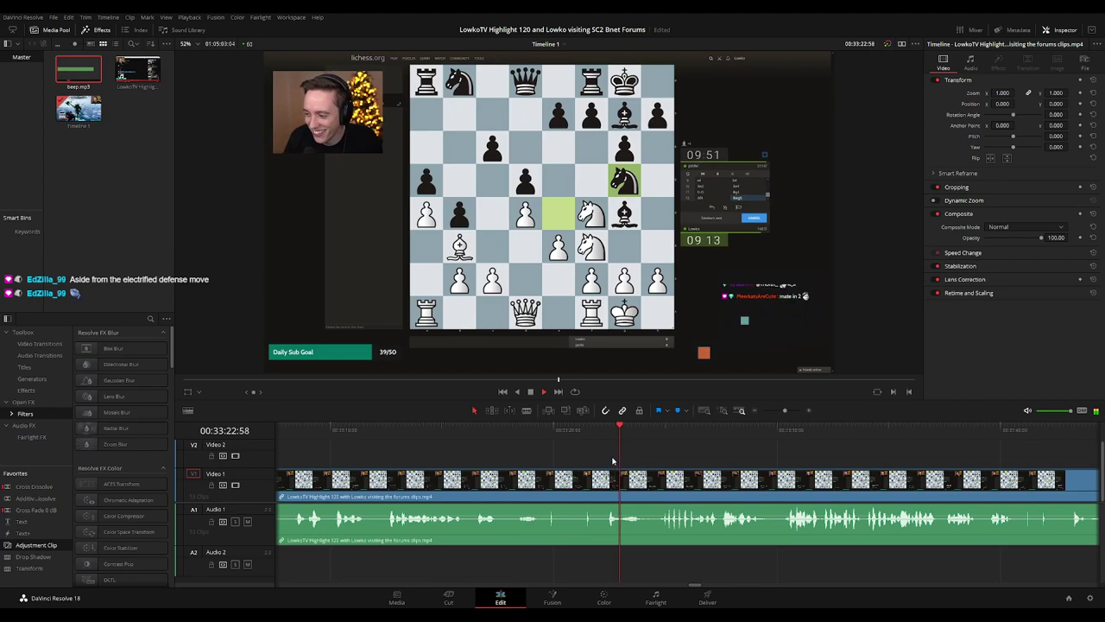
click(538, 434)
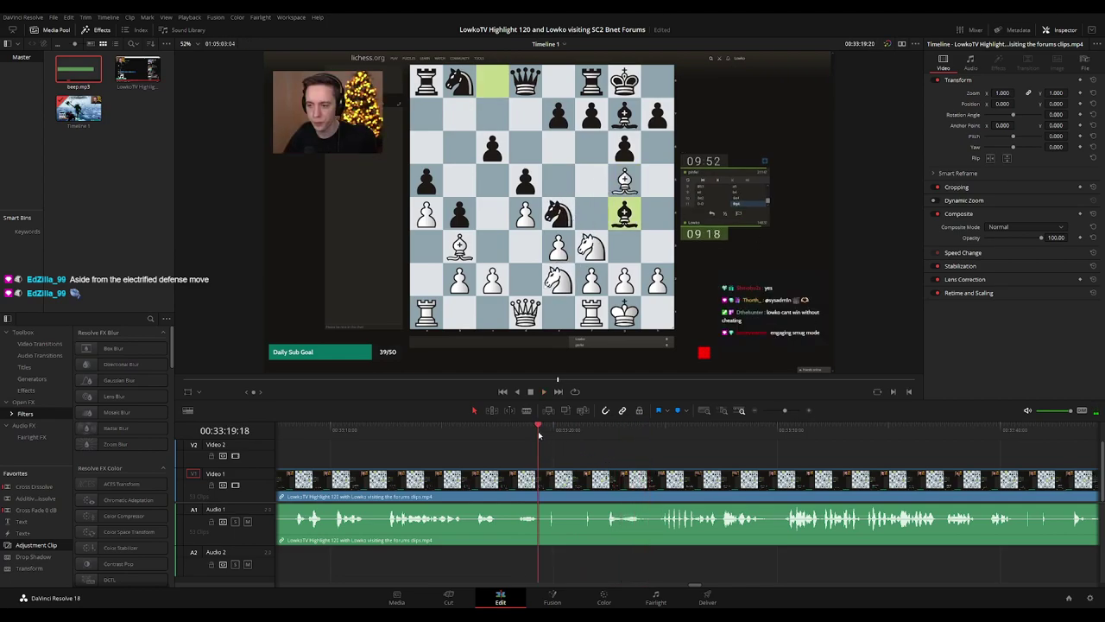
drag(40, 544, 561, 453)
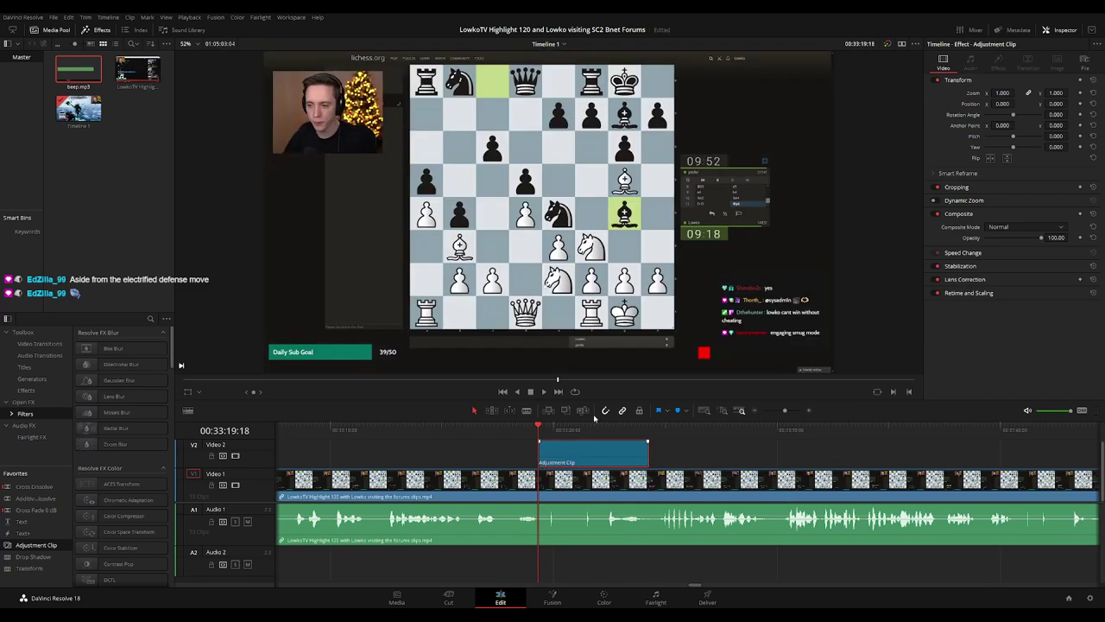
drag(1002, 92, 1051, 110)
- Play back the zoomed chessboard to check the framing and delete the adjustment clip
key(space)
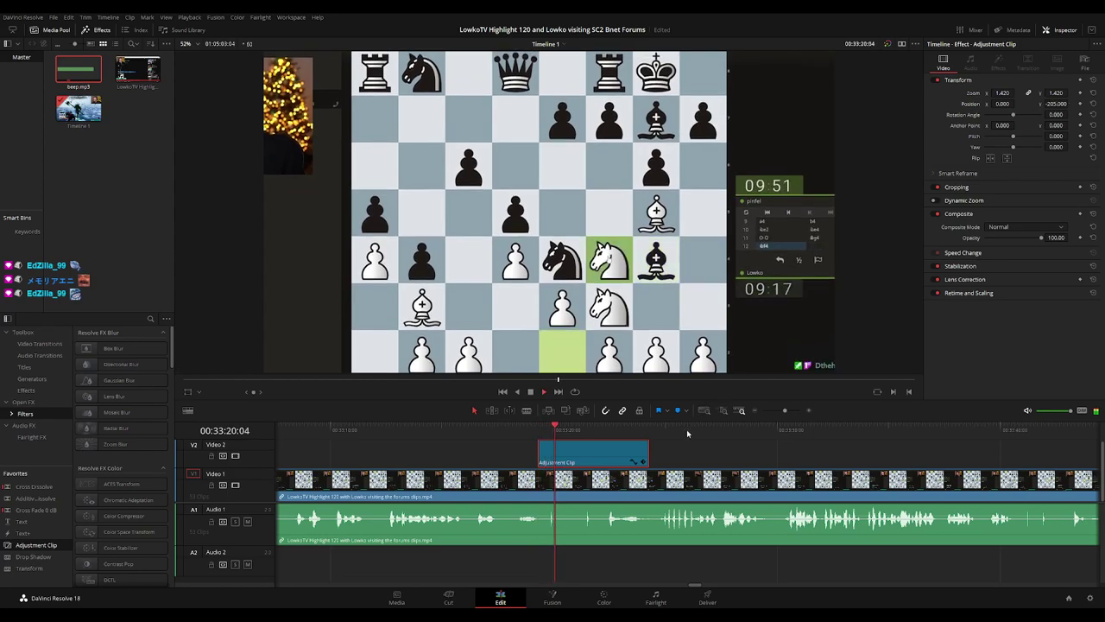
key(space)
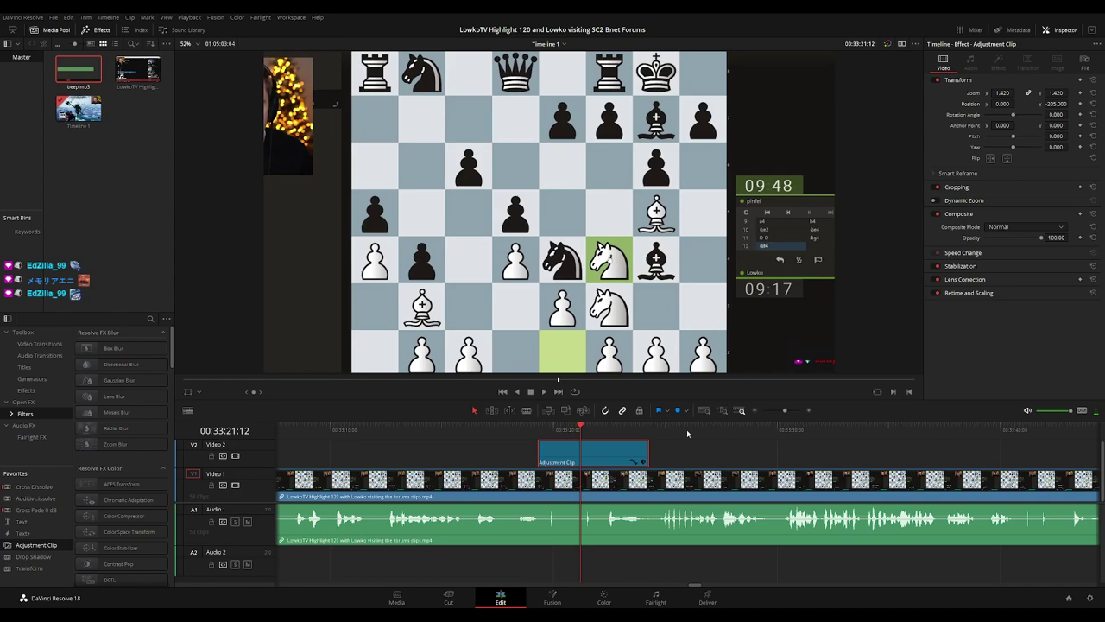
key(space)
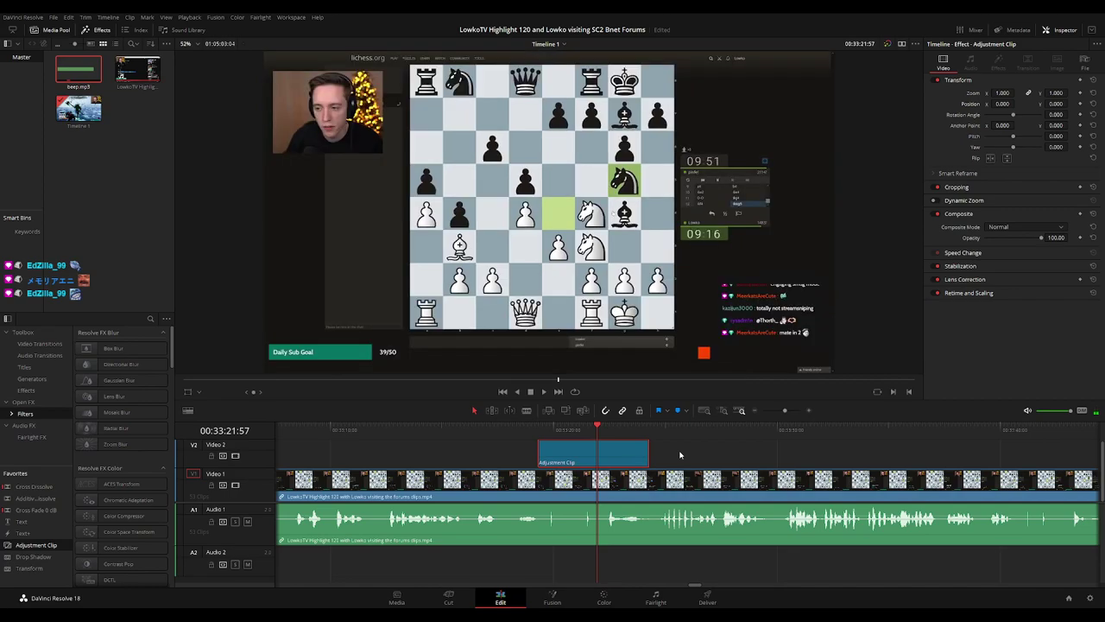
key(Delete)
- Replay the chess blunder from about 00:33:19 and watch the reaction through to the change to the tweet footage
click(542, 434)
key(space)
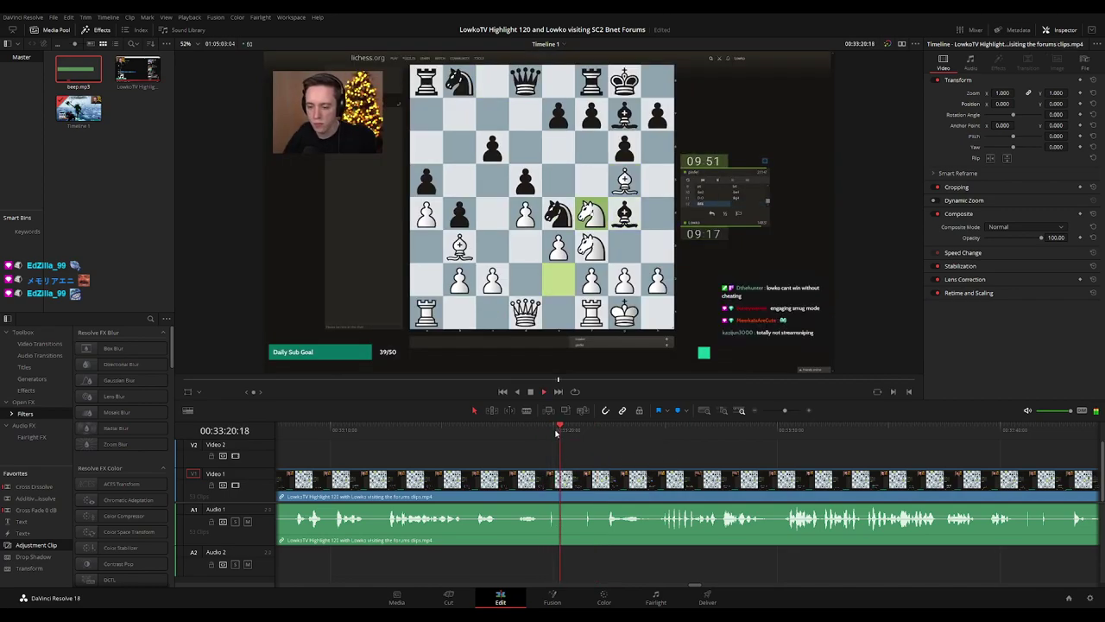
click(542, 429)
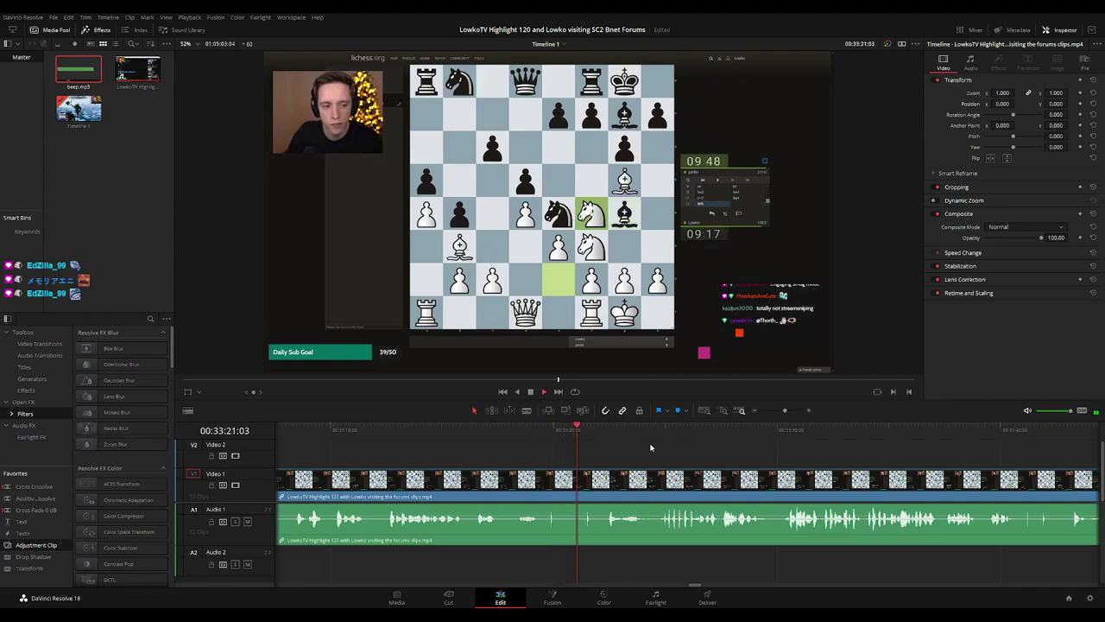
key(space)
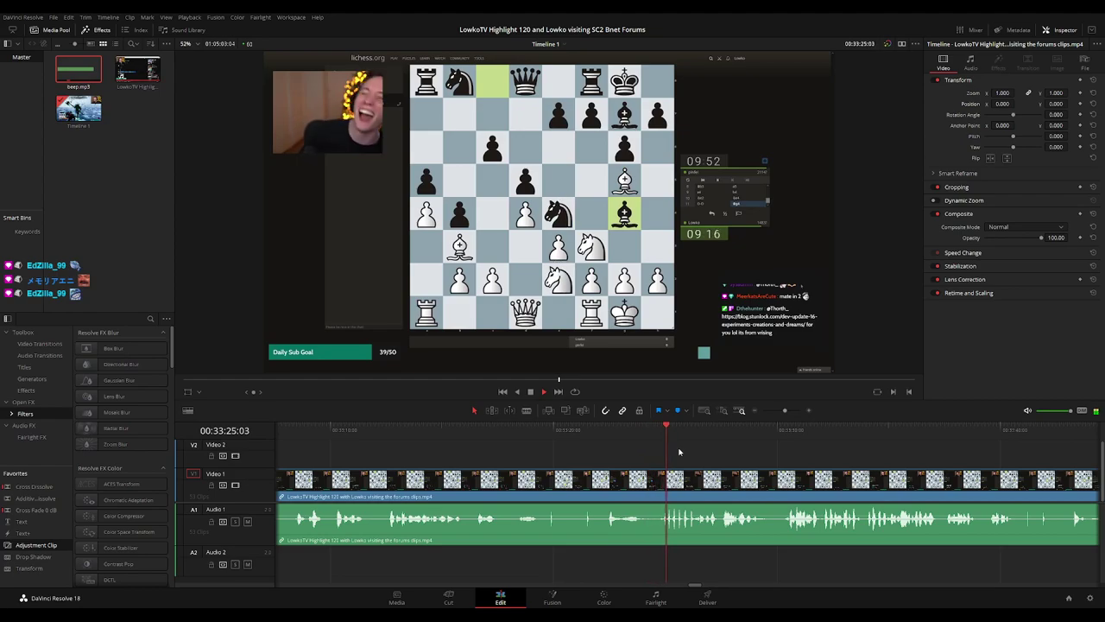
drag(594, 436, 548, 436)
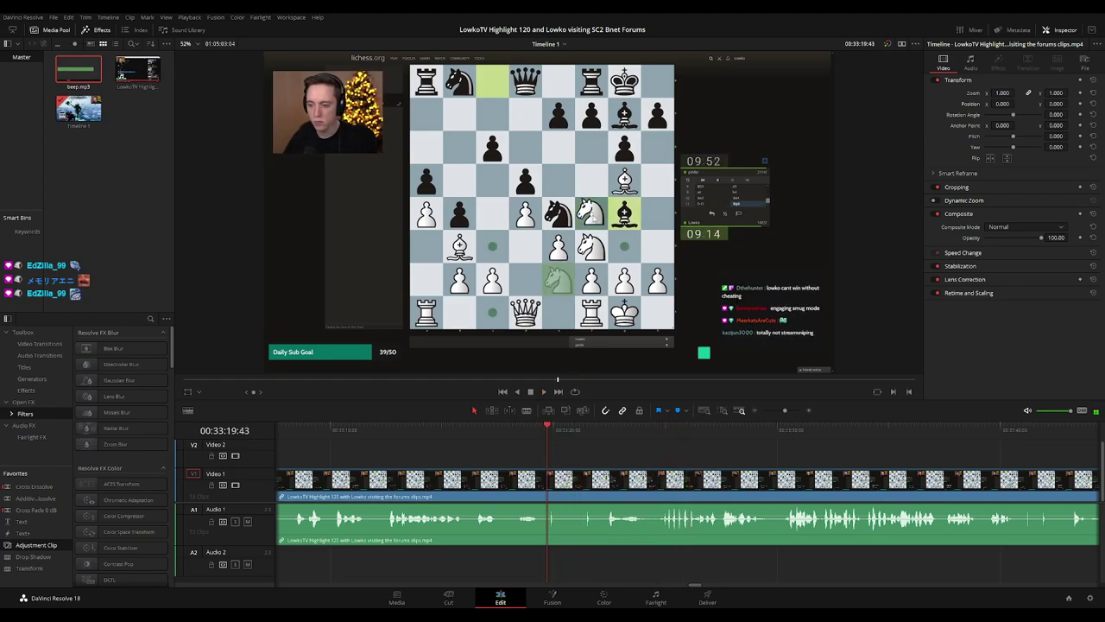
key(space)
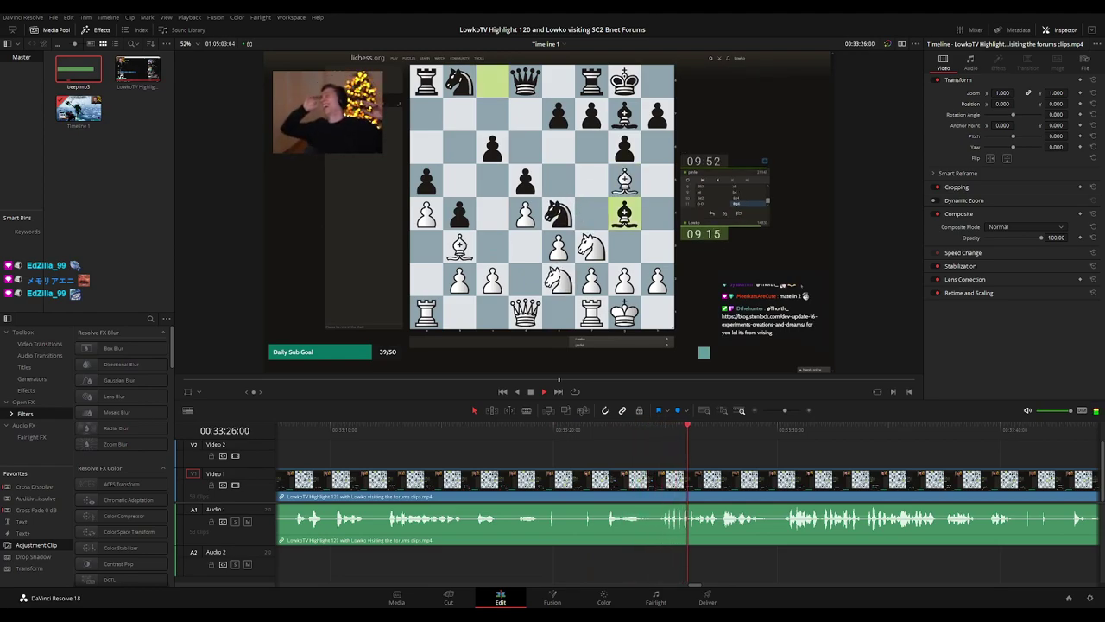
drag(778, 455, 562, 455)
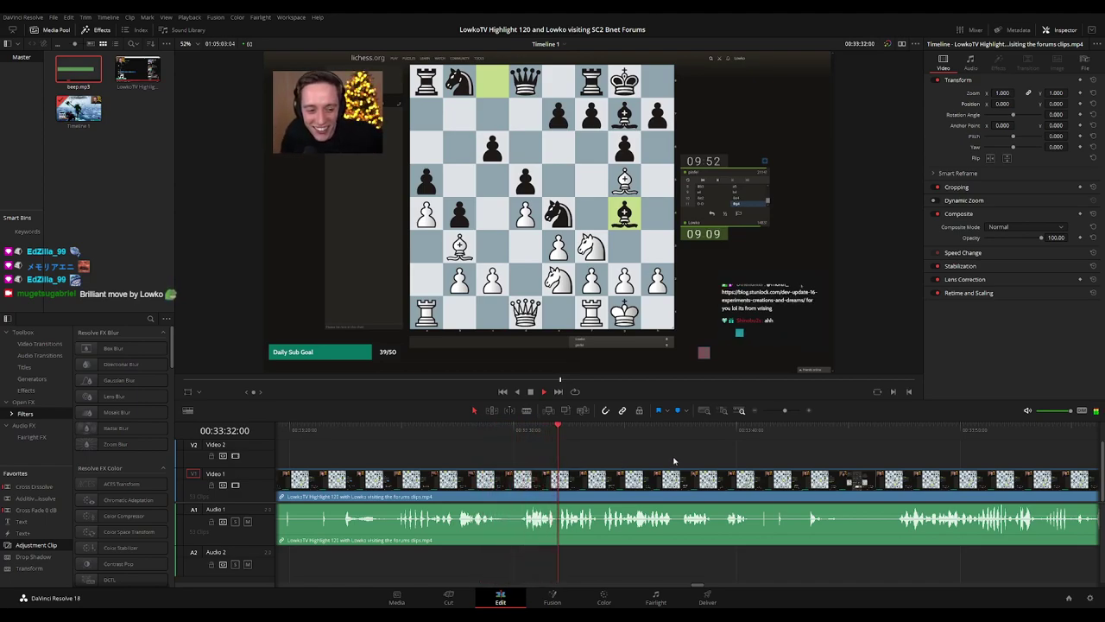
scroll(648, 455, right, 1)
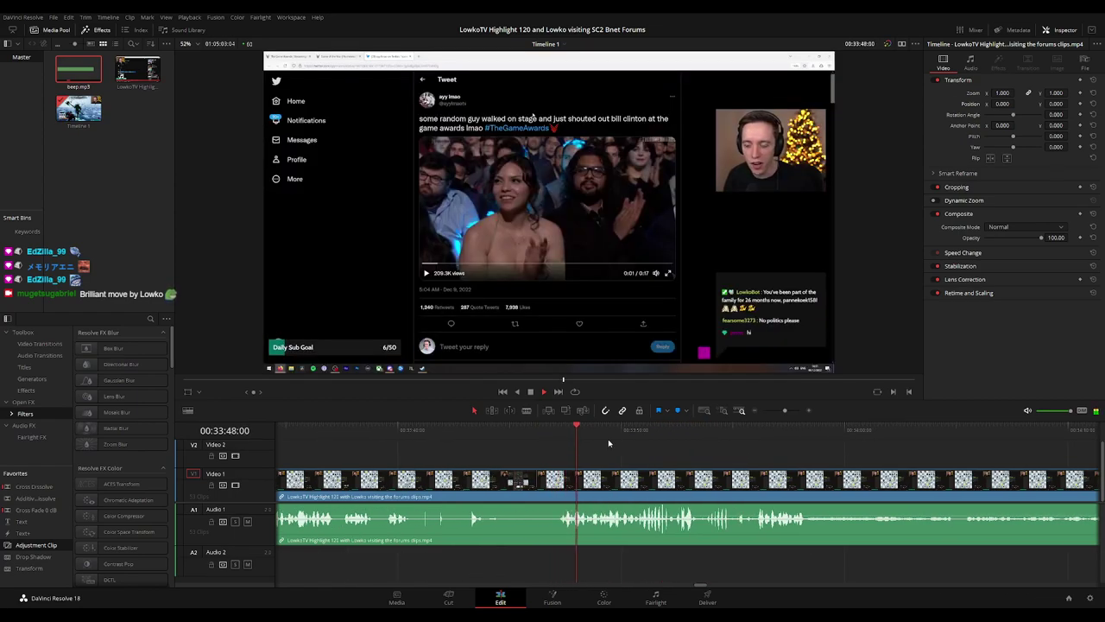
- Ripple-delete the short section starting at 00:33:46:38, between the chess and tweet footage, and colour the chess clip yellow
drag(570, 429, 546, 429)
key(b)
click(547, 480)
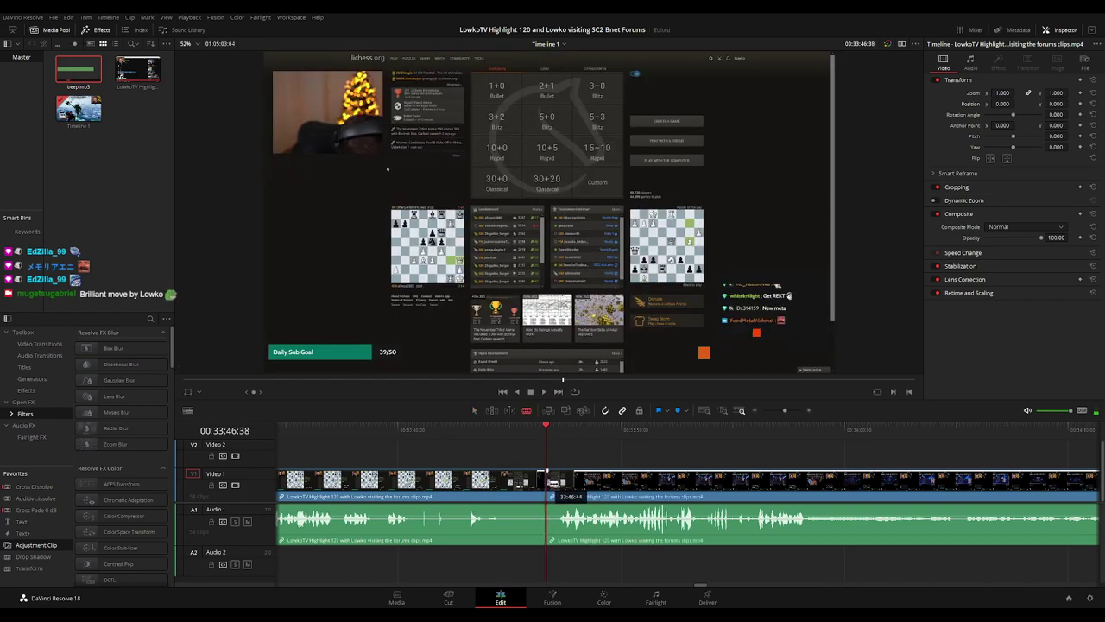
click(556, 480)
key(a)
click(551, 486)
key(Delete)
key(space)
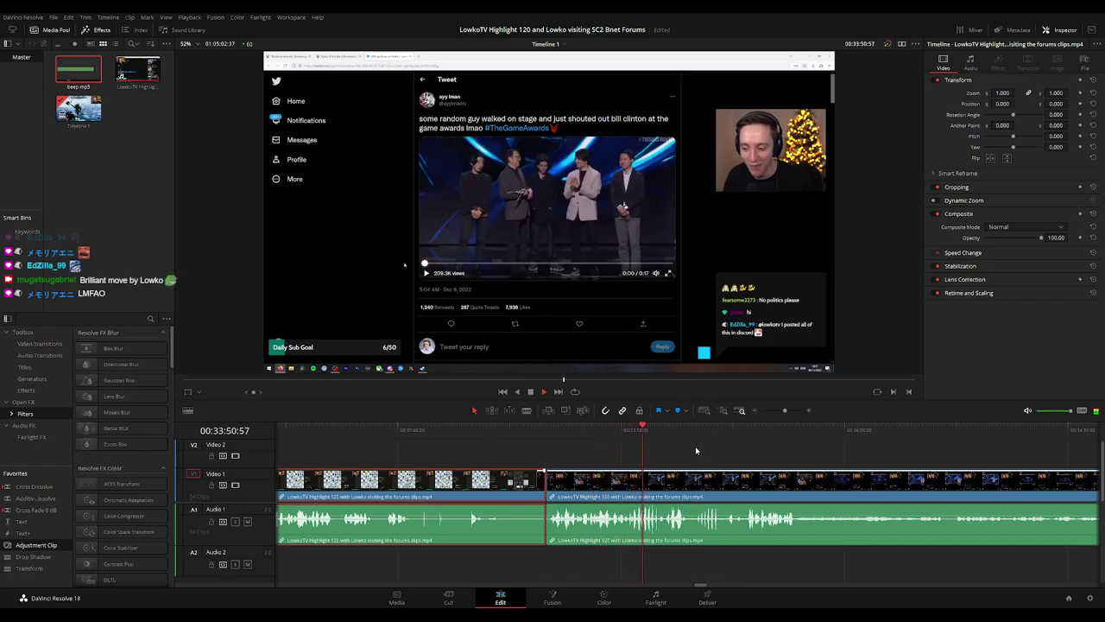
key(1)
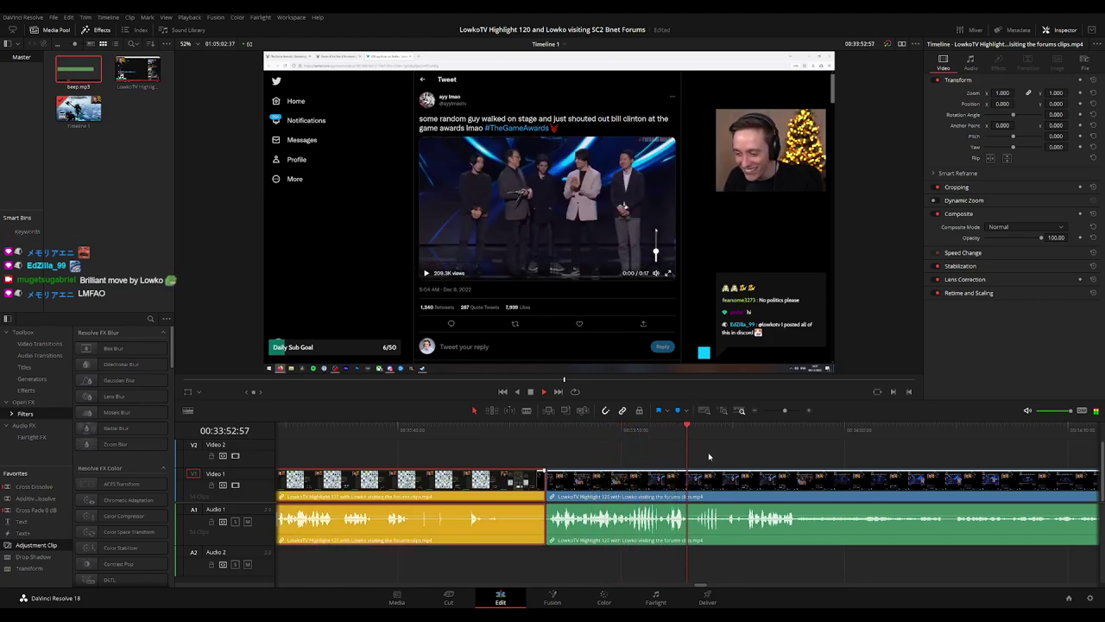
click(717, 454)
- Ripple-delete the section of the Game Awards tweet footage from about 00:33:58:42 to 00:34:04:48
key(ctrl+minus)
key(ctrl+minus)
scroll(750, 449, down, 2)
scroll(750, 449, up, 4)
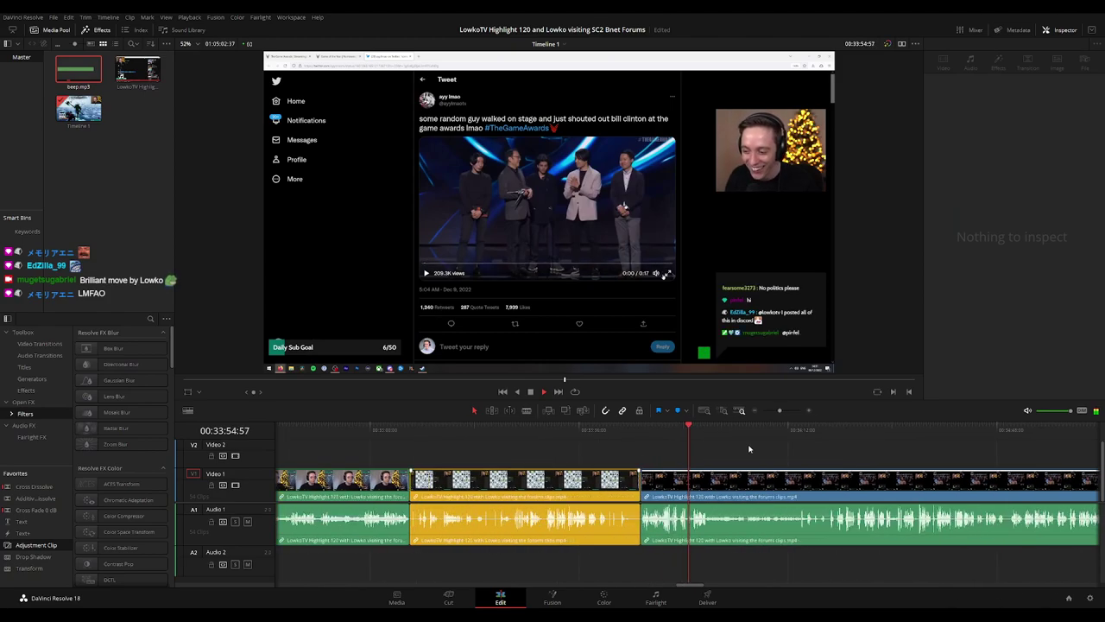
scroll(624, 433, right, 1)
scroll(570, 434, down, 2)
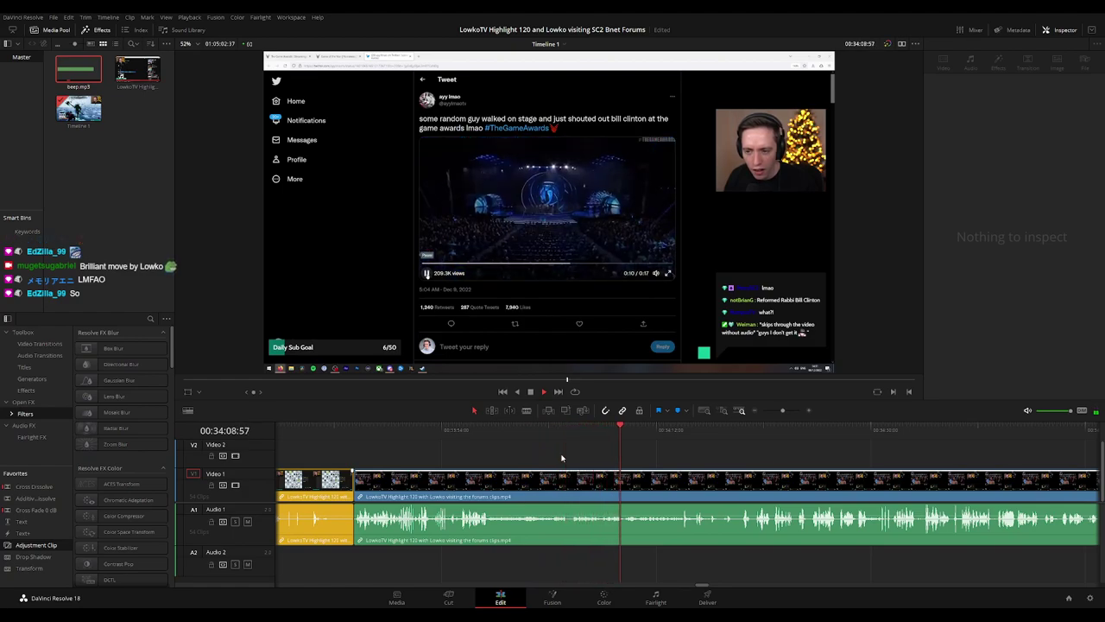
click(483, 431)
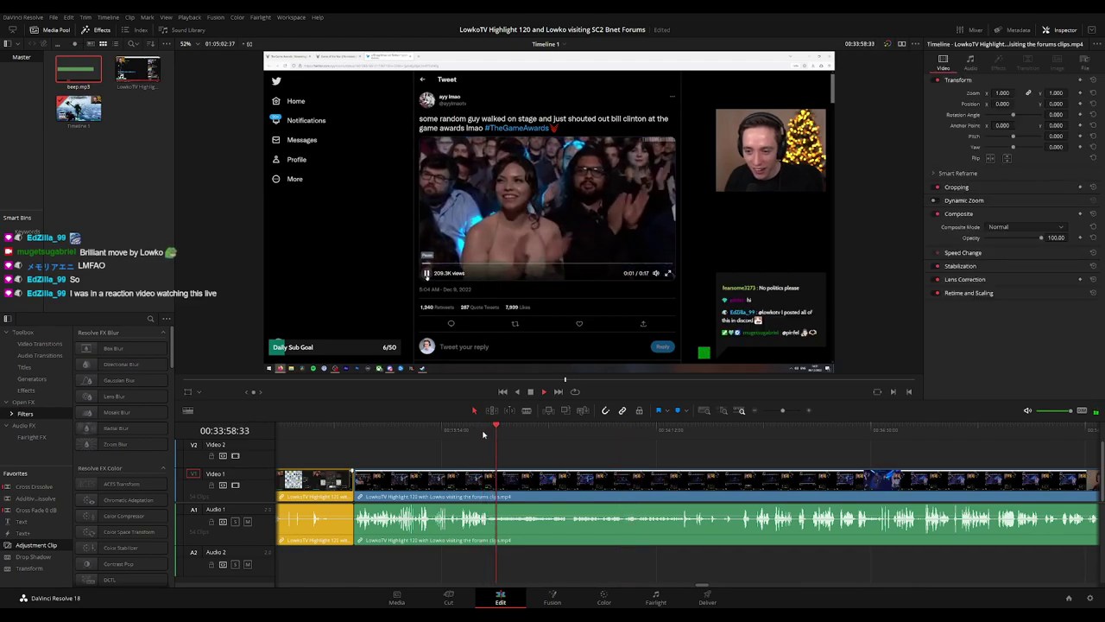
click(502, 478)
click(568, 427)
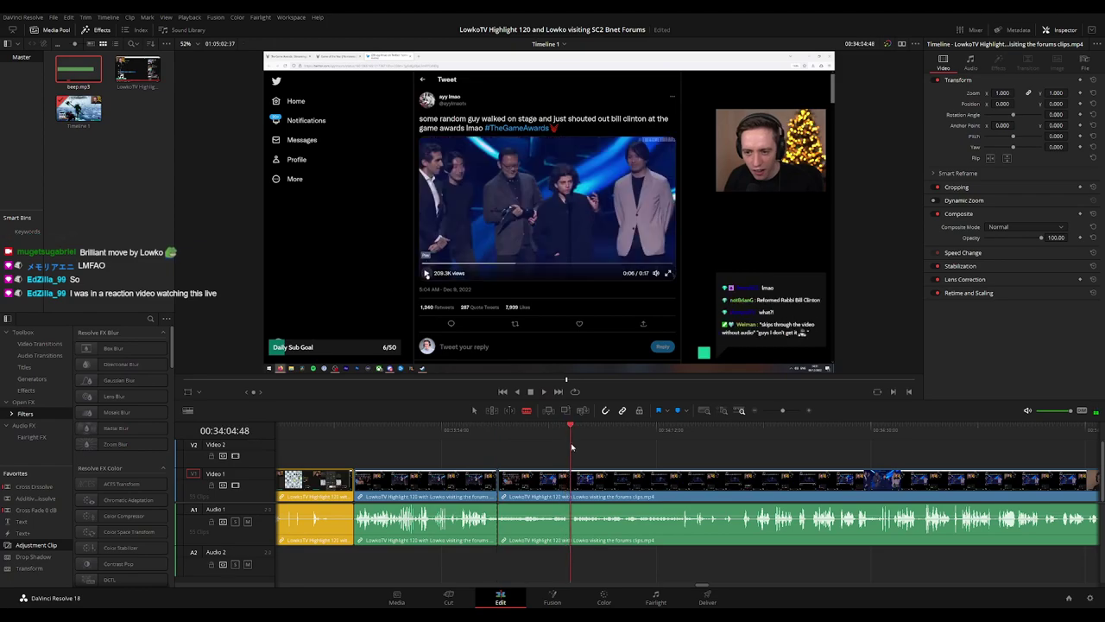
click(571, 489)
key(a)
click(535, 488)
key(Delete)
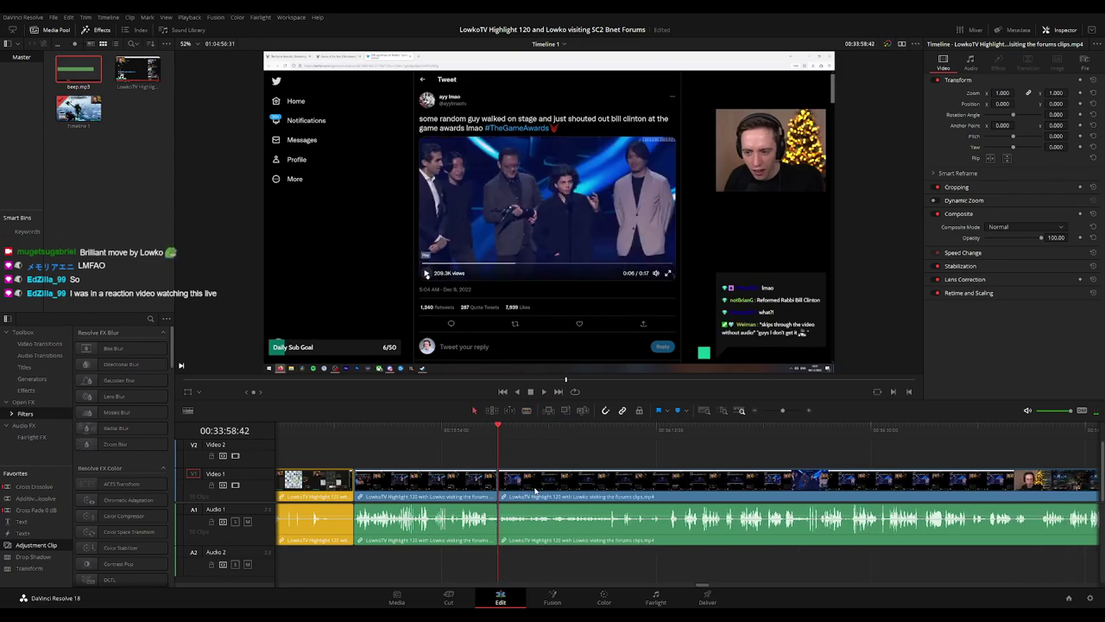
- Play back across the new cut in the tweet footage and colour the clip before it green
click(486, 434)
key(space)
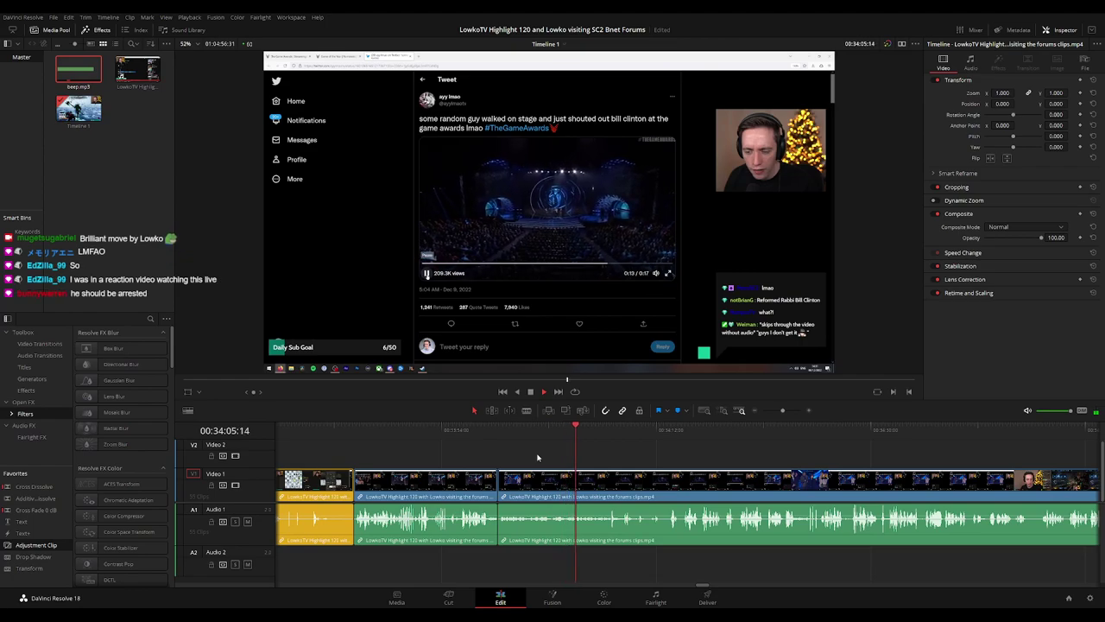
scroll(536, 452, up, 4)
scroll(496, 465, down, 3)
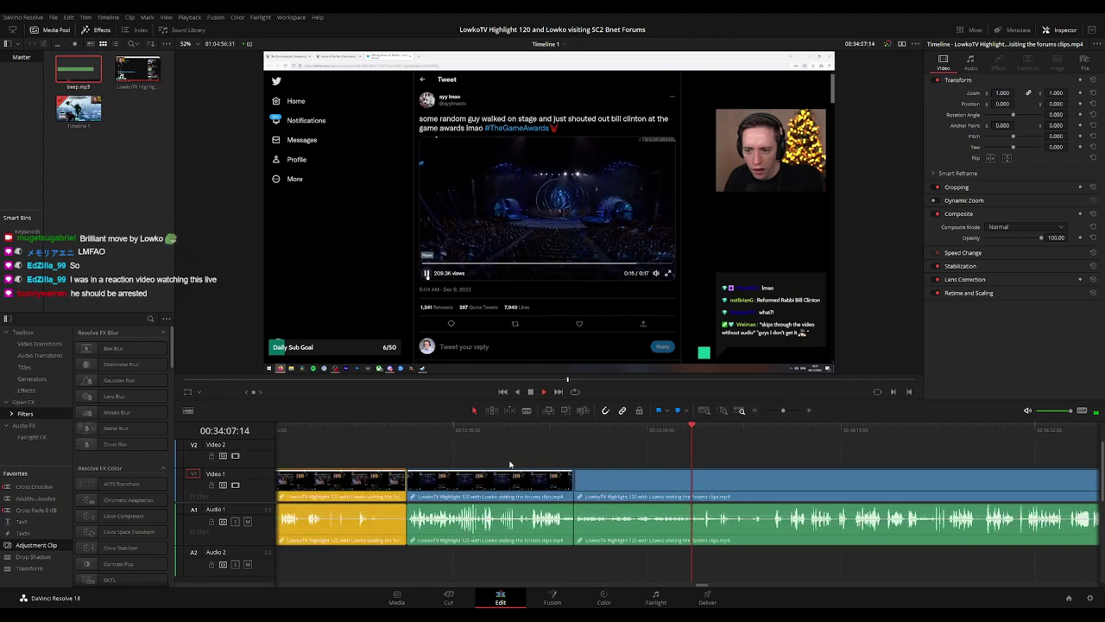
scroll(679, 459, right, 2)
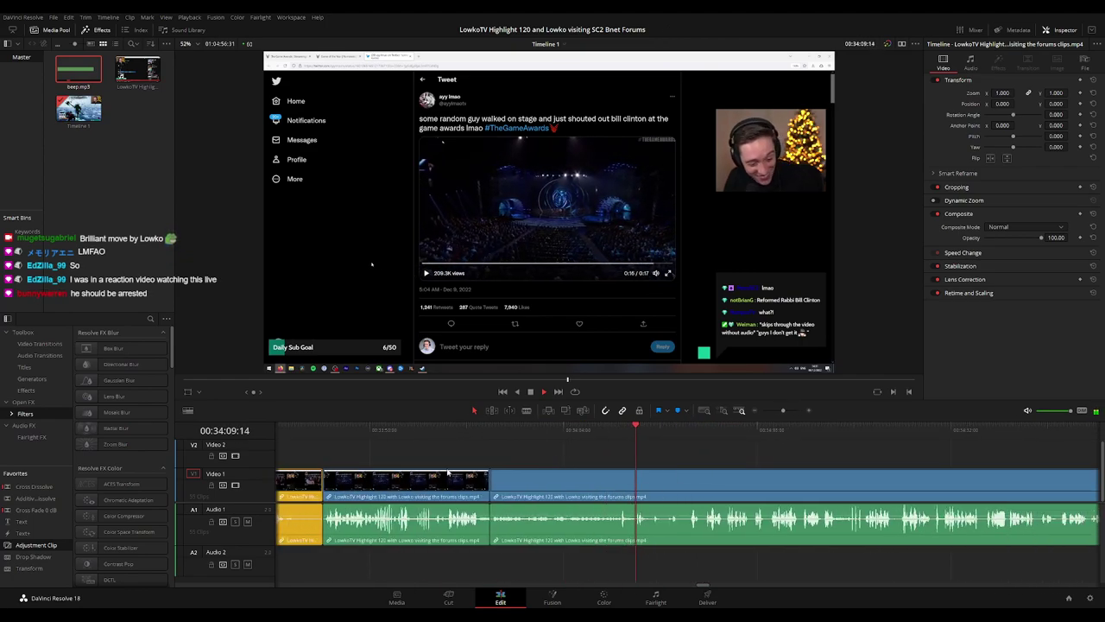
click(434, 482)
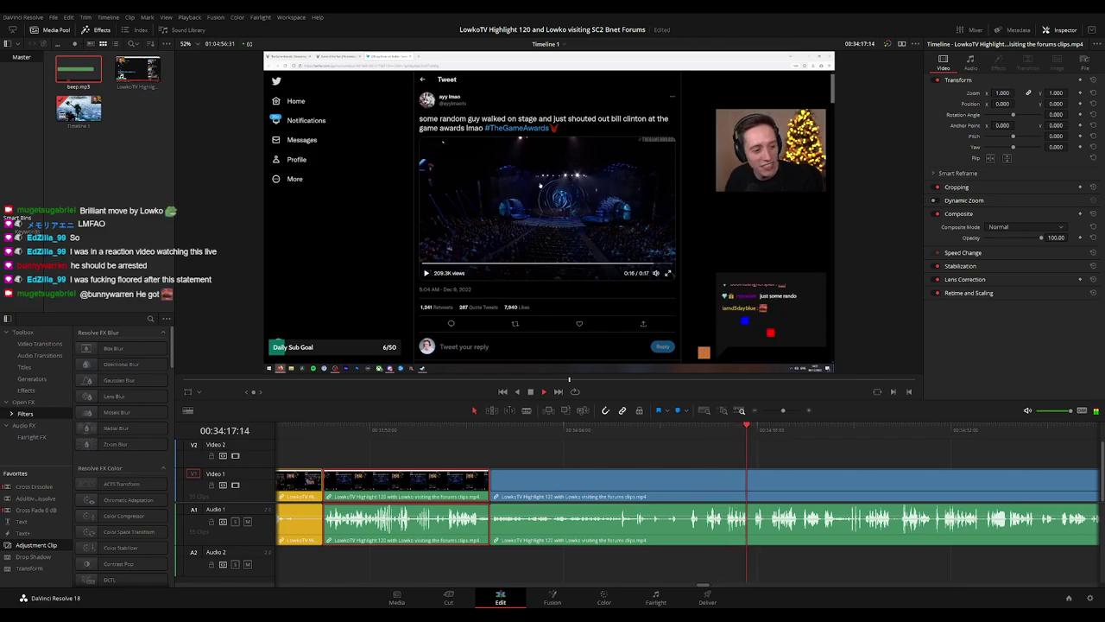
- Split the tweet footage at 00:33:58:53 and ripple-delete the sliver between the existing cut and this split
click(473, 432)
scroll(742, 480, up, 2)
scroll(741, 481, up, 3)
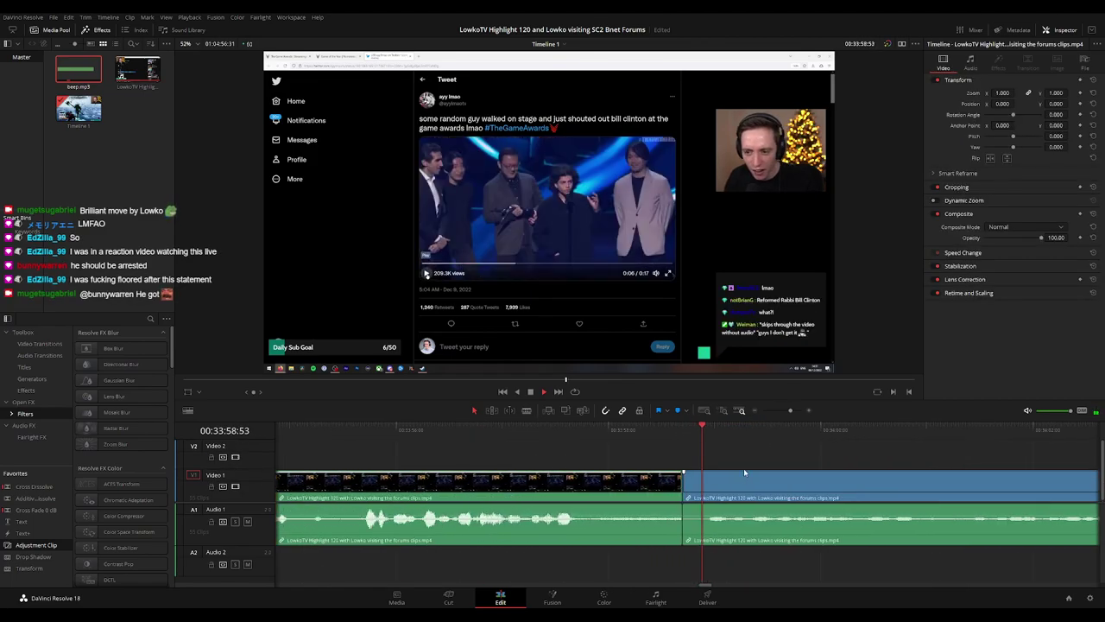
key(ctrl+b)
key(space)
drag(711, 491, 703, 490)
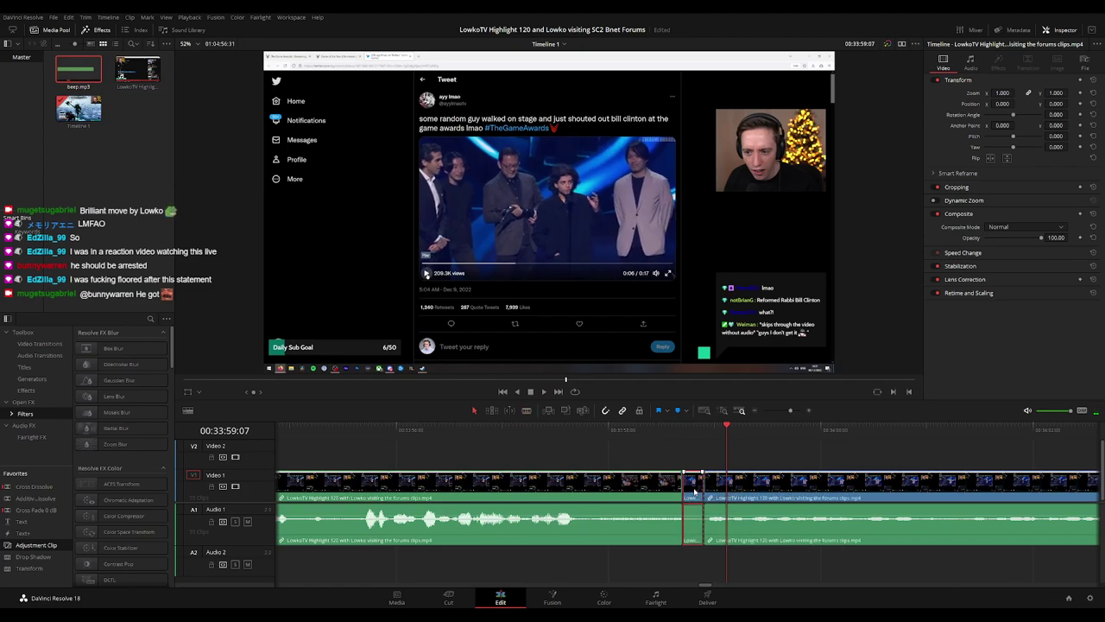
key(Delete)
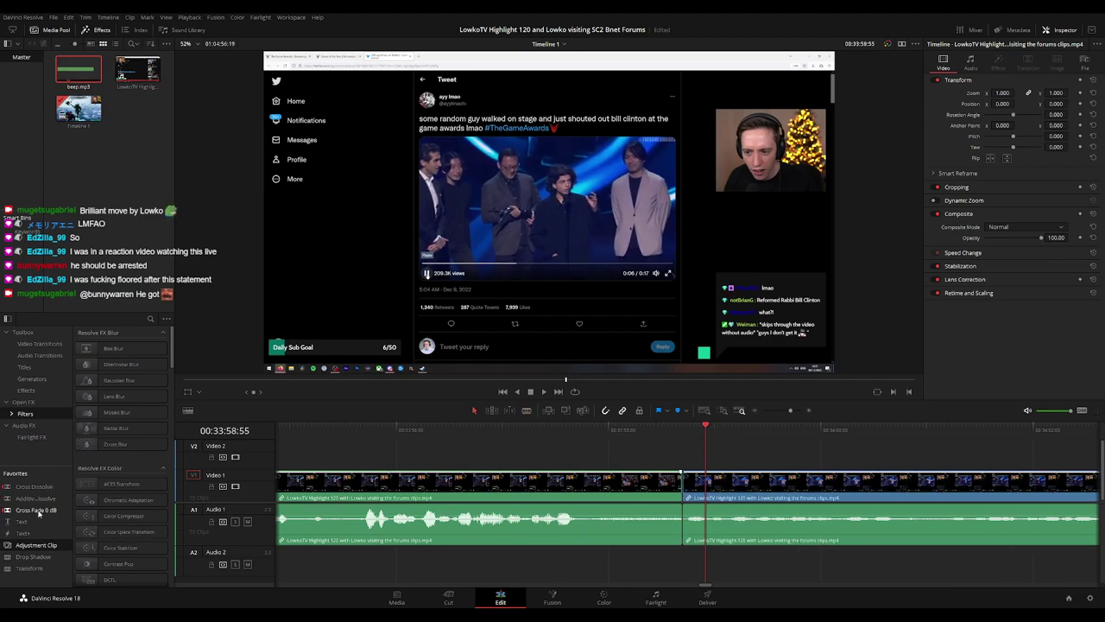
- Add a Cross Fade 0 dB to the audio at the tweet footage cut and play back the transition
drag(38, 511, 680, 513)
click(615, 428)
key(space)
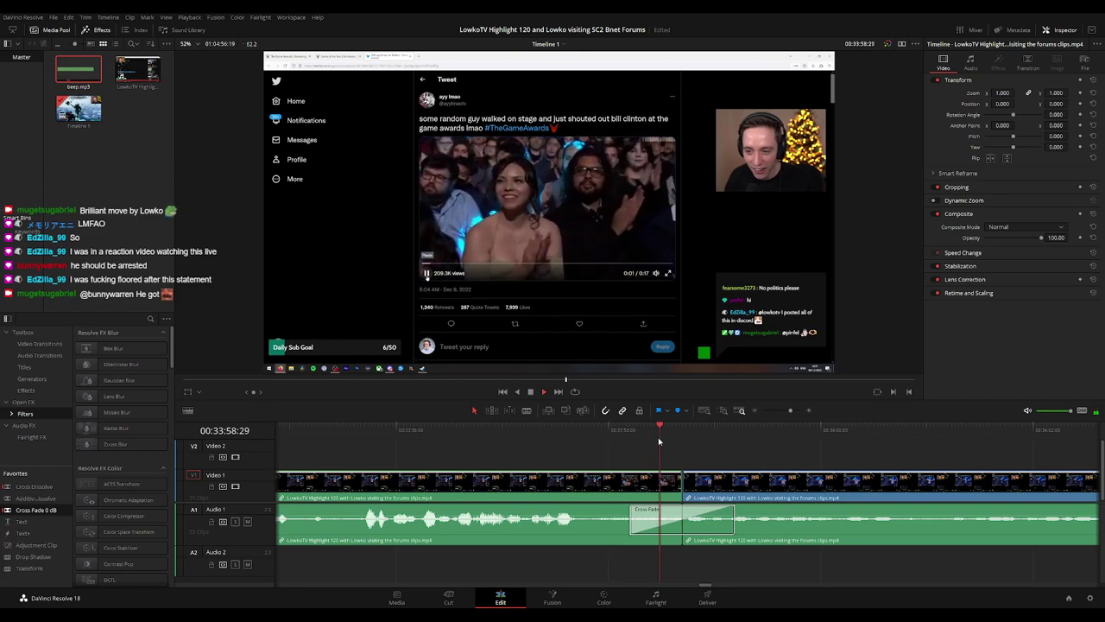
scroll(786, 445, down, 3)
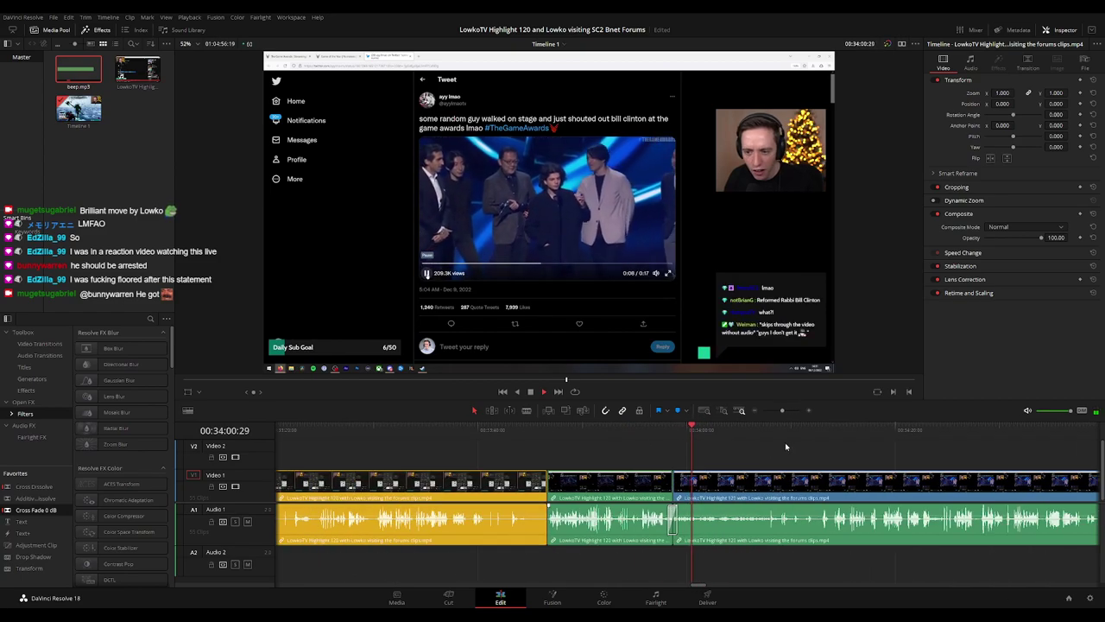
drag(785, 443, 574, 443)
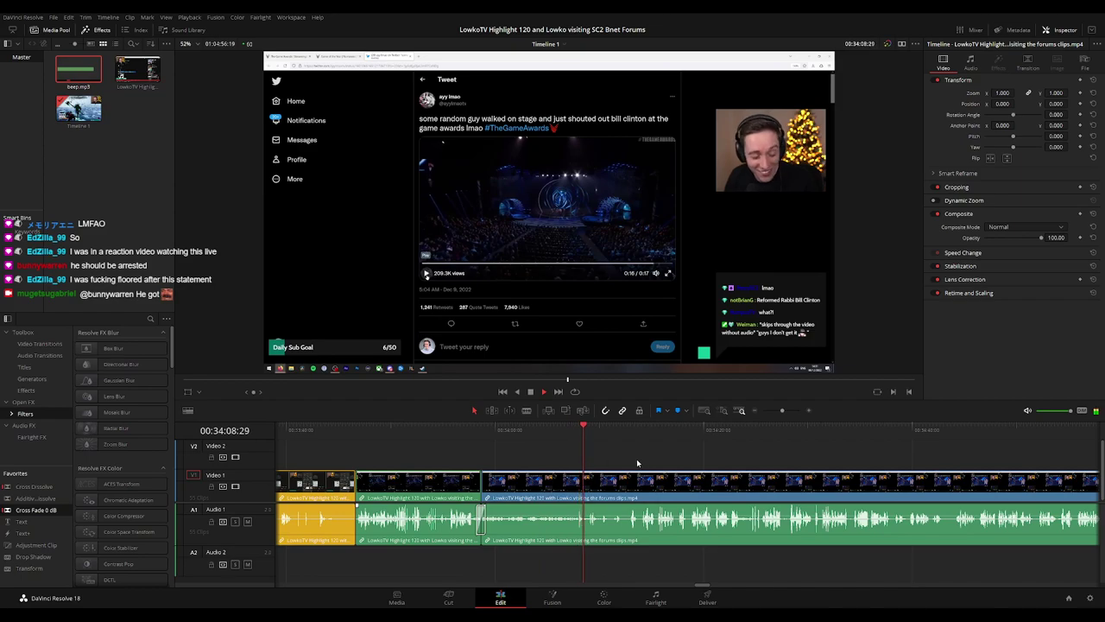
- Ripple-delete the quiet section from about 00:34:11 to 00:34:13 in the tweet footage and colour the clip before it green
scroll(622, 465, right, 3)
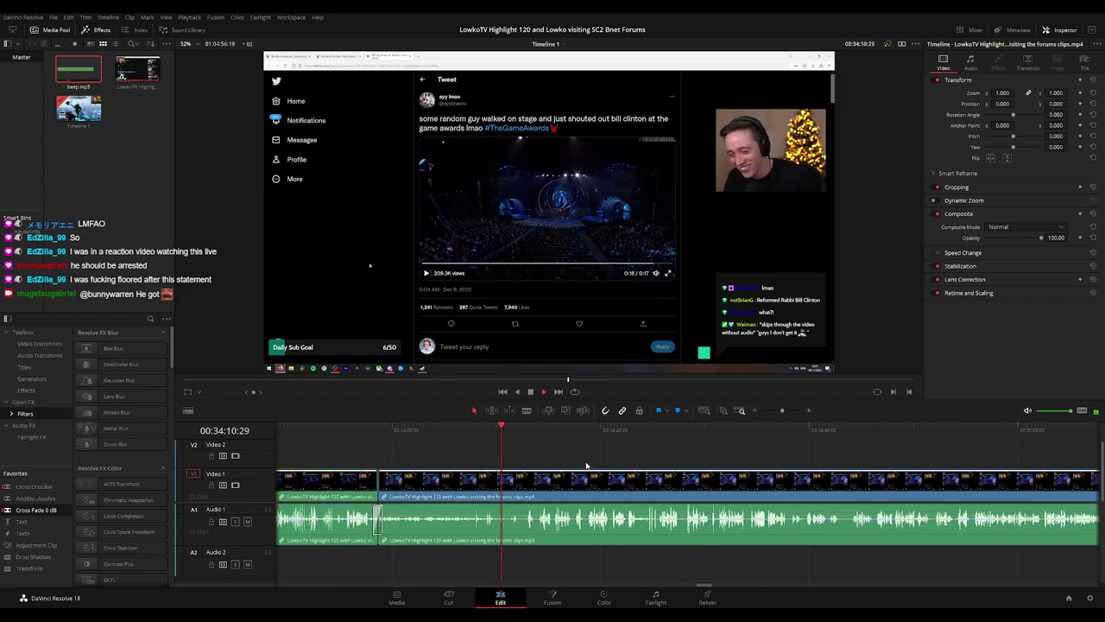
scroll(587, 466, right, 3)
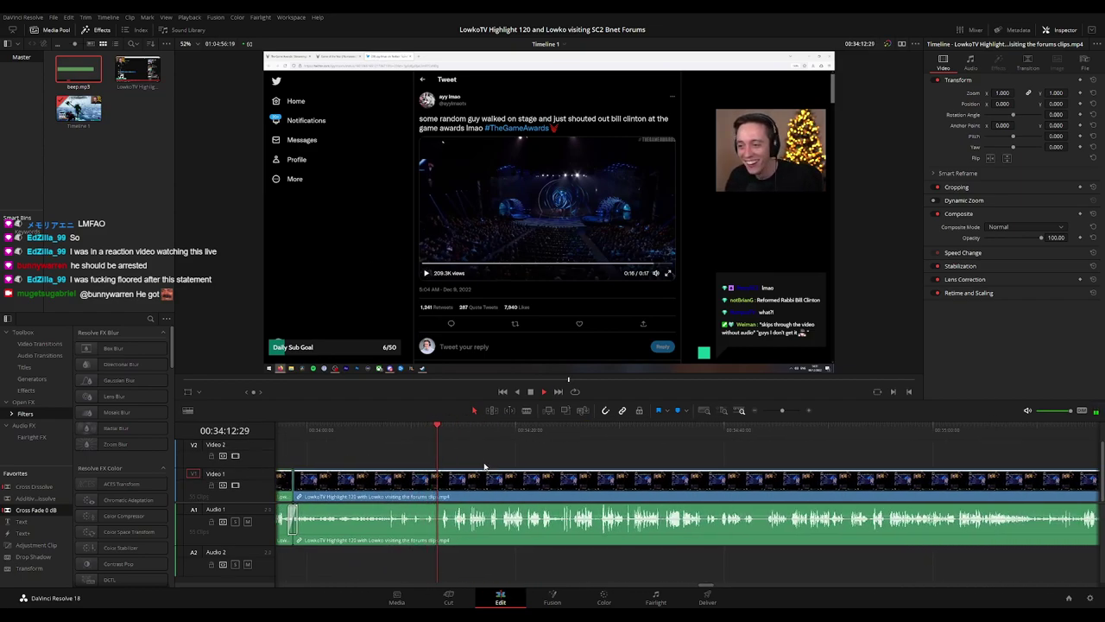
key(ctrl+=)
key(b)
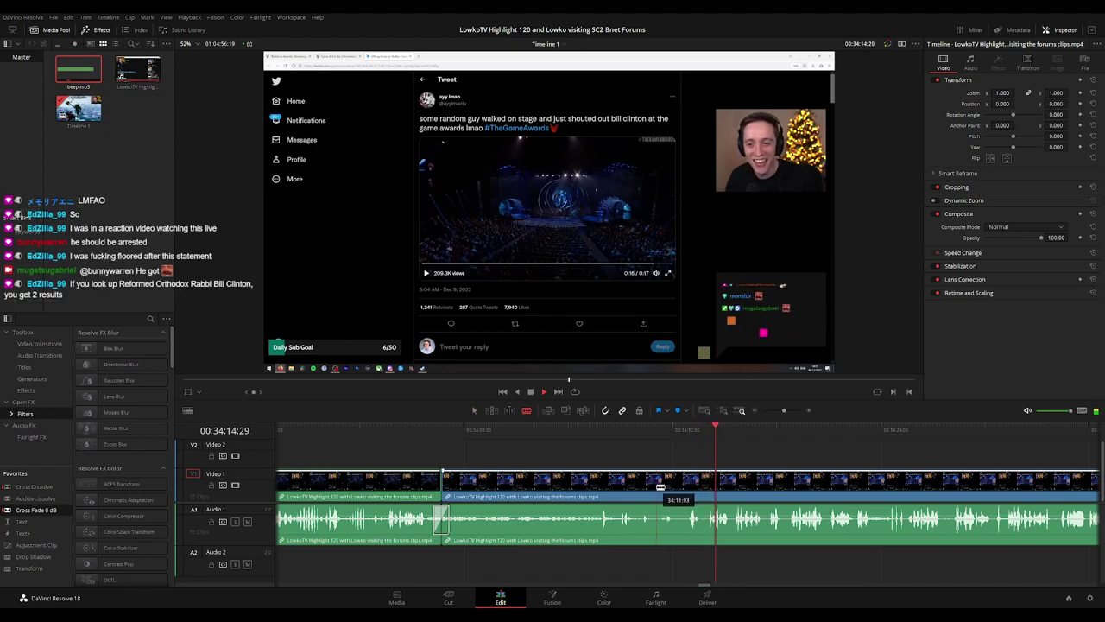
click(657, 487)
click(689, 486)
key(a)
click(677, 489)
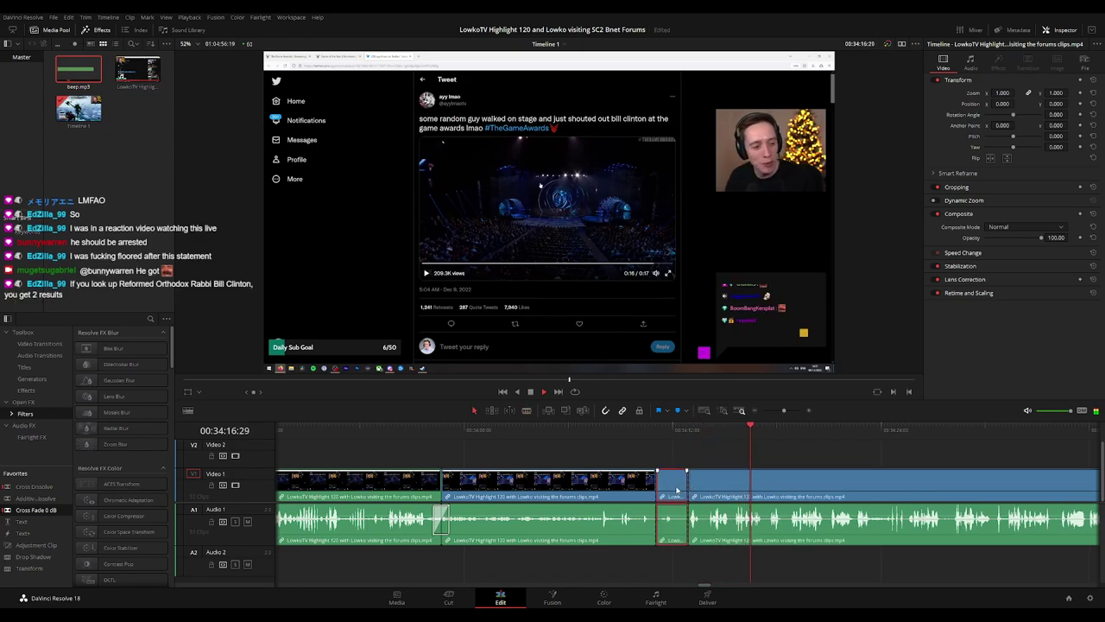
key(Delete)
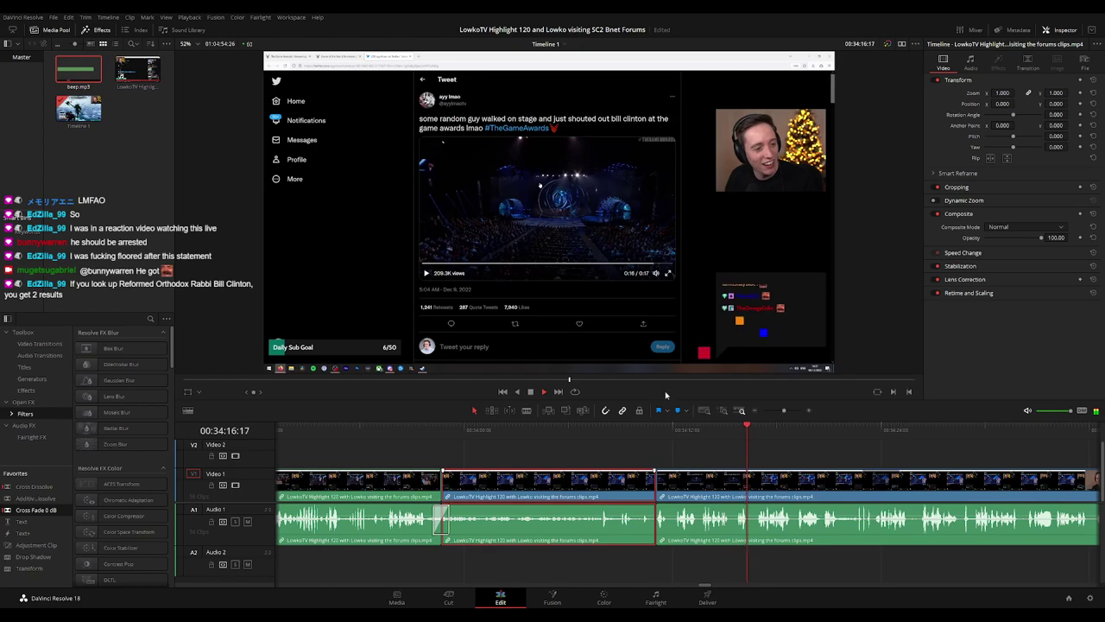
click(868, 451)
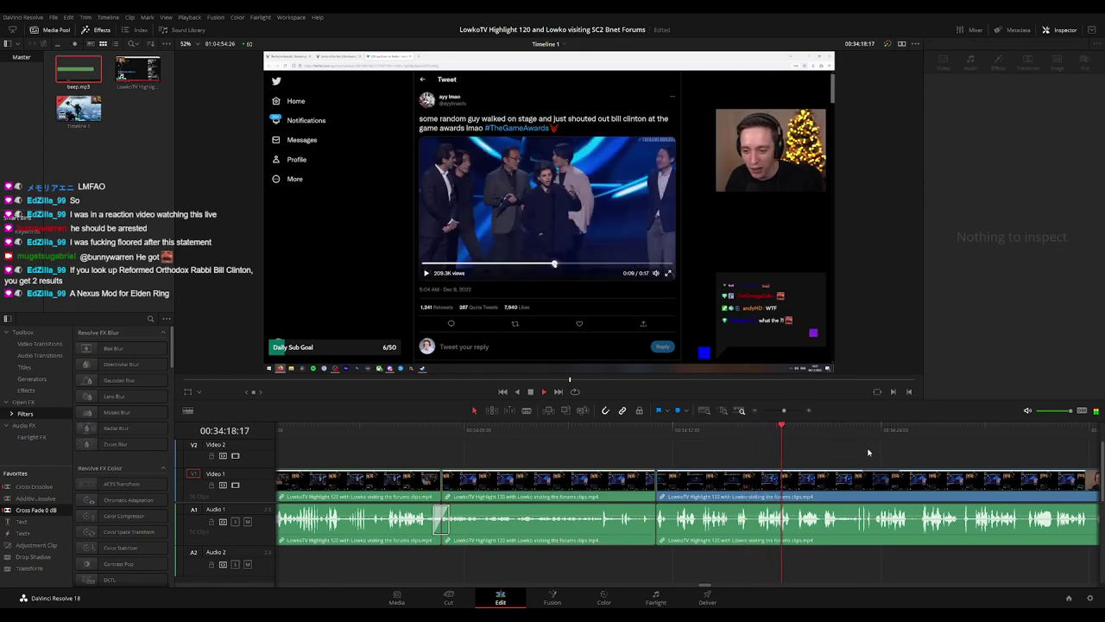
- Watch on to the full-screen webcam shot and ripple-delete its short pause from about 00:34:41 to 00:34:42
drag(869, 451, 639, 440)
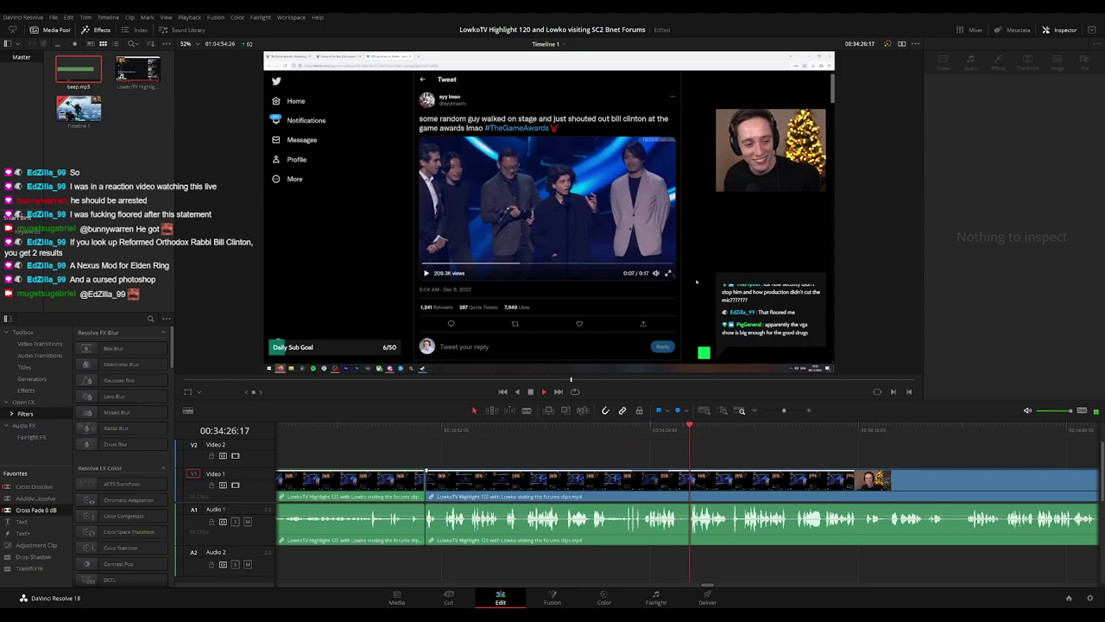
drag(801, 455, 605, 453)
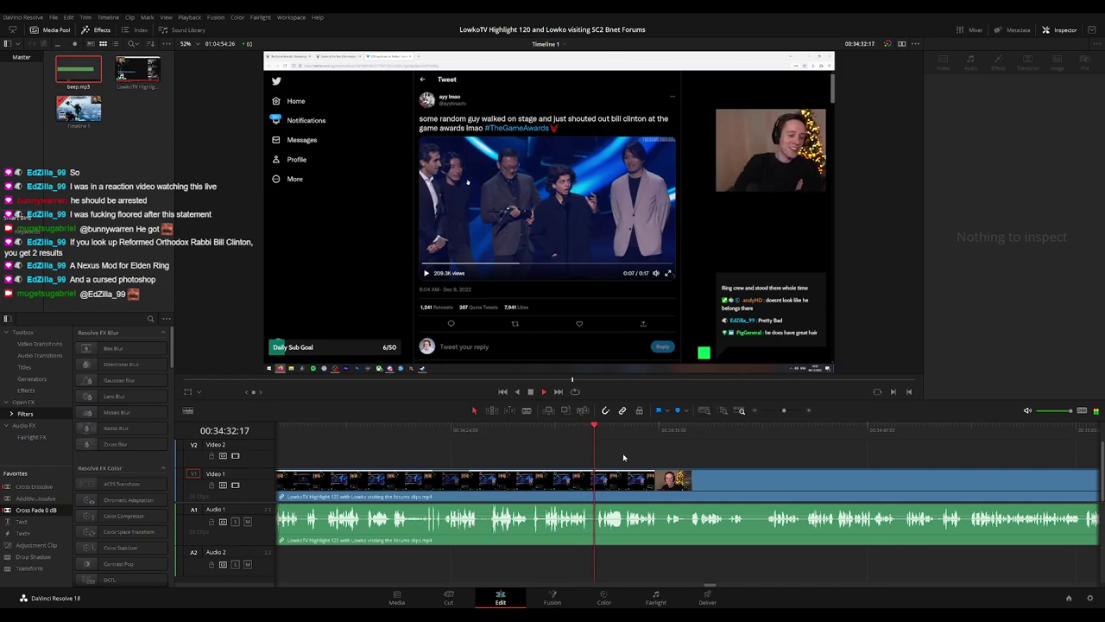
scroll(687, 458, right, 3)
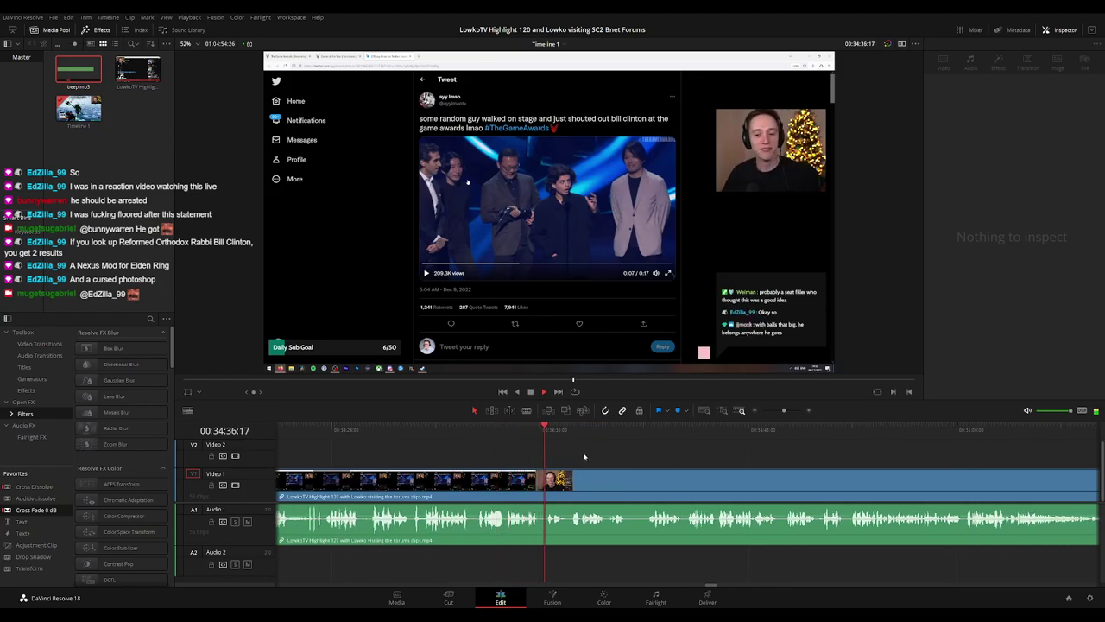
scroll(600, 458, right, 2)
click(525, 477)
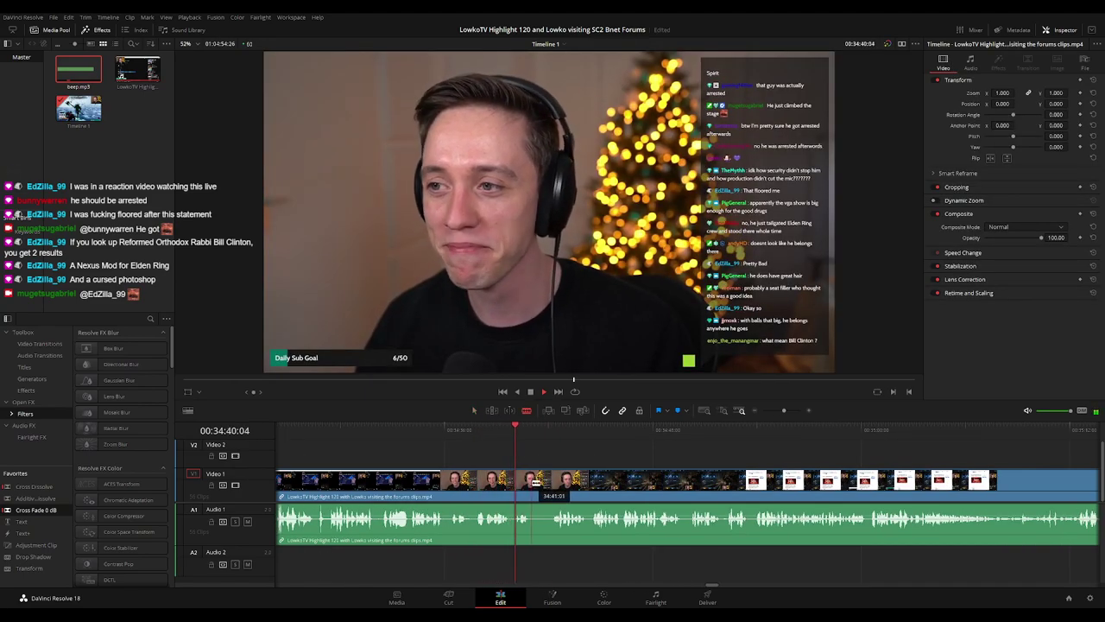
key(ctrl+b)
click(551, 483)
key(a)
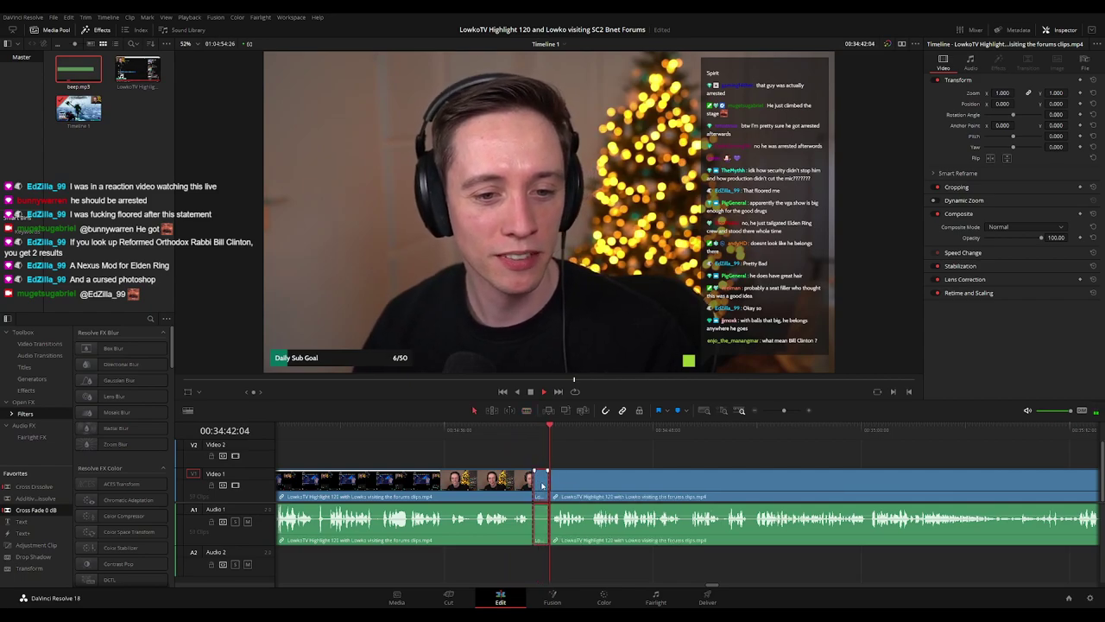
click(541, 482)
key(Delete)
- Colour the clip ending at the webcam-shot cut near 00:34:41 green
click(524, 483)
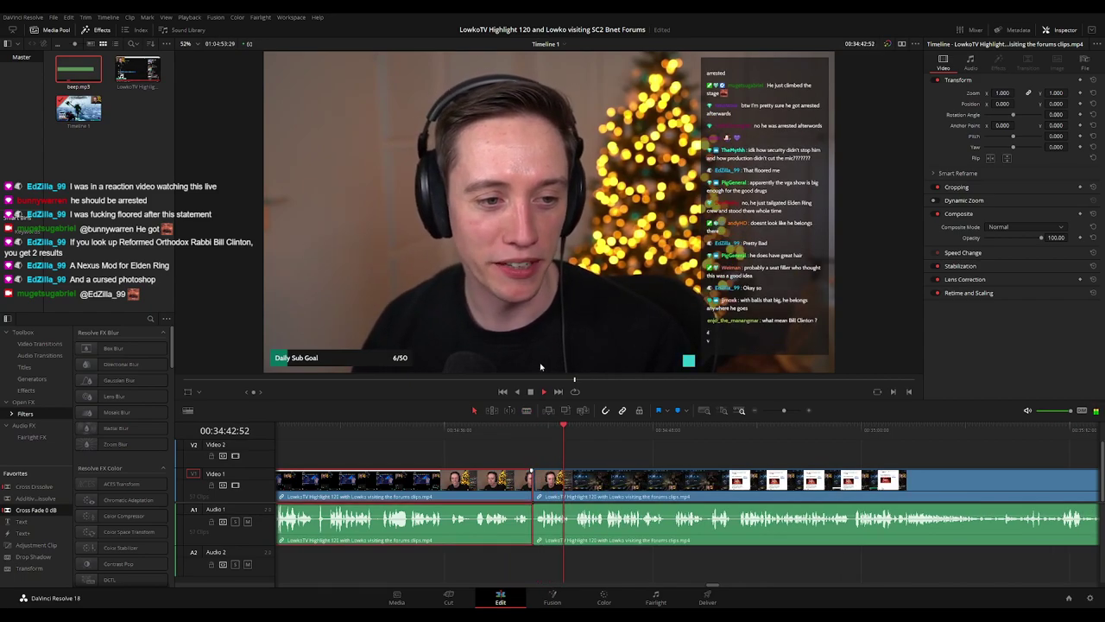
key(g)
click(683, 457)
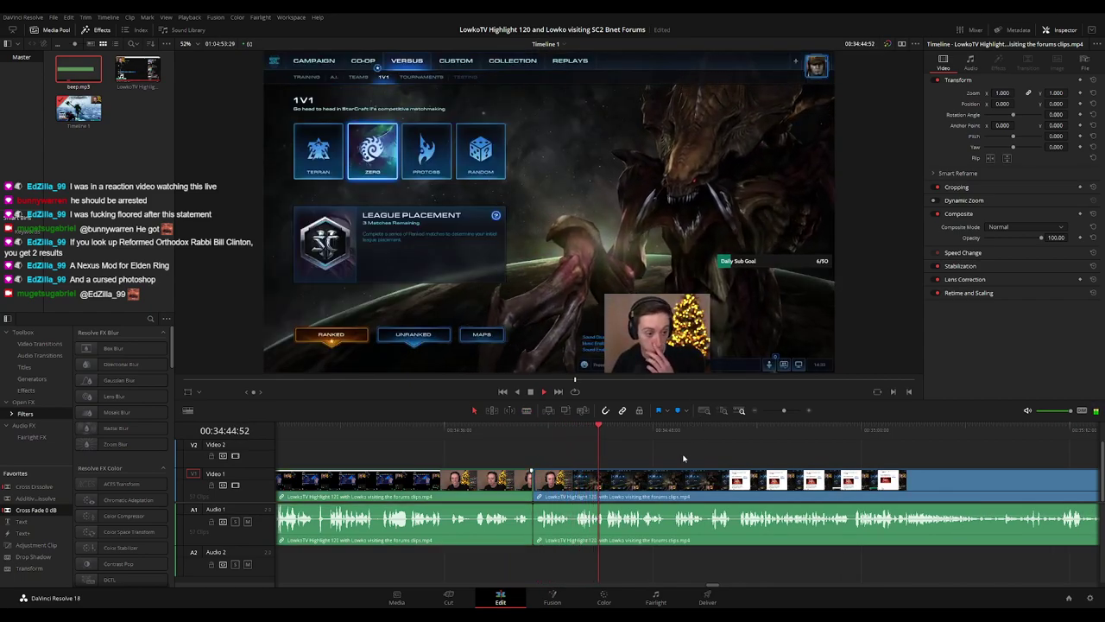
- Ripple-delete the pause in the tweet footage from about 00:35:16 to 00:35:17 and colour the clip before the cut green
drag(698, 457, 596, 454)
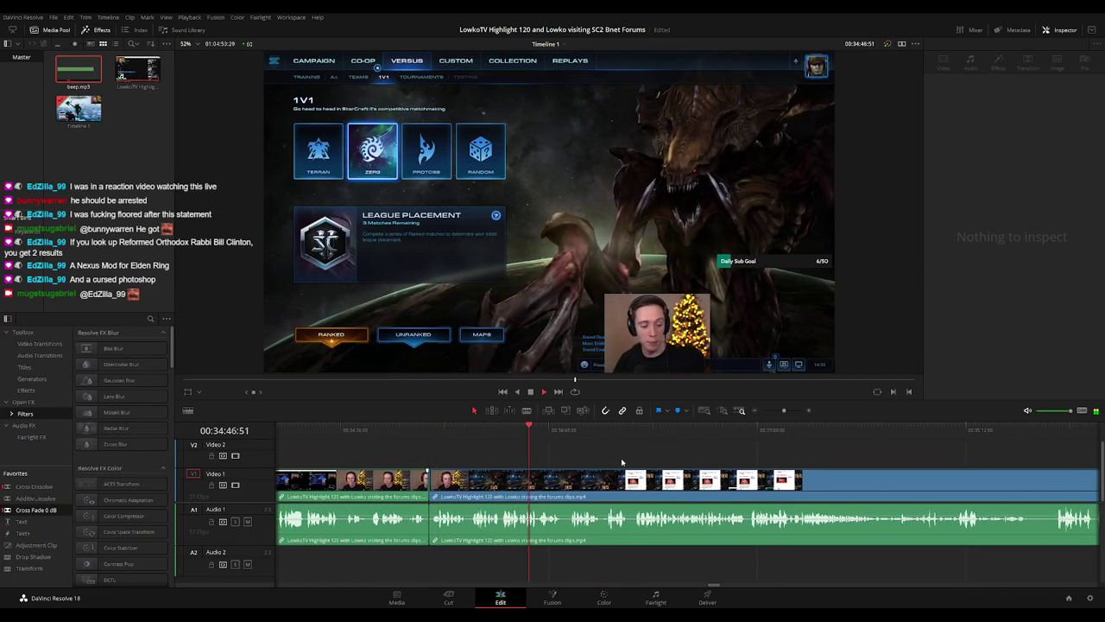
scroll(596, 451, right, 2)
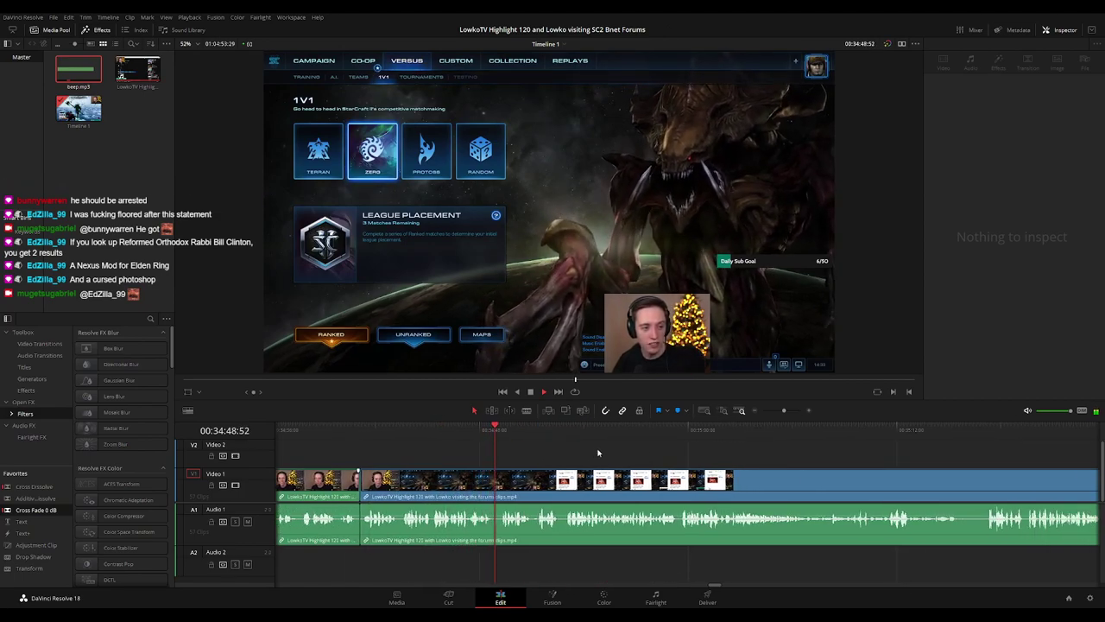
click(505, 485)
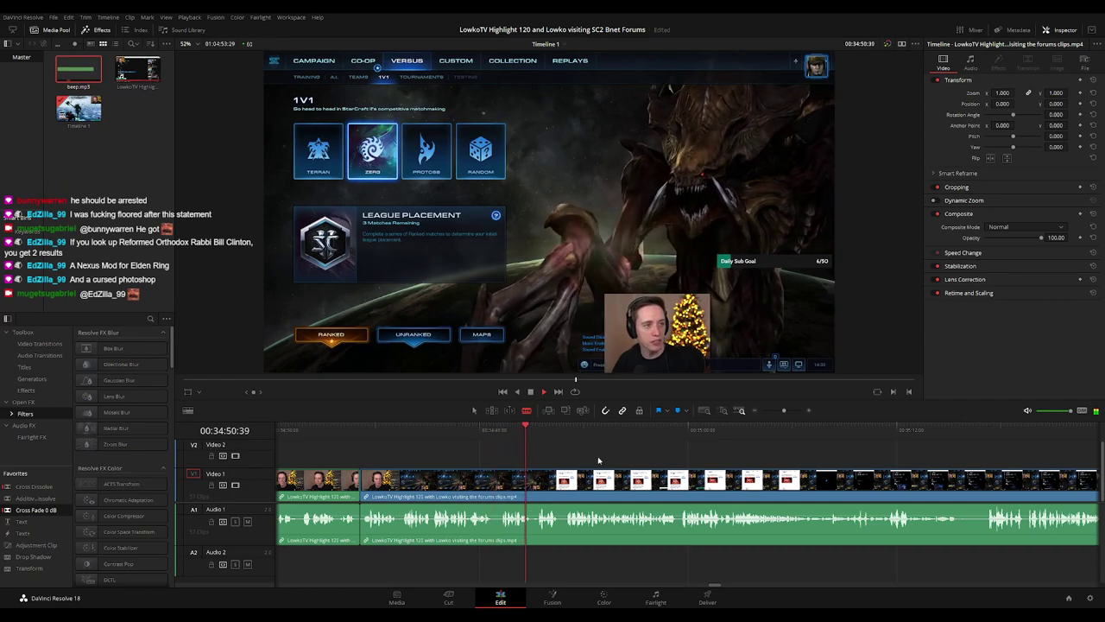
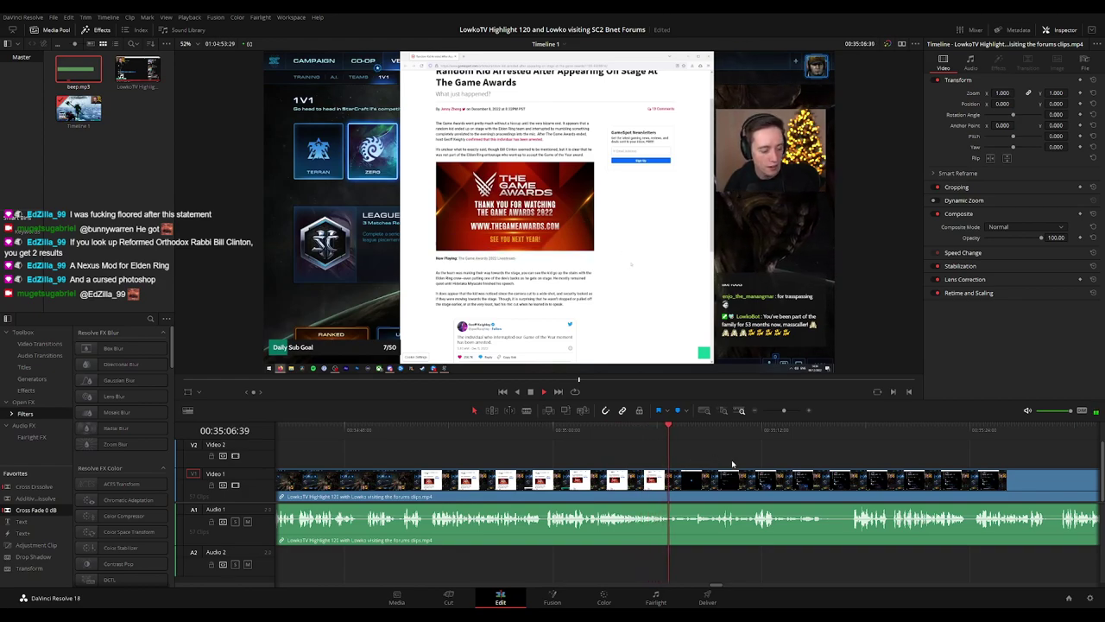
drag(732, 464, 600, 449)
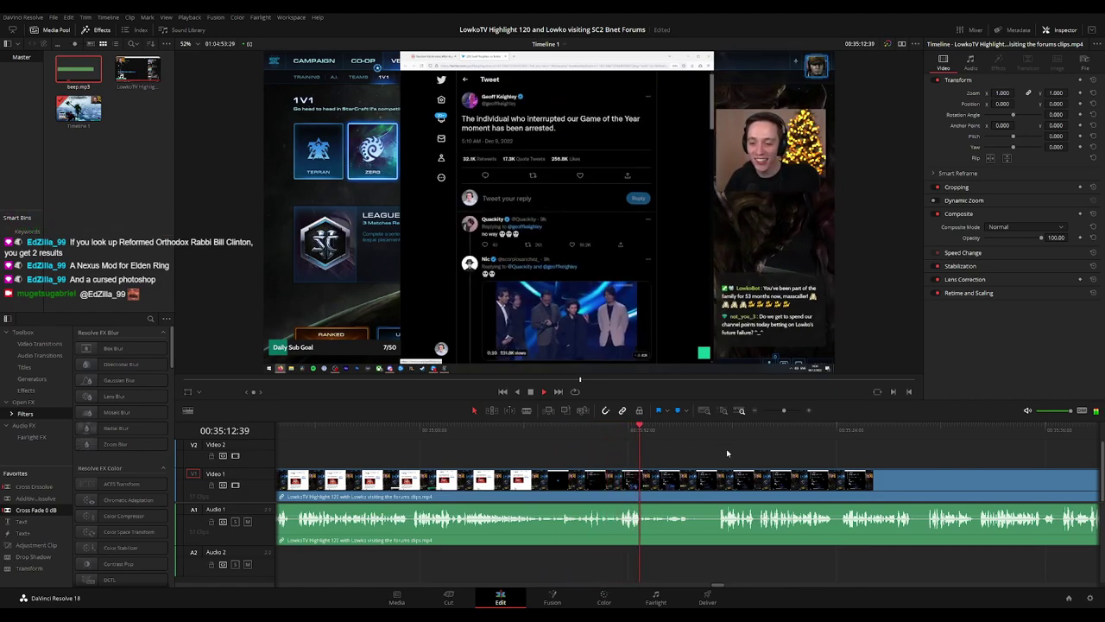
scroll(727, 453, right, 3)
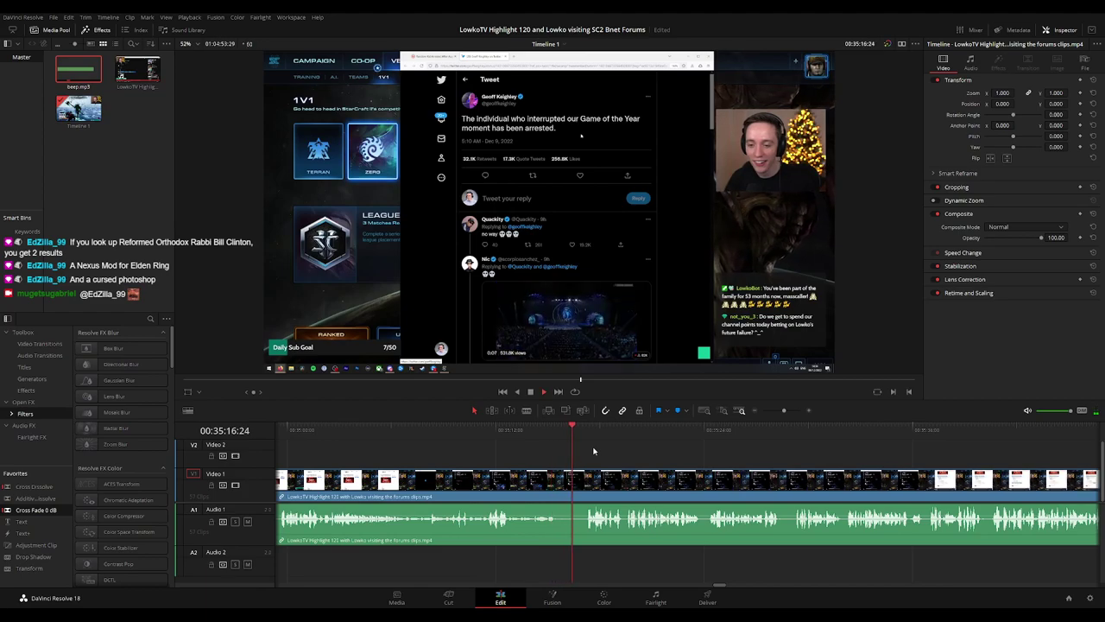
key(b)
click(564, 473)
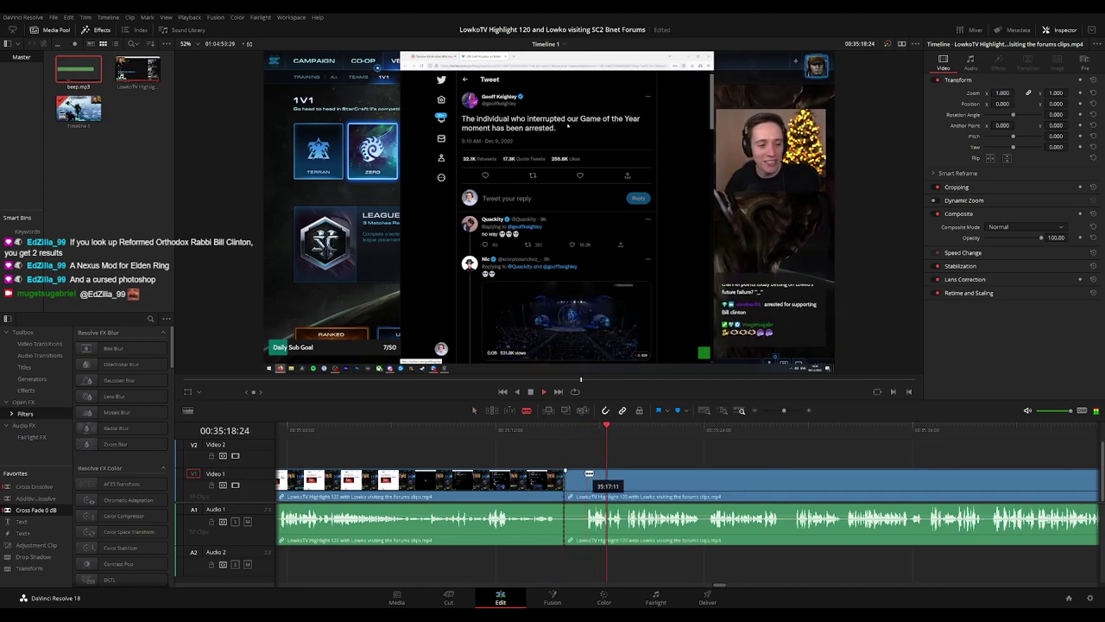
click(587, 477)
key(Delete)
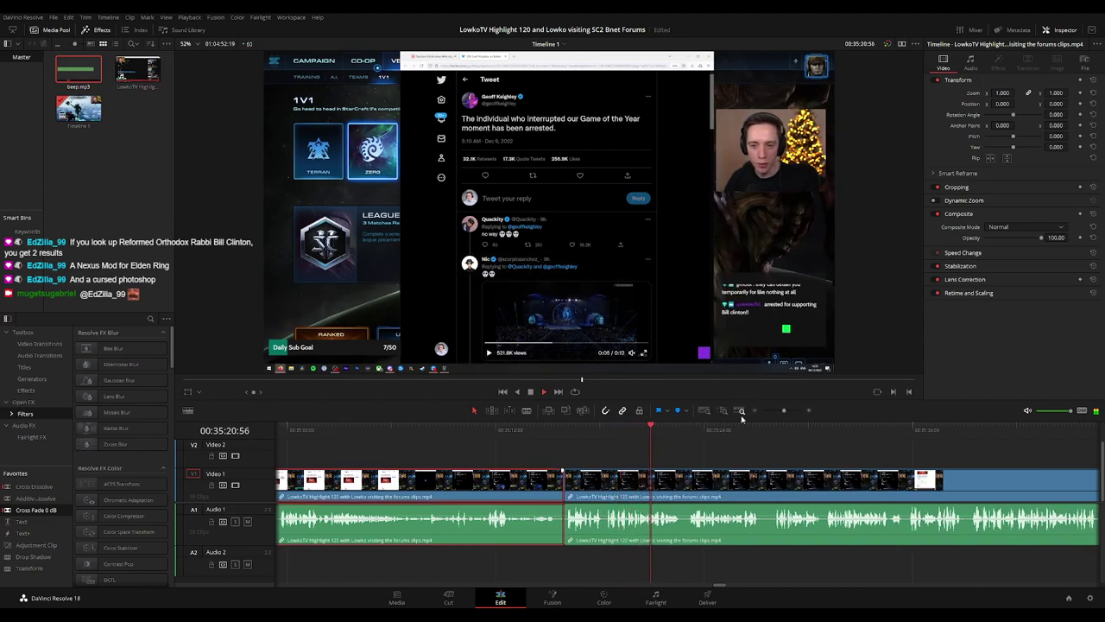
click(765, 458)
scroll(765, 458, right, 4)
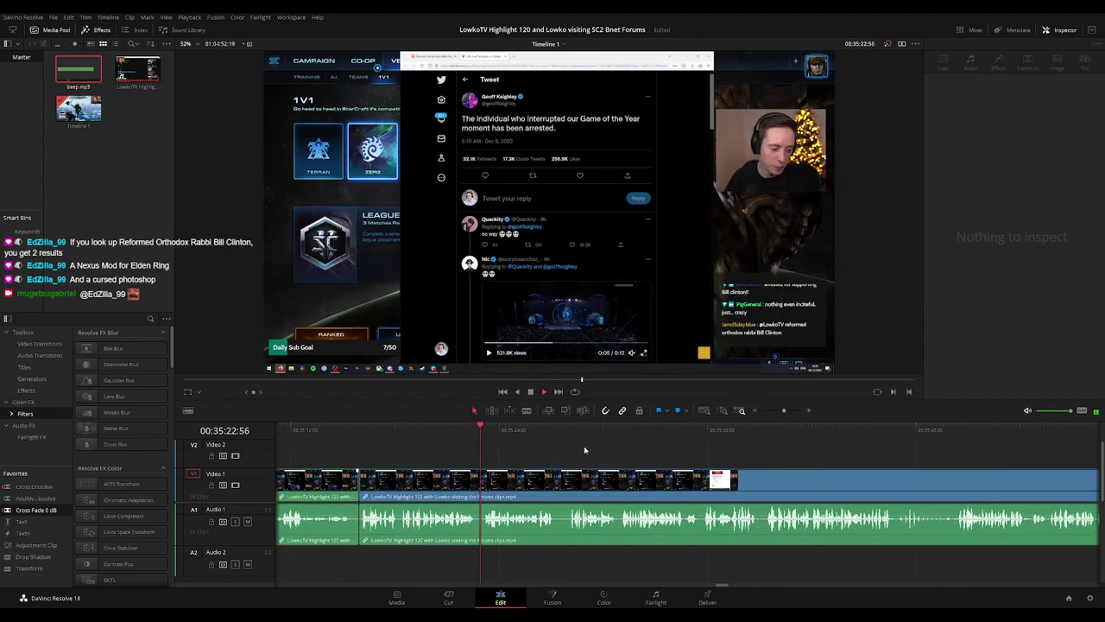
- Ripple-delete the short pause near 00:35:27 in the tweet footage and colour the clip before it green
scroll(570, 452, right, 2)
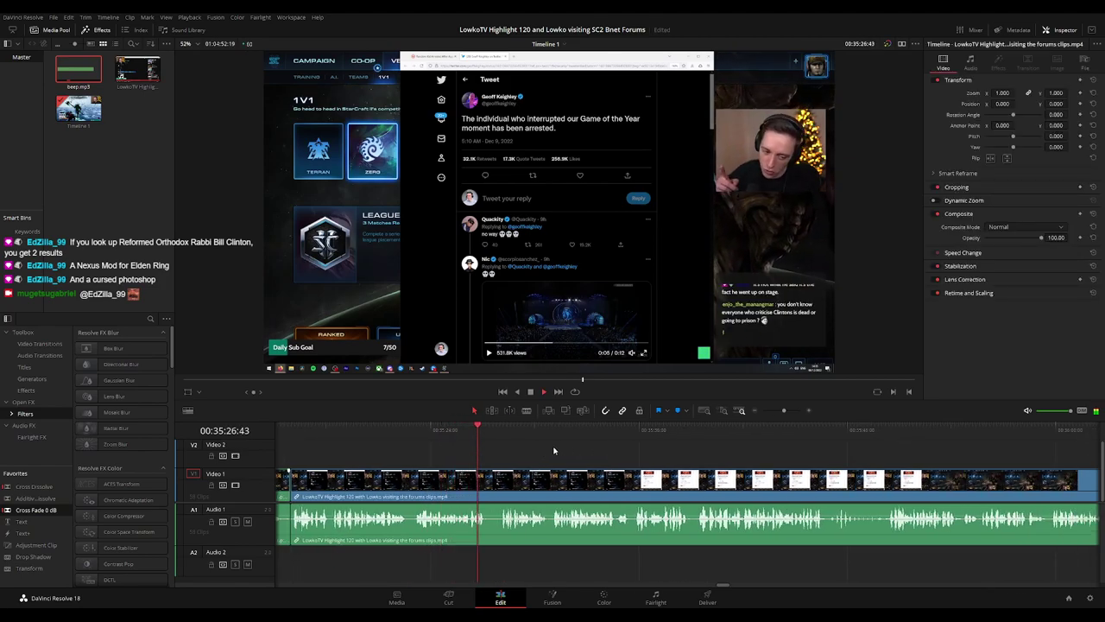
scroll(596, 459, right, 1)
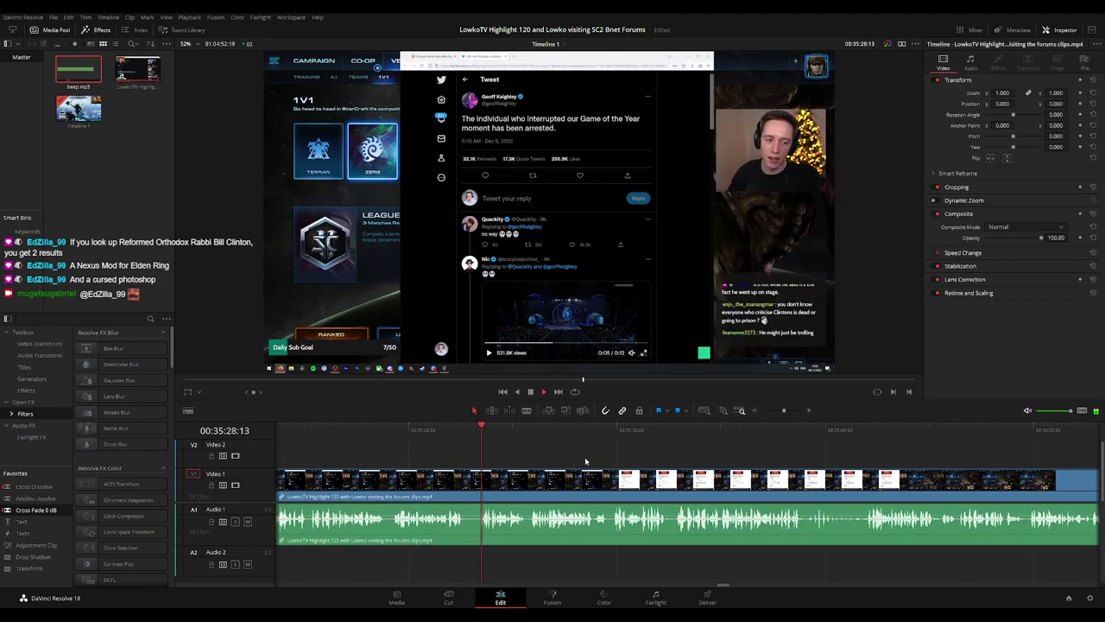
click(469, 485)
key(a)
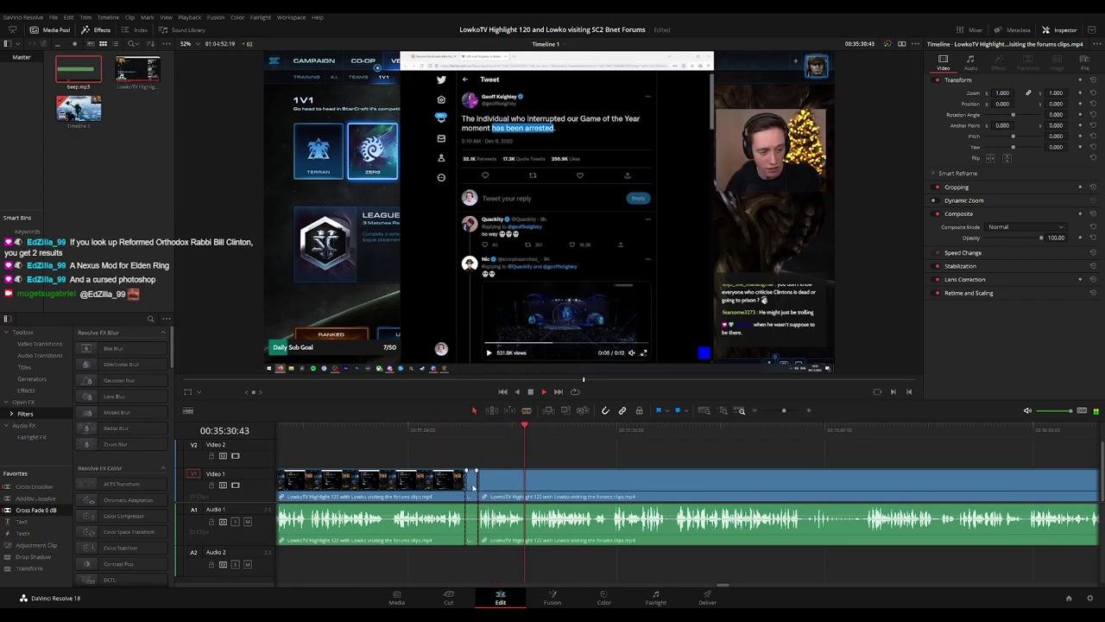
click(448, 488)
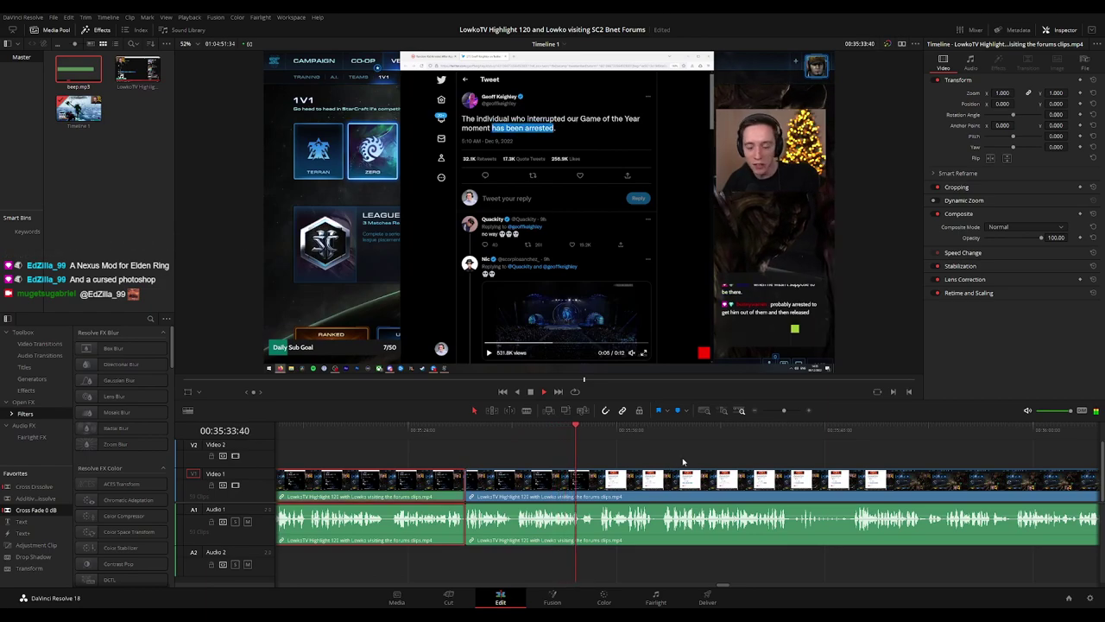
click(745, 461)
scroll(745, 461, right, 2)
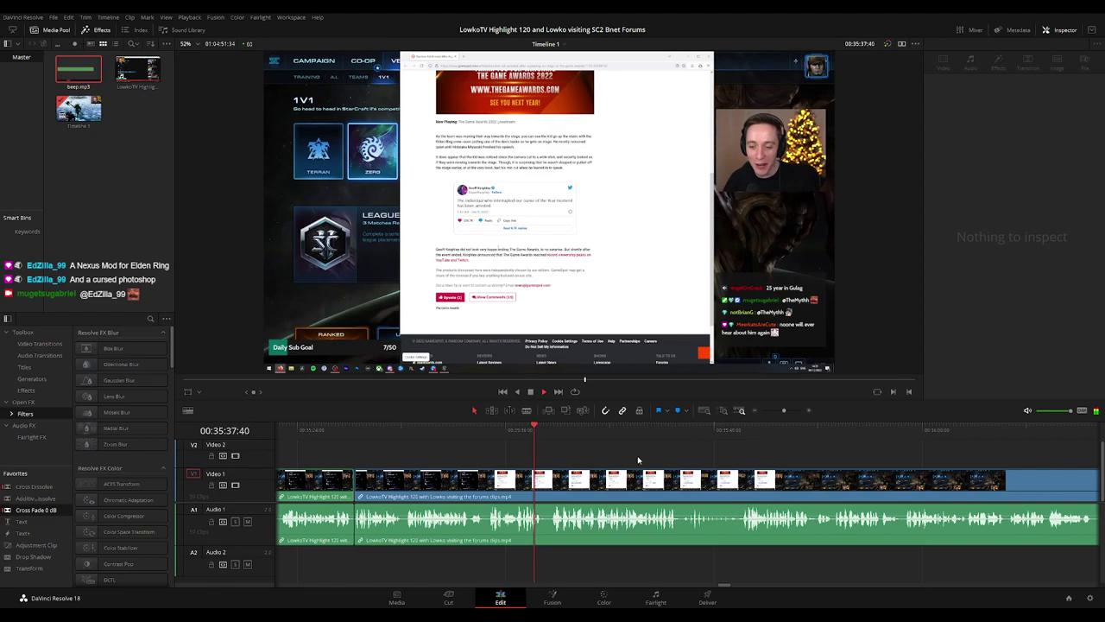
- Add an adjustment clip on Video 2 from 00:35:38:29 to about 00:35:46 with zoom 1.900 and position -81, 165 over the article
scroll(656, 457, right, 1)
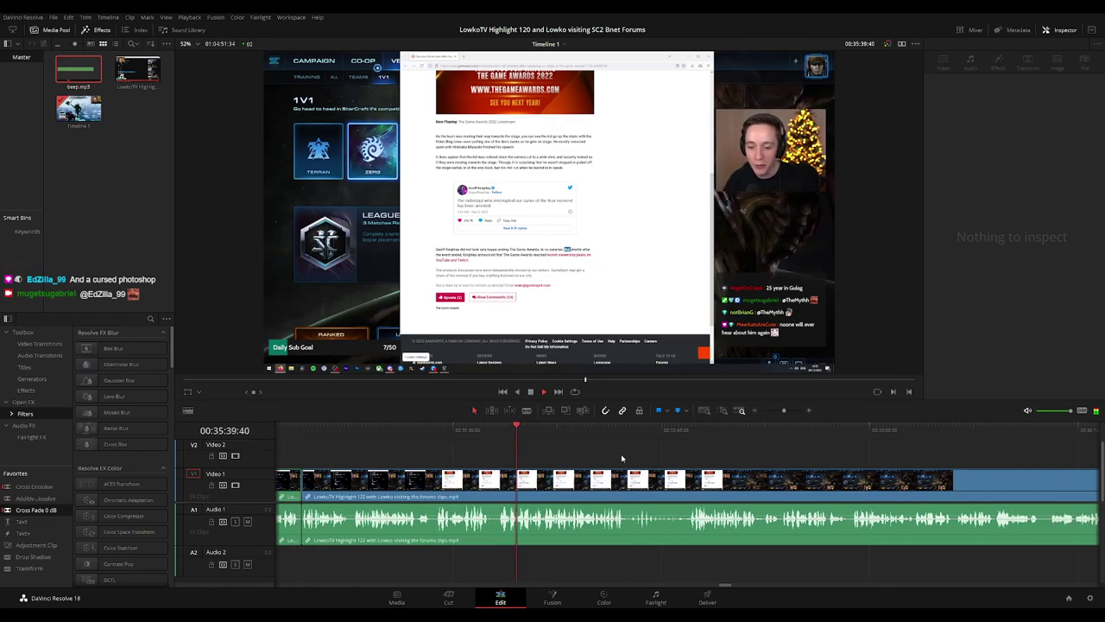
click(497, 431)
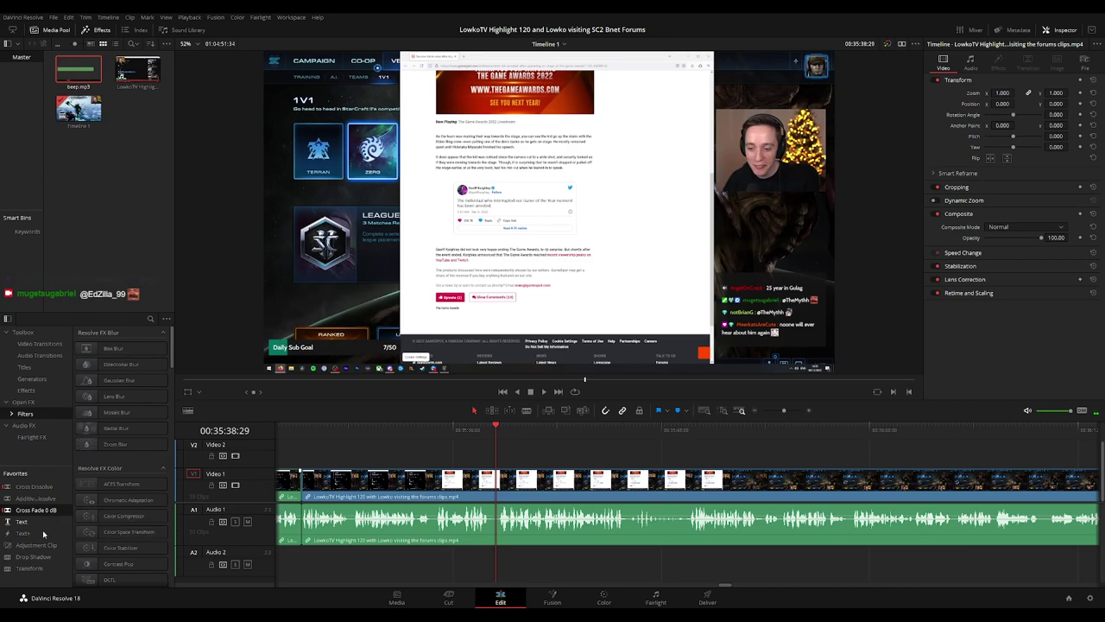
drag(36, 545, 498, 458)
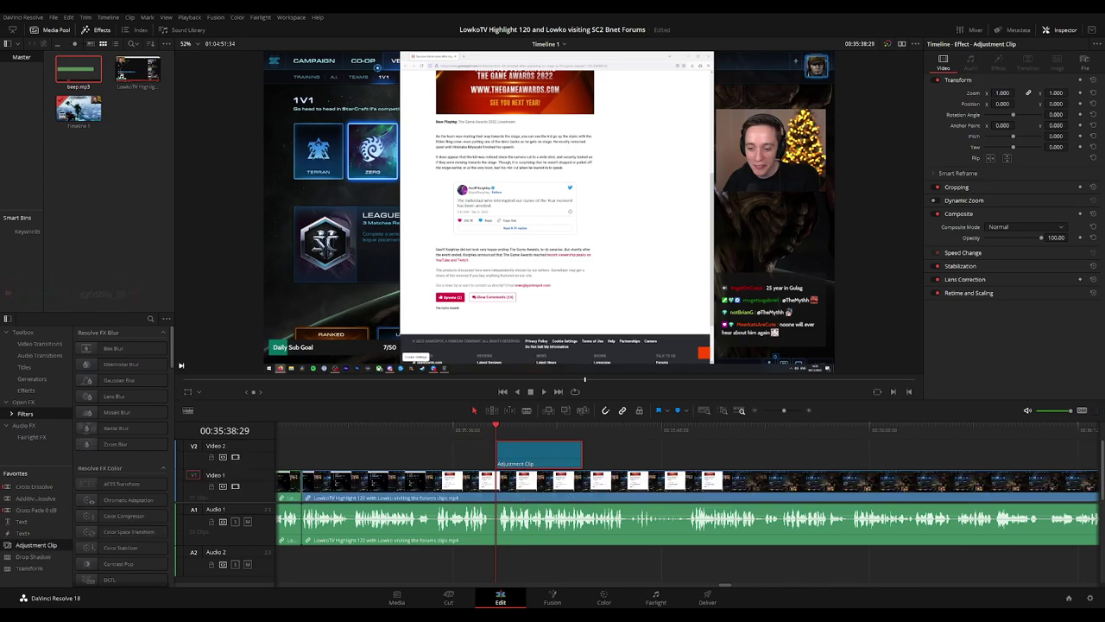
drag(1003, 93, 980, 103)
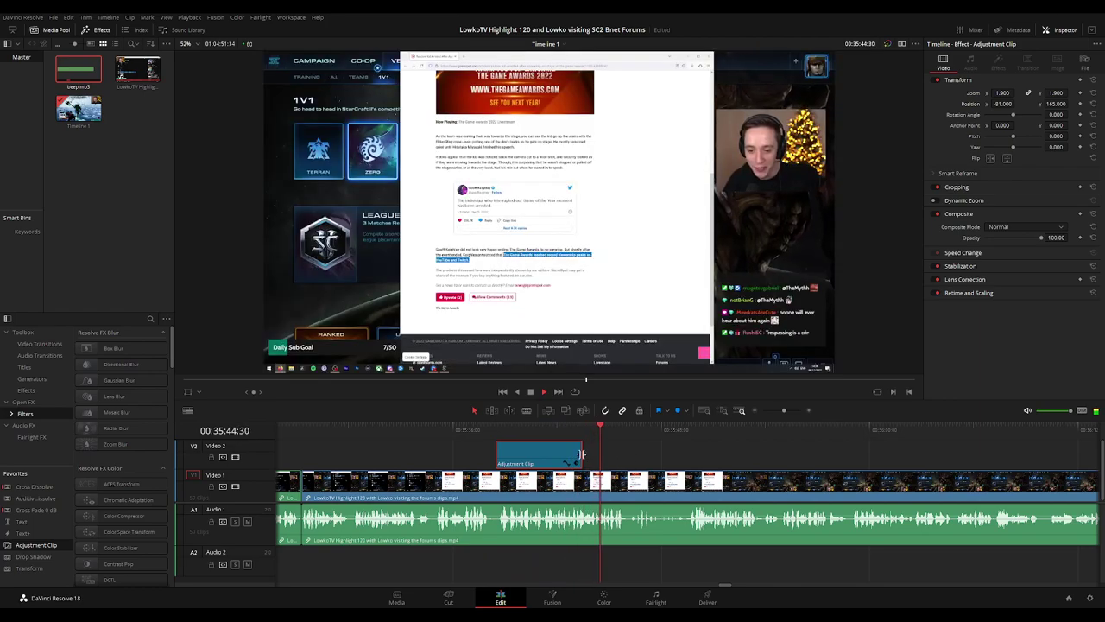
drag(581, 454, 639, 454)
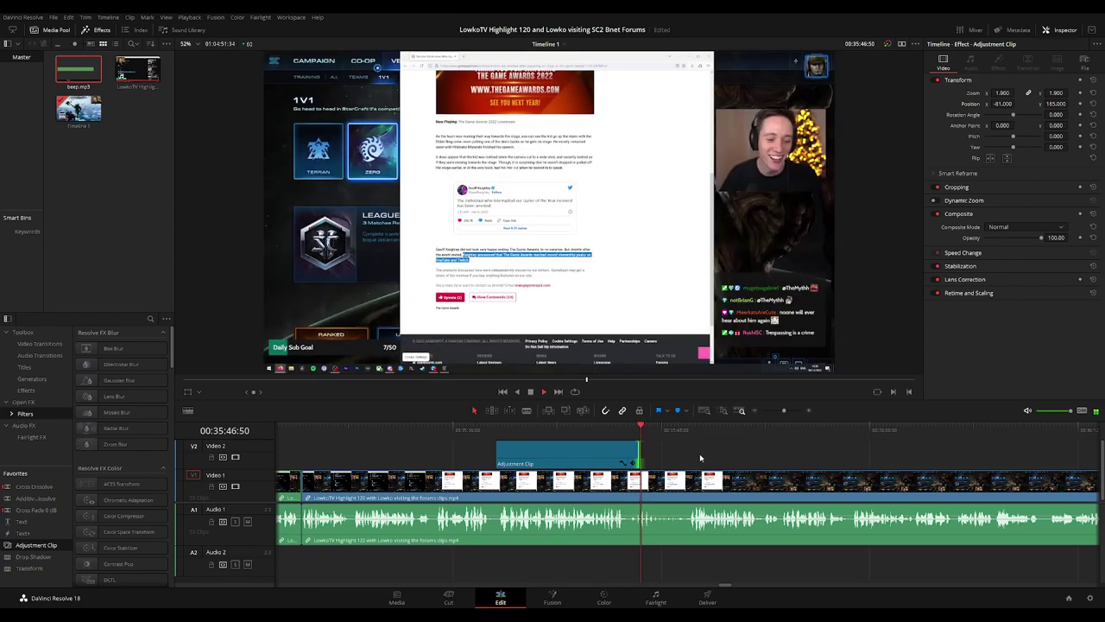
- Ripple-delete the roughly half-second pause starting at 00:35:53:27, where the article footage changes to the game menu
drag(732, 457, 584, 455)
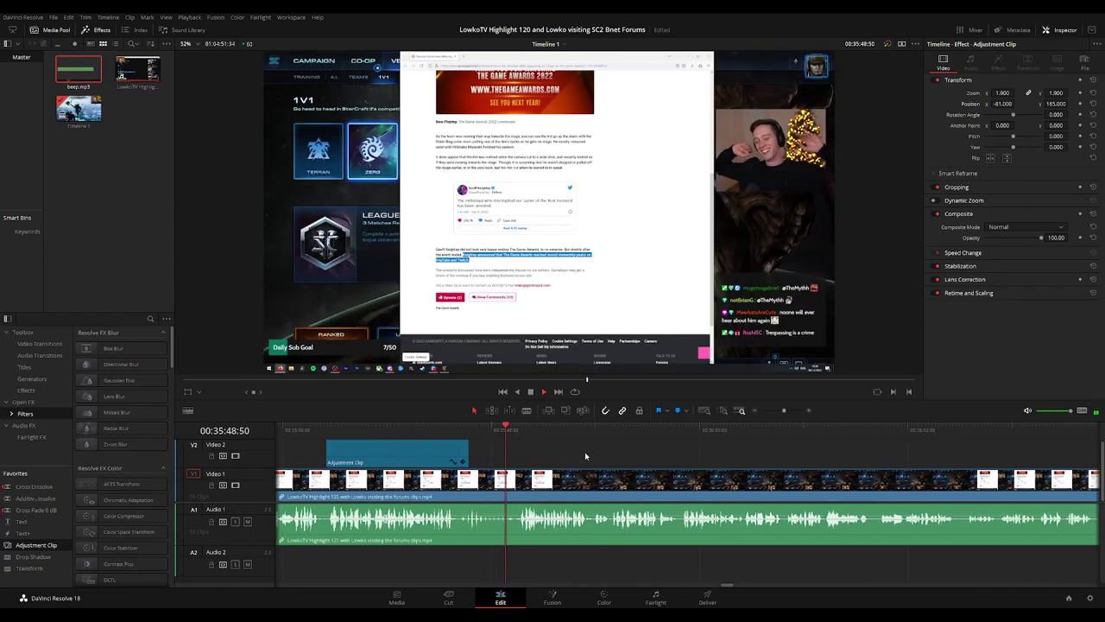
key(shift+Left)
key(shift+Left)
key(shift+Left)
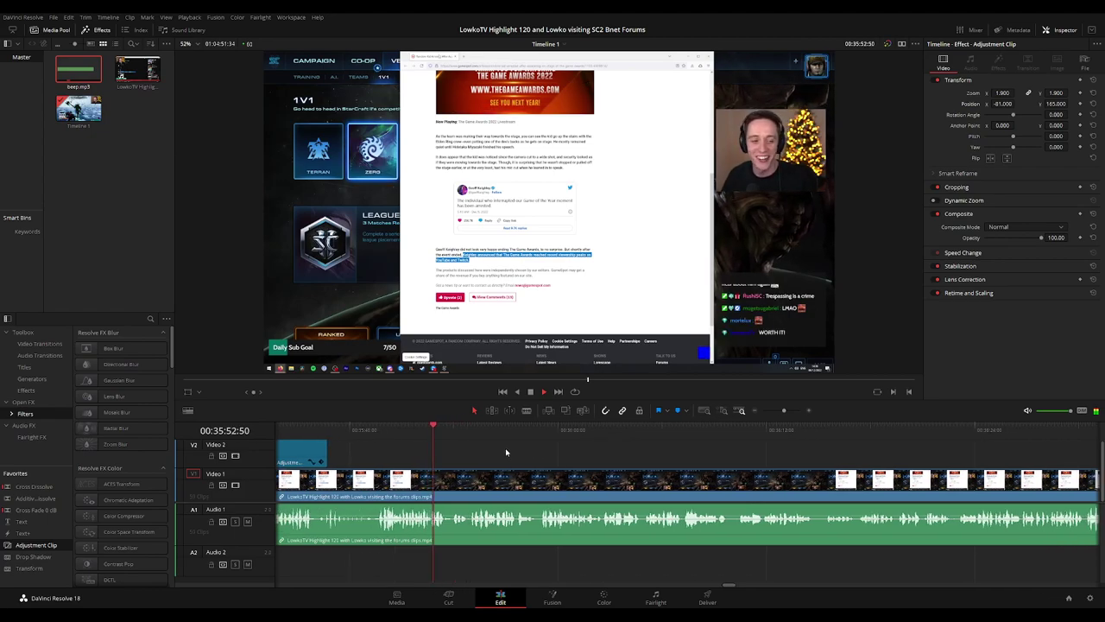
scroll(495, 456, up, 5)
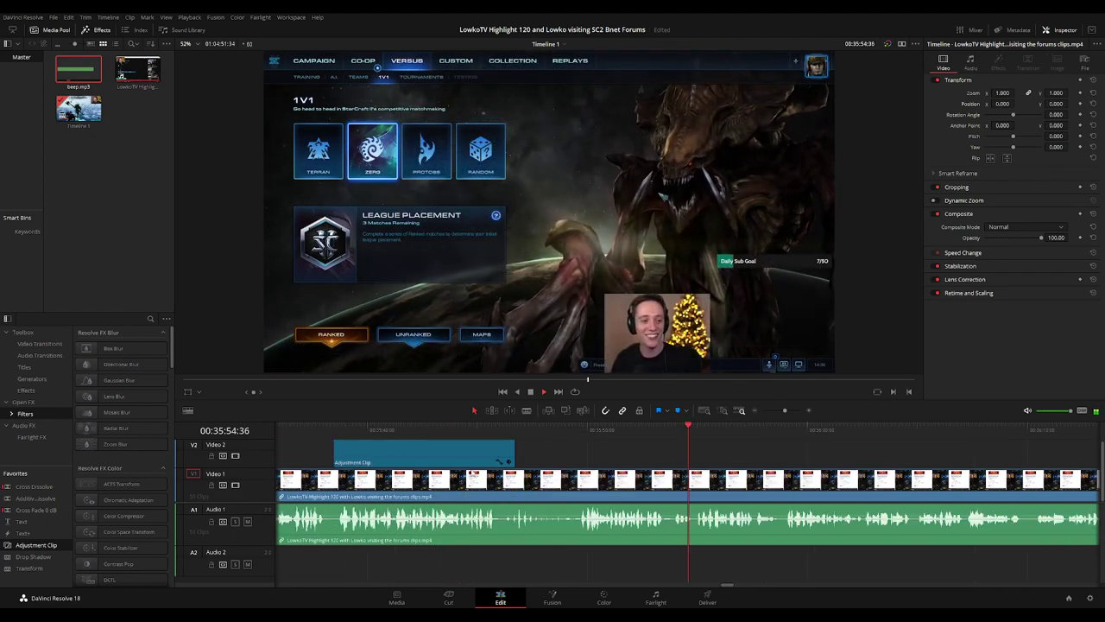
key(space)
key(b)
click(614, 480)
click(645, 481)
key(a)
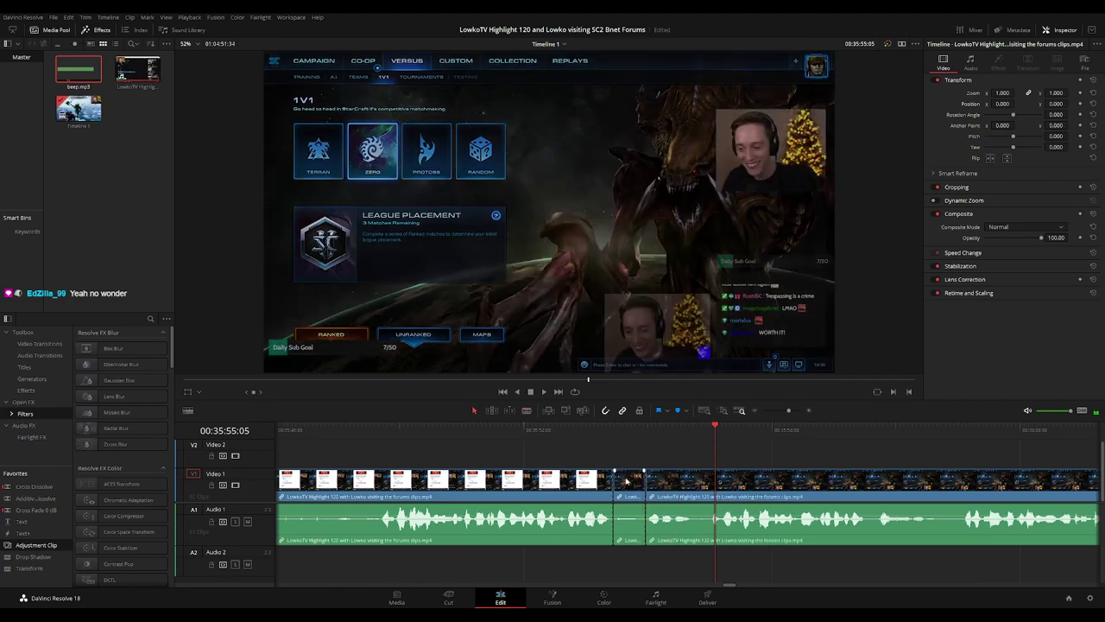
click(627, 480)
key(Delete)
- Ripple-delete the section from 00:35:53:27 to 00:35:54:25 at the start of the game menu footage and colour the preceding article clip green
click(613, 429)
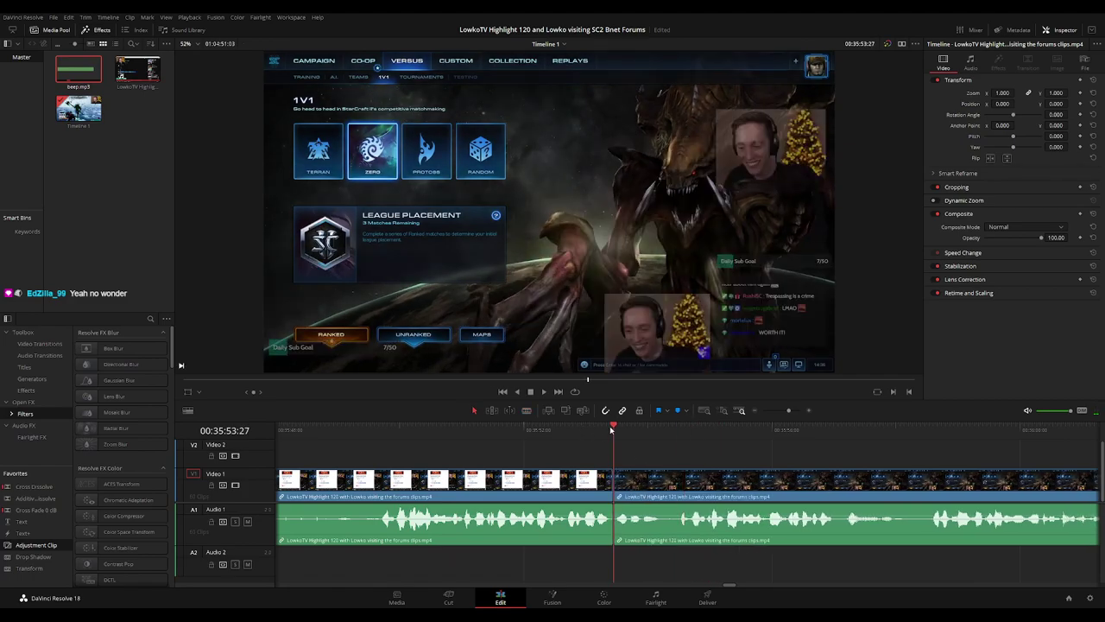
key(space)
key(b)
click(672, 480)
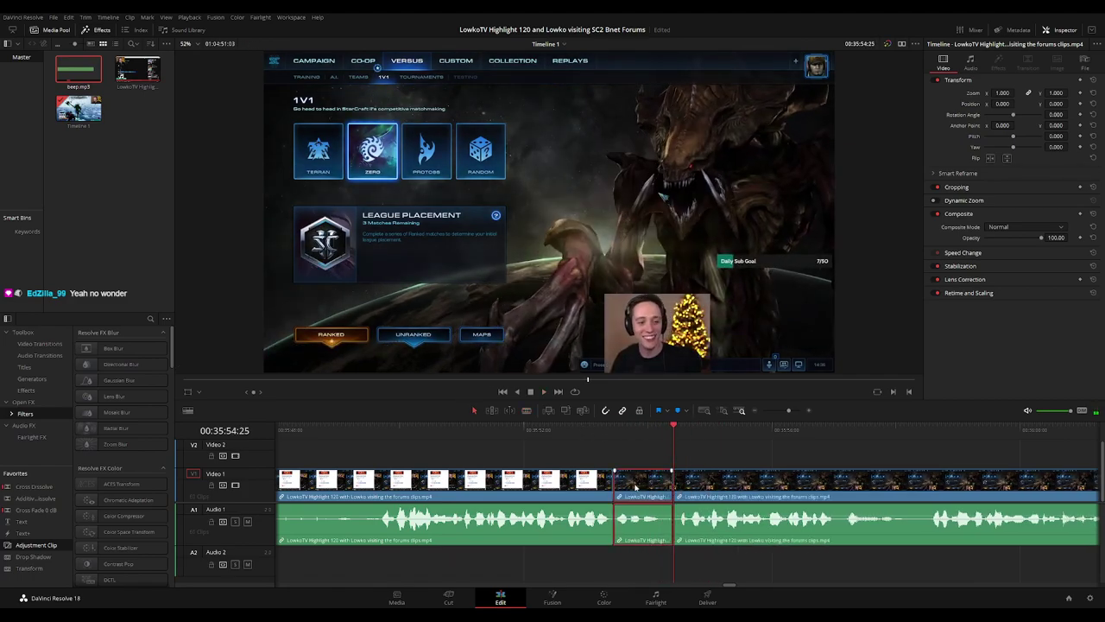
key(Delete)
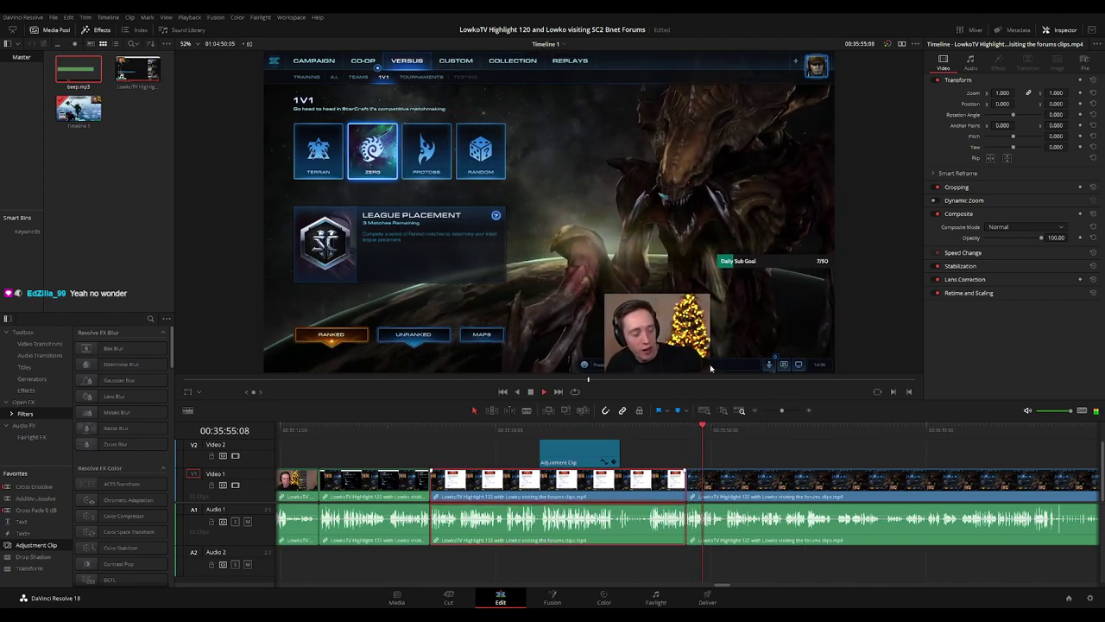
click(769, 460)
scroll(776, 485, up, 3)
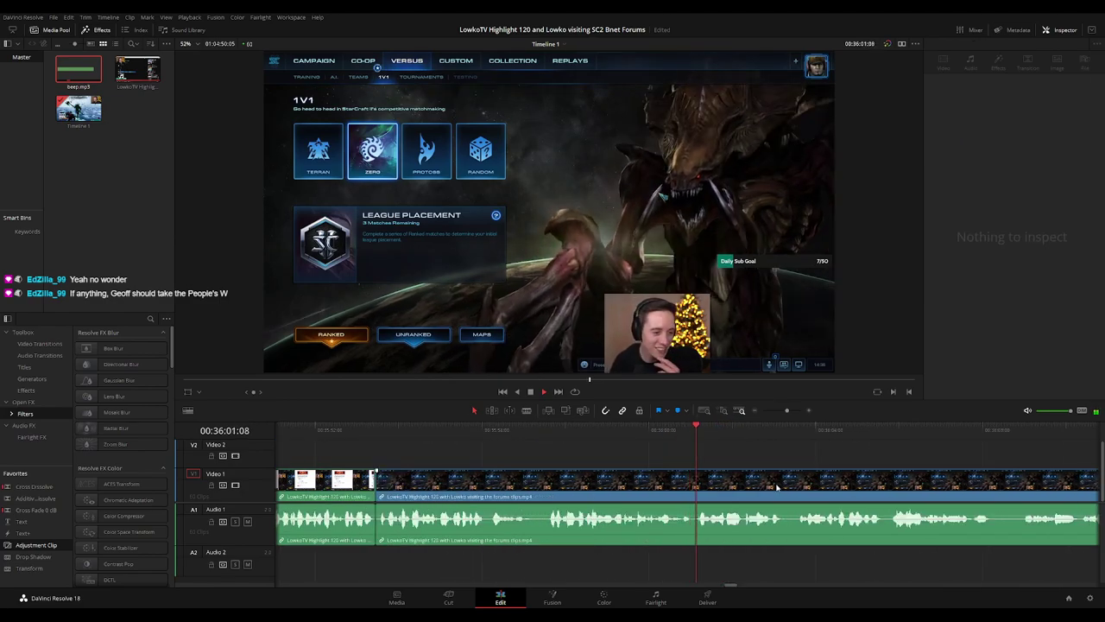
- Watch on through the game menu footage and ripple-delete its short pause from about 00:36:13 to 00:36:14
scroll(787, 459, down, 3)
scroll(777, 460, up, 1)
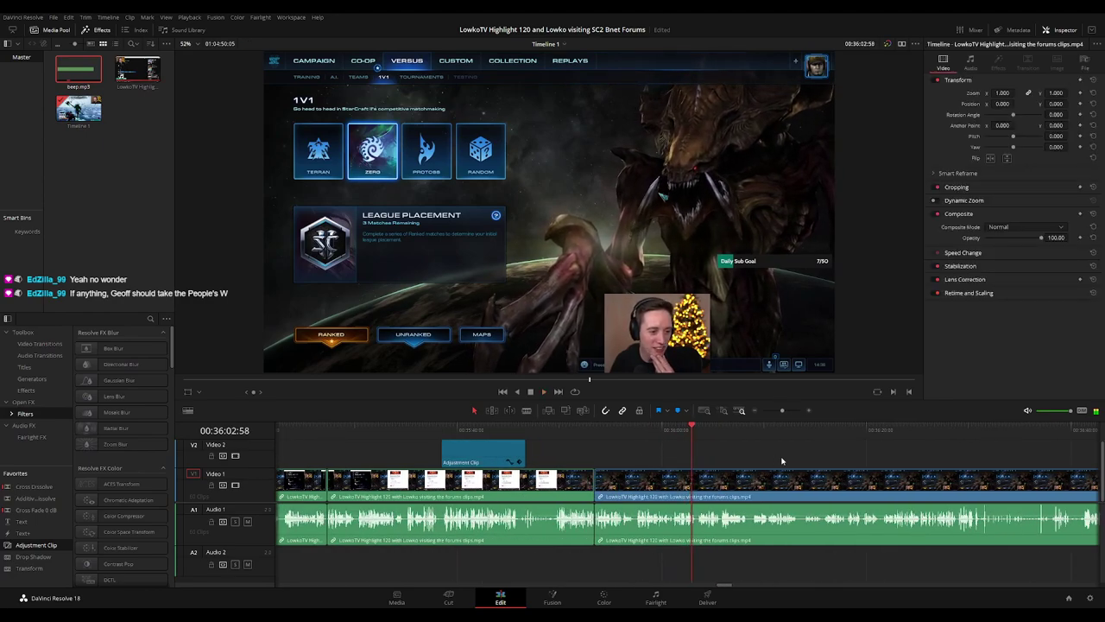
scroll(775, 485, up, 1)
scroll(726, 459, up, 2)
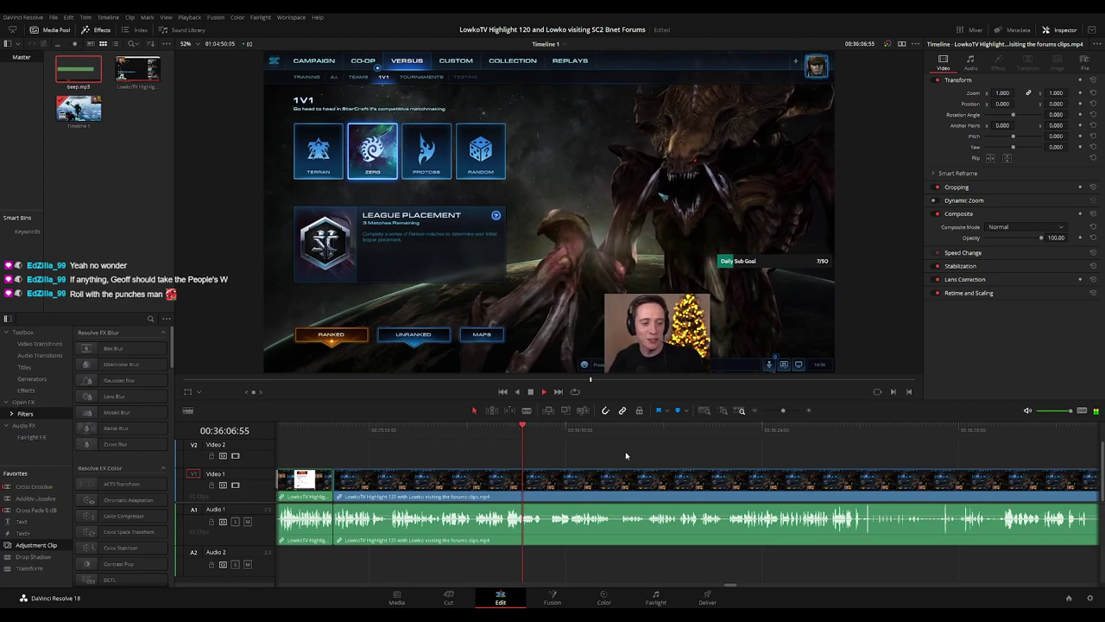
scroll(617, 454, up, 3)
drag(787, 461, 595, 457)
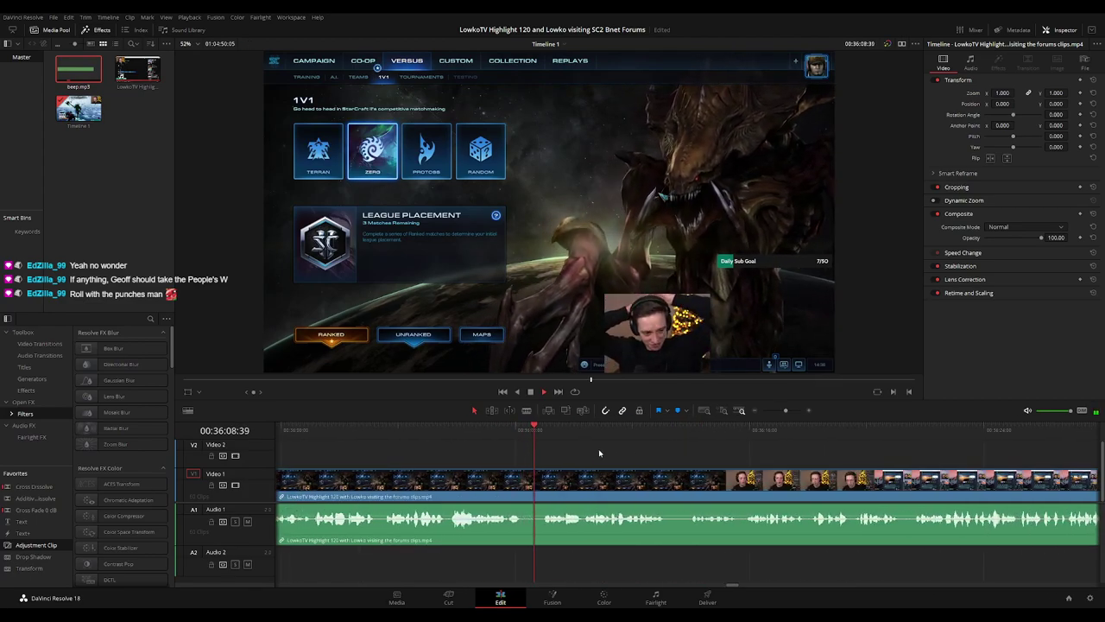
drag(693, 468, 557, 452)
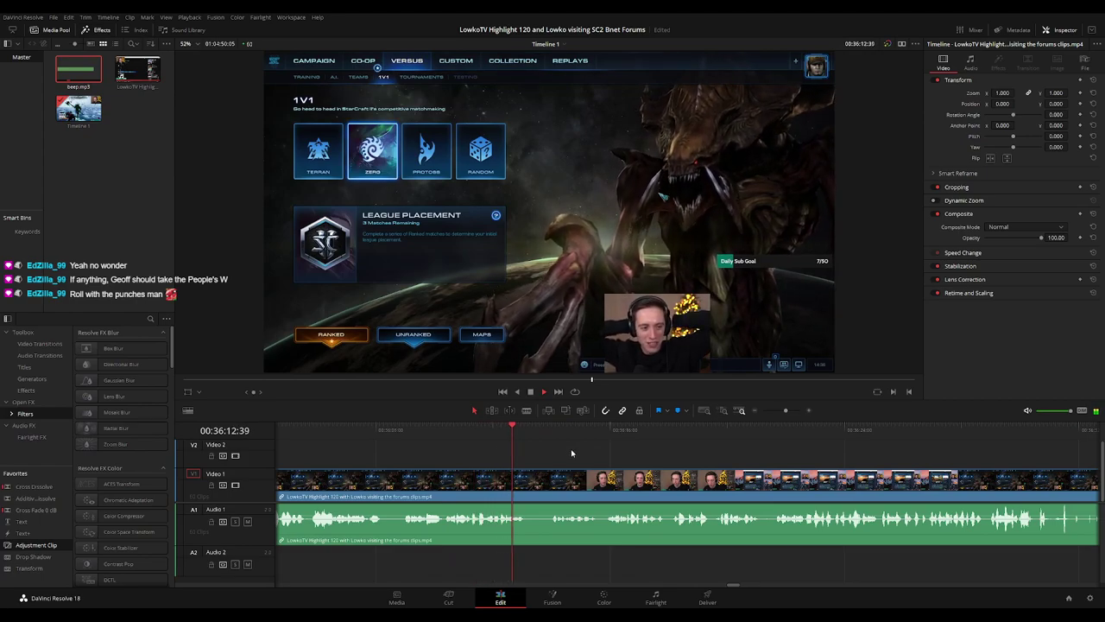
scroll(595, 464, right, 3)
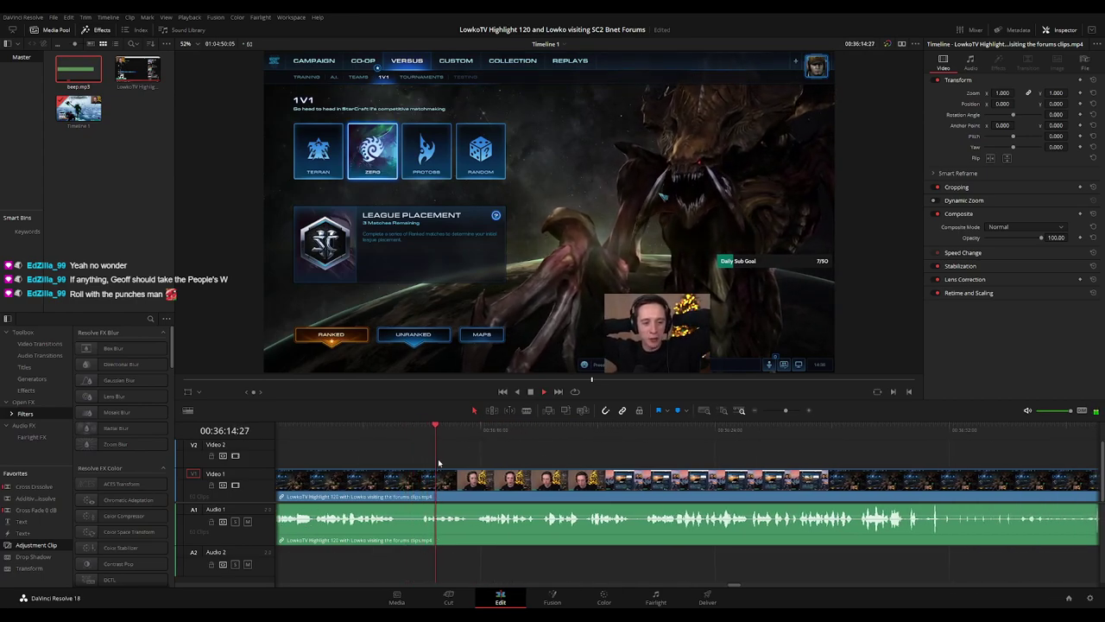
click(400, 488)
click(422, 487)
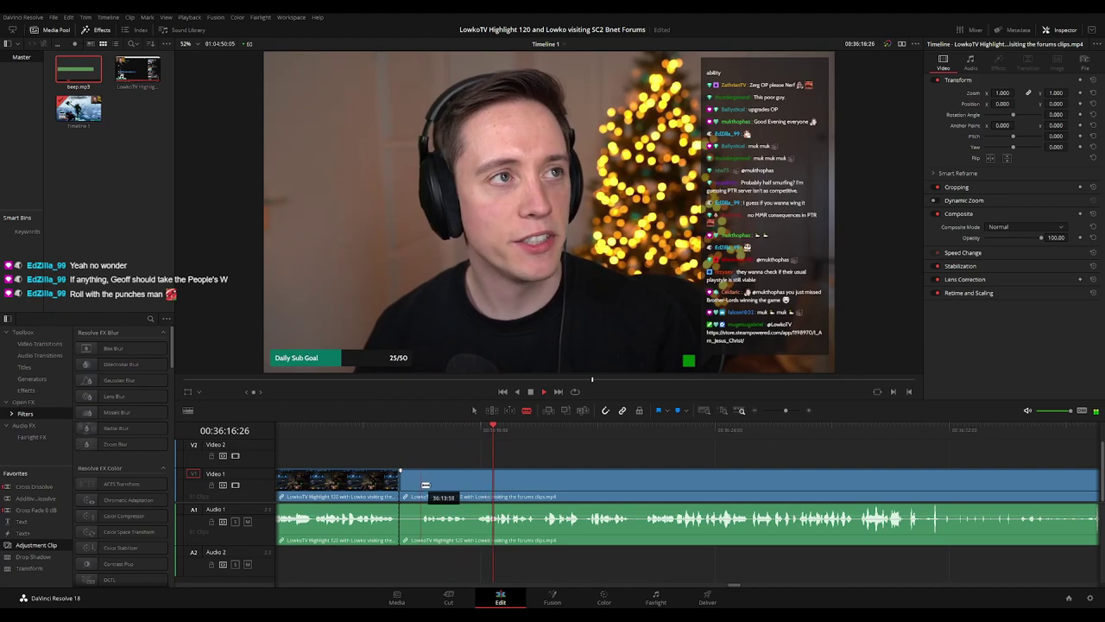
key(a)
click(410, 488)
key(BackSpace)
click(413, 488)
key(BackSpace)
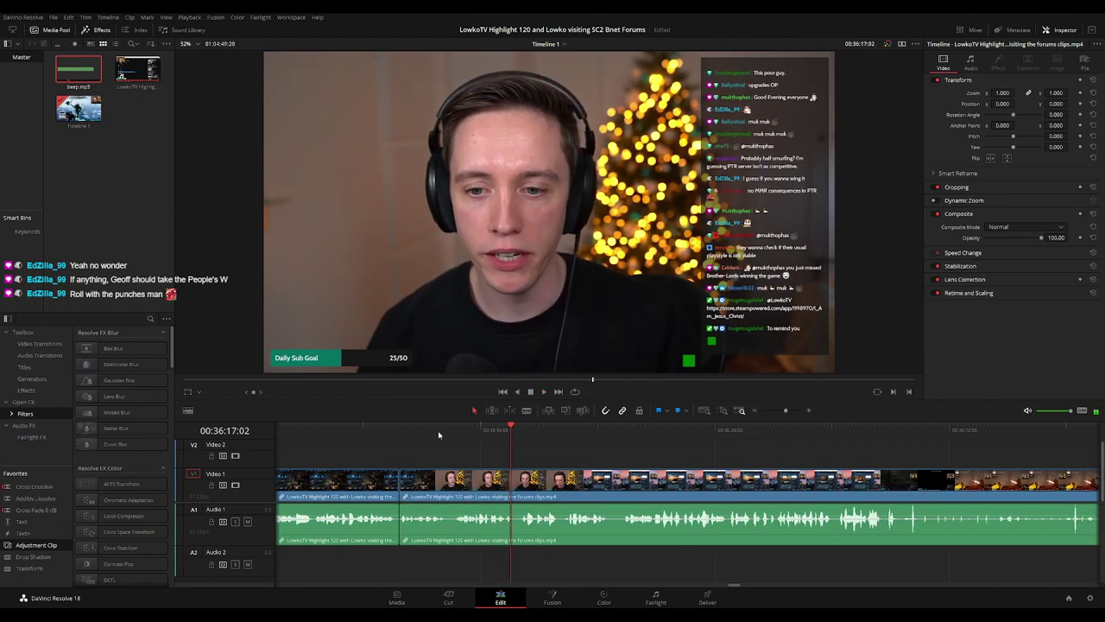
- Ripple-delete the short bits of footage after 00:36:14:52, at the change from the game menu to the full webcam view
click(429, 431)
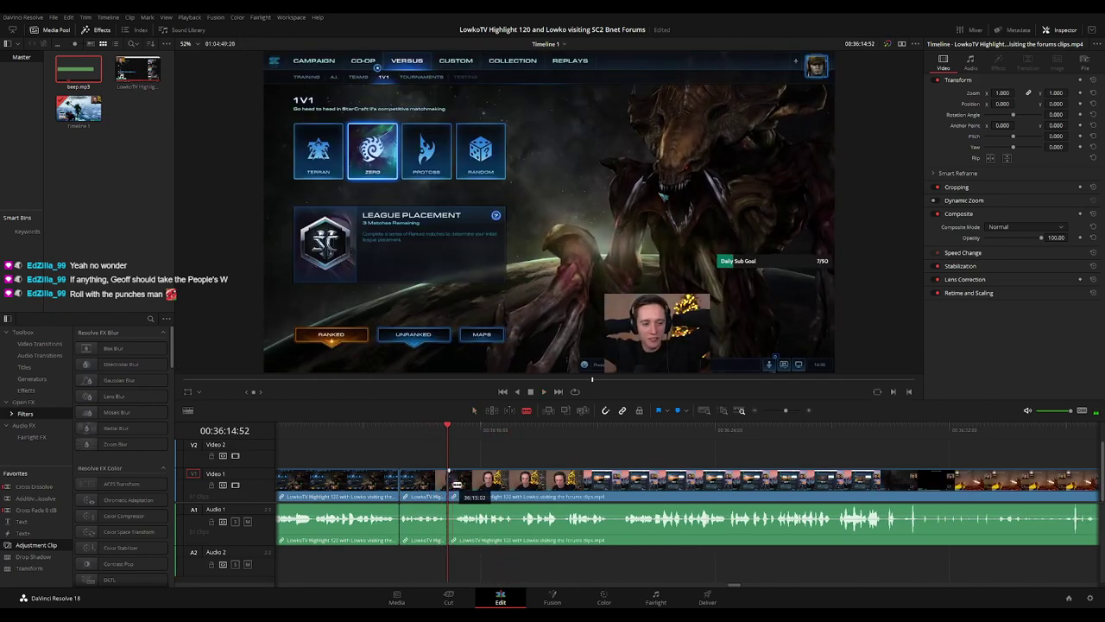
key(ctrl+b)
click(449, 489)
key(Delete)
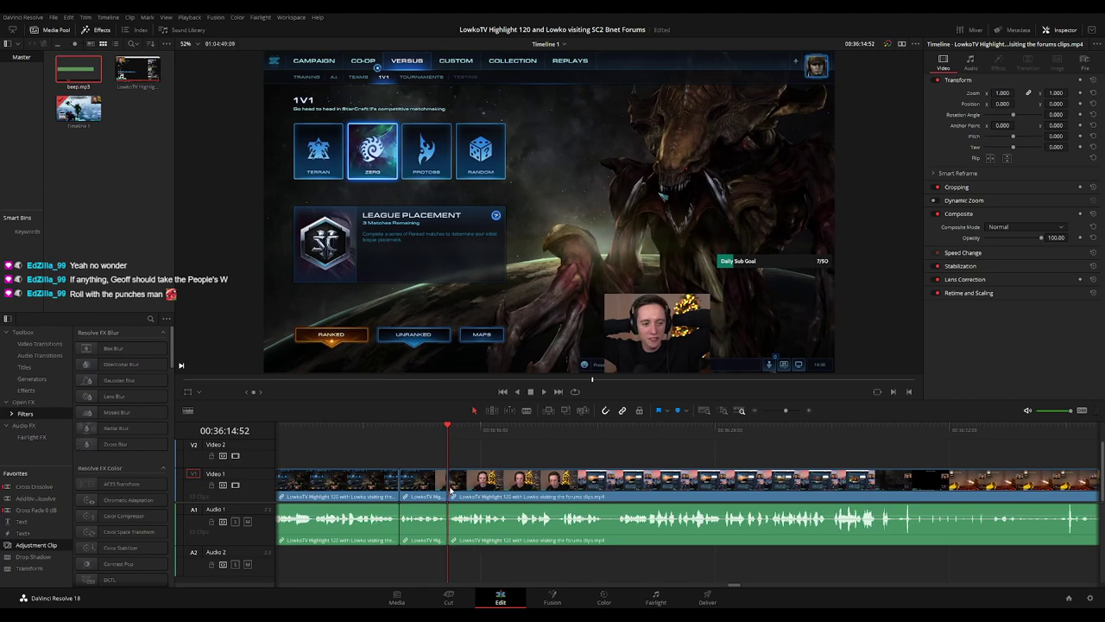
key(ctrl+equal)
key(b)
click(698, 489)
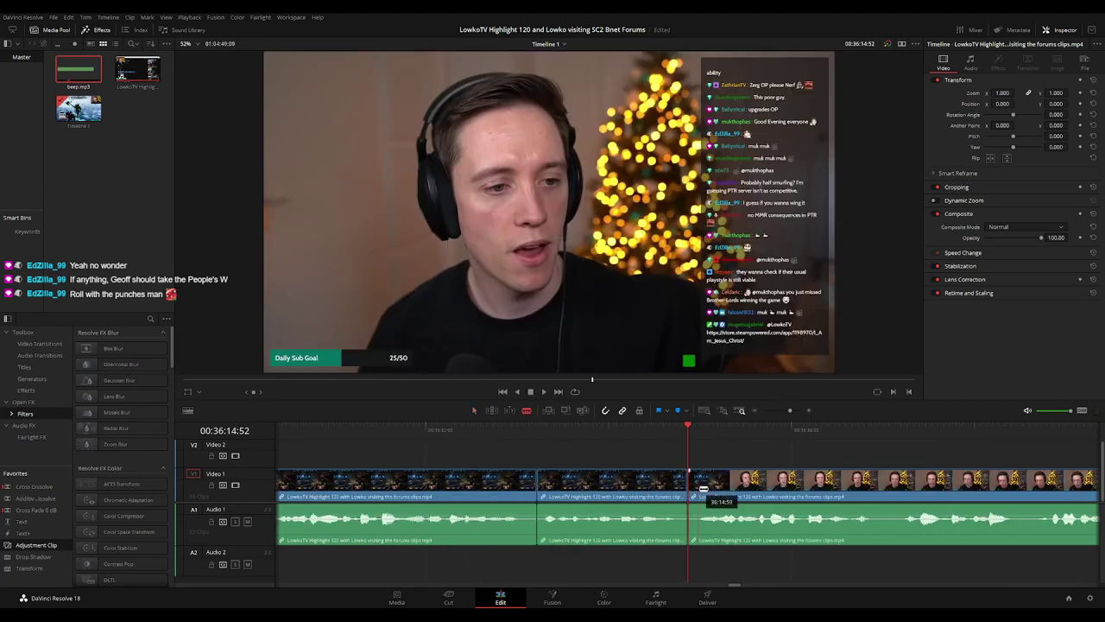
key(Delete)
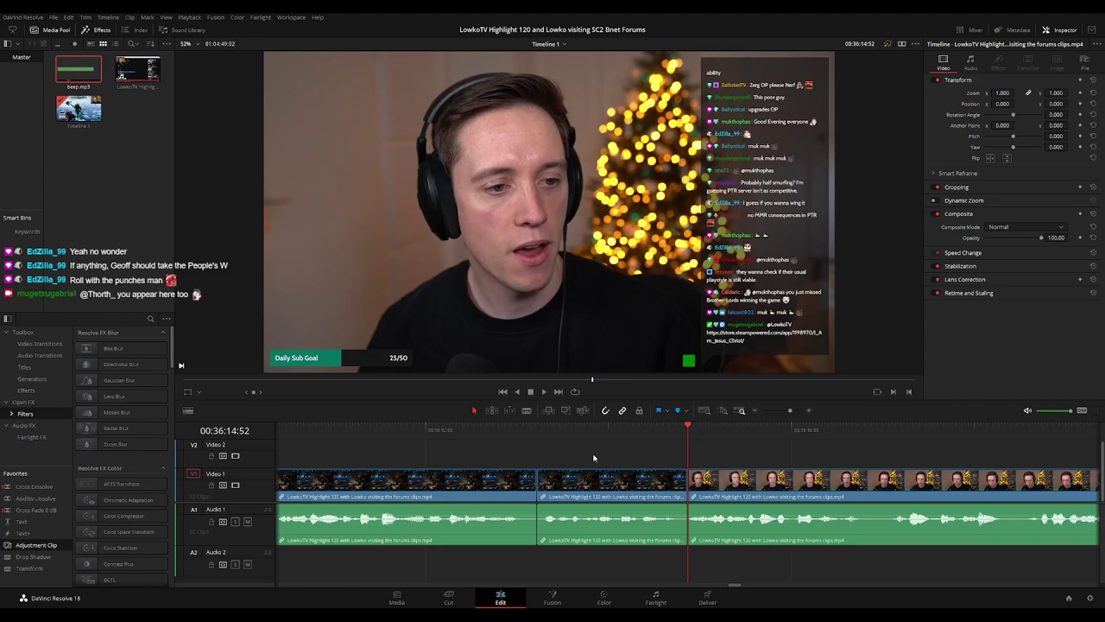
- Colour the two game menu clips before 00:36:14:52 green and play on from there
drag(593, 457, 478, 487)
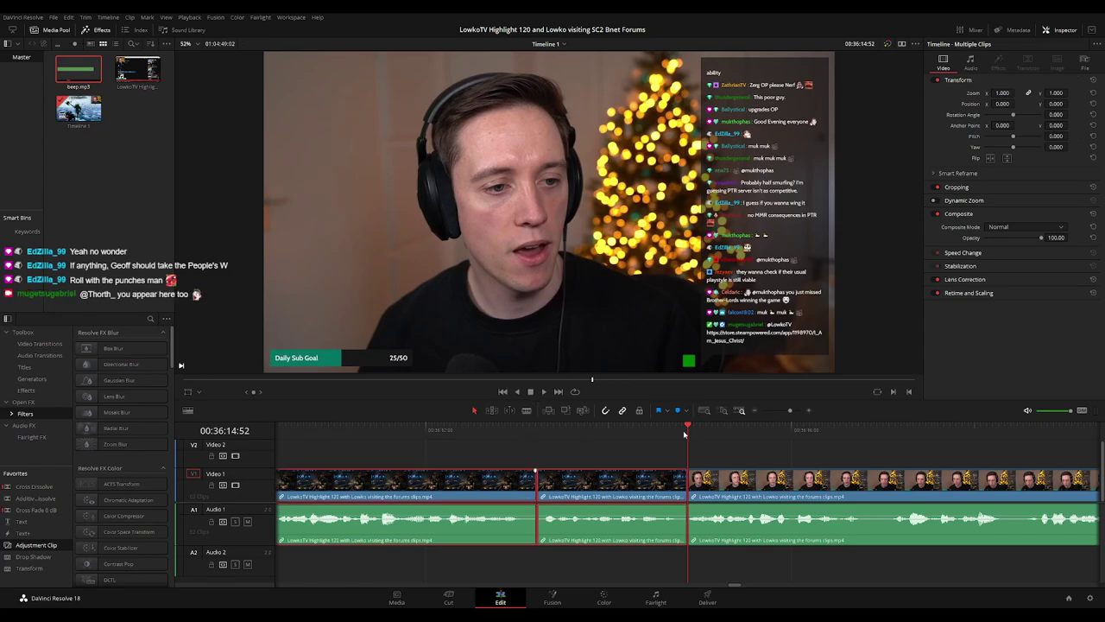
key(g)
click(745, 457)
key(space)
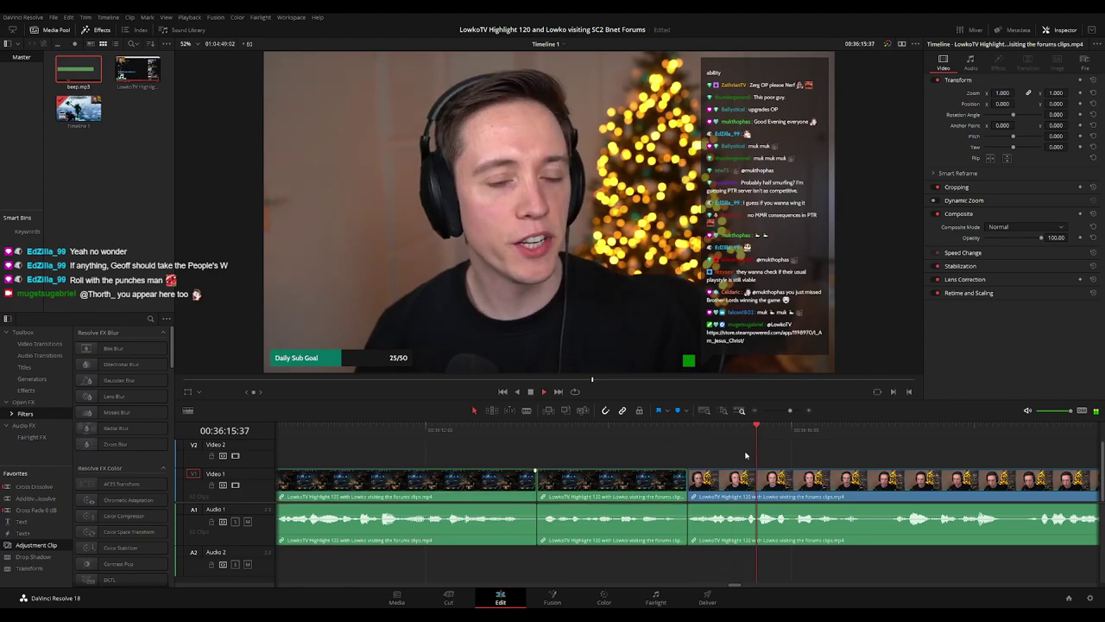
- Review the webcam and Steam page footage up to about 00:36:30 for parts to cut
scroll(738, 455, down, 3)
drag(731, 455, 501, 457)
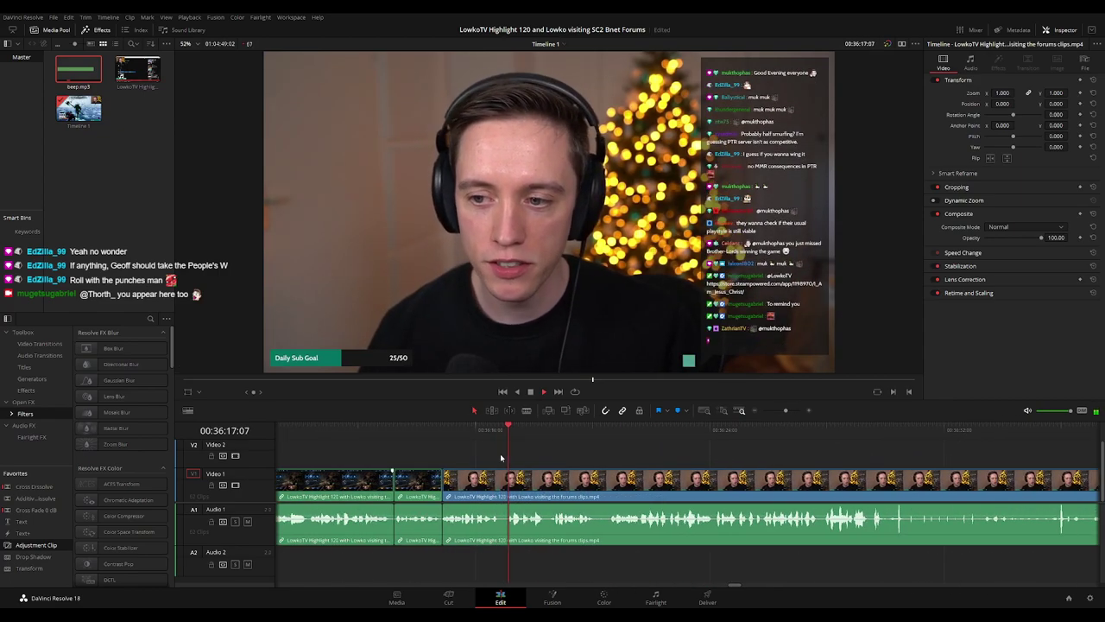
click(445, 433)
drag(607, 458, 546, 458)
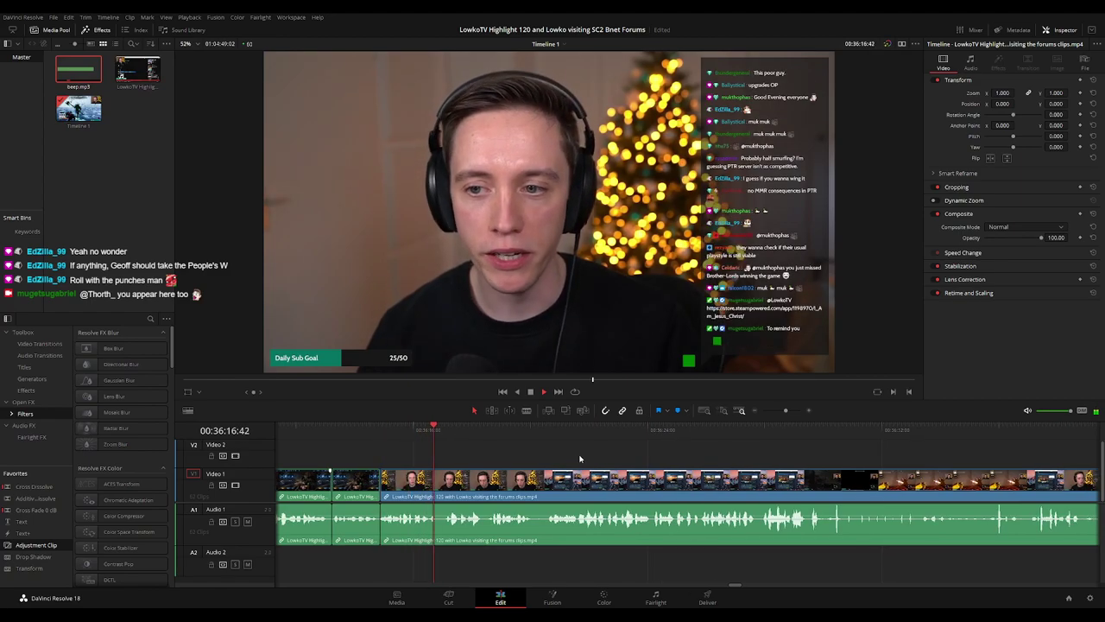
scroll(581, 459, right, 2)
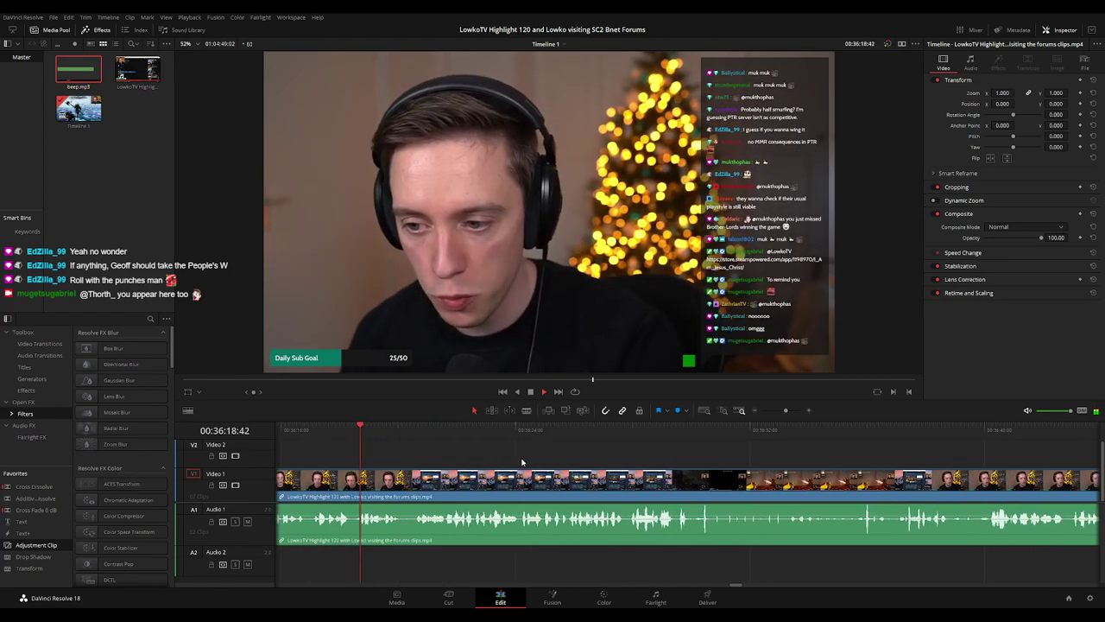
drag(556, 461, 517, 462)
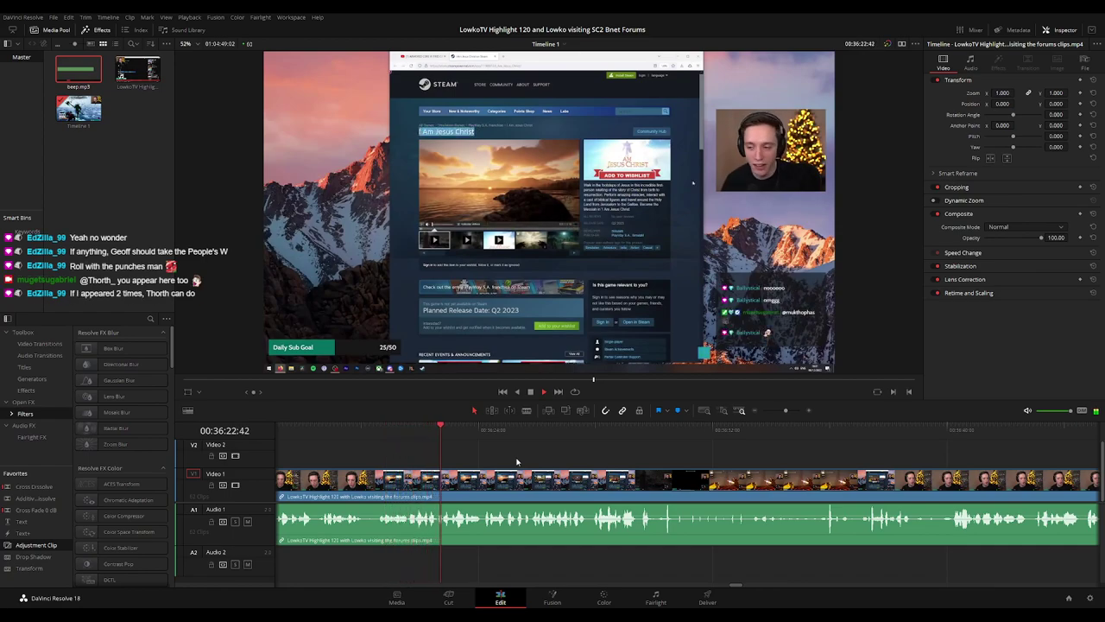
scroll(518, 459, right, 1)
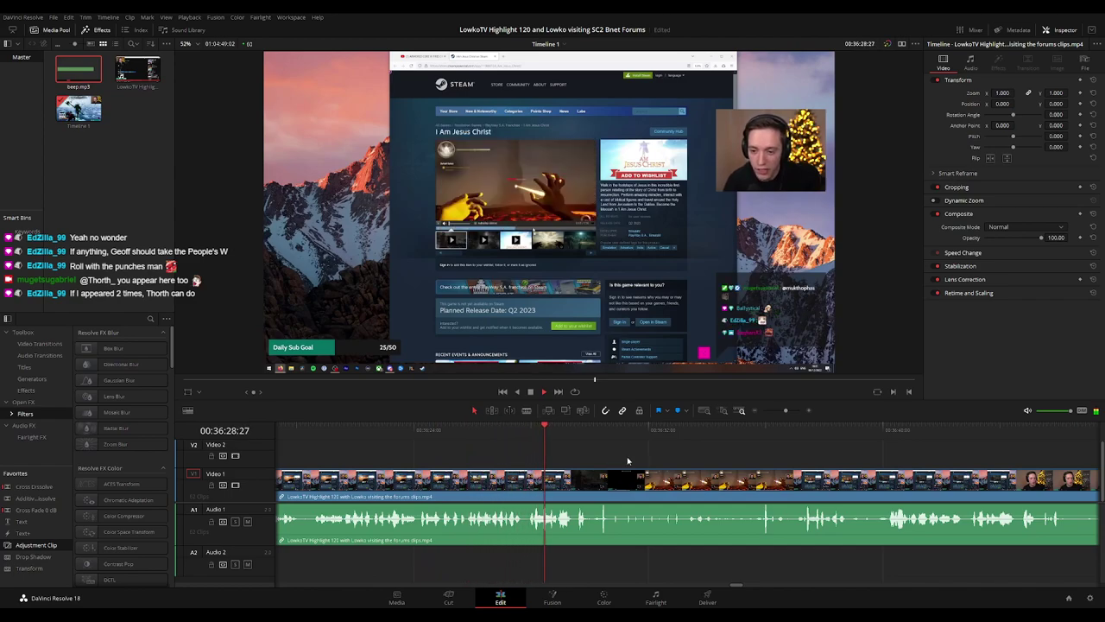
scroll(628, 461, right, 1)
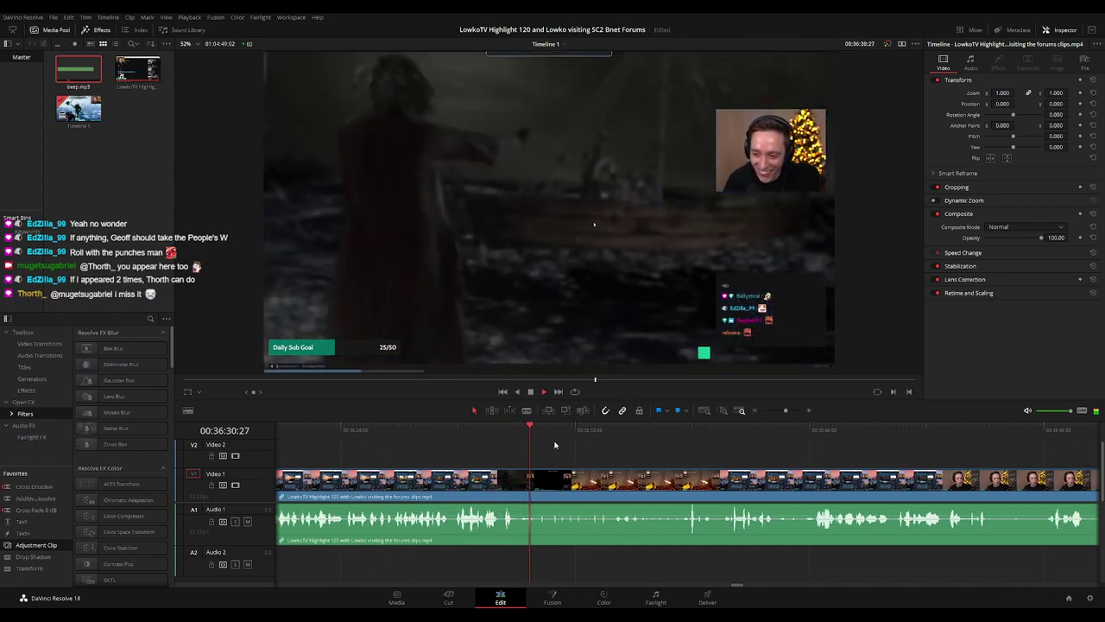
scroll(463, 452, left, 5)
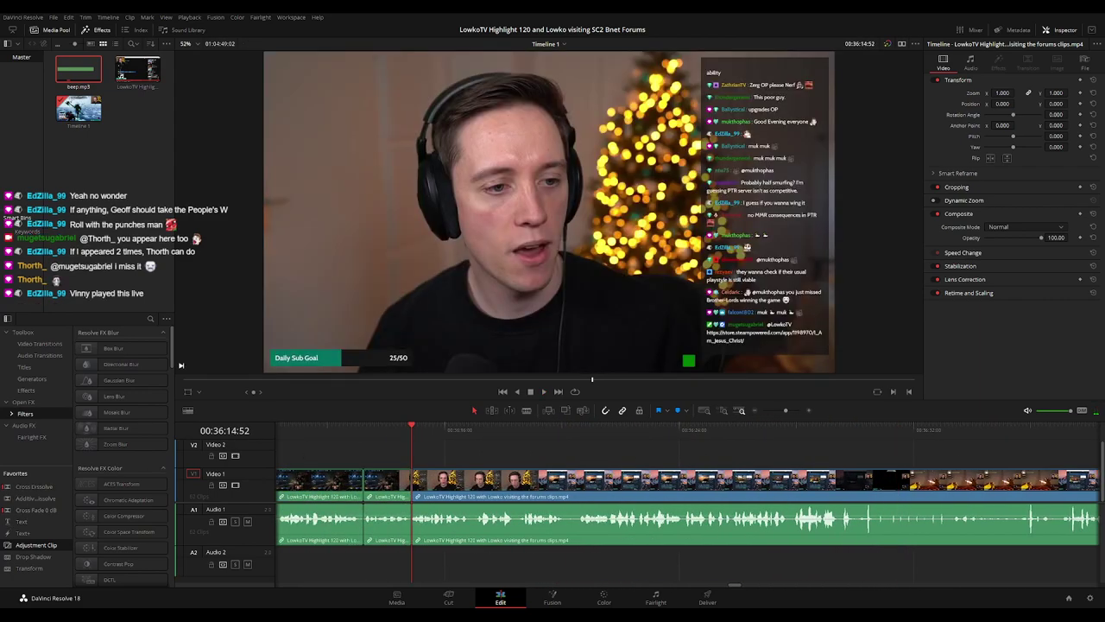
- Replay the footage from 00:36:14:52 and watch through the Steam page section to about 00:36:53, checking for pauses
key(space)
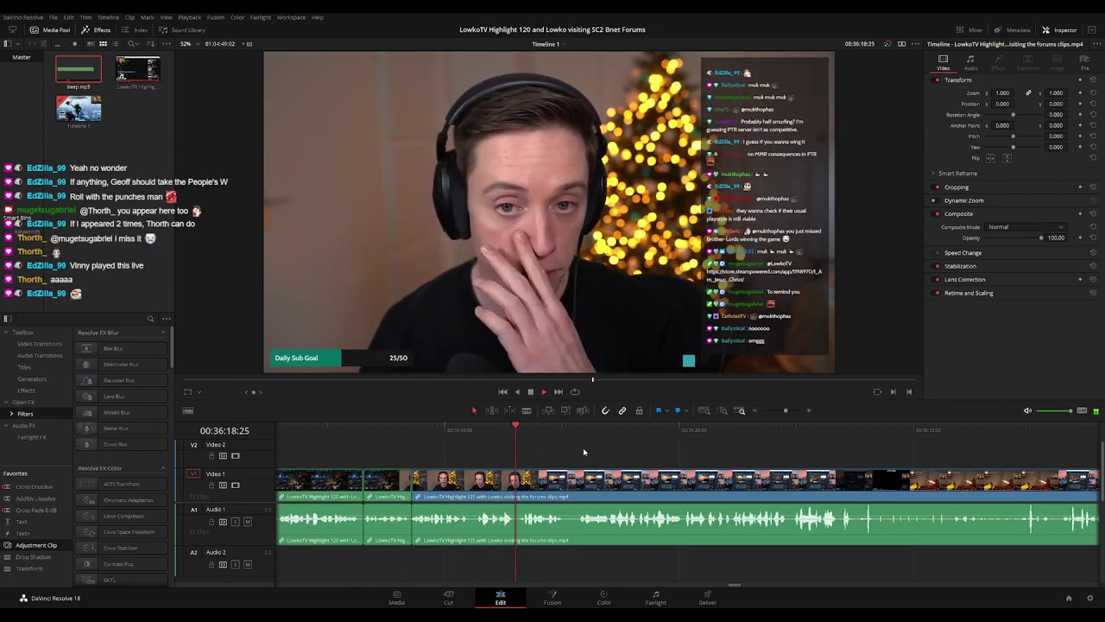
scroll(584, 451, right, 1)
click(337, 433)
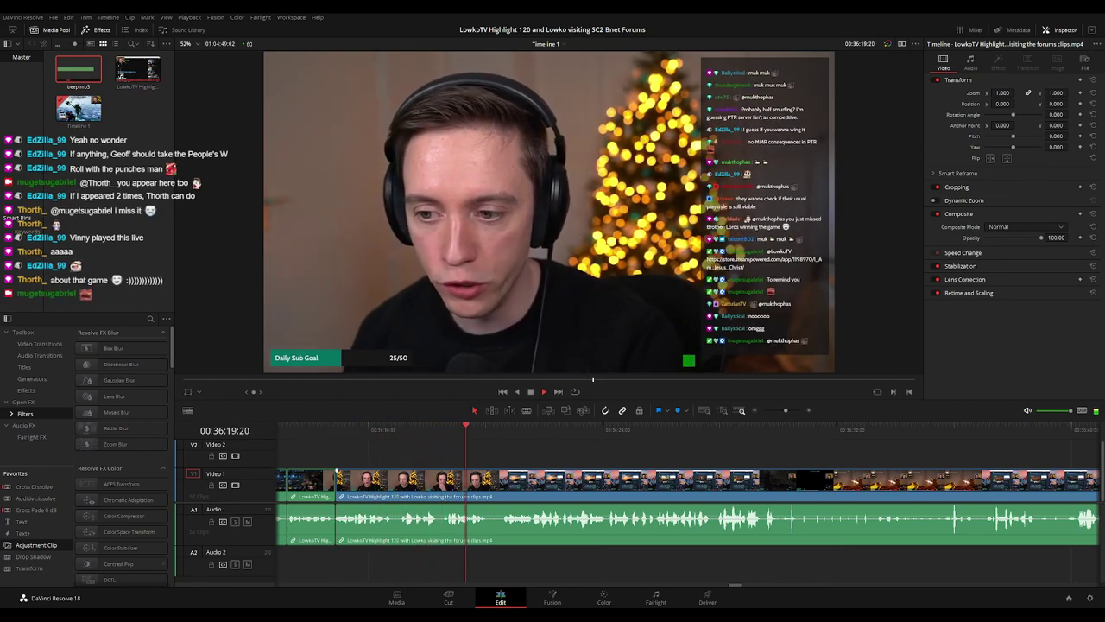
drag(665, 457, 499, 456)
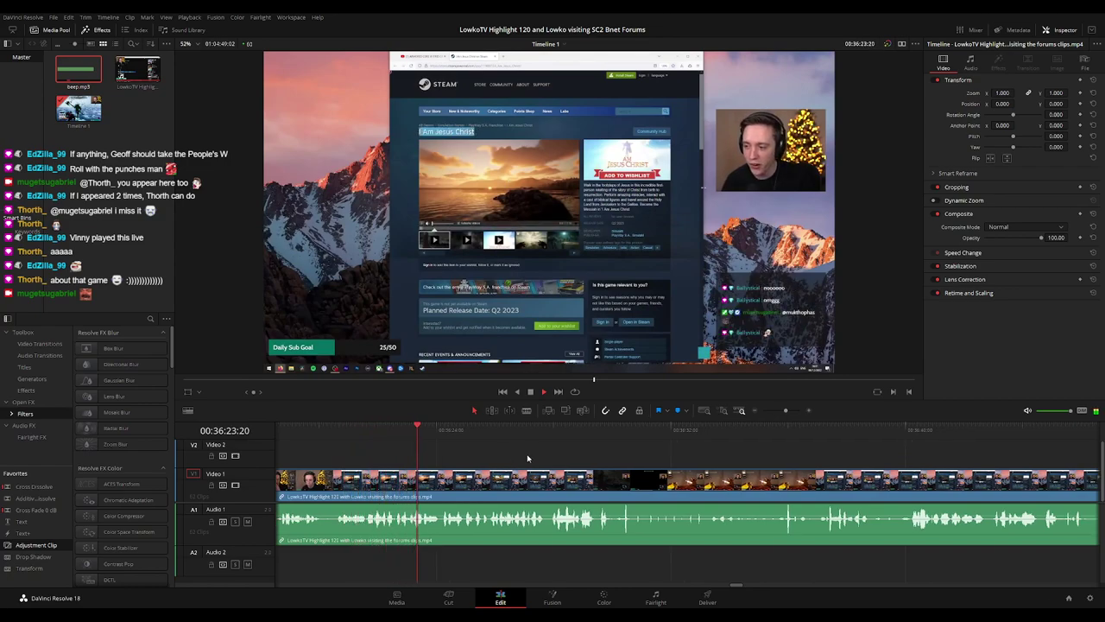
scroll(568, 455, right, 1)
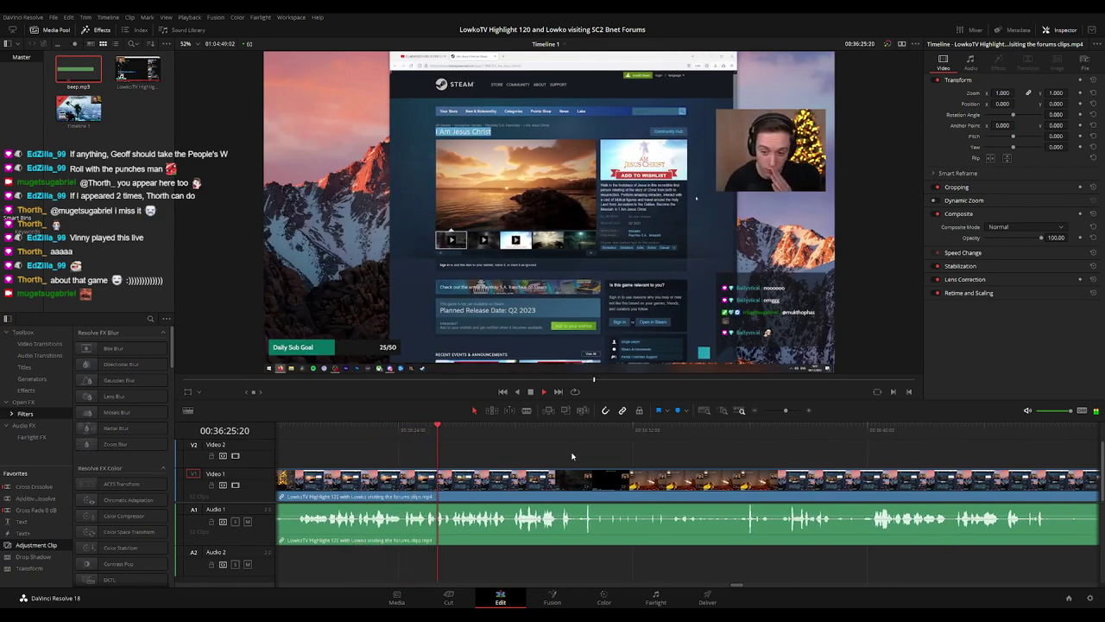
scroll(572, 456, right, 2)
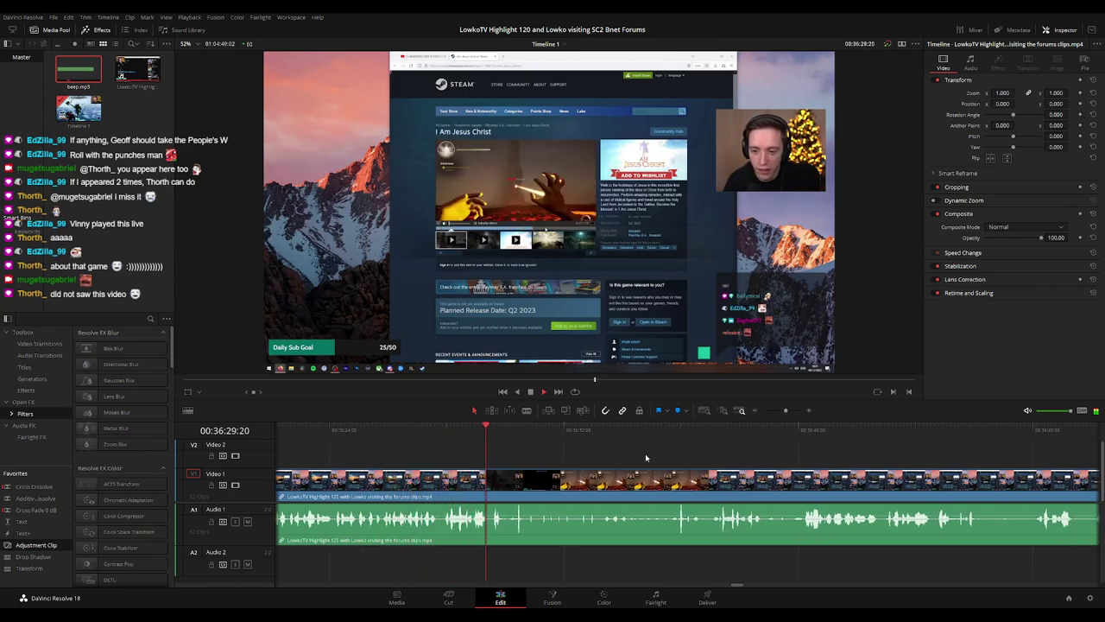
scroll(542, 443, right, 2)
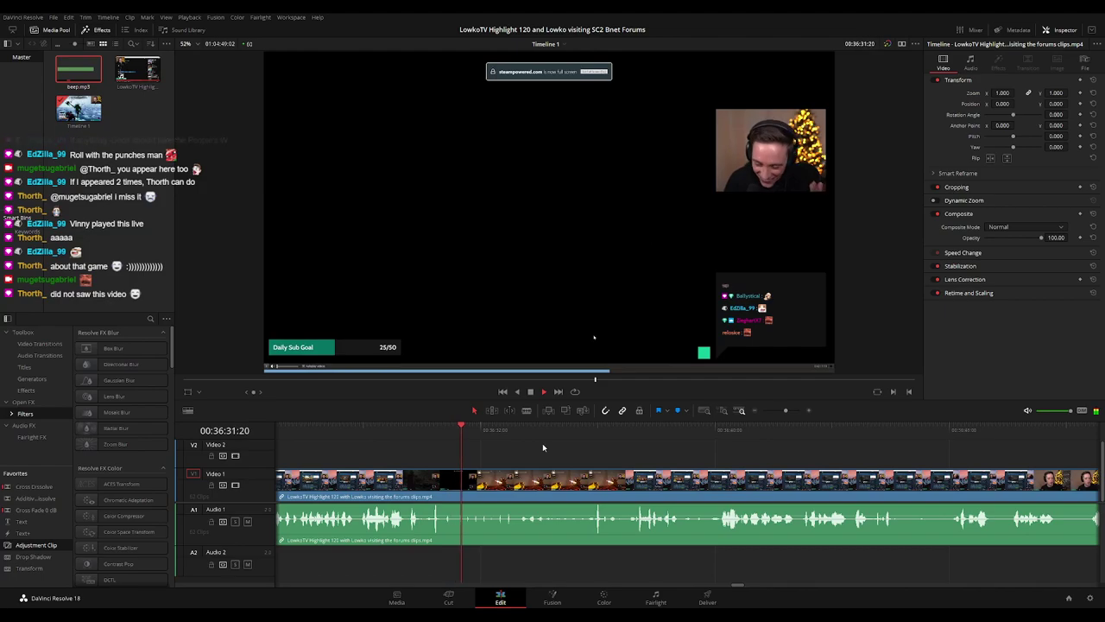
scroll(611, 450, right, 1)
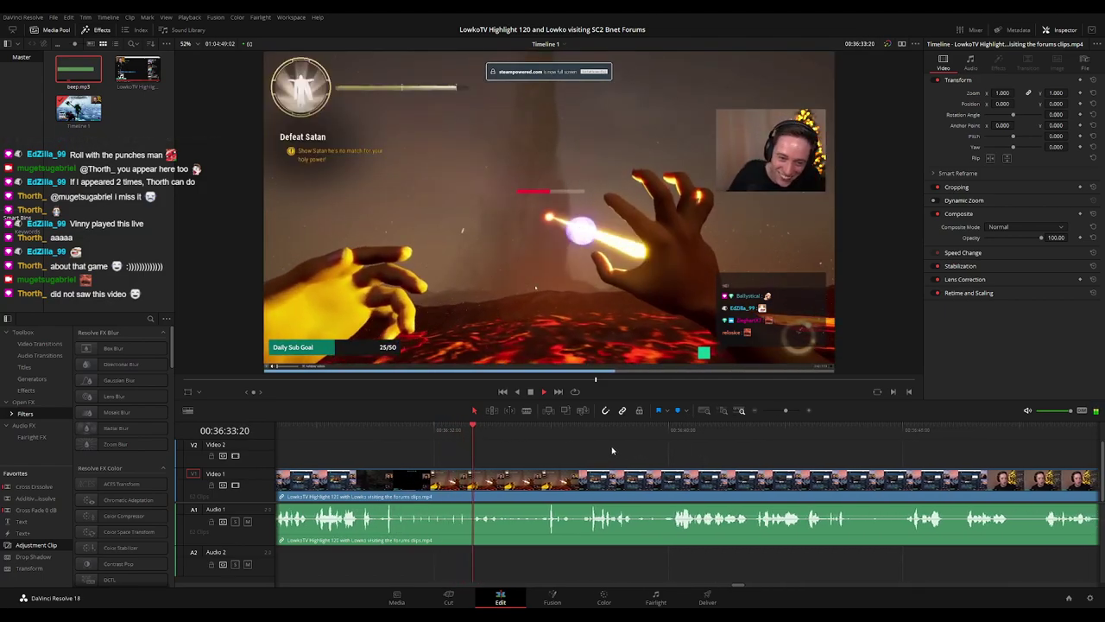
scroll(664, 455, right, 2)
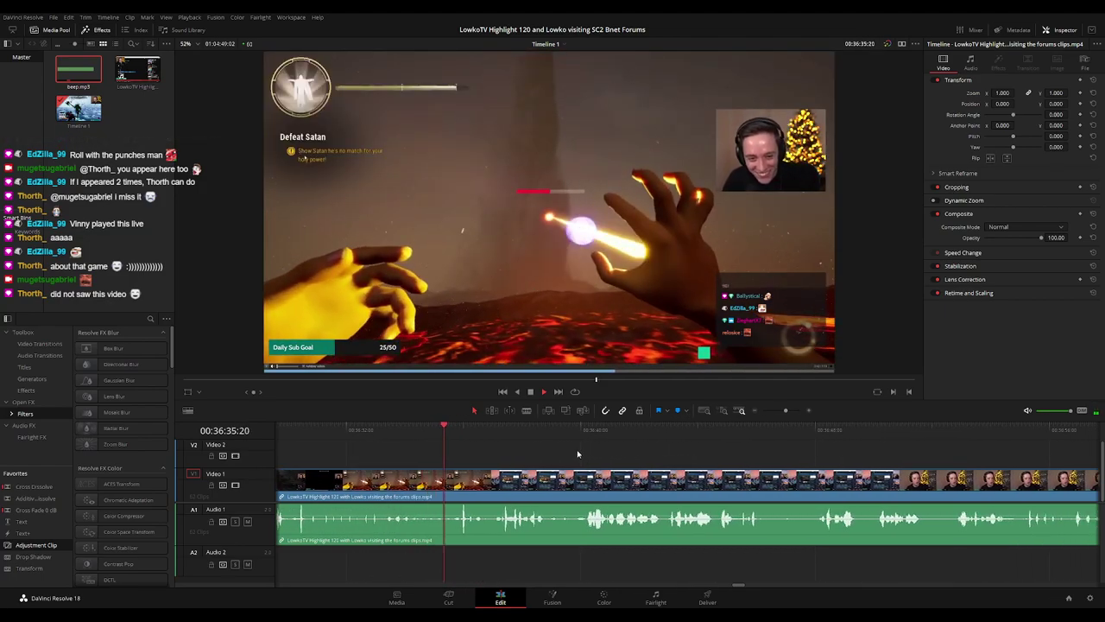
scroll(548, 451, right, 2)
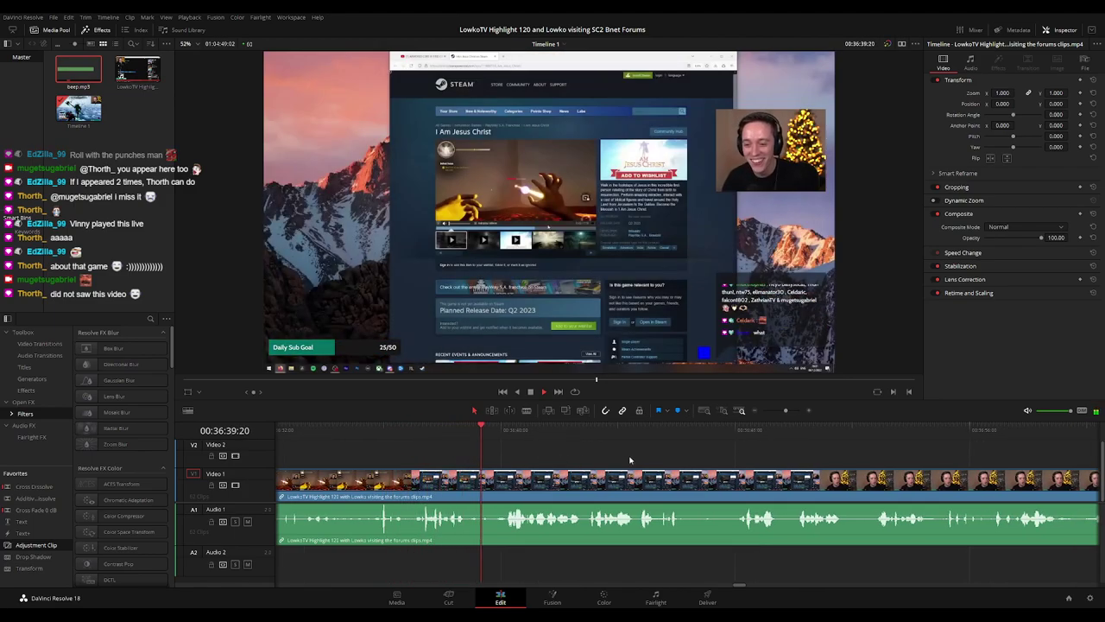
scroll(542, 456, right, 2)
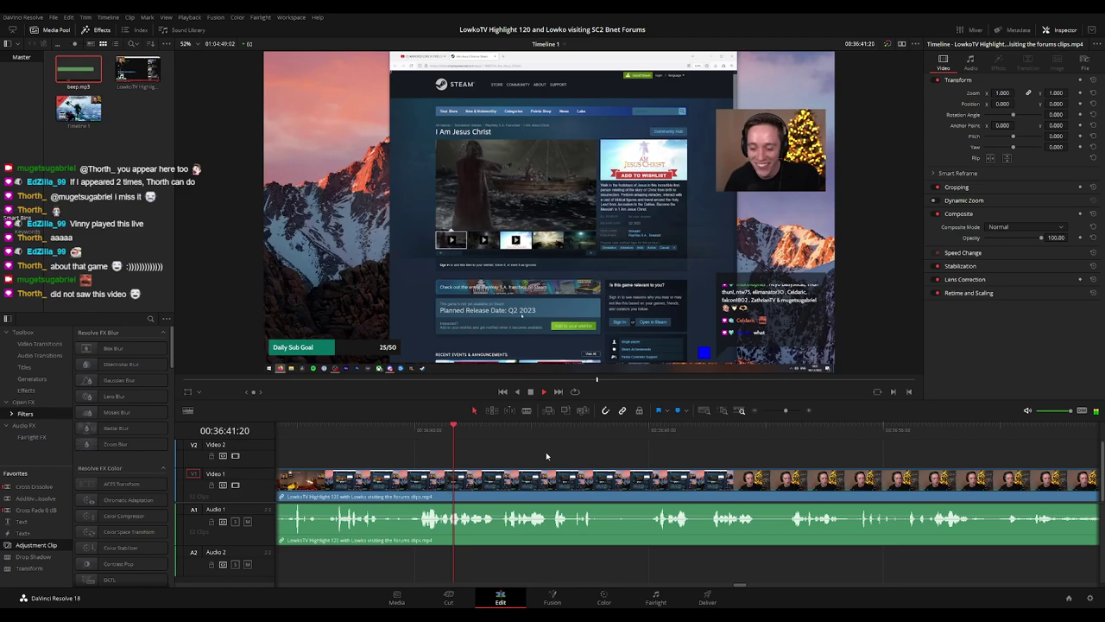
scroll(546, 454, right, 1)
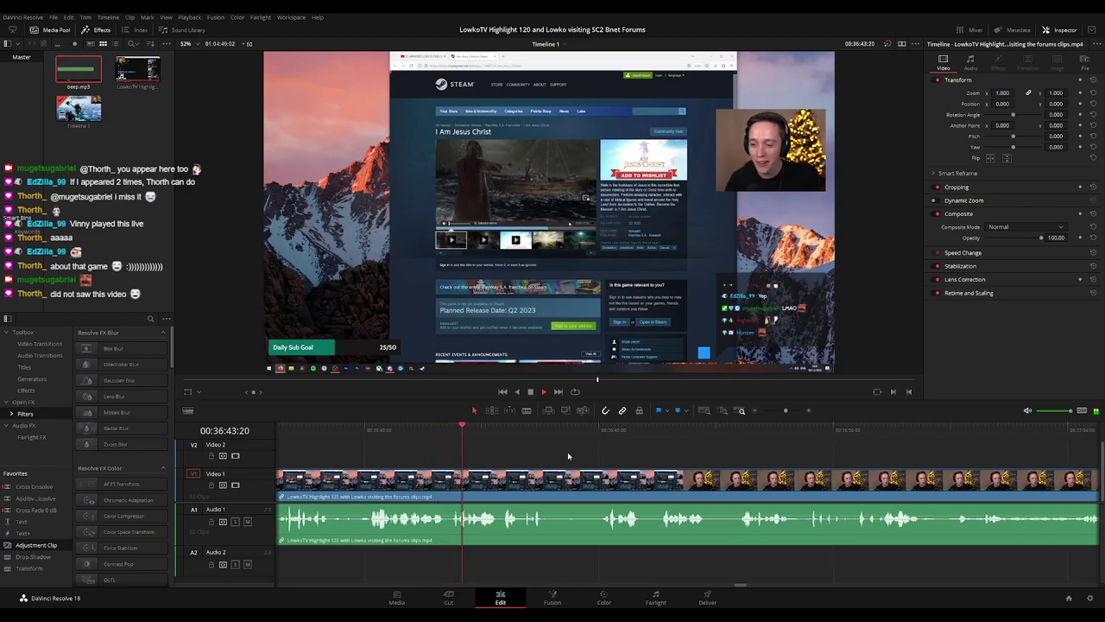
scroll(561, 453, right, 1)
scroll(488, 452, right, 1)
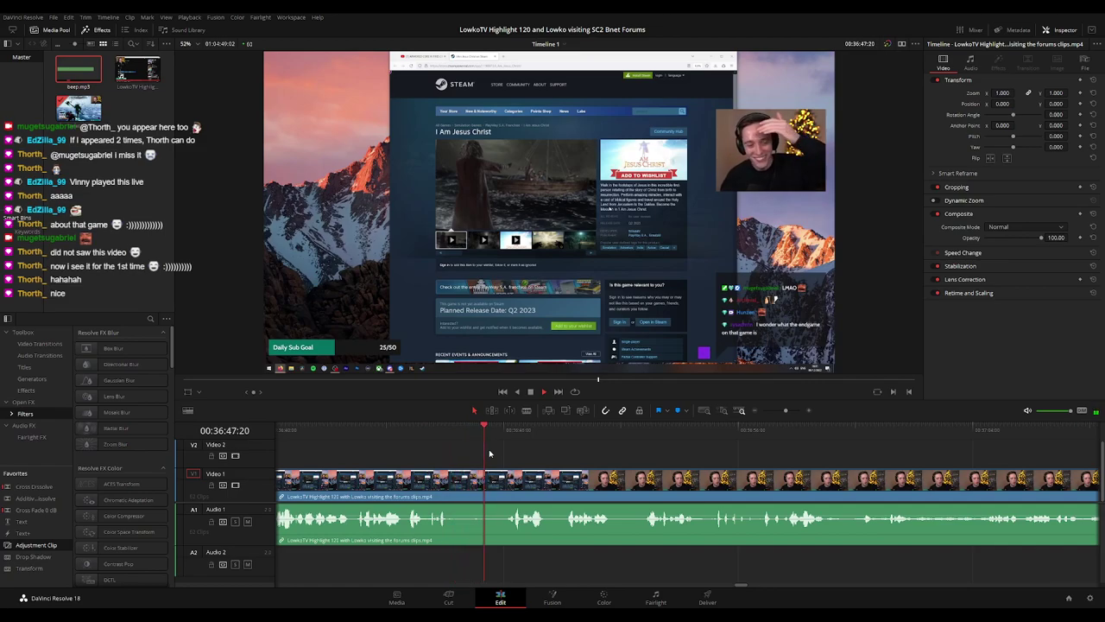
scroll(503, 458, right, 1)
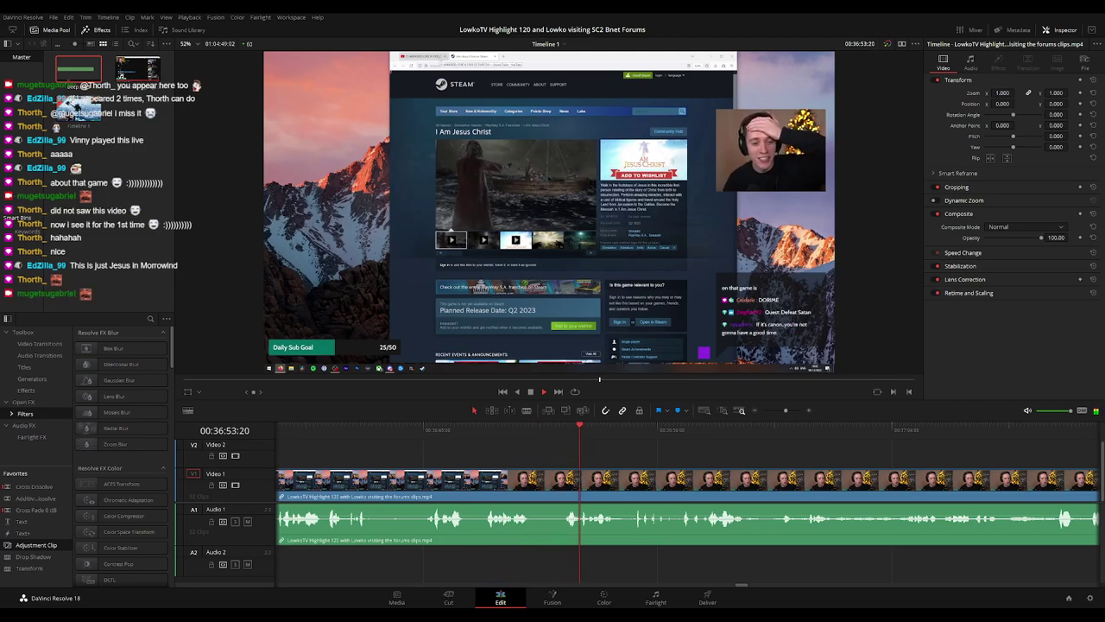
- Ripple-delete the roughly one-second pause starting at about 00:36:51:40 in the Steam page footage and colour the preceding clip green
key(b)
click(532, 487)
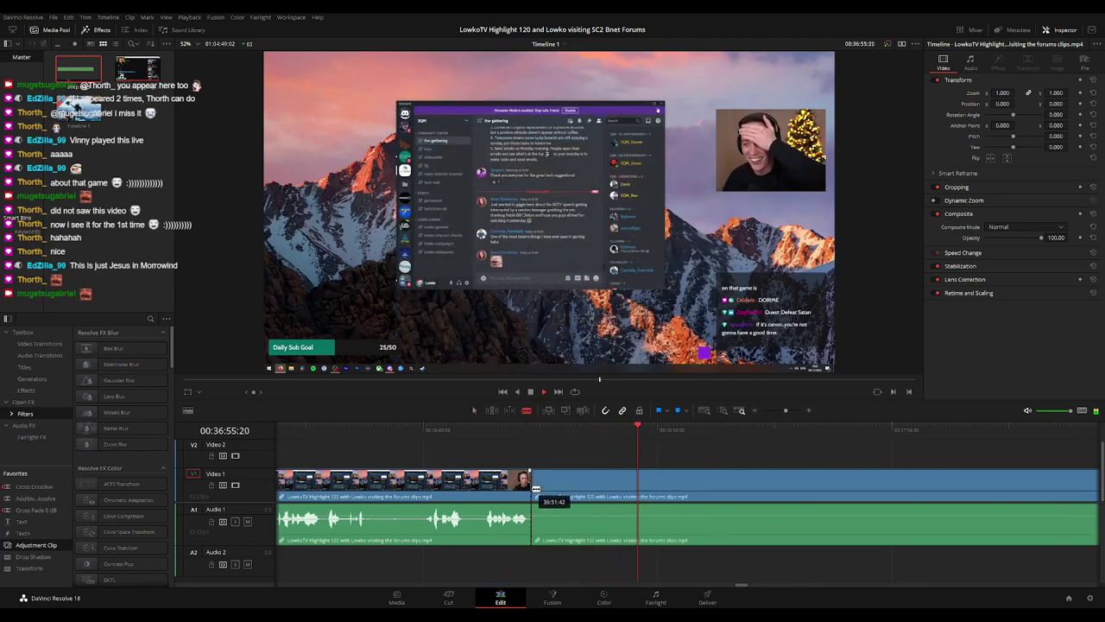
click(563, 486)
key(a)
click(543, 488)
key(Delete)
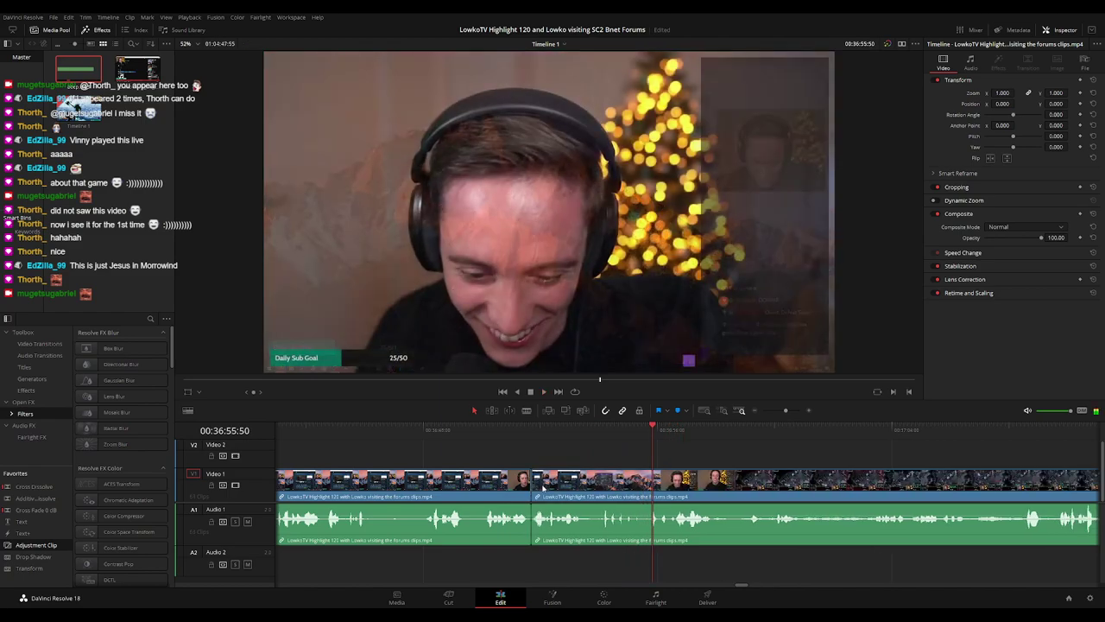
key(space)
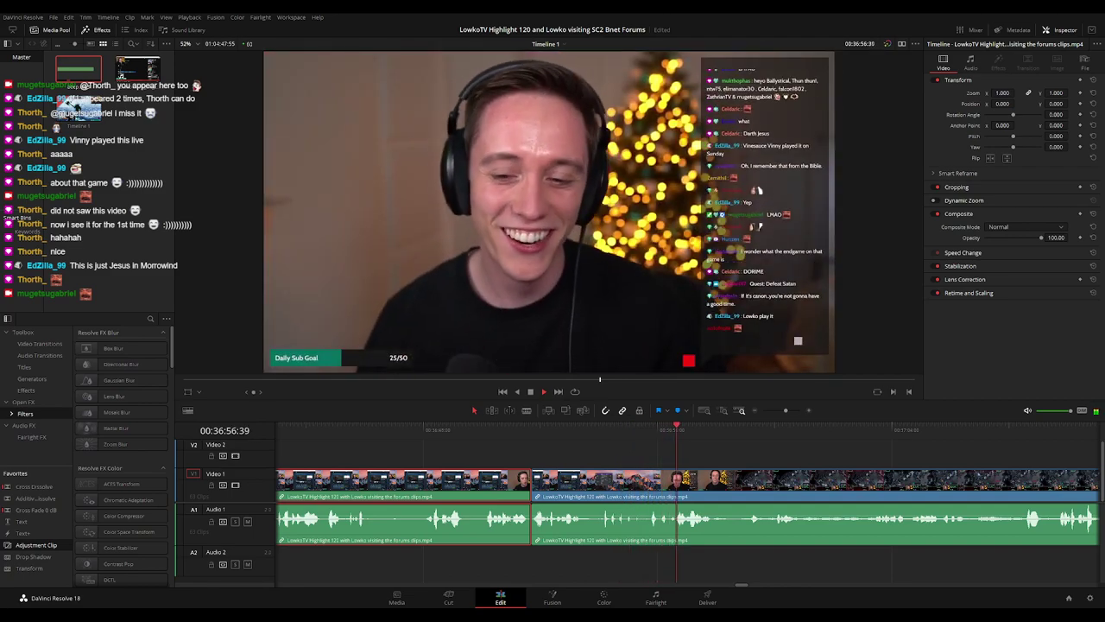
- Ripple-delete the just under one-second tail of the webcam view at about 00:36:58, before the Kerrigan mission, and colour the preceding clip green
click(770, 457)
drag(770, 456, 567, 458)
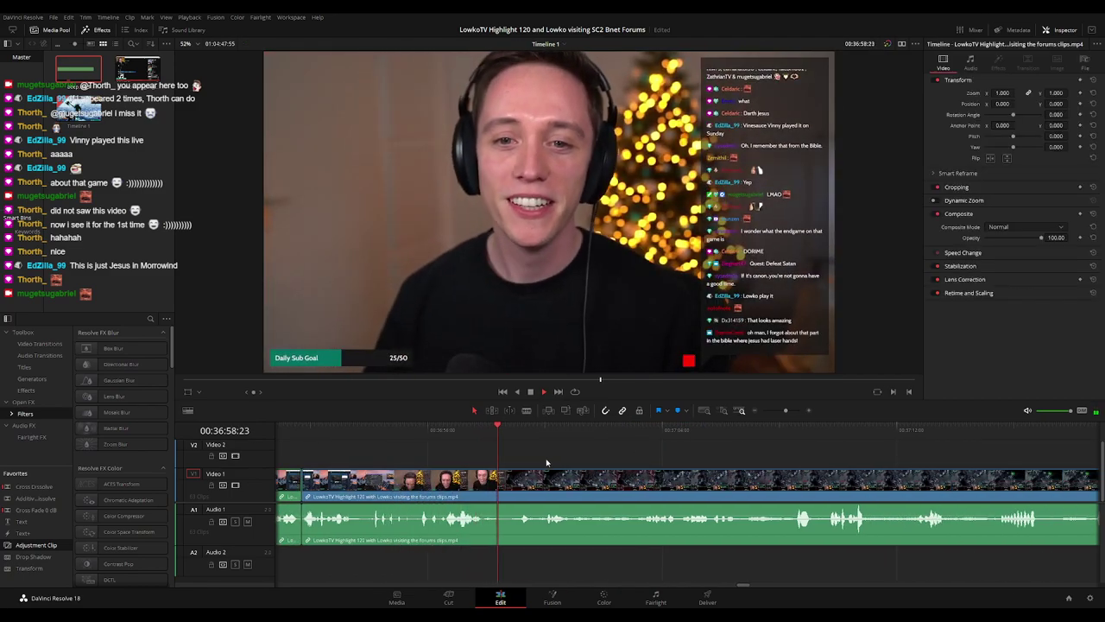
key(b)
click(484, 490)
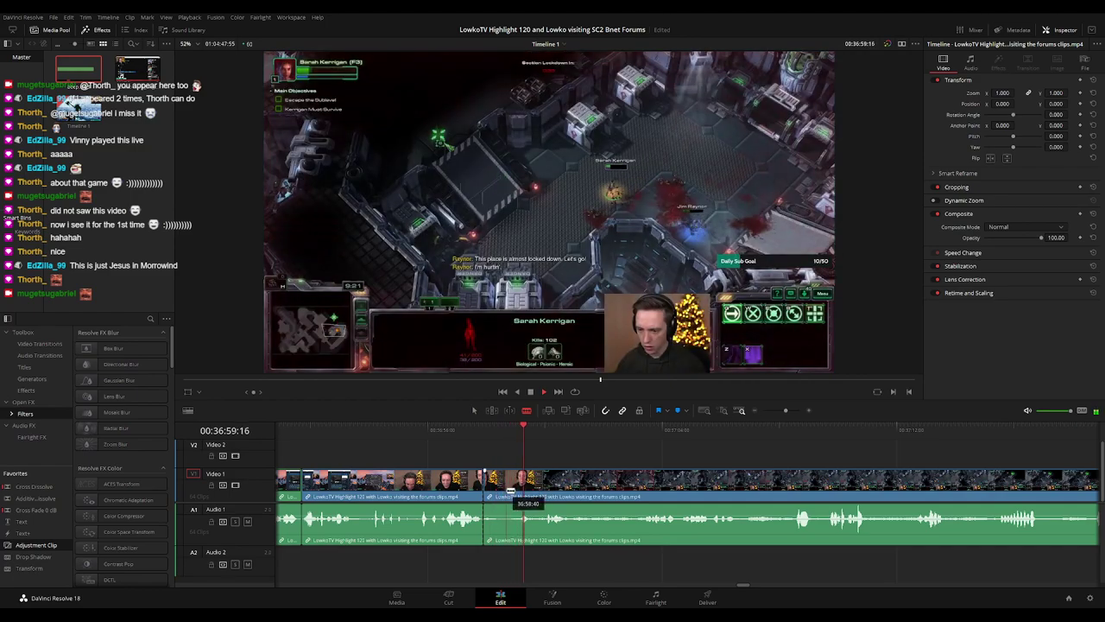
click(510, 490)
key(a)
click(491, 489)
key(Delete)
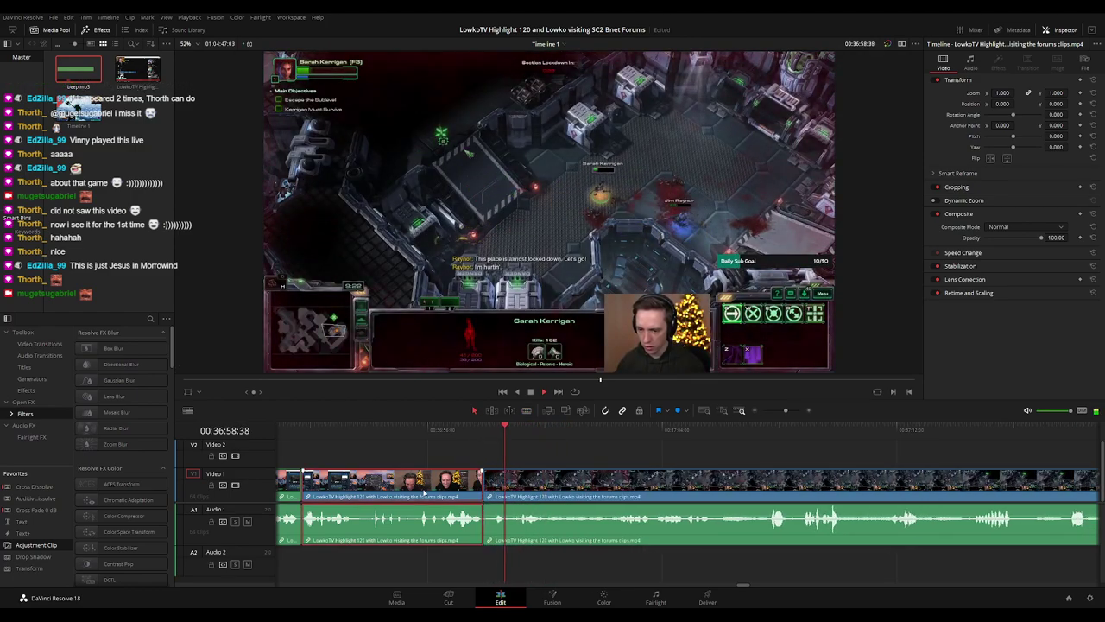
key(g)
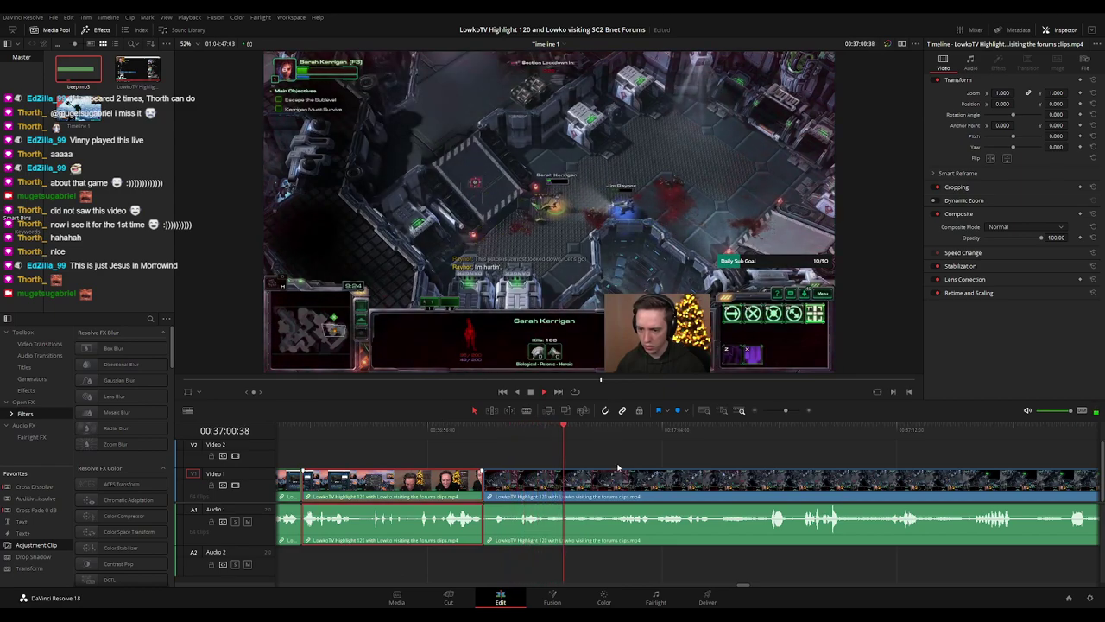
- Review the Kerrigan mission footage from about 00:37:00 to 00:37:34, through the Defeat screen and checkpoint reload, for parts to cut
click(633, 462)
scroll(582, 459, right, 3)
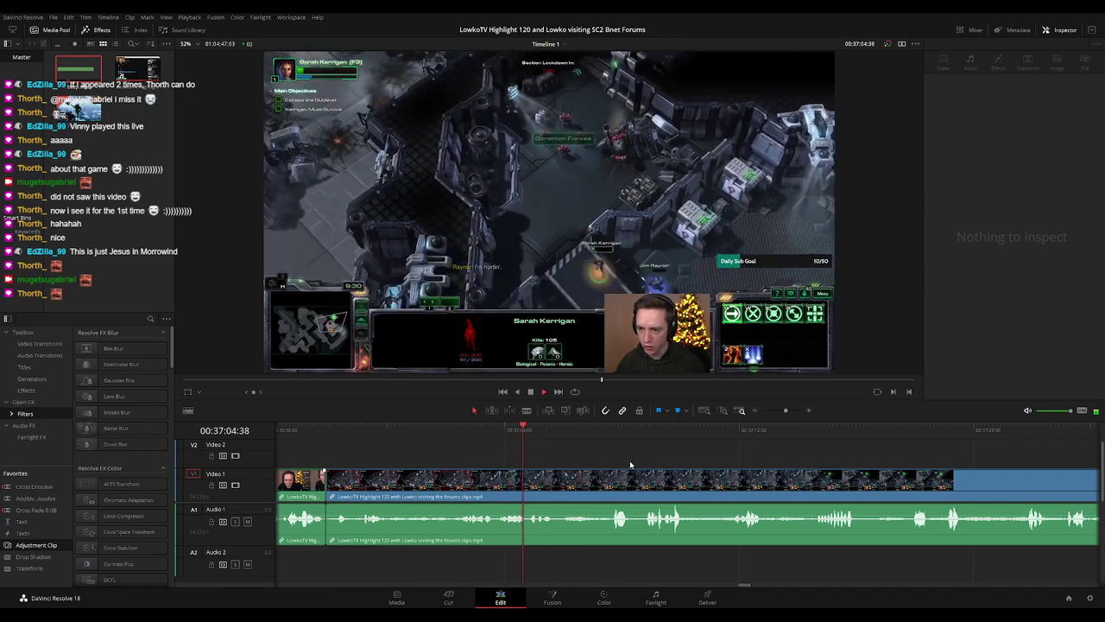
scroll(598, 443, right, 1)
scroll(584, 443, right, 1)
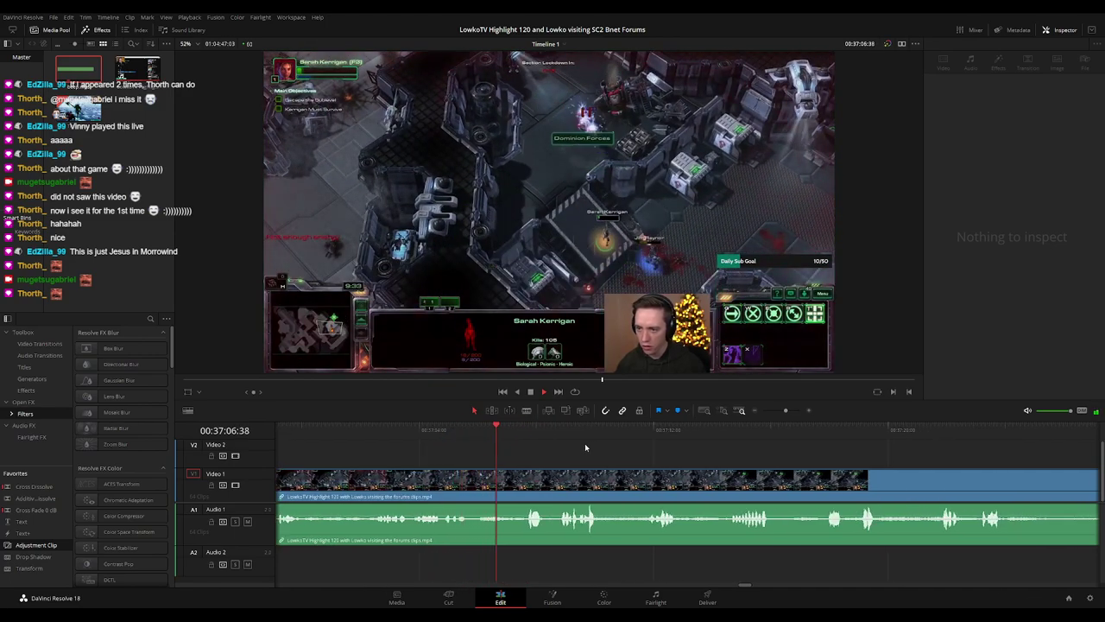
scroll(593, 443, right, 2)
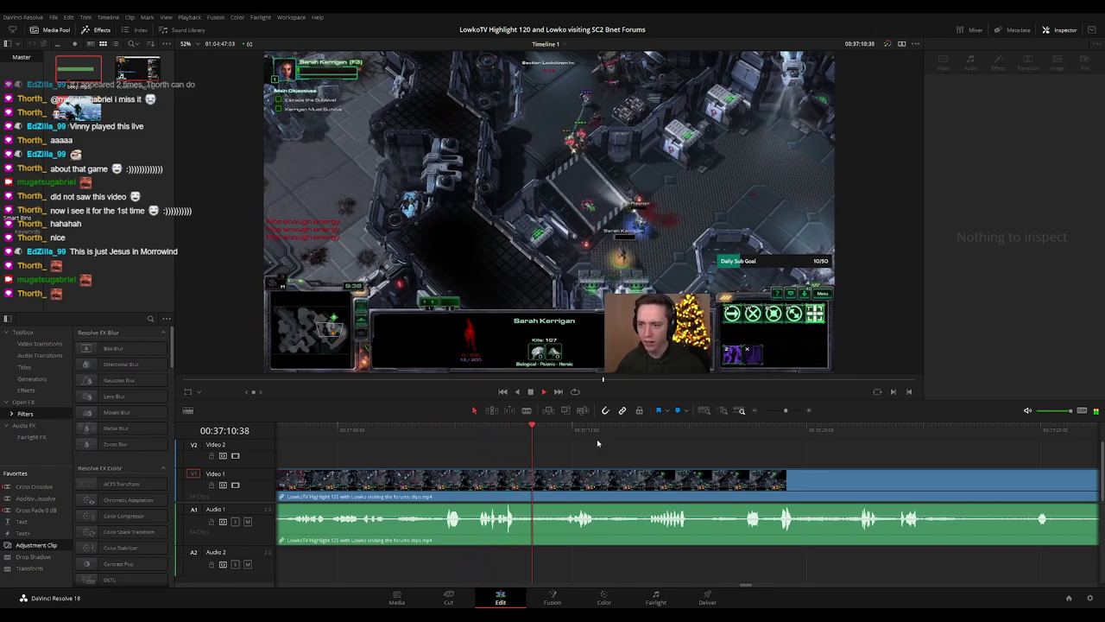
scroll(596, 444, right, 3)
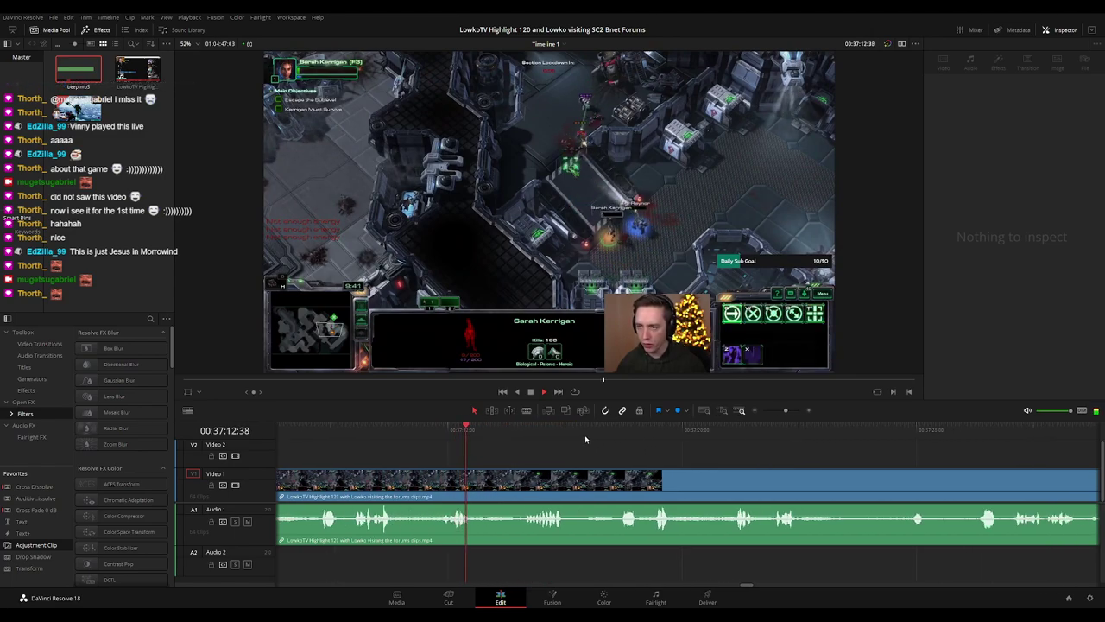
click(518, 431)
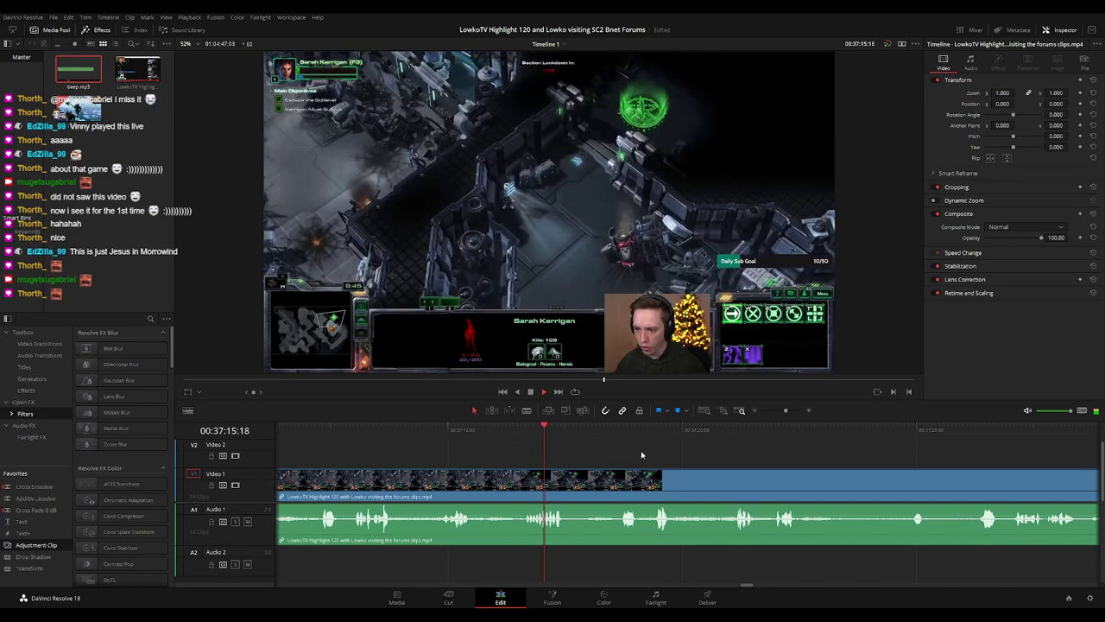
drag(641, 454, 557, 451)
scroll(527, 447, right, 3)
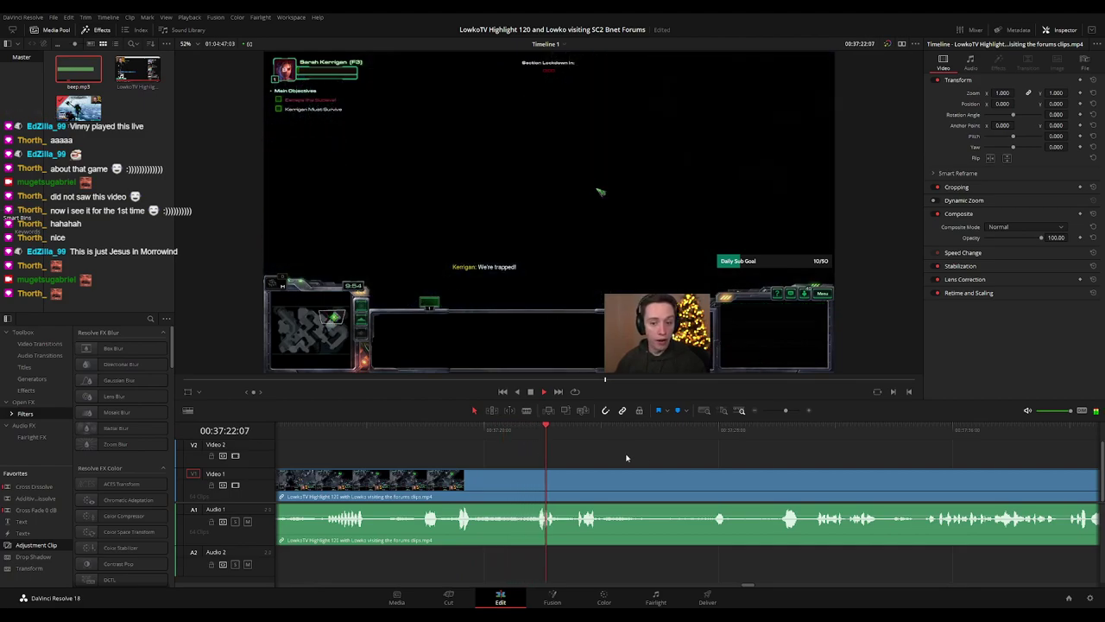
scroll(553, 453, right, 2)
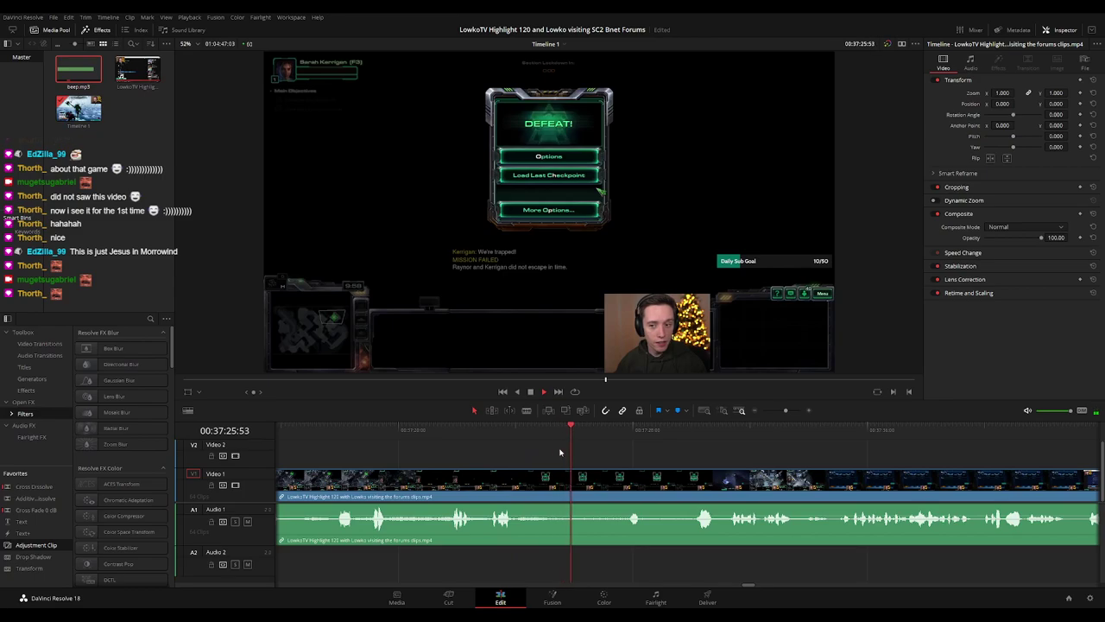
scroll(639, 452, right, 1)
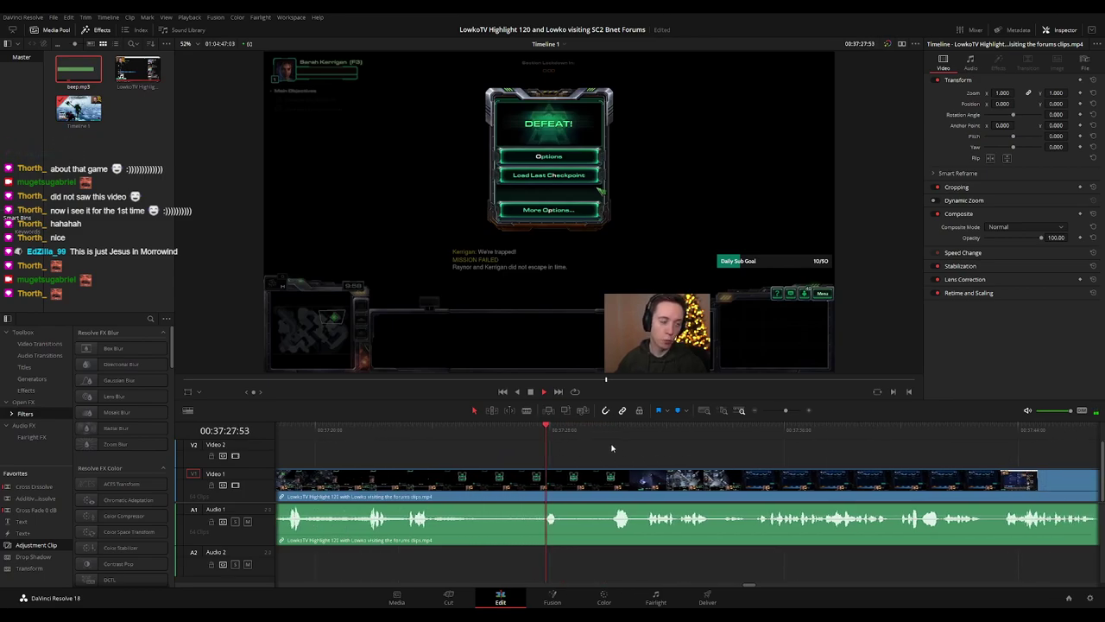
click(604, 437)
scroll(570, 442, right, 4)
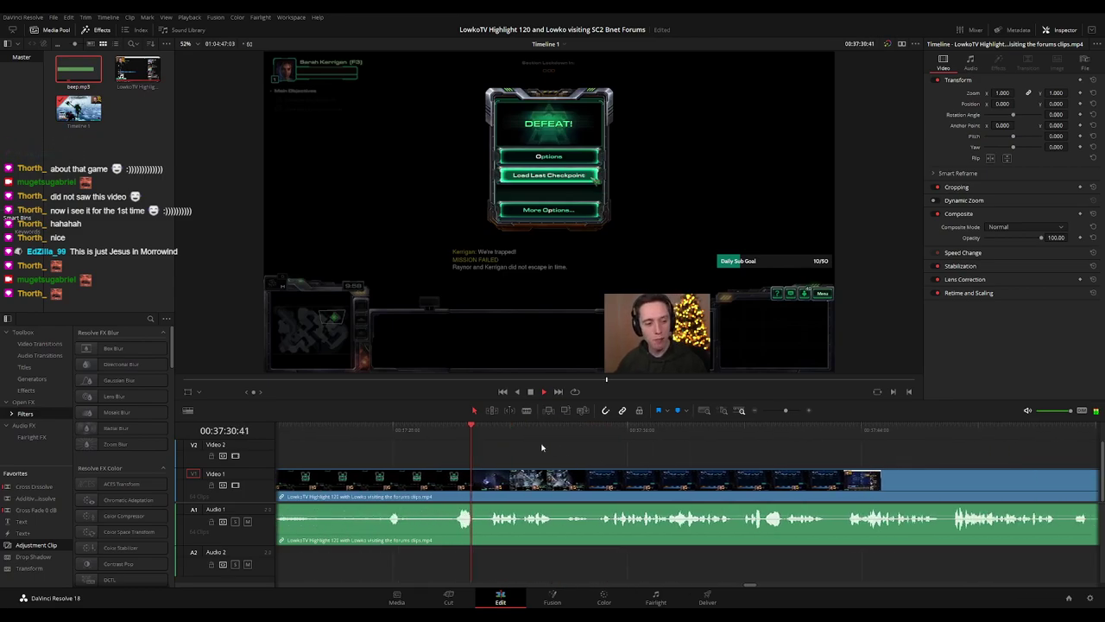
scroll(528, 448, right, 1)
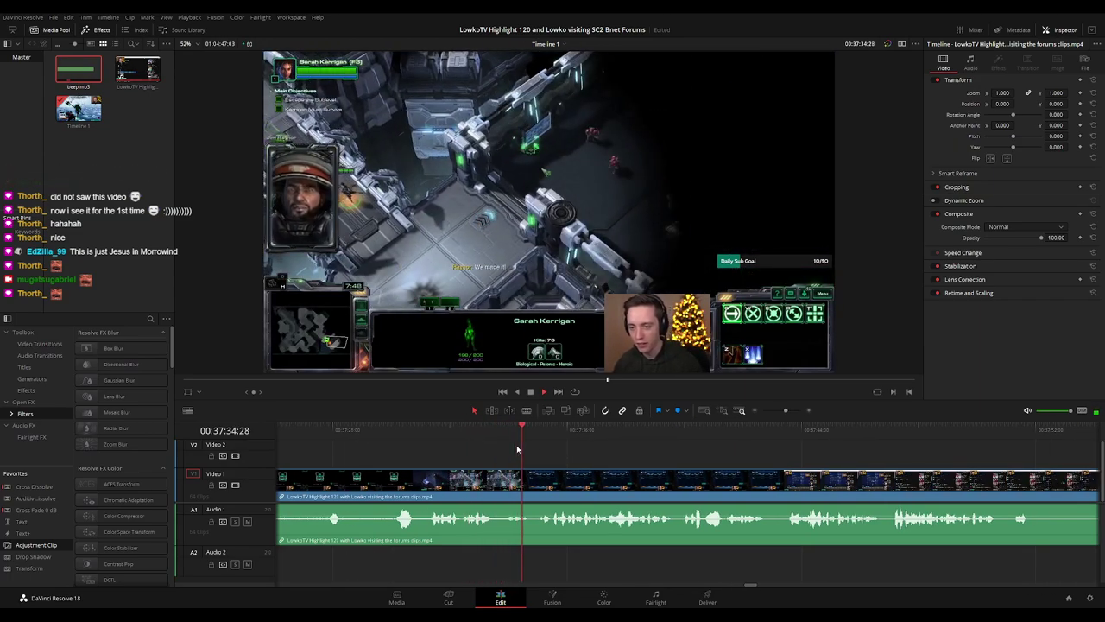
- Ripple-delete the roughly quarter-second tail of the Kerrigan mission footage at about 00:37:34:44, before the Victory screen, and colour the preceding clip blue
click(530, 429)
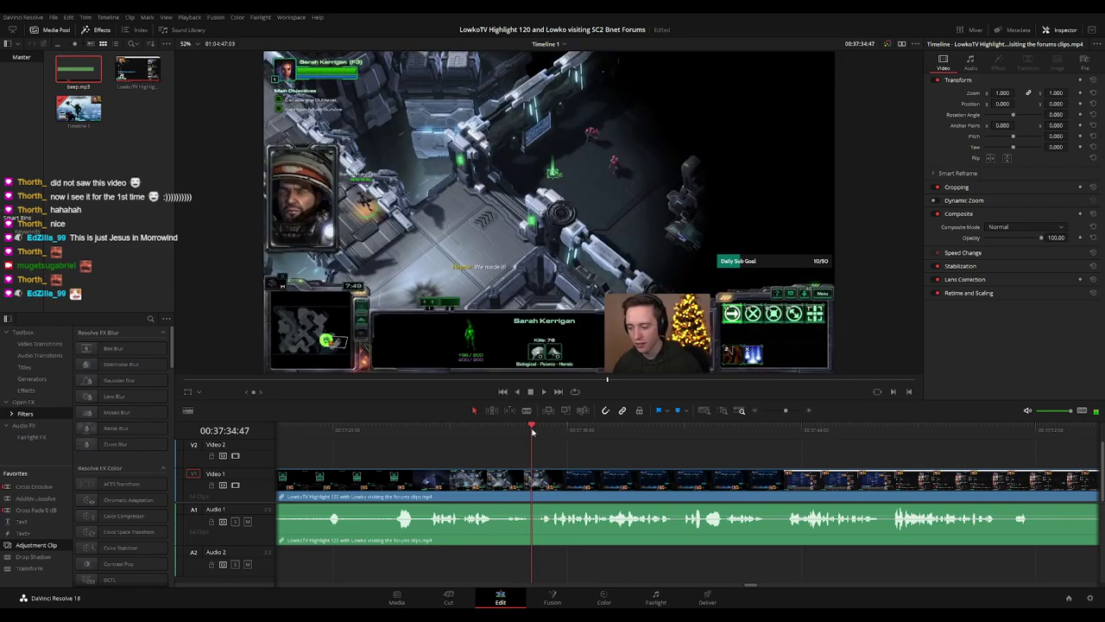
click(535, 478)
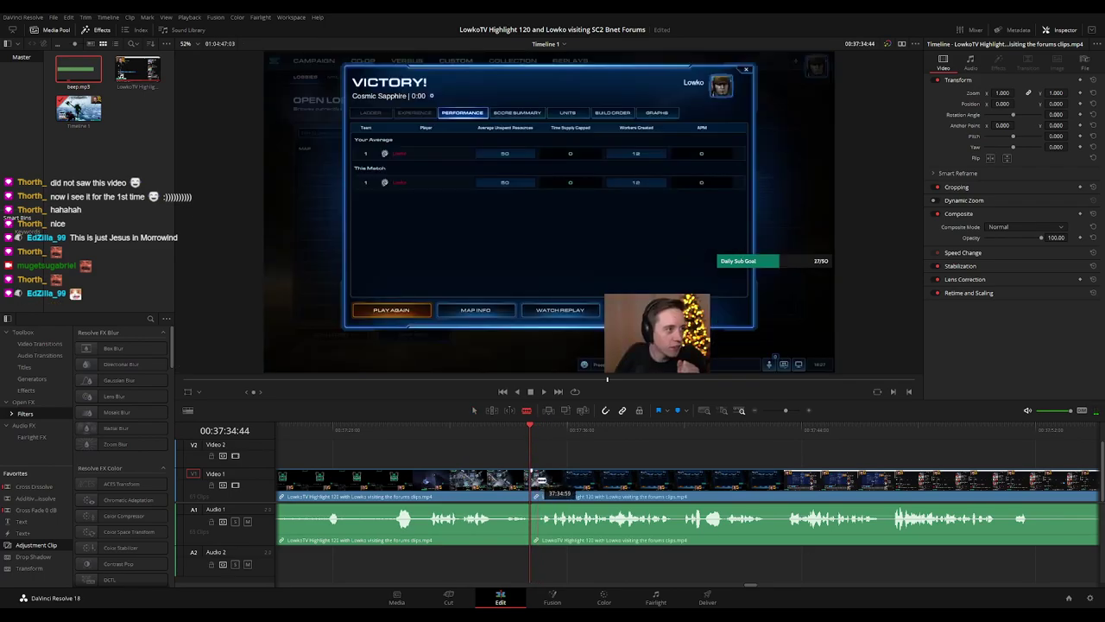
key(a)
key(space)
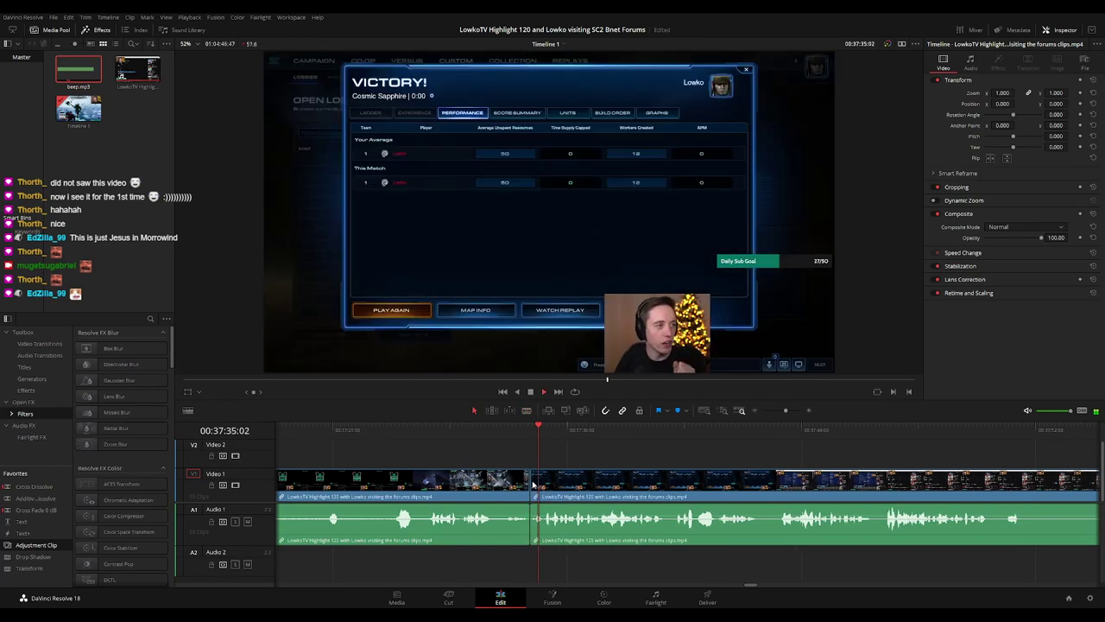
click(491, 486)
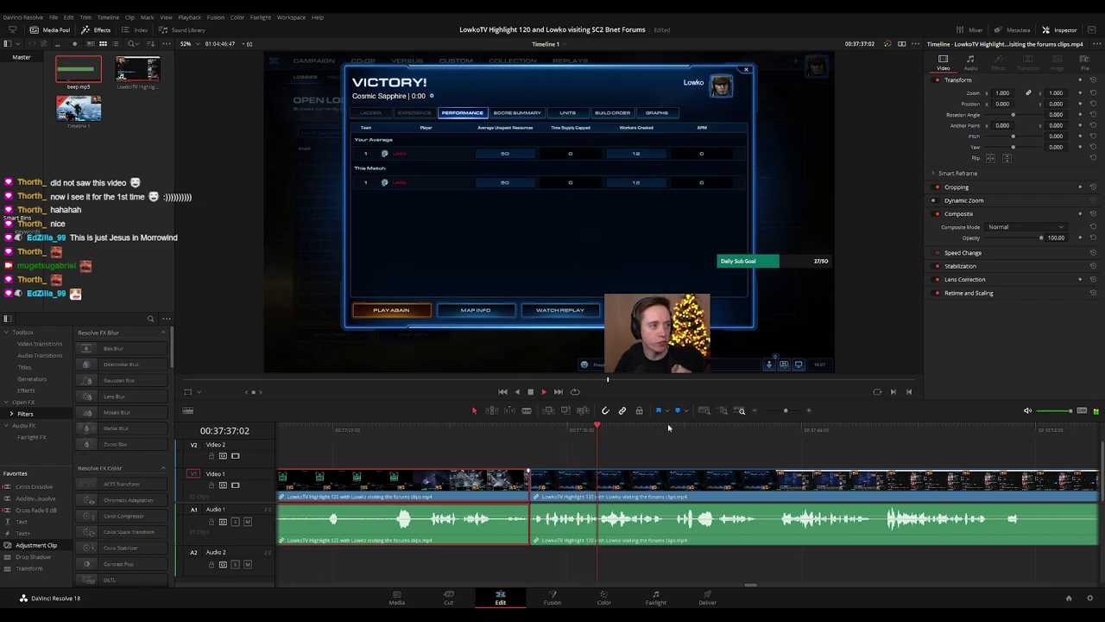
key(1)
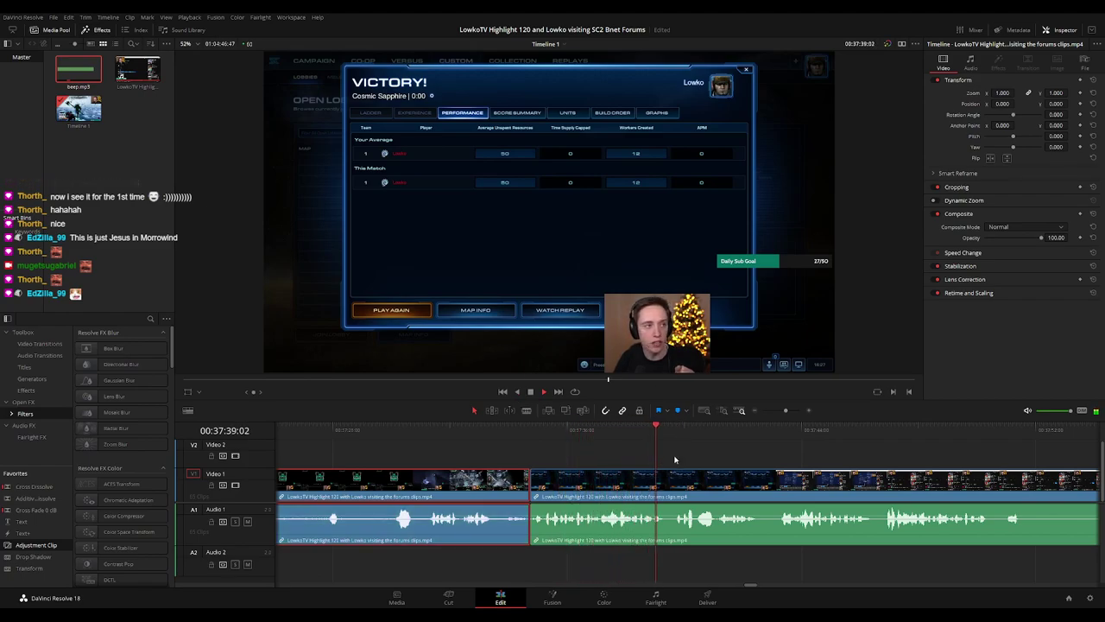
- Watch the Victory screen footage to about 00:37:42 and split it at about 00:37:39:31 and 00:37:43
click(676, 459)
scroll(619, 449, right, 1)
scroll(604, 449, down, 2)
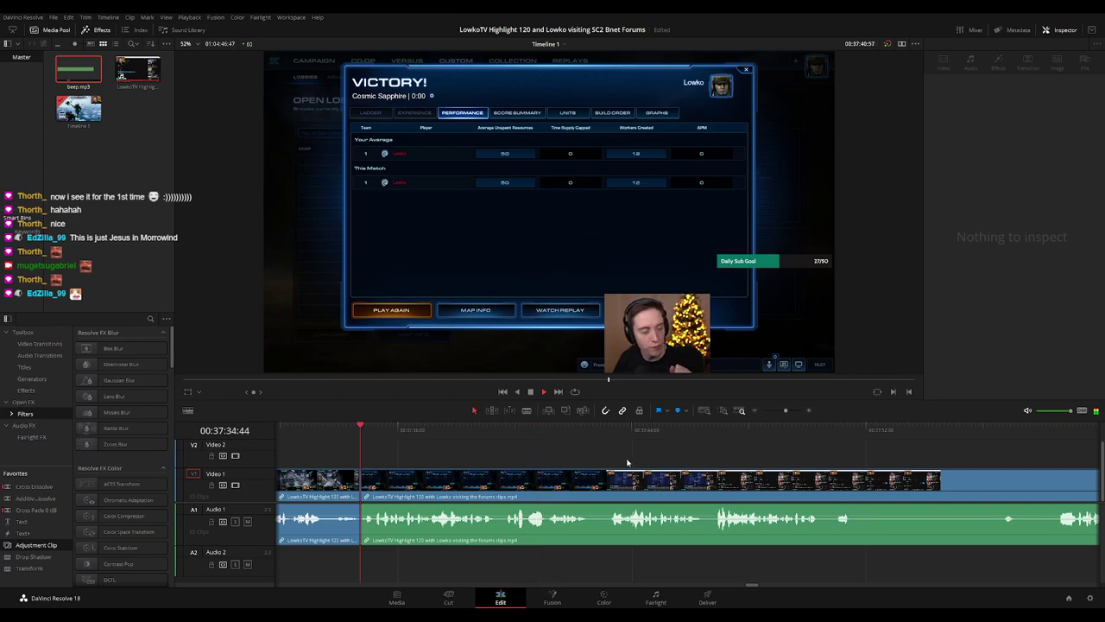
drag(675, 461, 570, 454)
click(562, 480)
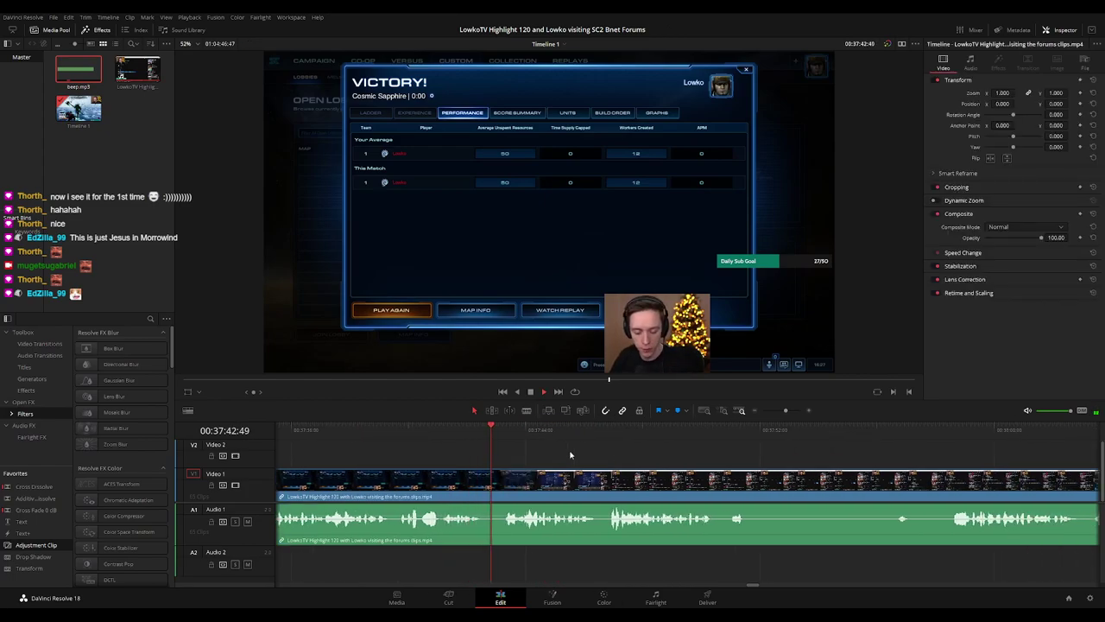
click(397, 429)
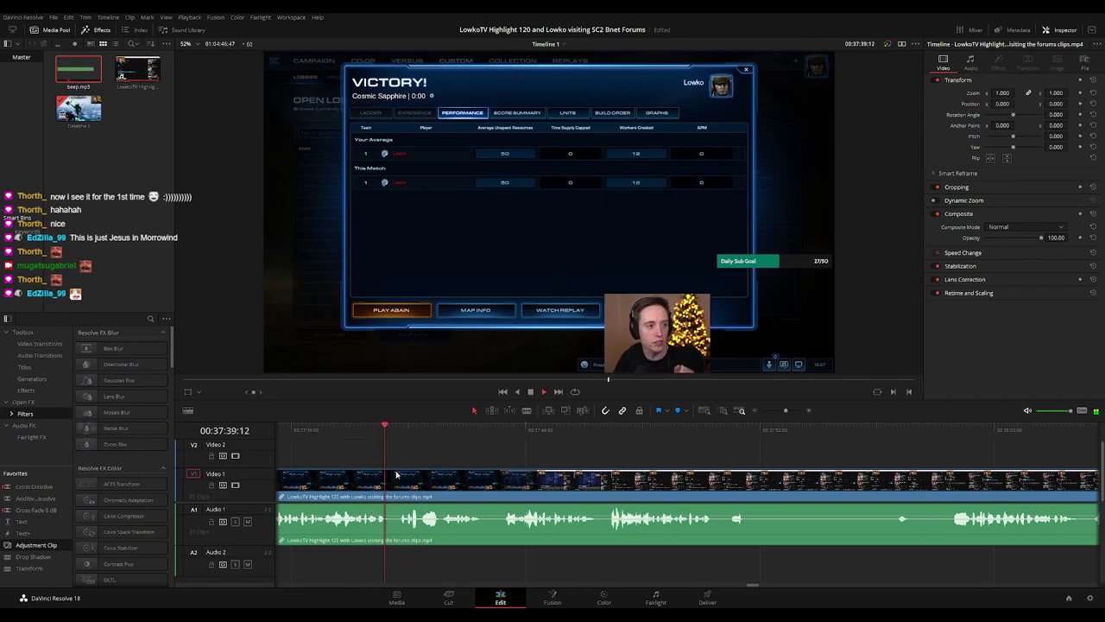
key(space)
key(b)
click(396, 484)
click(505, 478)
key(a)
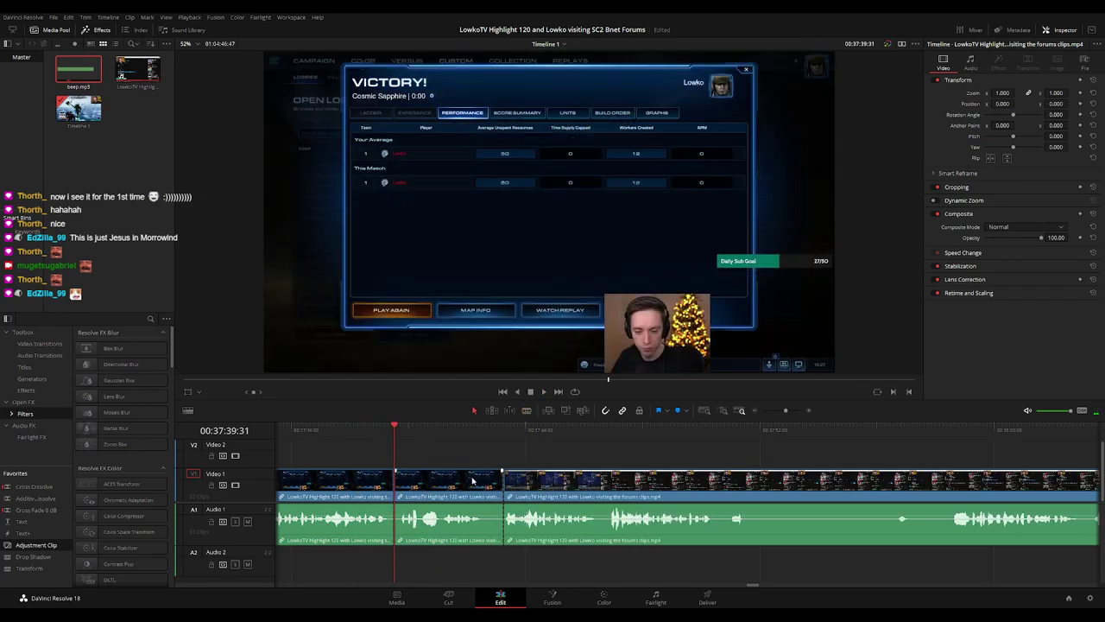
- Undo the last split, split the Victory screen footage at about 00:37:42:53 instead, and ripple-delete the roughly 3.4-second section before it
key(ctrl+z)
click(492, 437)
key(b)
click(494, 485)
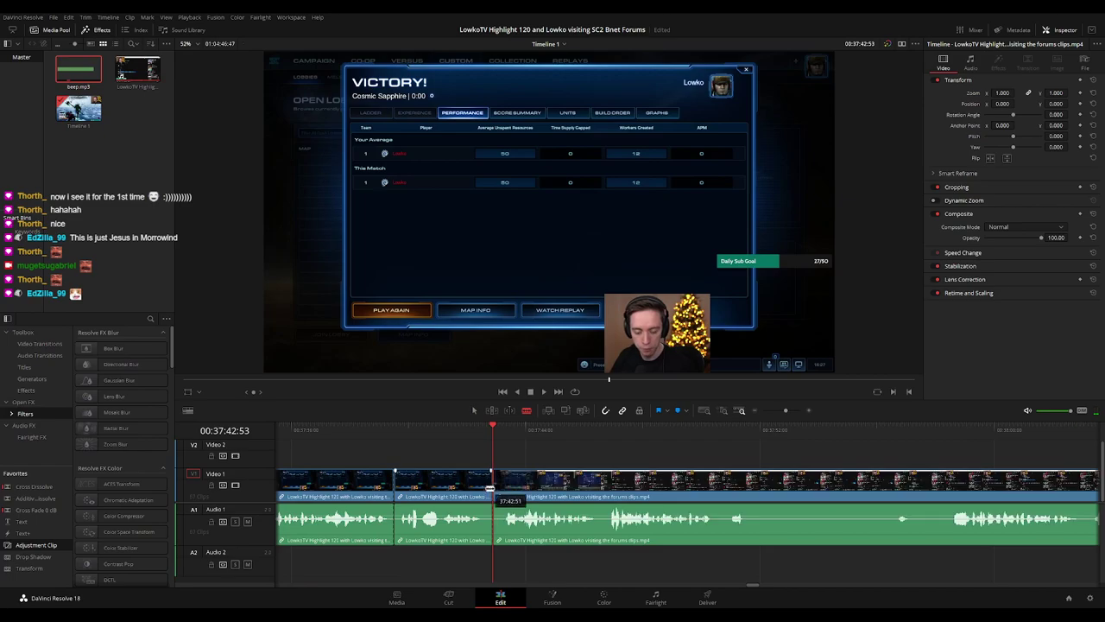
key(a)
click(483, 489)
key(Delete)
- Colour the remaining Victory screen clip green and watch the YouTube comments footage to about 00:37:55 for pauses
key(space)
click(368, 486)
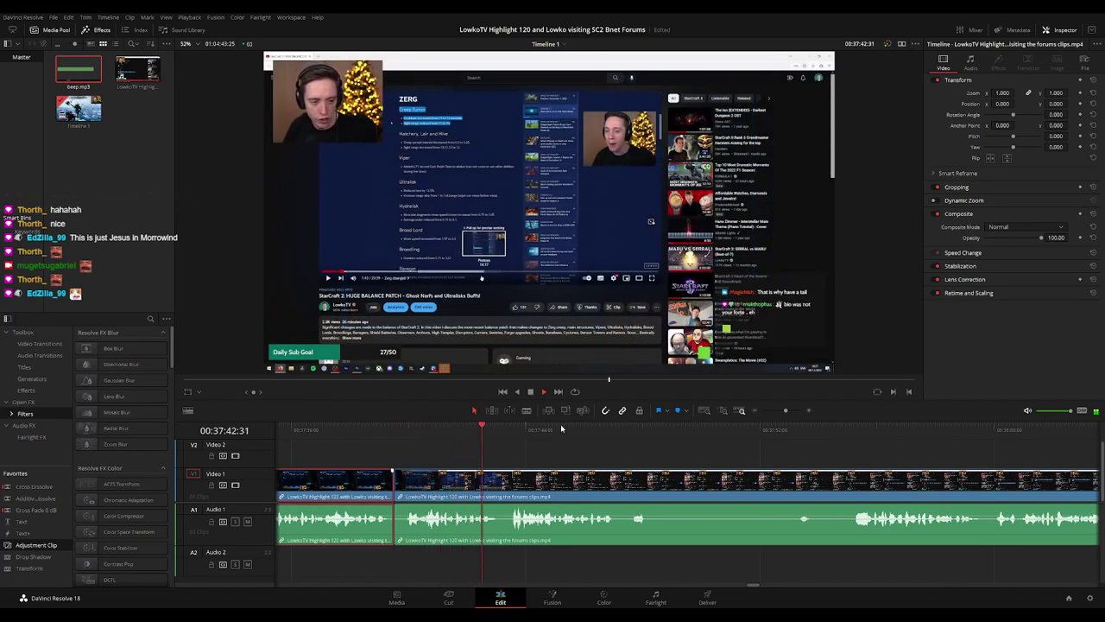
click(666, 452)
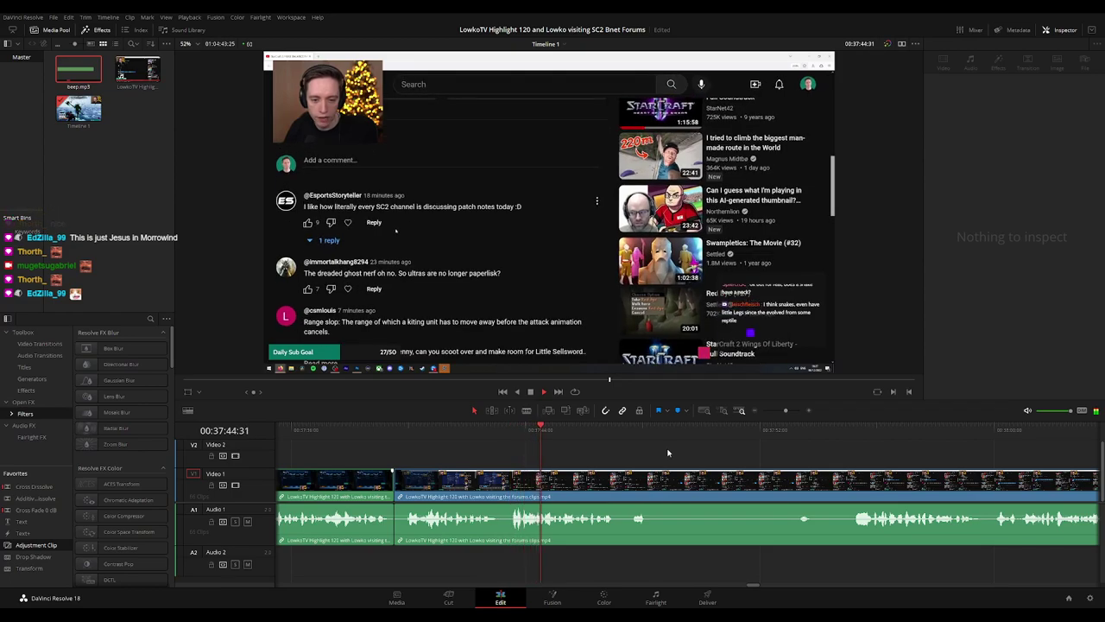
drag(688, 452, 617, 441)
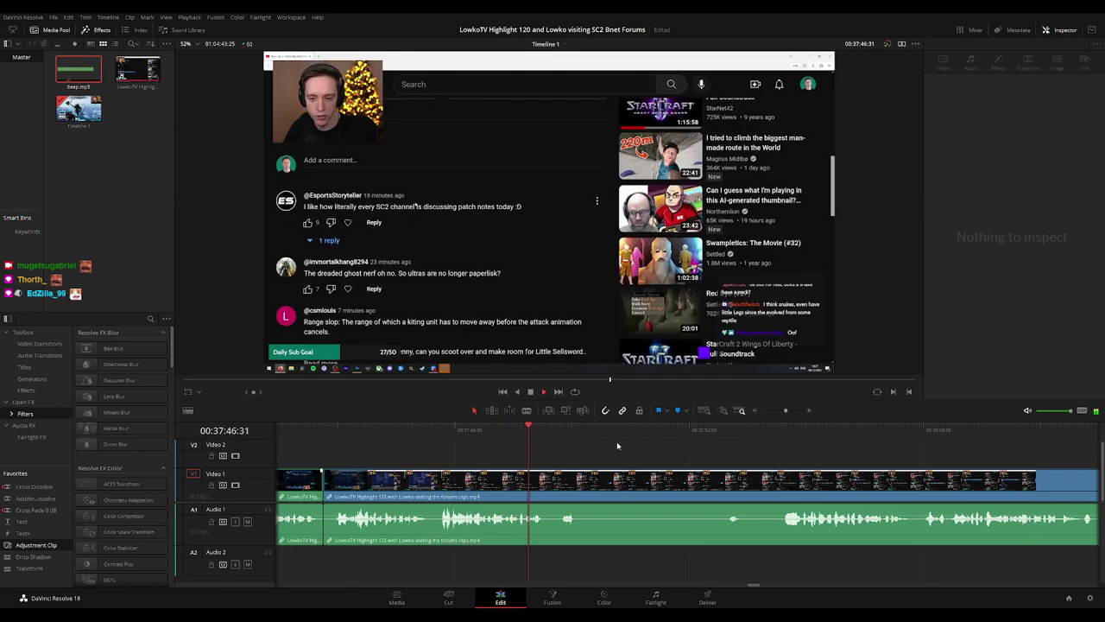
scroll(617, 447, right, 2)
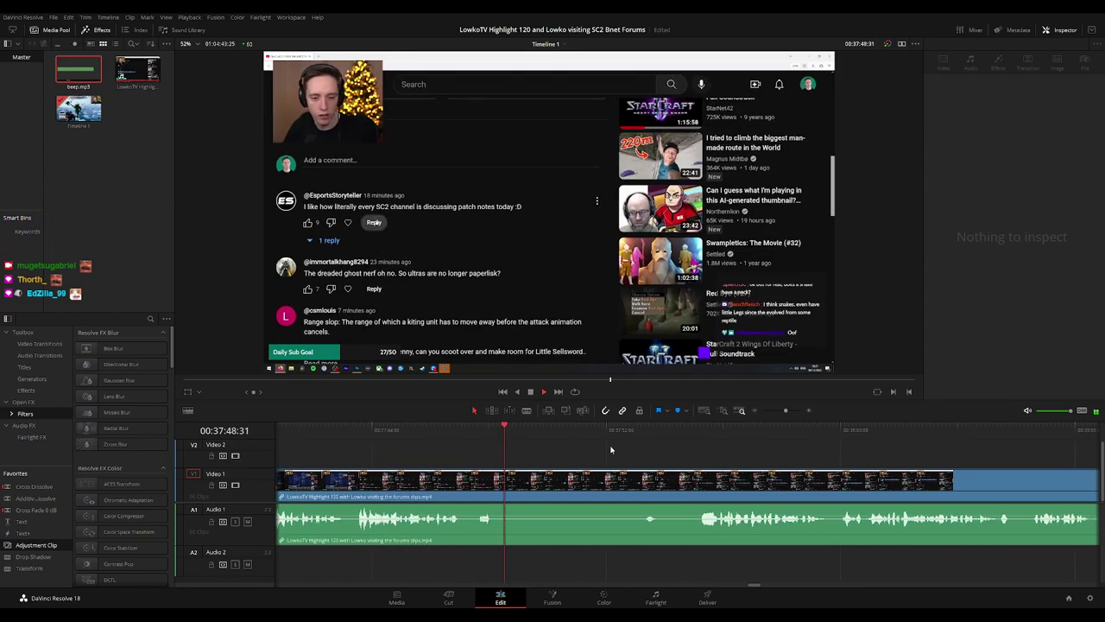
drag(572, 434, 627, 432)
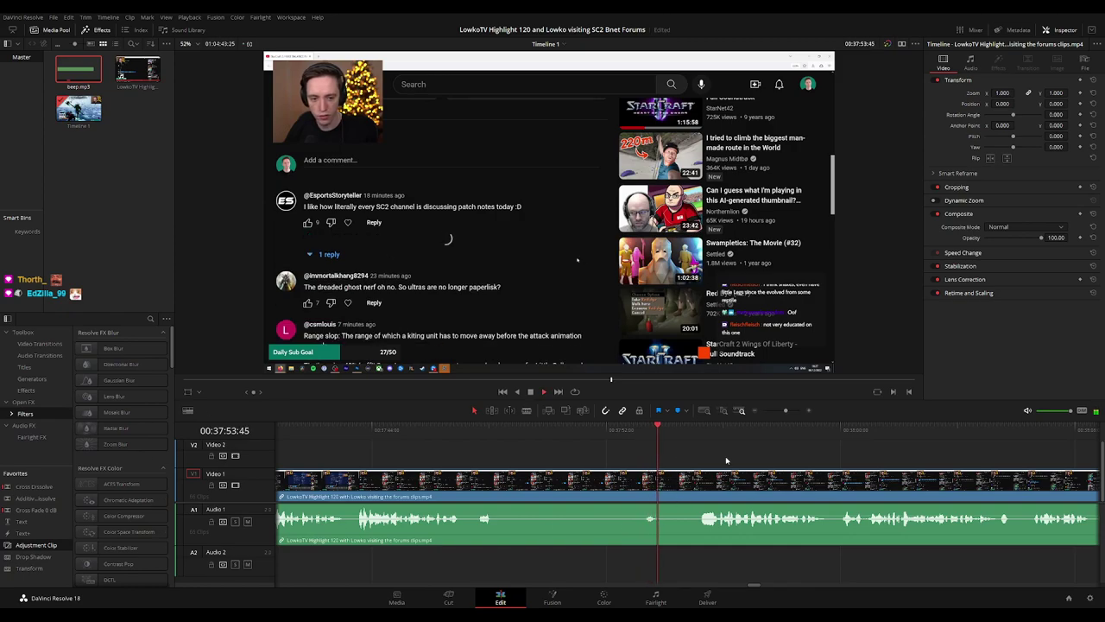
scroll(652, 437, right, 4)
scroll(593, 440, right, 2)
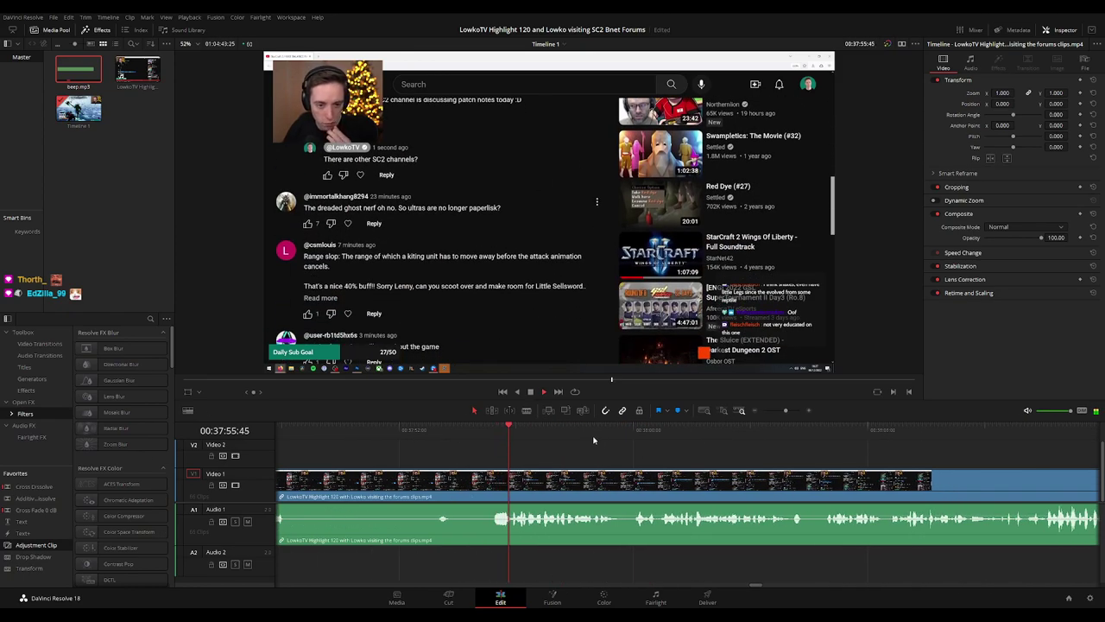
- Ripple-delete the roughly 0.8-second pause starting at about 00:37:55 in the YouTube comments footage and colour the preceding clip green
click(490, 493)
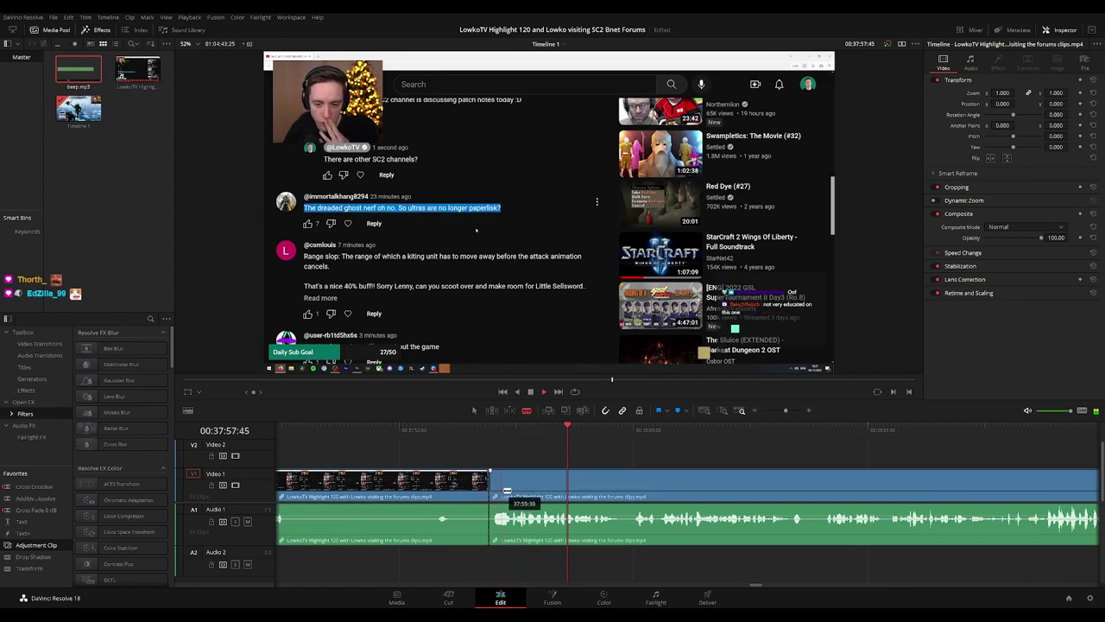
click(511, 492)
key(a)
click(505, 492)
key(Delete)
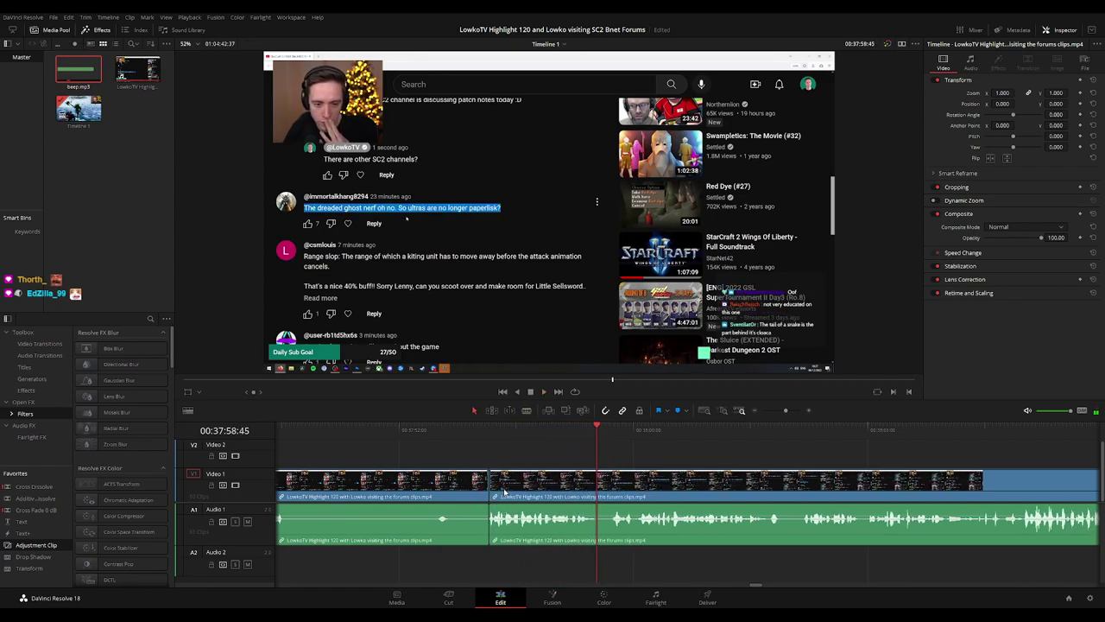
click(470, 435)
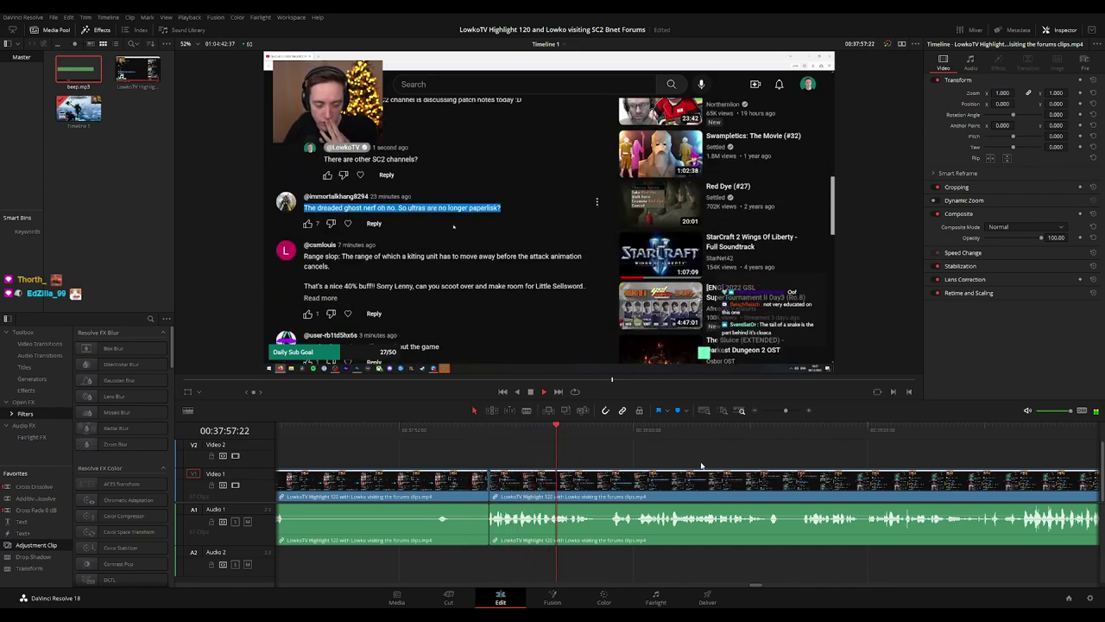
drag(703, 464, 643, 455)
click(387, 489)
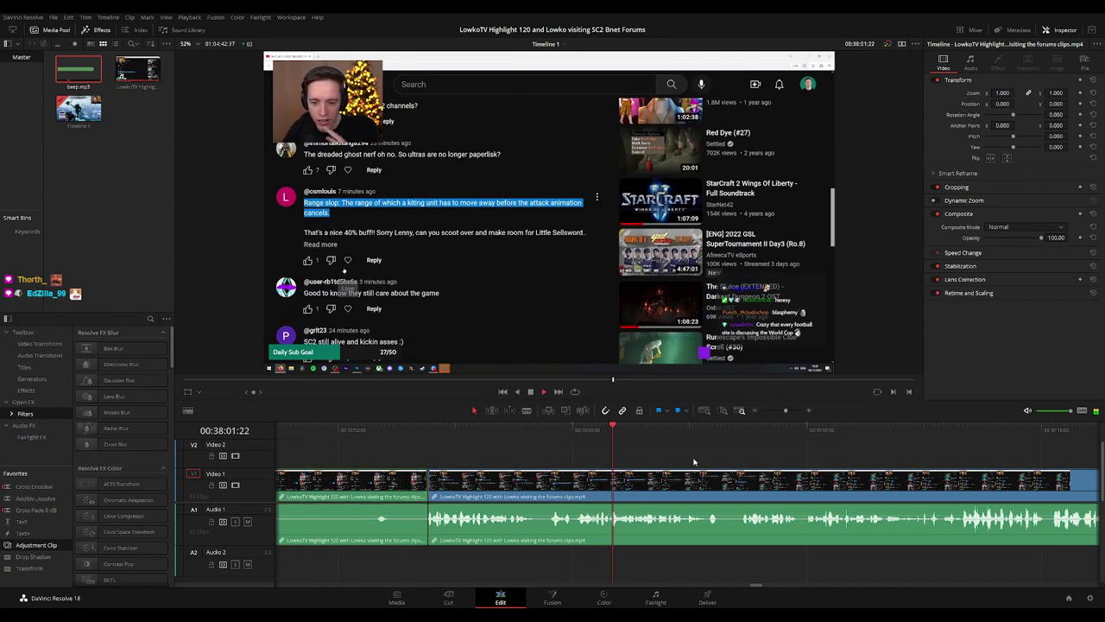
- Review the YouTube comments and Victory screen footage from about 00:38:01 to 00:39:39 for pauses or dull sections to cut
key(Delete)
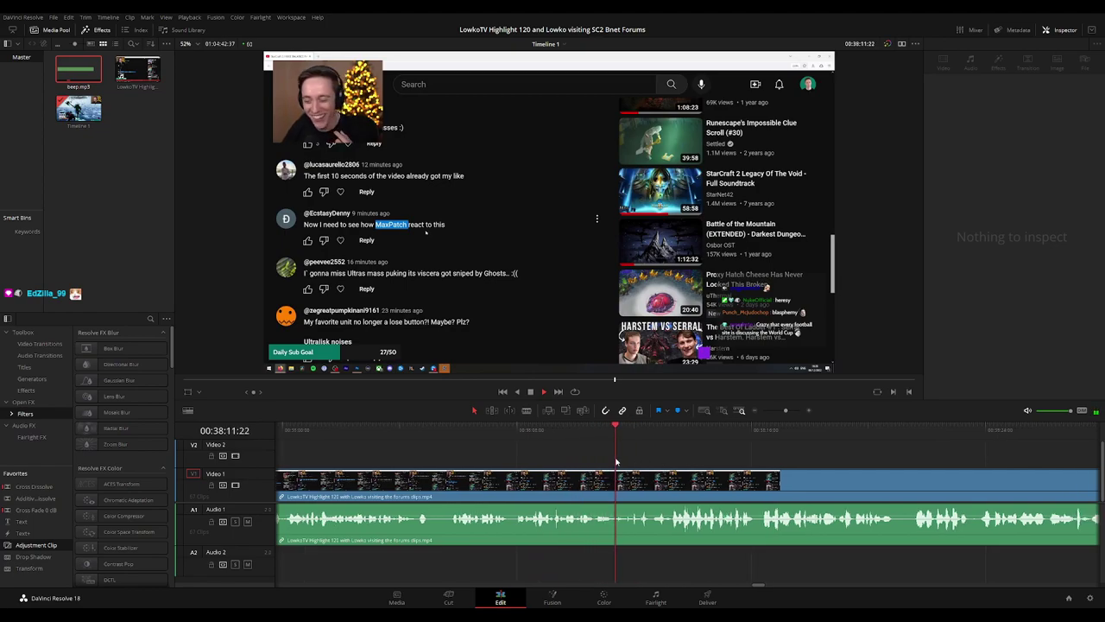
click(587, 471)
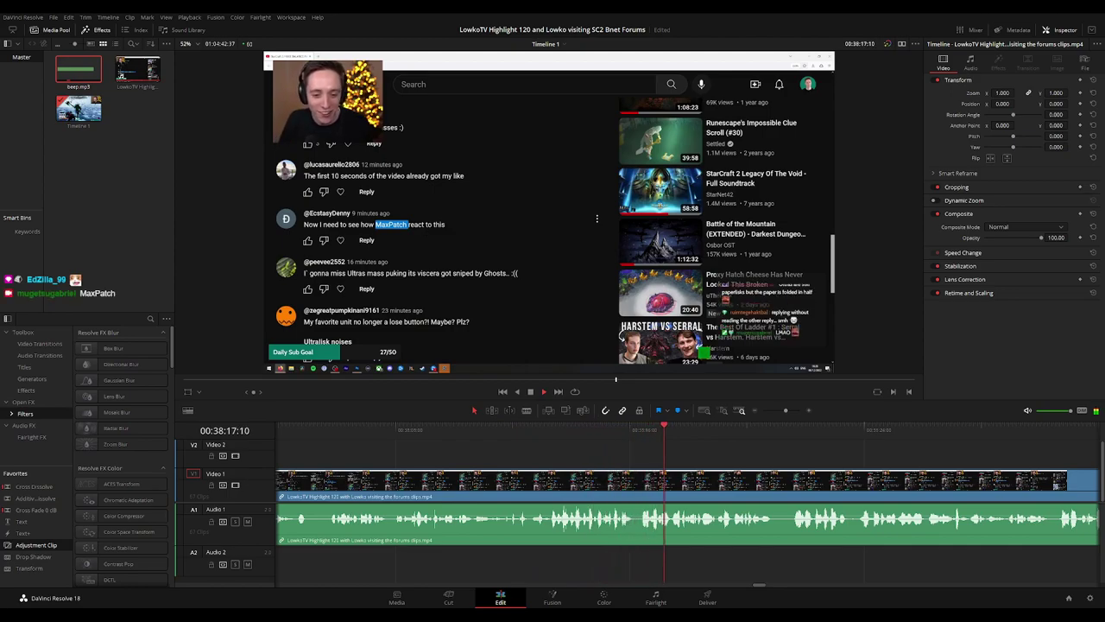
drag(735, 460, 486, 451)
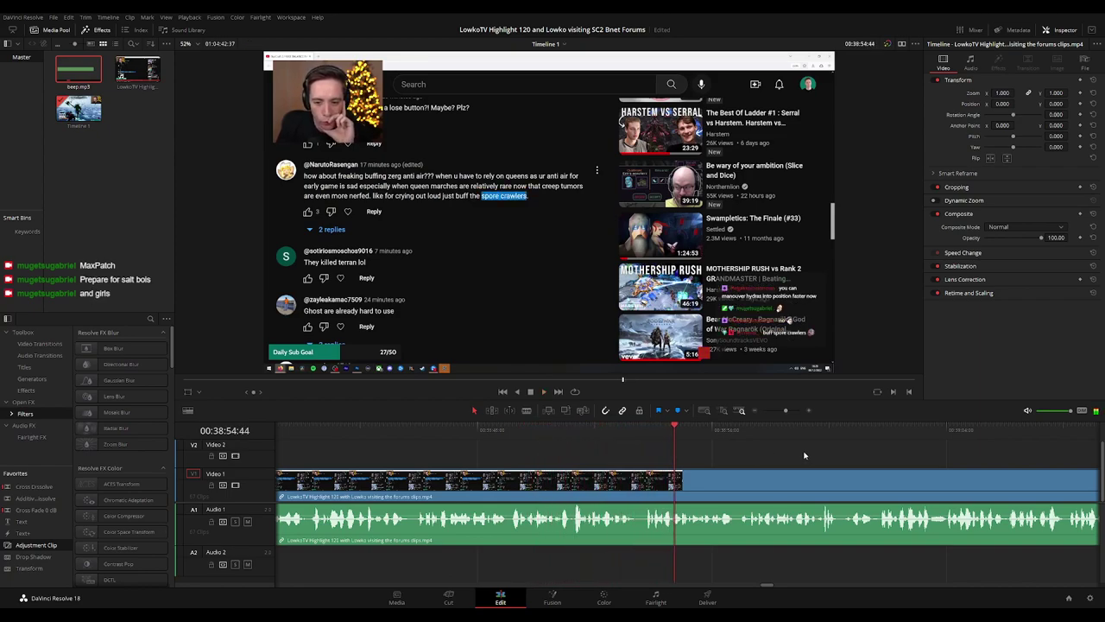
drag(827, 462, 562, 463)
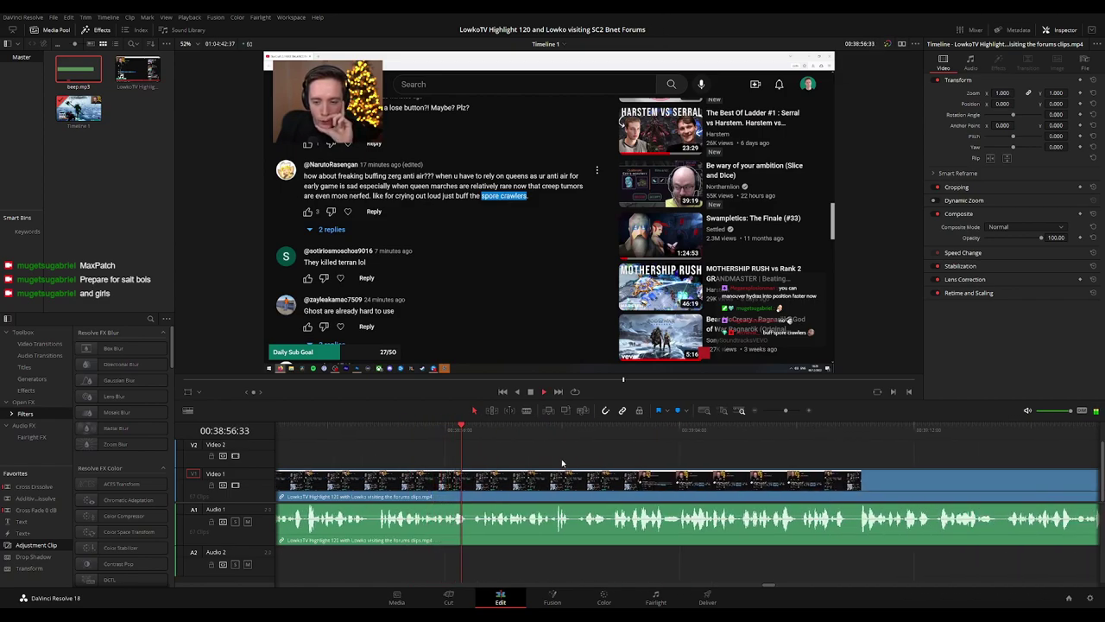
scroll(558, 459, right, 2)
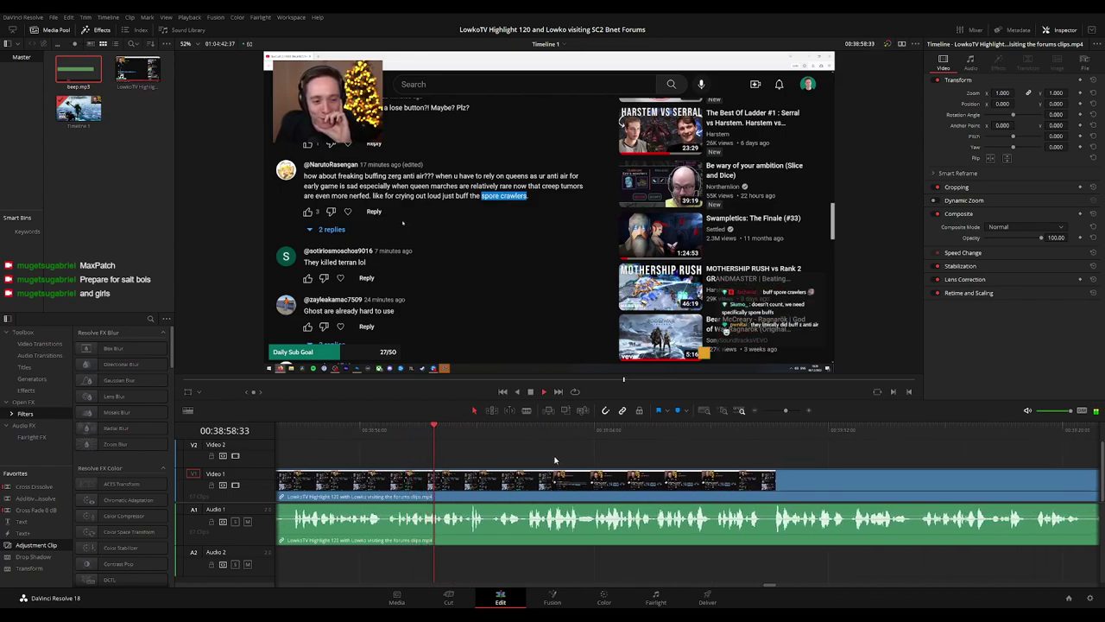
scroll(553, 458, right, 2)
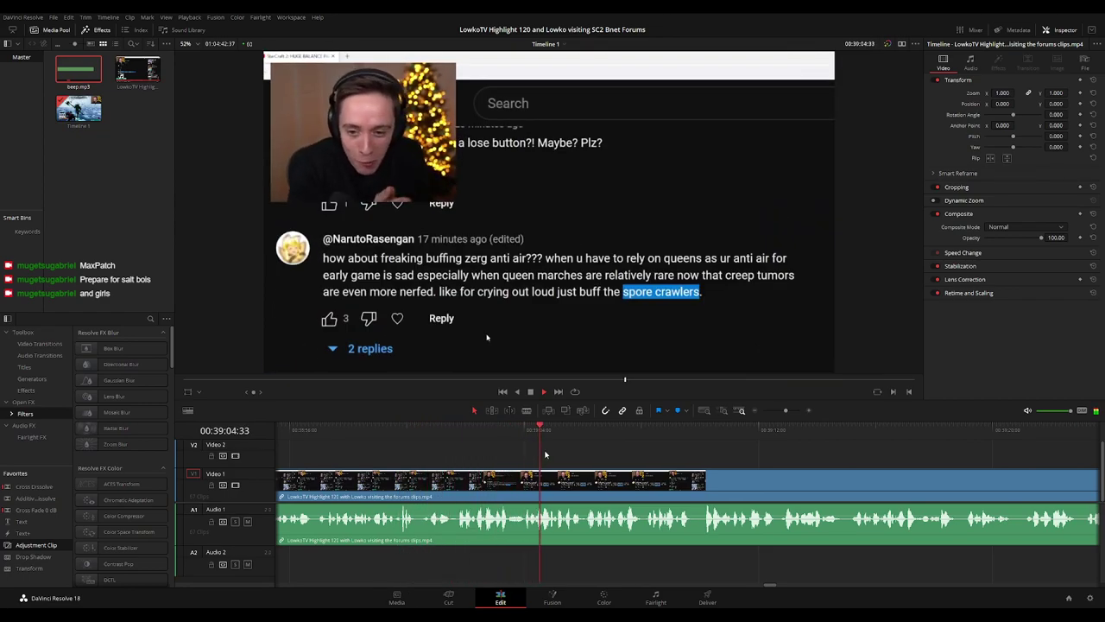
scroll(593, 463, right, 3)
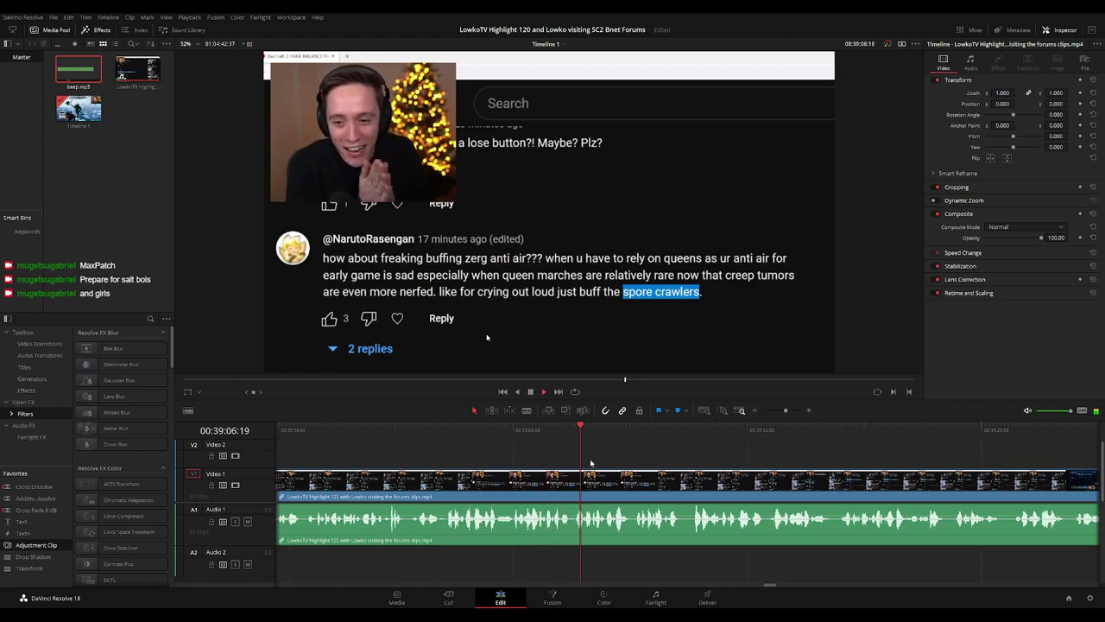
drag(530, 454, 474, 455)
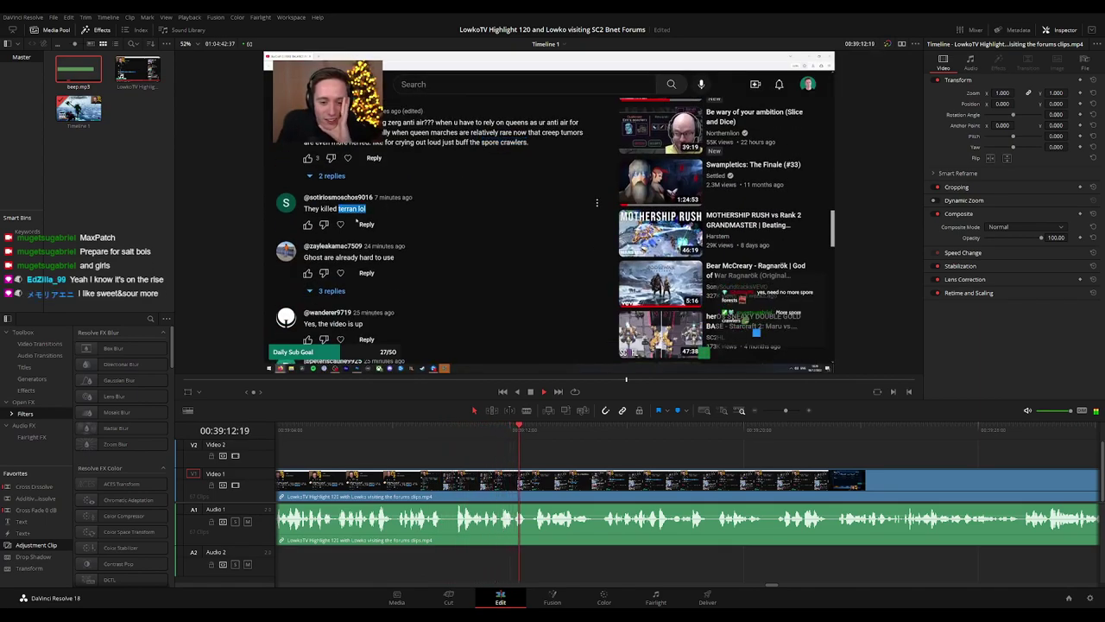
drag(640, 453, 568, 453)
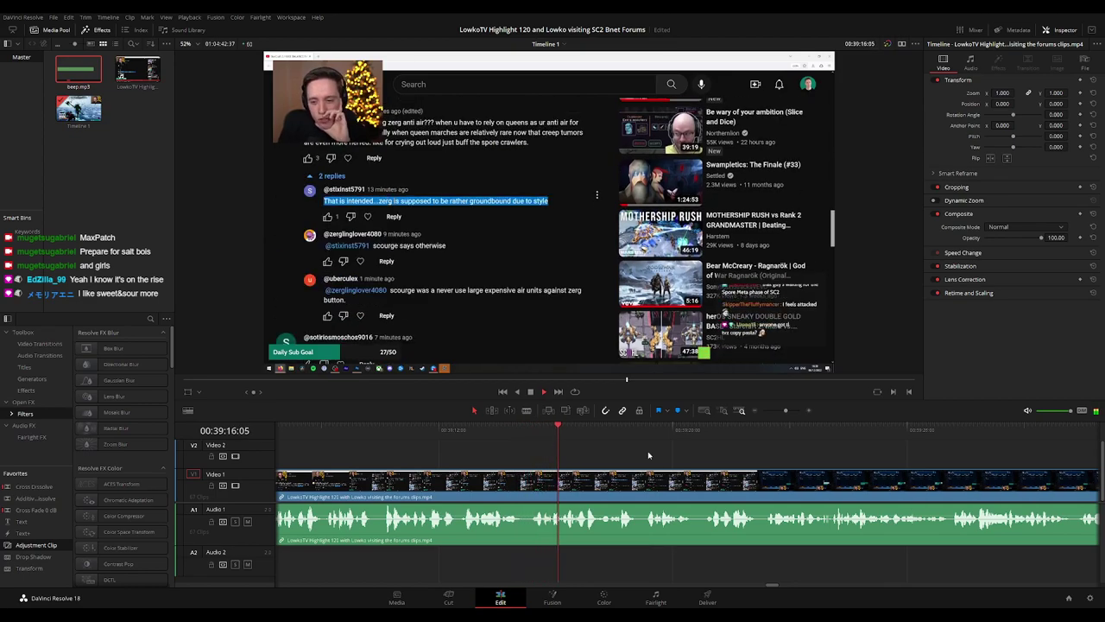
drag(669, 452, 539, 451)
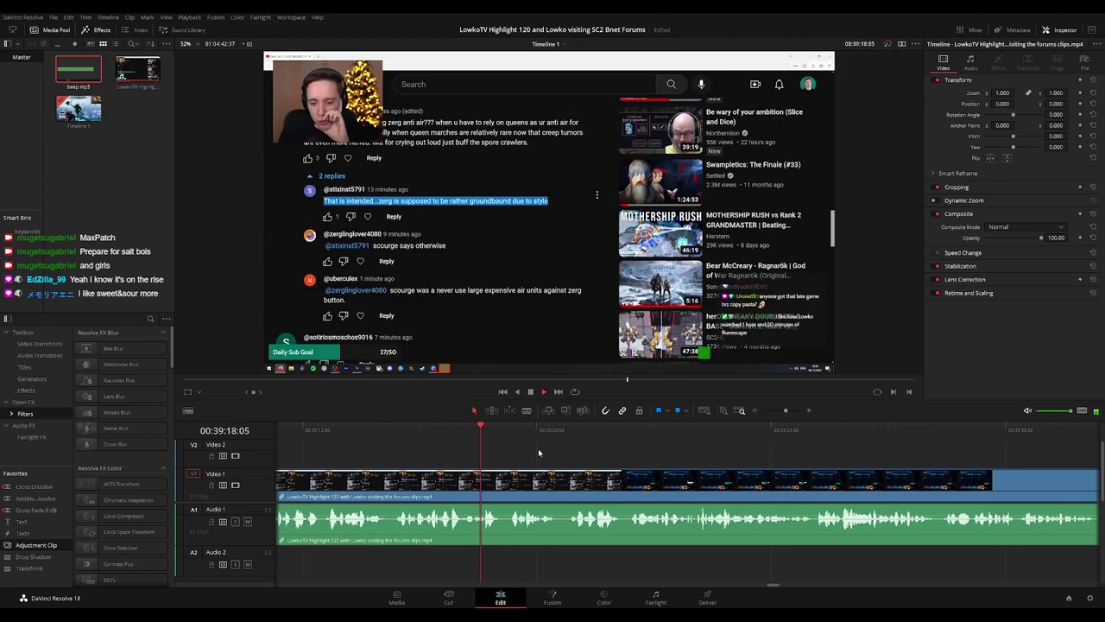
scroll(534, 454, right, 3)
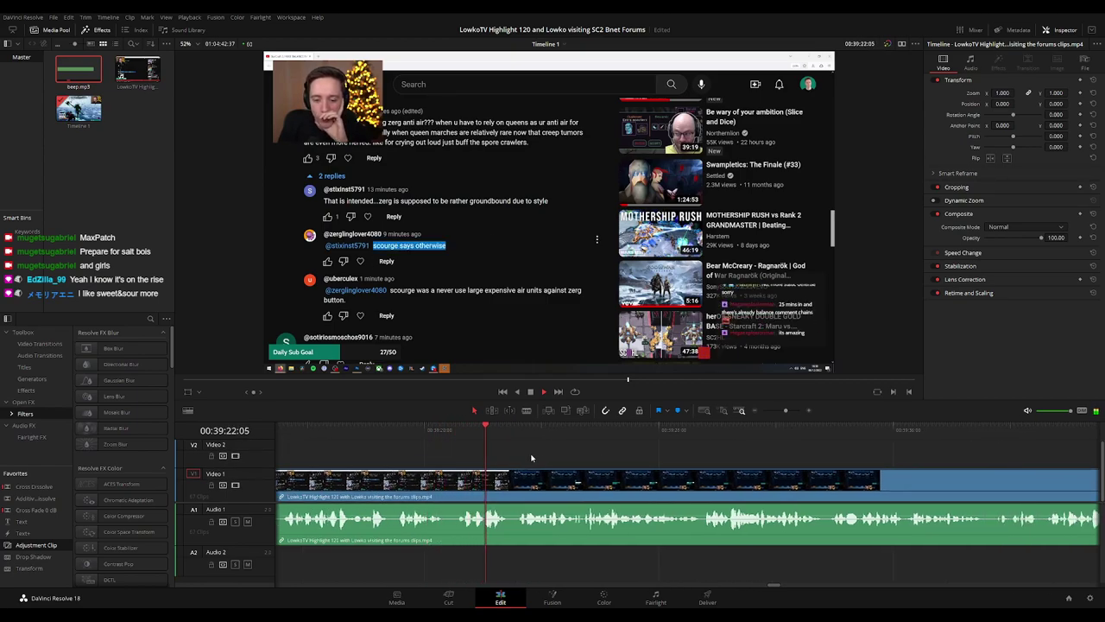
scroll(529, 456, right, 3)
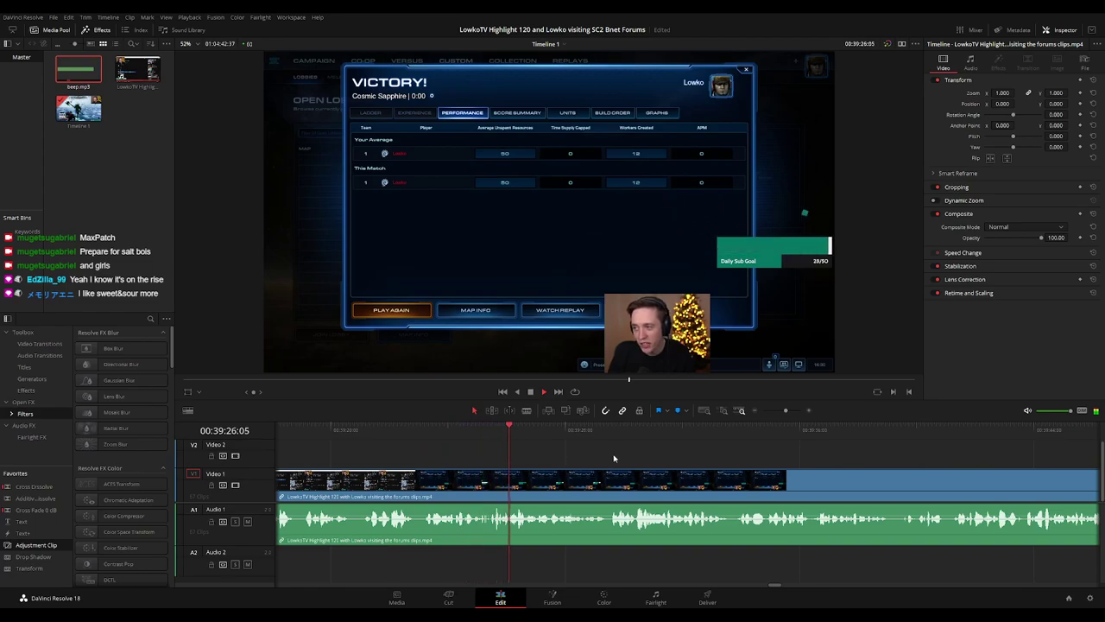
scroll(614, 457, right, 3)
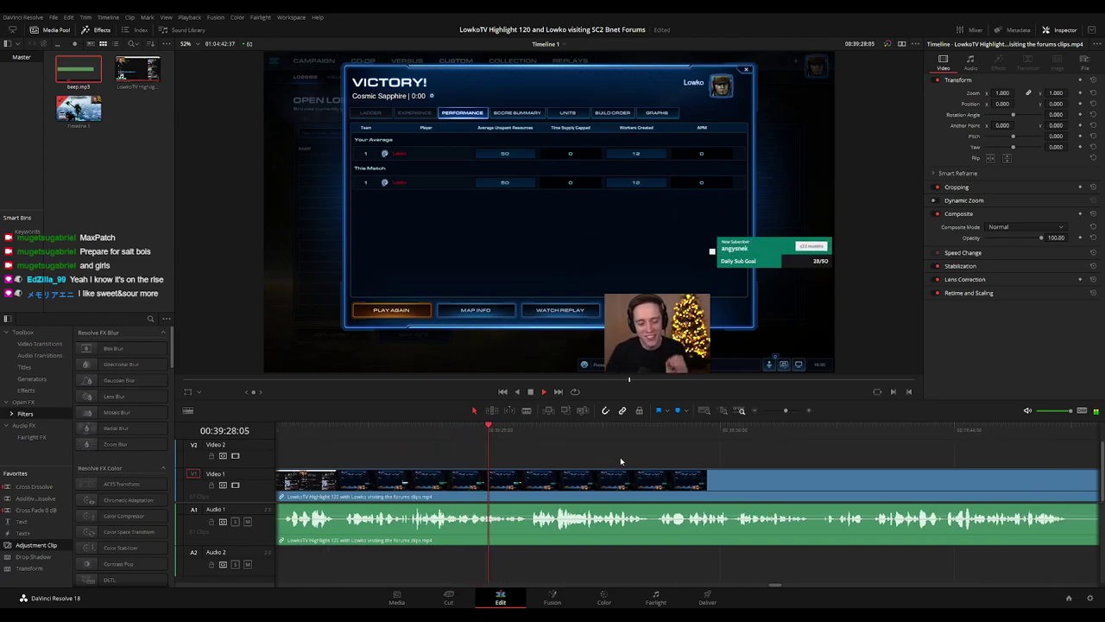
scroll(558, 461, right, 3)
scroll(553, 456, right, 3)
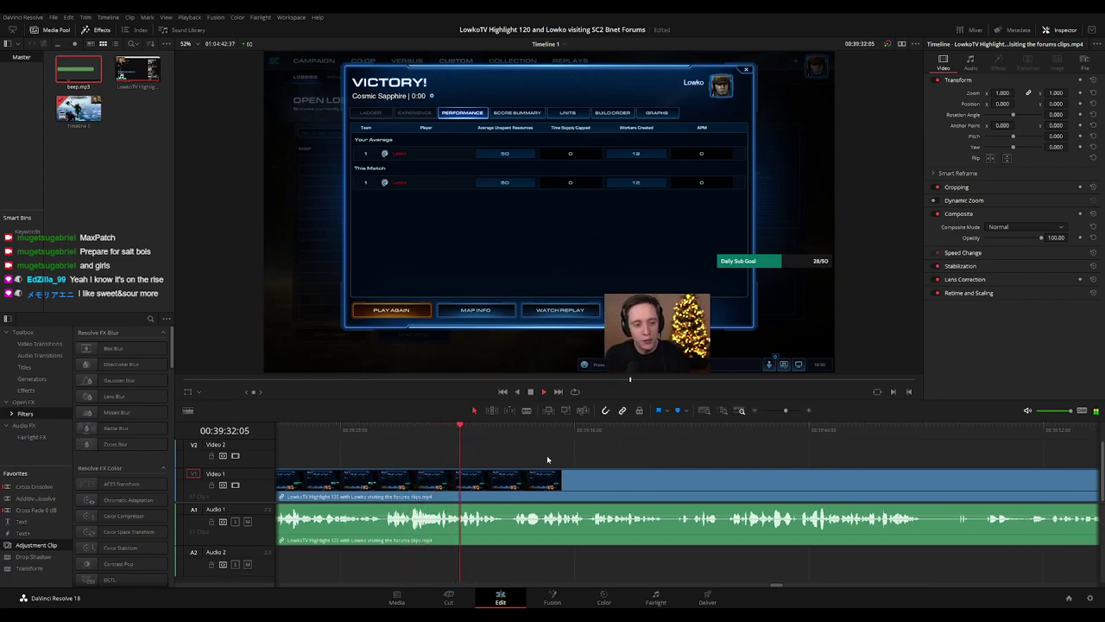
scroll(527, 447, right, 3)
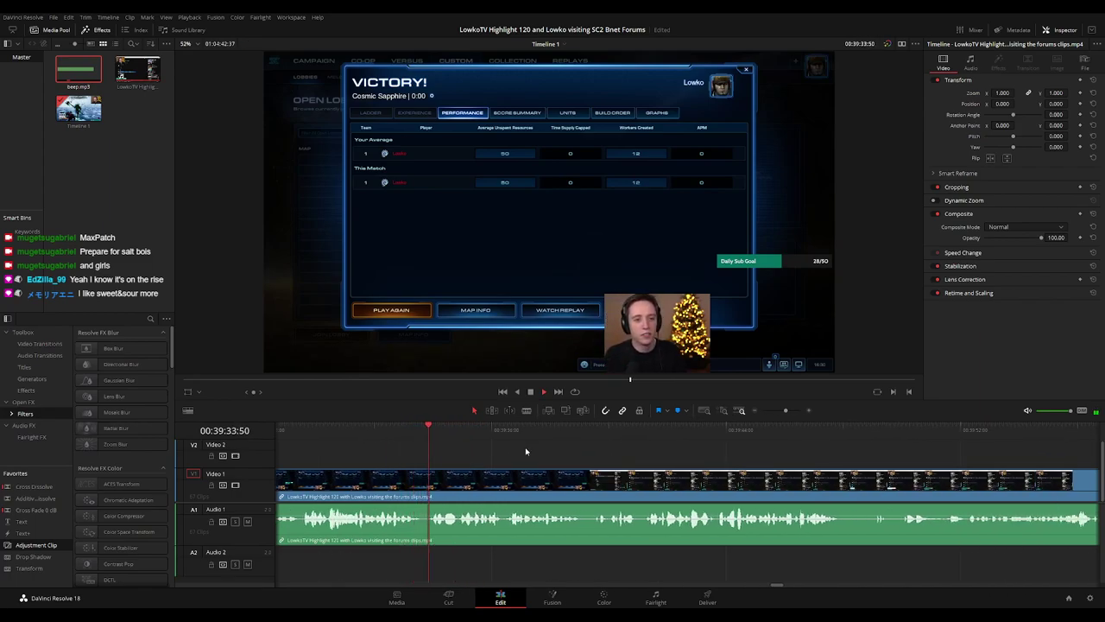
scroll(558, 453, right, 3)
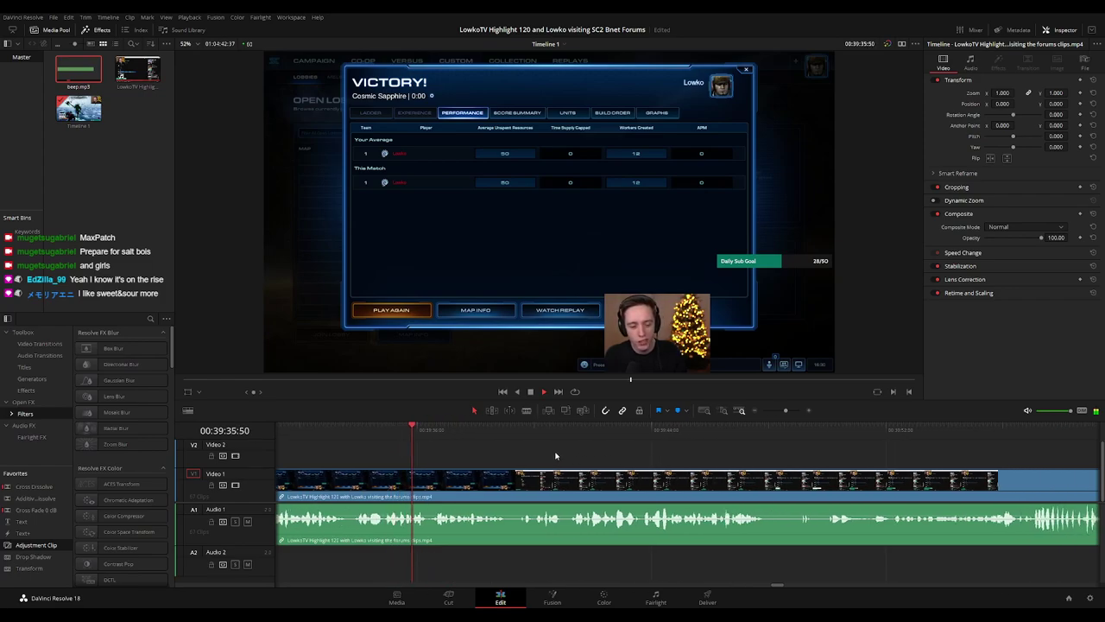
scroll(527, 454, right, 1)
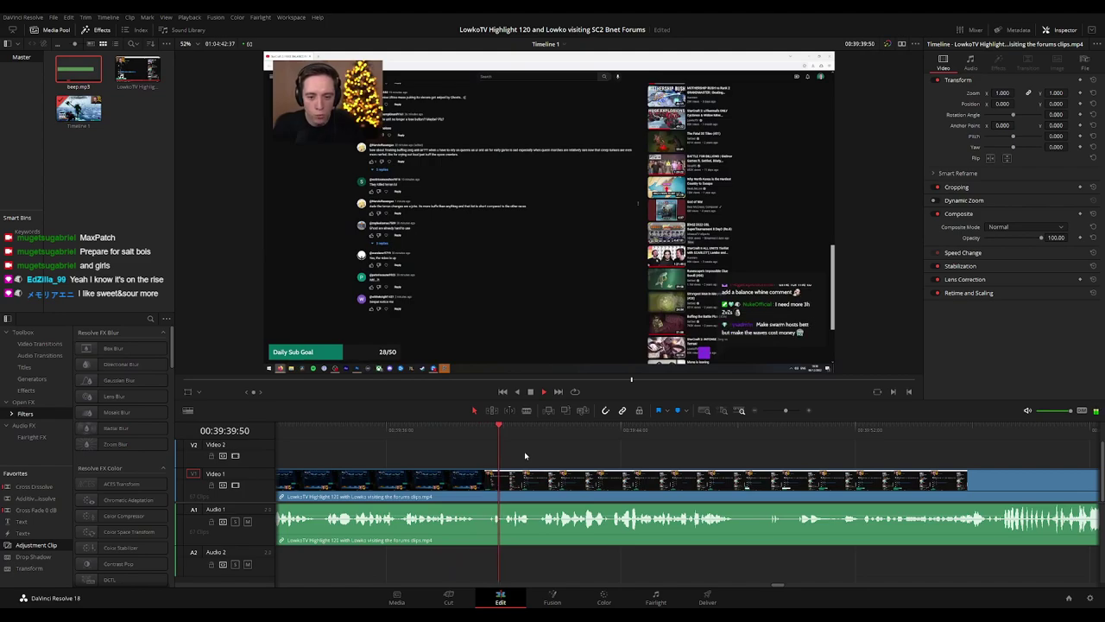
- Ripple-delete the roughly 0.5-second section starting at about 00:39:39, where the footage changes from the Victory screen to the YouTube comments
key(b)
click(492, 483)
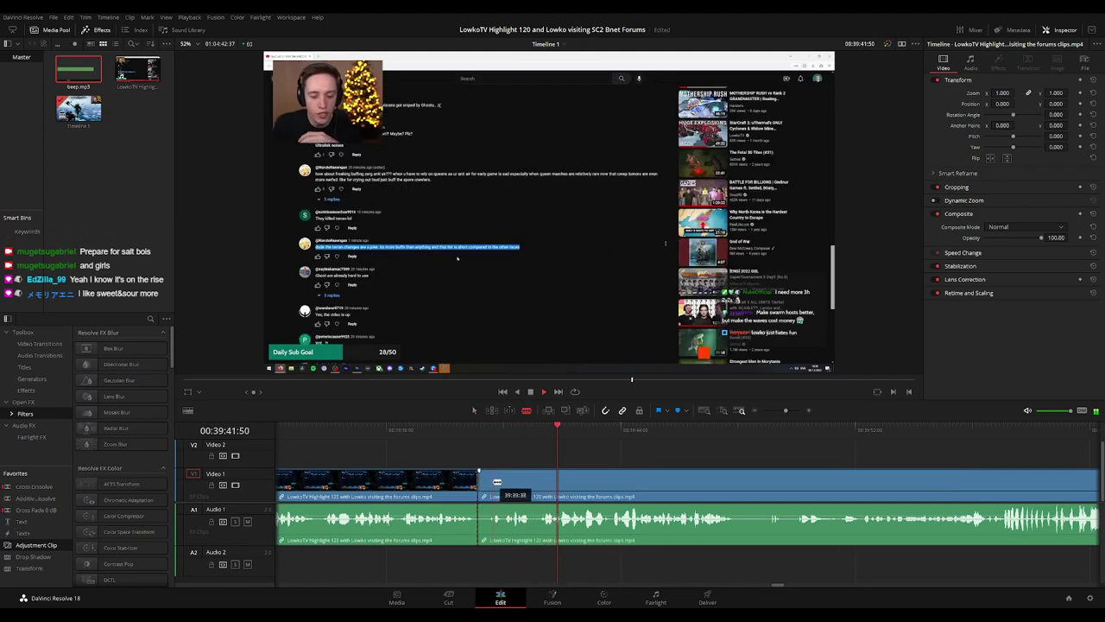
key(a)
click(485, 482)
key(Delete)
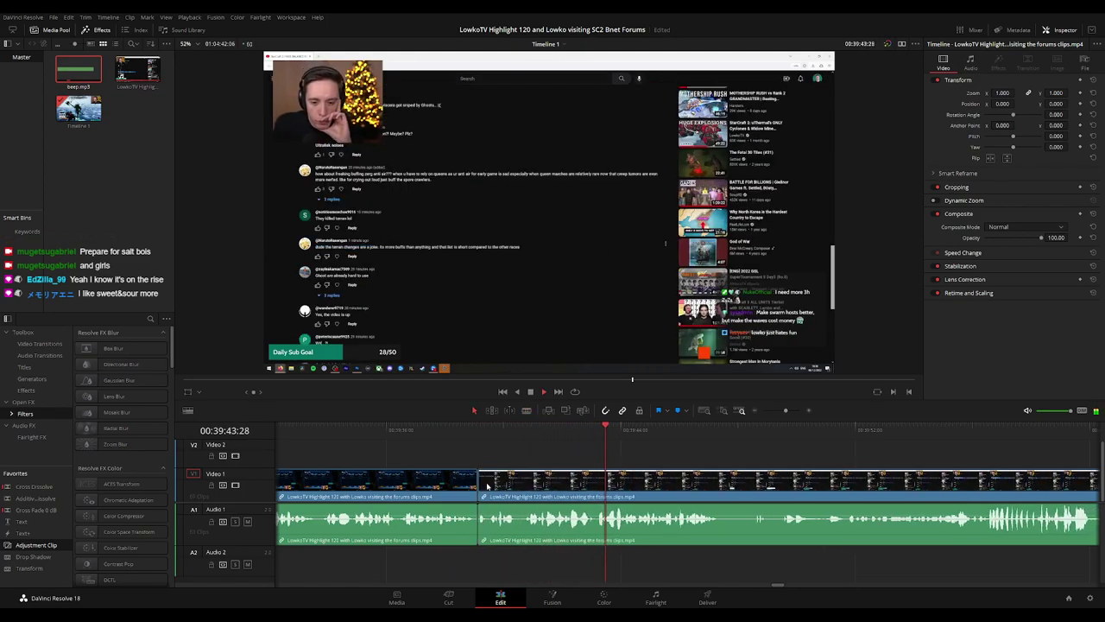
click(452, 484)
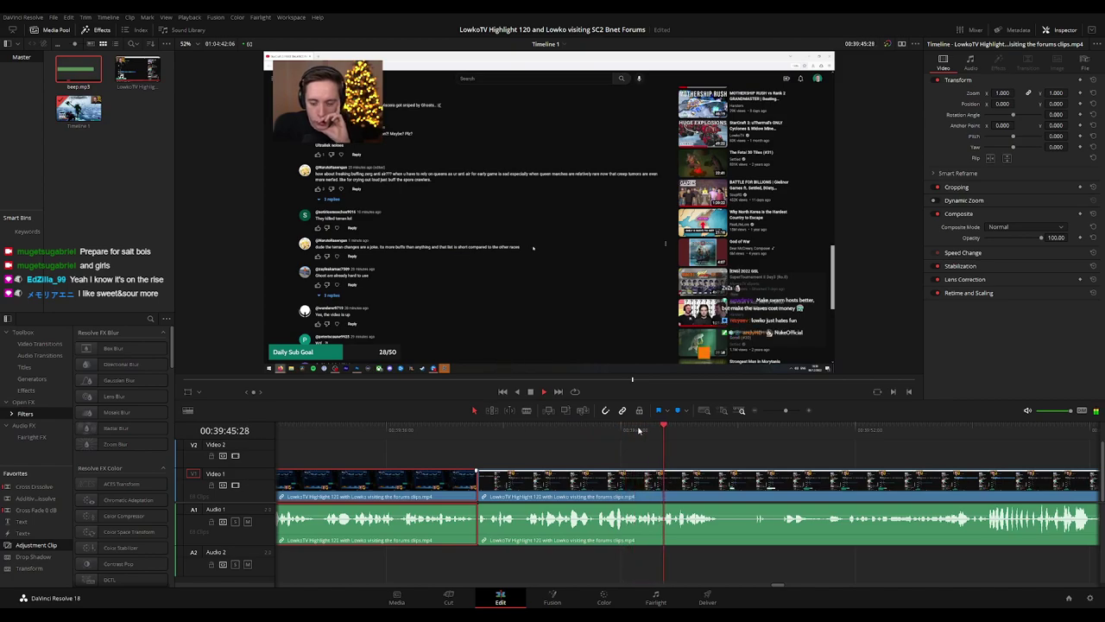
key(Delete)
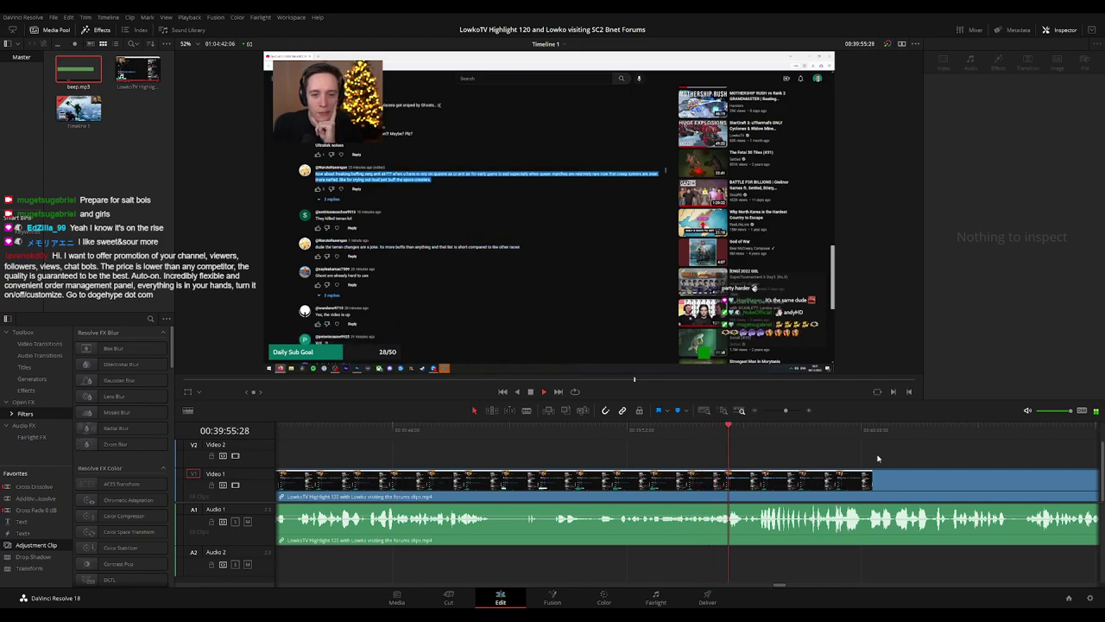
- Review the footage from about 00:39:55 to 00:40:39, replaying the start of the comment reaction, for moments that need editing
scroll(760, 456, right, 2)
key(space)
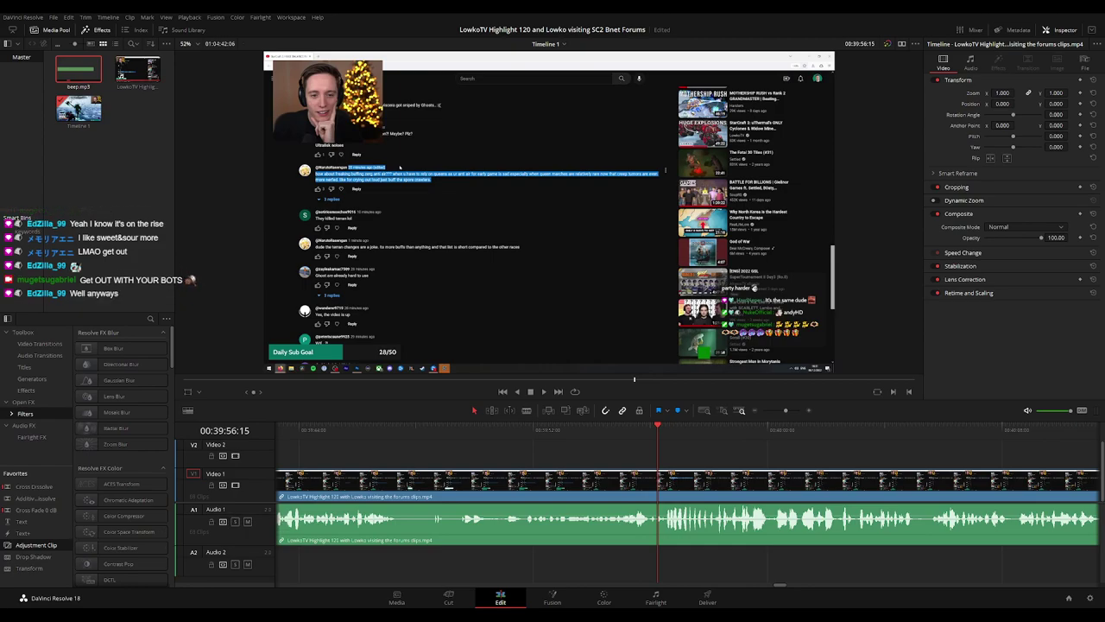
click(622, 431)
key(space)
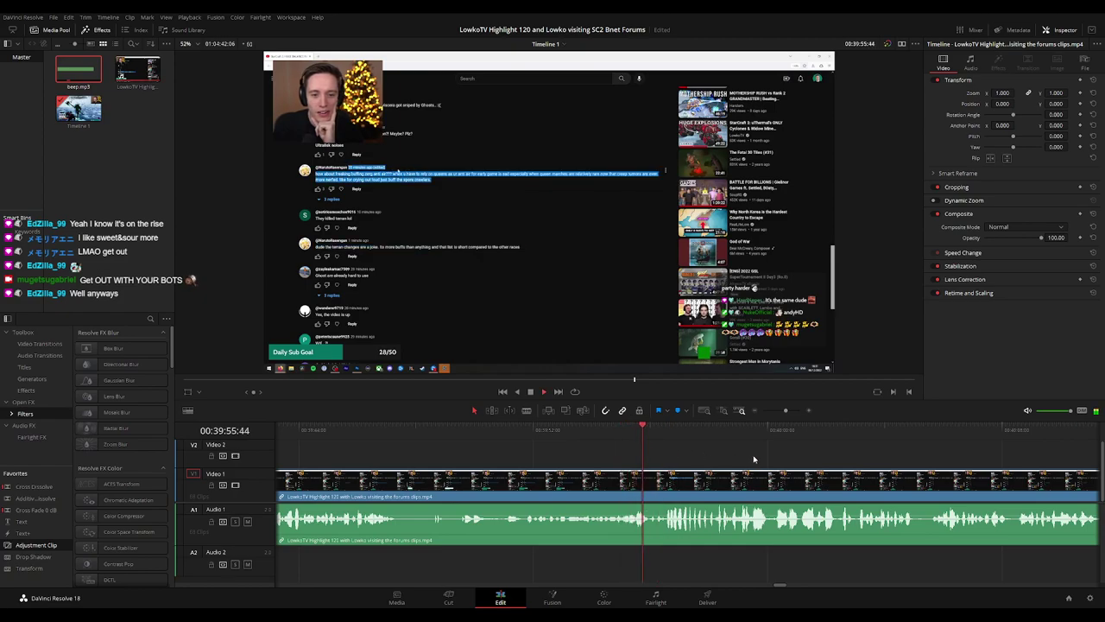
drag(752, 458, 548, 461)
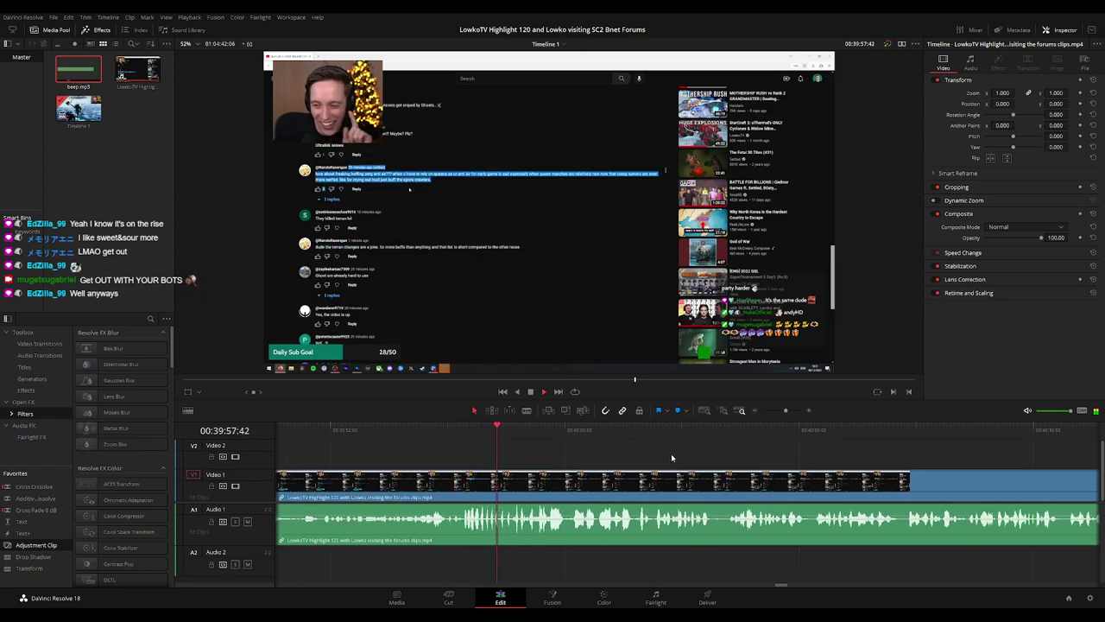
drag(671, 454, 566, 452)
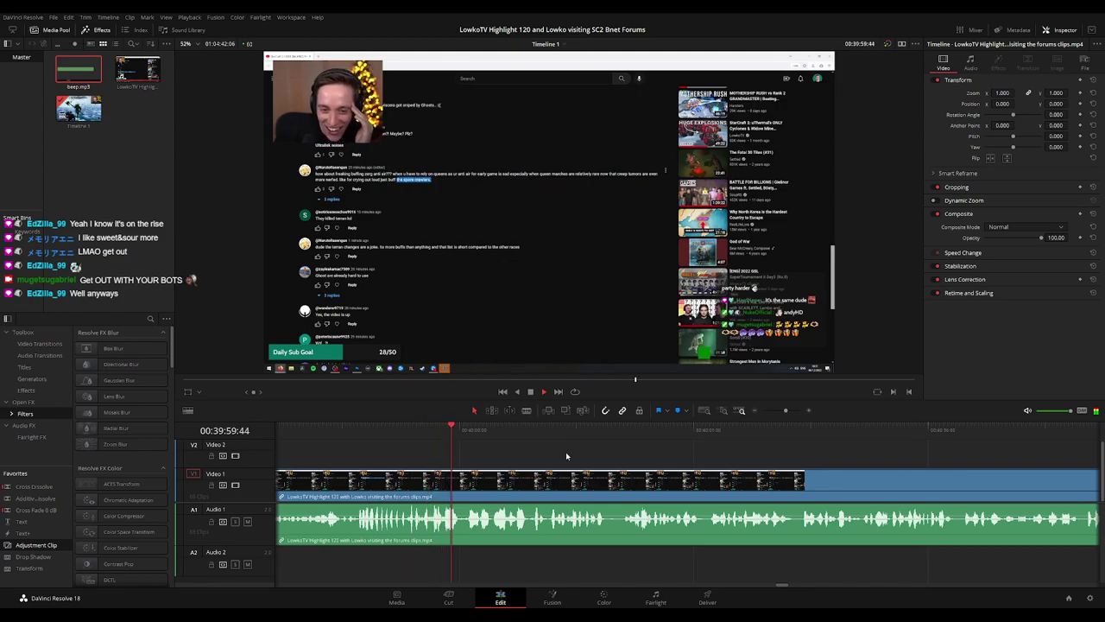
scroll(587, 452, right, 1)
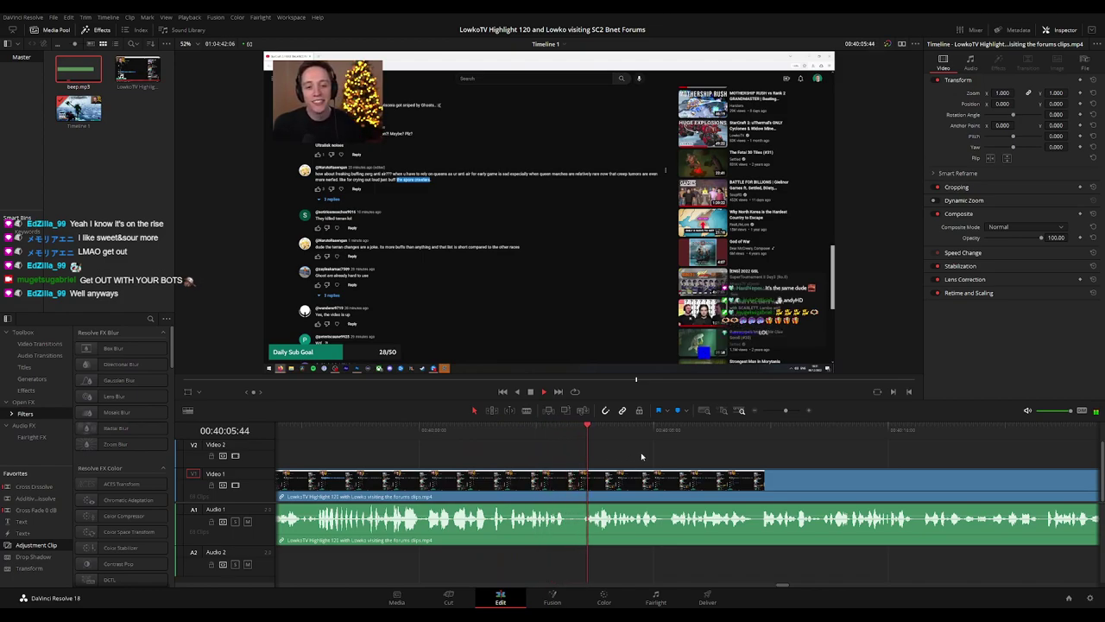
scroll(531, 452, right, 3)
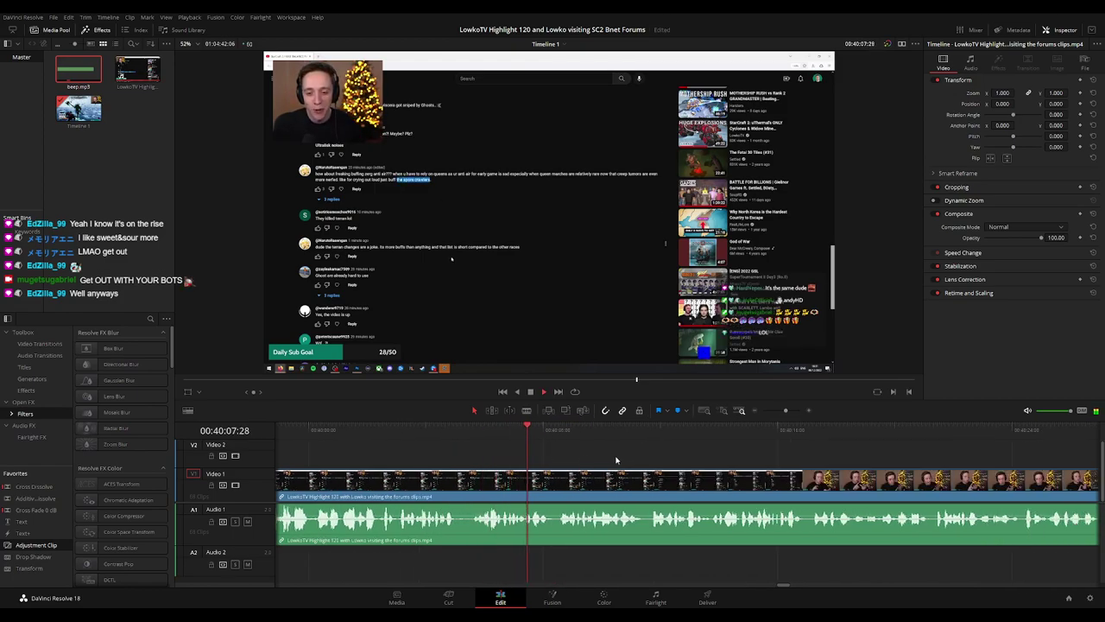
scroll(707, 464, right, 3)
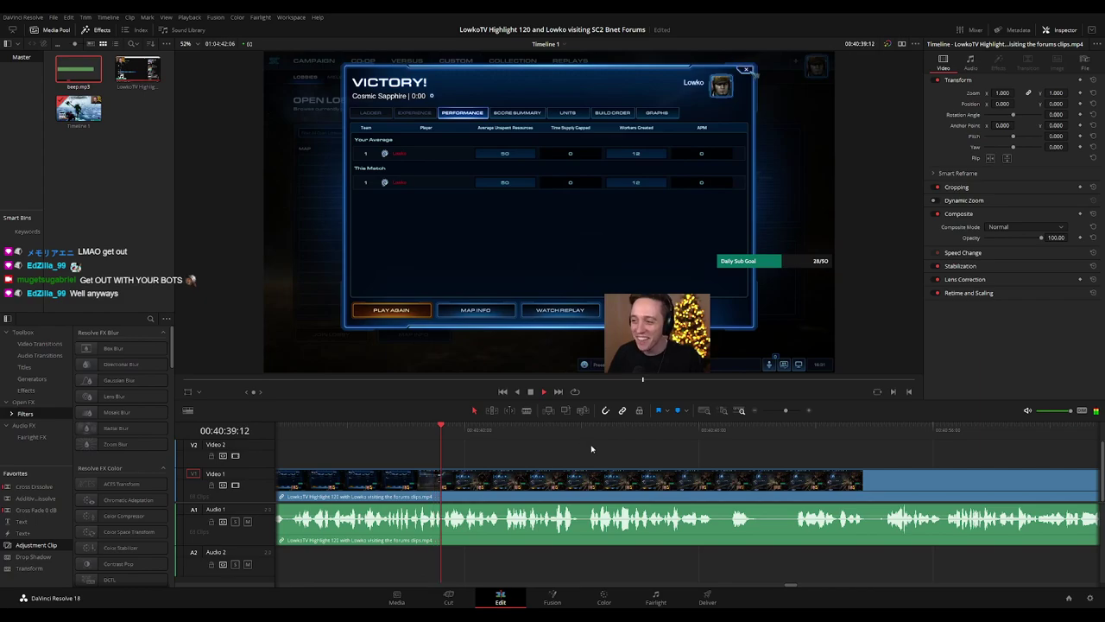
- Split the footage at about 00:40:39:17 and 00:40:39:37 and disable the audio of the short section between the cuts
click(421, 429)
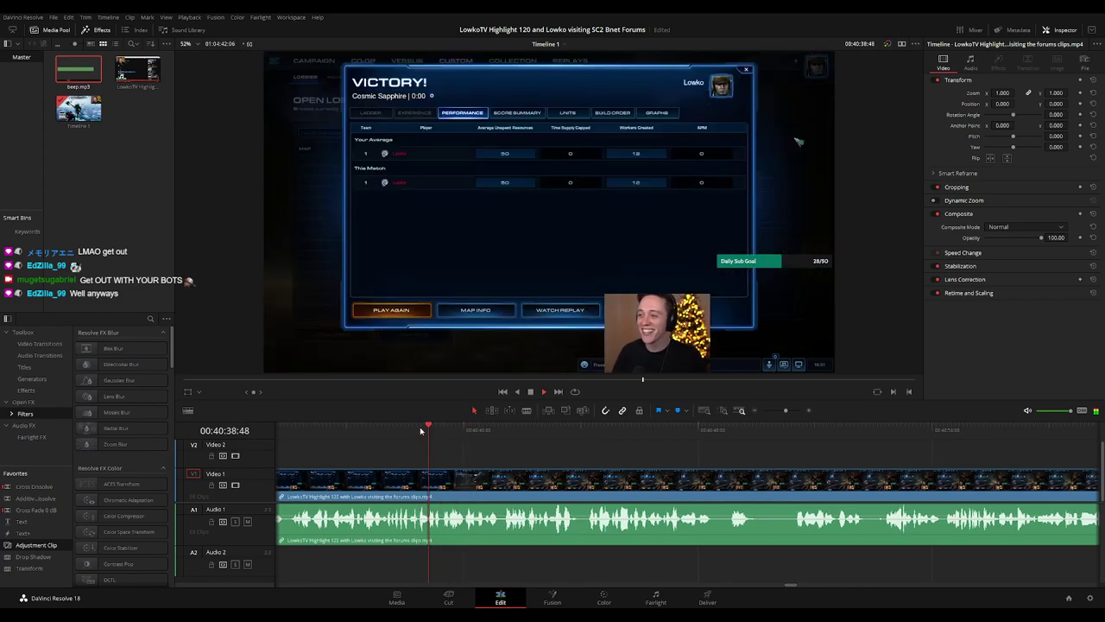
key(ctrl+equal)
key(ctrl+equal)
key(b)
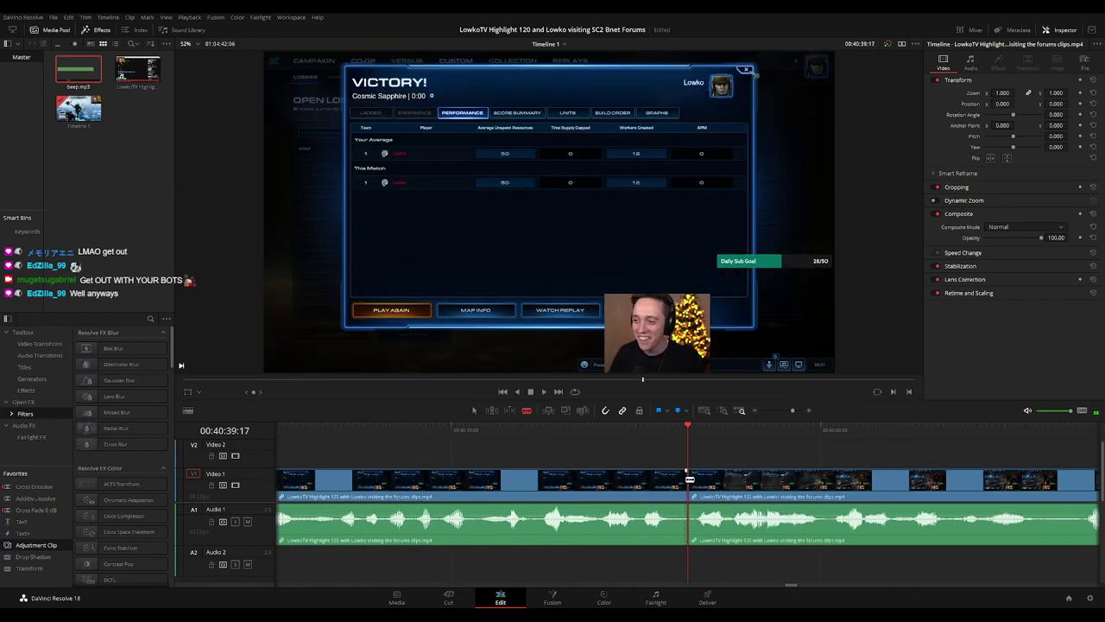
click(689, 478)
key(space)
click(749, 482)
key(a)
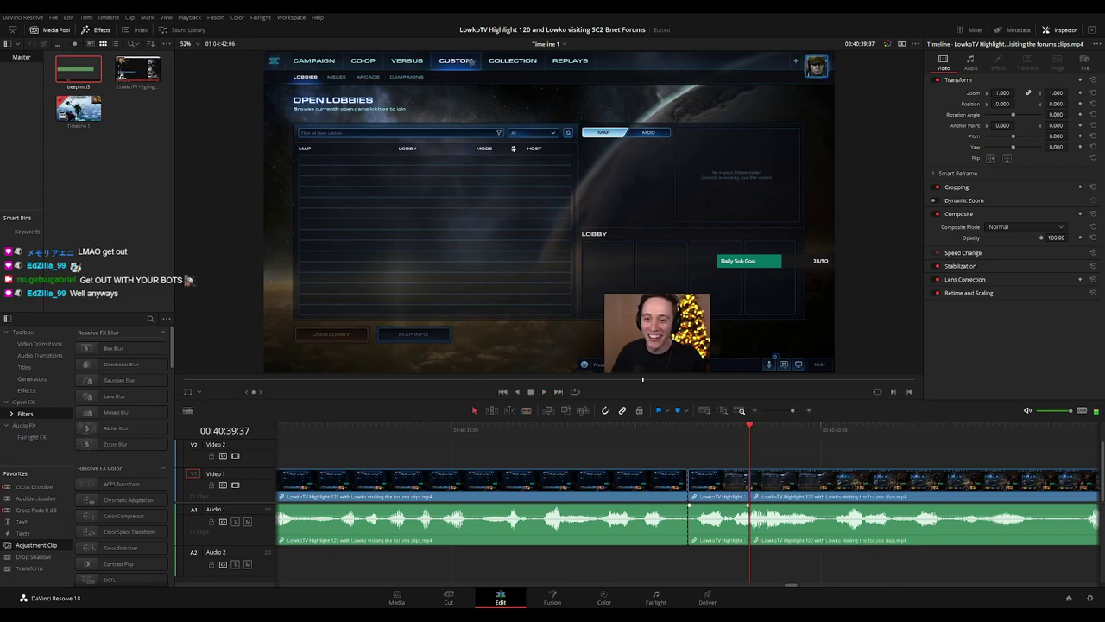
click(718, 542)
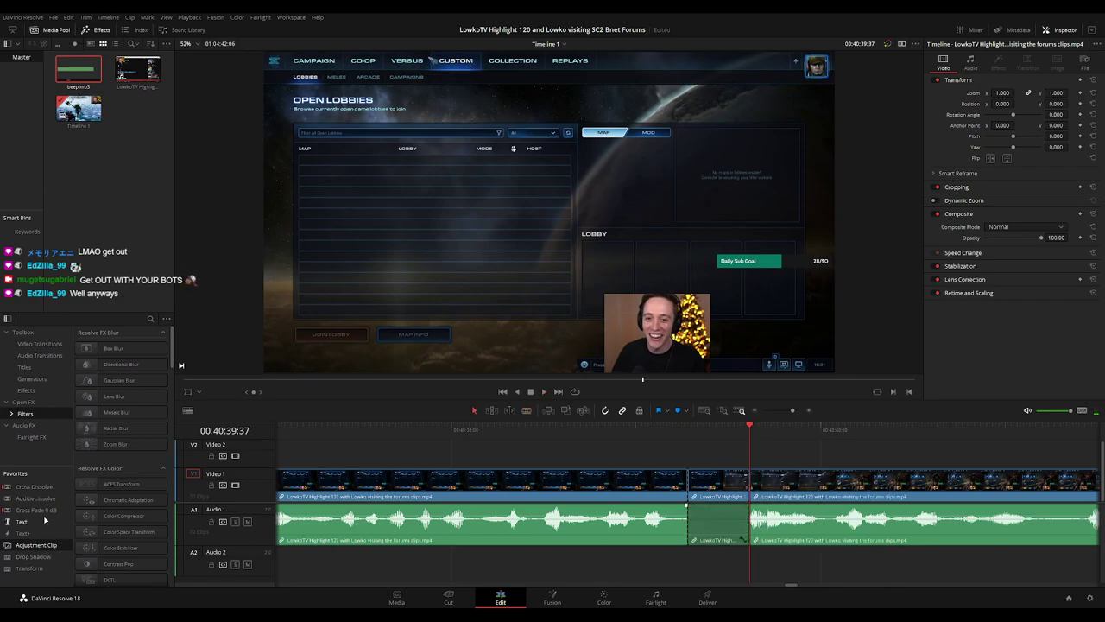
- Add beep.mp3 to Audio 2 and trim both of its ends to match the muted section just before 00:40:39:37
drag(95, 77, 570, 566)
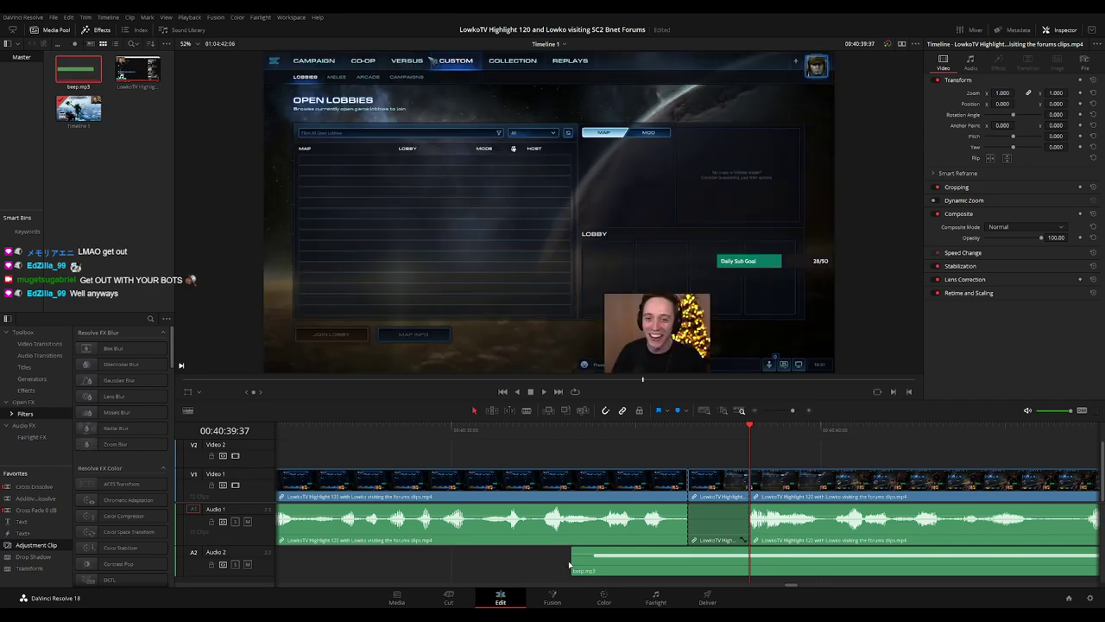
scroll(681, 561, down, 4)
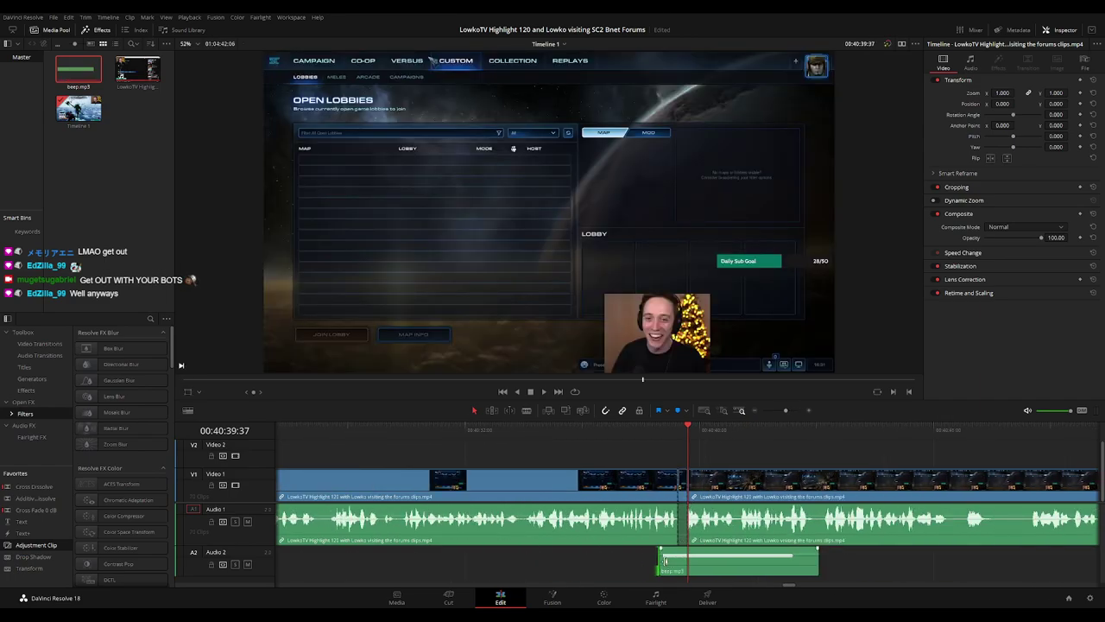
drag(659, 560, 674, 561)
drag(817, 562, 687, 562)
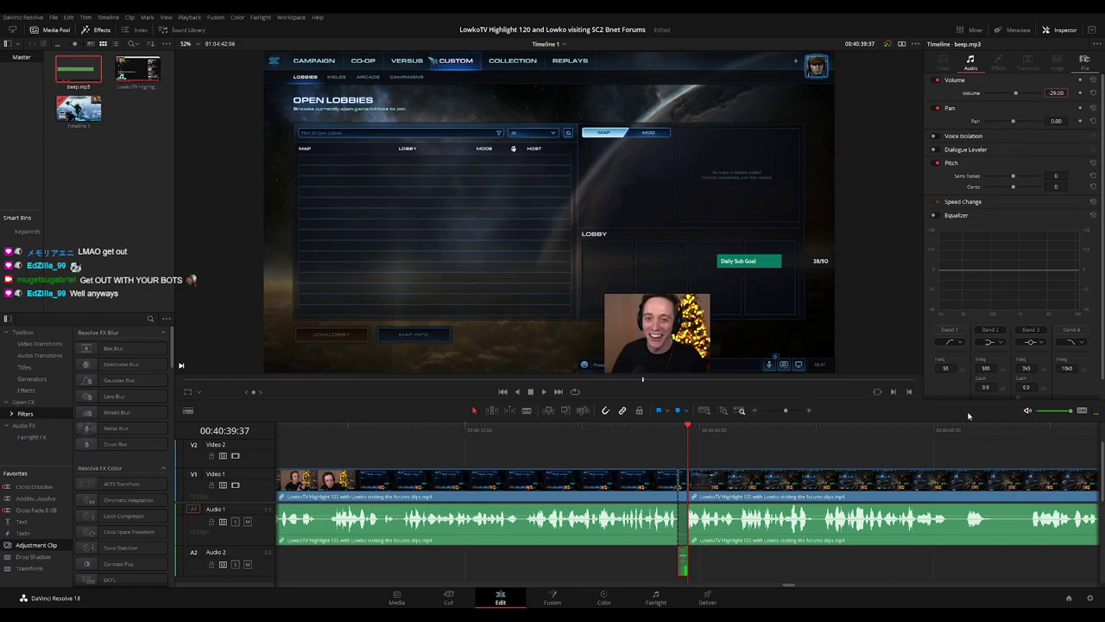
- Set the clip color to green for the segment ending at about 00:40:39:17 and the short muted section that follows it
click(659, 471)
key(space)
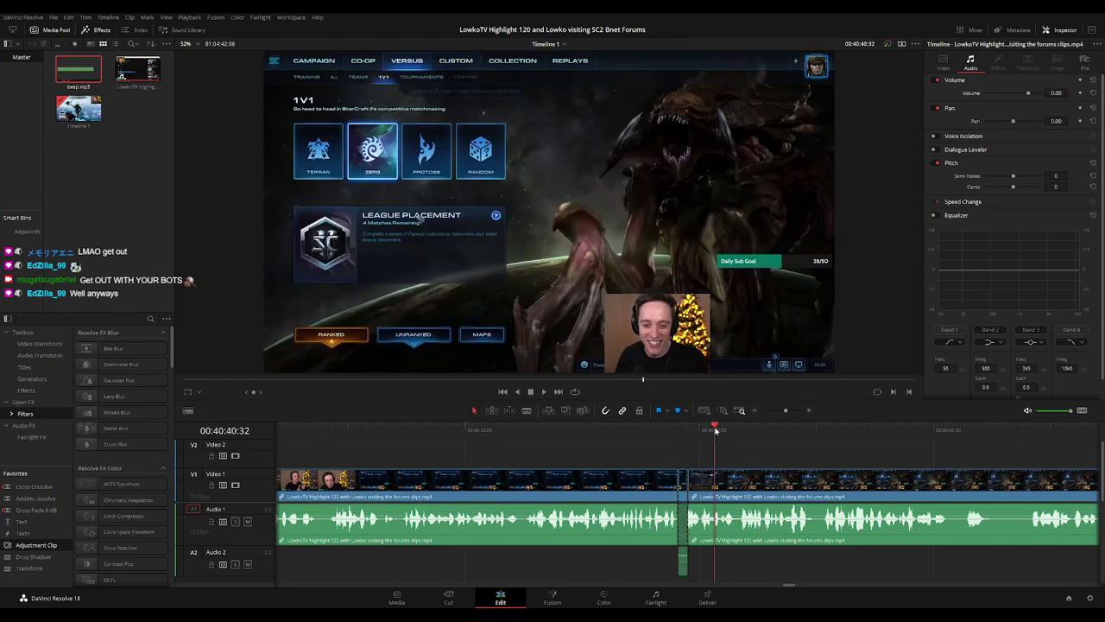
click(669, 479)
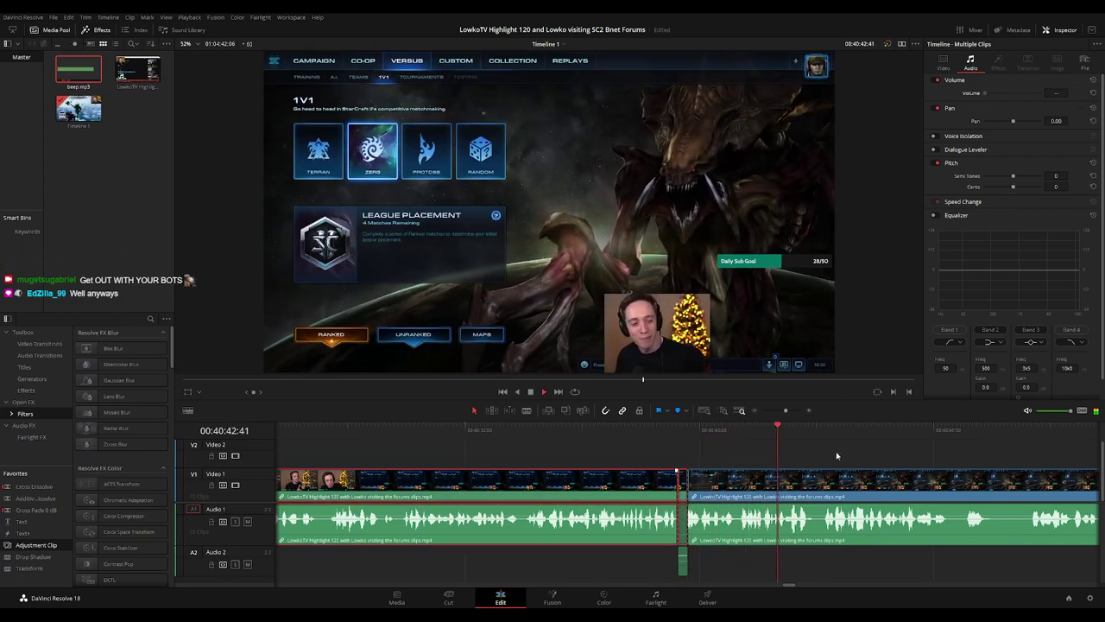
click(863, 450)
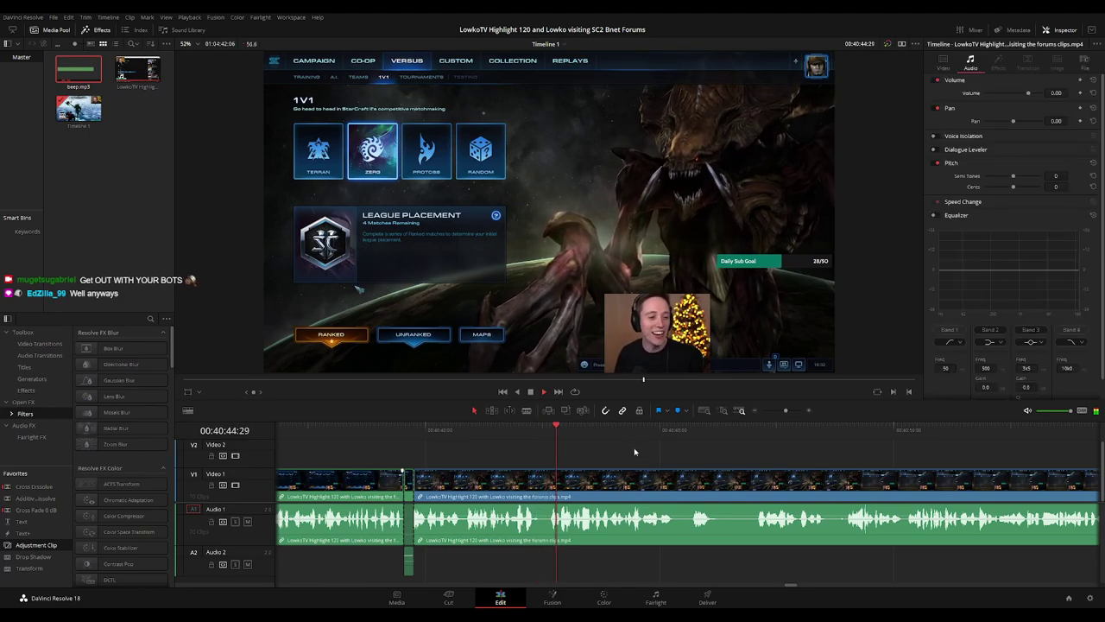
- Ripple-delete the roughly 1.2-second section starting at about 00:40:50, while the 1v1 search is running
drag(708, 453, 572, 444)
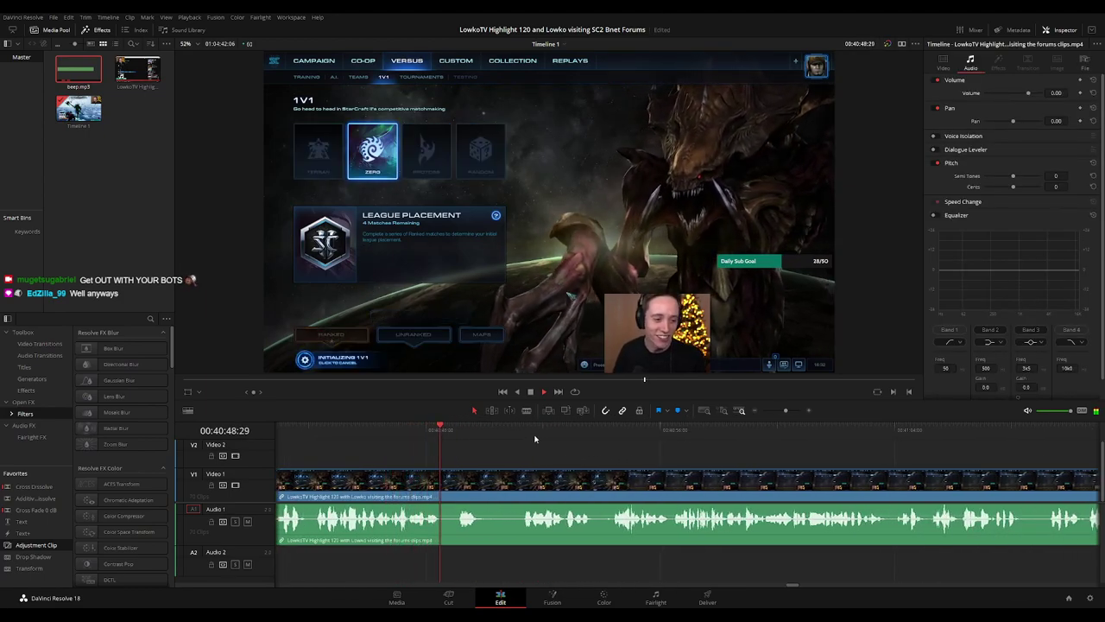
key(ctrl+b)
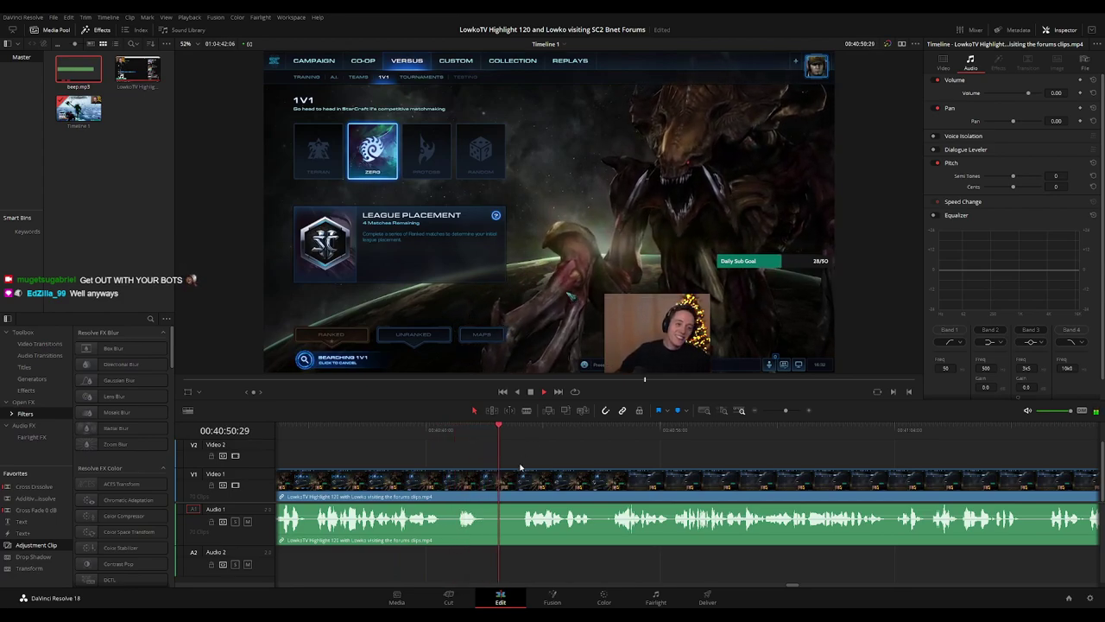
click(521, 484)
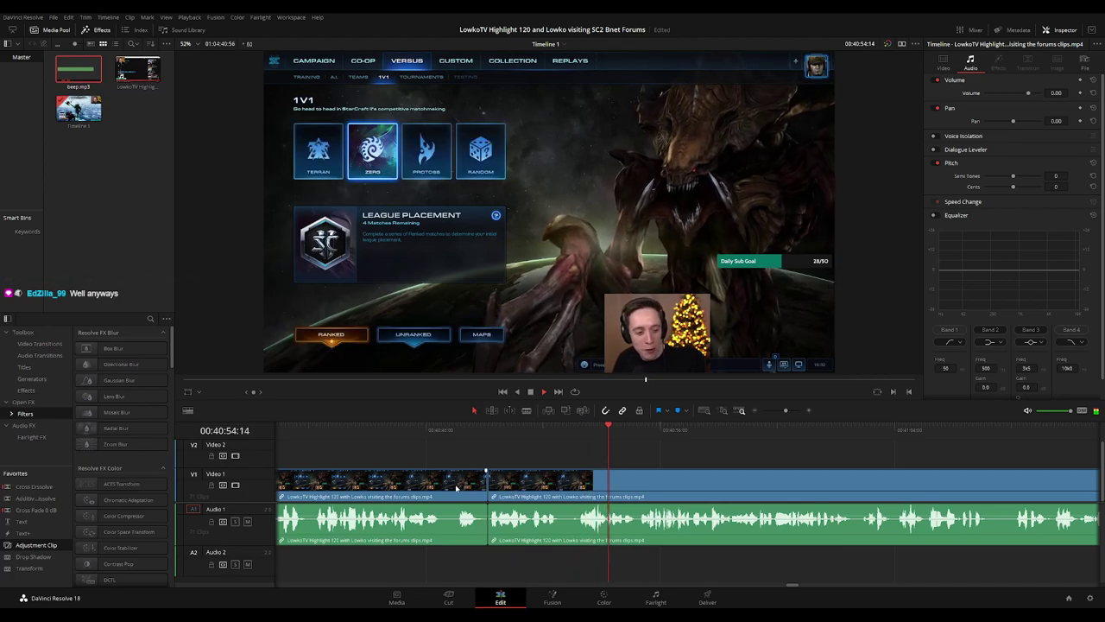
- Ripple-delete the roughly 0.5-second section at about 00:40:52:39 and set the clip color of the two segments before the cut to green
click(549, 430)
key(b)
click(567, 488)
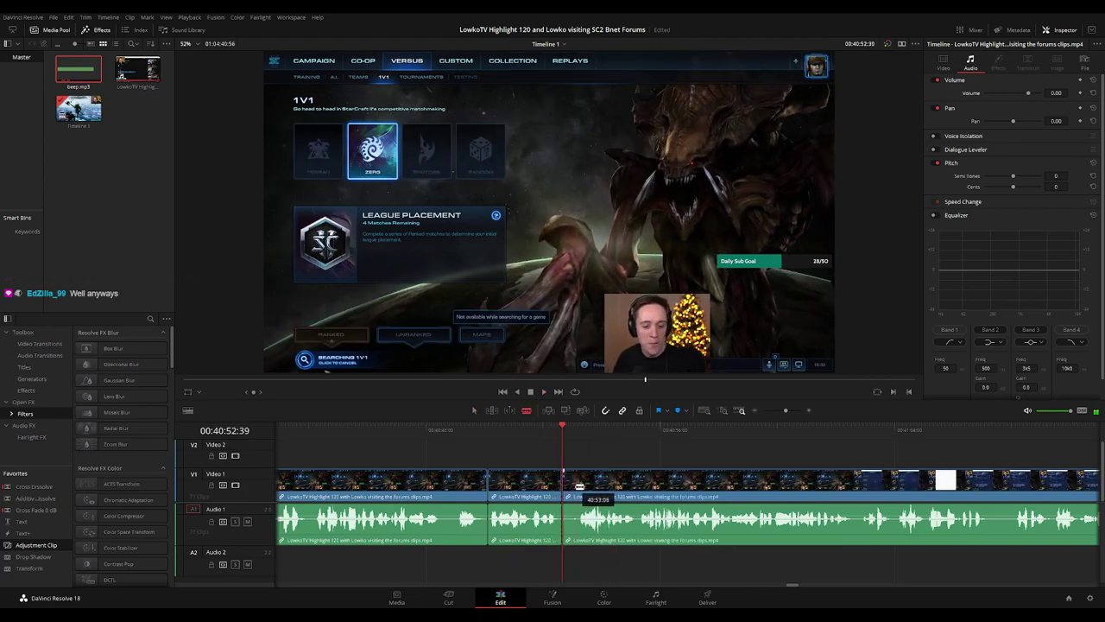
key(a)
key(Delete)
key(space)
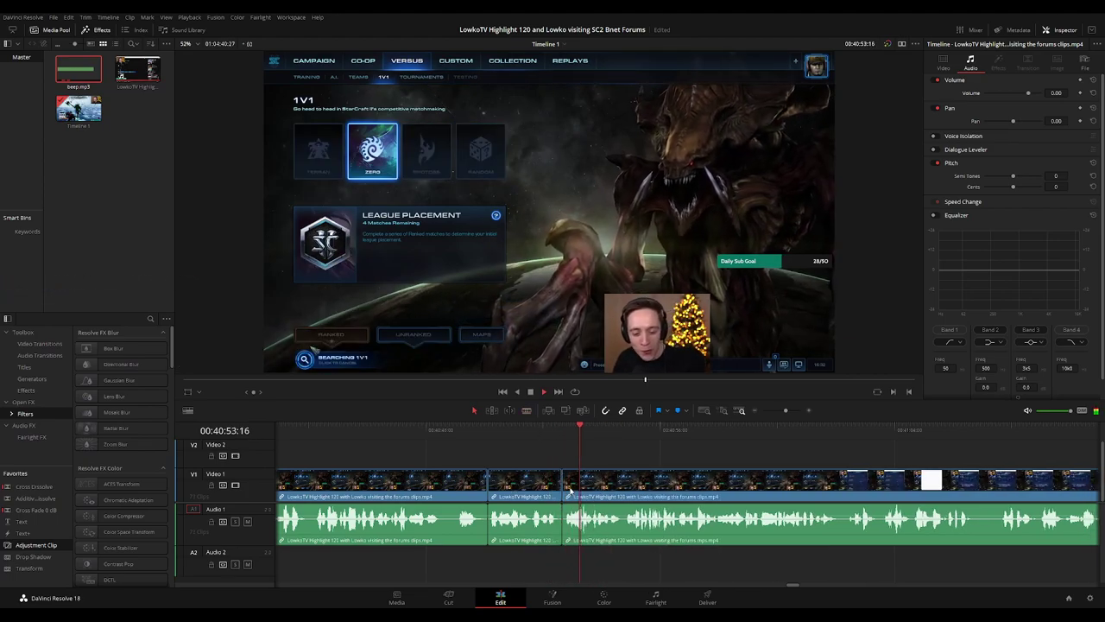
drag(506, 461, 440, 480)
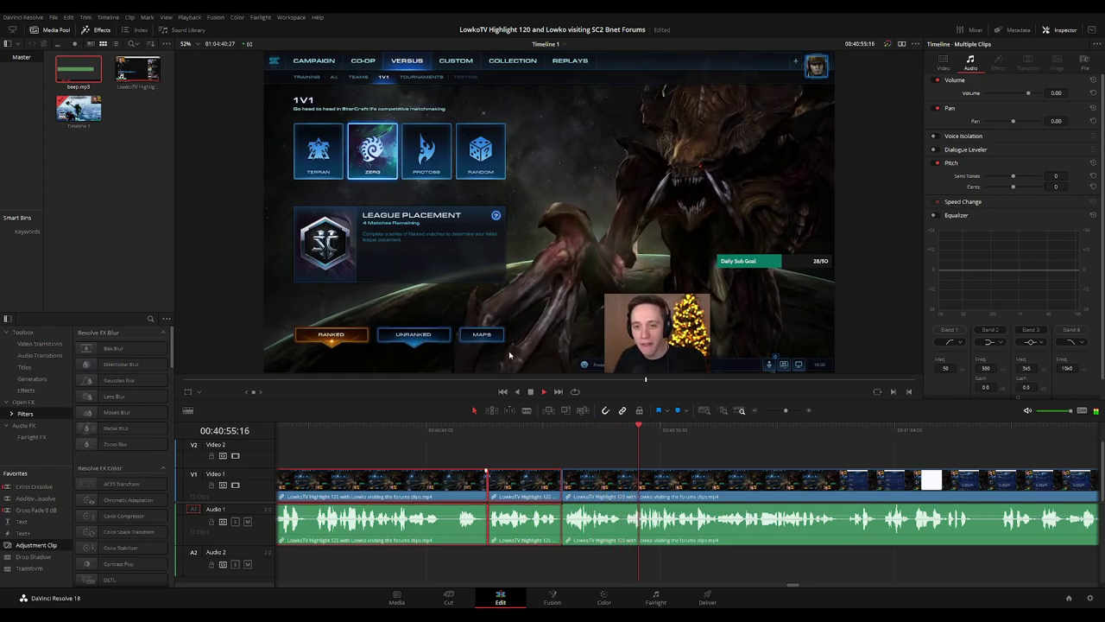
click(766, 455)
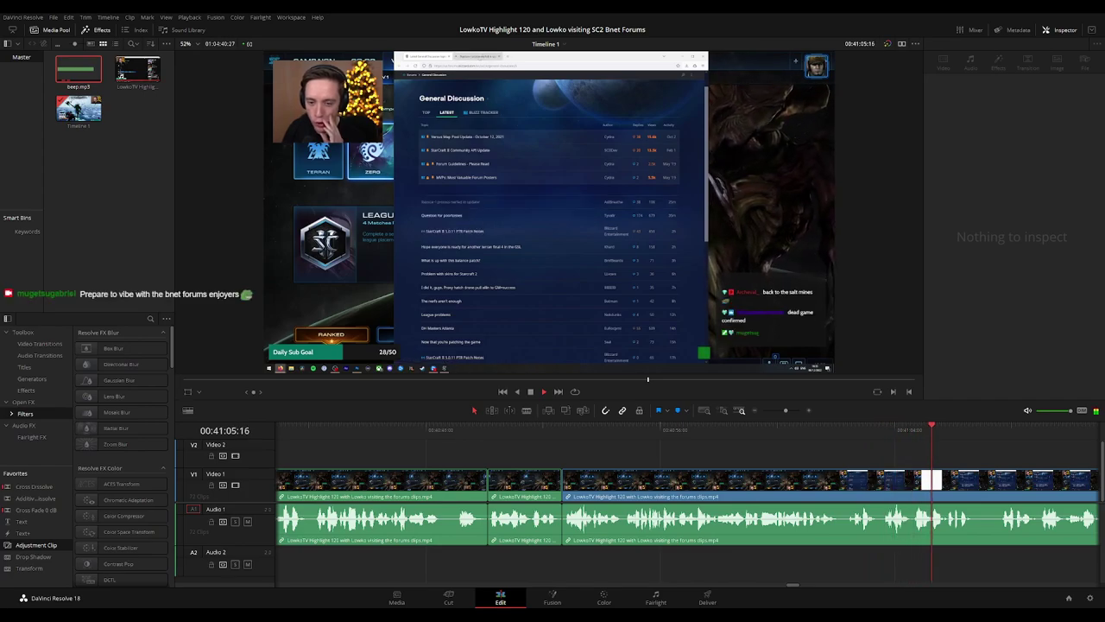
- Review the start of the forum-reading footage from about 00:41:05 to 00:41:18 for sections that need cutting
click(676, 477)
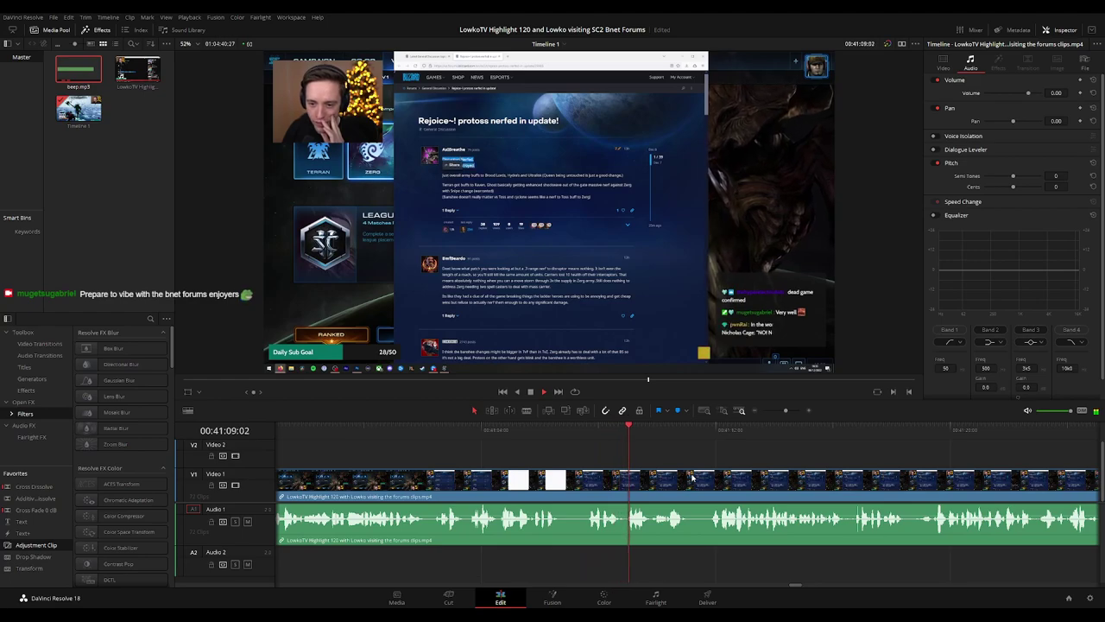
drag(703, 476, 497, 476)
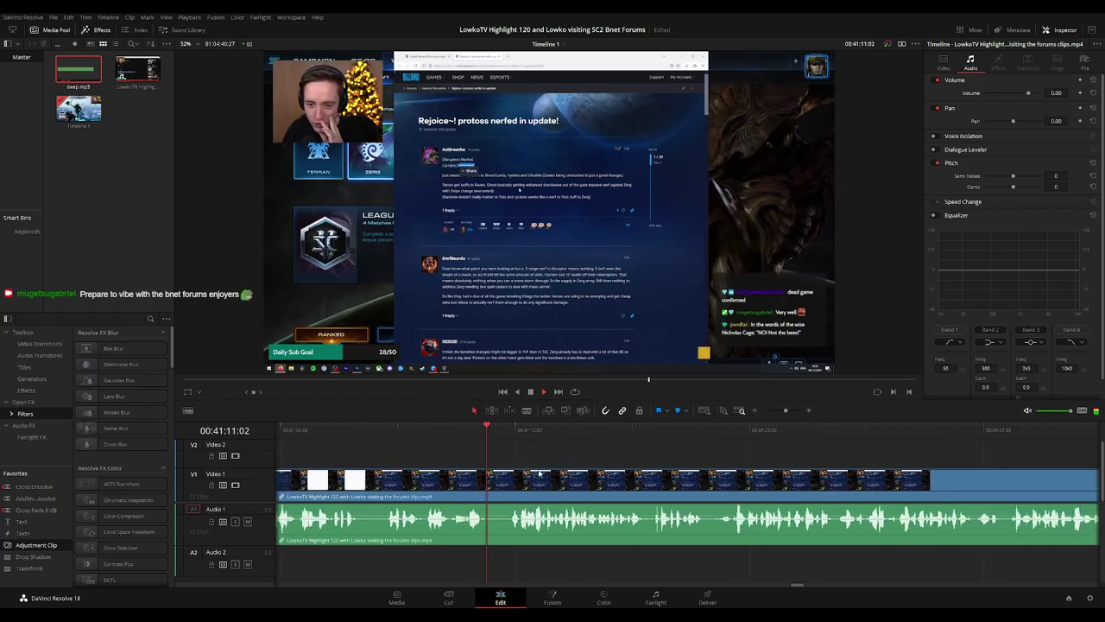
drag(576, 468, 509, 465)
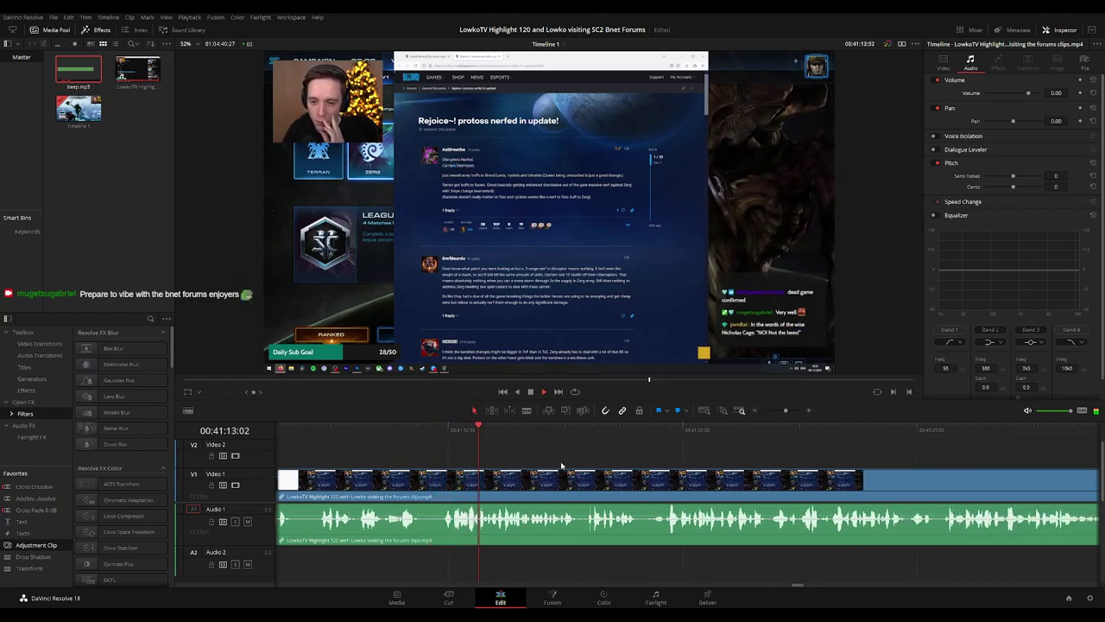
drag(598, 466, 512, 462)
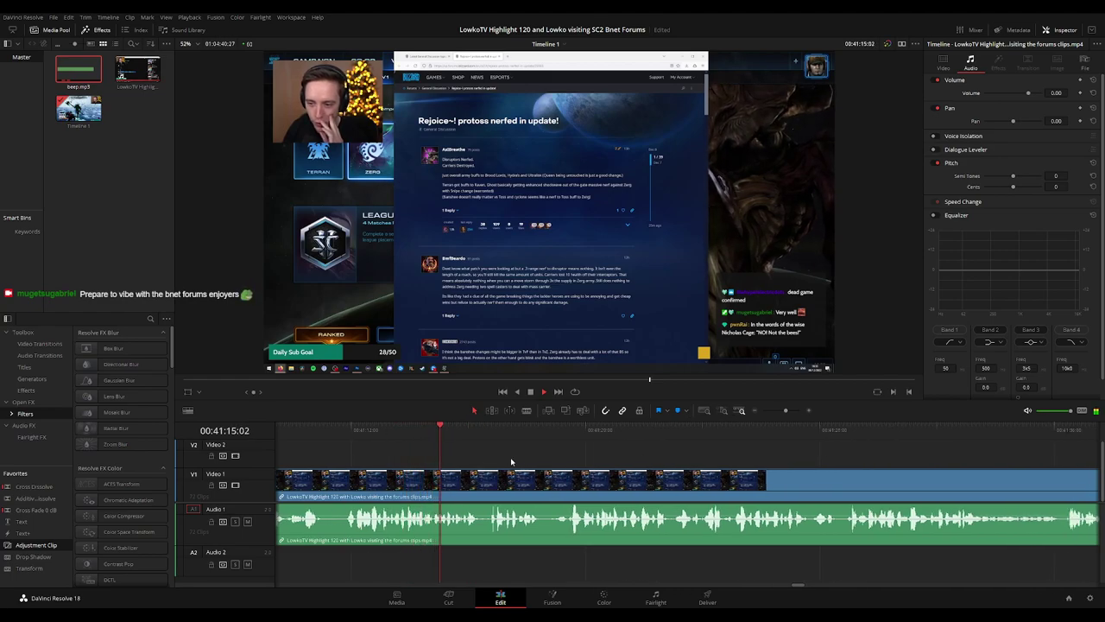
scroll(485, 462, right, 3)
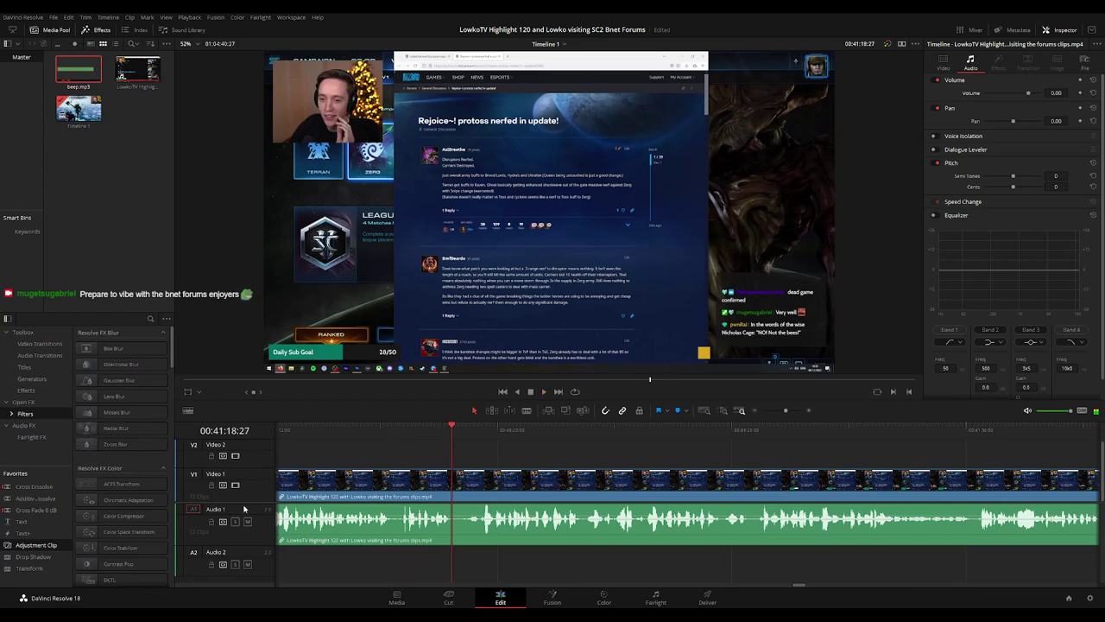
- Reduce the height of the video tracks and enlarge the viewer by shrinking the timeline area
drag(267, 471, 258, 513)
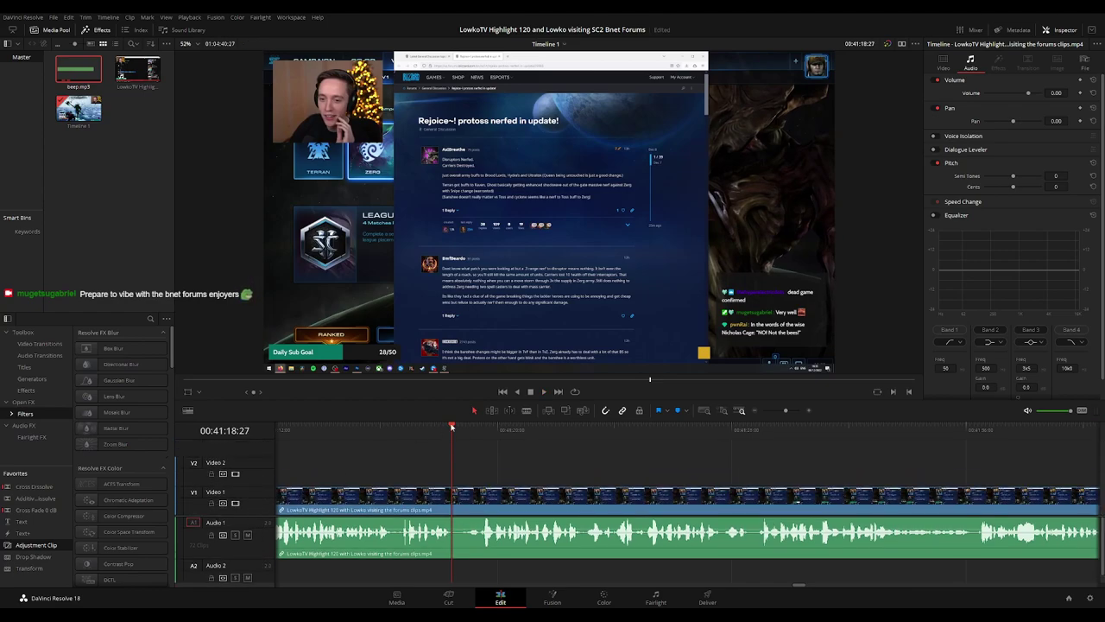
drag(467, 399, 468, 423)
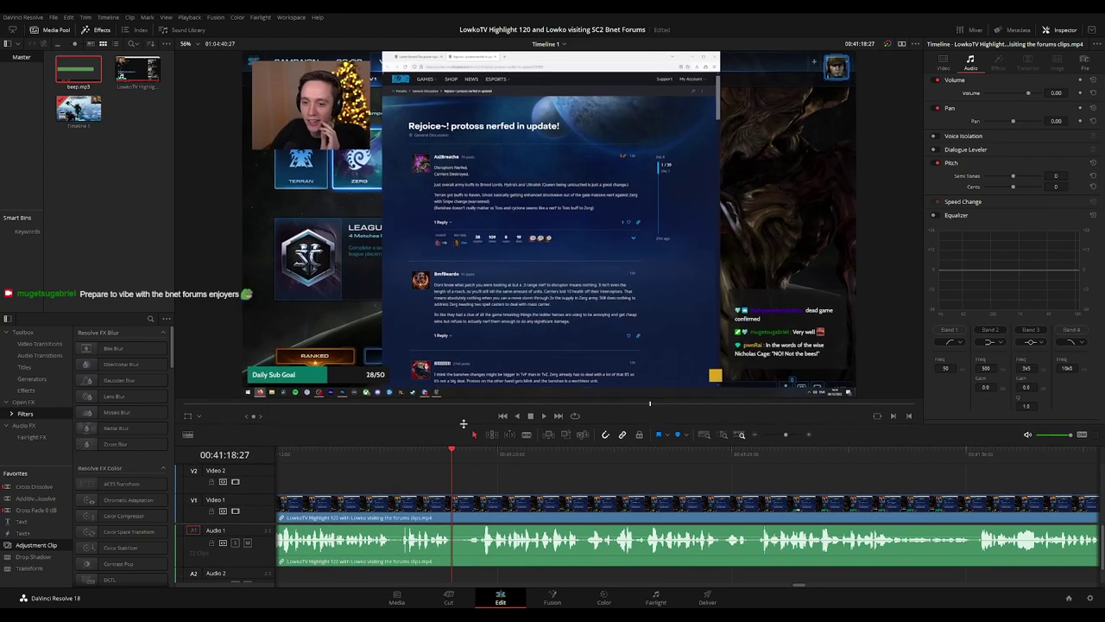
key(space)
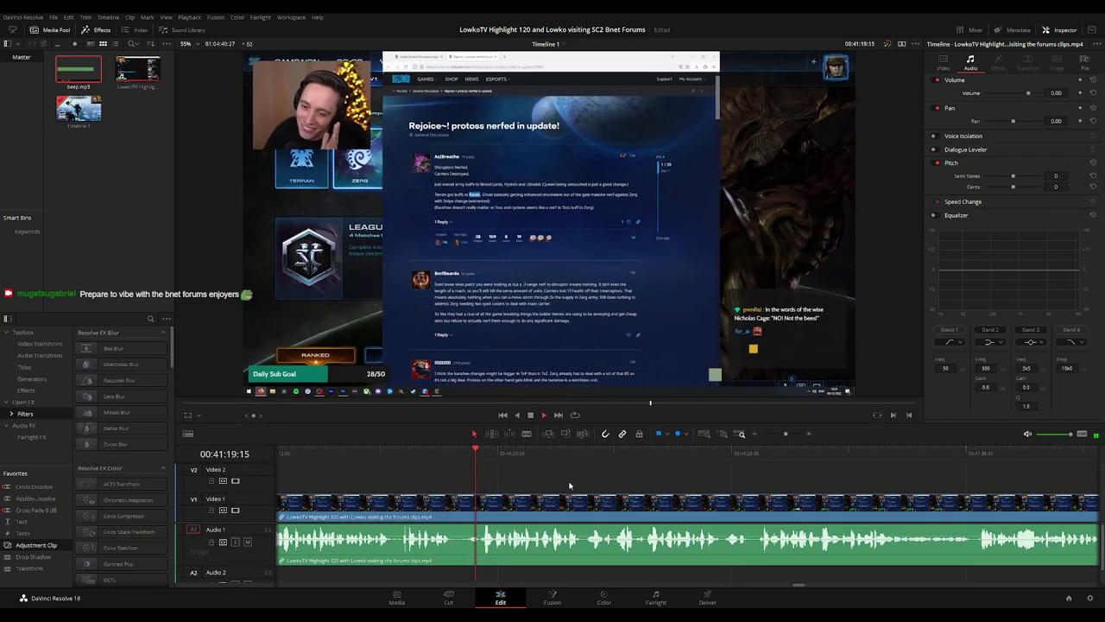
- Review the "Rejoice~! protoss nerfed in update!" thread footage from about 00:41:19 to 00:41:43 for dull sections
drag(570, 486, 457, 484)
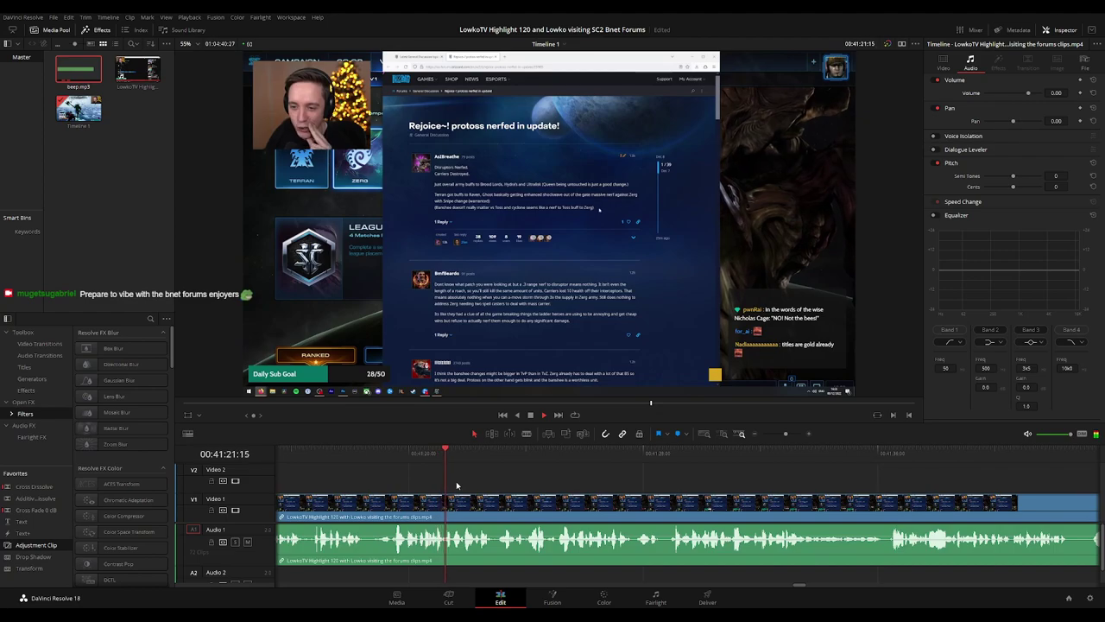
scroll(520, 474, right, 2)
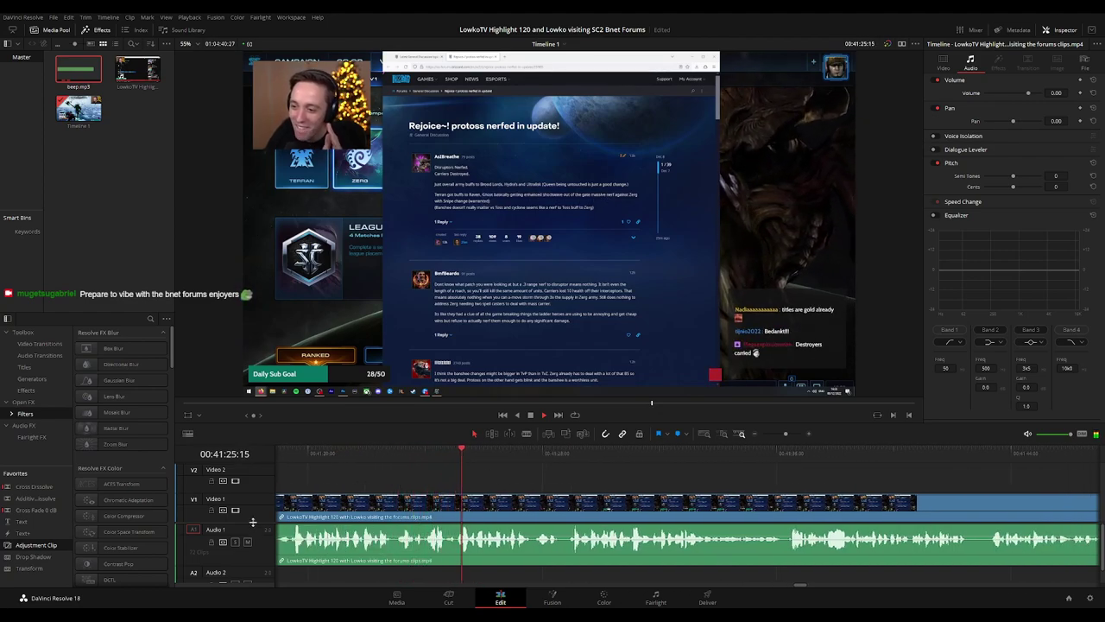
scroll(518, 484, down, 1)
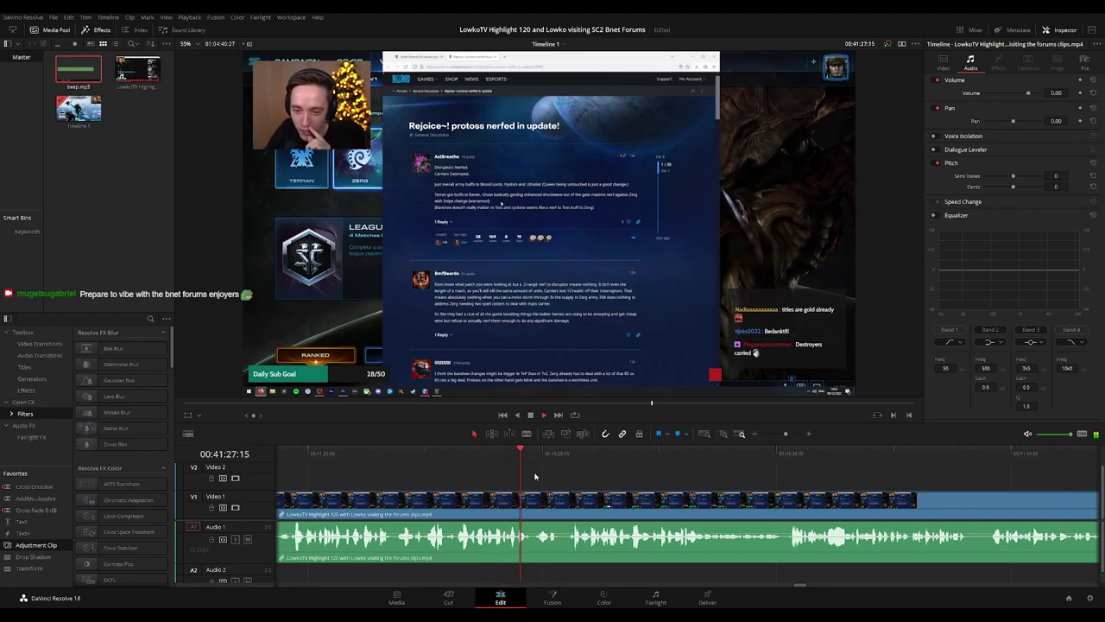
scroll(544, 470, right, 3)
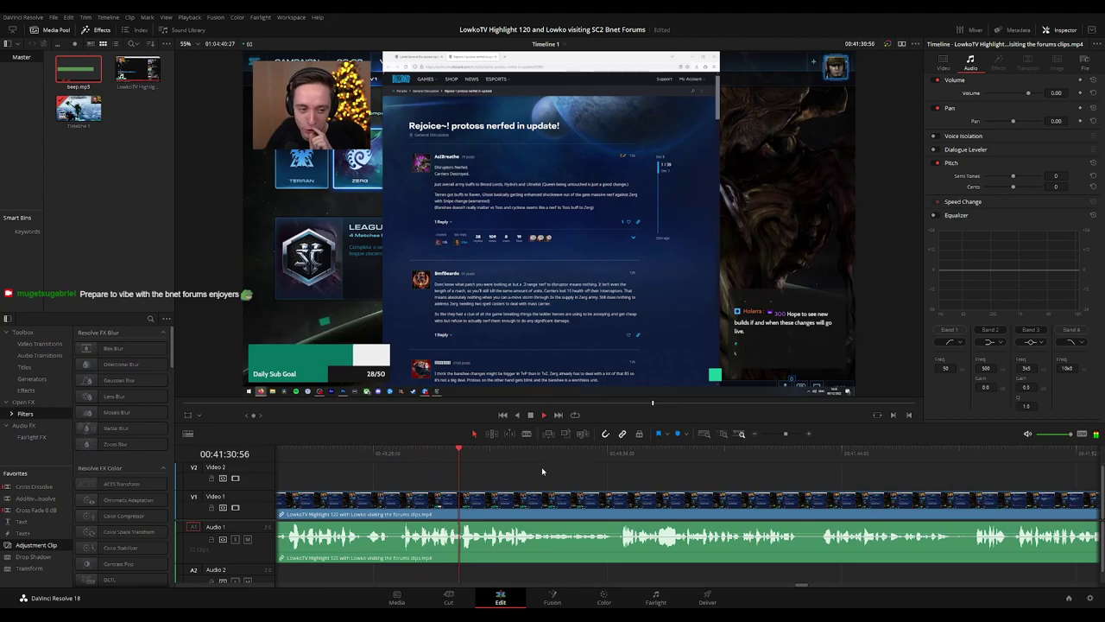
scroll(563, 470, right, 1)
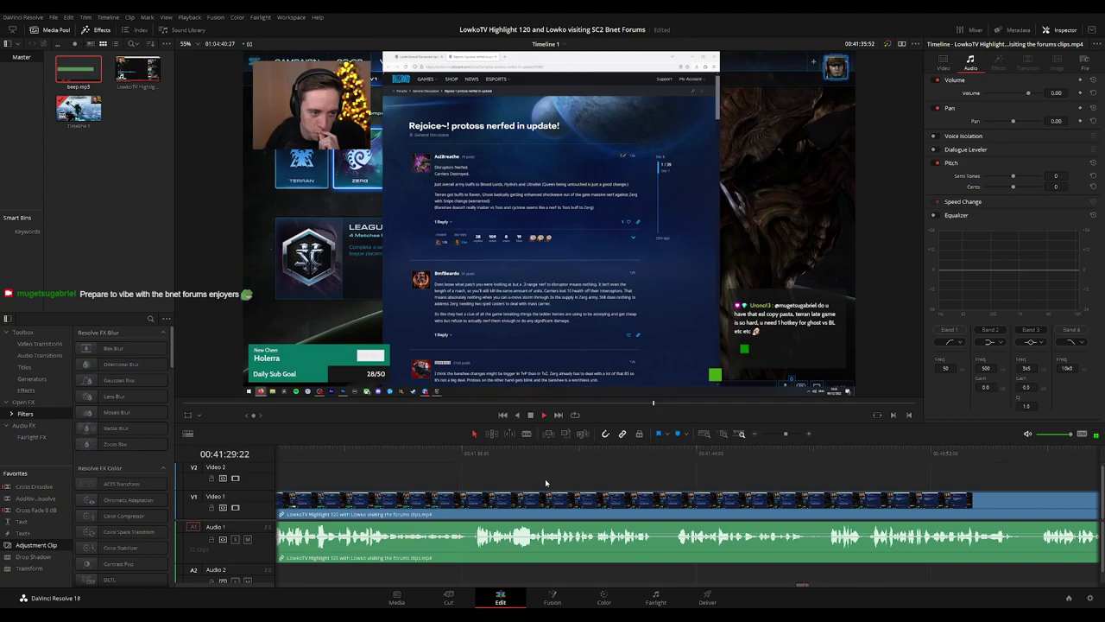
scroll(527, 478, right, 1)
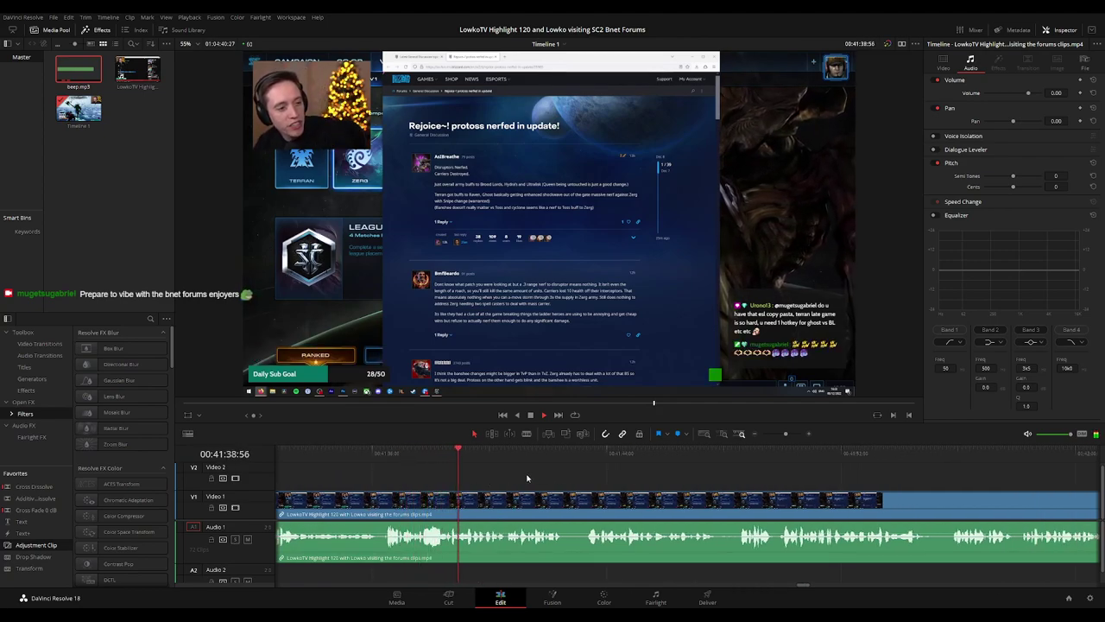
scroll(516, 471, right, 1)
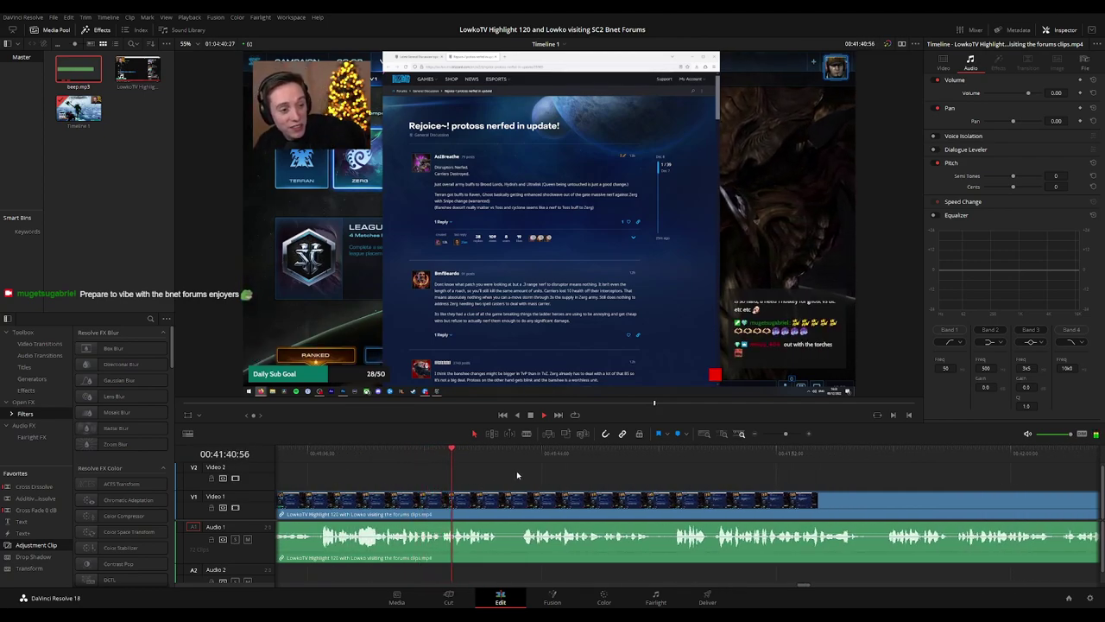
drag(564, 477, 506, 478)
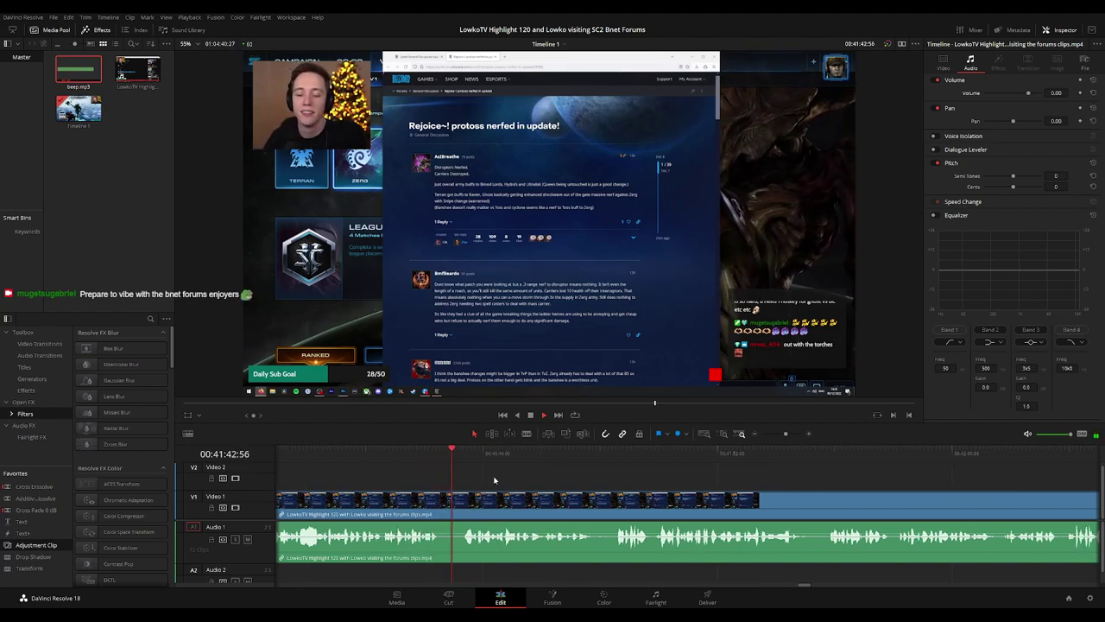
- Ripple-delete the roughly 0.75-second section starting at about 00:41:42:33 and set the preceding segment's clip color to green
click(442, 501)
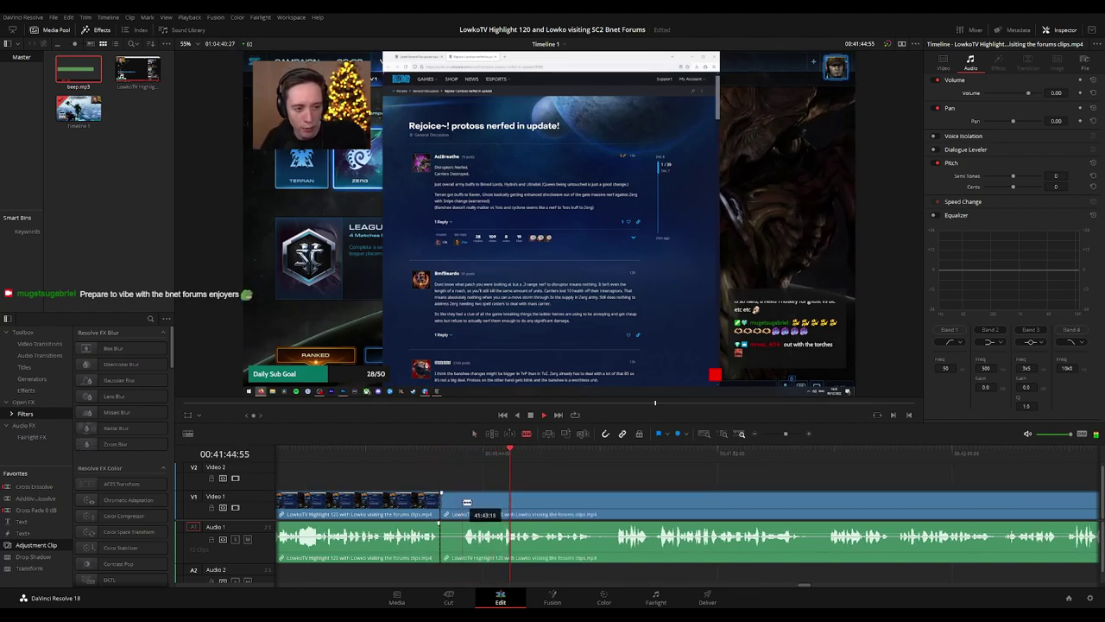
key(a)
click(403, 506)
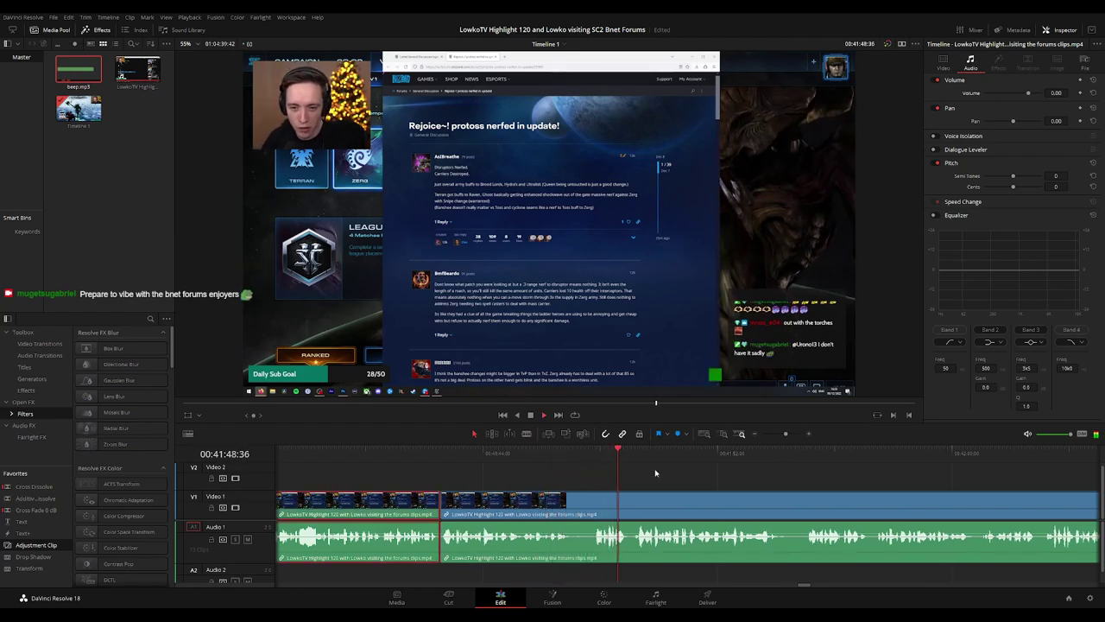
click(723, 484)
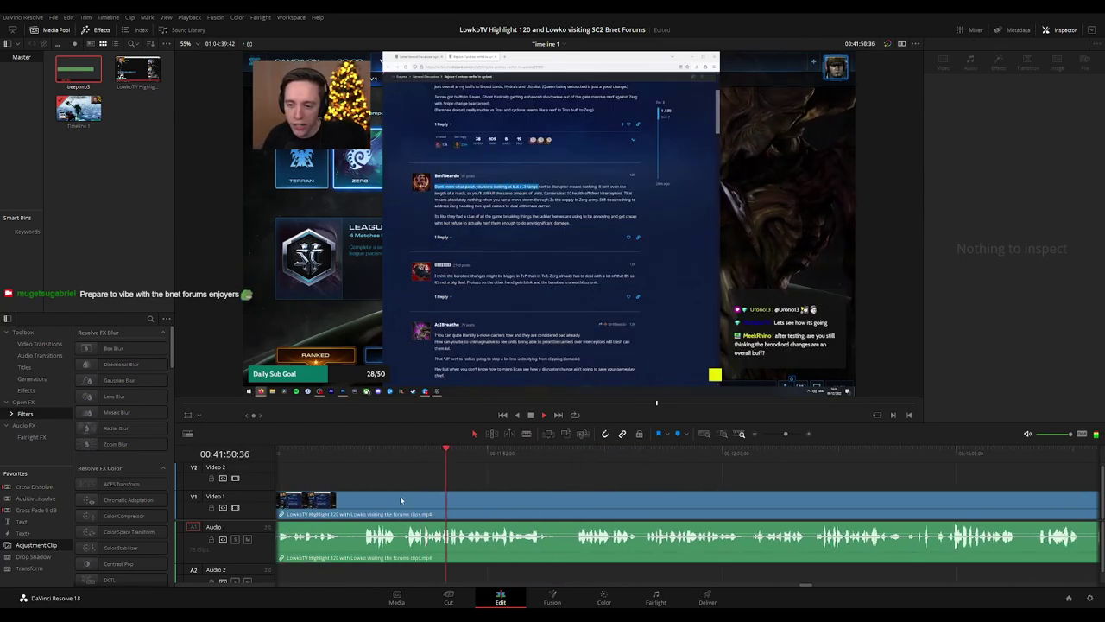
- Replay the footage from about 00:41:47 and ripple-delete the roughly 0.25-second section starting at about 00:41:49
key(space)
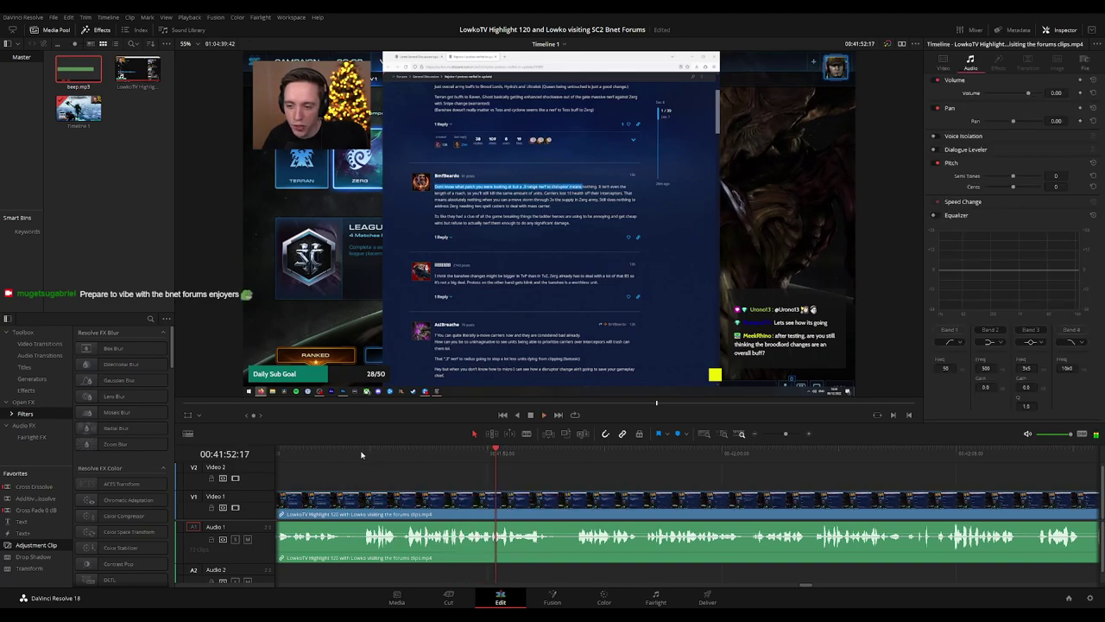
click(361, 452)
key(space)
key(b)
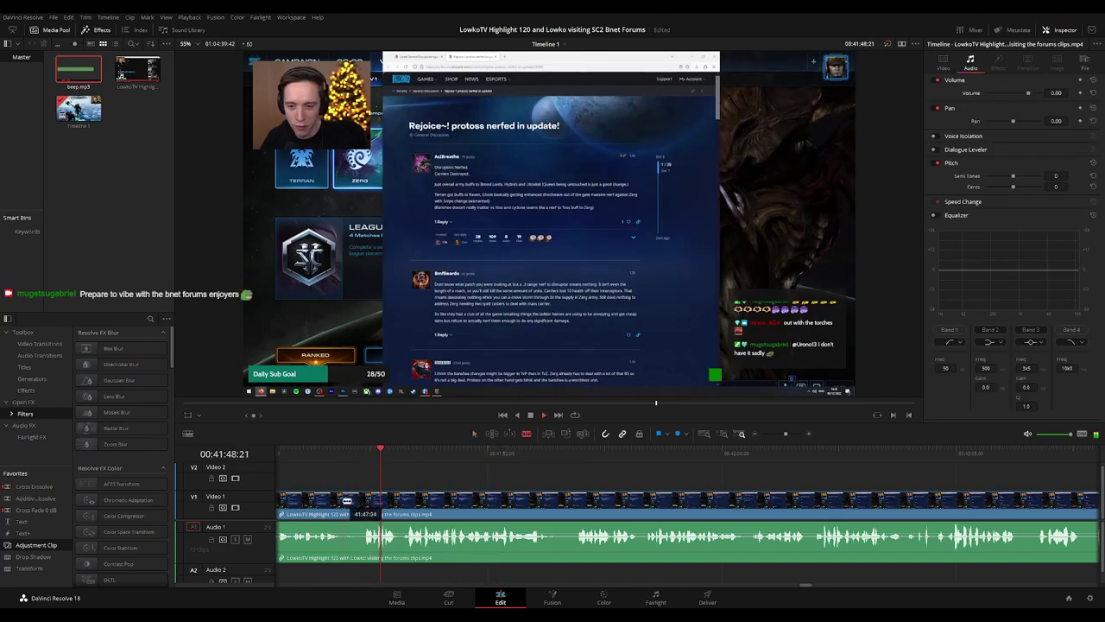
click(400, 501)
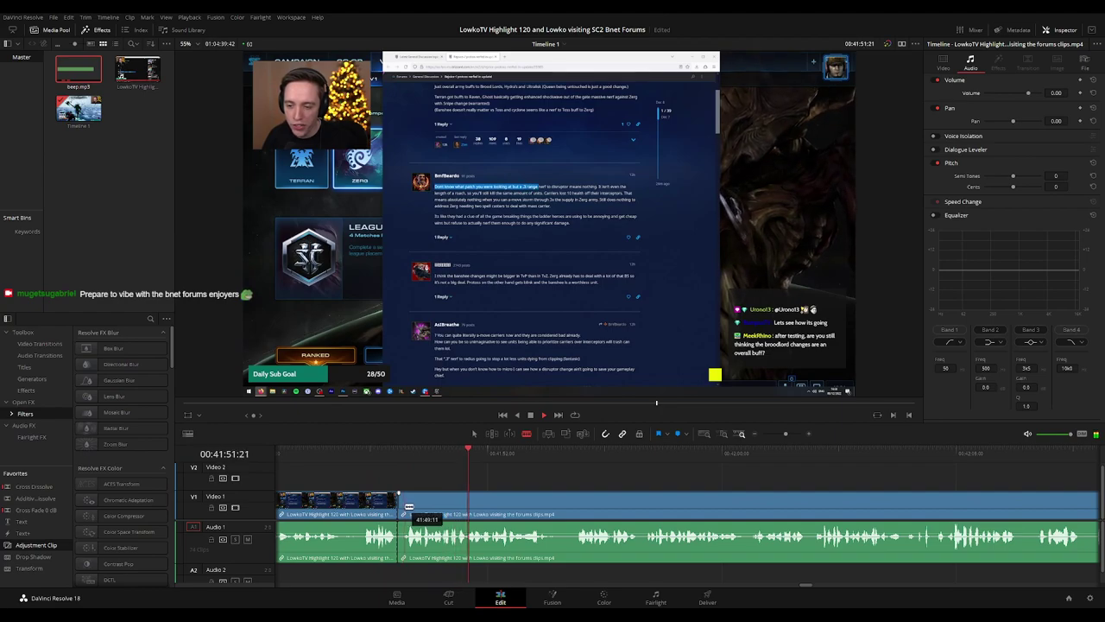
key(a)
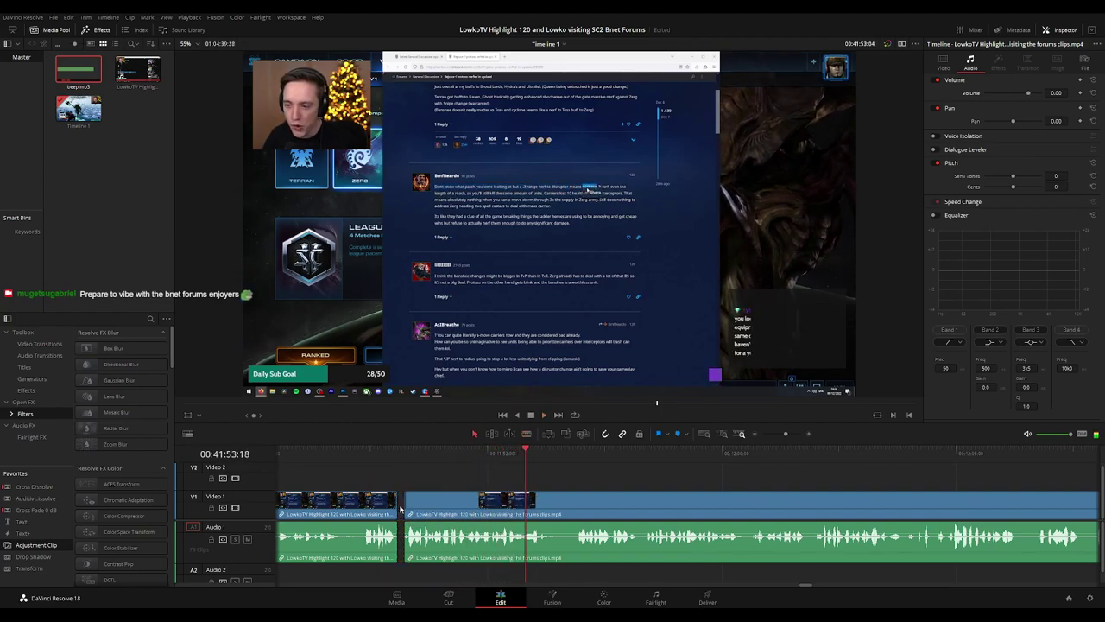
click(369, 507)
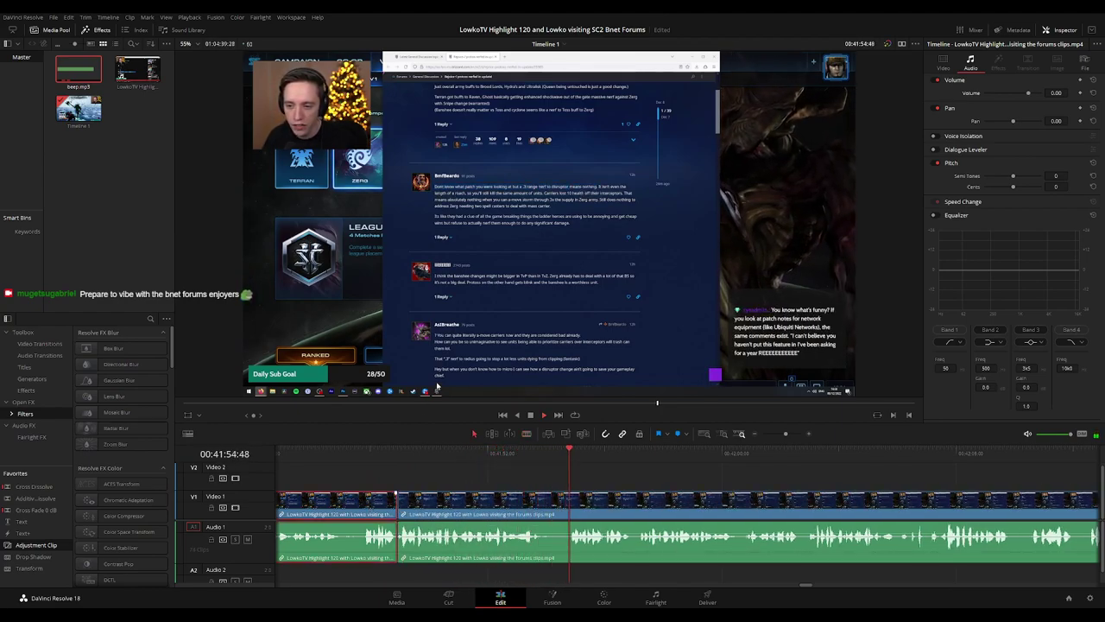
key(Delete)
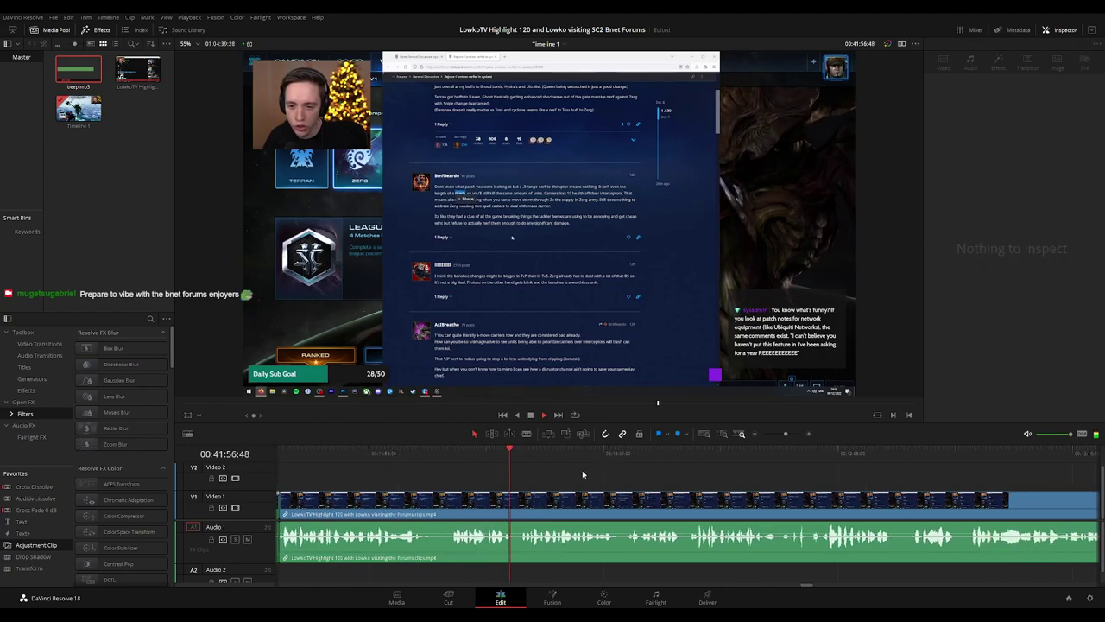
- Review the footage from about 00:41:56 to 00:42:45, up to the opening of the "Question for poortosses" thread, for dull sections
scroll(583, 474, right, 1)
scroll(564, 474, right, 2)
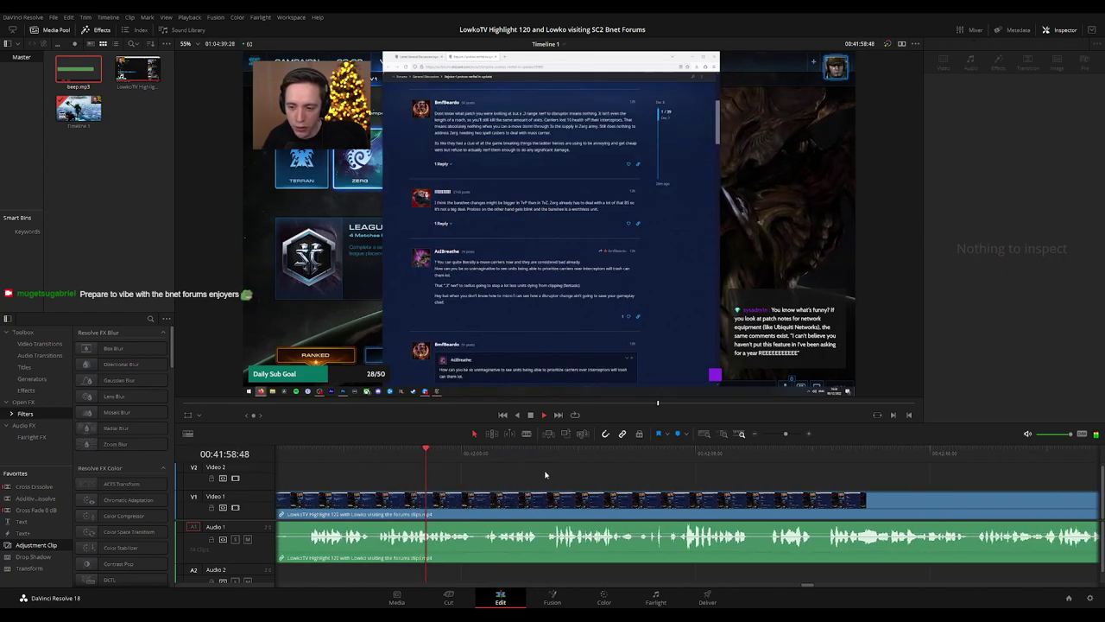
scroll(545, 474, right, 3)
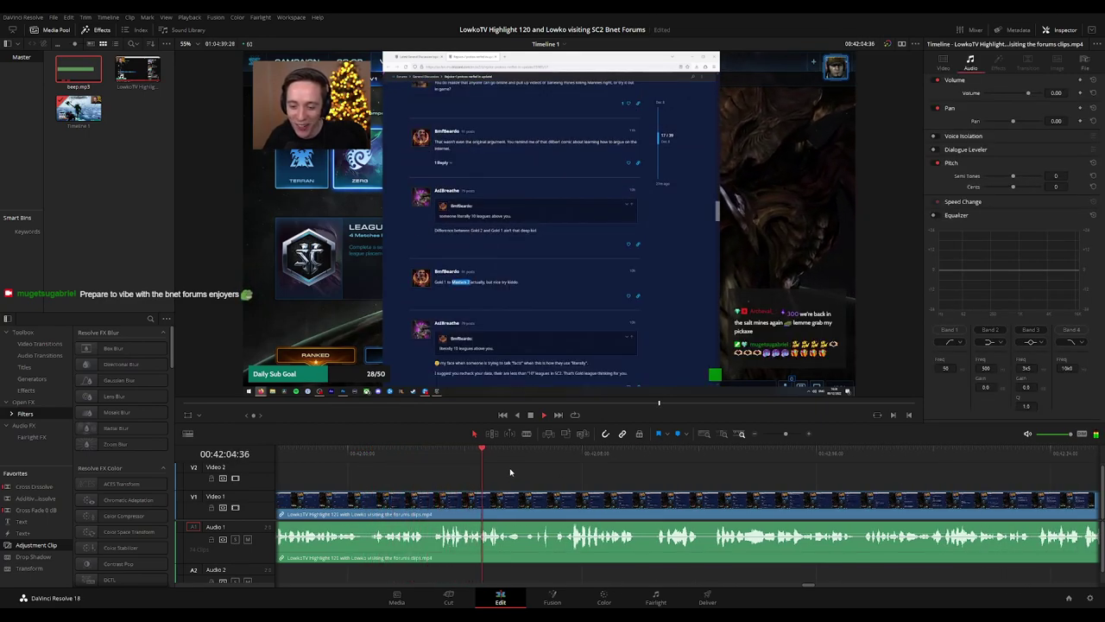
scroll(583, 473, right, 3)
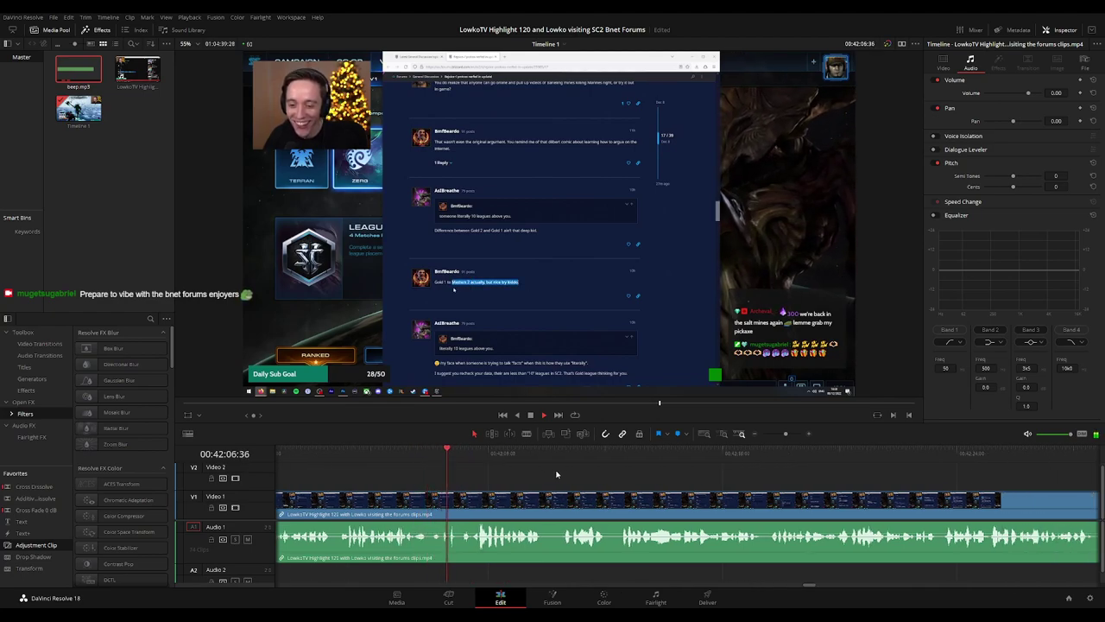
scroll(601, 481, right, 3)
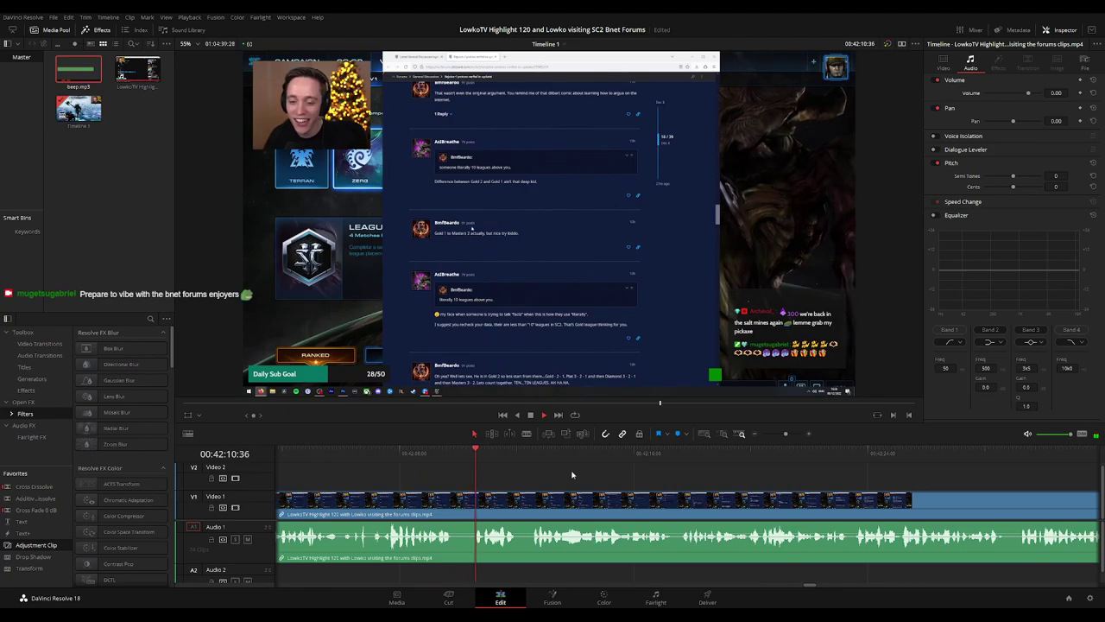
scroll(503, 459, right, 3)
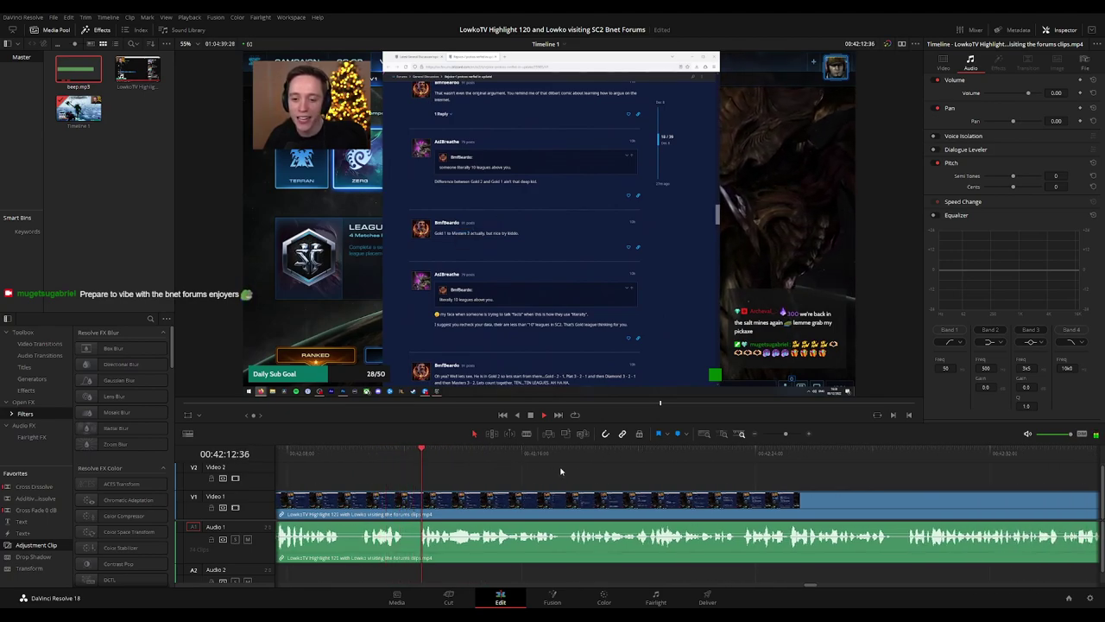
scroll(552, 469, right, 3)
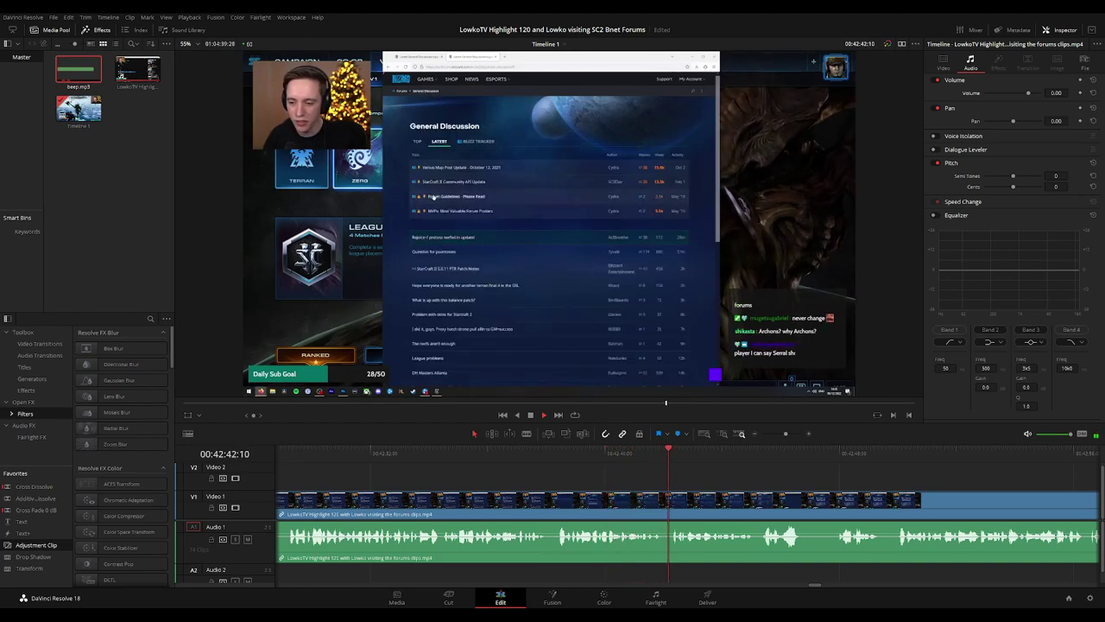
drag(795, 474, 466, 470)
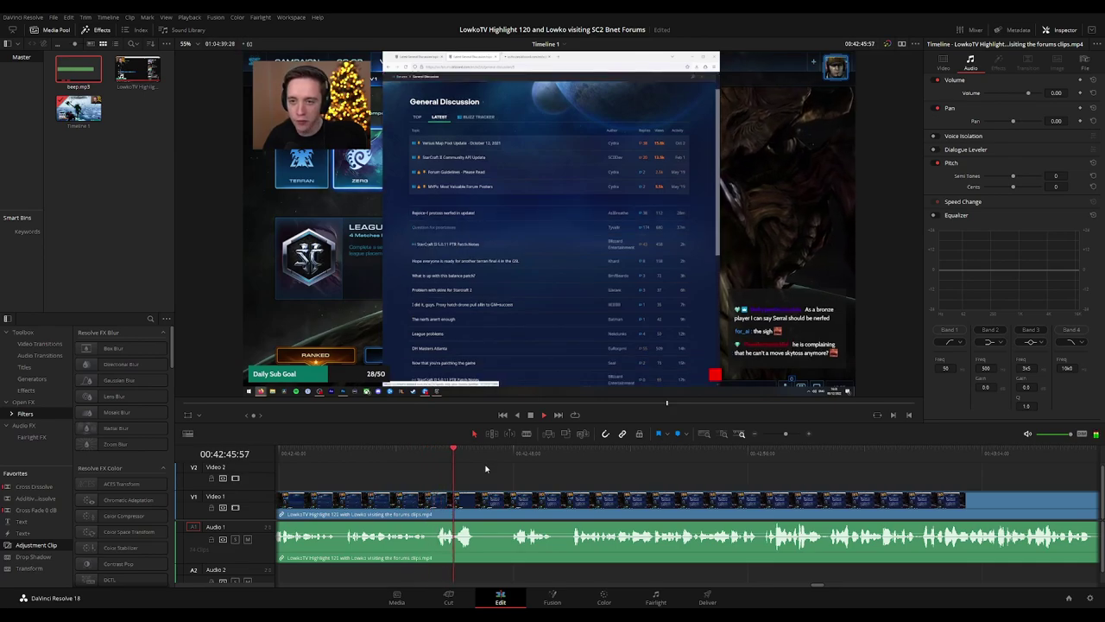
- Ripple-delete the roughly 0.25-second section starting at about 00:42:45:05
key(b)
click(427, 501)
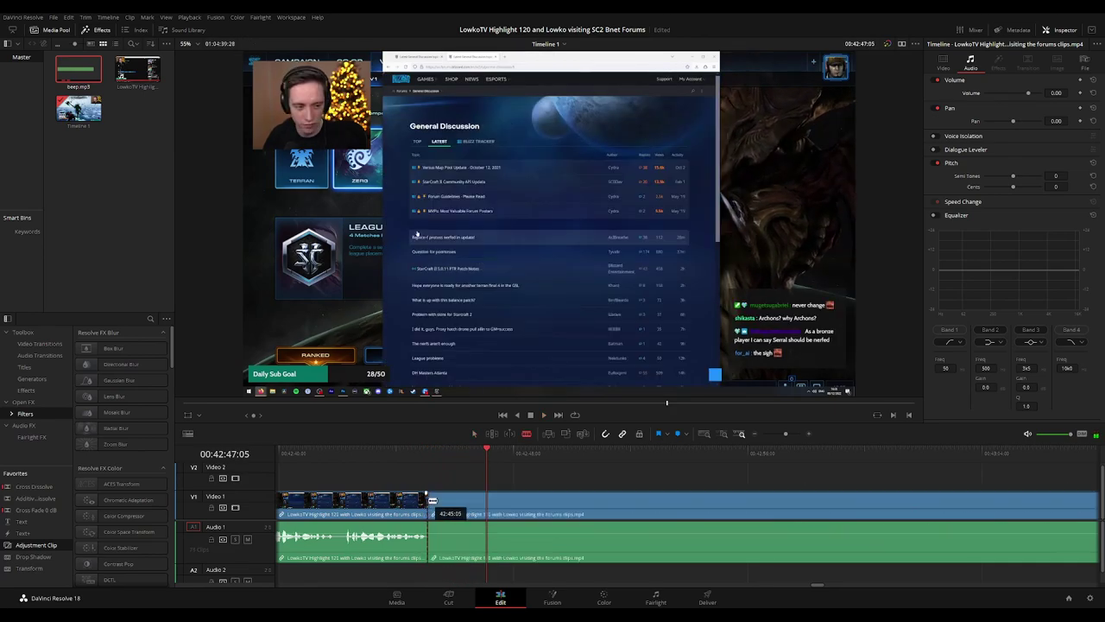
key(a)
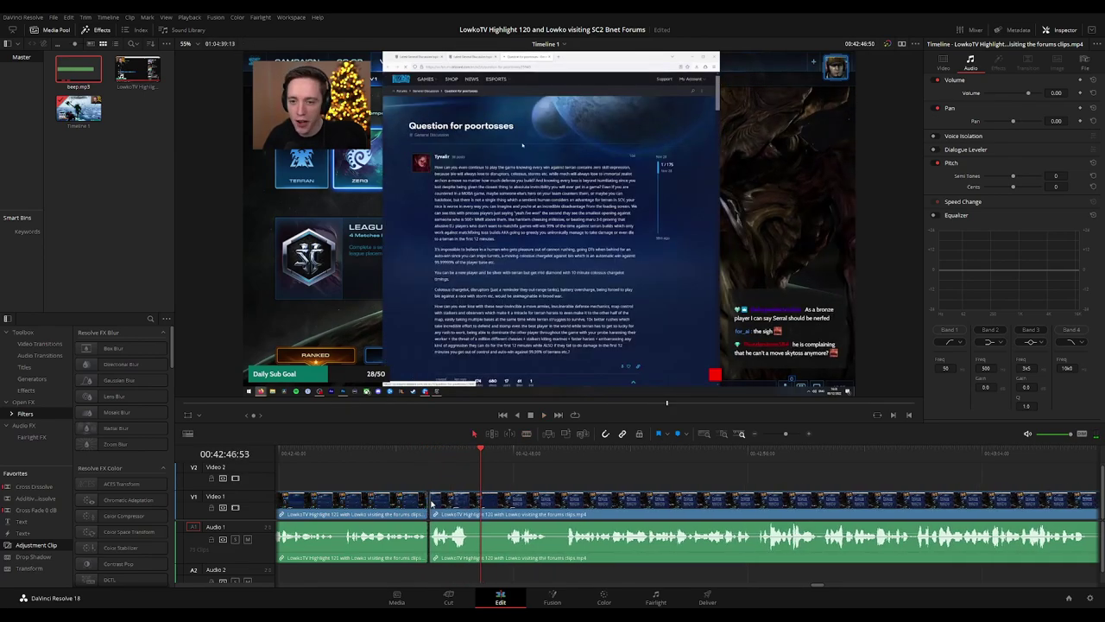
- Ripple-delete the roughly 1.1-second section starting at about 00:42:46:33
key(b)
click(474, 505)
click(501, 508)
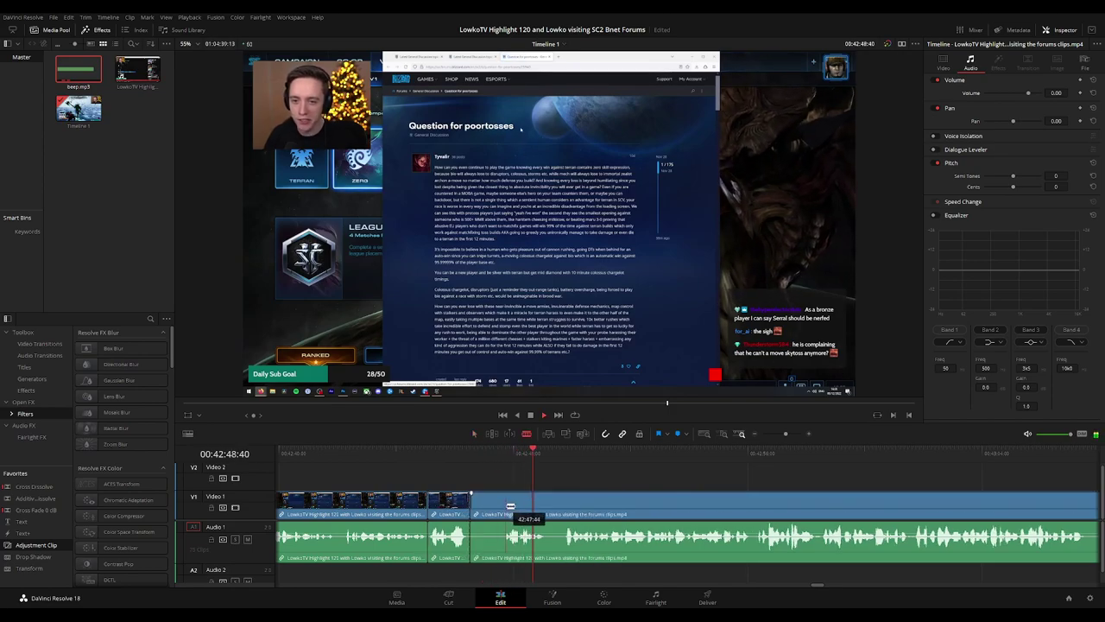
key(a)
click(485, 513)
key(Delete)
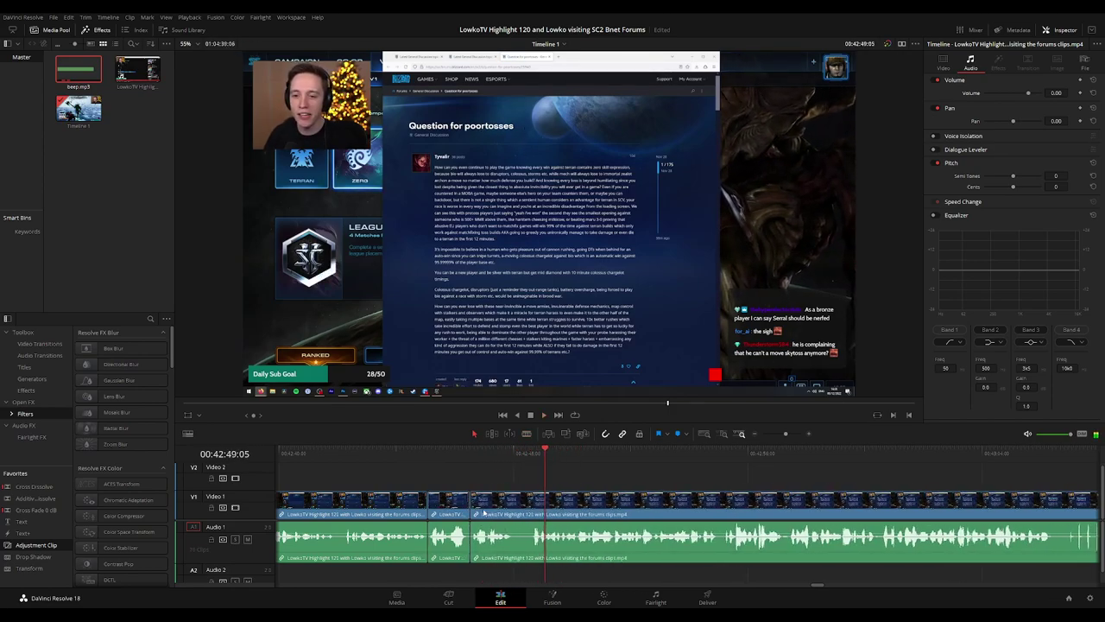
- Replay the footage around the new cuts and set the clip color of the two segments ending at about 00:42:46:33 to green
click(449, 454)
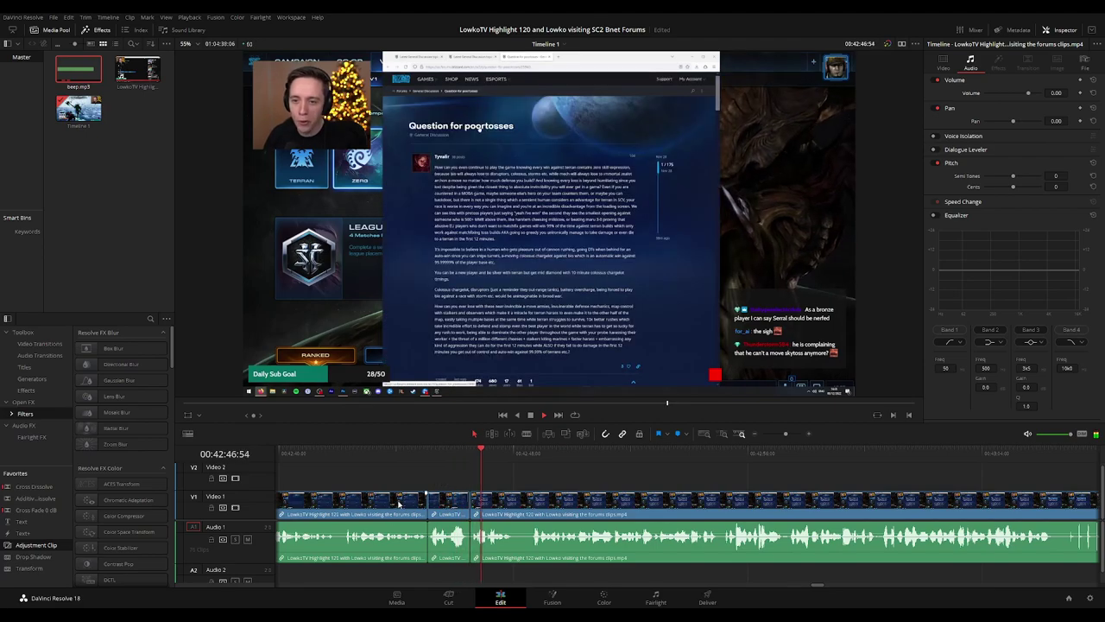
drag(438, 481, 393, 504)
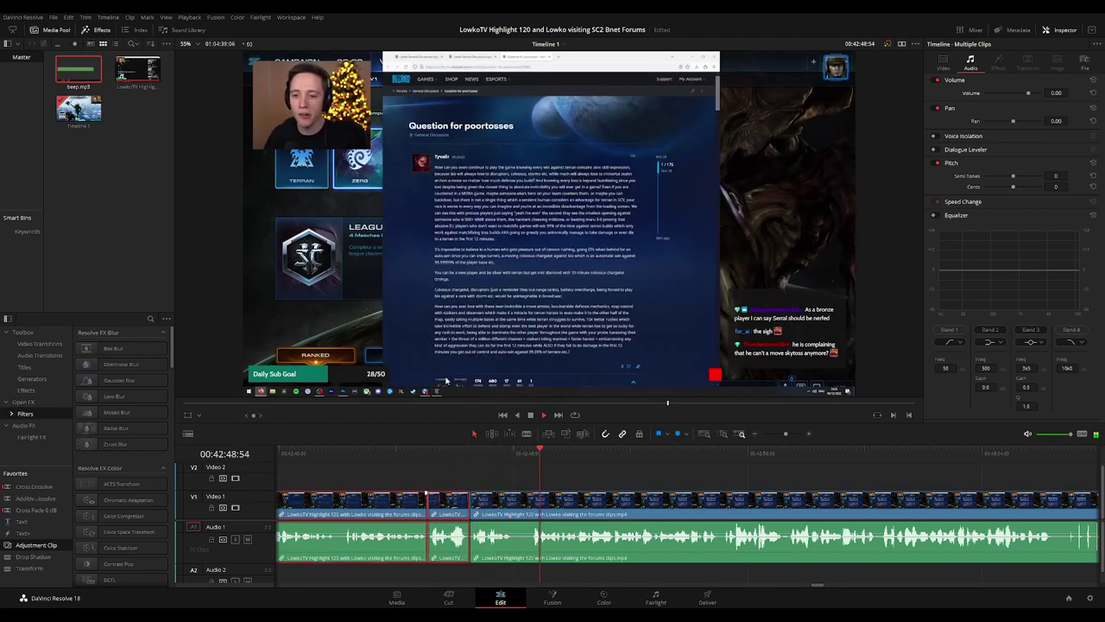
click(631, 485)
- Add an adjustment clip on Video 2 at about 00:42:48:31 with zoom 1.380 and position X 457, Y -229, and play it back
drag(678, 483, 522, 478)
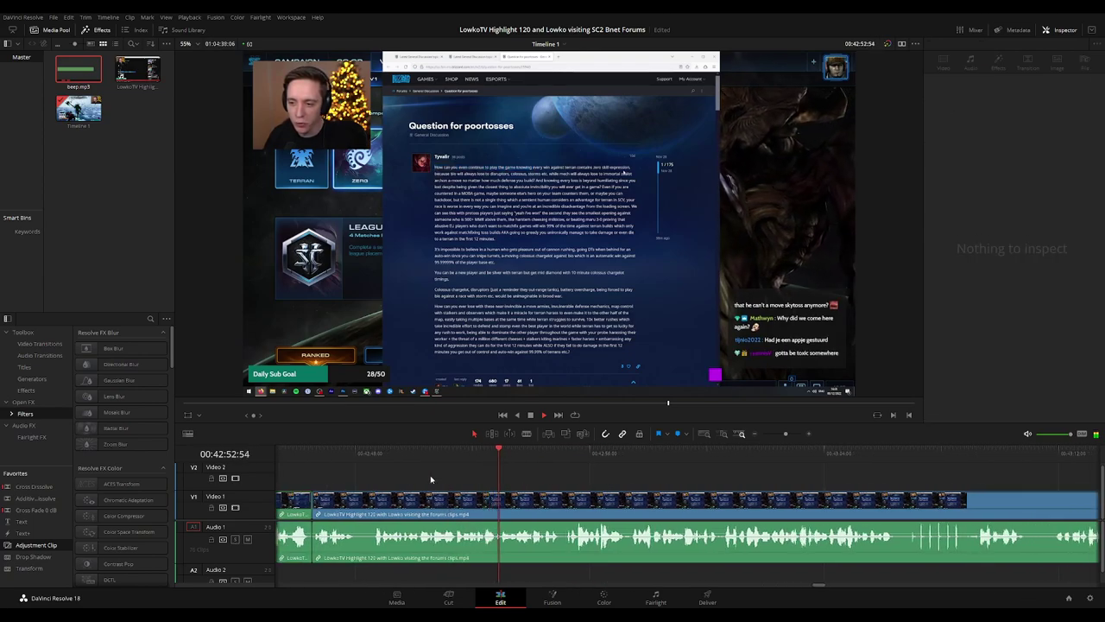
click(371, 454)
drag(48, 546, 385, 477)
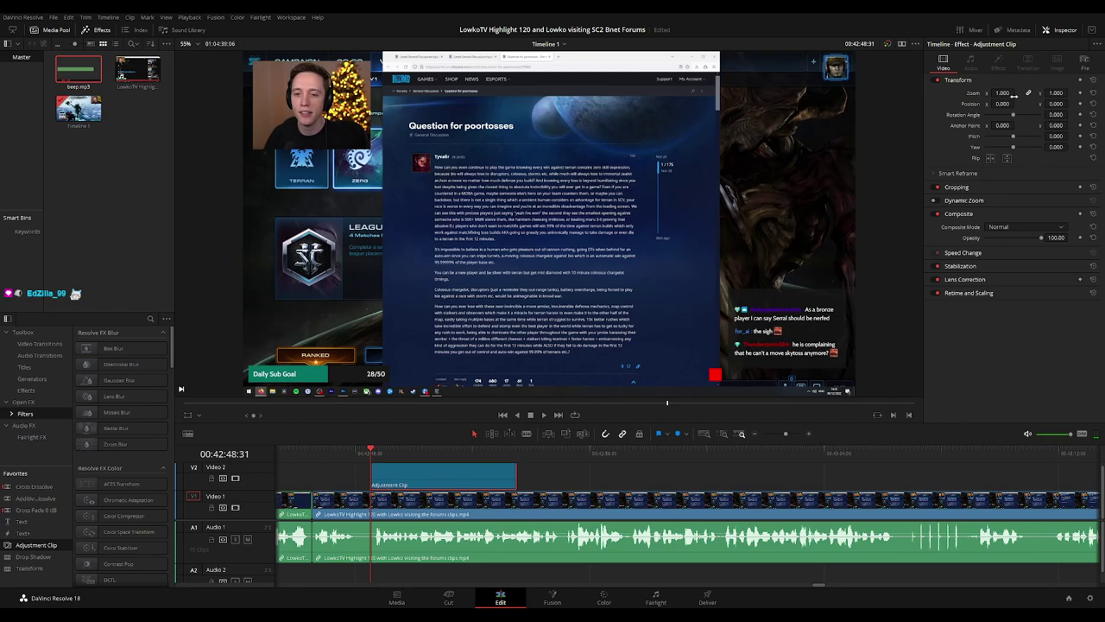
drag(1014, 97, 1068, 103)
click(366, 453)
key(space)
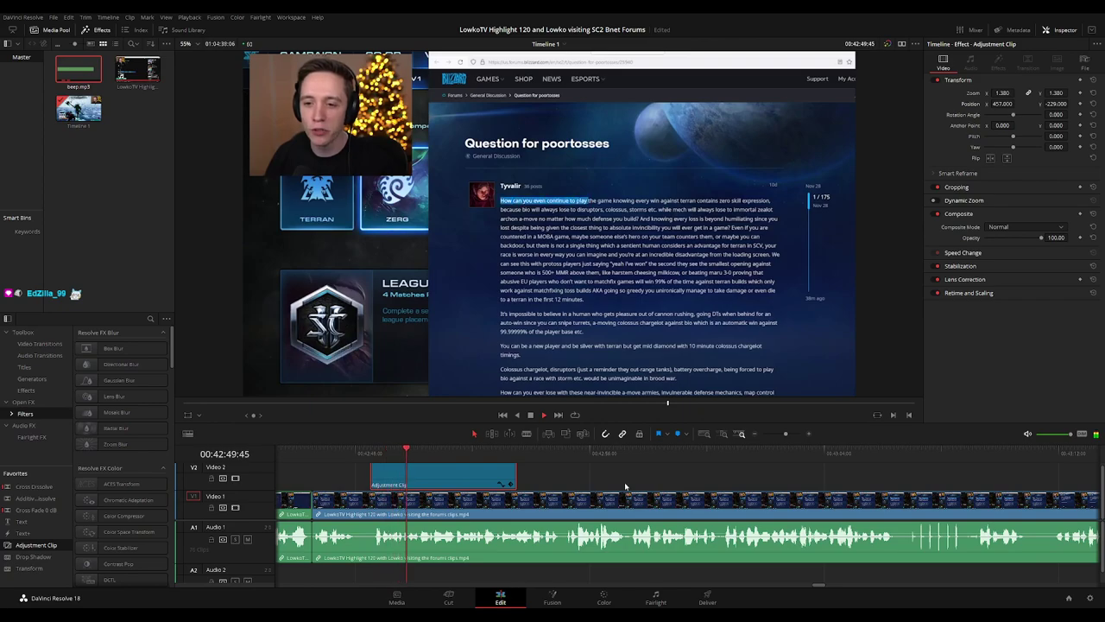
- Extend the adjustment clip on Video 2 so the zoom on the "Question for poortosses" post ends at about 00:43:30
click(667, 485)
drag(668, 485, 575, 468)
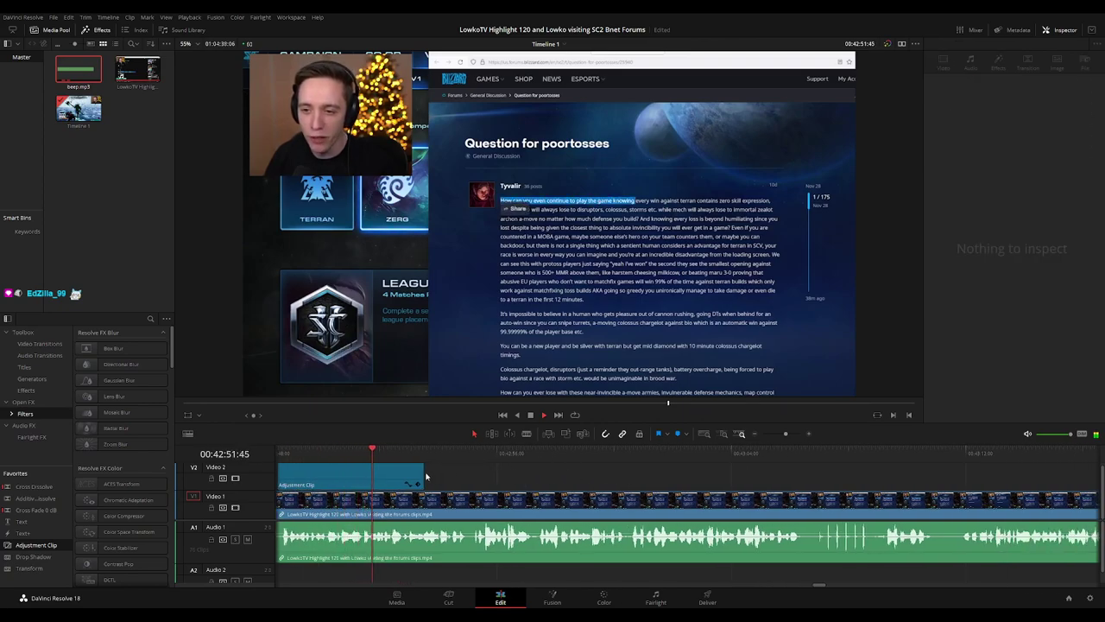
drag(421, 473, 809, 475)
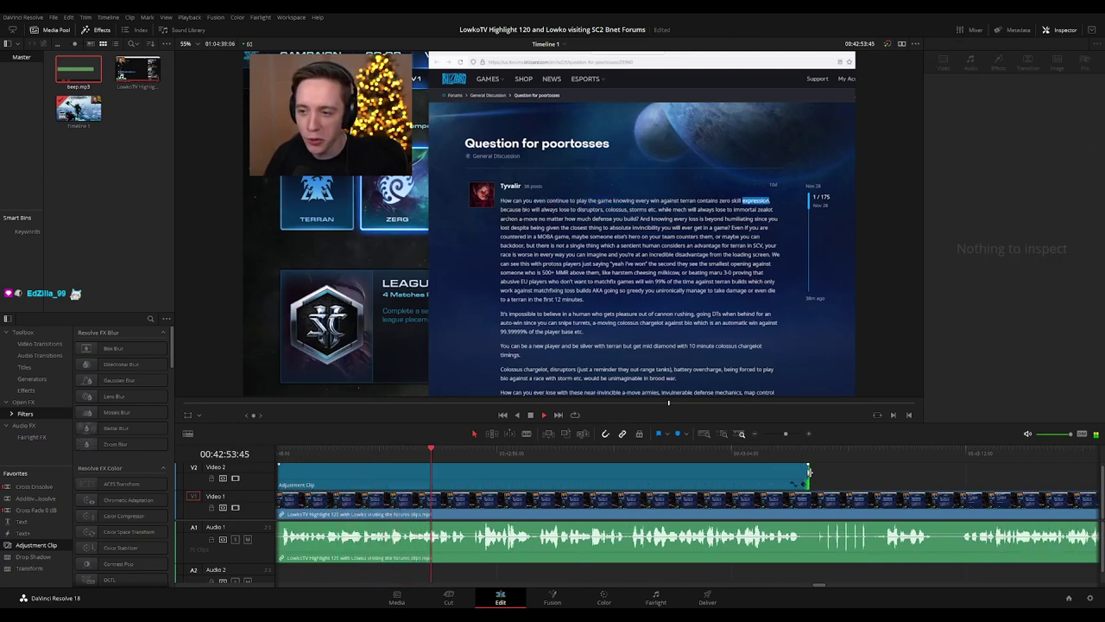
scroll(833, 483, right, 1)
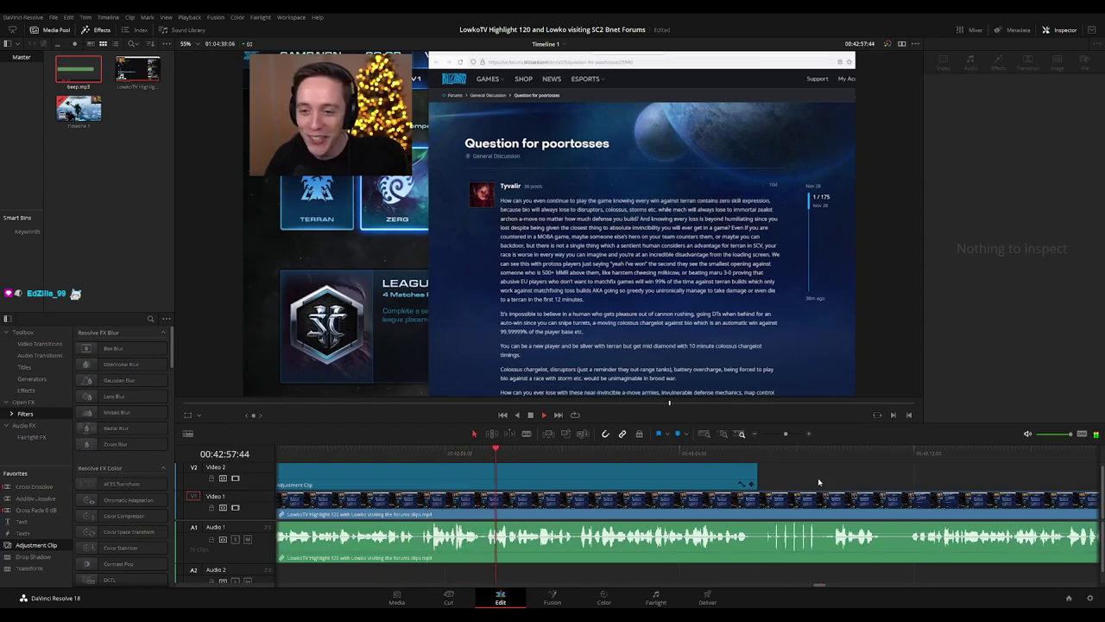
scroll(818, 482, right, 2)
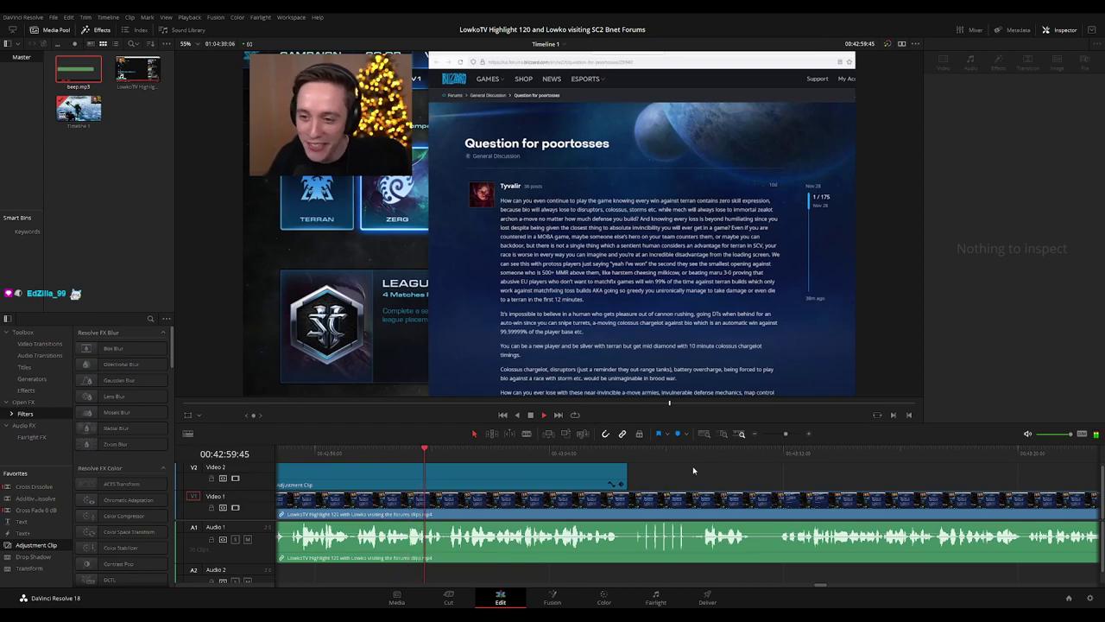
scroll(629, 474, right, 2)
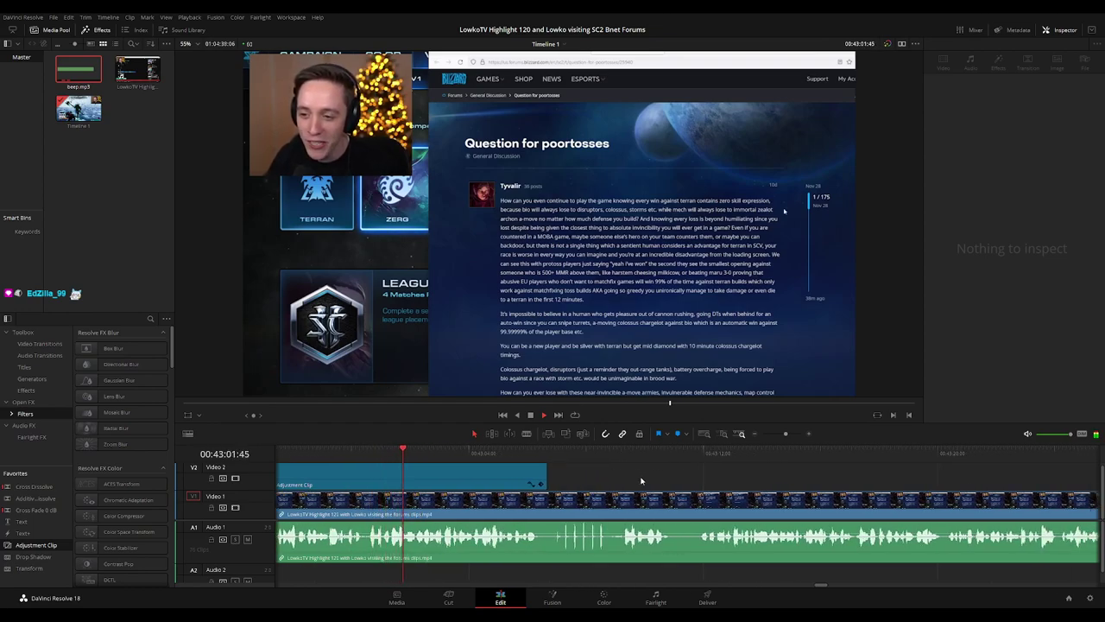
scroll(582, 481, right, 1)
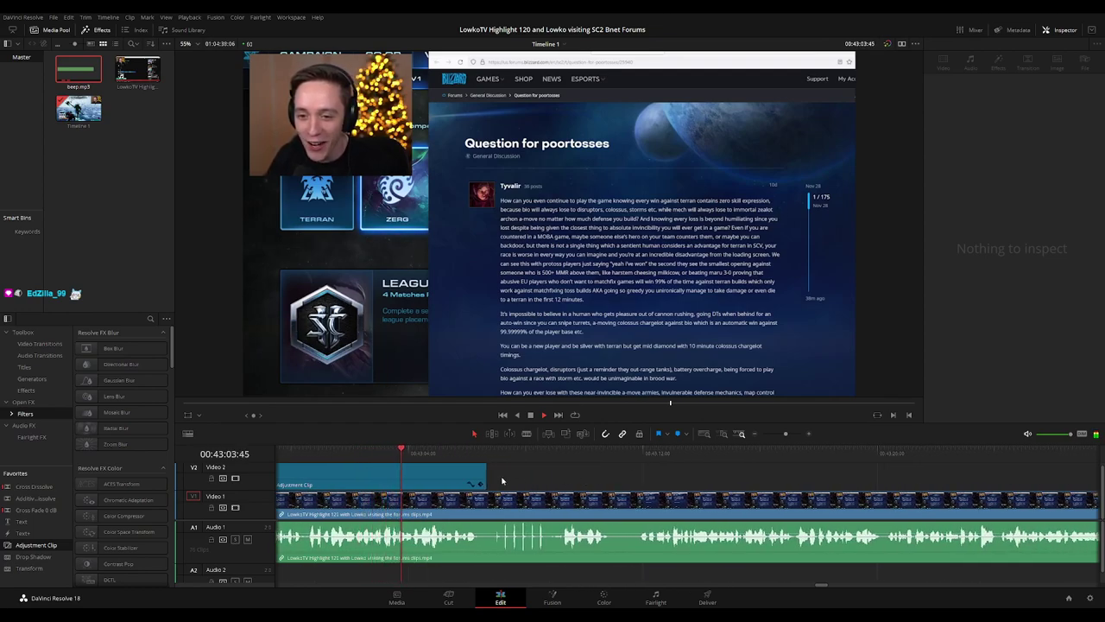
drag(486, 477, 995, 478)
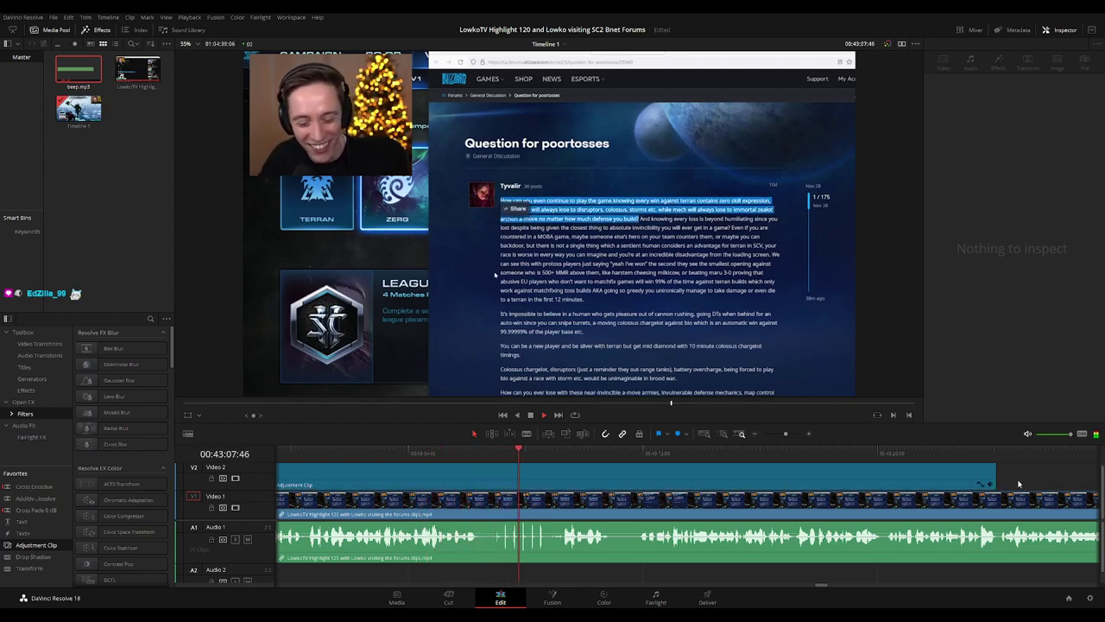
scroll(1019, 484, right, 3)
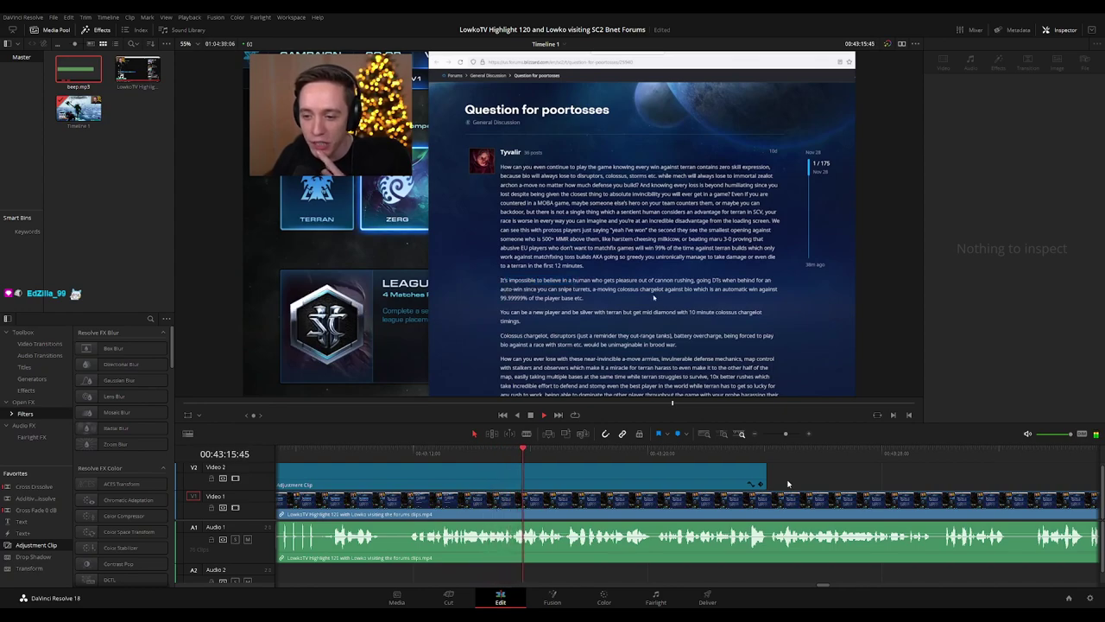
drag(824, 481, 649, 470)
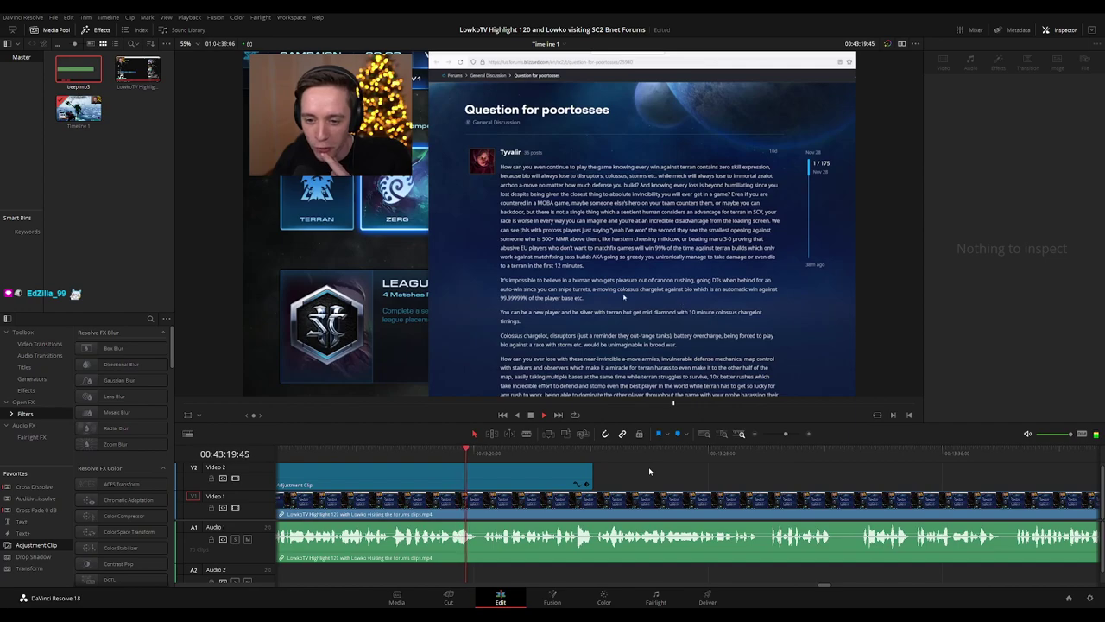
scroll(689, 471, right, 2)
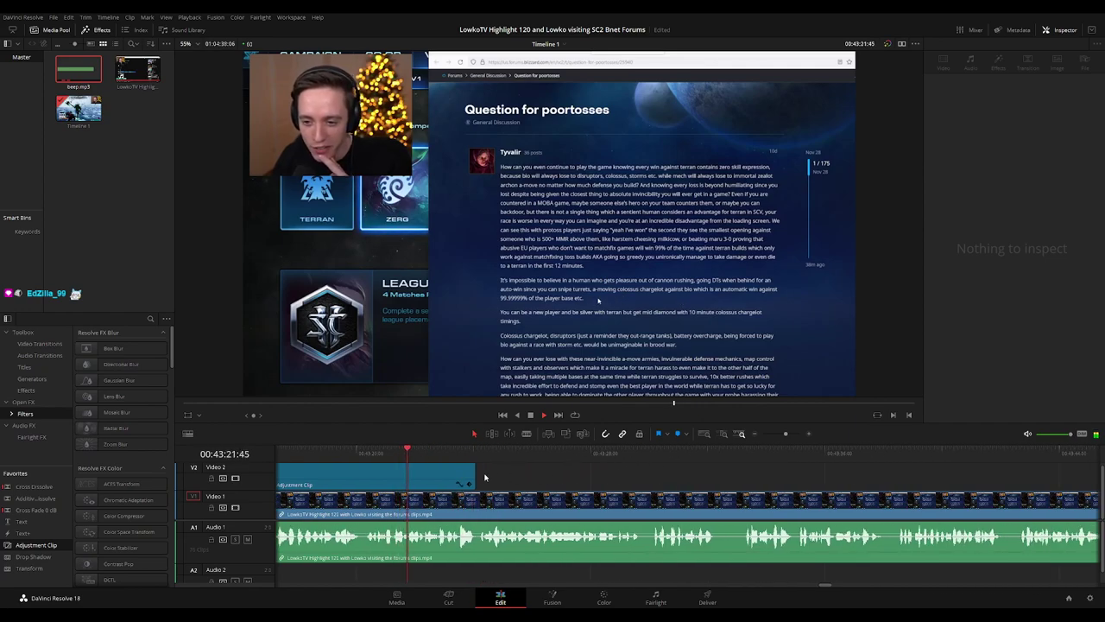
drag(474, 477, 650, 479)
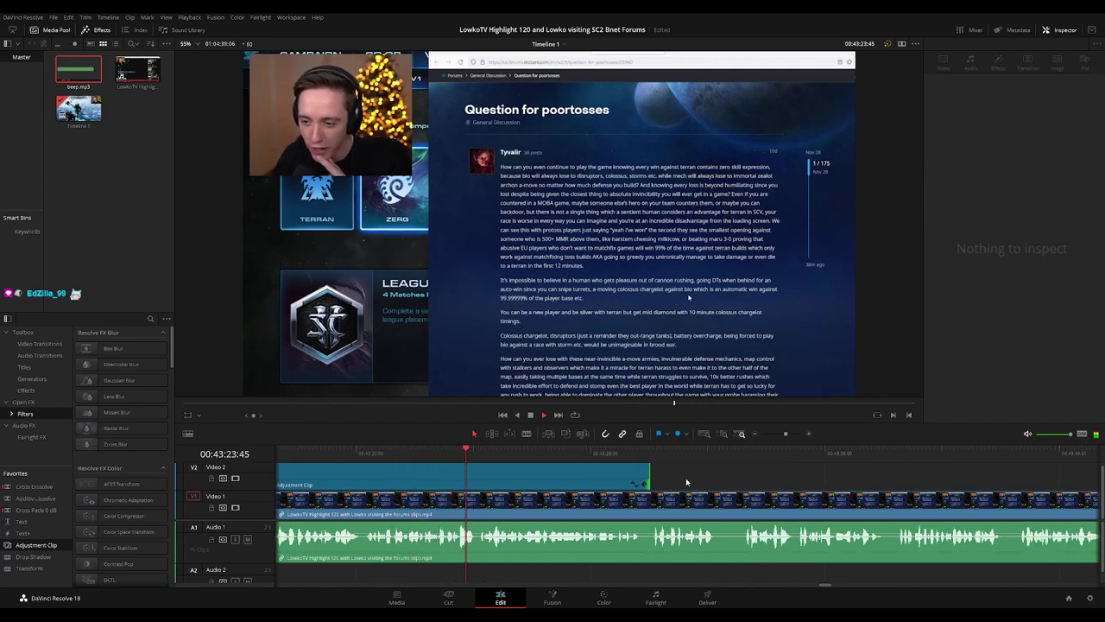
- Ripple-delete the roughly 0.85-second section starting at about 00:43:32:24 and set the preceding segment's clip color to green
scroll(674, 476, right, 2)
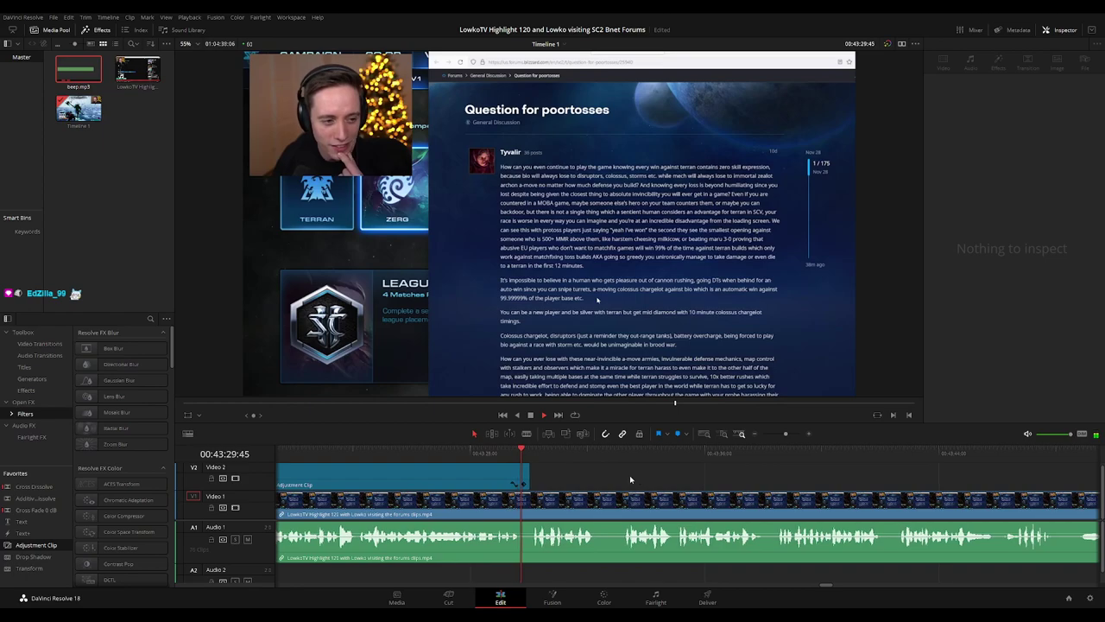
scroll(629, 475, right, 1)
scroll(578, 471, right, 2)
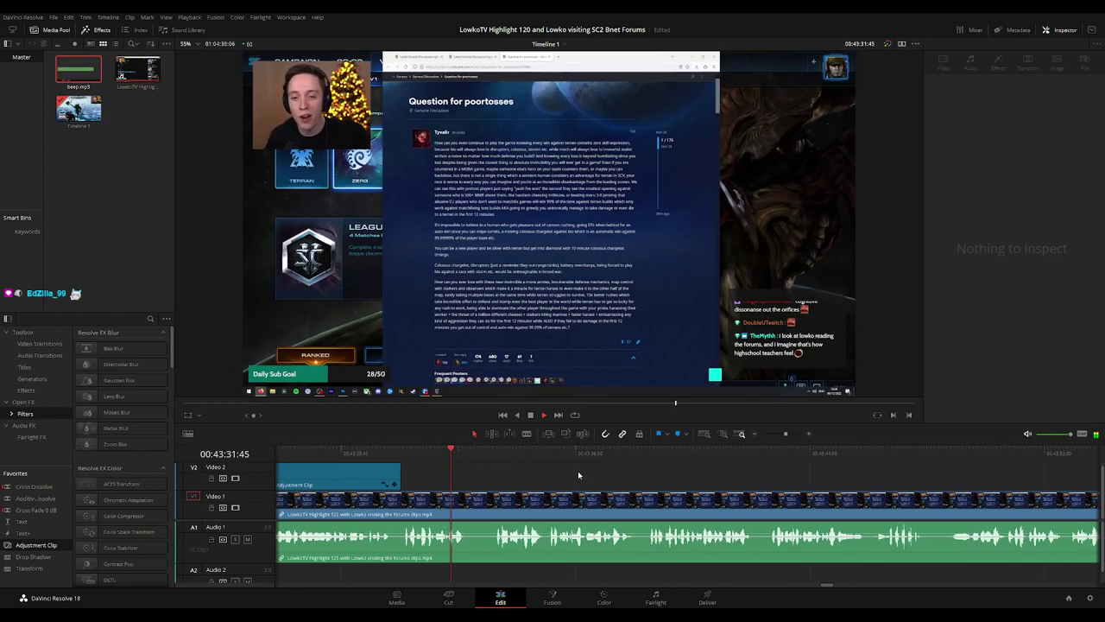
click(486, 502)
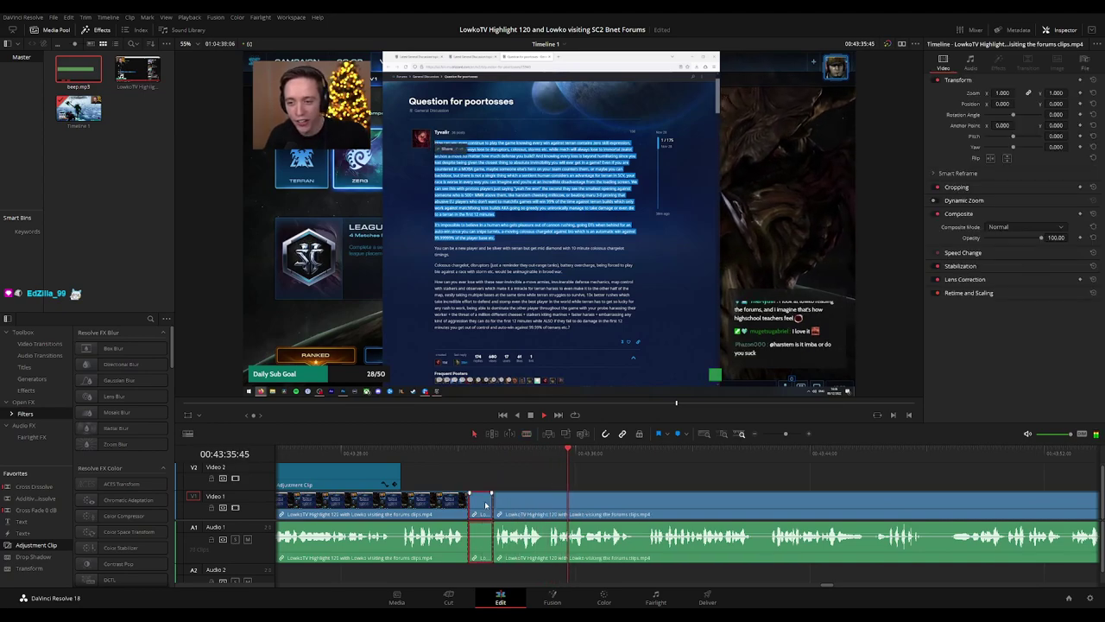
key(Delete)
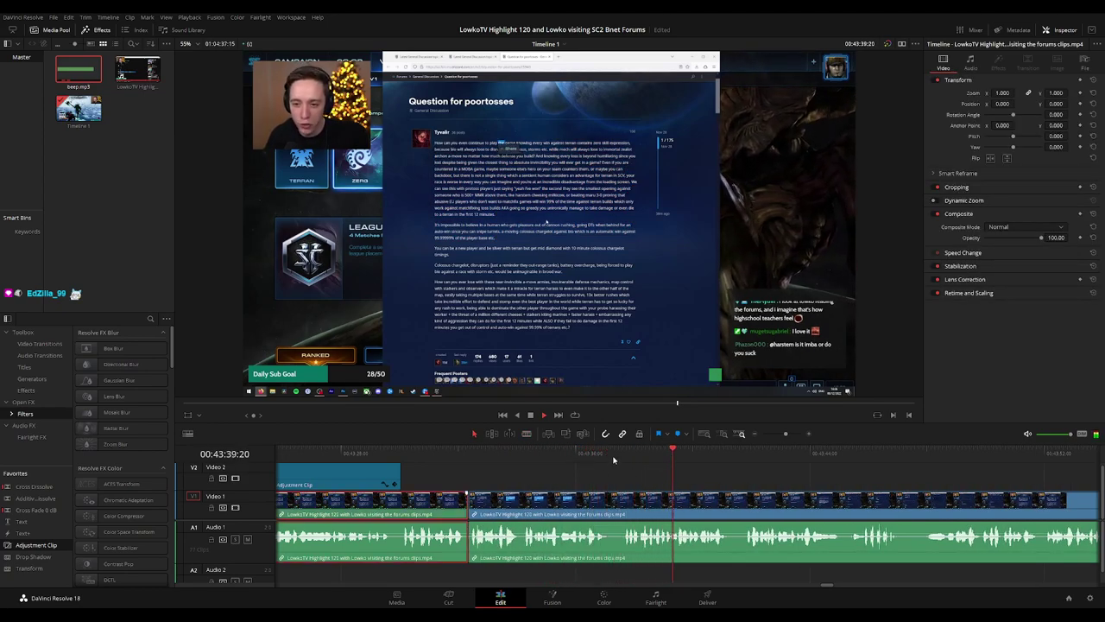
- Play through the "Question for poortosses" footage from about 00:43:39 to 00:44:30 and look for the next section to cut
click(738, 471)
drag(781, 480, 548, 451)
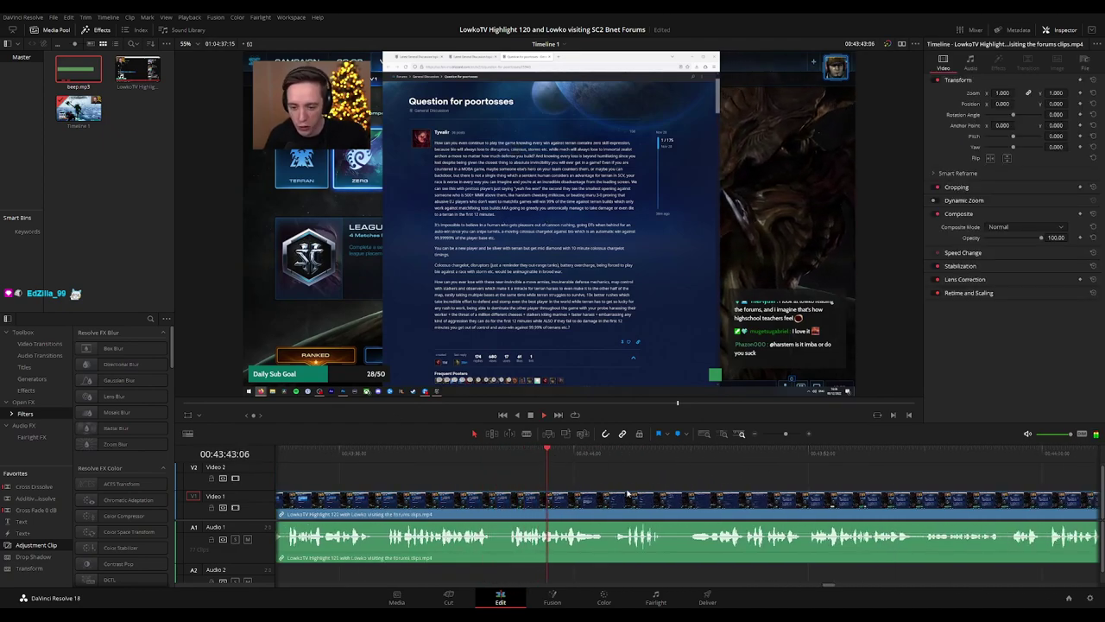
drag(640, 492, 448, 467)
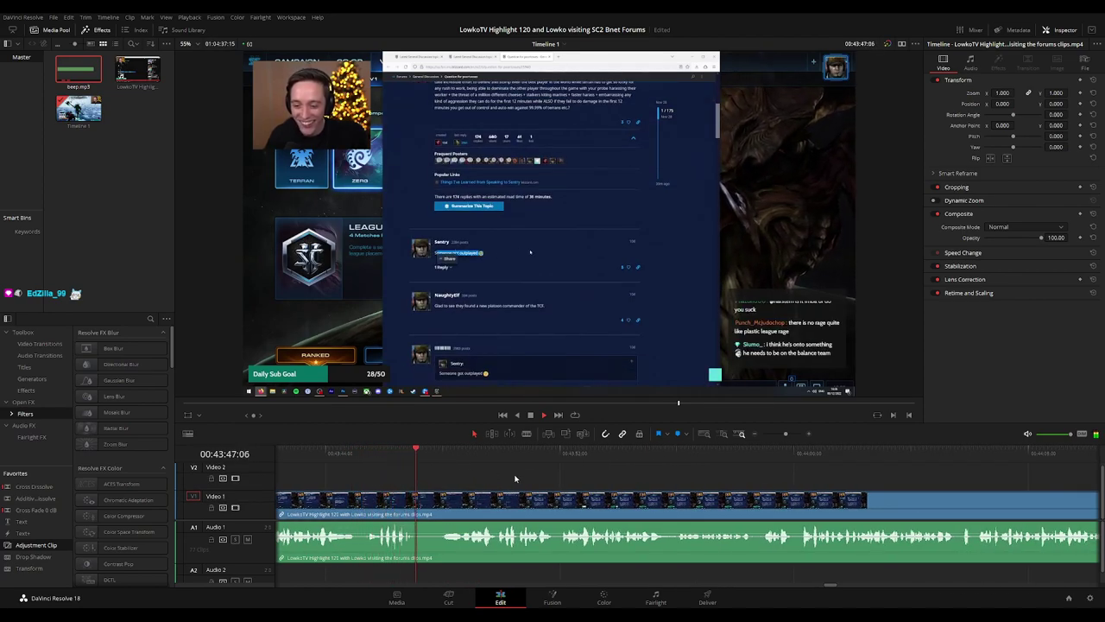
scroll(553, 479, right, 1)
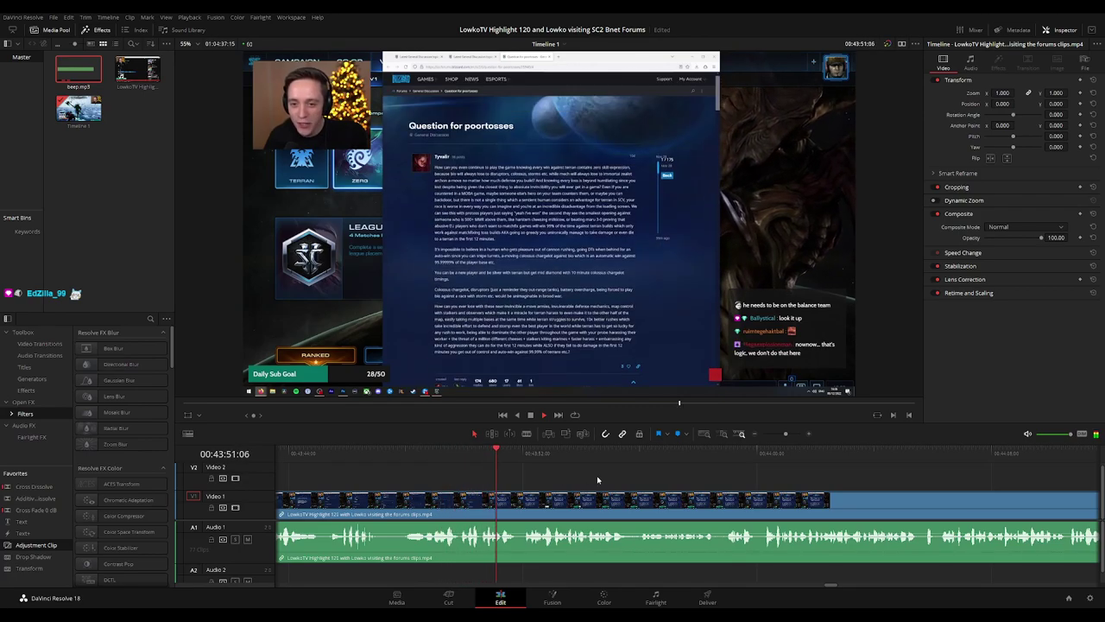
scroll(518, 473, right, 4)
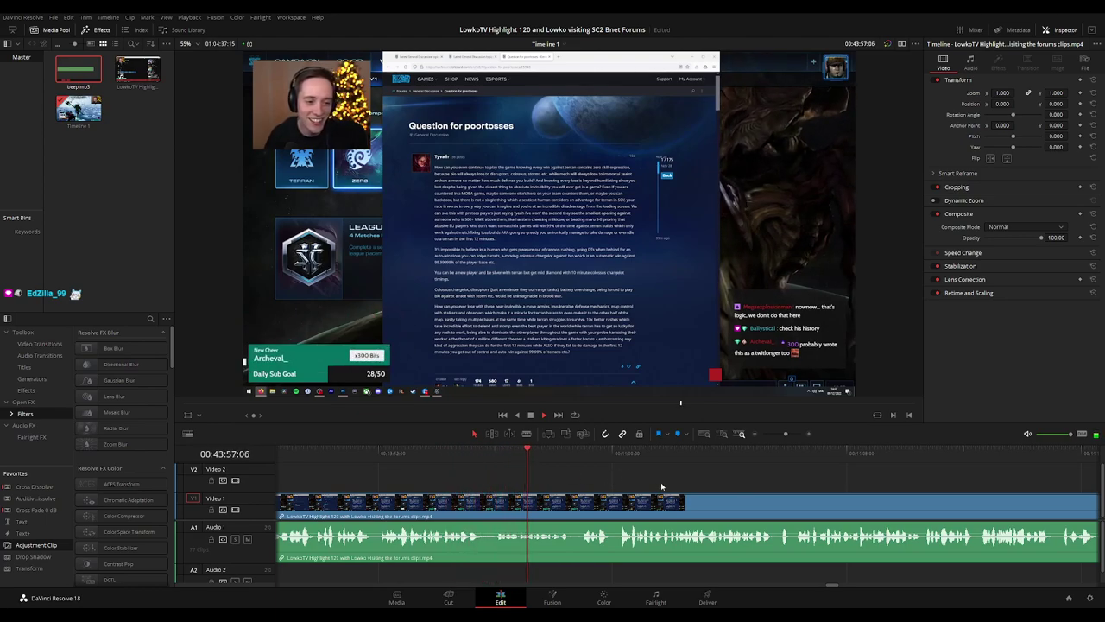
scroll(661, 482, right, 3)
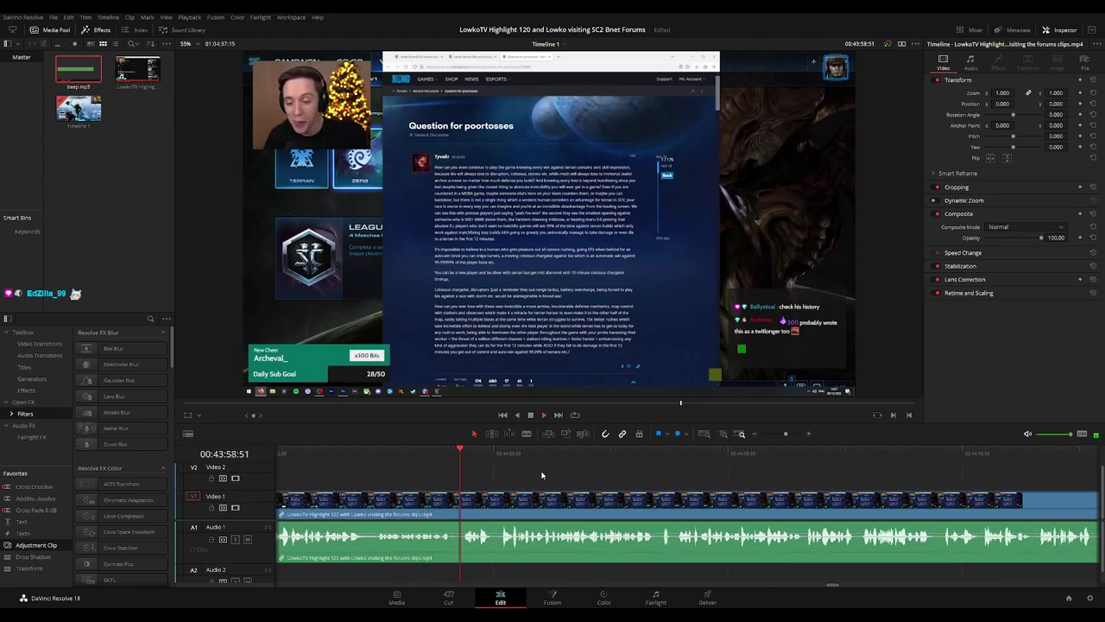
scroll(539, 468, right, 3)
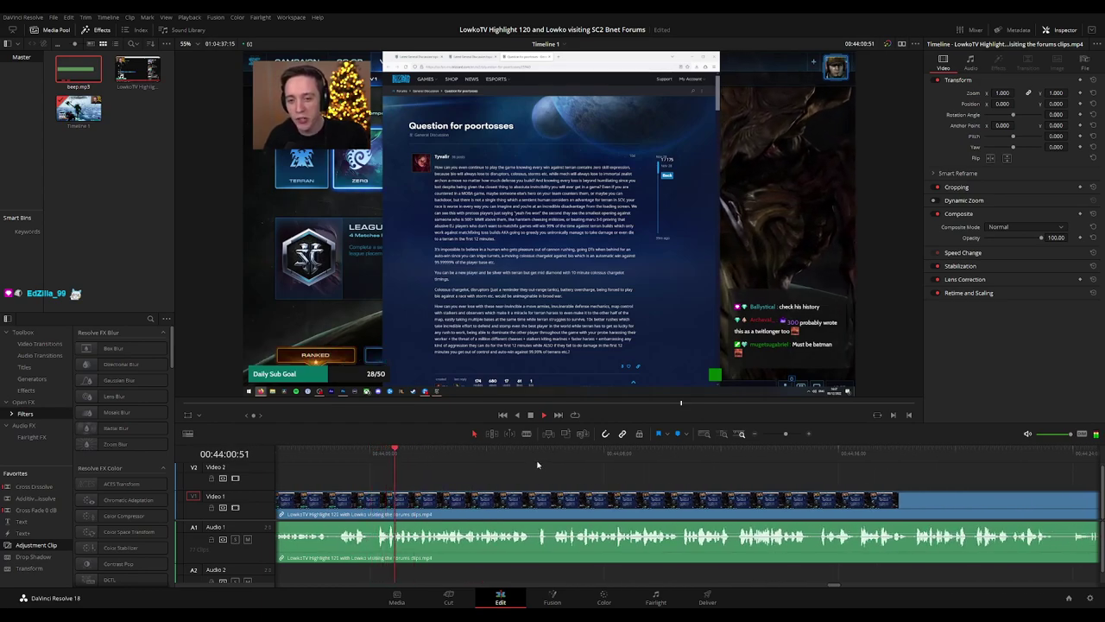
scroll(553, 480, right, 4)
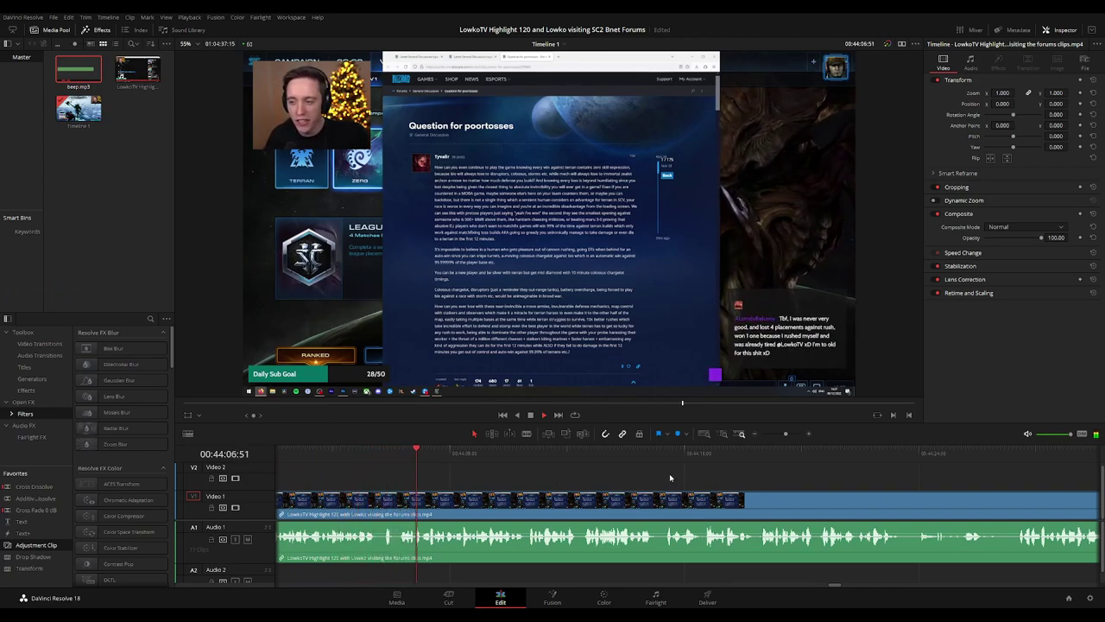
scroll(602, 468, right, 2)
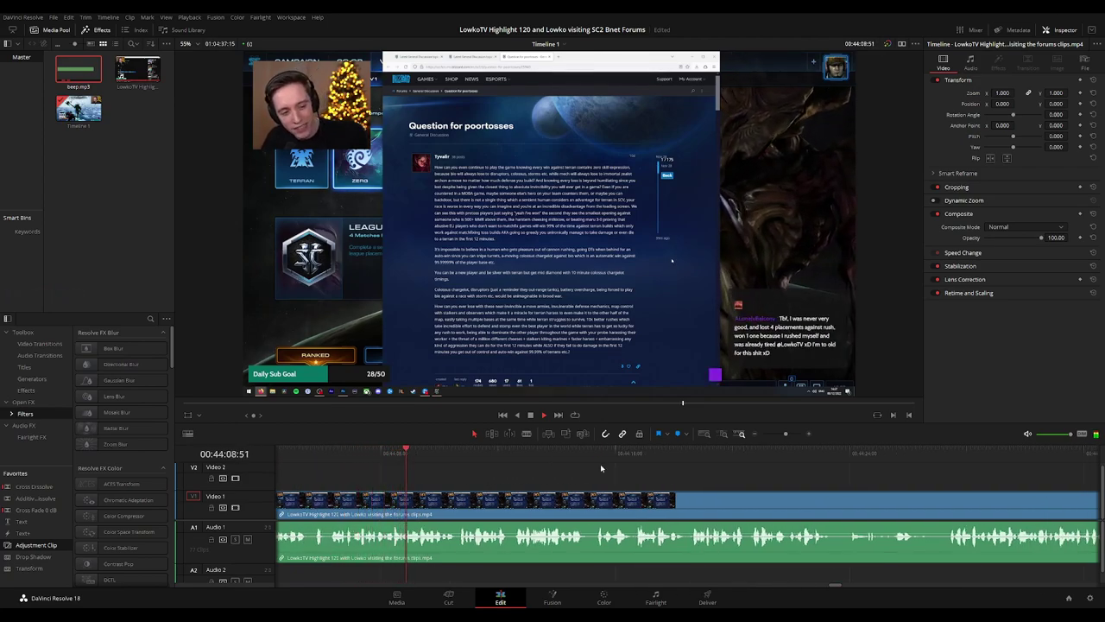
scroll(596, 464, right, 1)
scroll(661, 476, down, 6)
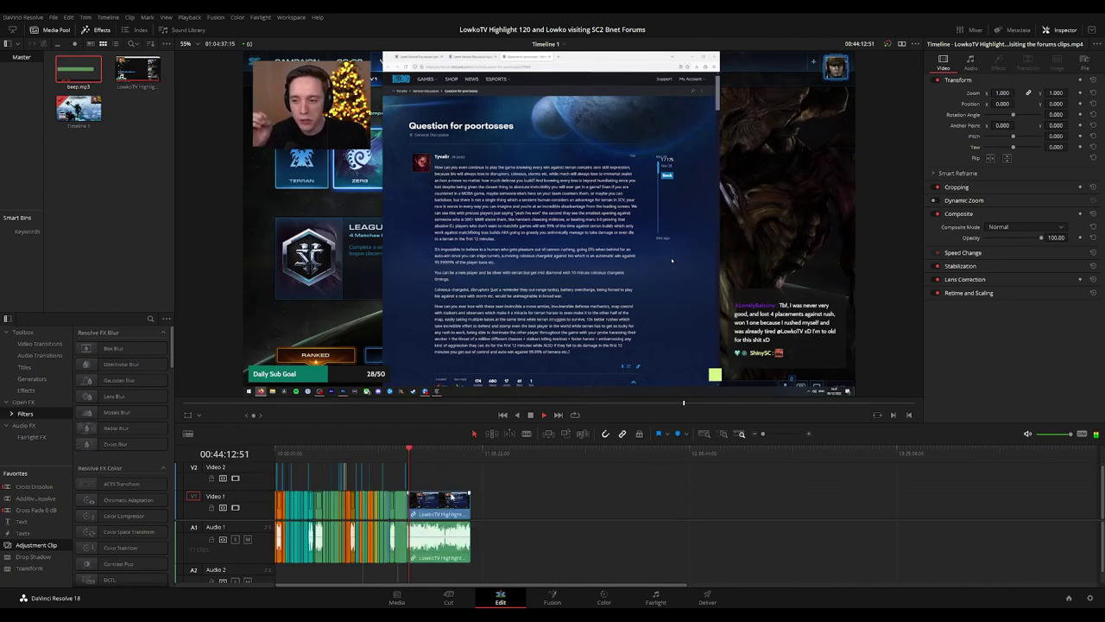
scroll(451, 498, up, 5)
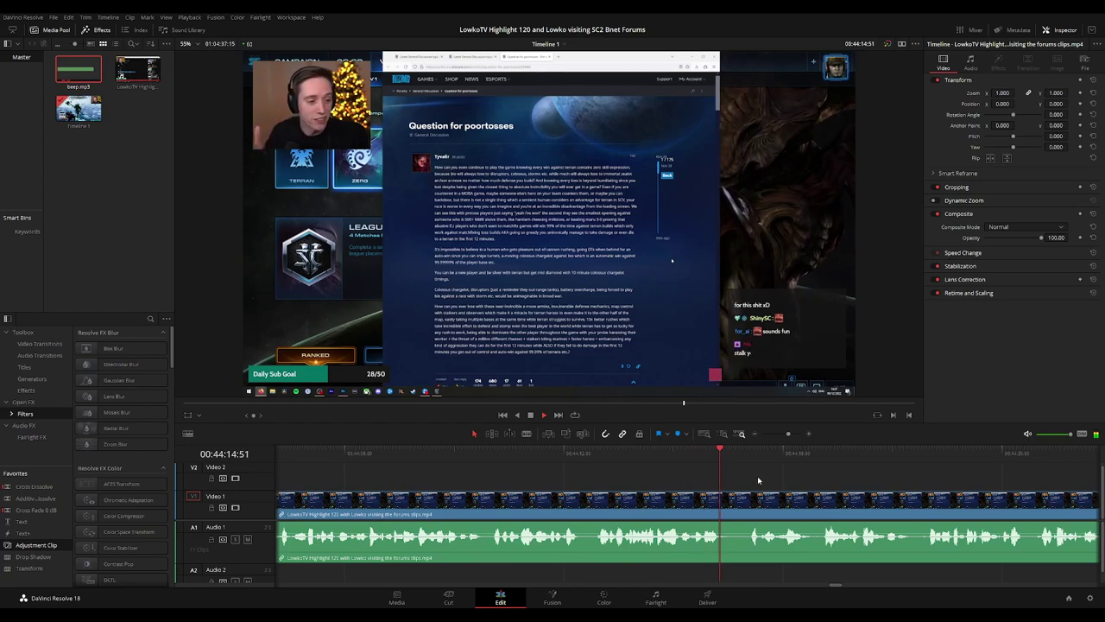
scroll(758, 480, right, 4)
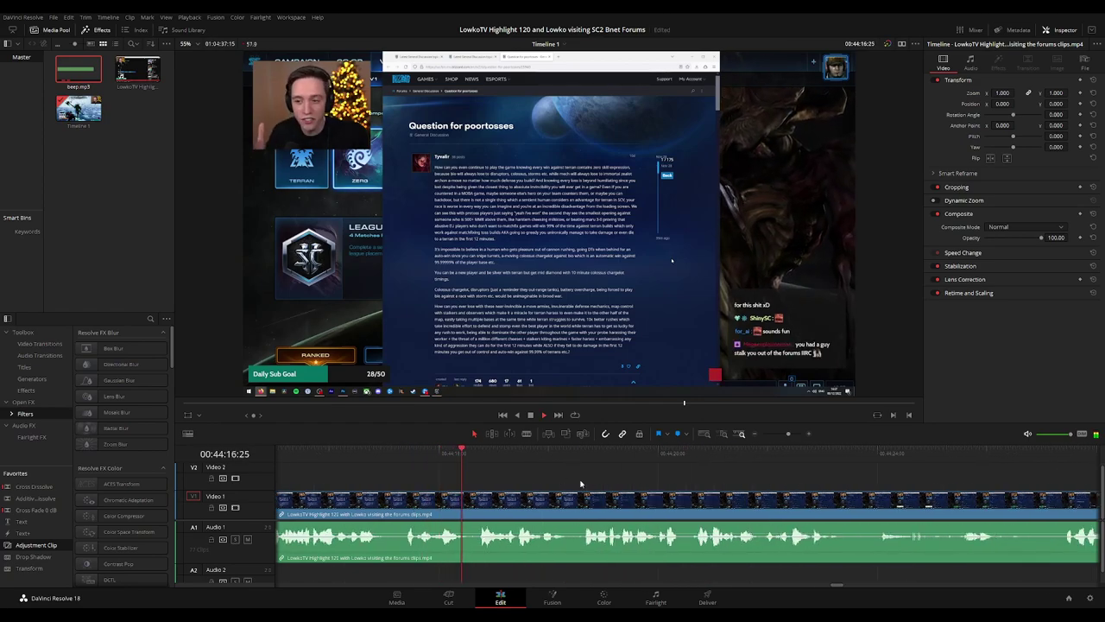
scroll(596, 485, down, 3)
drag(757, 484, 532, 483)
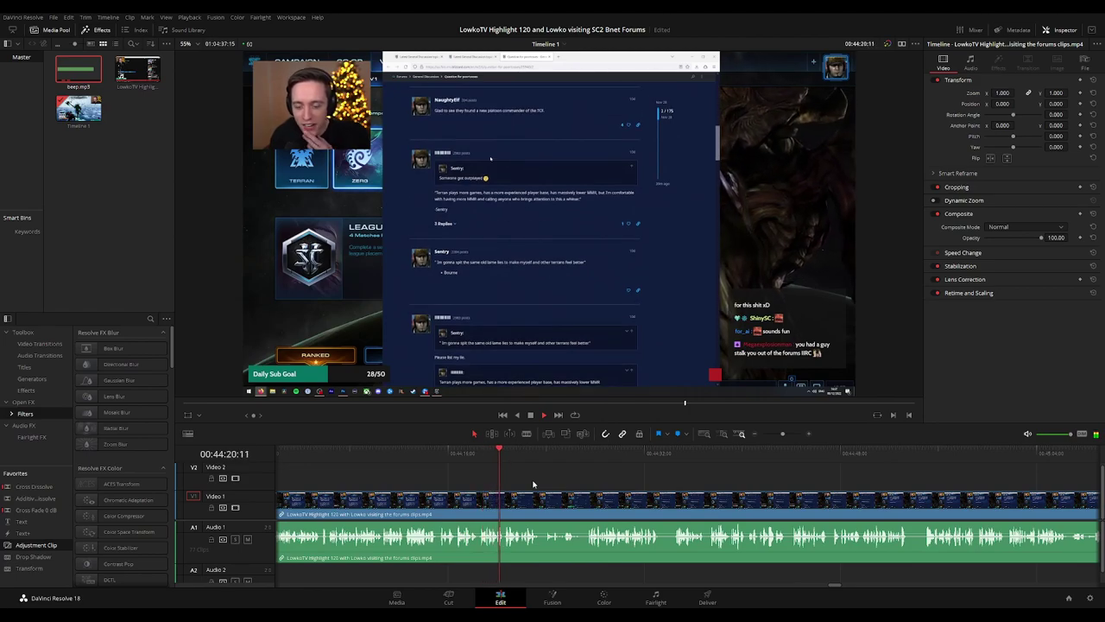
scroll(541, 485, up, 2)
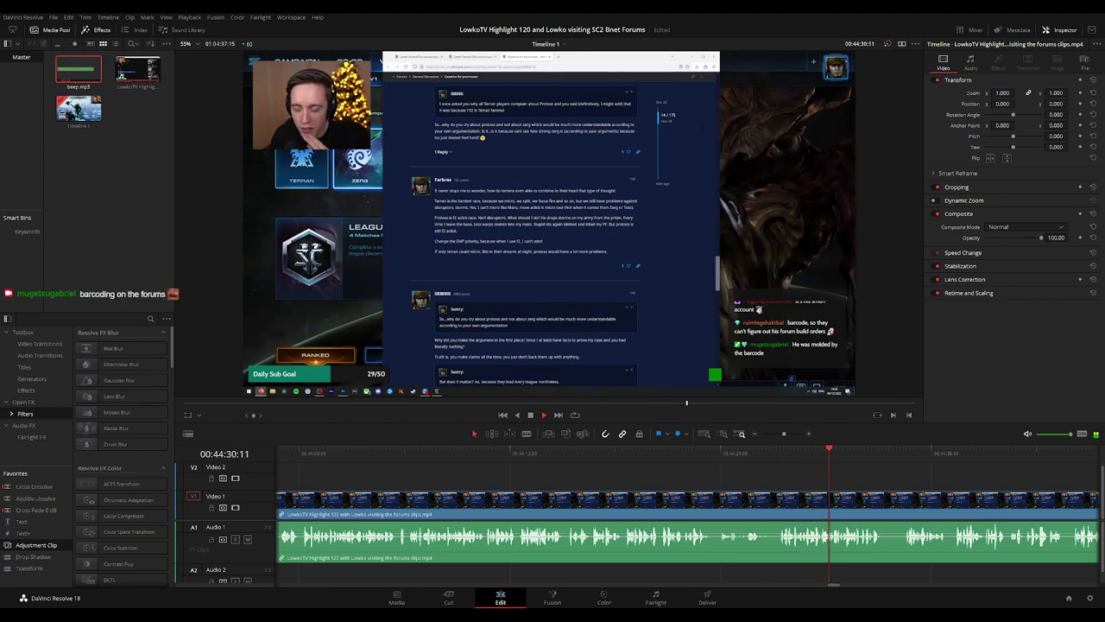
- Ripple-delete the roughly 0.5-second section starting at about 00:44:26:45 and set the preceding segment's clip color to green
click(720, 456)
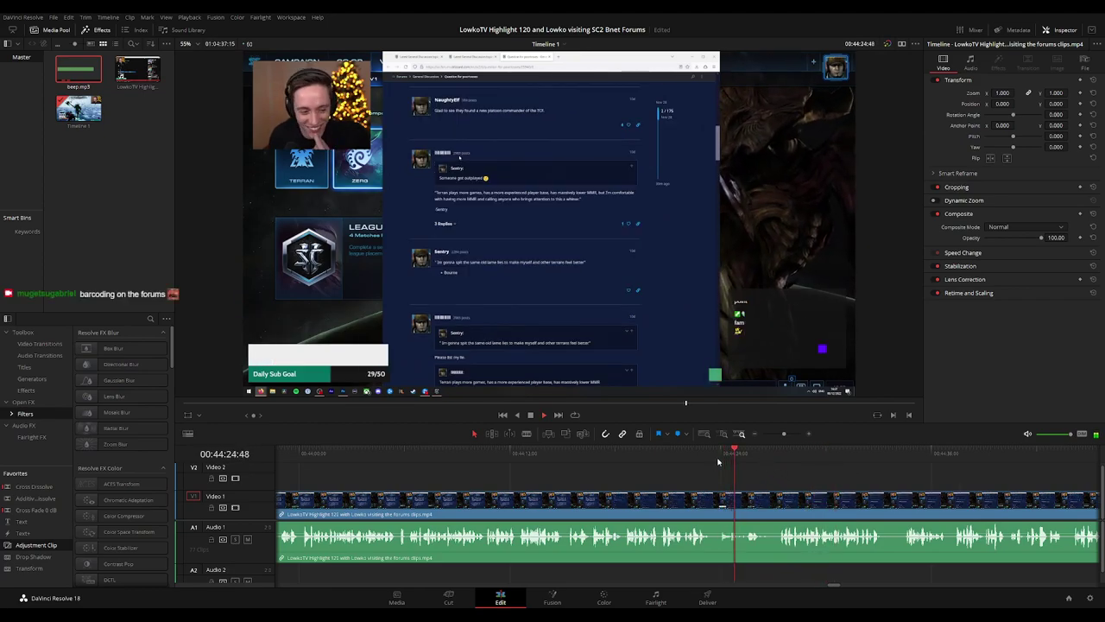
key(space)
key(b)
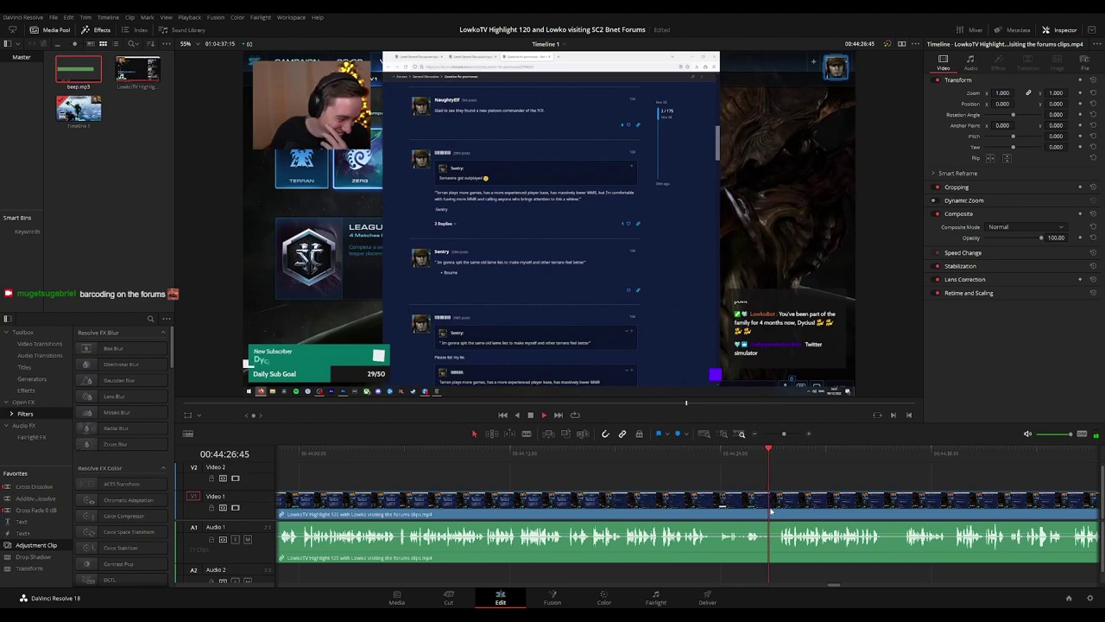
click(769, 513)
click(775, 515)
key(a)
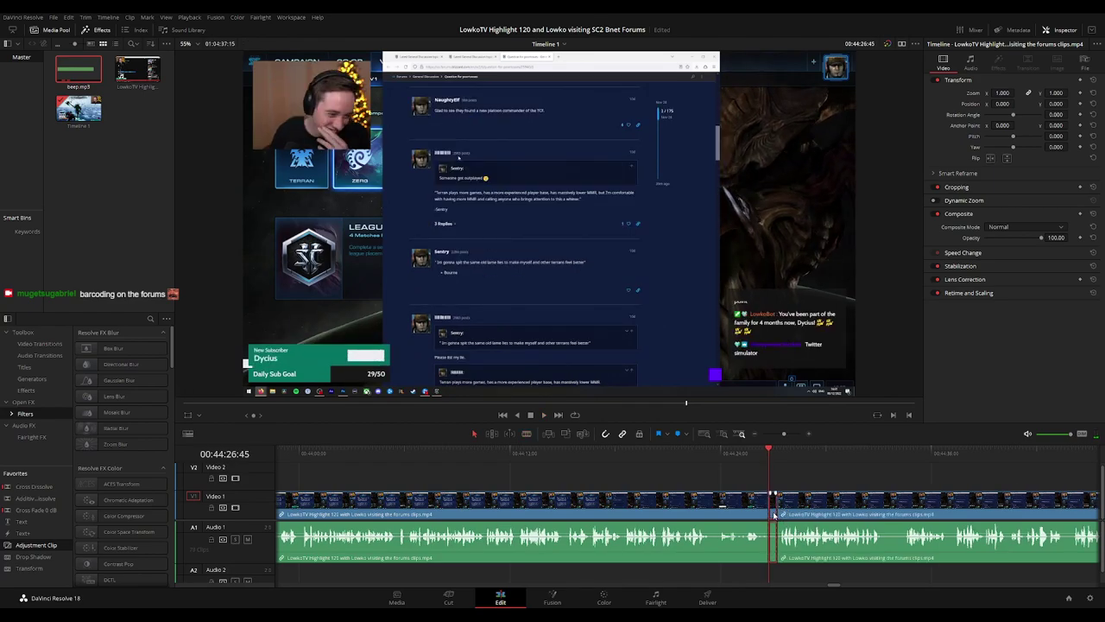
key(Delete)
key(space)
click(708, 504)
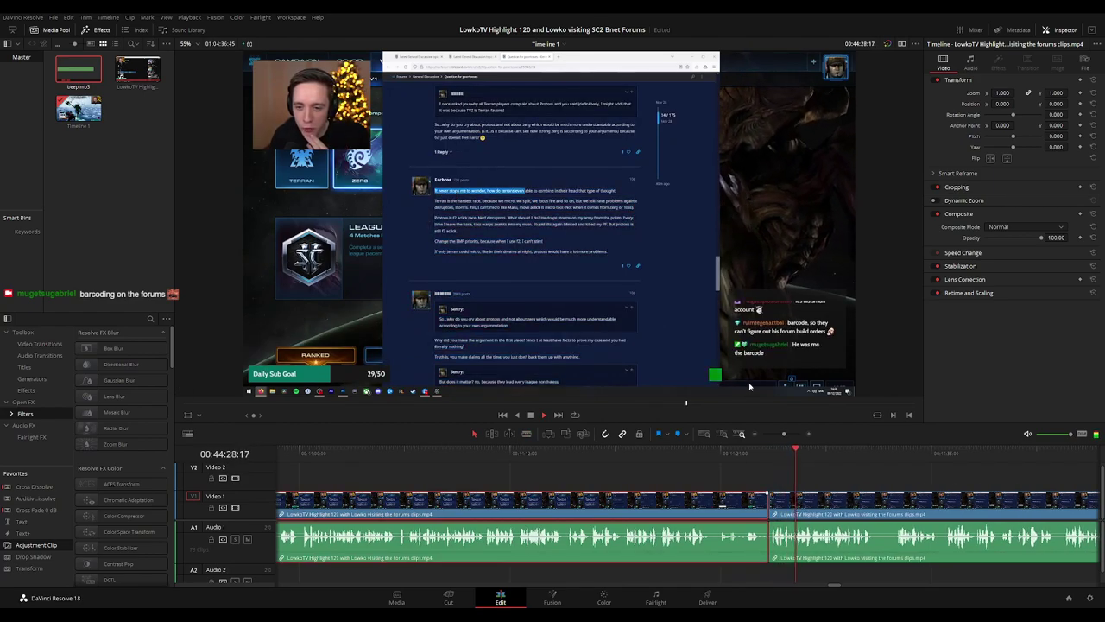
key(g)
click(908, 481)
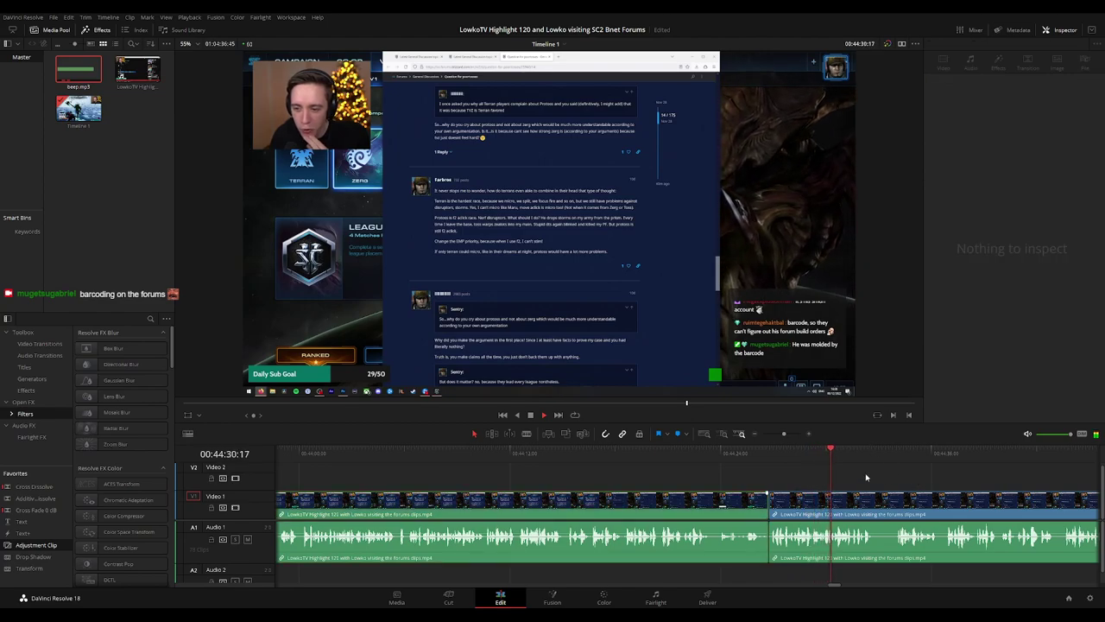
- Add an adjustment clip on Video 2 from about 00:44:32 to 00:44:36 with zoom 1.560 and position X 691, Y -346
drag(866, 475, 612, 478)
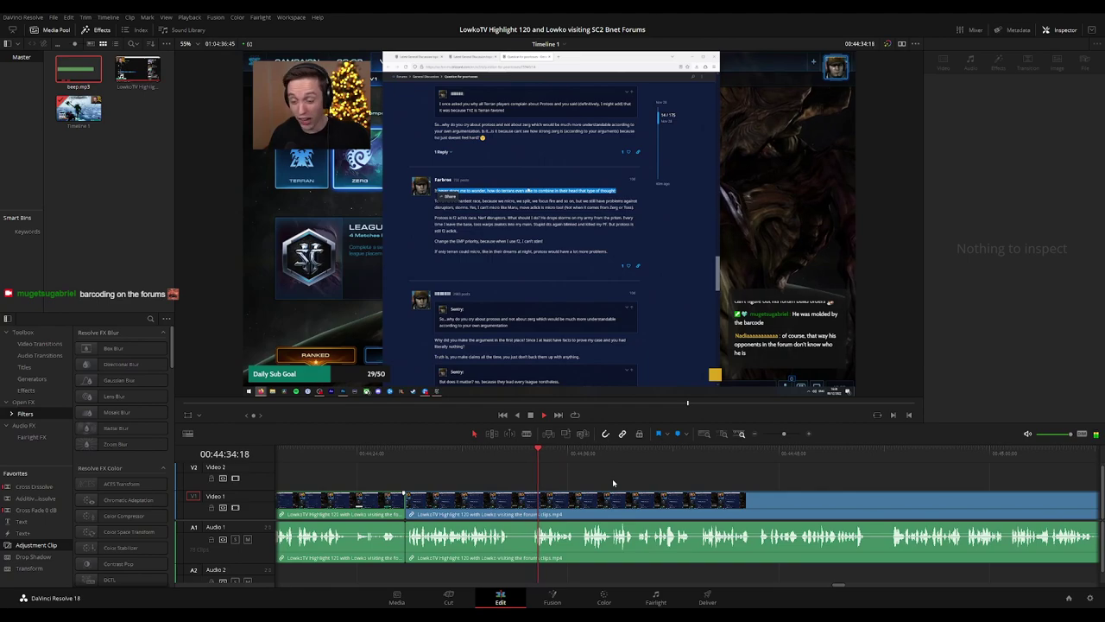
key(space)
drag(490, 452, 511, 451)
drag(48, 549, 516, 486)
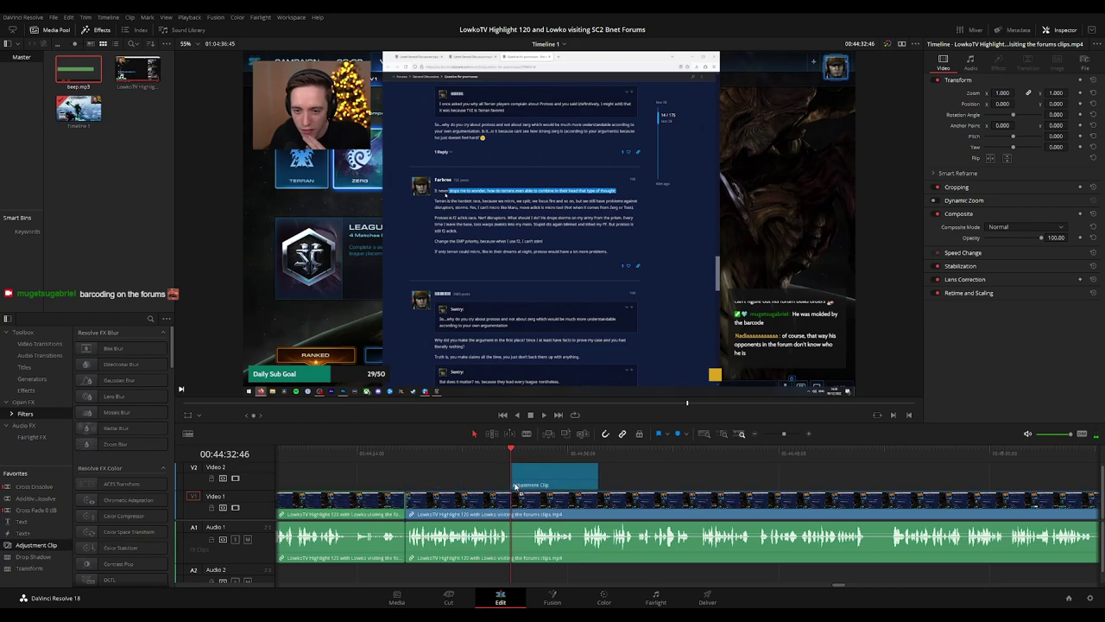
drag(1000, 93, 1042, 105)
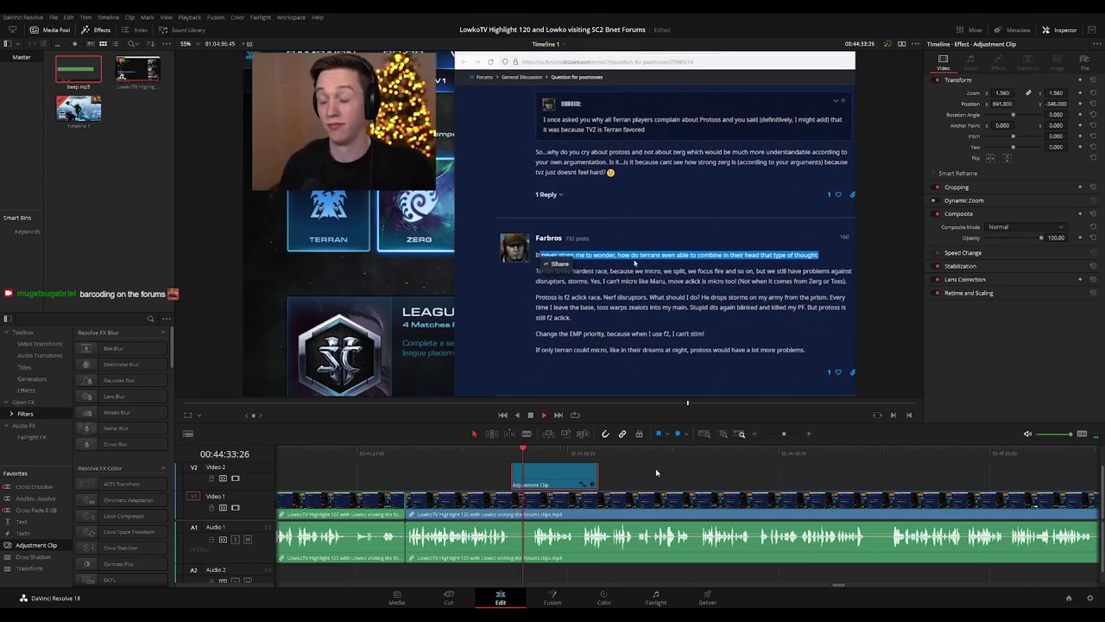
click(496, 450)
key(space)
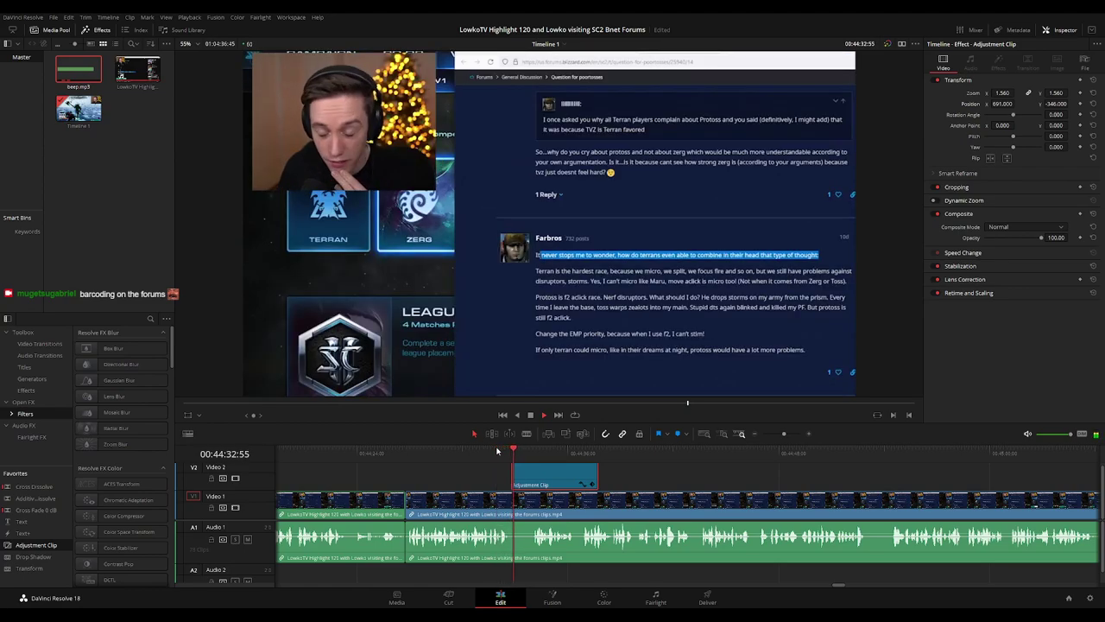
click(498, 453)
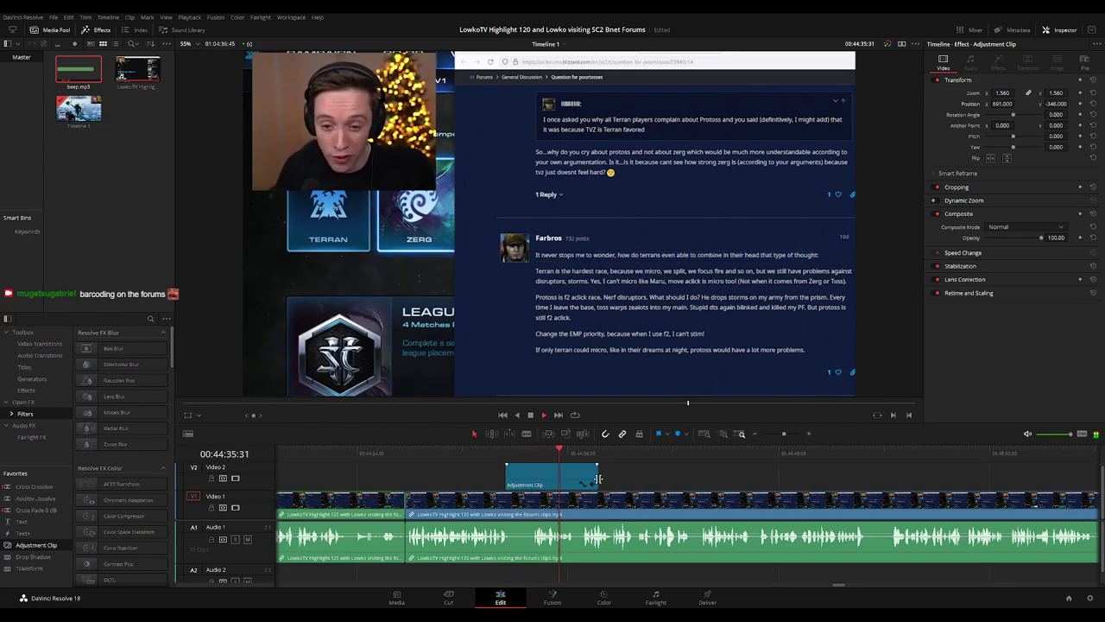
drag(596, 478, 574, 477)
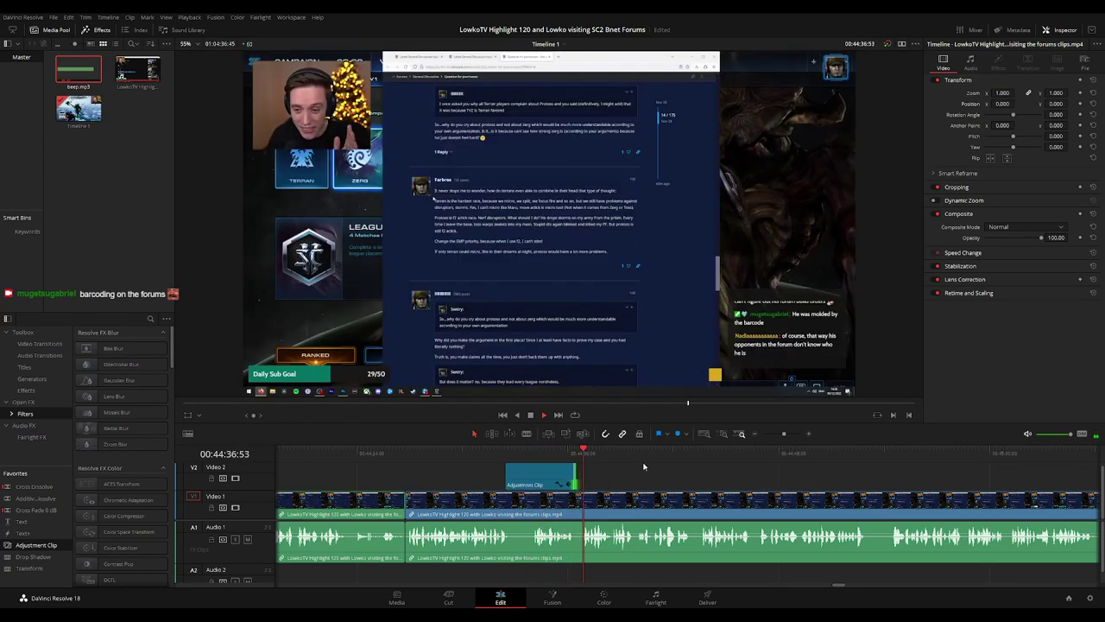
- Try extending the end of the Video 2 adjustment clip to about 00:44:40, replay it and undo the extension
drag(719, 478, 570, 461)
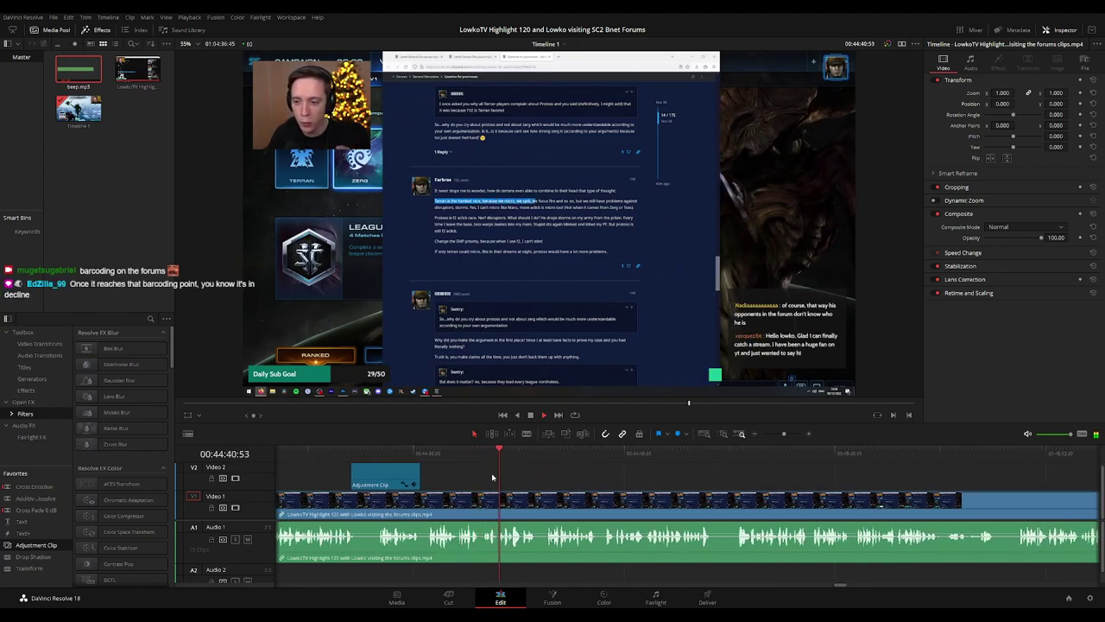
drag(419, 480, 482, 479)
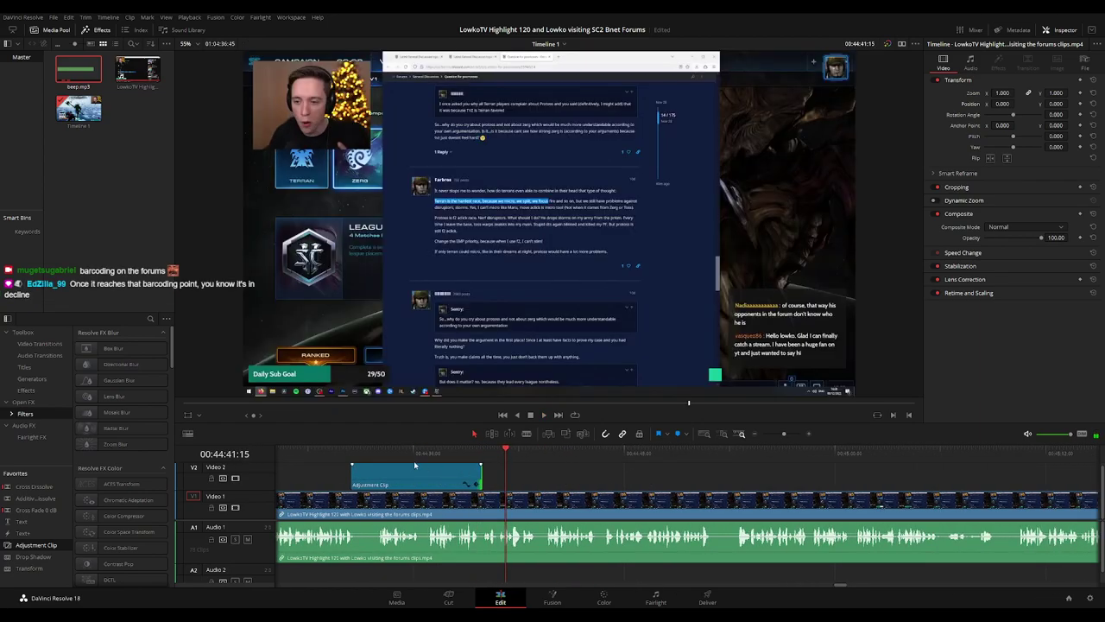
click(406, 457)
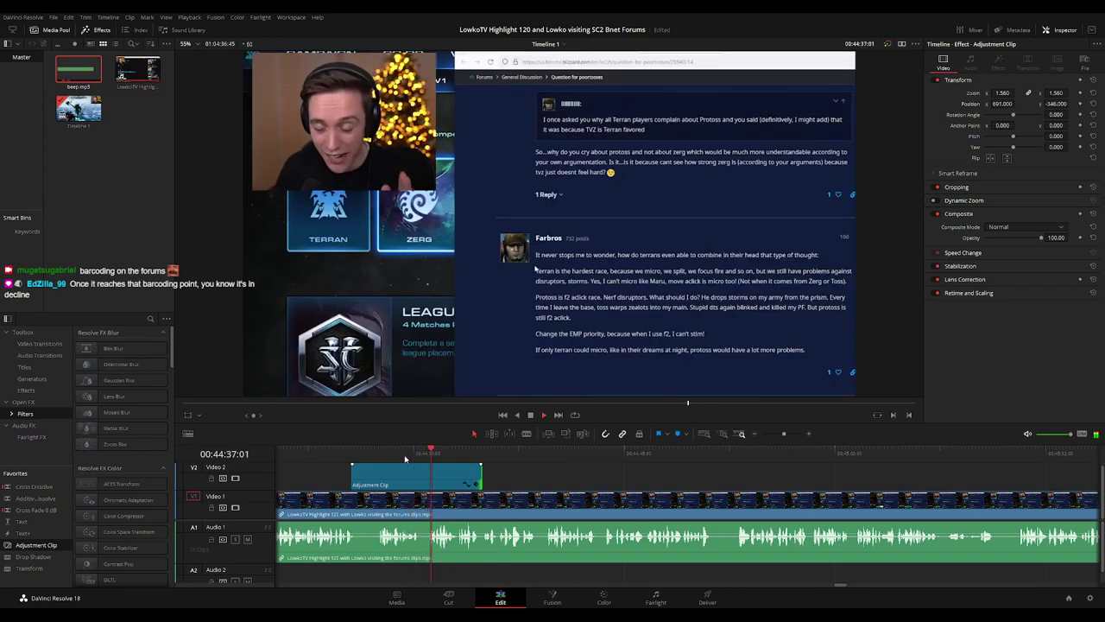
key(ctrl+z)
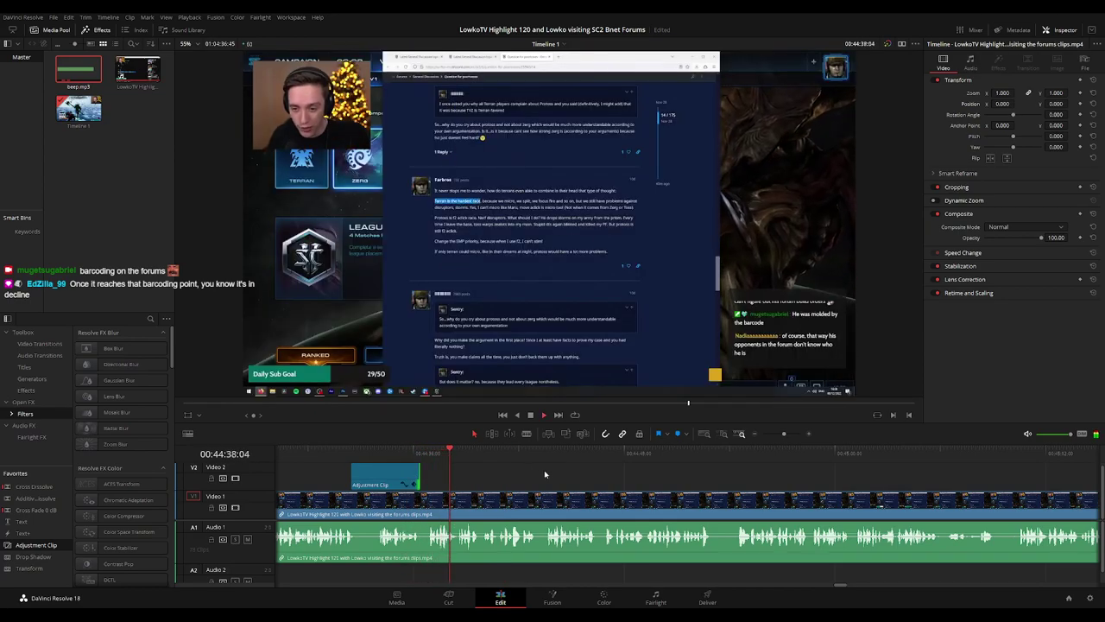
- Ripple-delete the roughly 1.5-second section starting at about 00:44:53 and set the preceding segment's clip color to green
drag(585, 480, 533, 480)
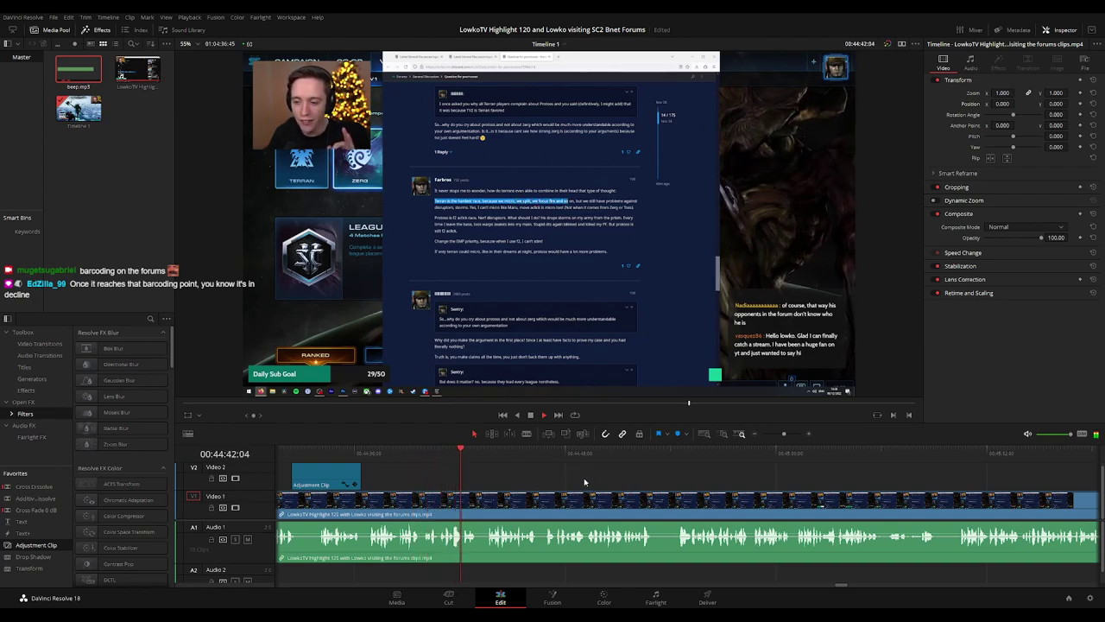
scroll(528, 479, right, 2)
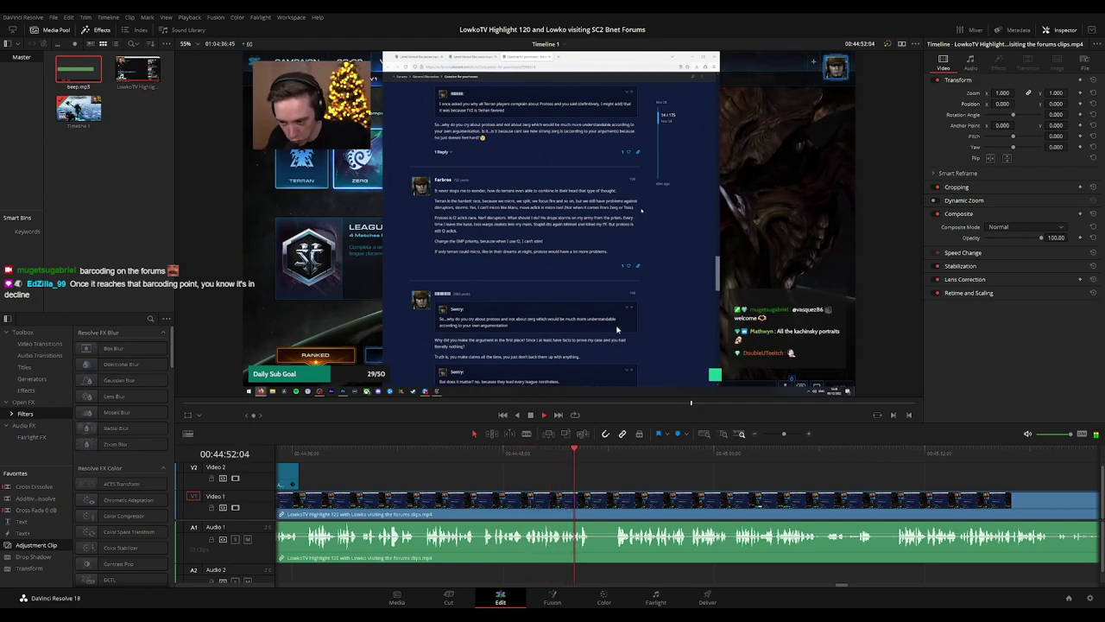
drag(696, 457, 481, 454)
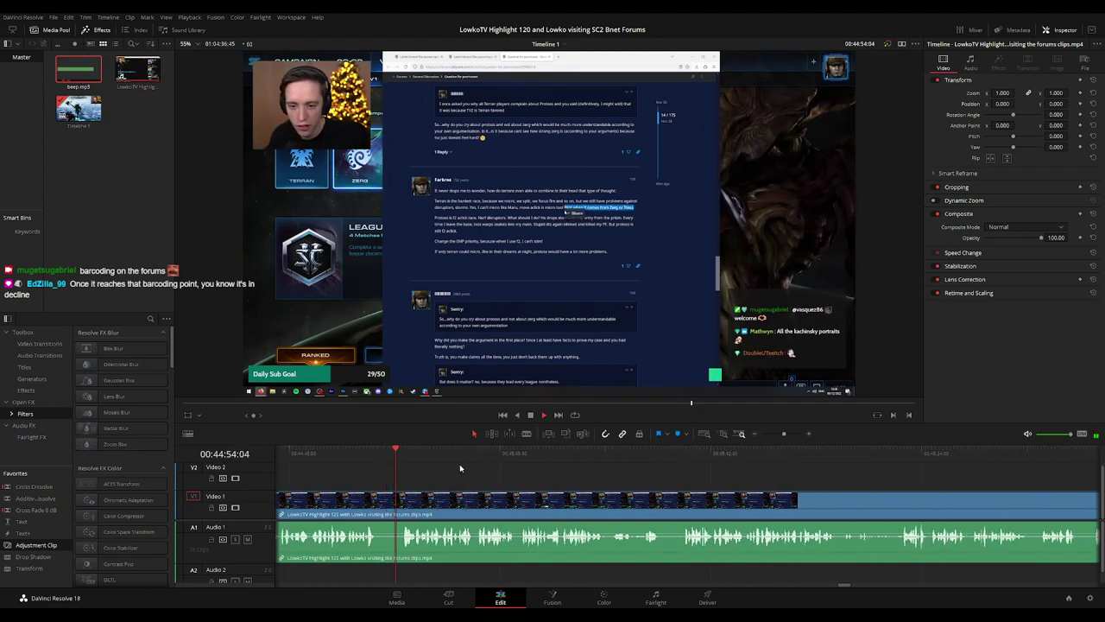
key(b)
click(377, 505)
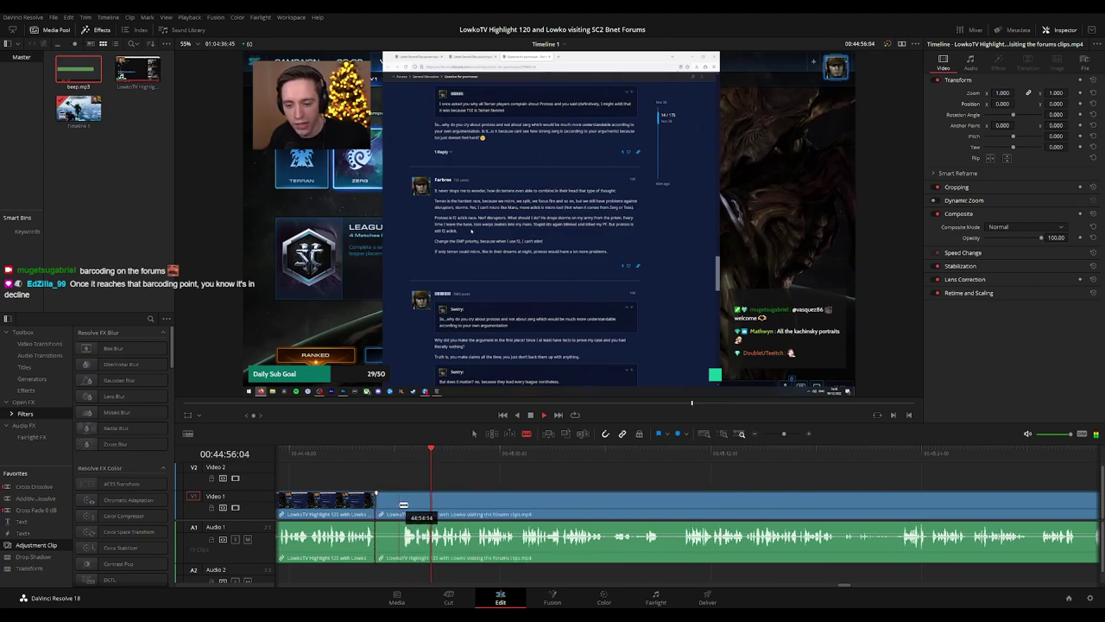
click(399, 505)
key(a)
click(391, 509)
key(Delete)
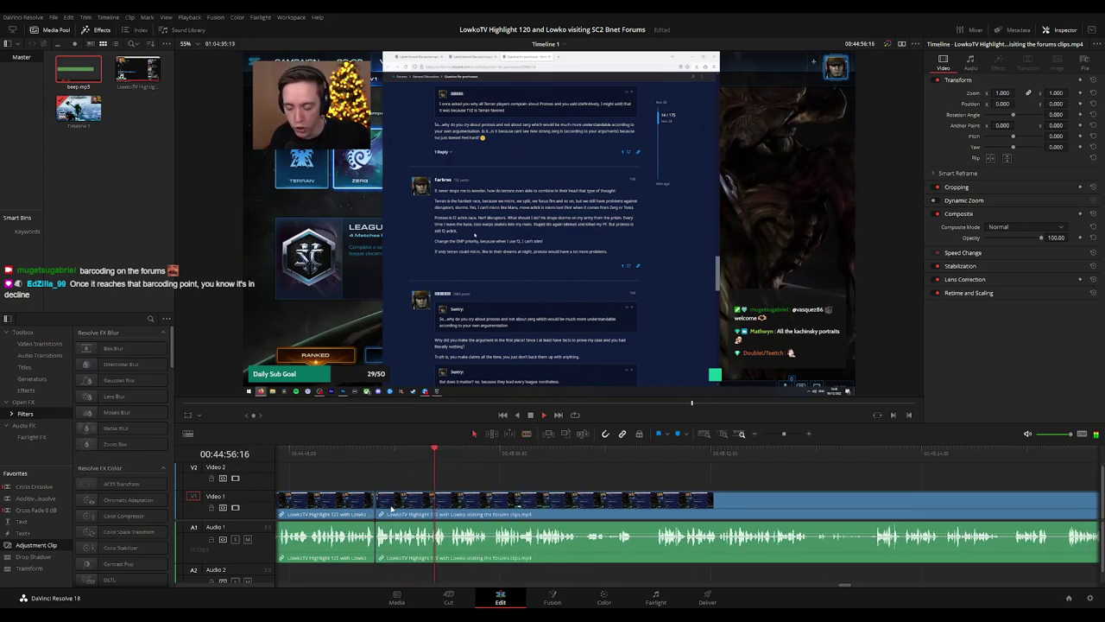
click(370, 506)
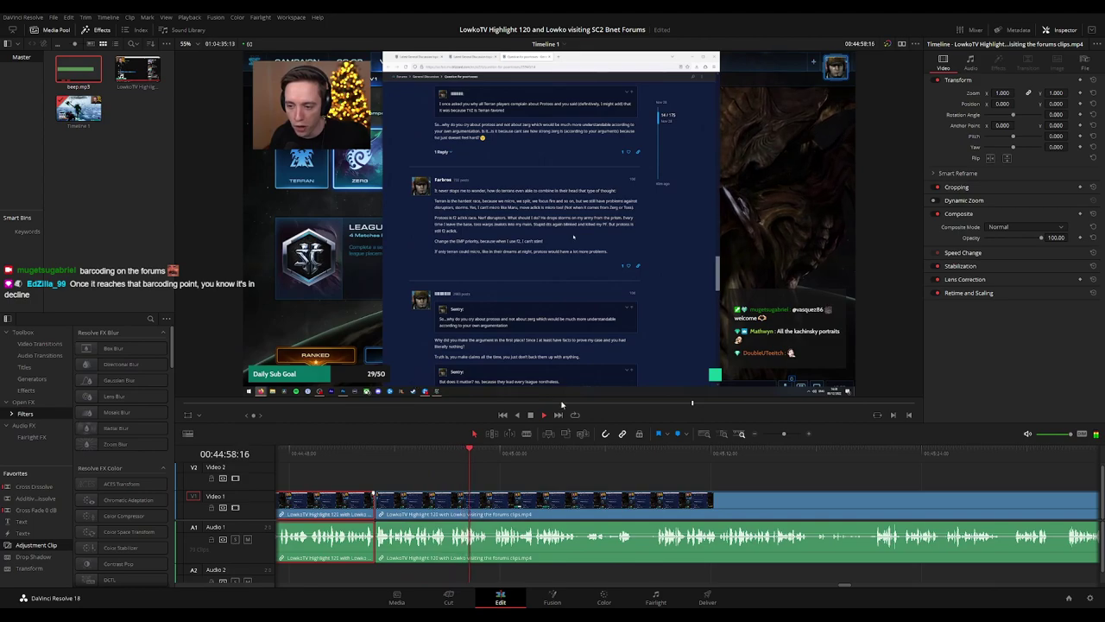
click(602, 477)
scroll(639, 477, down, 10)
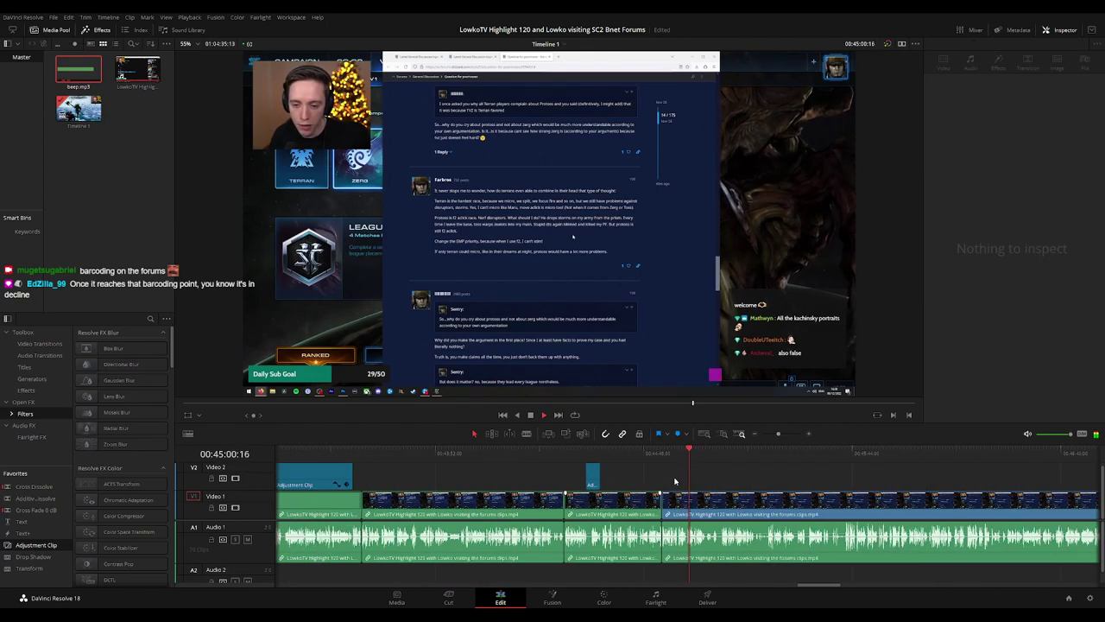
- Ripple-delete the roughly 1.5-second section starting at about 00:45:07:40 and set the preceding segment's clip color to green
scroll(682, 477, up, 10)
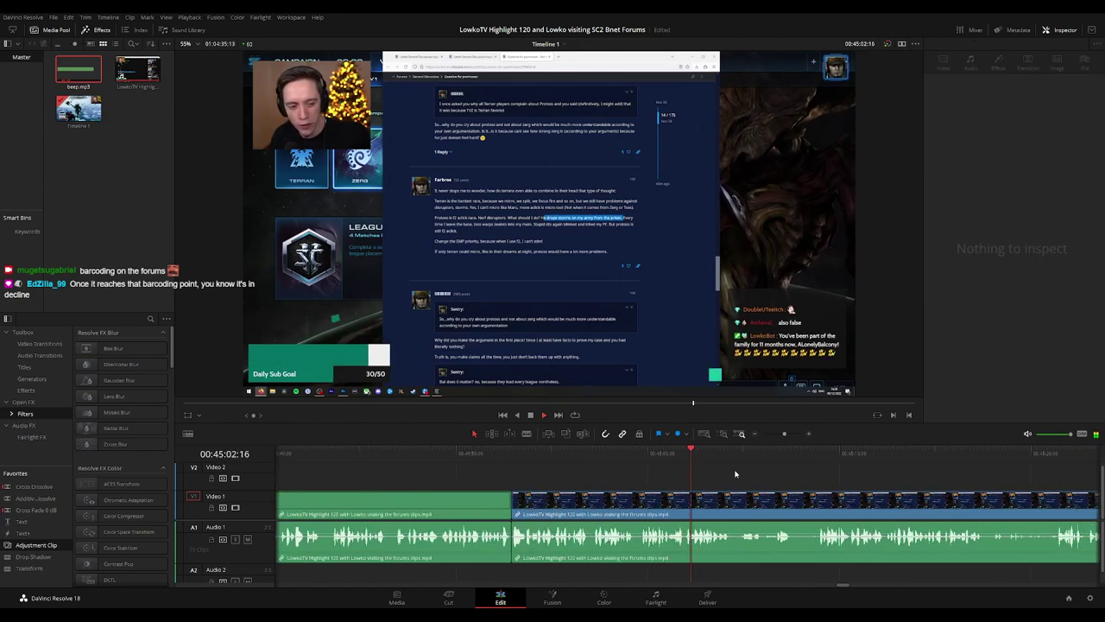
drag(791, 474, 452, 479)
key(space)
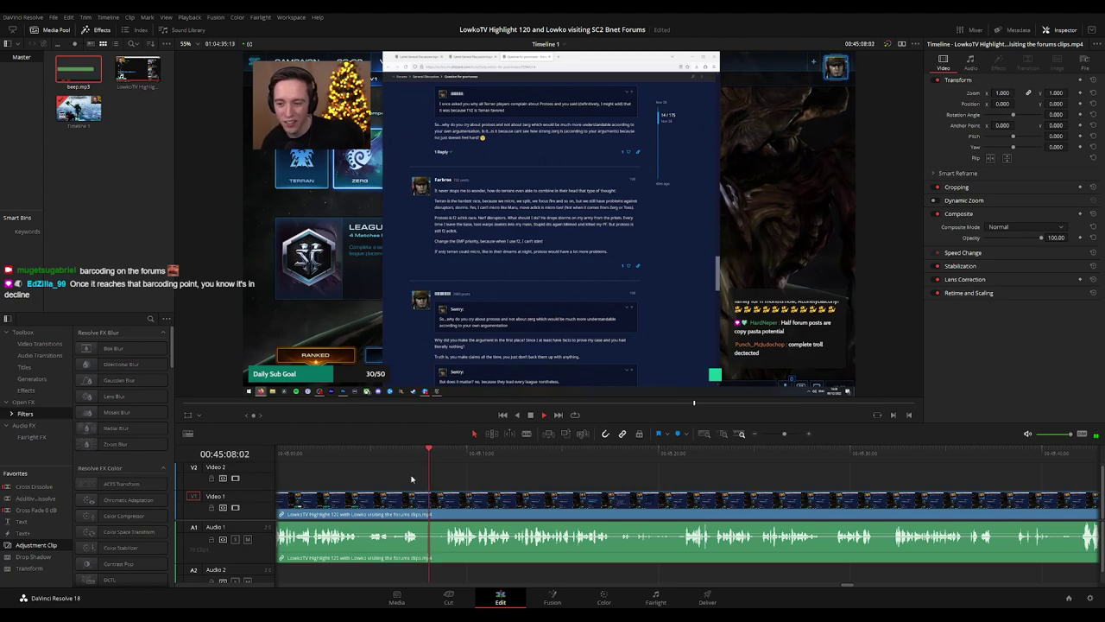
key(b)
click(422, 498)
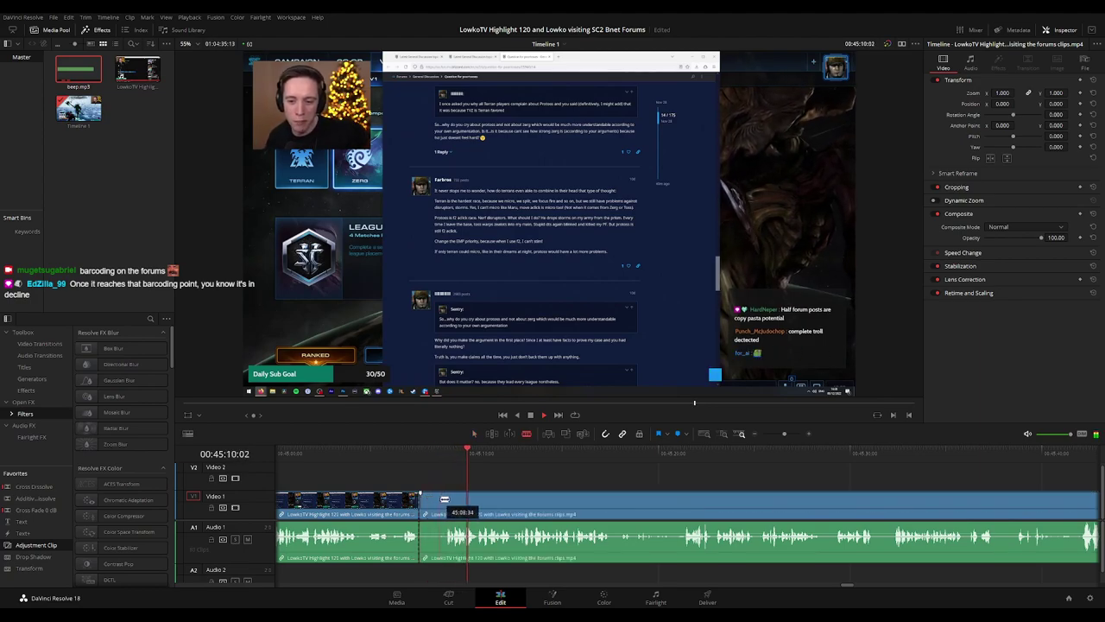
key(a)
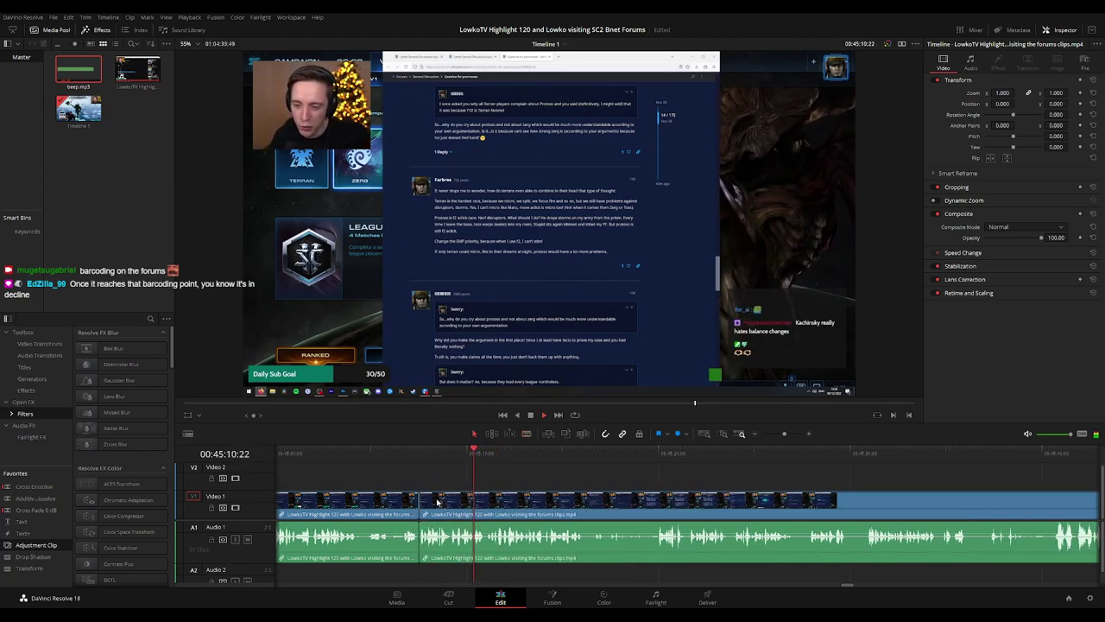
click(401, 502)
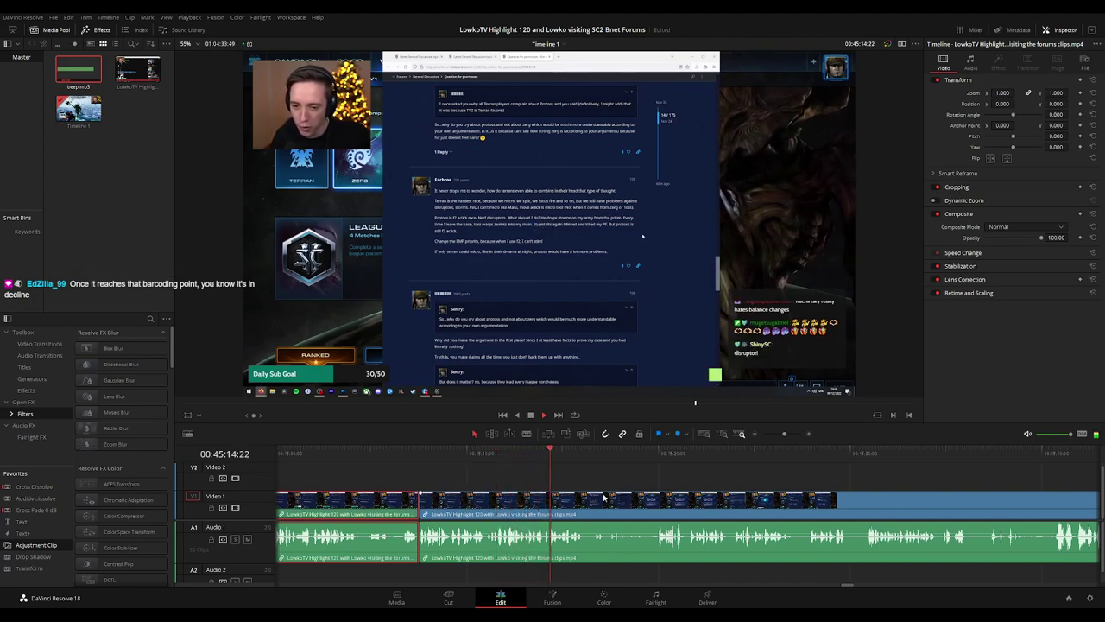
key(Delete)
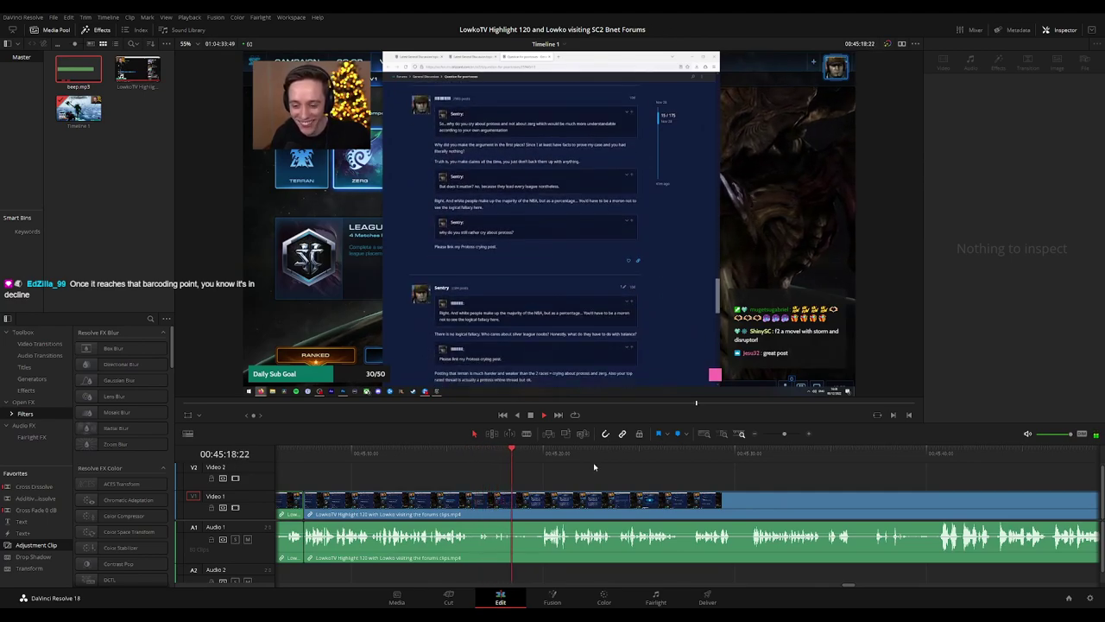
- Review the footage from about 00:45:18 to 00:46:12 for dull sections and moments worth a zoom
scroll(604, 475, right, 2)
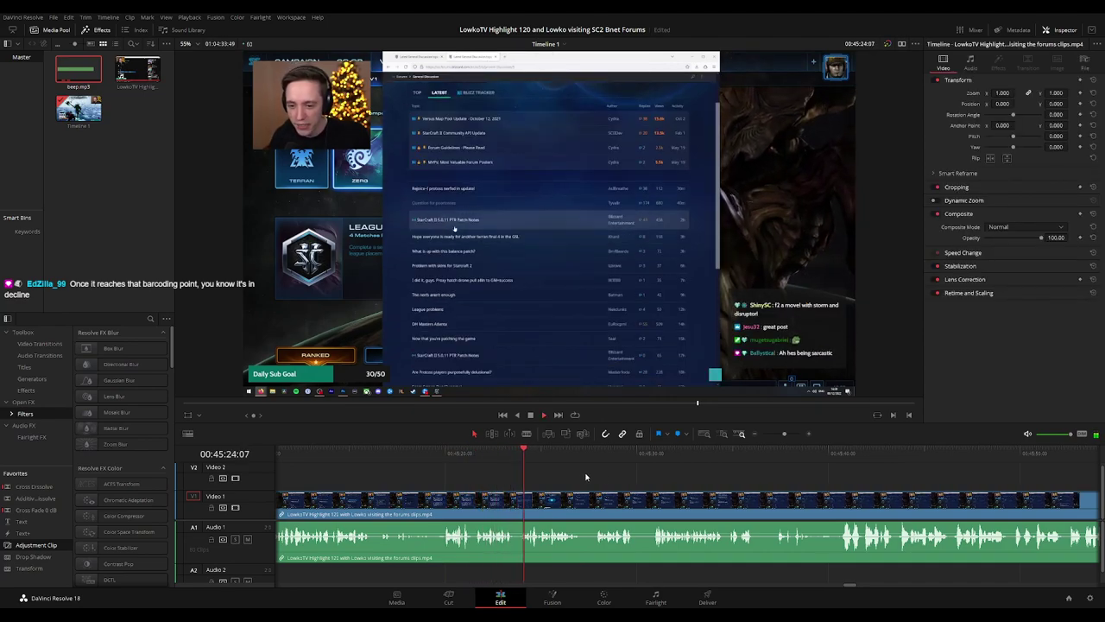
scroll(535, 479, right, 3)
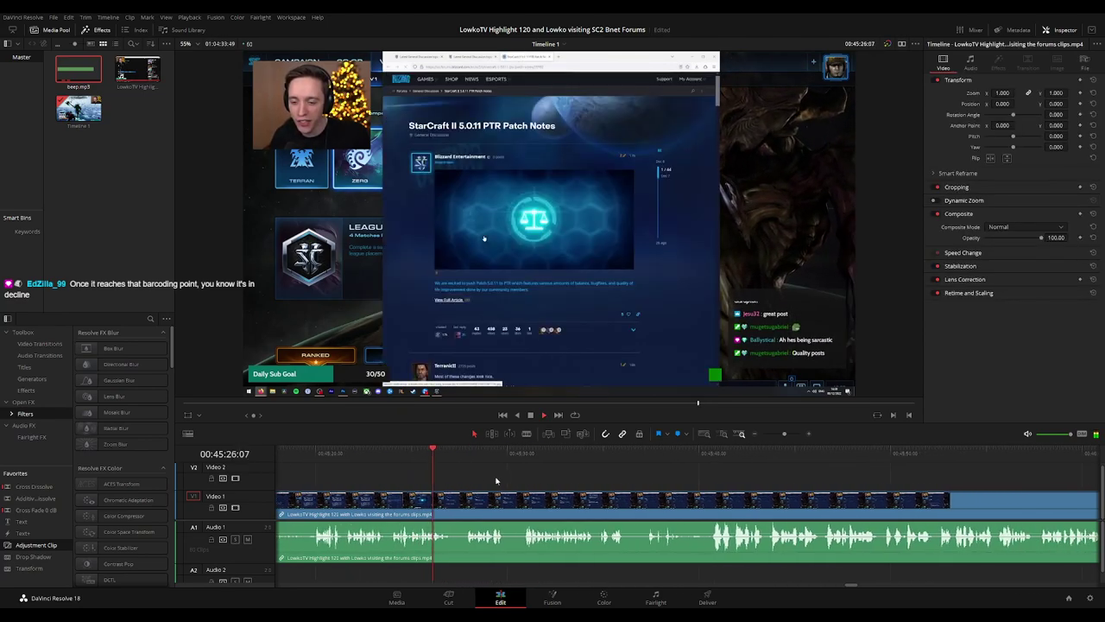
scroll(471, 475, right, 1)
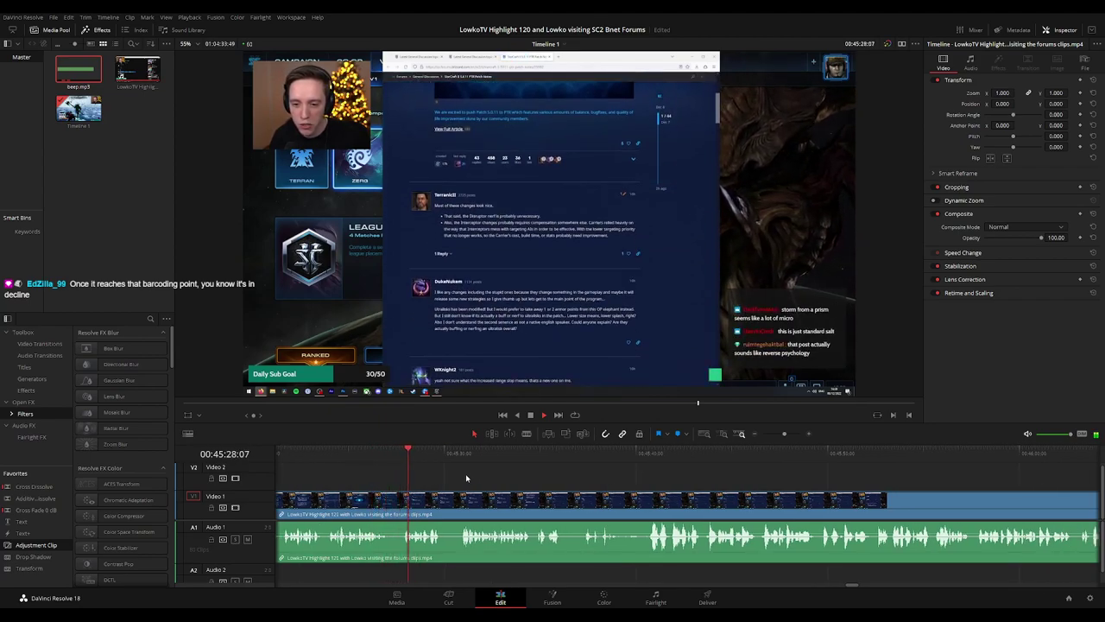
scroll(516, 474, right, 1)
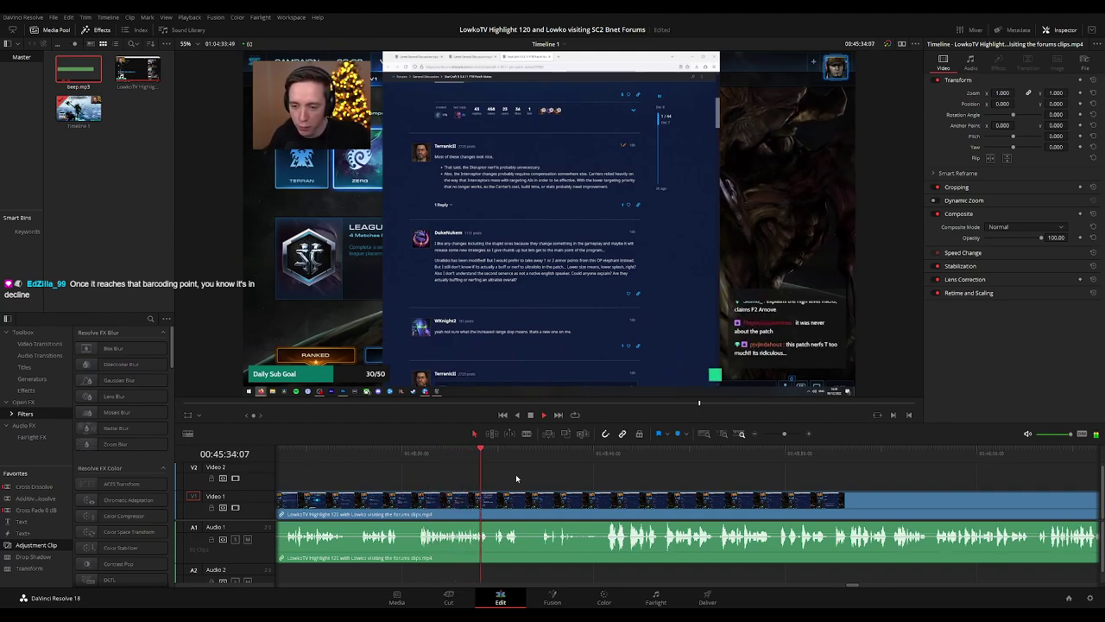
scroll(585, 471, right, 2)
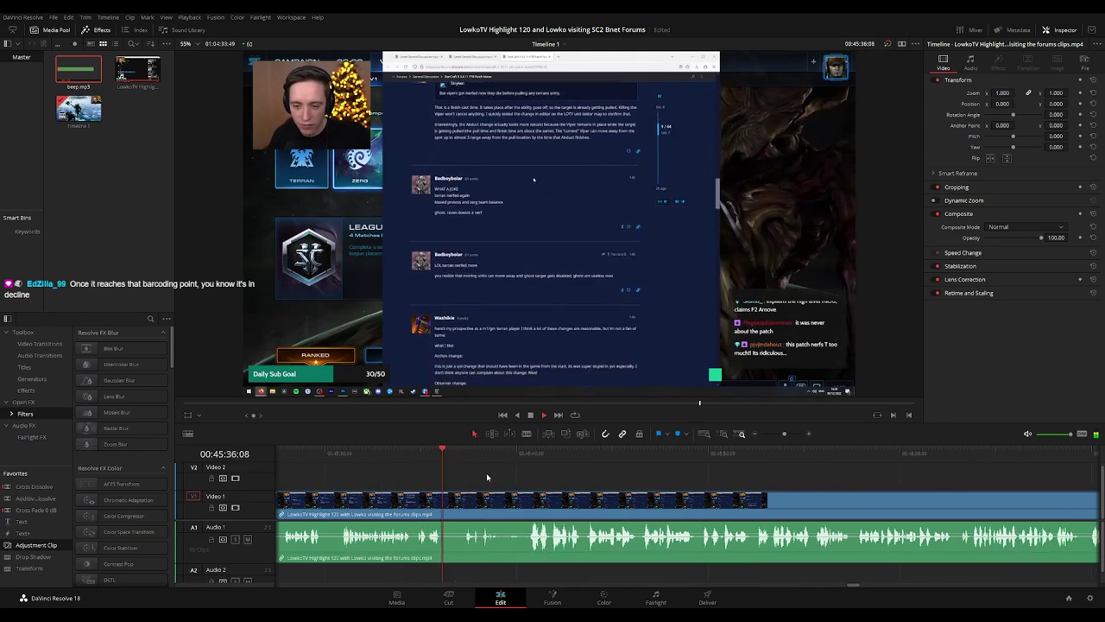
scroll(476, 475, right, 2)
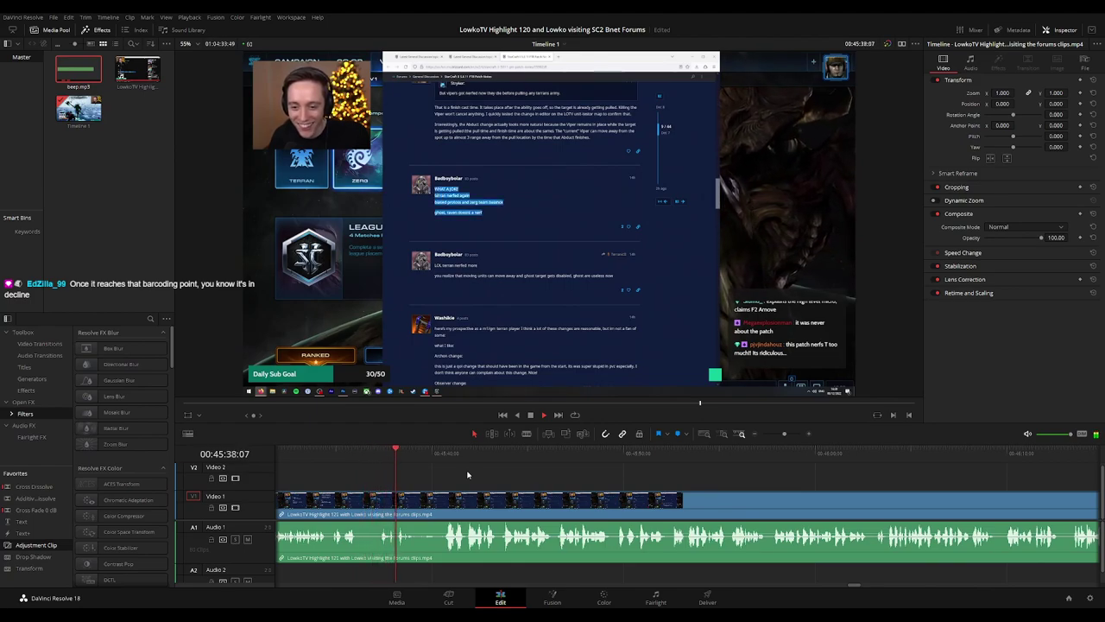
scroll(488, 477, right, 2)
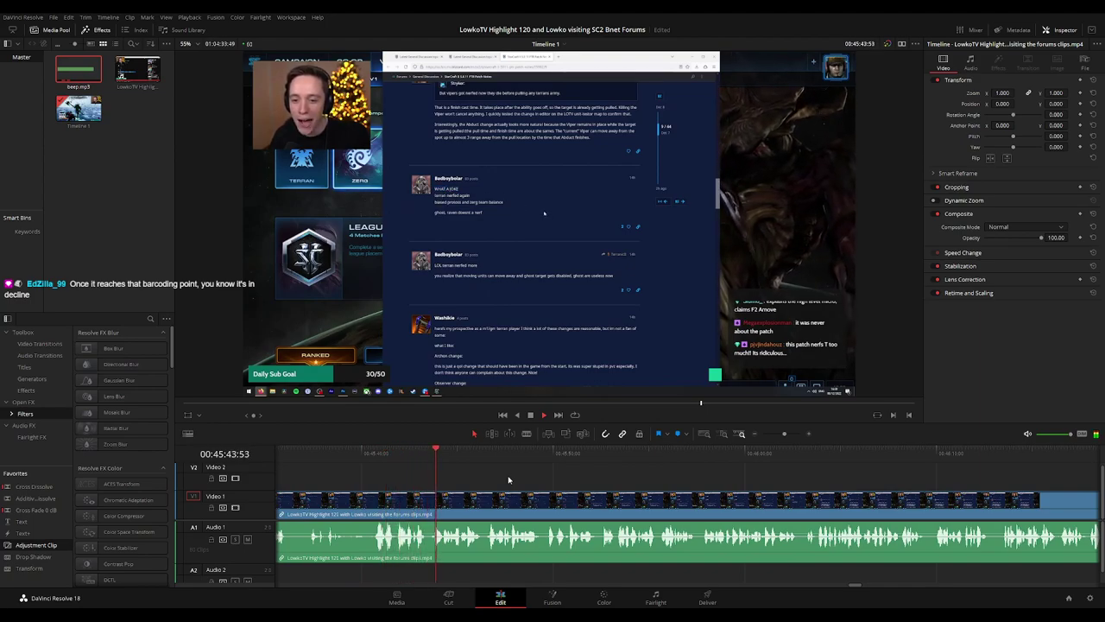
scroll(650, 482, right, 3)
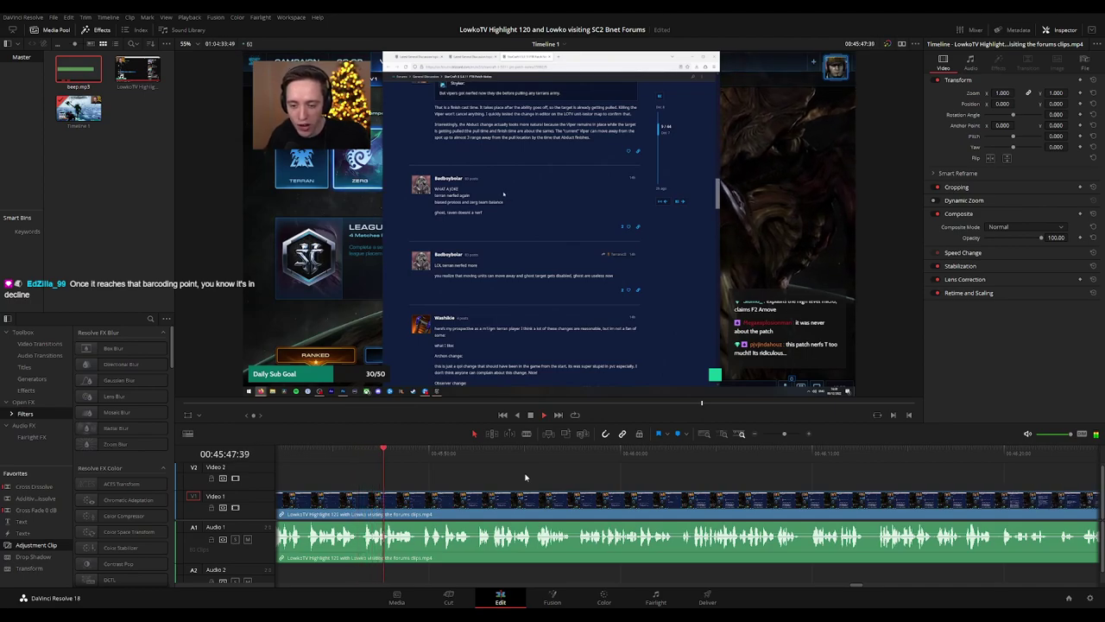
key(ctrl+minus)
drag(707, 476, 396, 476)
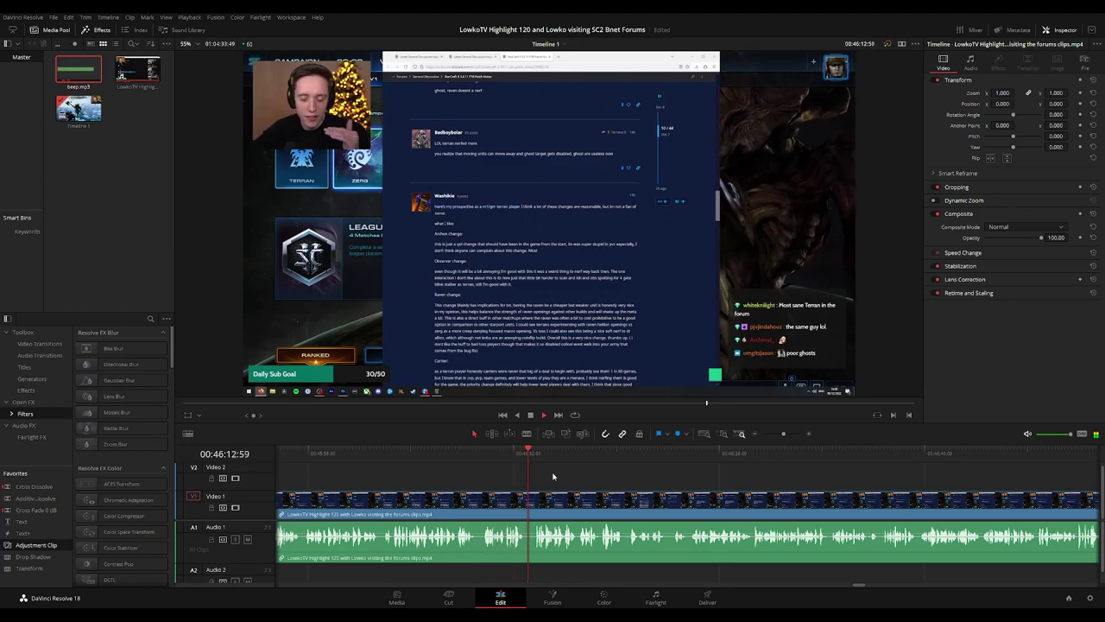
- Add an adjustment clip on Video 2 at about 00:46:12:25 with zoom 1.560 and position X 681, Y -353, and replay it
click(602, 453)
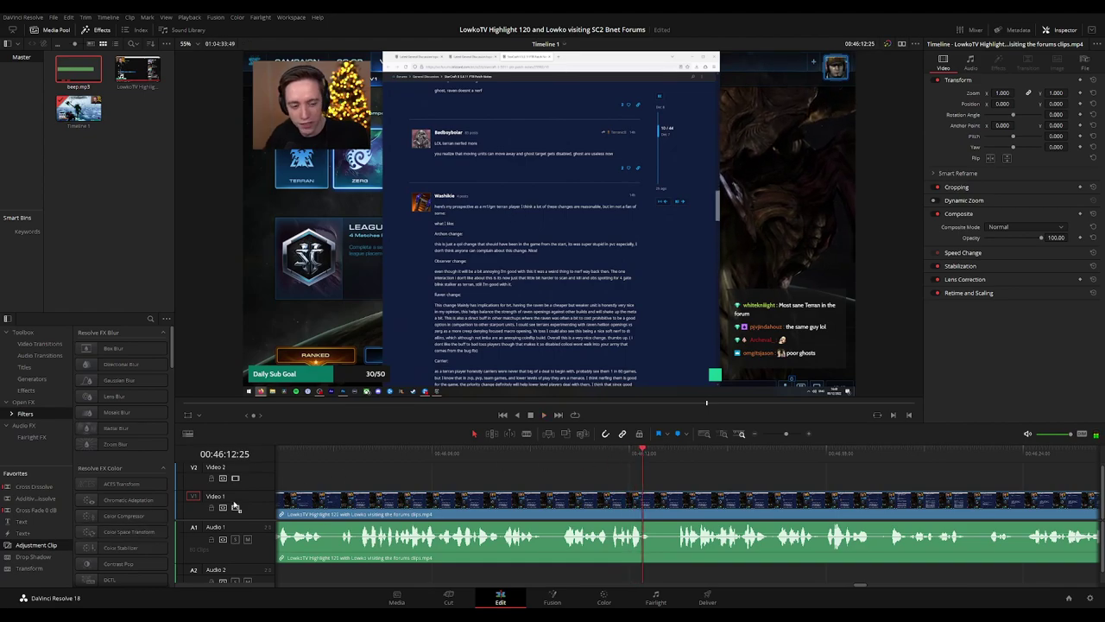
drag(235, 507, 640, 480)
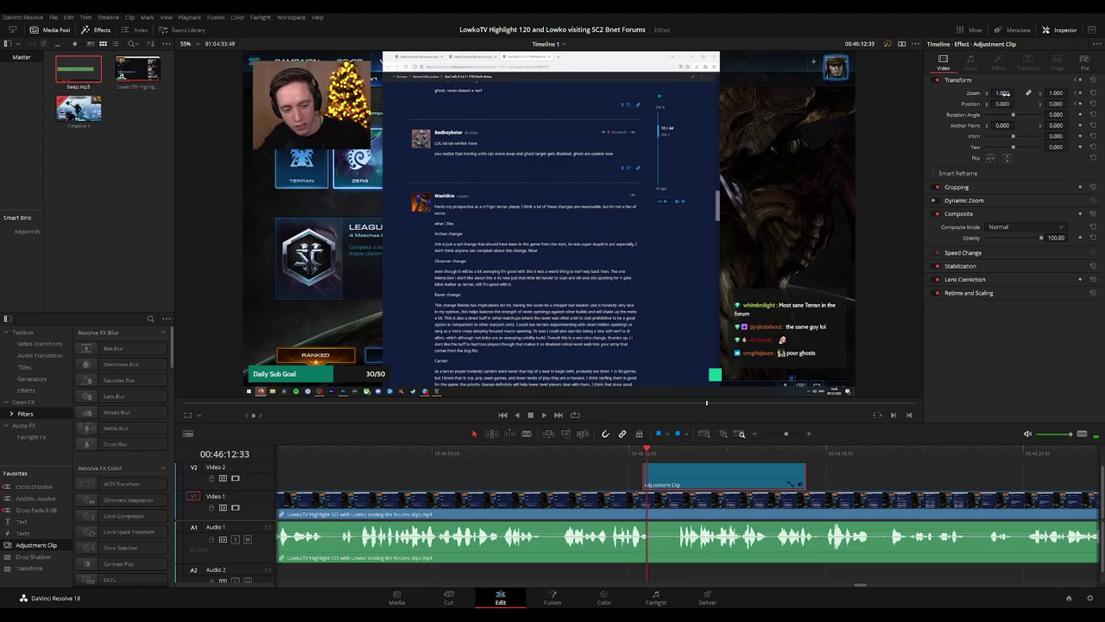
drag(1005, 93, 1052, 102)
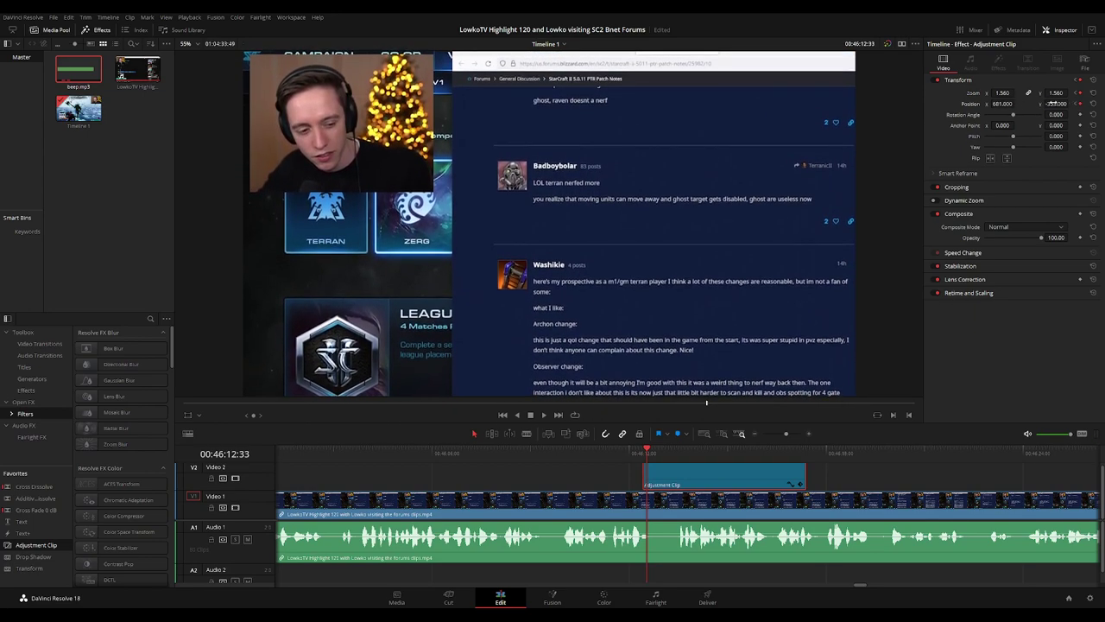
click(642, 453)
key(space)
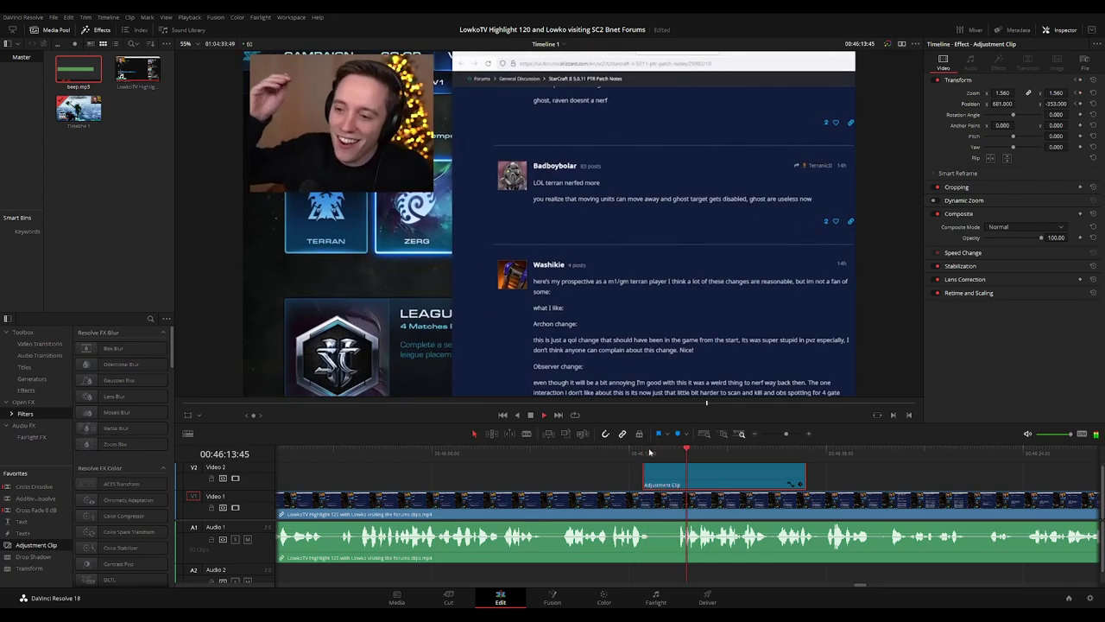
- Replay the zoomed-in section and extend the end of the adjustment clip on Video 2 to about 00:46:18
click(634, 453)
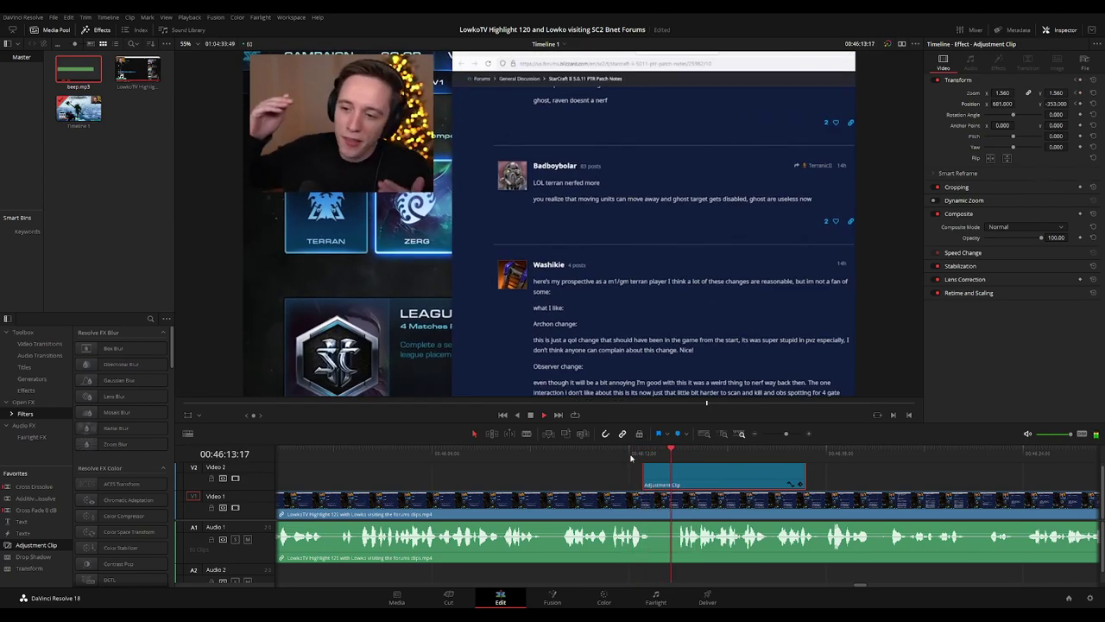
scroll(801, 477, right, 3)
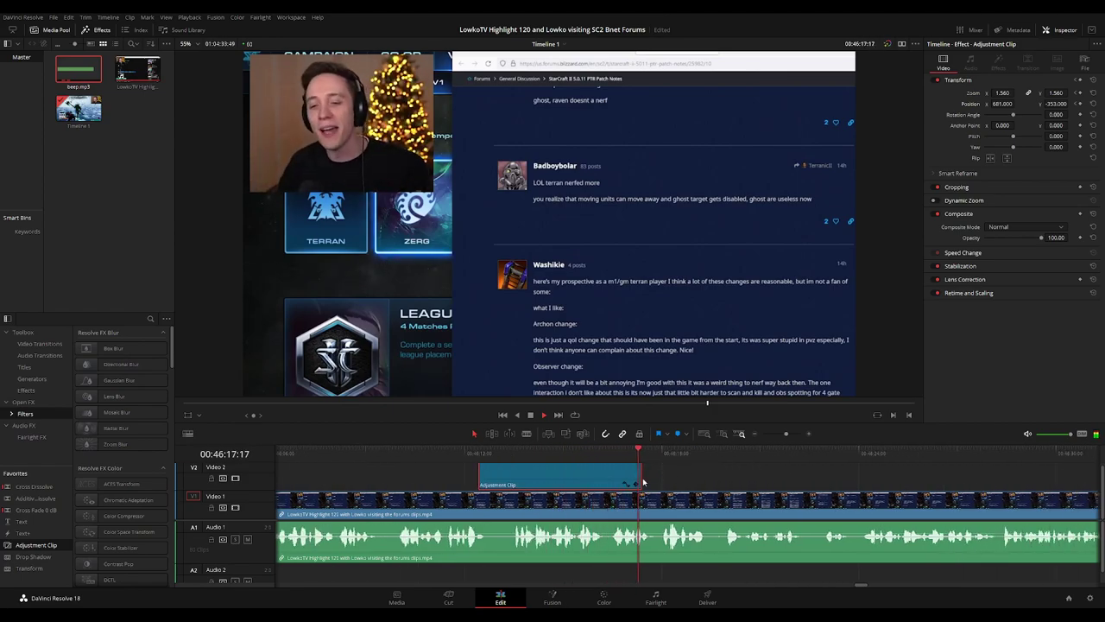
drag(641, 477, 659, 477)
key(ctrl+minus)
key(ctrl+minus)
key(ctrl+equal)
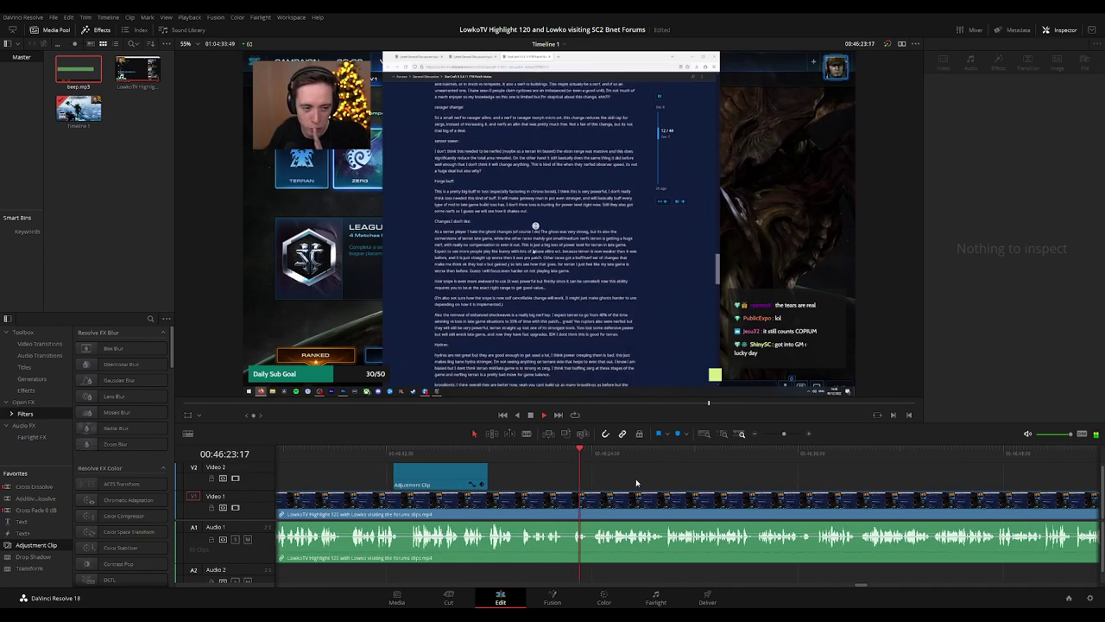
- Cut the short pause out of the main clip at about 00:46:23 and colour the section before the cut green
scroll(620, 481, right, 3)
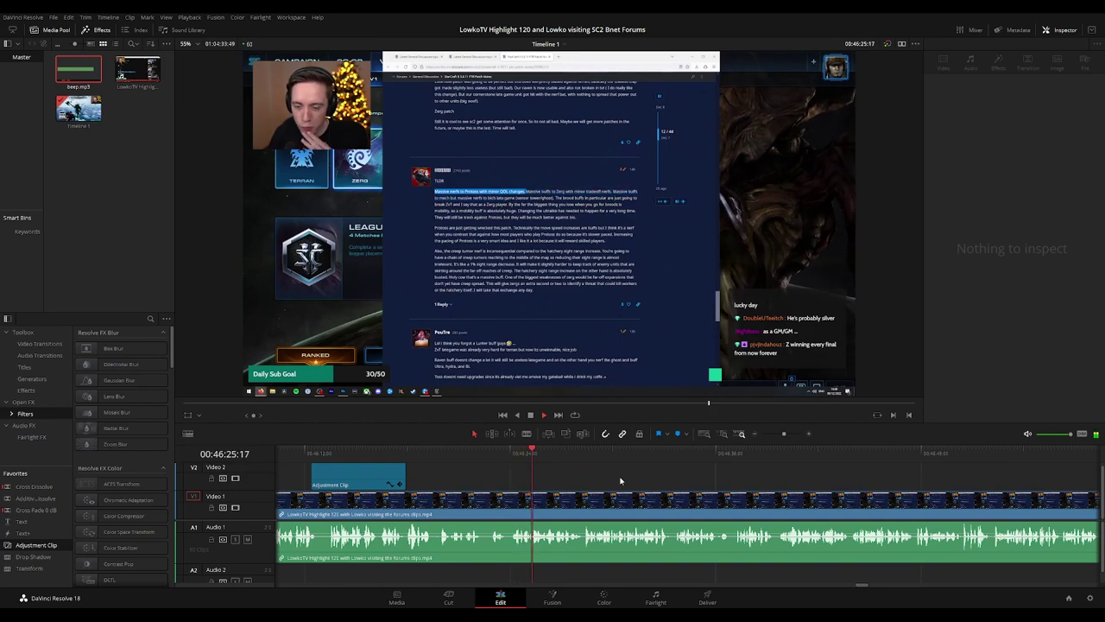
click(491, 454)
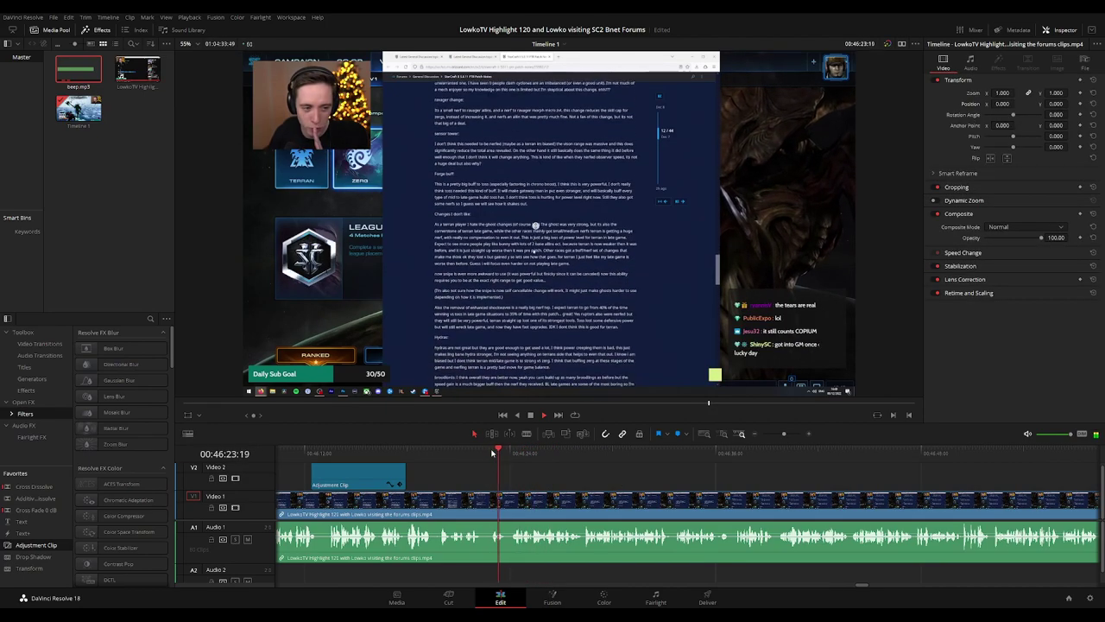
key(space)
key(ctrl+b)
drag(509, 503, 512, 504)
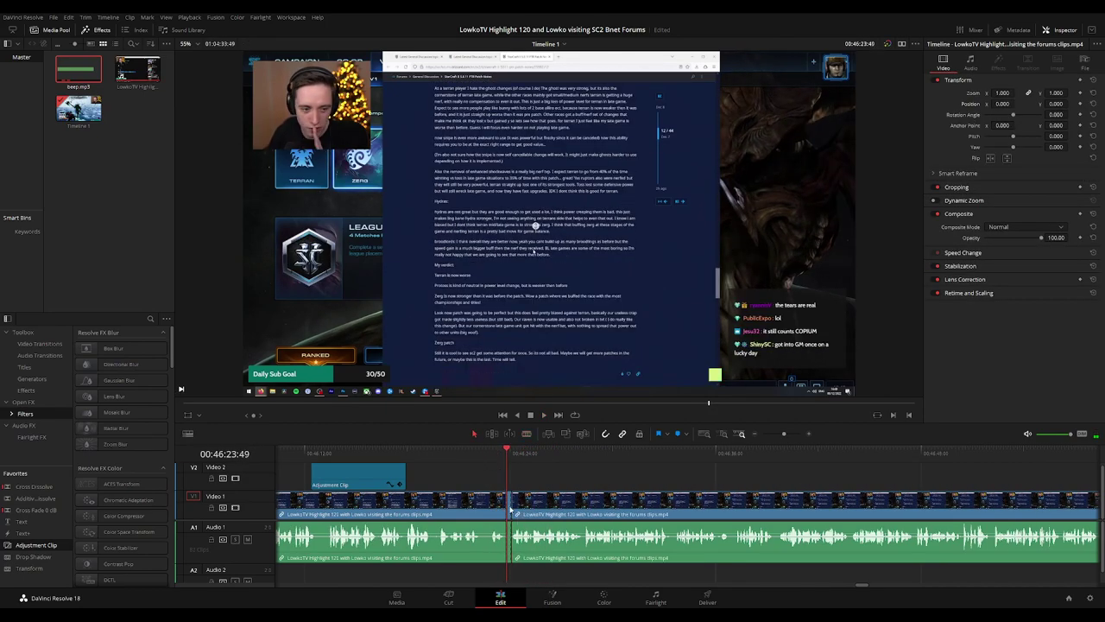
click(470, 509)
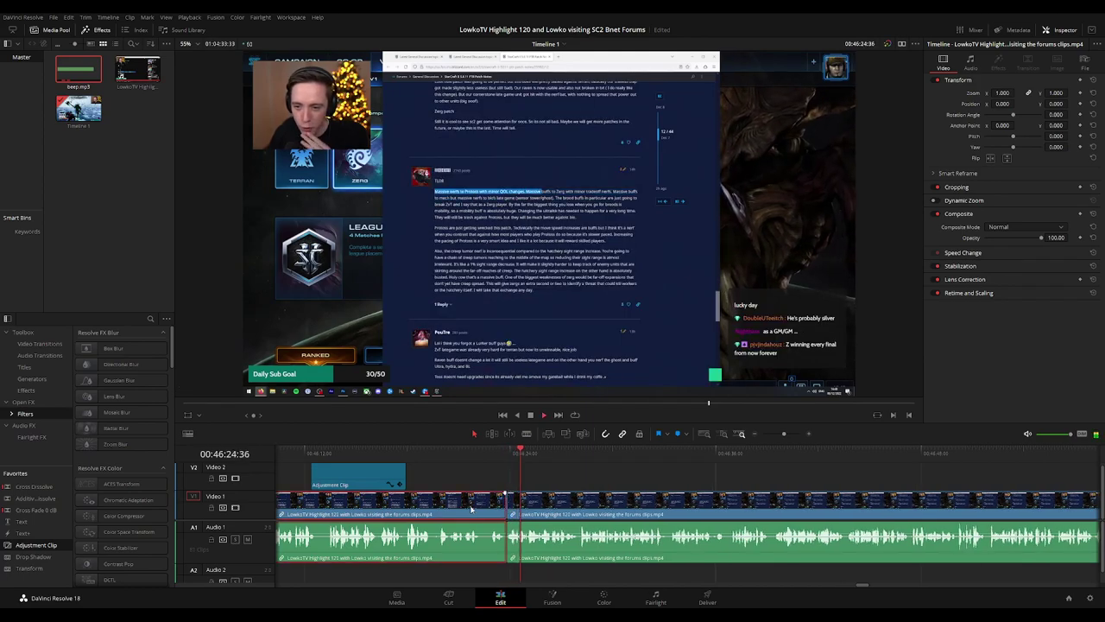
click(690, 476)
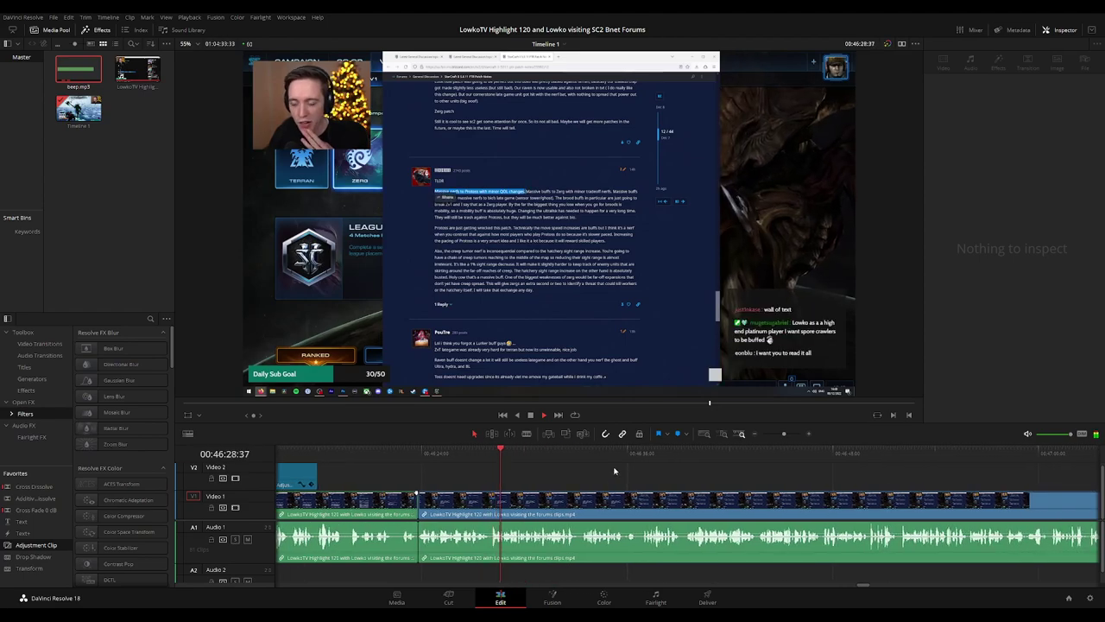
- Split the main clip at about 00:46:36 and remove the short pause there, closing the gap
click(615, 505)
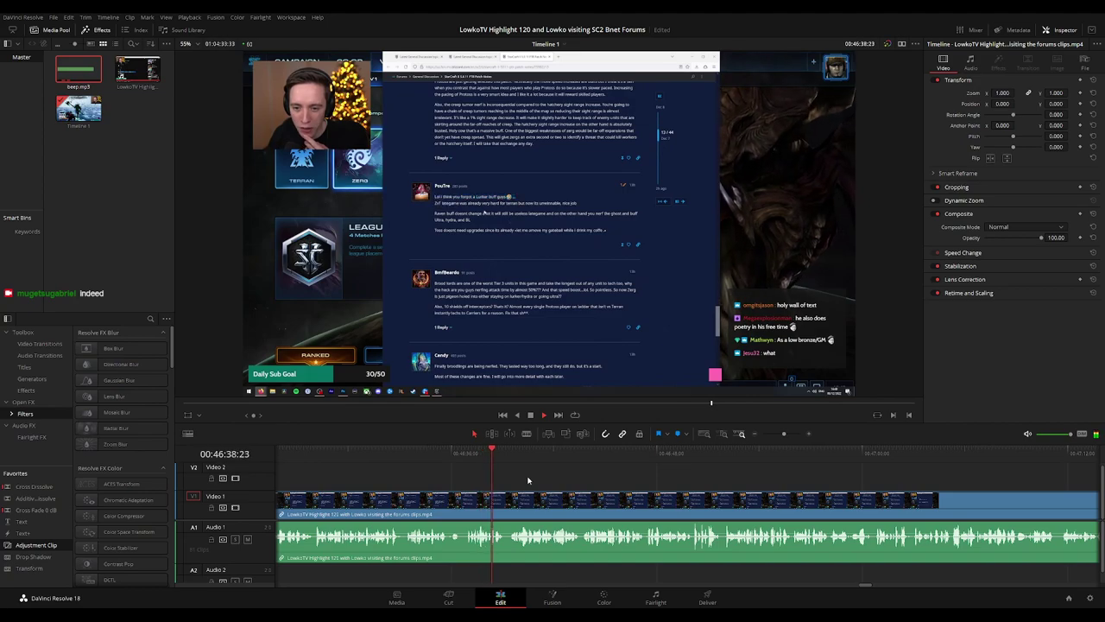
key(ctrl+equal)
key(ctrl+equal)
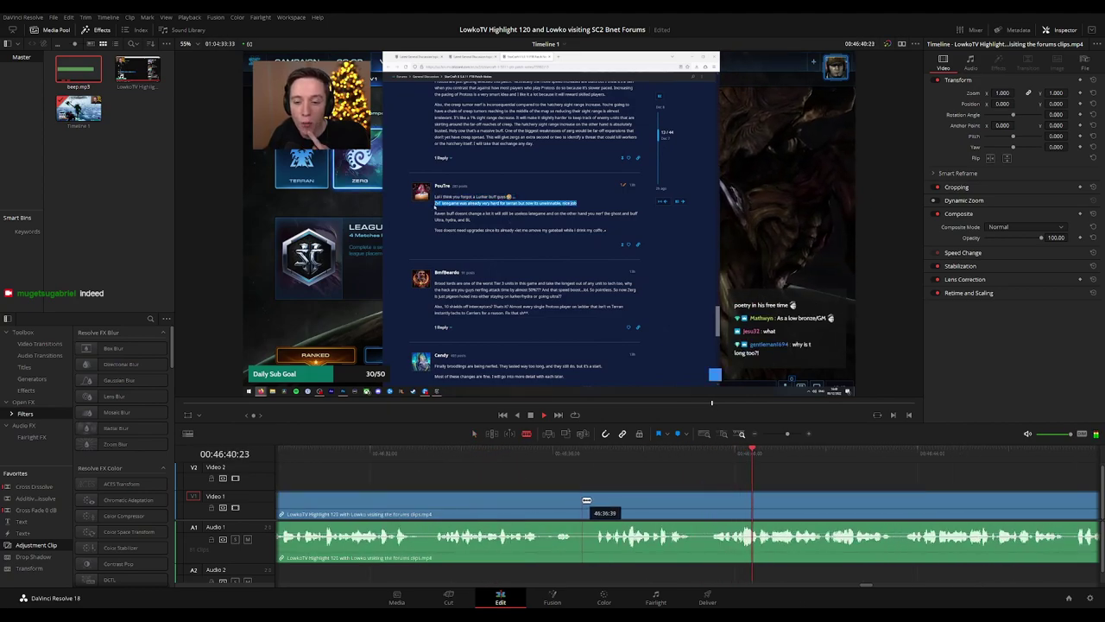
click(584, 499)
key(a)
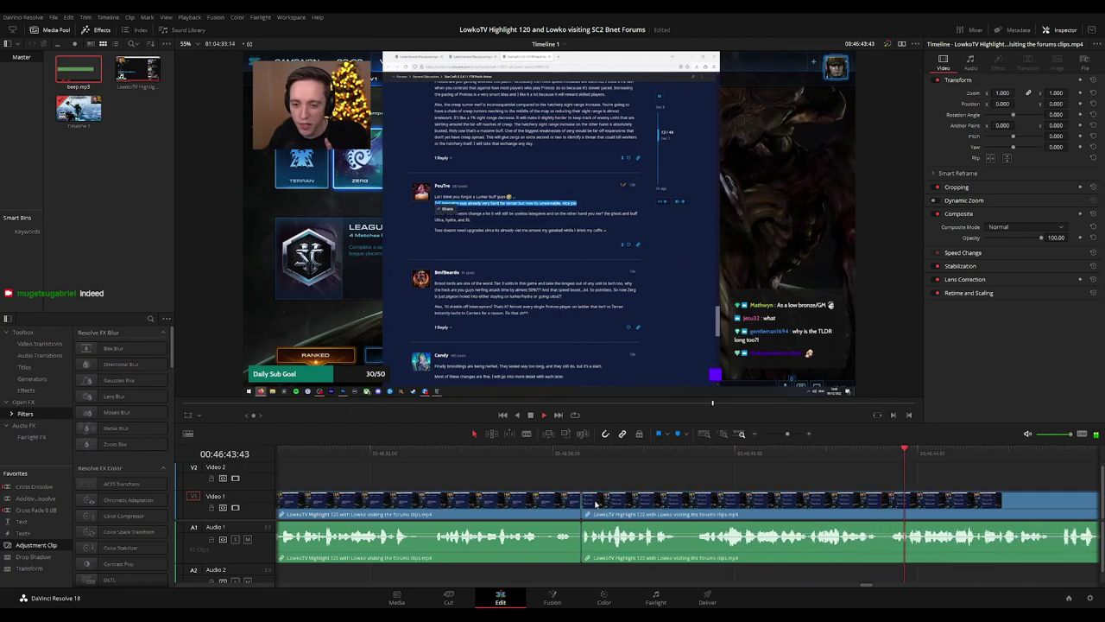
- Colour the section between the 00:46:23 and 00:46:36 cuts green
key(ctrl+minus)
key(ctrl+minus)
key(space)
click(682, 452)
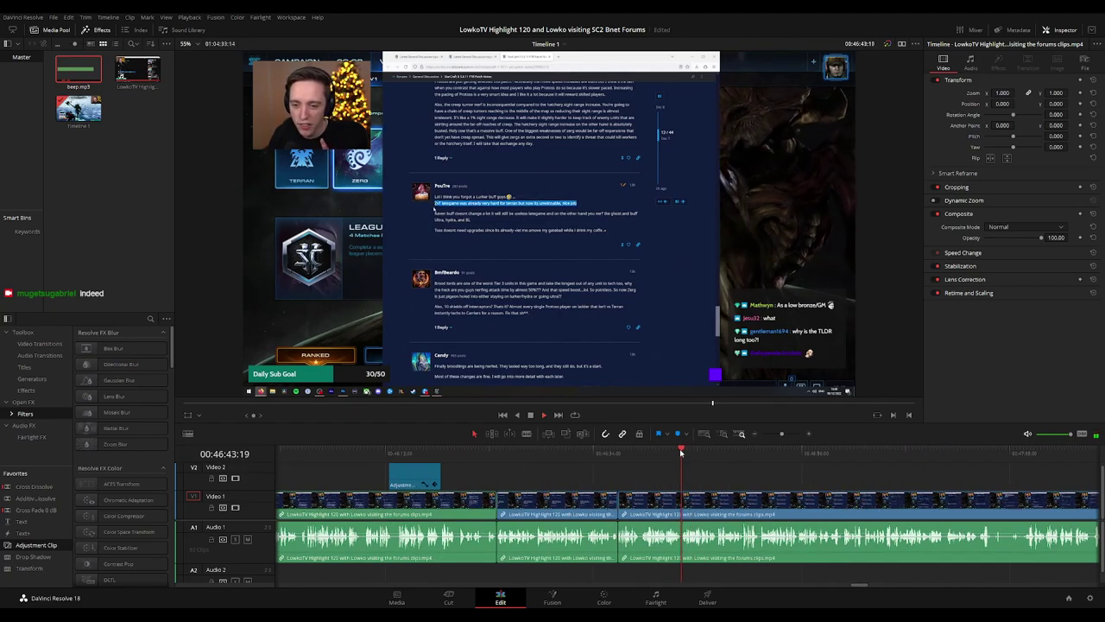
click(543, 505)
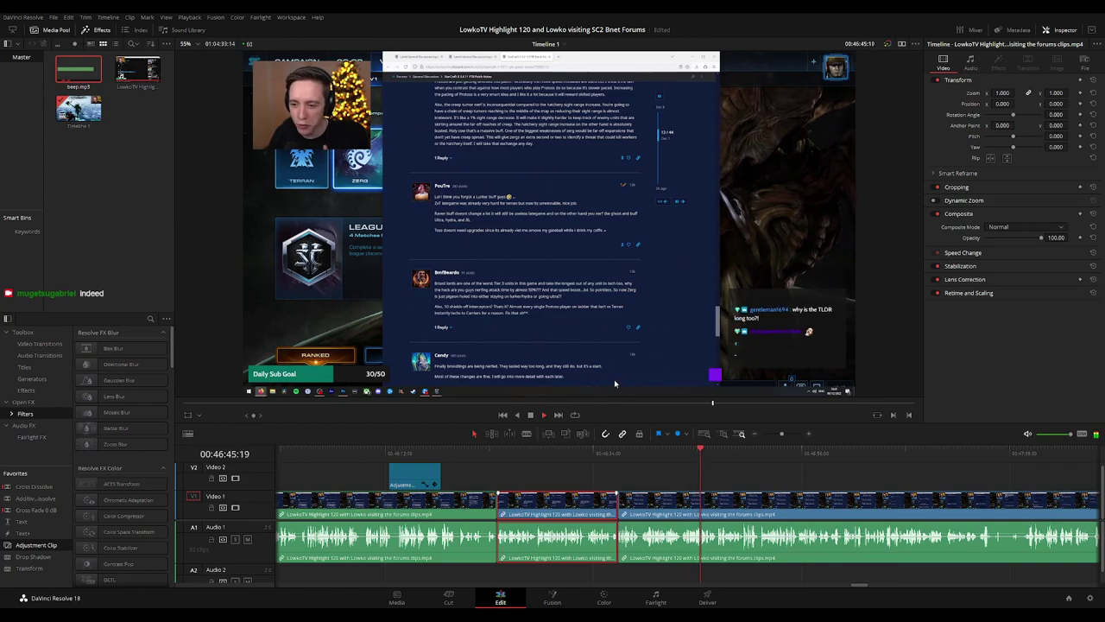
key(Delete)
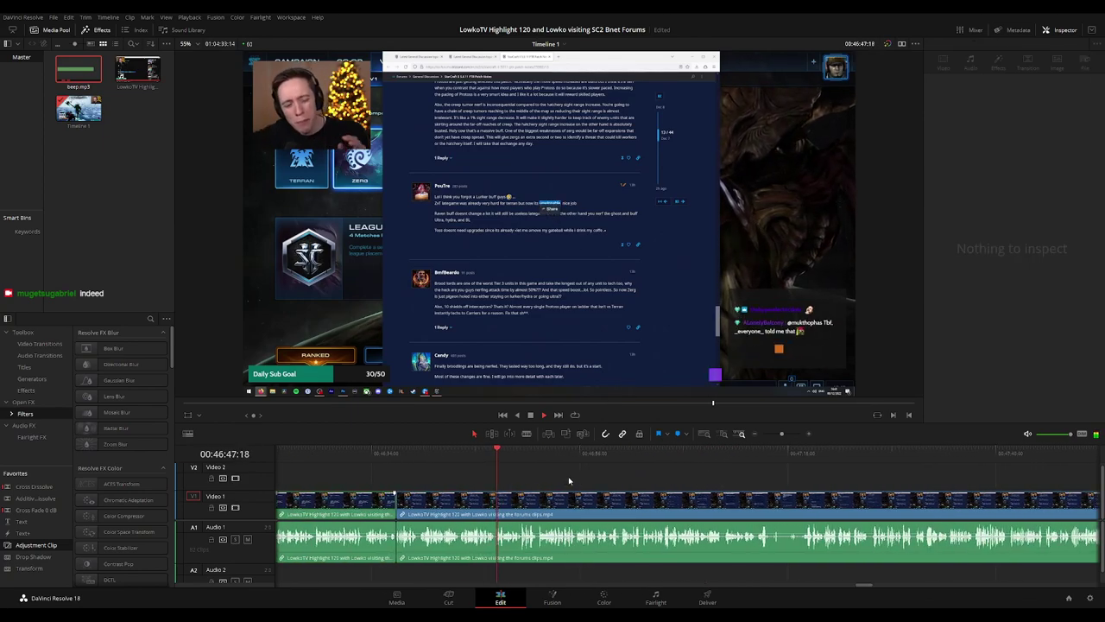
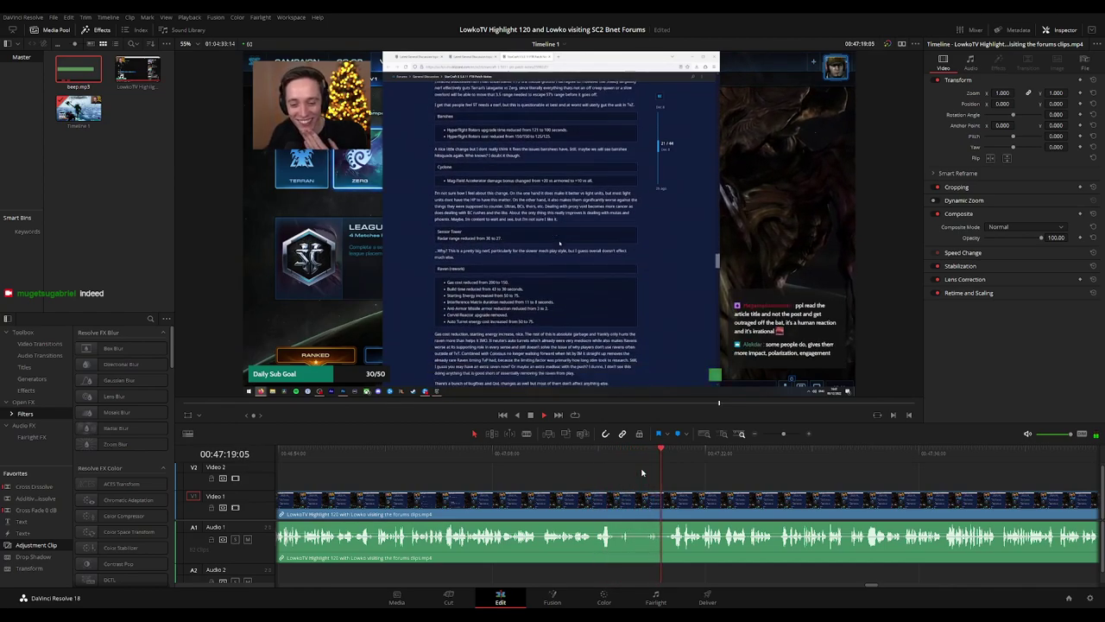
- Split out the short pause at about 00:47:26 on the video and audio tracks, ripple-delete it and replay from the cut
drag(749, 479, 562, 478)
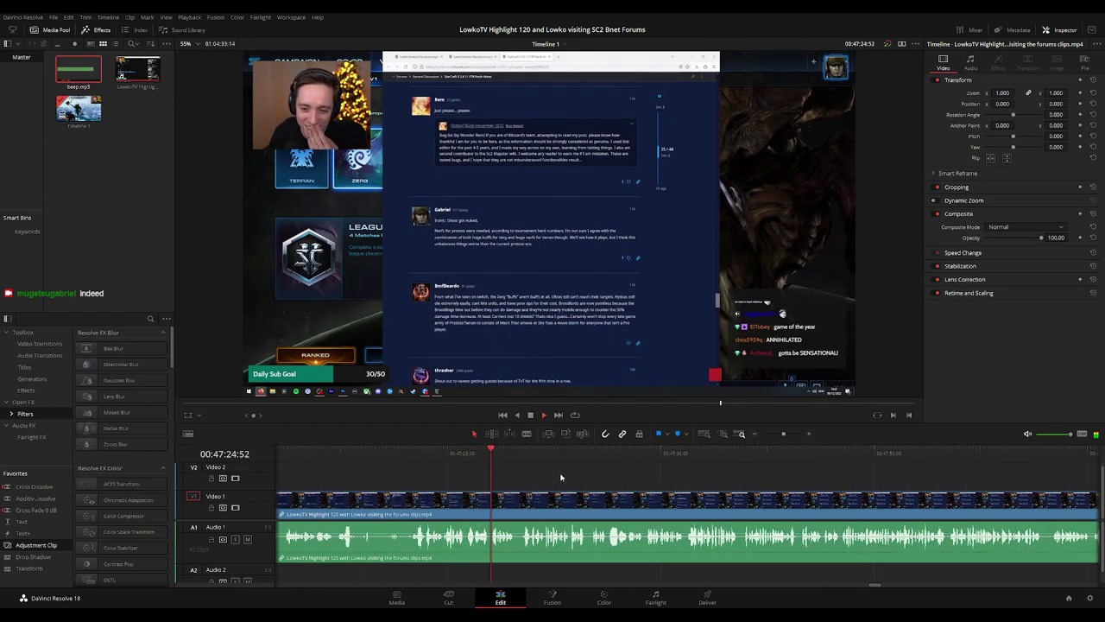
scroll(553, 477, right, 3)
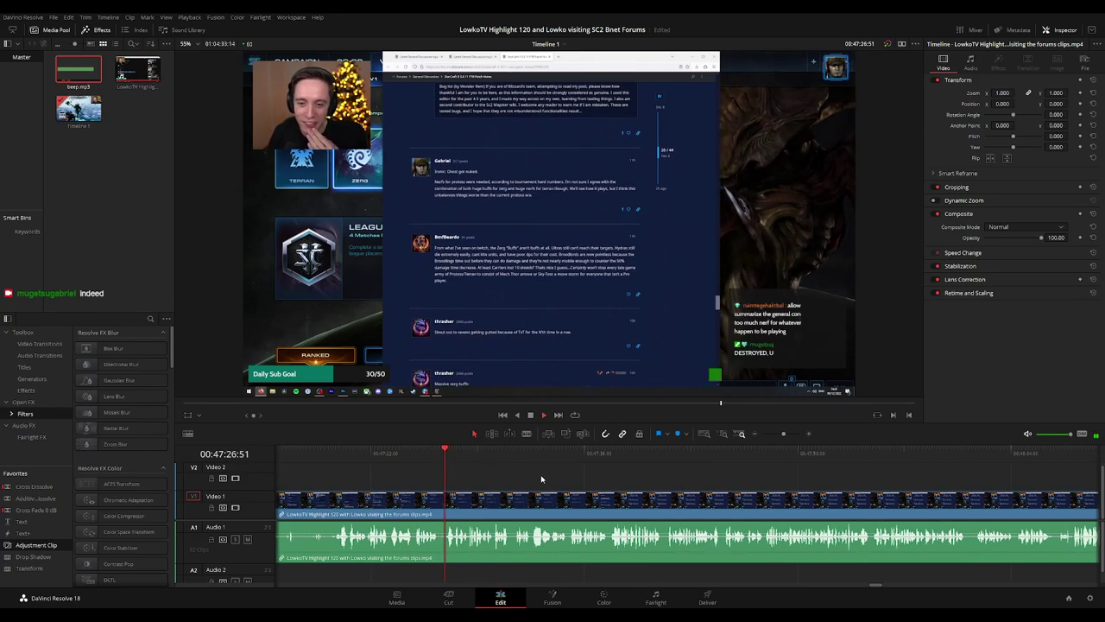
scroll(542, 479, up, 3)
key(b)
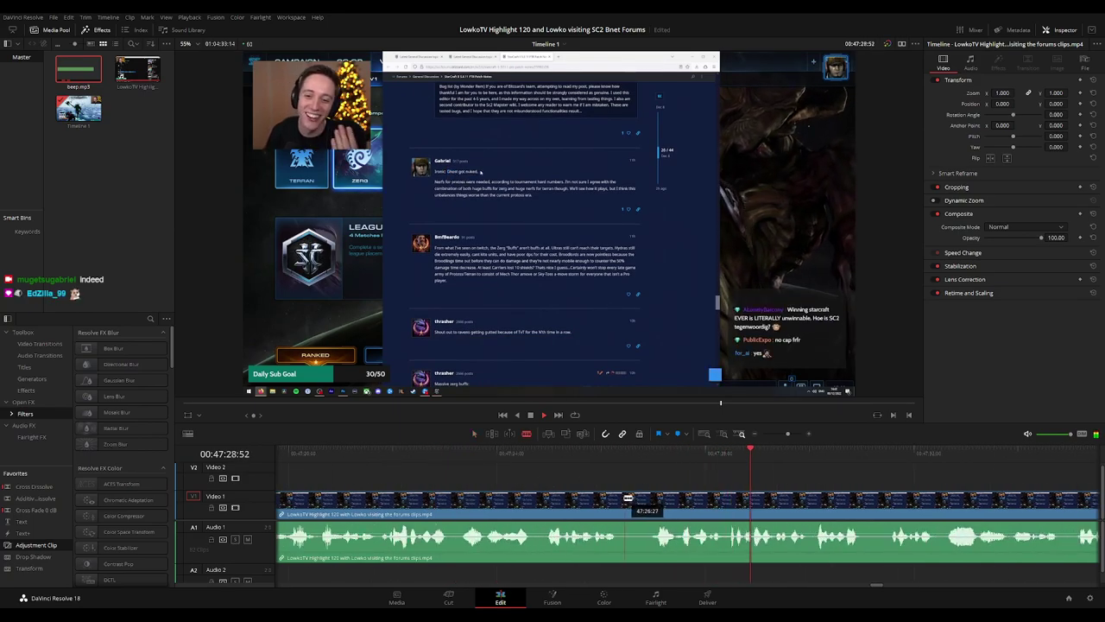
click(624, 497)
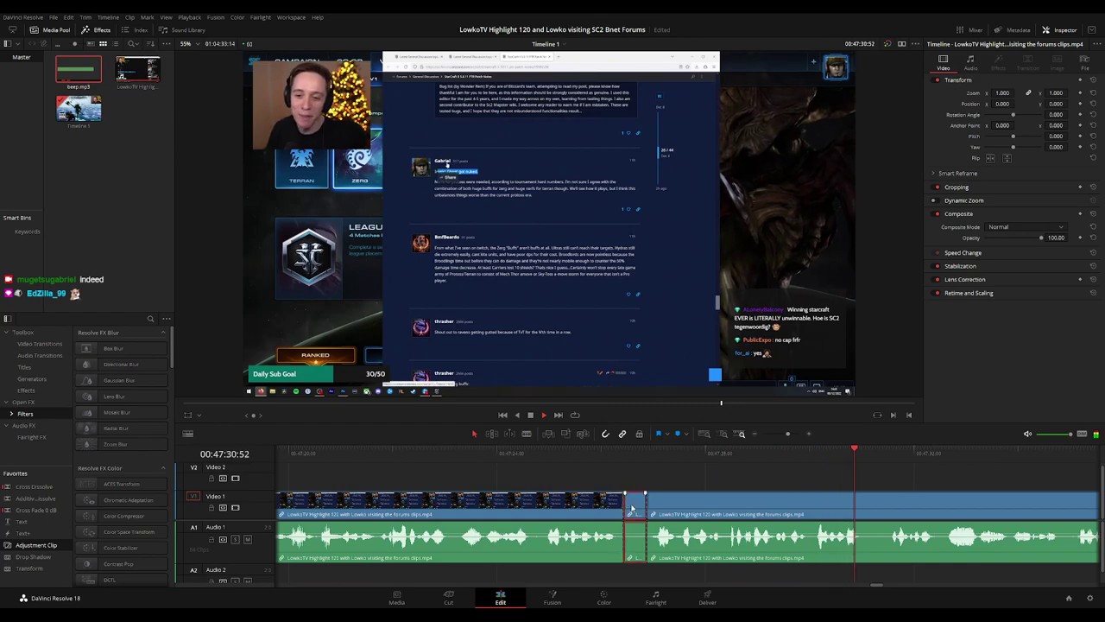
key(a)
click(632, 456)
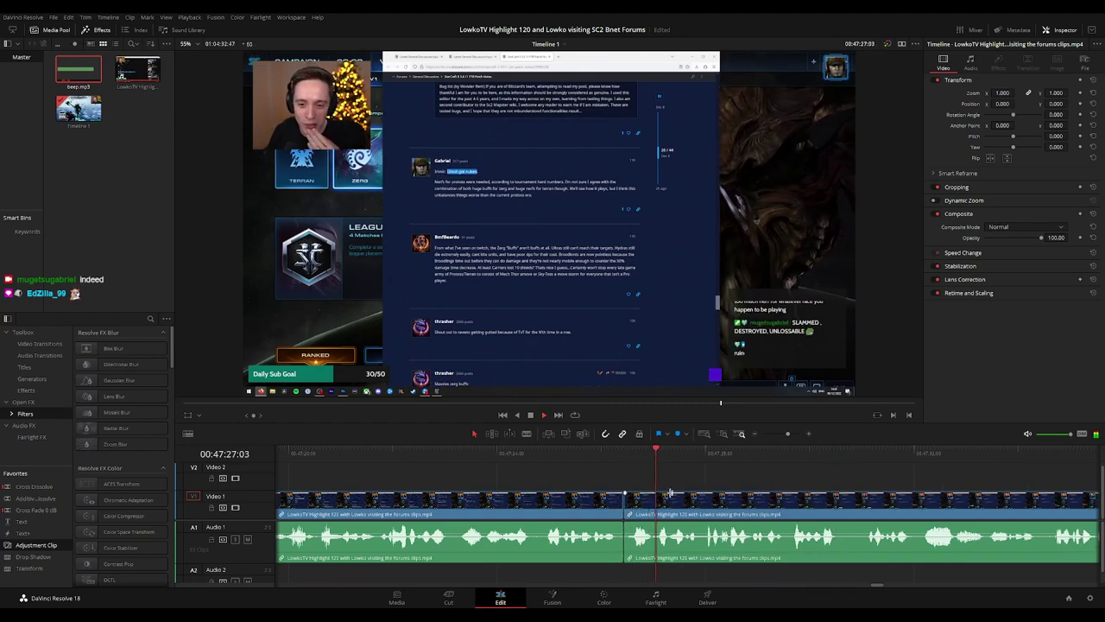
- Colour the section before the 00:47:26 cut green
scroll(668, 493, down, 3)
click(619, 506)
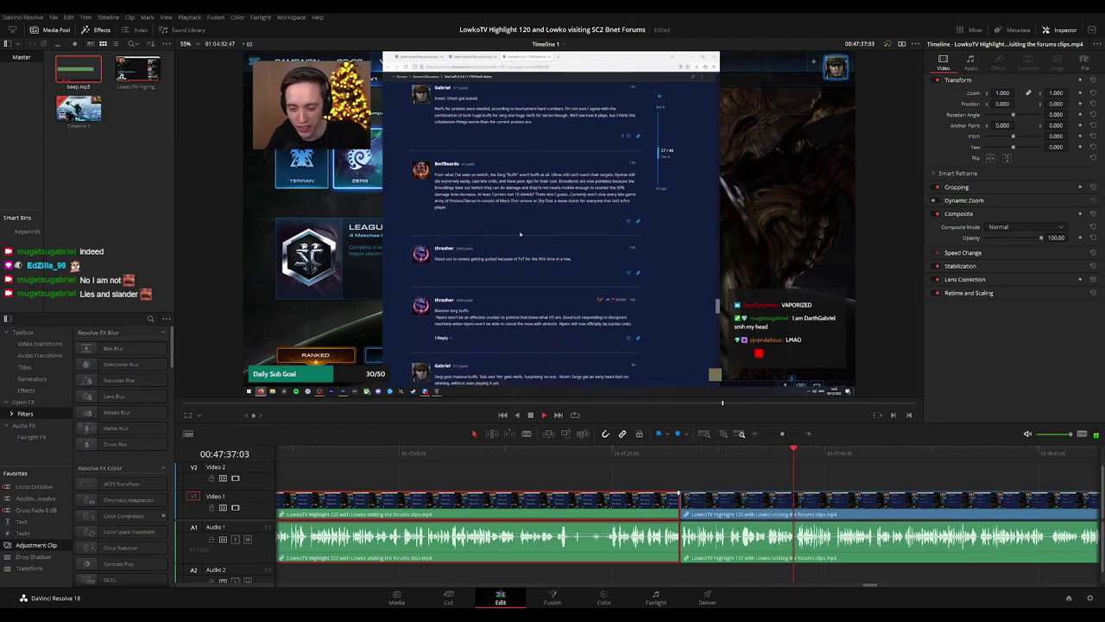
click(838, 474)
- Play through the recording from about 00:47:37 to 00:48:24, checking the dialogue and waveform for pauses to cut
scroll(647, 480, right, 3)
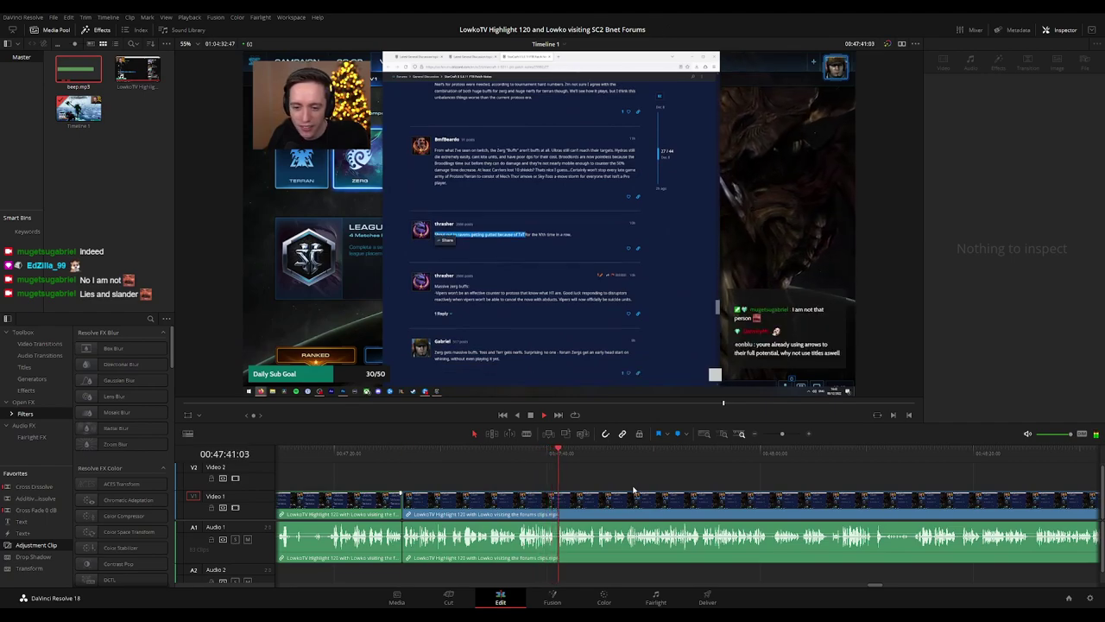
drag(631, 489, 581, 481)
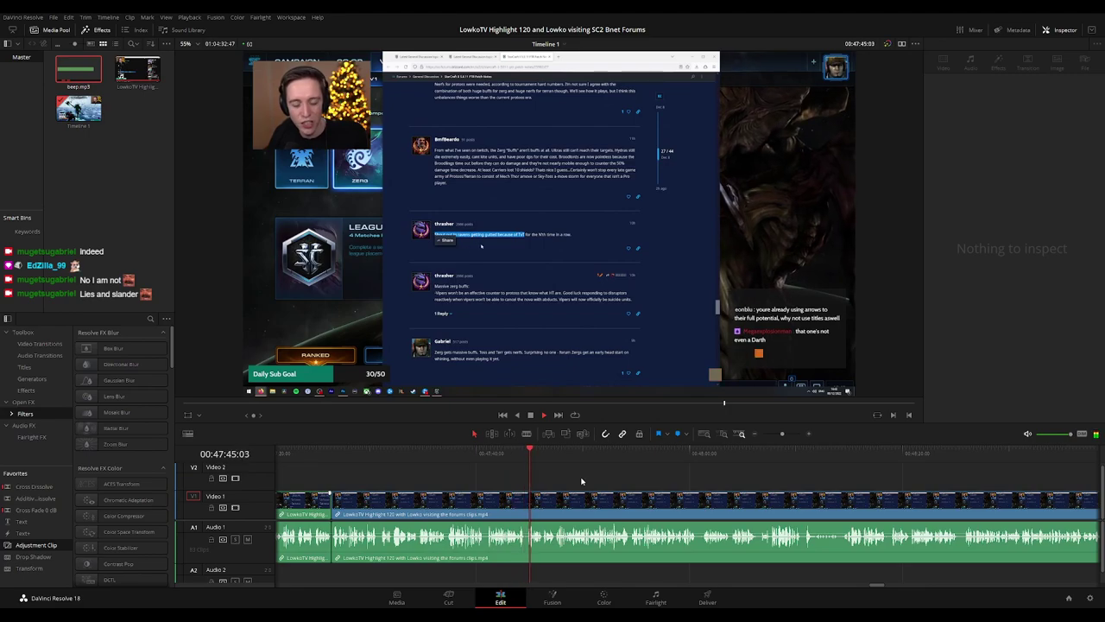
key(space)
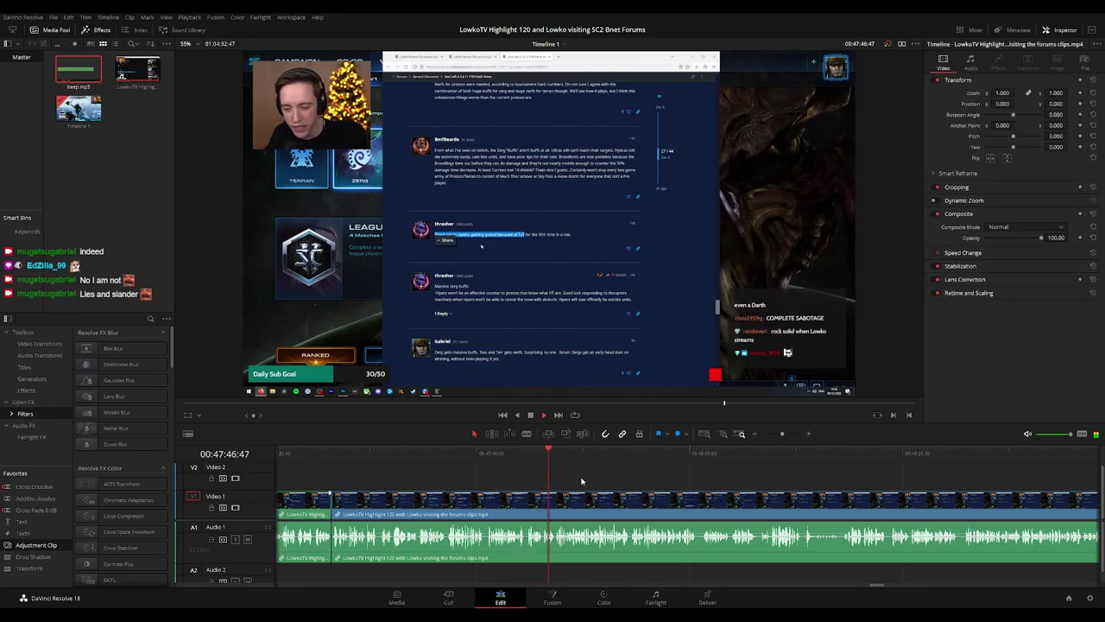
scroll(600, 481, right, 2)
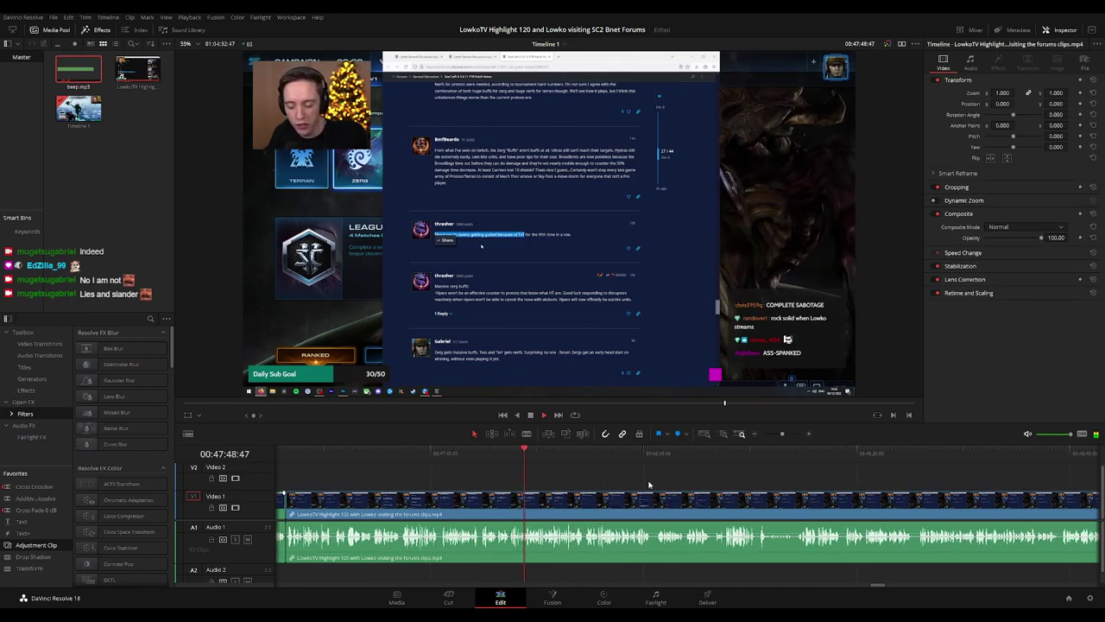
scroll(583, 473, right, 3)
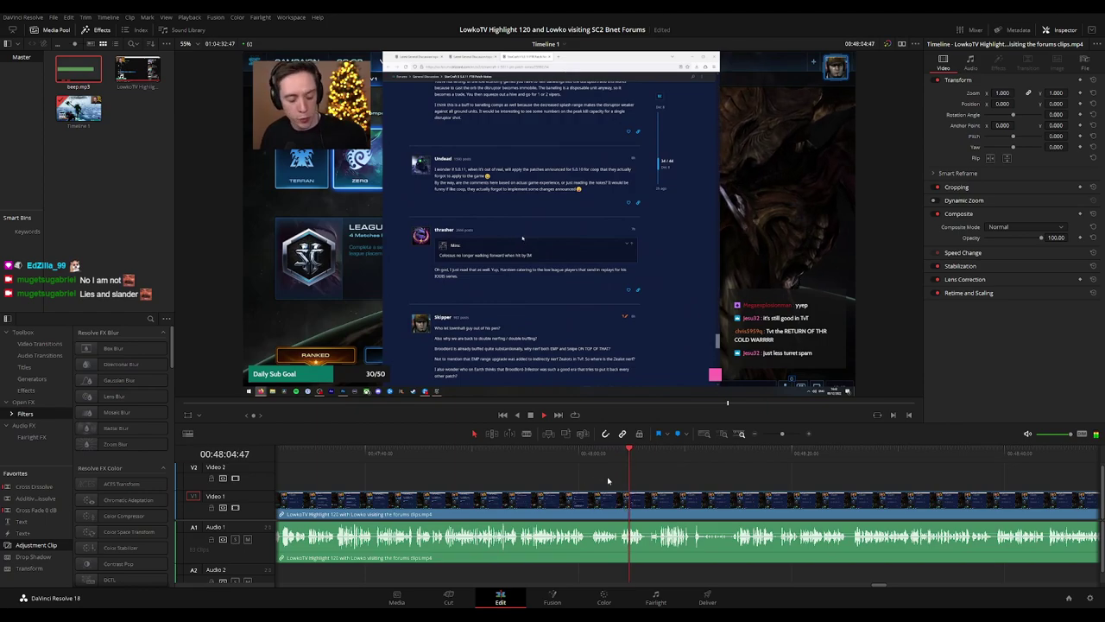
key(ctrl+equal)
drag(756, 488, 590, 486)
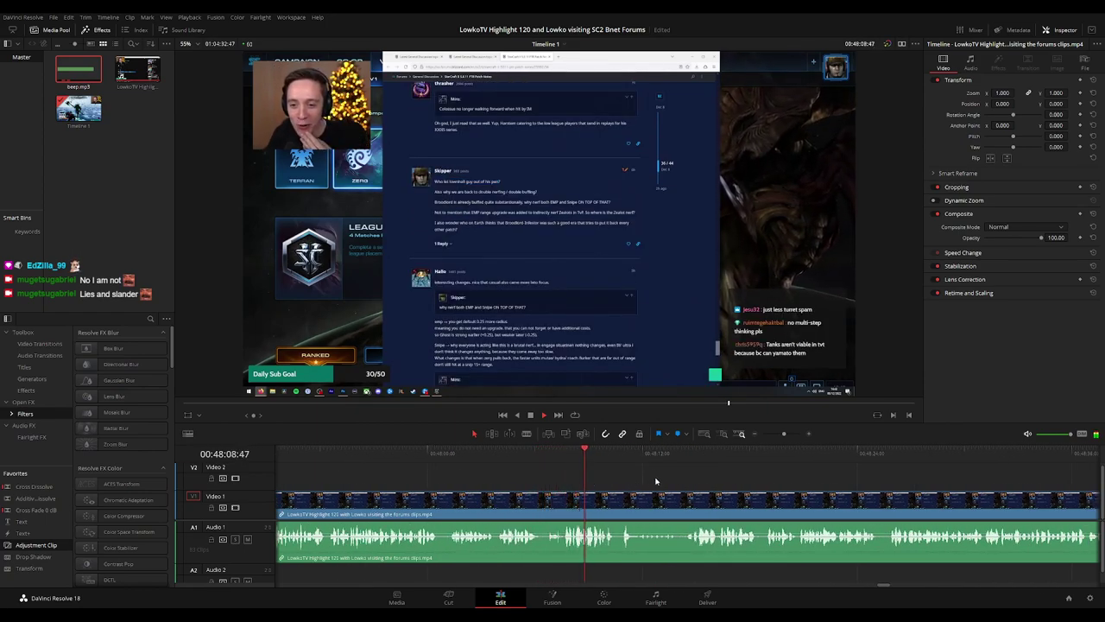
scroll(656, 481, right, 2)
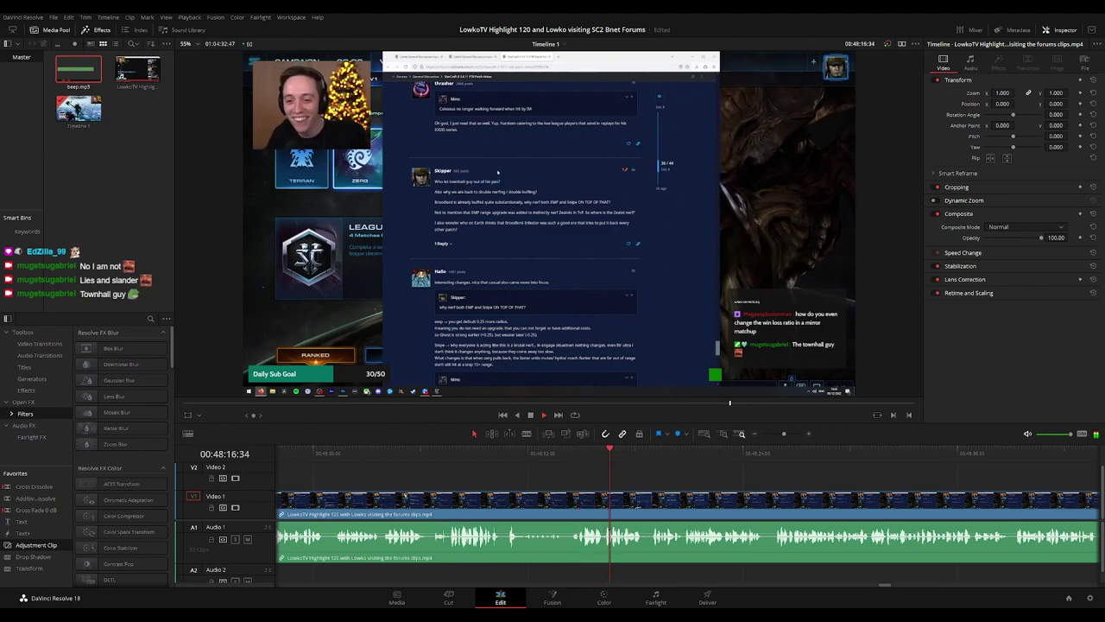
drag(716, 471, 590, 469)
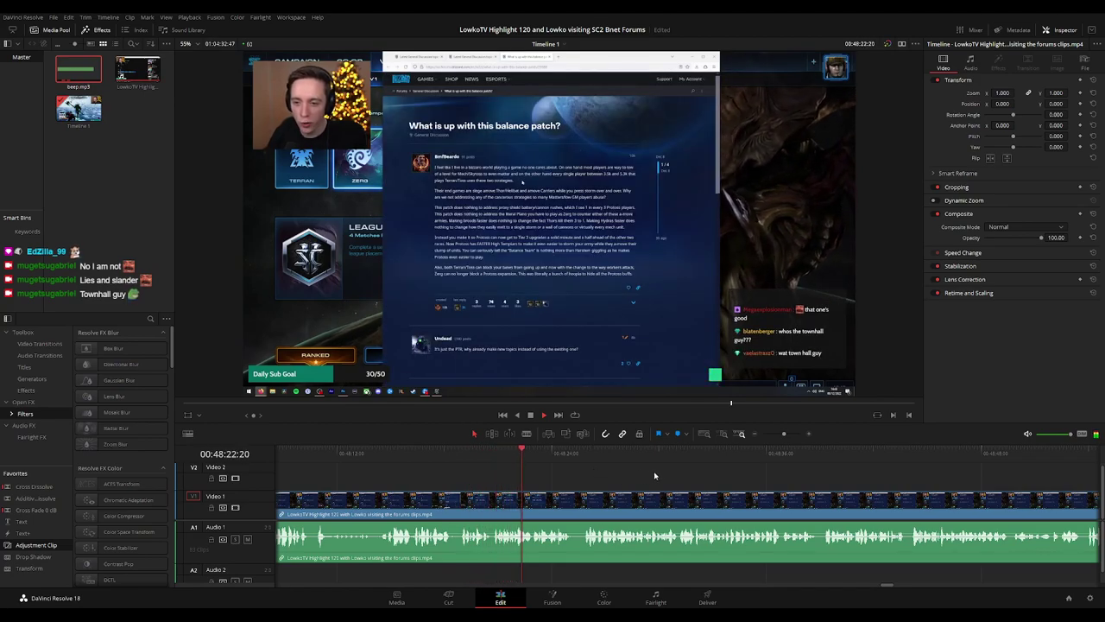
scroll(578, 473, right, 2)
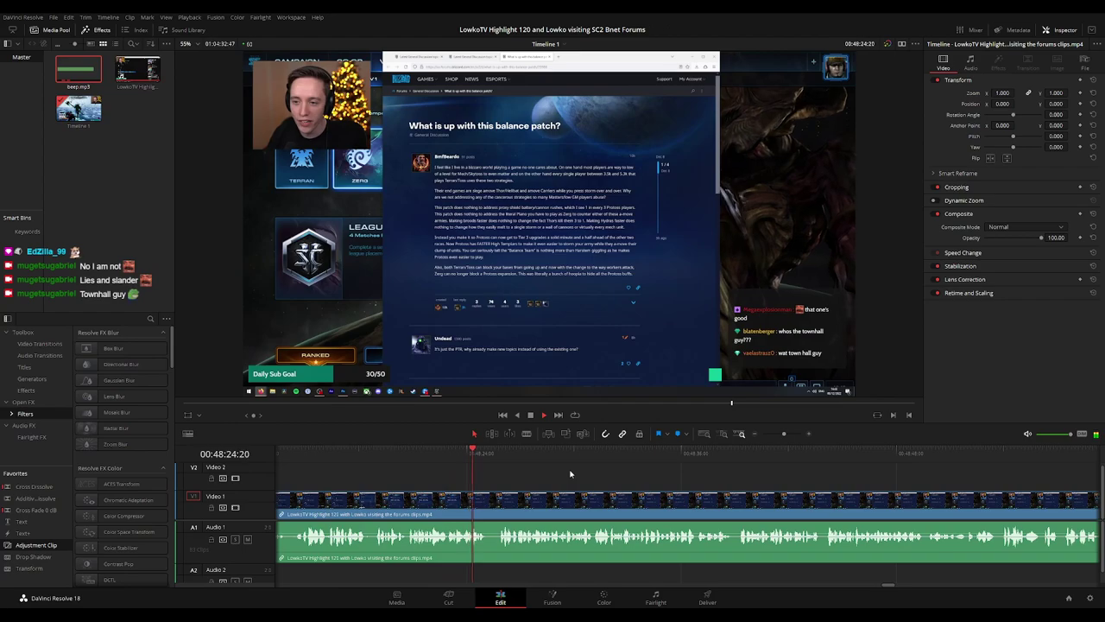
- Replay from about 00:48:14, ripple-delete the short pause at about 00:48:18 and colour the section before the cut green
click(291, 455)
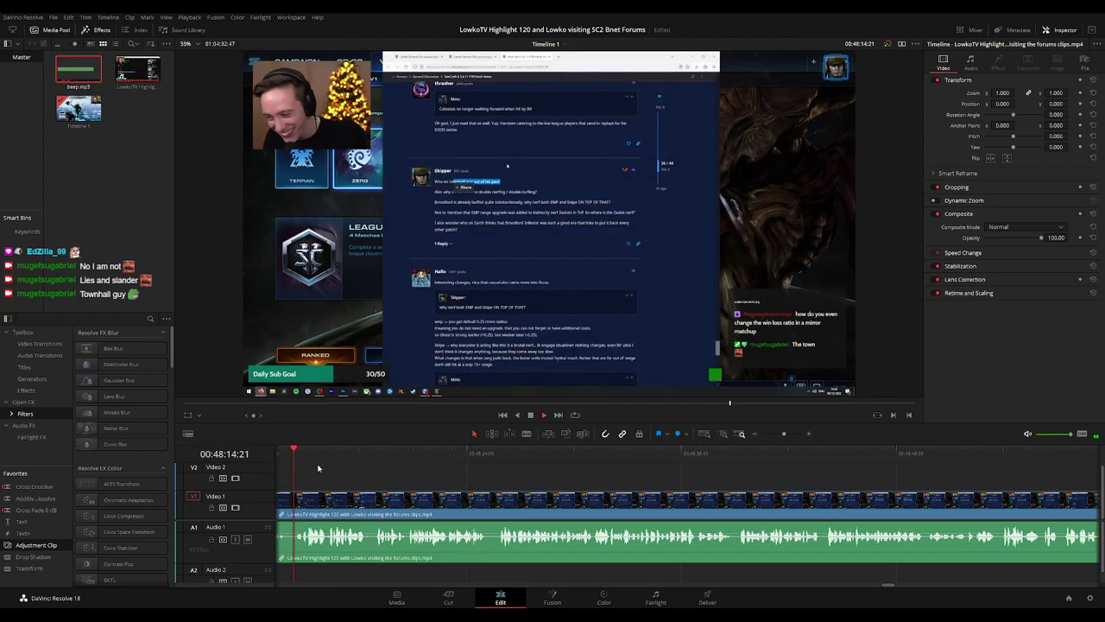
scroll(528, 484, left, 3)
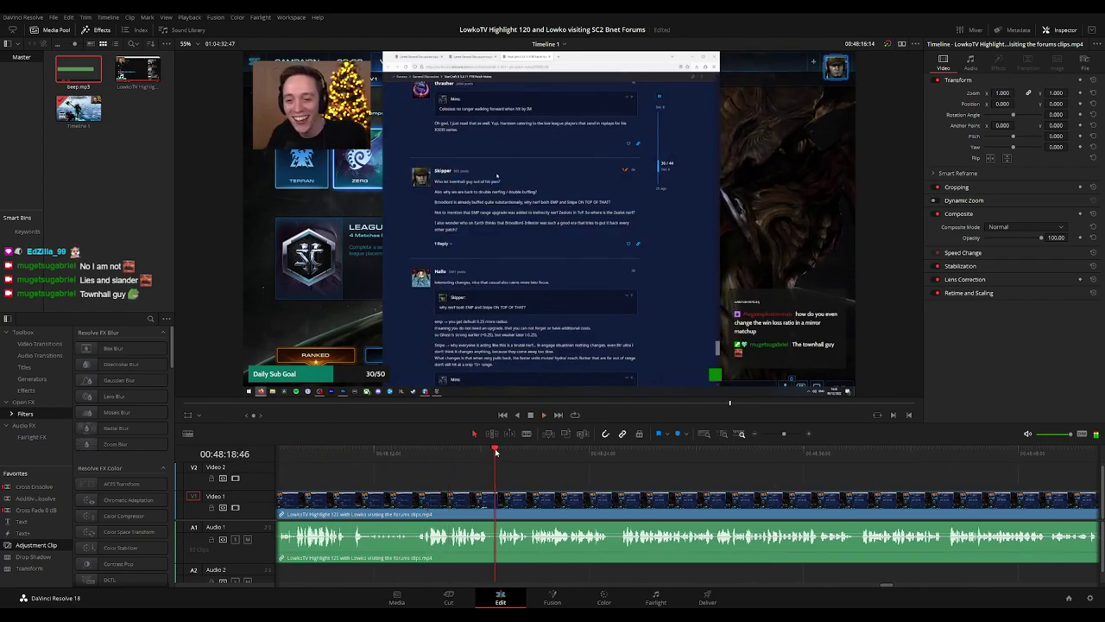
key(b)
click(495, 506)
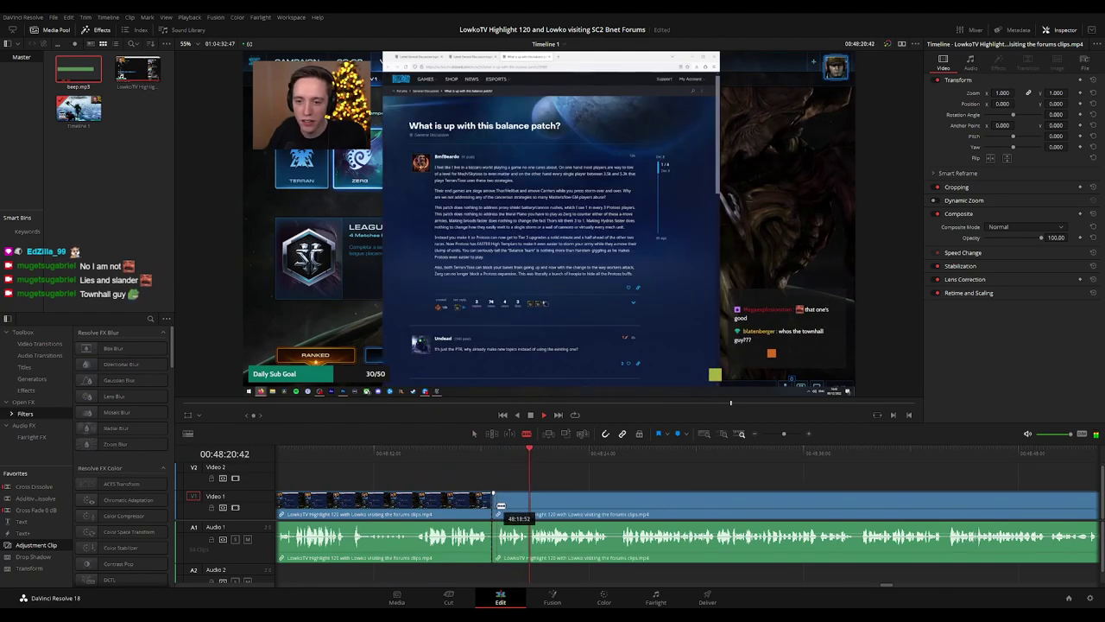
key(a)
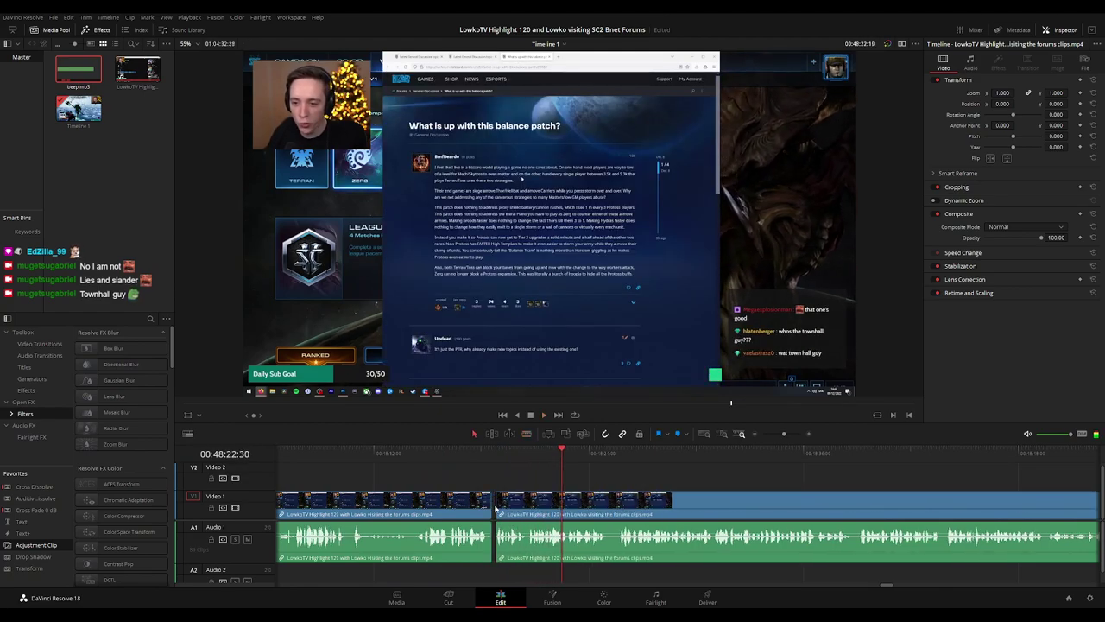
click(472, 507)
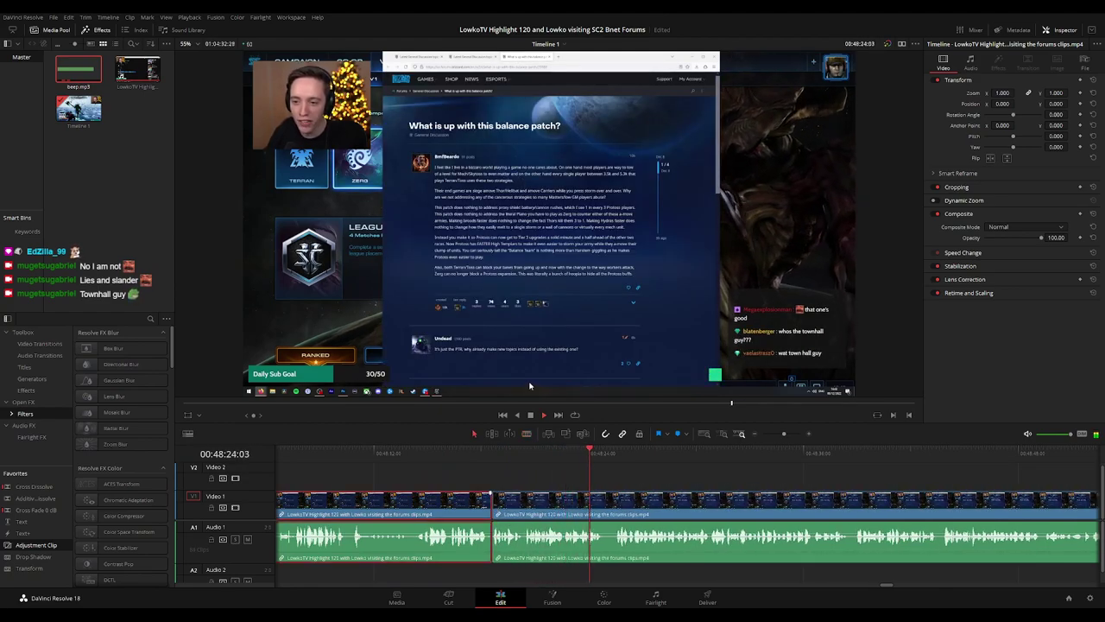
click(688, 473)
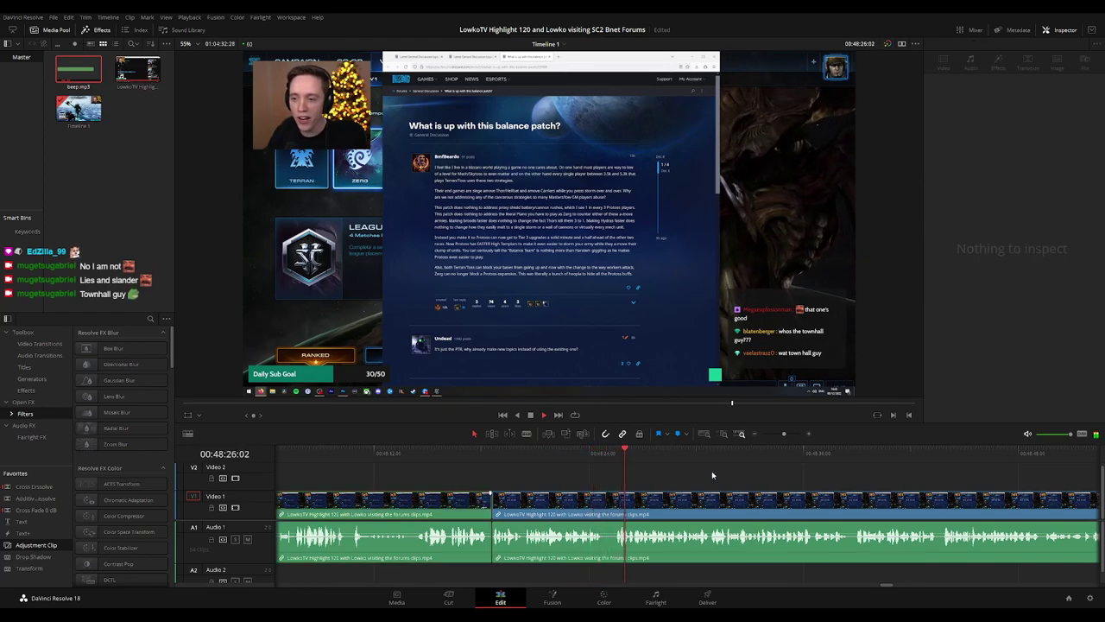
- Play through the recording from about 00:48:26 to 00:49:59, checking the dialogue and waveform for pauses to cut
drag(712, 475, 550, 474)
drag(624, 473, 565, 464)
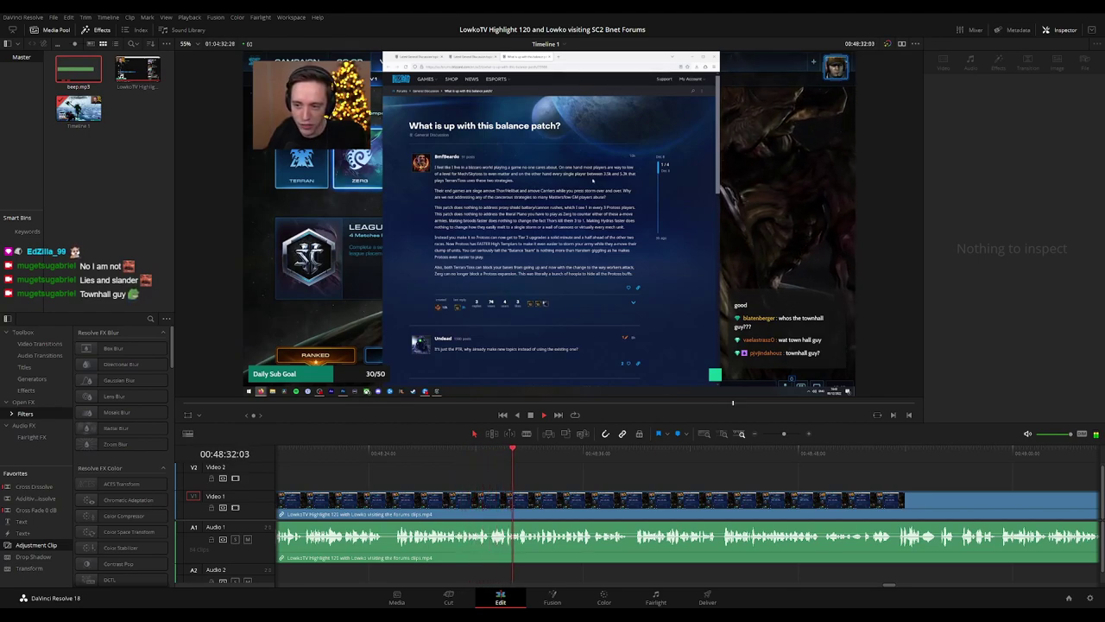
scroll(529, 484, right, 2)
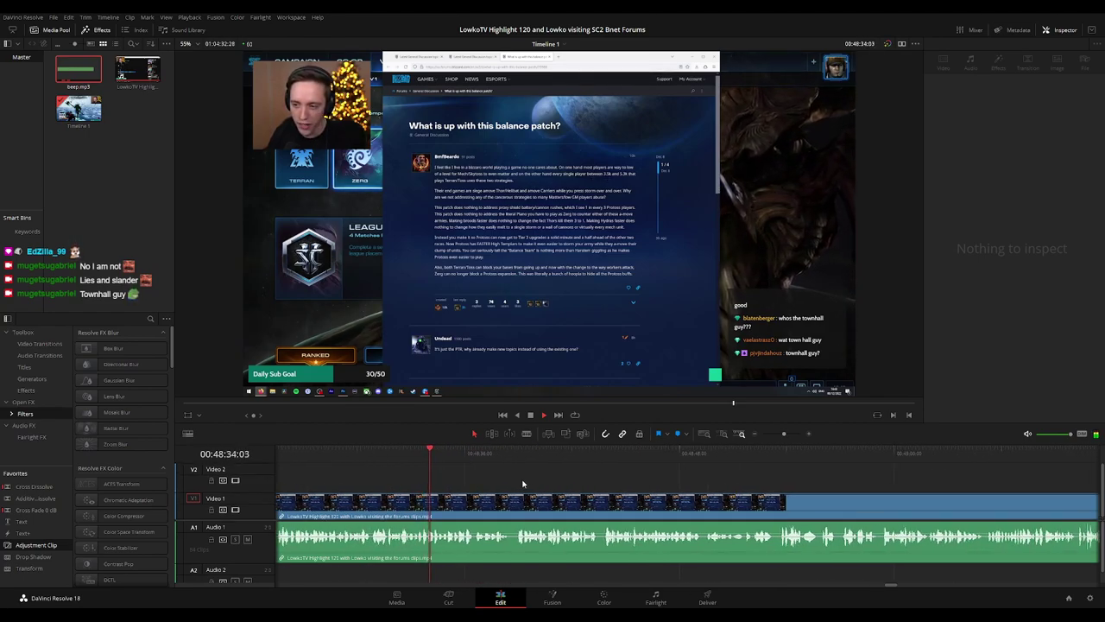
scroll(549, 482, right, 1)
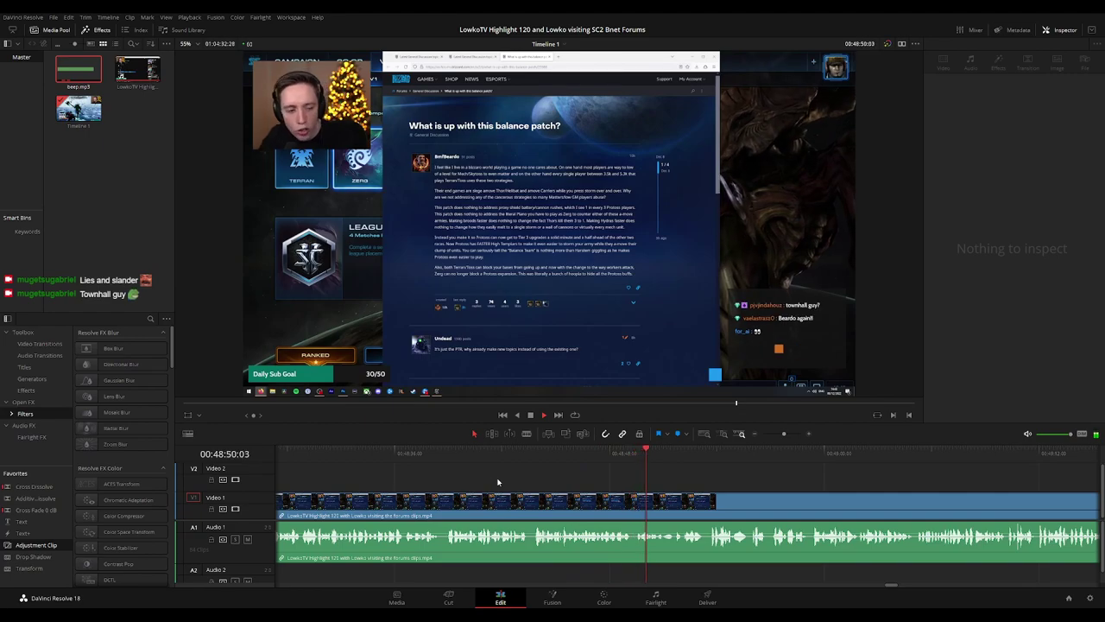
drag(747, 482, 609, 483)
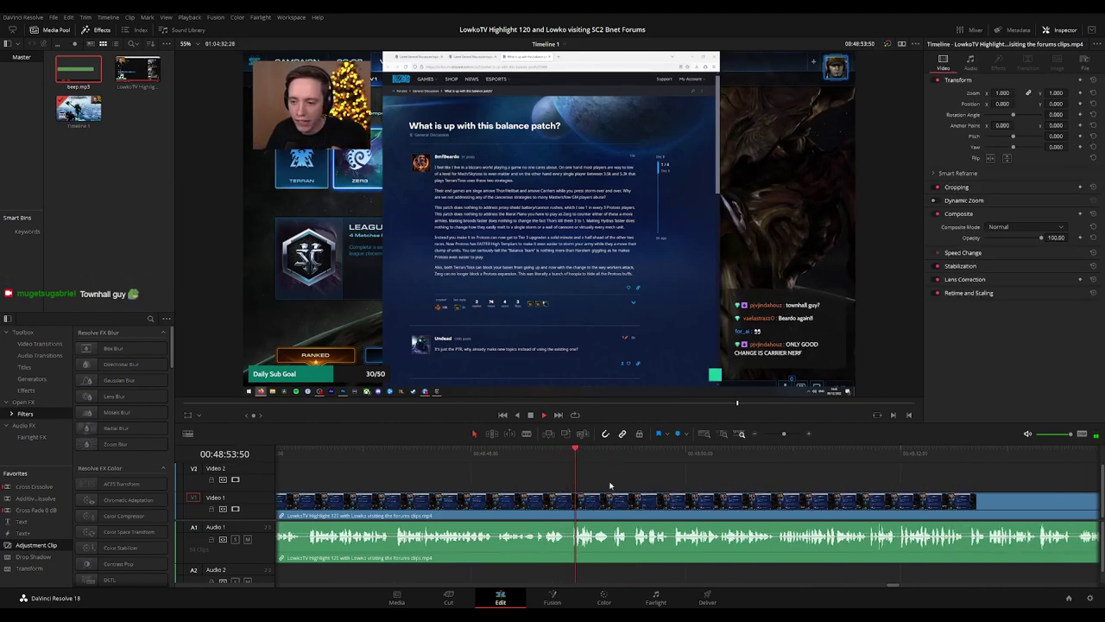
scroll(544, 474, right, 2)
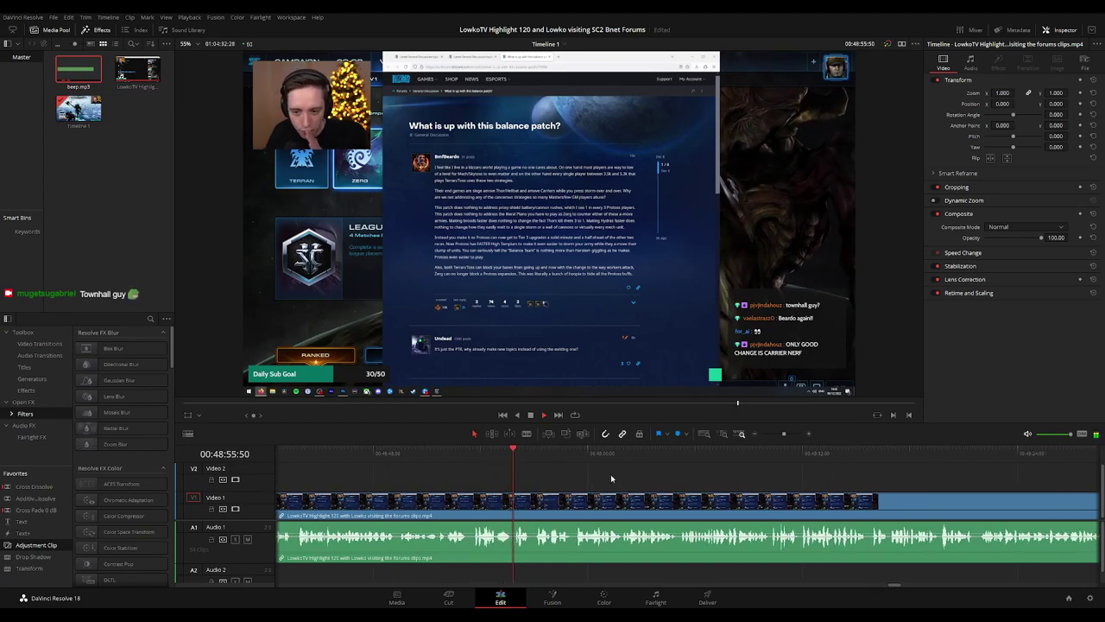
scroll(533, 469, right, 2)
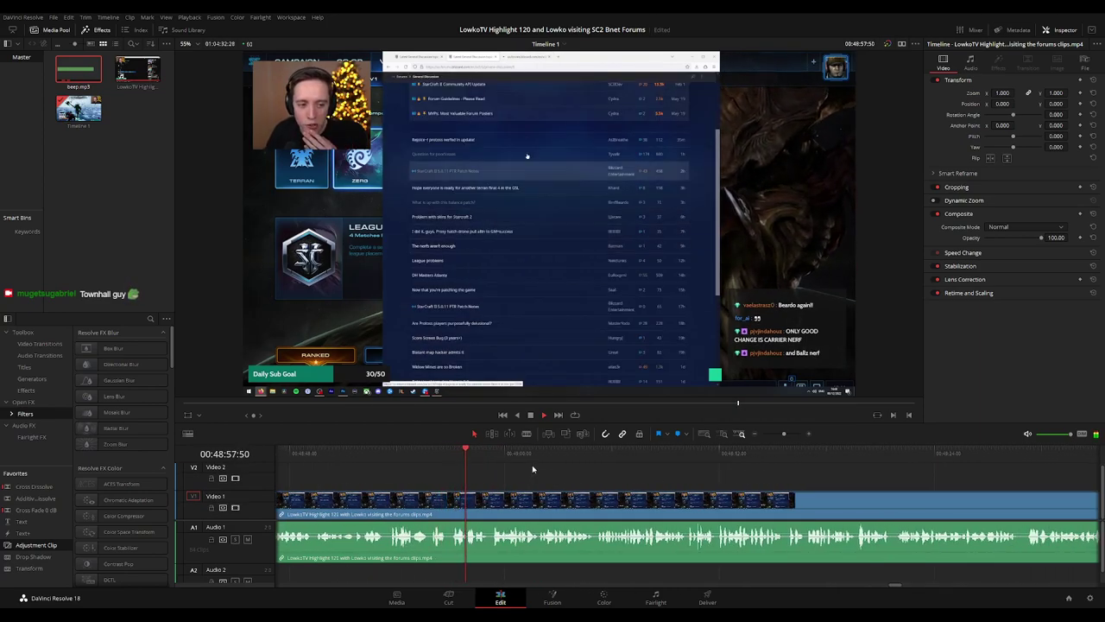
scroll(568, 464, right, 2)
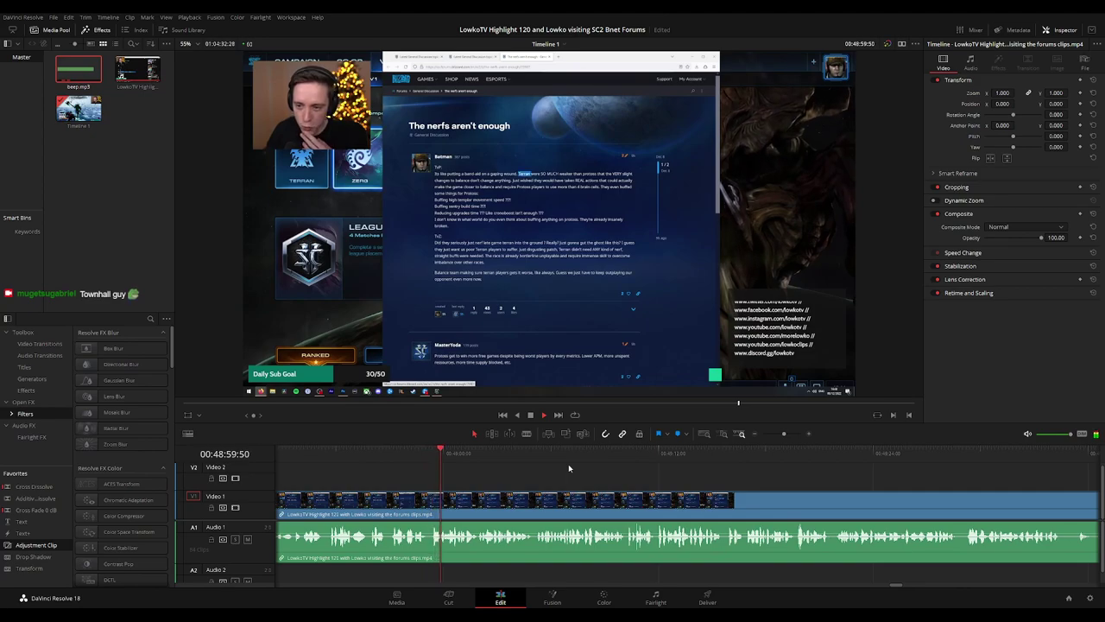
scroll(568, 464, right, 2)
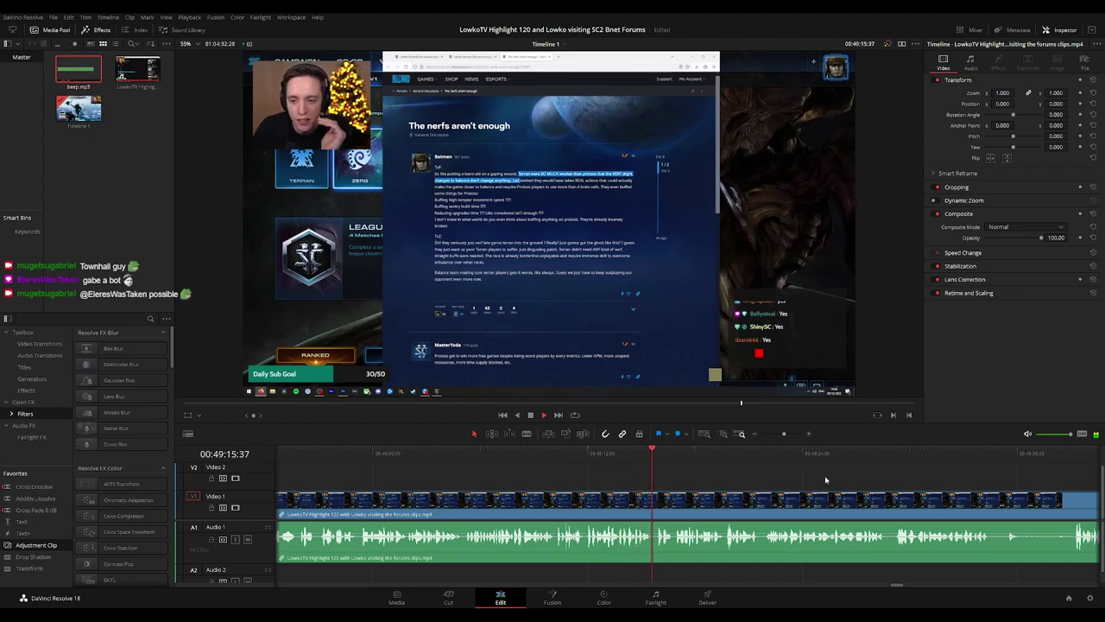
drag(824, 476, 524, 466)
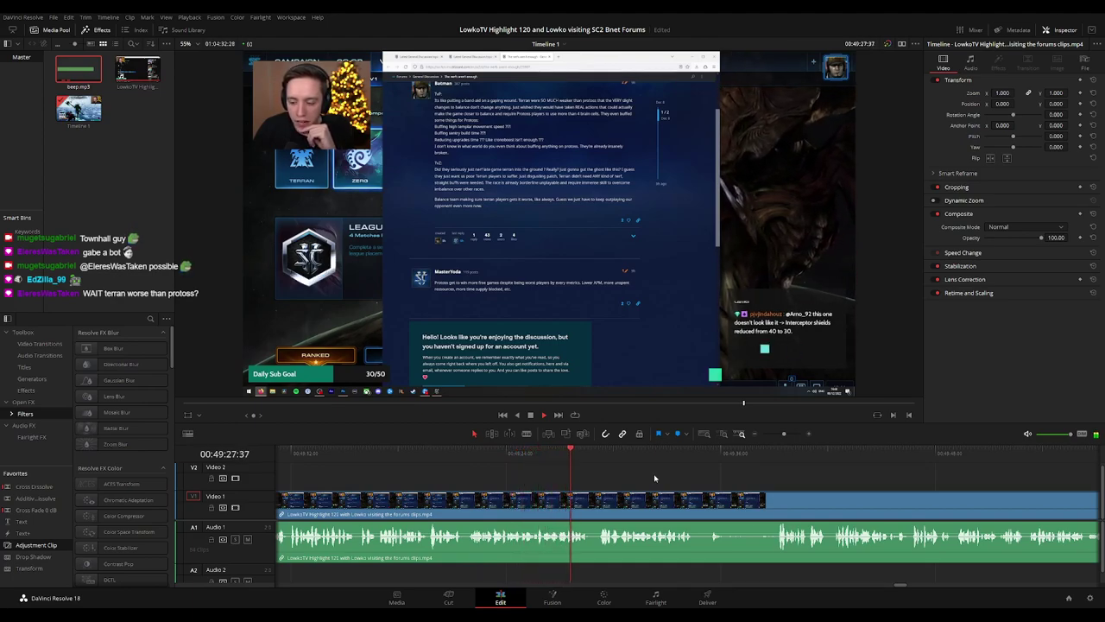
drag(654, 478, 471, 459)
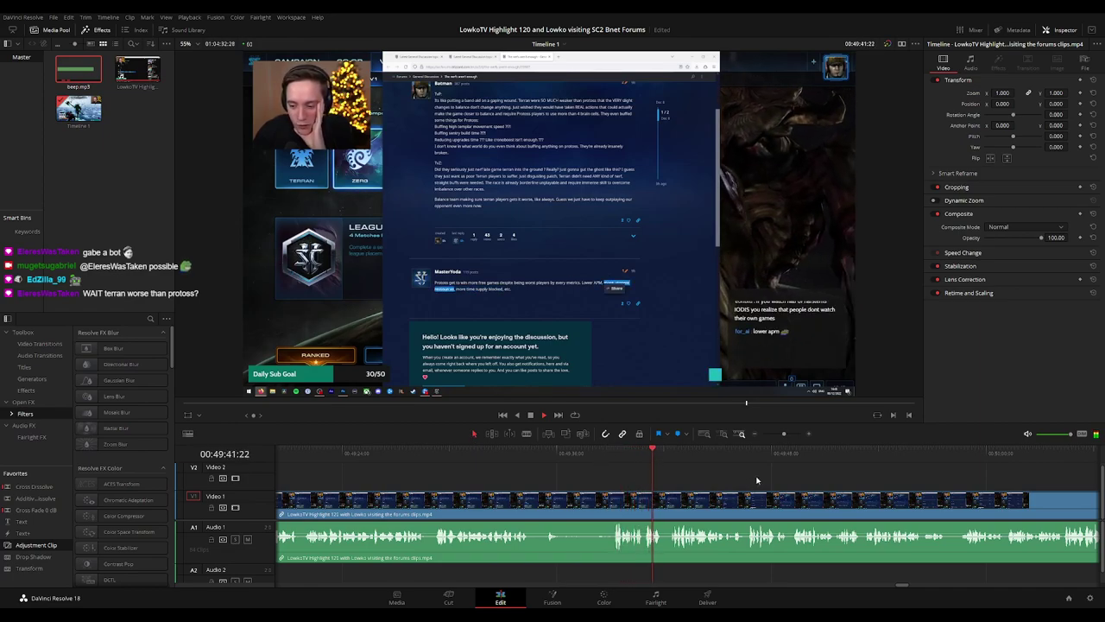
drag(757, 478, 577, 463)
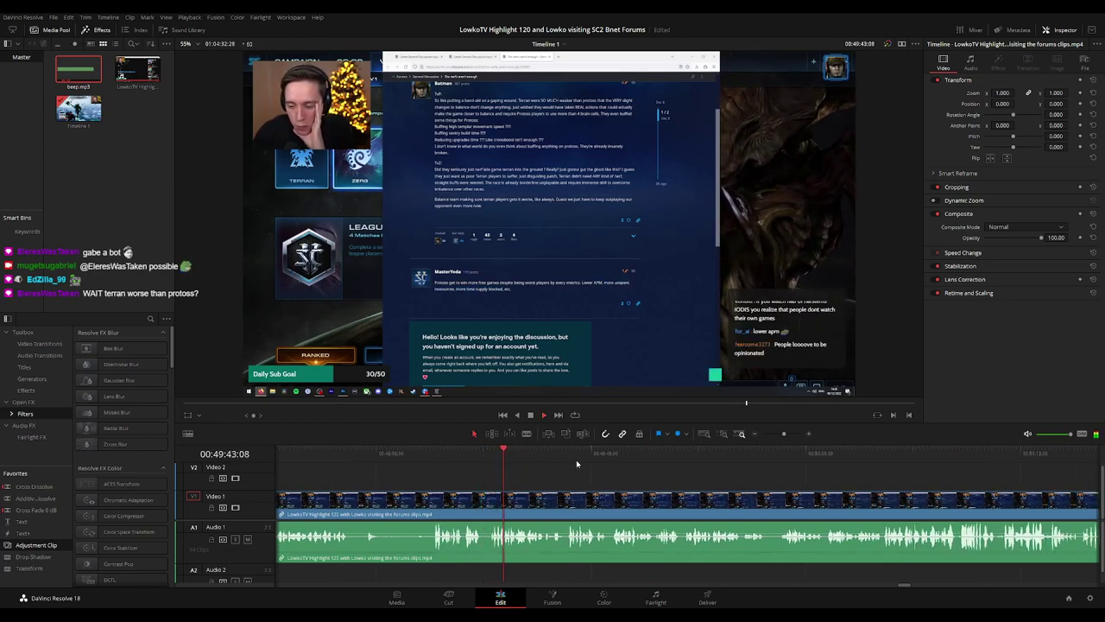
scroll(518, 470, right, 3)
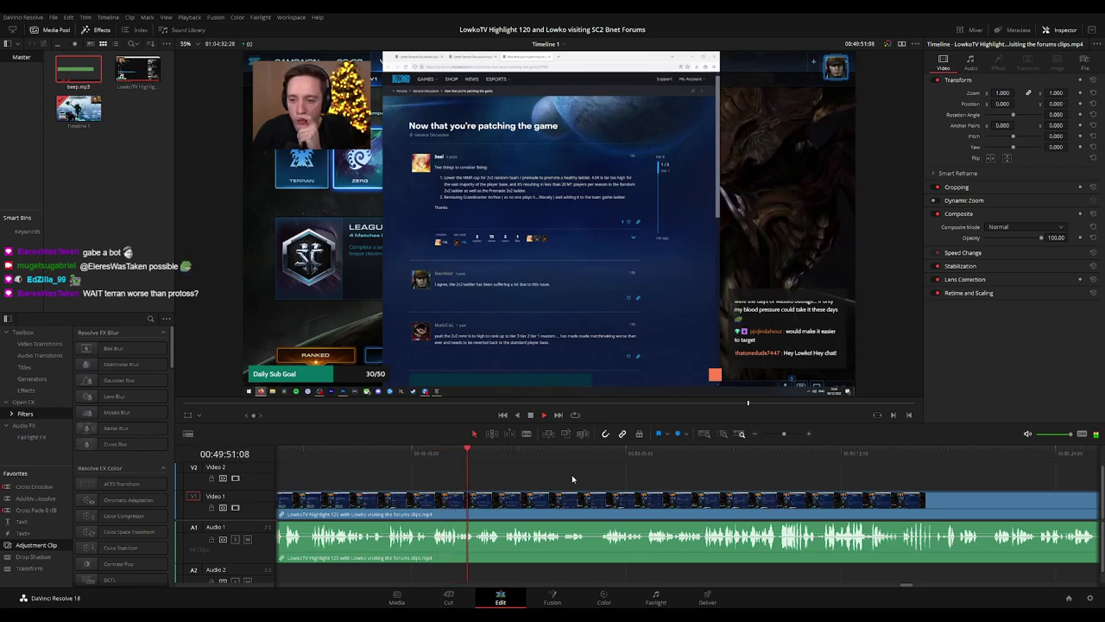
scroll(510, 479, right, 3)
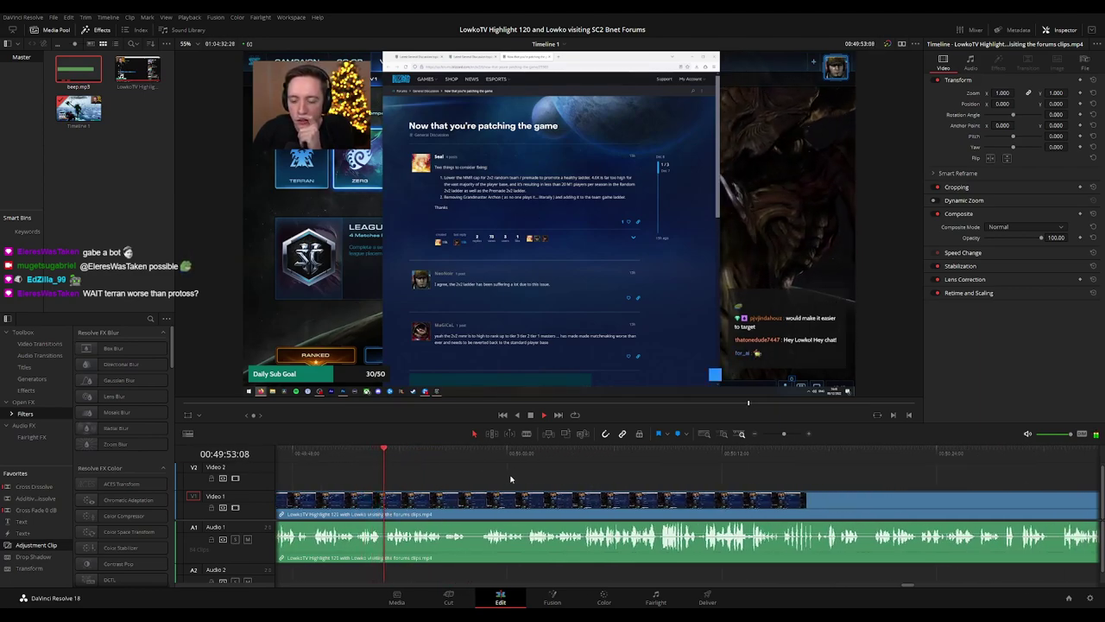
scroll(492, 480, right, 3)
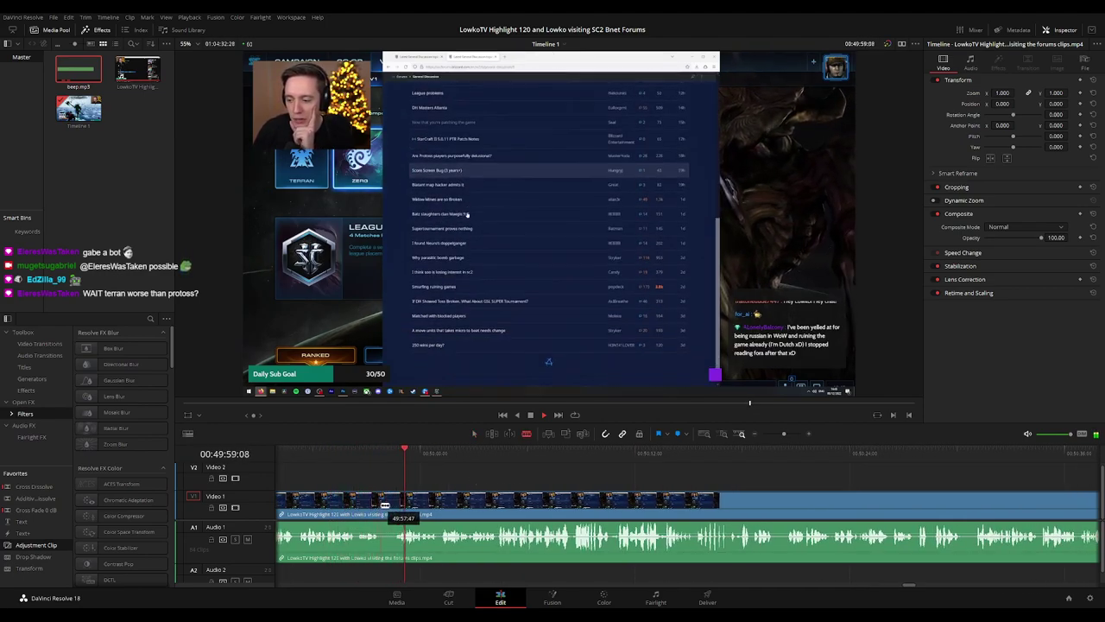
- Split out and ripple-delete the short pause at about 00:49:57, and colour the section before that cut green
click(381, 505)
click(394, 506)
key(a)
click(388, 508)
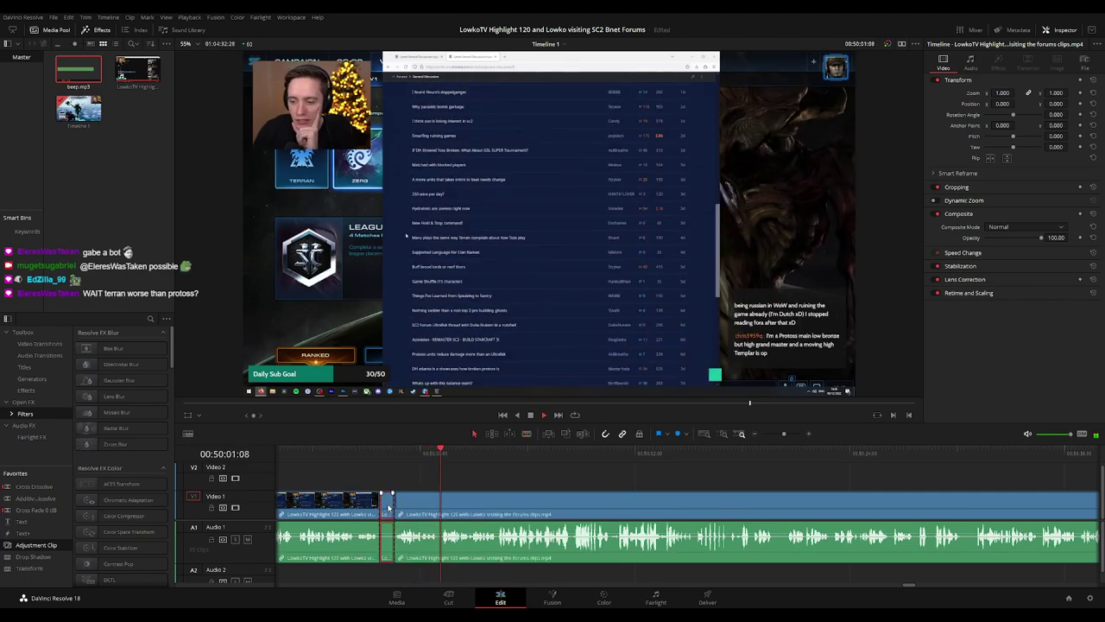
key(Delete)
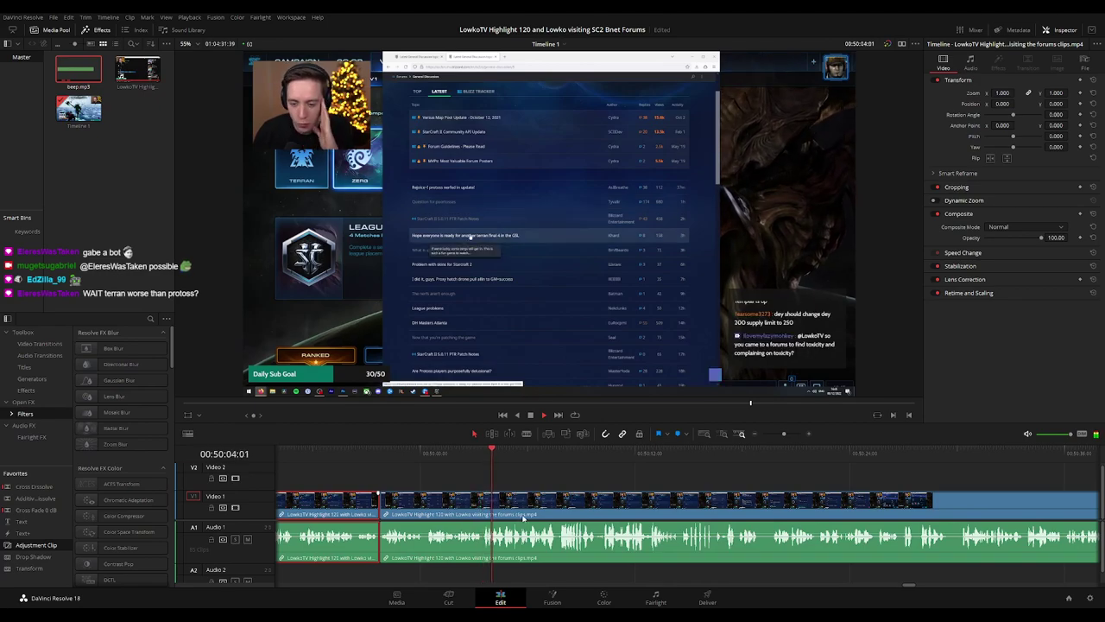
click(577, 483)
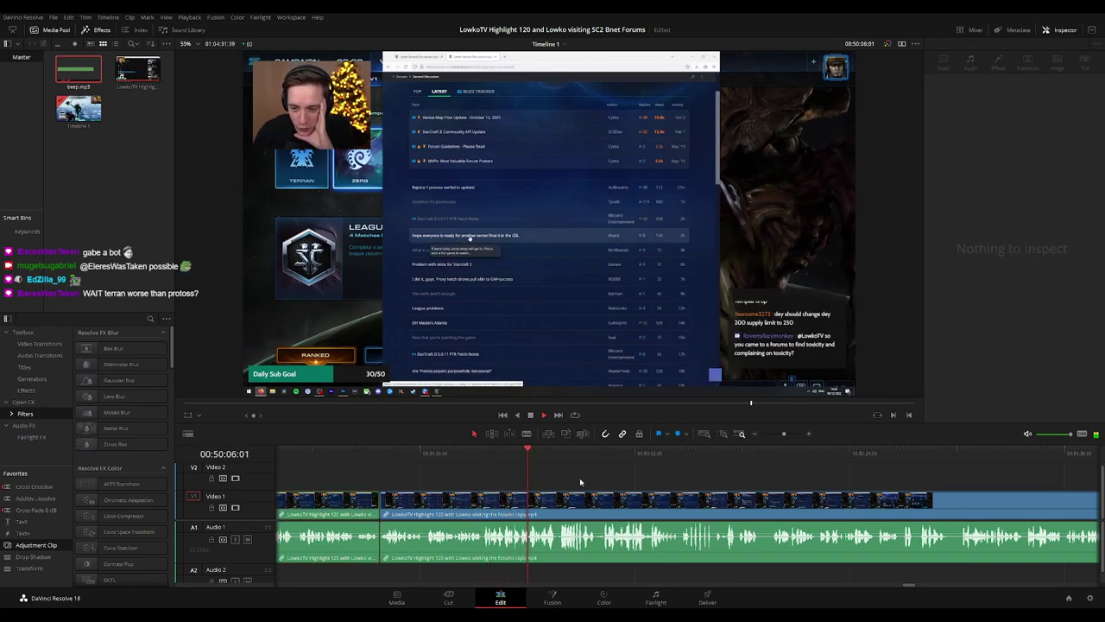
- Play through the recording from about 00:50:06 to 00:50:37, checking the dialogue for pauses and words to censor
drag(667, 475, 568, 465)
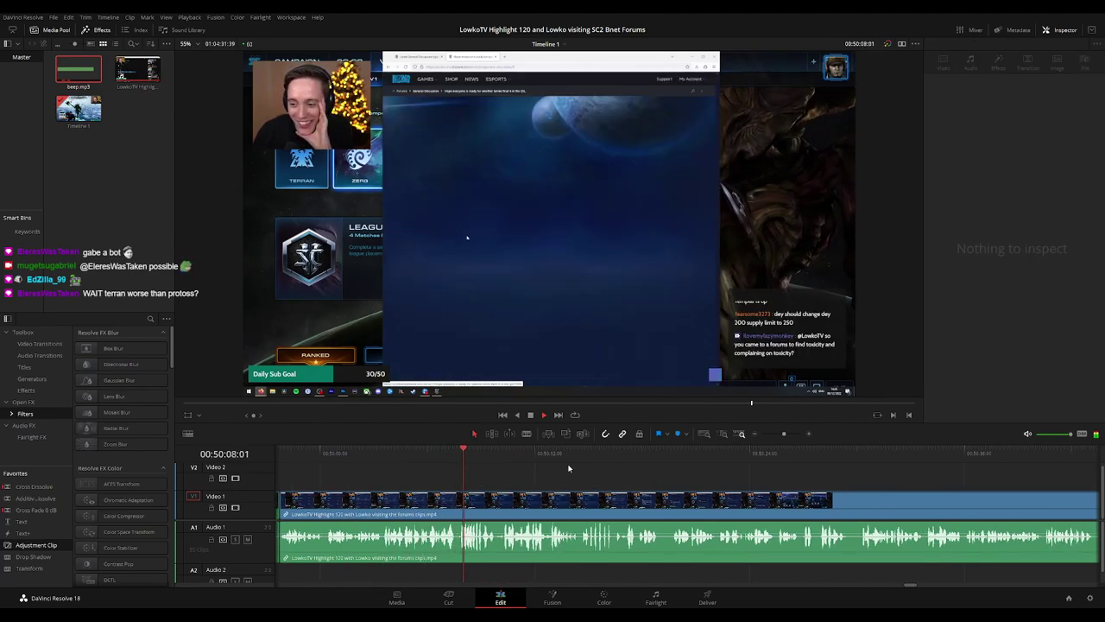
scroll(562, 471, right, 2)
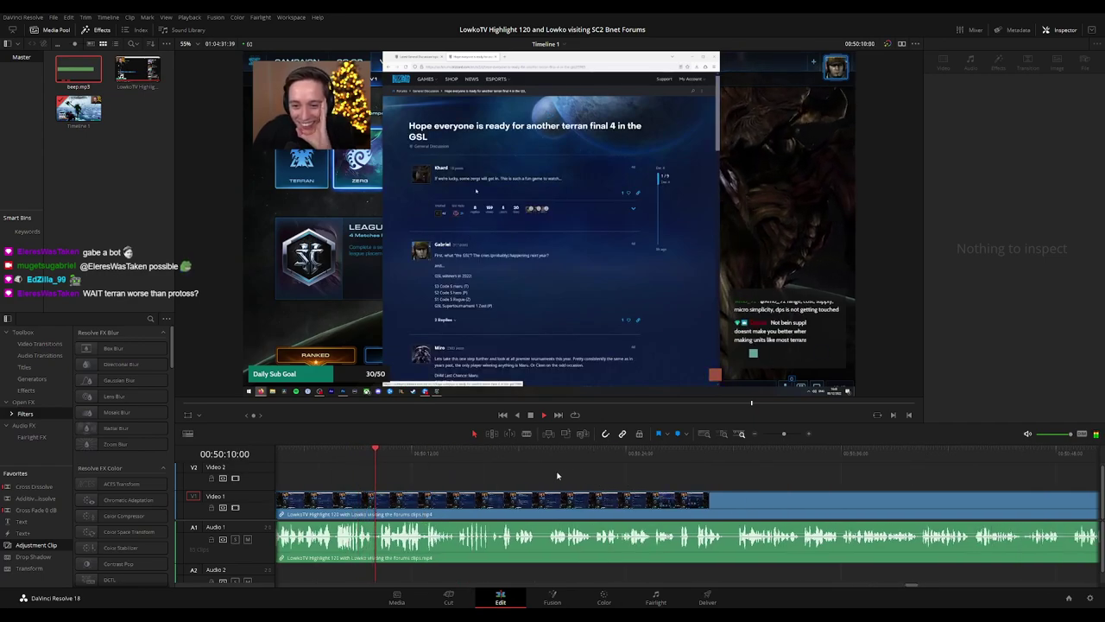
click(556, 474)
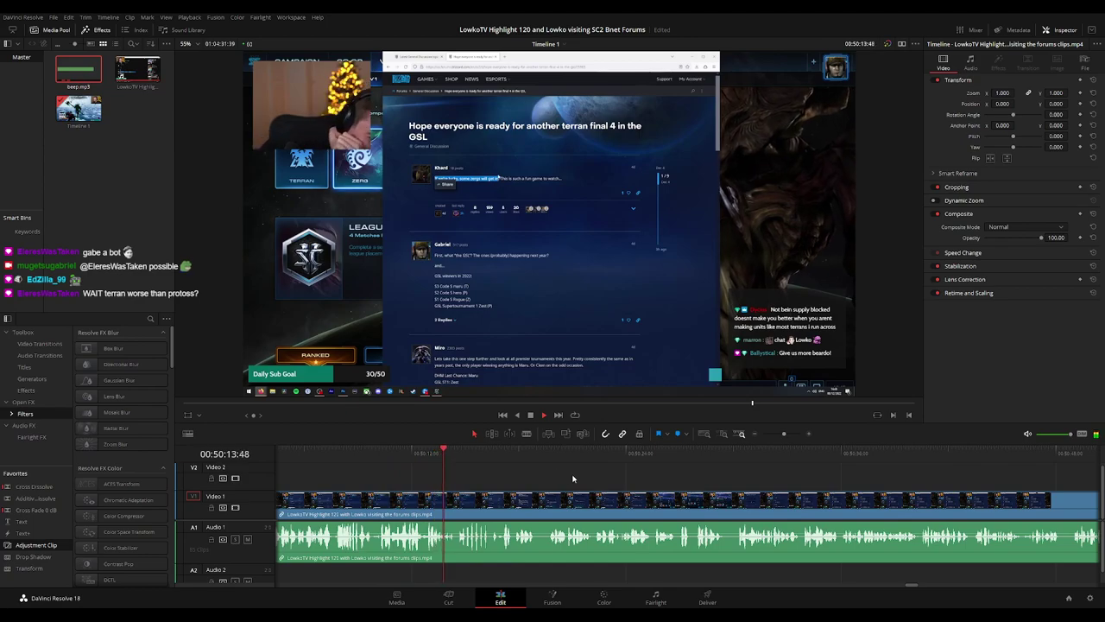
scroll(561, 475, right, 2)
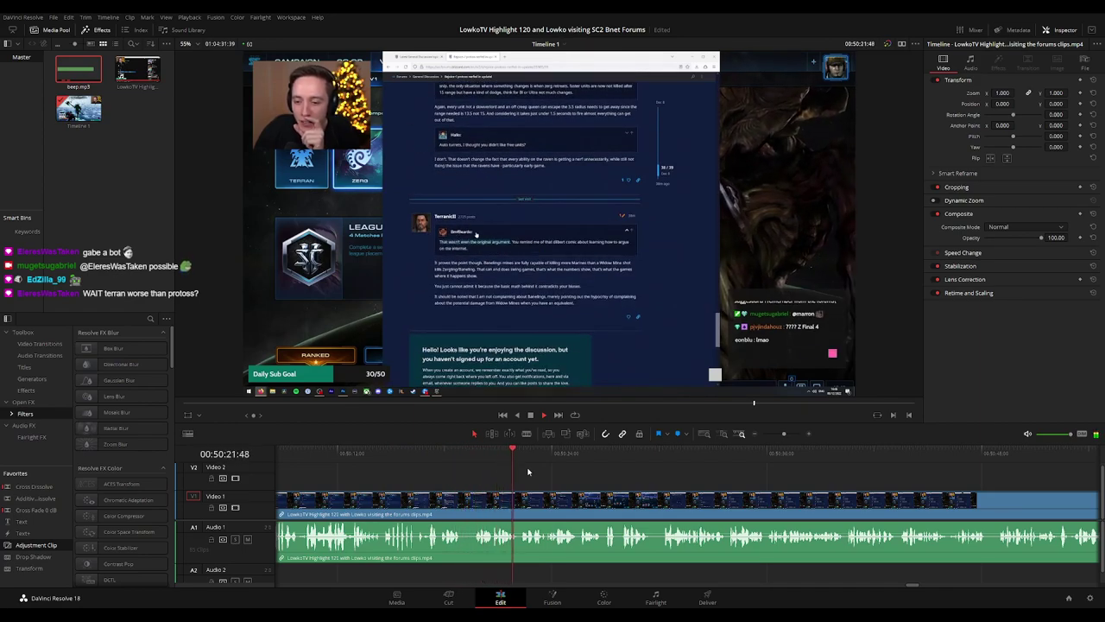
scroll(555, 480, right, 3)
scroll(554, 476, right, 2)
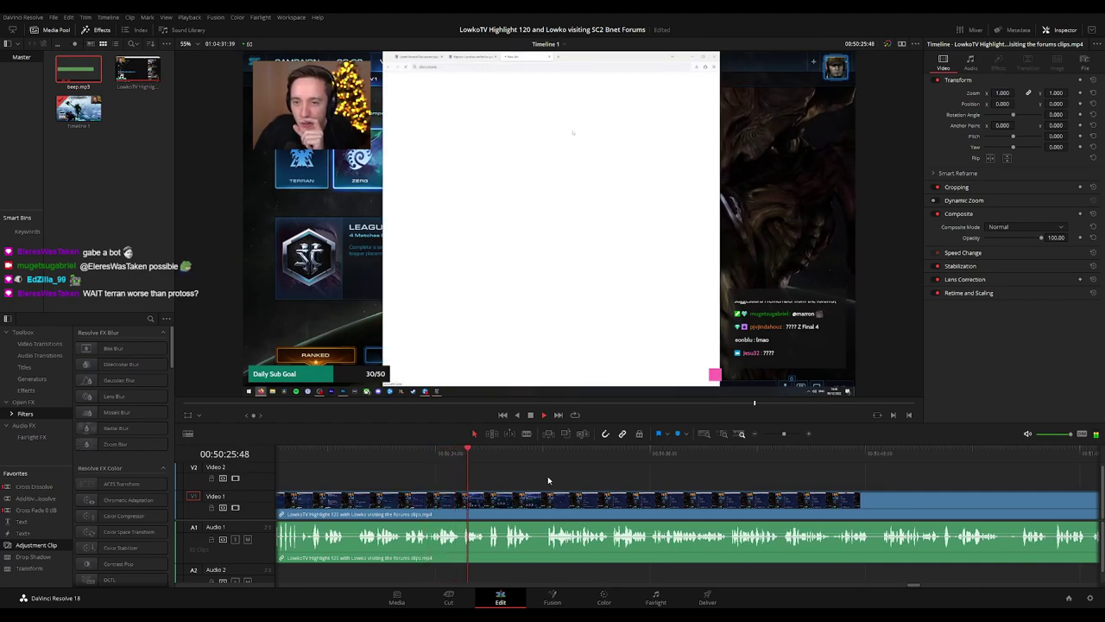
scroll(538, 475, right, 3)
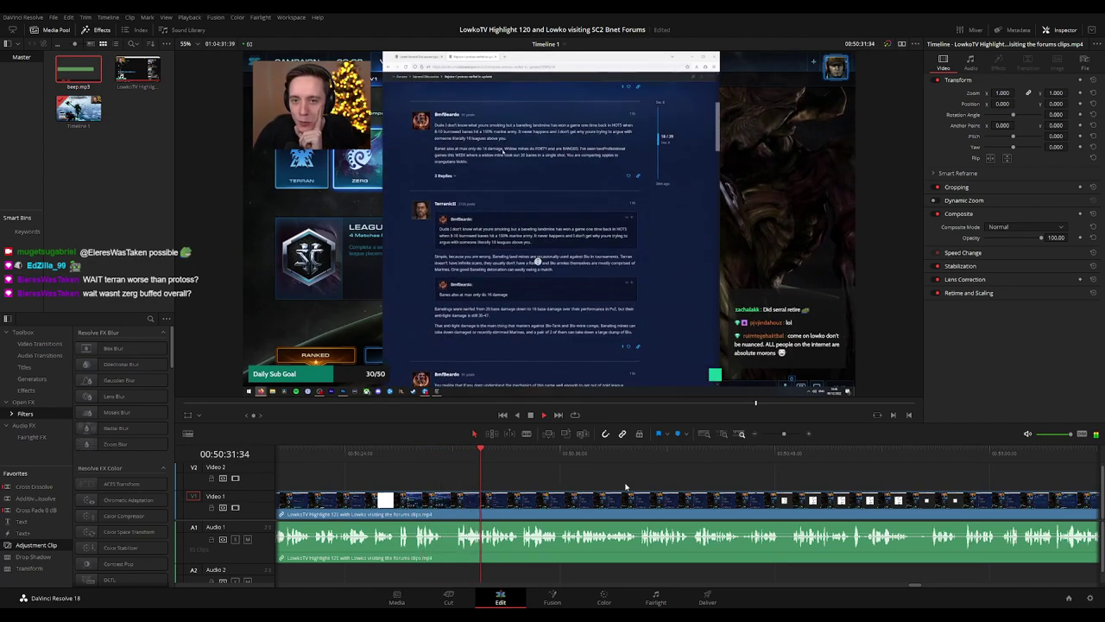
drag(627, 486, 520, 479)
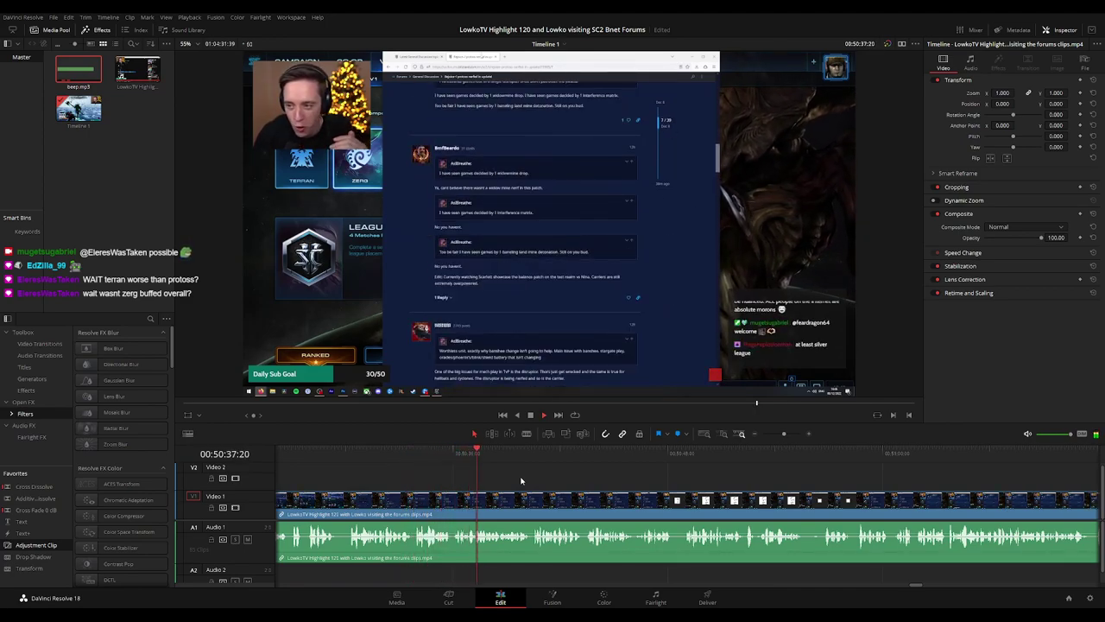
- Split the recording at about 00:50:36:05 and 00:50:36:23 to isolate the spoken word, and disable that short piece's audio
click(445, 453)
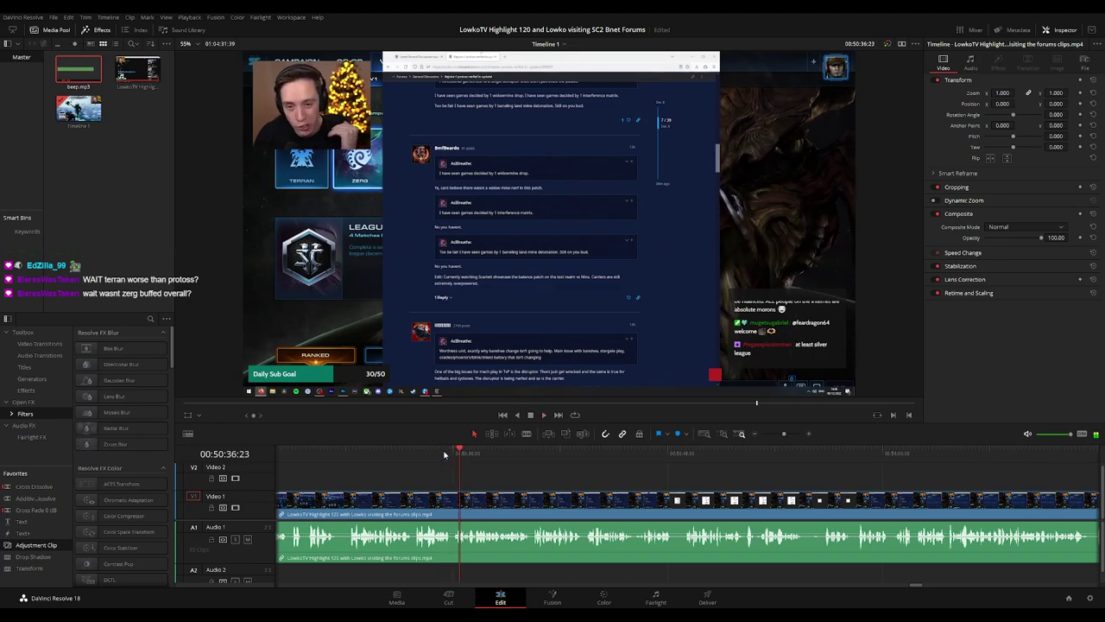
key(ctrl+equal)
key(ctrl+equal)
key(ctrl+equal)
key(b)
click(688, 506)
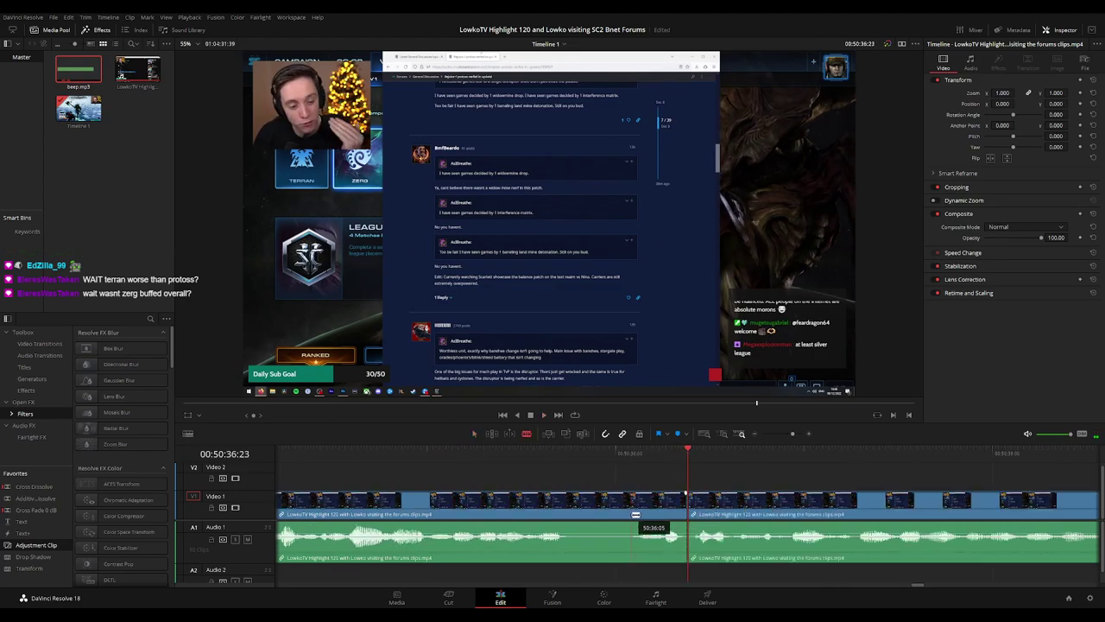
click(634, 514)
click(644, 557)
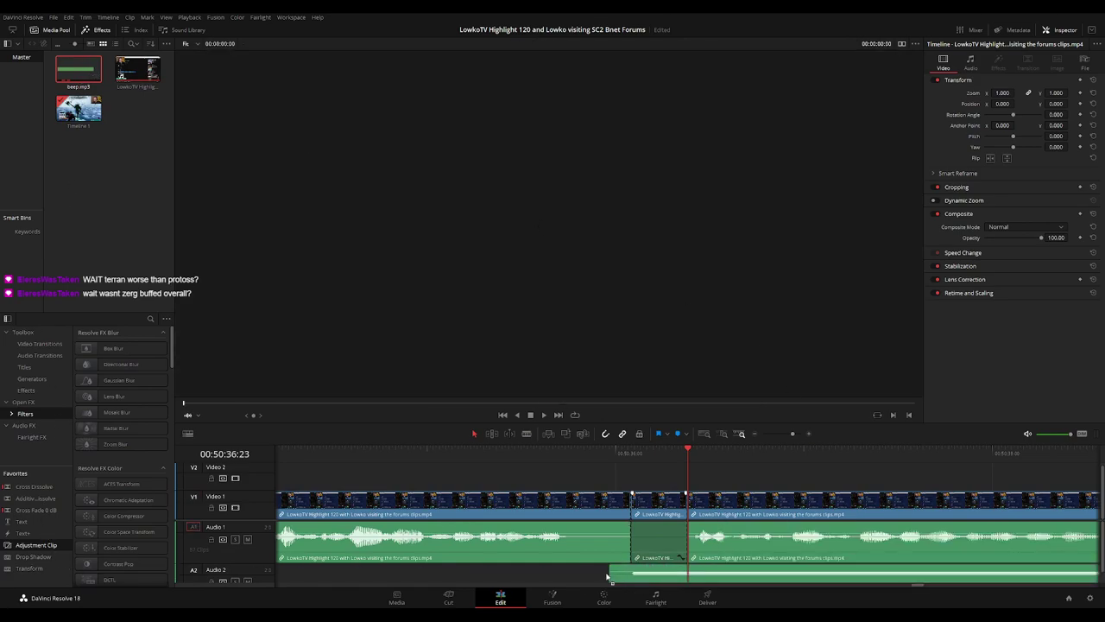
- Place beep.mp3 on Audio 2 beneath the silenced piece at 00:50:36 and trim its end to the piece's length
drag(399, 577, 635, 567)
scroll(643, 567, down, 5)
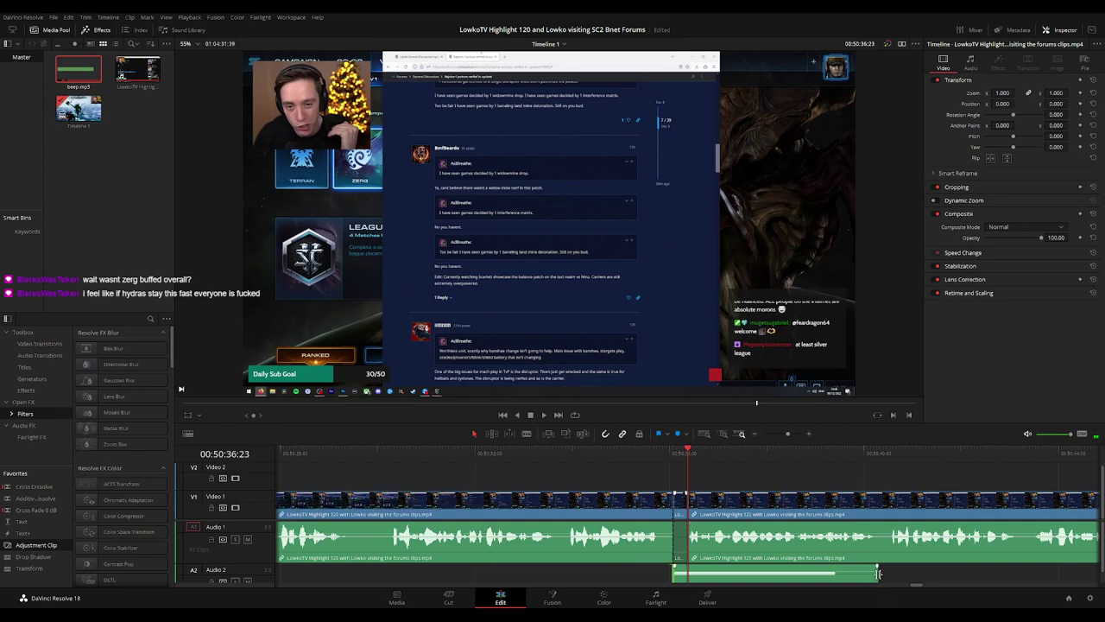
drag(878, 574, 687, 573)
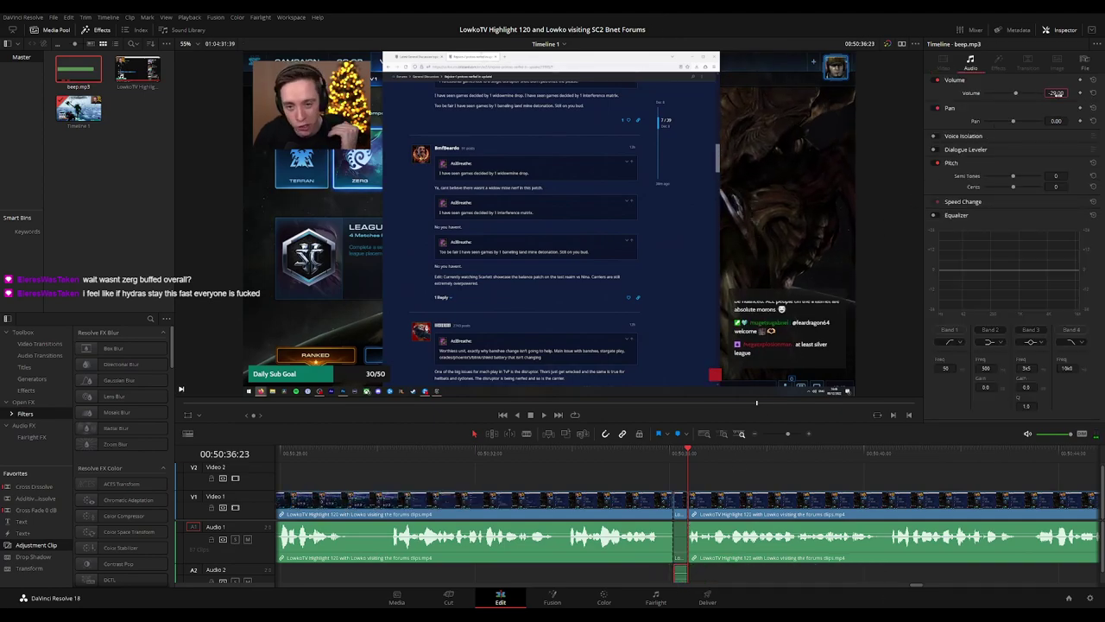
- Play back the censored piece at about 00:50:36 to check the beep's level
key(space)
click(748, 480)
key(space)
click(659, 456)
key(space)
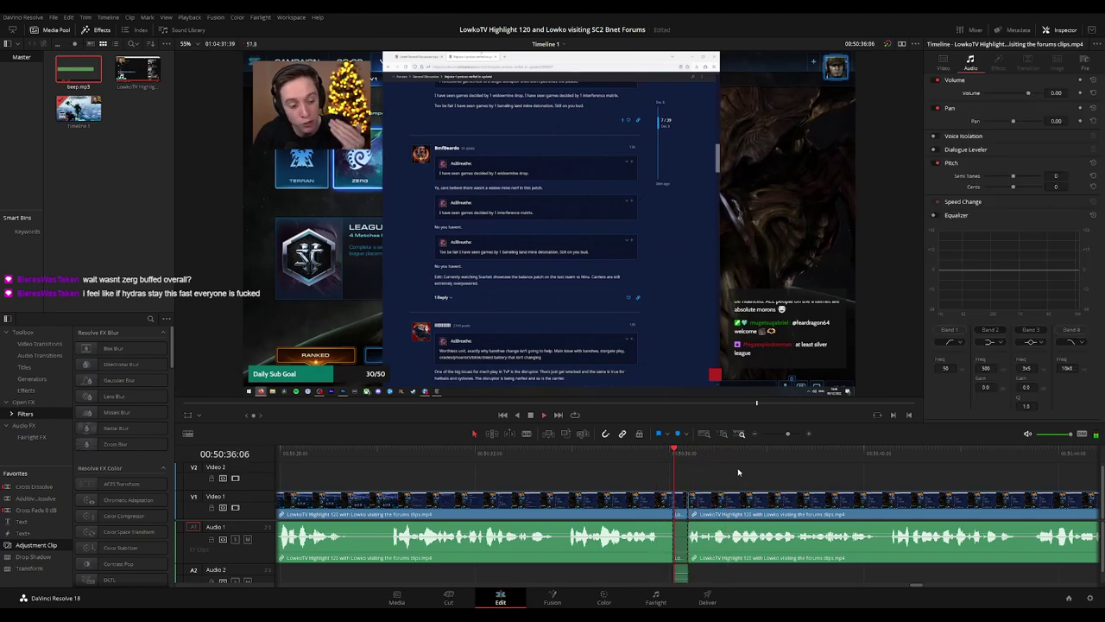
- Colour the section before the beeped word at 00:50:36 green
key(ctrl+minus)
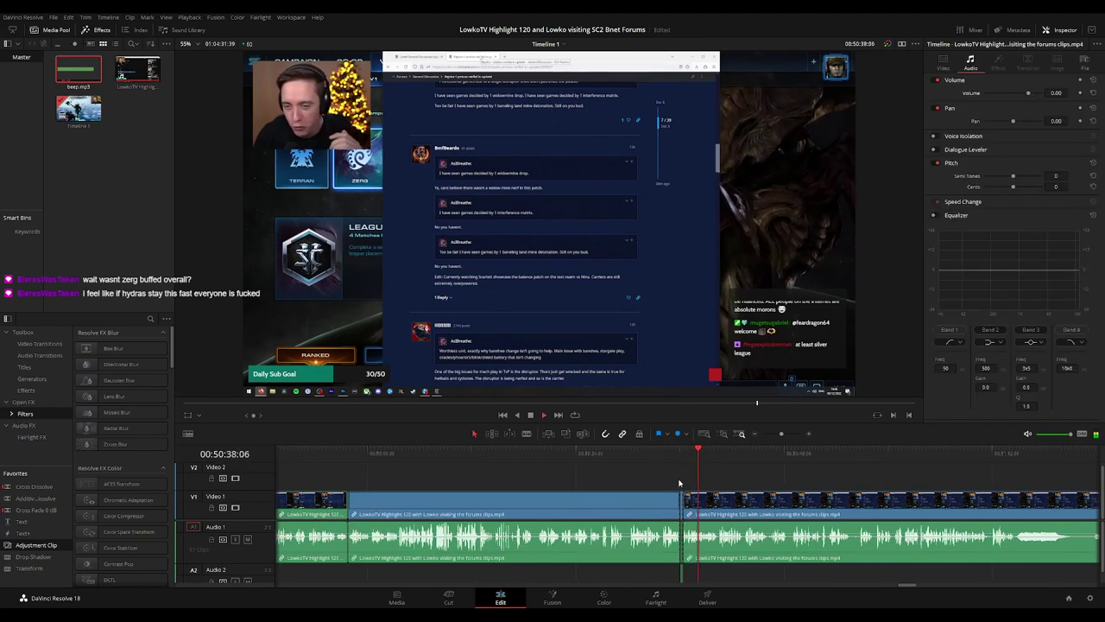
click(670, 504)
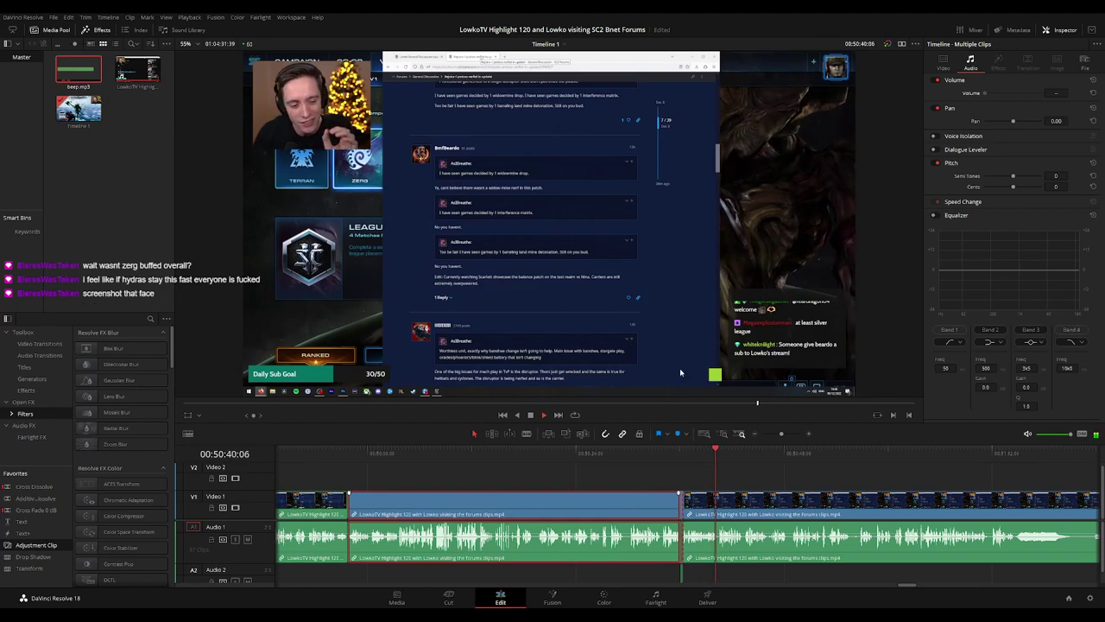
key(g)
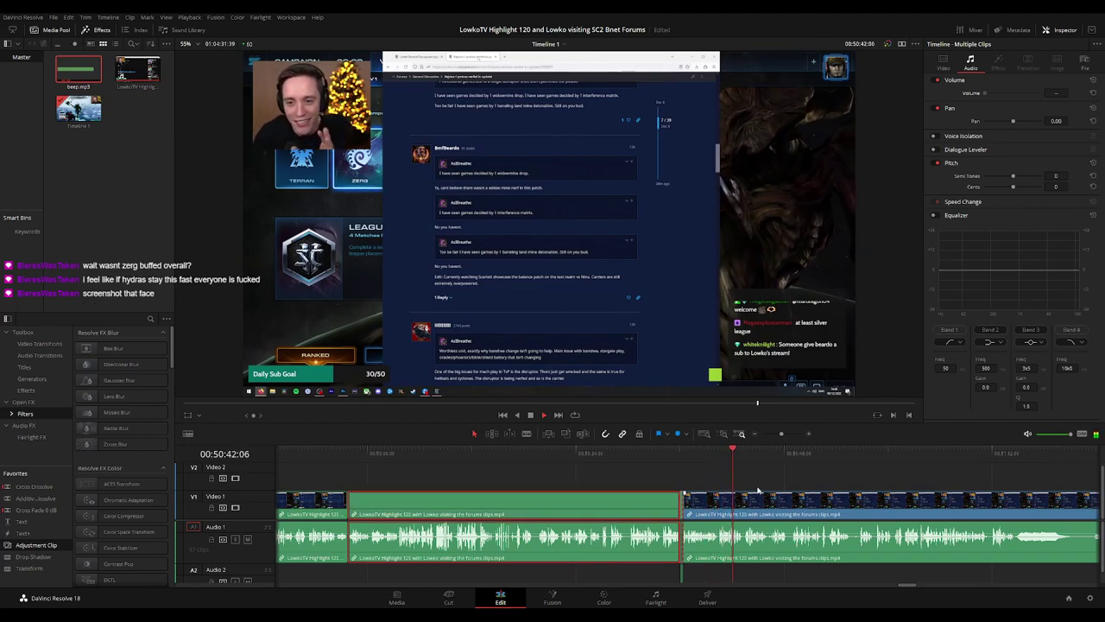
click(772, 478)
- Play through the recording from about 00:50:36 to 00:50:56, checking the dialogue for pauses and words to censor
key(space)
click(684, 452)
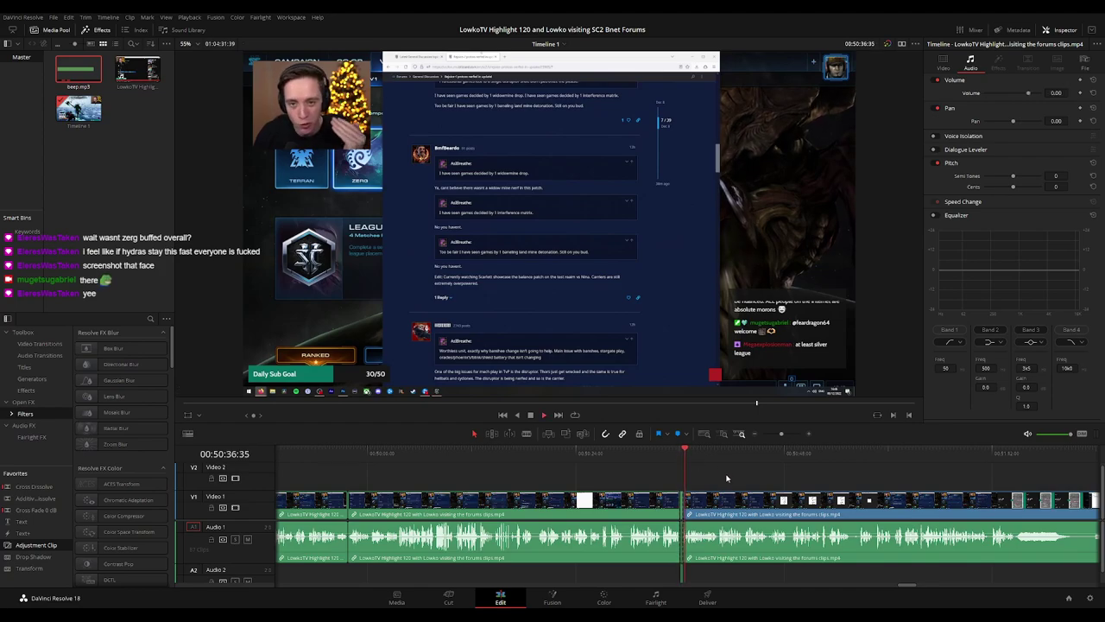
drag(787, 487, 533, 477)
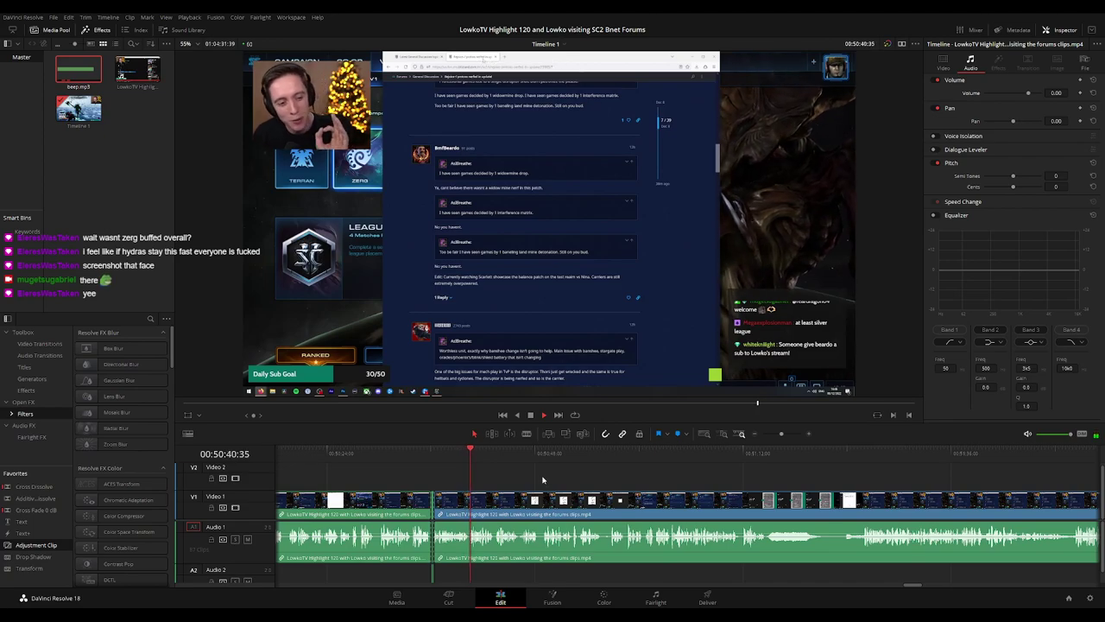
key(ctrl+equal)
drag(727, 480, 488, 481)
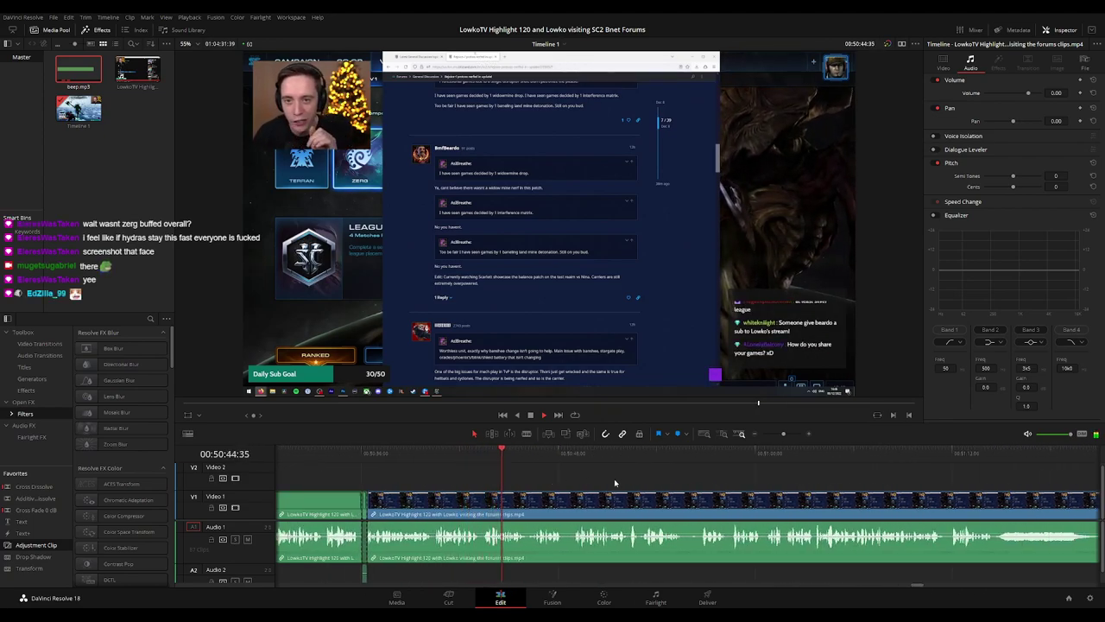
scroll(546, 467, right, 2)
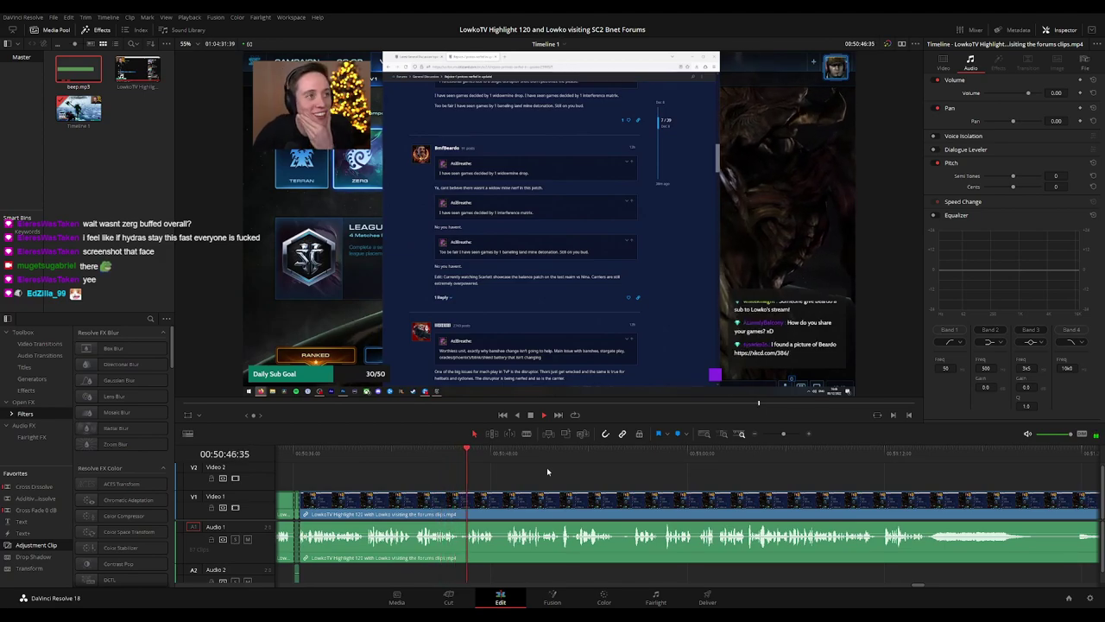
scroll(573, 477, right, 2)
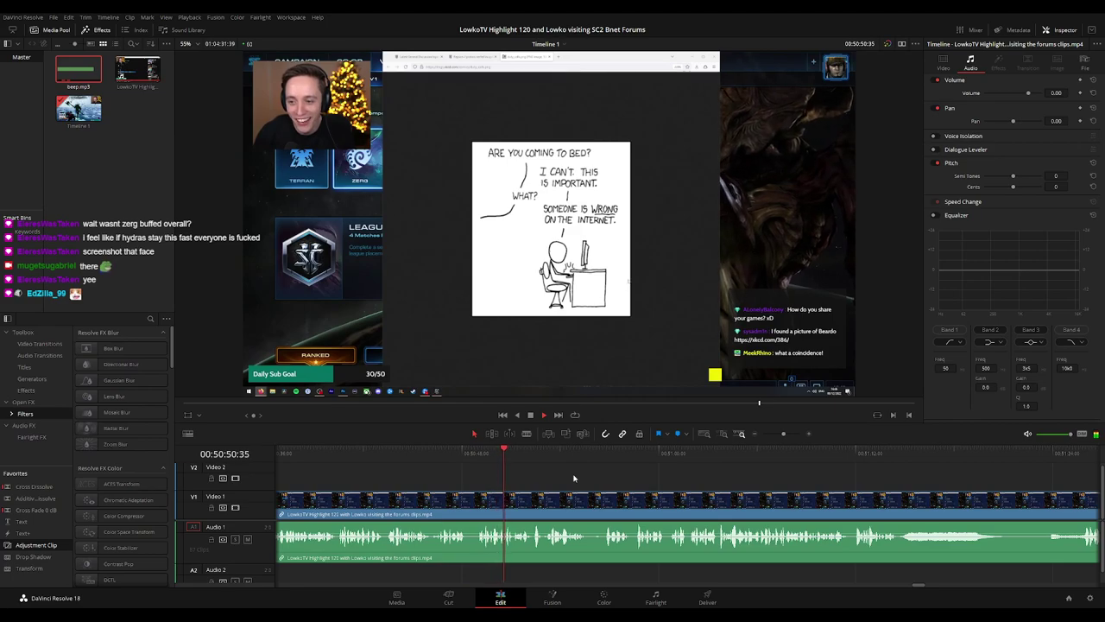
scroll(562, 472, right, 2)
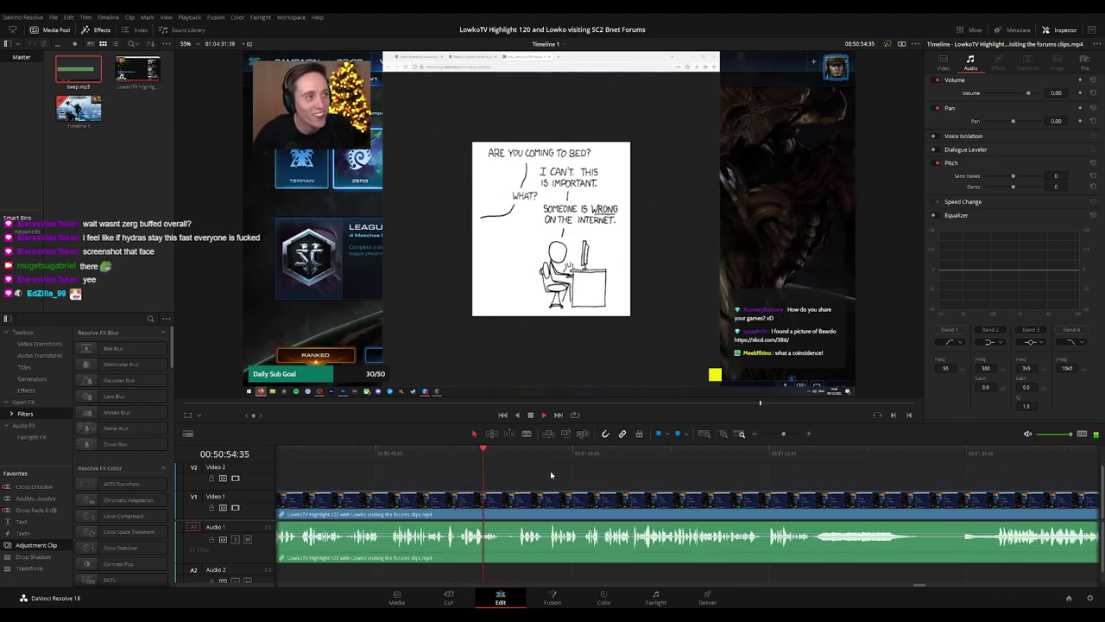
scroll(543, 475, right, 1)
scroll(543, 475, right, 2)
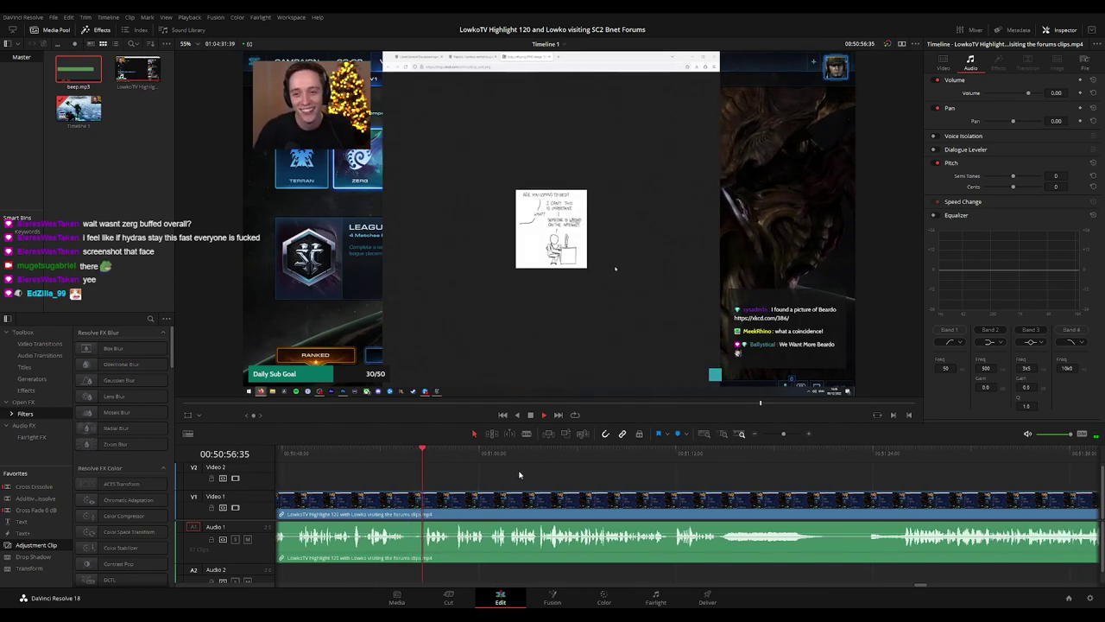
- Split out and ripple-delete the short pause at about 00:50:56, and colour the section before that cut green
key(b)
click(415, 500)
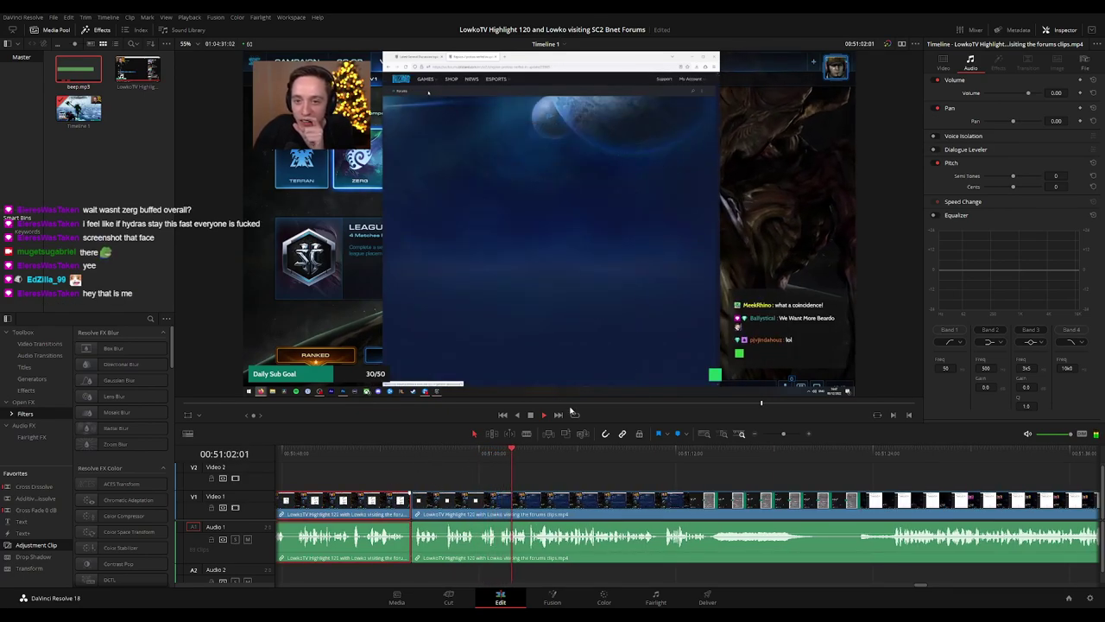
click(625, 481)
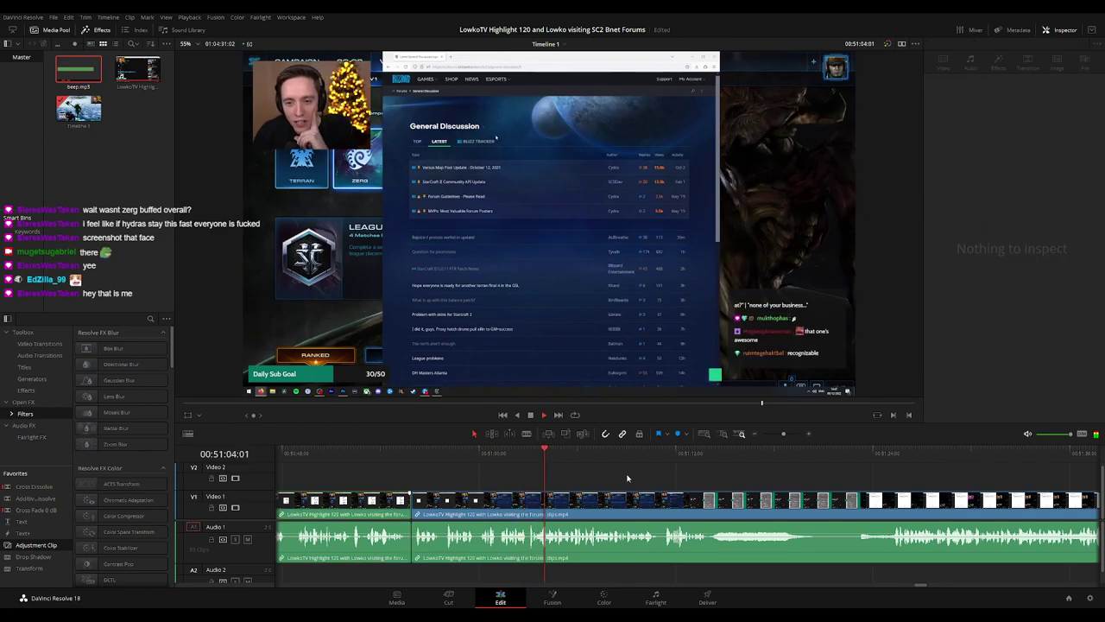
- Review the recording up to about 00:51:14, then split out and ripple-delete the few frames at the switch to the starting screen
scroll(668, 477, right, 1)
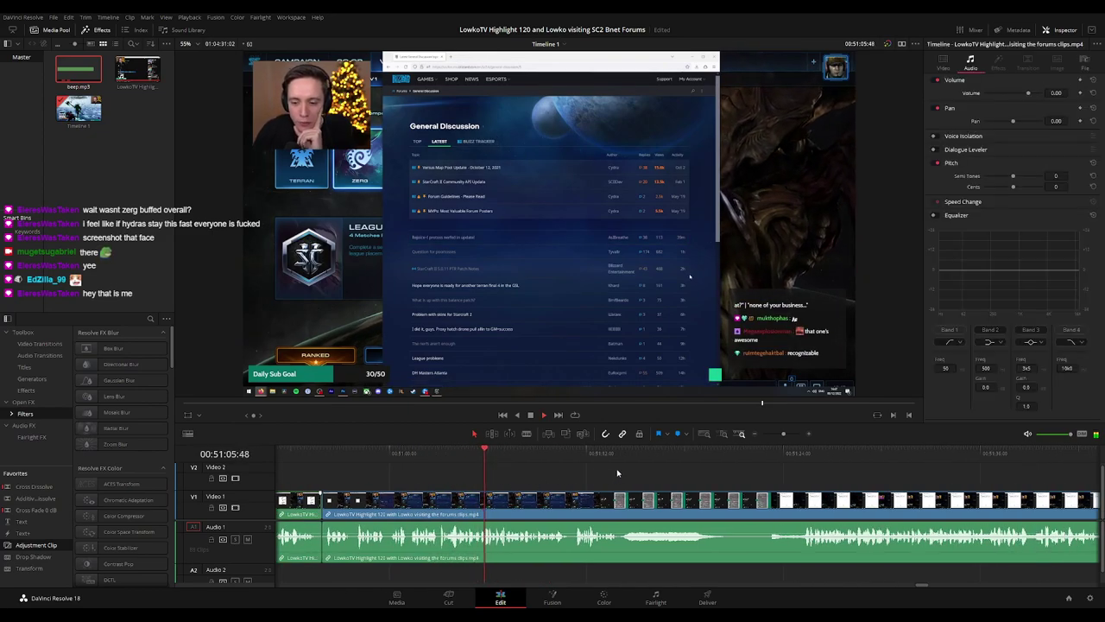
scroll(561, 479, right, 2)
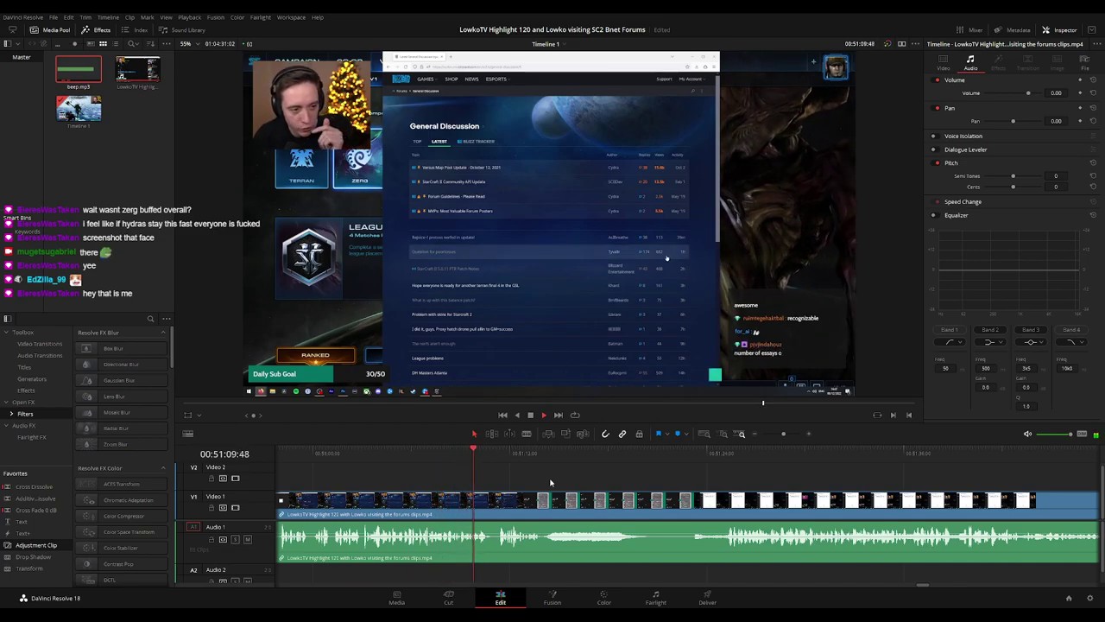
scroll(545, 481, right, 1)
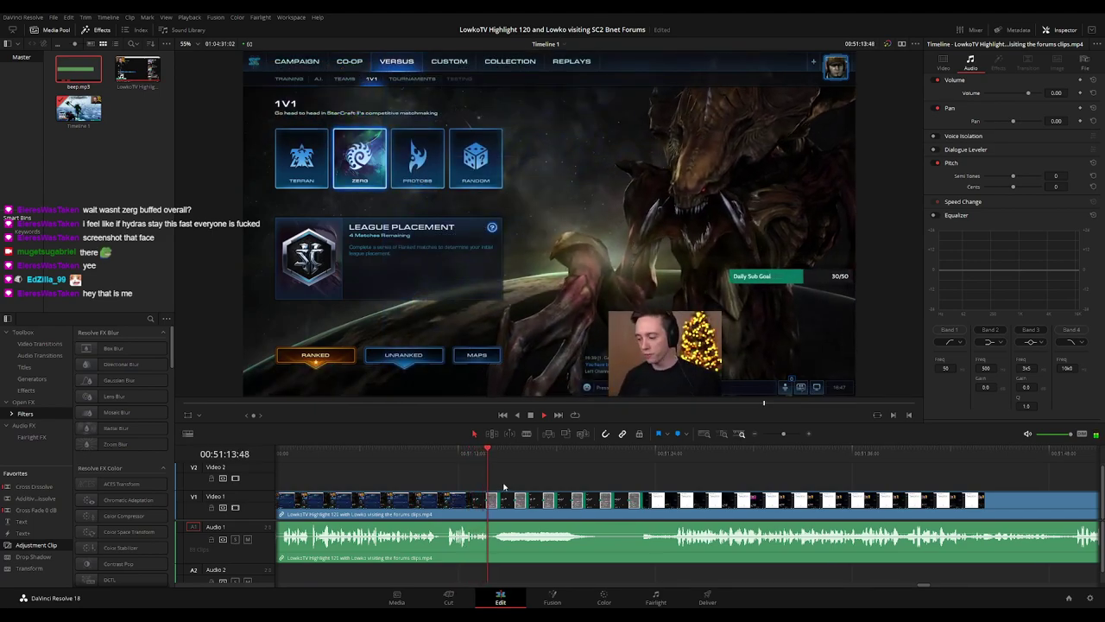
key(b)
click(498, 507)
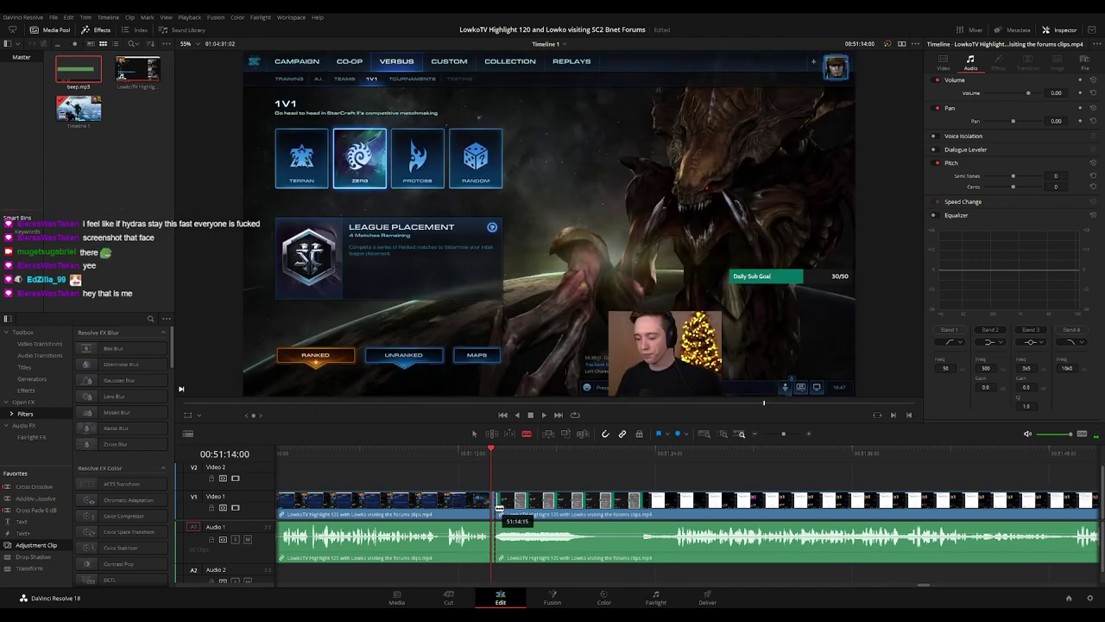
key(ctrl+equal)
key(ctrl+equal)
key(ctrl+equal)
key(ctrl+z)
key(b)
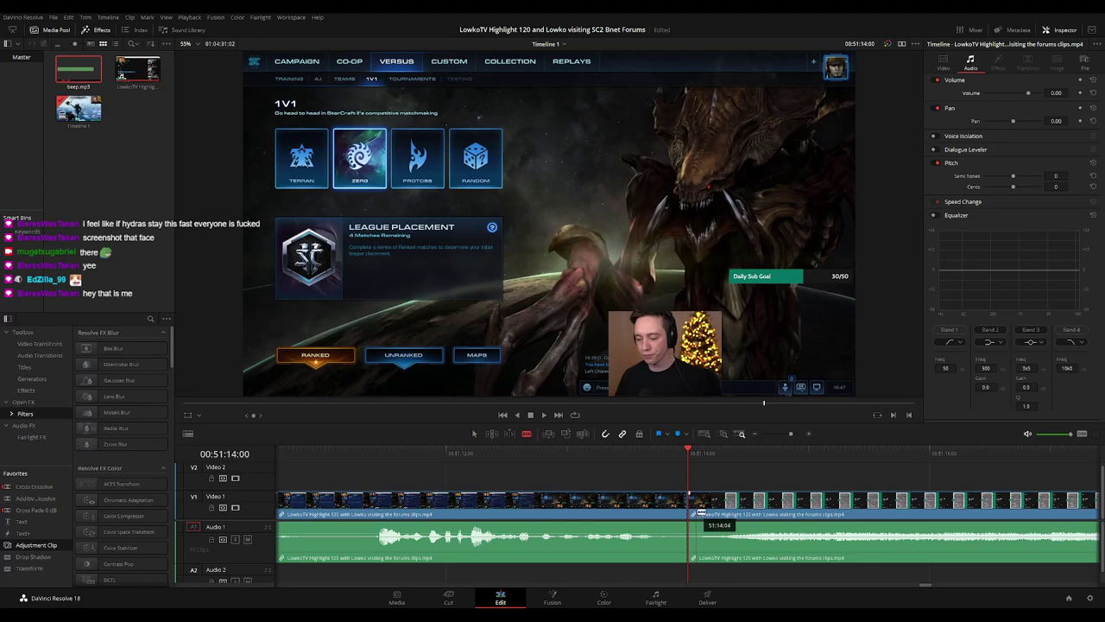
click(702, 509)
key(a)
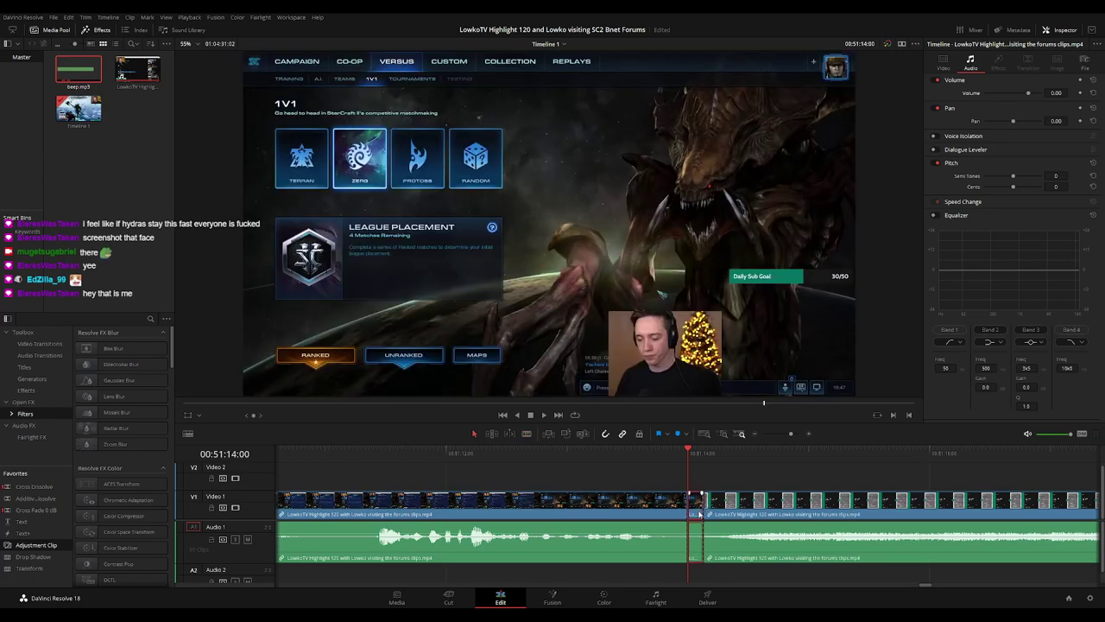
key(Delete)
- Colour the section ending at the 00:51:14 cut green
key(space)
key(ctrl+minus)
key(ctrl+minus)
key(ctrl+minus)
key(ctrl+minus)
key(ctrl+minus)
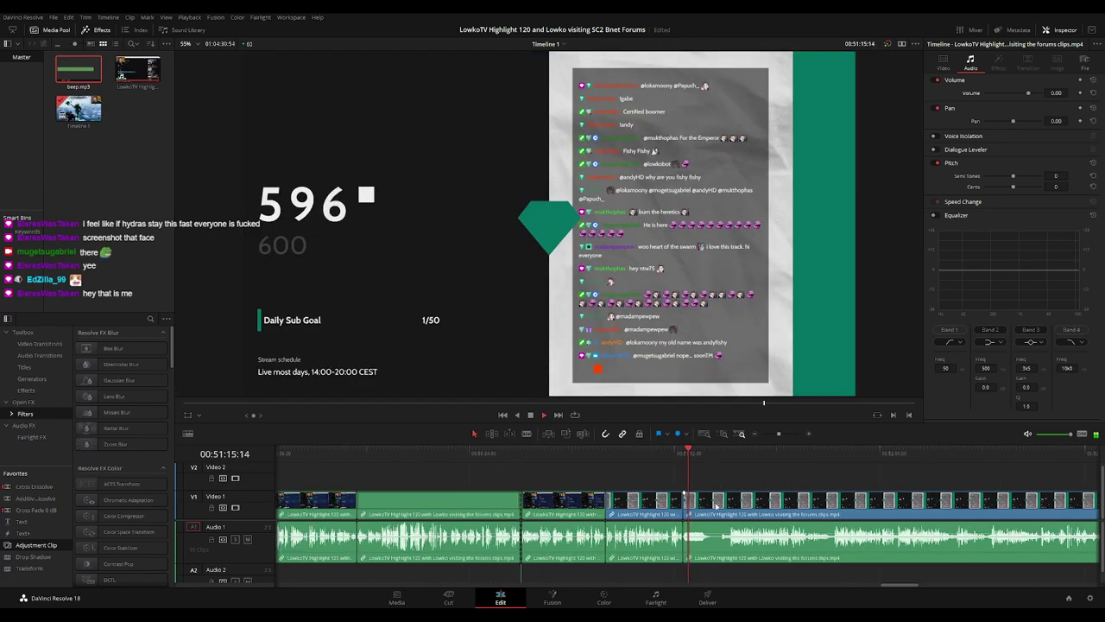
click(650, 512)
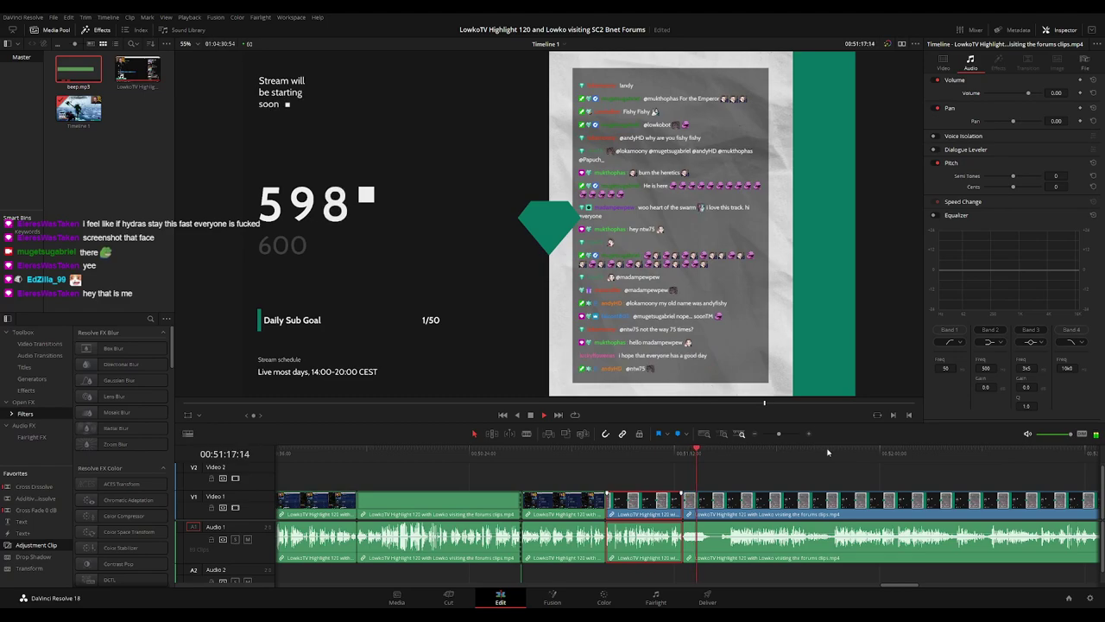
- Skip playback ahead past the stream-starting screen to the ChatGPT part at about 00:51:25
key(ctrl+equal)
key(ctrl+equal)
key(ctrl+equal)
drag(721, 453, 769, 458)
drag(863, 485, 609, 486)
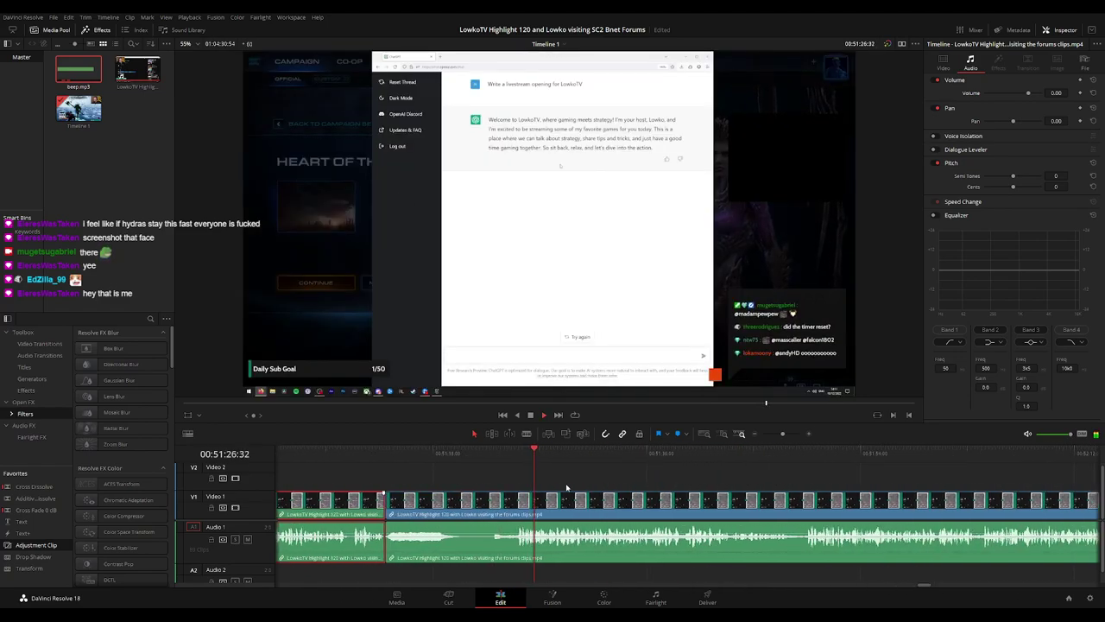
click(517, 451)
click(602, 474)
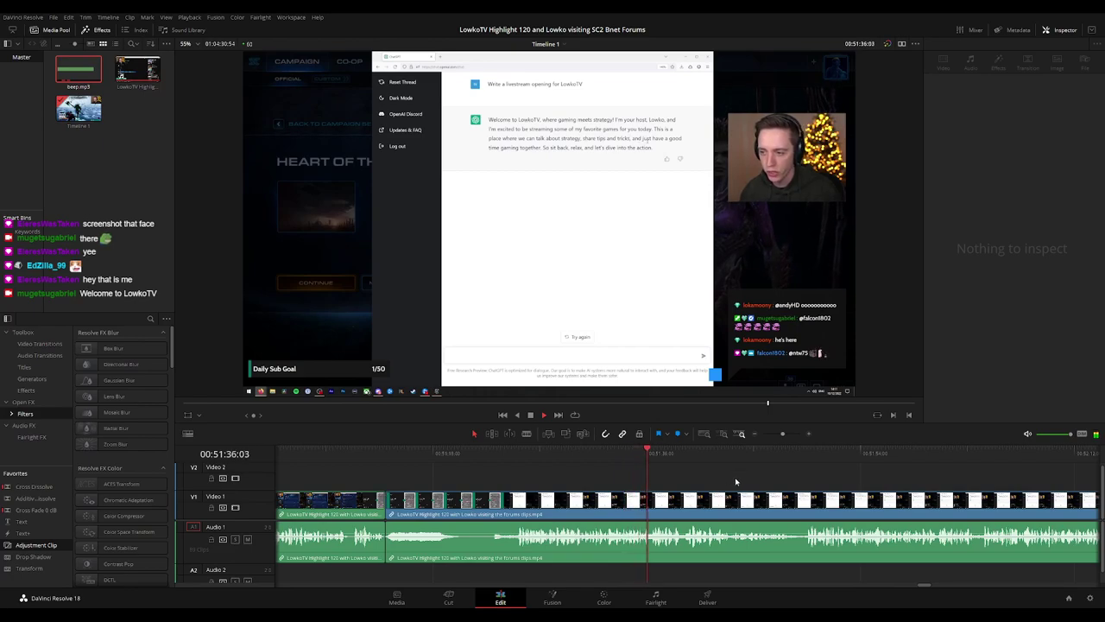
- Play through the ChatGPT part from about 00:51:36 to 00:53:54, checking for pauses and words to censor
drag(736, 482, 584, 467)
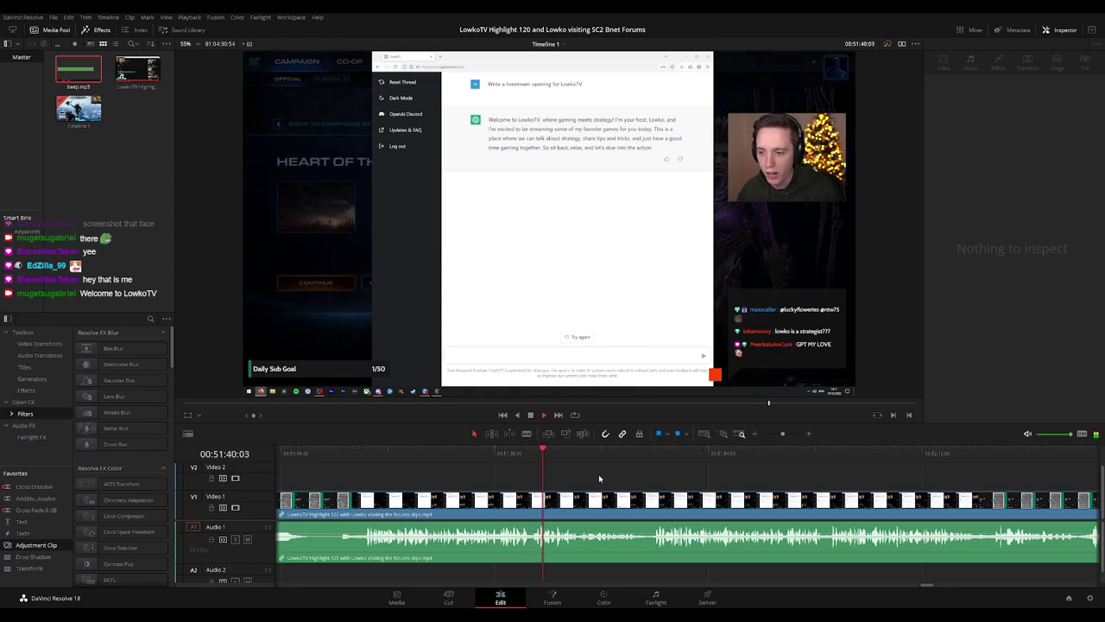
click(589, 508)
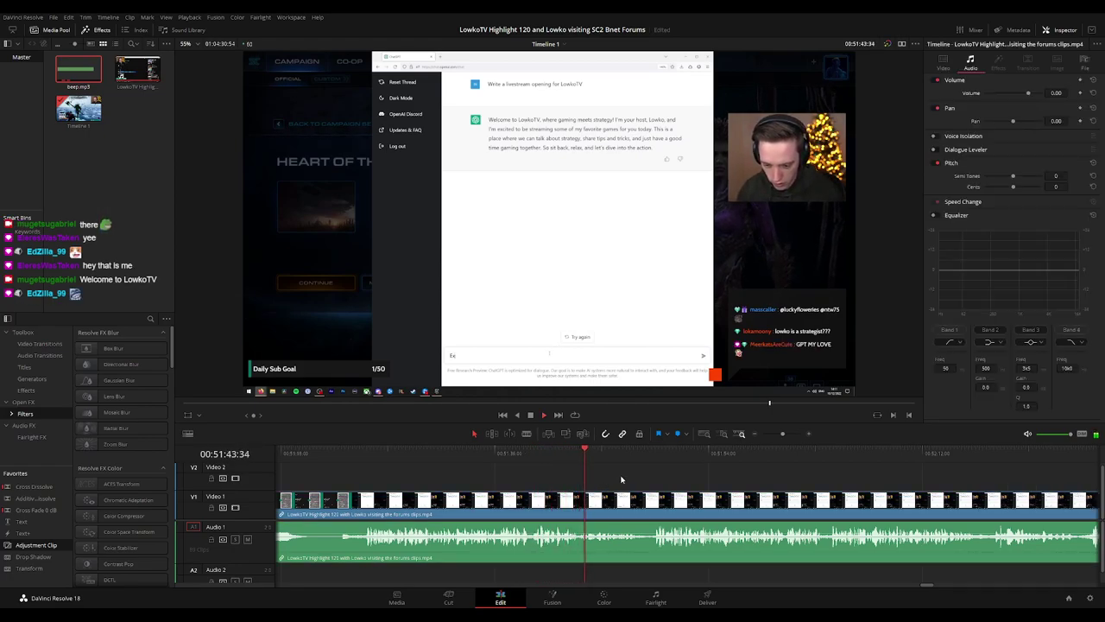
drag(682, 483, 544, 476)
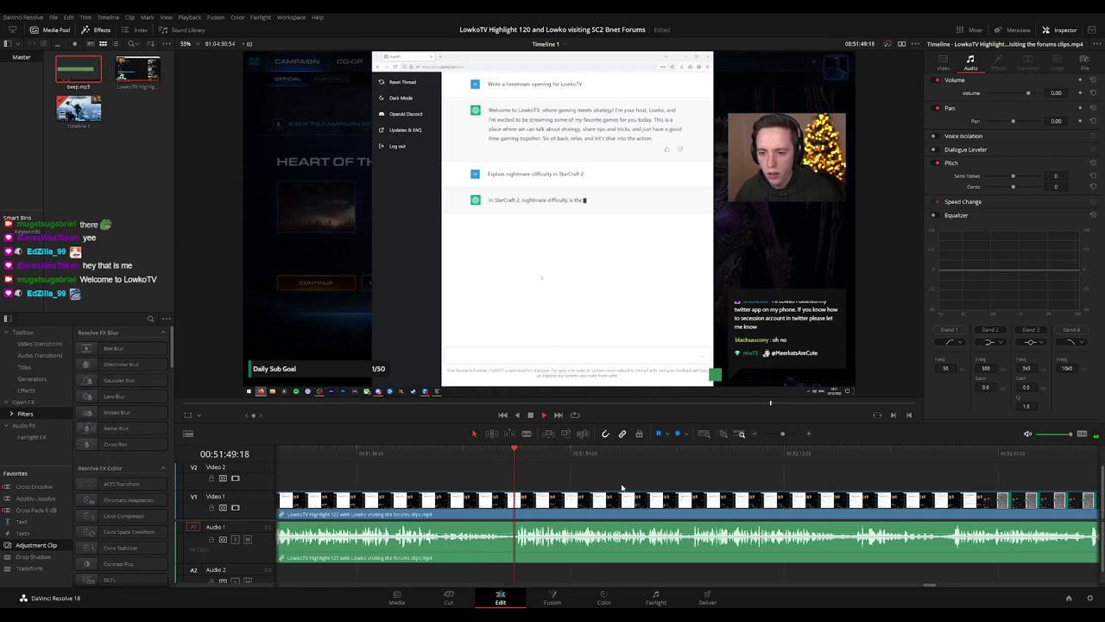
scroll(604, 475, down, 4)
scroll(721, 470, down, 3)
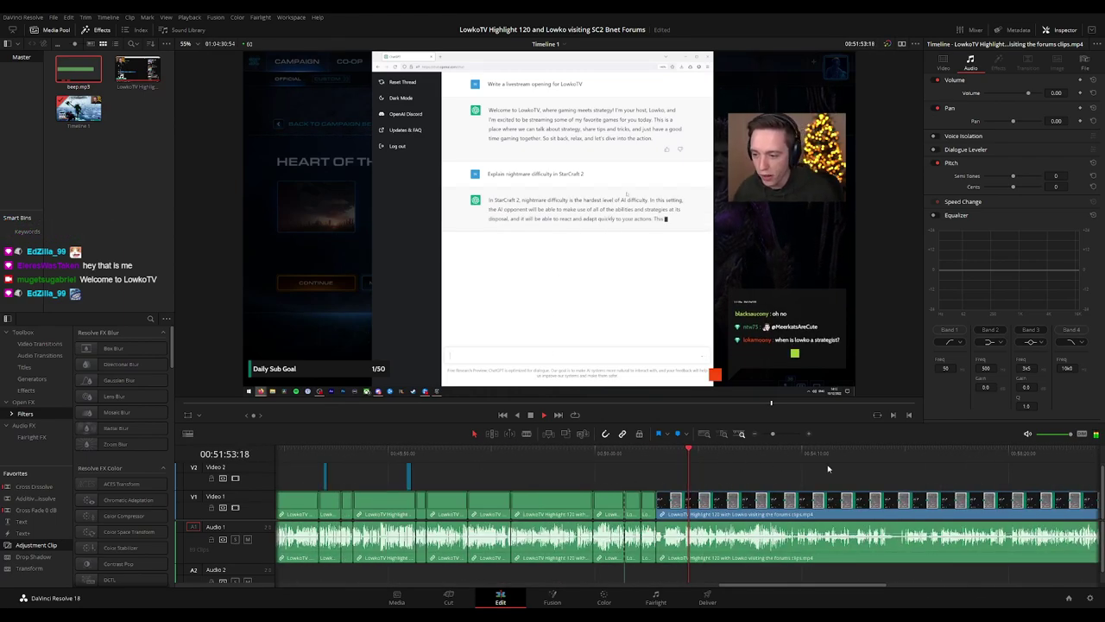
drag(824, 466, 547, 463)
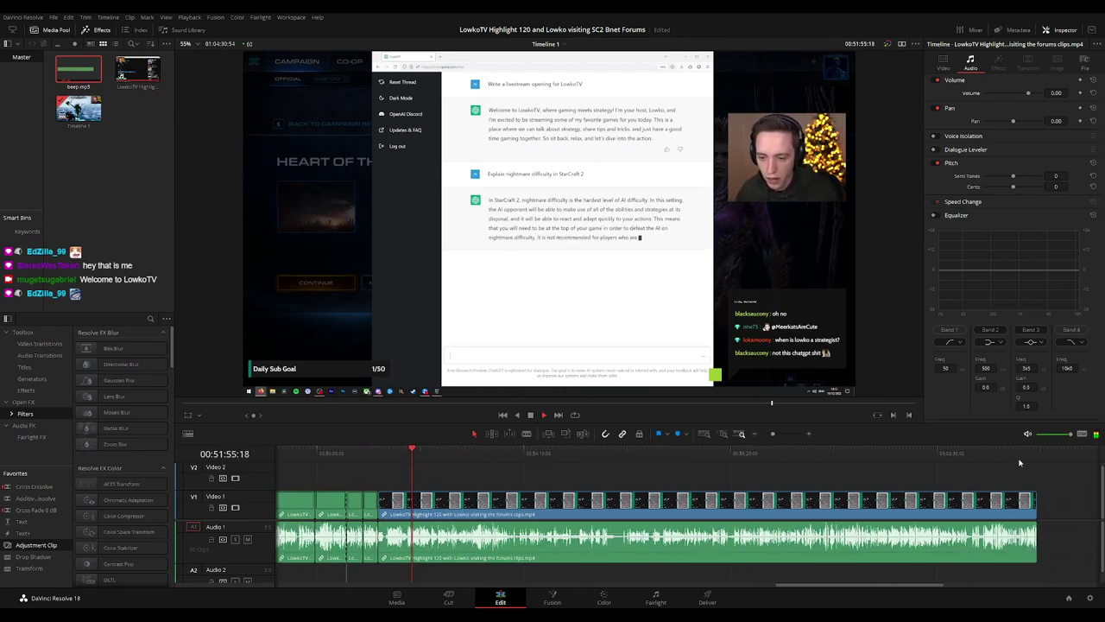
scroll(470, 490, up, 3)
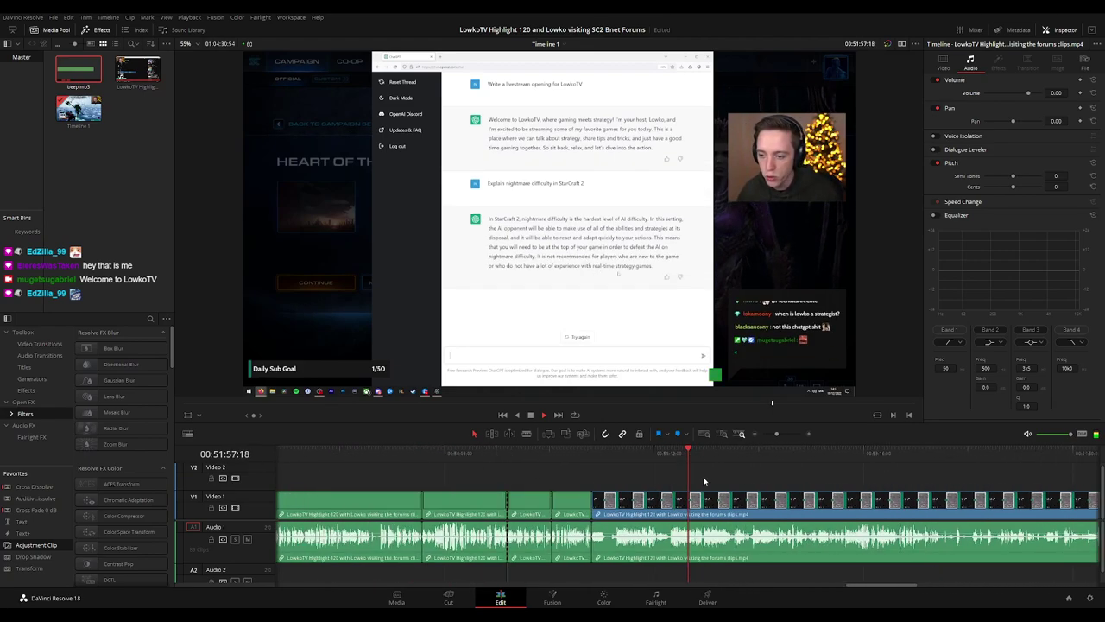
scroll(604, 484, right, 5)
scroll(753, 484, right, 3)
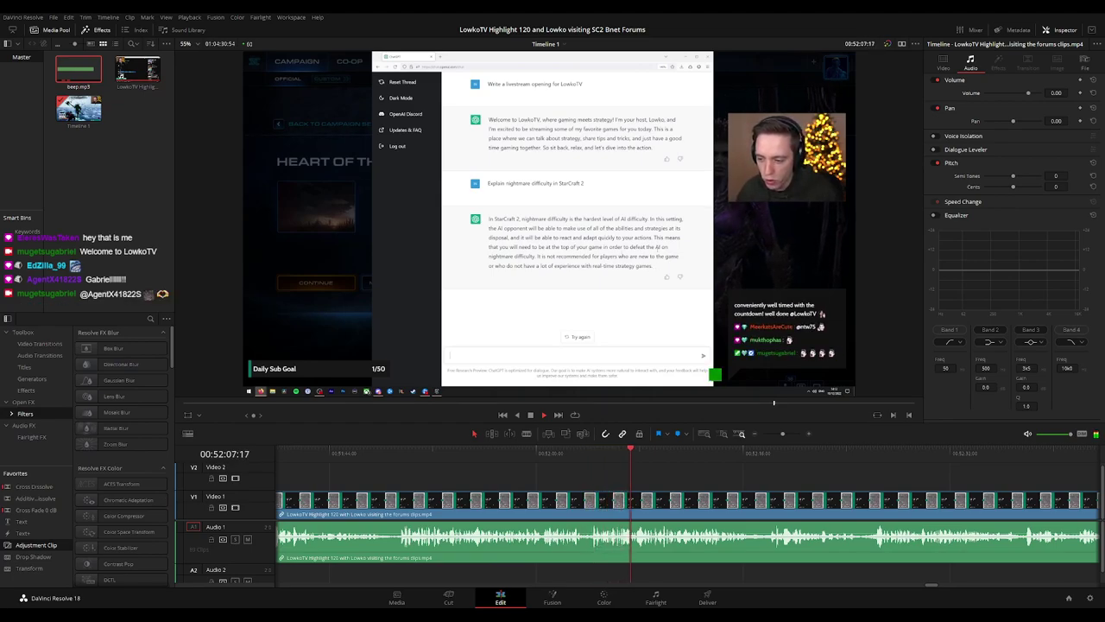
drag(688, 472, 560, 479)
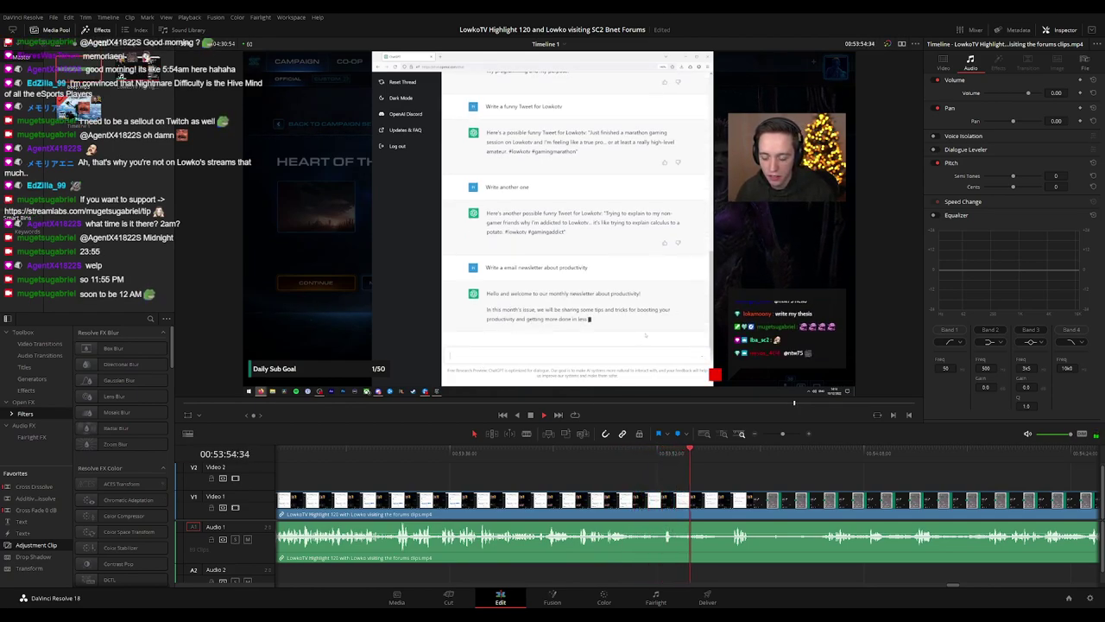
- Split out and ripple-delete the pause from about 00:53:59:55 to 00:54:04, and colour the section before that cut green
click(585, 453)
drag(684, 481, 573, 451)
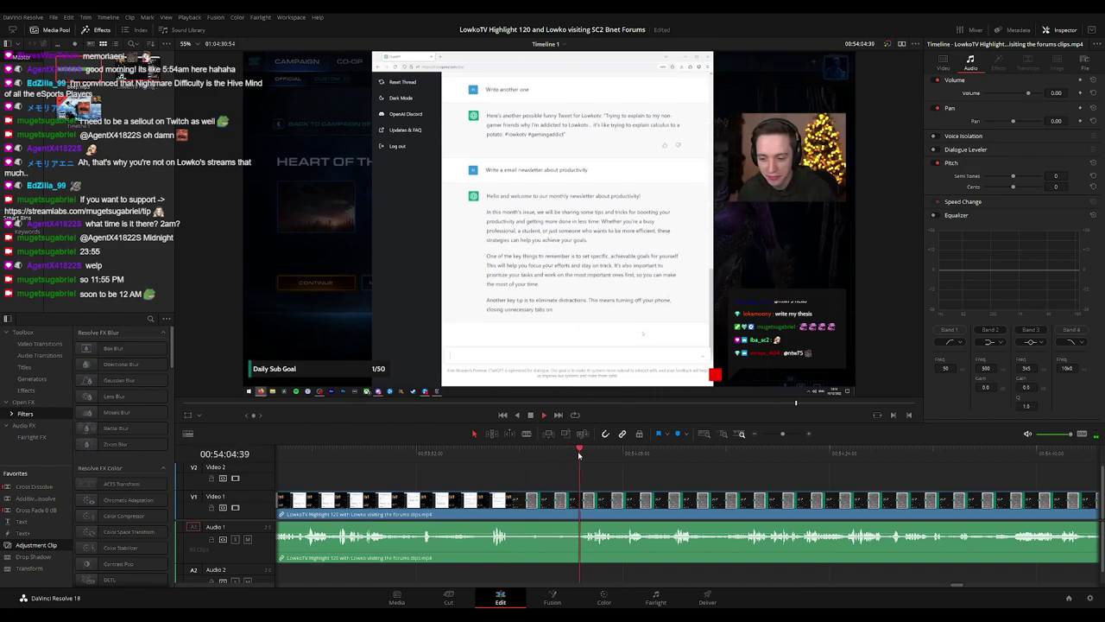
key(b)
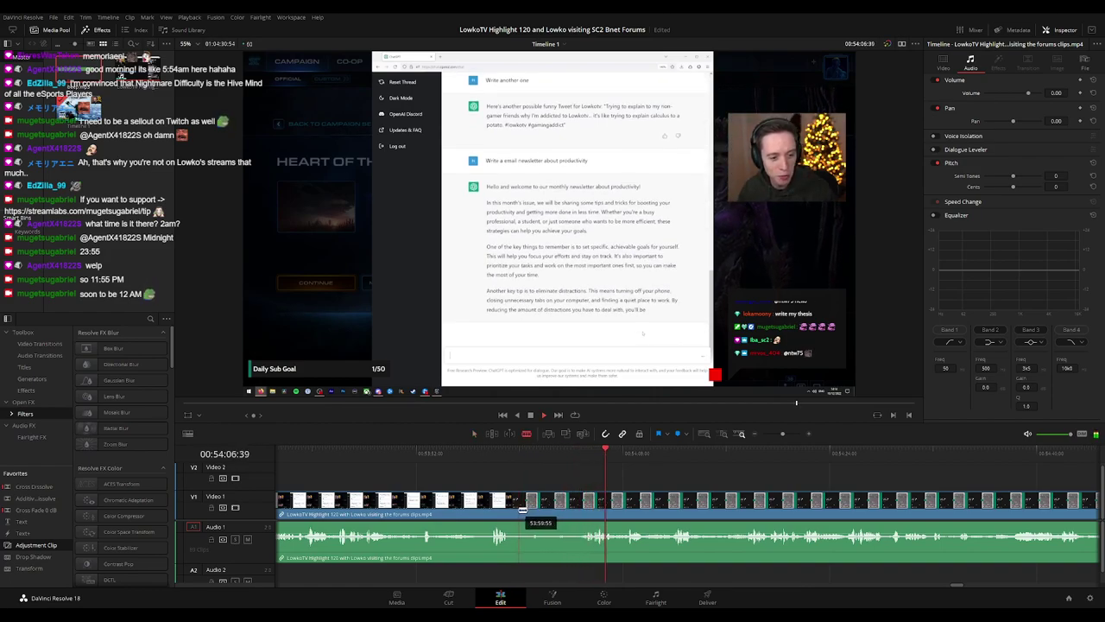
click(518, 508)
click(575, 508)
key(a)
click(557, 512)
key(Delete)
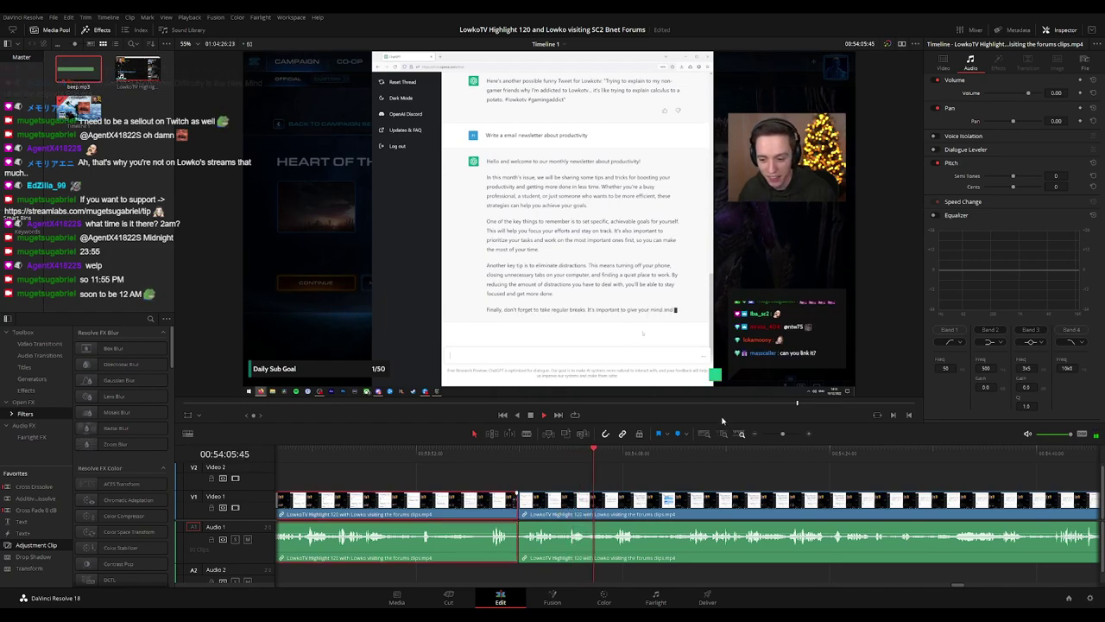
click(699, 474)
scroll(701, 474, right, 2)
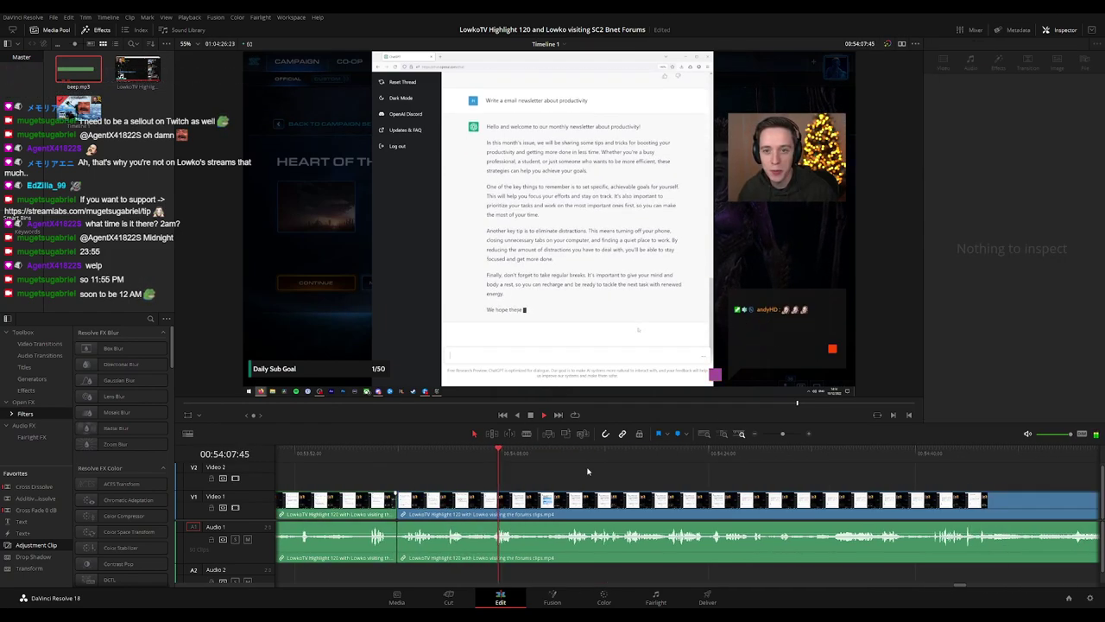
- Split out and ripple-delete the pause from about 00:54:39 to 00:54:41, and colour the section before that cut green
scroll(610, 476, right, 1)
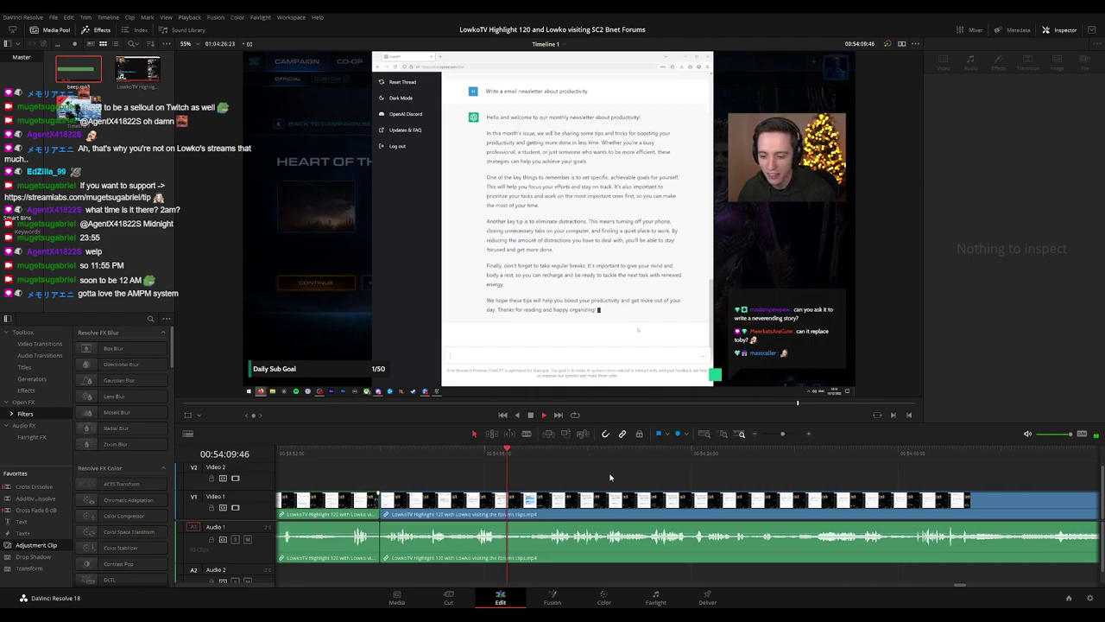
scroll(548, 471, right, 3)
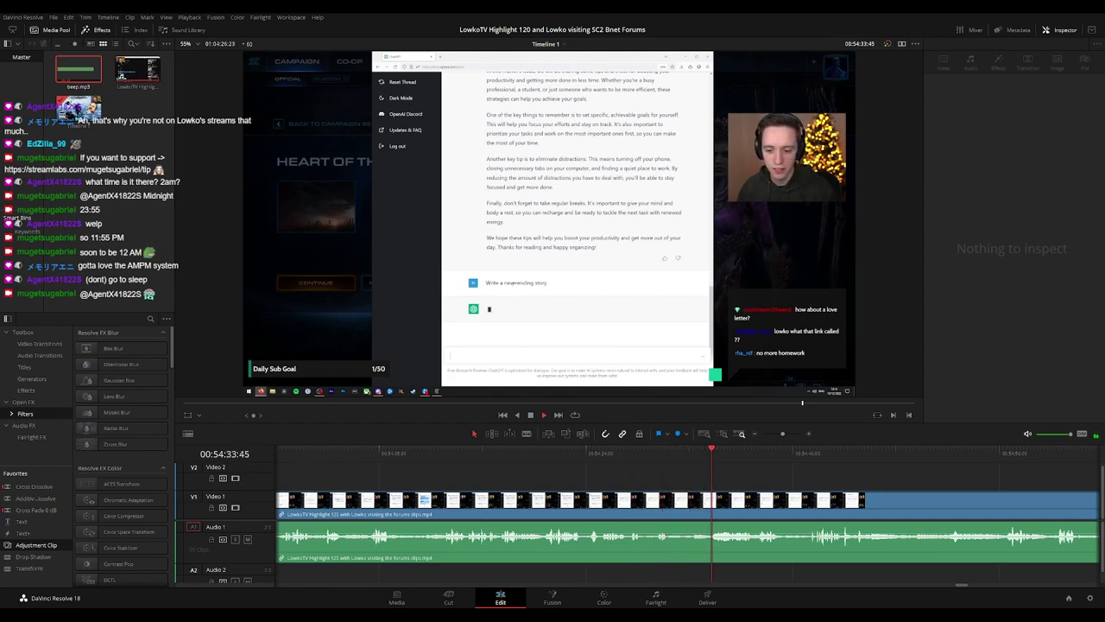
drag(822, 473, 505, 469)
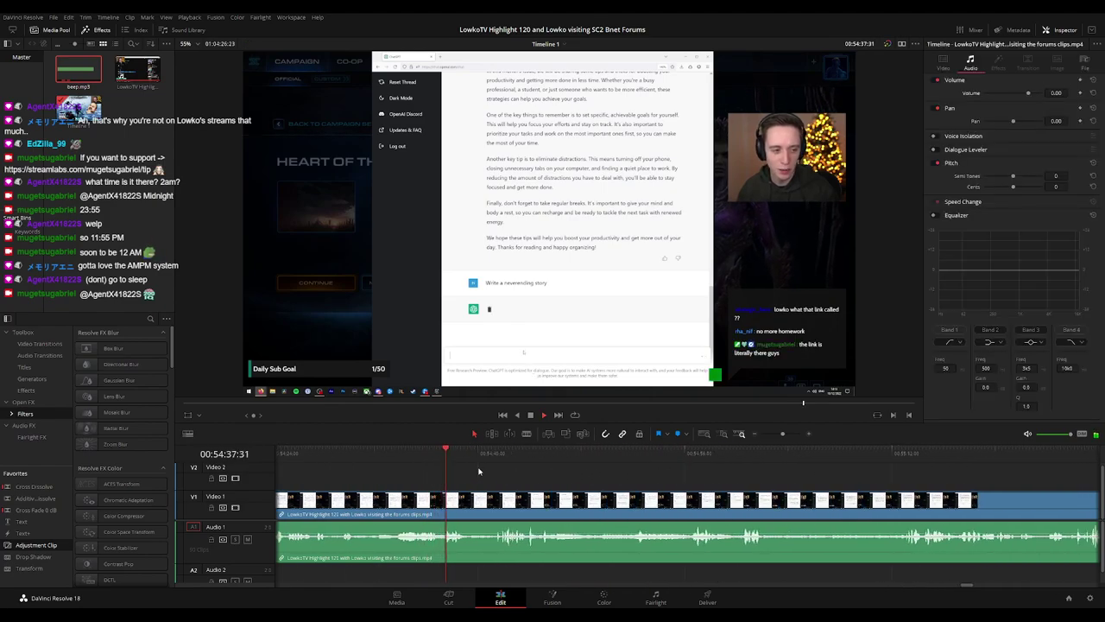
click(486, 452)
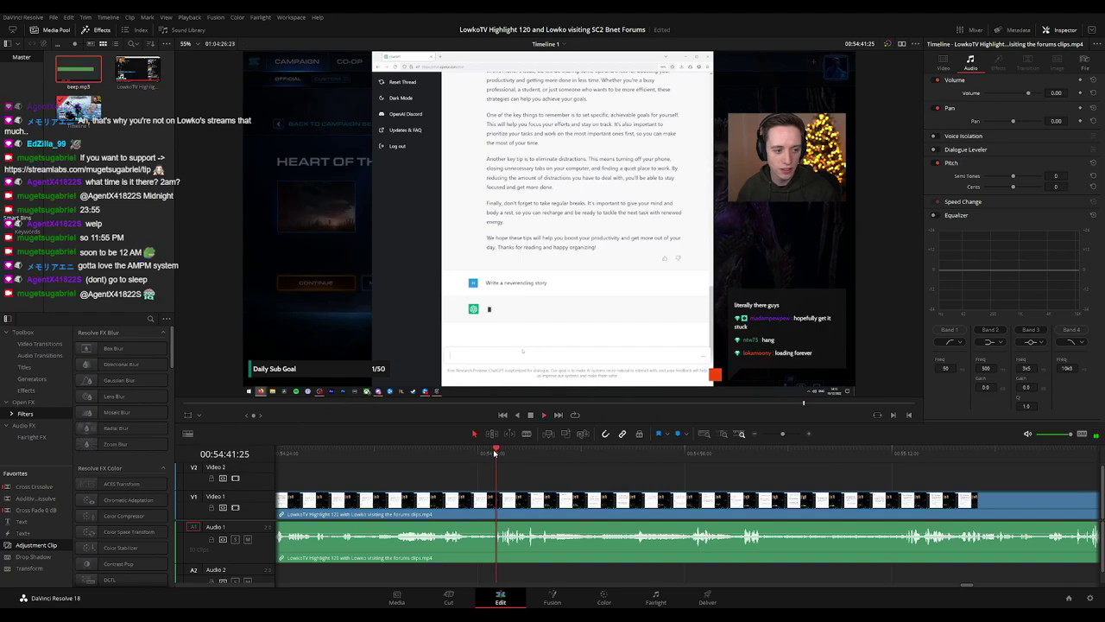
key(b)
click(470, 503)
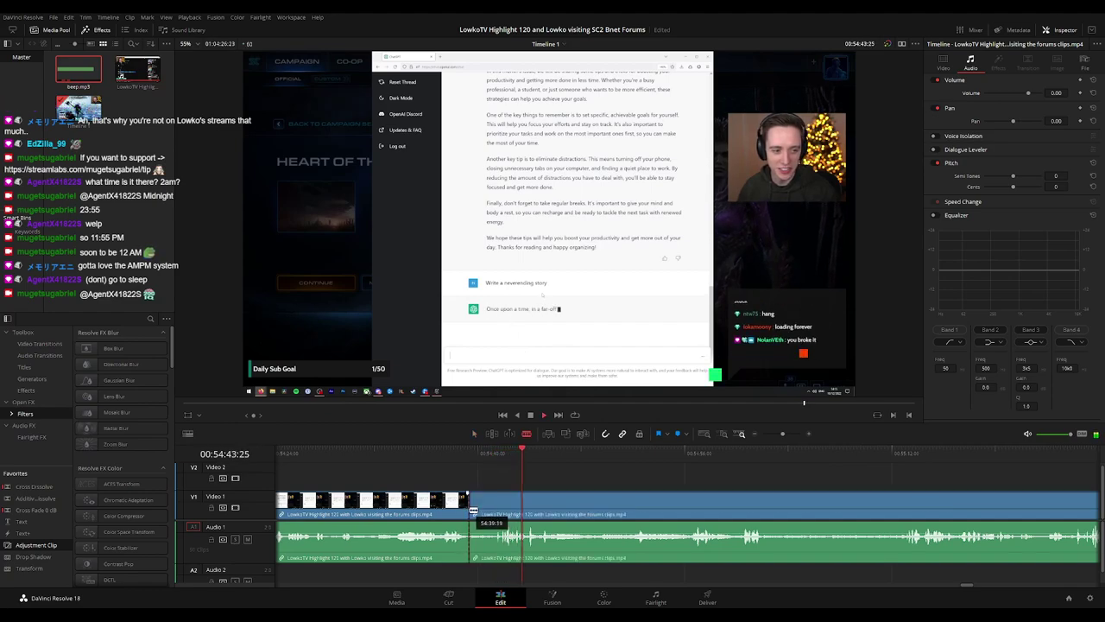
key(a)
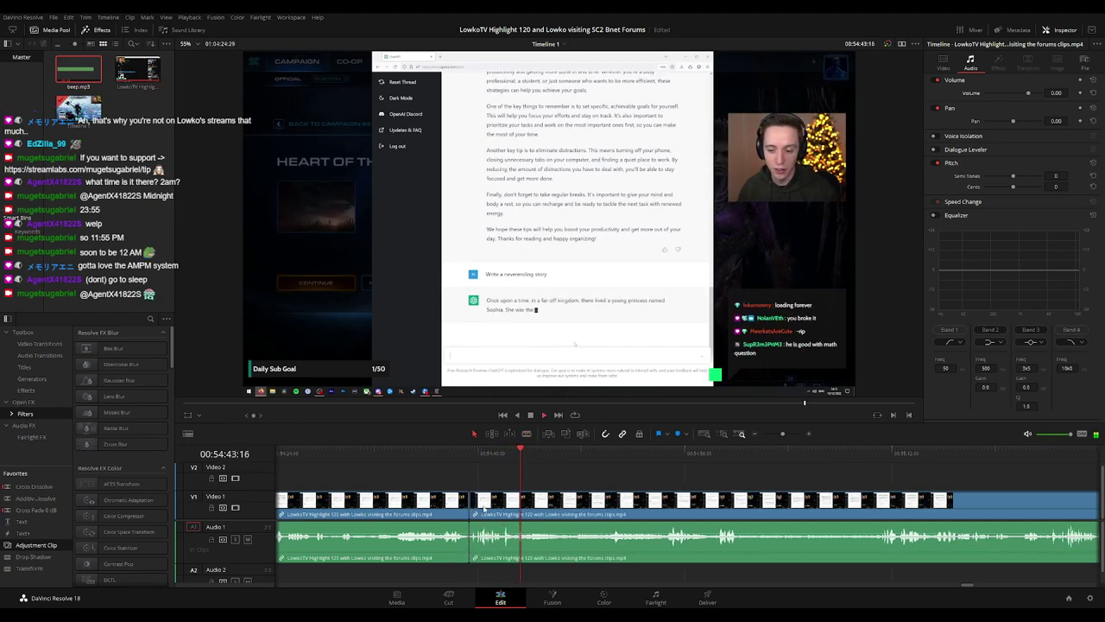
click(465, 508)
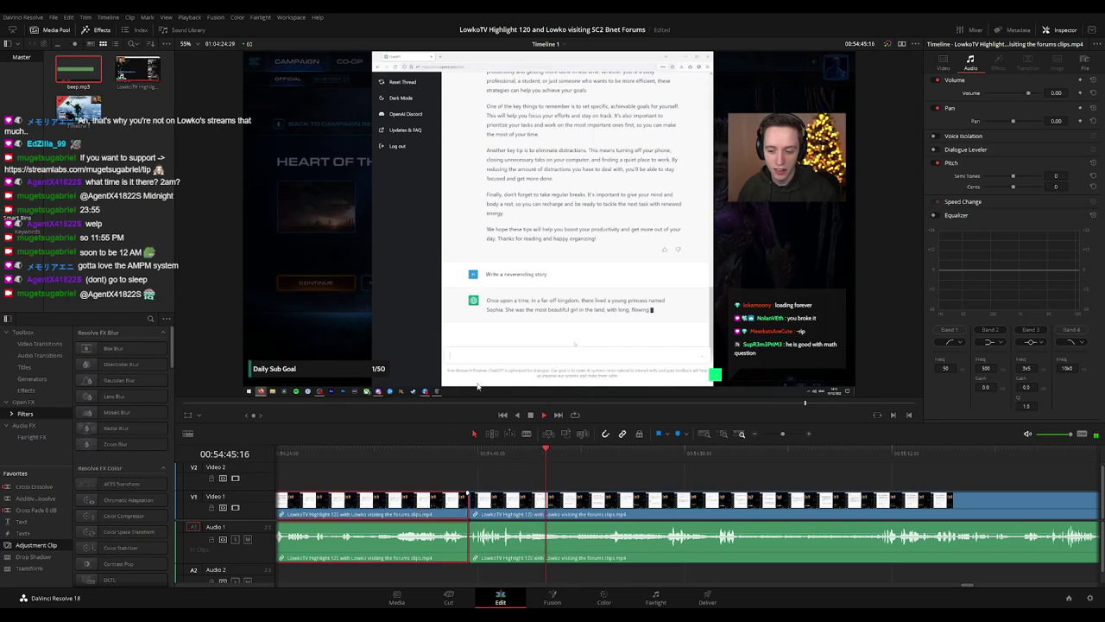
click(594, 474)
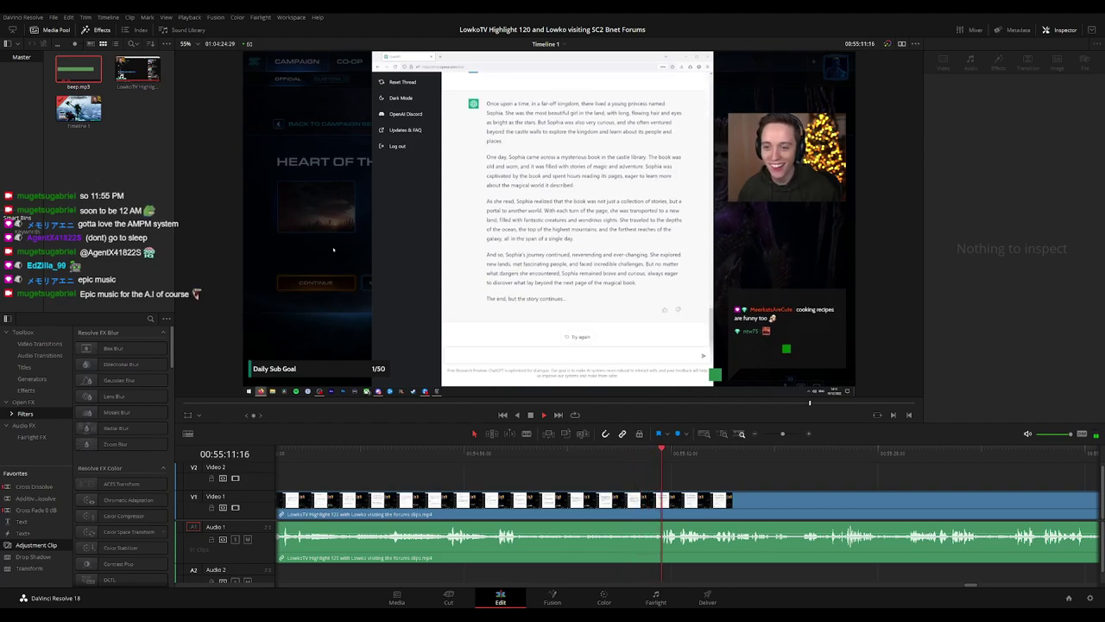
- Play through the ChatGPT cooking recipe part from about 00:55:11 to 00:55:59, checking for pauses and words to censor
drag(689, 475, 465, 458)
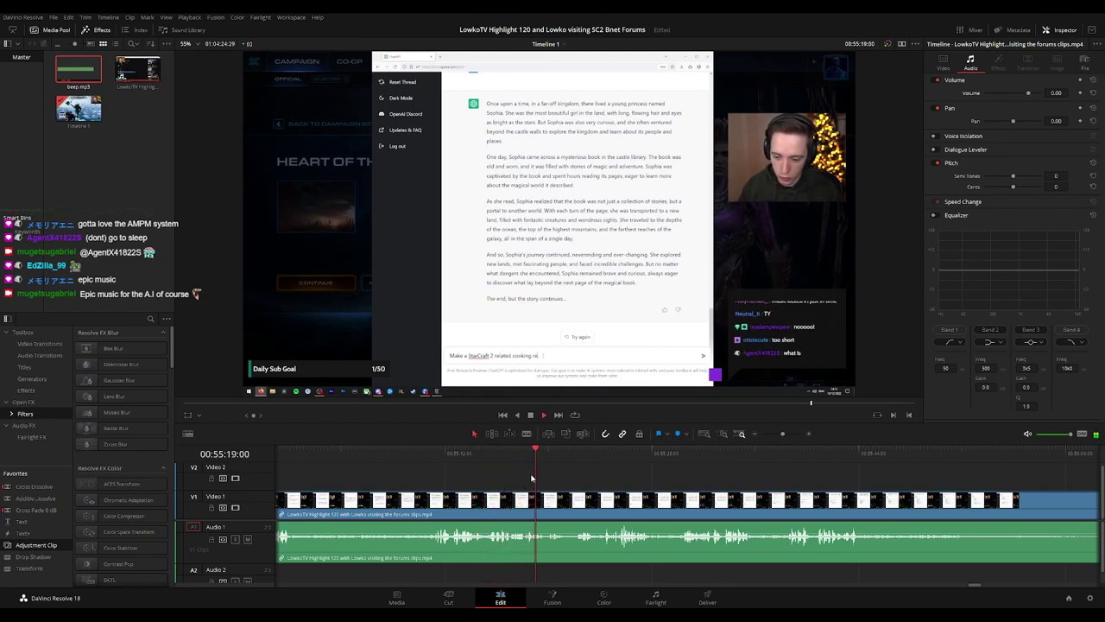
scroll(555, 471, right, 1)
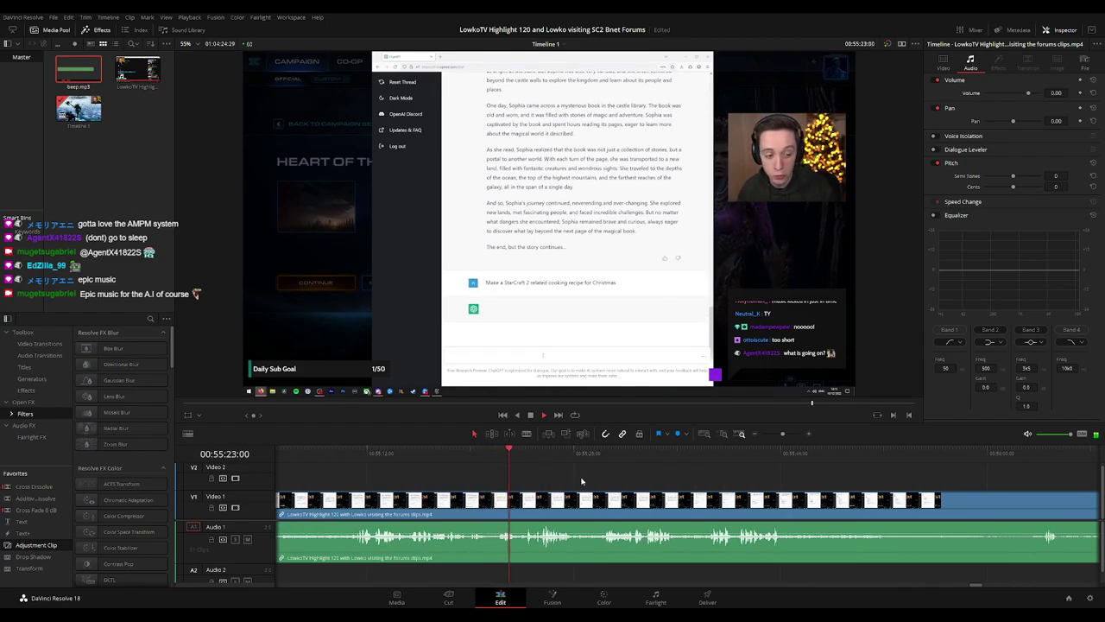
scroll(581, 481, right, 2)
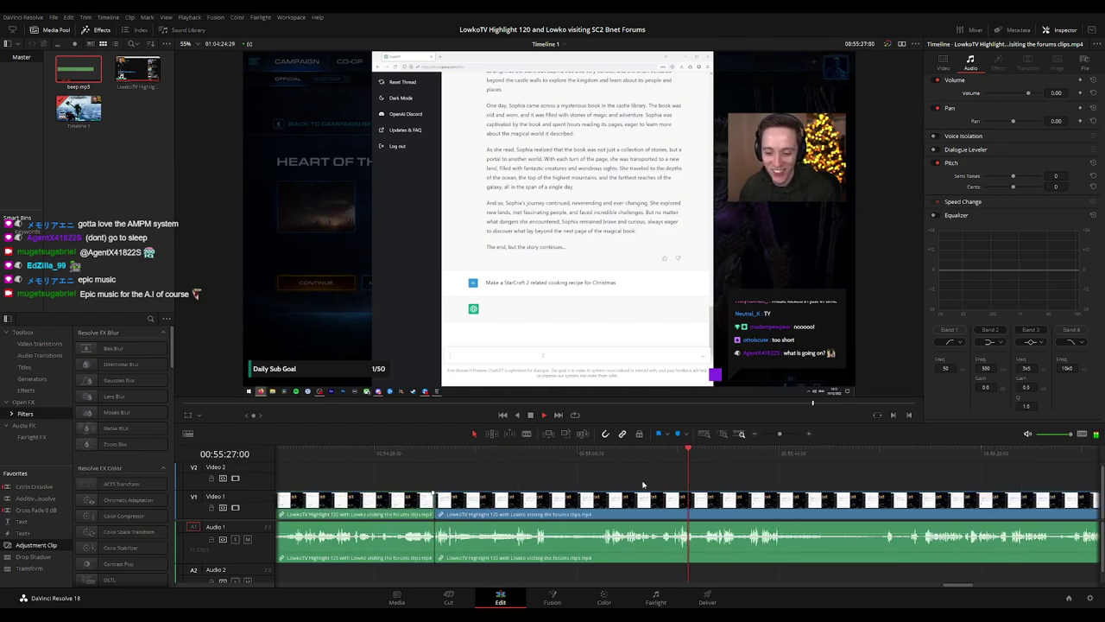
scroll(519, 495, down, 5)
scroll(720, 484, up, 5)
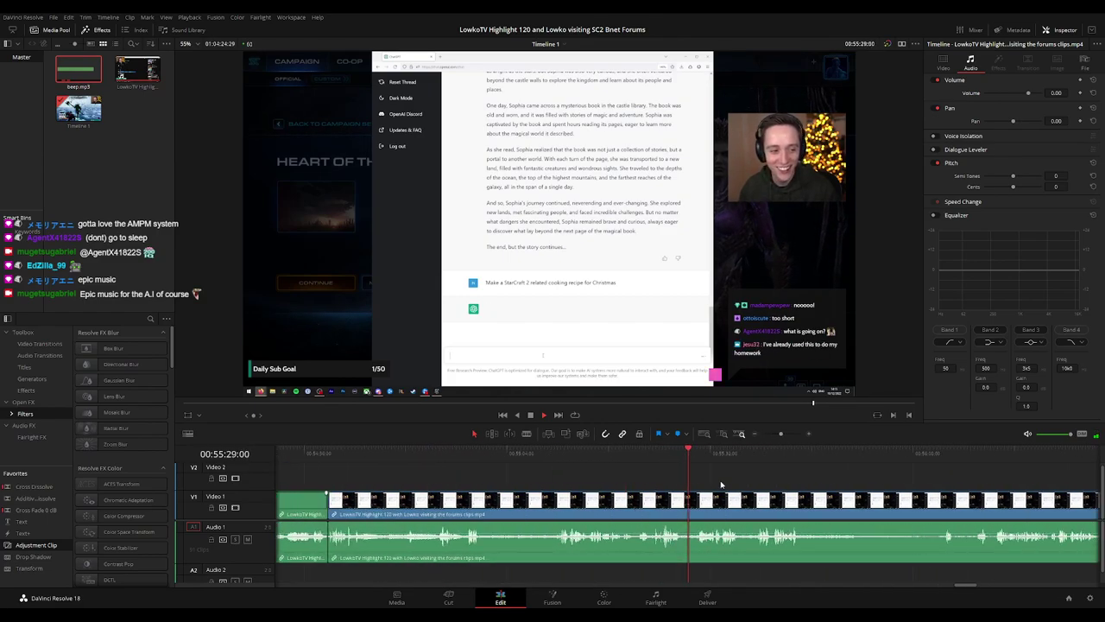
drag(809, 481, 616, 479)
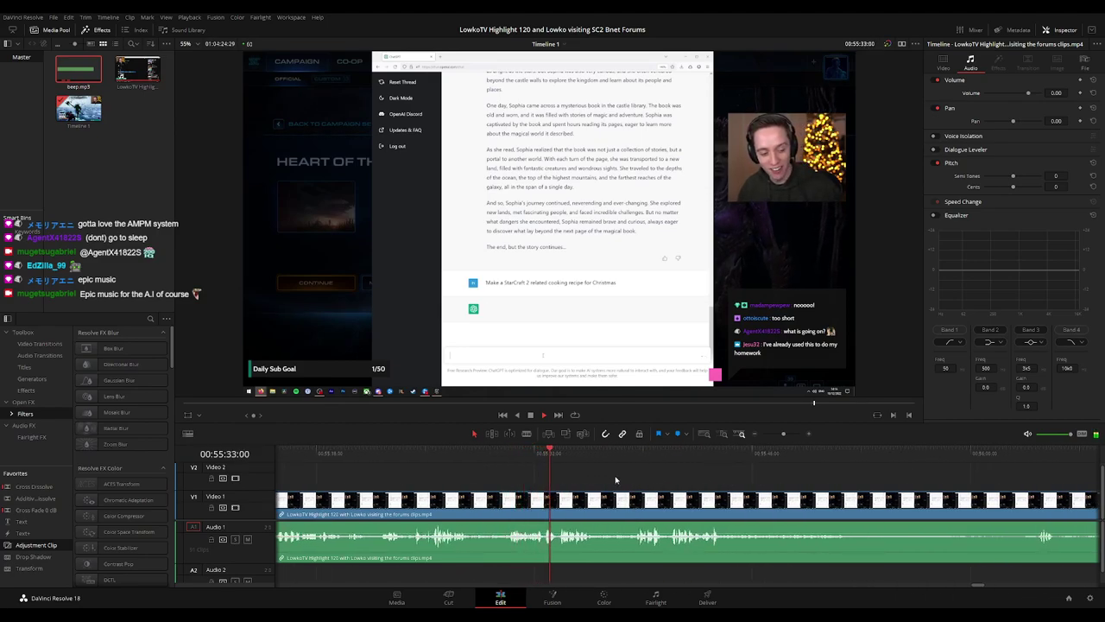
scroll(682, 491, right, 2)
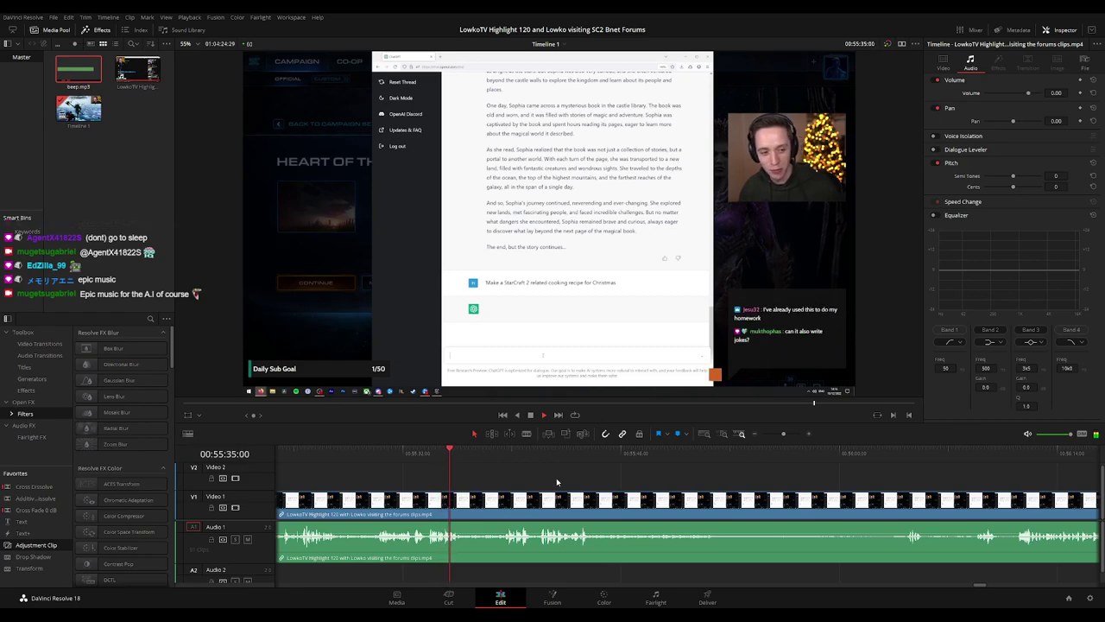
scroll(619, 481, right, 1)
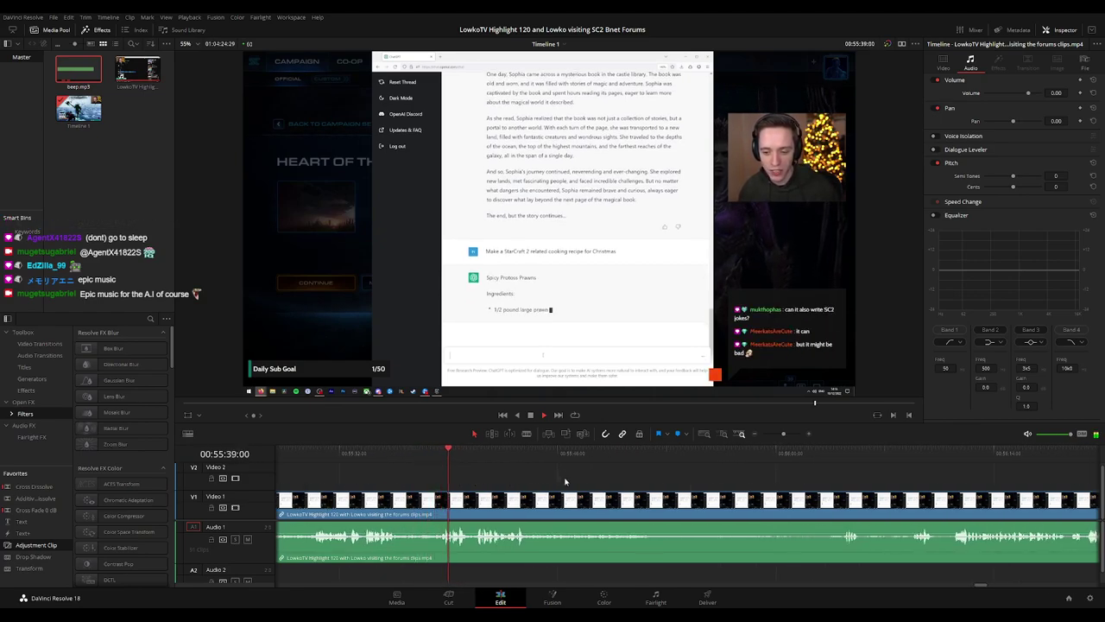
scroll(557, 485, right, 1)
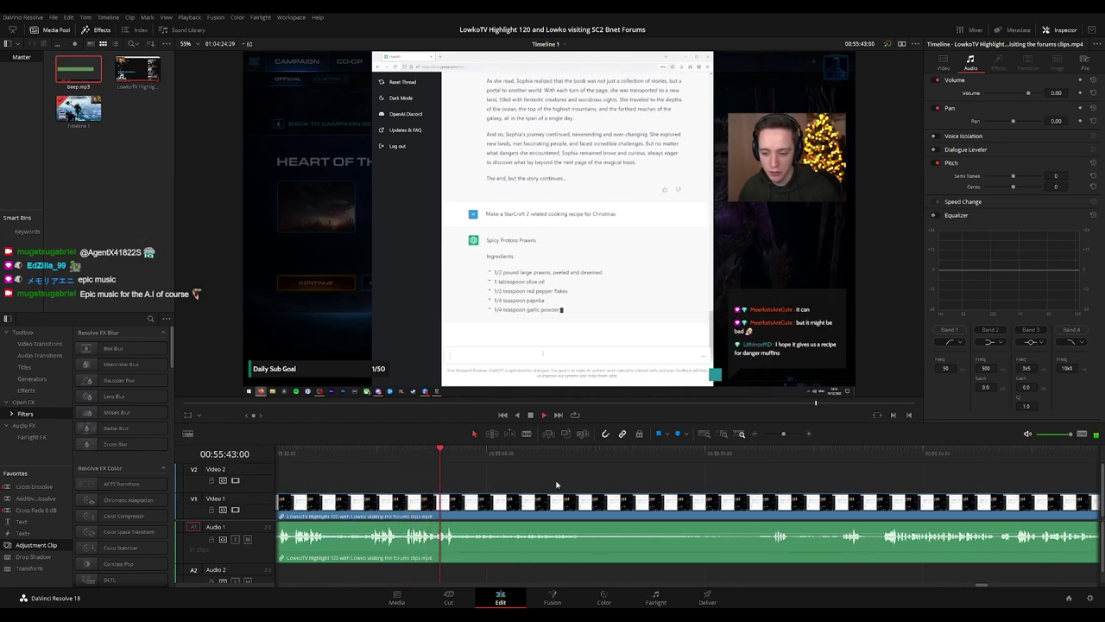
drag(557, 484, 541, 483)
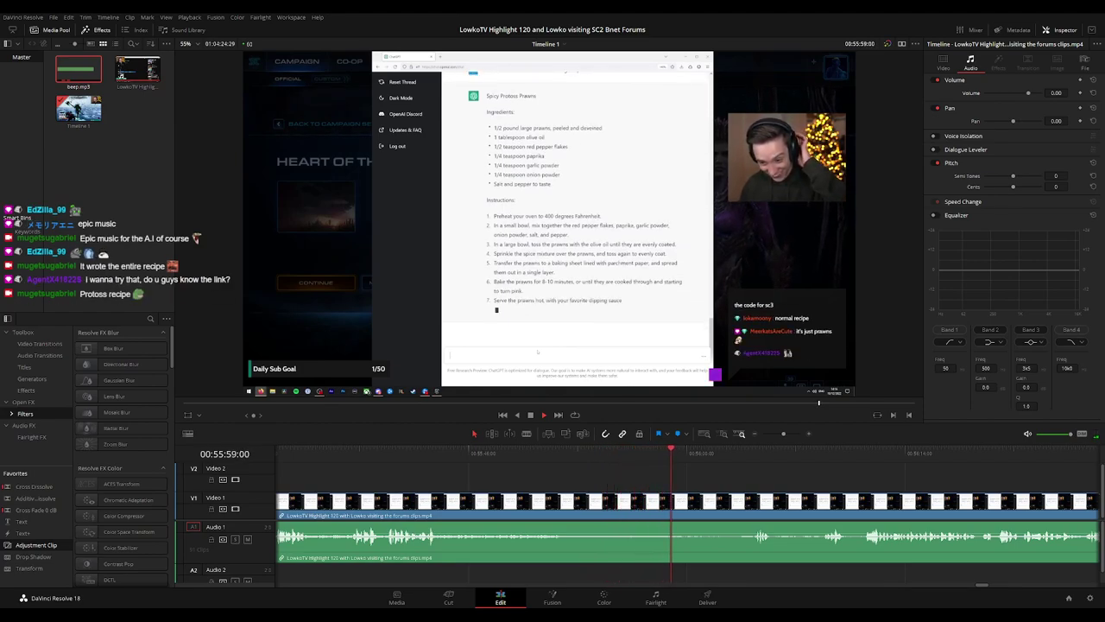
- Temporarily magnify the ChatGPT web address at 00:55:59:45 with an adjustment clip at zoom 3.670, position 1123, -1976, and delete the clip
key(space)
click(614, 501)
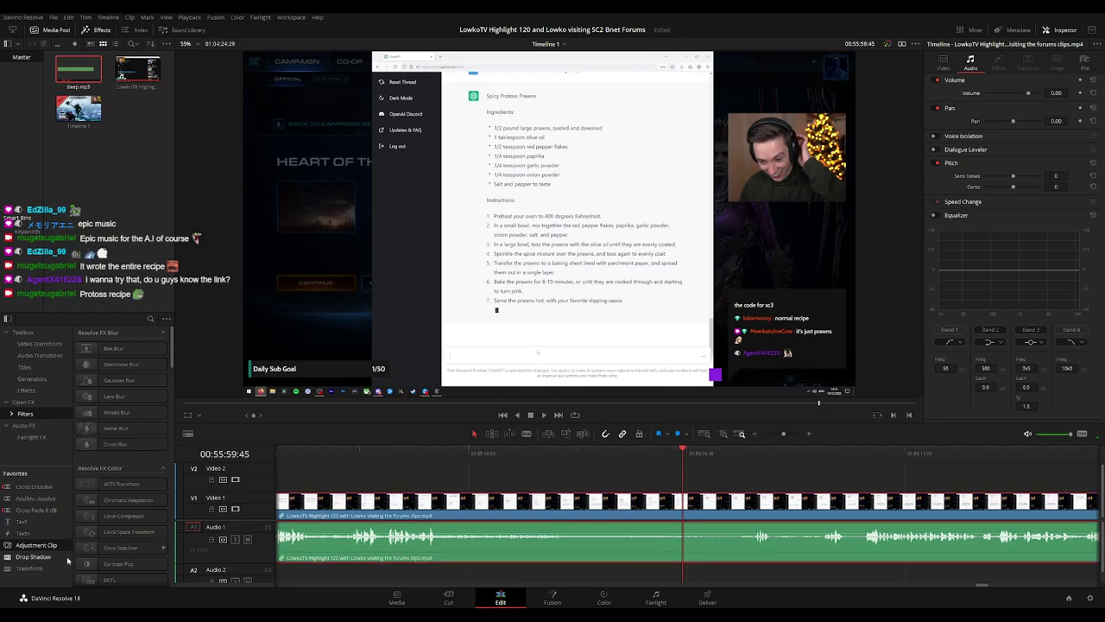
drag(43, 545, 695, 477)
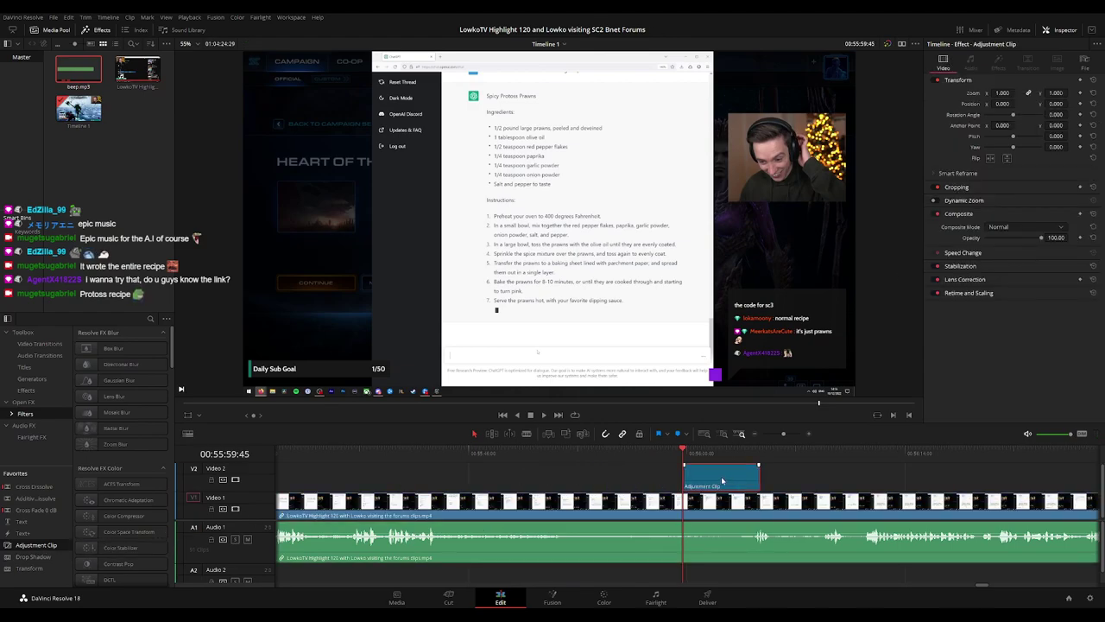
mouse_move(1001, 92)
mouse_down()
mouse_move(1047, 93)
mouse_move(1001, 102)
mouse_move(1045, 103)
mouse_move(1017, 104)
mouse_up()
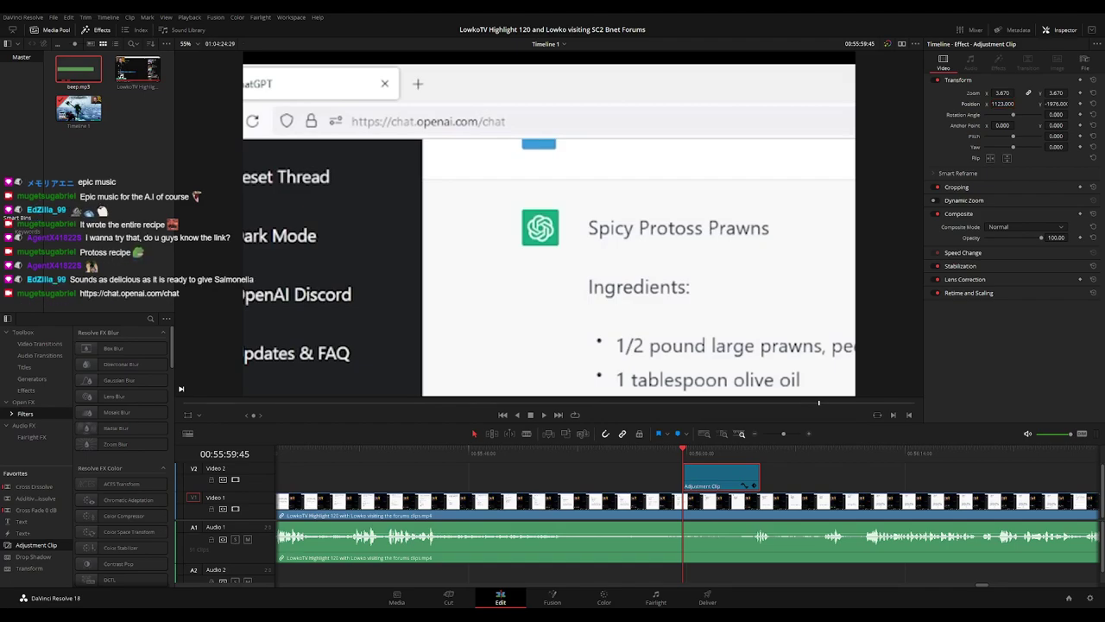
key(Delete)
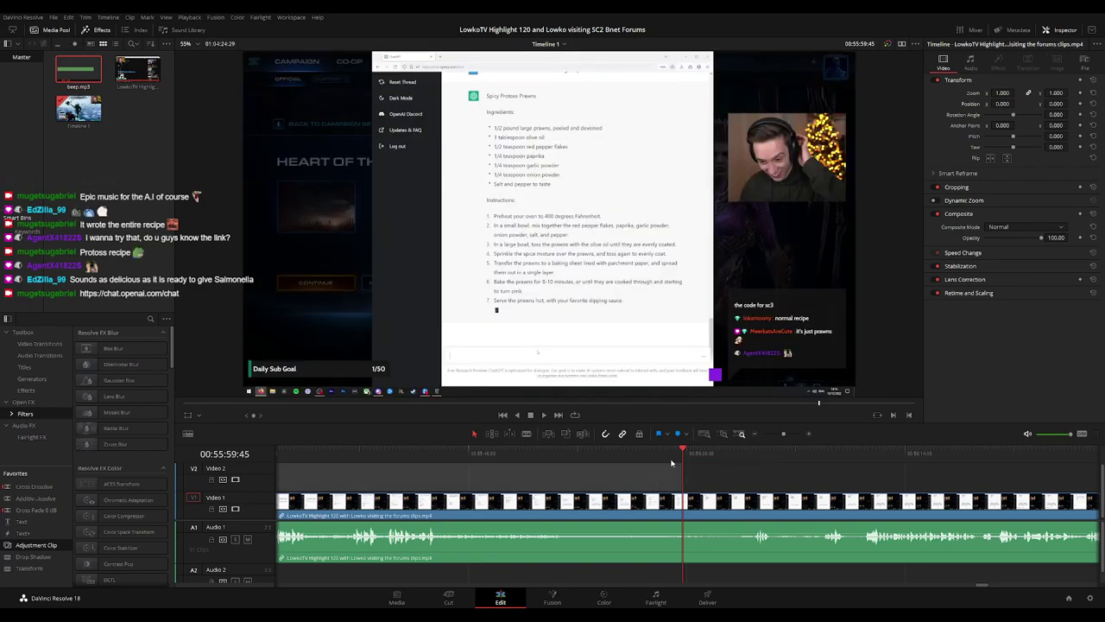
- Resume playback from about 00:55:59 and check the ChatGPT part up to about 00:56:30 for pauses and words to censor
click(671, 464)
key(space)
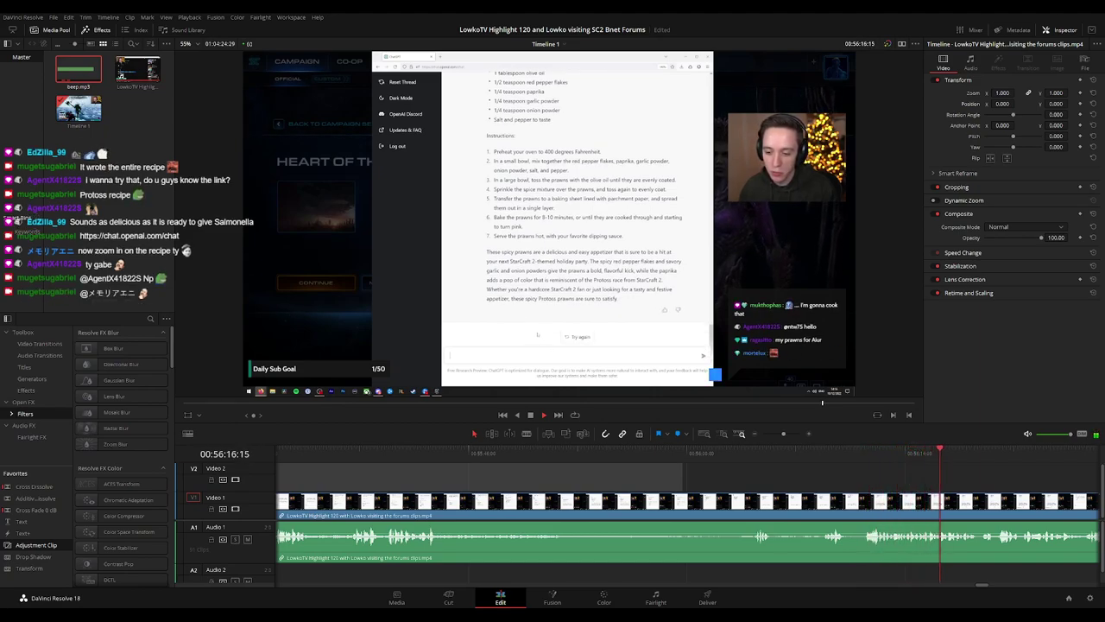
click(974, 481)
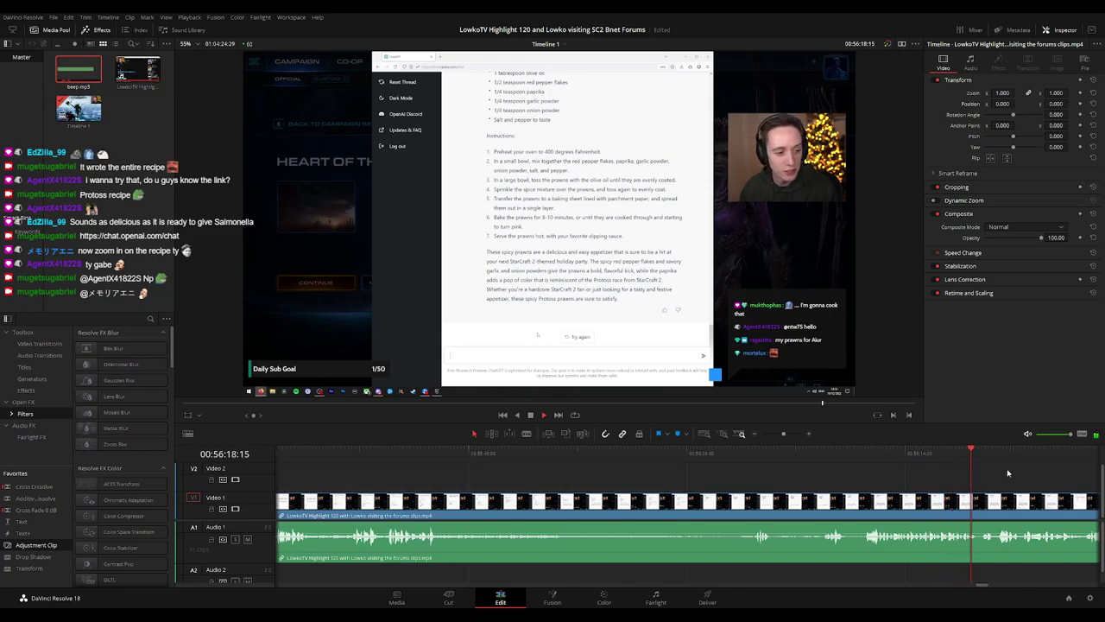
drag(1008, 473, 581, 472)
scroll(561, 480, right, 3)
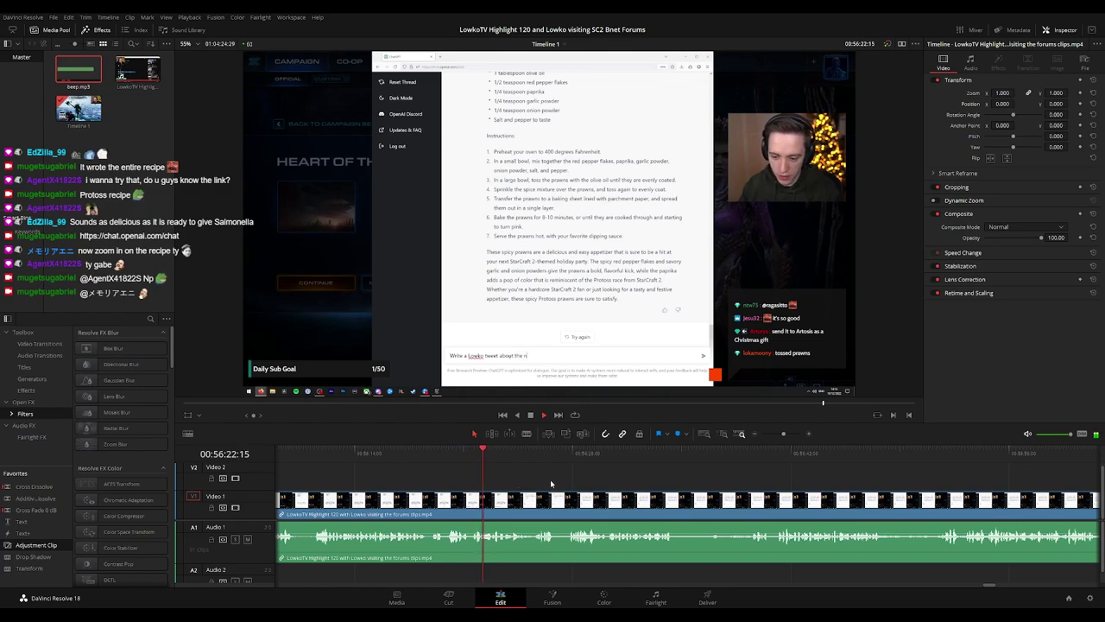
scroll(521, 485, right, 1)
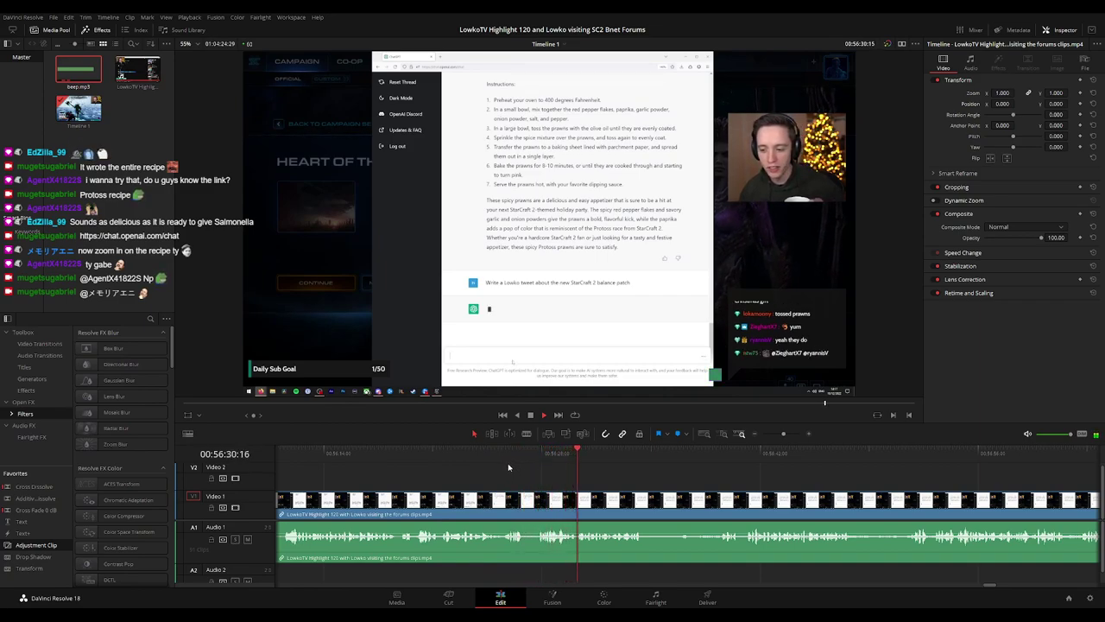
- Split out and ripple-delete the pause from about 00:56:34 to 00:56:38, and colour the section before that cut green
drag(662, 478, 605, 467)
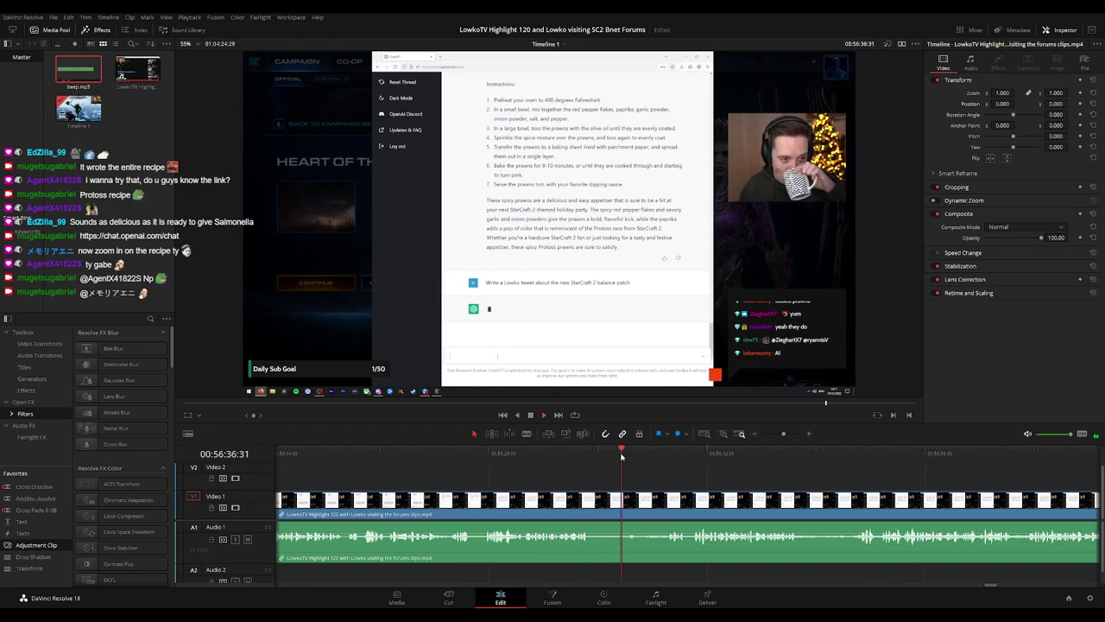
click(592, 508)
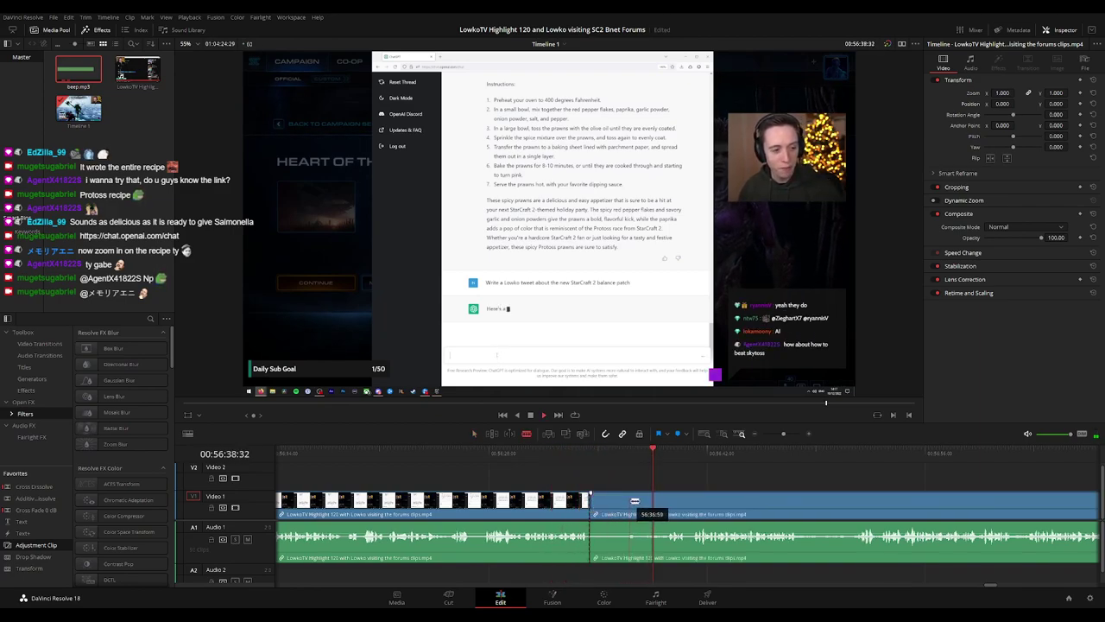
click(648, 502)
key(a)
click(631, 506)
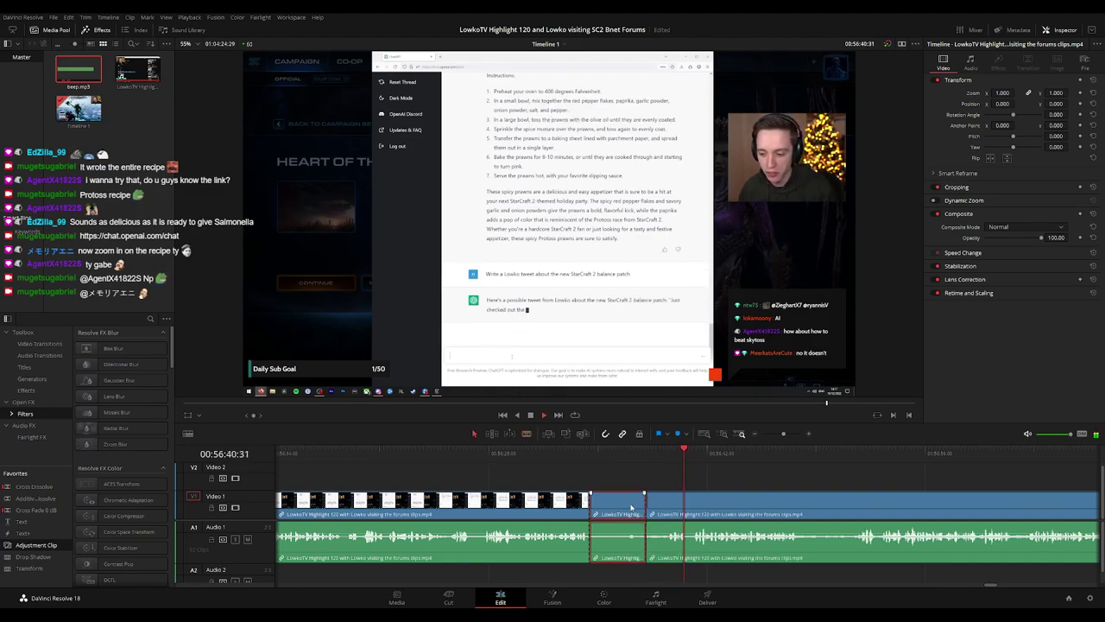
key(Delete)
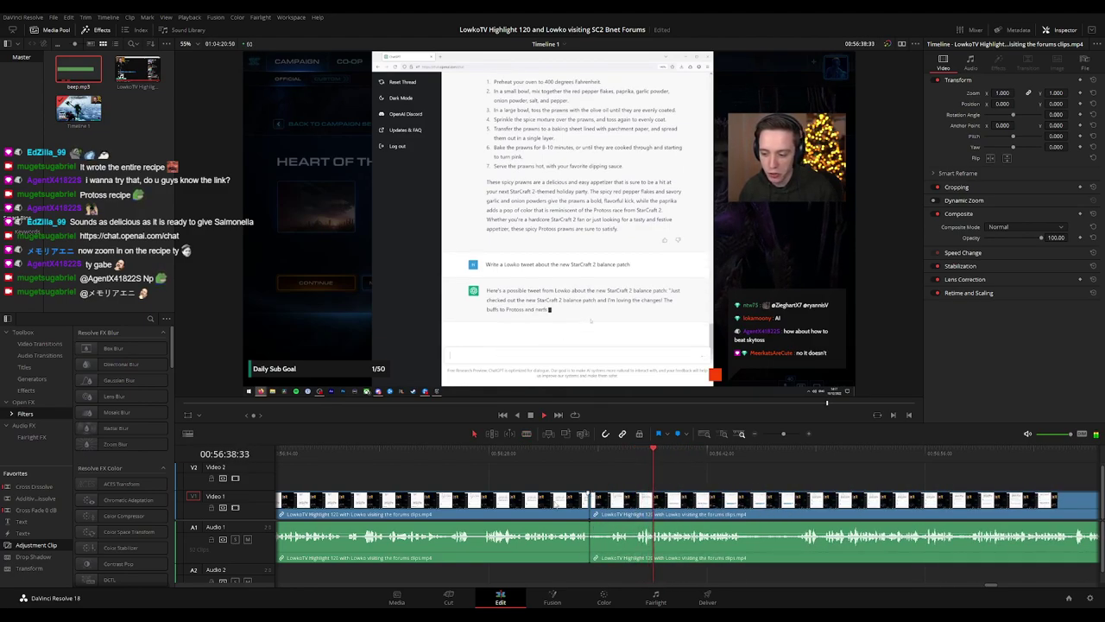
click(580, 503)
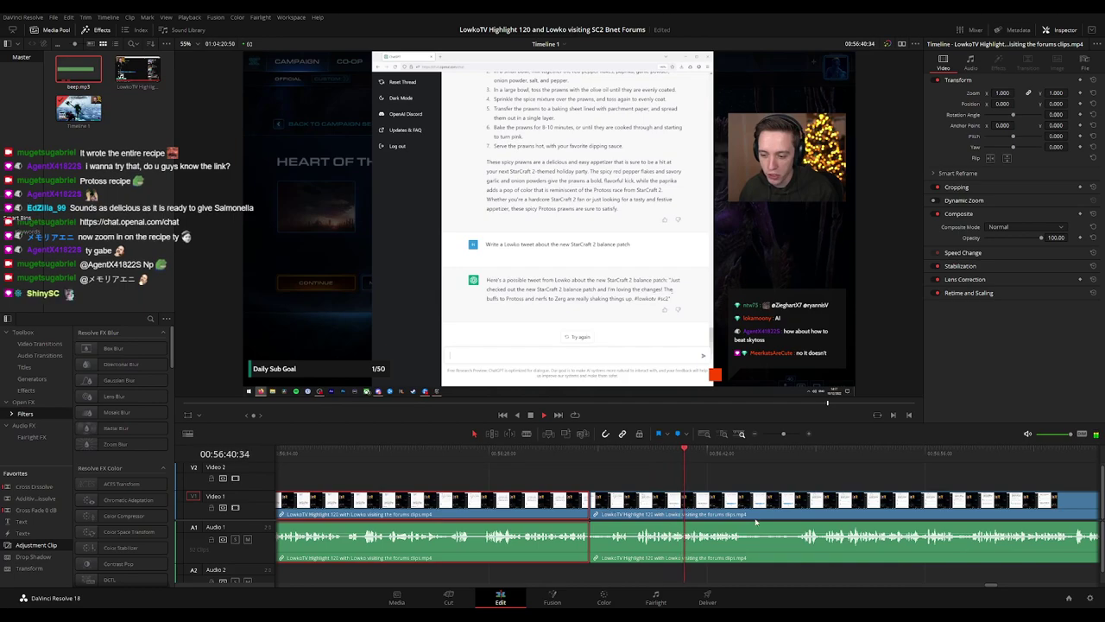
key(Delete)
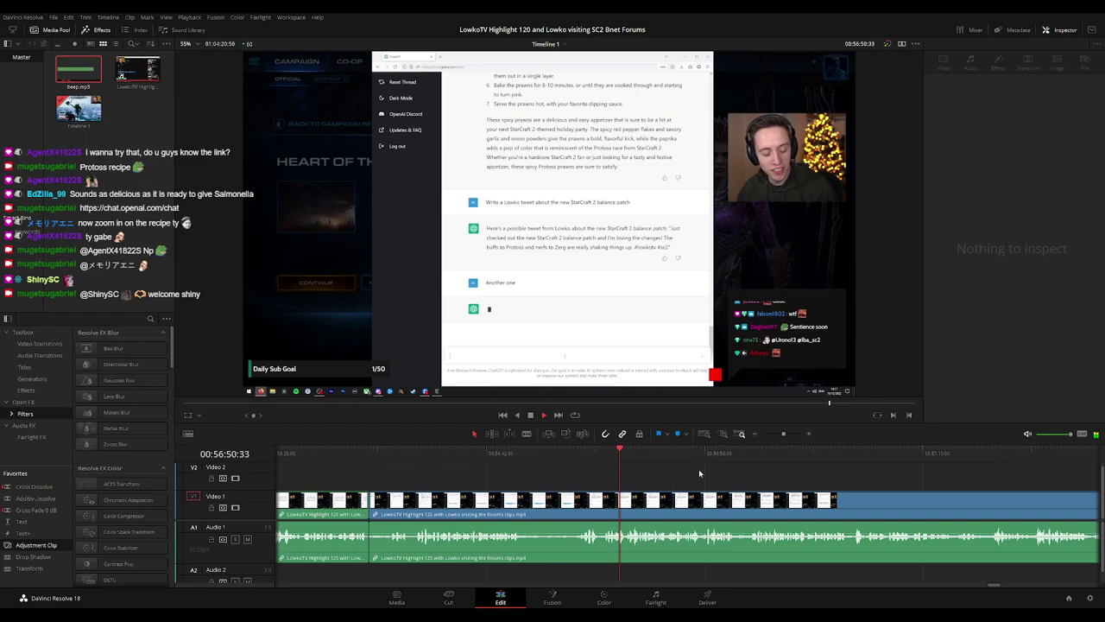
- Play through the ChatGPT balance patch tweets and Hydralisk question from about 00:56:50 to 00:57:32, checking for pauses and words to censor
scroll(702, 475, right, 3)
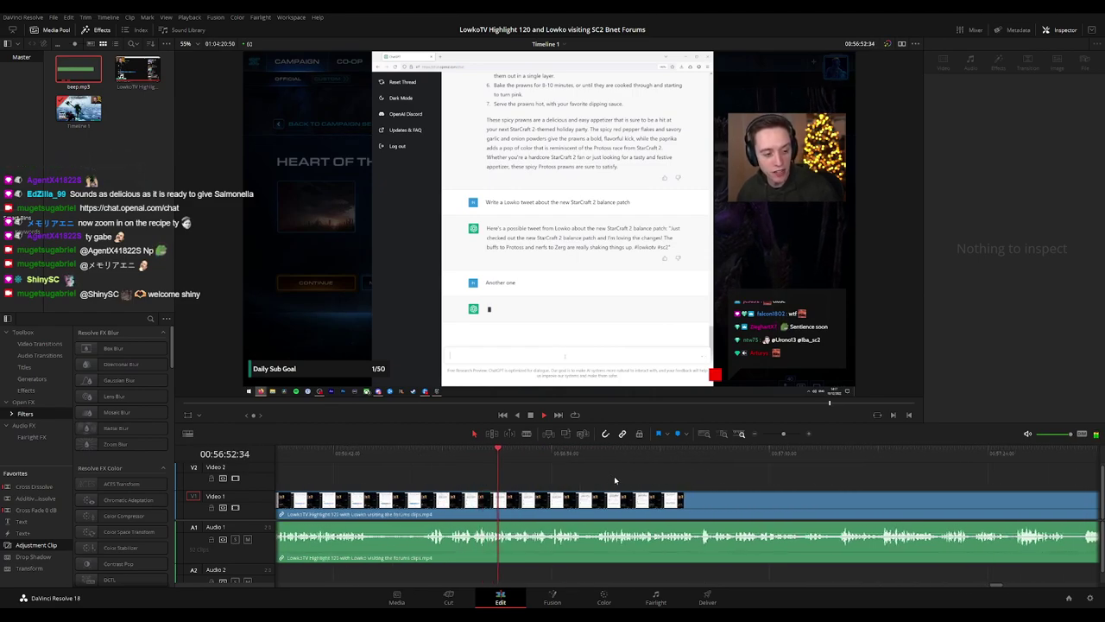
scroll(614, 475, right, 2)
scroll(561, 467, left, 3)
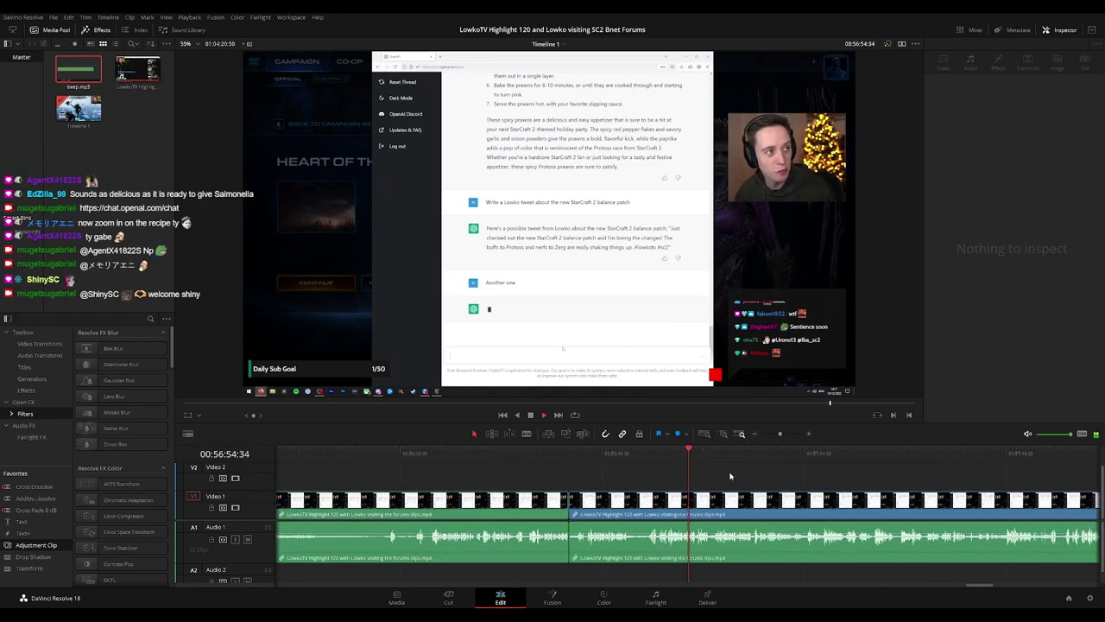
scroll(756, 479, down, 3)
scroll(756, 479, up, 4)
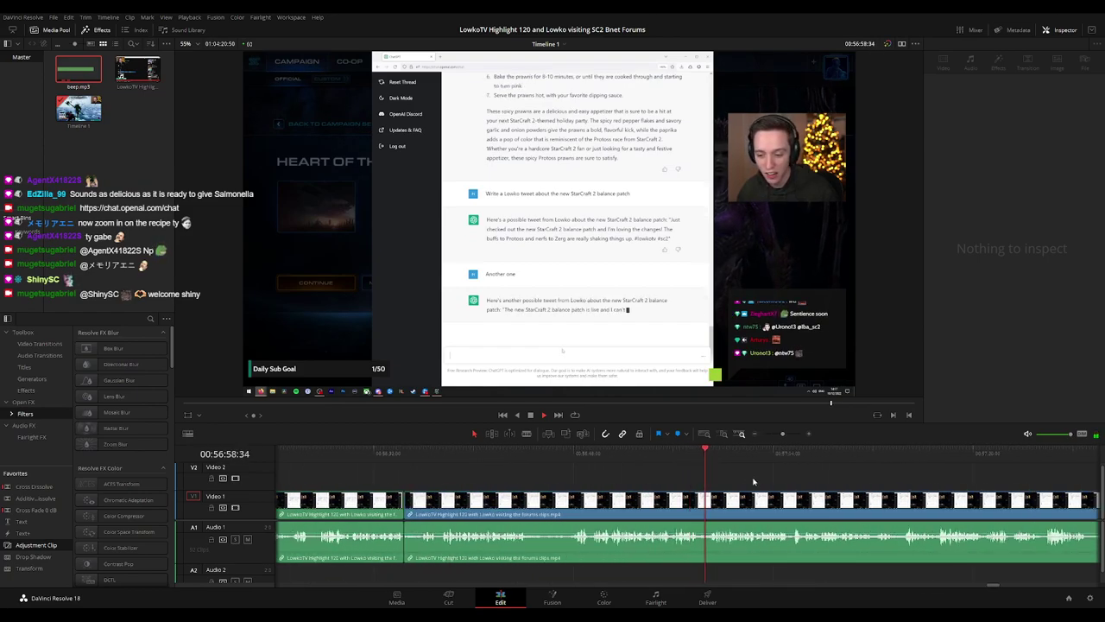
scroll(691, 480, right, 2)
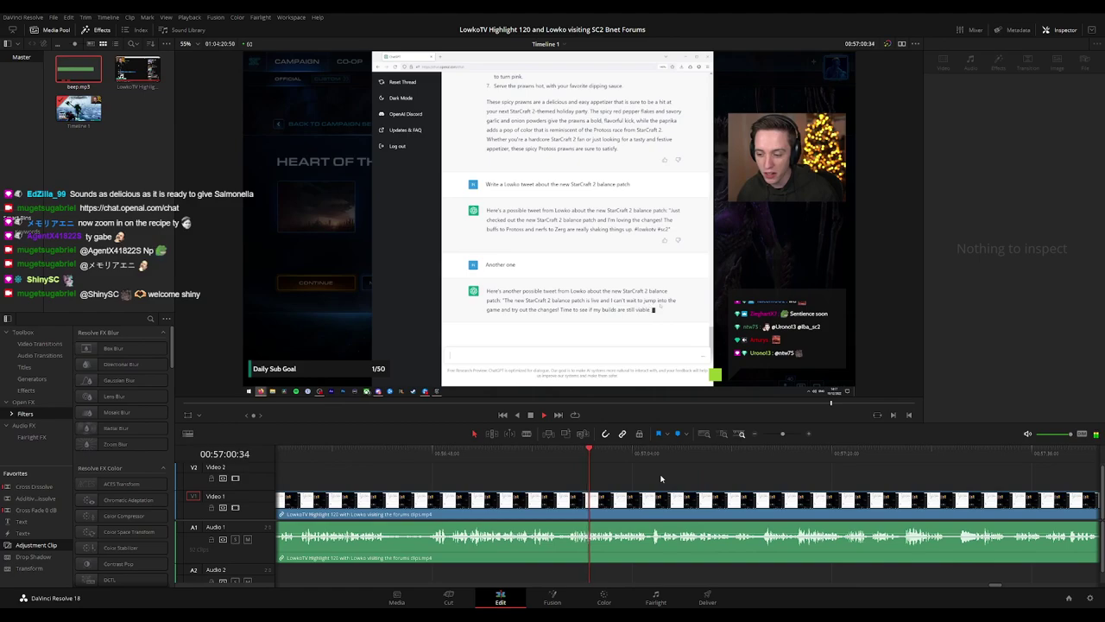
scroll(674, 481, right, 2)
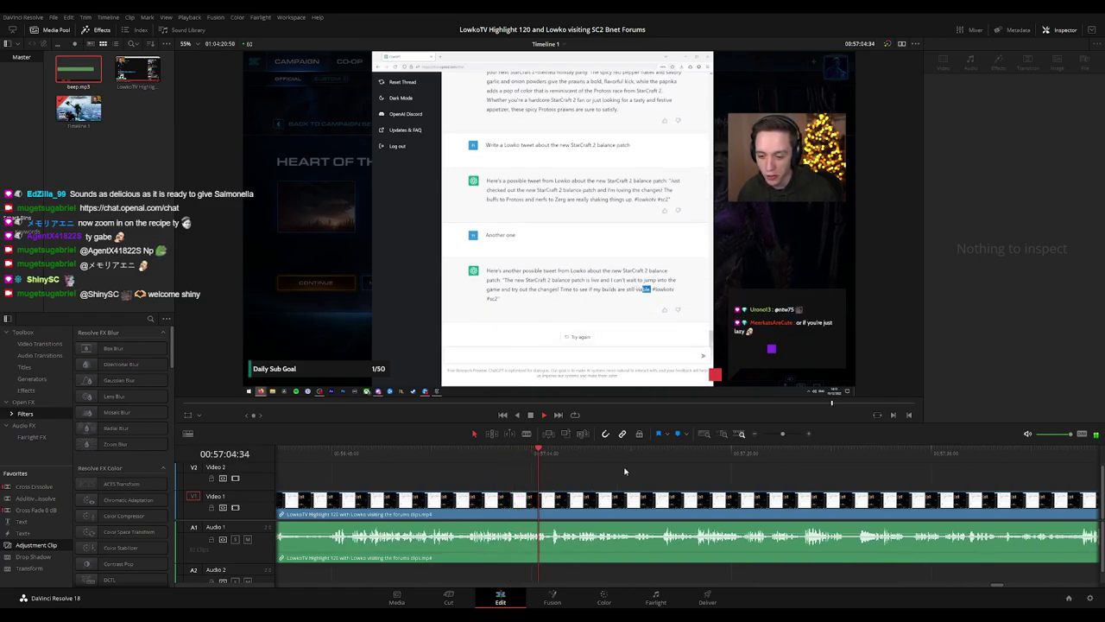
scroll(675, 481, right, 1)
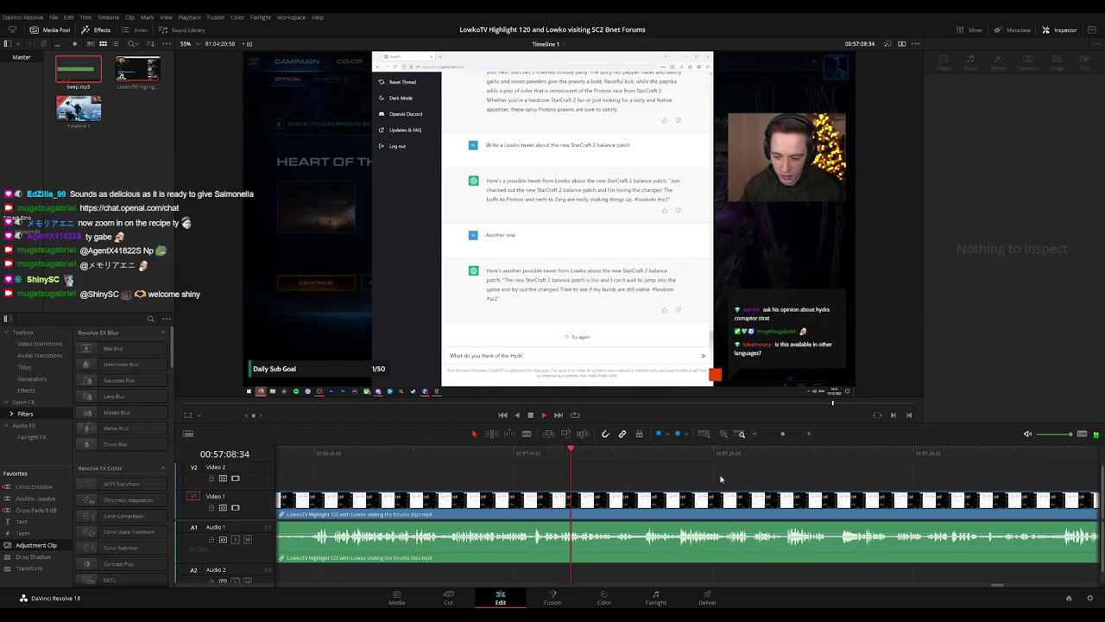
scroll(682, 475, right, 6)
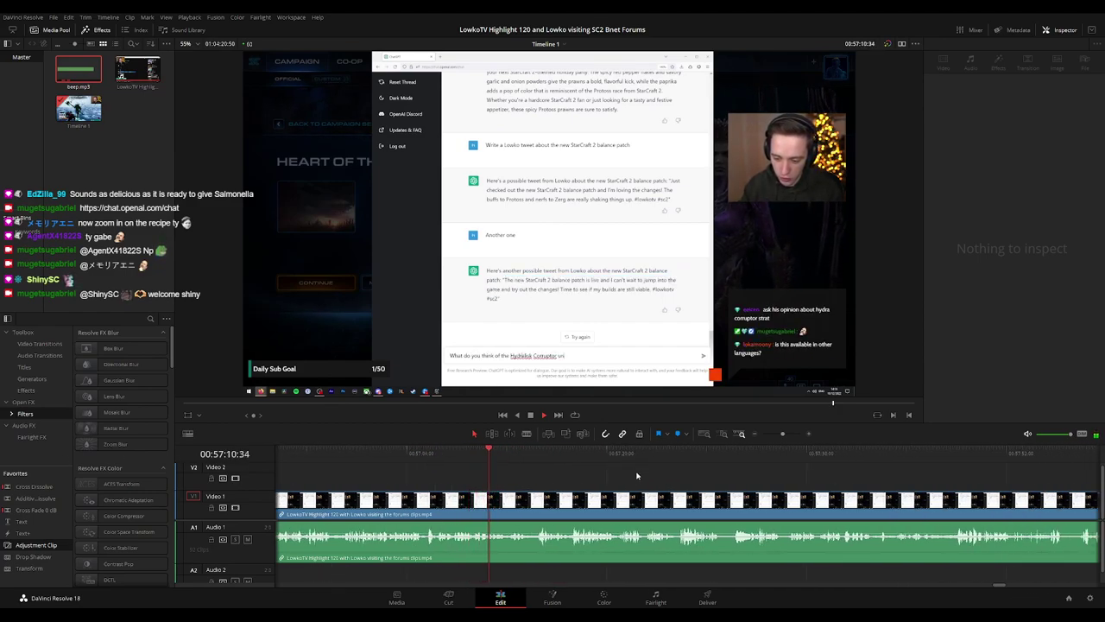
scroll(630, 475, right, 2)
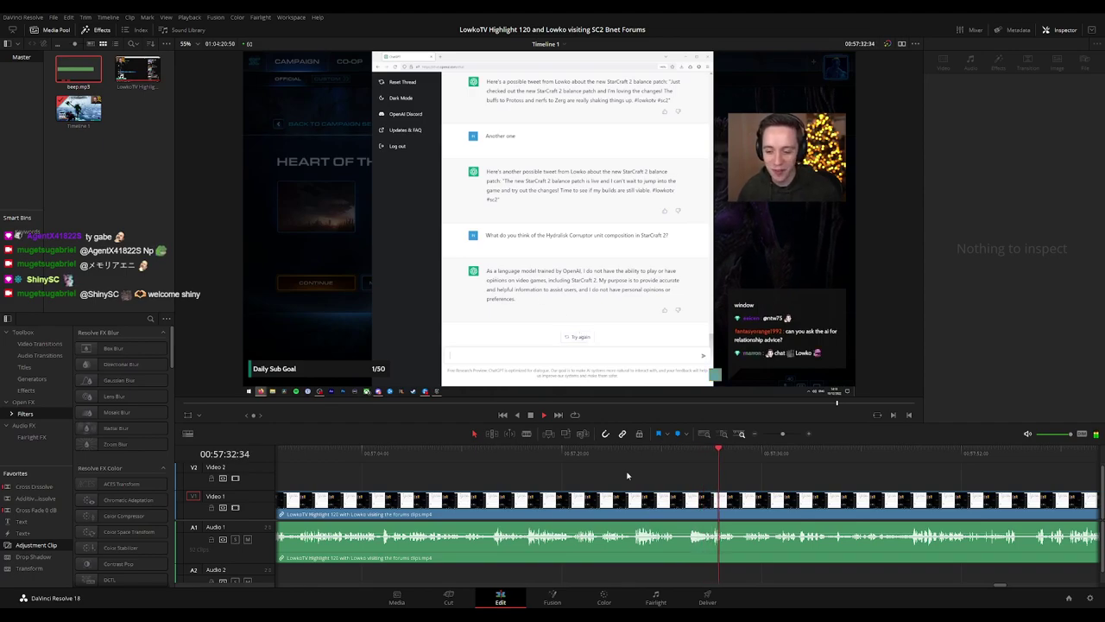
- Split out and ripple-delete the pause from about 00:57:25 to 00:57:29, and colour the section before that cut green
click(610, 452)
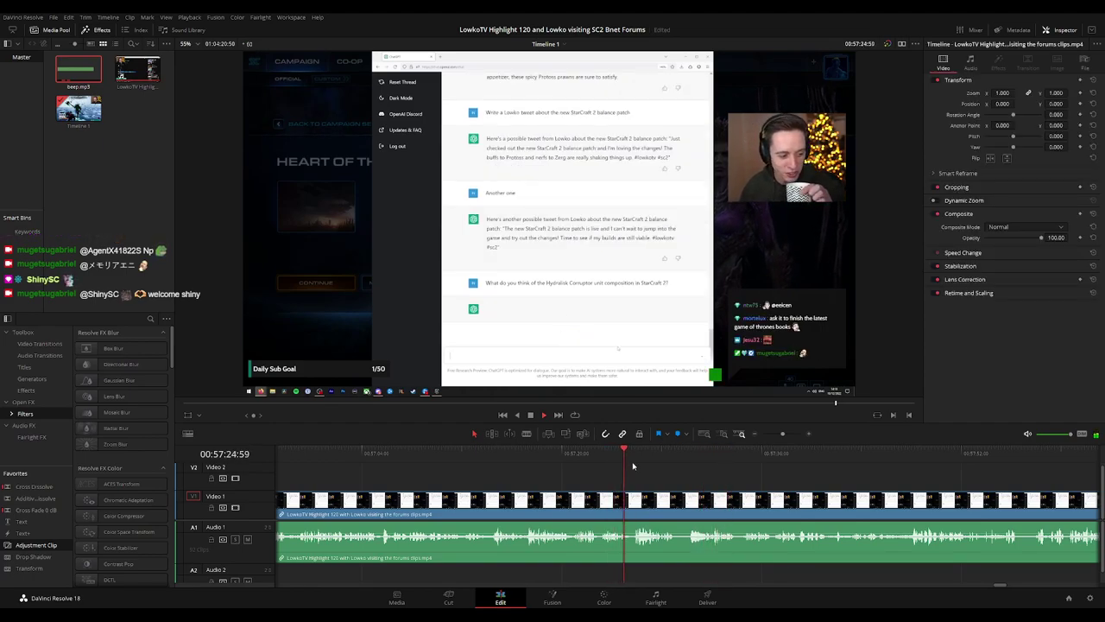
key(ctrl+b)
click(685, 452)
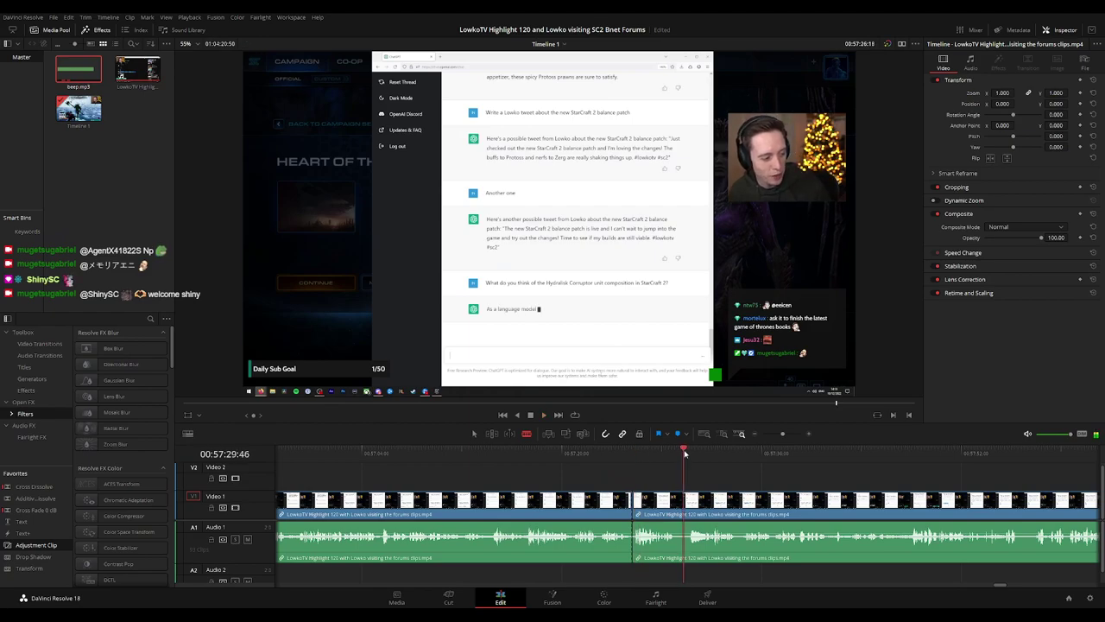
key(ctrl+b)
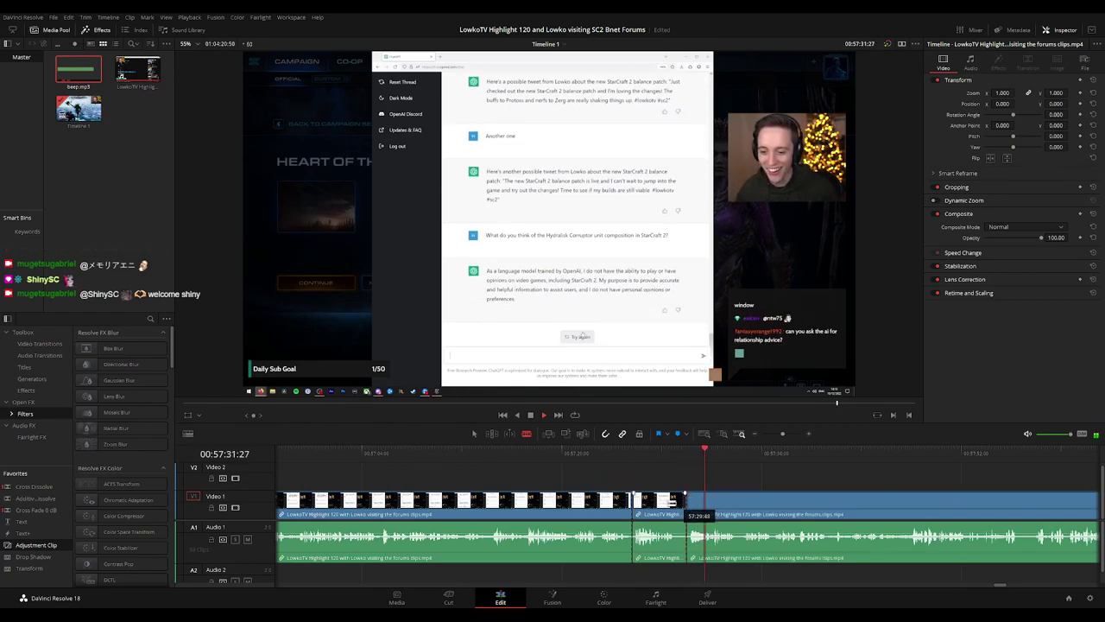
click(665, 503)
key(Delete)
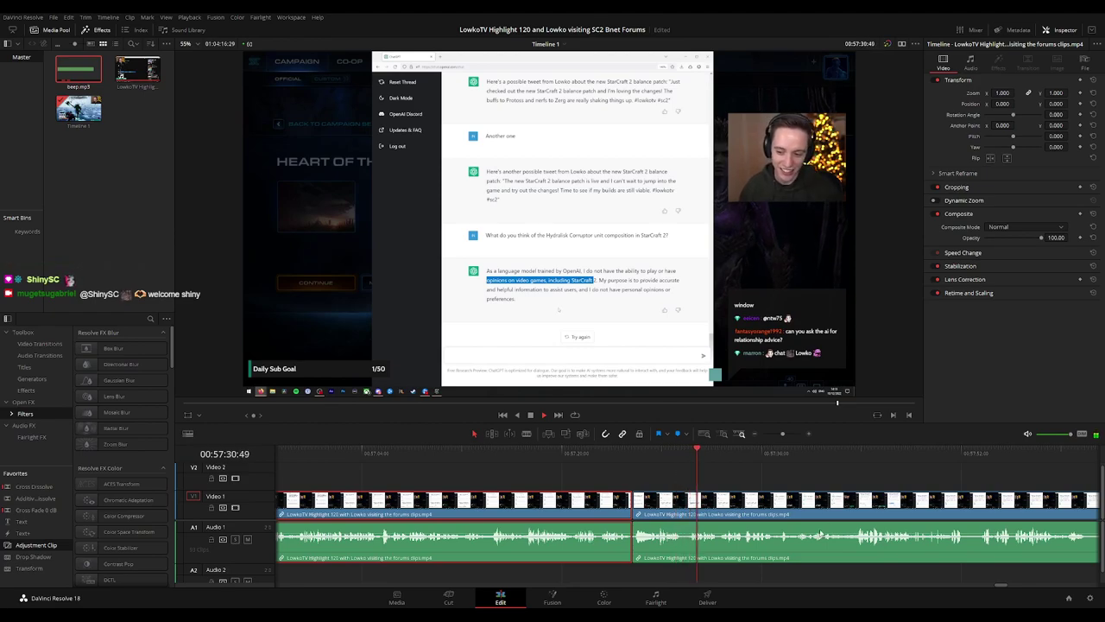
key(g)
click(780, 481)
- Review the new cut from about 00:57:27 and check the part up to about 00:57:40 for pauses and words to censor
key(shift+Left)
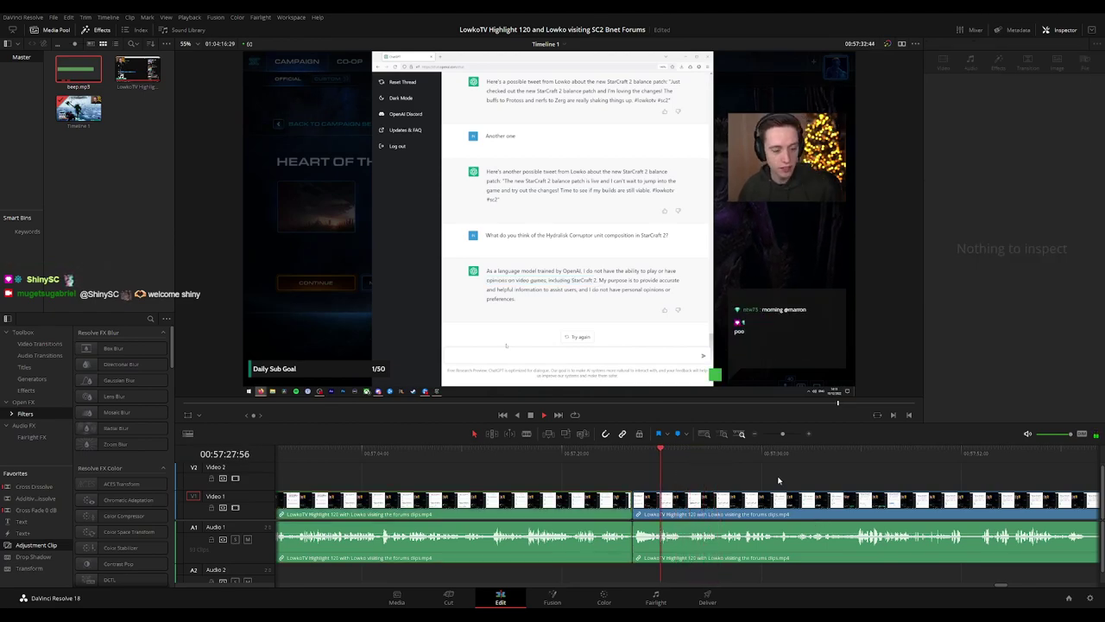
key(shift+Right)
scroll(686, 468, right, 2)
key(ctrl+minus)
key(ctrl+minus)
key(ctrl+minus)
key(ctrl+minus)
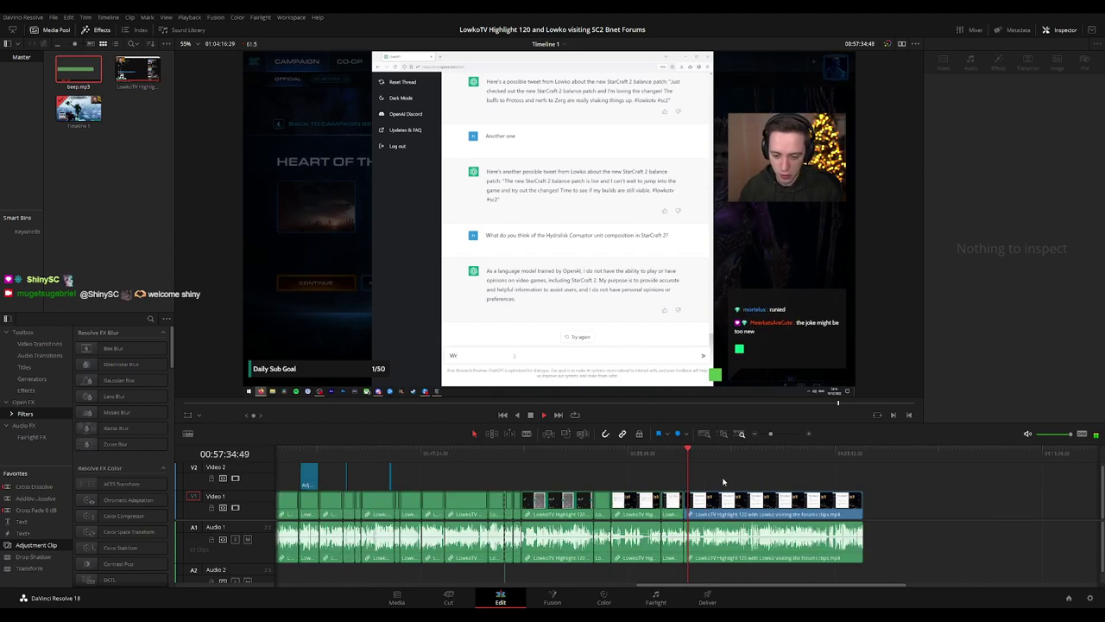
scroll(723, 481, up, 5)
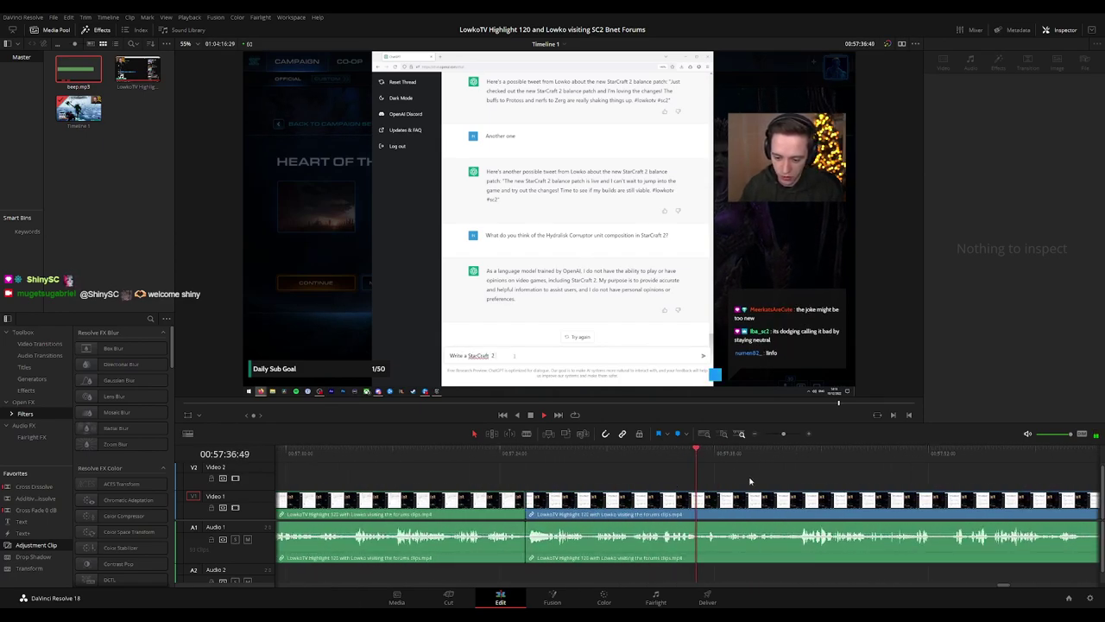
drag(750, 481, 587, 480)
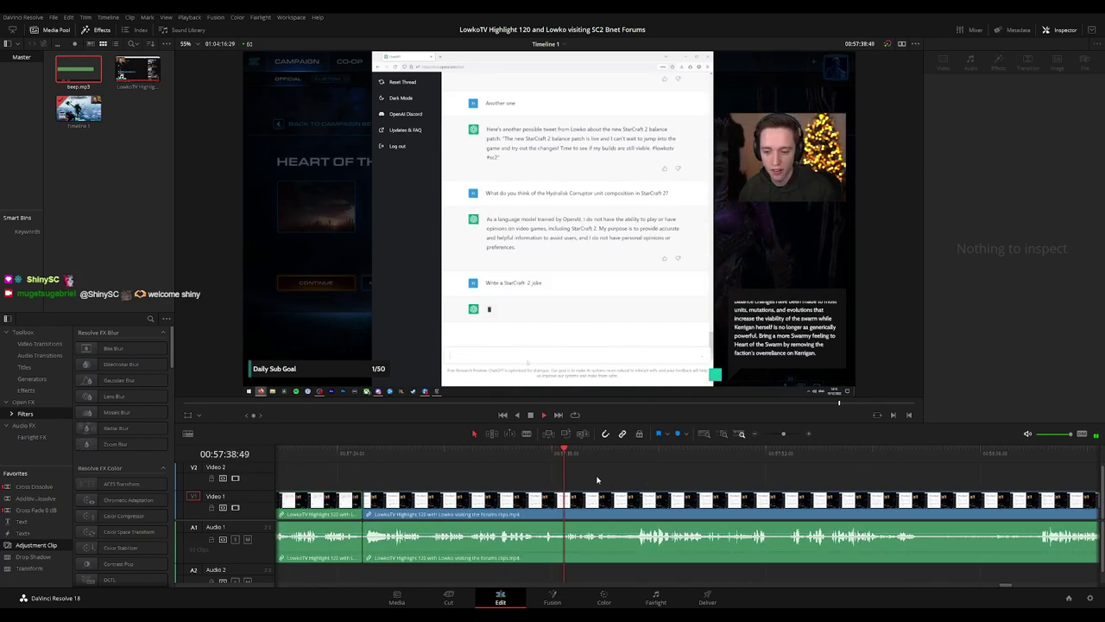
scroll(611, 466, right, 1)
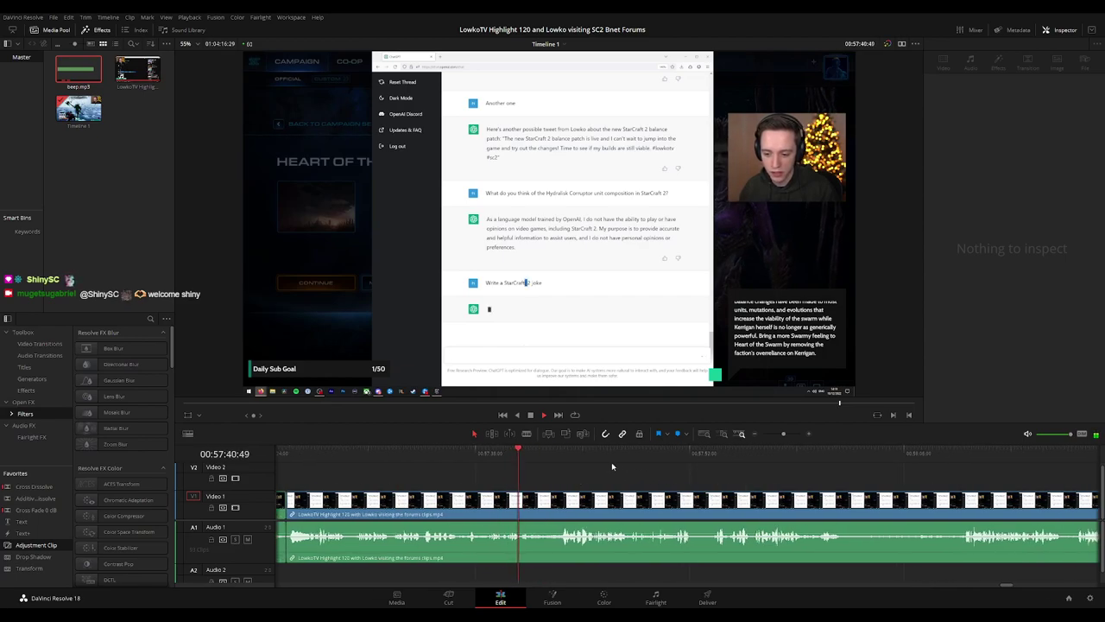
- Check the StarCraft 2 jokes from about 00:57:43 to 00:58:28 for words to censor, skipping the quiet stretch up to about 00:58:09 in playback
click(560, 453)
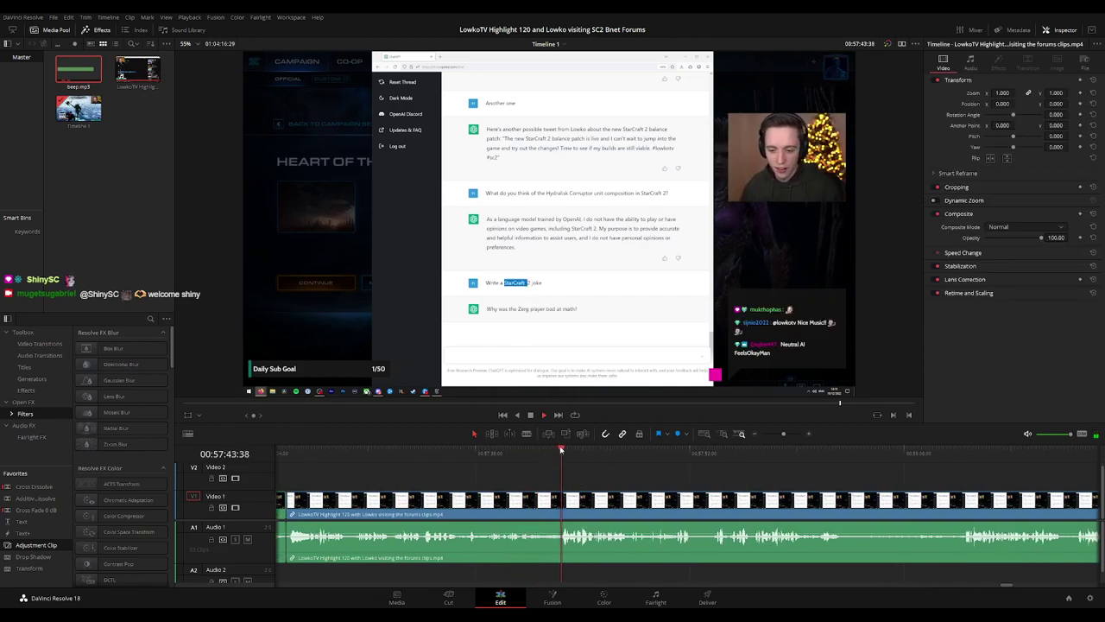
scroll(561, 461, right, 2)
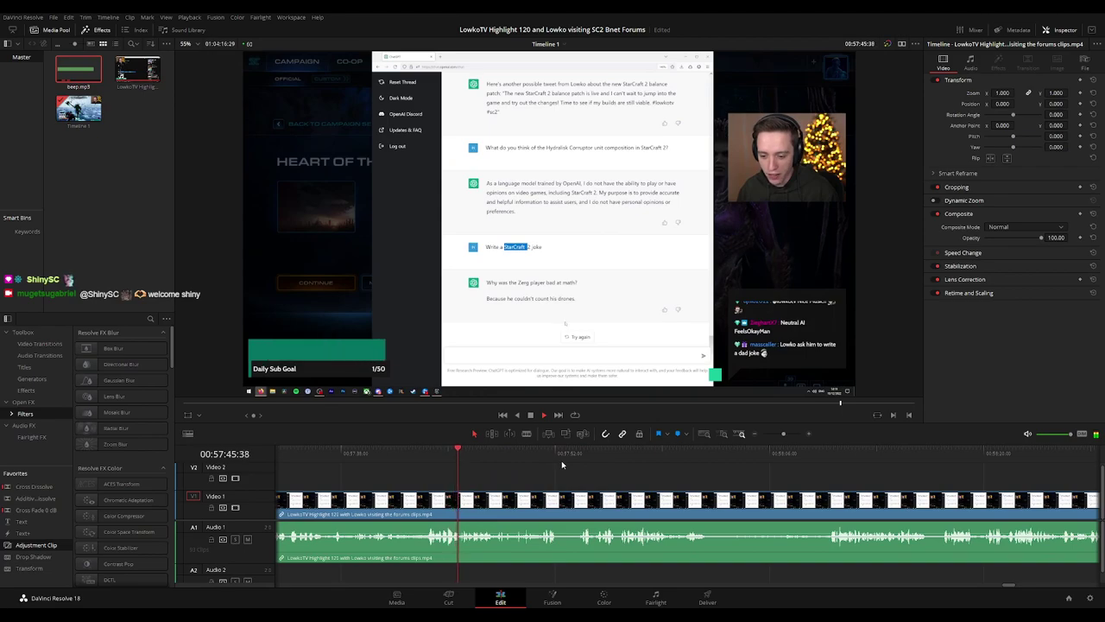
scroll(578, 469, right, 1)
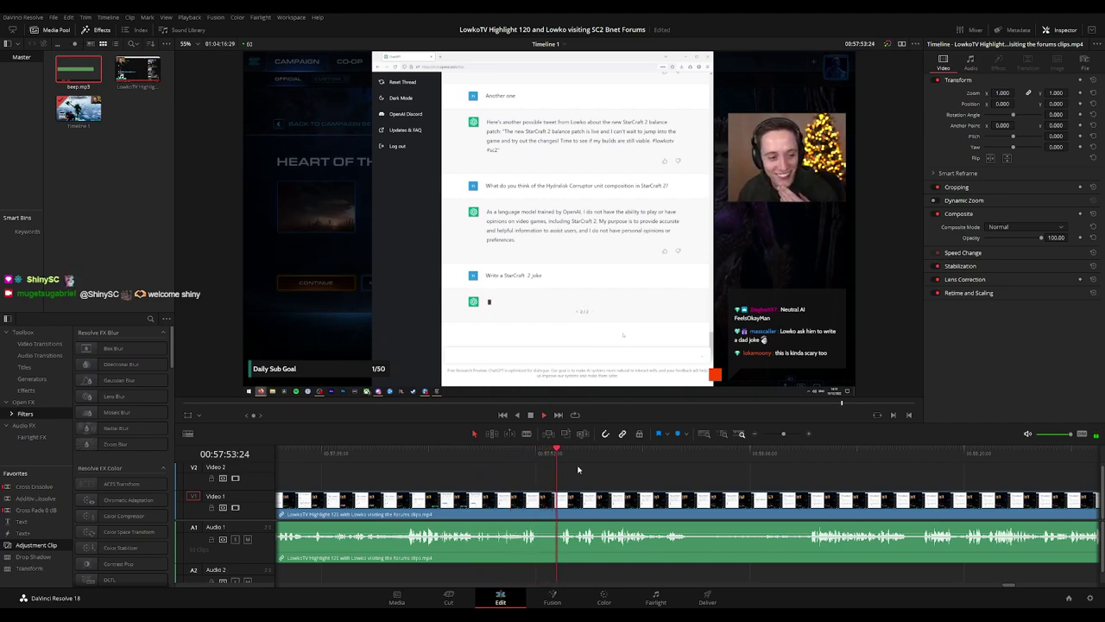
scroll(596, 469, right, 1)
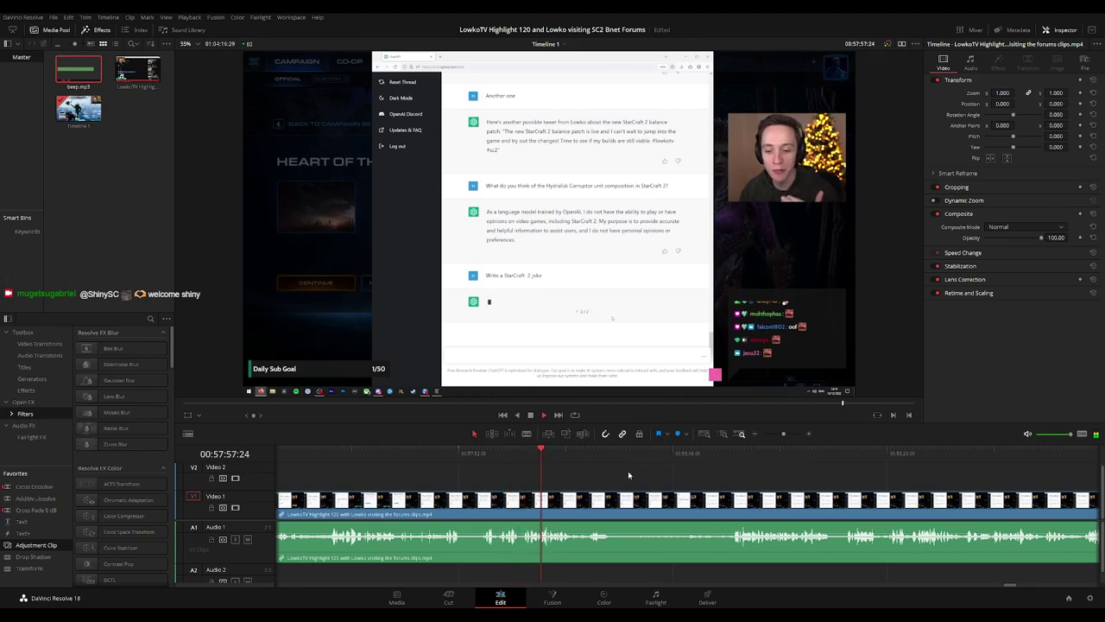
scroll(628, 474, right, 1)
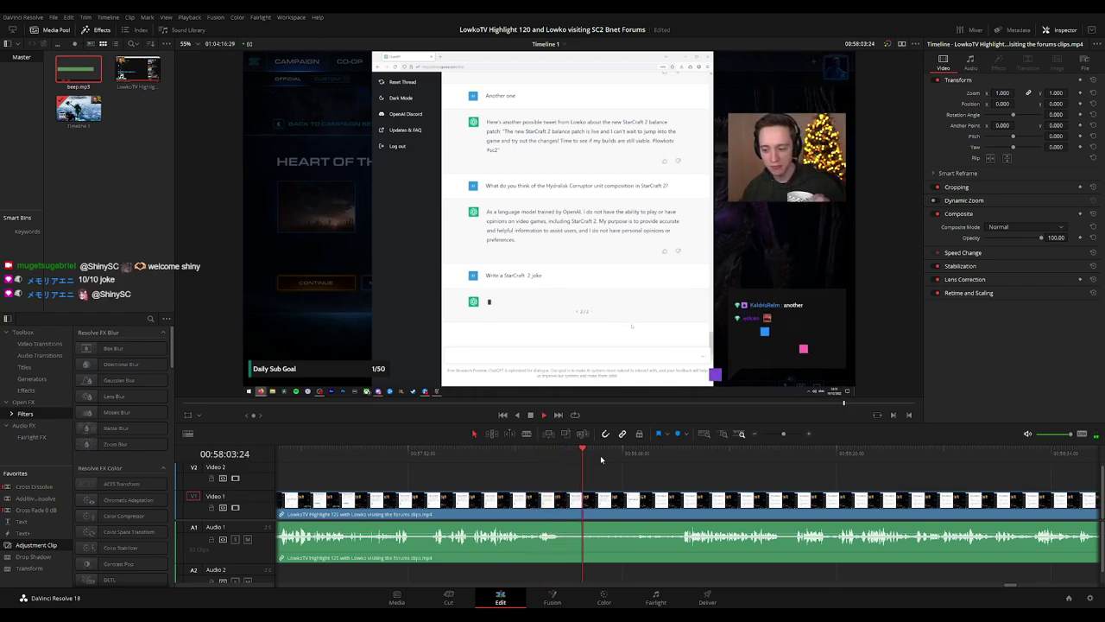
click(650, 452)
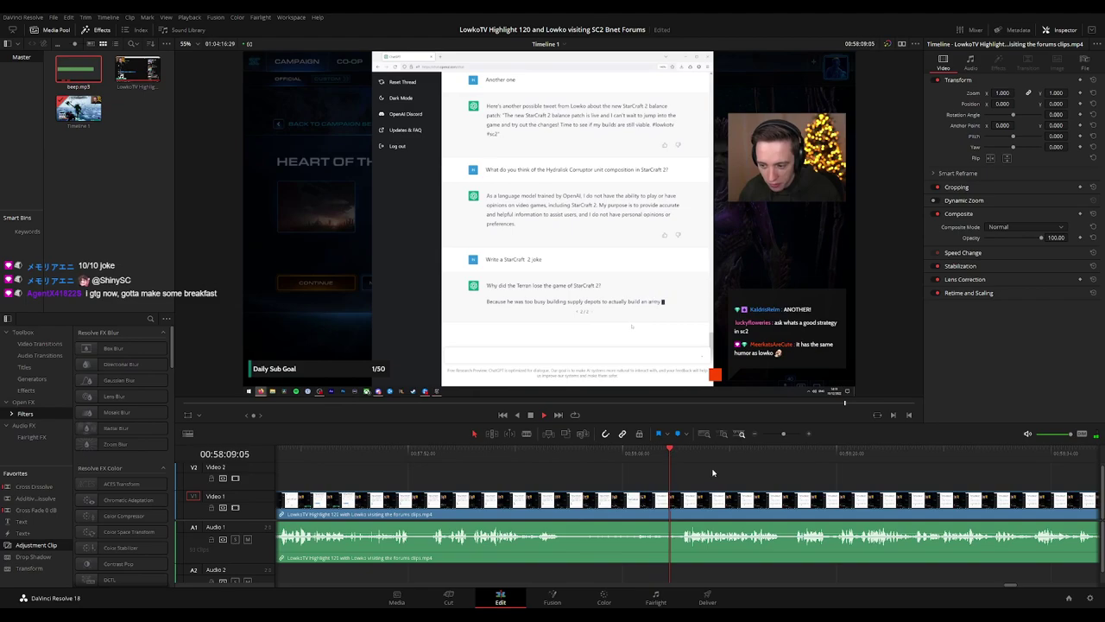
drag(807, 484, 659, 469)
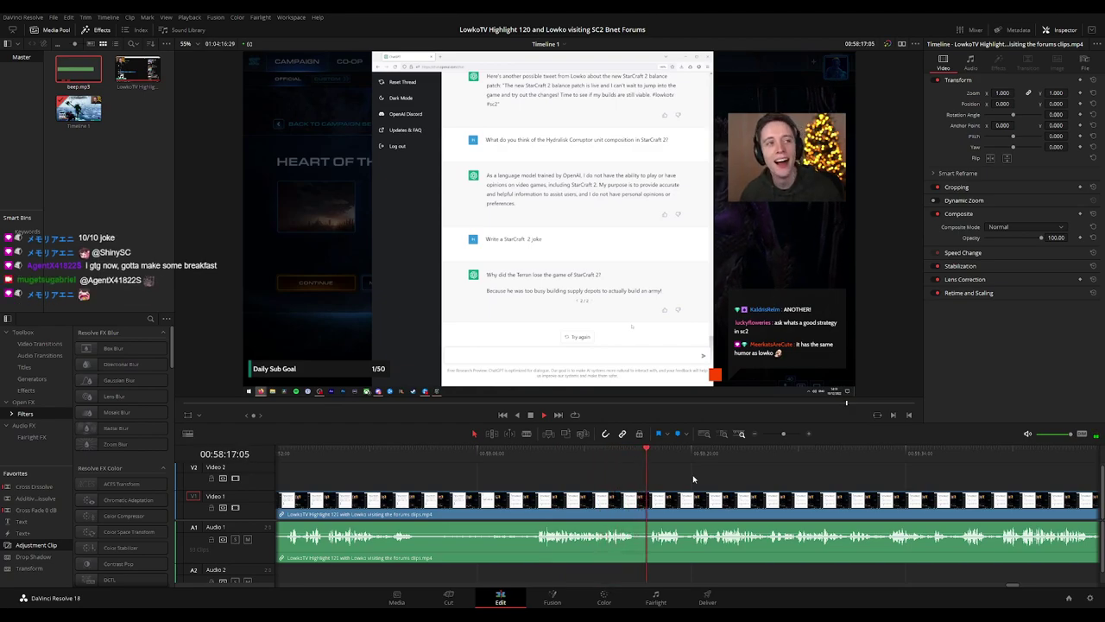
drag(693, 479, 507, 472)
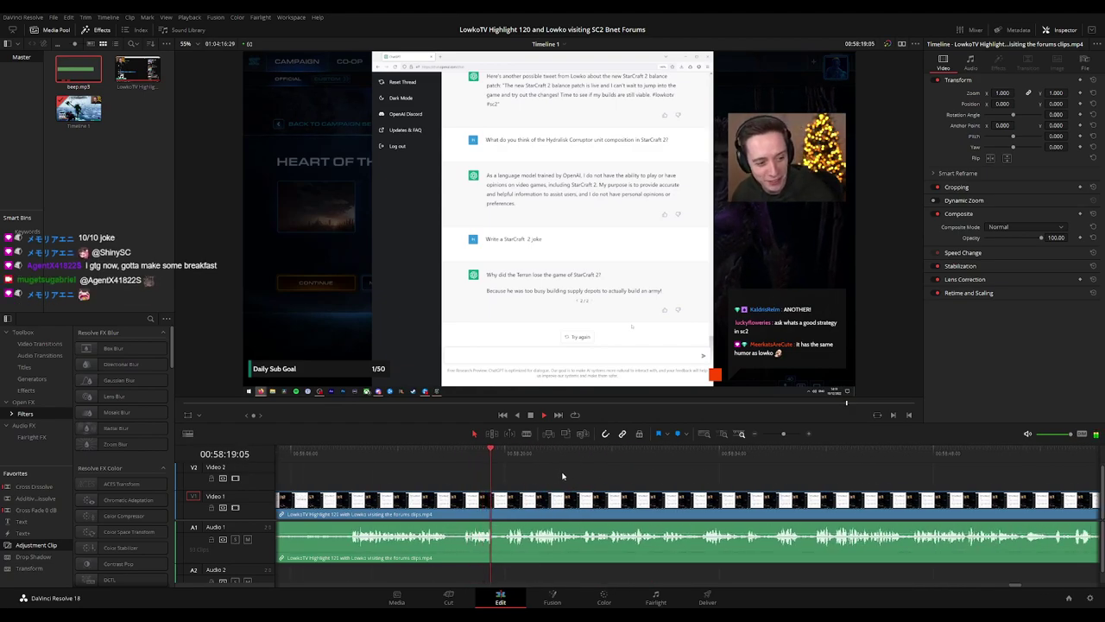
scroll(595, 482, right, 1)
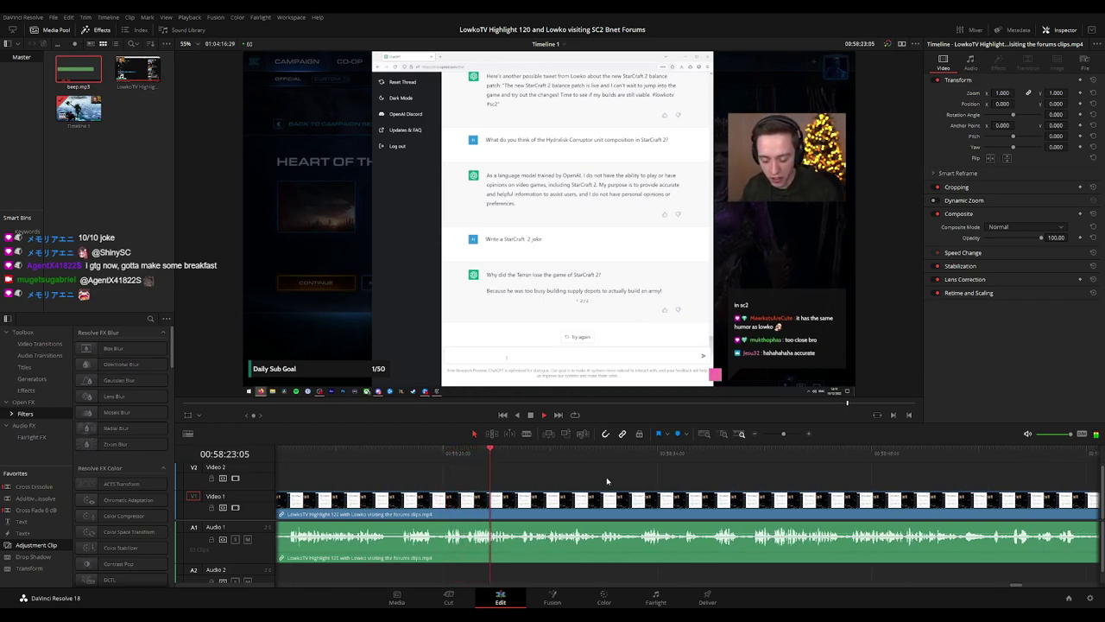
scroll(606, 481, right, 1)
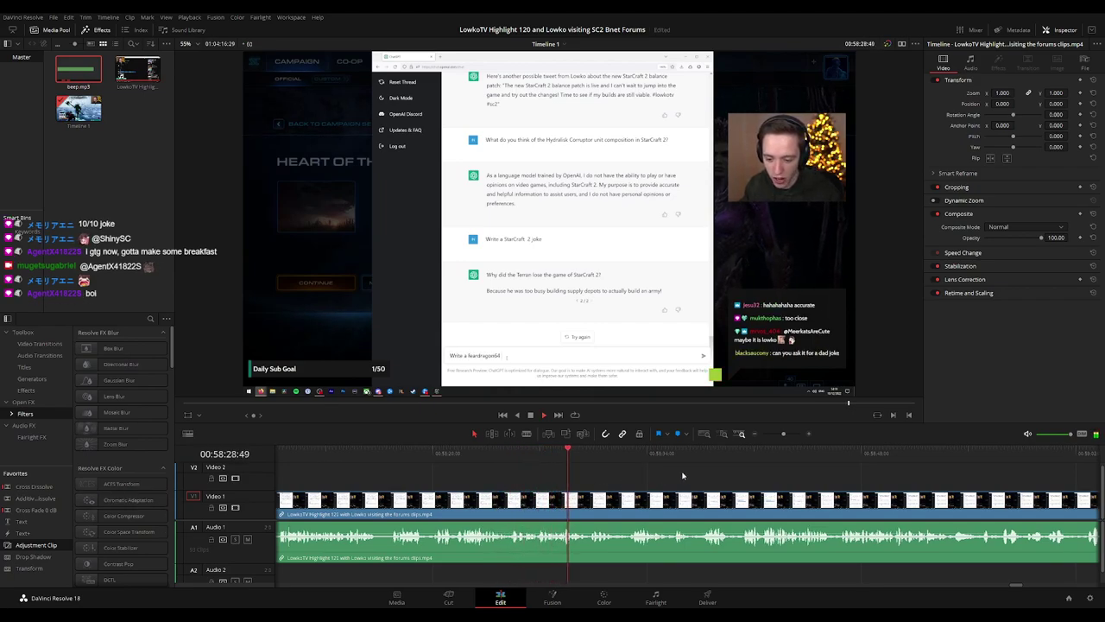
- Continue playback through the second ChatGPT tweet and the email prompt from about 00:58:28 to 00:59:04, checking for pauses and words to censor
scroll(596, 466, right, 5)
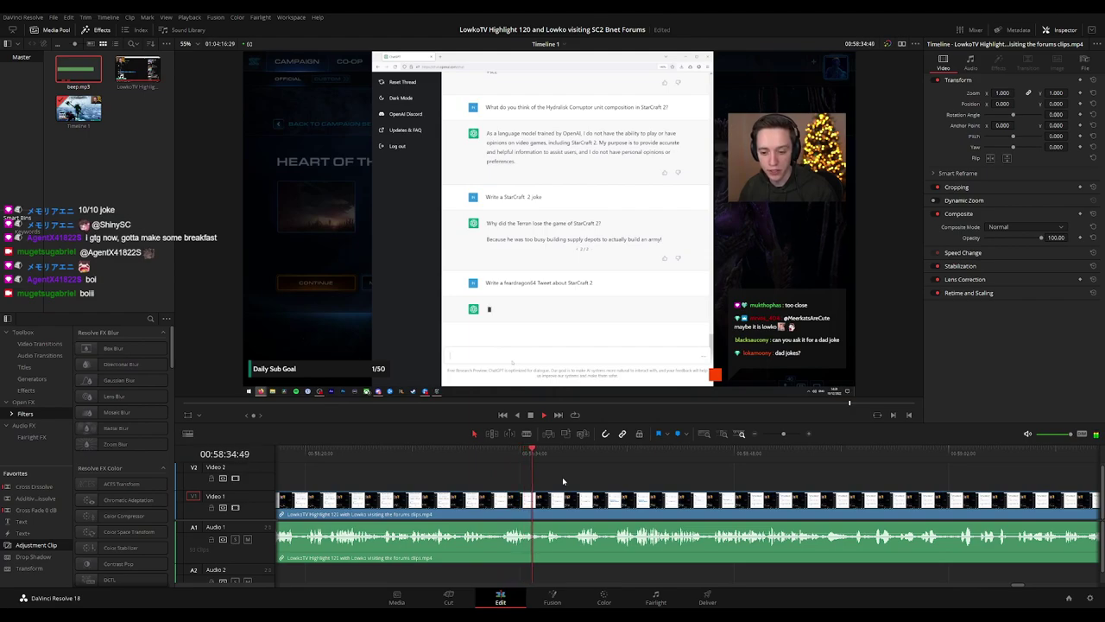
scroll(547, 459, right, 5)
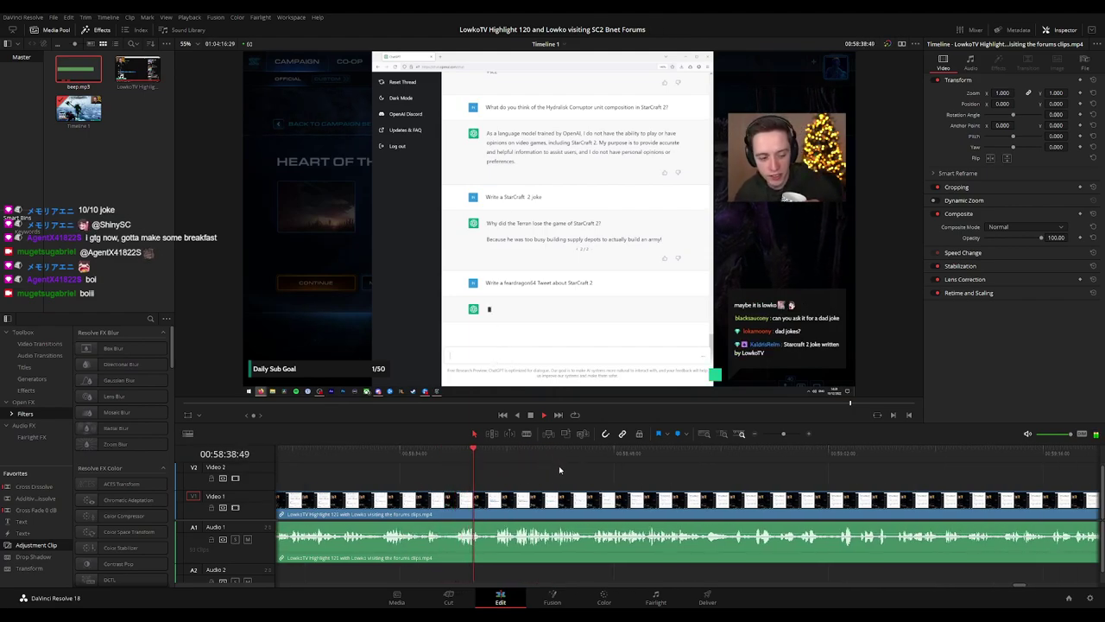
scroll(571, 471, right, 1)
scroll(553, 475, right, 3)
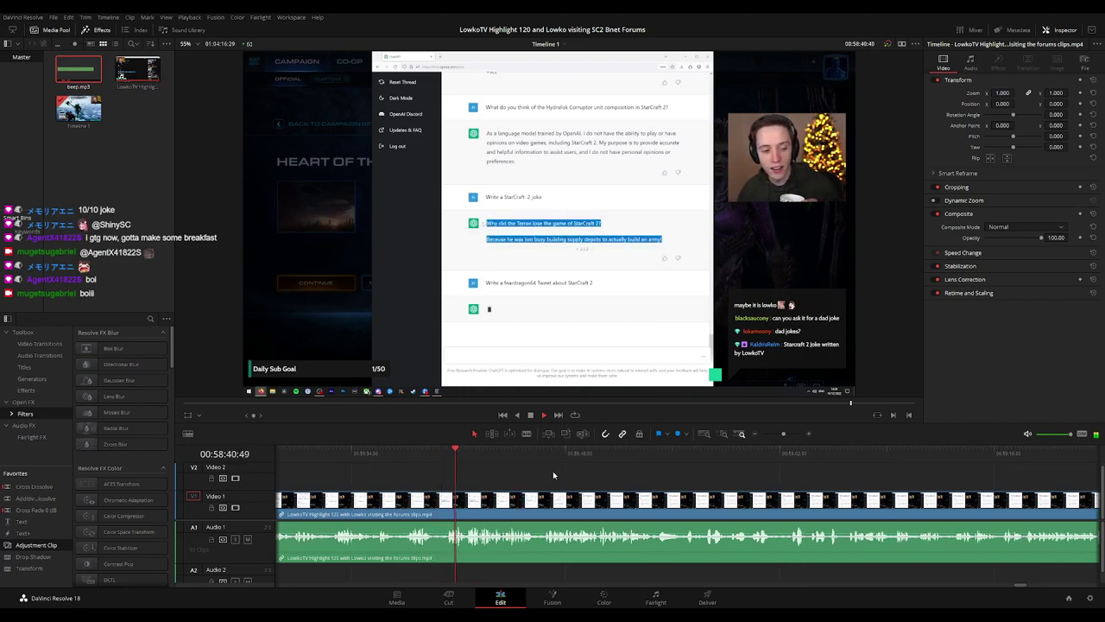
scroll(565, 474, right, 4)
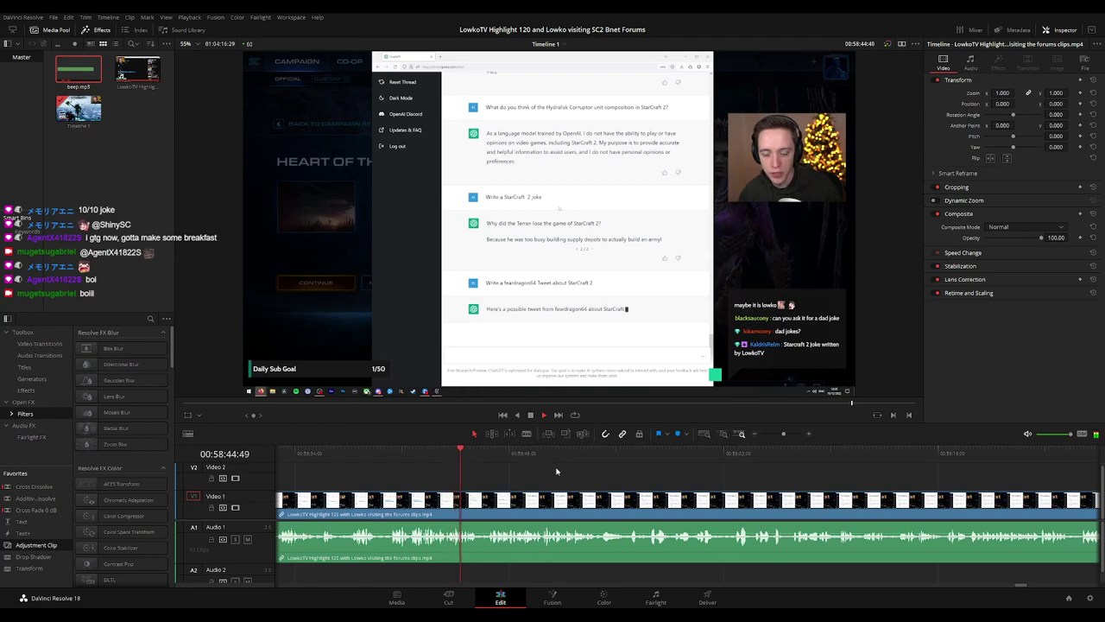
scroll(571, 472, right, 3)
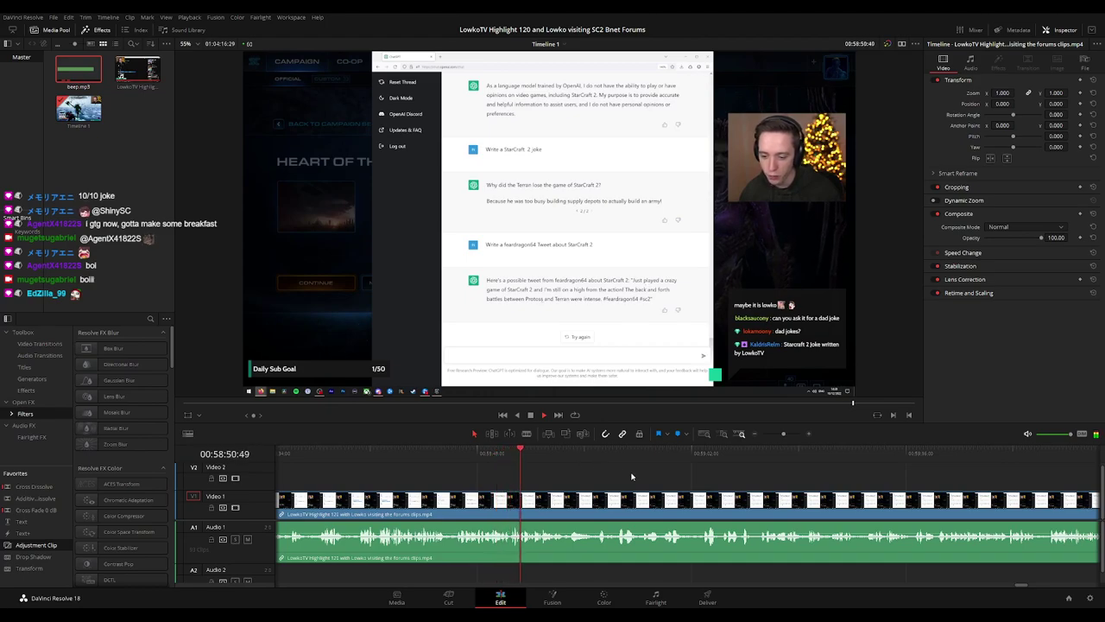
scroll(587, 472, right, 3)
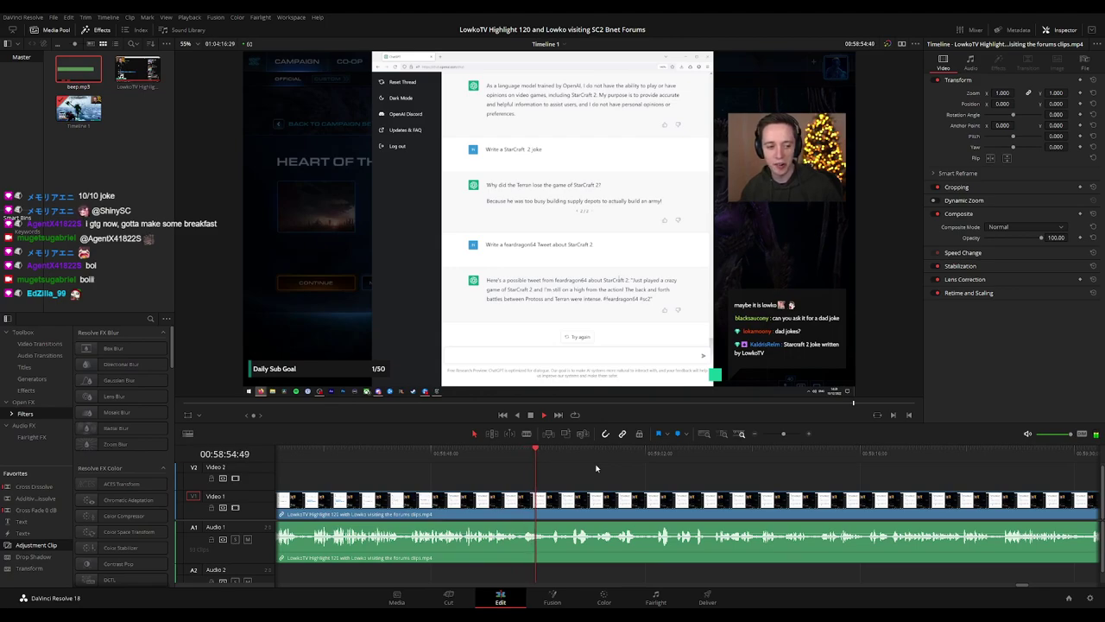
scroll(688, 483, right, 2)
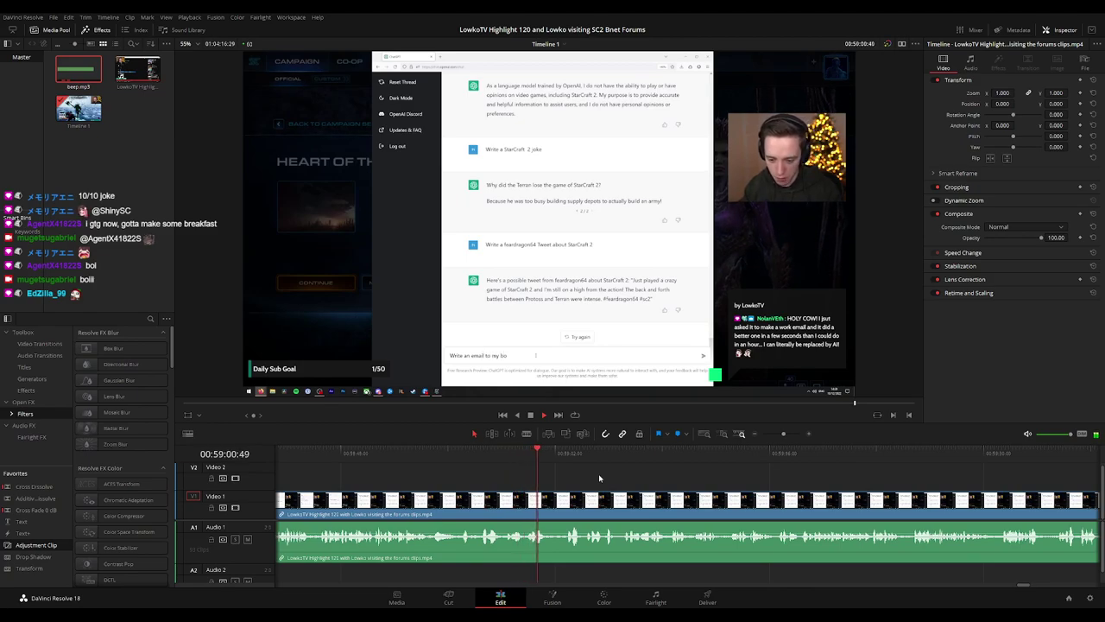
scroll(614, 482, right, 2)
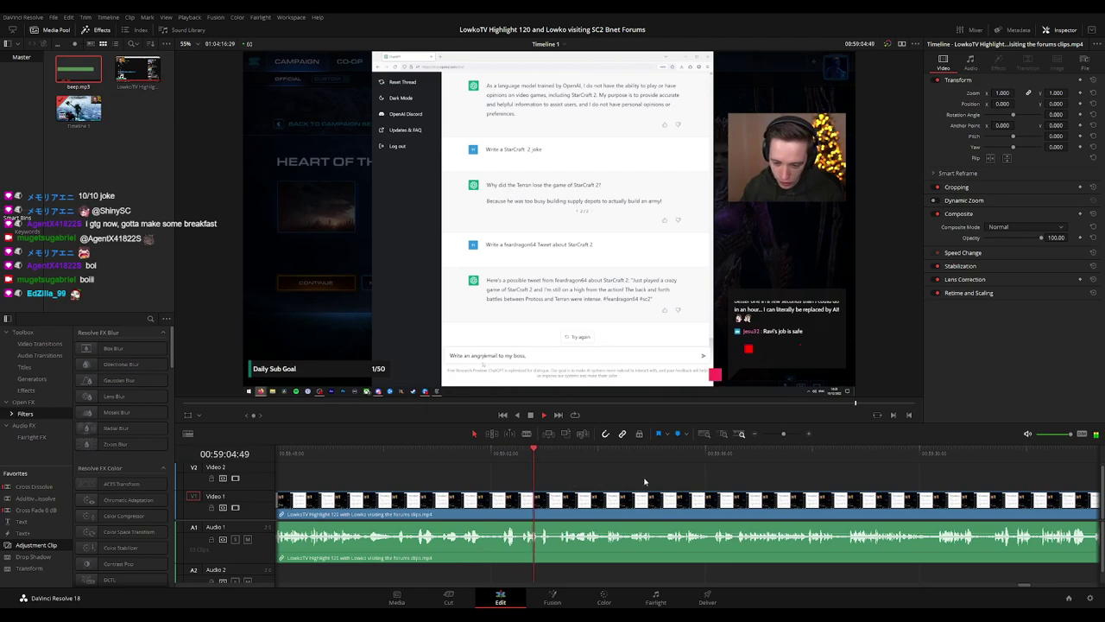
- Split out and ripple-delete the short pause at about 00:59:52, and colour the section before that cut green
scroll(578, 480, right, 2)
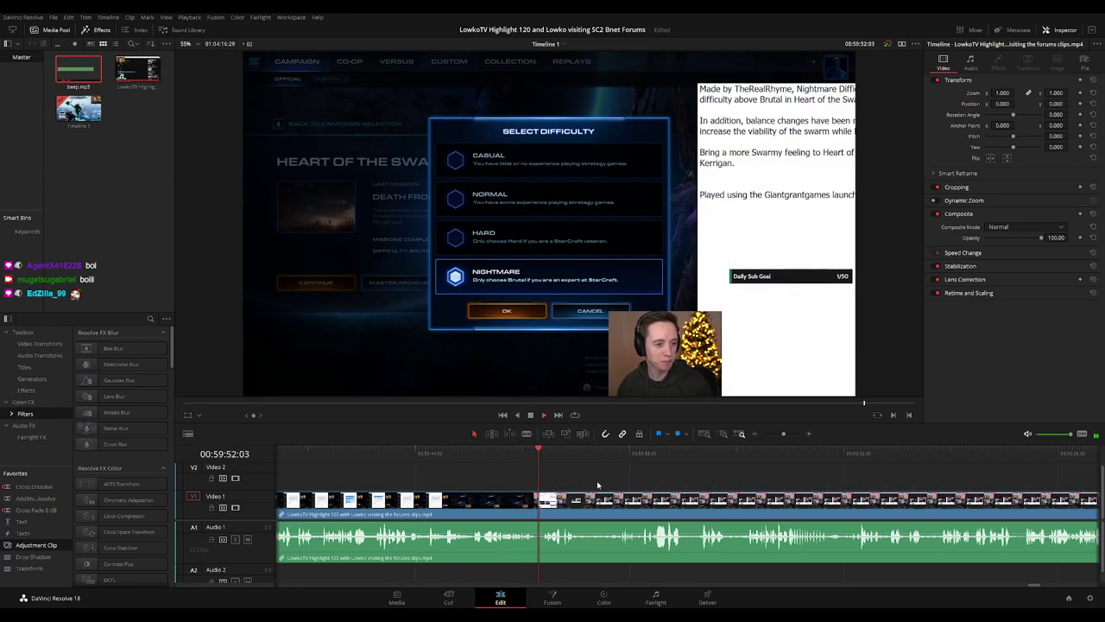
key(b)
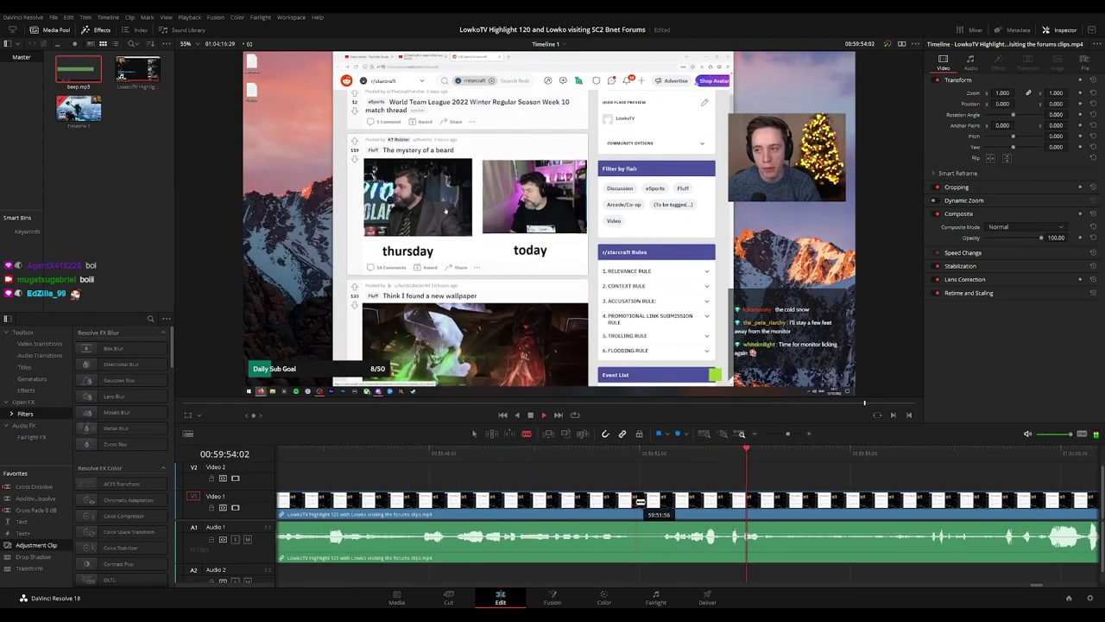
click(636, 502)
click(662, 499)
key(a)
click(652, 503)
key(Delete)
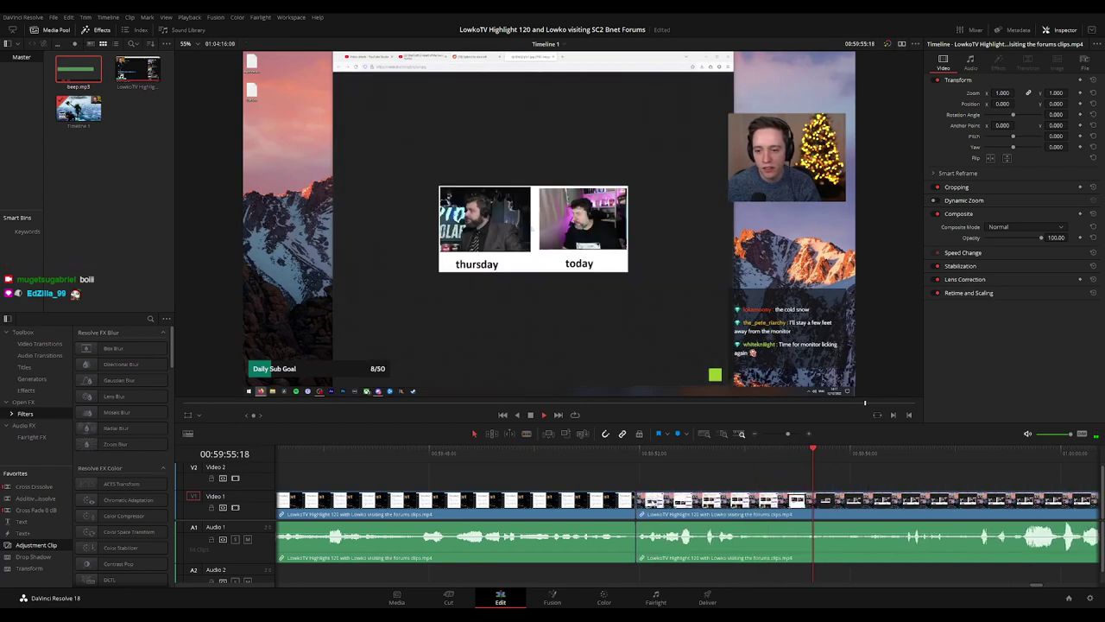
click(574, 508)
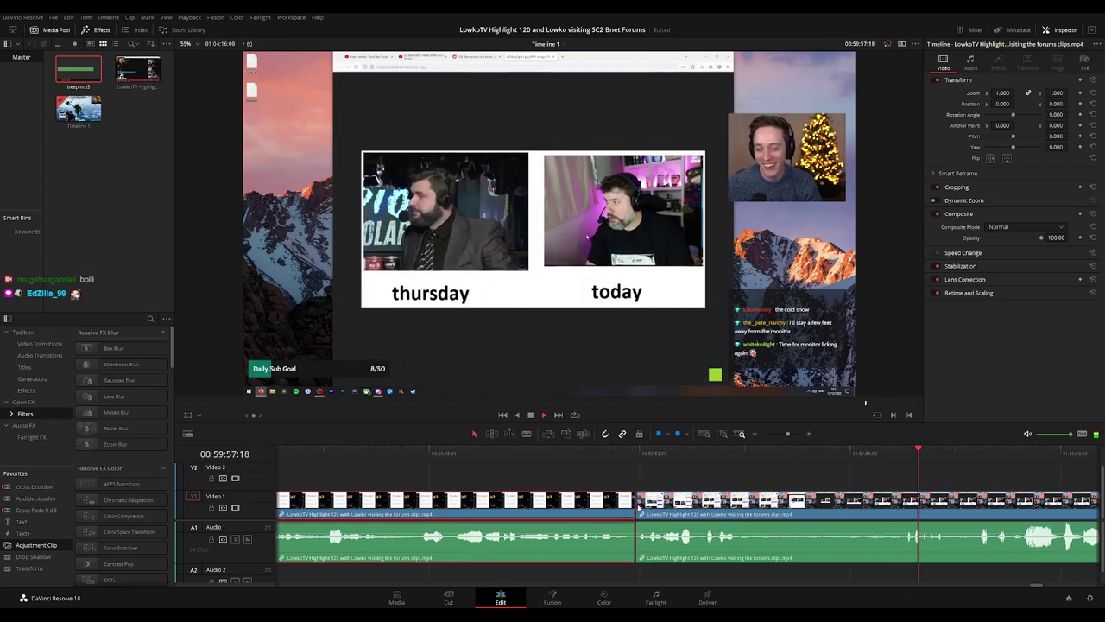
key(g)
- Review the thursday/today beard picture segment from about 00:59:59 to 01:00:37, checking for pauses and words to censor
scroll(950, 481, down, 4)
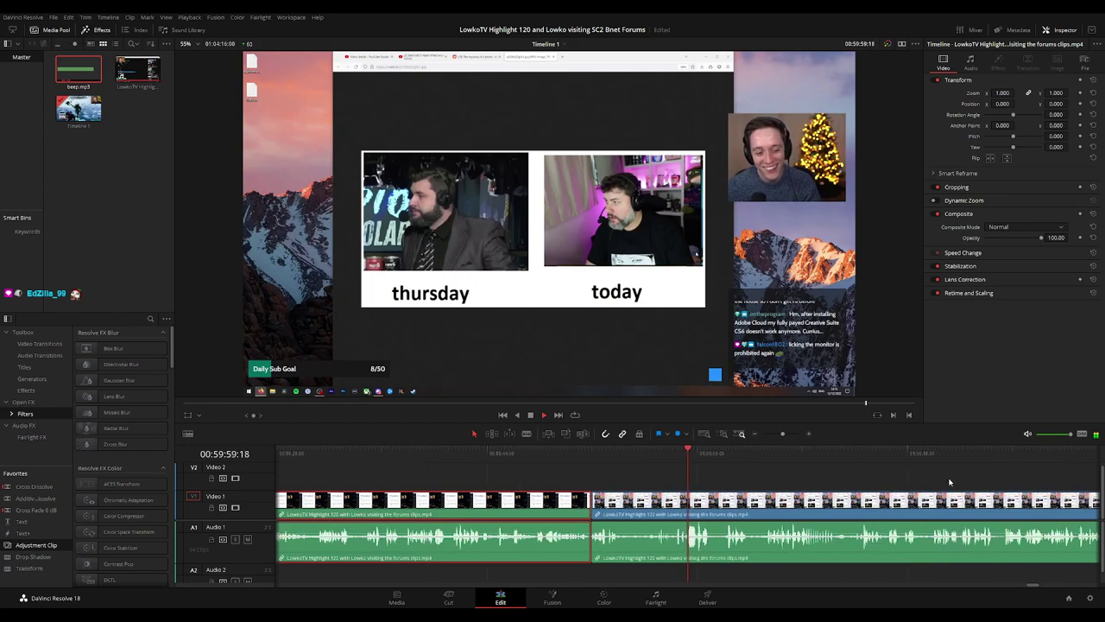
click(799, 473)
drag(804, 473, 679, 473)
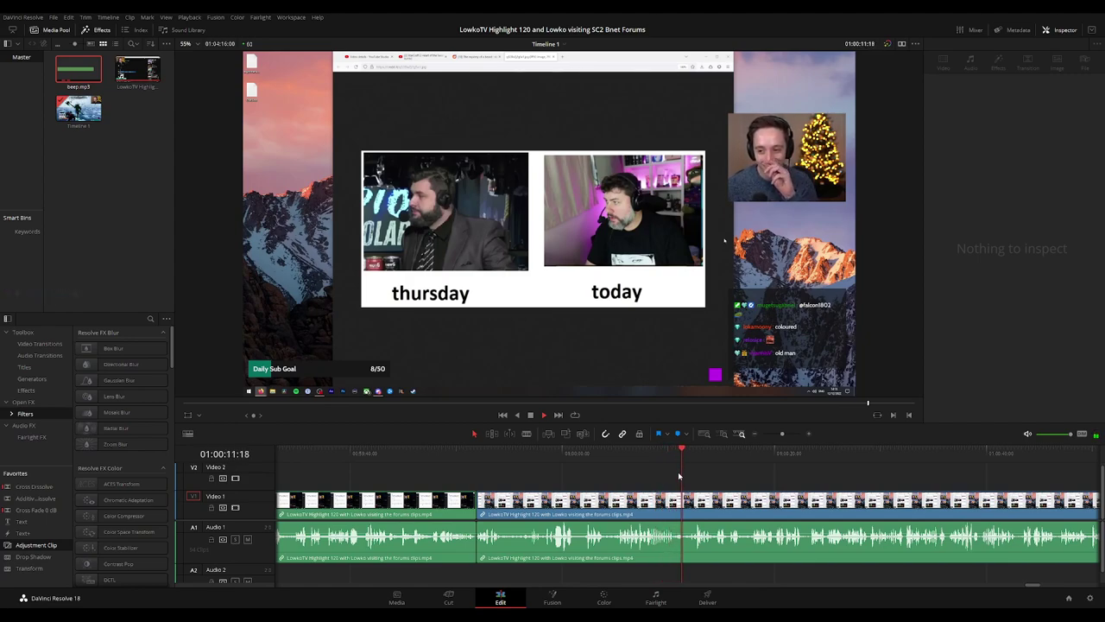
drag(752, 487, 566, 469)
scroll(567, 470, up, 2)
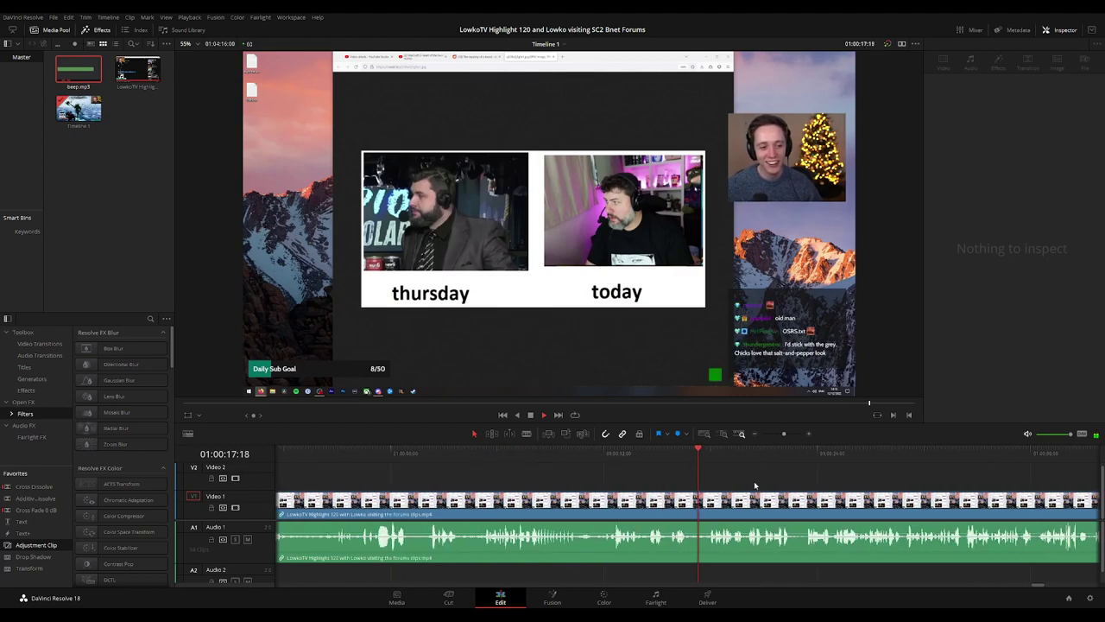
scroll(755, 485, right, 5)
scroll(562, 475, right, 1)
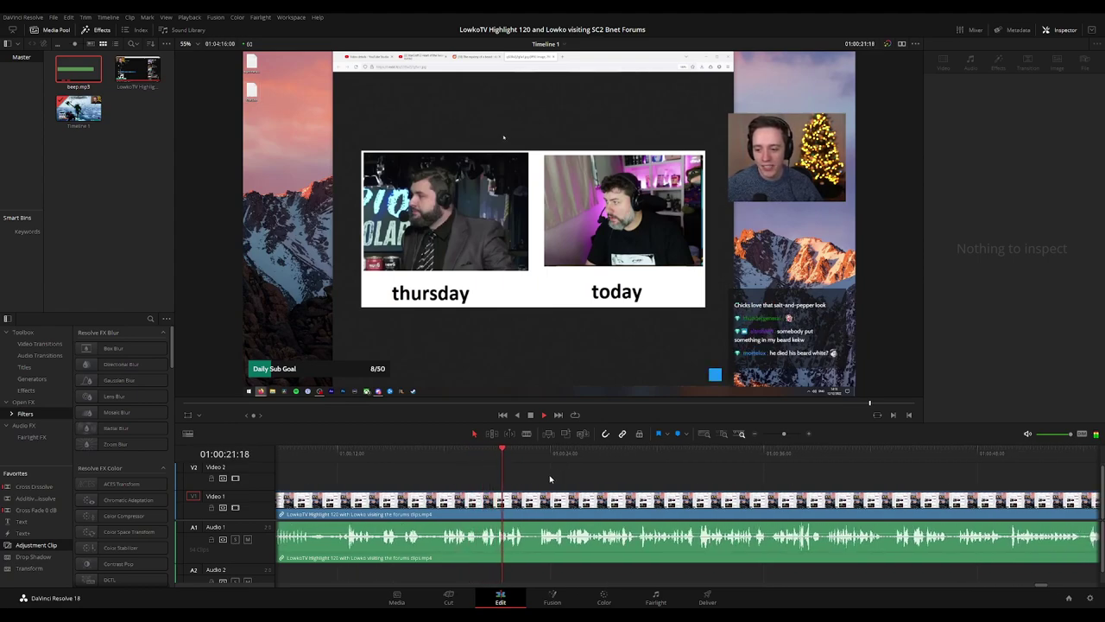
scroll(550, 479, right, 1)
scroll(523, 476, right, 1)
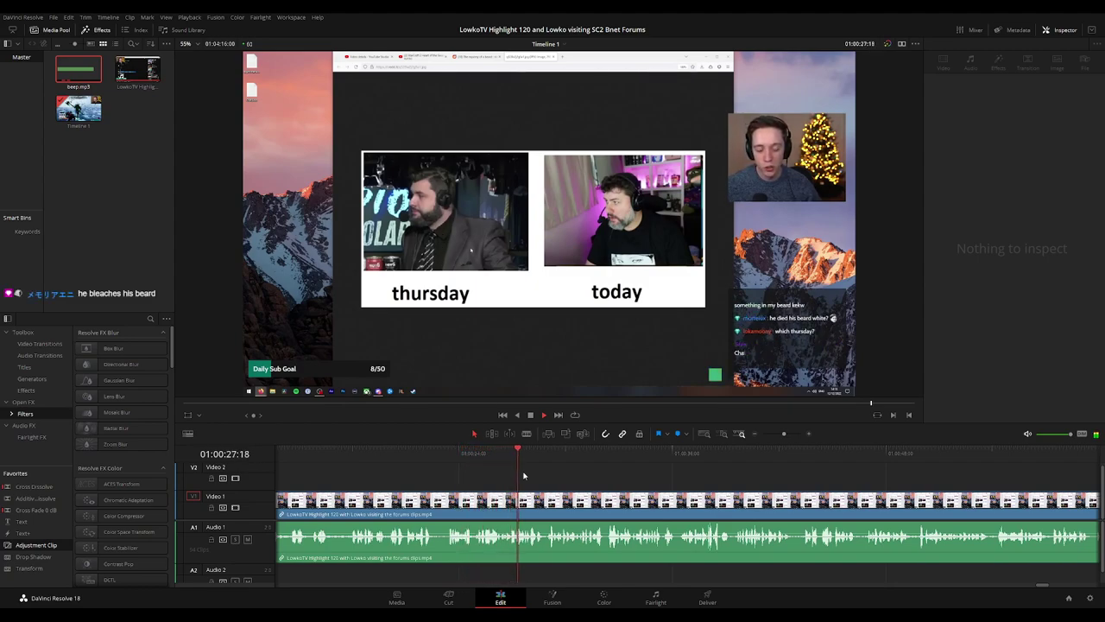
scroll(552, 476, right, 1)
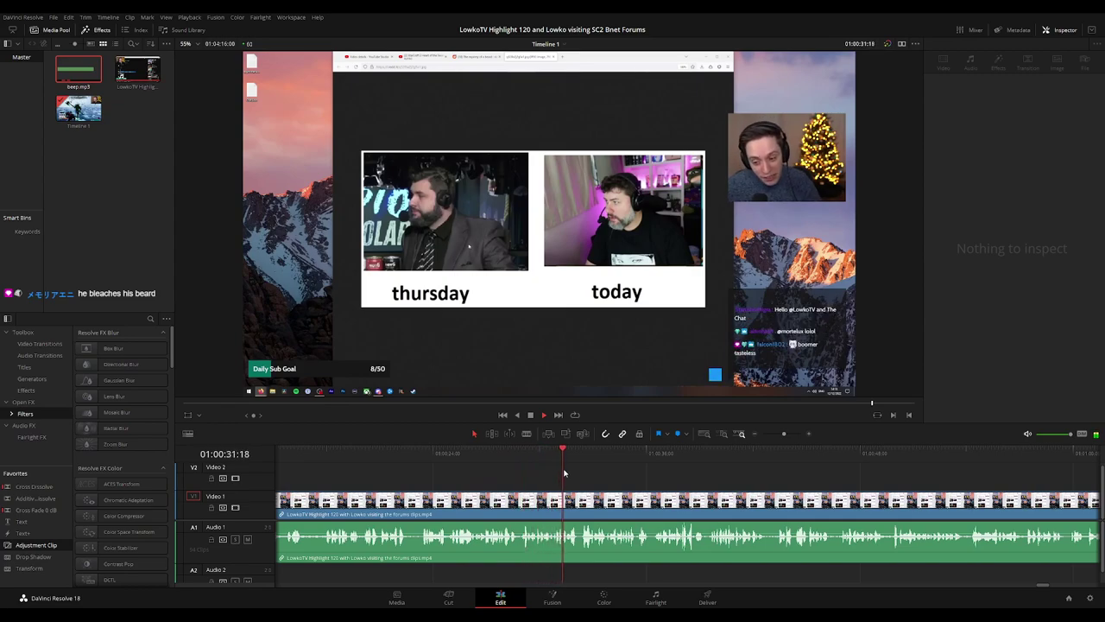
scroll(595, 476, right, 2)
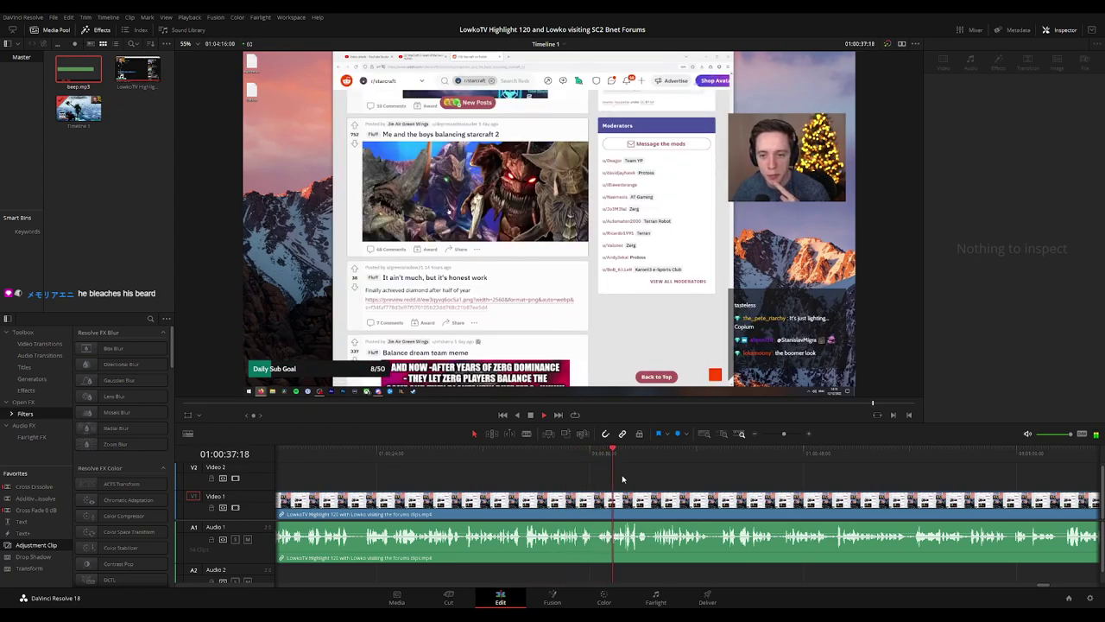
- Stop playback at about 01:00:36, split out and ripple-delete the short pause there, and resume playback
click(585, 459)
key(space)
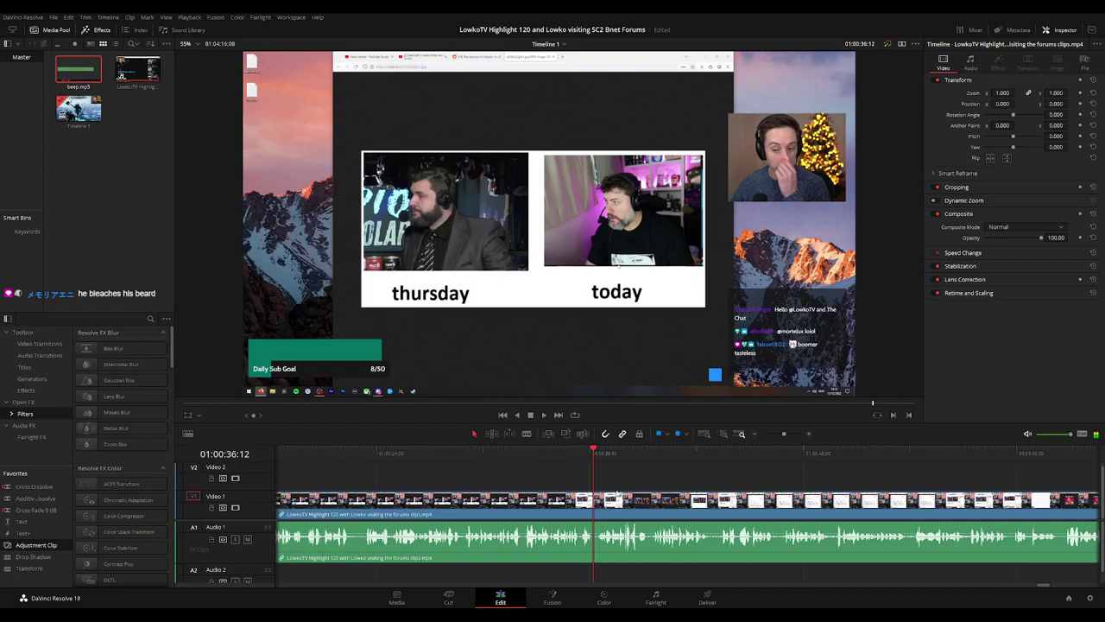
scroll(593, 484, up, 4)
key(b)
click(688, 500)
click(709, 503)
key(a)
click(700, 504)
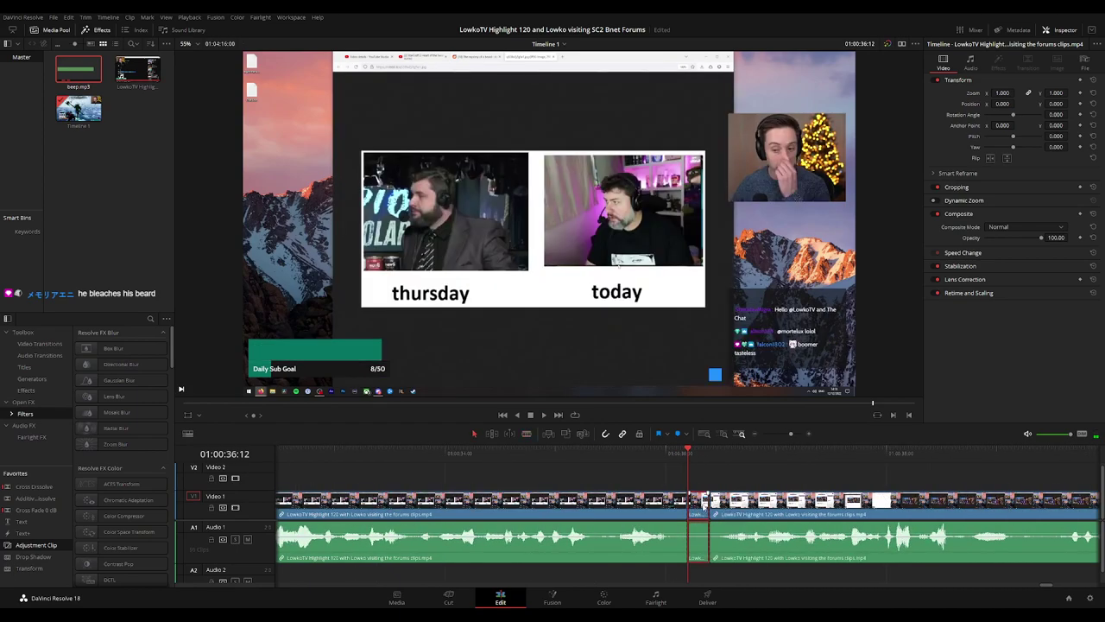
key(Delete)
key(space)
- Colour the section before the 01:00:36 cut green and deselect it
scroll(700, 503, down, 4)
scroll(686, 501, down, 3)
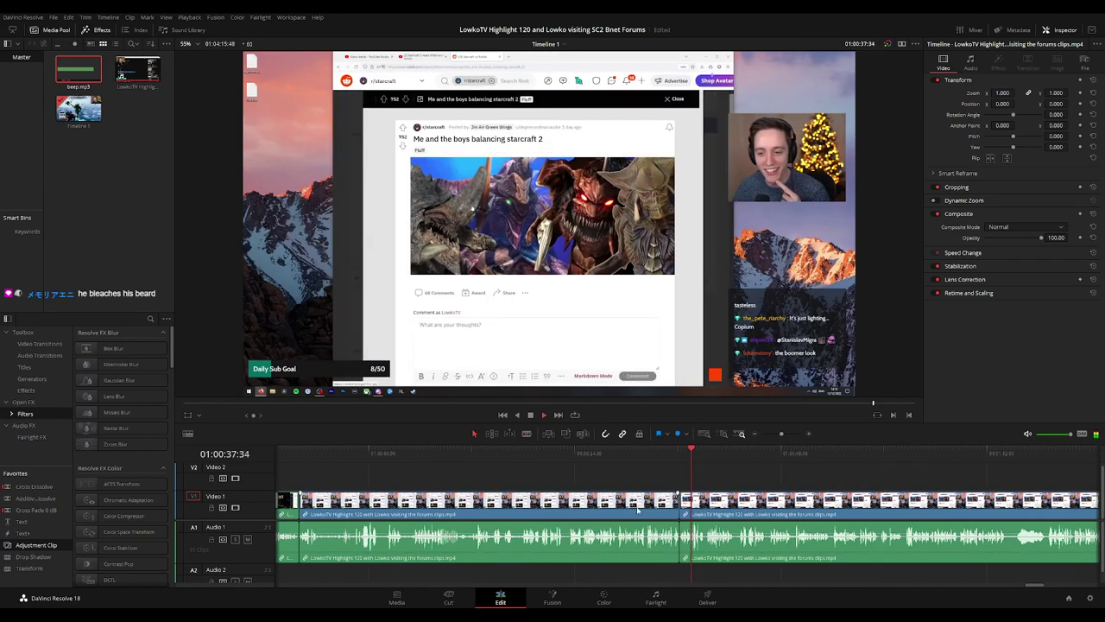
click(628, 500)
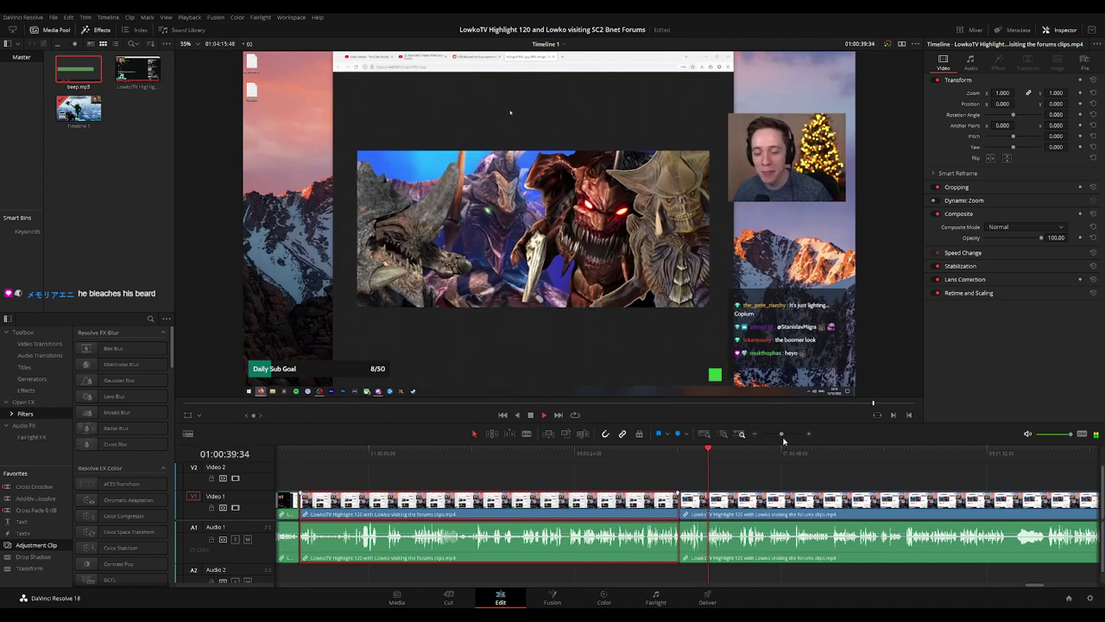
click(766, 467)
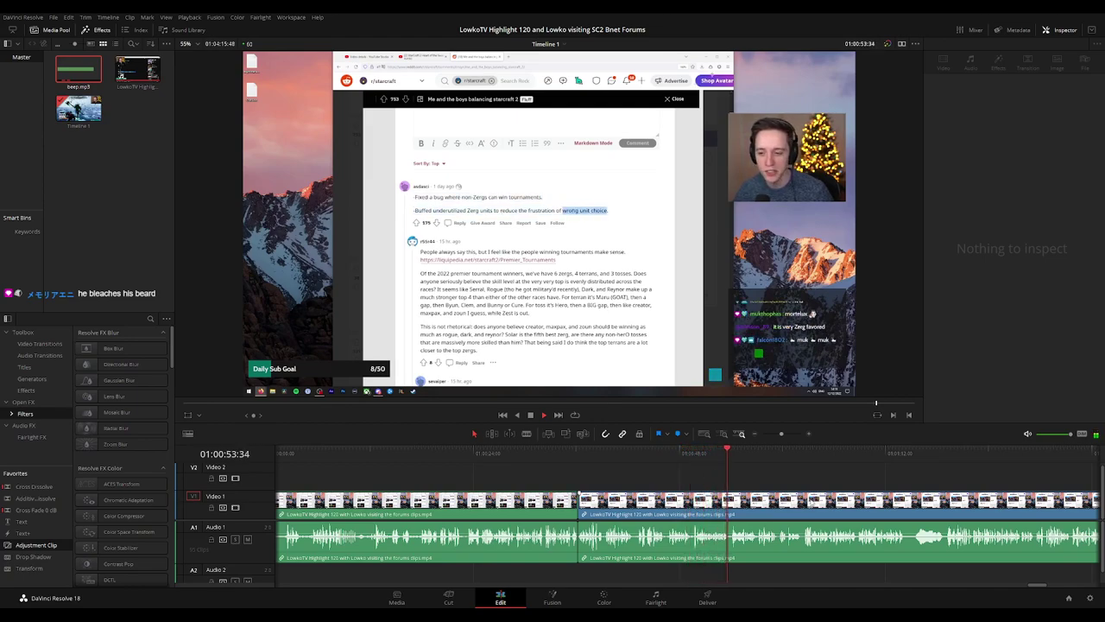
- Split out and ripple-delete the short pause just after 01:01:00, and colour the section before that cut green
drag(817, 481, 686, 475)
key(ctrl+backslash)
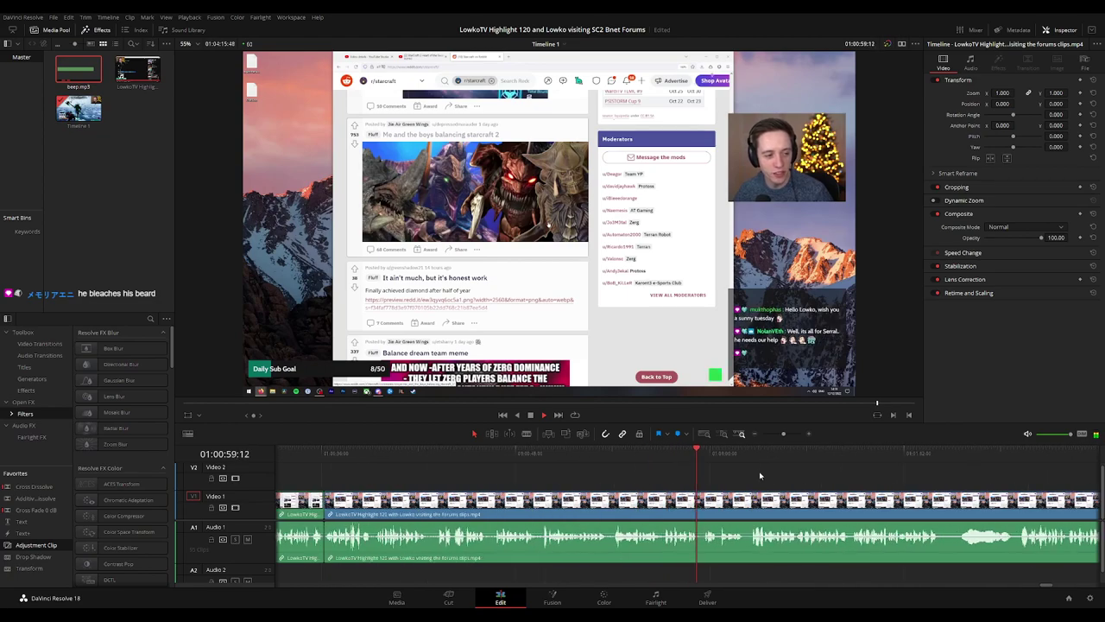
scroll(623, 468, right, 3)
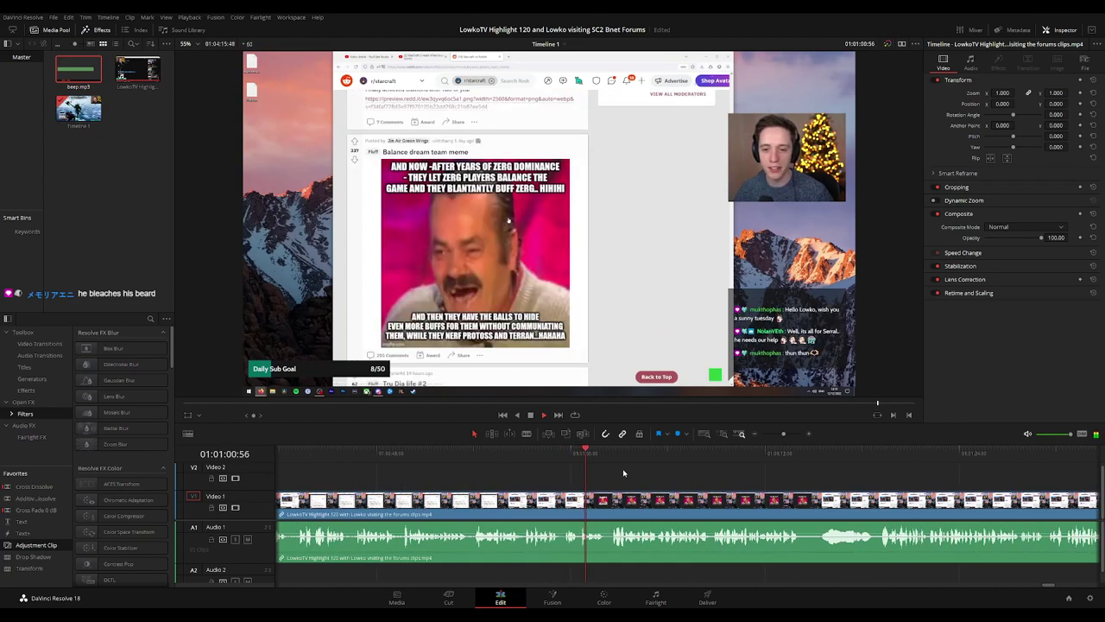
scroll(676, 487, up, 3)
key(b)
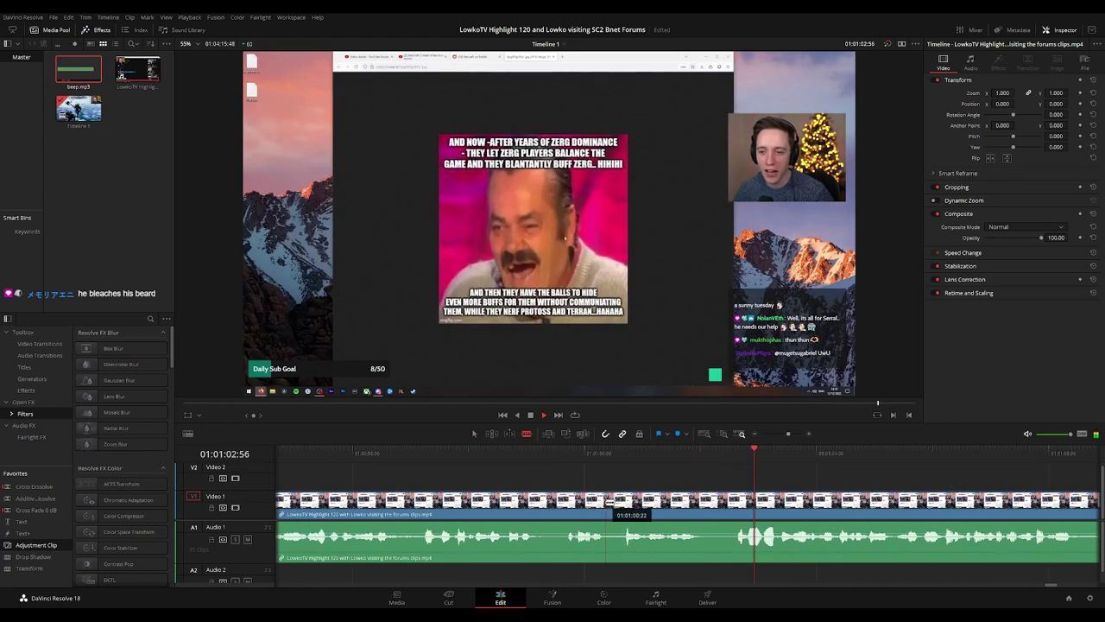
click(607, 501)
key(a)
click(615, 505)
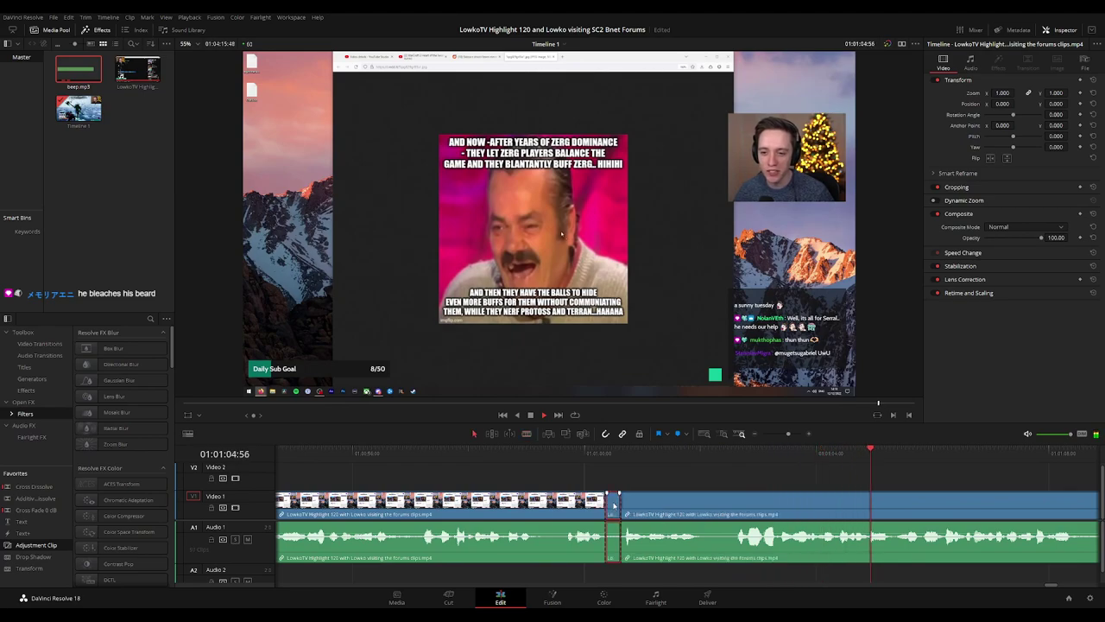
key(Delete)
scroll(616, 506, down, 3)
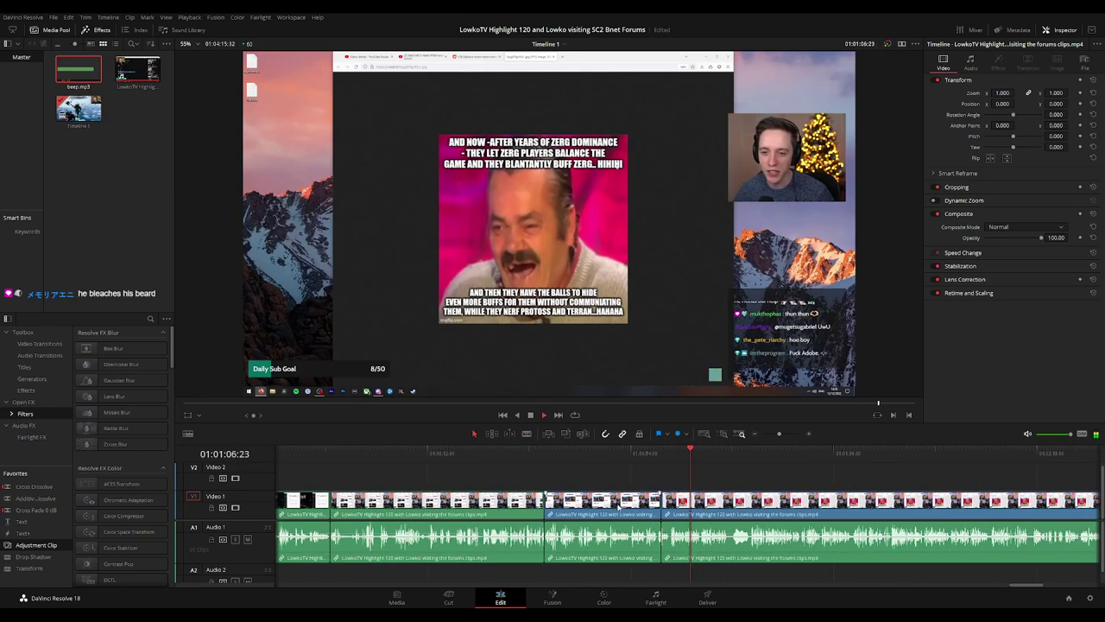
click(643, 505)
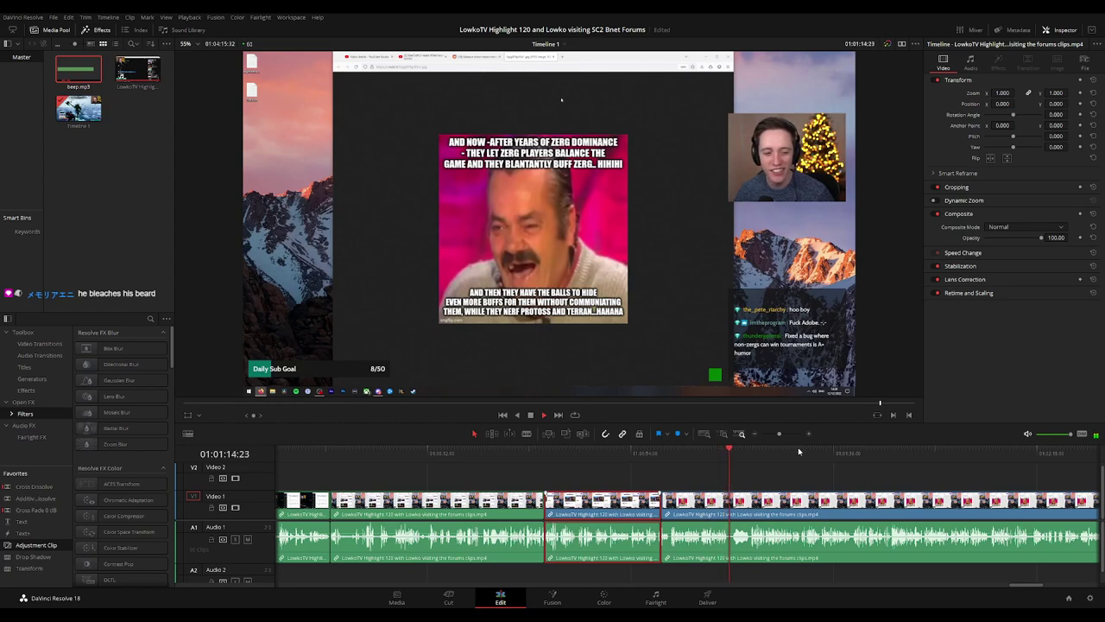
key(Delete)
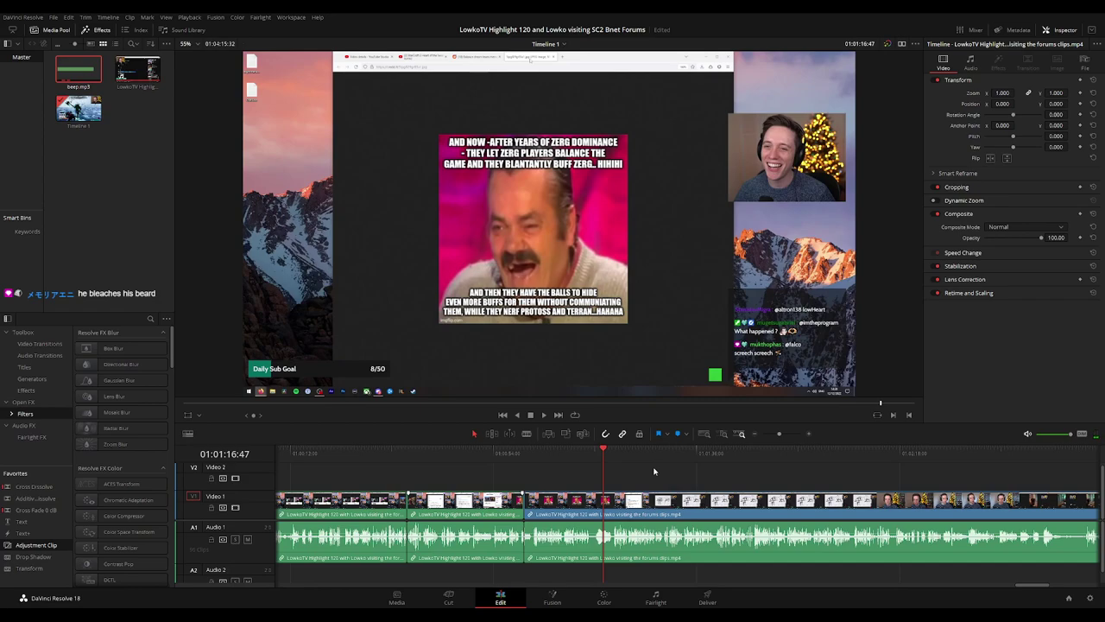
- Split out and ripple-delete the short pause at about 01:01:29, and colour the Balance dream team meme section before it green
key(ctrl+equal)
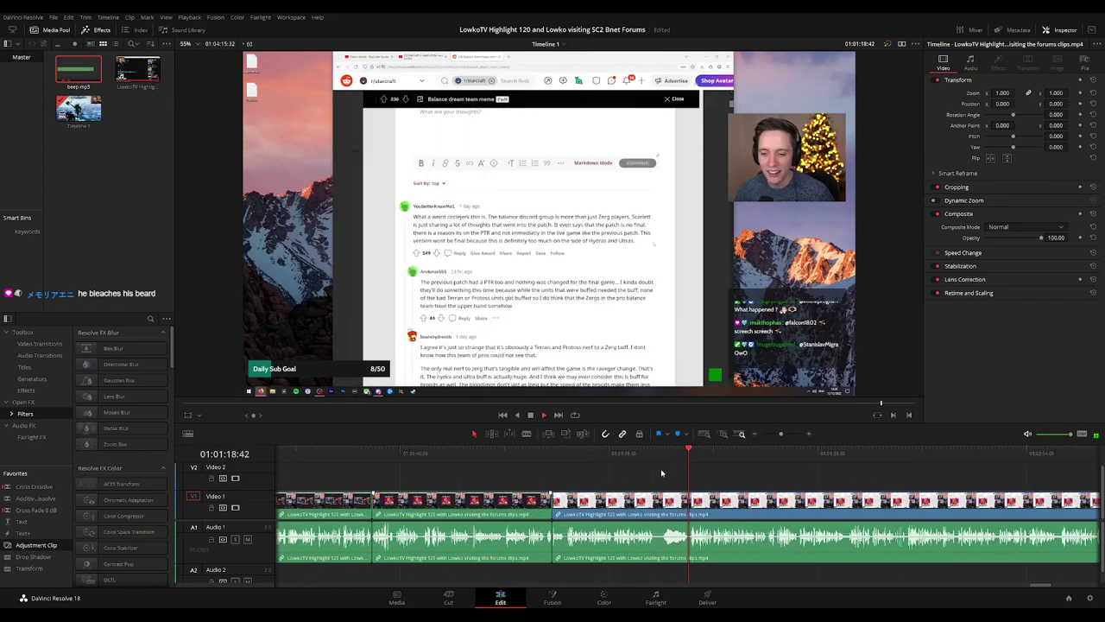
scroll(791, 481, right, 3)
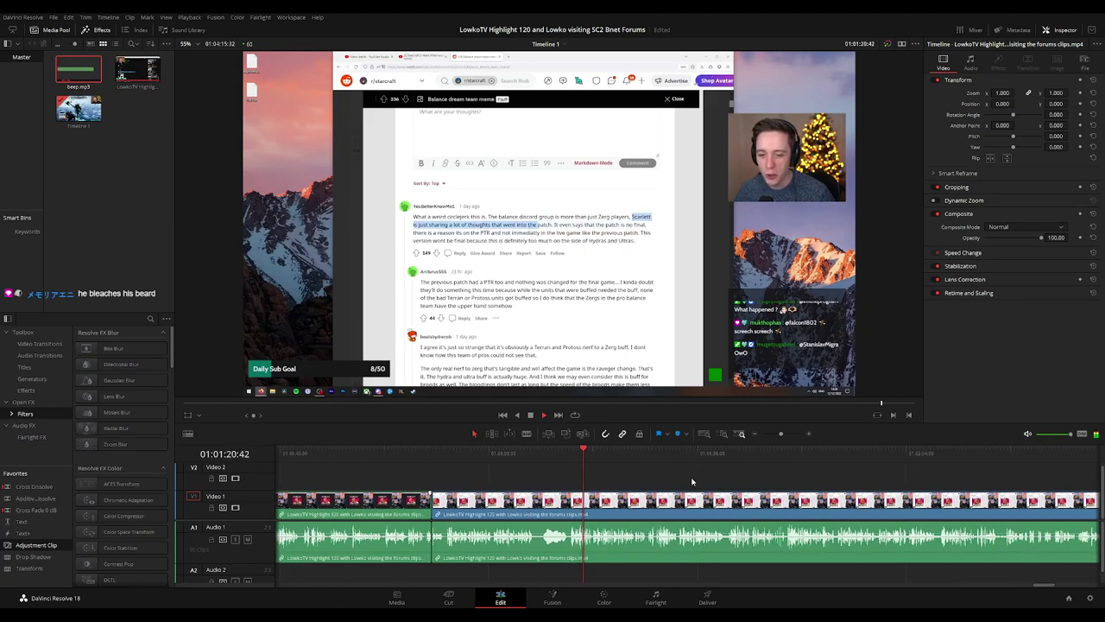
scroll(648, 476, right, 3)
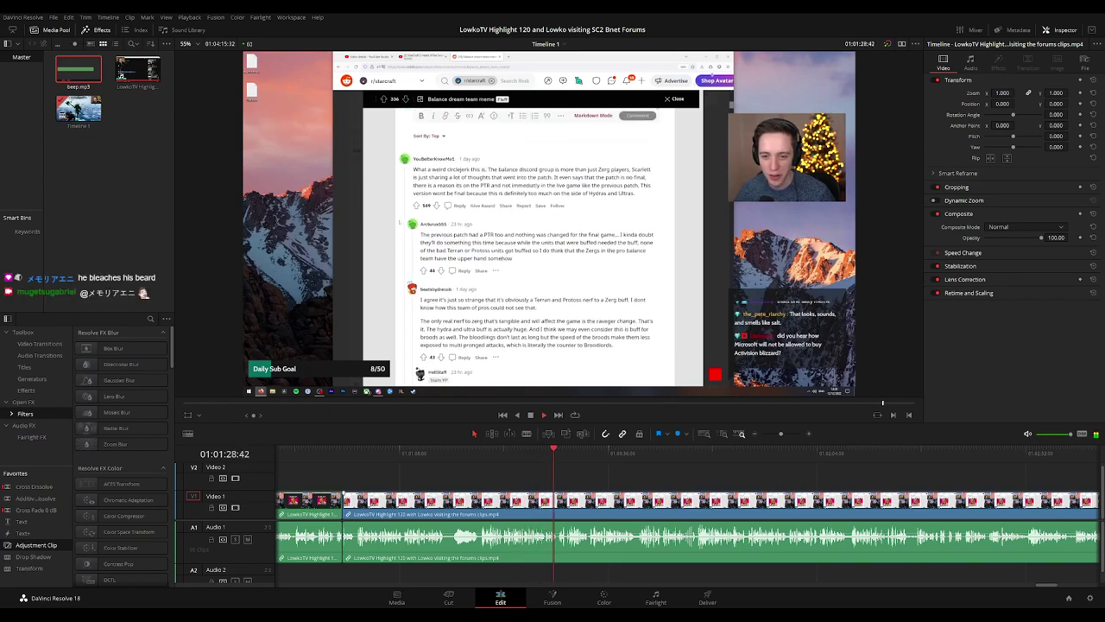
scroll(673, 481, up, 3)
key(b)
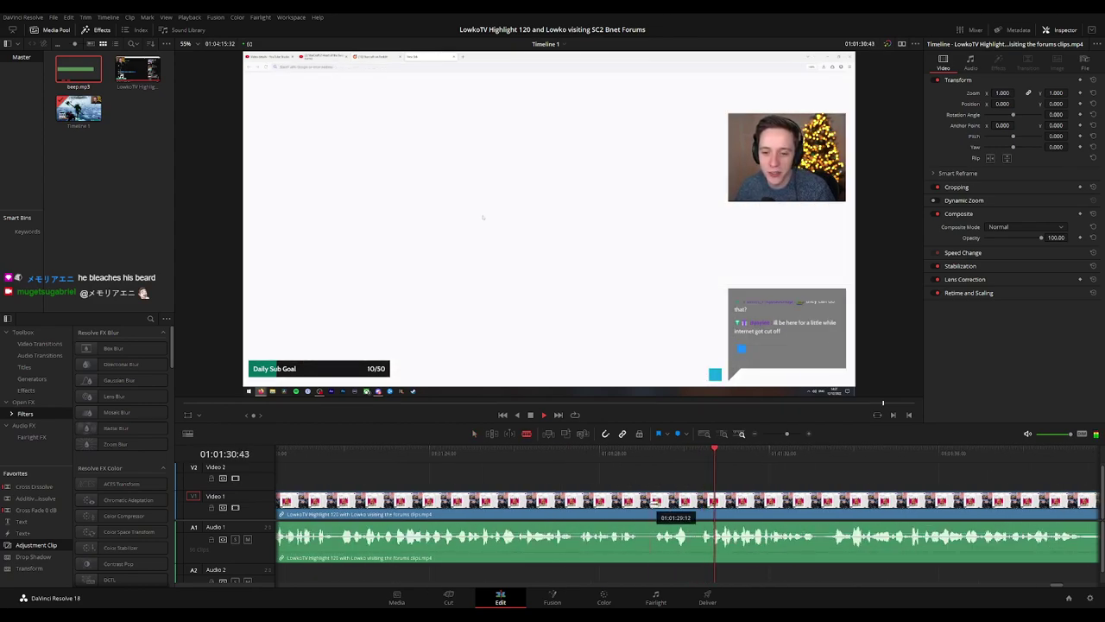
click(640, 502)
key(a)
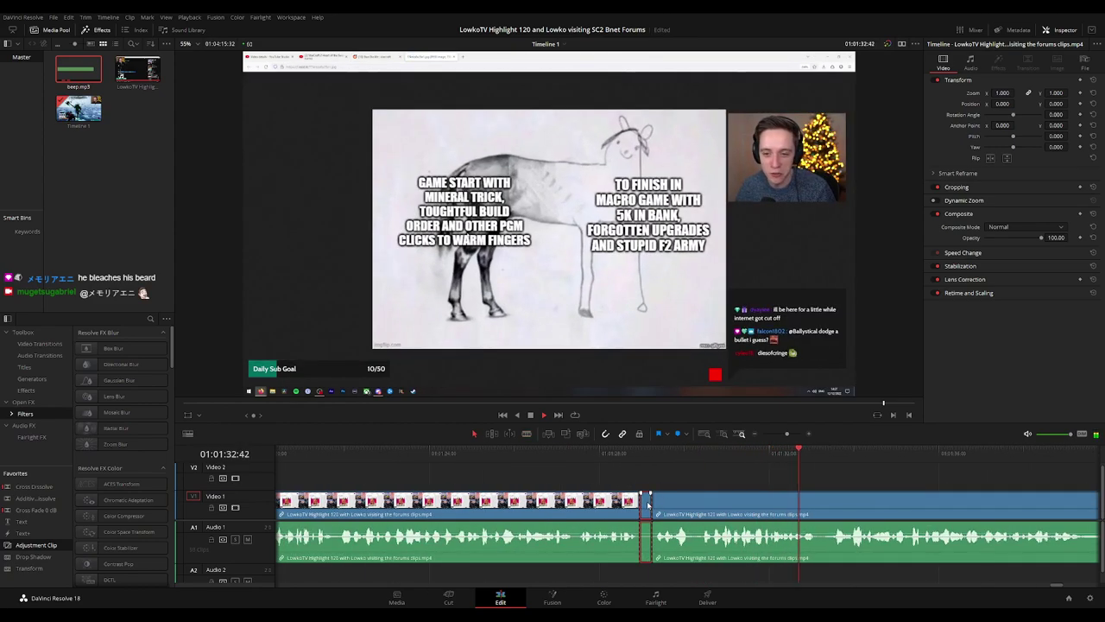
click(635, 501)
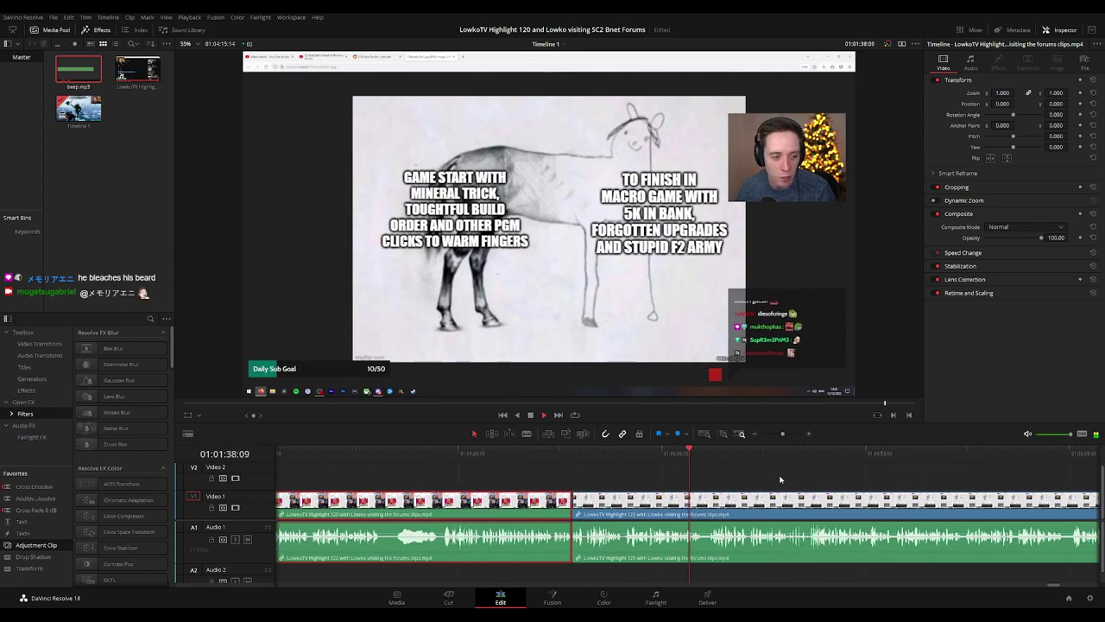
click(804, 486)
- Split out the word to censor in the horse meme section, starting at 01:02:09:17
drag(804, 486, 612, 483)
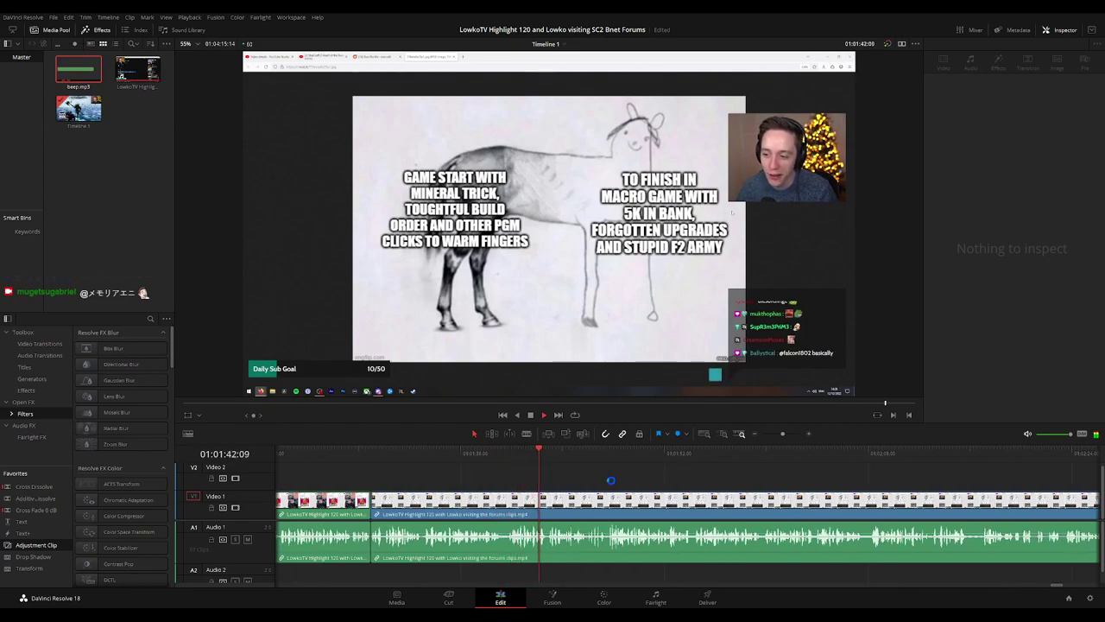
scroll(570, 482, right, 4)
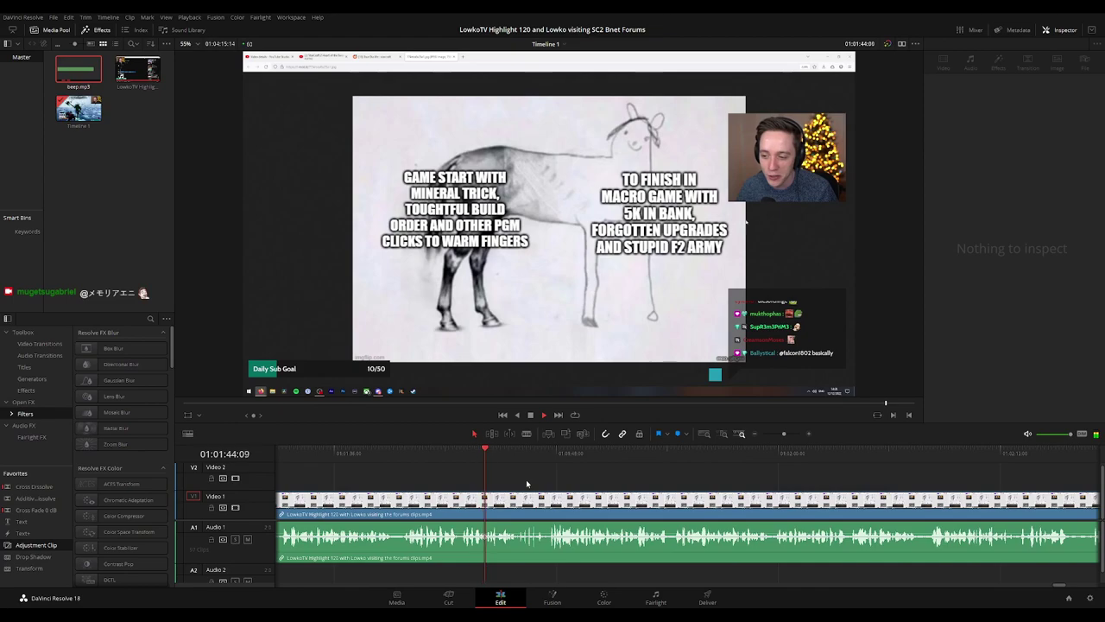
scroll(528, 478, right, 2)
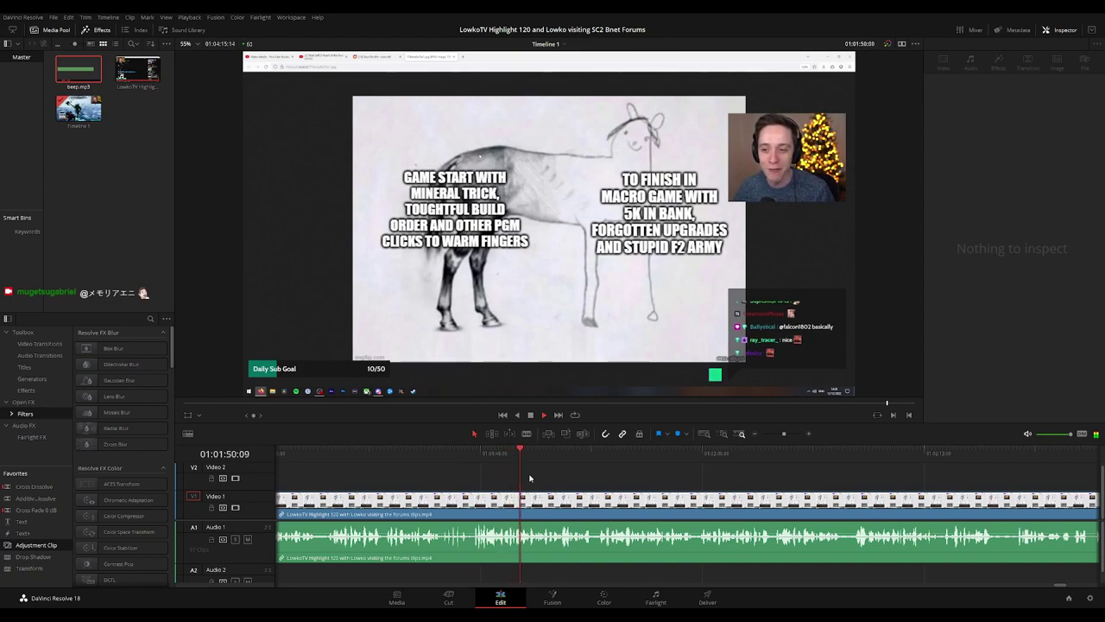
scroll(507, 471, right, 3)
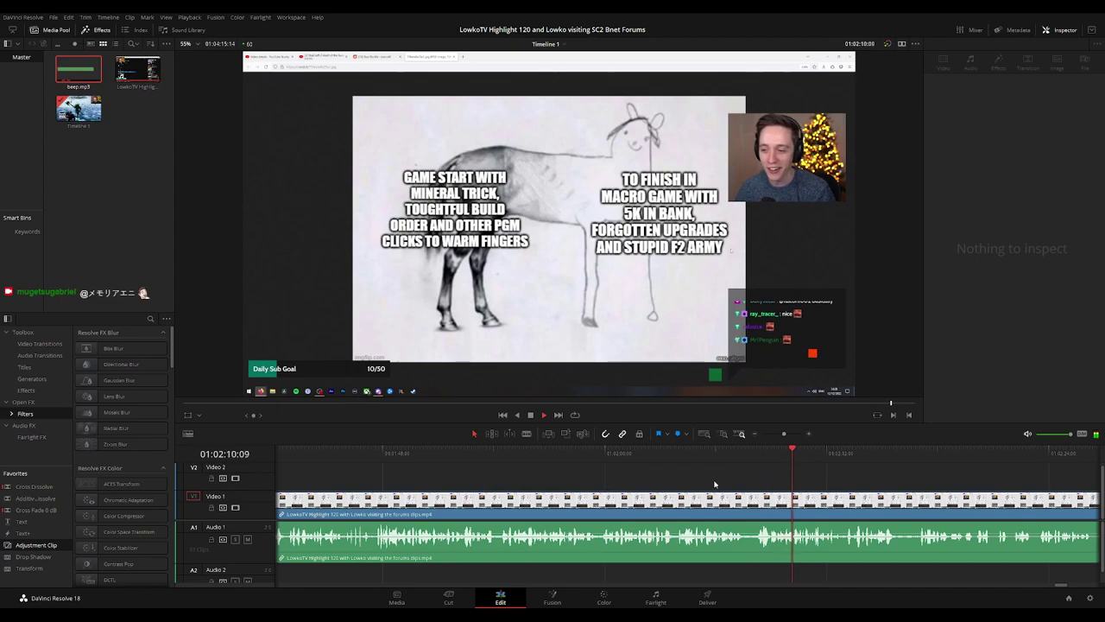
click(794, 501)
click(763, 451)
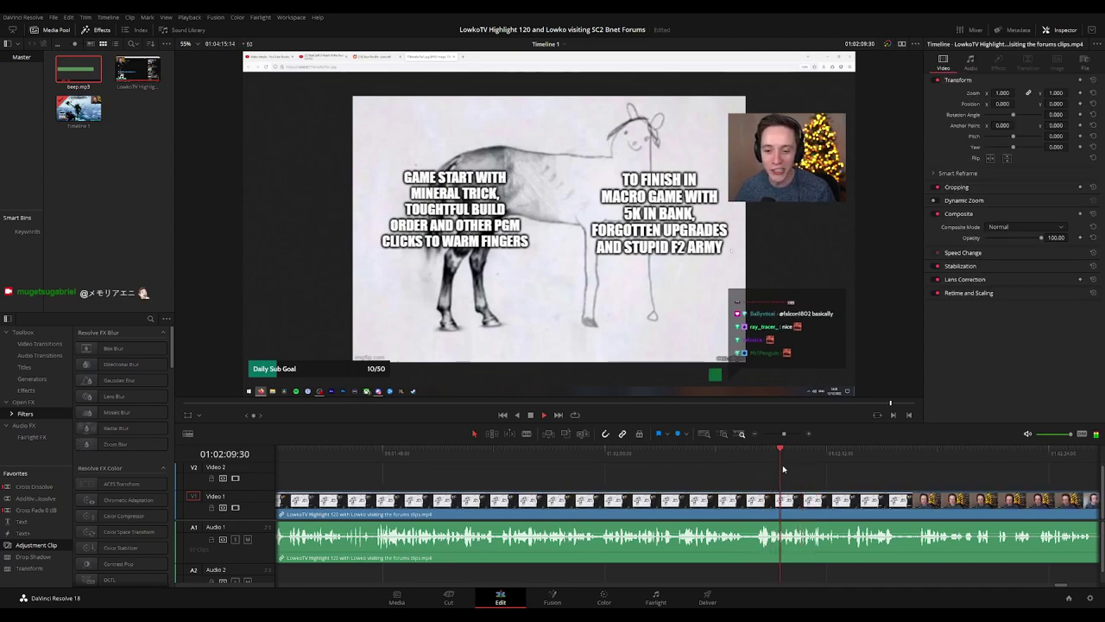
key(space)
key(ctrl+equal)
key(ctrl+equal)
key(ctrl+equal)
key(b)
click(695, 500)
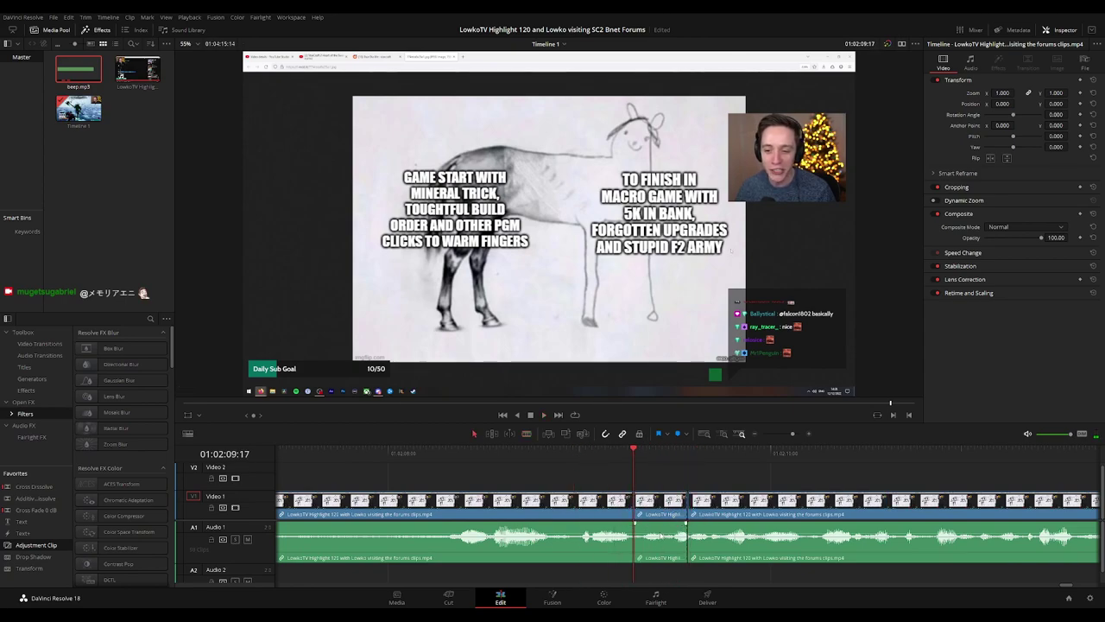
- Mute the split-out word at 01:02:09:17, and colour it and the section before it green
drag(660, 535, 660, 570)
key(ctrl+minus)
drag(705, 484, 604, 511)
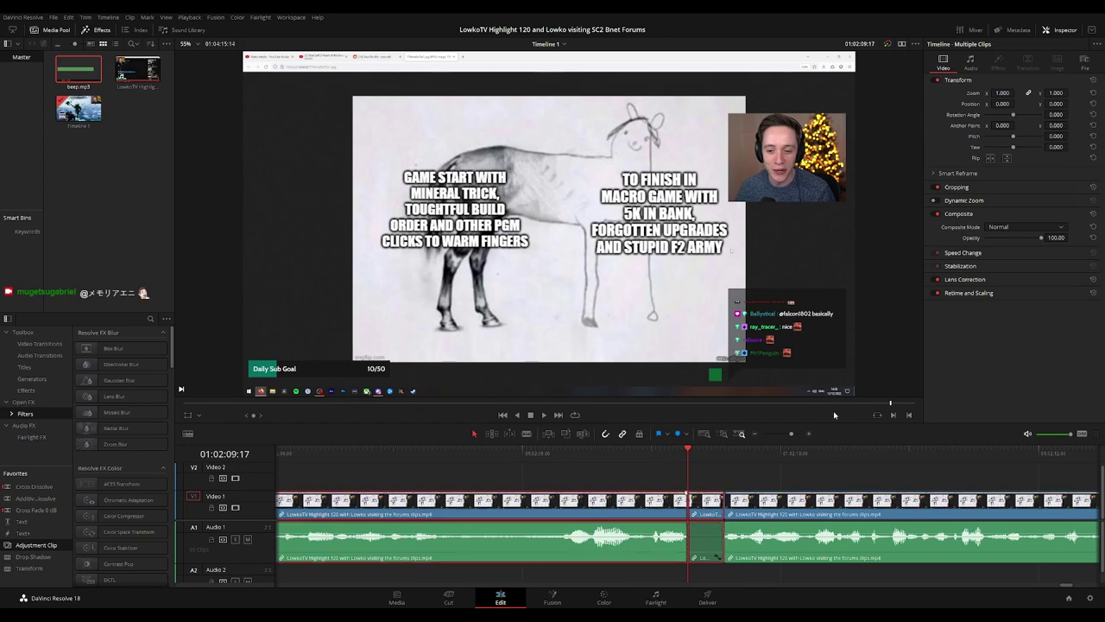
click(784, 475)
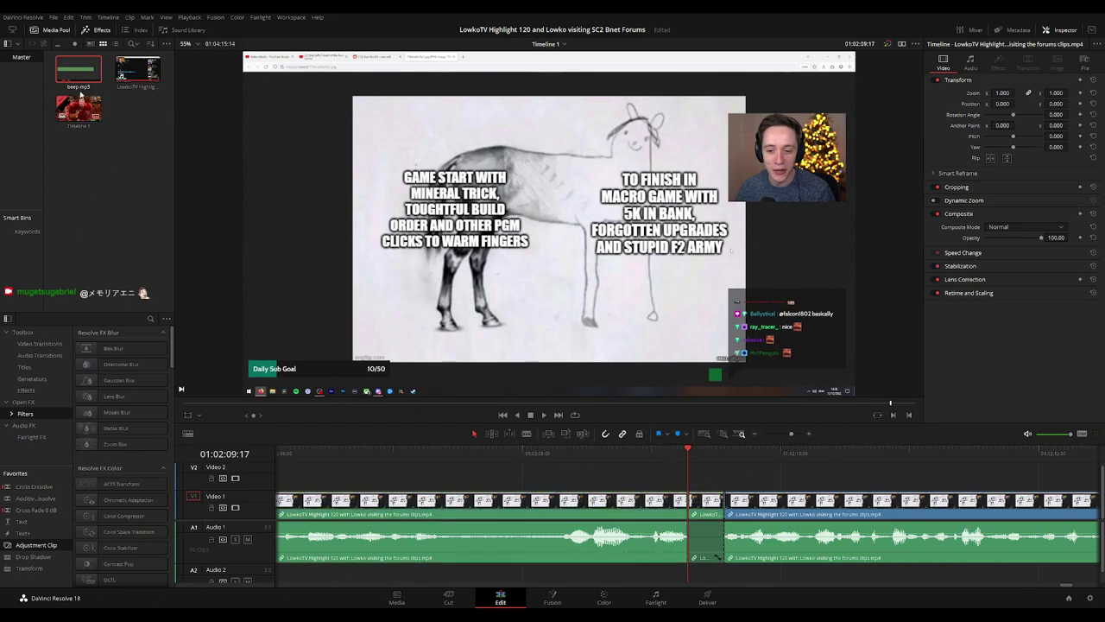
- Place beep.mp3 on Audio 2 under the muted word, trim it to the word's length, set its volume to -29 and replay the passage
drag(80, 93, 689, 572)
scroll(691, 573, right, 2)
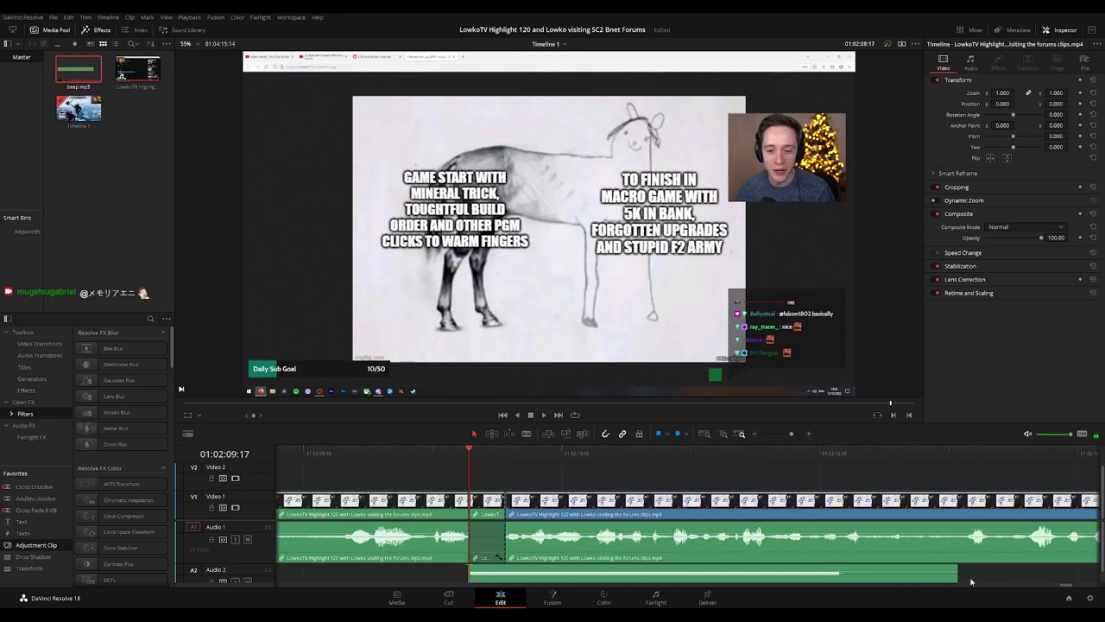
drag(958, 575, 506, 577)
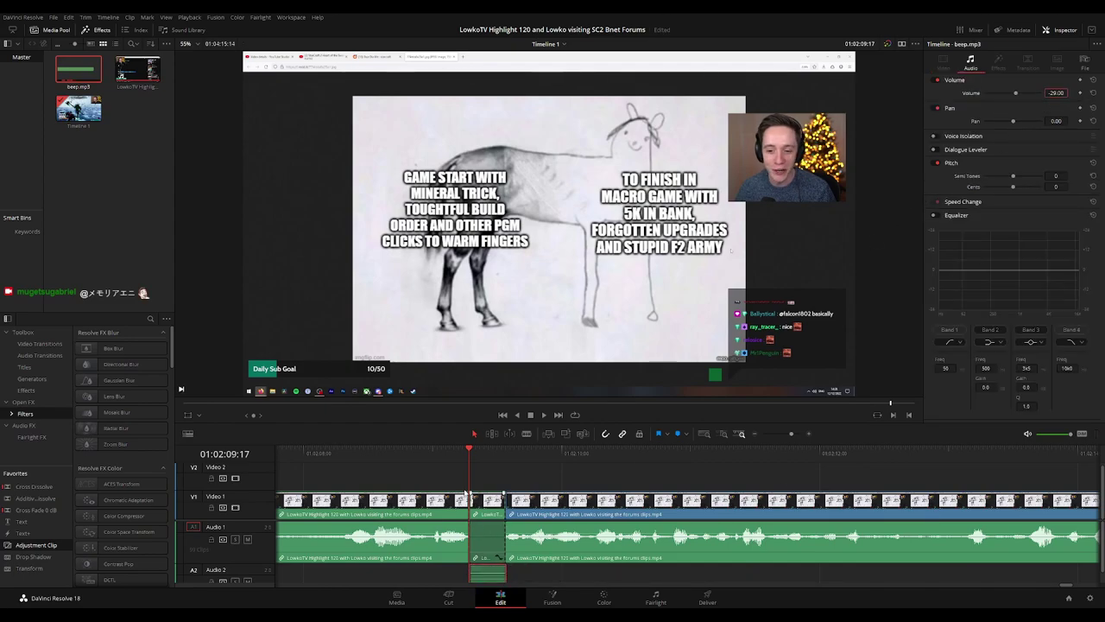
click(429, 455)
key(space)
click(600, 469)
key(ctrl+minus)
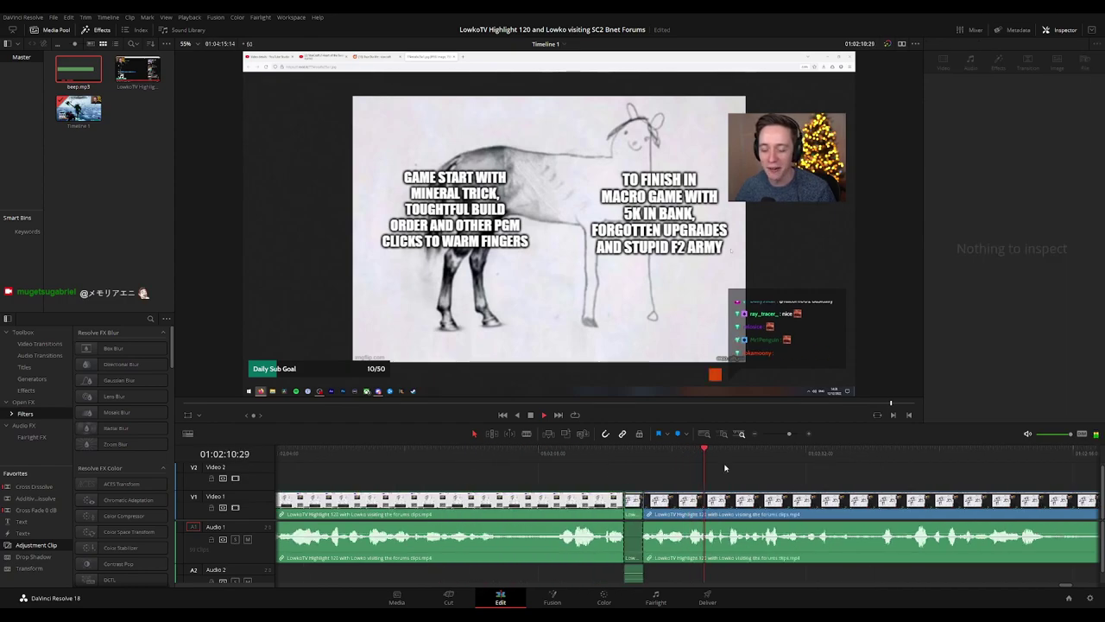
- Split out the next word to censor, starting at 01:02:21:10 and ending at about 01:02:21:30
scroll(605, 476, down, 2)
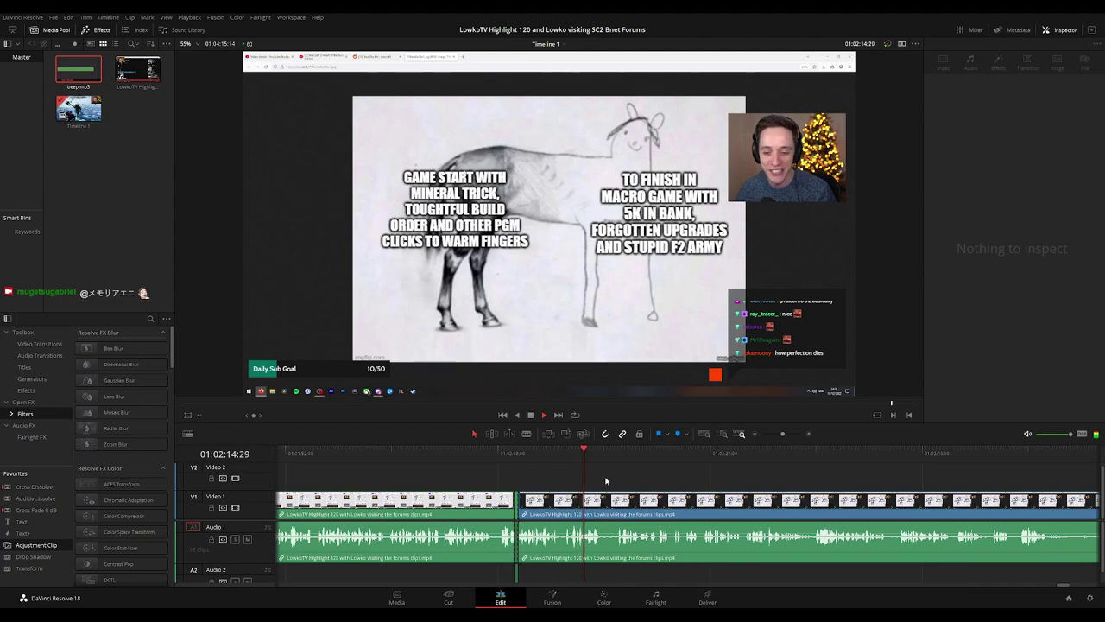
scroll(642, 477, up, 2)
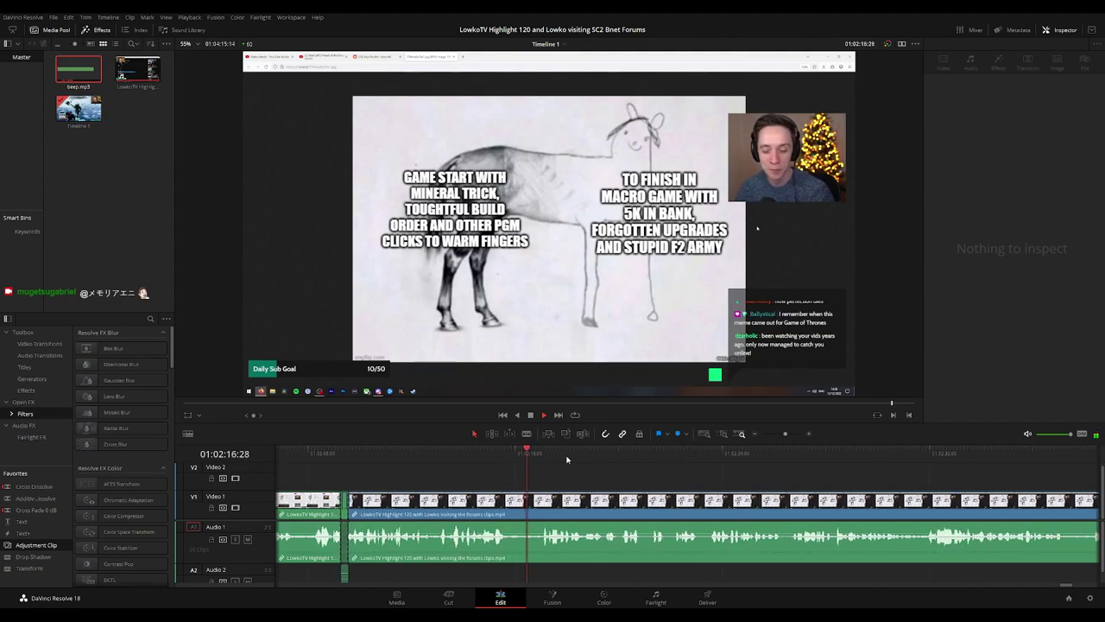
scroll(611, 462, right, 1)
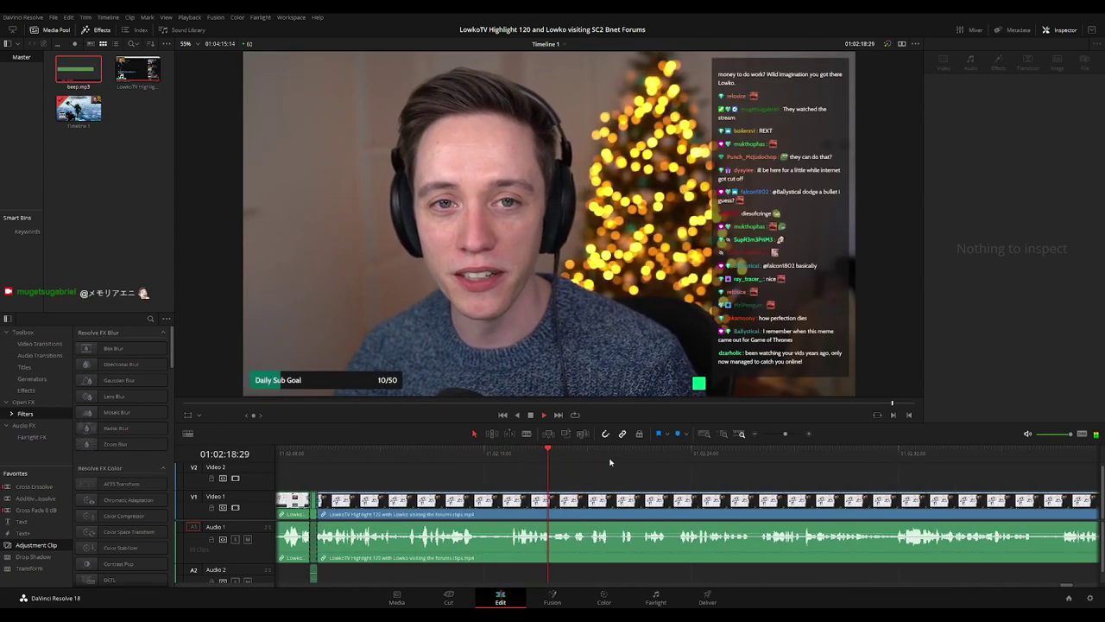
scroll(743, 474, down, 4)
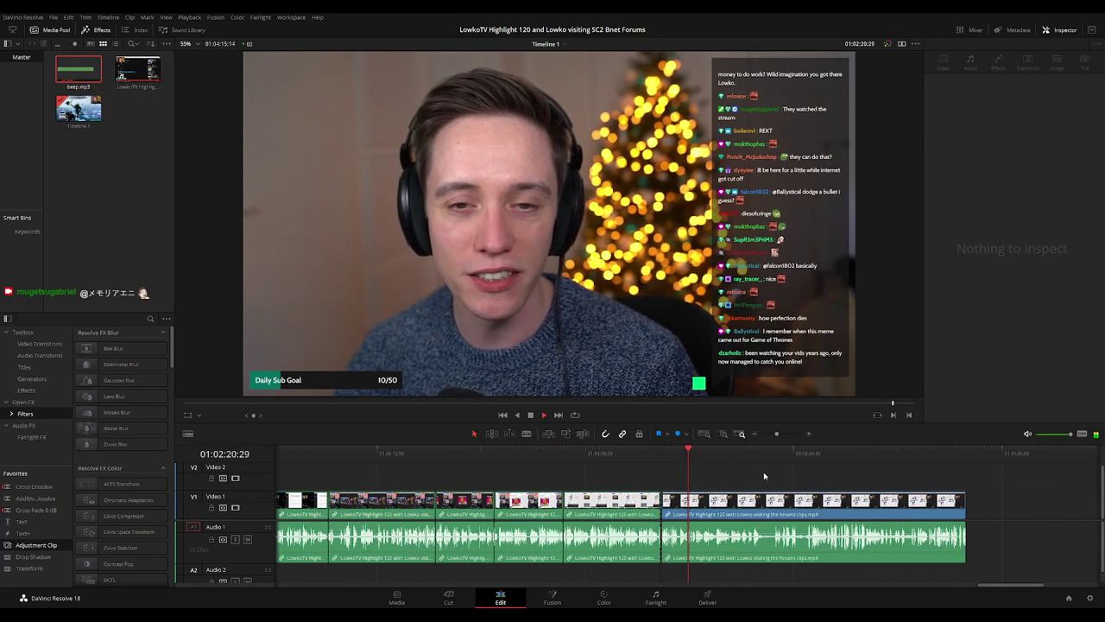
scroll(763, 473, up, 4)
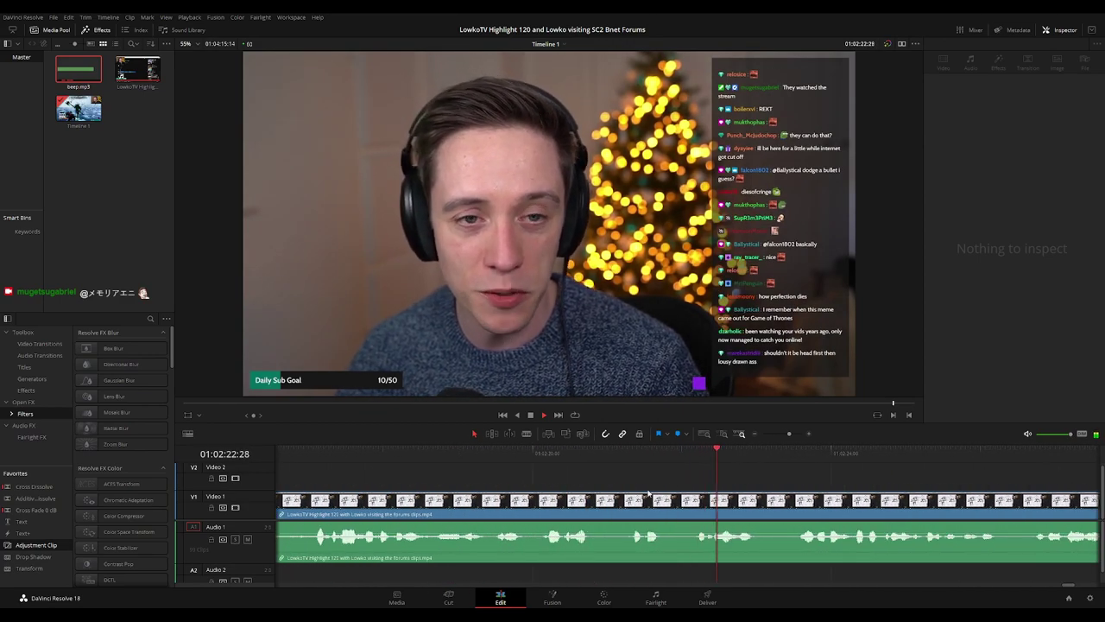
click(573, 456)
click(619, 458)
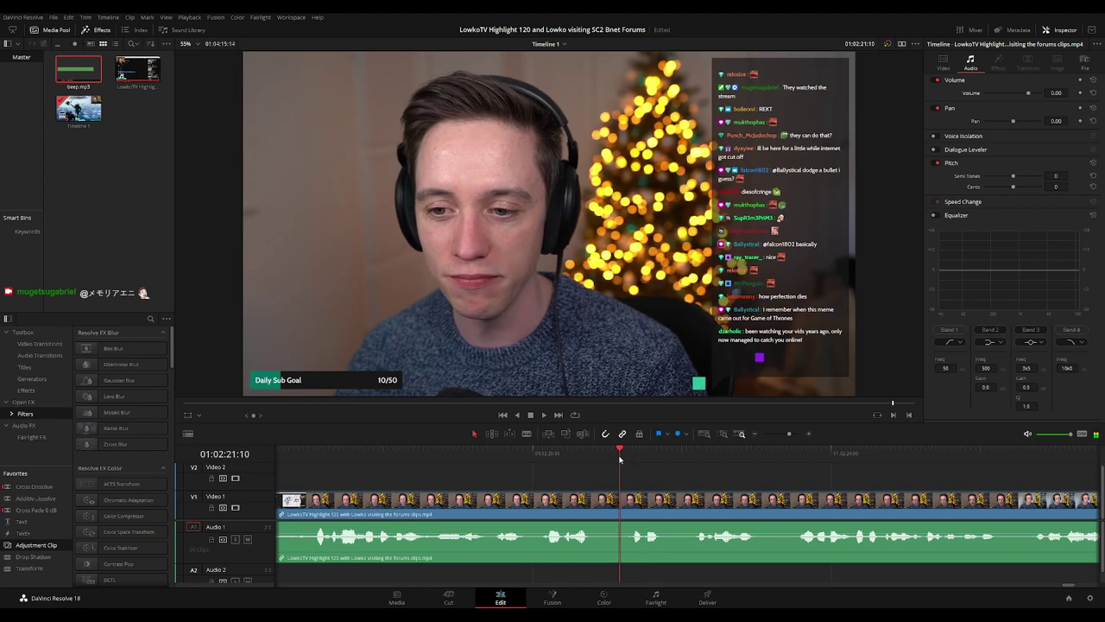
key(b)
click(619, 503)
click(643, 503)
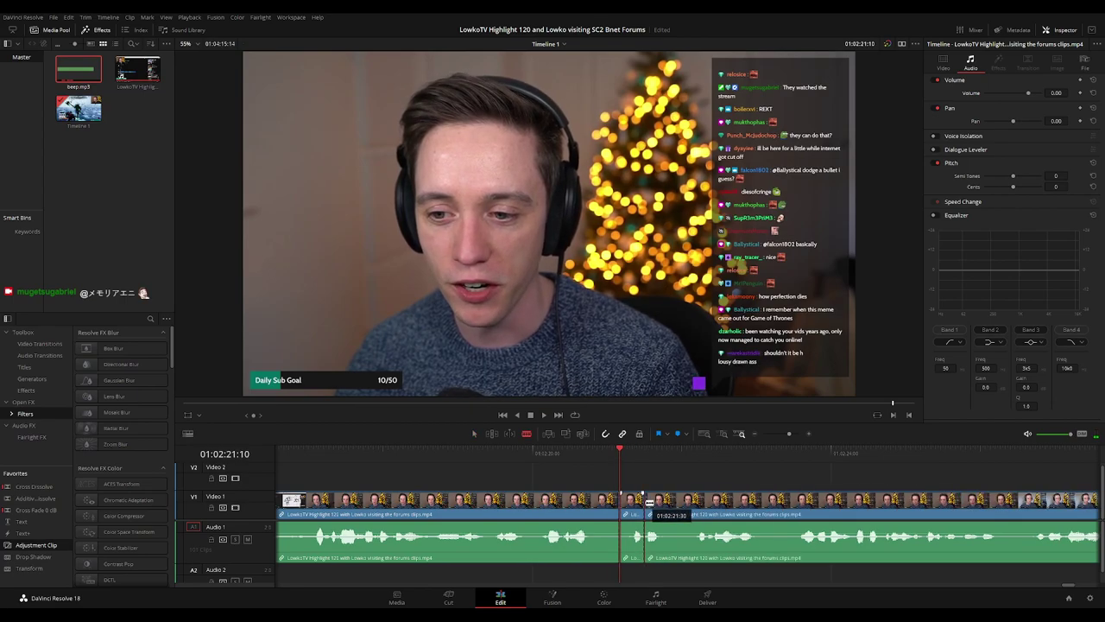
- Mute the audio of the short clip split out at 01:02:21:10
key(a)
click(638, 536)
drag(638, 532, 639, 559)
- Add beep.mp3 on Audio 2 at 01:02:21:10, trim it to the muted clip's length and set its volume to -29
scroll(639, 518, right, 2)
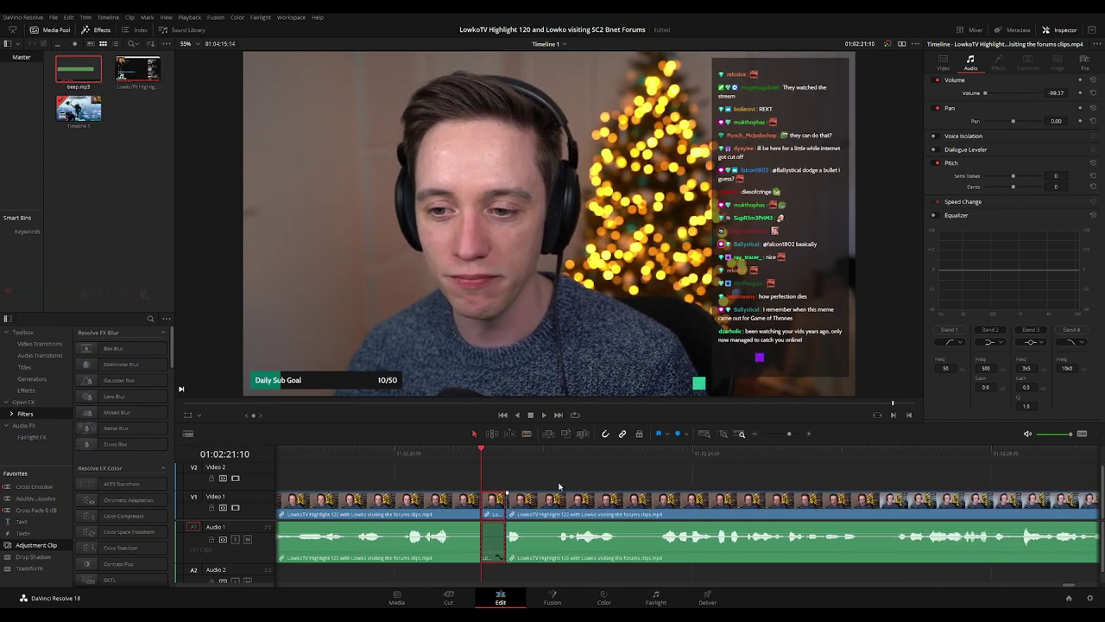
drag(77, 69, 480, 568)
drag(776, 570, 505, 570)
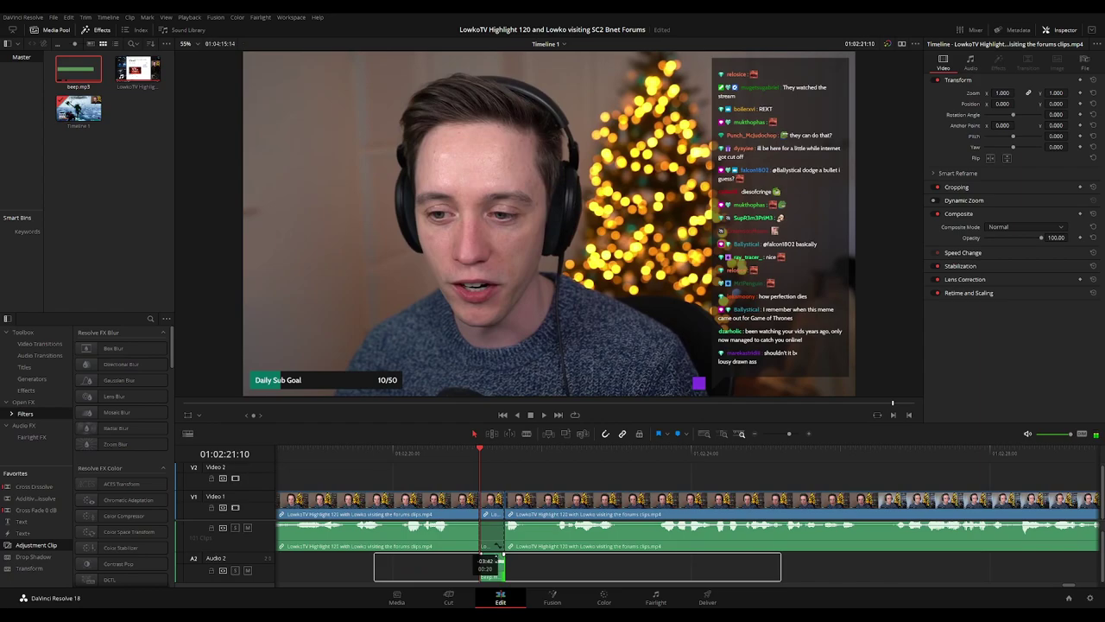
click(499, 573)
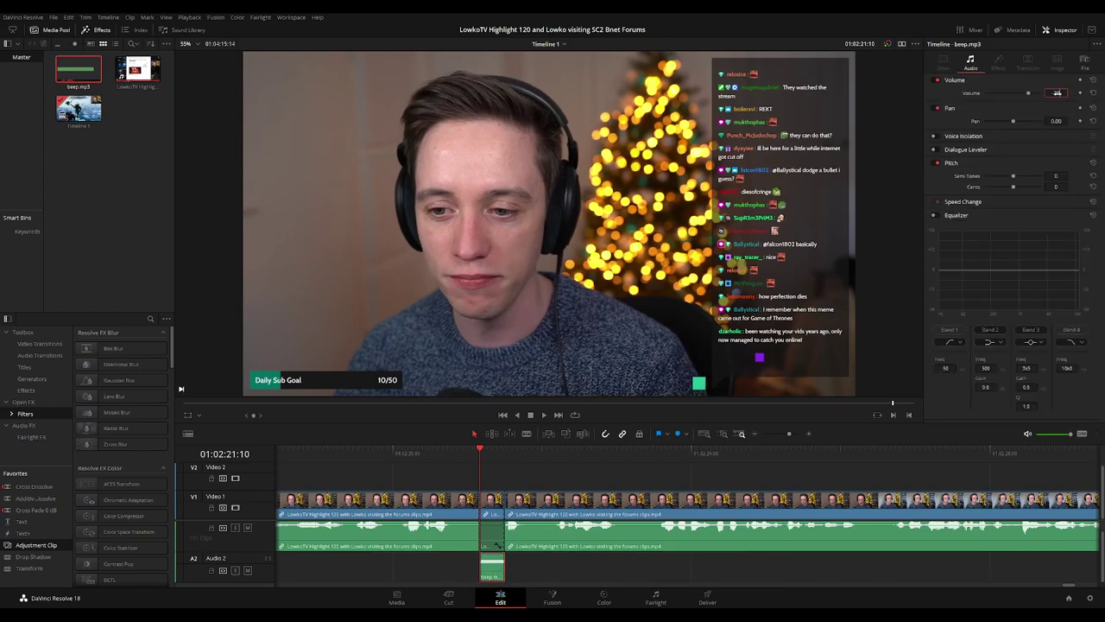
- Colour the muted clip at 01:02:21:10 and the section before it green, and resume playback with nothing selected
drag(498, 486, 448, 503)
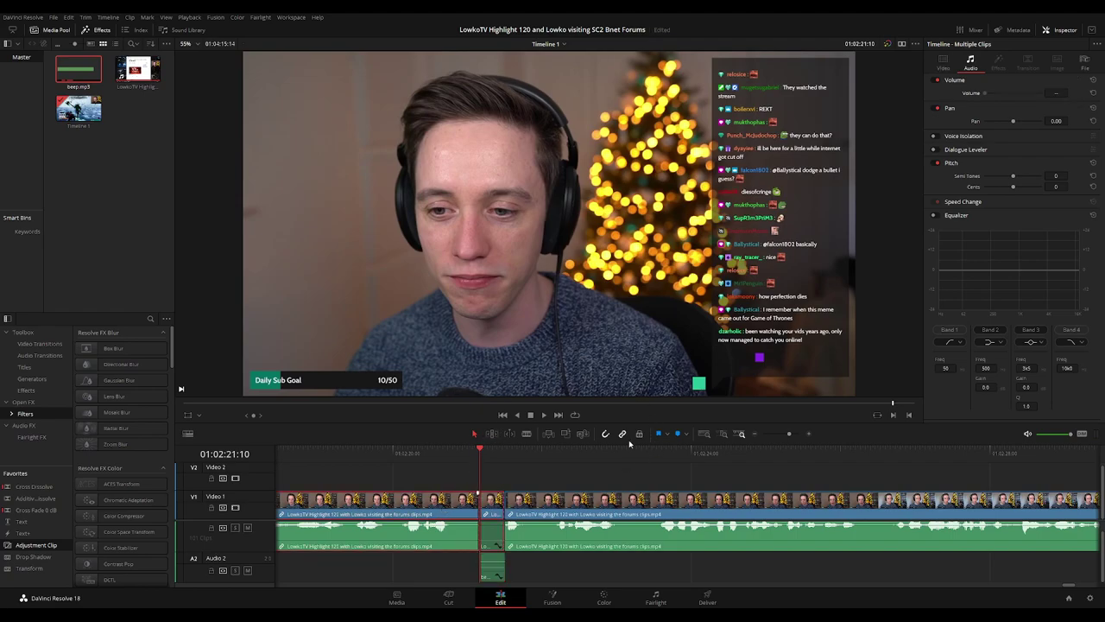
key(g)
key(space)
click(614, 479)
- Replay the speech around 01:02:24 to locate the next word to censor, and cut the clip at its start, 01:02:24:18
scroll(596, 559, up, 1)
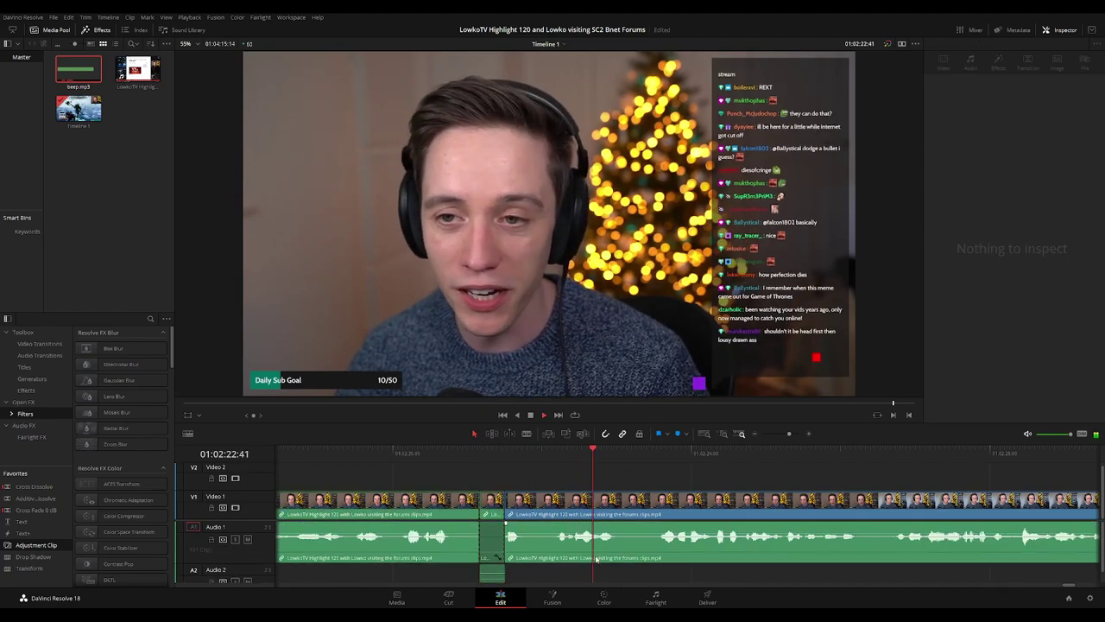
scroll(698, 482, down, 4)
scroll(682, 490, right, 1)
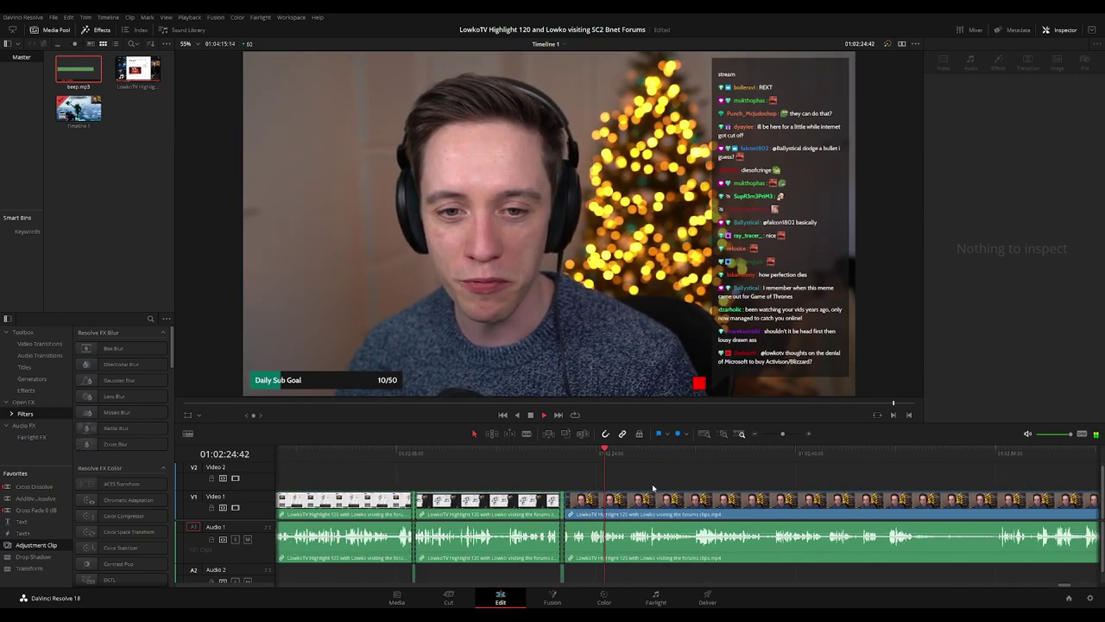
scroll(653, 488, right, 1)
key(space)
click(563, 454)
key(space)
scroll(592, 484, up, 4)
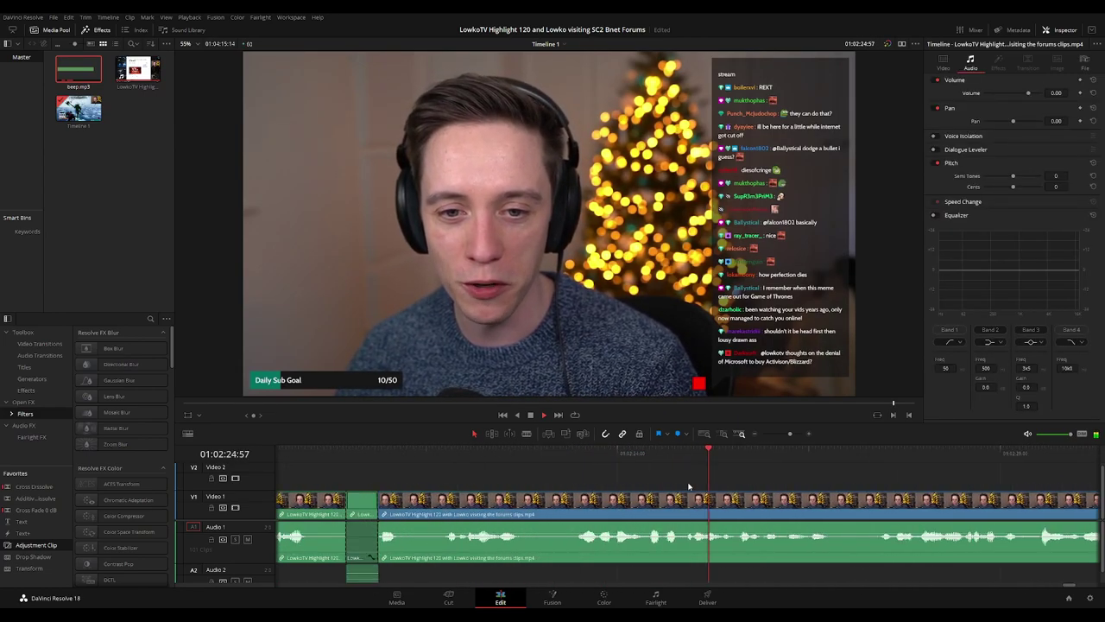
key(space)
click(570, 454)
key(space)
key(space)
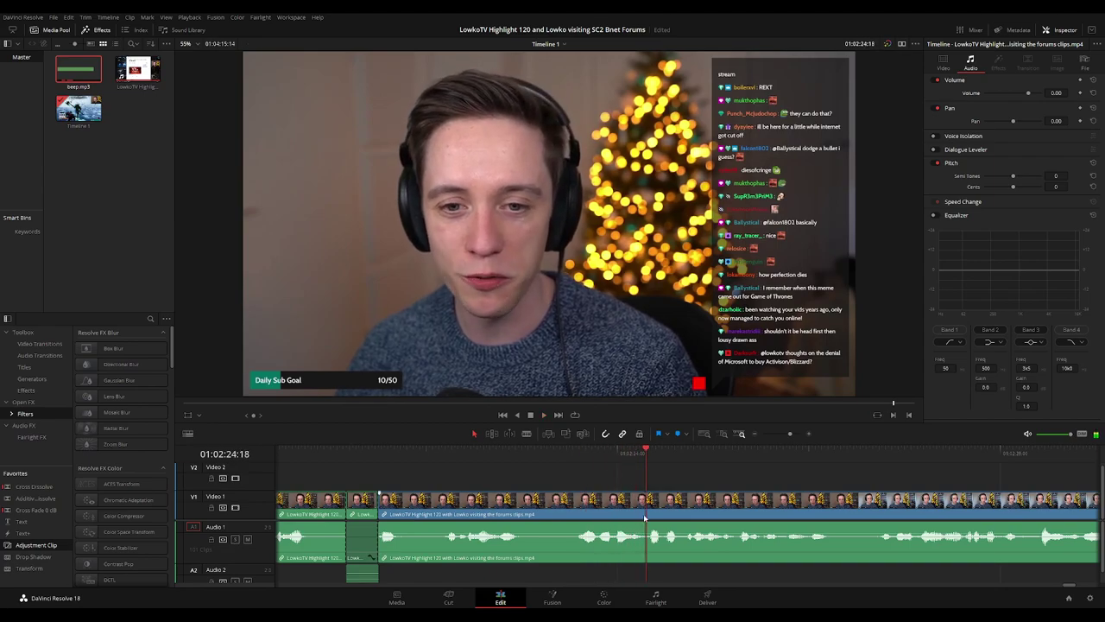
key(b)
click(644, 516)
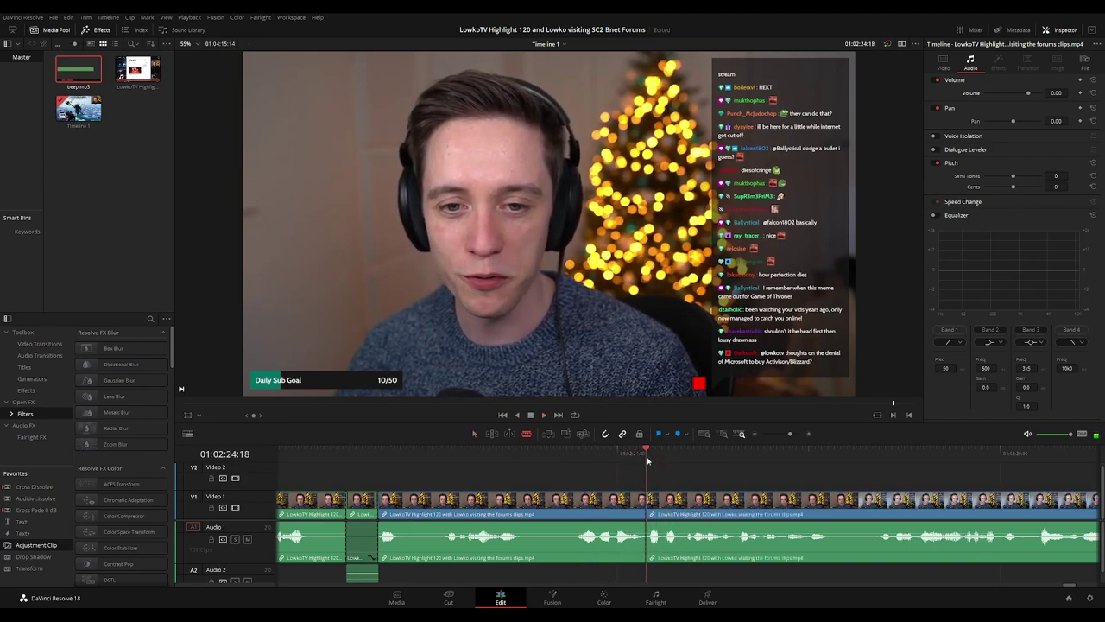
- Play on to the end of the word and cut the clip at 01:02:24:30
key(space)
key(space)
click(664, 513)
key(a)
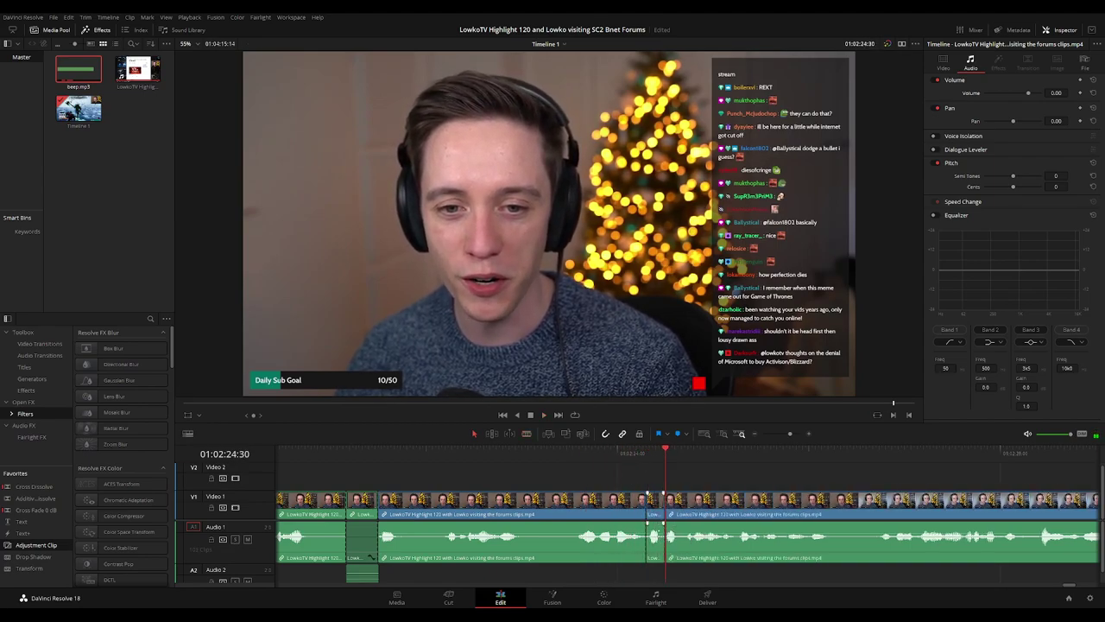
- Mute the word split out at 01:02:24:18 and cover it with beep.mp3 on Audio 2, trimmed to its length at volume -29
drag(656, 530, 656, 573)
drag(93, 76, 644, 572)
drag(1070, 574, 659, 567)
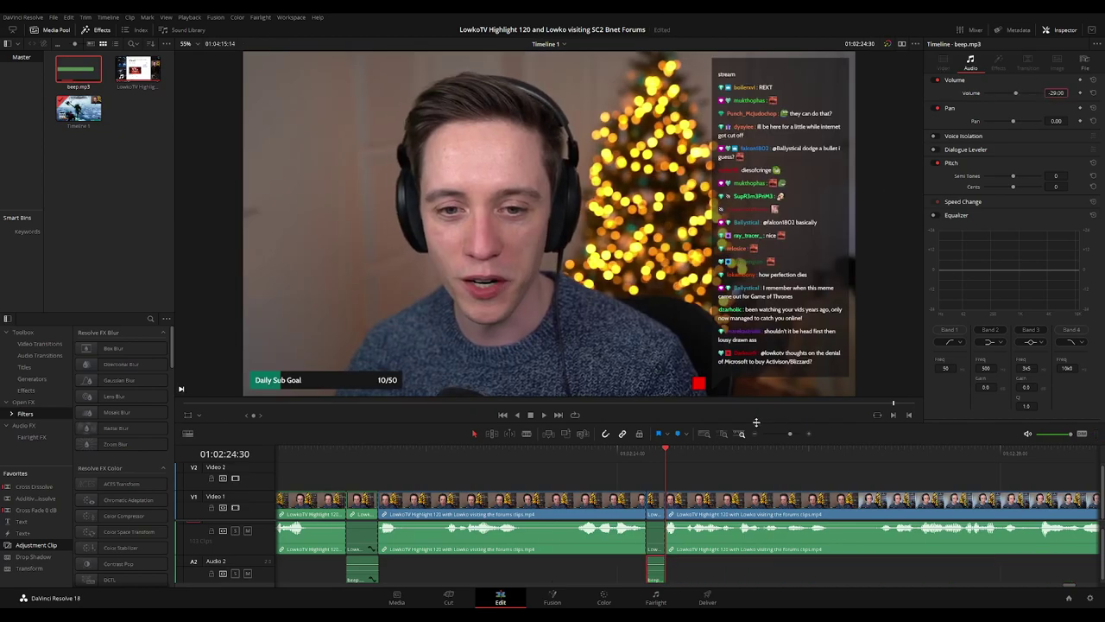
- Colour the muted word at 01:02:24:18 and the section before it green, resume playback and clear the selection
drag(650, 480, 558, 508)
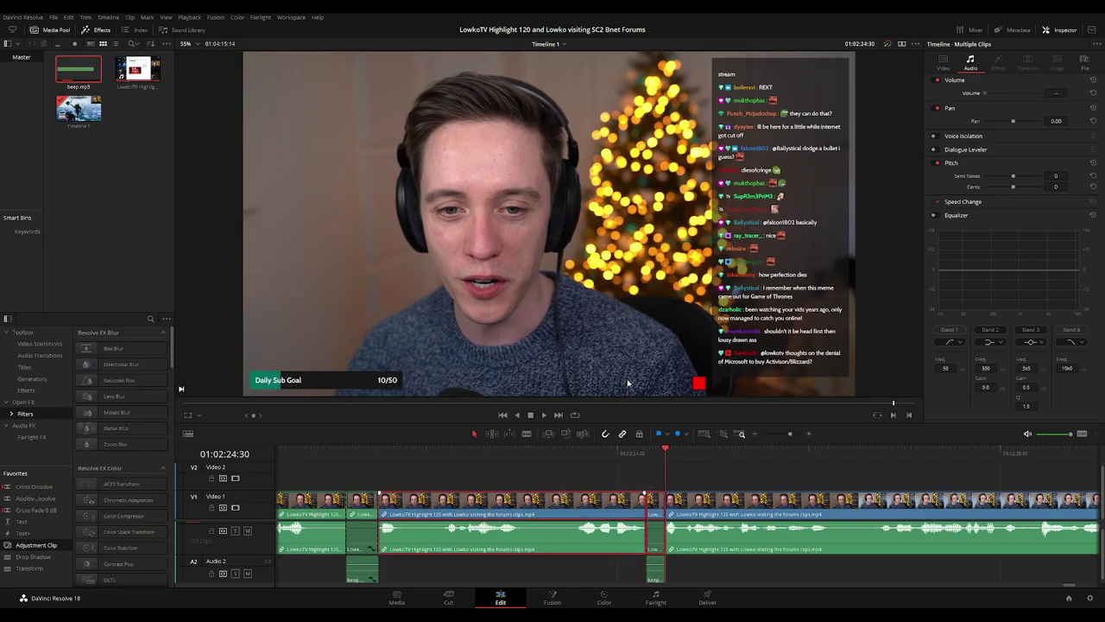
key(g)
key(space)
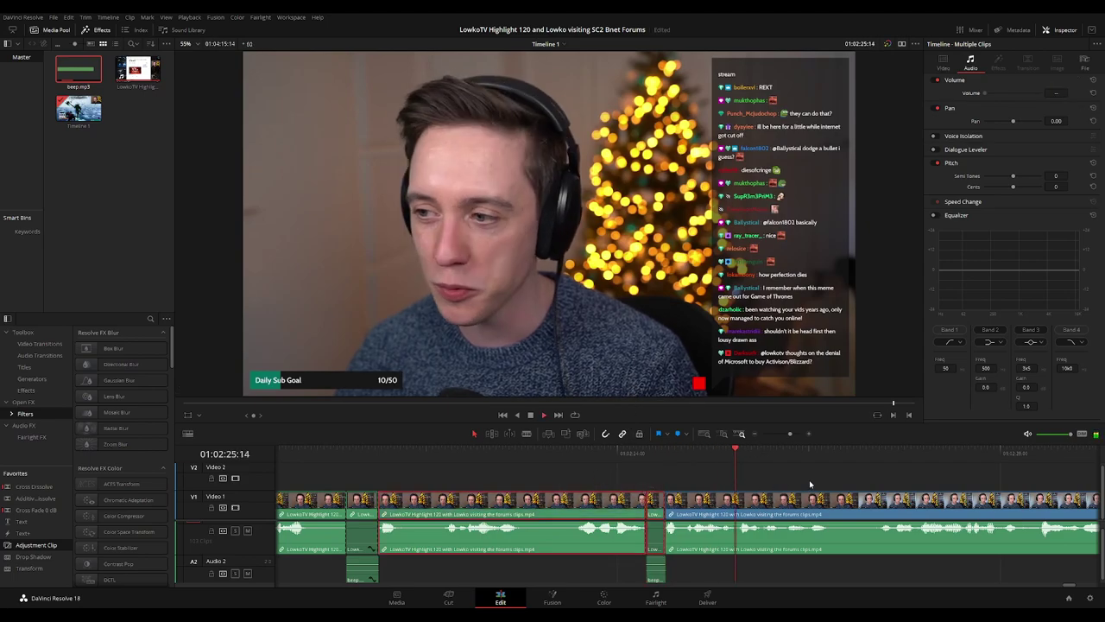
click(810, 483)
- Cut the clip around 01:02:26:40, delete the short pause there, and select the section before it
key(ctrl+minus)
key(ctrl+minus)
scroll(760, 503, right, 3)
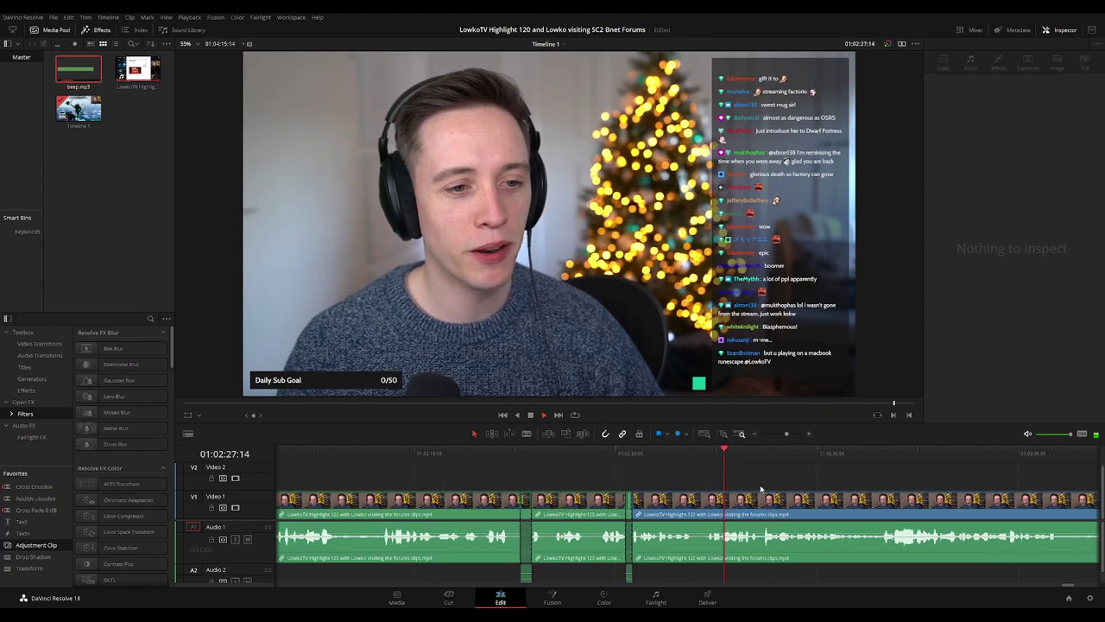
key(b)
click(489, 518)
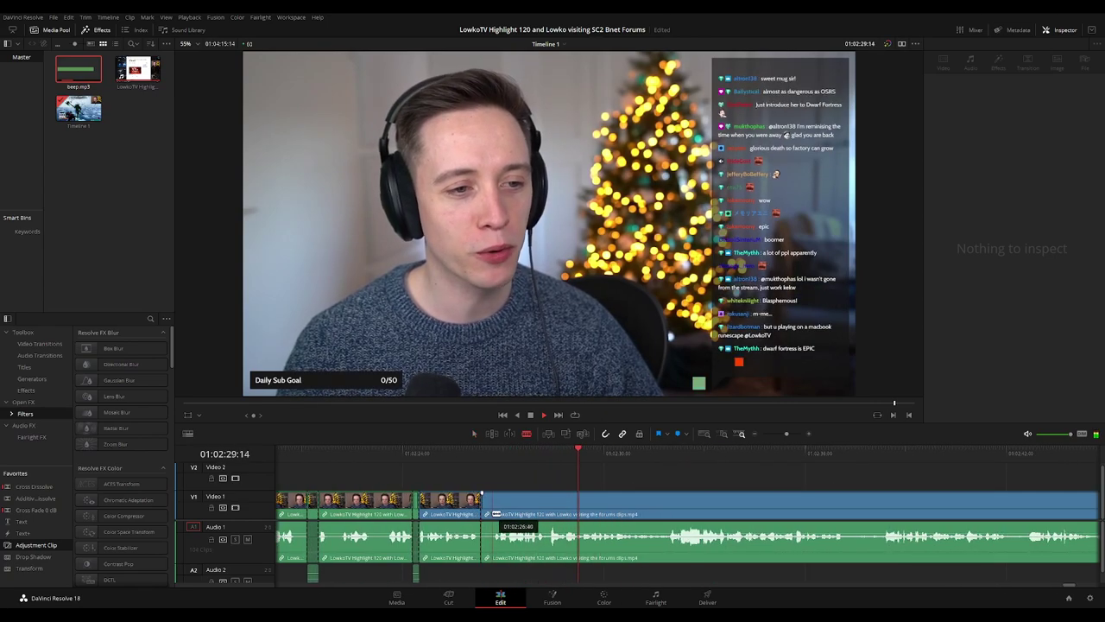
key(a)
click(488, 515)
key(Delete)
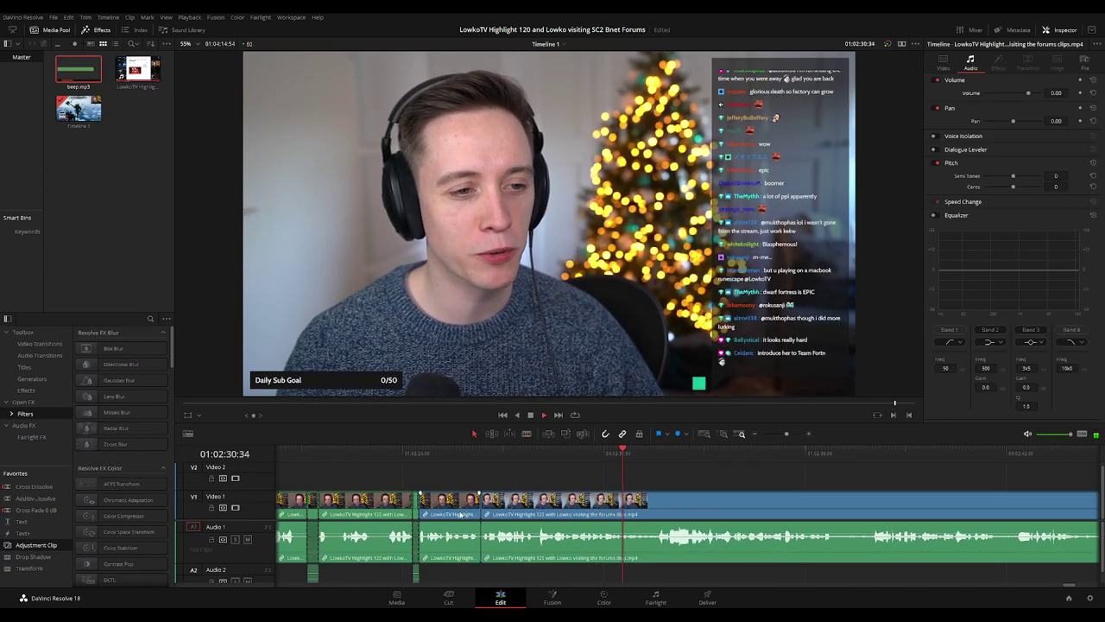
click(467, 516)
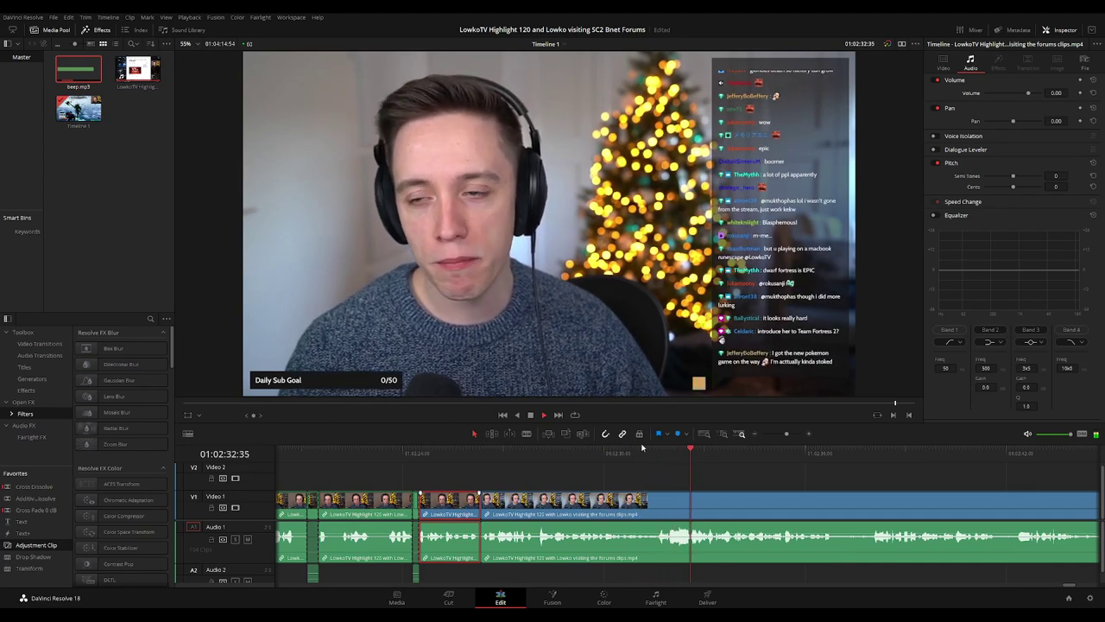
- Cut out the pause around 01:02:37 and colour the section before it purple
click(826, 484)
drag(825, 485, 585, 479)
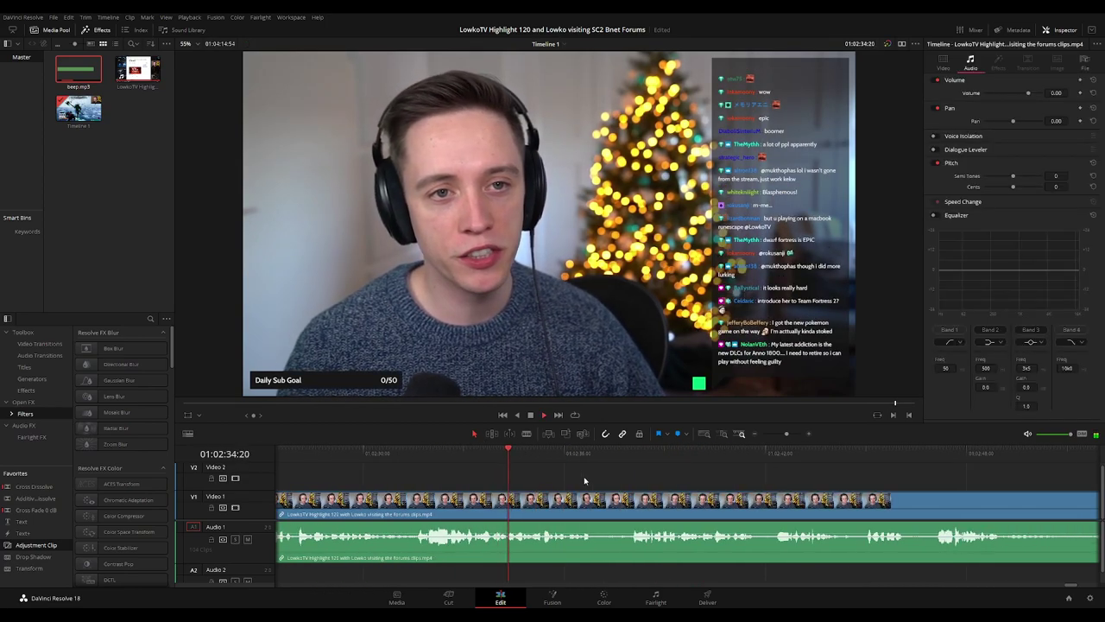
scroll(516, 477, right, 2)
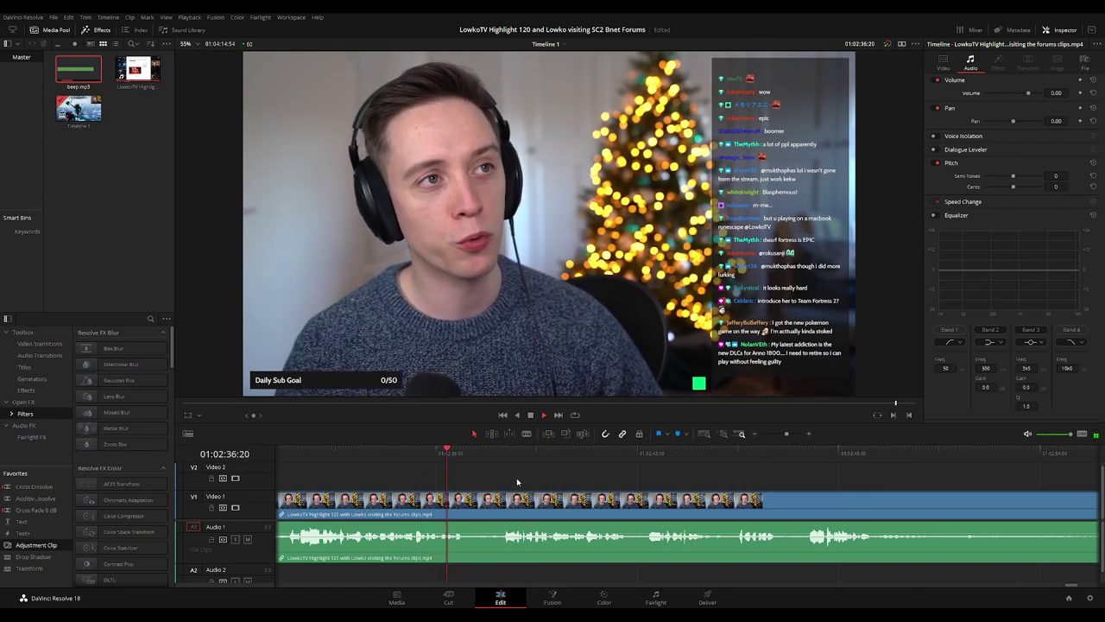
key(b)
click(465, 505)
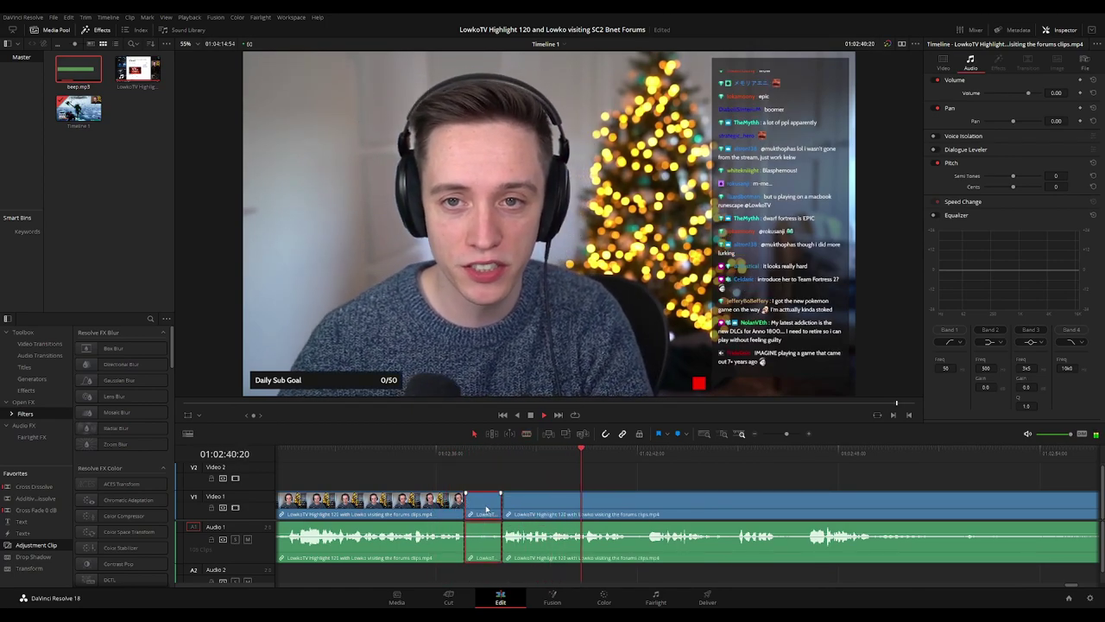
key(a)
click(429, 510)
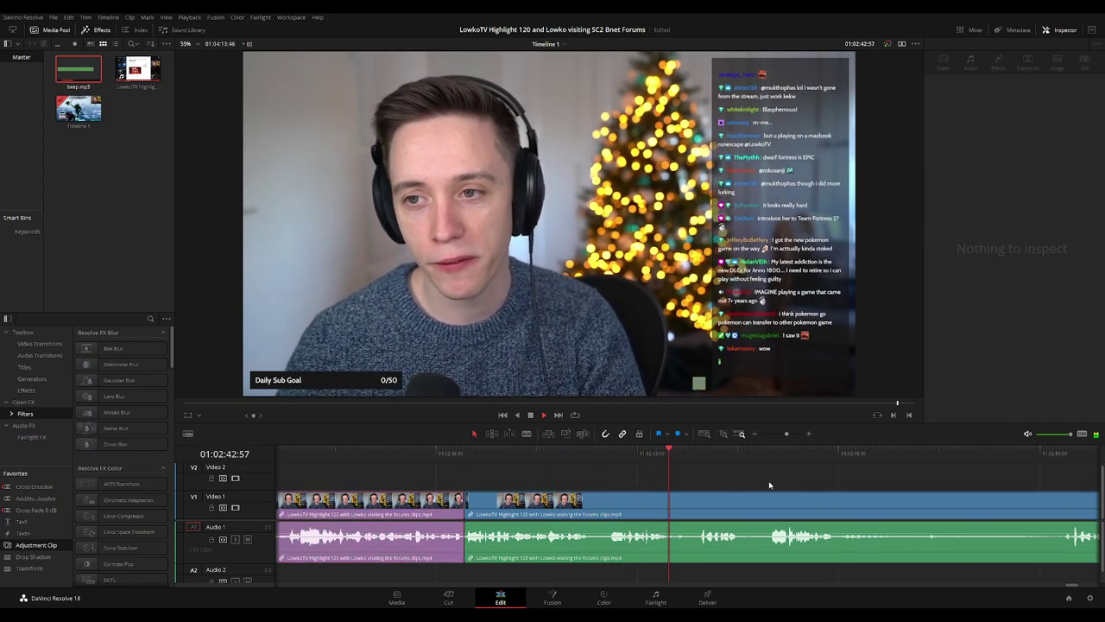
key(Delete)
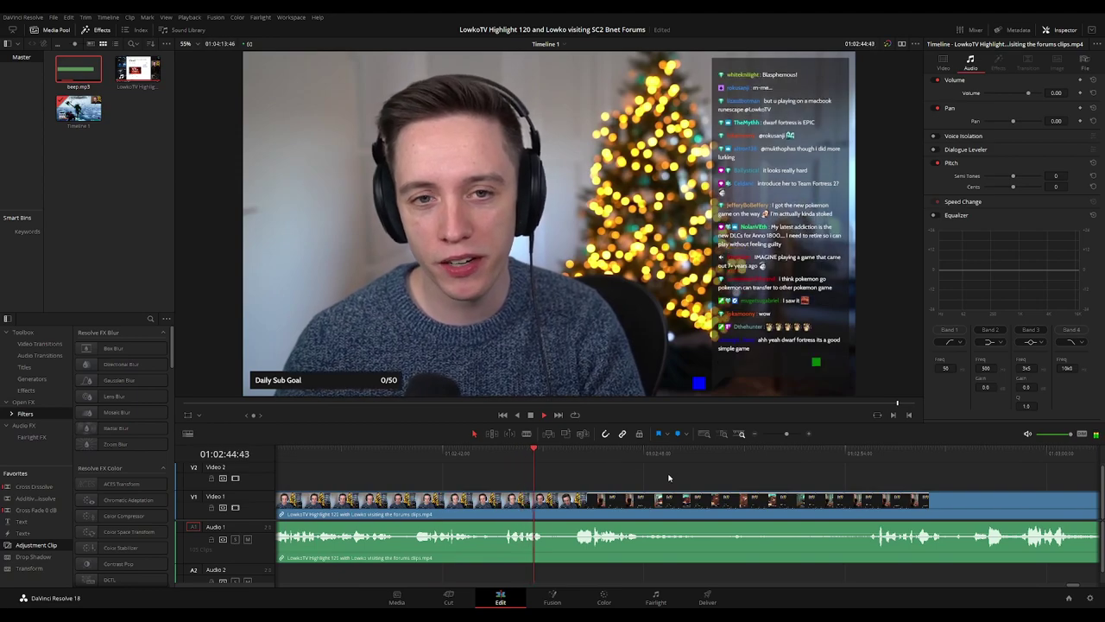
- Review the playing Instagram story section from 01:02:44 to 01:03:30 for pauses and moments that need editing
drag(668, 478, 575, 461)
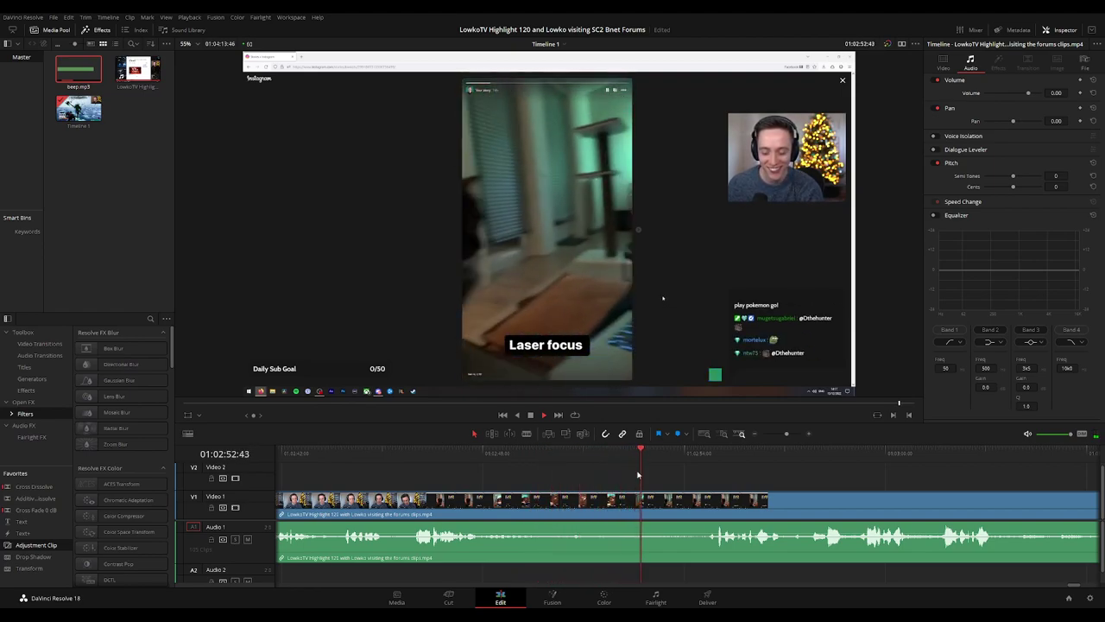
drag(727, 482, 607, 478)
drag(700, 479, 593, 469)
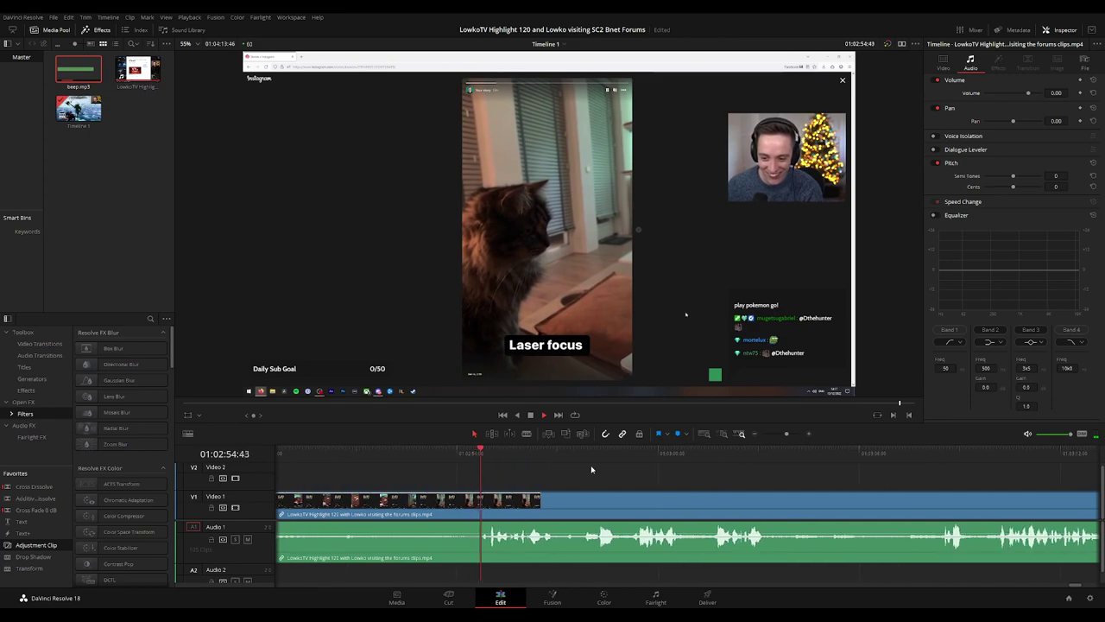
scroll(587, 467, right, 1)
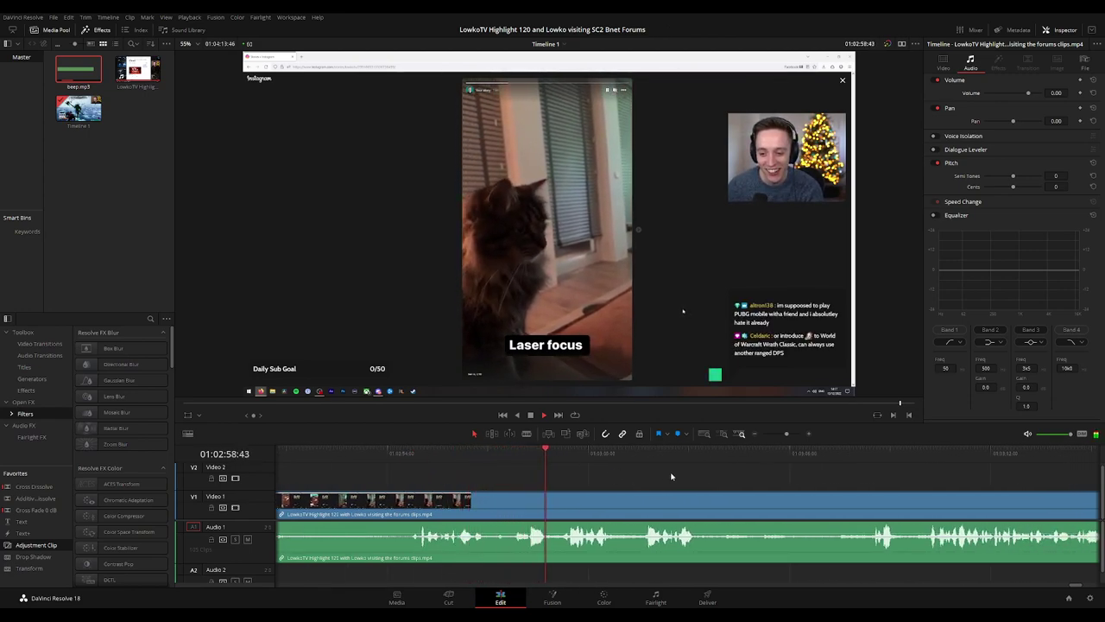
scroll(560, 472, right, 2)
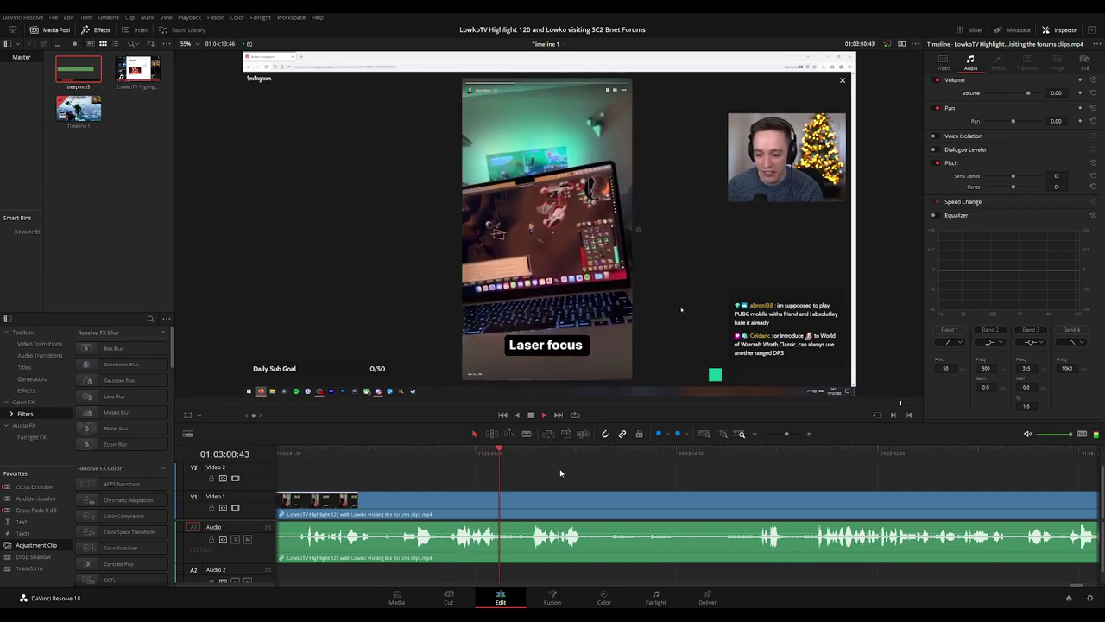
scroll(565, 471, right, 2)
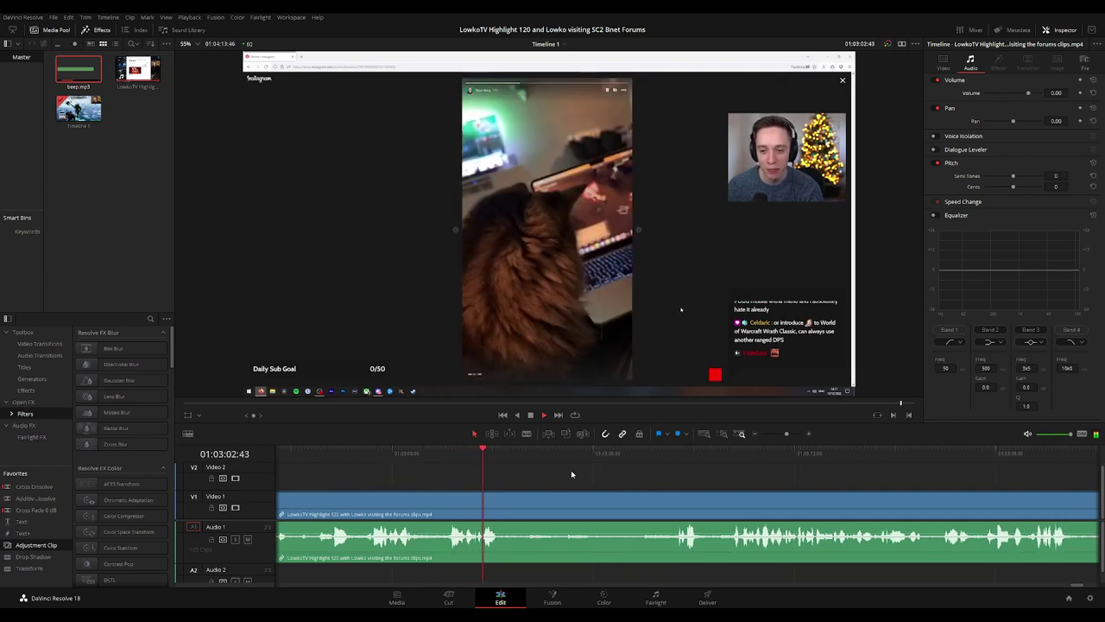
scroll(596, 476, right, 2)
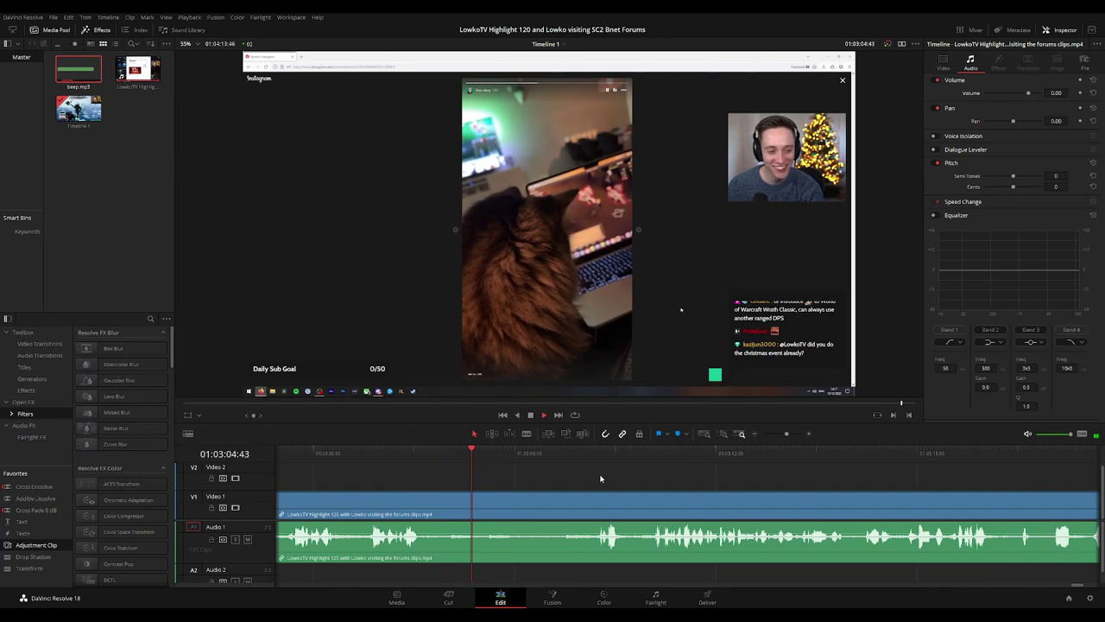
scroll(542, 473, right, 2)
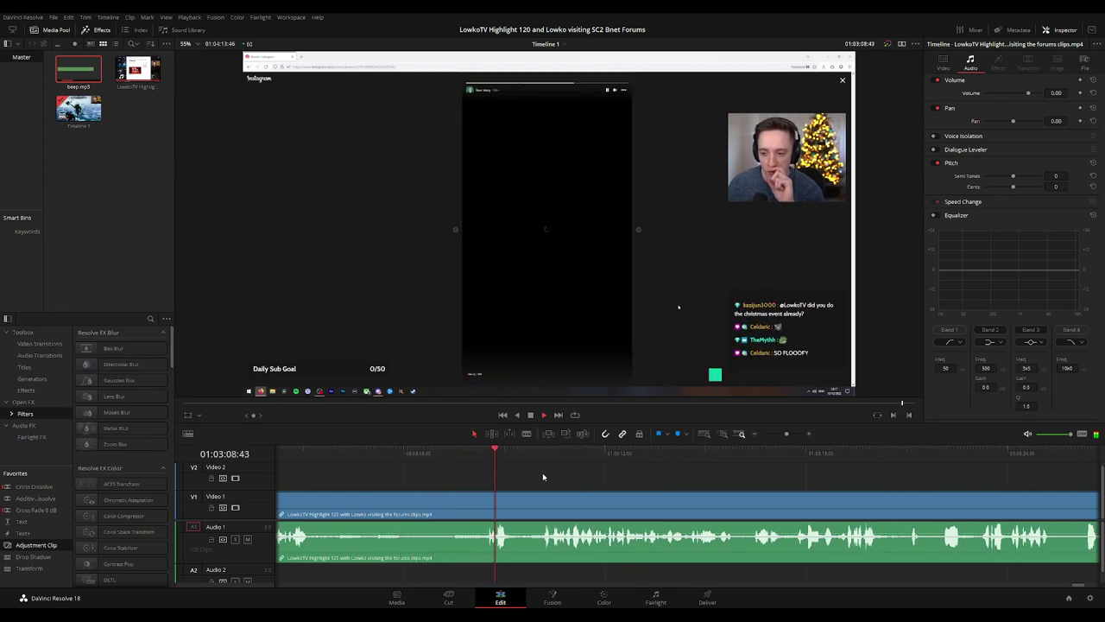
scroll(627, 476, right, 2)
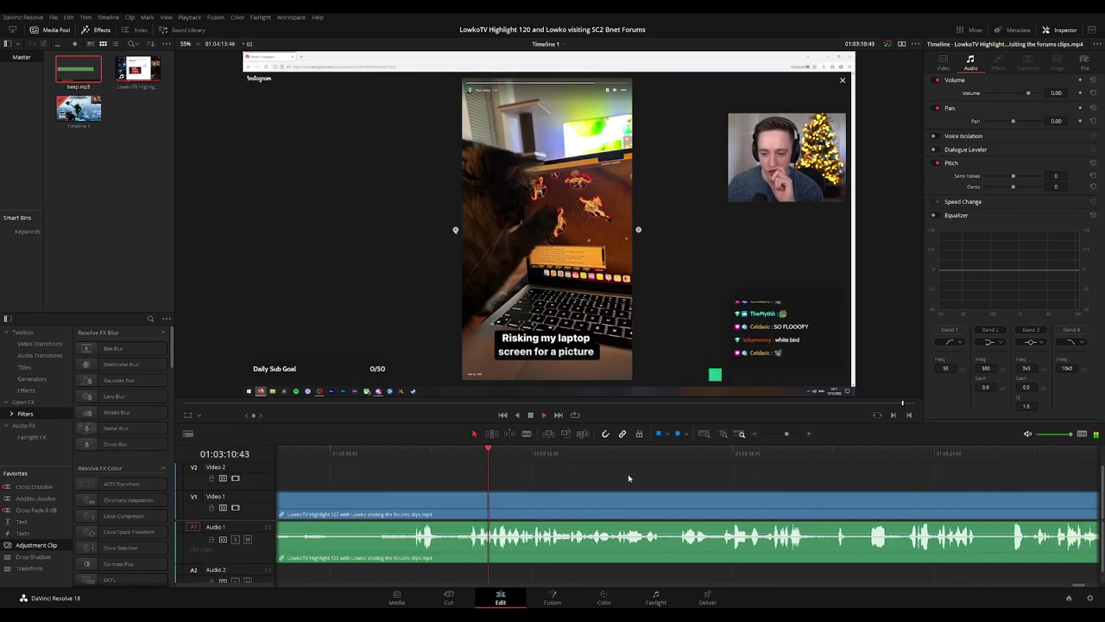
scroll(660, 479, right, 2)
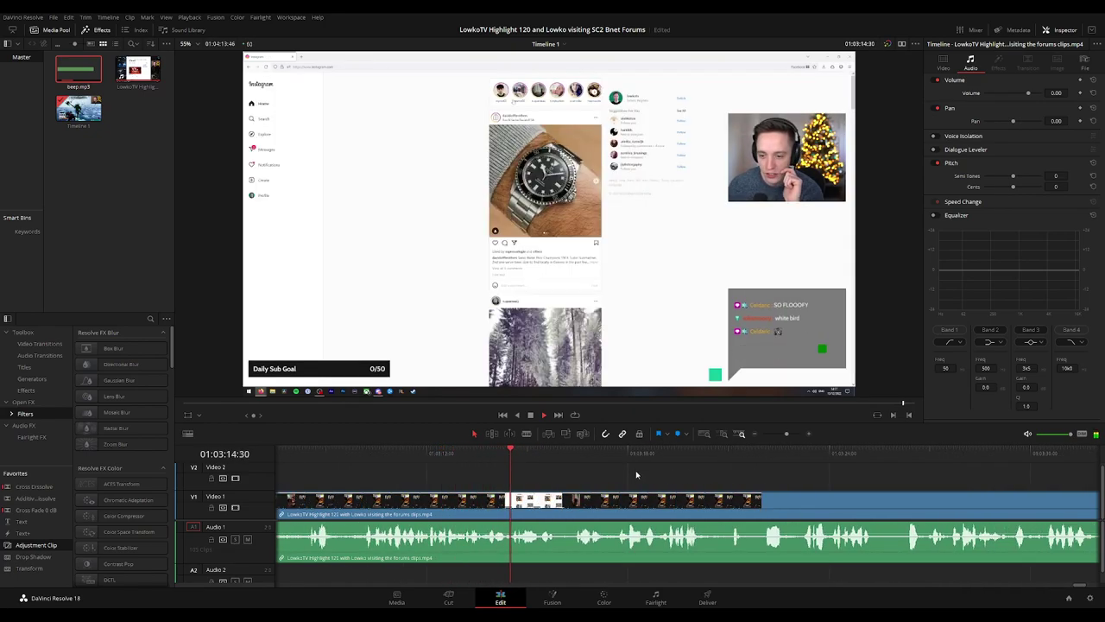
scroll(692, 481, right, 2)
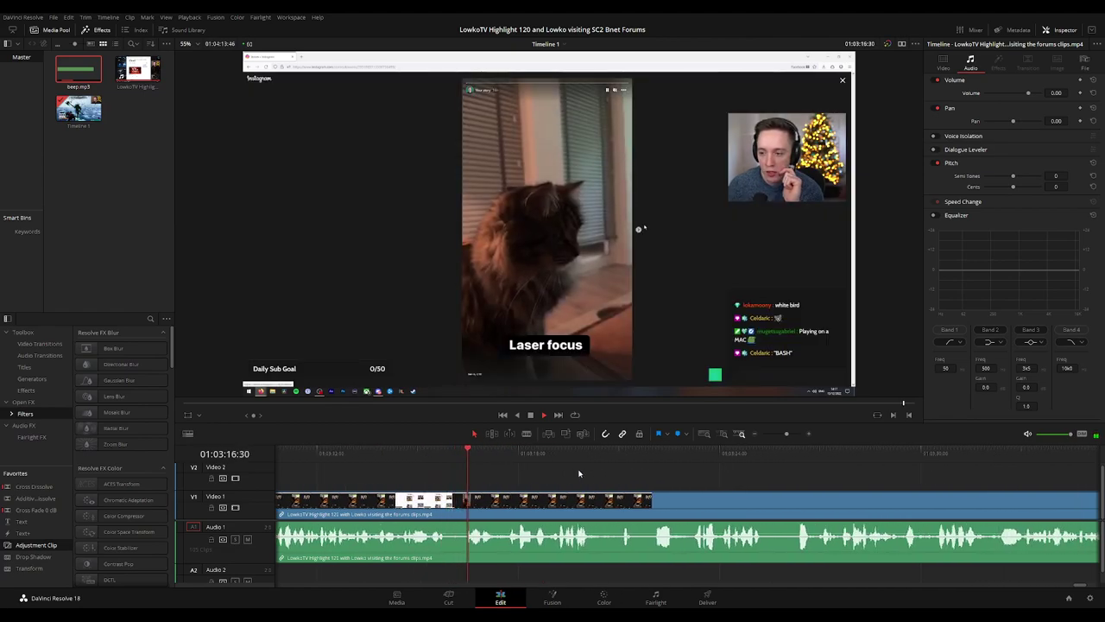
scroll(647, 480, right, 2)
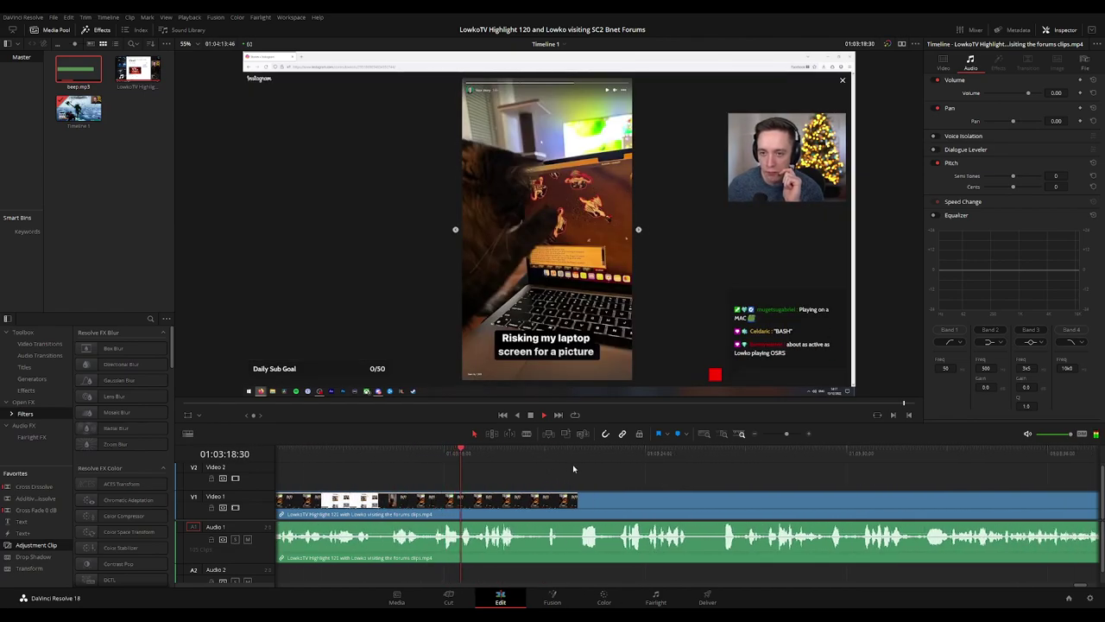
scroll(571, 466, right, 2)
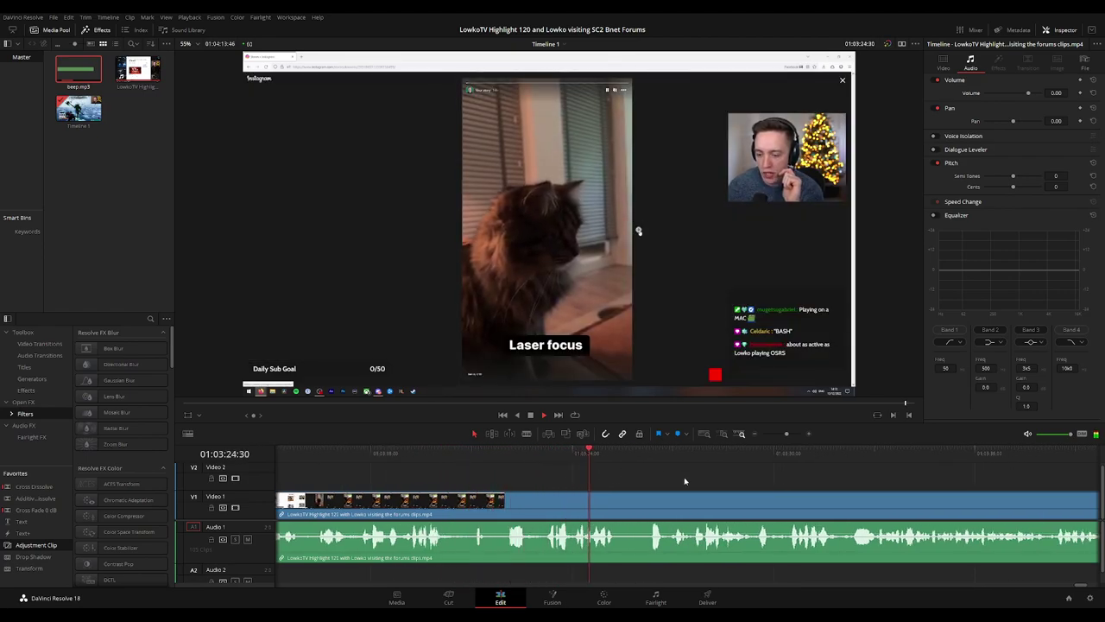
scroll(557, 471, right, 4)
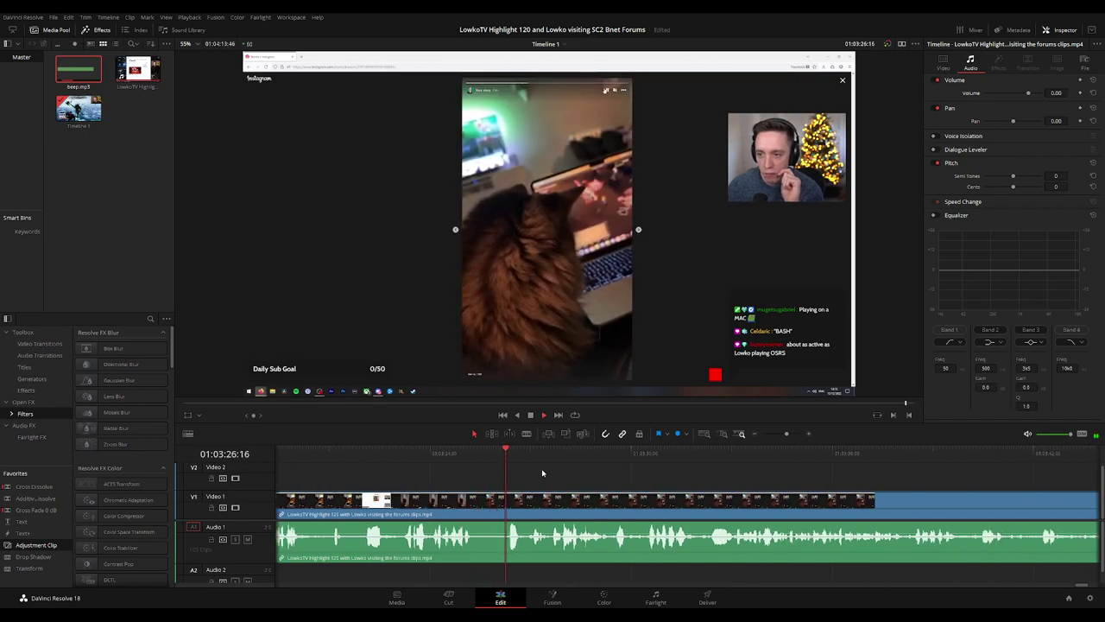
drag(649, 476, 540, 471)
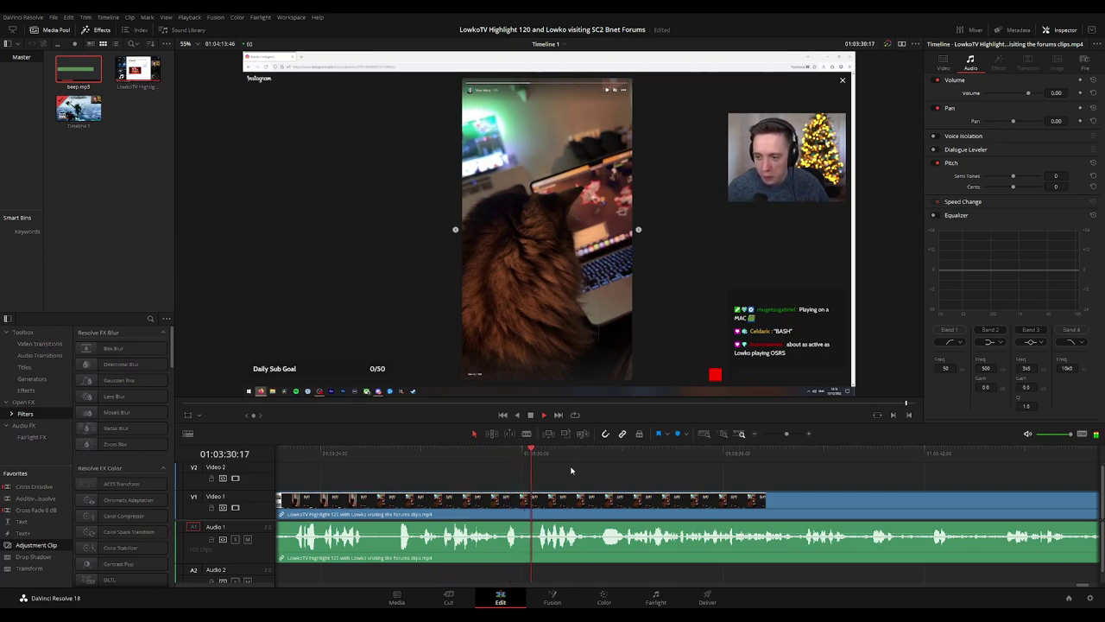
- Place an Adjustment Clip on Video 2 at 01:03:29:55, set its zoom to 2.090, and play through the zoomed section
mouse_move(530, 454)
mouse_down()
mouse_move(501, 455)
mouse_move(522, 455)
mouse_up()
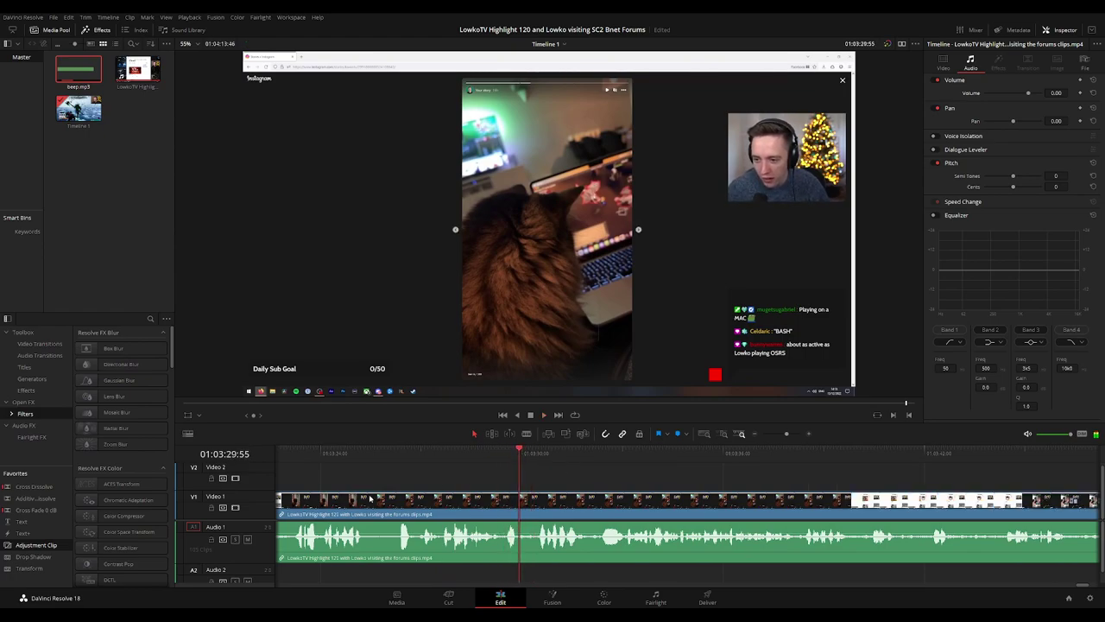
drag(39, 545, 519, 473)
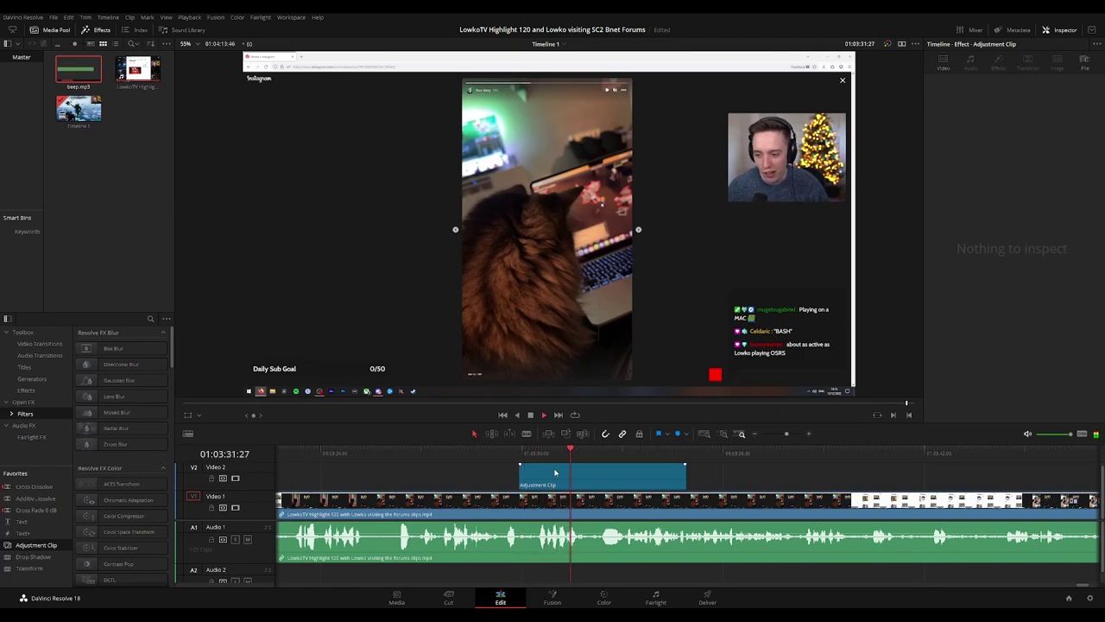
key(space)
click(547, 488)
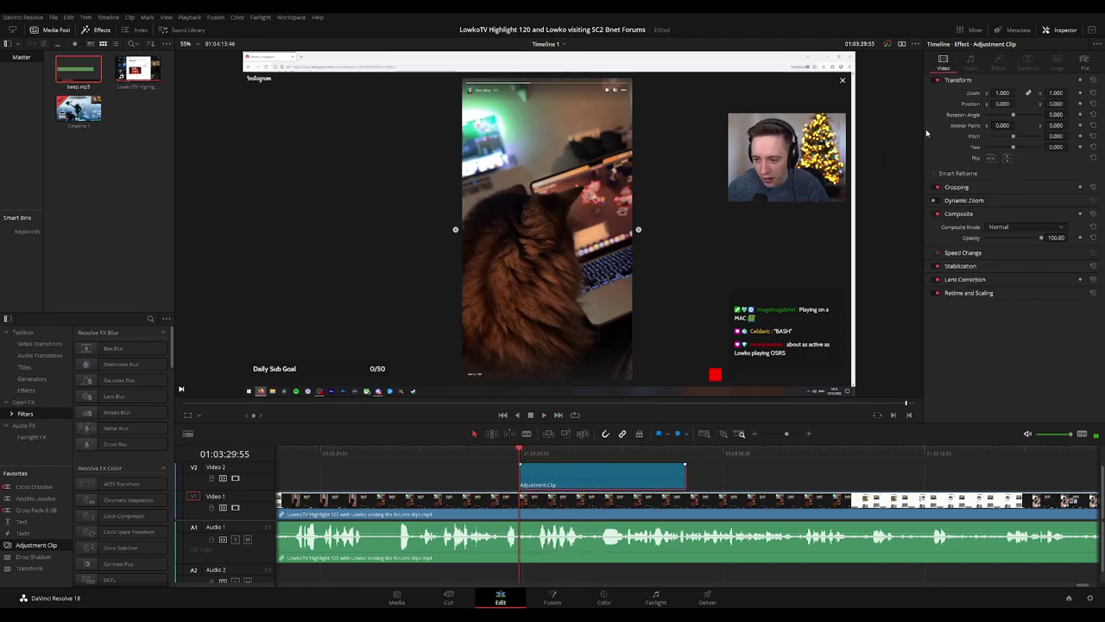
drag(1002, 92, 1088, 92)
key(space)
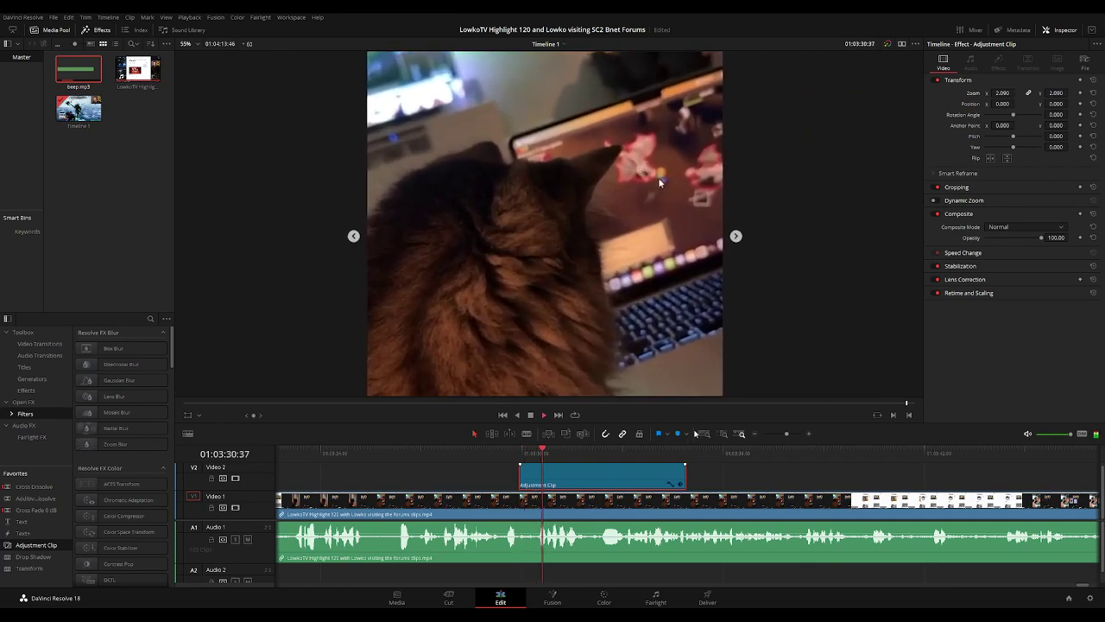
scroll(655, 478, down, 2)
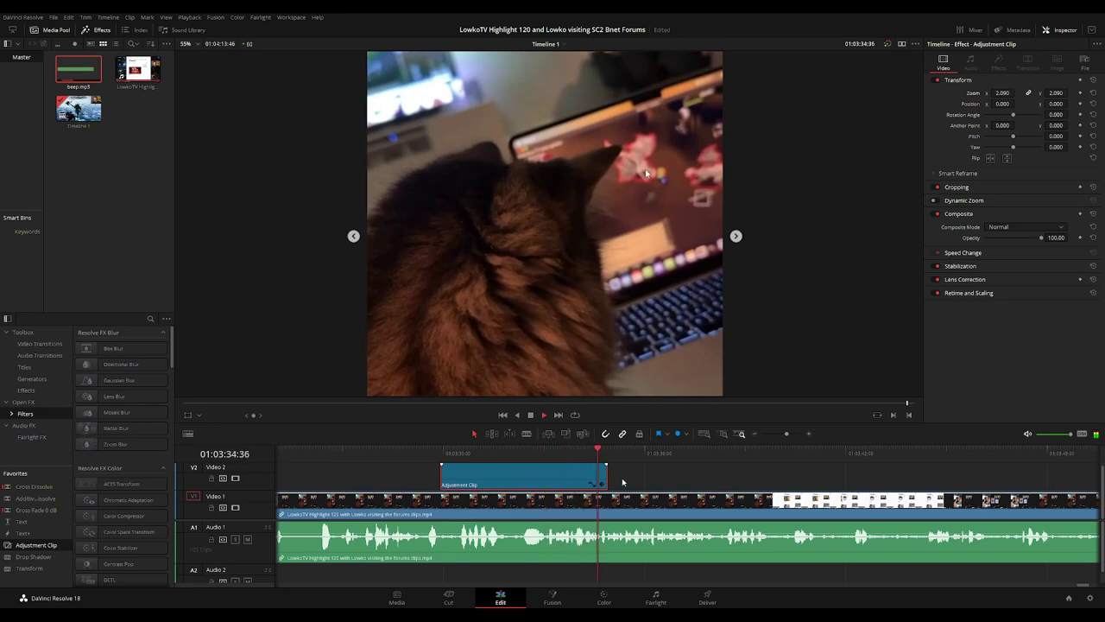
click(695, 482)
- Play on through the rest of the Instagram section and cut the recording at 01:03:53:11
scroll(674, 477, down, 2)
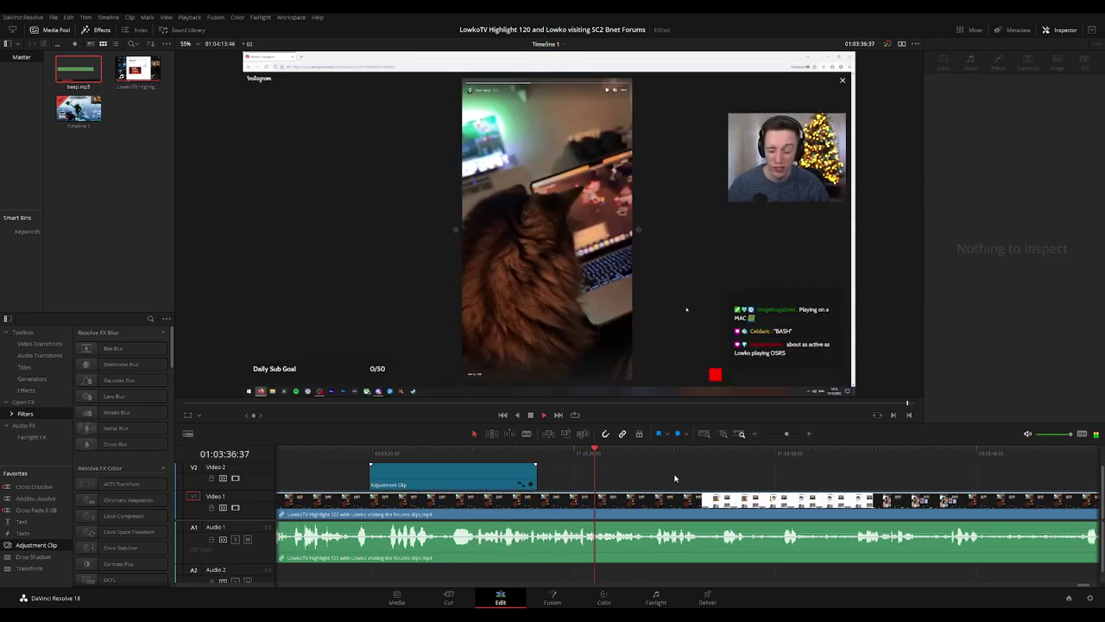
scroll(675, 478, down, 3)
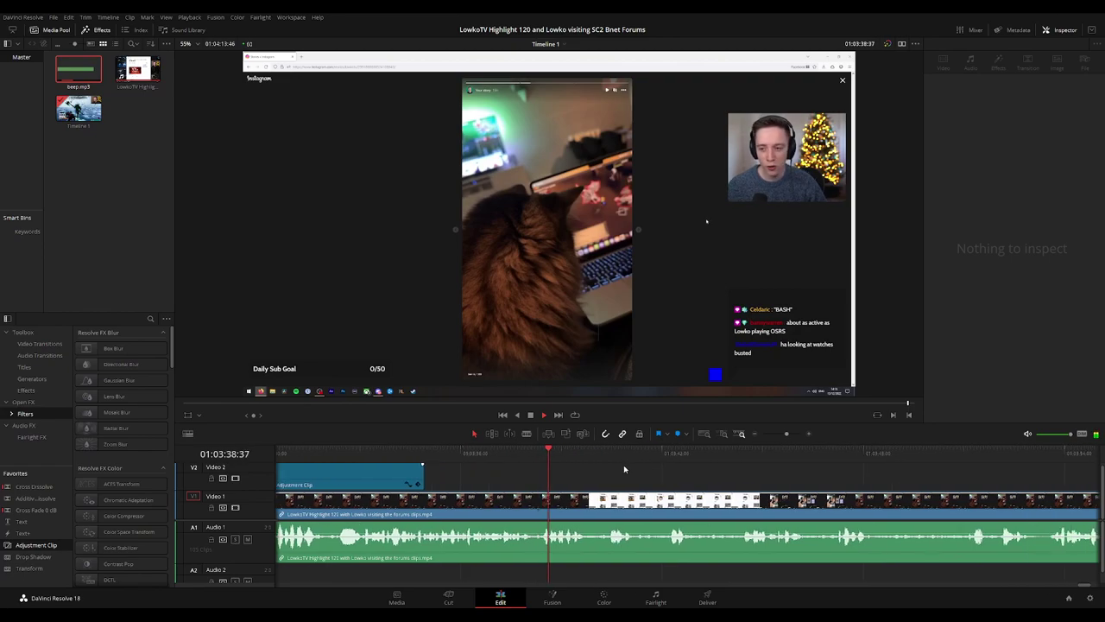
scroll(596, 476, down, 3)
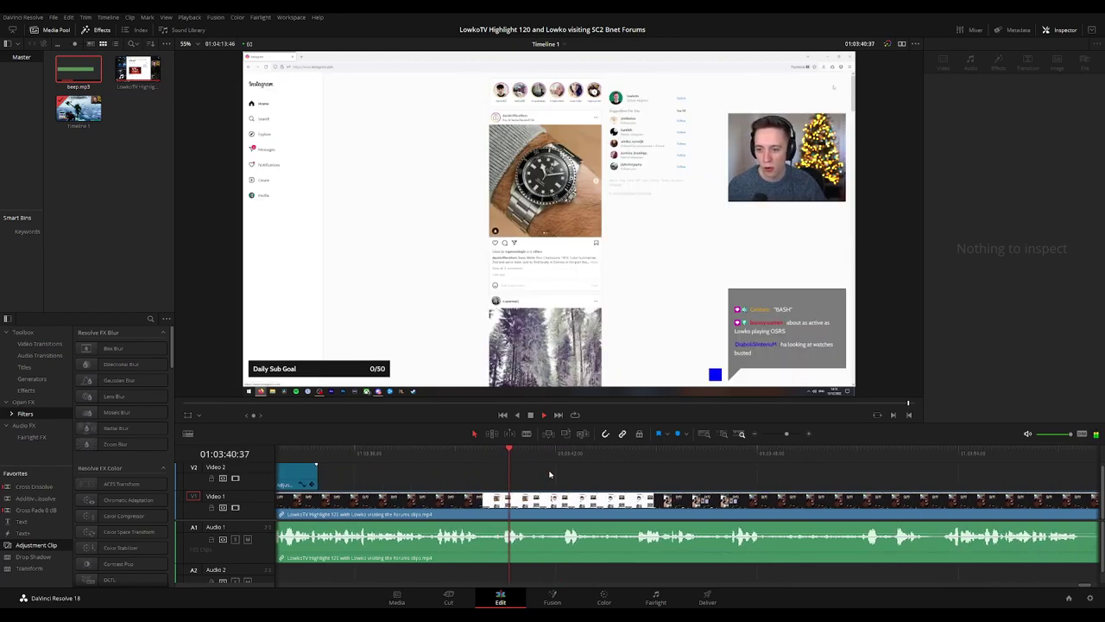
scroll(562, 480, down, 2)
click(562, 480)
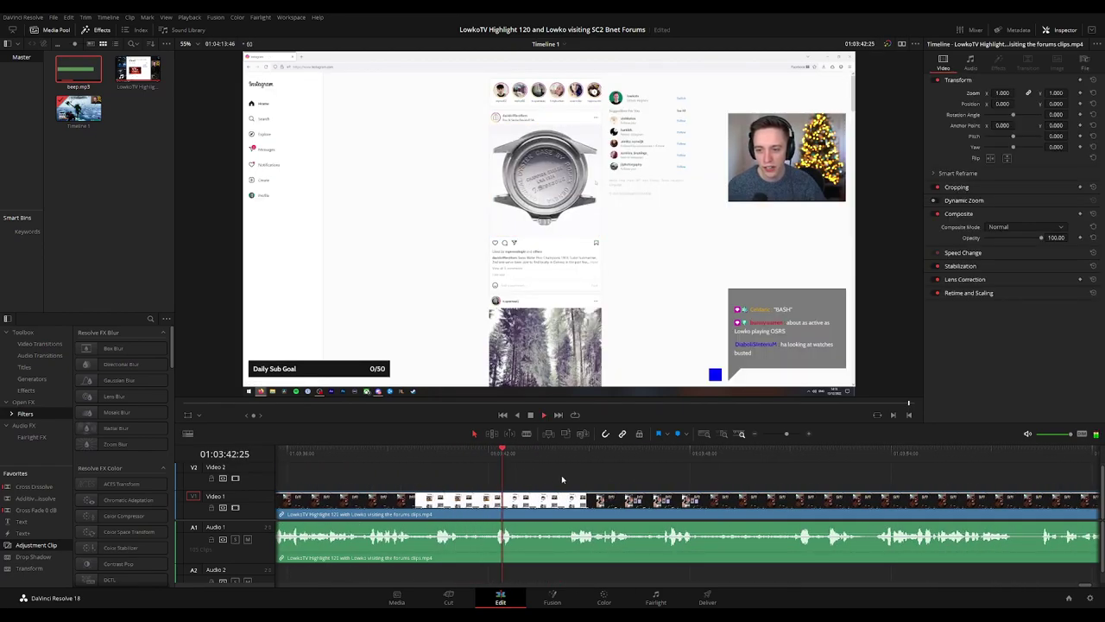
scroll(536, 466, down, 3)
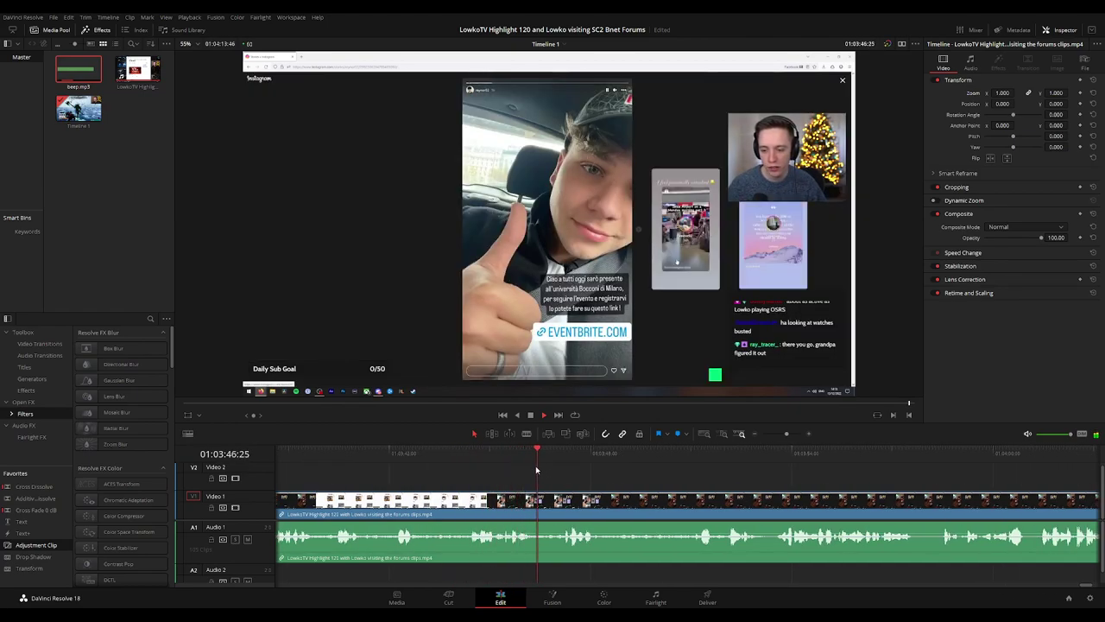
scroll(556, 478, down, 5)
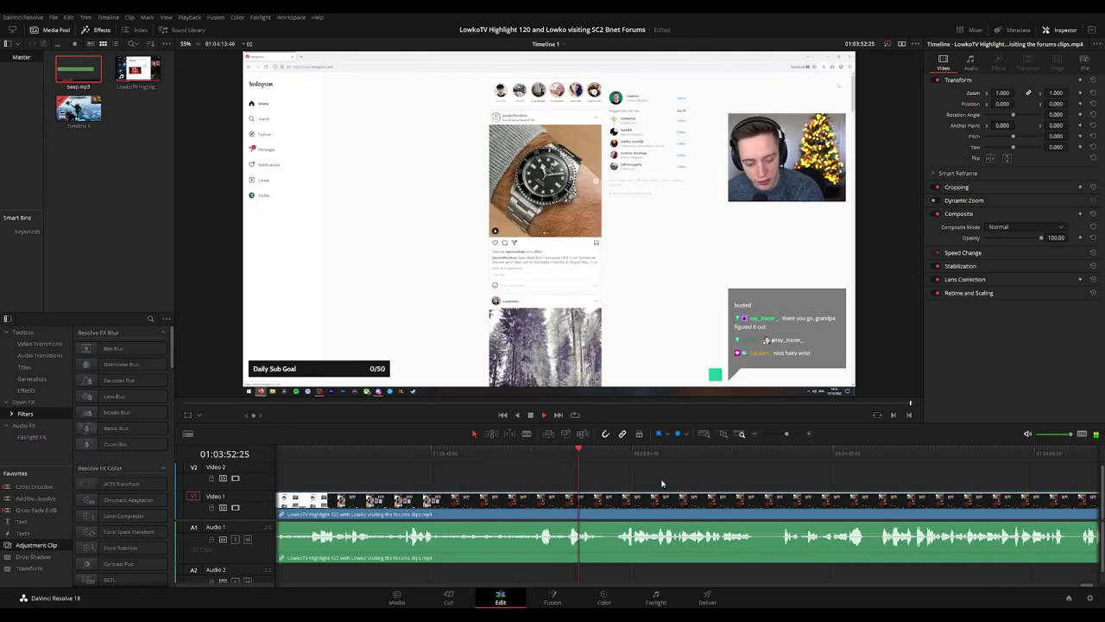
scroll(544, 484, down, 3)
key(ctrl+b)
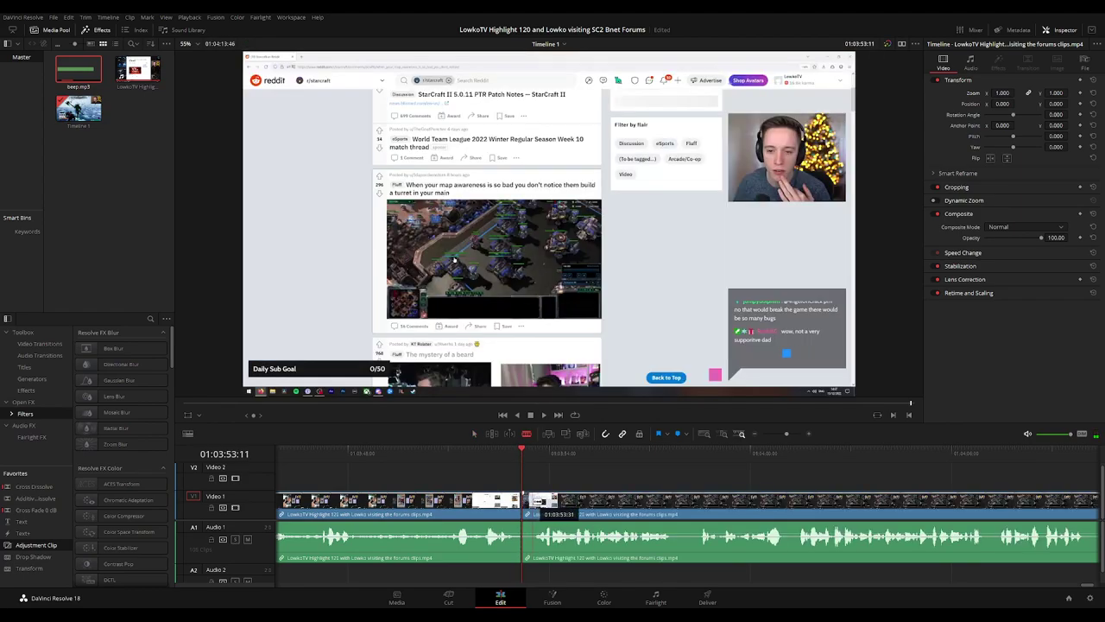
- Colour the section ending at 01:03:53:11 purple and the final clip after it green
key(space)
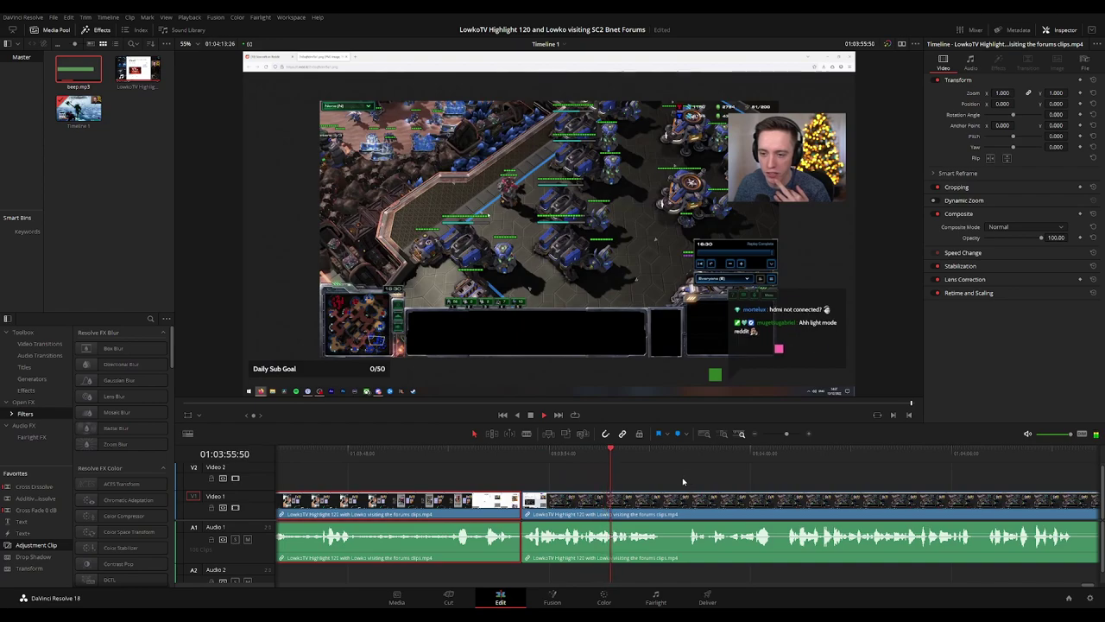
click(705, 477)
drag(749, 474, 591, 474)
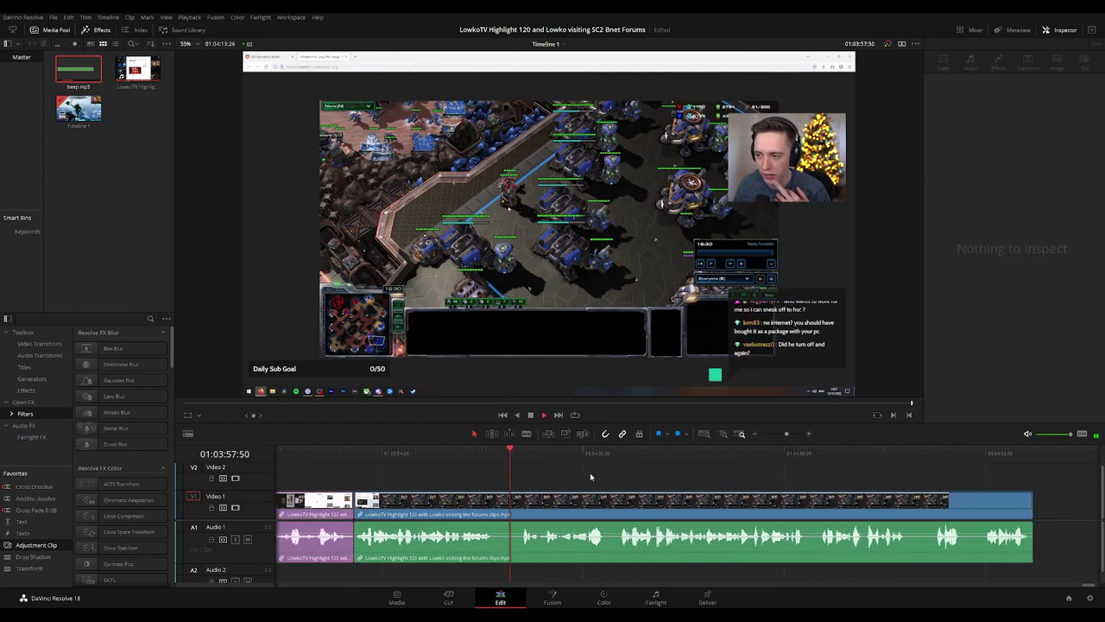
click(658, 501)
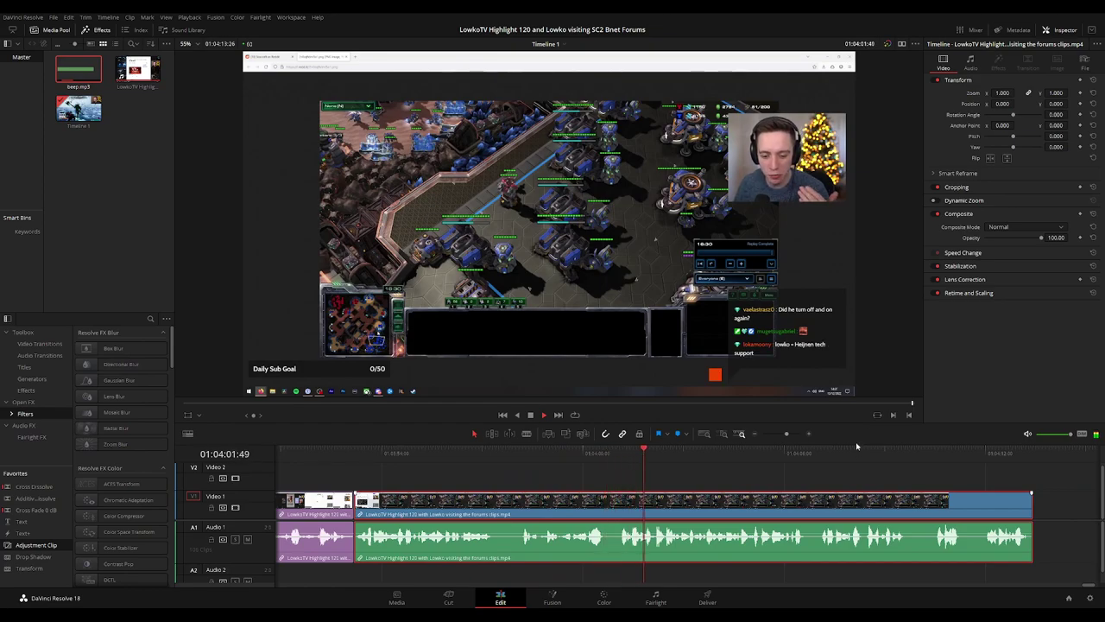
click(818, 478)
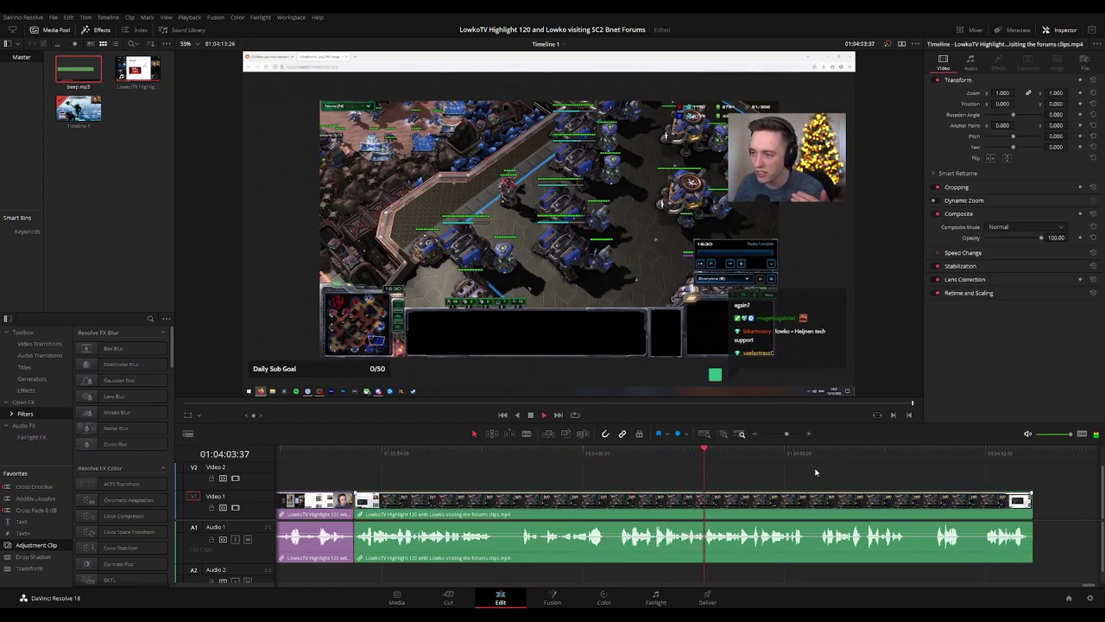
- Play the final Reddit section through to the end of the recording at 01:04:13:26
drag(858, 466, 690, 457)
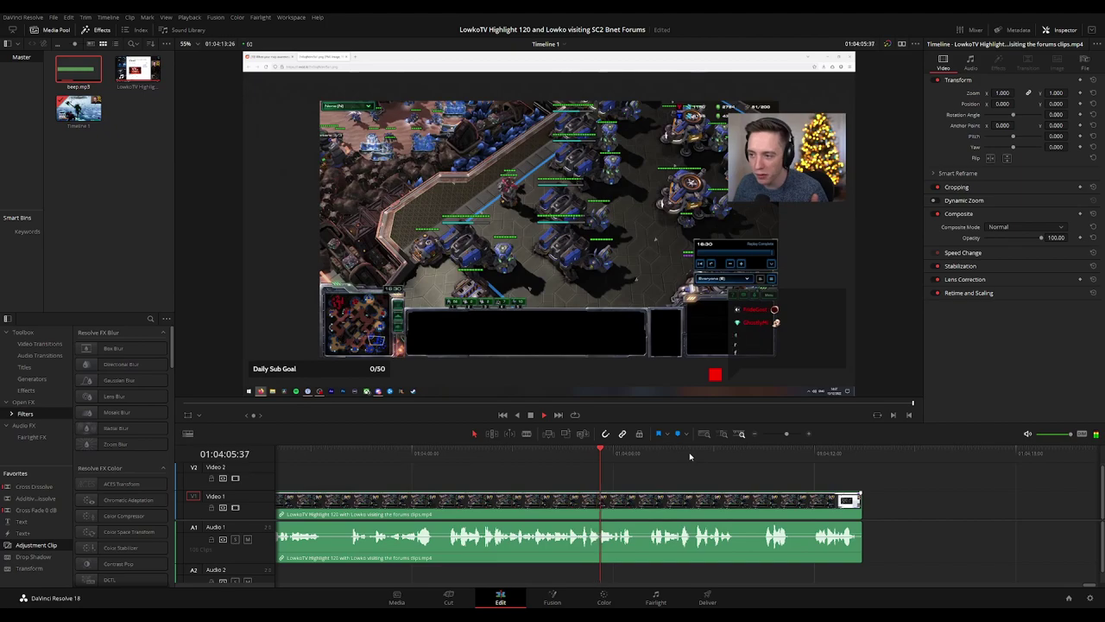
scroll(690, 457, down, 5)
scroll(699, 464, down, 5)
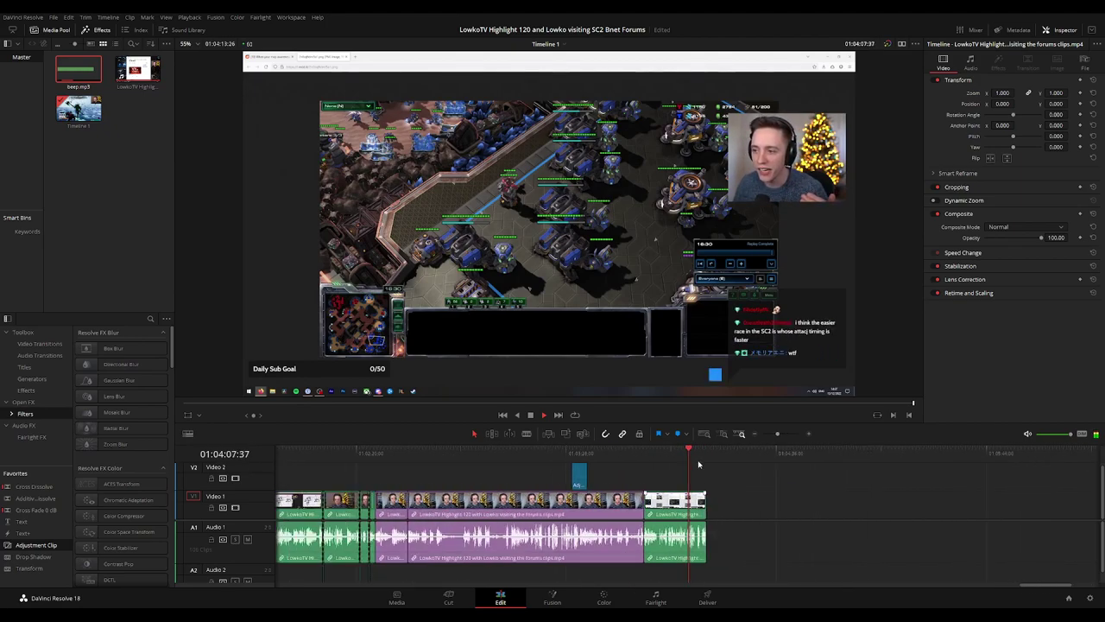
scroll(699, 464, down, 3)
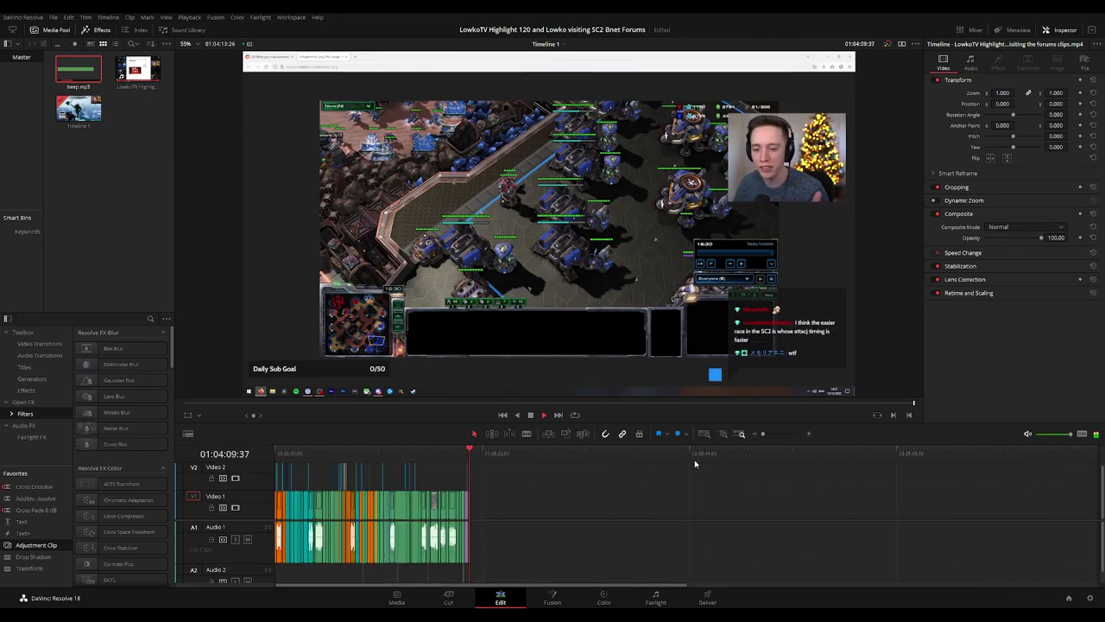
scroll(780, 466, up, 8)
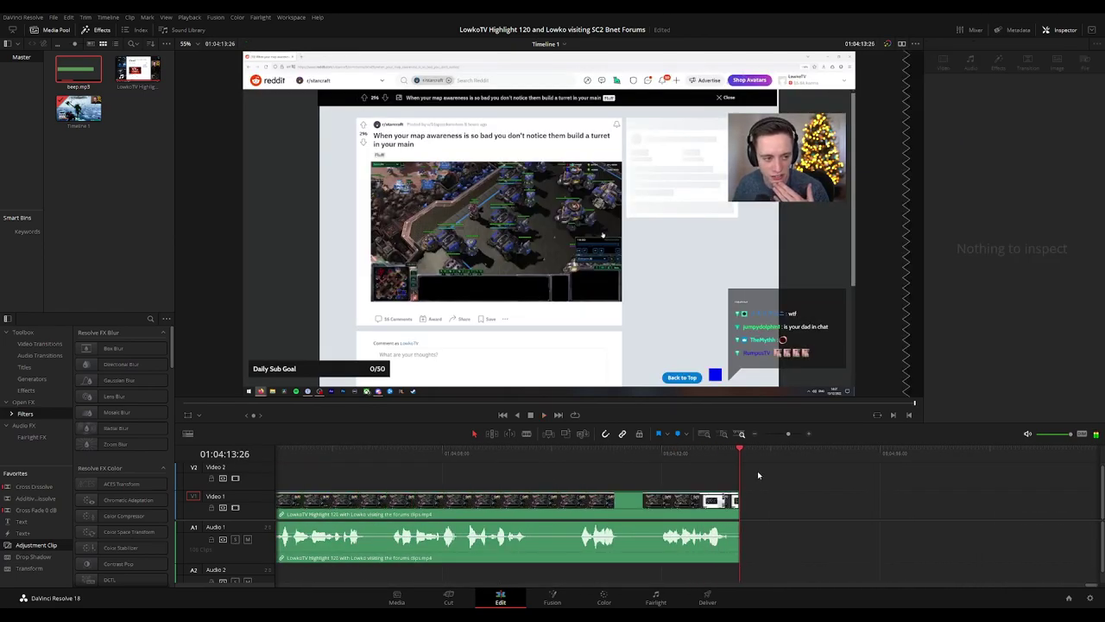
- Survey the coloured sections along the whole timeline to see how the recording divides into parts
scroll(760, 474, down, 5)
scroll(703, 475, down, 3)
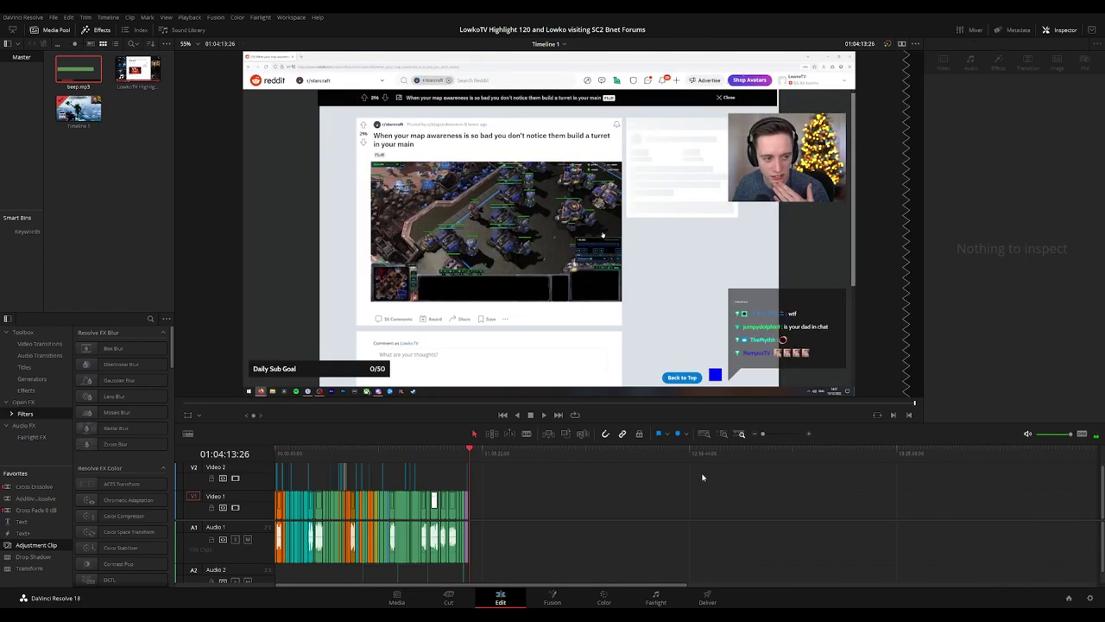
scroll(504, 491, up, 5)
scroll(853, 469, left, 4)
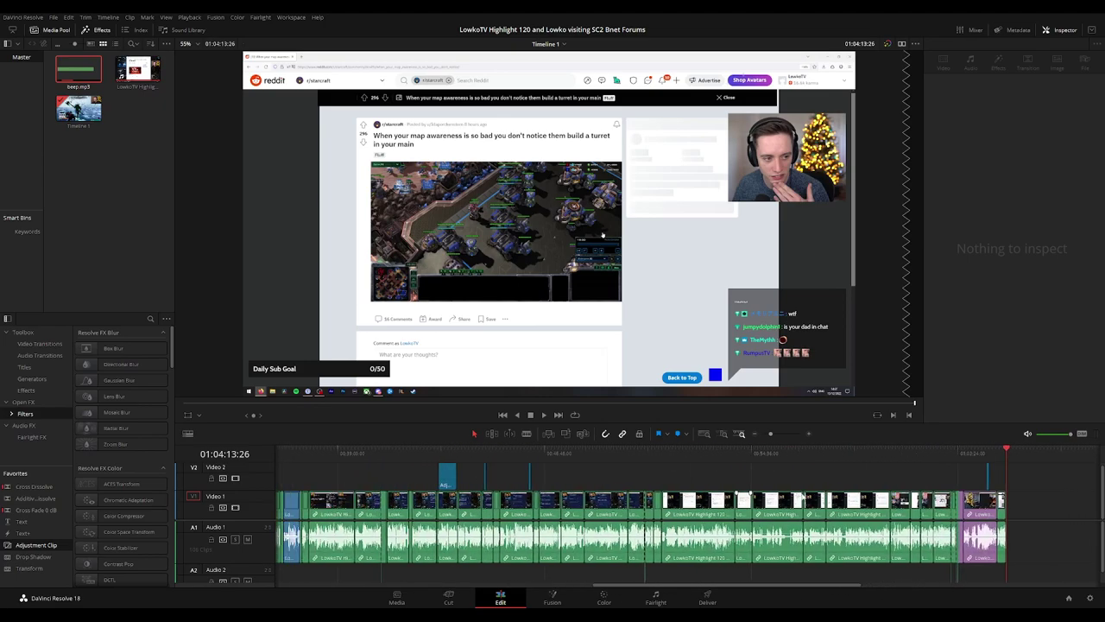
drag(772, 434, 768, 437)
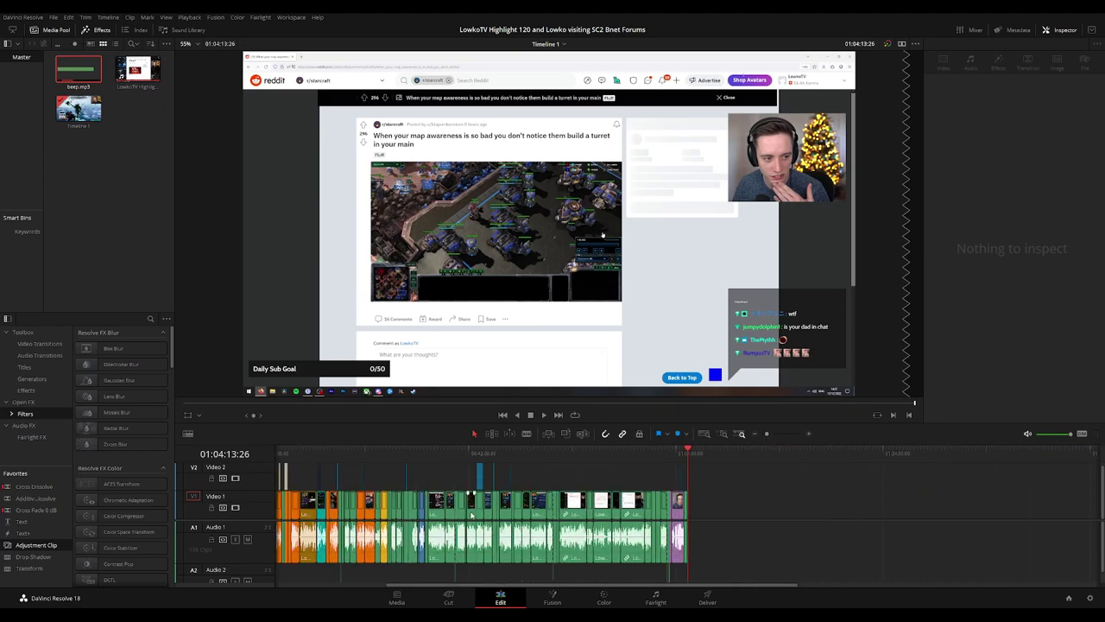
scroll(762, 513, up, 2)
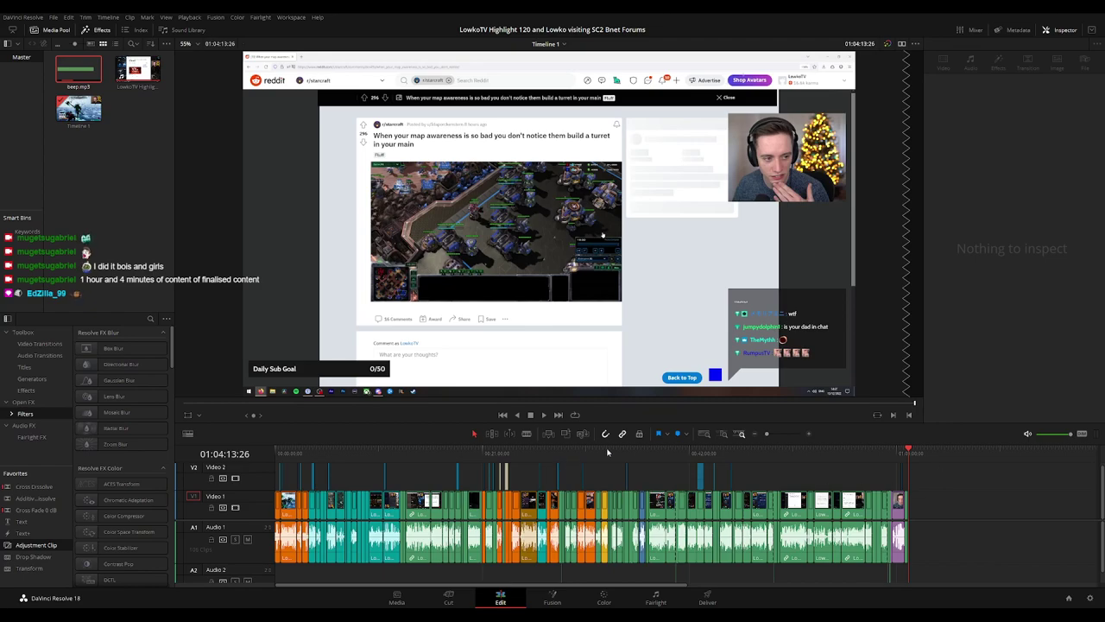
- Find the break after the blue section and move all clips from 00:37:39:31 onward much further along the timeline
drag(607, 452, 645, 452)
key(space)
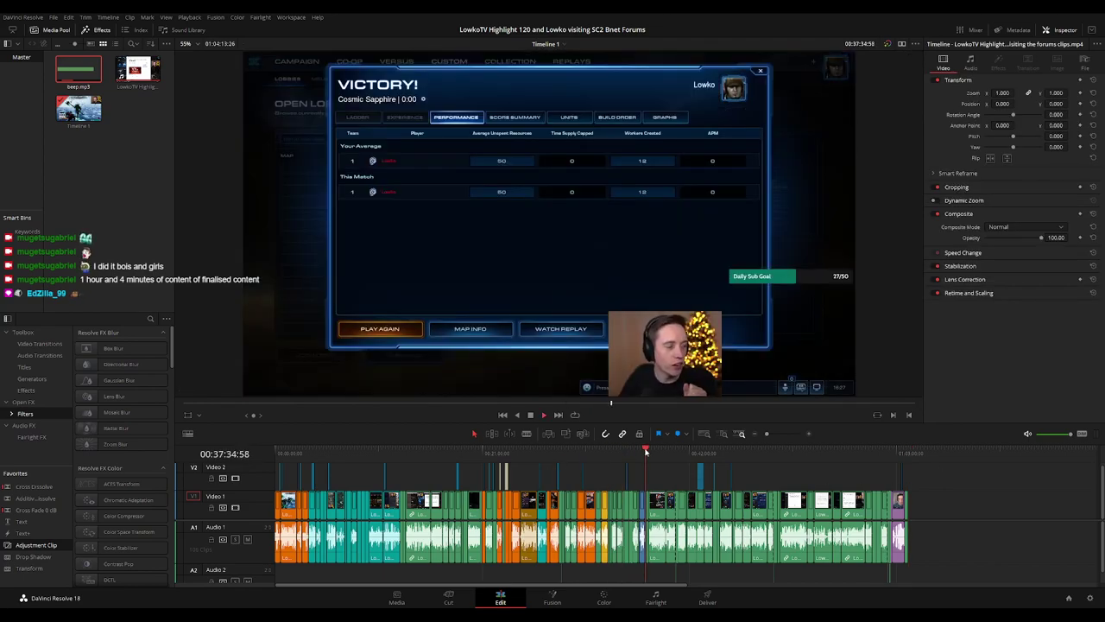
click(640, 451)
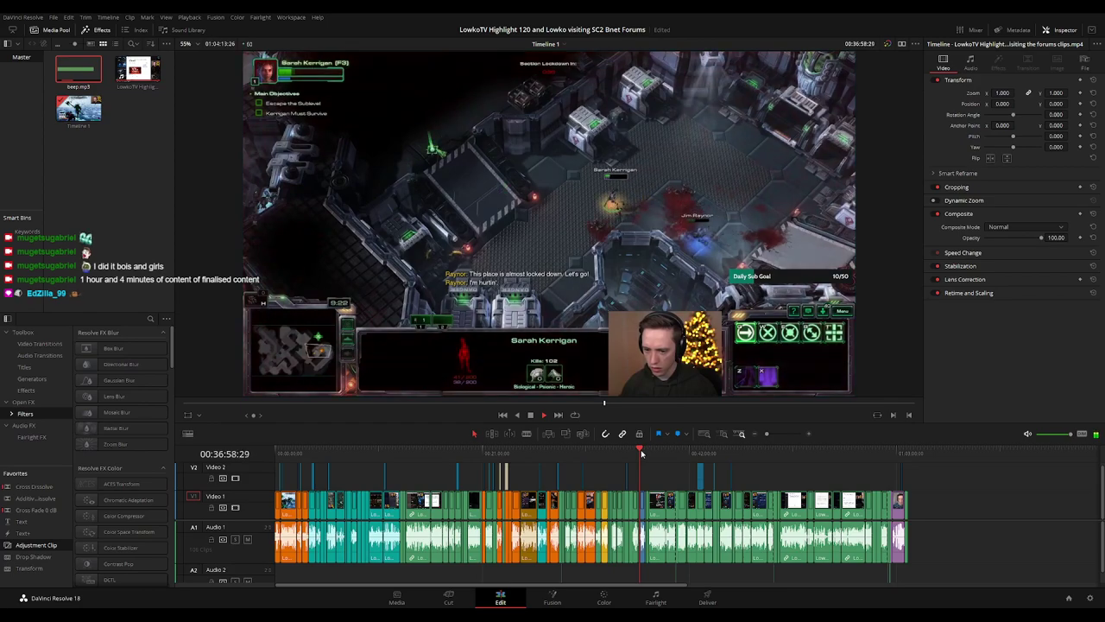
click(646, 452)
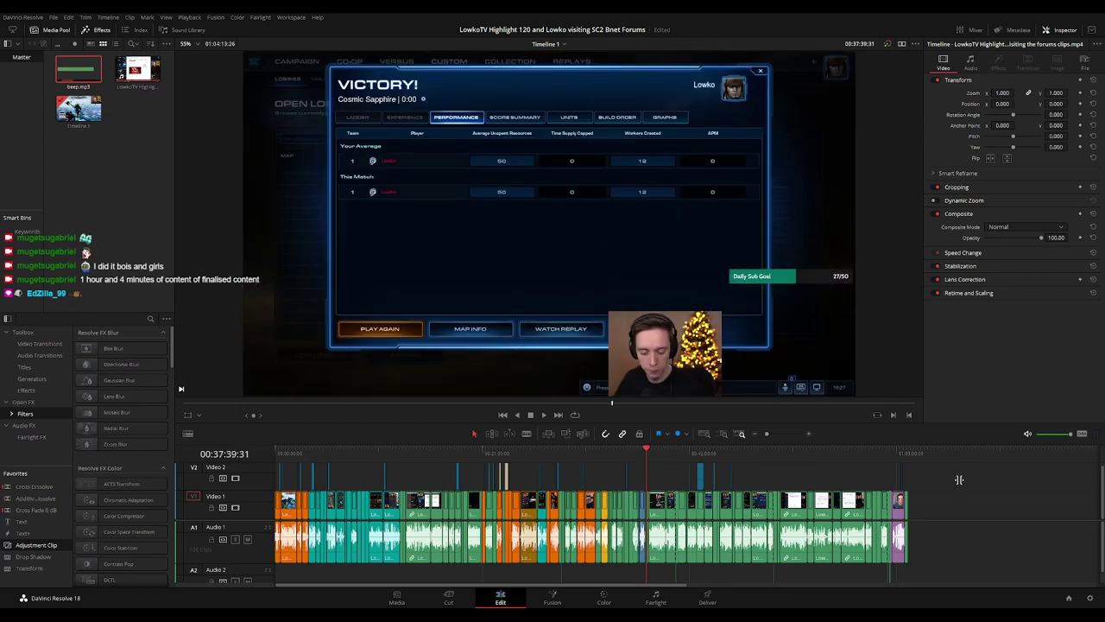
drag(955, 465, 648, 579)
scroll(922, 522, right, 6)
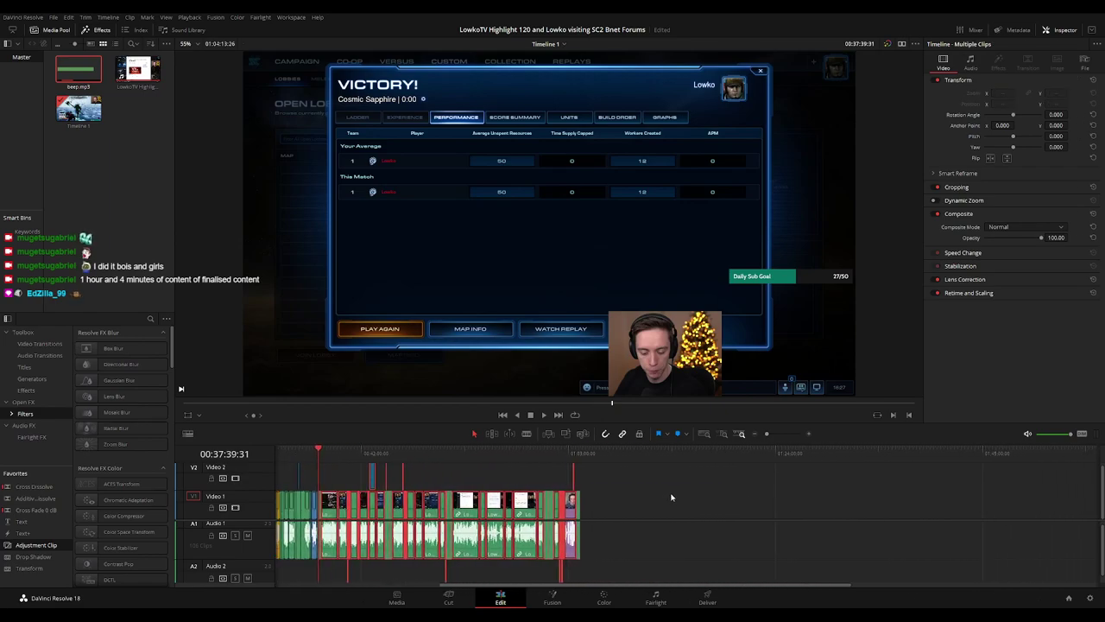
drag(512, 511, 1001, 515)
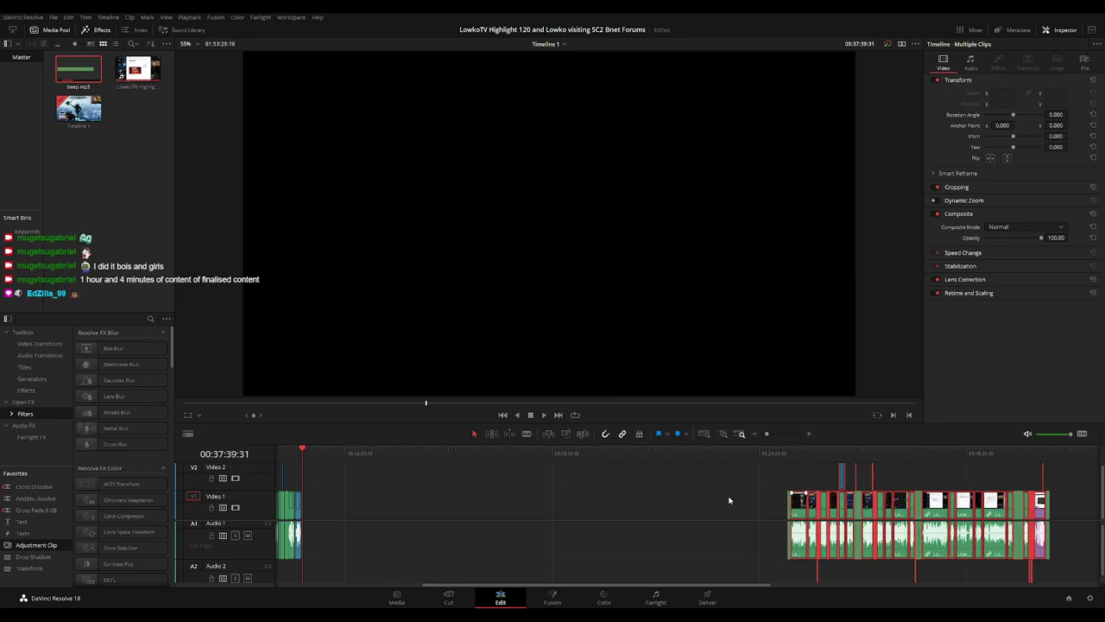
- Reposition the separated block of clips so that it starts at 01:00:00:00, and play its opening
scroll(672, 496, right, 4)
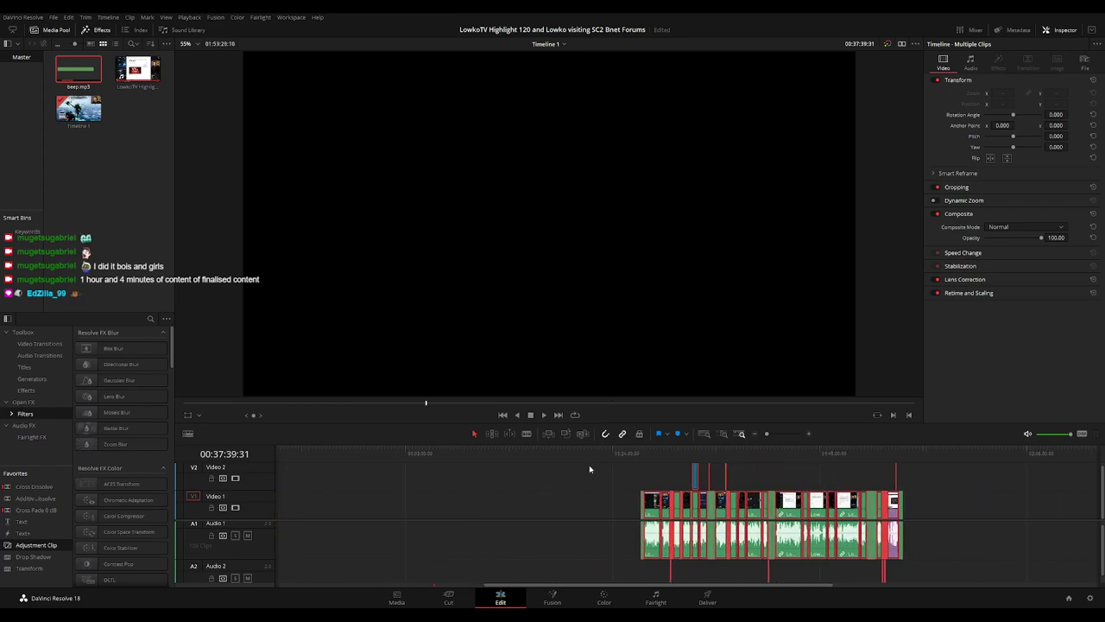
drag(616, 450, 377, 492)
drag(655, 508, 390, 508)
click(503, 472)
key(space)
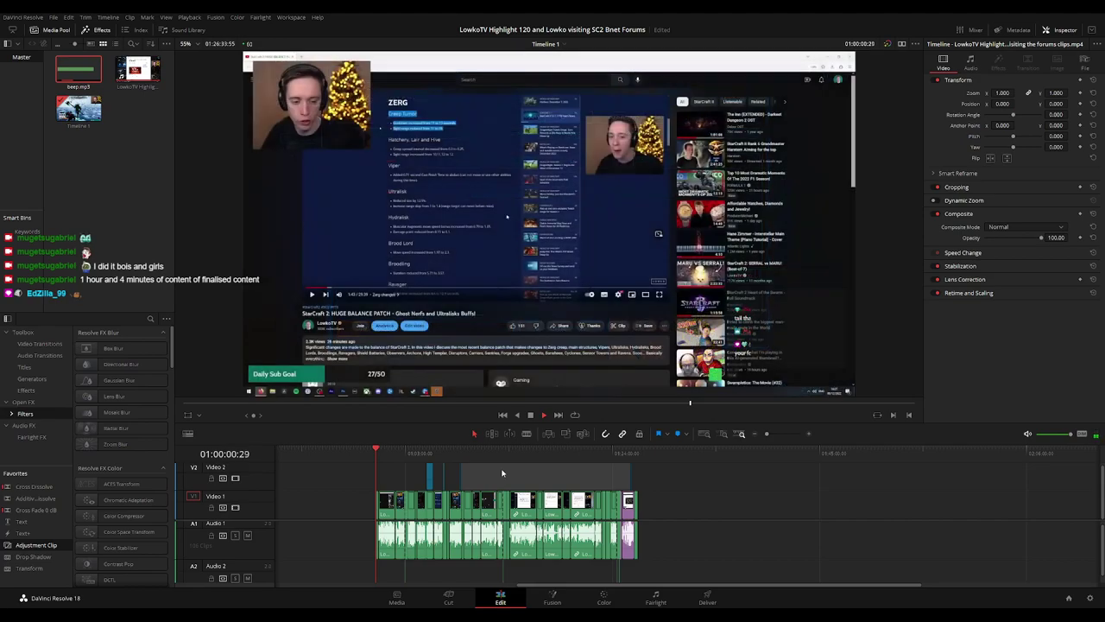
- Check the opening of the moved block from 01:00:00:00 against the end of the first part
scroll(497, 481, up, 5)
scroll(676, 492, up, 1)
scroll(674, 489, down, 8)
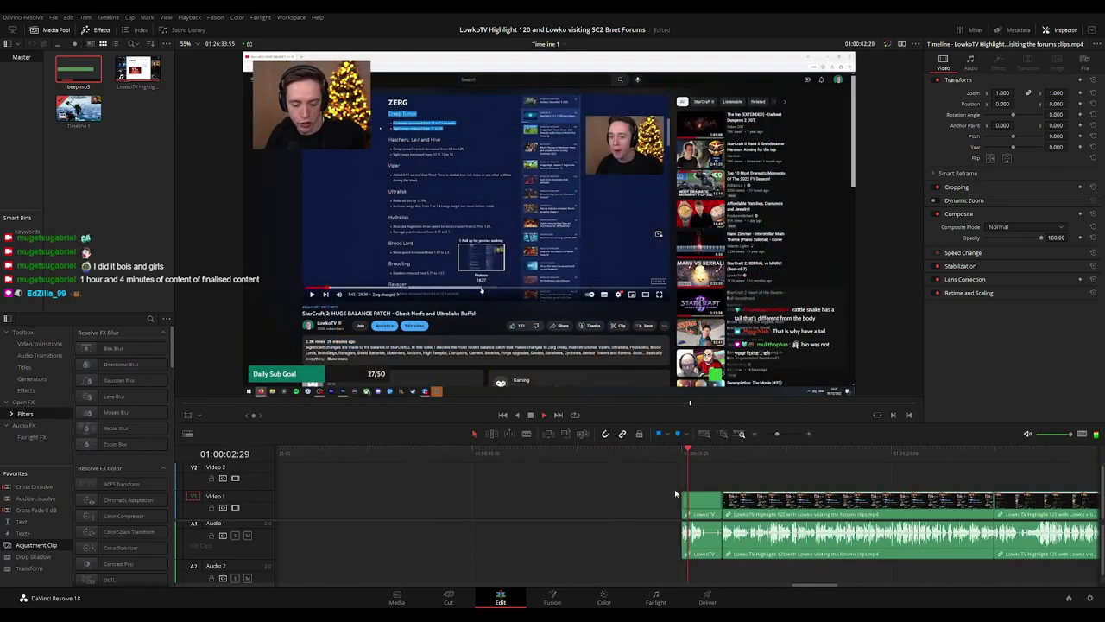
key(space)
click(456, 461)
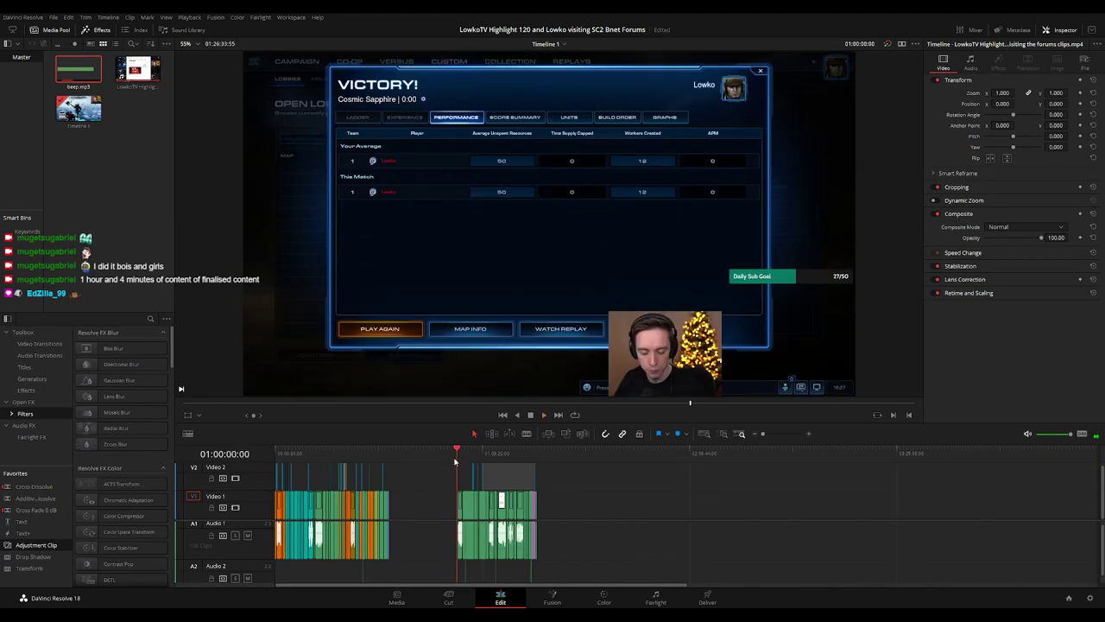
key(space)
key(ctrl+equal)
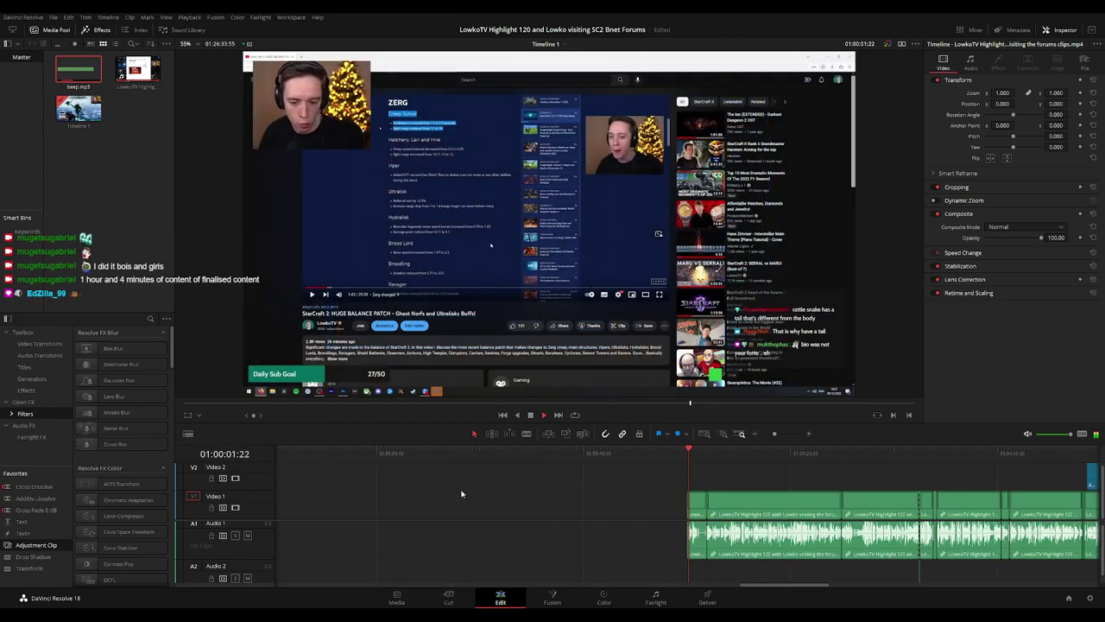
- Move the short green clip left over at 00:37:34:44 directly in front of the second block, starting at 00:59:55:13
key(ctrl+minus)
key(ctrl+minus)
key(ctrl+minus)
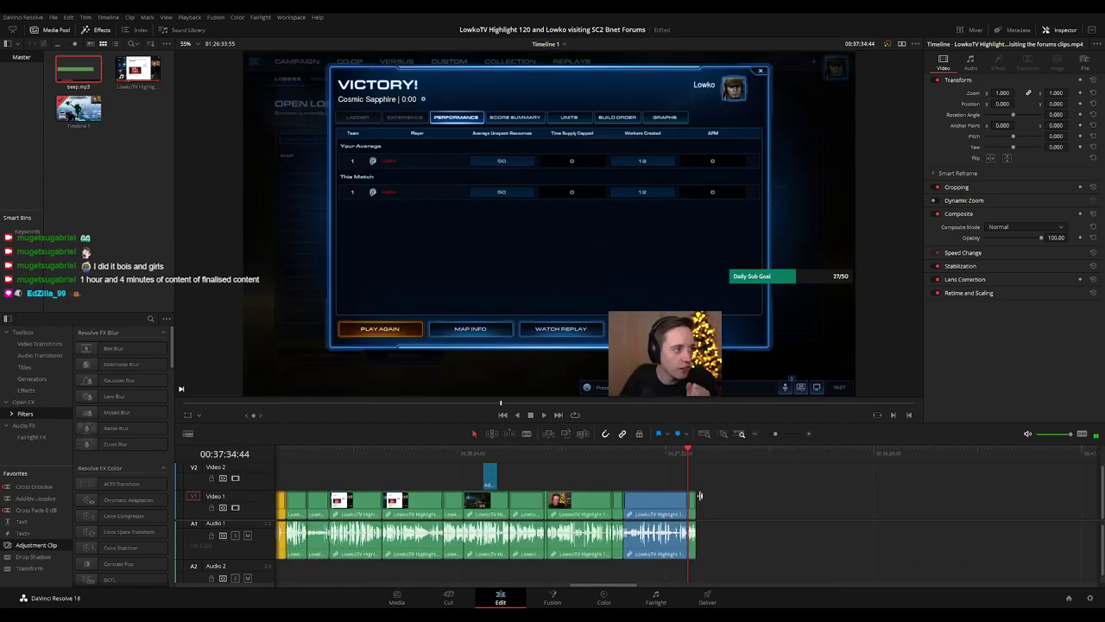
drag(842, 491, 478, 482)
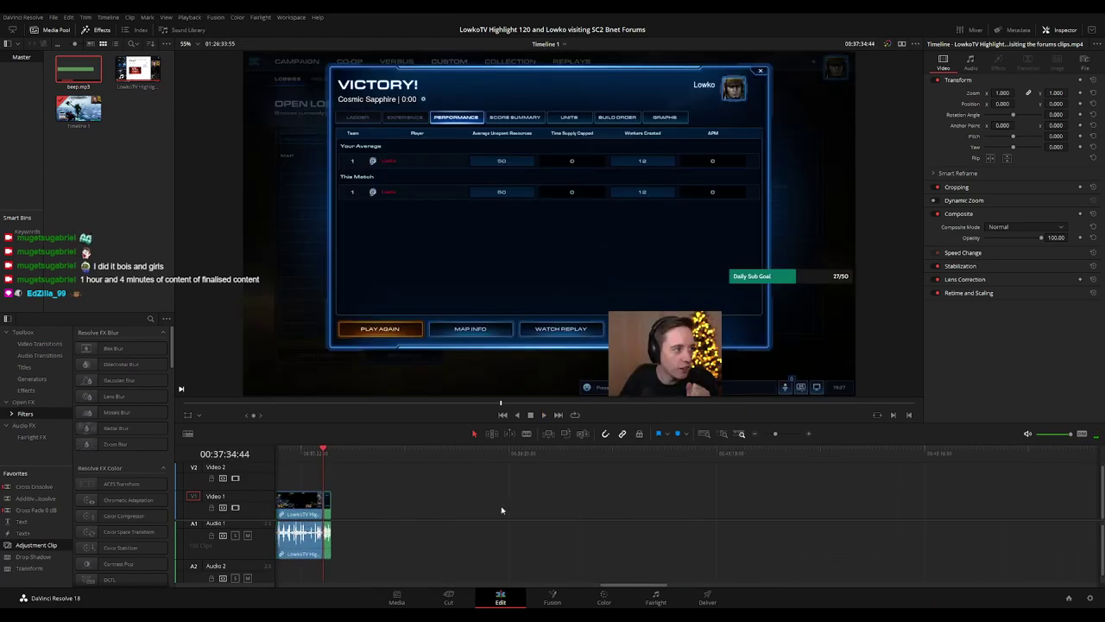
drag(326, 510, 1043, 510)
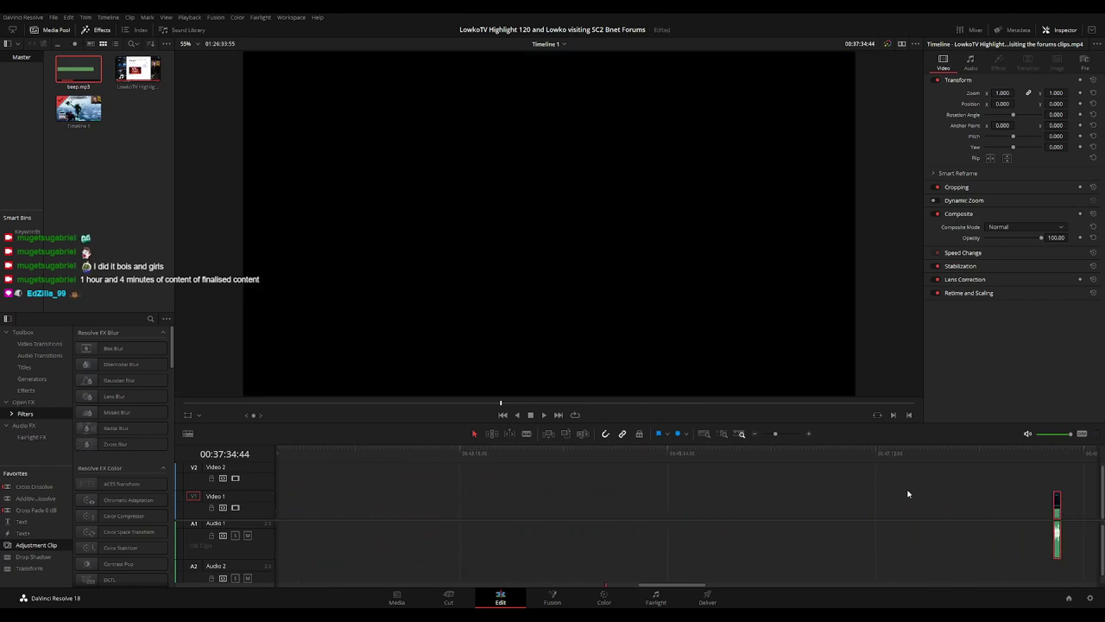
scroll(723, 503, right, 3)
key(ctrl+minus)
scroll(934, 493, down, 5)
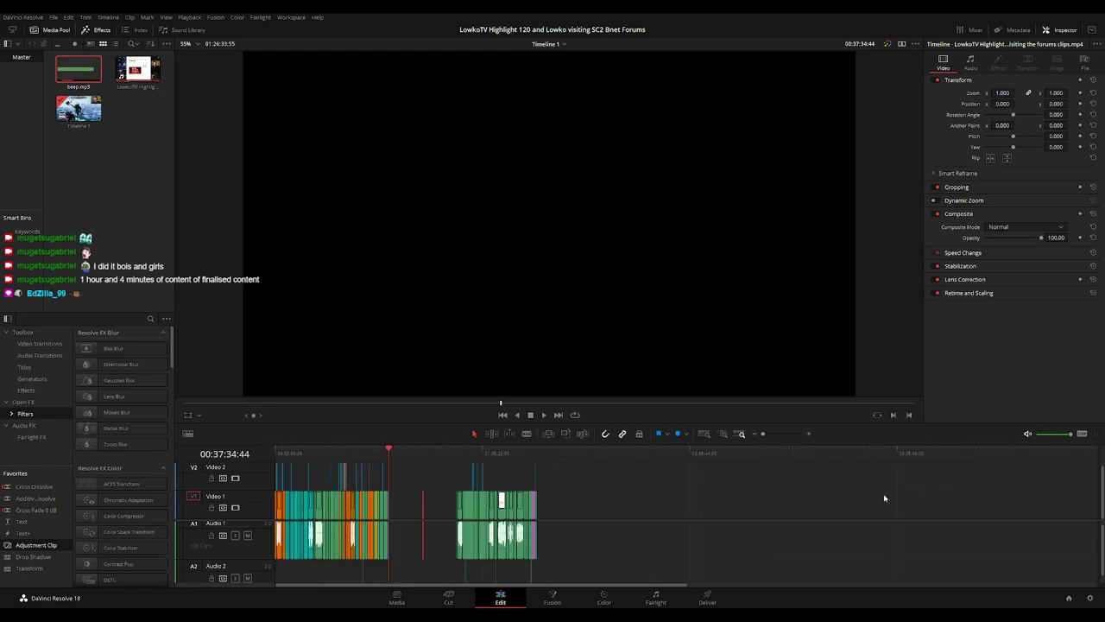
scroll(506, 497, up, 5)
drag(991, 503, 863, 499)
click(865, 454)
drag(865, 451, 393, 442)
- Shift the complete second block so that its first clip starts at 01:00:00:00, and play its opening
scroll(663, 455, down, 5)
drag(599, 466, 444, 586)
scroll(827, 494, up, 8)
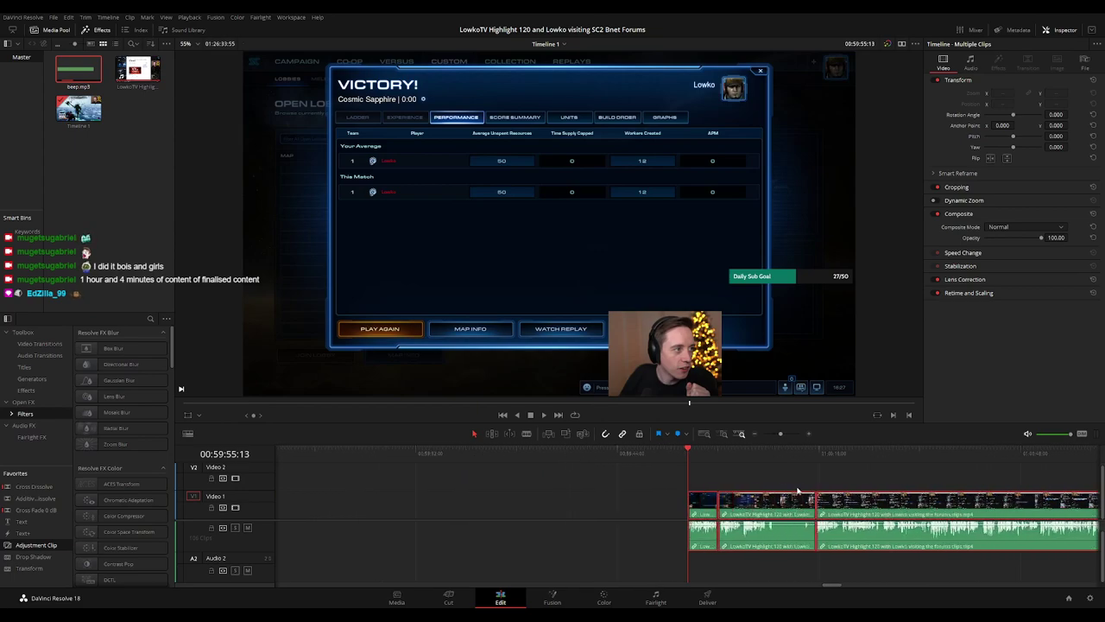
drag(747, 509, 780, 507)
click(681, 487)
key(space)
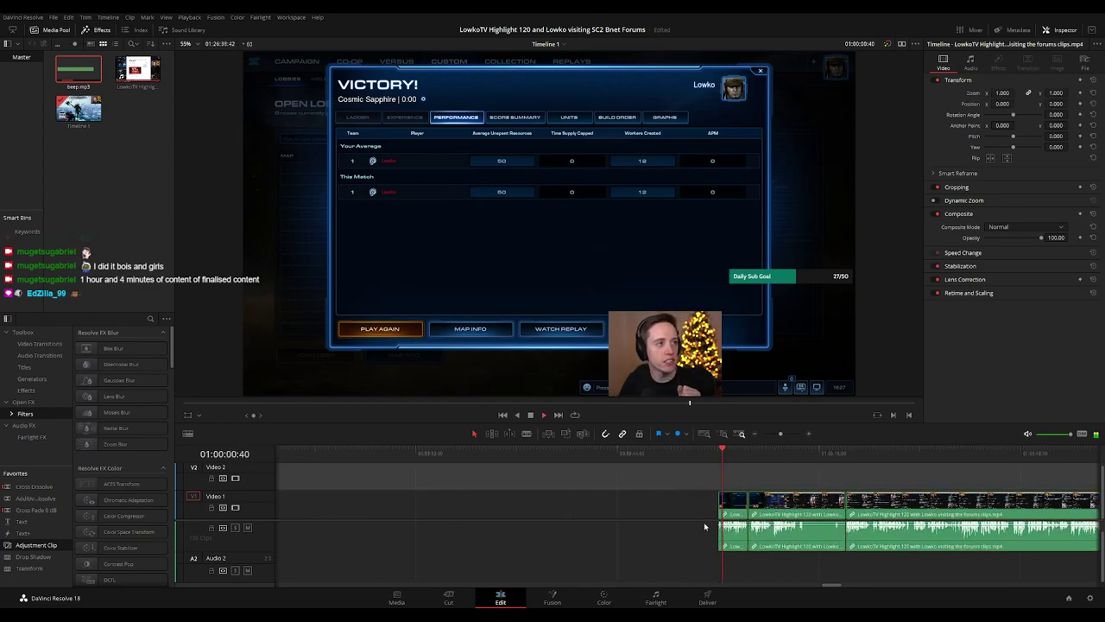
scroll(688, 541, up, 1)
drag(626, 509, 473, 497)
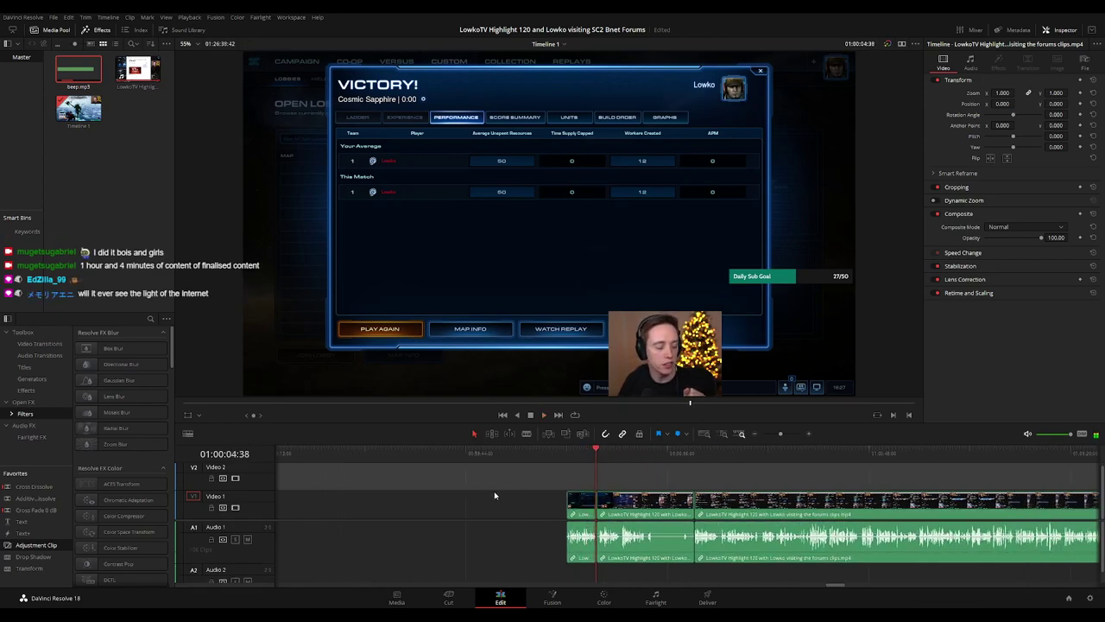
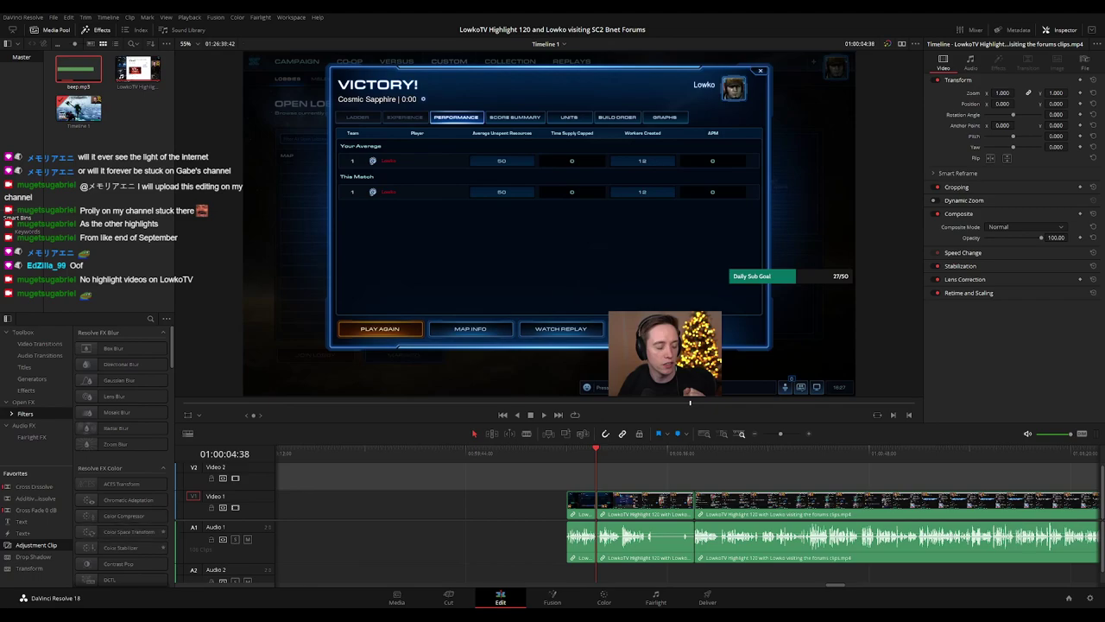
- Check the second part's start at 01:00:00:00, the first part's end at 00:37:34:44, and the section from about 01:22:18
click(560, 454)
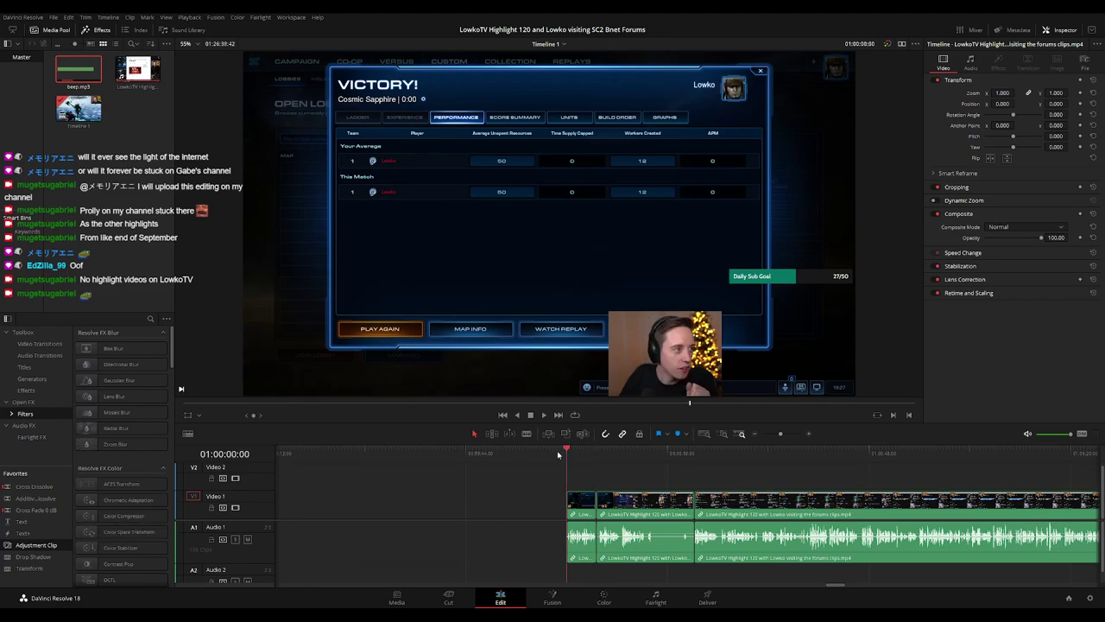
click(487, 484)
scroll(509, 488, down, 5)
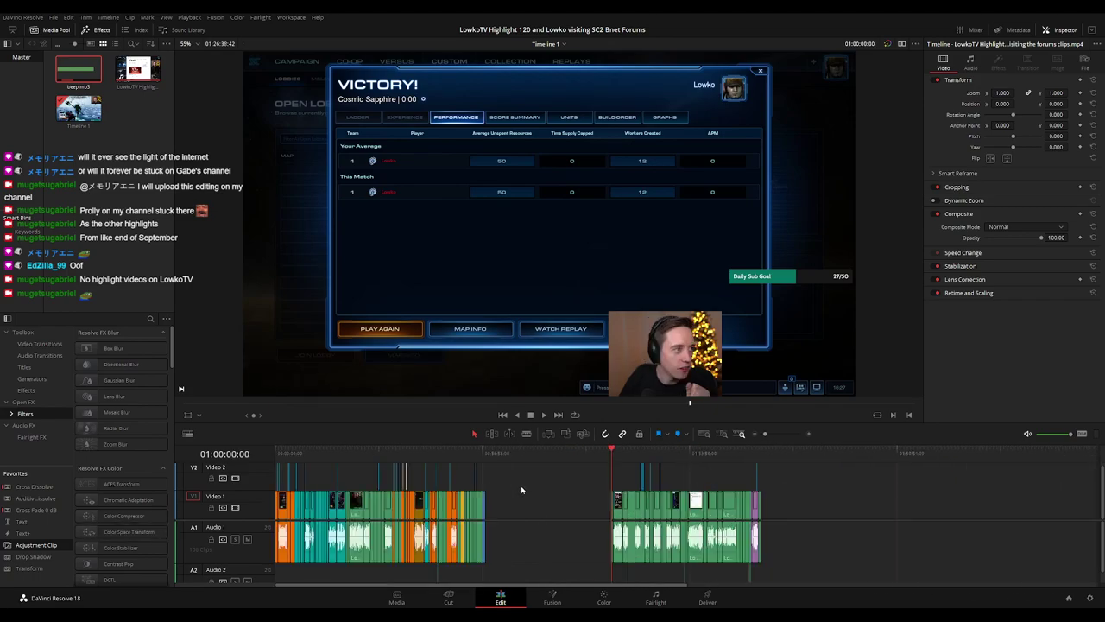
click(488, 457)
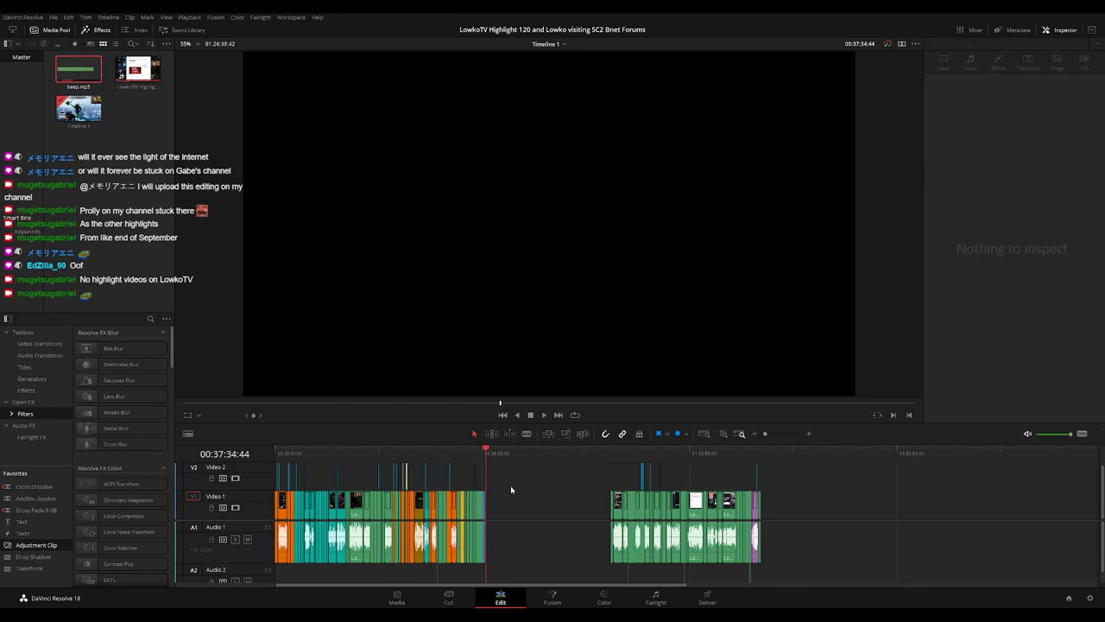
click(602, 455)
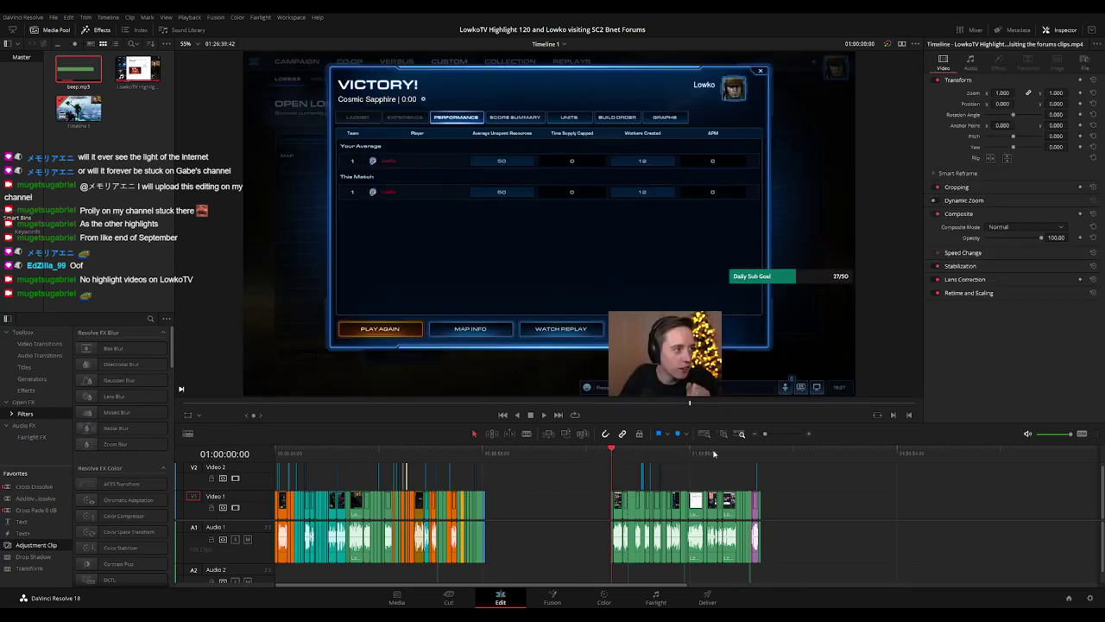
click(757, 453)
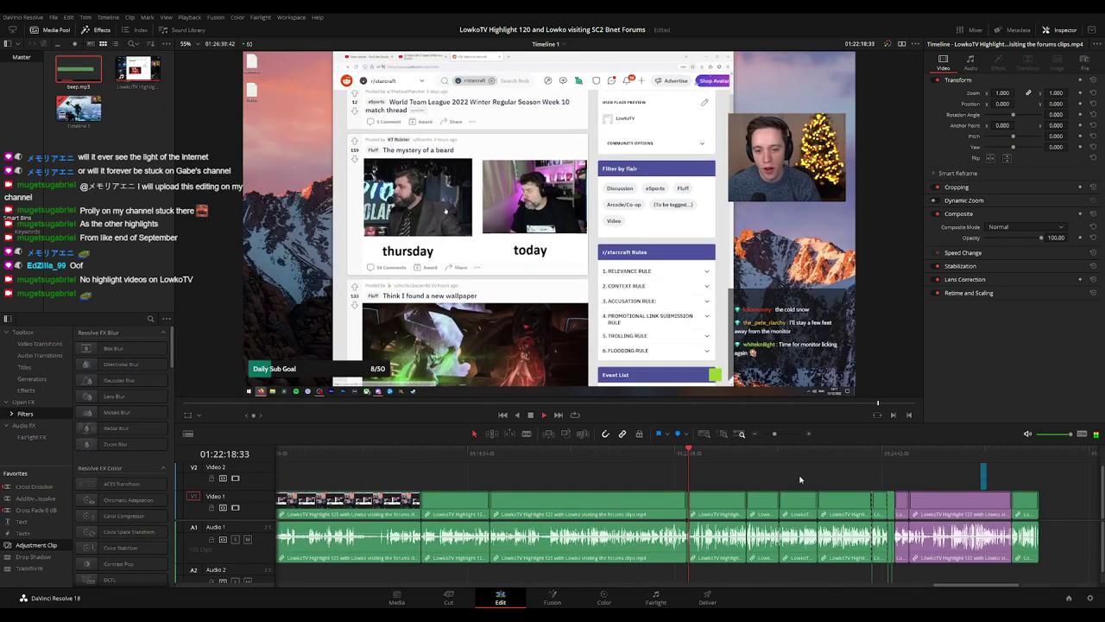
- Spot-check the second part's closing section from about 01:22:18 up to the adjustment clip at 01:25:55:19
click(738, 453)
click(769, 454)
click(790, 455)
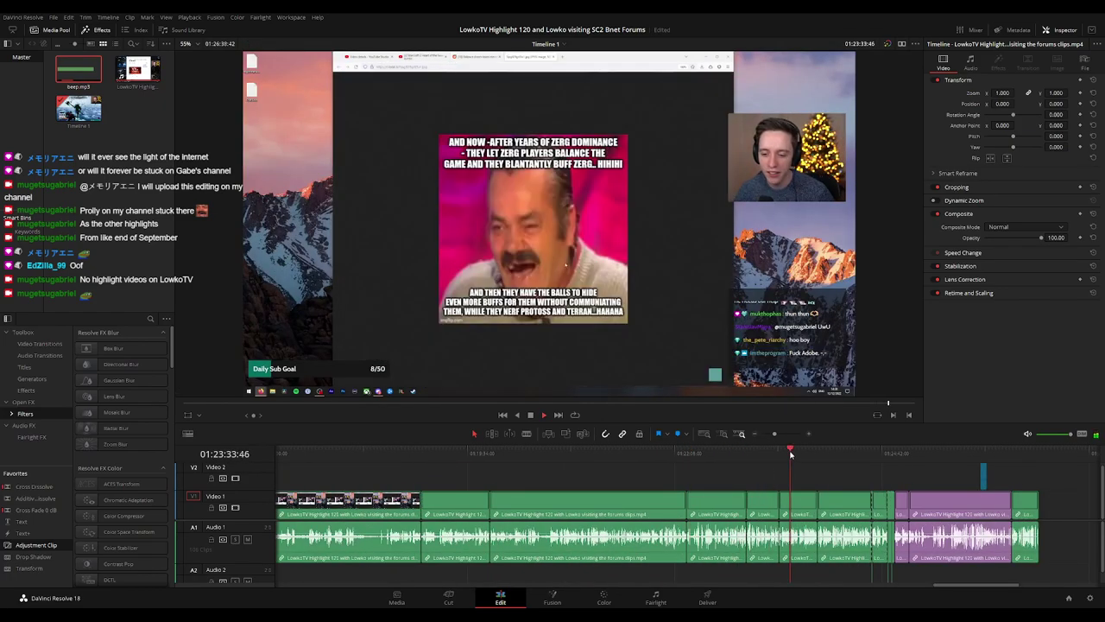
click(824, 453)
click(858, 454)
click(980, 453)
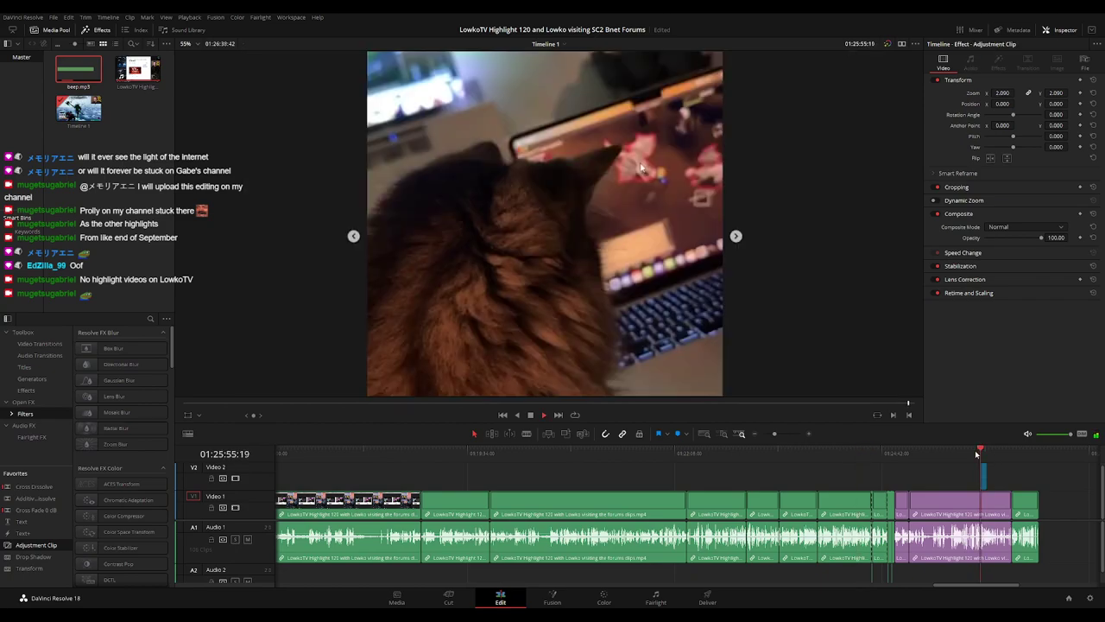
- Try selecting the second part's closing clips from 01:22:17:12 onward, and check the footage around that cut
key(ctrl+minus)
drag(787, 475, 496, 561)
click(498, 453)
click(476, 454)
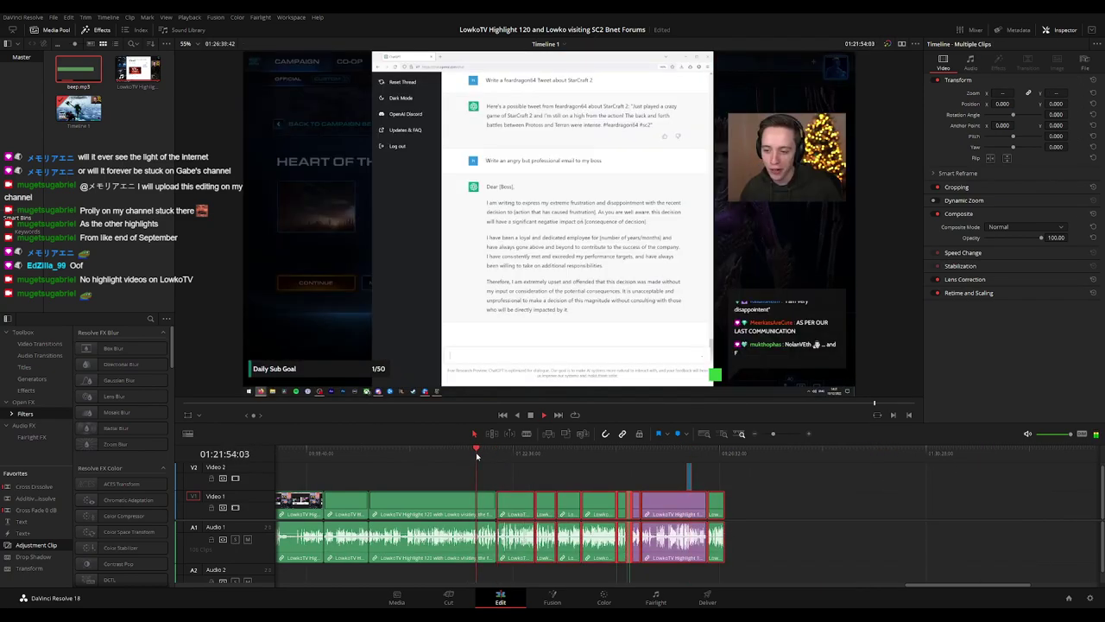
key(space)
click(497, 454)
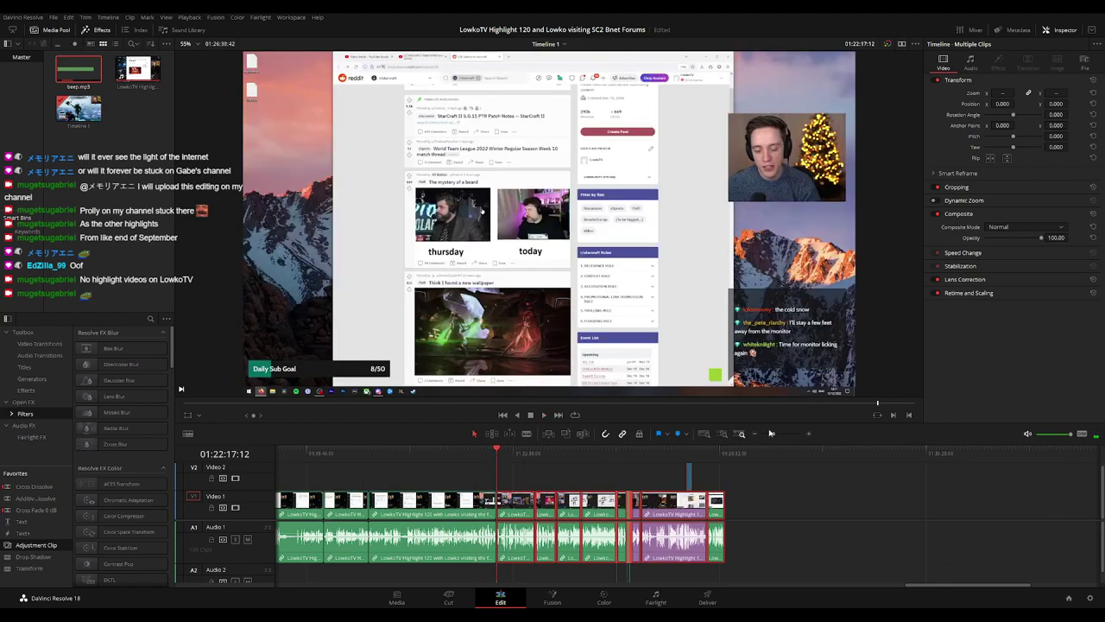
drag(771, 433, 766, 433)
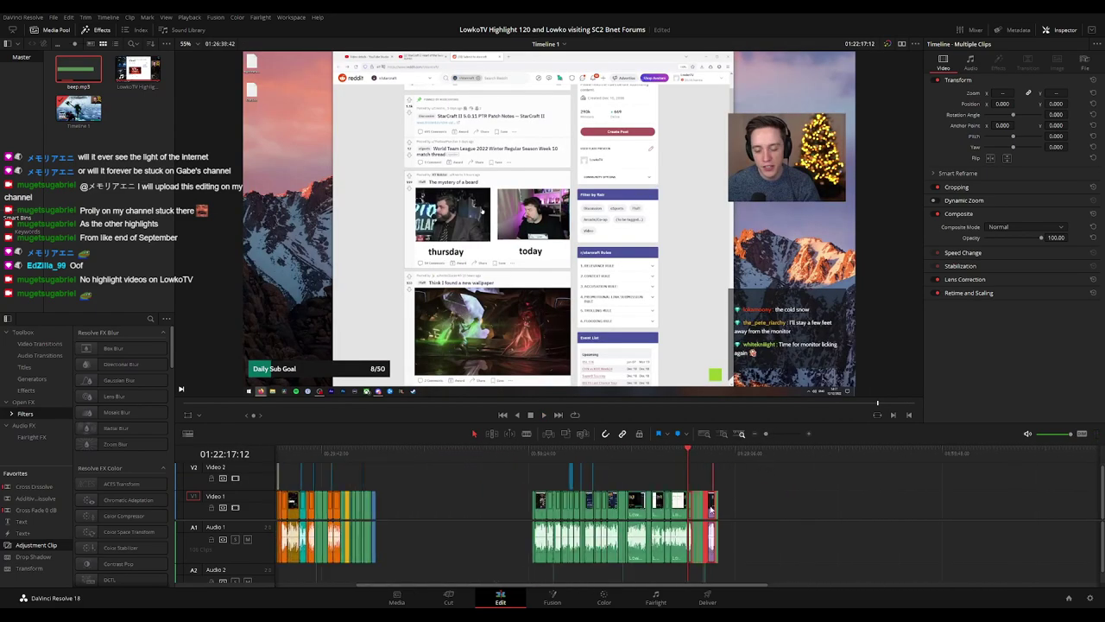
mouse_move(711, 509)
mouse_down()
mouse_move(731, 509)
mouse_move(711, 499)
mouse_up()
click(765, 503)
key(ctrl+equal)
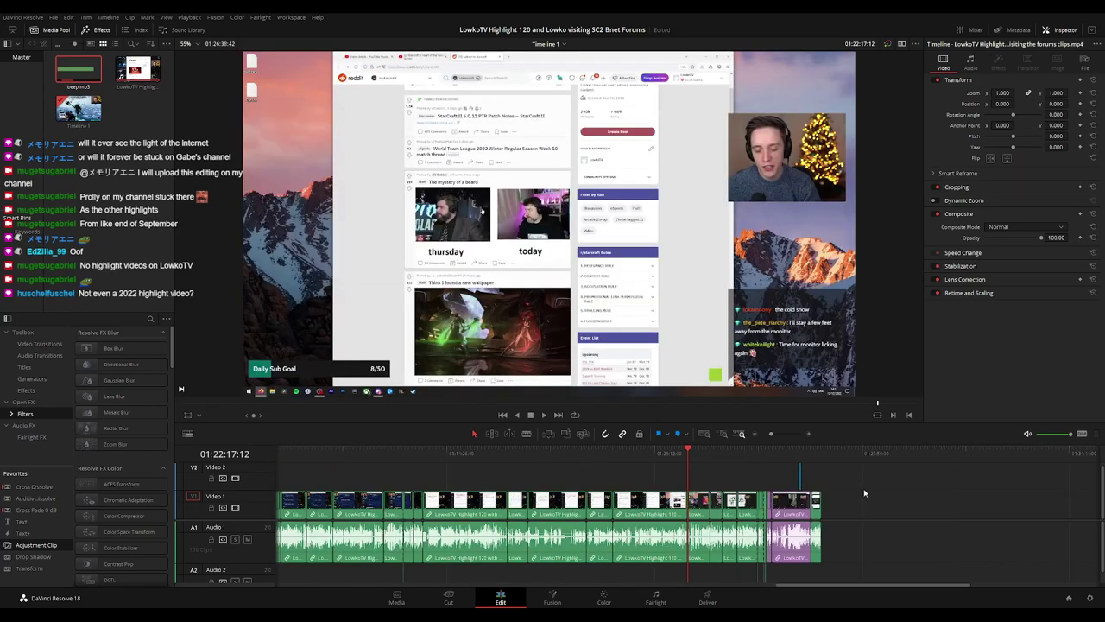
- Move all closing clips from 01:22:17:12 onward, including their Video 2 and Audio 2 items, to the end of the first part, and save the project
drag(879, 470, 702, 584)
scroll(721, 512, down, 2)
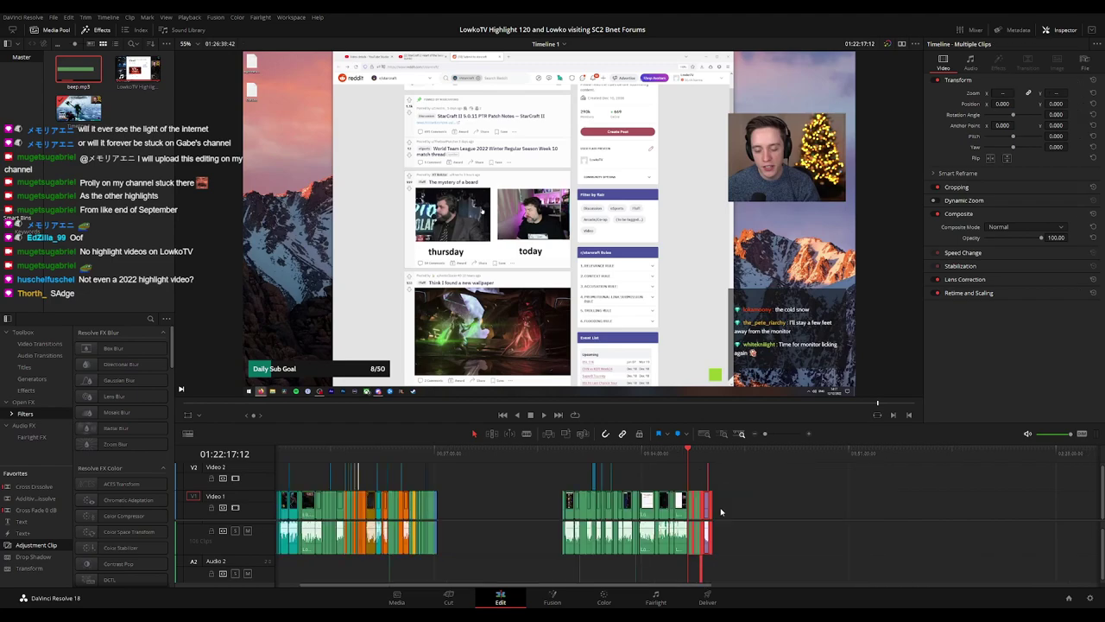
scroll(721, 512, up, 3)
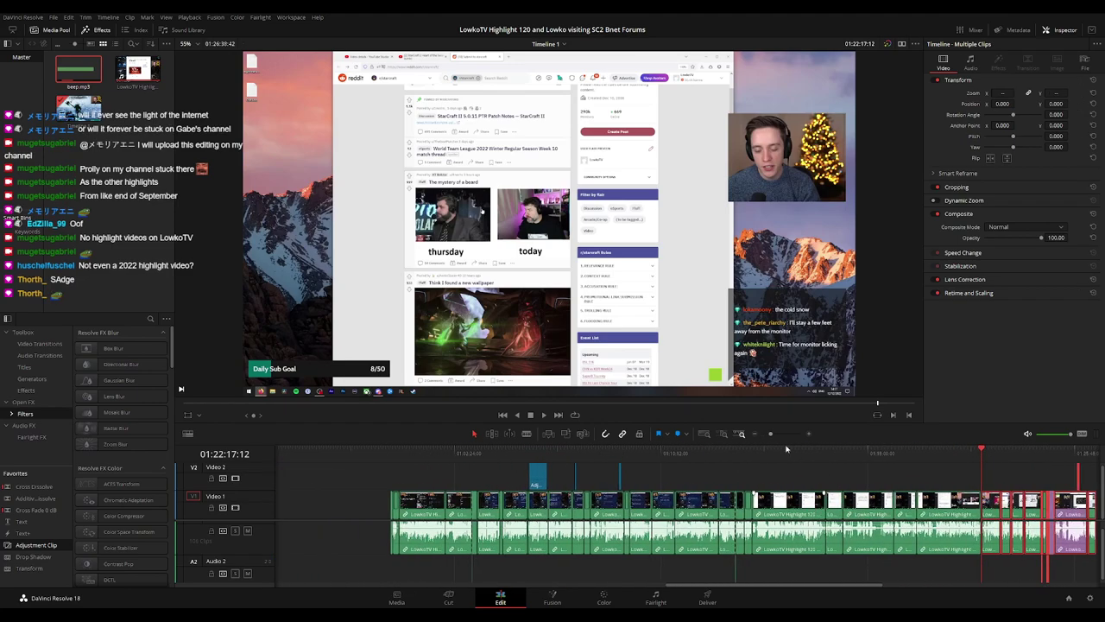
drag(772, 435, 768, 434)
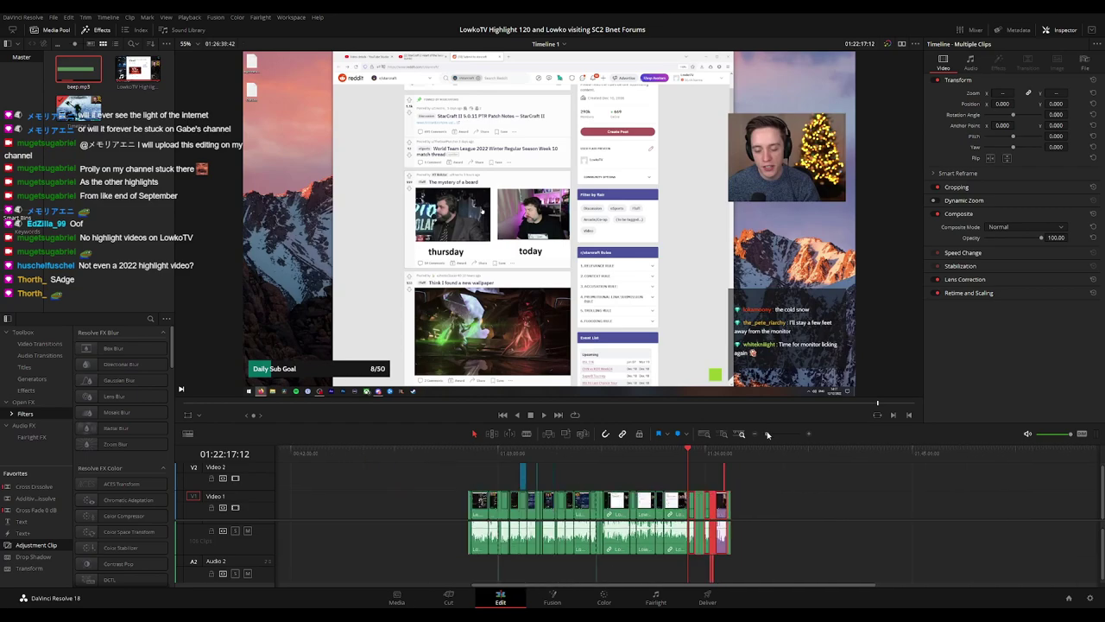
scroll(767, 434, down, 1)
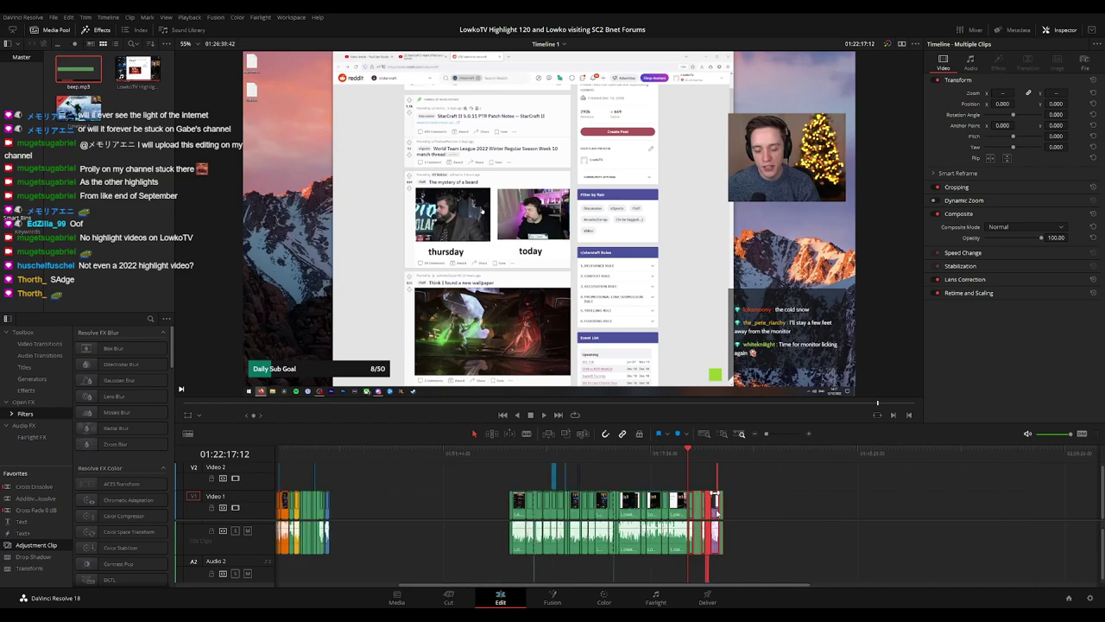
drag(717, 512, 357, 511)
click(408, 494)
click(419, 483)
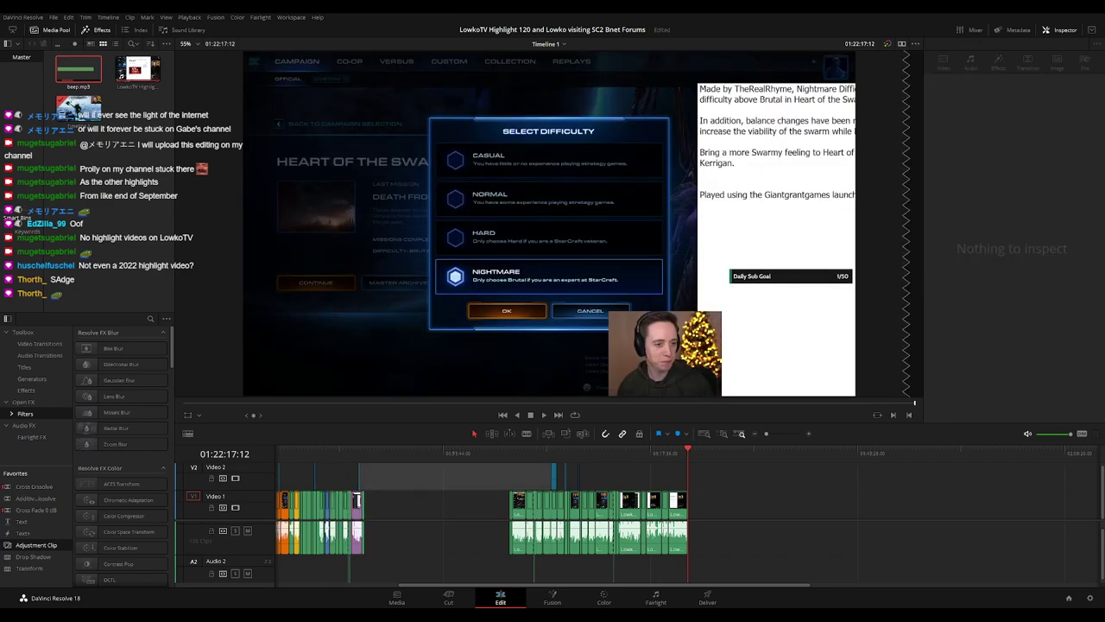
key(ctrl+s)
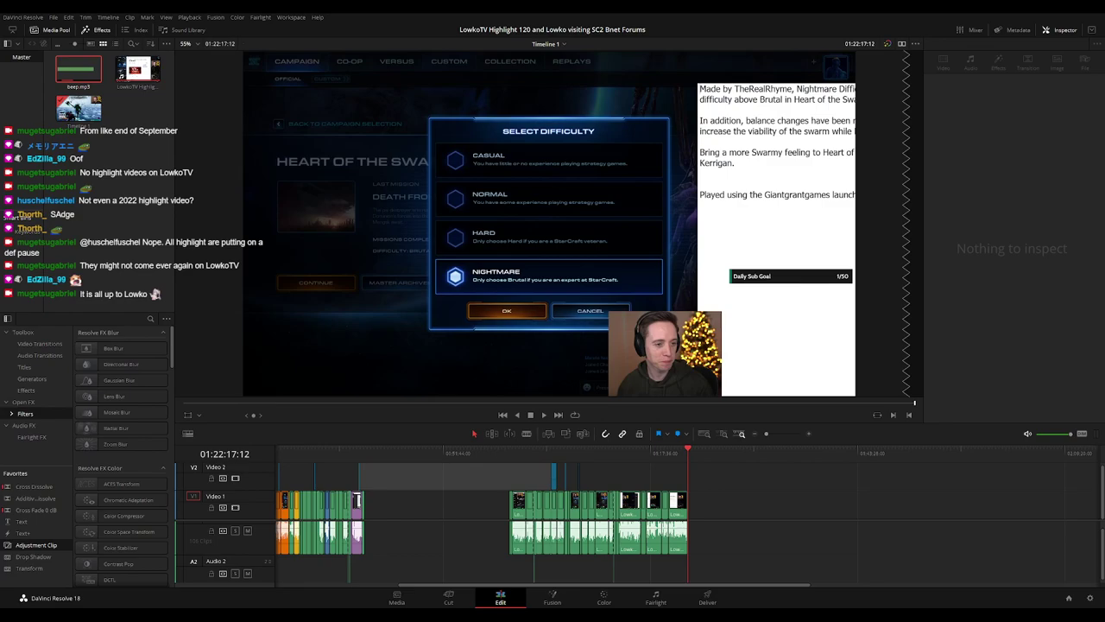
- Add a red marker at 01:00:00:00 with a name beginning "Lowko visiting bnet forums and Chat"
click(479, 495)
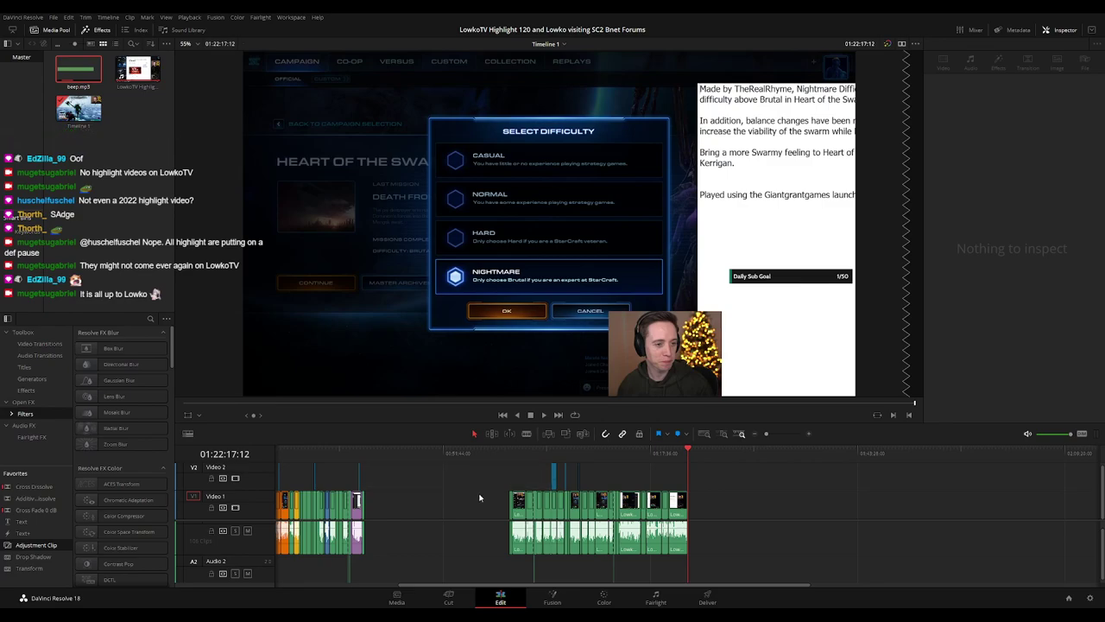
click(508, 457)
click(691, 451)
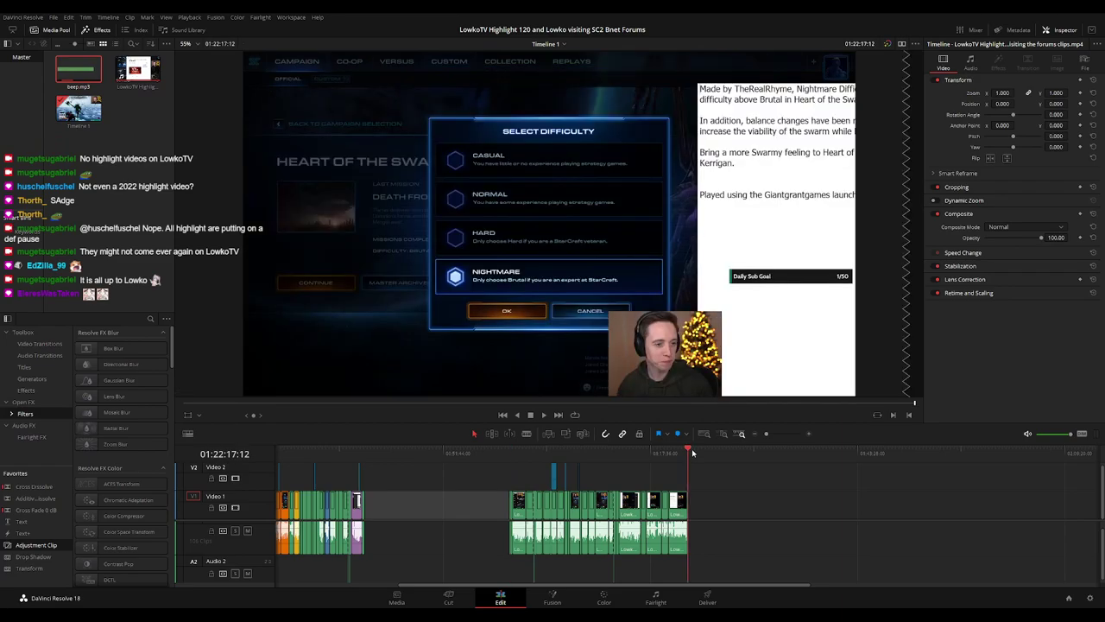
drag(418, 478, 535, 478)
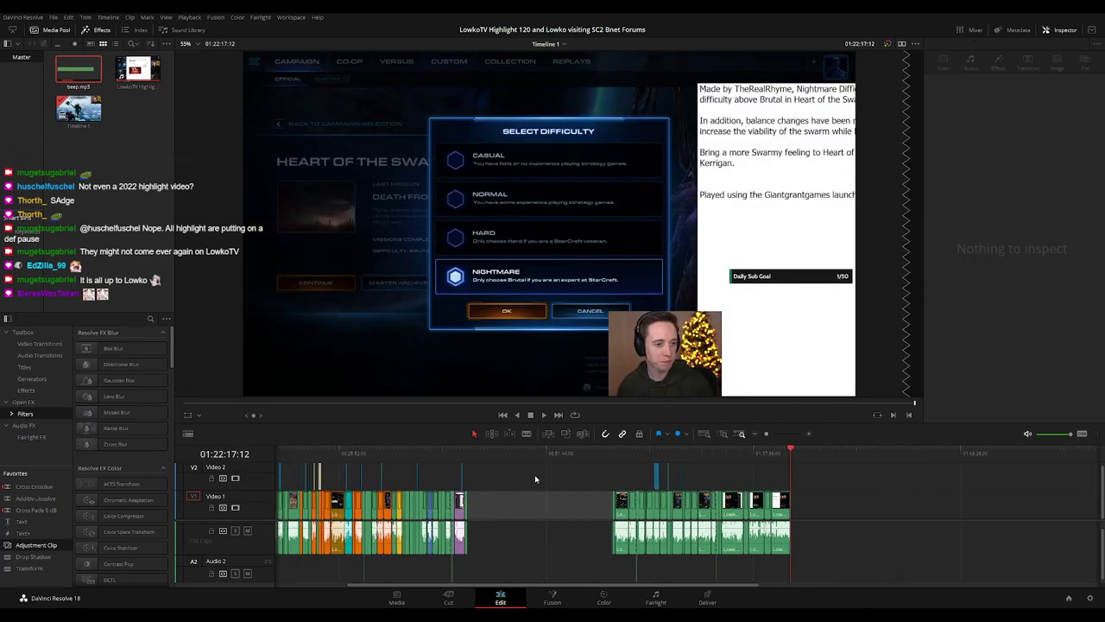
click(609, 457)
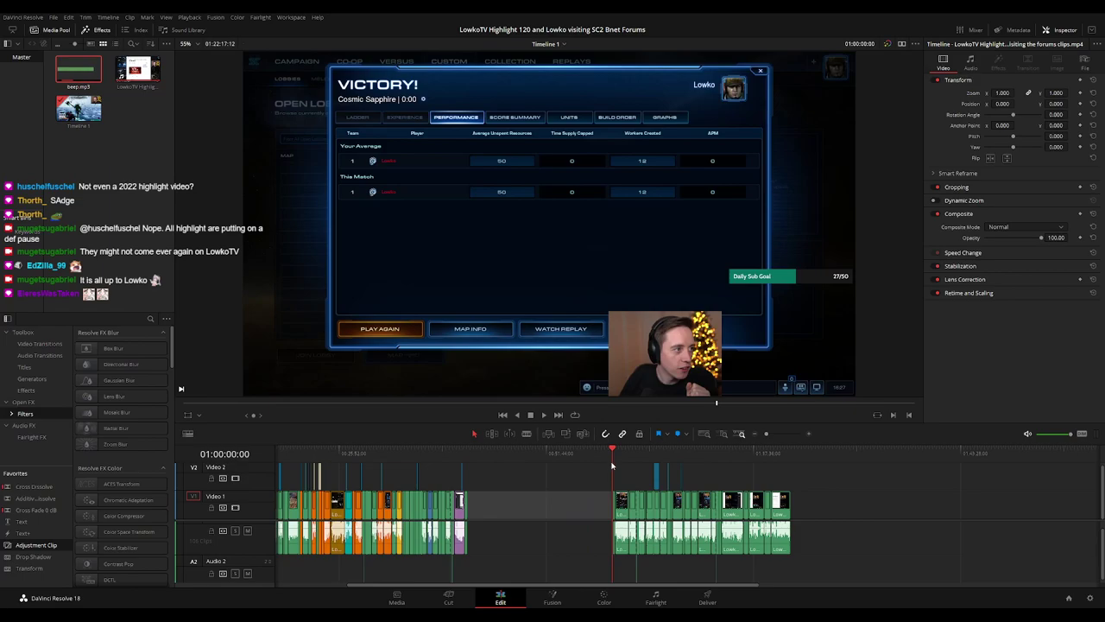
key(m)
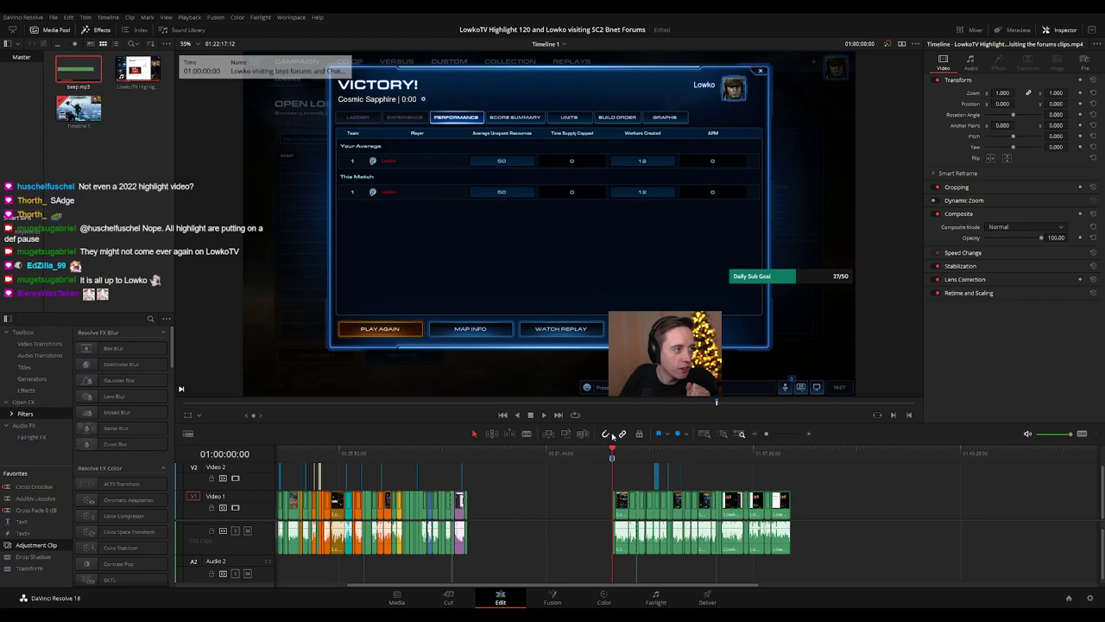
click(532, 488)
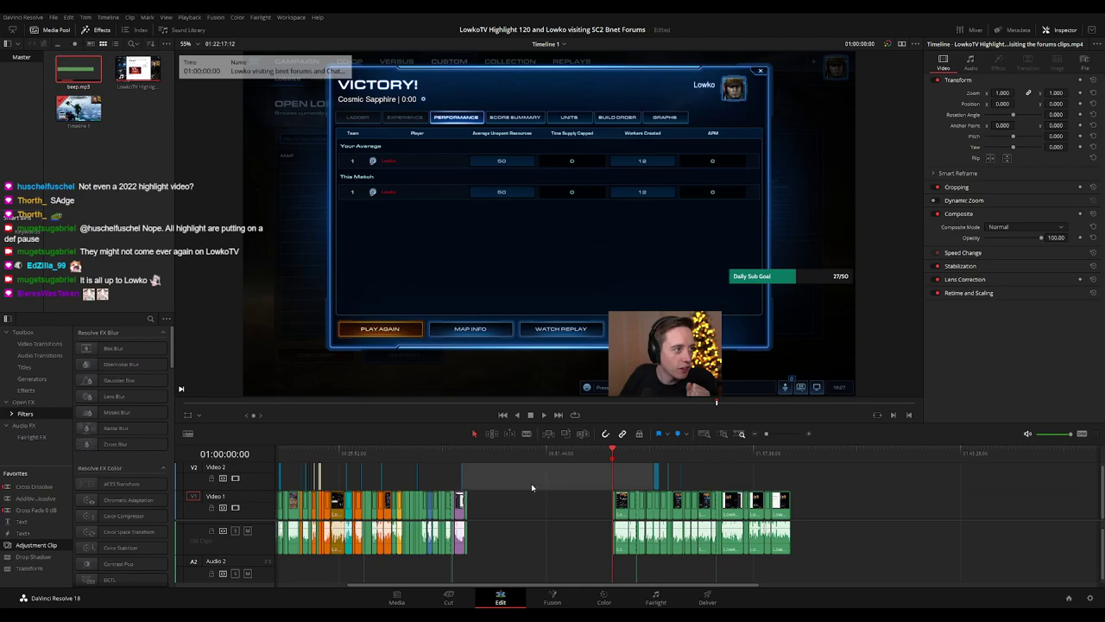
- Return to the timeline start, adjust the track area, enlarge the preview slightly, and save the project
key(Home)
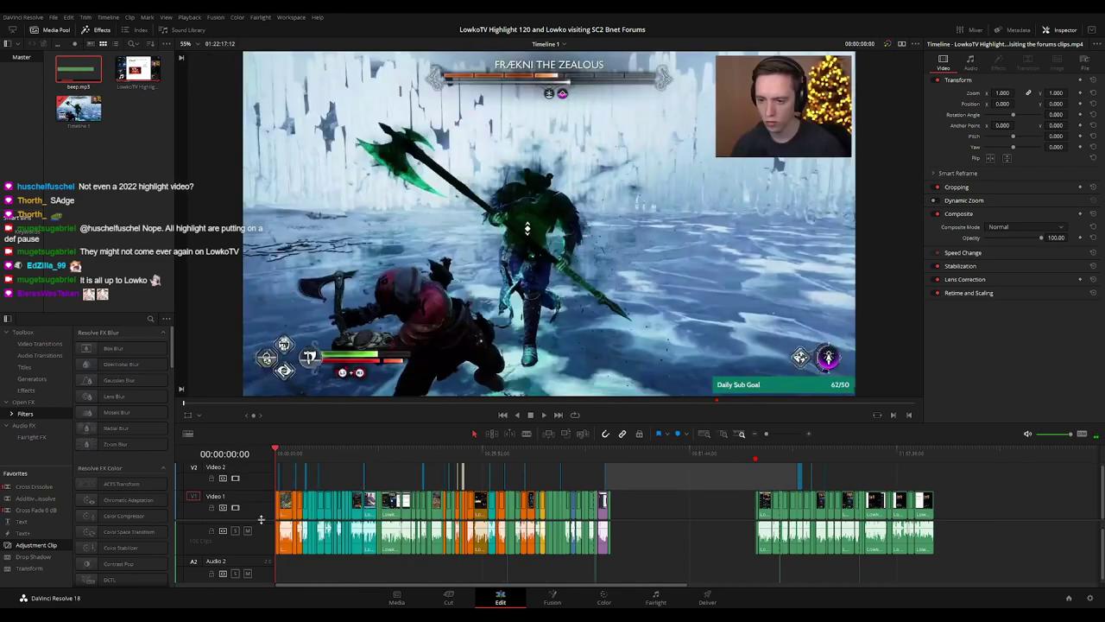
drag(261, 518, 260, 524)
scroll(261, 524, down, 3)
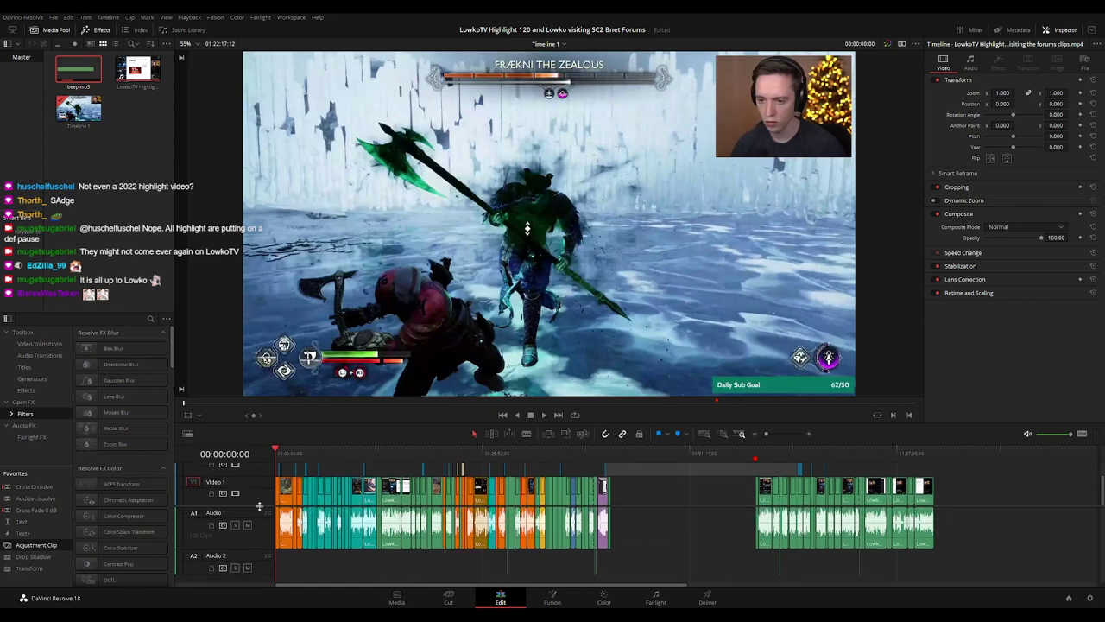
scroll(259, 505, up, 2)
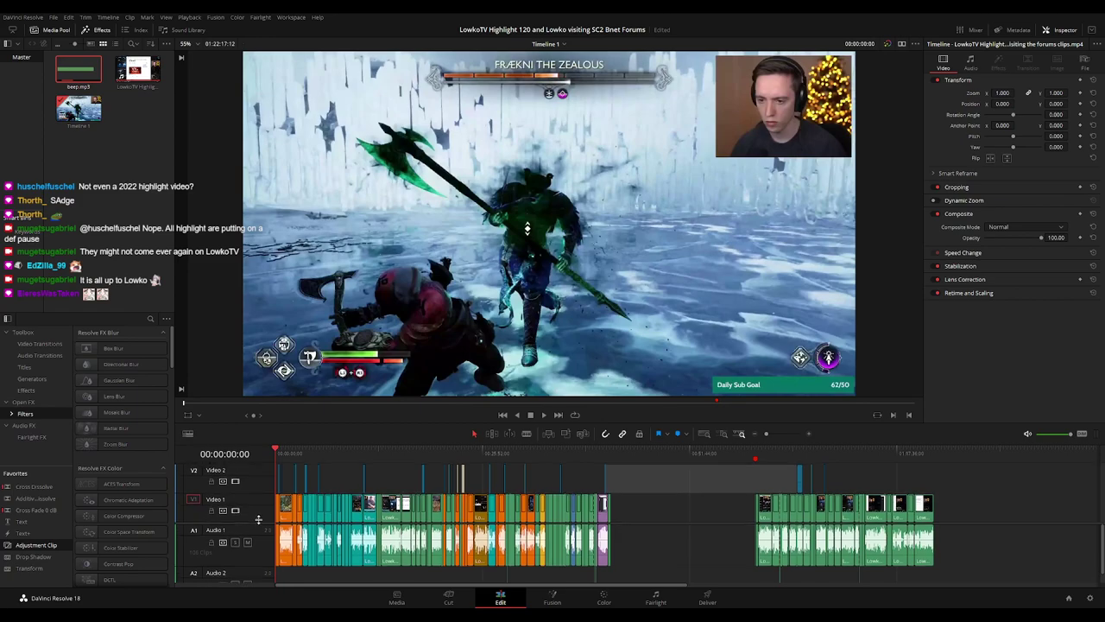
drag(337, 442, 336, 459)
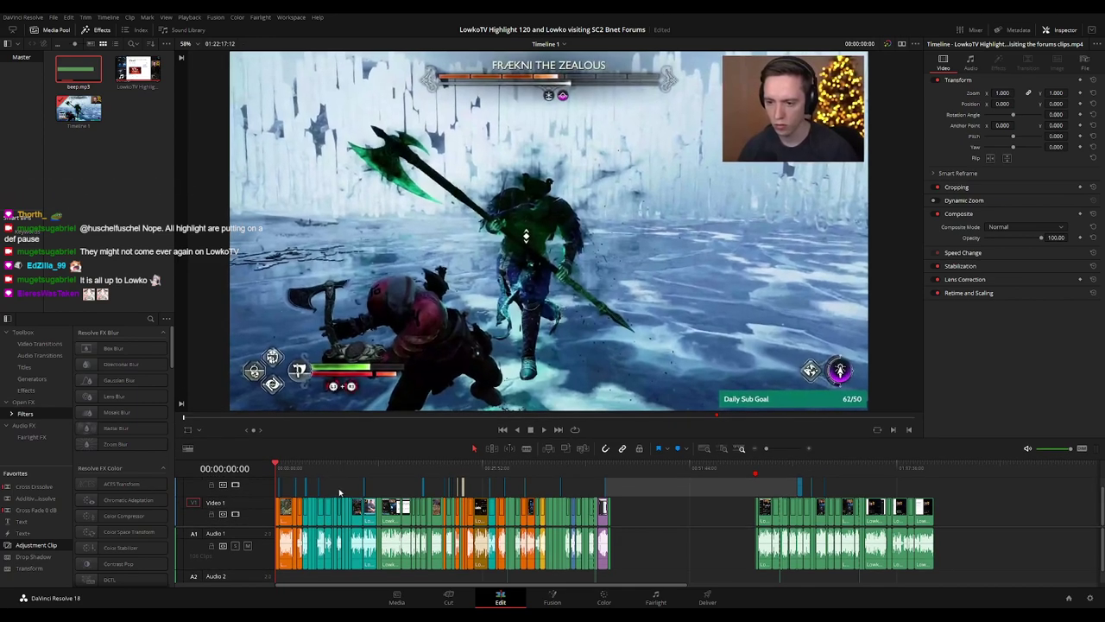
click(339, 489)
key(ctrl+s)
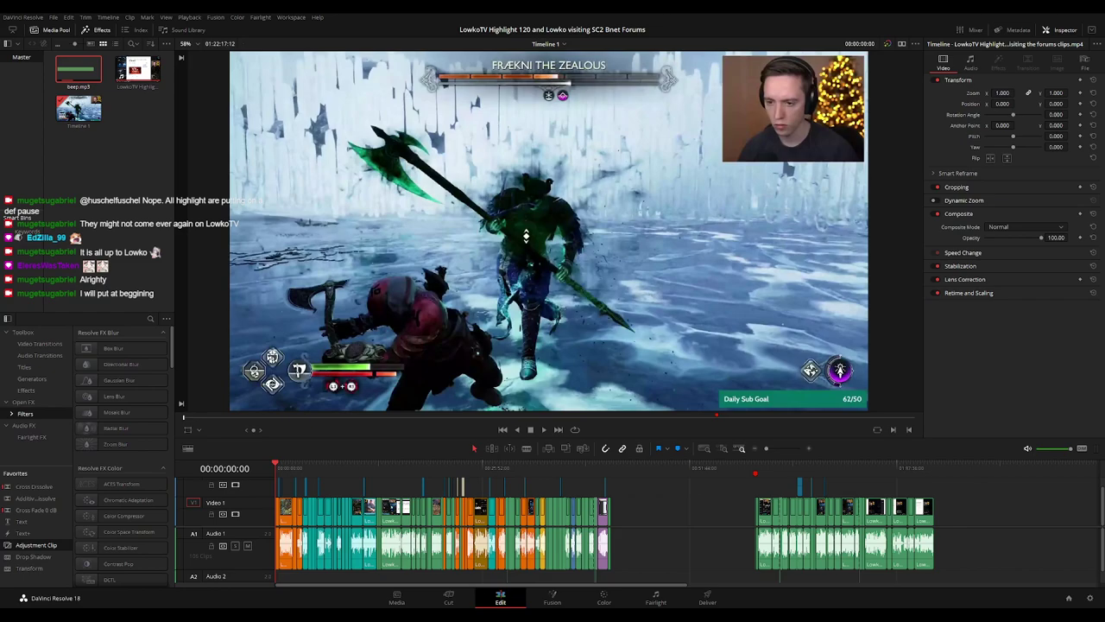
- Add a red marker at 00:41:56:14, just behind the end of the first part, and save the project
click(614, 468)
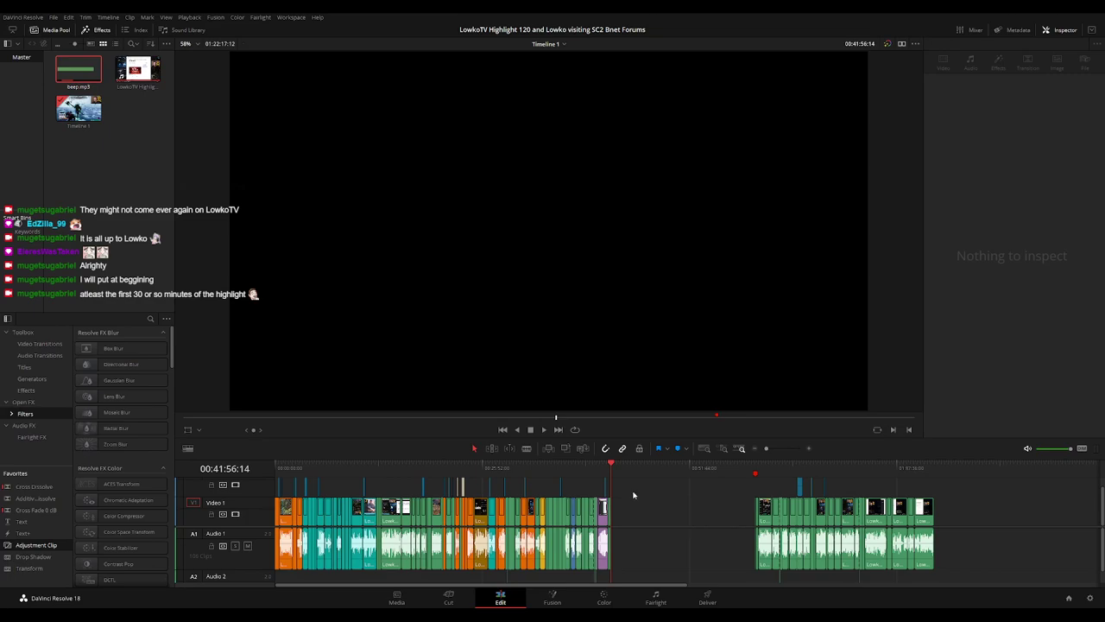
key(m)
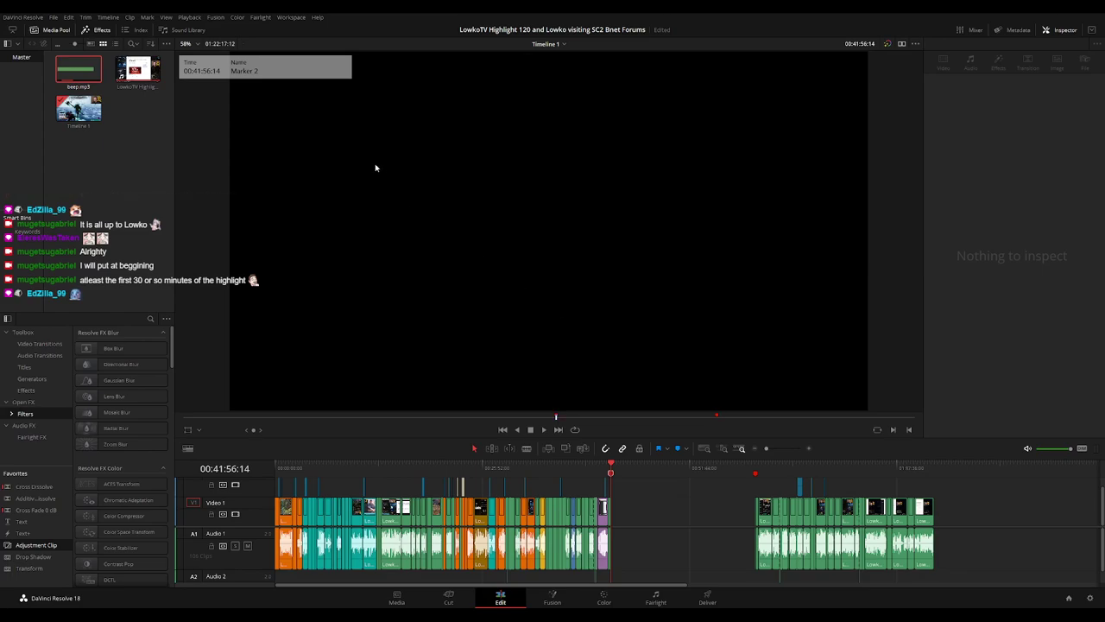
key(Return)
key(ctrl+s)
click(611, 472)
- Enlarge the preview further and play the first part from 00:00:00:00 through to its end
key(Home)
key(space)
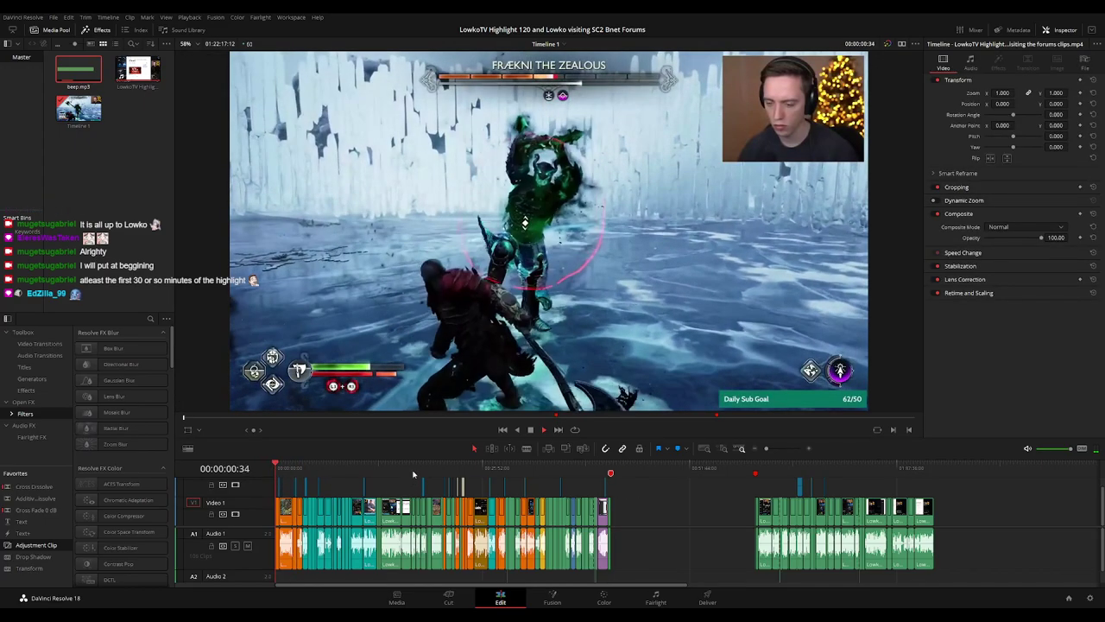
key(space)
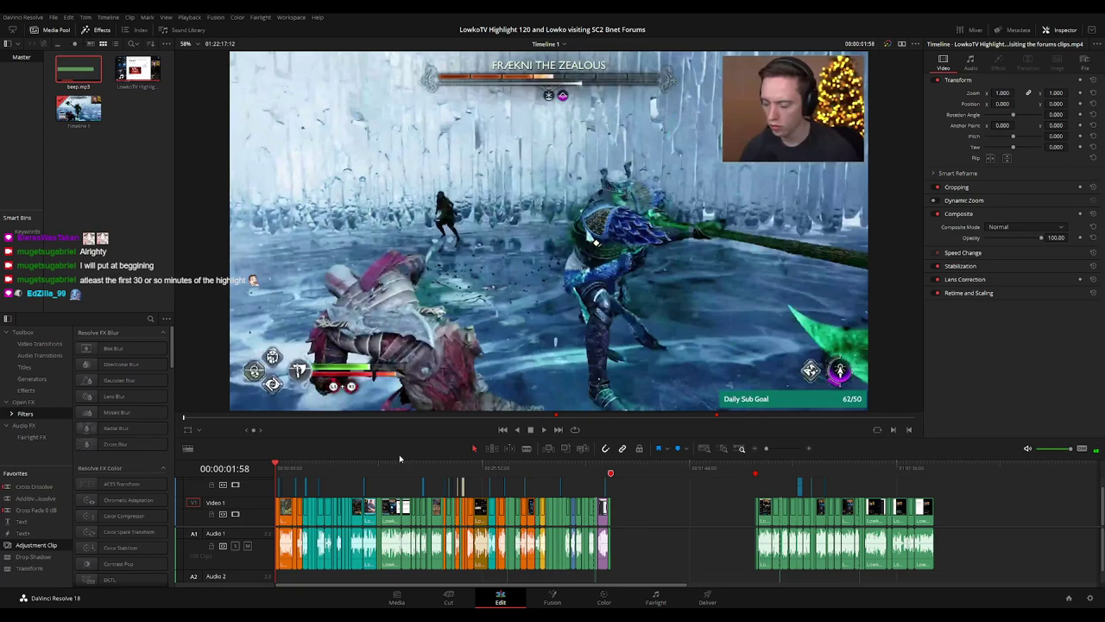
drag(401, 457, 401, 479)
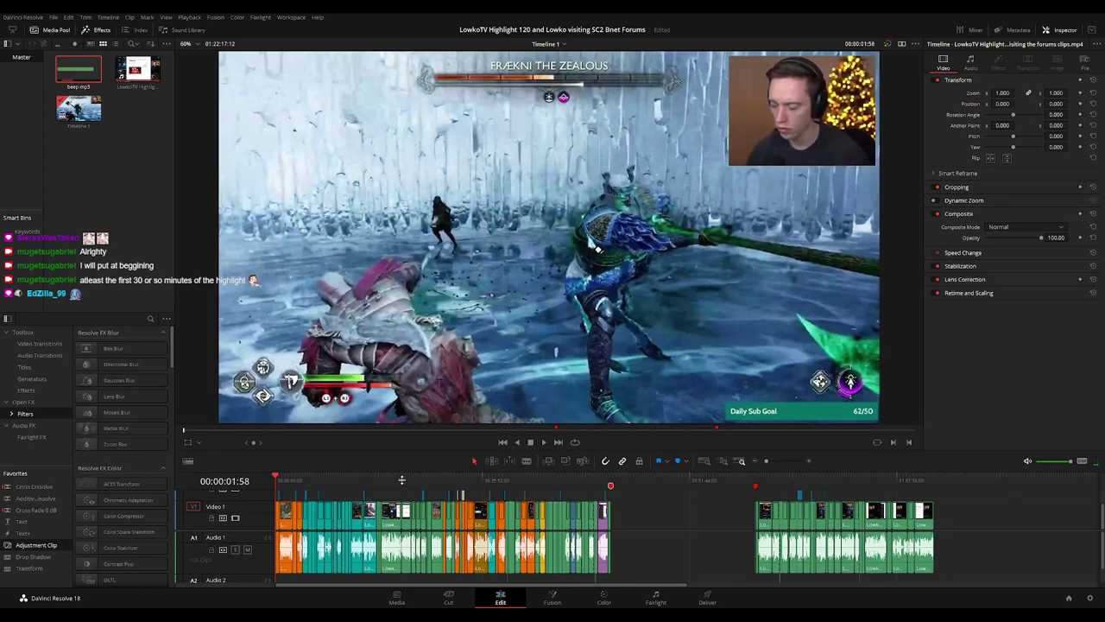
drag(289, 483, 267, 481)
key(space)
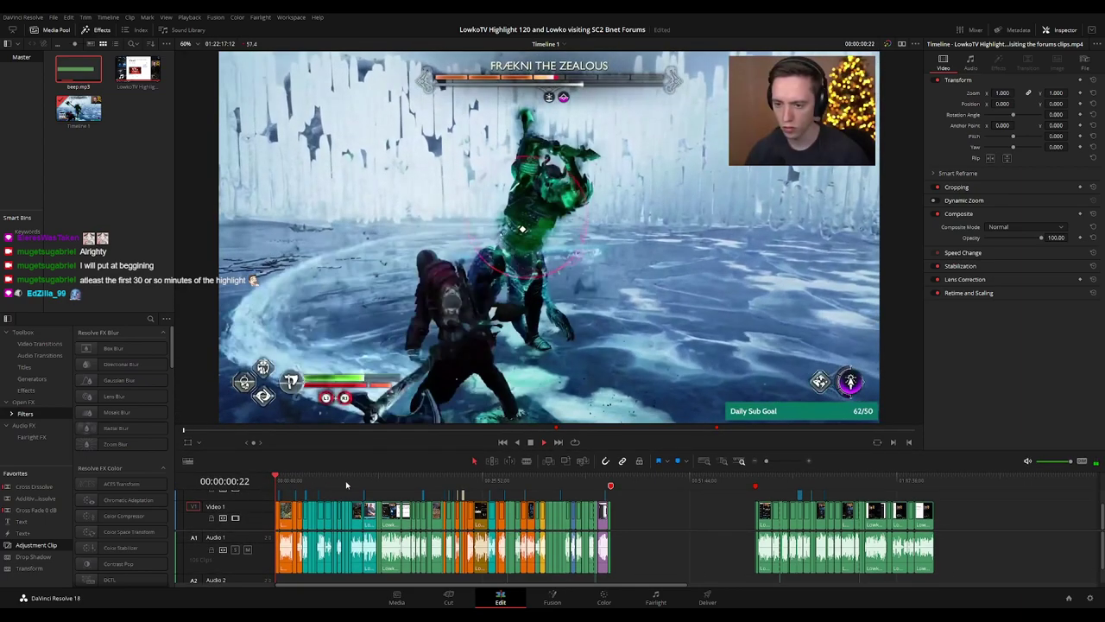
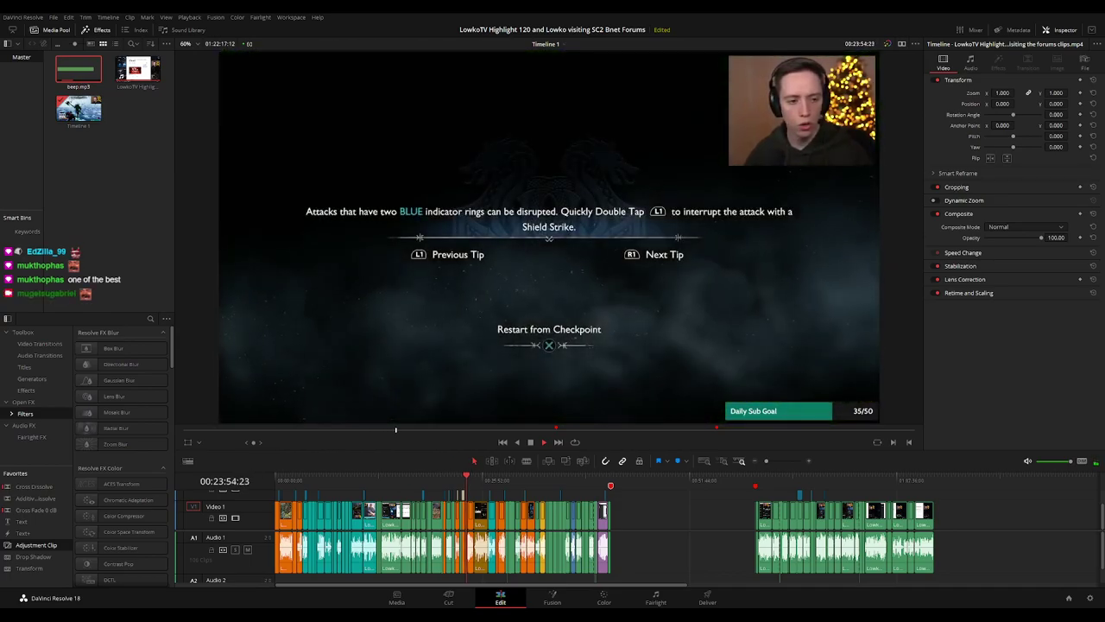
click(662, 515)
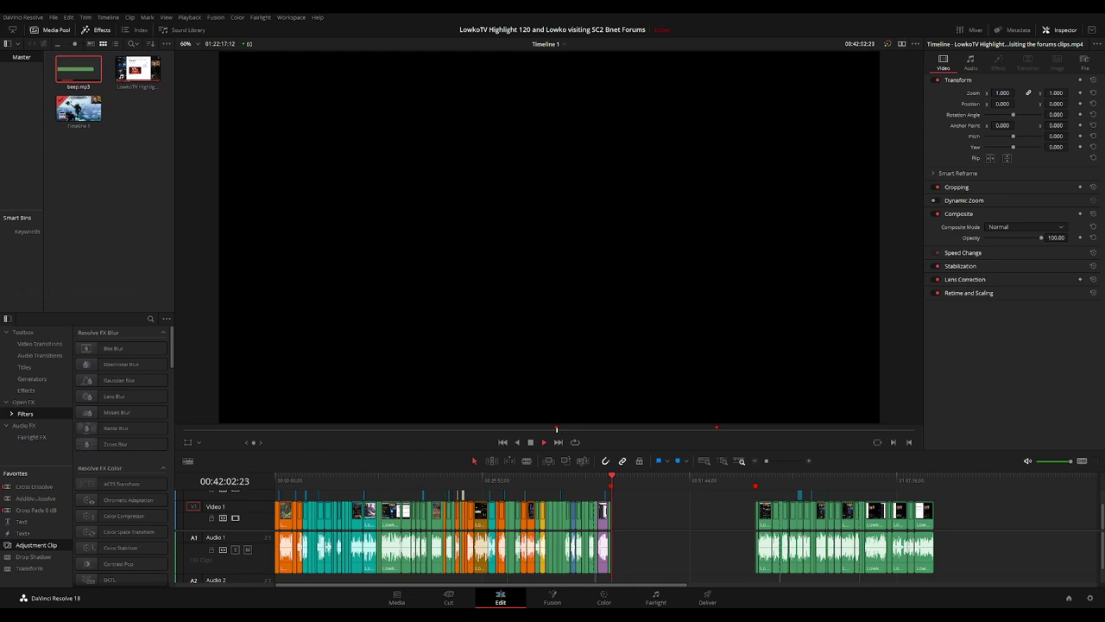
click(664, 500)
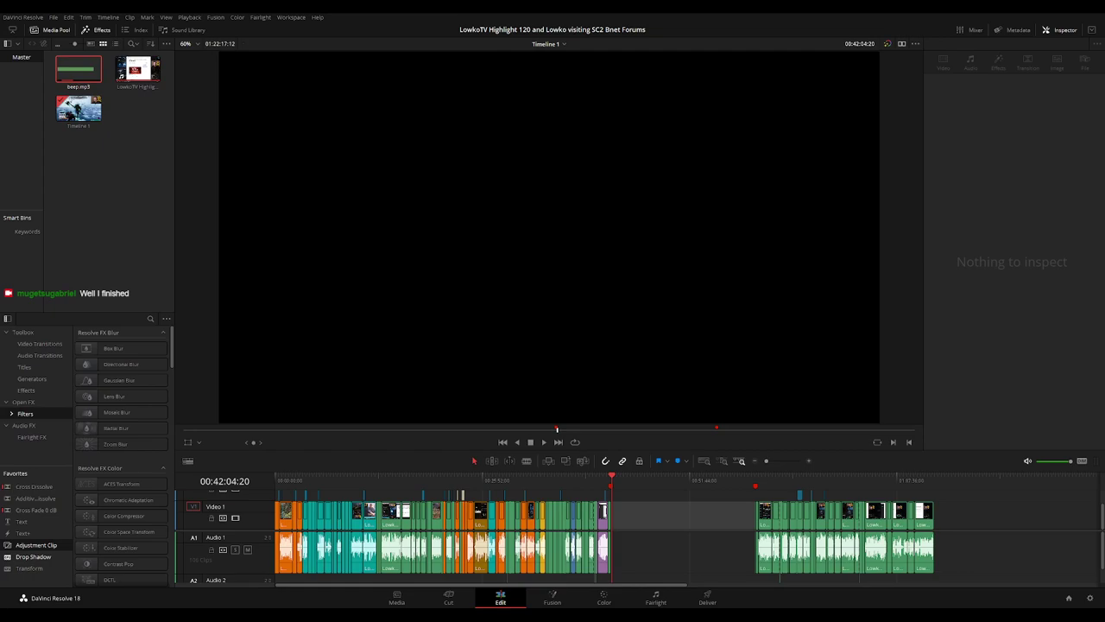
- Spot-check the first part near 00:40:09:08, its opening, the start of the second part, and the footage at 00:24:01:53
click(606, 482)
click(596, 483)
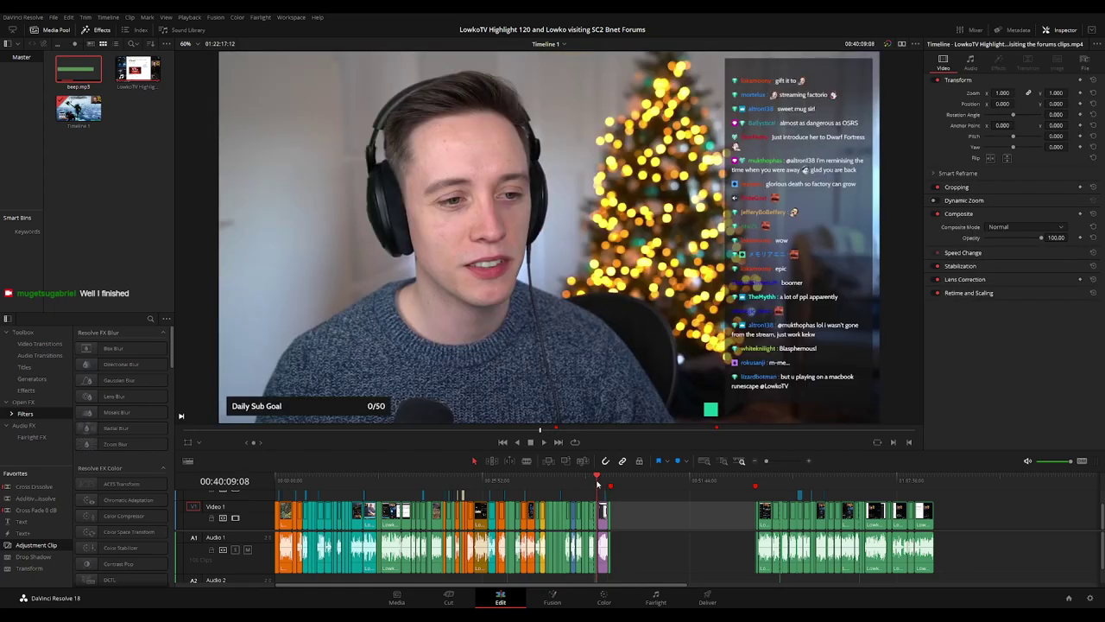
key(Home)
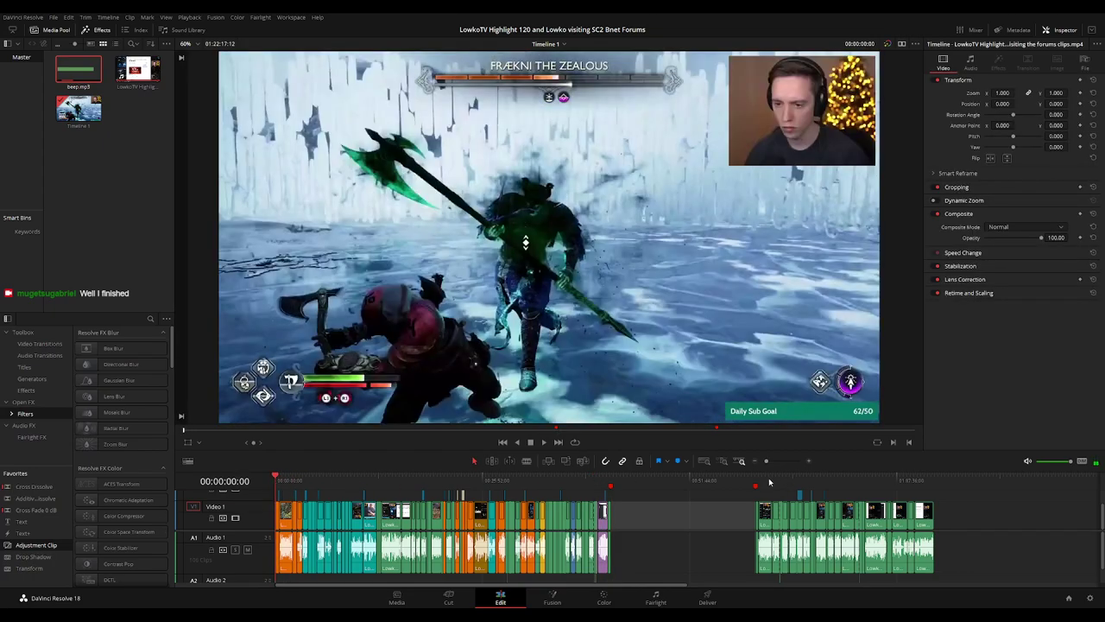
click(769, 482)
click(468, 482)
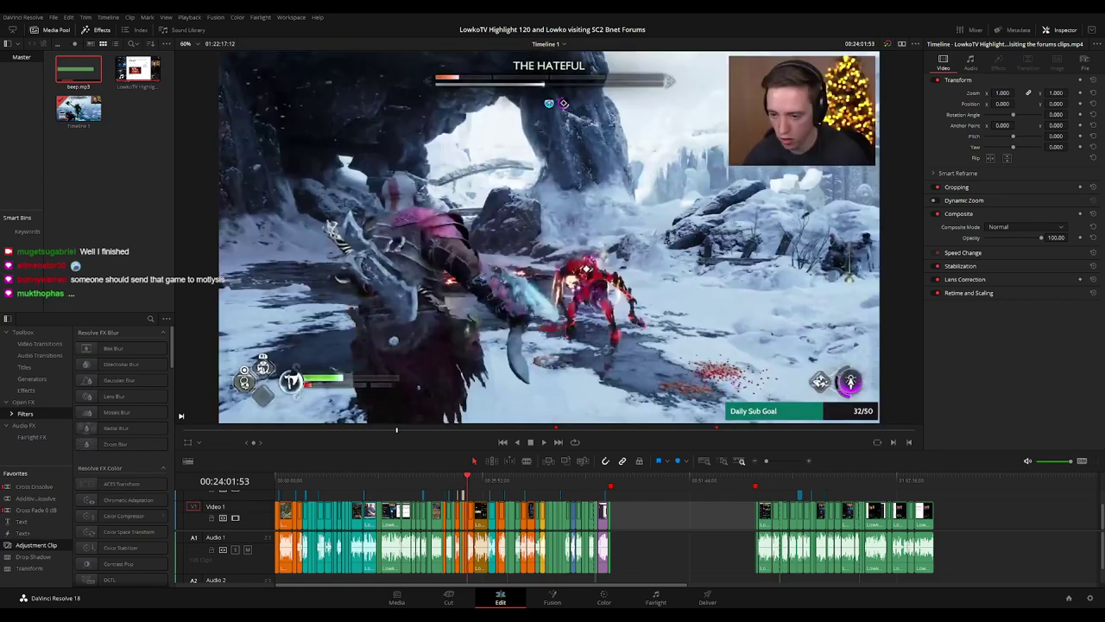
- Spot-check the end of the first part at 00:41:12:43 and the second part's opening and closing footage near 01:21:14:41
click(605, 481)
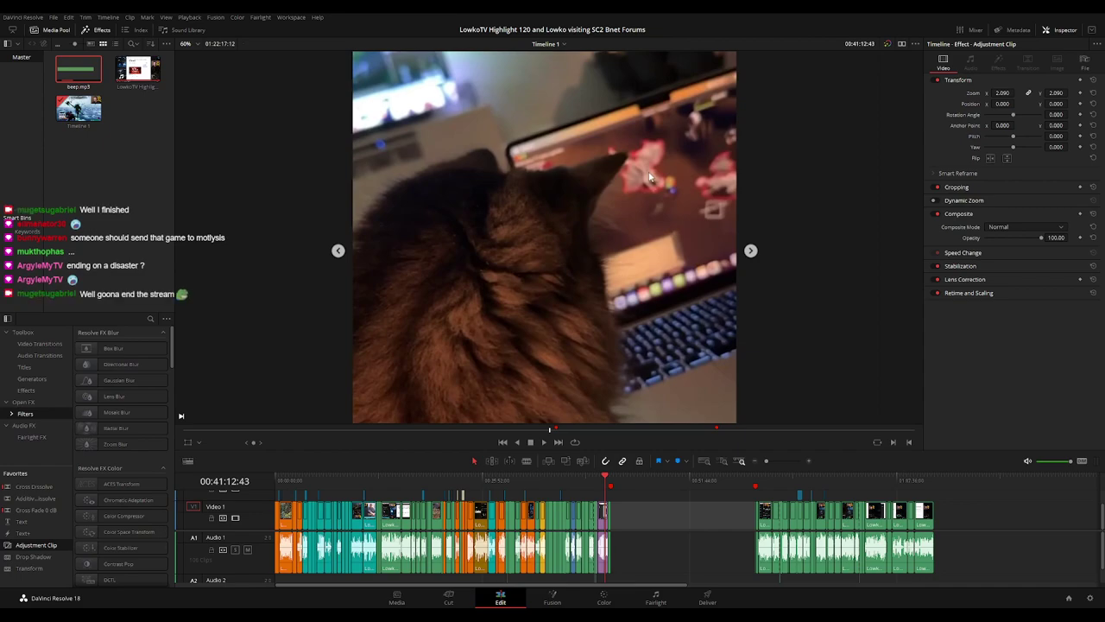
click(760, 482)
key(space)
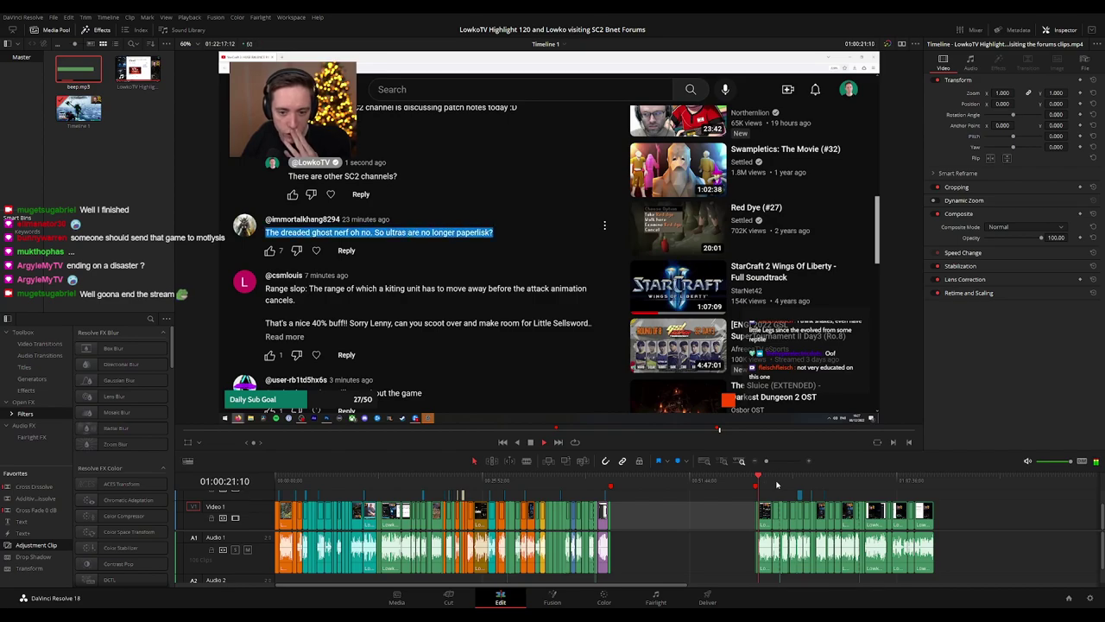
click(929, 483)
click(927, 483)
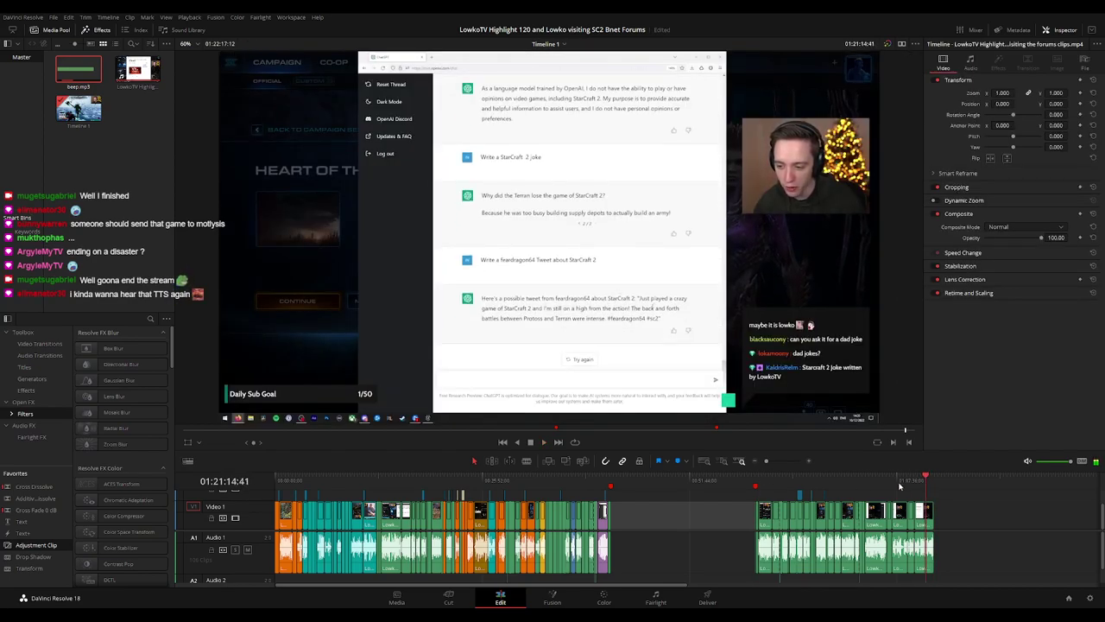
click(773, 481)
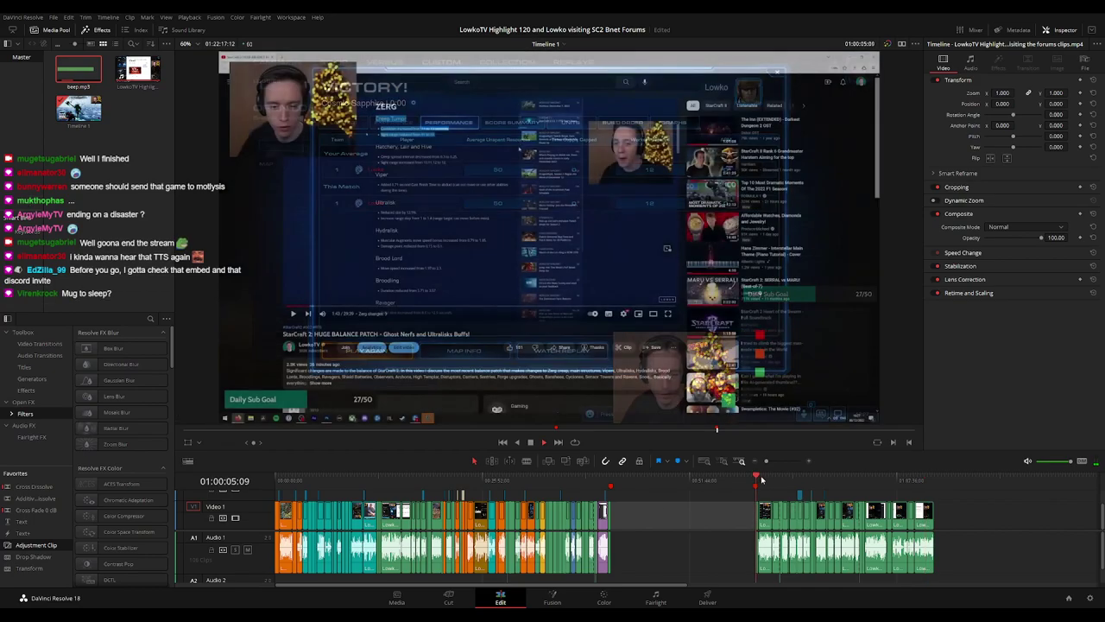
- Check the footage near 00:04:38:53 and play the teal clip section from its start to about 00:06:19:50
click(323, 480)
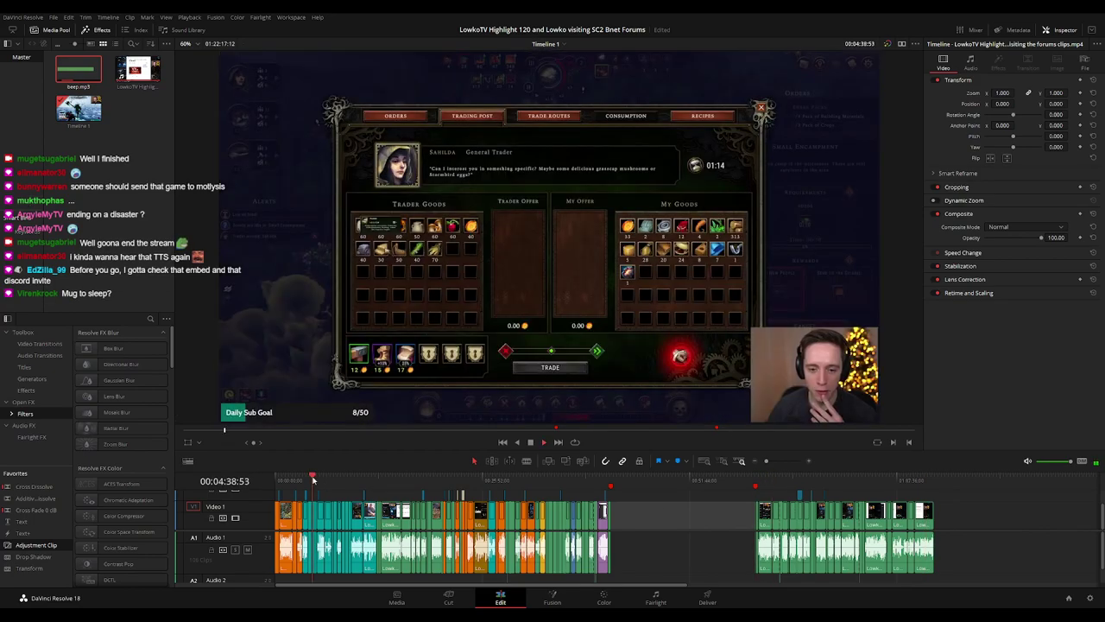
key(shift+z)
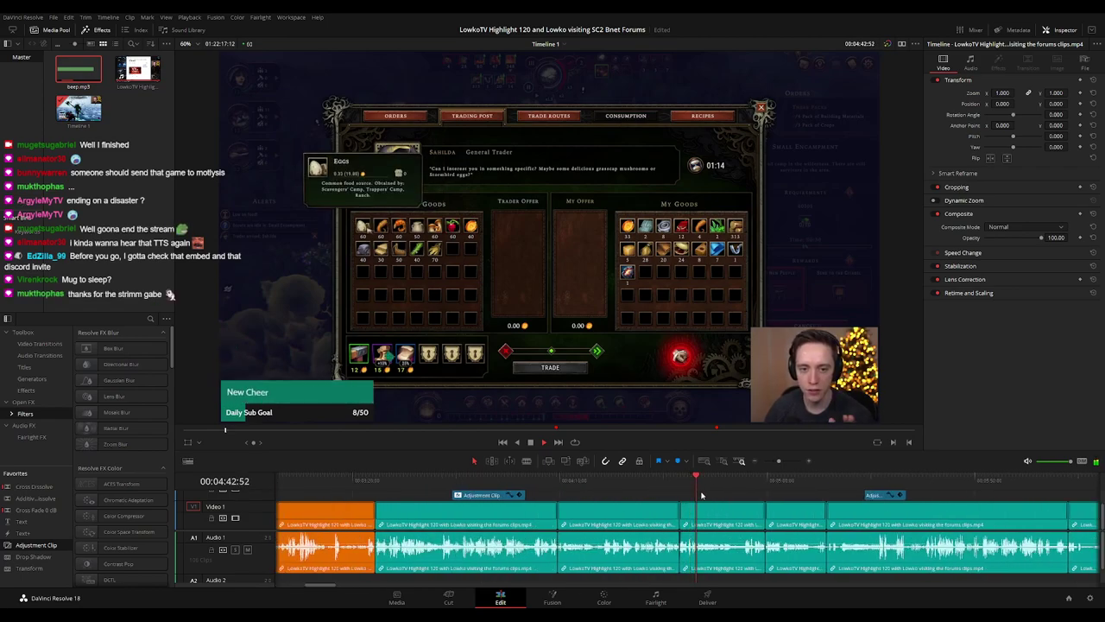
scroll(701, 494, up, 3)
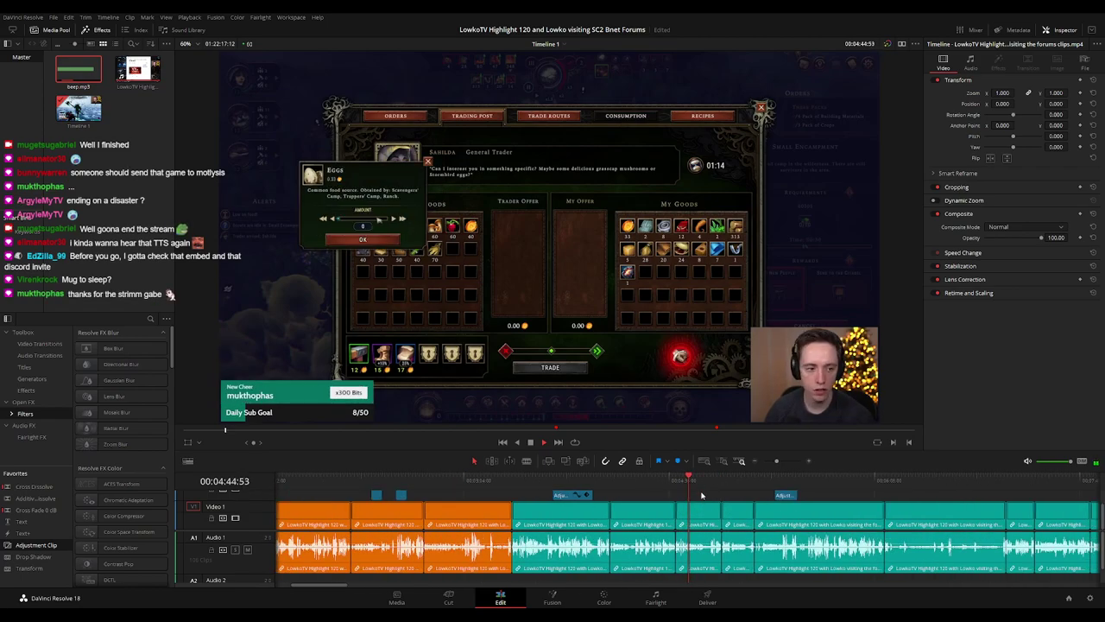
click(513, 480)
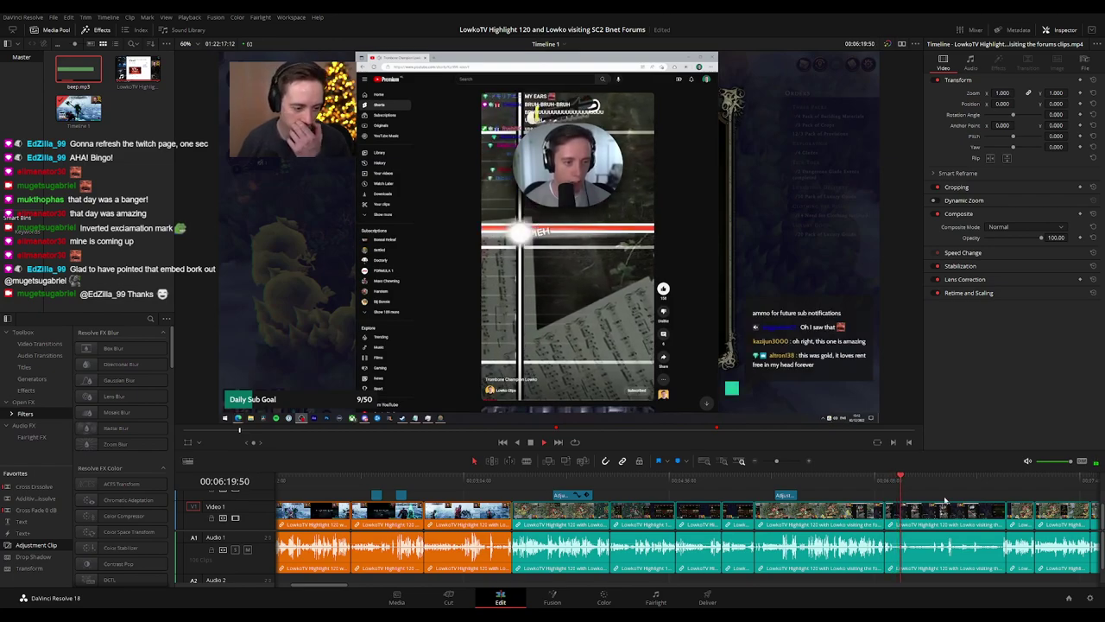
- Fit both parts in the timeline view, place the playhead at 00:41:12:43 near the first part's end, and save the project
scroll(648, 508, down, 5)
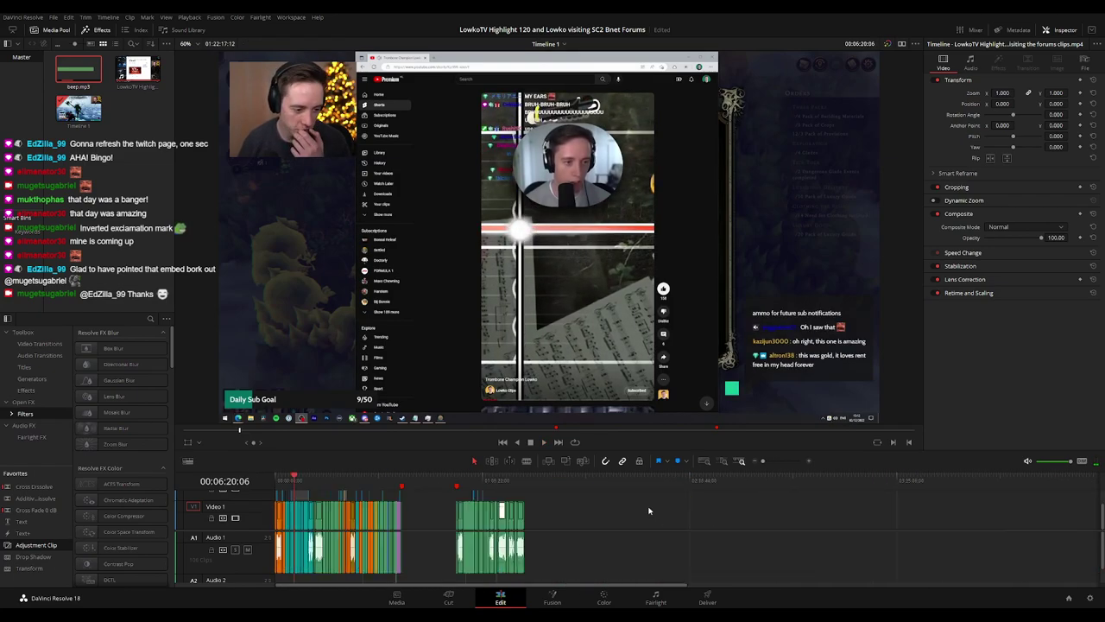
scroll(611, 507, up, 3)
scroll(561, 509, down, 3)
click(402, 480)
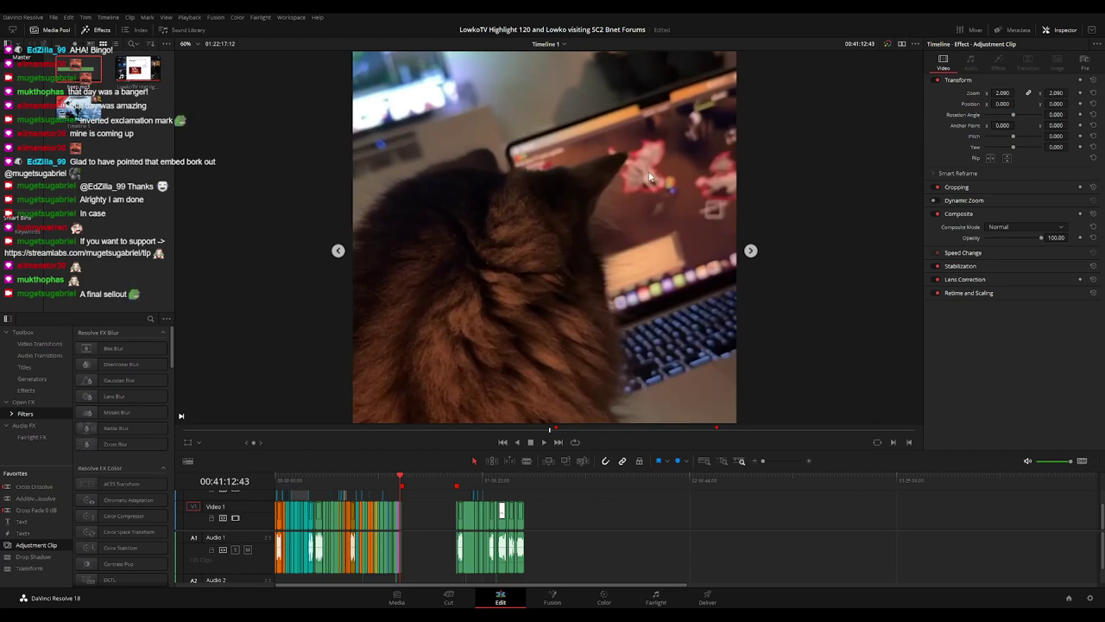
key(ctrl+s)
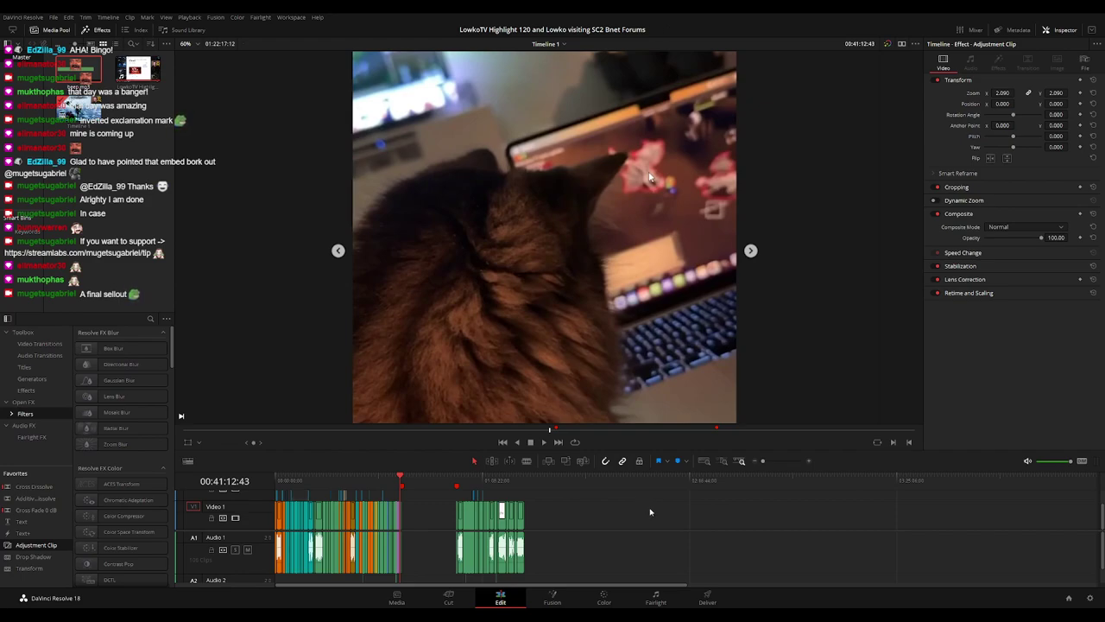